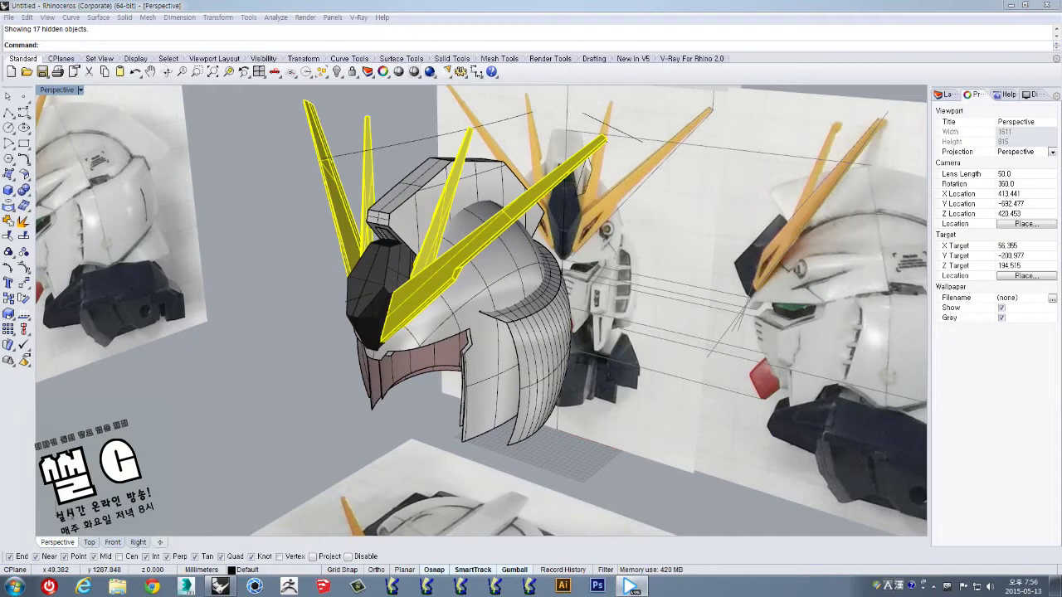
Open the broadcast chat window, resize the Rhinoceros window to fit beside it, and move the UncleBucks palette back over the modelling window
left_click(631, 586)
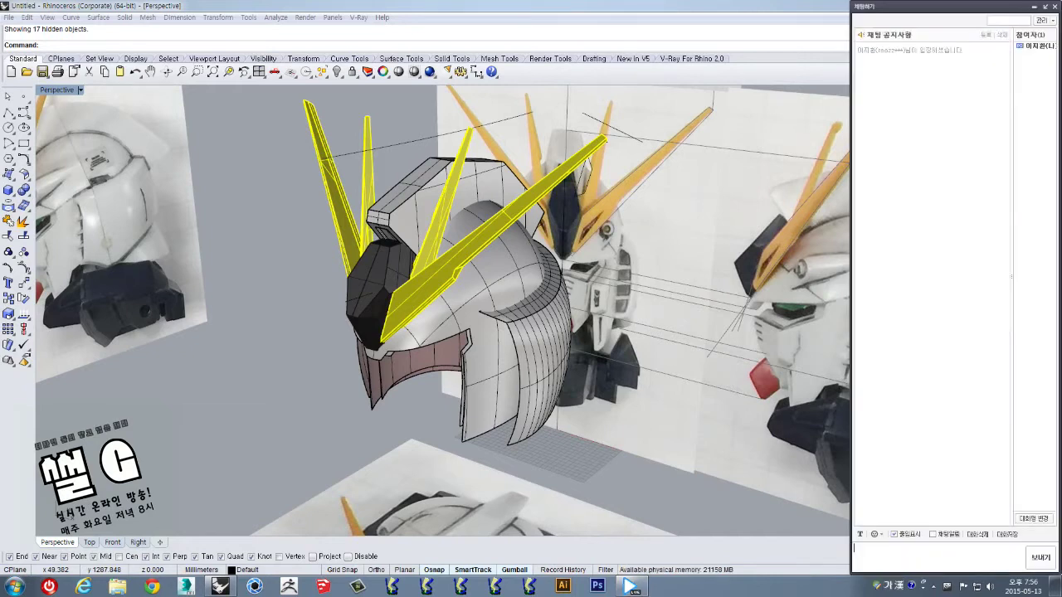
left_click(780, 9)
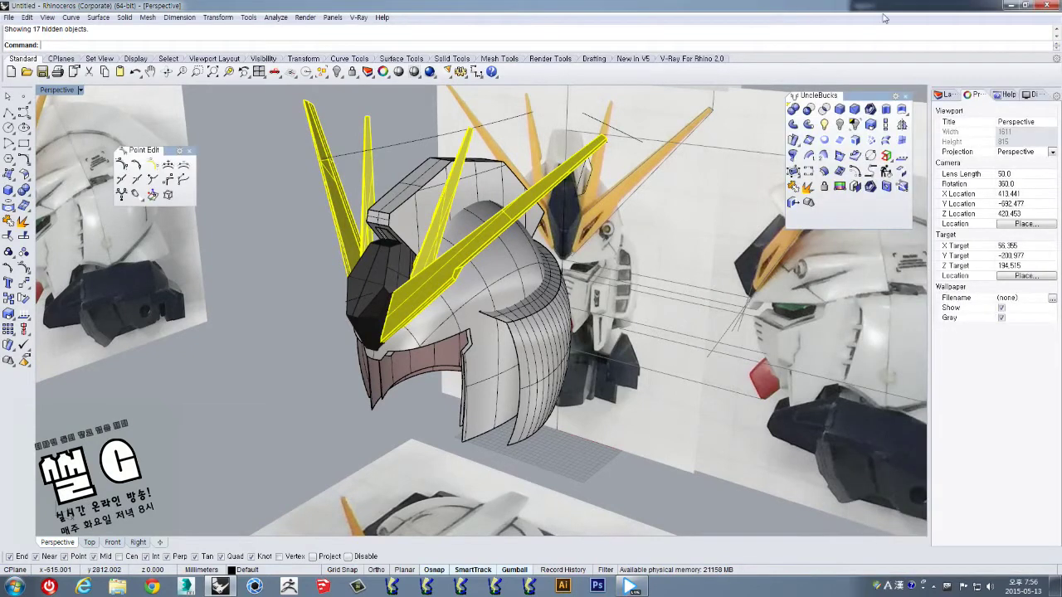
left_click(1028, 6)
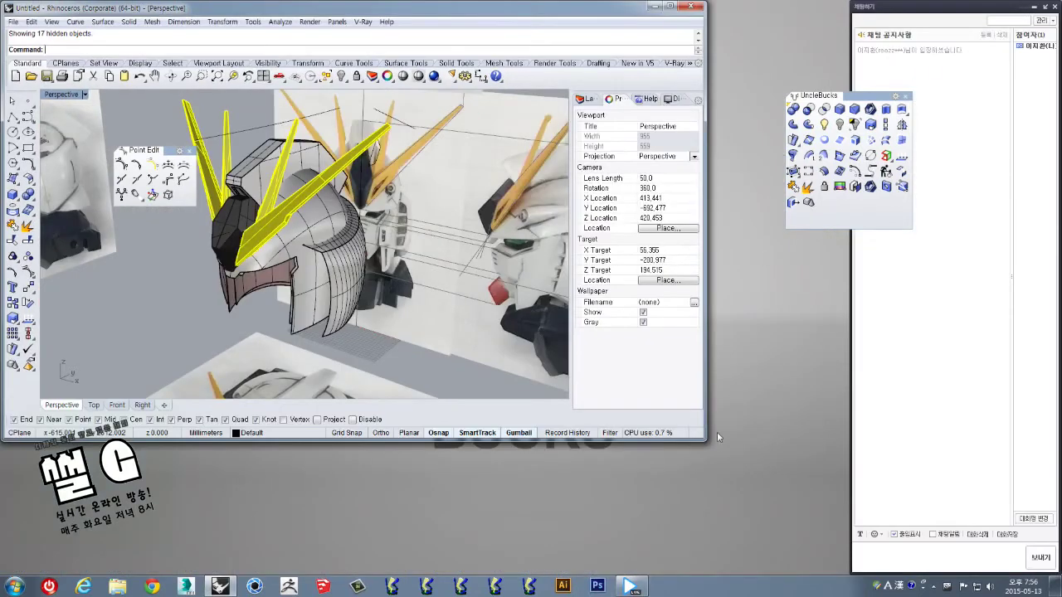
left_click_drag(707, 441, 845, 572)
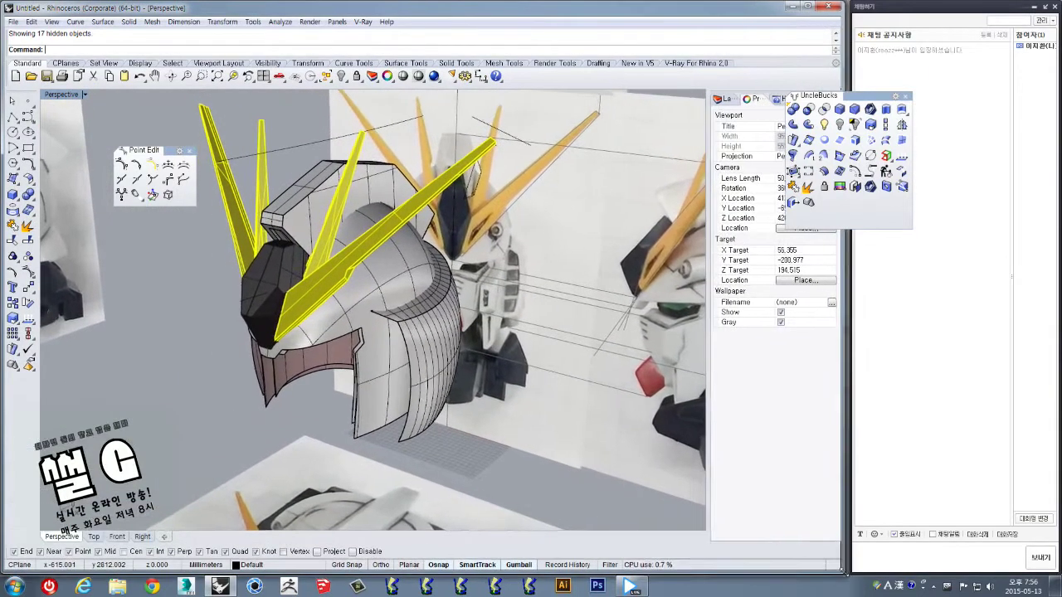
left_click_drag(866, 97, 657, 100)
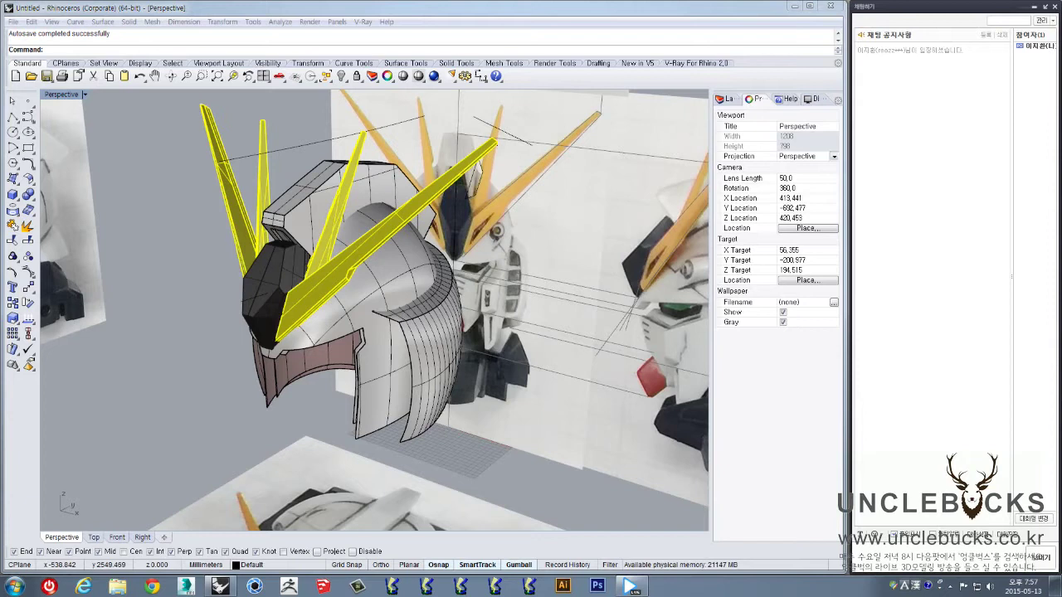
Undo the last Show to view the curved outer guard on its own, and show the hidden helmet parts again
key("Hangul")
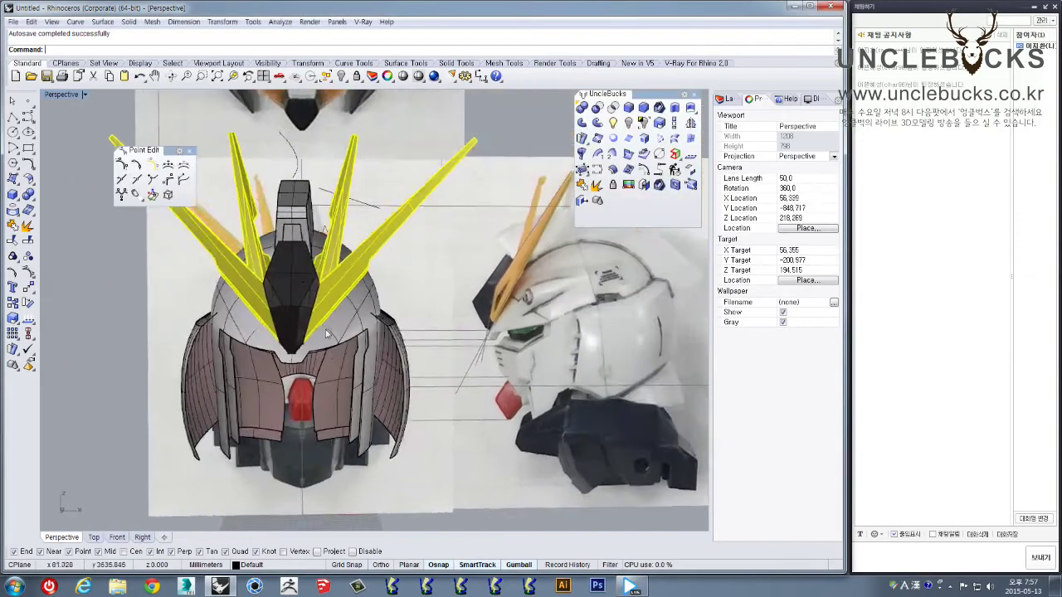
right_click_drag(343, 347, 408, 299, "shift")
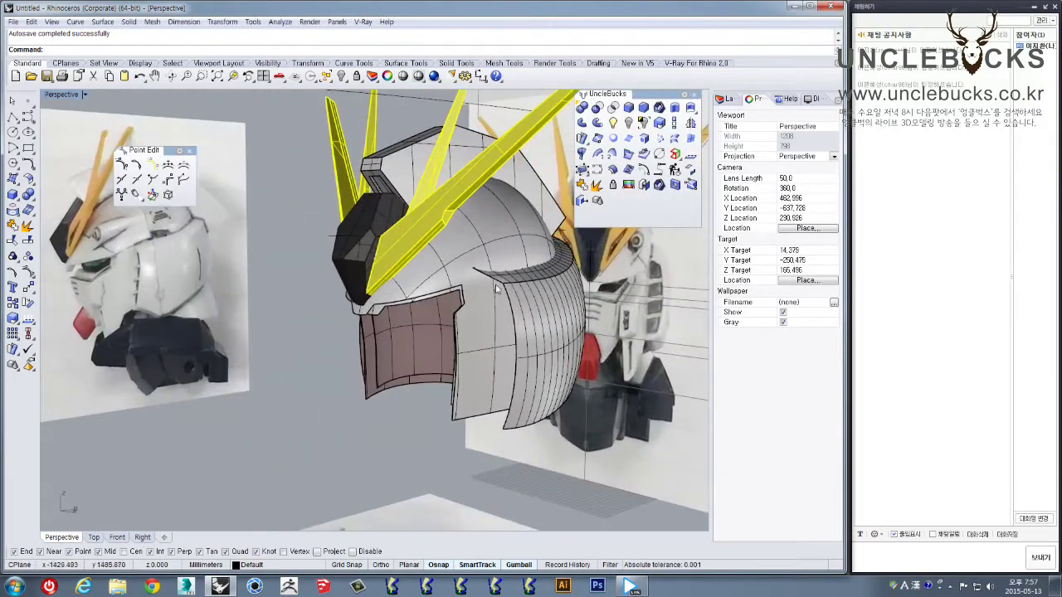
left_click(500, 287)
scroll(508, 277, "up", 3)
key("ctrl+z")
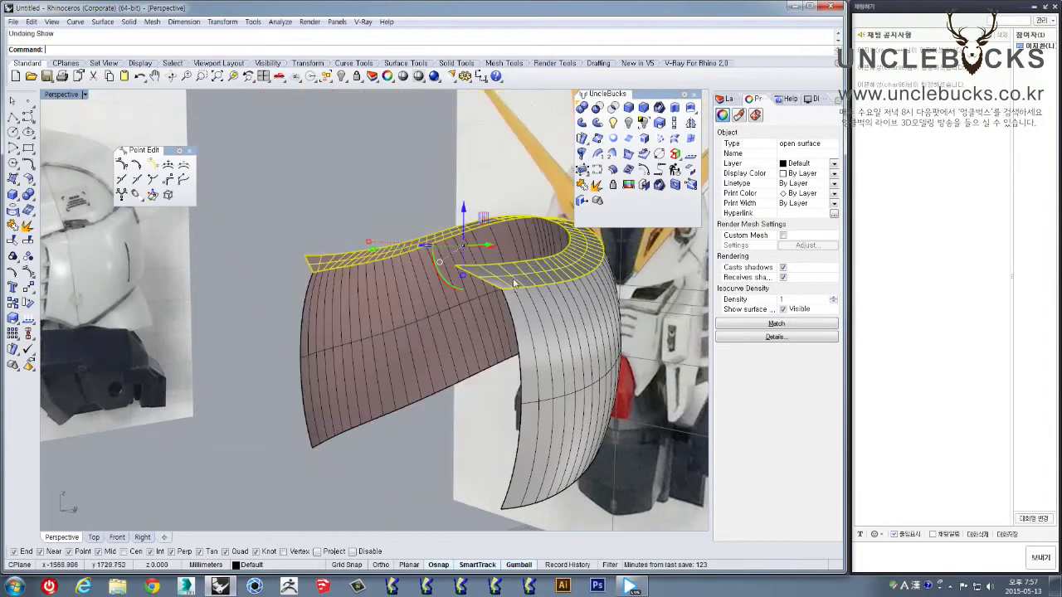
left_click(387, 197)
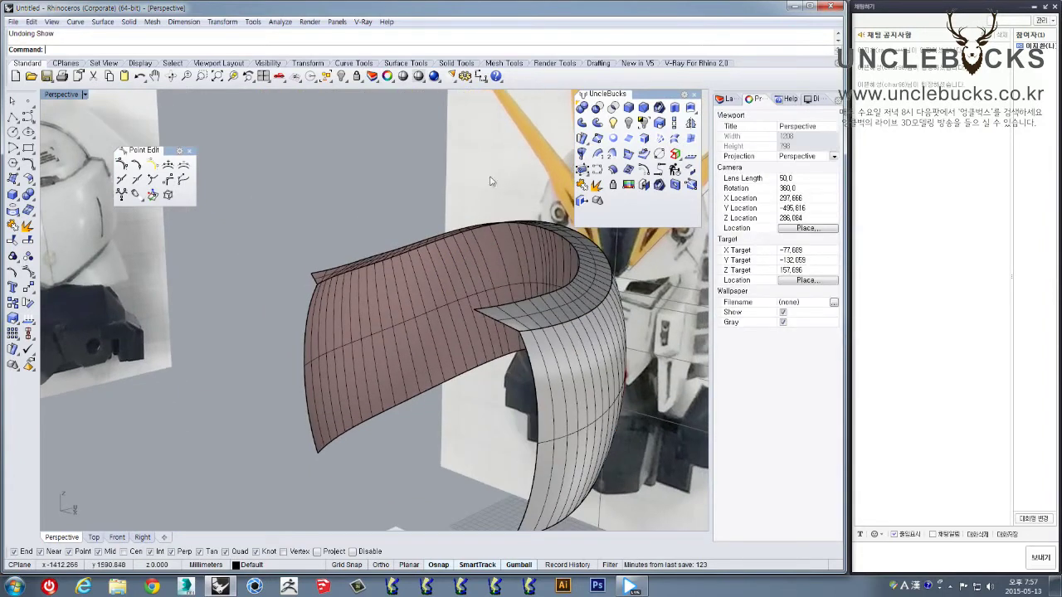
left_click(613, 122)
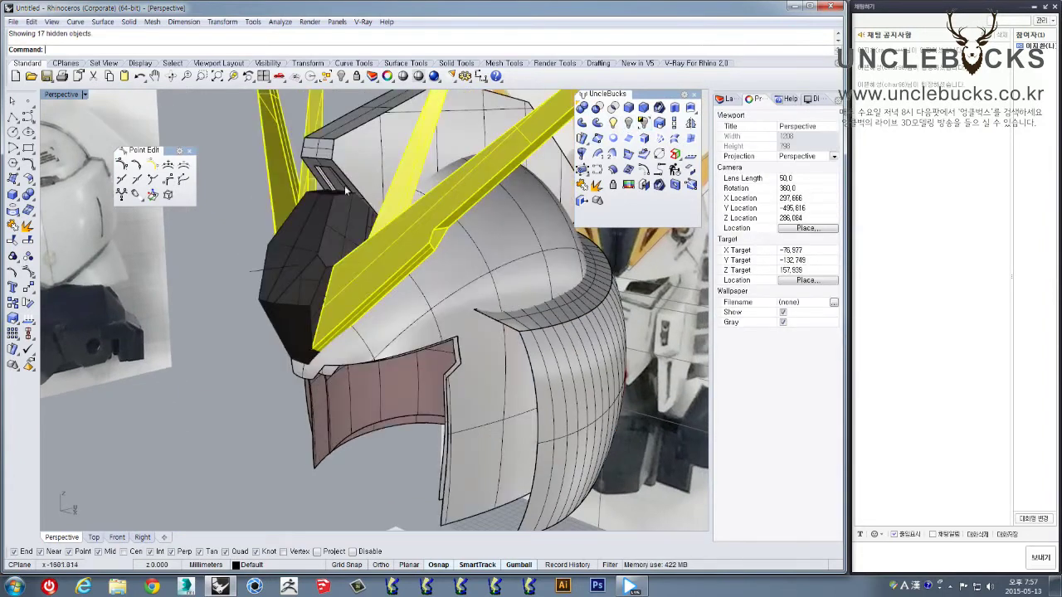
Set the Perspective viewport's display mode to Ghosted and clear the helmet surface selection
left_click(460, 289)
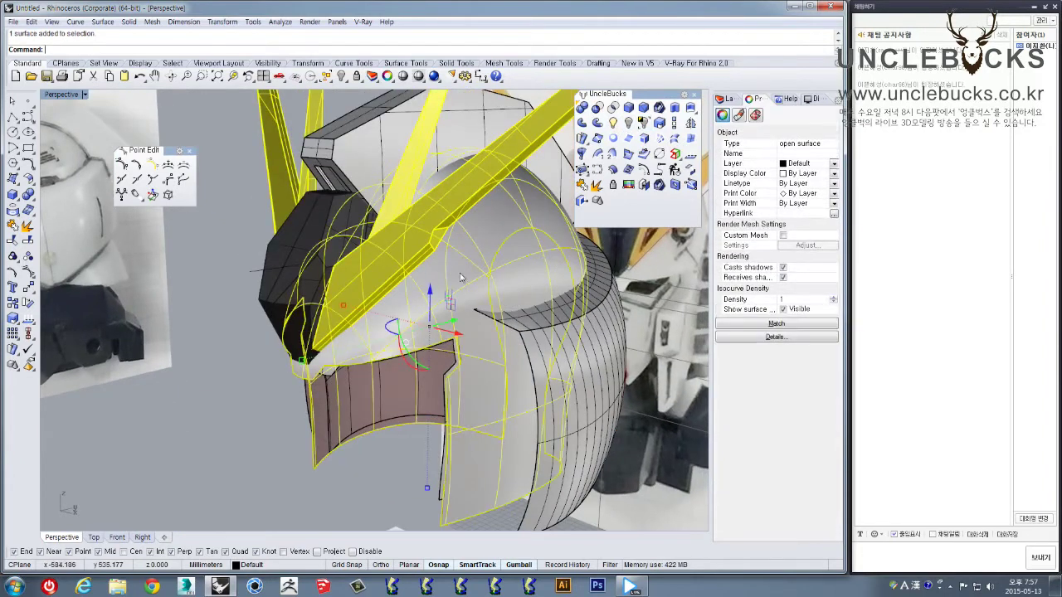
left_click(424, 77)
left_click(233, 397)
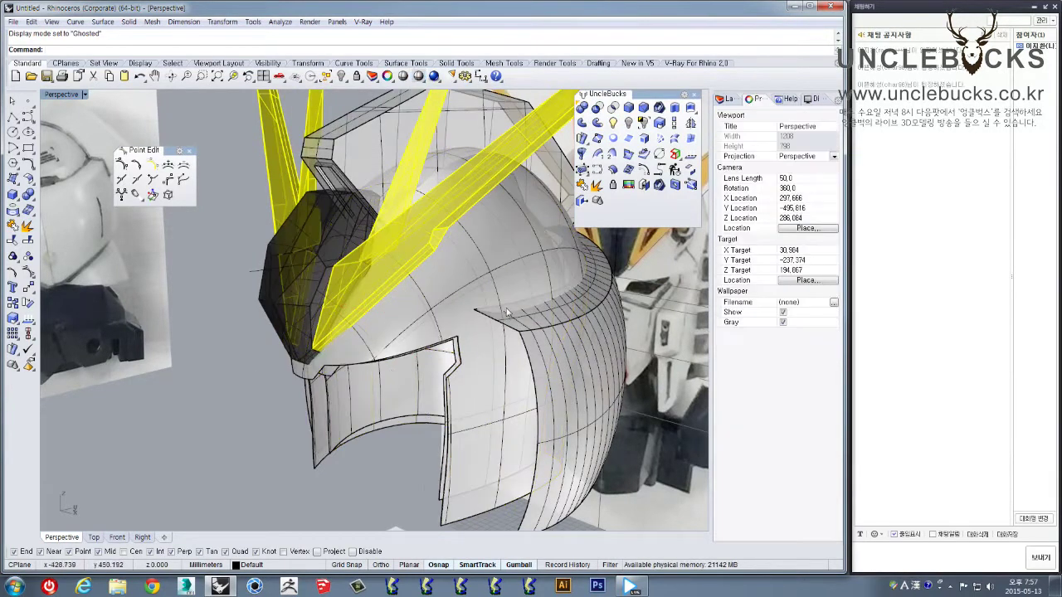
Select the curve inside the helmet above the outer guard and adjust its height and tilt with the gumball
left_click(503, 308)
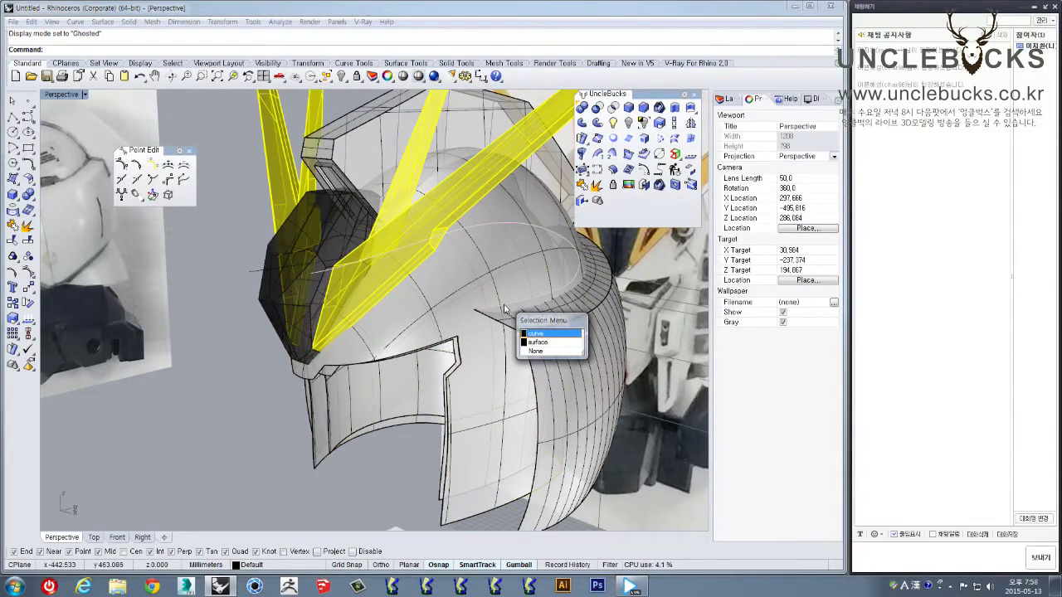
left_click(540, 333)
right_click_drag(539, 333, 511, 270)
left_click_drag(508, 268, 508, 286)
right_click_drag(509, 285, 414, 309)
left_click(392, 332)
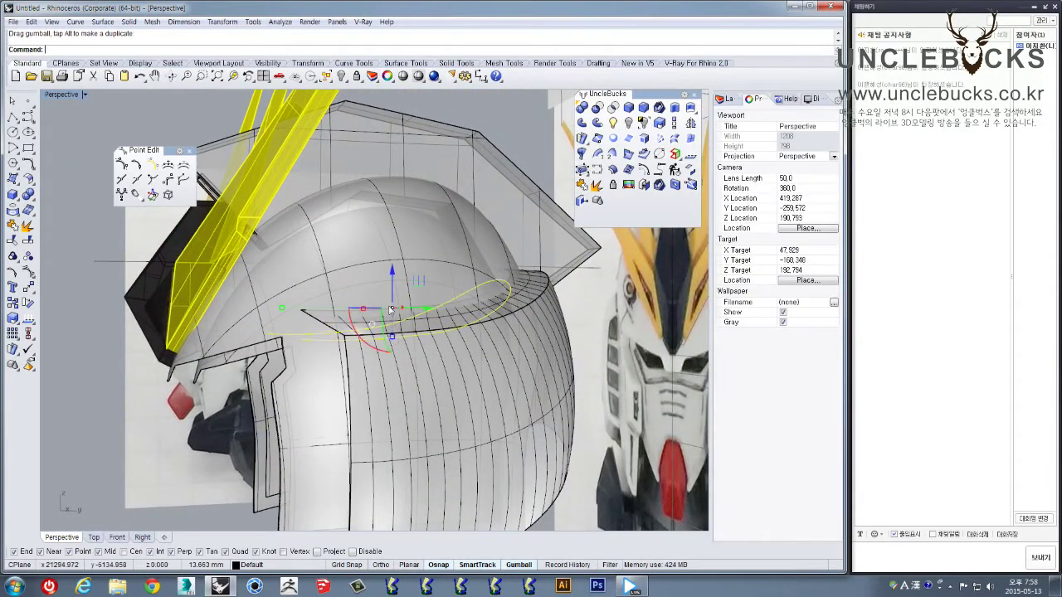
left_click_drag(393, 293, 392, 283)
right_click_drag(394, 284, 381, 293)
left_click_drag(379, 311, 381, 317)
left_click_drag(416, 275, 415, 269)
right_click_drag(416, 274, 660, 184)
Delete the existing narrow ledge surface along the top of the curved outer guard
left_click(469, 321)
key("Delete")
left_click(469, 311)
Loft a new ledge surface with the Tight style between the adjusted curve and the outer guard's top edge
left_click(675, 140)
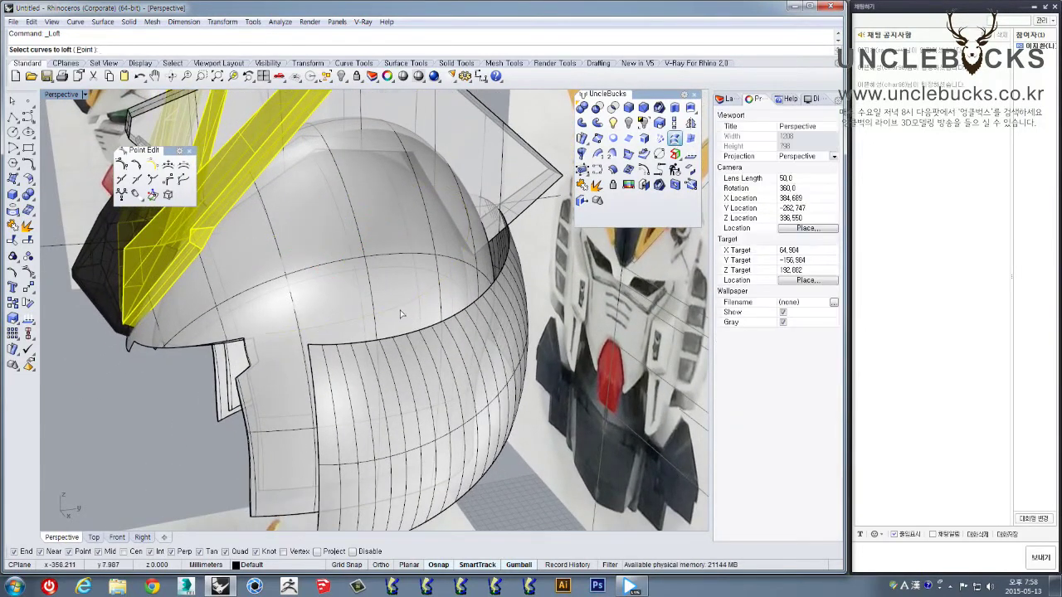
left_click(414, 336)
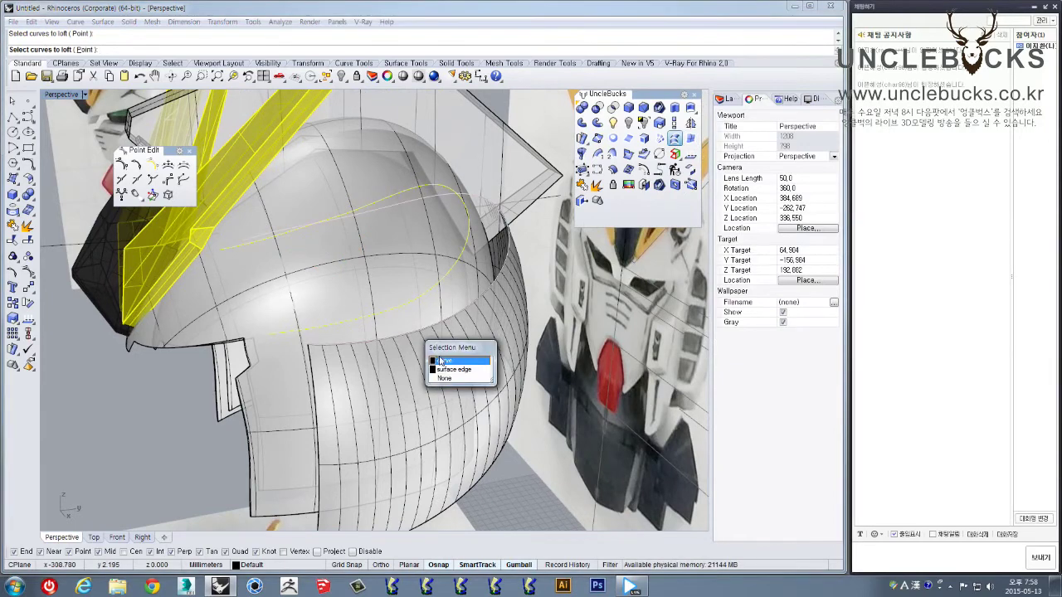
left_click(442, 373)
right_click(442, 370)
right_click_drag(442, 371, 547, 274)
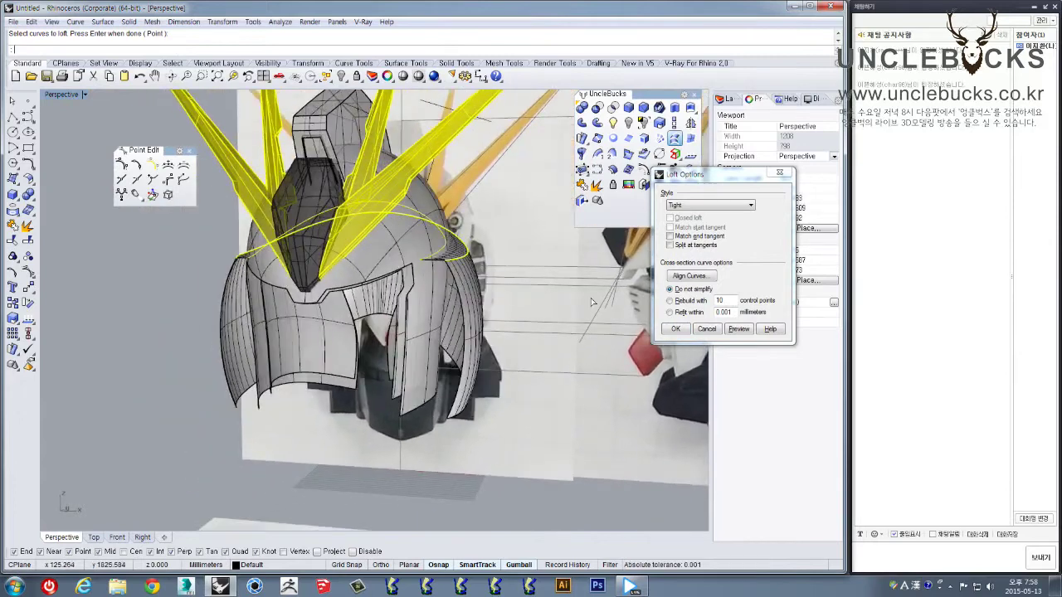
left_click(675, 329)
right_click_drag(675, 328, 478, 355)
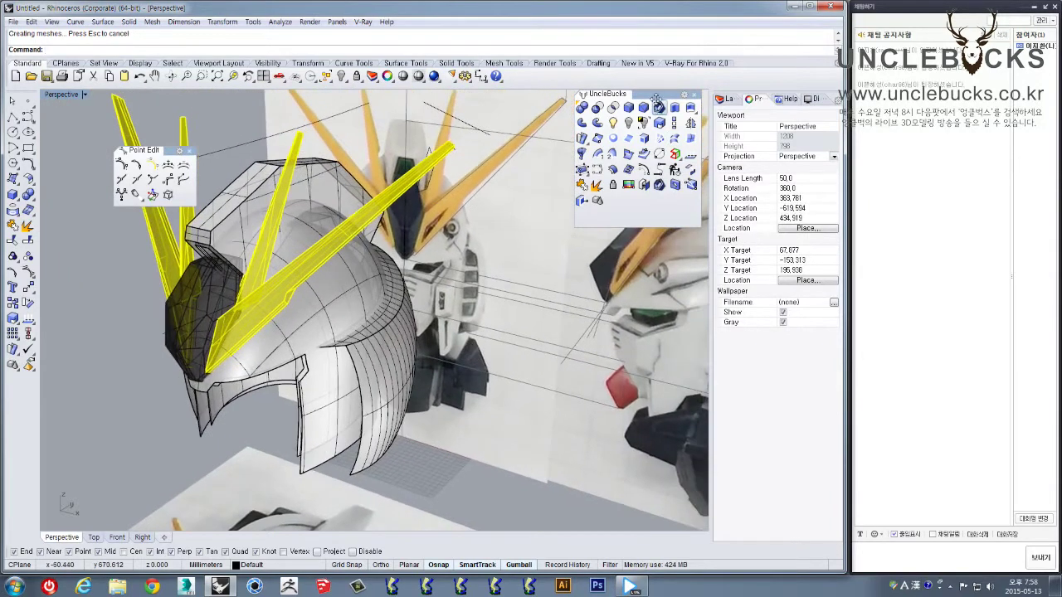
Move the UncleBucks palette clear of the helmet and maximize the Right view
left_click_drag(654, 96, 657, 395)
right_click_drag(496, 241, 558, 224)
right_click_drag(480, 278, 490, 158, "shift")
right_click_drag(488, 228, 492, 186)
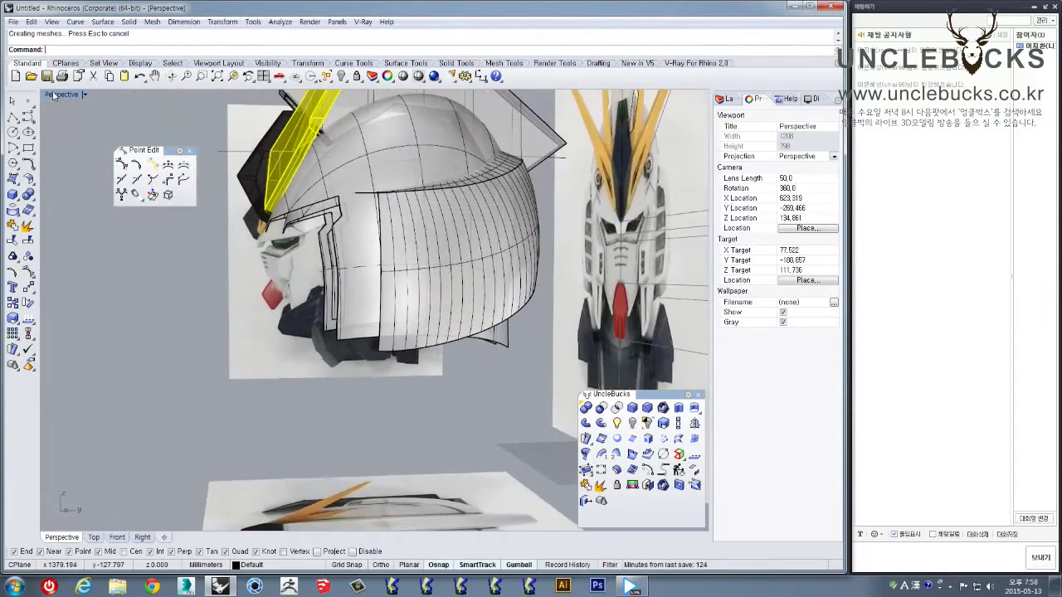
double_click(56, 95)
double_click(387, 316)
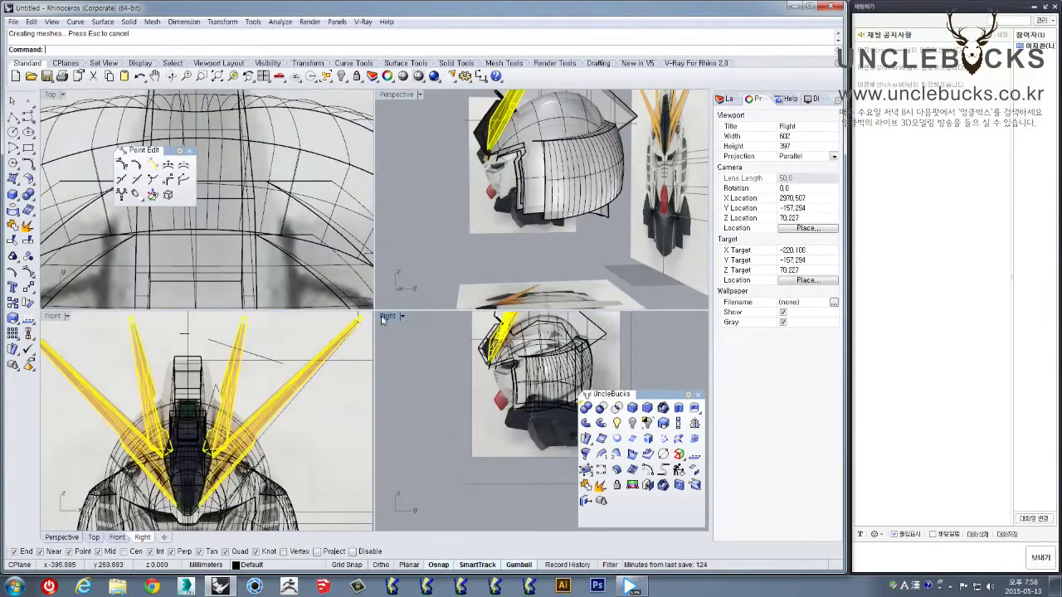
Select the helmet's inner offset surface and delete it, keeping the outer shell
left_click(267, 322)
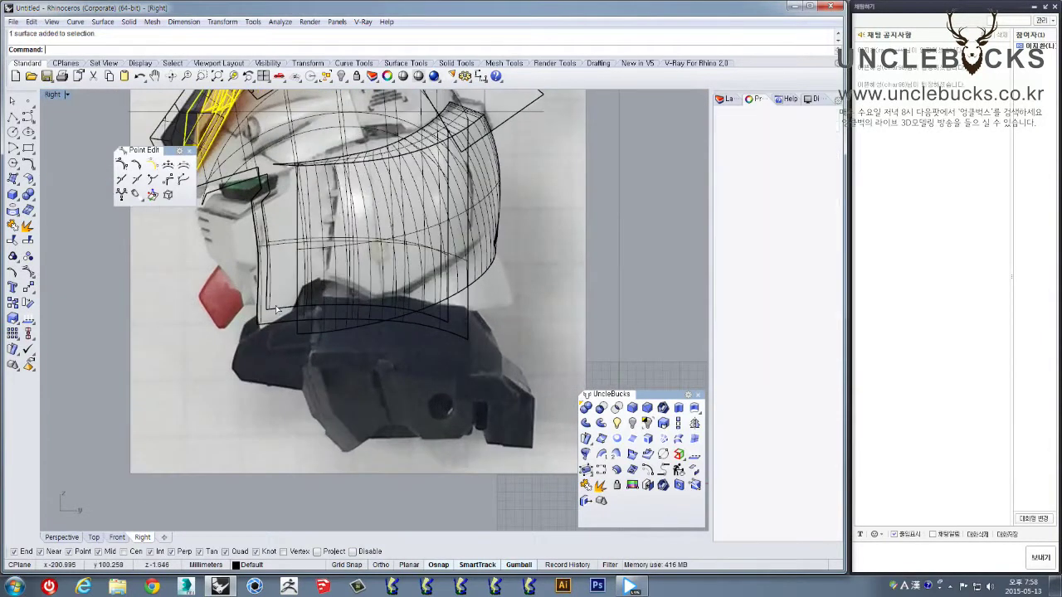
right_click_drag(269, 315, 305, 402)
left_click(306, 400)
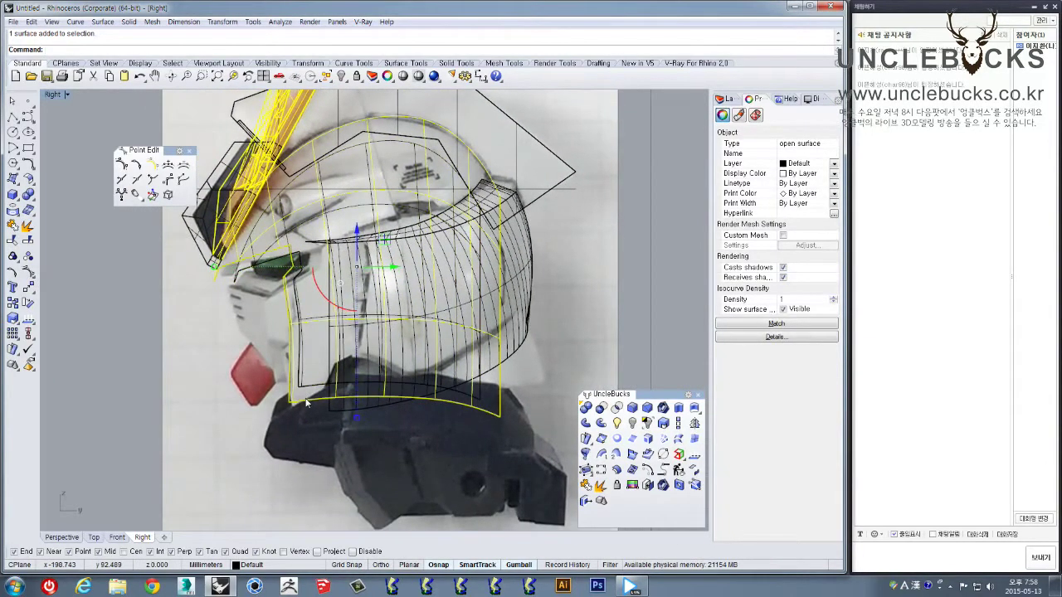
left_click(306, 384)
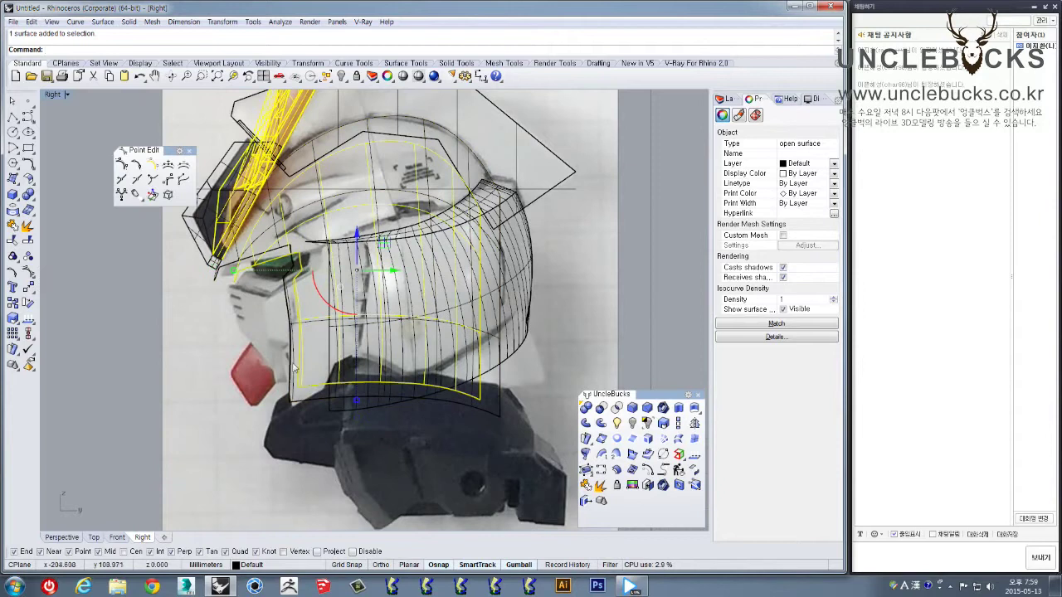
double_click(54, 95)
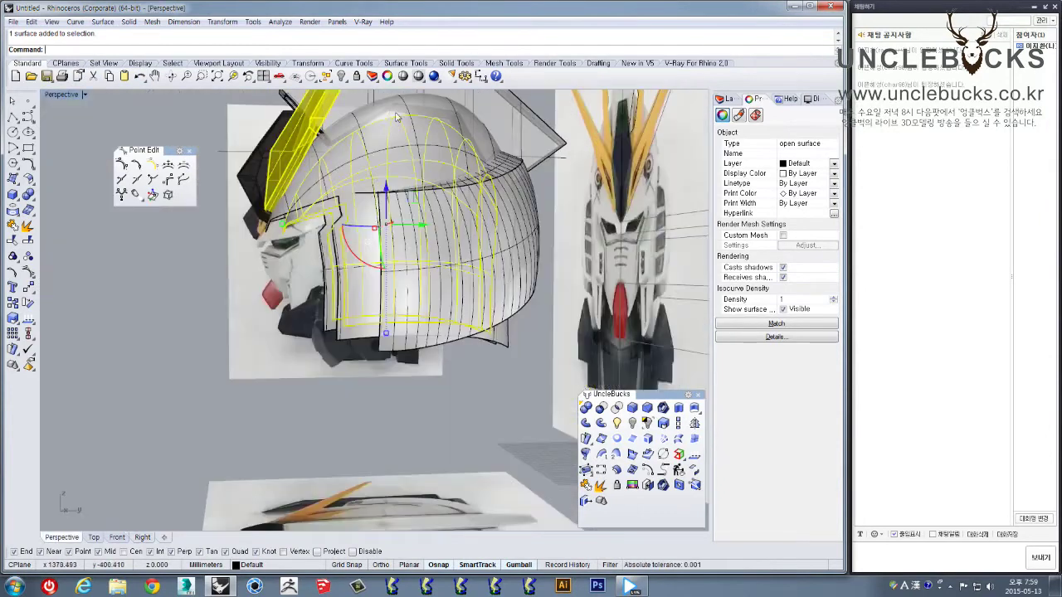
double_click(425, 99)
right_click_drag(423, 113, 433, 124)
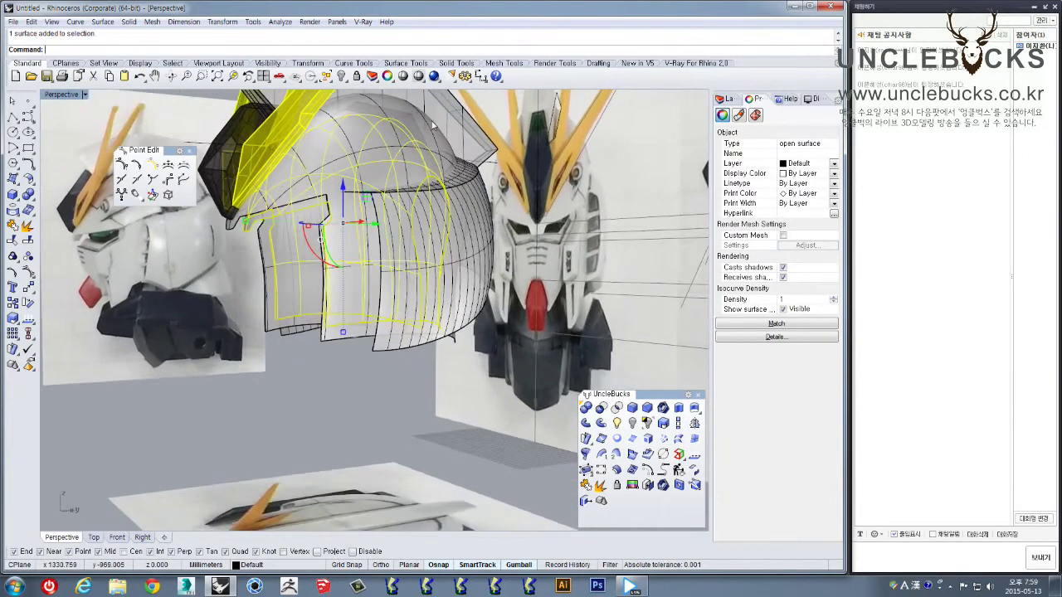
key("Delete")
Select the remaining helmet shell surface and return to the maximized Right view
right_click_drag(321, 330, 365, 299)
left_click(368, 299)
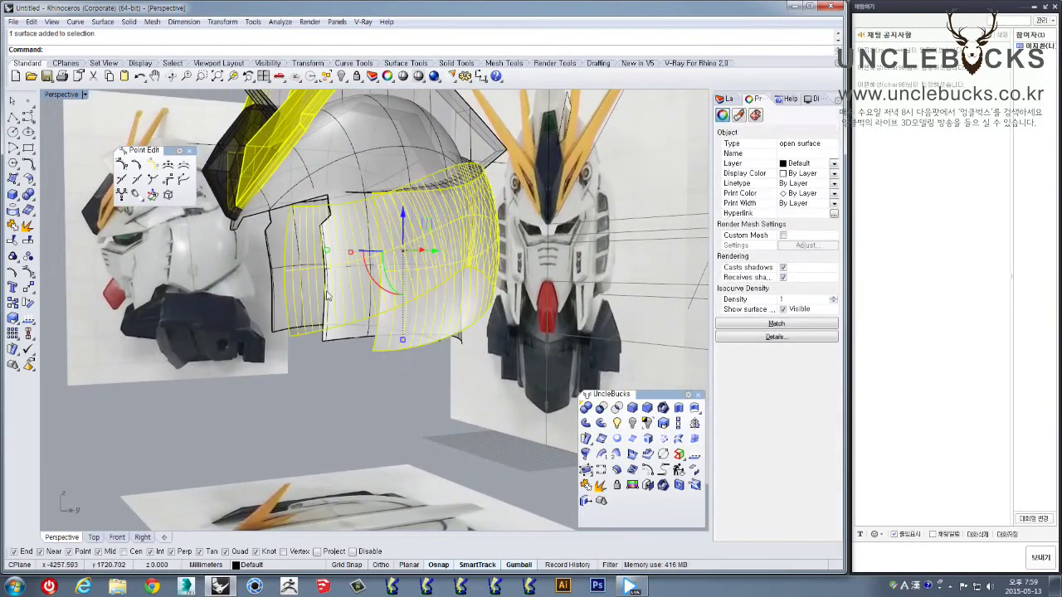
left_click(317, 374)
left_click(336, 329)
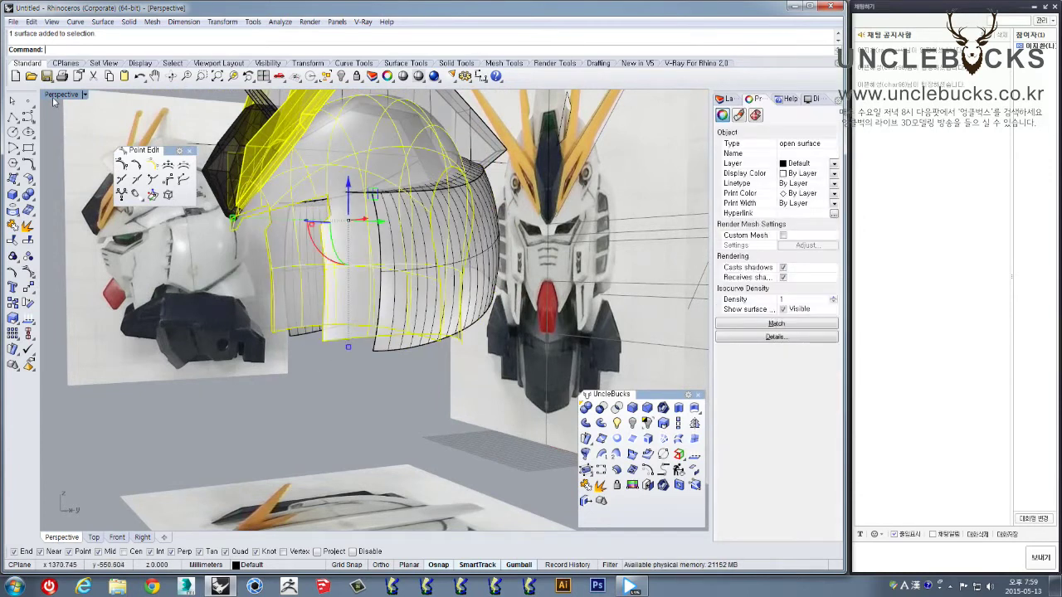
double_click(54, 96)
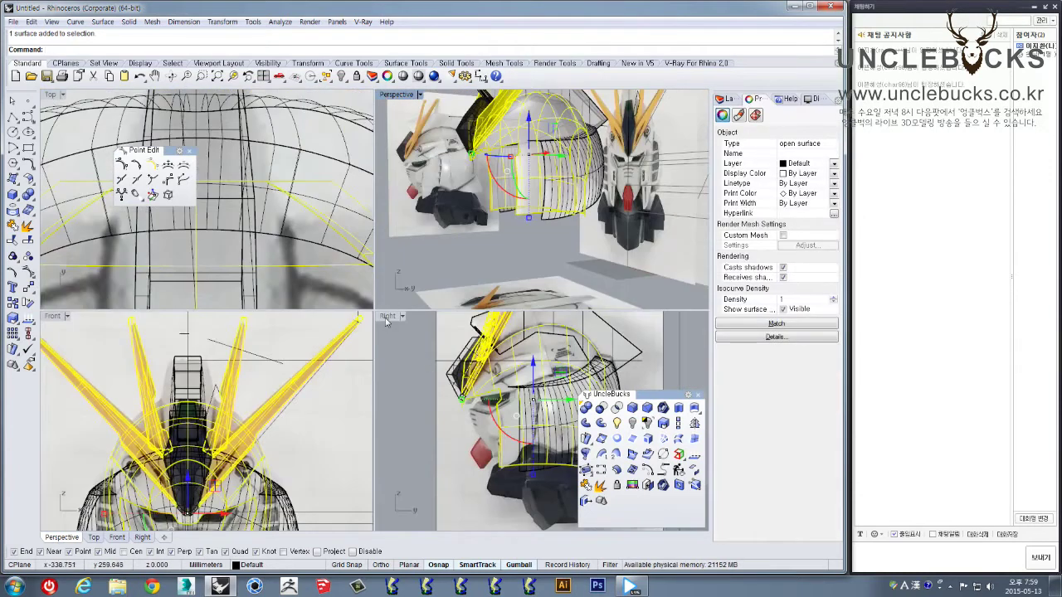
double_click(386, 317)
Draw an open polyline in the Right view from the cheek's lower front corner, up around the dark neck part, and diagonally to the helmet's back
scroll(281, 301, "up", 4)
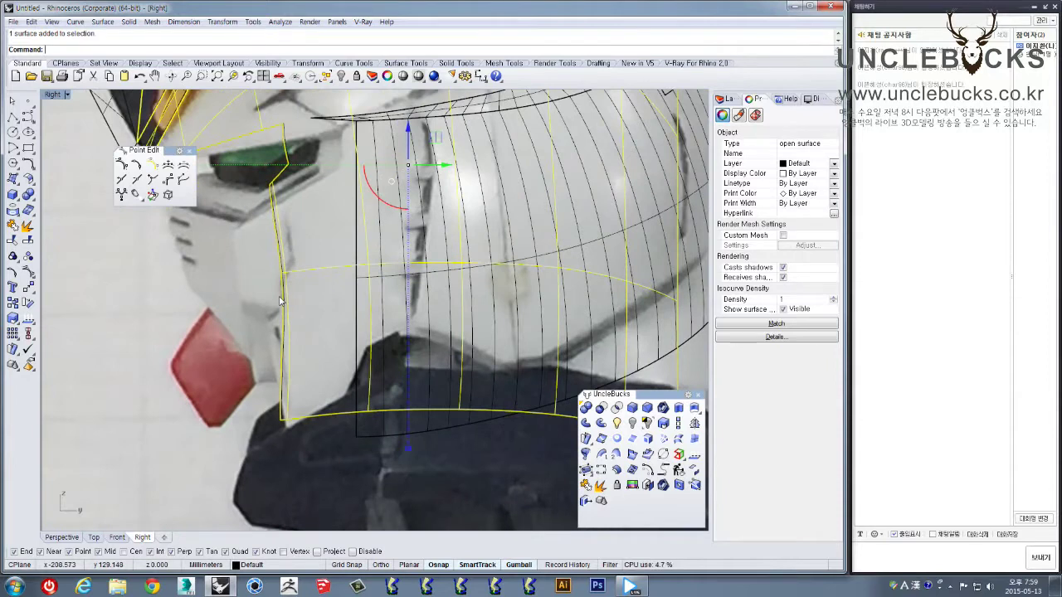
left_click(12, 118)
scroll(286, 418, "up", 2)
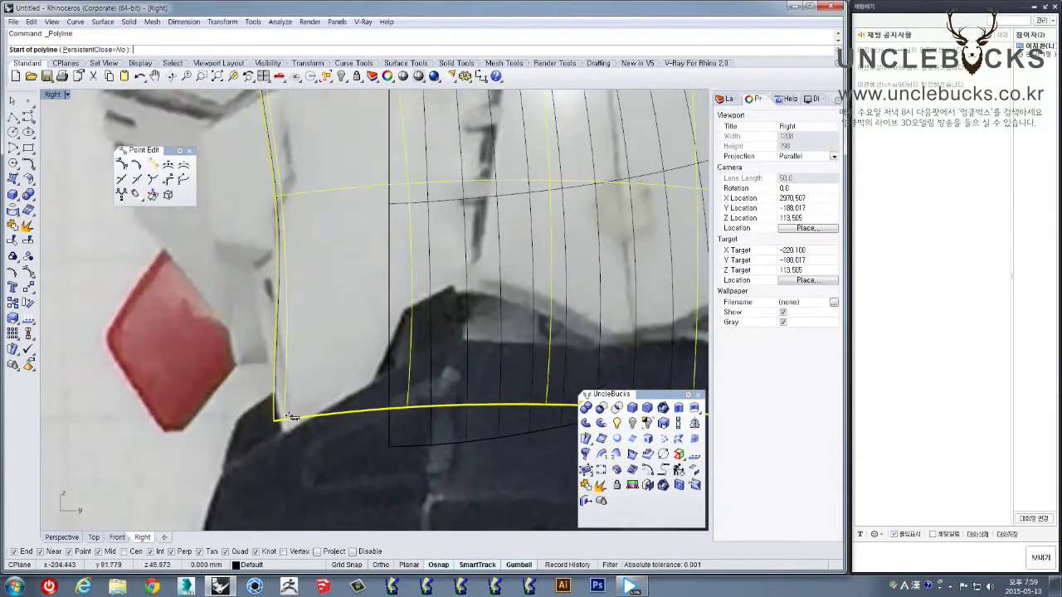
left_click(287, 418)
left_click(372, 365)
left_click(396, 303)
scroll(362, 305, "down", 3)
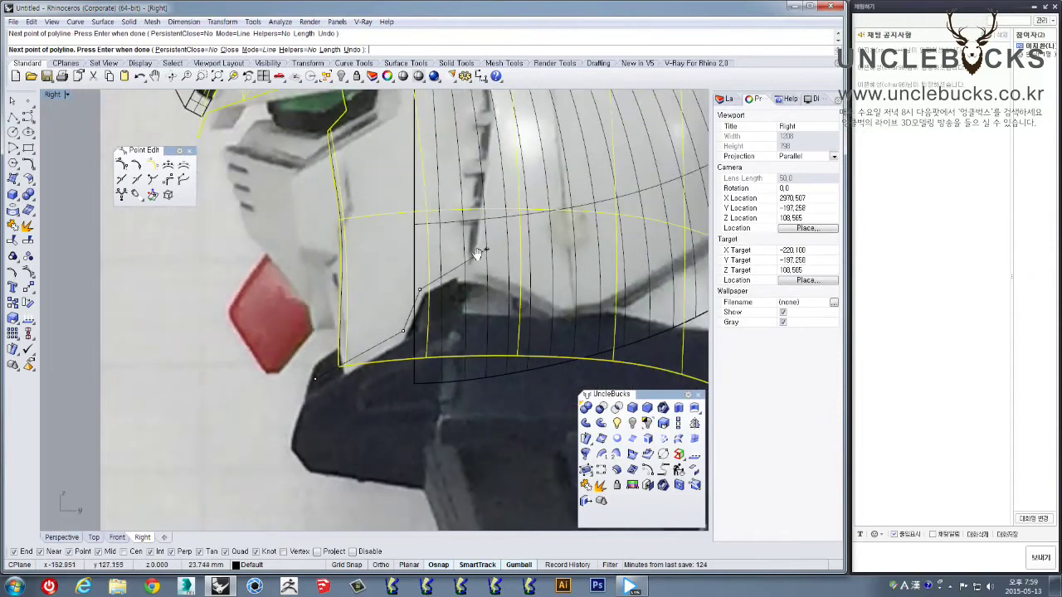
scroll(423, 287, "down", 2)
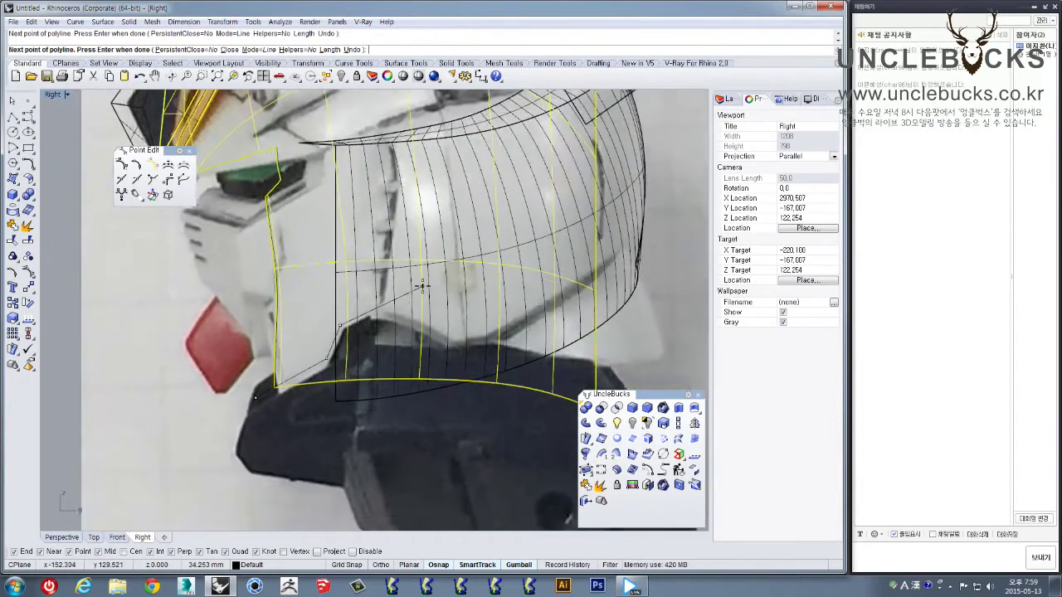
right_click_drag(424, 287, 382, 319)
left_click(383, 319)
right_click_drag(512, 256, 433, 329)
left_click(499, 292)
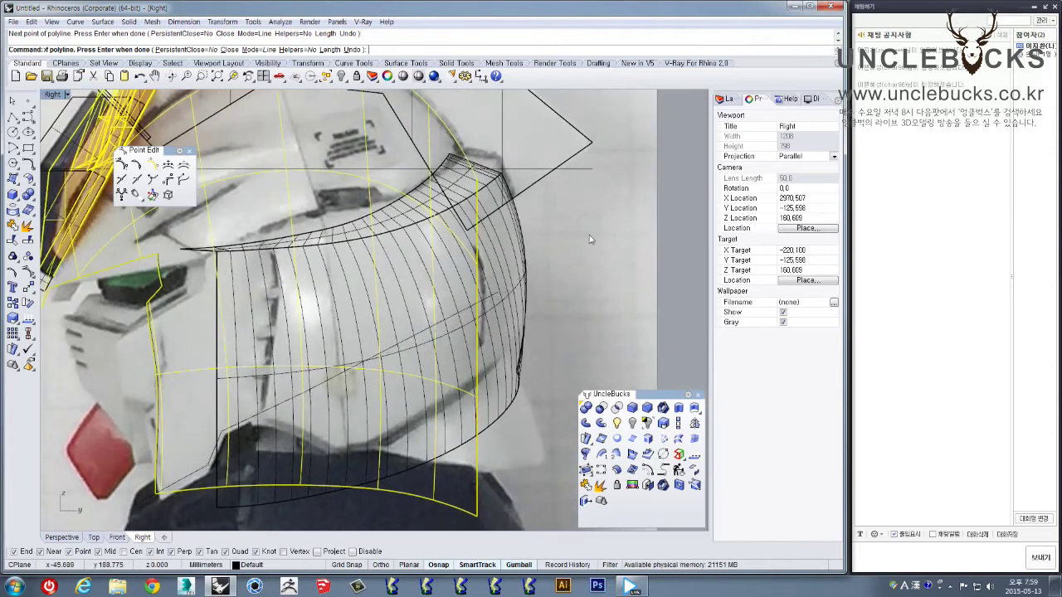
right_click(584, 241)
Trim away the inner helmet shell below the polyline that follows the cheek and dark neck part
left_click(491, 296)
right_click_drag(490, 296, 545, 231)
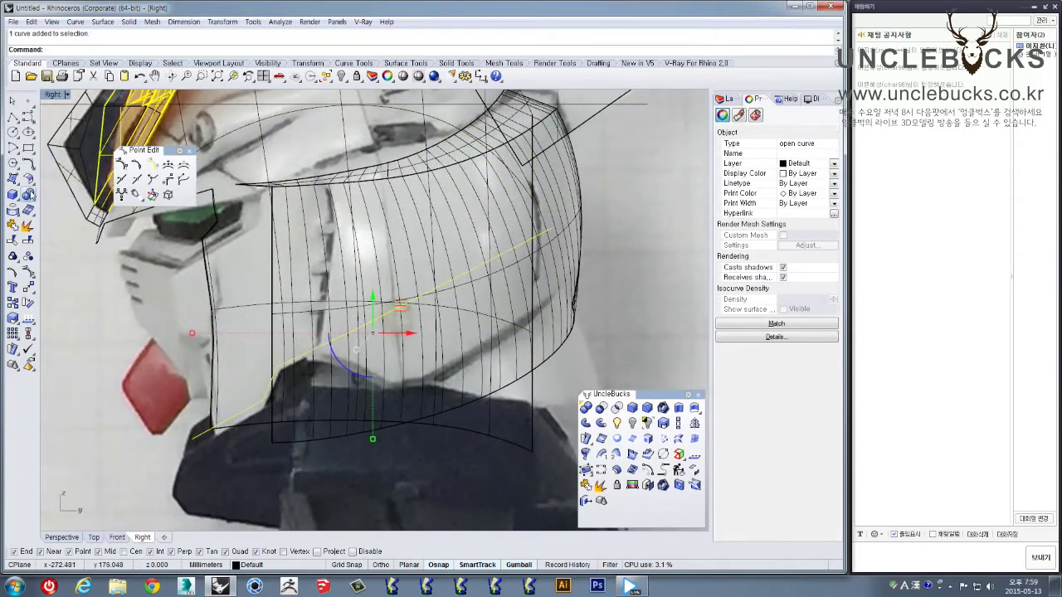
left_click(14, 241)
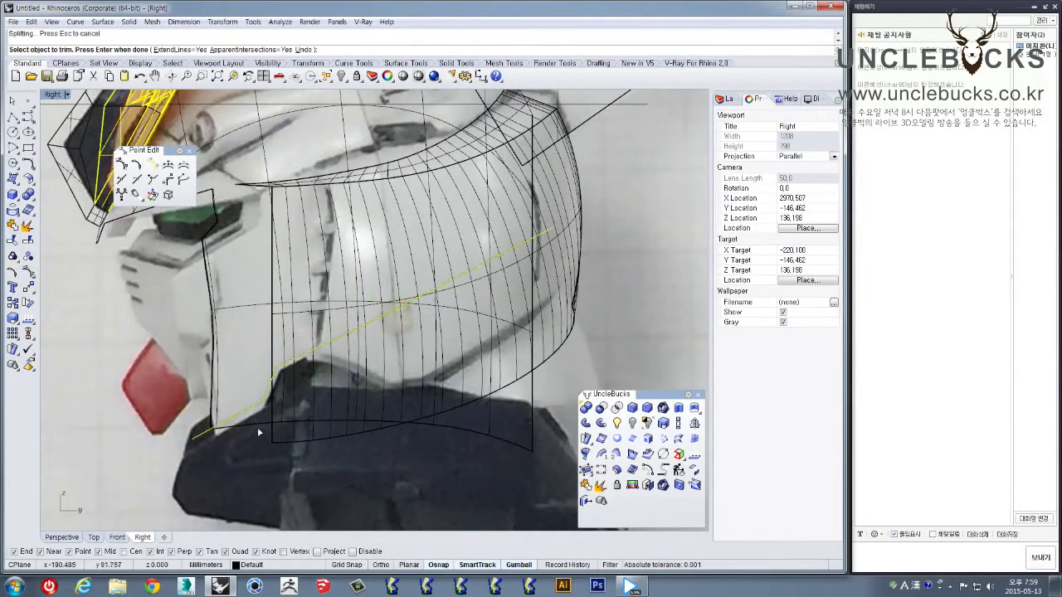
scroll(254, 418, "up", 2)
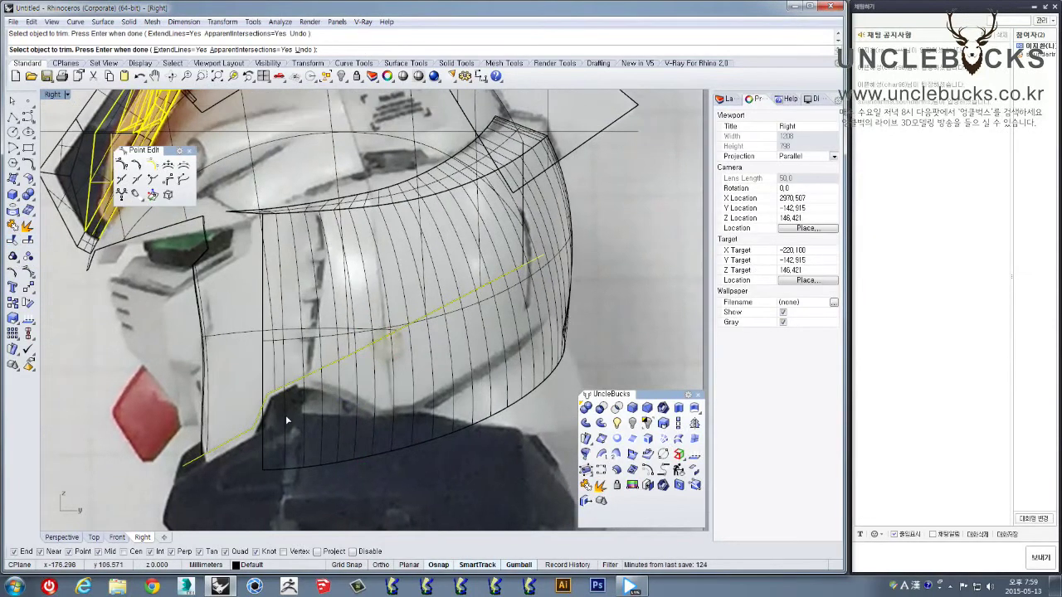
key("Escape")
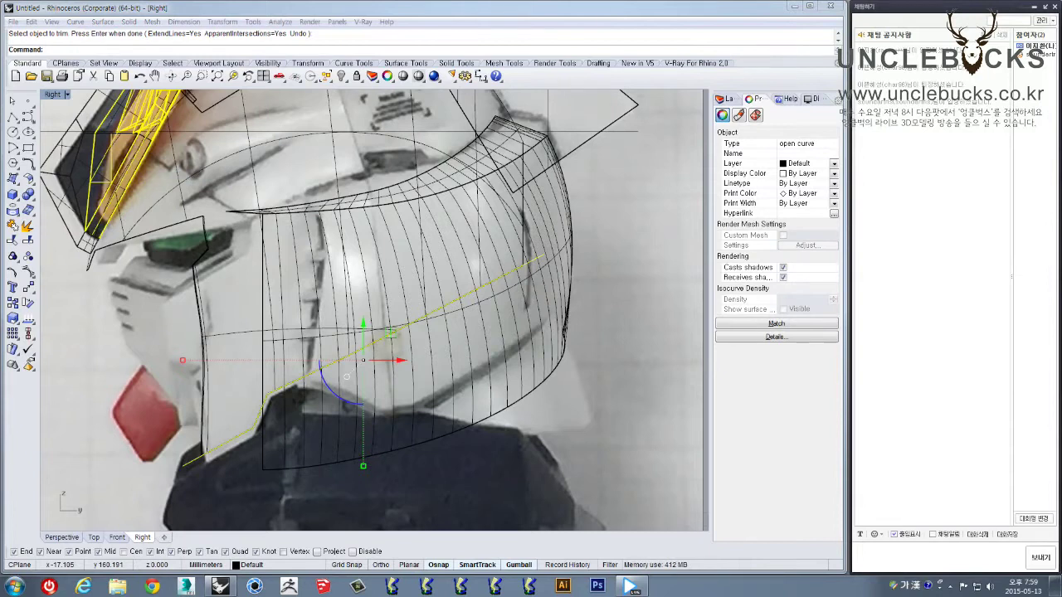
Enlarge the message entry area in the chat window and activate it
left_click_drag(985, 541, 985, 498)
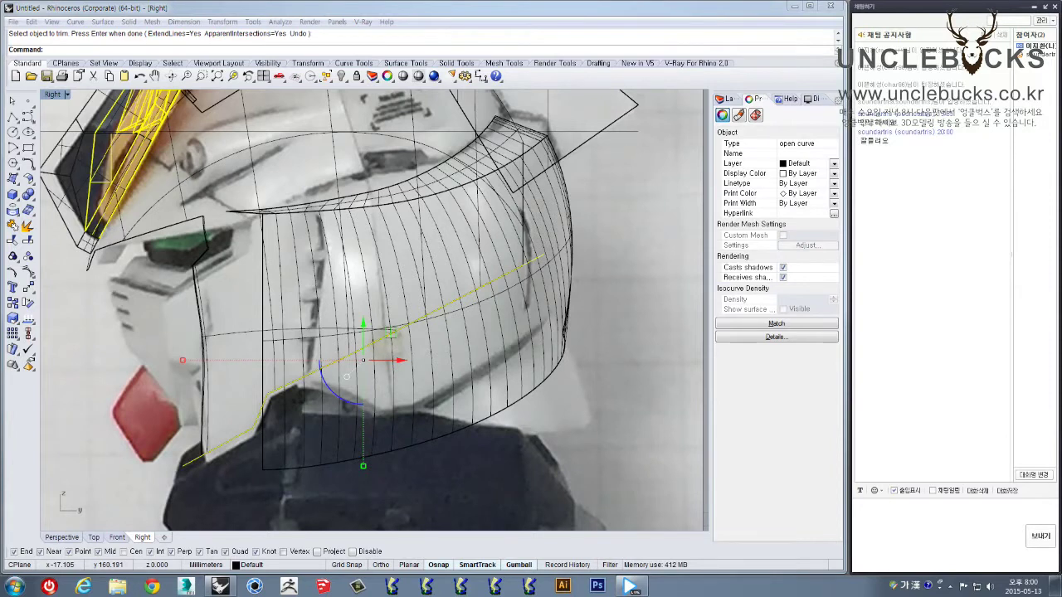
left_click(914, 543)
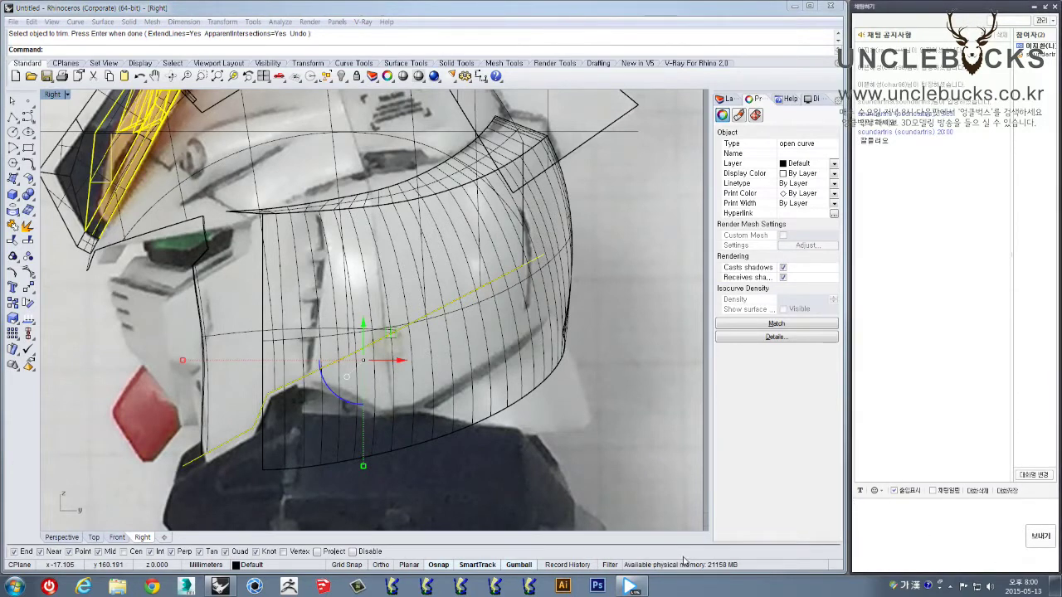
right_click_drag(451, 306, 419, 268)
right_click_drag(500, 261, 477, 268)
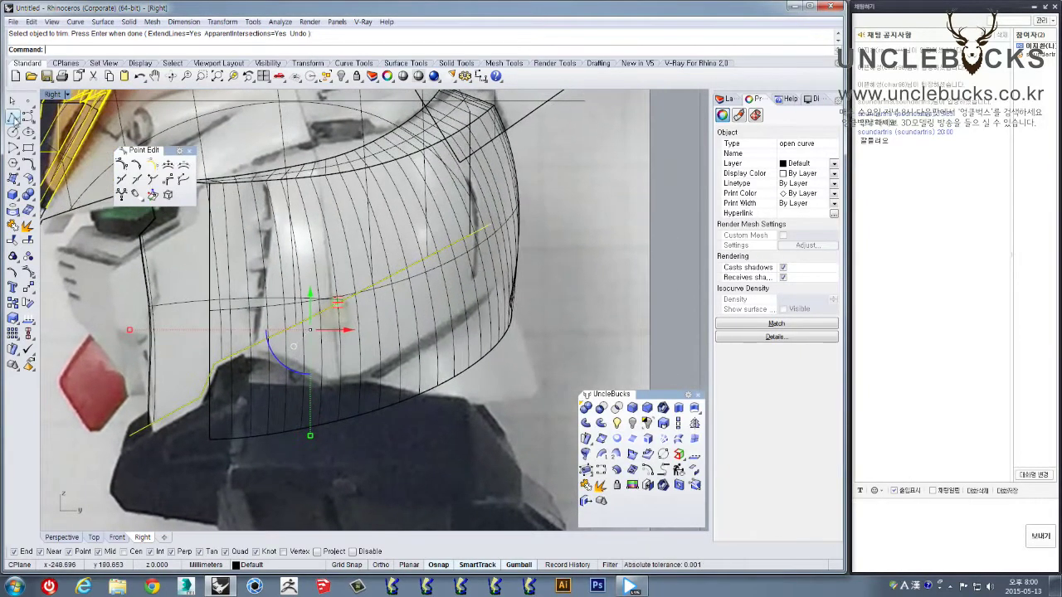
left_click(13, 118)
right_click_drag(276, 176, 388, 212)
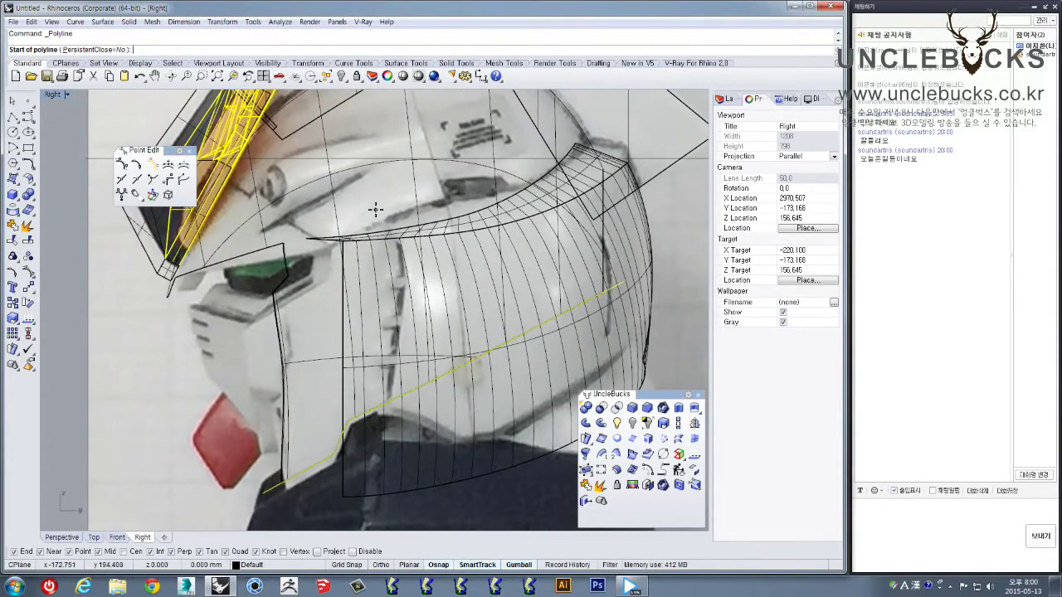
left_click(361, 205)
left_click(398, 238)
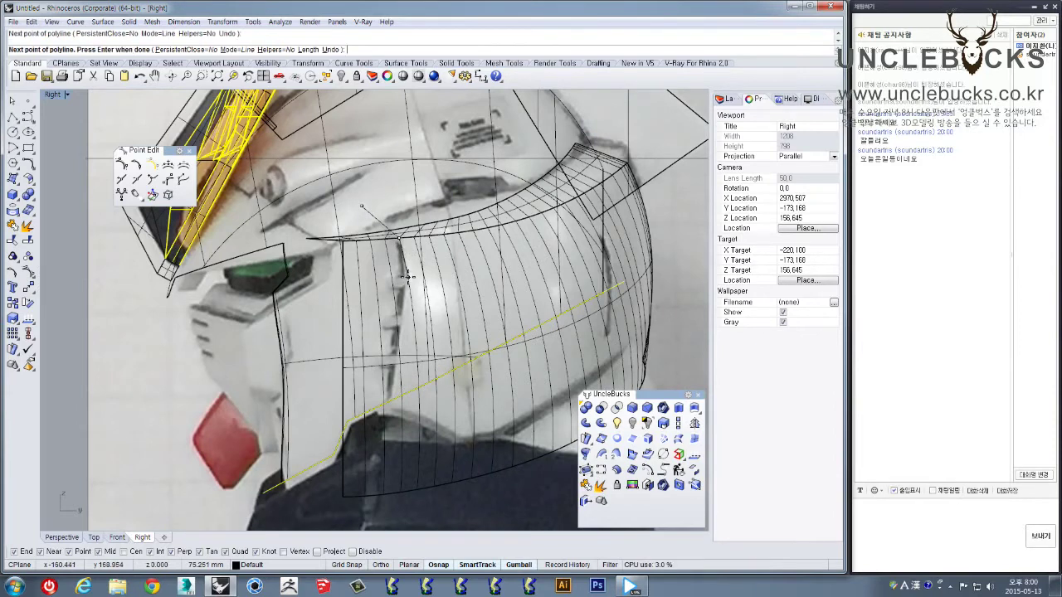
key("Return")
Draw a short diagonal degree-3 curve from above the guard down to its upper edge at the cheek seam
left_click(28, 117)
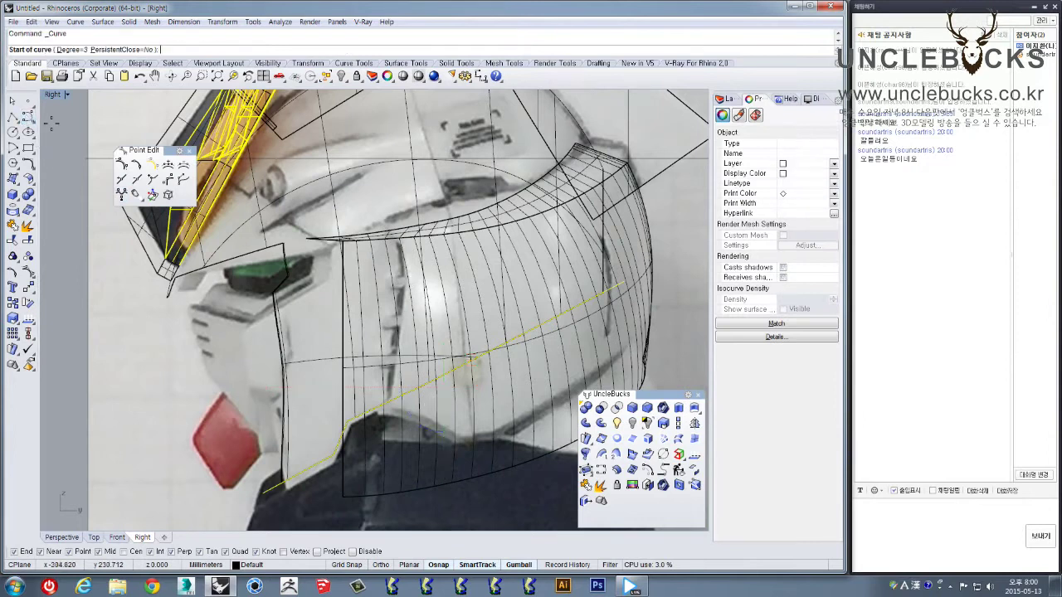
left_click(357, 198)
left_click(395, 232)
key("Return")
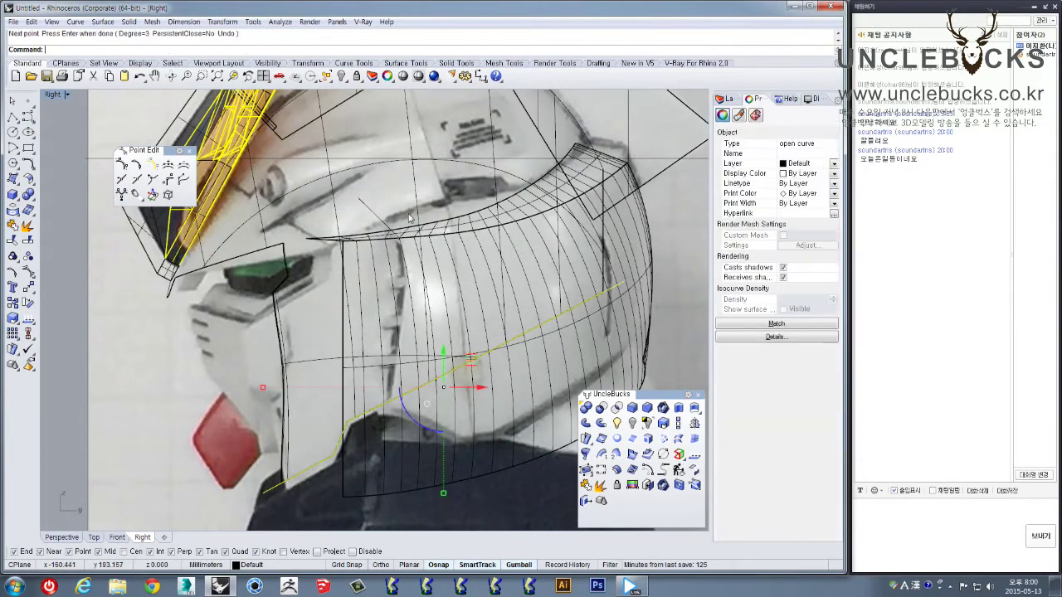
Draw a degree-3 curve from the guard's upper edge down along the cheek seam to below the guard's lower edge
right_click(401, 182)
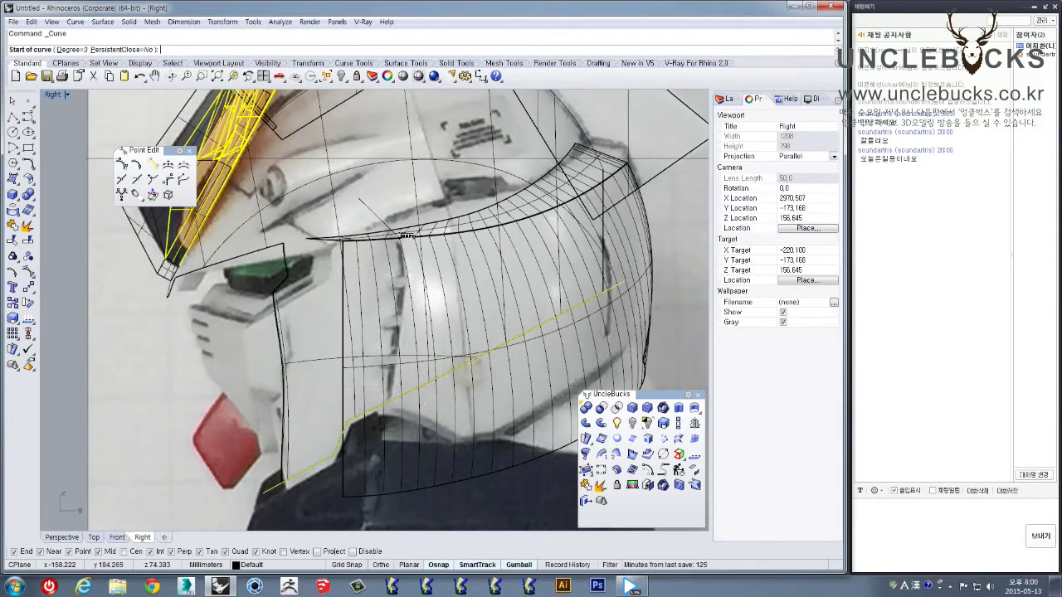
left_click(399, 239)
scroll(407, 278, "up", 2)
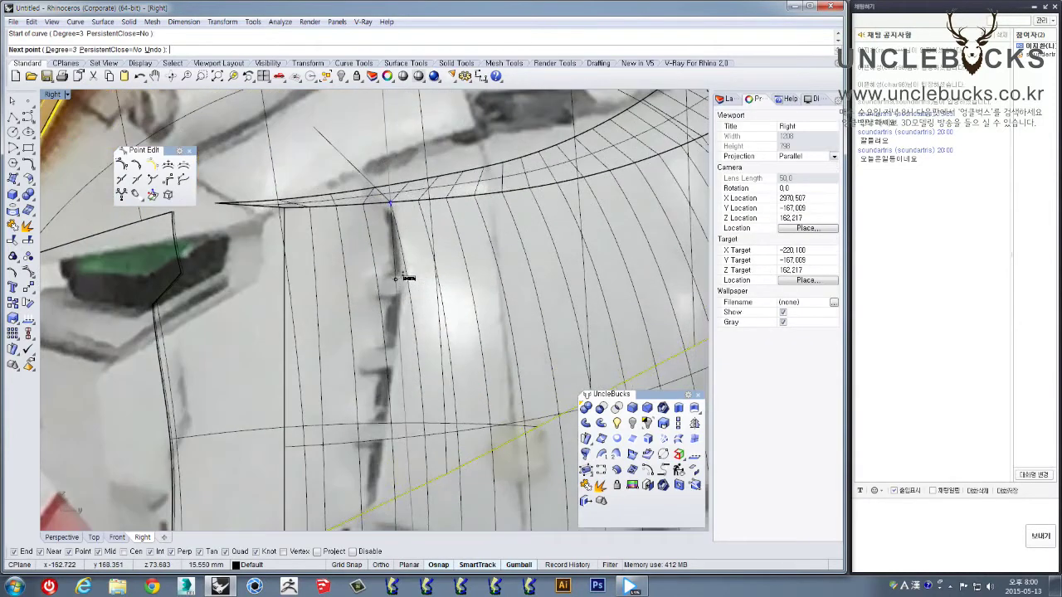
left_click(412, 282)
scroll(407, 279, "down", 4)
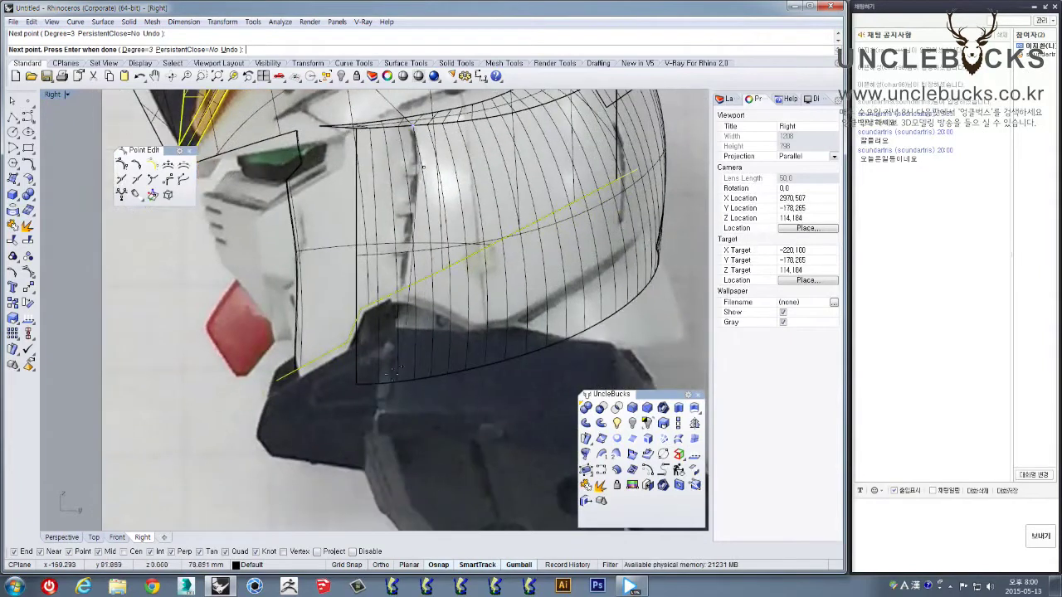
left_click(387, 415)
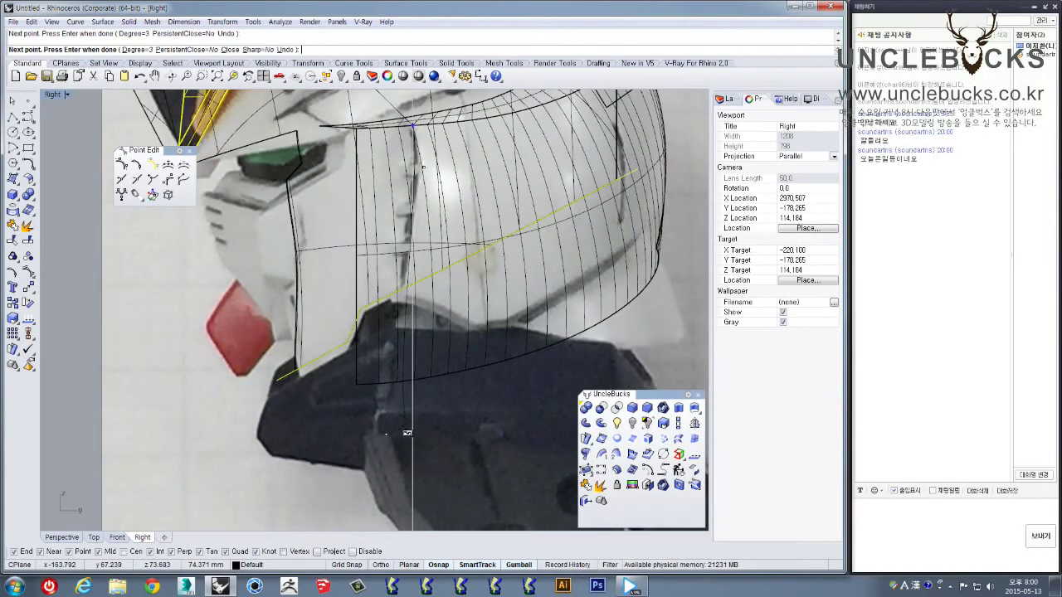
right_click(406, 433)
right_click(332, 312)
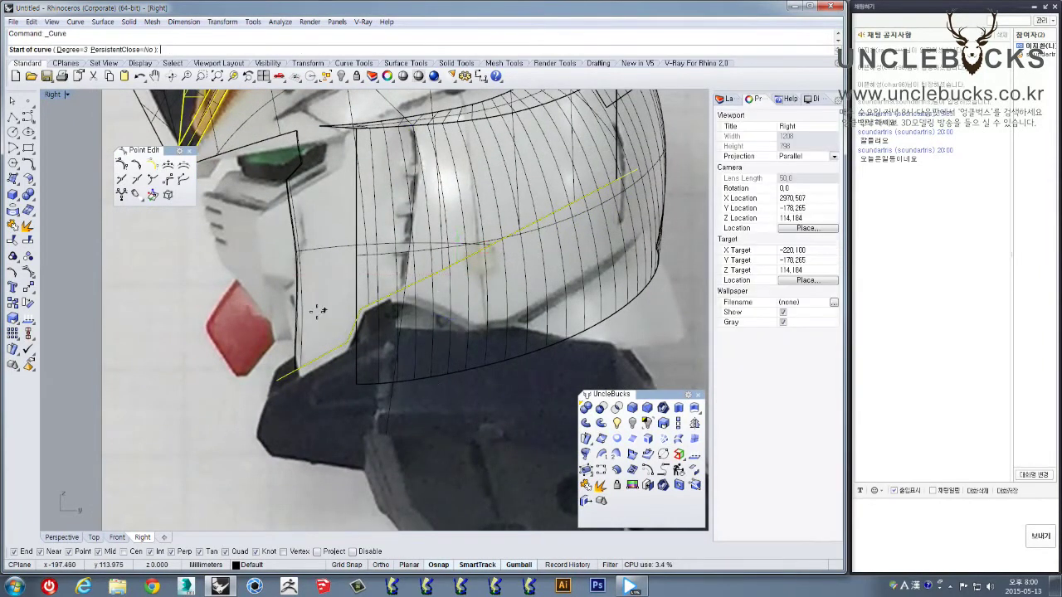
left_click(255, 322)
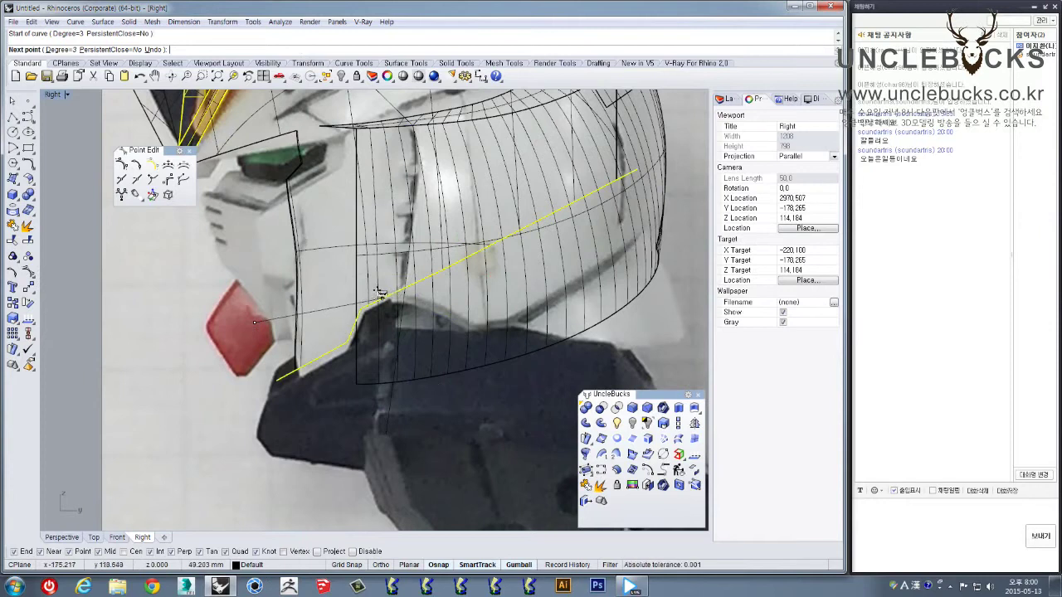
left_click(370, 287)
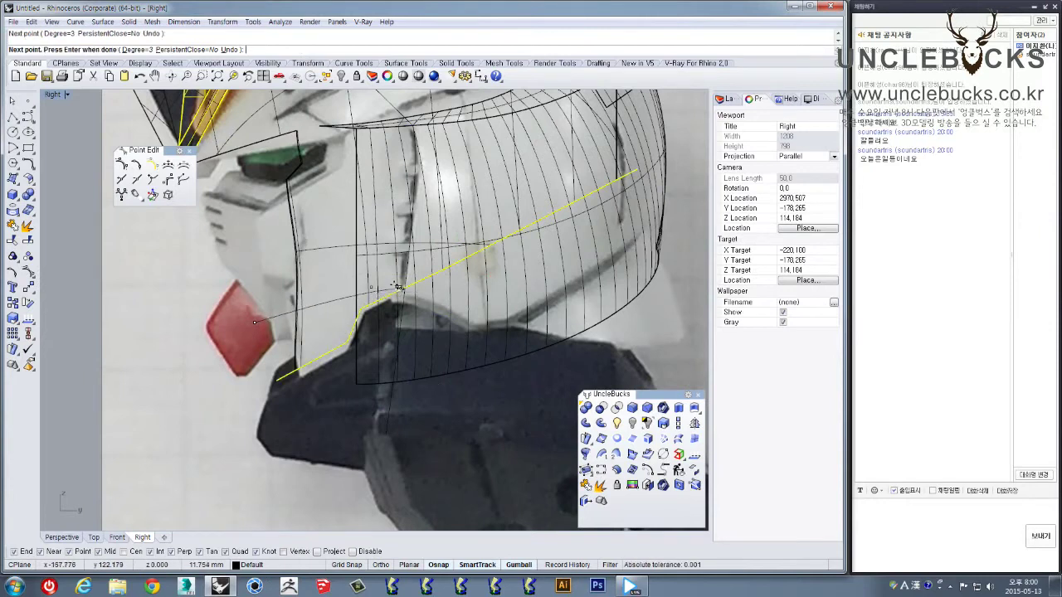
key("Escape")
Draw an arched degree-3 curve from in front of the cheek, over the dark neck part, and down past the guard's lower edge
right_click(240, 251)
left_click(241, 251)
left_click(332, 263)
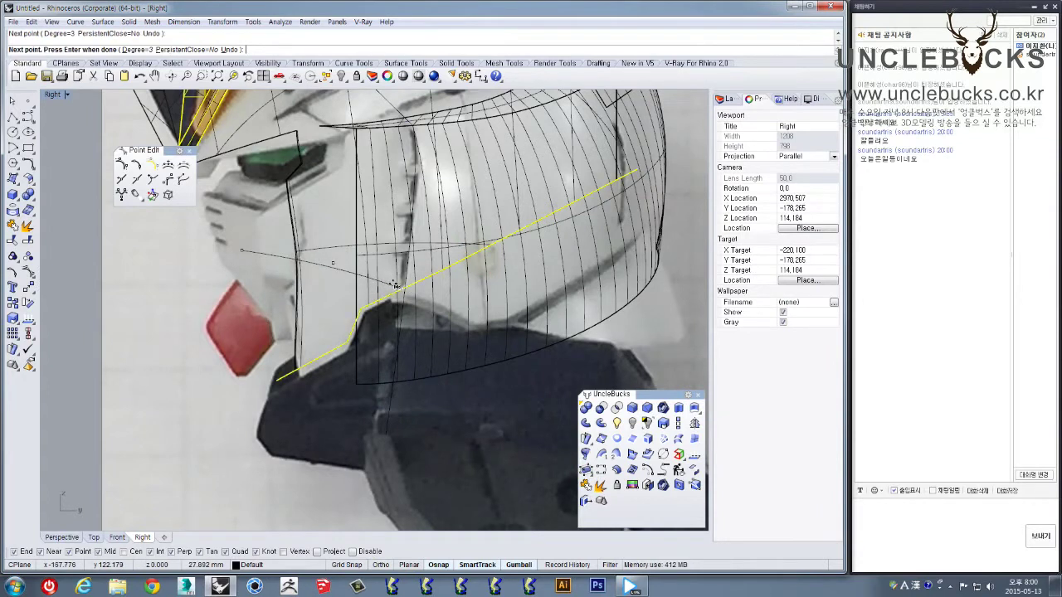
left_click(397, 286)
left_click(473, 323)
left_click(519, 400)
right_click(512, 448)
Draw a degree-3 curve from behind the guard diagonally along the lower rear seam down into the dark neck part
right_click_drag(520, 363, 385, 399)
scroll(385, 400, "down", 2)
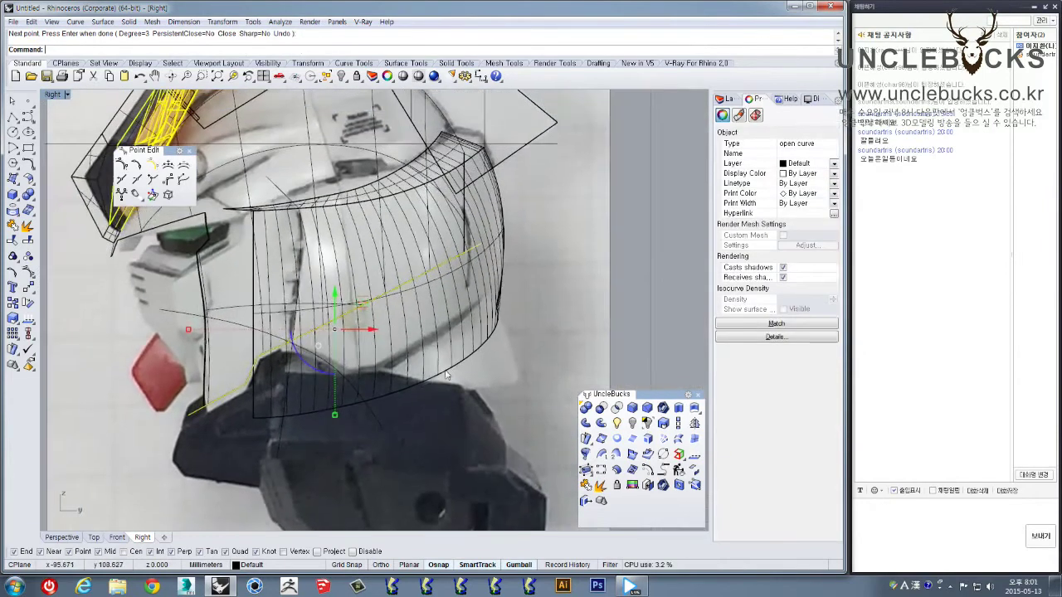
right_click(534, 263)
left_click(533, 256)
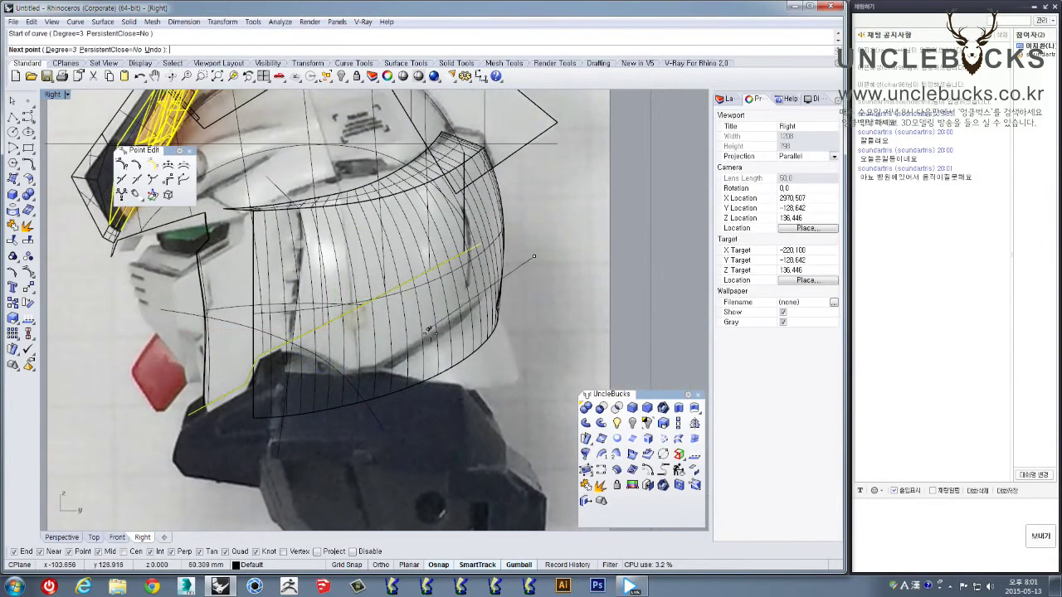
left_click(446, 327)
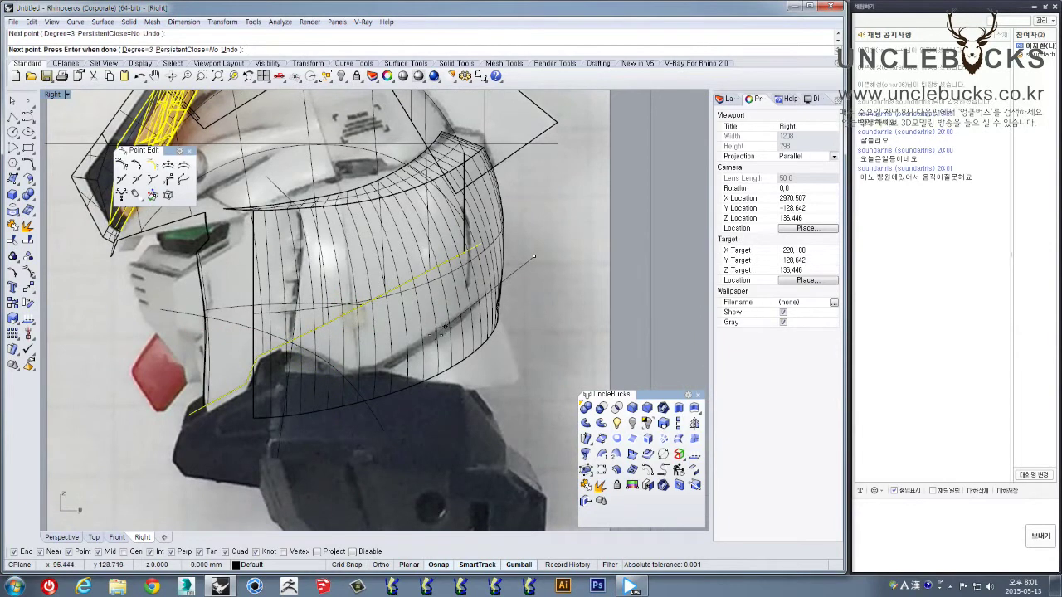
left_click(254, 443)
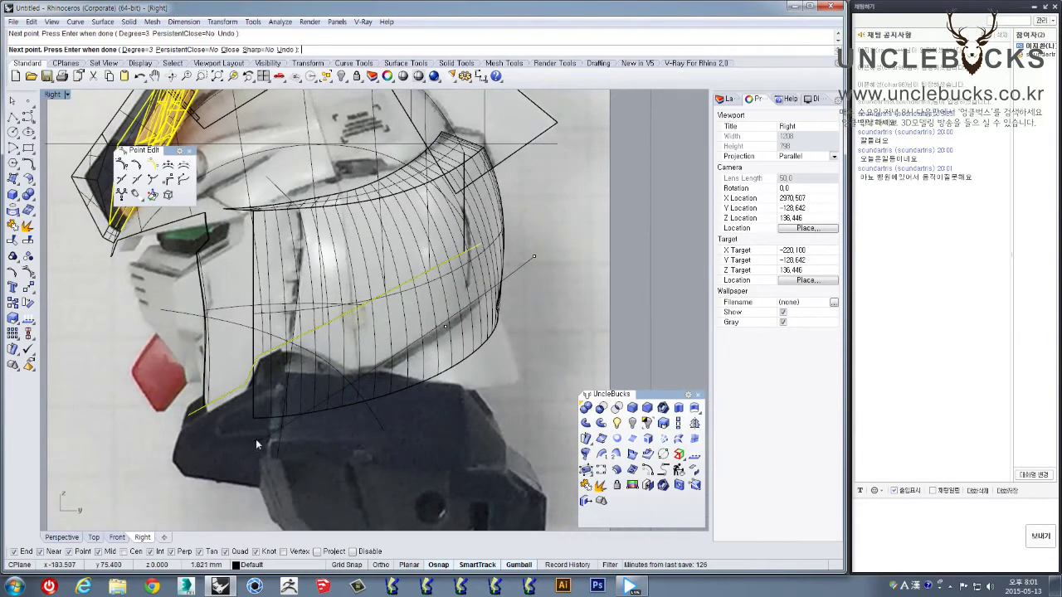
right_click(254, 442)
Draw a three-point degree-3 curve from the cheek's lower corner across the top of the neck part to behind the guard
right_click(226, 458)
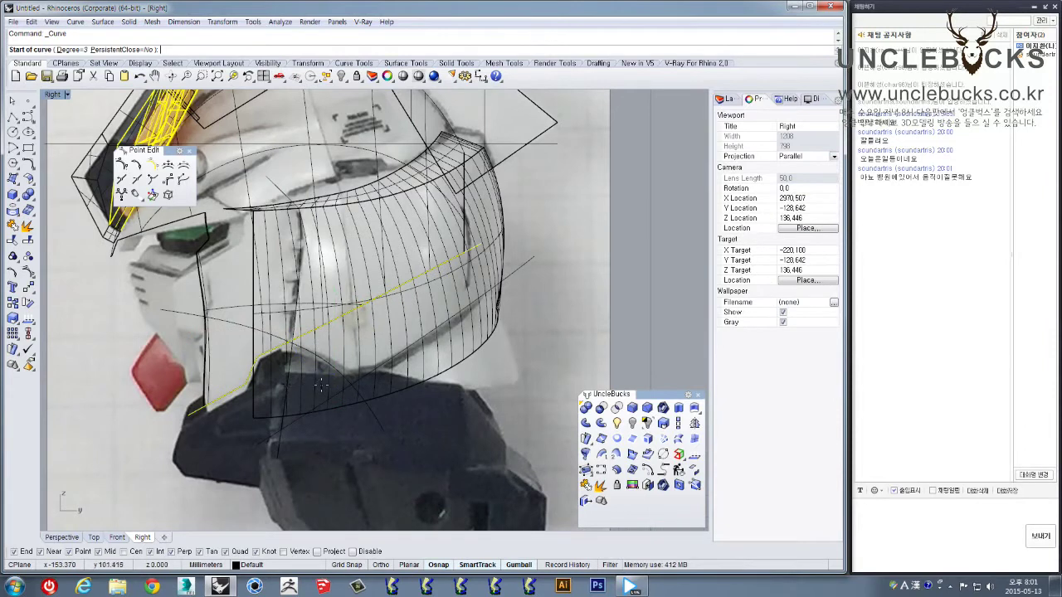
scroll(322, 387, "up", 2)
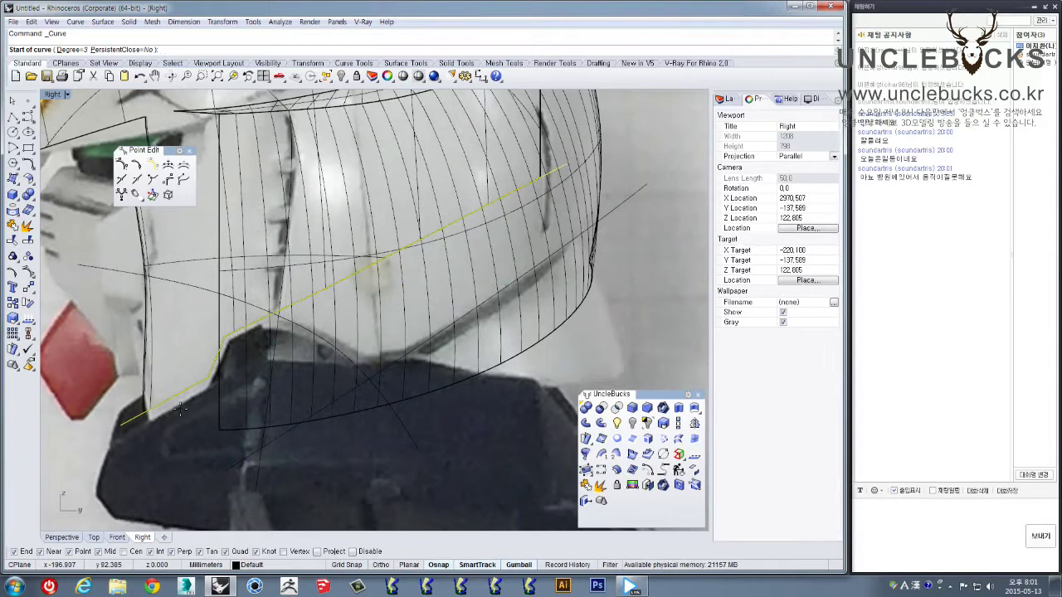
left_click(179, 409)
left_click(376, 356)
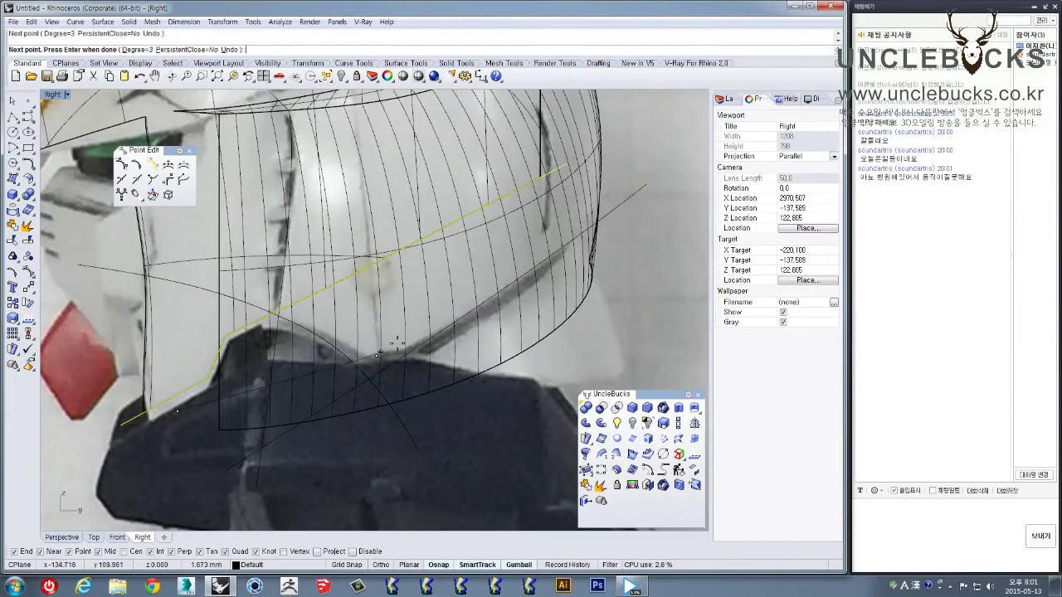
left_click(643, 357)
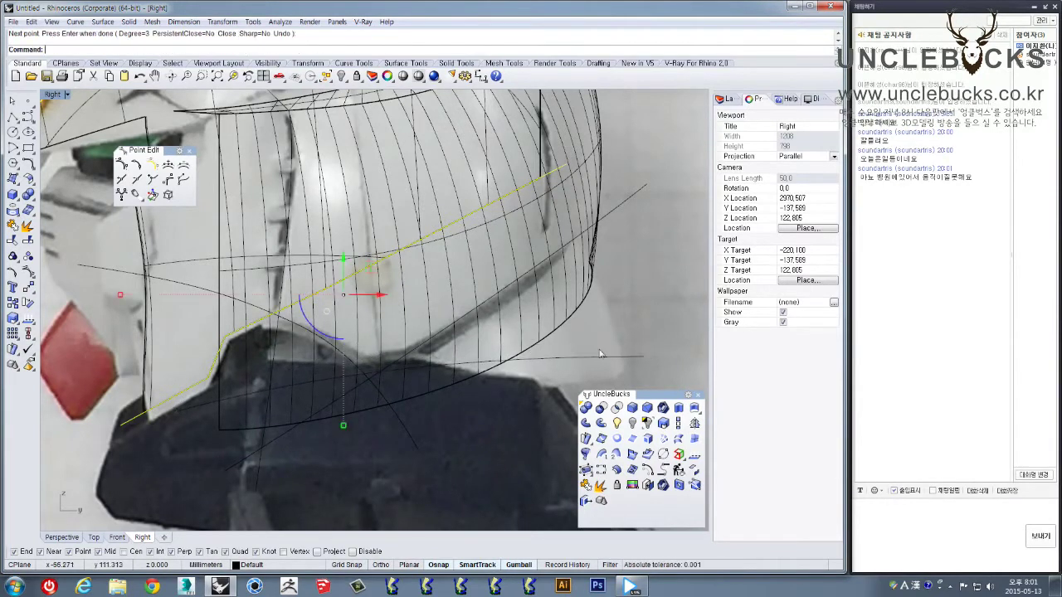
key("Return")
Show the new curve's control points and raise the middle one about 10 mm to arch the curve
left_click(28, 273)
scroll(398, 336, "up", 2)
left_click(363, 367)
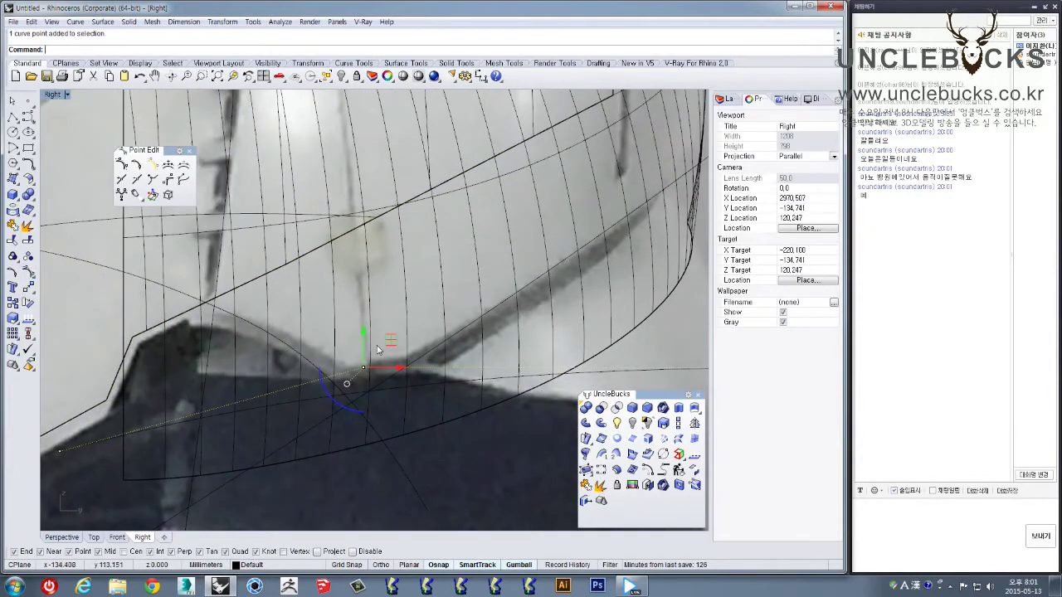
left_click_drag(393, 338, 394, 289)
scroll(394, 290, "down", 6)
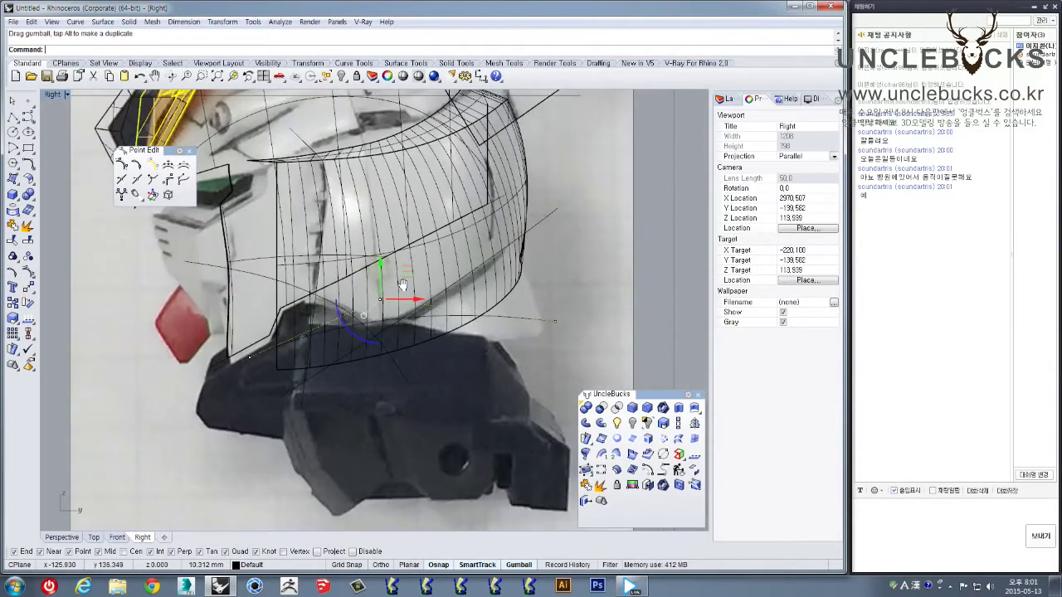
Trim away the outer guard's lower rear portion below the diagonal seam curve
right_click_drag(407, 266, 408, 325)
left_click(518, 329)
right_click_drag(517, 328, 508, 258)
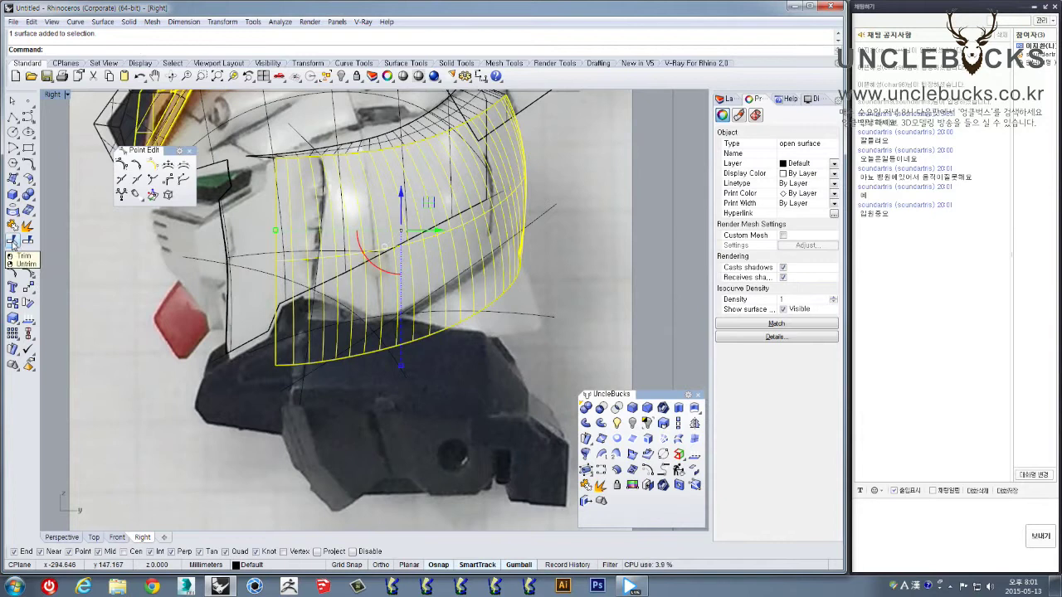
left_click(554, 208)
left_click(555, 219)
left_click(541, 221)
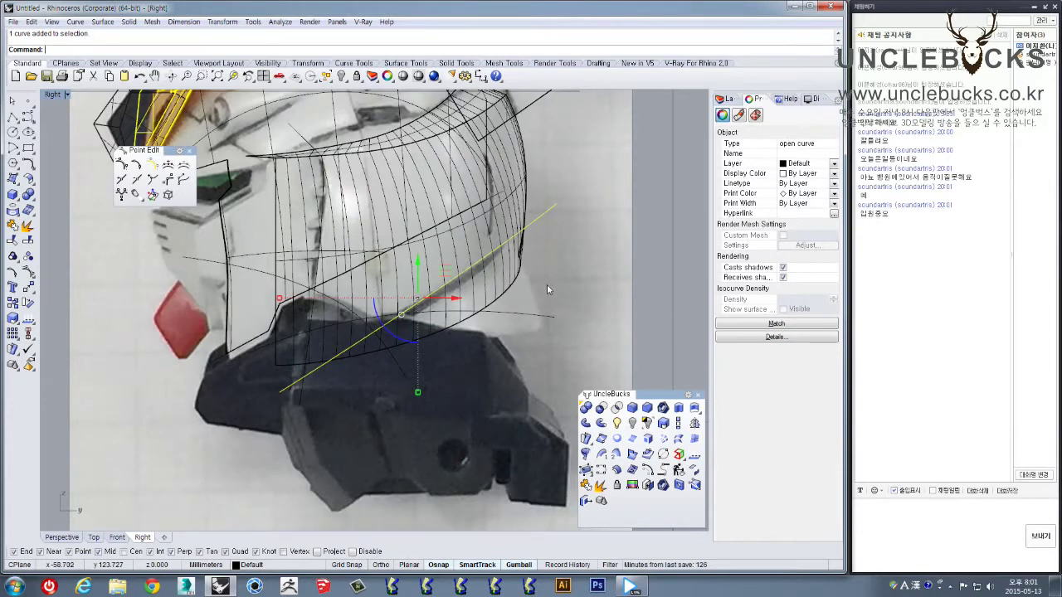
left_click(15, 241)
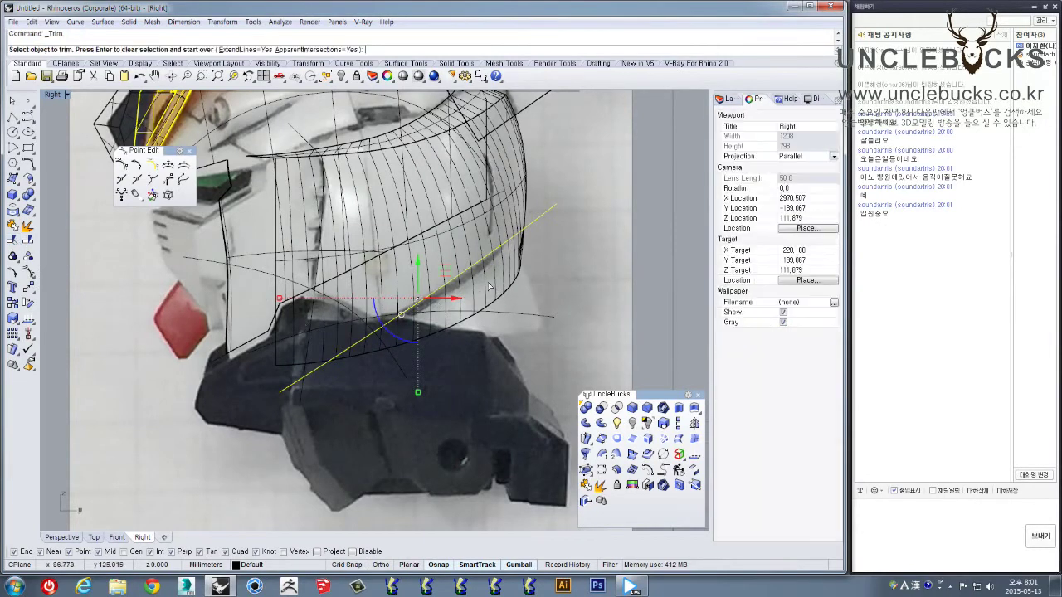
right_click_drag(516, 273, 519, 285)
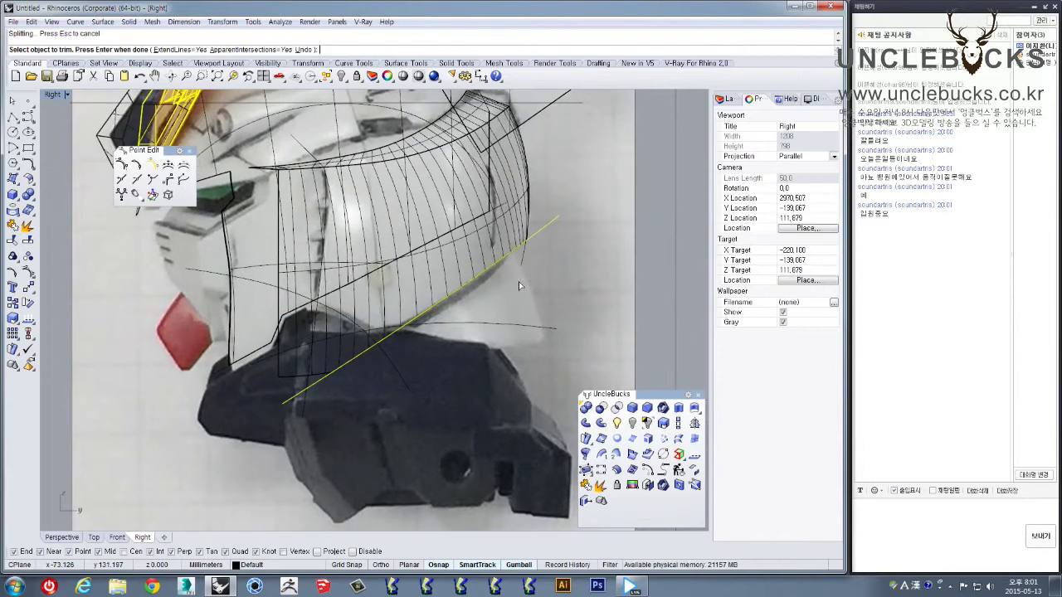
right_click(542, 362)
Trim away the outer guard's bottom portion below the arched curve over the neck part
left_click(508, 320)
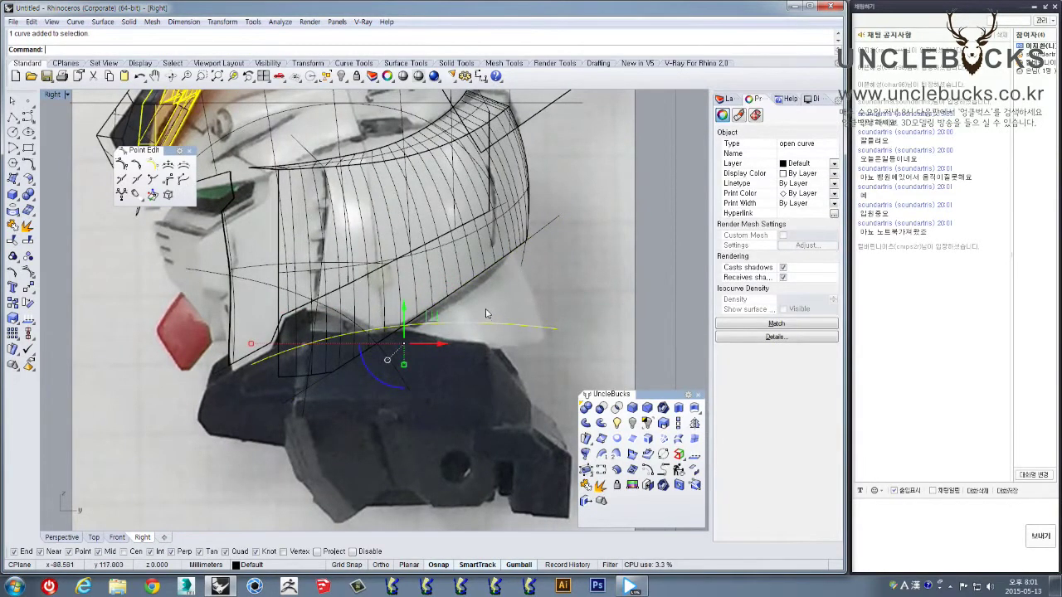
right_click_drag(572, 331, 567, 305)
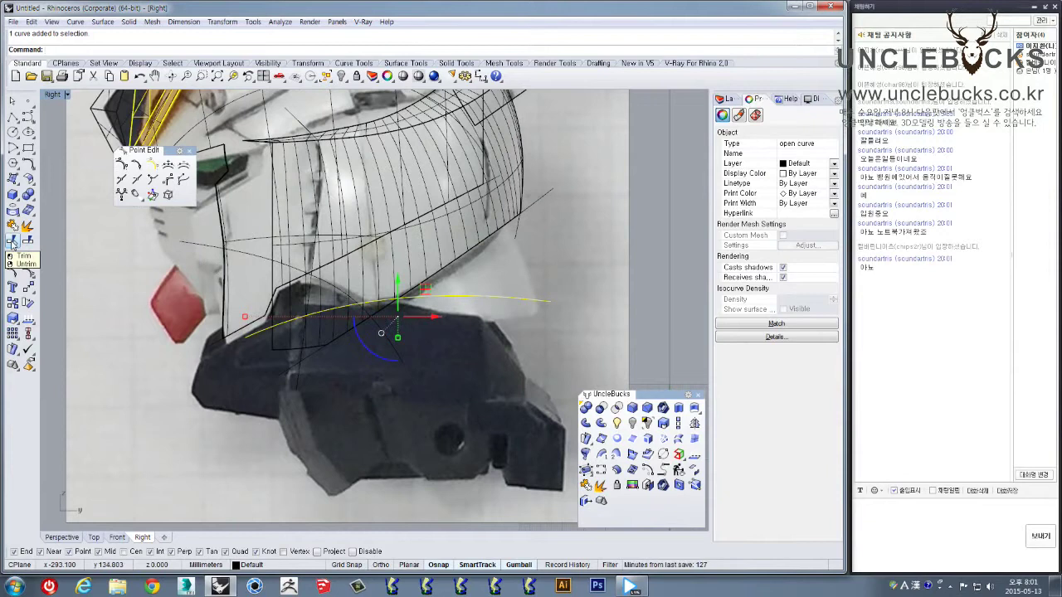
left_click(11, 241)
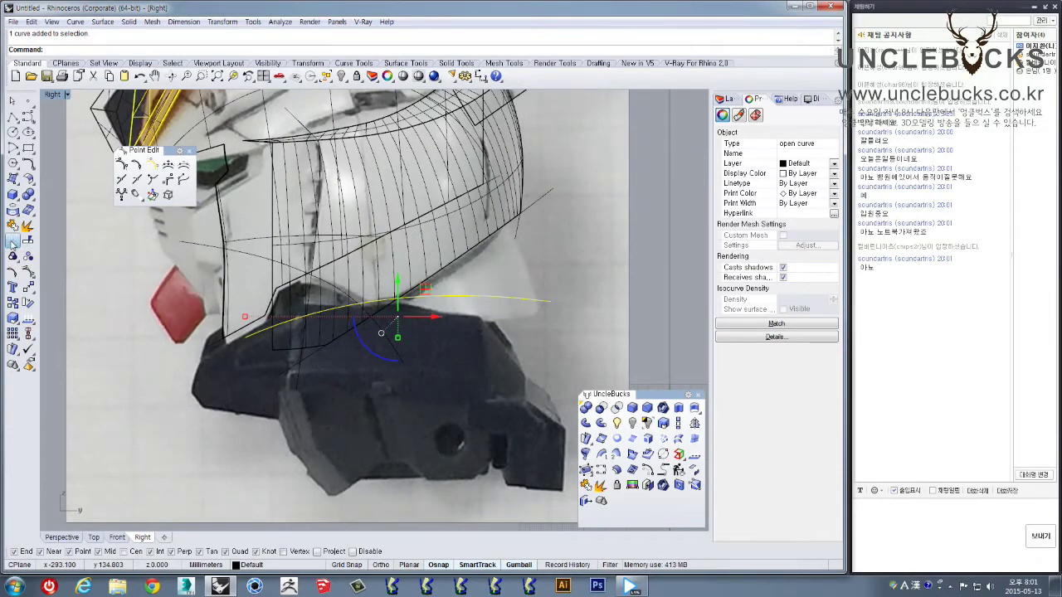
scroll(381, 315, "up", 3)
left_click(375, 307)
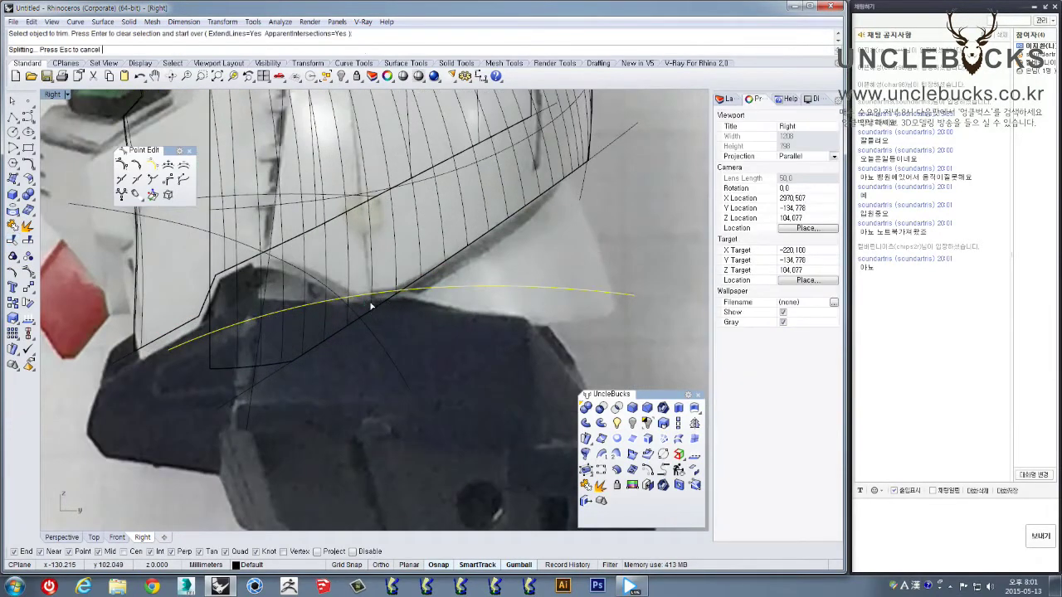
right_click_drag(398, 302, 417, 339)
right_click(409, 368)
Trim off the guard's lower front corner with the curve descending from the cheek into the neck part
left_click(400, 378)
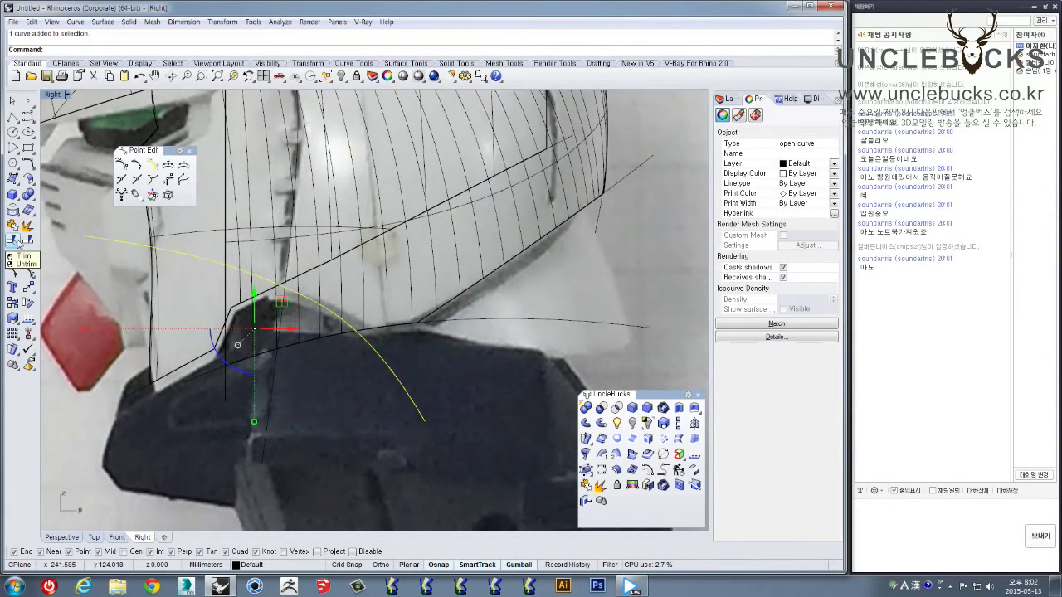
left_click(16, 240)
left_click_drag(313, 369, 293, 323)
right_click_drag(296, 321, 322, 385)
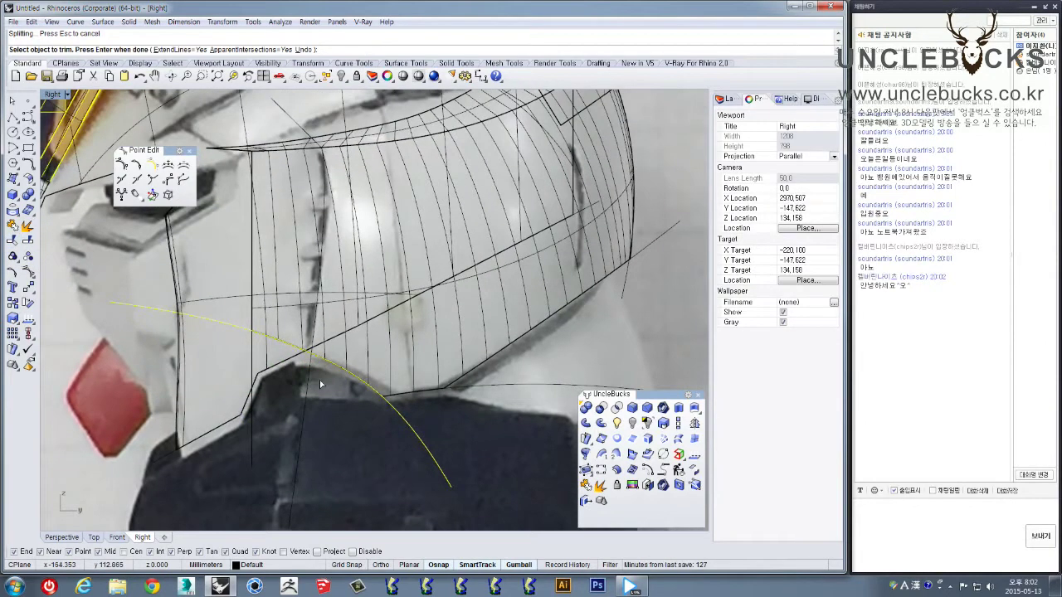
right_click(319, 380)
Delete the two used cutting curves, the arched one and the descending one over the neck part
left_click(512, 381)
right_click_drag(512, 375, 499, 333)
key("Delete")
left_click(428, 426)
key("Delete")
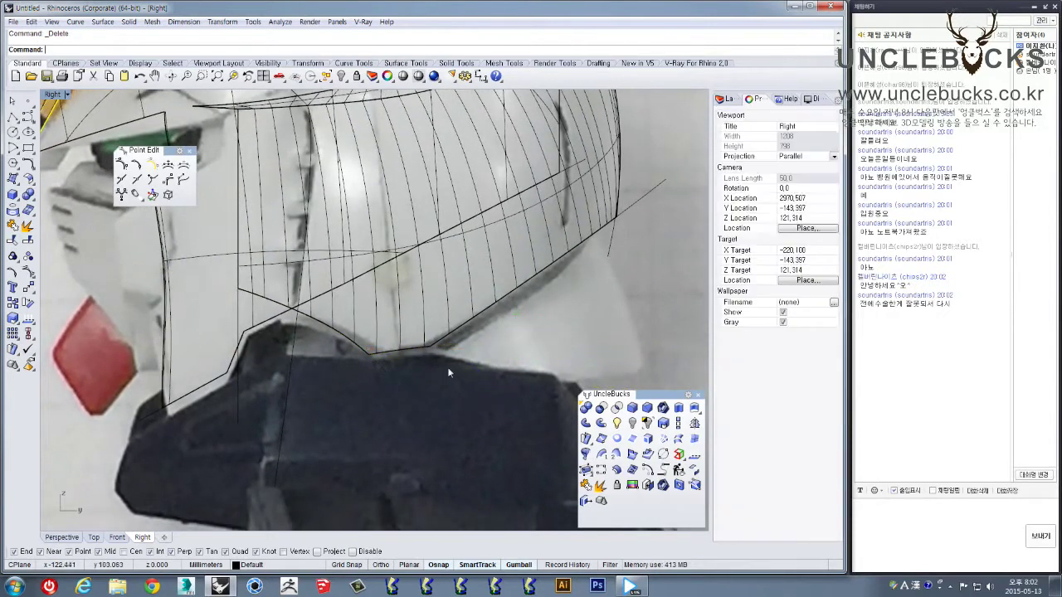
Examine the trimmed guard and its upper ledge in a maximized perspective view from several angles
right_click_drag(434, 377, 416, 465)
right_click_drag(613, 306, 531, 301)
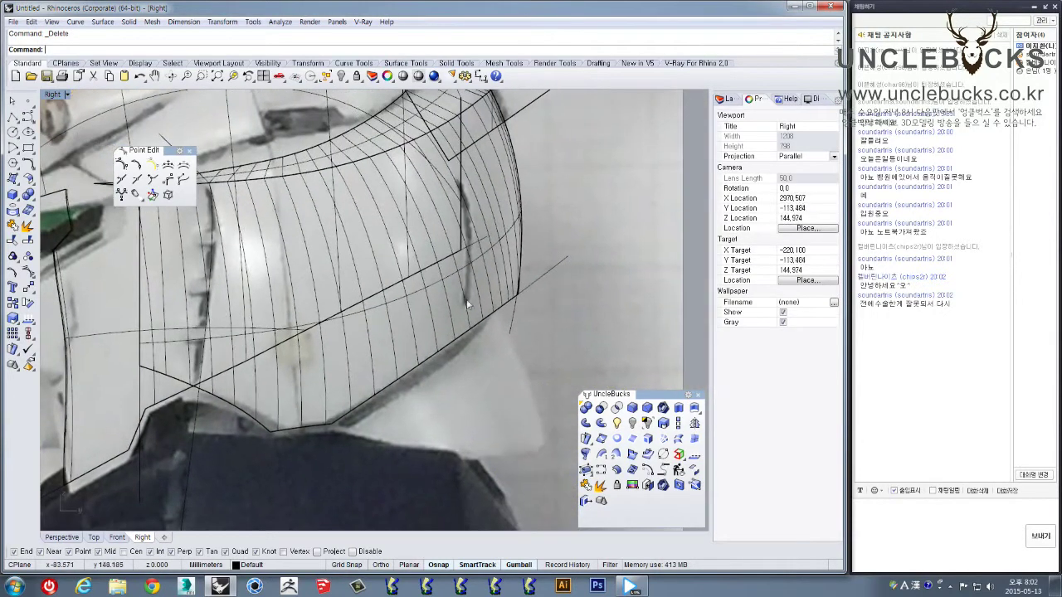
double_click(52, 95)
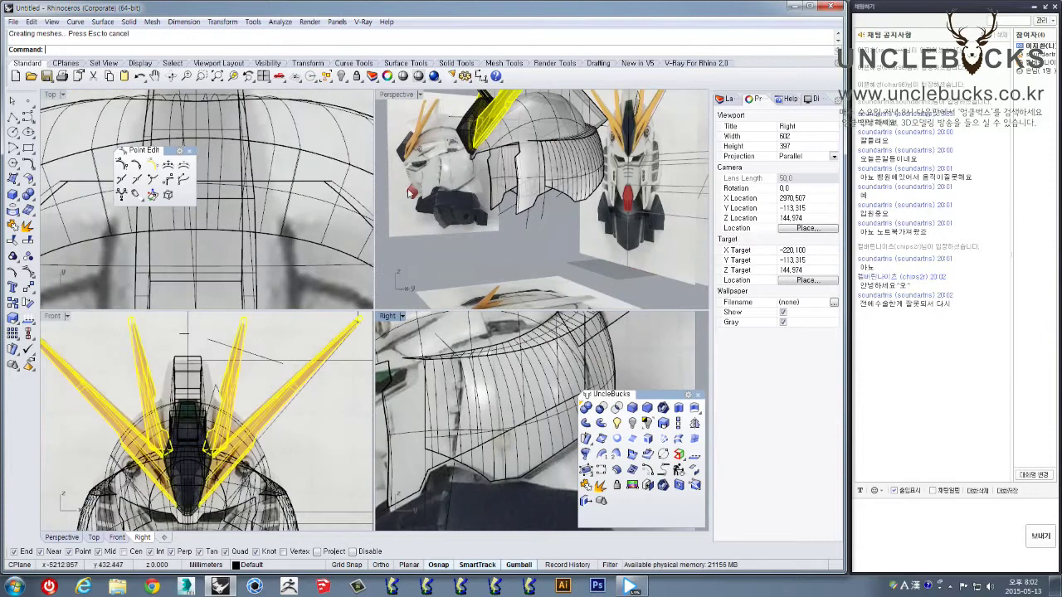
double_click(396, 93)
right_click_drag(419, 174, 483, 235)
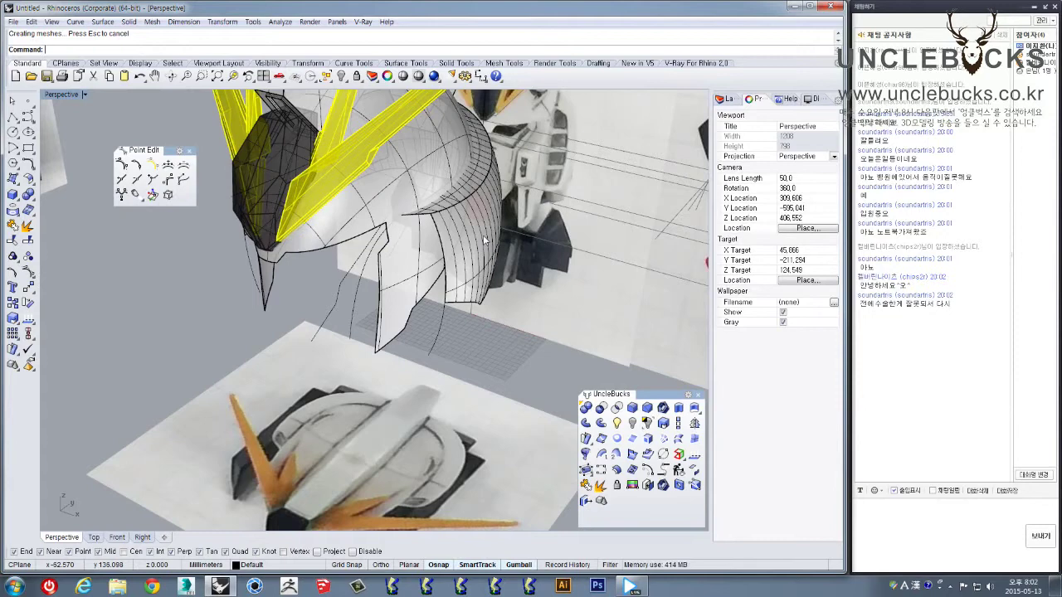
right_click_drag(495, 171, 410, 267)
scroll(461, 222, "up", 6)
right_click_drag(410, 267, 413, 236)
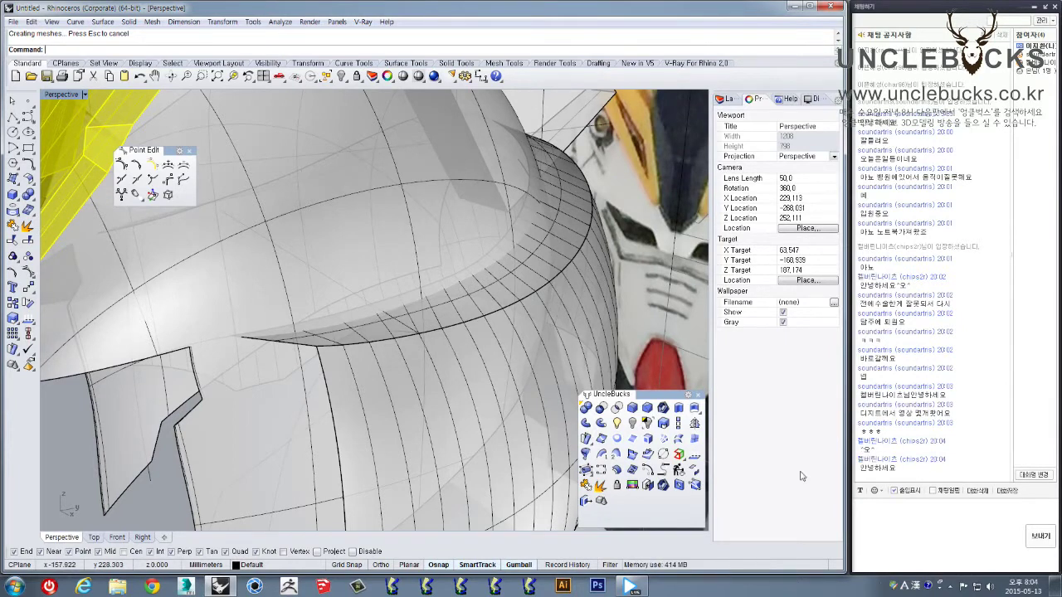
right_click_drag(458, 308, 488, 283)
scroll(470, 286, "down", 8)
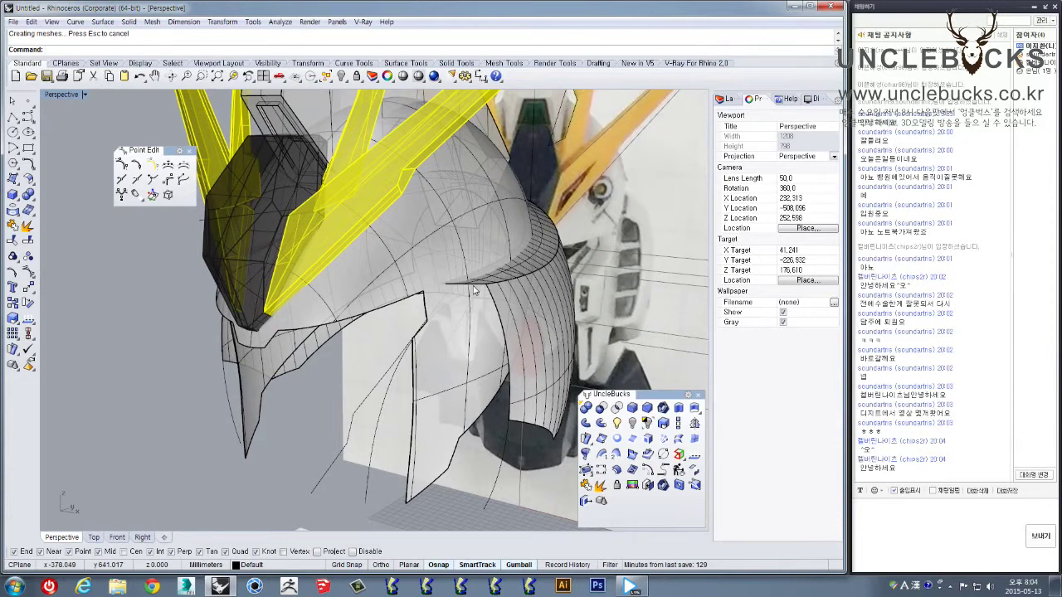
right_click_drag(479, 278, 423, 311)
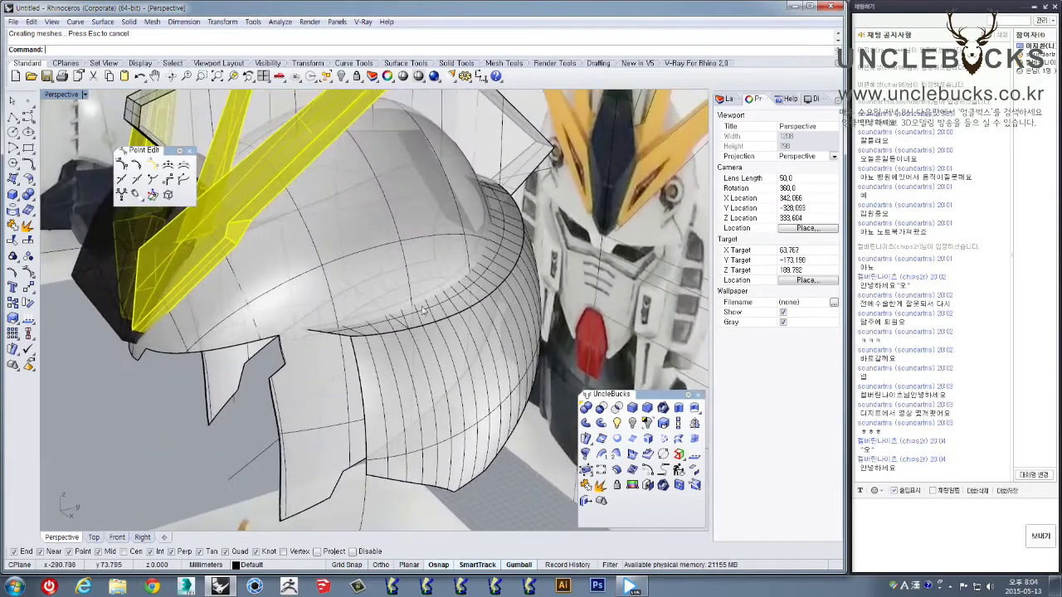
Join the outer guard surface with the narrow ledge surface along its upper edge
scroll(423, 311, "up", 3)
scroll(415, 340, "up", 3)
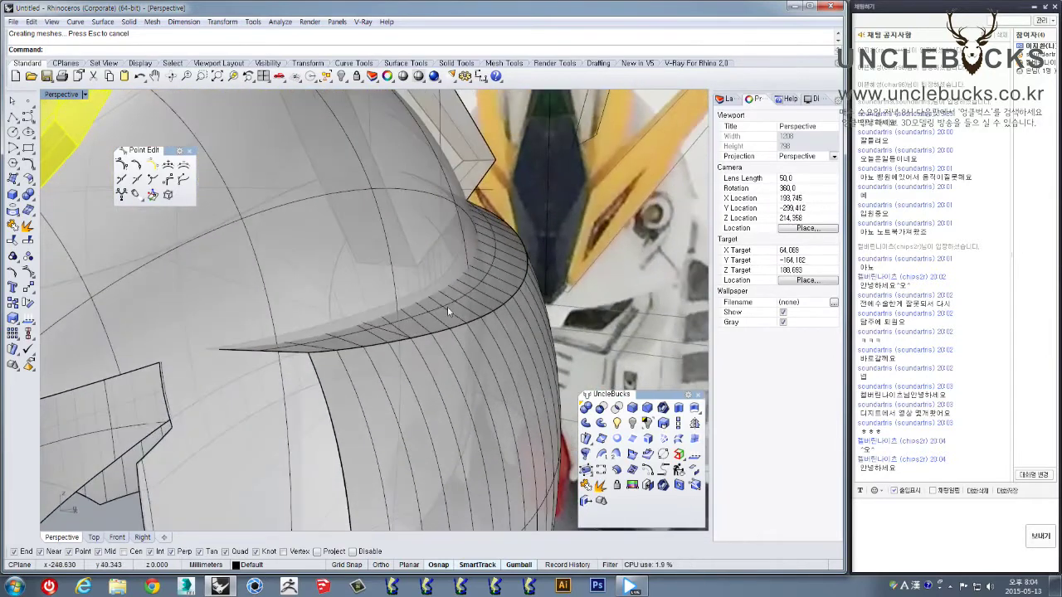
left_click(394, 333)
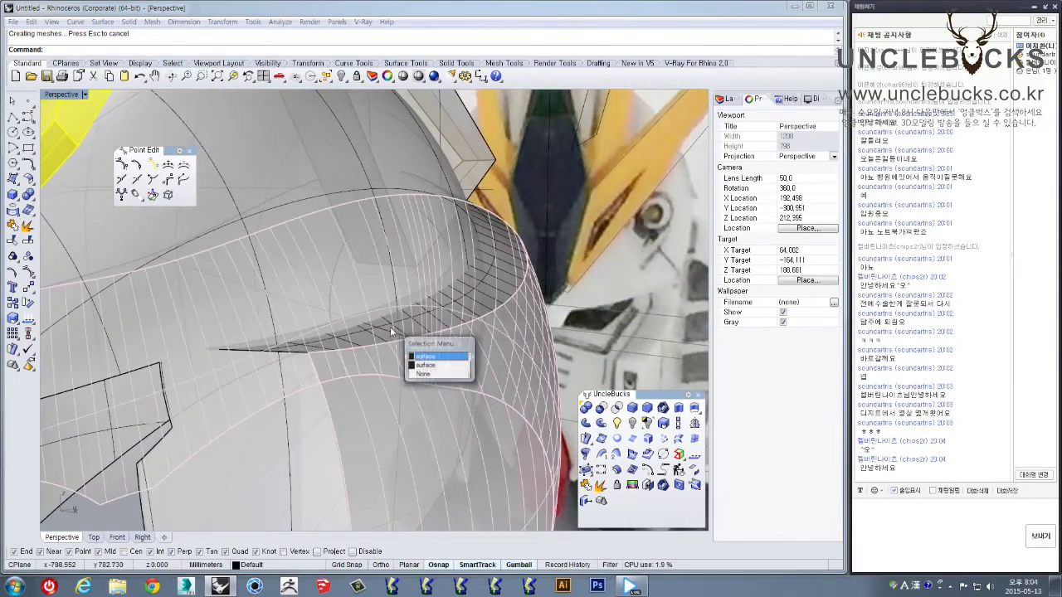
left_click(427, 358)
left_click(501, 279, "shift")
right_click_drag(501, 278, 477, 303)
scroll(471, 312, "down", 8)
left_click(586, 485)
scroll(528, 384, "up", 5)
scroll(527, 384, "up", 2)
left_click(460, 419)
Delete the vertical construction curve running along the guard's front edge and below it
right_click_drag(461, 418, 548, 376, "shift")
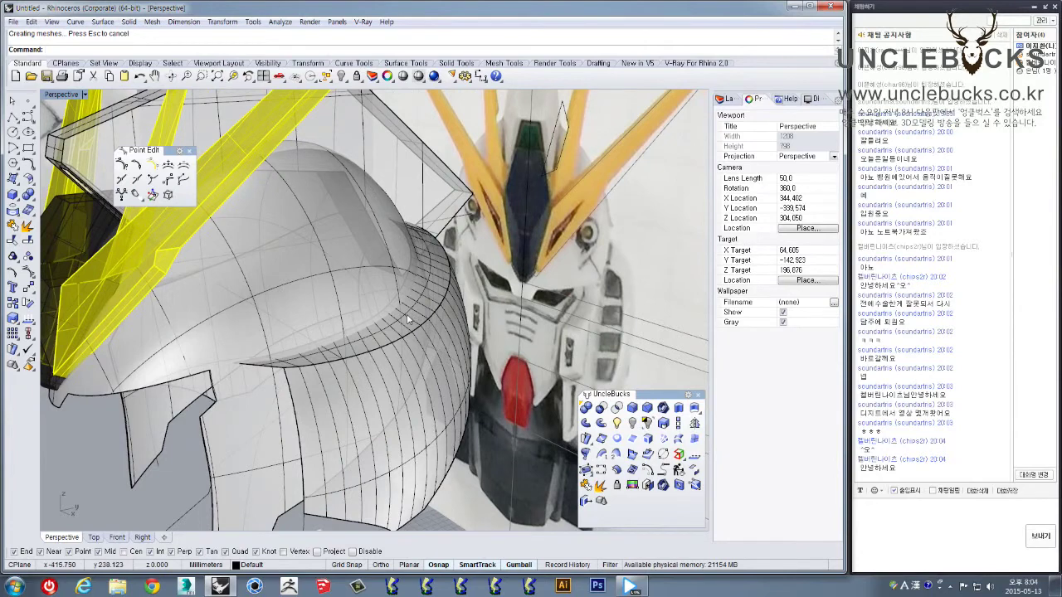
right_click_drag(392, 273, 346, 306)
scroll(345, 307, "up", 5)
right_click_drag(414, 266, 315, 182, "shift")
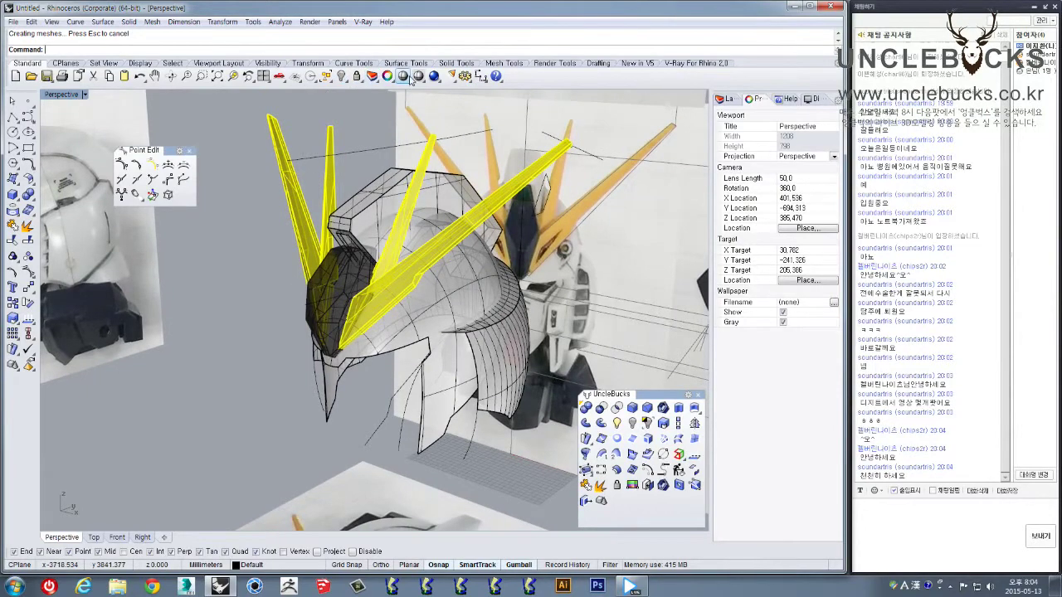
mouse_move(415, 274)
right_mouse_down()
mouse_move(380, 304)
mouse_move(440, 363)
mouse_move(432, 269)
mouse_move(517, 220)
mouse_move(427, 331)
mouse_move(423, 409)
mouse_move(418, 392)
right_mouse_up()
scroll(420, 292, "up", 4)
left_click(398, 348)
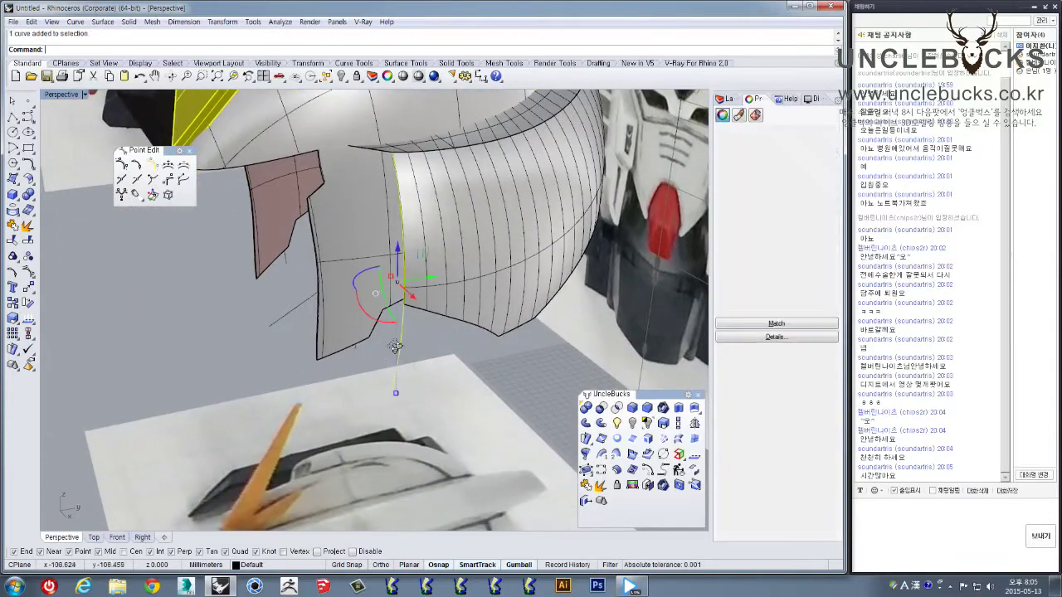
right_click_drag(397, 349, 427, 339)
key("Delete")
Delete the leftover construction curves hanging below the helmet's side
right_click_drag(352, 334, 425, 310)
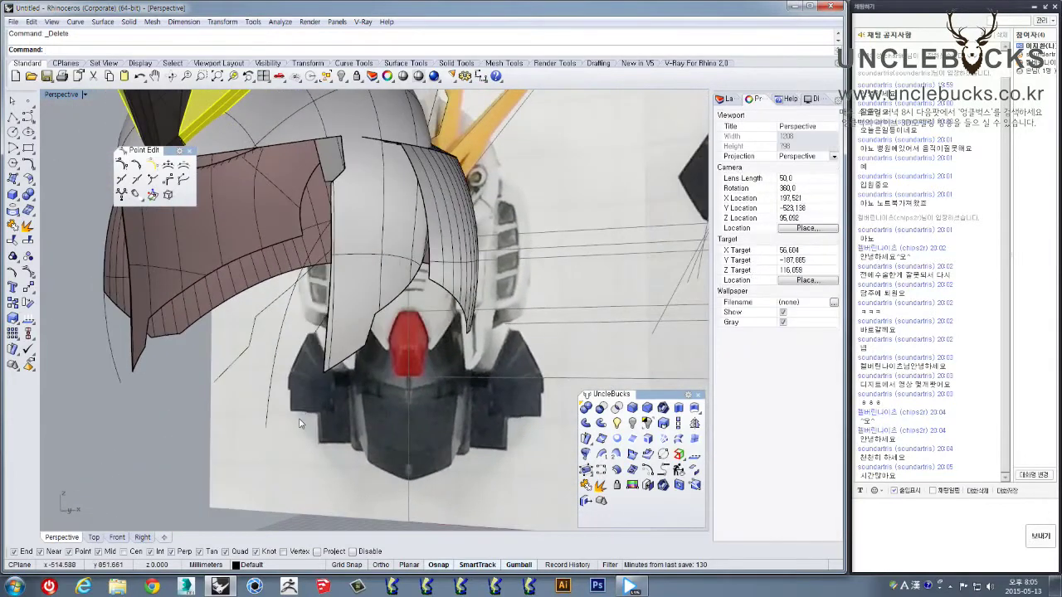
left_click_drag(301, 420, 236, 360)
right_click_drag(234, 359, 286, 324)
scroll(307, 236, "down", 4)
right_click_drag(319, 224, 300, 243)
scroll(314, 216, "up", 7)
scroll(323, 228, "down", 4)
right_click_drag(264, 353, 513, 292)
key("Delete")
Compare the whole helmet model with the front and side reference photos from various distances and angles
scroll(398, 314, "up", 6)
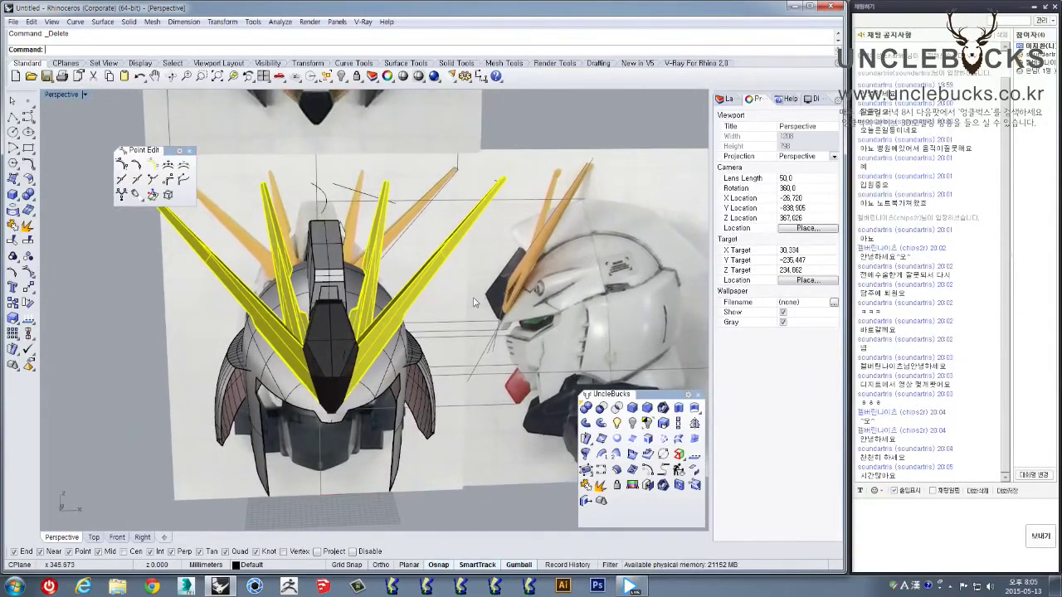
right_click_drag(428, 317, 407, 230)
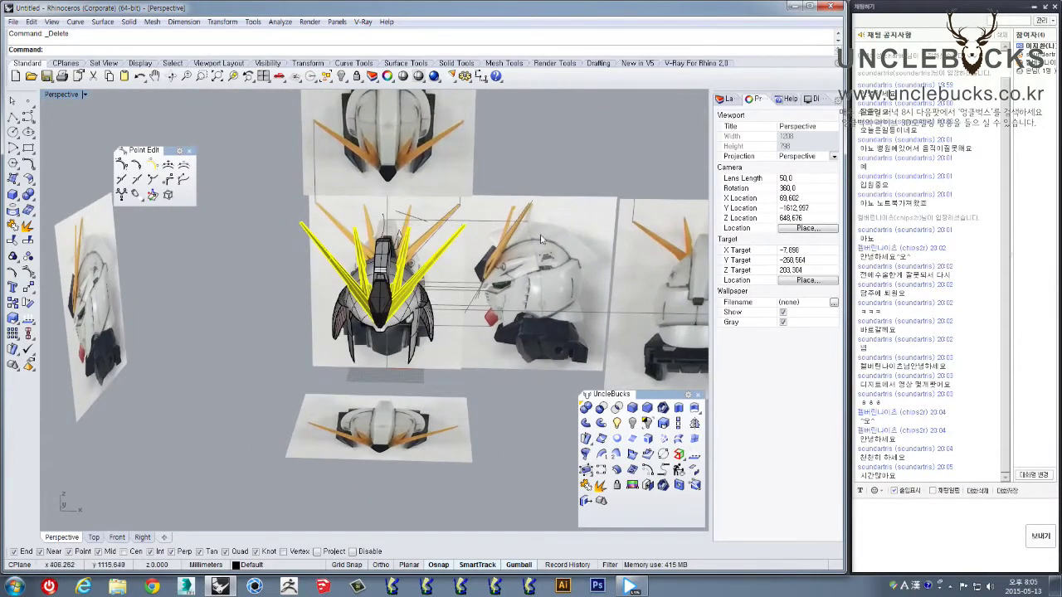
right_click_drag(500, 212, 457, 219)
scroll(434, 290, "up", 8)
scroll(414, 263, "down", 4)
right_click_drag(414, 263, 327, 264, "shift")
right_click_drag(323, 249, 398, 266)
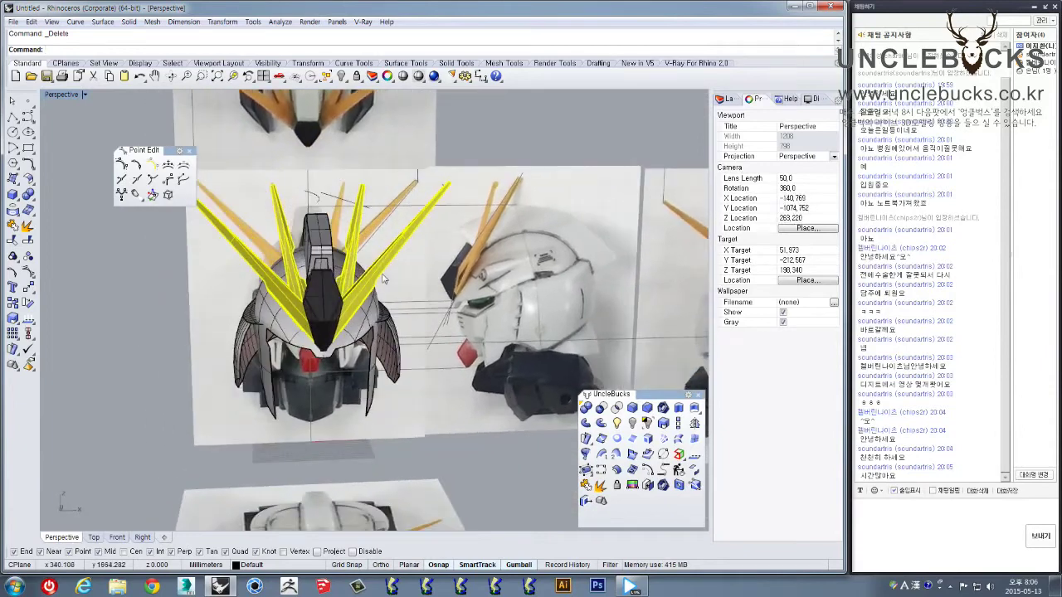
scroll(332, 266, "up", 6)
right_click_drag(336, 286, 333, 222)
scroll(288, 295, "down", 8)
scroll(327, 268, "up", 8)
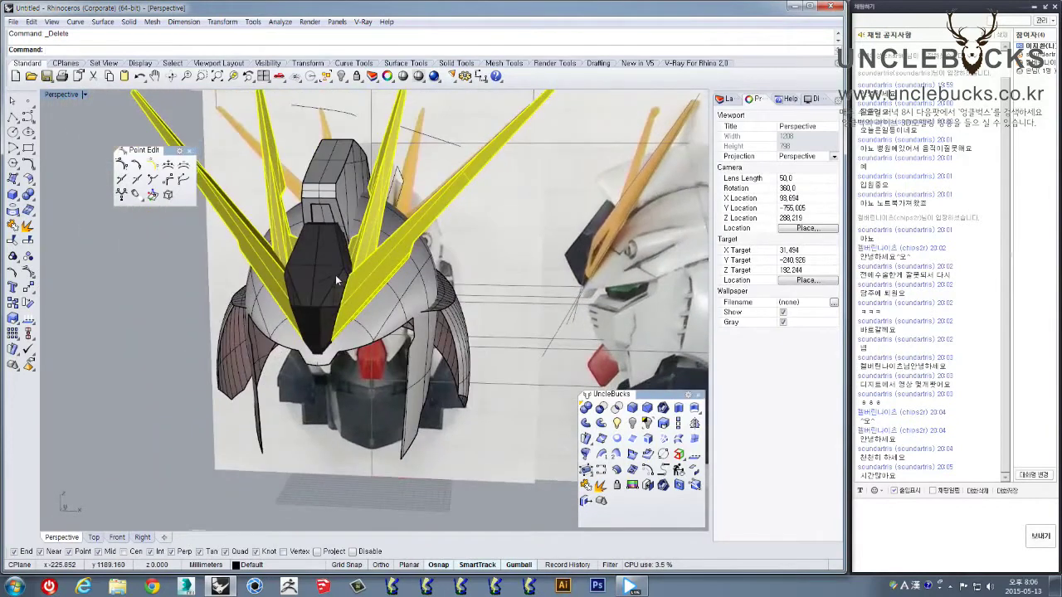
Move the floating Point Edit toolbar away from the helmet model
right_click_drag(335, 275, 213, 174)
left_click_drag(167, 152, 108, 110)
right_click_drag(257, 241, 288, 218)
right_click_drag(288, 217, 331, 442)
Inspect the helmet's face opening, crest and side guards together with the surrounding reference pictures
scroll(357, 220, "down", 7)
right_click_drag(296, 403, 381, 278)
scroll(351, 335, "up", 4)
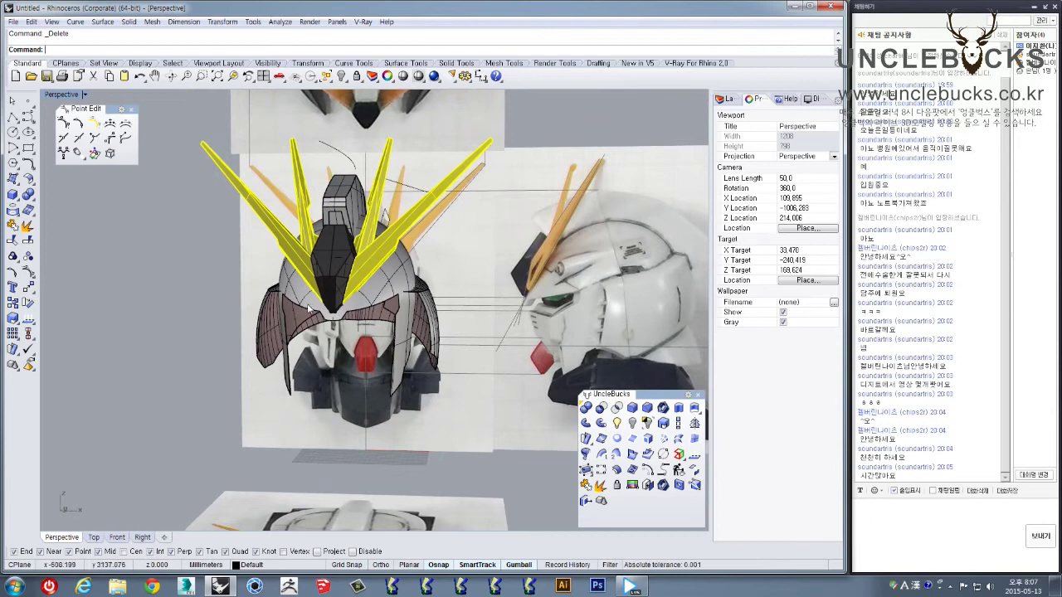
scroll(283, 282, "up", 4)
right_click_drag(324, 296, 408, 372)
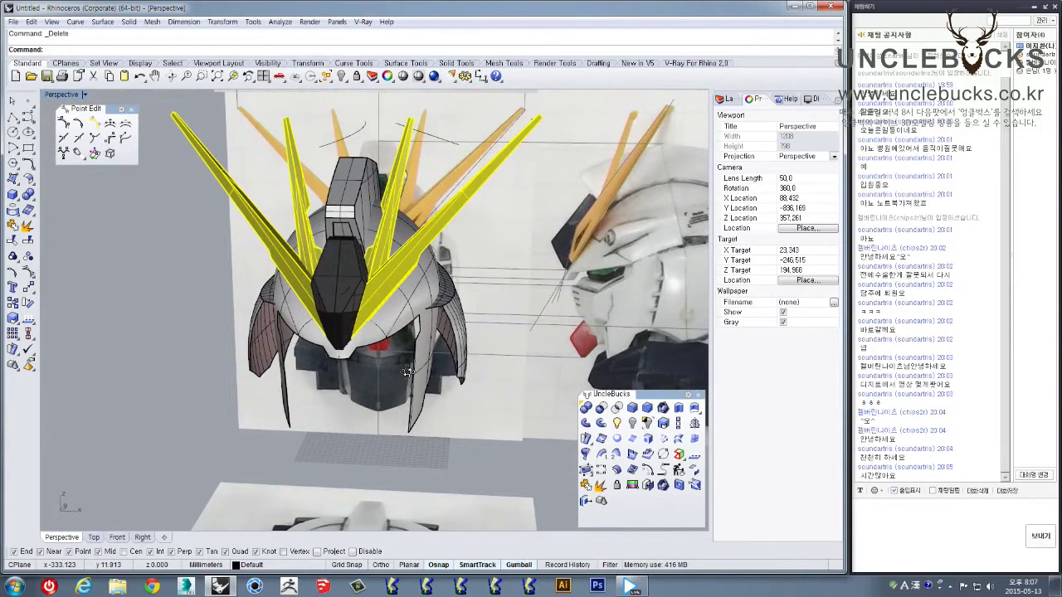
right_click_drag(407, 372, 378, 333)
scroll(351, 344, "down", 10)
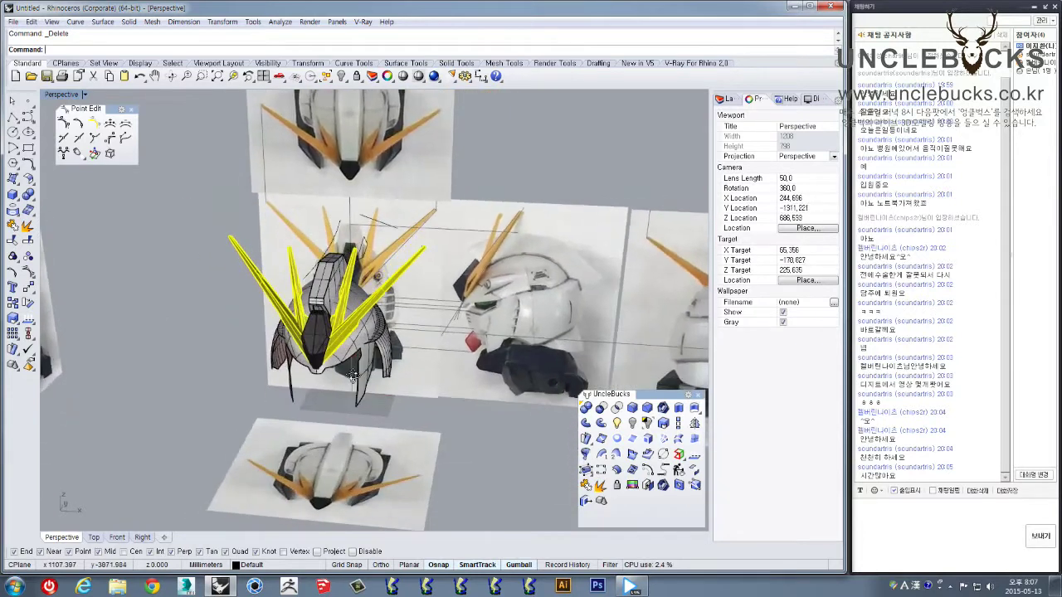
right_click_drag(353, 319, 226, 212)
scroll(377, 323, "up", 6)
scroll(362, 321, "down", 6)
scroll(355, 295, "up", 6)
scroll(336, 306, "down", 5)
left_click_drag(435, 377, 440, 383)
right_click_drag(457, 363, 480, 273)
Select all parts and curves of the helmet model and hide them, leaving the reference pictures
left_click_drag(145, 176, 507, 518)
right_click_drag(390, 332, 307, 219)
scroll(365, 286, "up", 4)
scroll(335, 269, "down", 3)
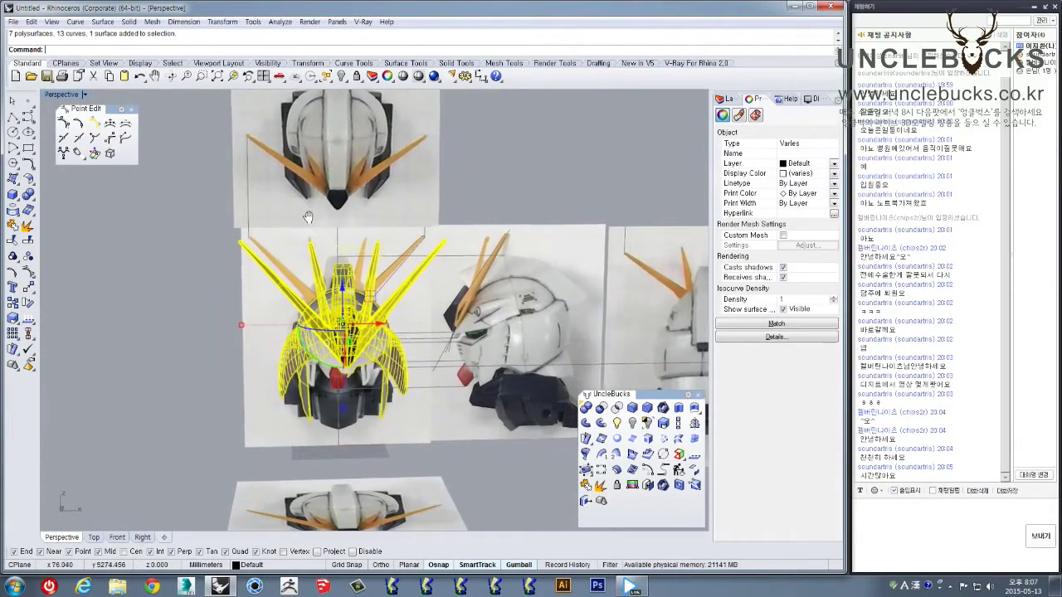
left_click_drag(194, 192, 488, 490)
right_click_drag(489, 490, 470, 256)
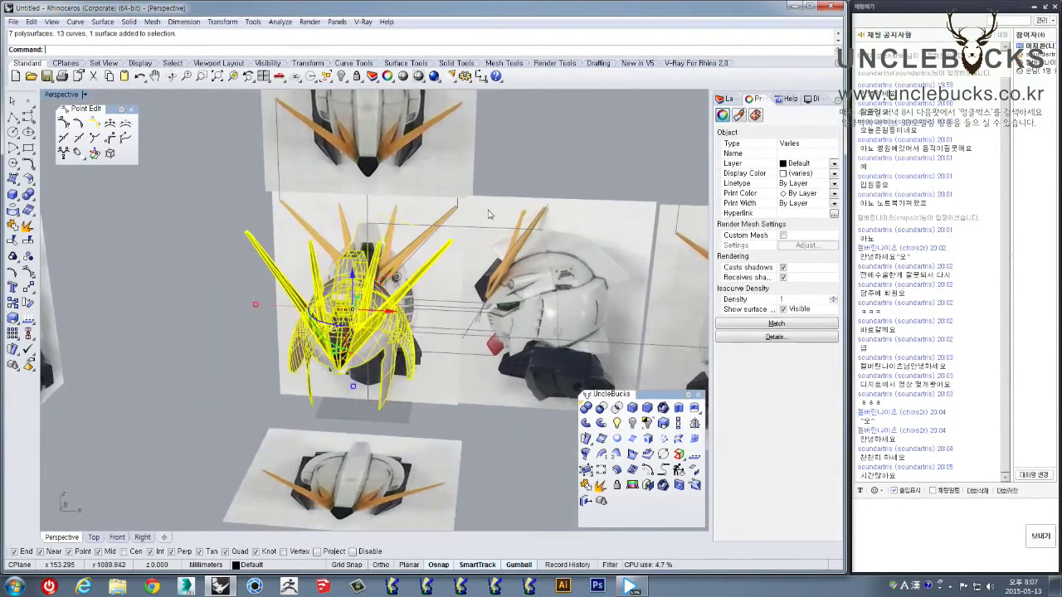
left_click(632, 424)
Examine the front-view reference picture and the arrangement of all the reference photos
right_click_drag(564, 398, 318, 324)
right_click_drag(390, 329, 410, 239, "shift")
right_click_drag(410, 239, 487, 179)
right_click_drag(488, 179, 336, 343, "shift")
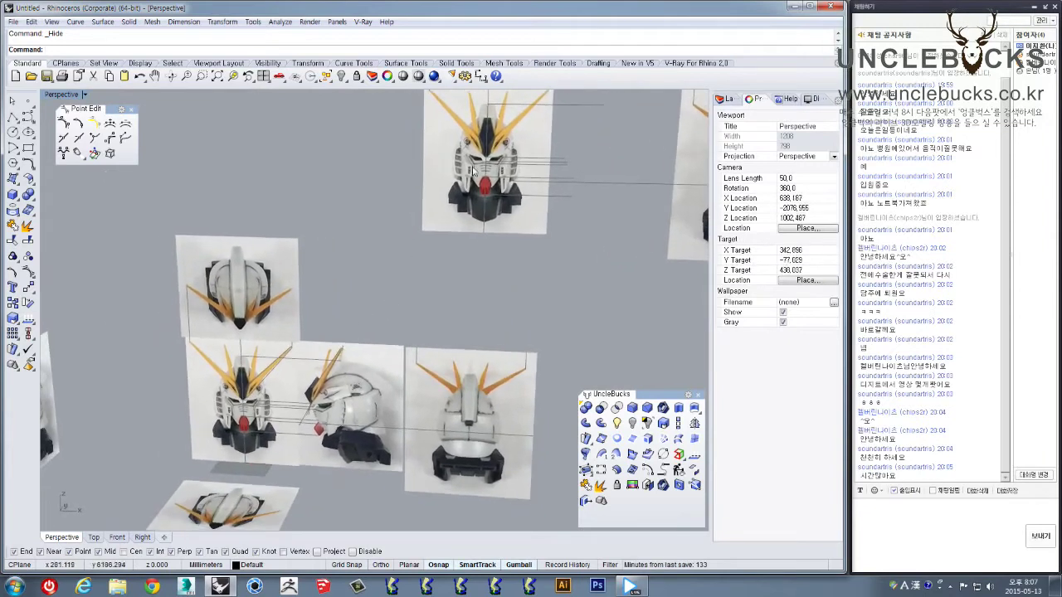
scroll(474, 171, "up", 5)
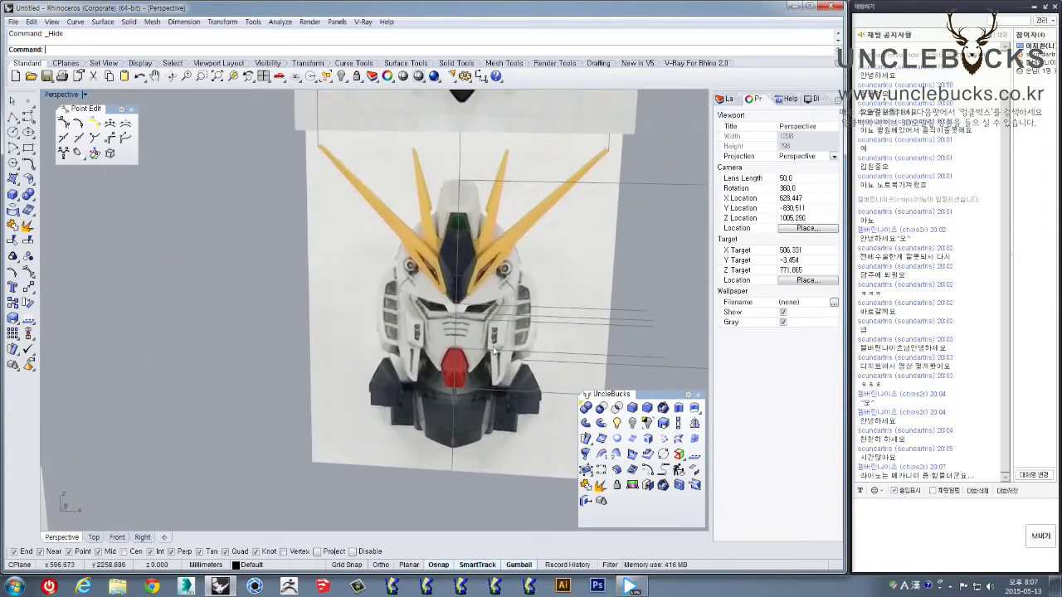
right_click_drag(503, 368, 493, 316)
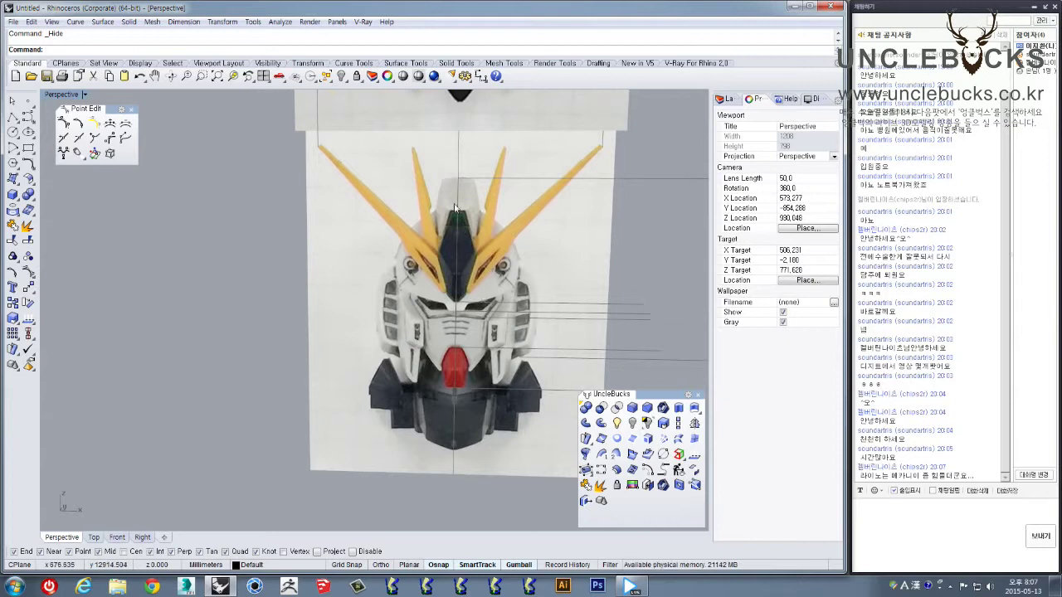
right_click_drag(442, 260, 483, 214)
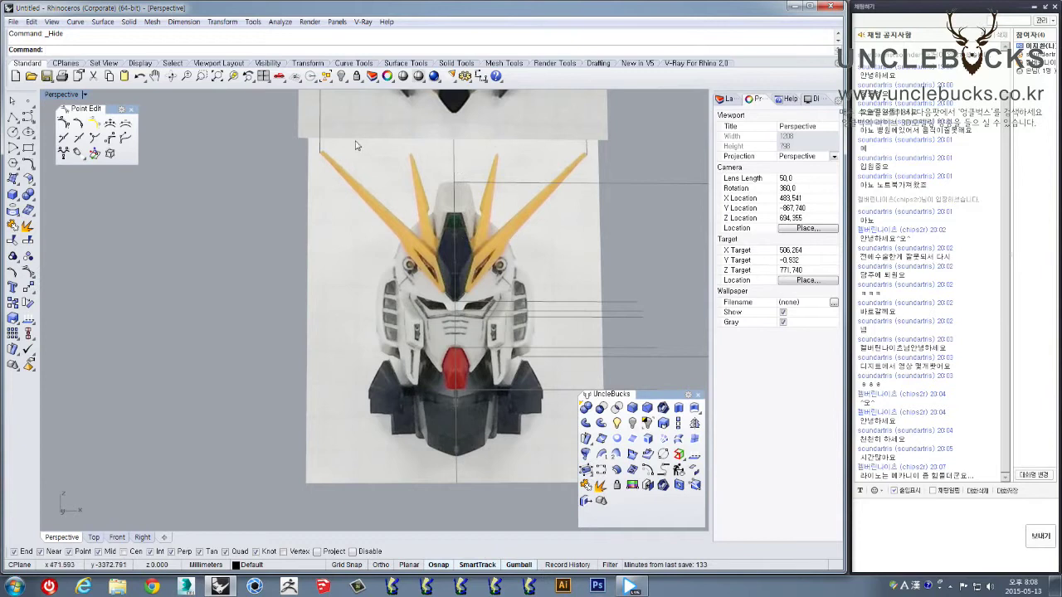
right_click_drag(433, 433, 421, 382)
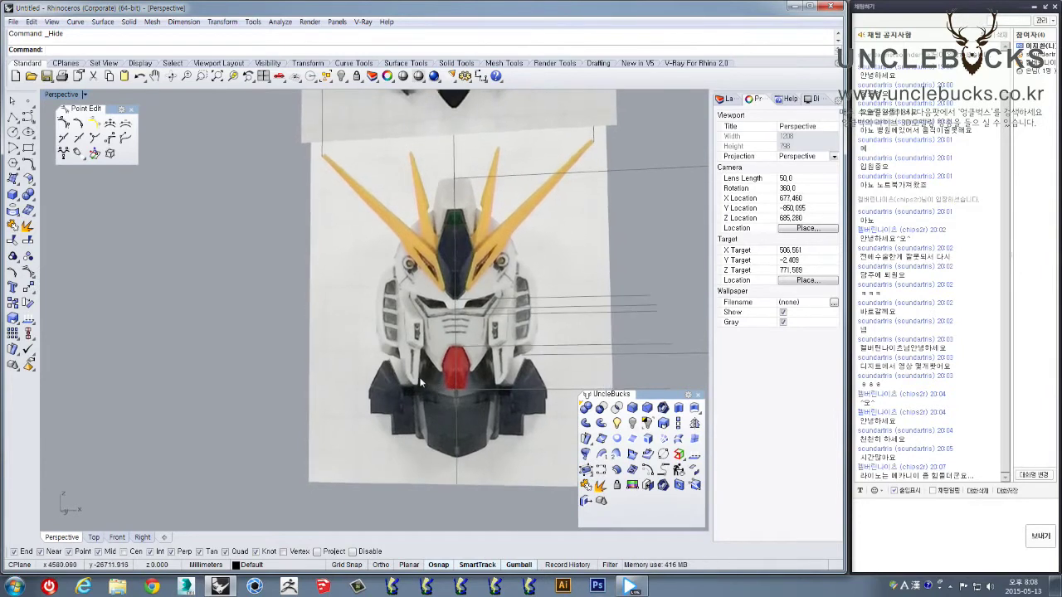
right_click_drag(425, 332, 495, 266)
right_click_drag(421, 309, 440, 197)
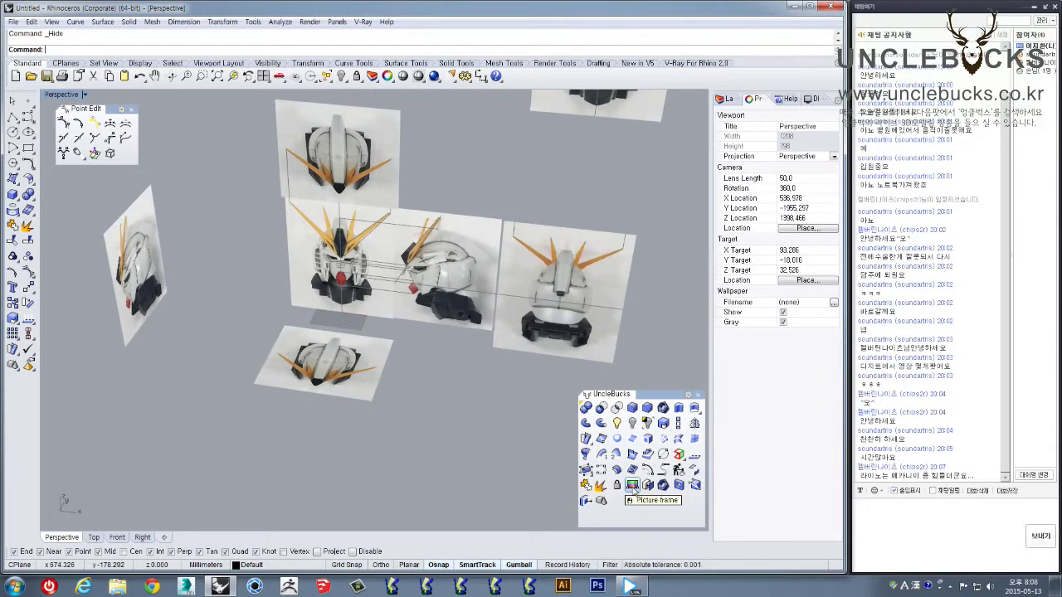
Place the image 건담머리 (6).JPG as a large picture frame on the ground plane in front of the existing reference pictures
left_click(146, 64)
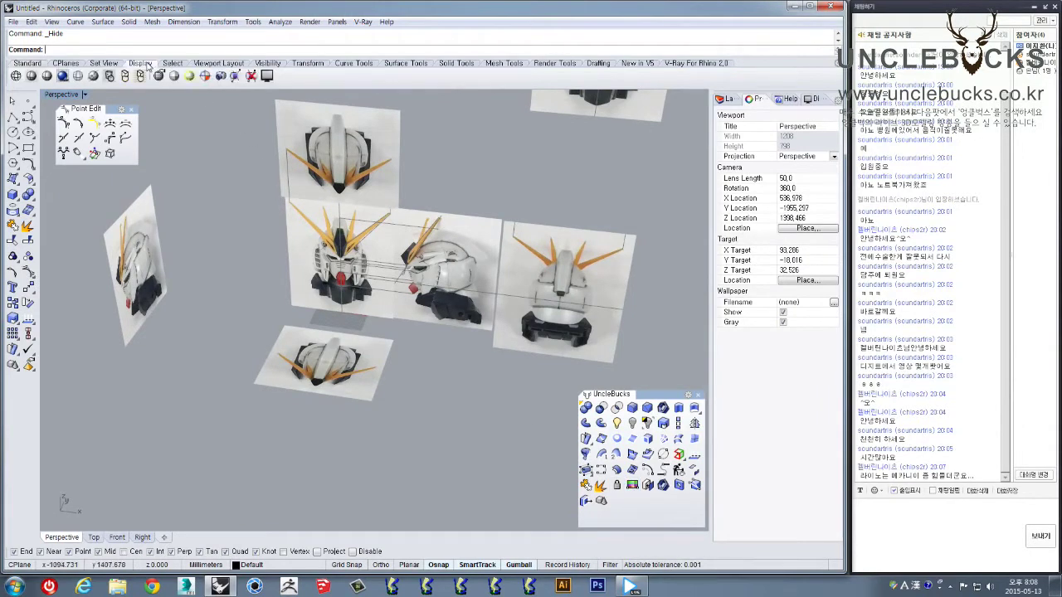
left_click(184, 65)
left_click(198, 64)
left_click(260, 65)
left_click(238, 64)
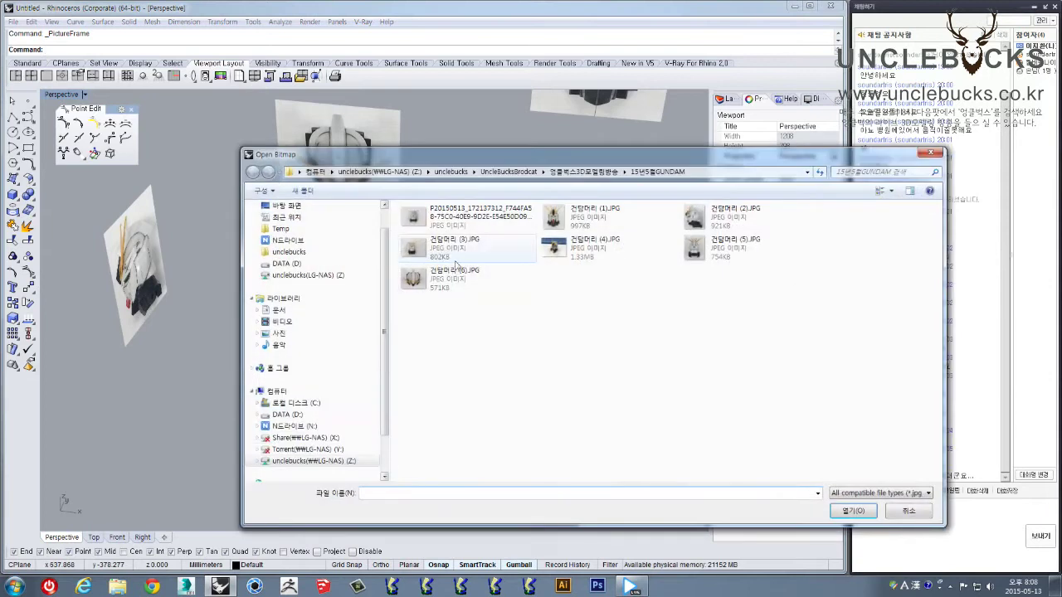
left_click(447, 286)
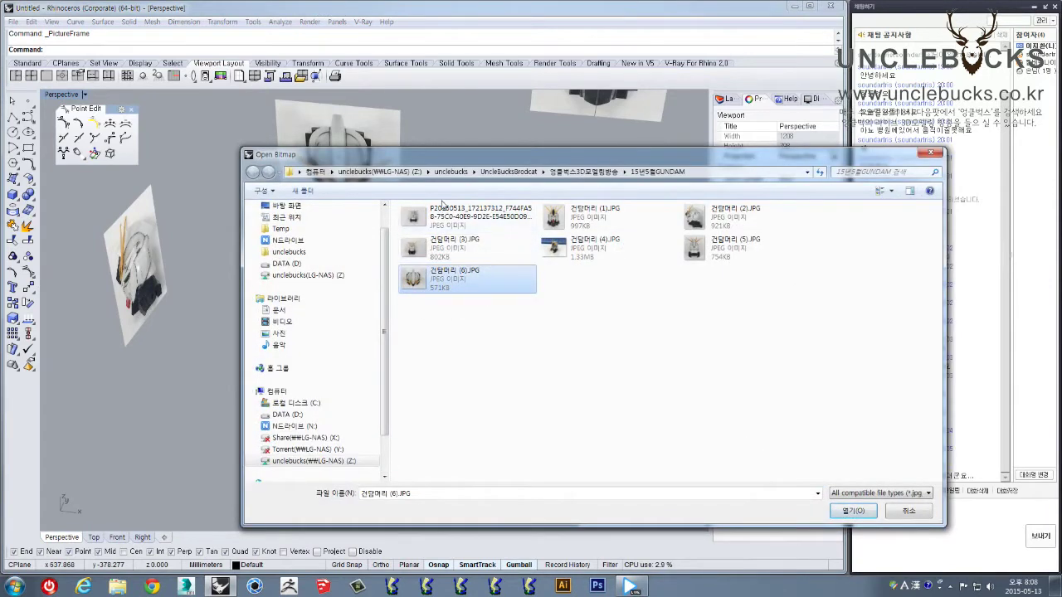
left_click(847, 512)
right_click_drag(438, 406, 339, 331)
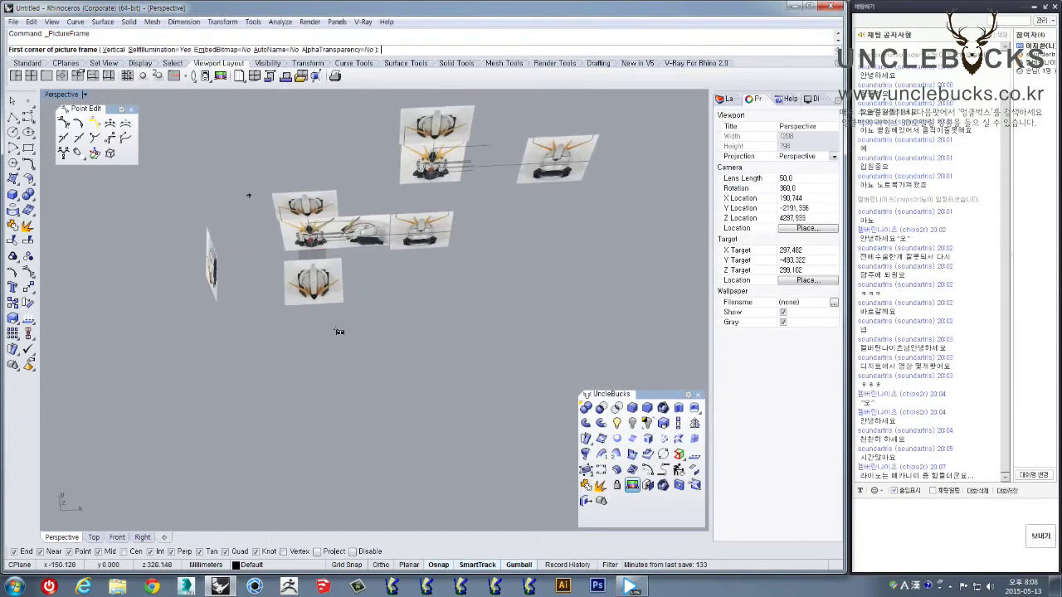
left_click(295, 458)
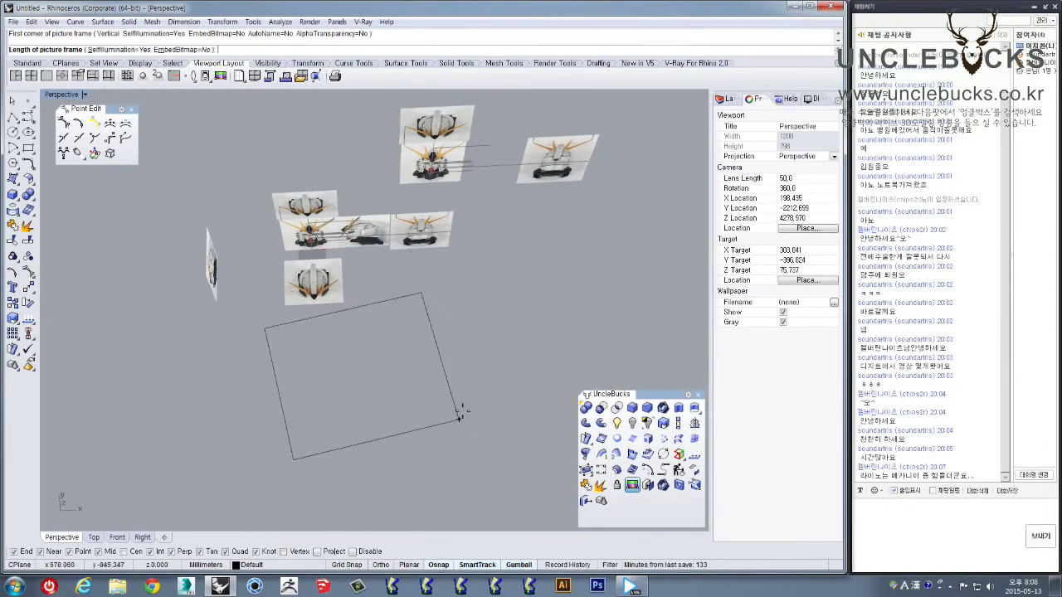
right_click_drag(540, 435, 415, 446, "shift")
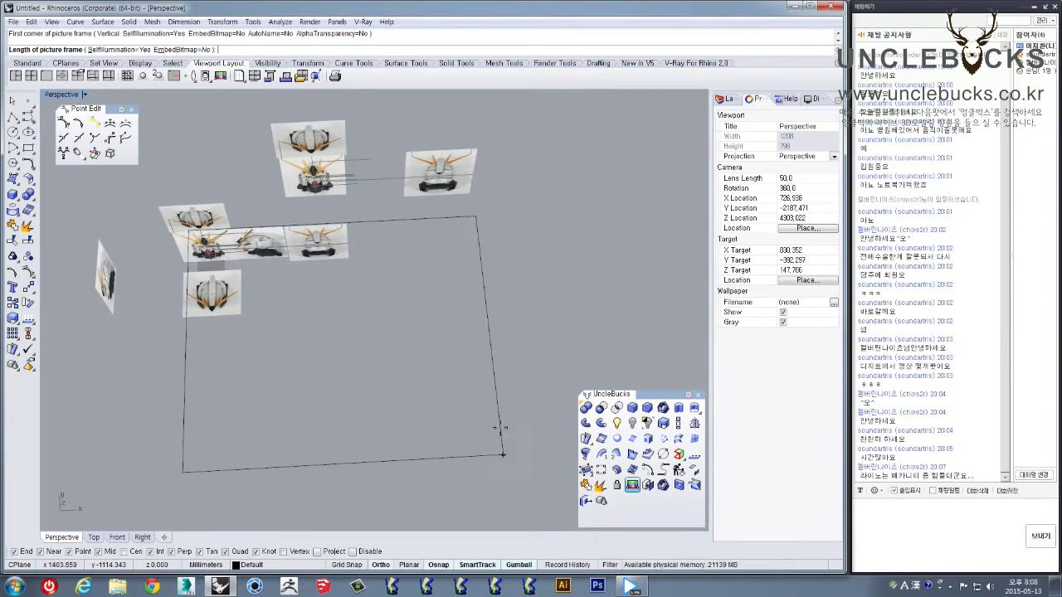
left_click(448, 455, "shift")
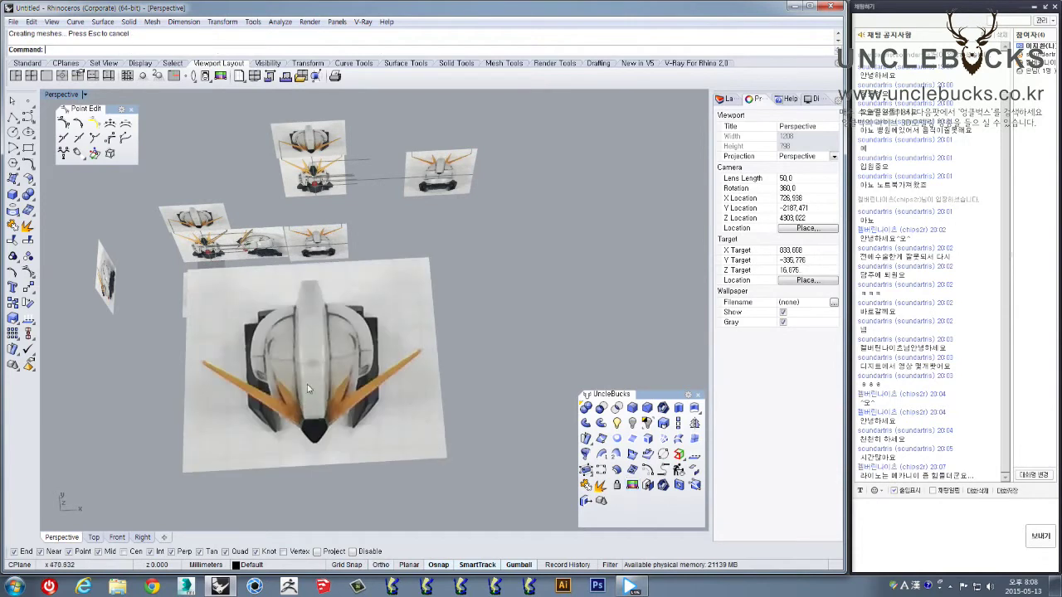
Delete the large top-view picture frame lying in front of the other reference pictures
left_click(310, 384)
right_click_drag(314, 382, 399, 360)
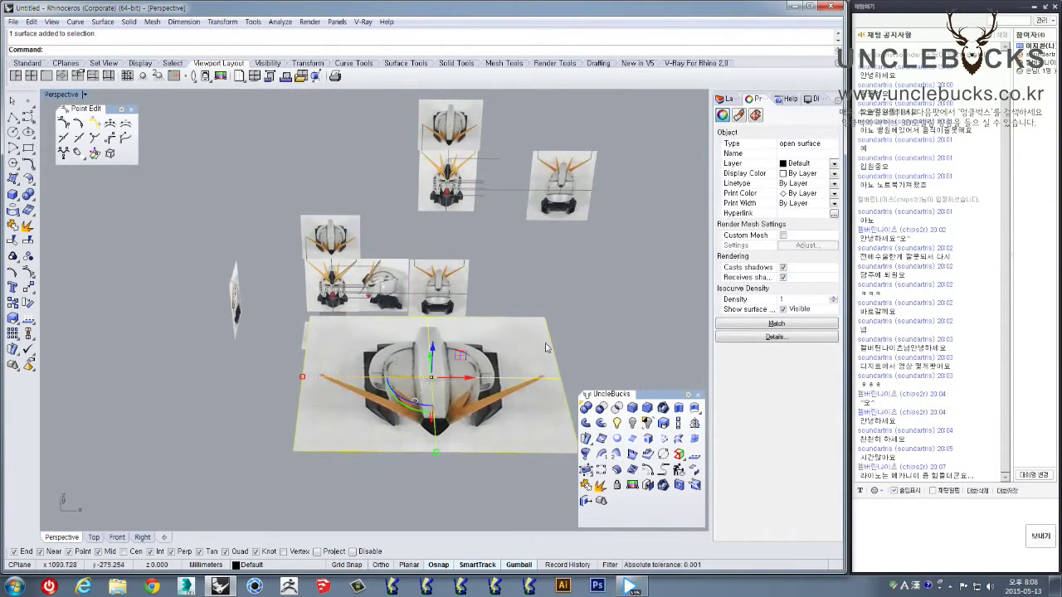
key("Delete")
Examine the head's antennas, face and chin in the front-view reference picture and compare them with the side-view picture
right_click_drag(506, 357, 458, 284)
scroll(355, 292, "up", 10)
right_click_drag(355, 291, 378, 294, "shift")
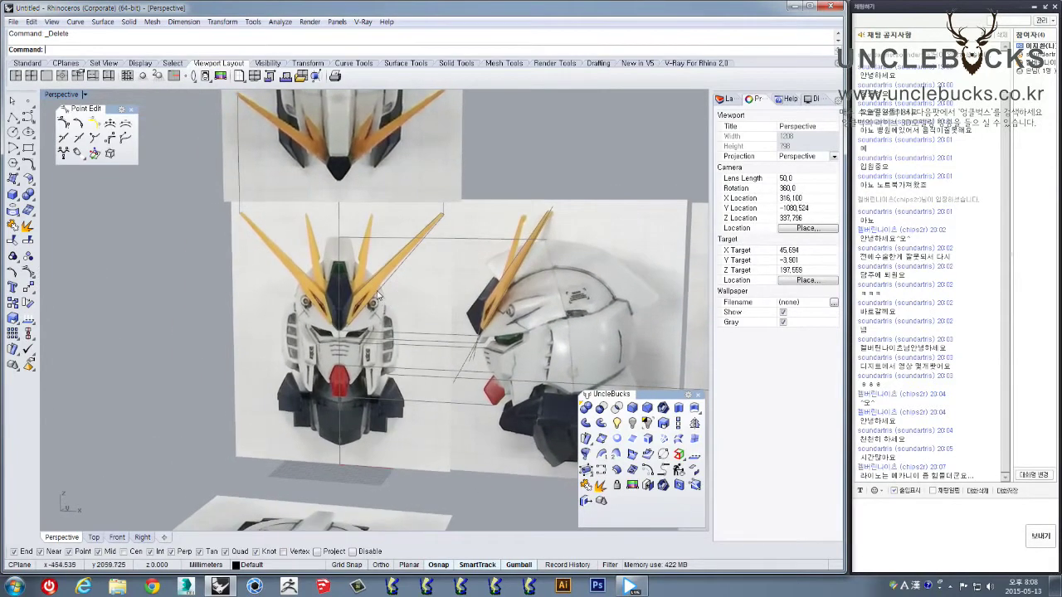
scroll(381, 291, "up", 4)
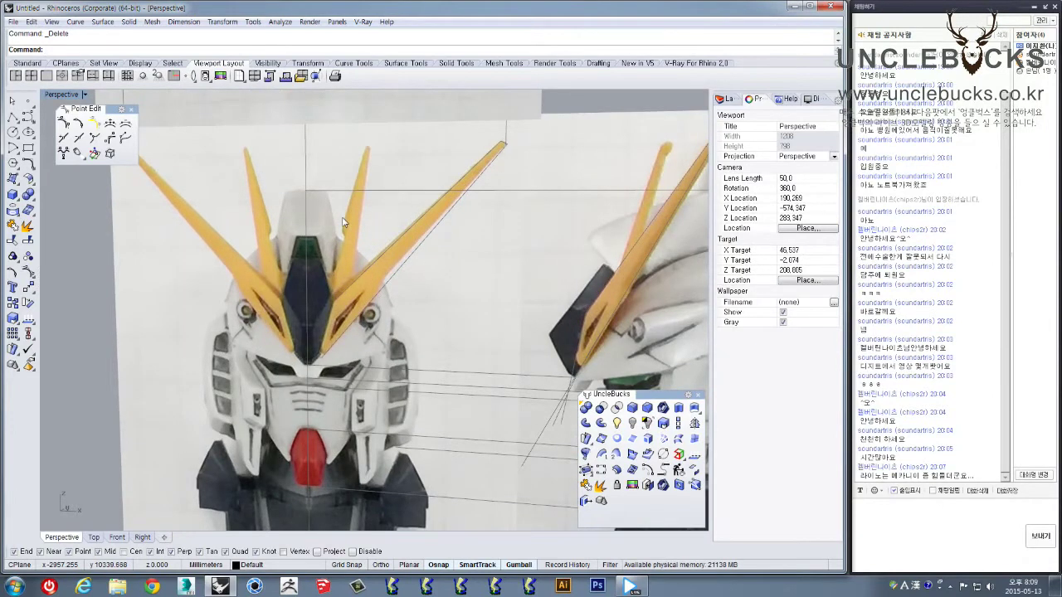
right_click_drag(356, 234, 391, 241)
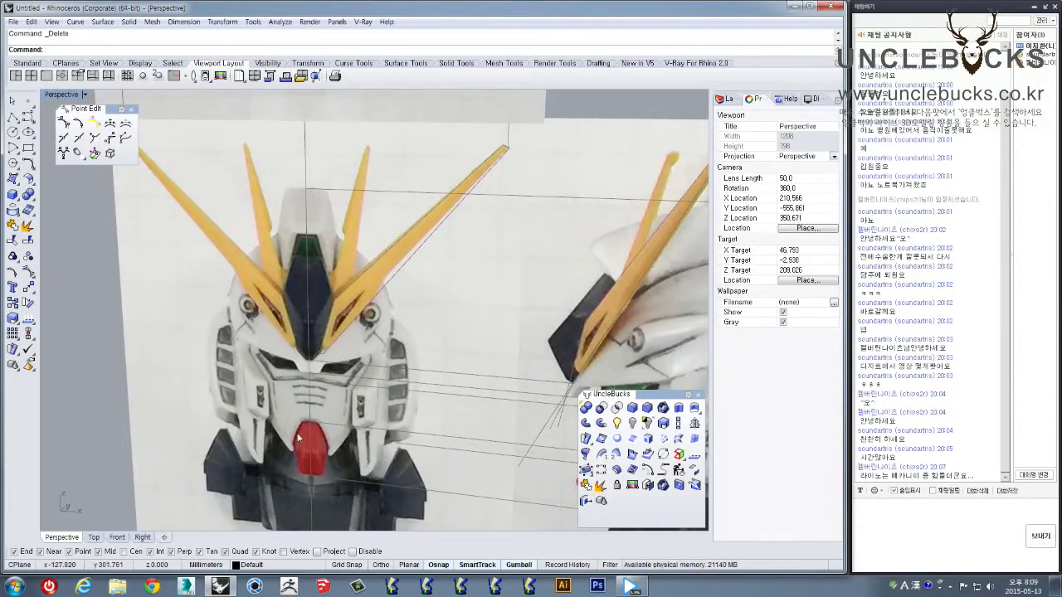
right_click_drag(291, 460, 360, 372, "shift")
right_click_drag(444, 356, 440, 334)
right_click_drag(408, 299, 444, 307)
scroll(435, 322, "down", 3)
right_click_drag(536, 315, 453, 306, "shift")
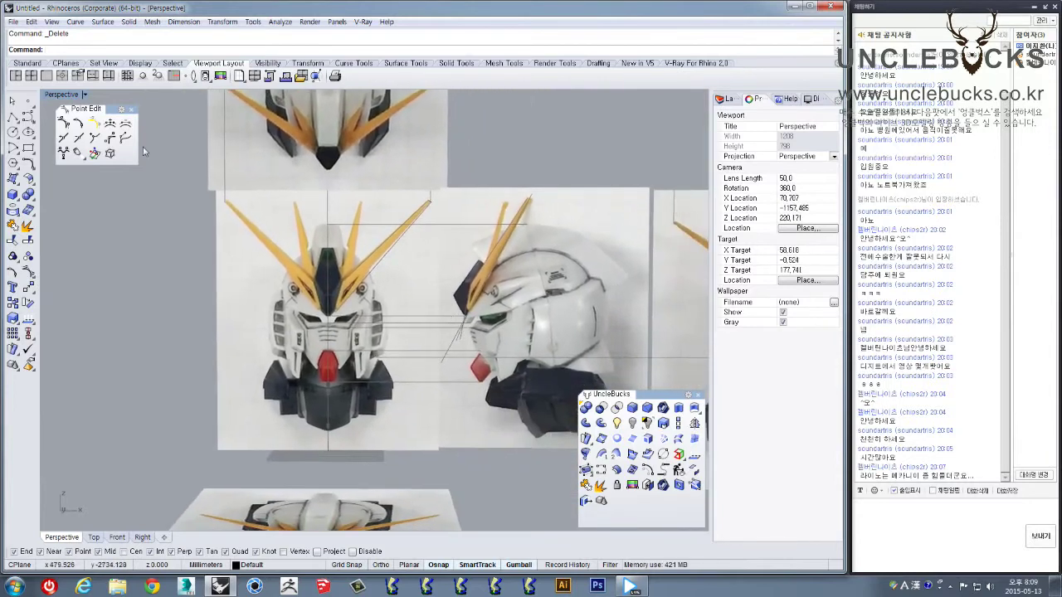
Maximize the Front viewport and frame the dark forehead piece between the antennas
double_click(59, 95)
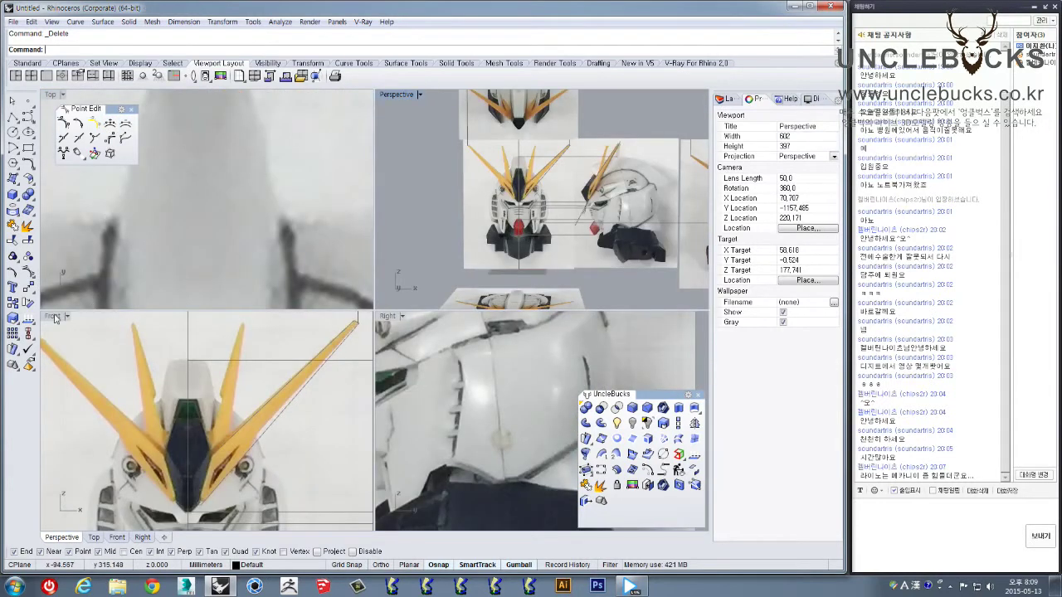
double_click(54, 317)
scroll(280, 268, "down", 5)
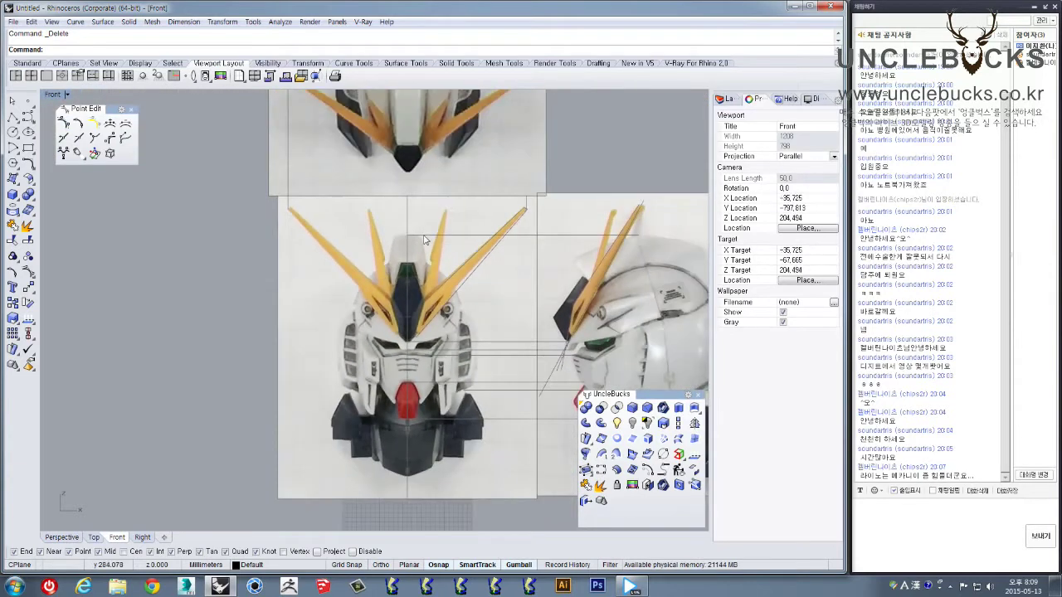
scroll(418, 313, "up", 5)
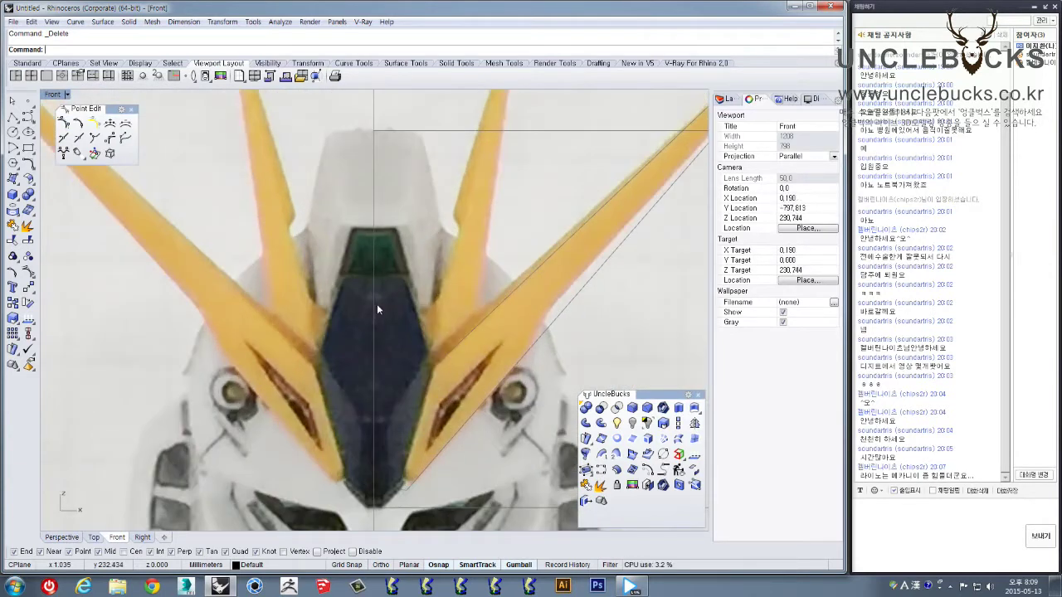
right_click_drag(396, 291, 391, 241)
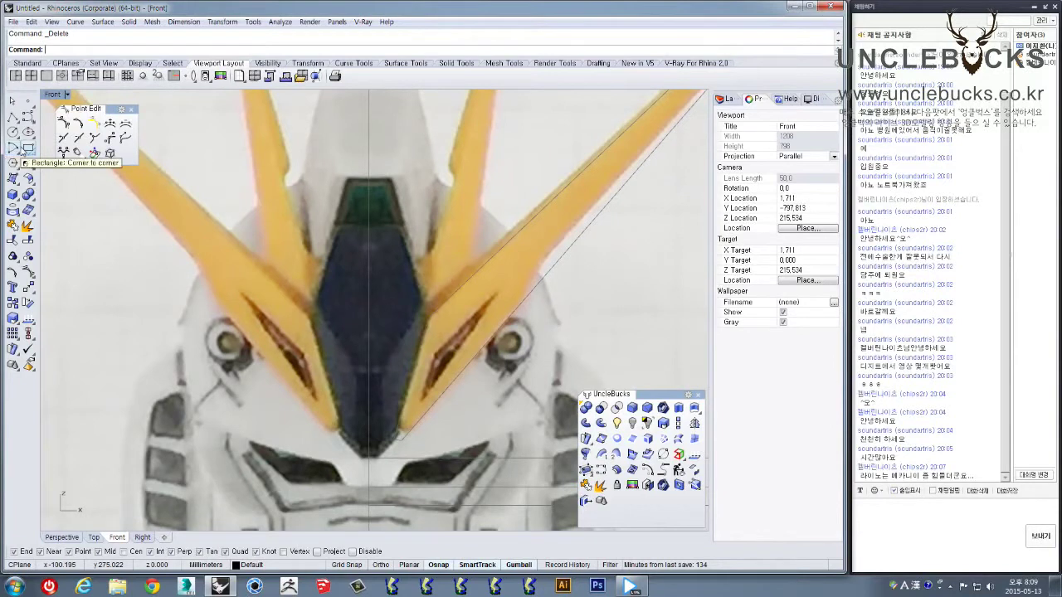
right_click_drag(390, 180, 446, 183)
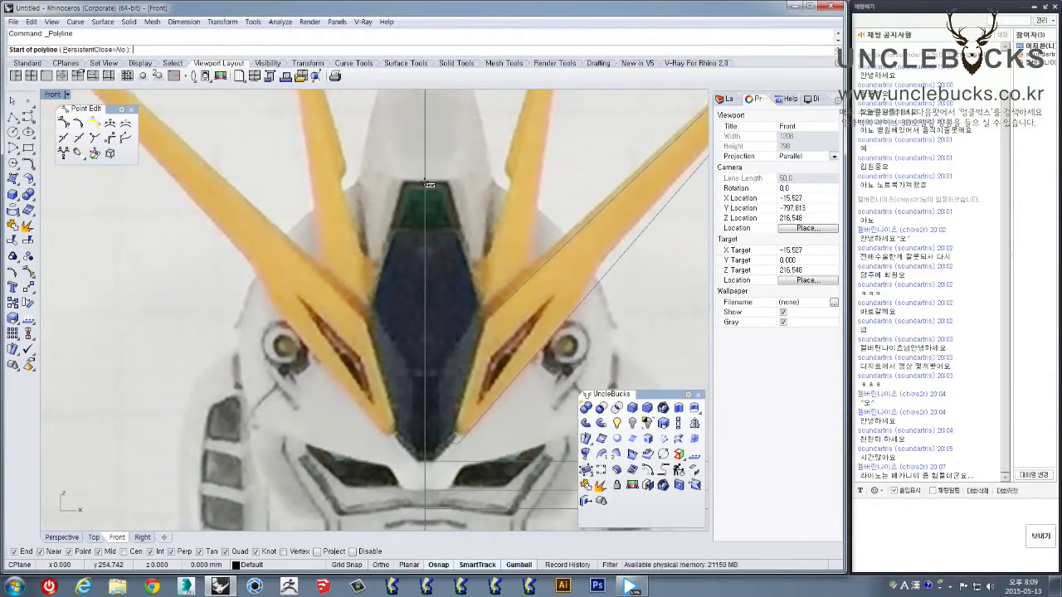
right_click_drag(425, 275, 422, 235)
right_click_drag(425, 333, 418, 368)
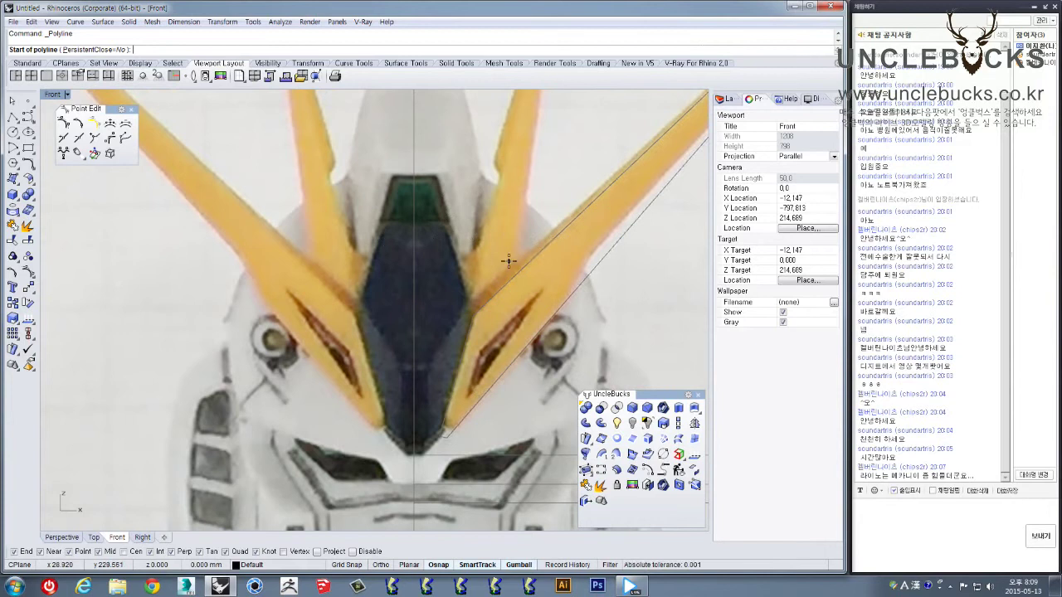
right_click_drag(506, 260, 411, 236)
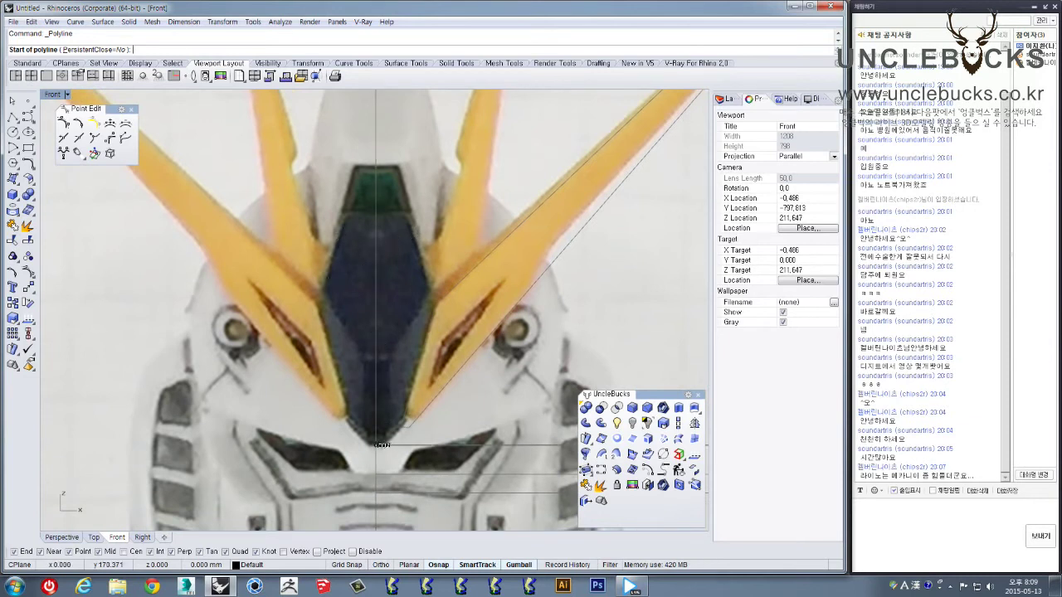
scroll(379, 446, "up", 3)
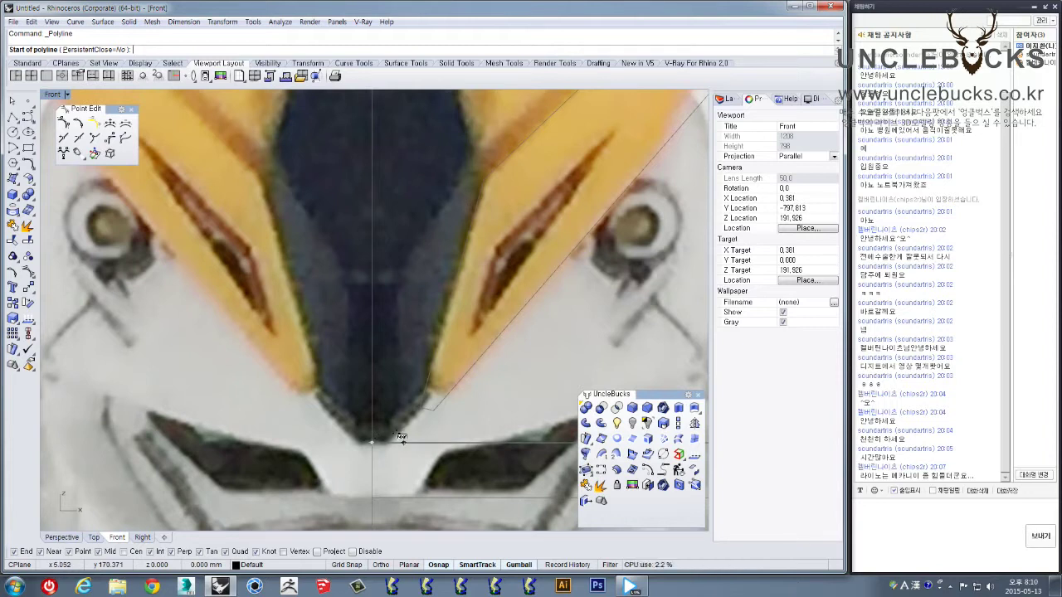
mouse_move(389, 442)
right_mouse_down()
mouse_move(379, 488)
mouse_move(386, 457)
right_mouse_up()
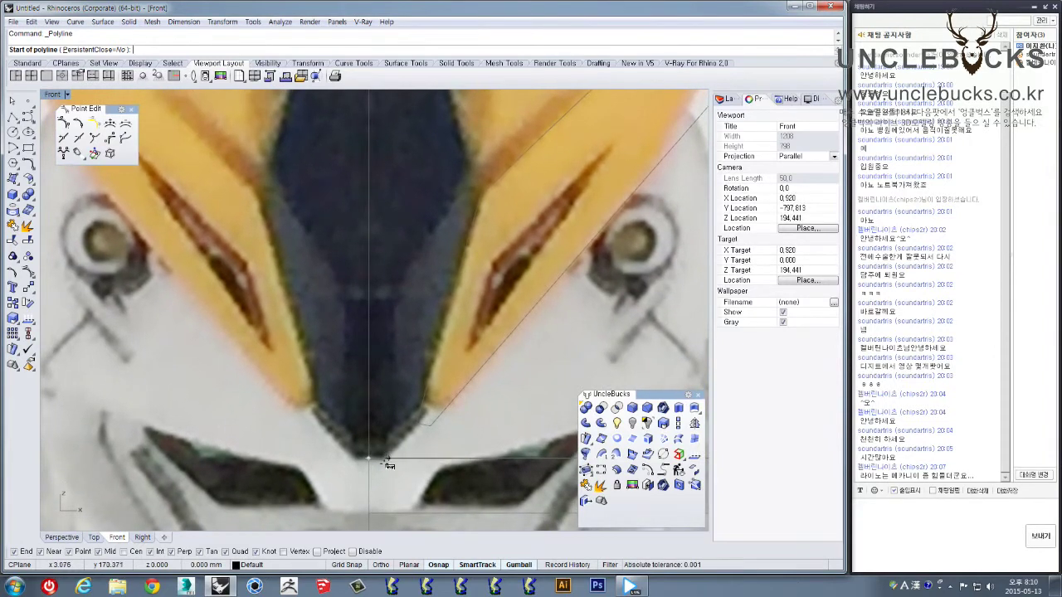
key("Escape")
Examine the outline of the dark forehead piece and its green sensor in the front-view picture
right_click_drag(396, 296, 398, 320)
scroll(399, 327, "down", 2)
scroll(399, 327, "down", 2)
left_click_drag(395, 176, 335, 275)
right_click_drag(404, 221, 394, 277)
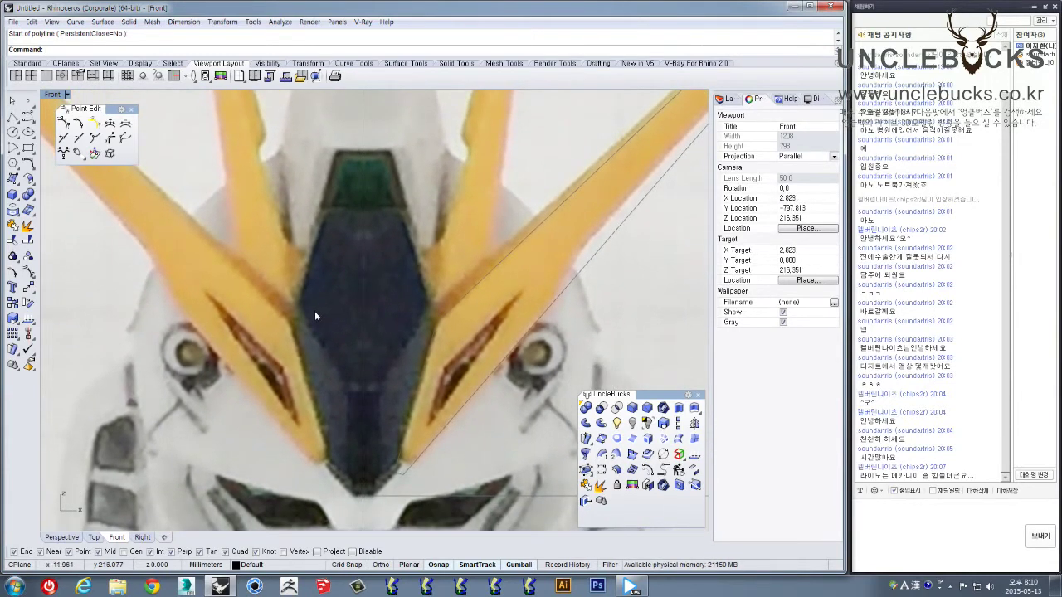
mouse_move(304, 301)
right_mouse_down()
mouse_move(307, 277)
mouse_move(304, 285)
right_mouse_up()
right_click_drag(416, 225, 395, 245)
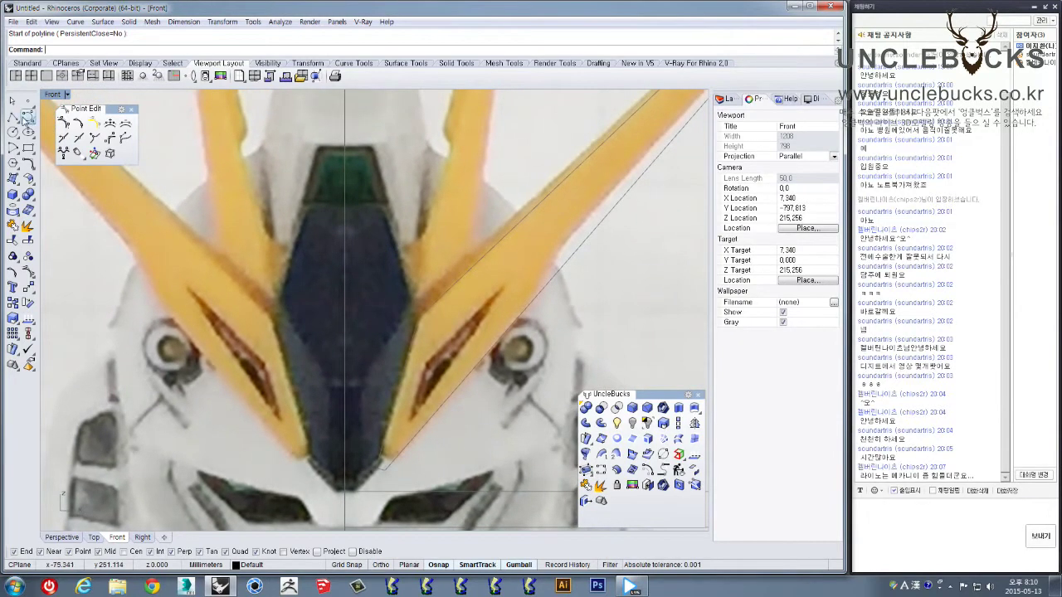
left_click(12, 118)
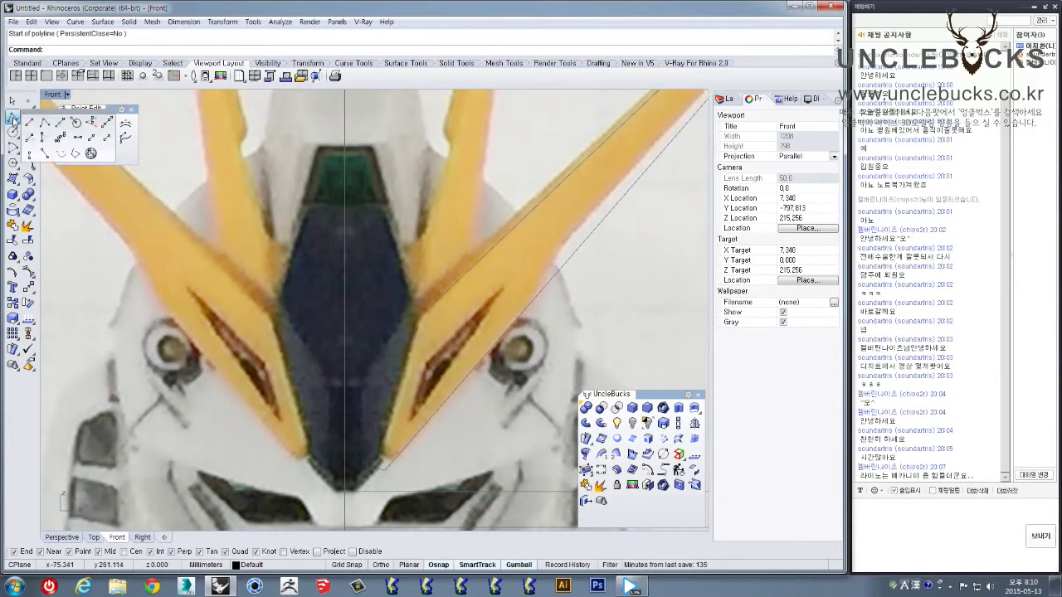
left_click(13, 120)
right_click_drag(323, 316, 338, 289)
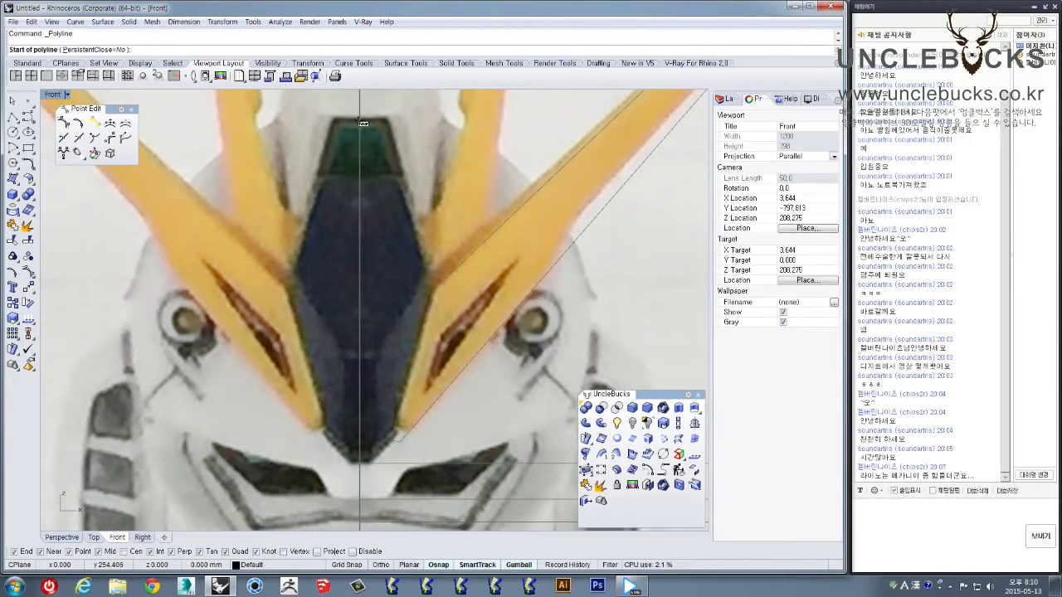
scroll(375, 351, "up", 3)
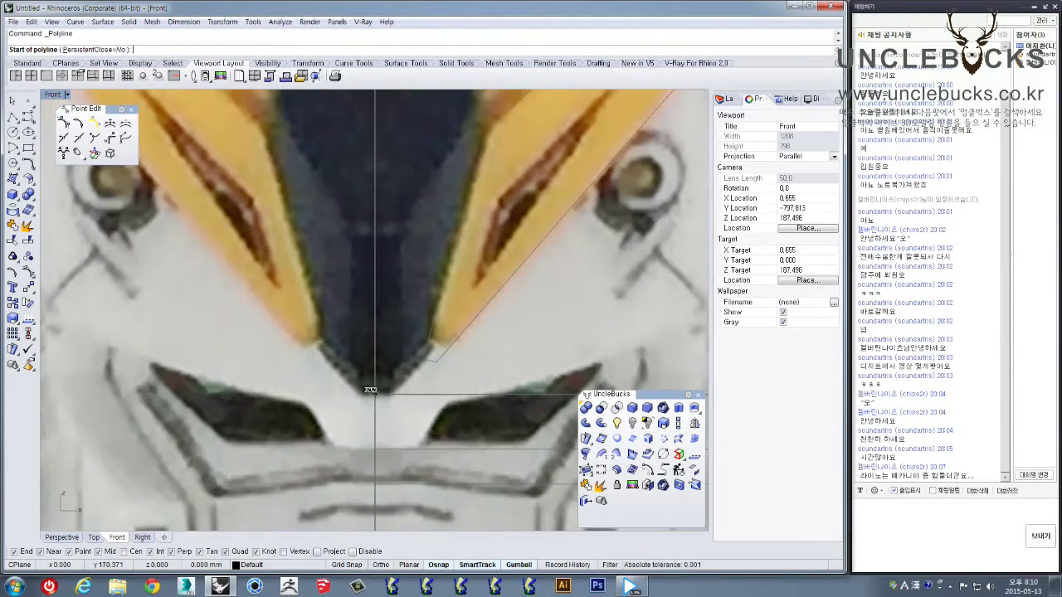
right_click_drag(370, 390, 372, 378)
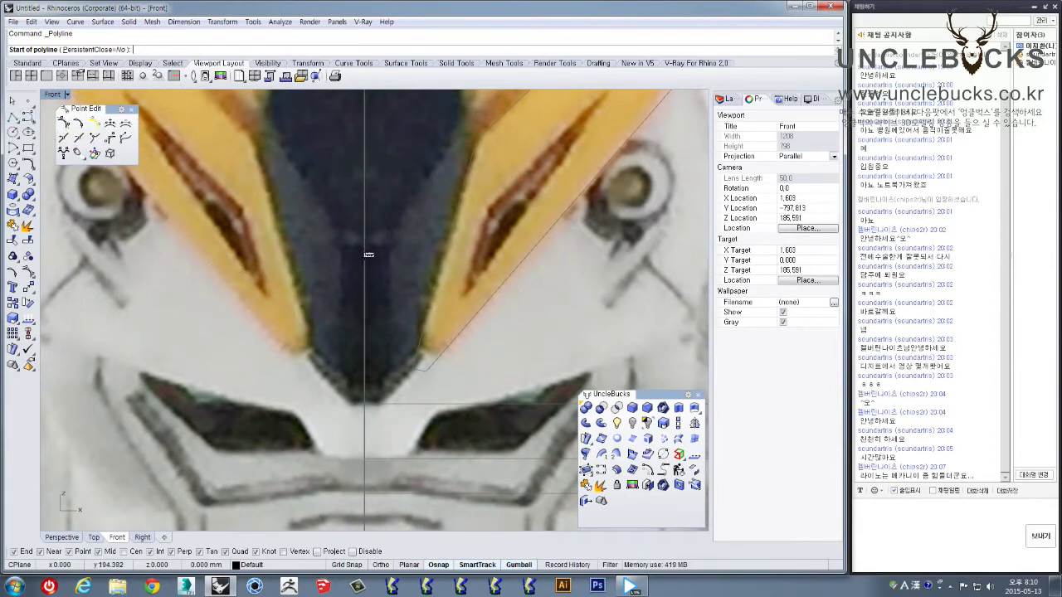
scroll(348, 315, "down", 4)
key("Escape")
Compare the forehead piece and antennas across the front, side and top reference pictures
scroll(336, 338, "down", 4)
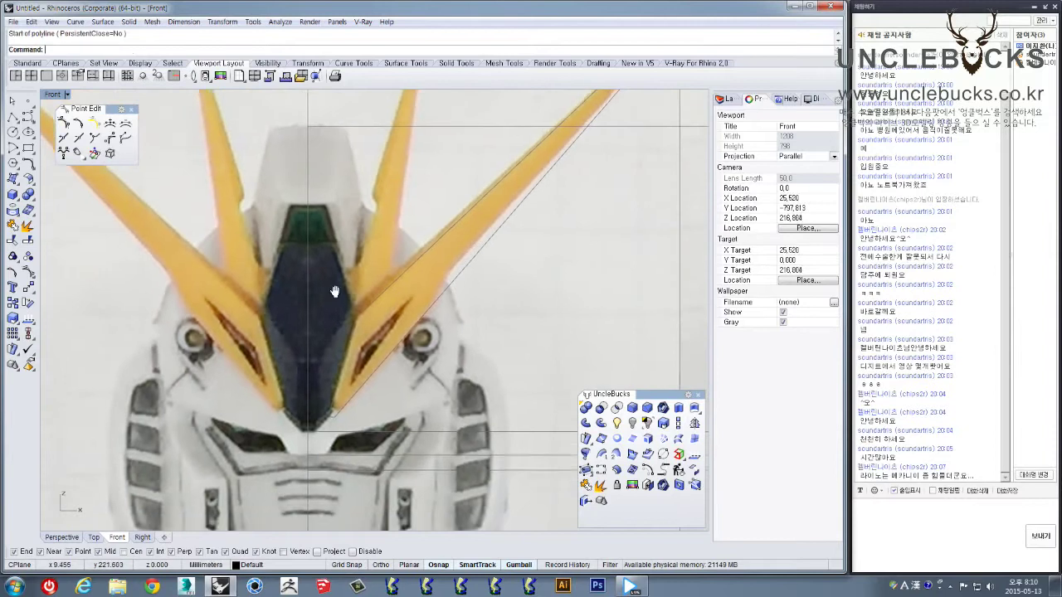
right_click_drag(551, 294, 498, 330)
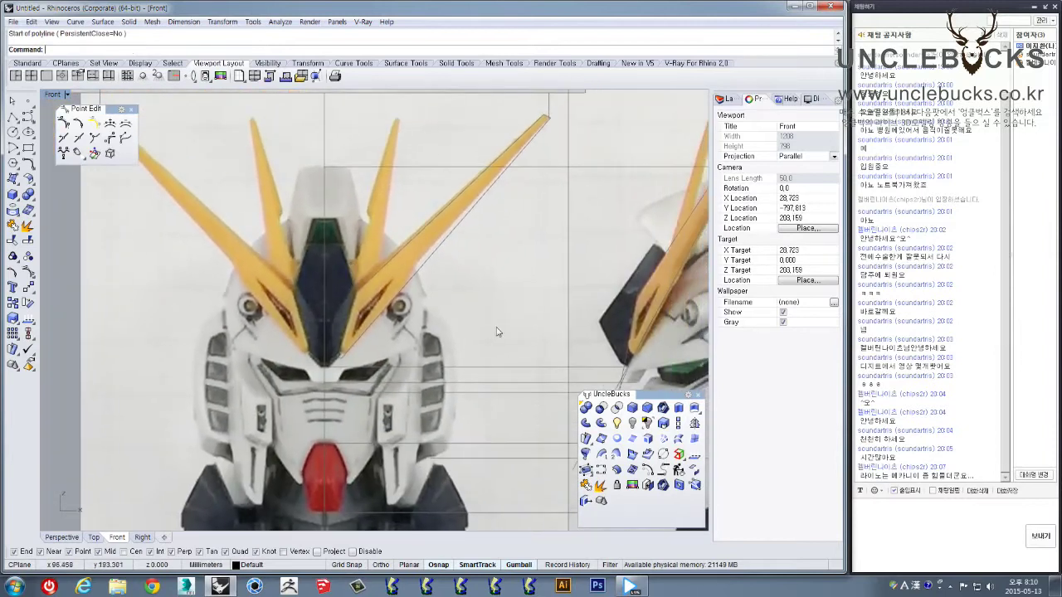
right_click_drag(446, 301, 287, 307)
right_click_drag(137, 328, 247, 311)
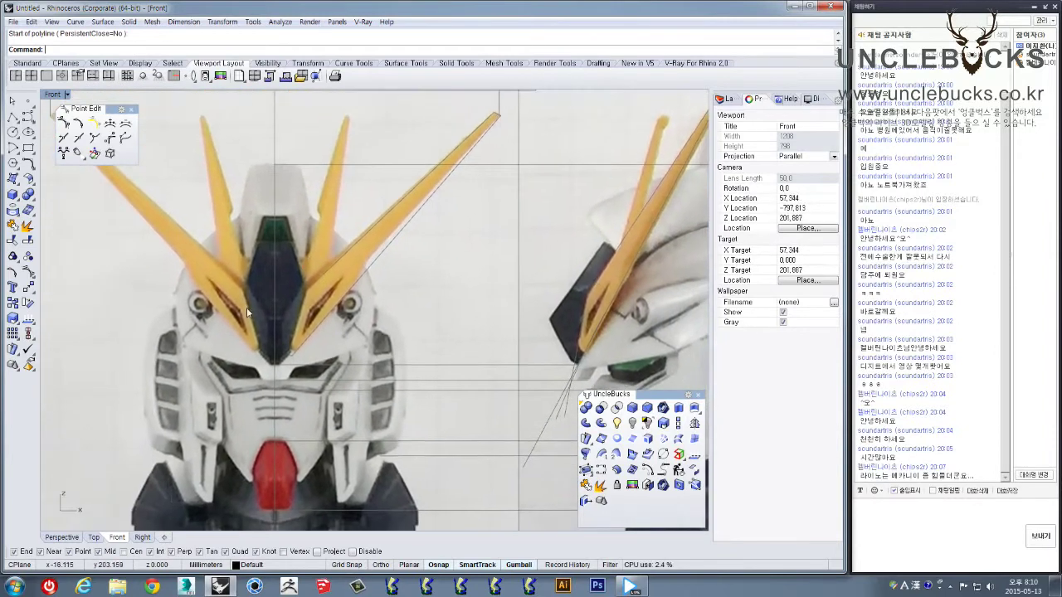
right_click_drag(610, 276, 489, 319)
scroll(539, 253, "down", 8)
right_click_drag(475, 247, 454, 343)
right_click_drag(423, 240, 410, 196)
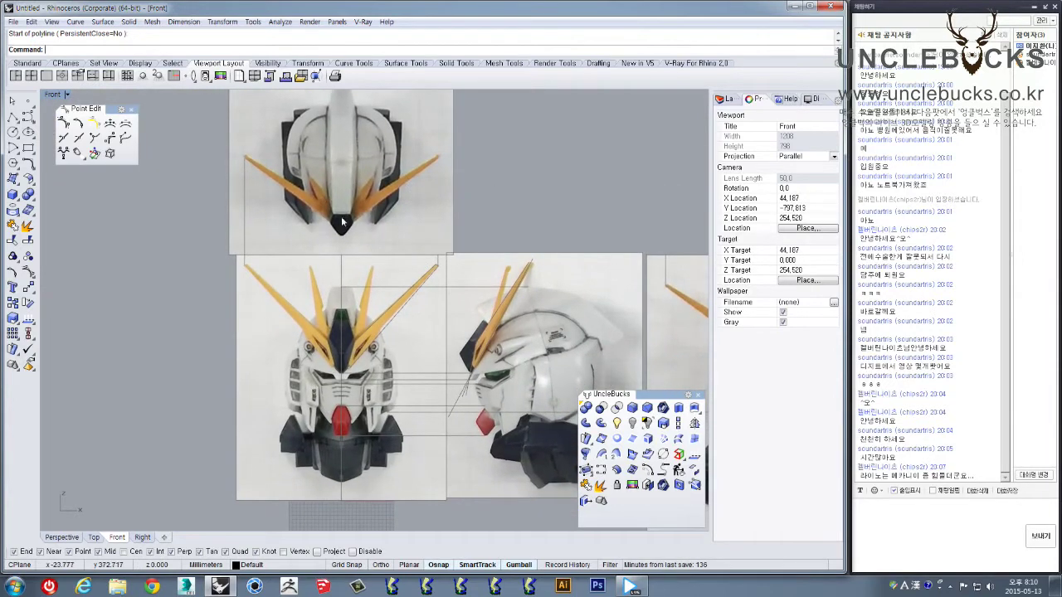
scroll(387, 332, "up", 4)
right_click_drag(434, 301, 389, 309)
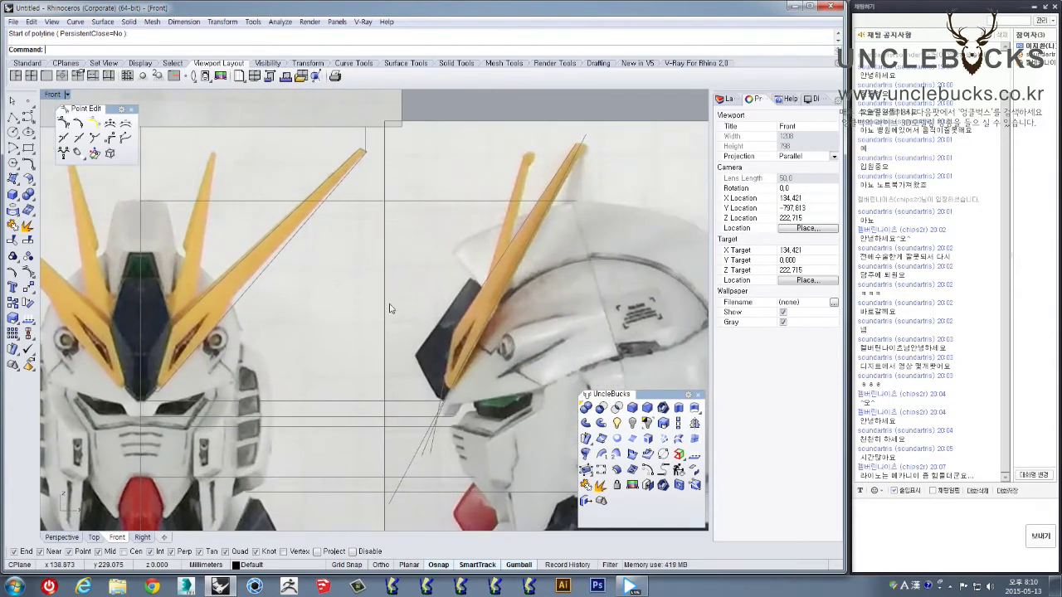
right_click_drag(459, 321, 508, 307)
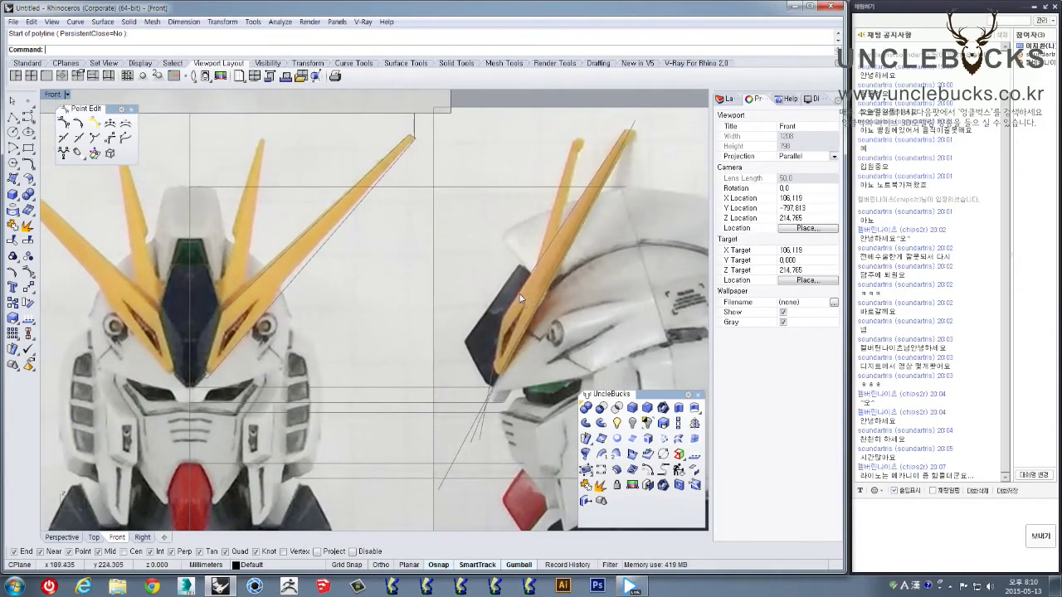
Draw a long straight guide line along the outer antenna's rear edge in the side-view picture, extending past both ends of the antenna
left_click(13, 117)
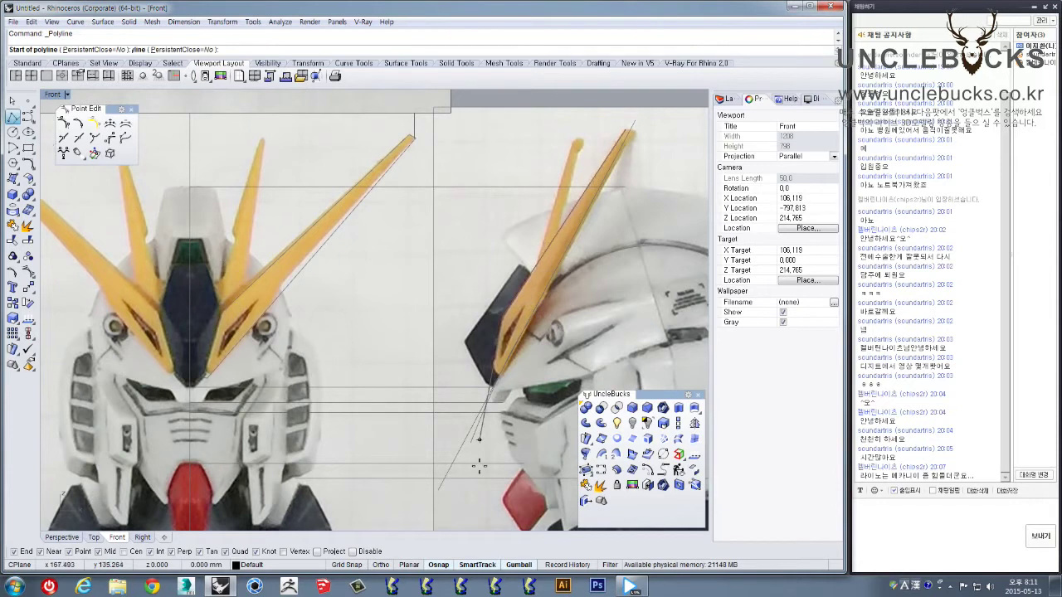
left_click(431, 490)
scroll(432, 489, "down", 3)
scroll(541, 318, "up", 3)
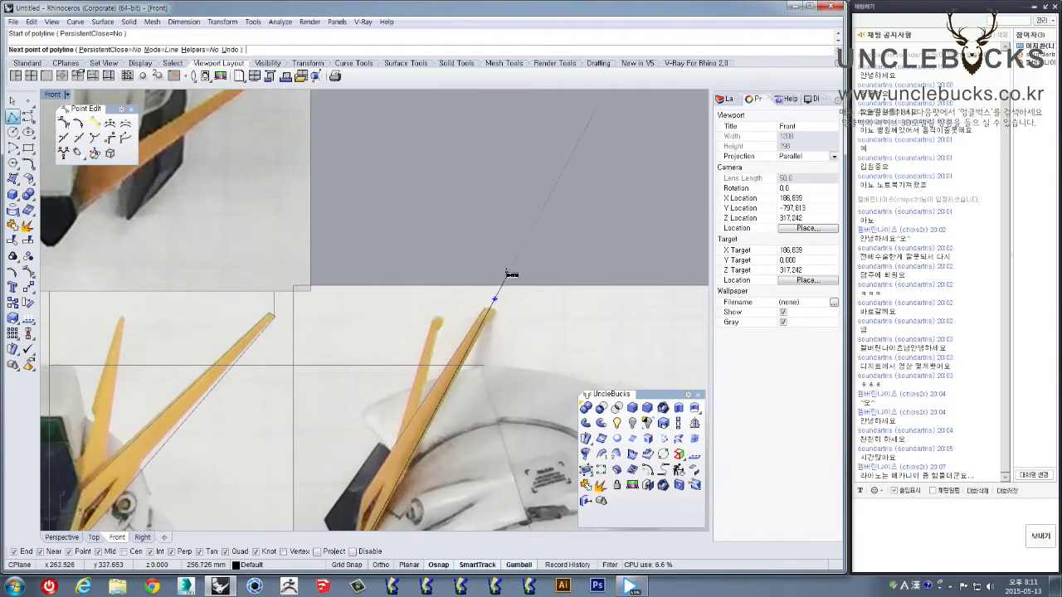
left_click(546, 213)
right_click(566, 257)
Select the new antenna guide line and maximize the Perspective viewport
left_click(521, 251)
right_click_drag(537, 281, 568, 177)
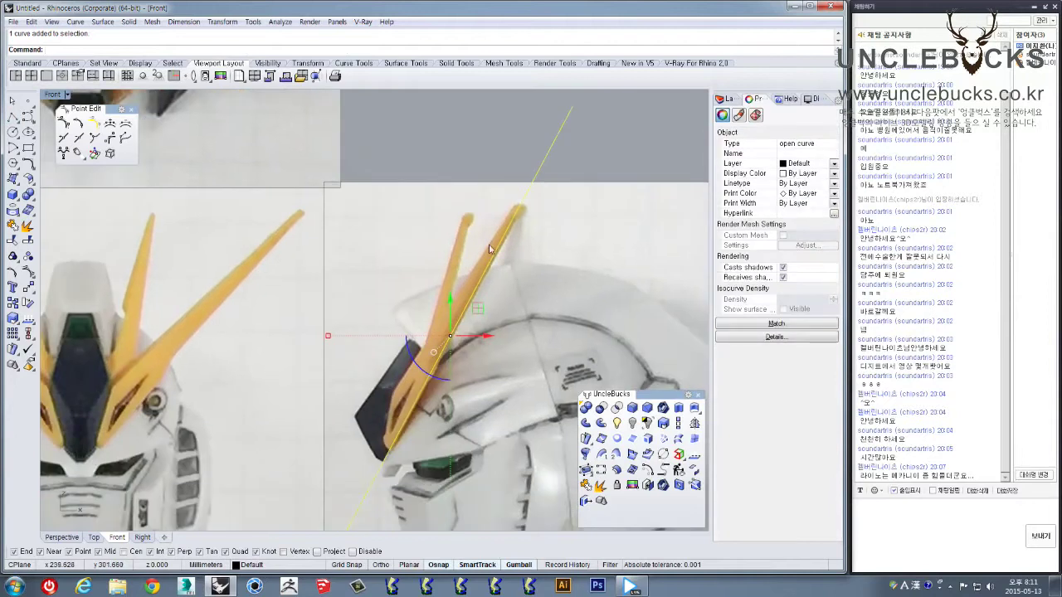
right_click_drag(451, 293, 538, 208)
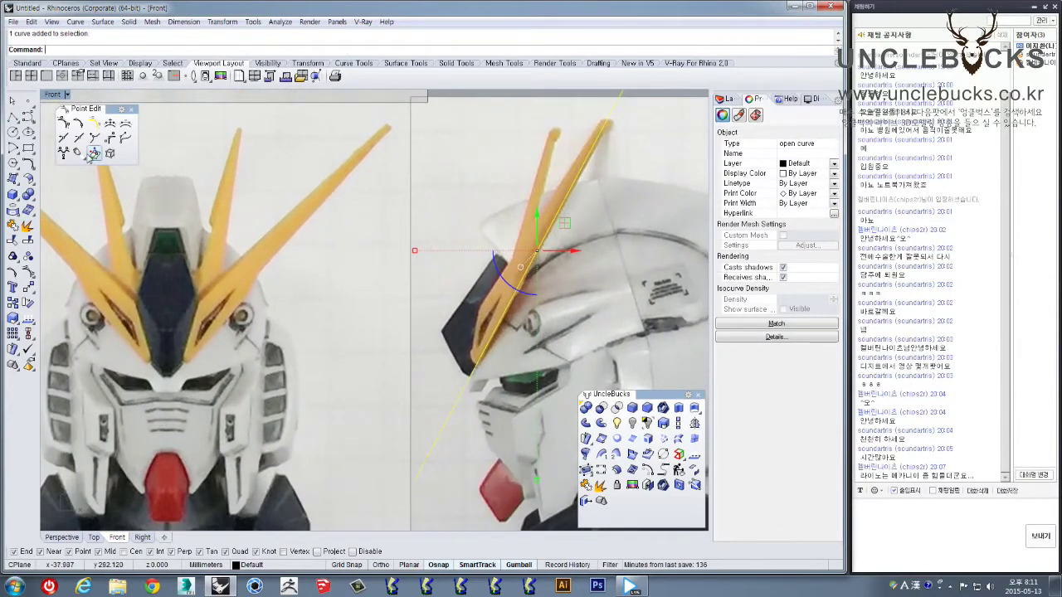
double_click(52, 96)
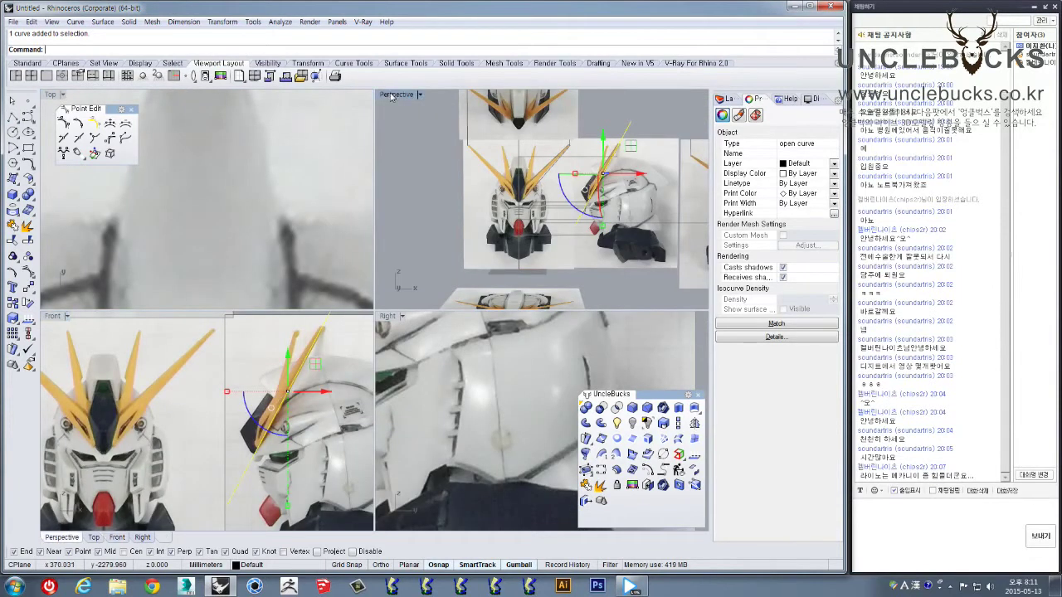
double_click(399, 94)
right_click_drag(325, 251, 646, 423)
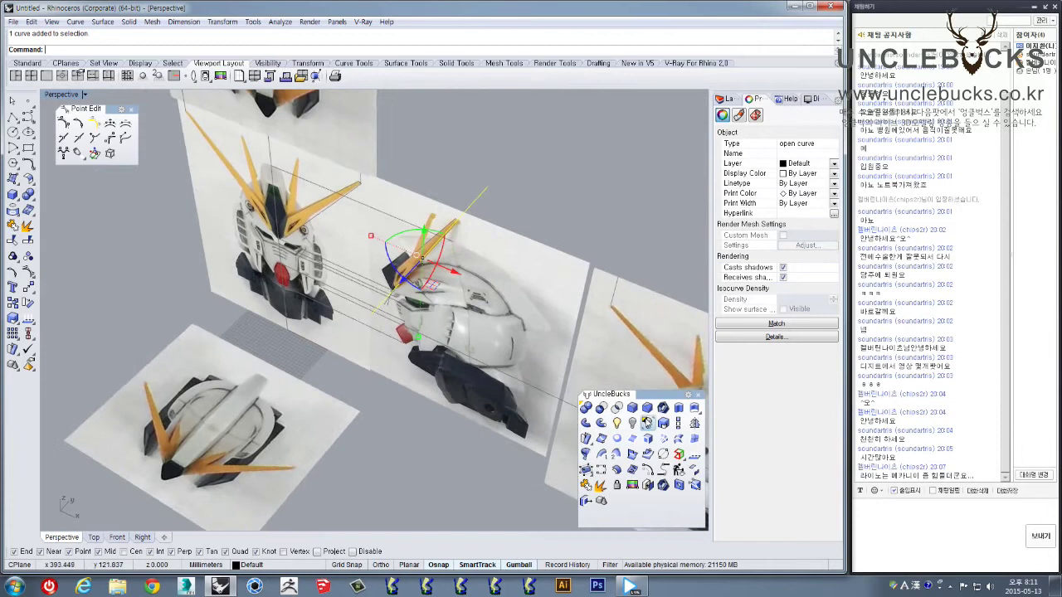
left_click(678, 408)
right_click_drag(414, 398, 461, 305)
key("Escape")
Extrude the antenna guide line to both sides into a slanted plane, with the direction set perpendicular to the side-view picture
right_click_drag(413, 263, 634, 412)
left_click(678, 408)
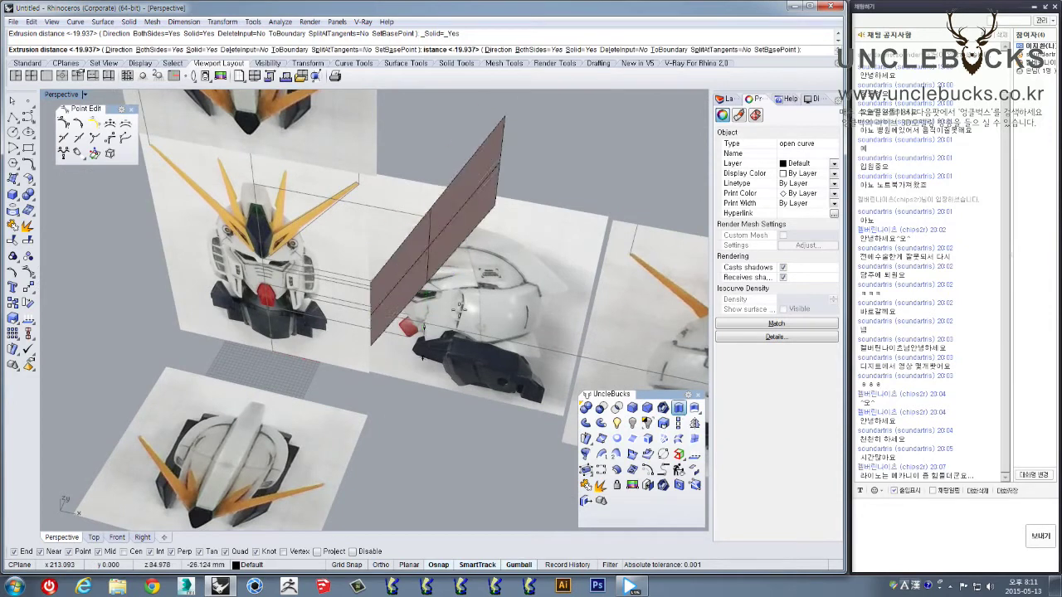
left_click(117, 50)
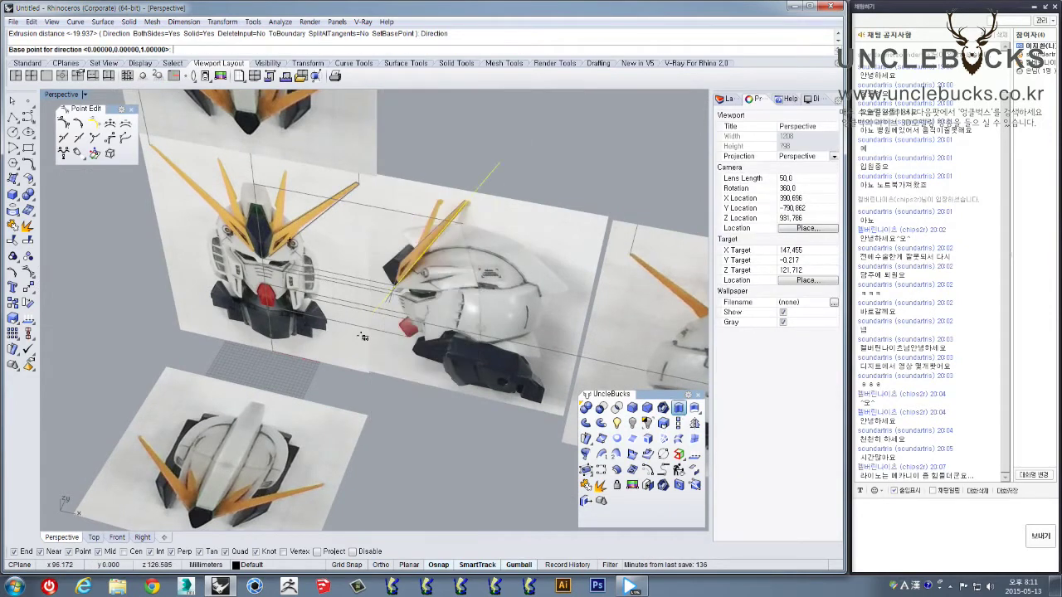
left_click(272, 352)
left_click(259, 373)
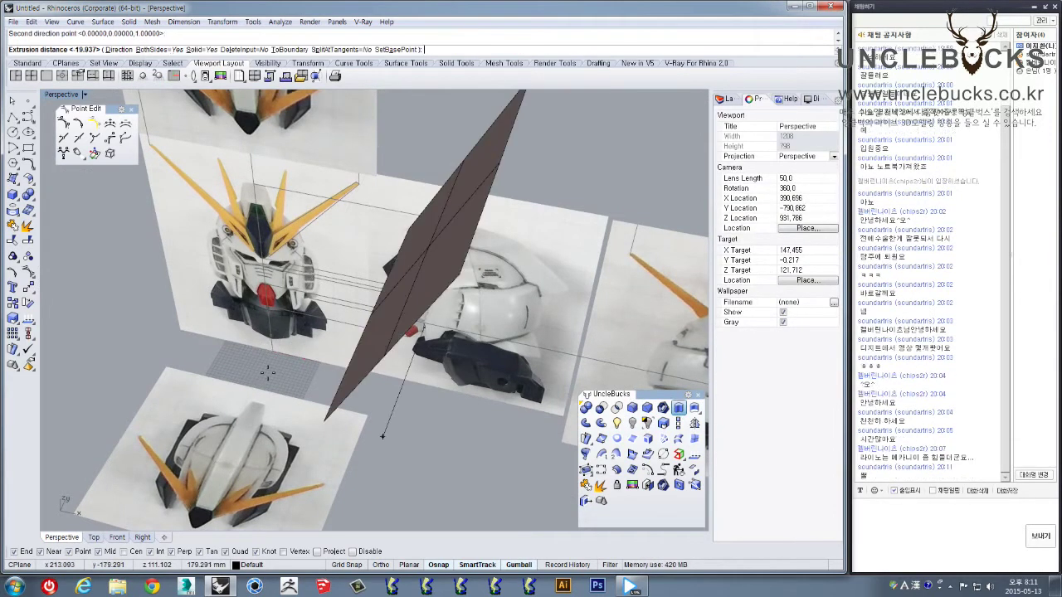
left_click(320, 421)
right_click_drag(320, 420, 410, 361)
Select the slanted plane and widen it to about 353 mm on each side of the side-view picture
left_click(475, 246)
right_click_drag(476, 240, 438, 261)
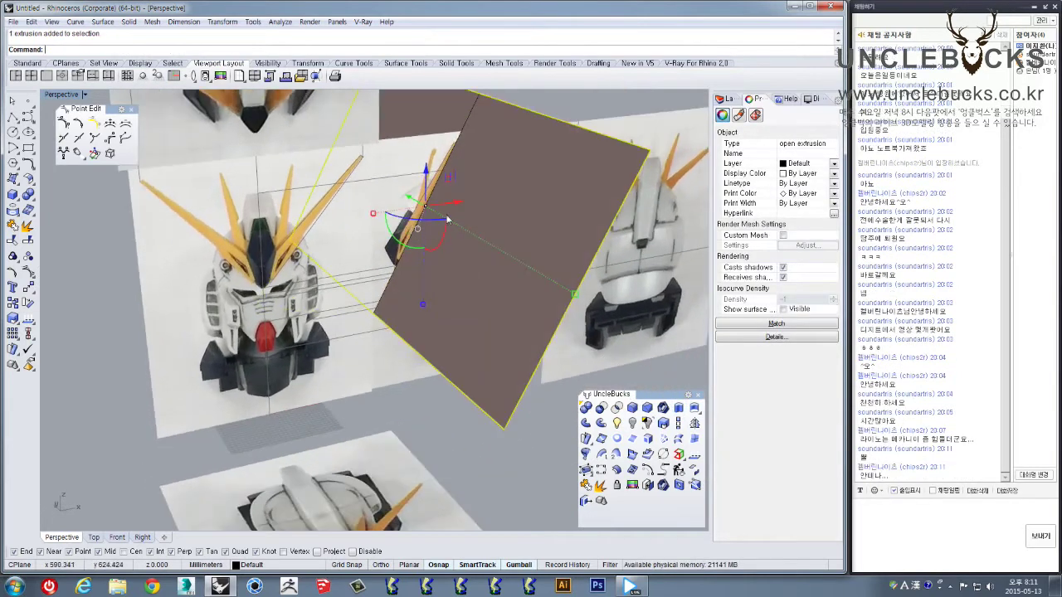
right_click_drag(446, 219, 489, 204)
left_click_drag(629, 244, 677, 240)
right_click_drag(524, 198, 398, 286)
scroll(448, 223, "down", 5)
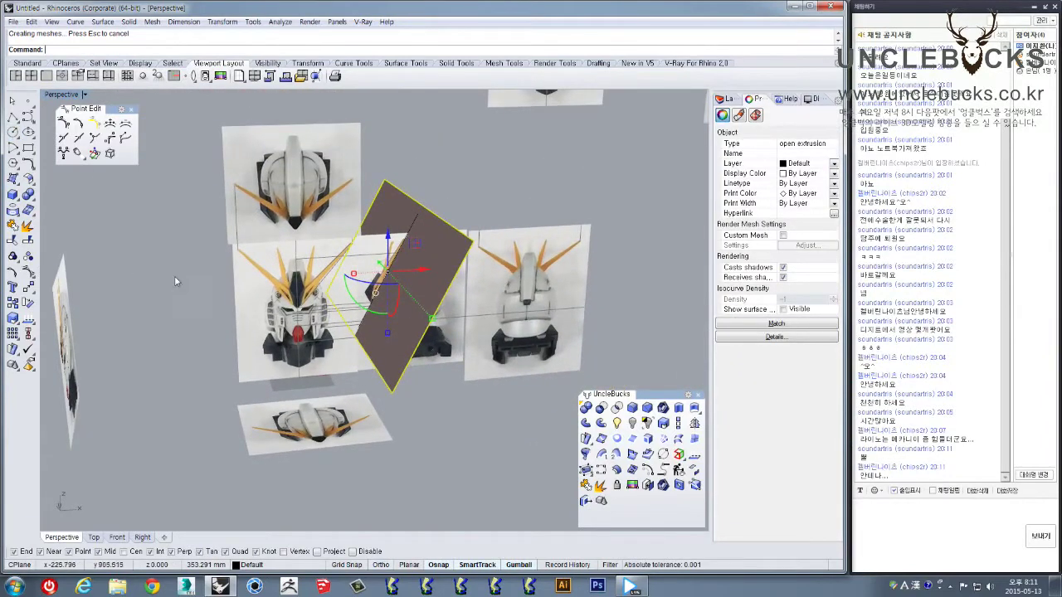
mouse_move(486, 287)
right_mouse_down()
mouse_move(493, 294)
mouse_move(462, 296)
mouse_move(470, 291)
right_mouse_up()
scroll(477, 292, "up", 4)
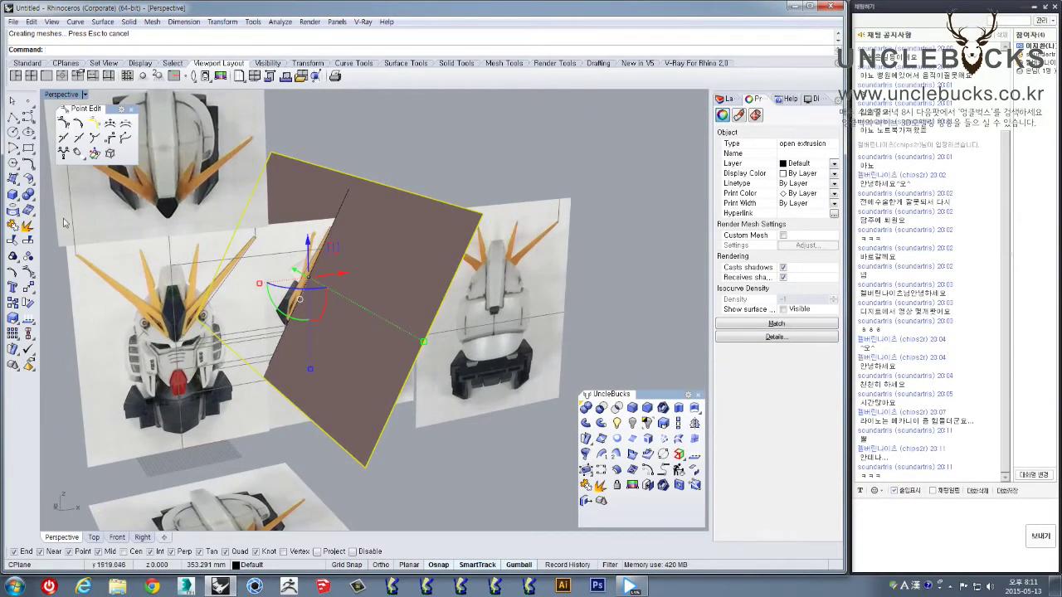
Lengthen the slanted plane with Scale1D, beyond its upper edge by a factor of about 1.418 and also beyond its lower edge
left_click(679, 426)
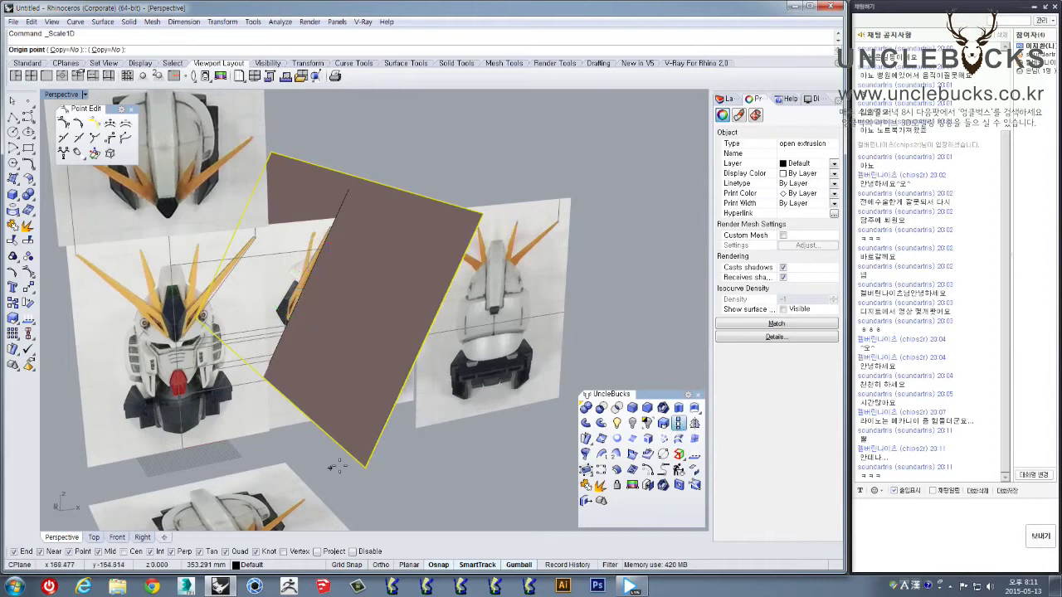
left_click(365, 467)
left_click(482, 216)
left_click(547, 117)
right_click(545, 114)
left_click(535, 106)
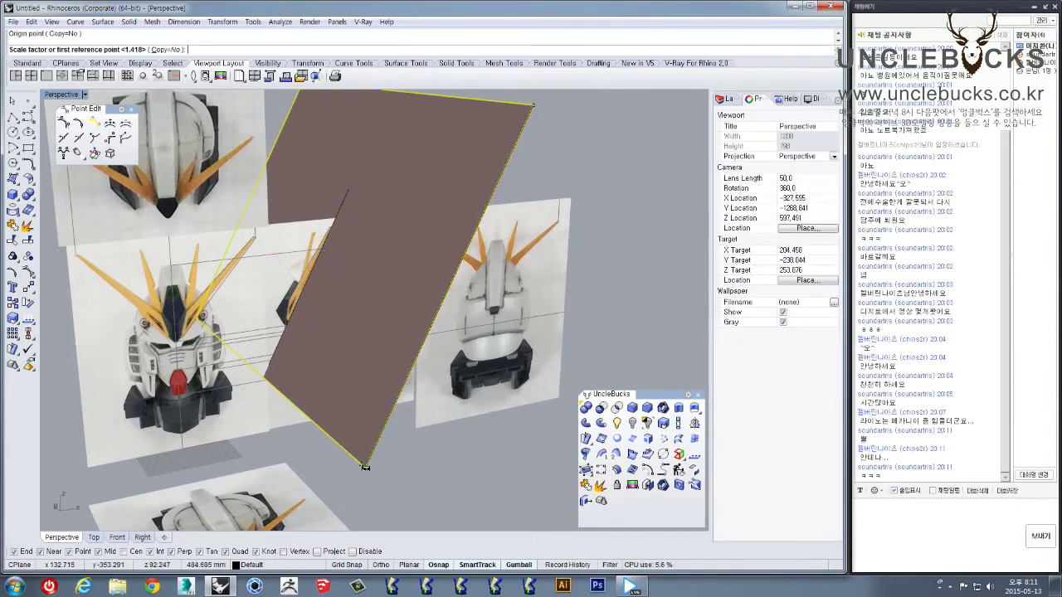
left_click(365, 467)
mouse_move(344, 507)
right_mouse_down()
mouse_move(288, 509)
mouse_move(362, 448)
mouse_move(347, 488)
right_mouse_up()
left_click(303, 512)
right_click_drag(374, 382, 471, 343)
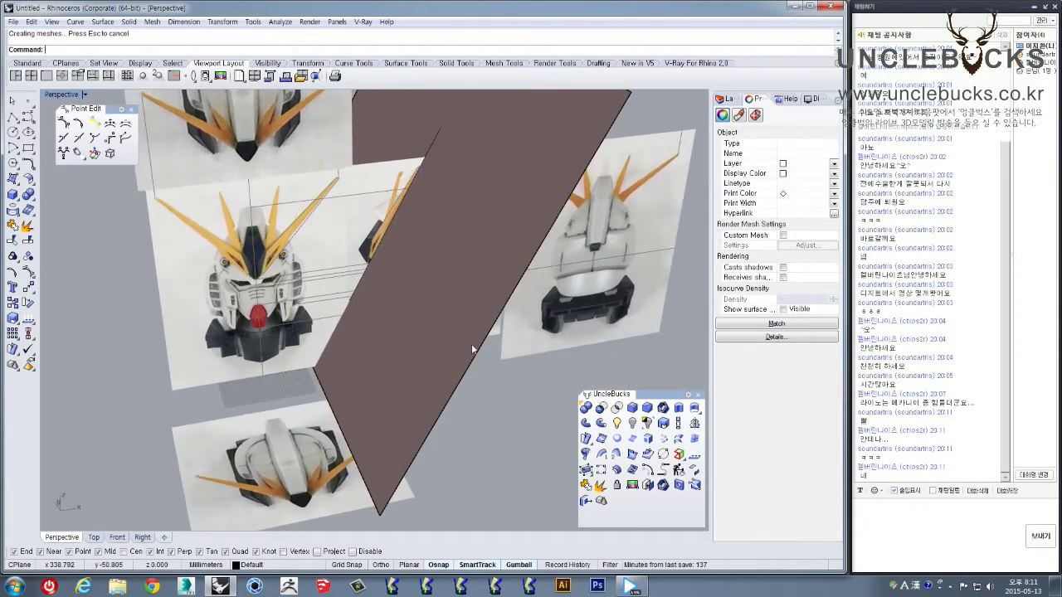
In the maximized Top viewport, align the gumball to World and rotate the slanted plane 90 degrees
double_click(52, 95)
double_click(51, 95)
scroll(323, 221, "down", 10)
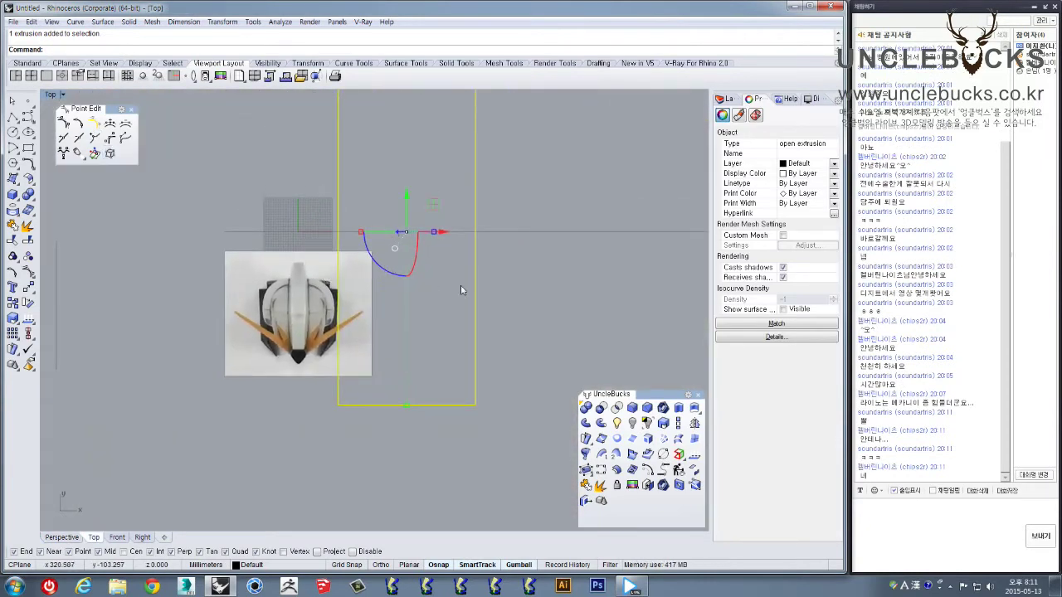
left_click(395, 249)
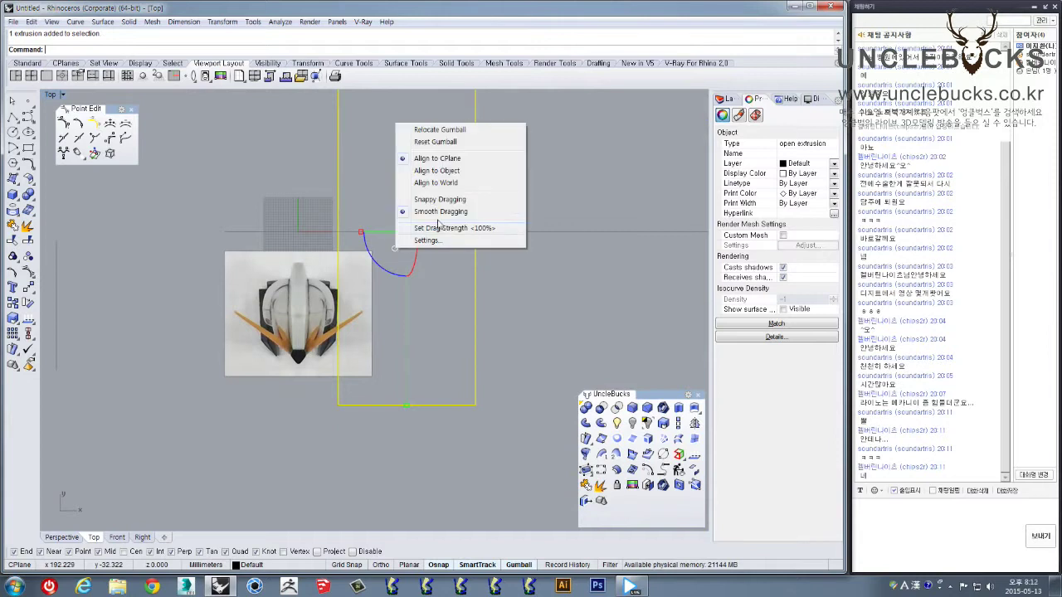
left_click(442, 183)
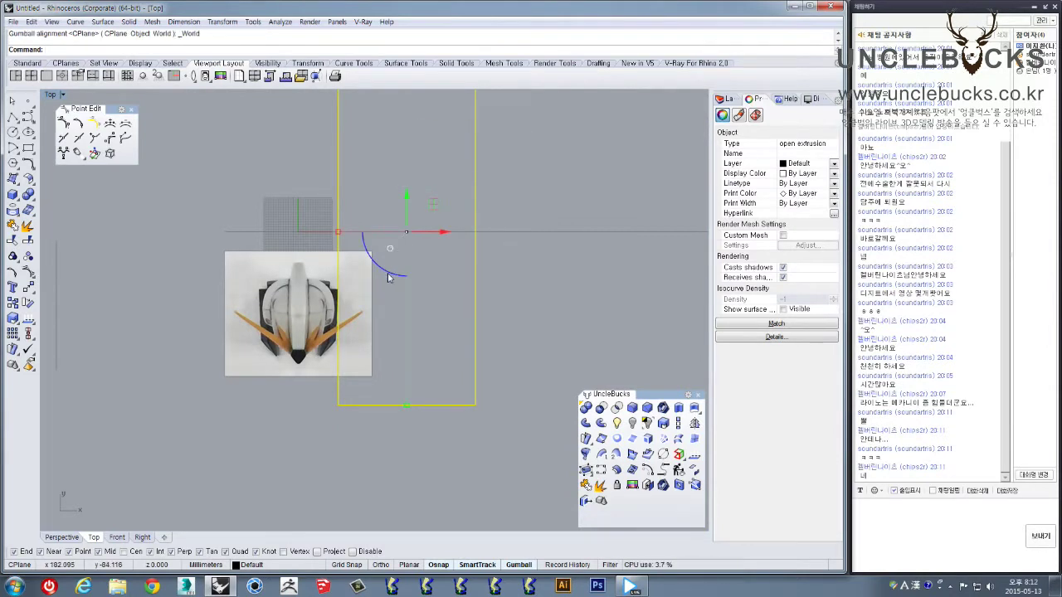
left_click_drag(391, 276, 412, 251)
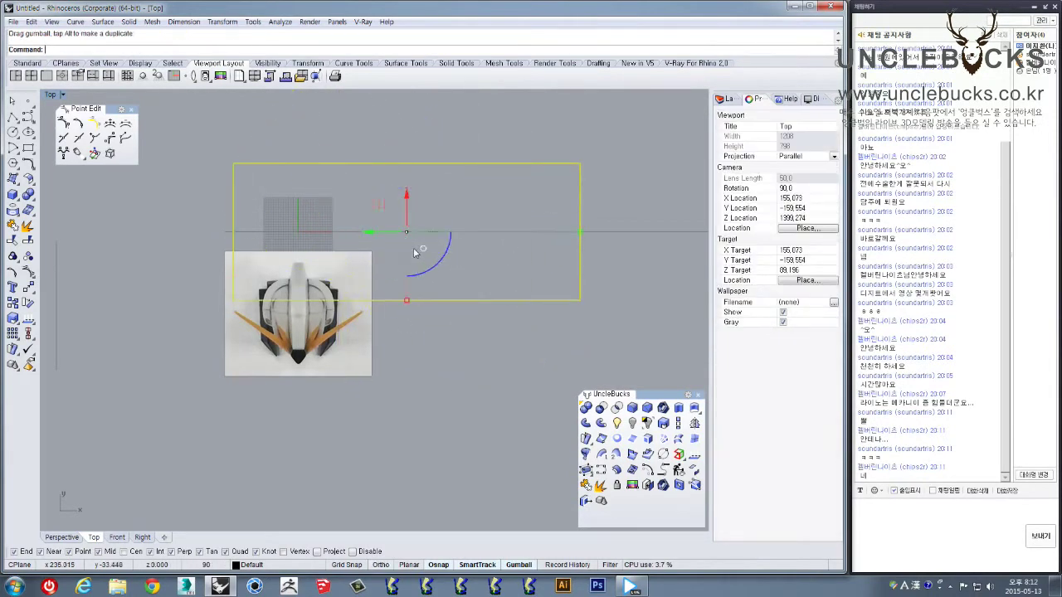
Move the plane's front edge midpoint to the centre of the top-view picture's upper edge, and shift the plane about 231 mm towards the forehead tip
scroll(459, 262, "up", 1)
scroll(459, 261, "up", 1)
type("m")
key("Return")
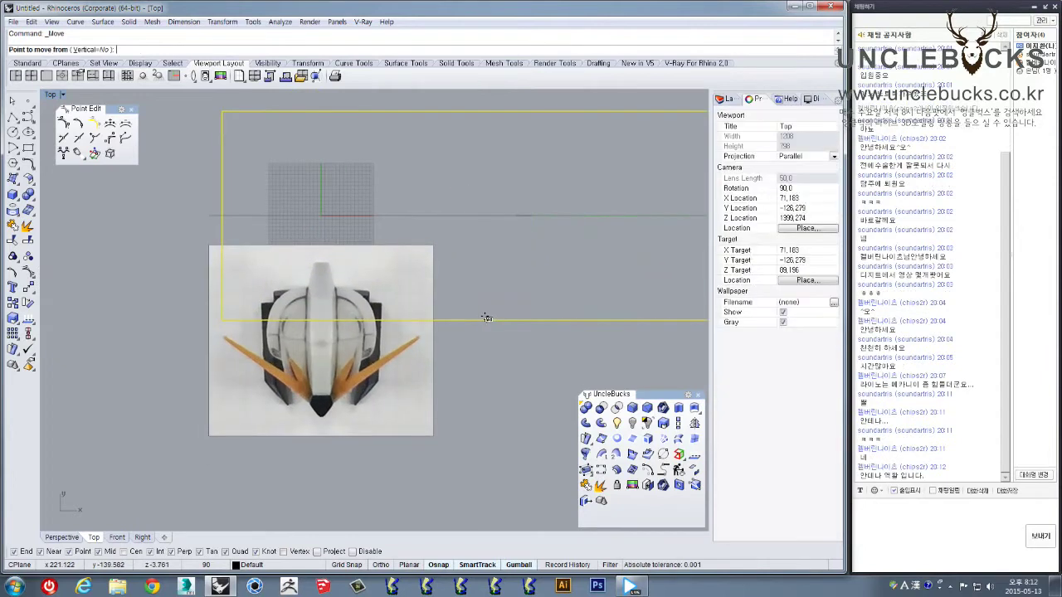
left_click(486, 319)
left_click(322, 244)
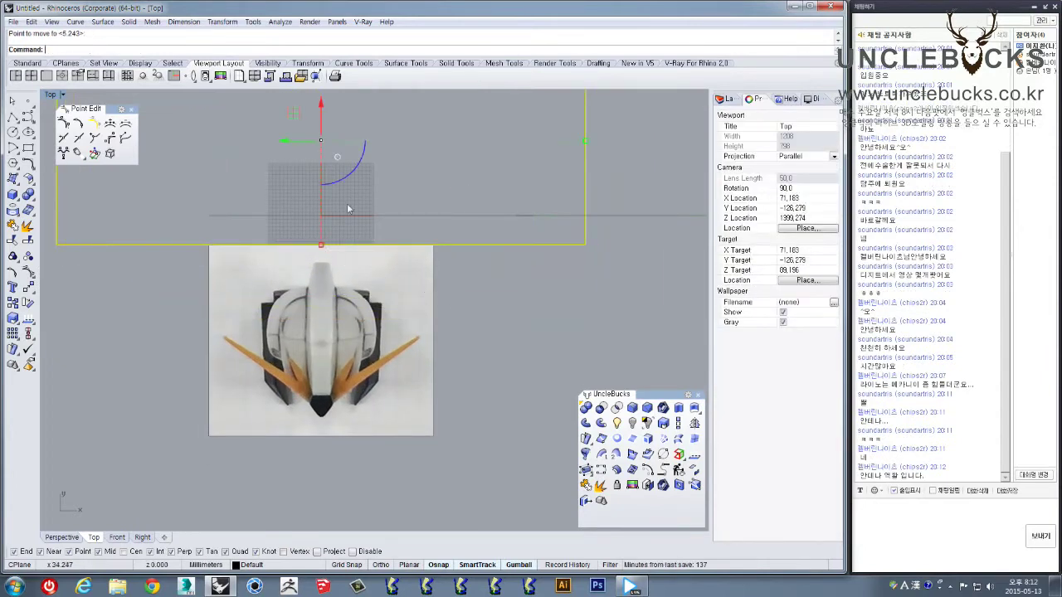
right_click_drag(347, 204, 418, 292)
left_click_drag(391, 205, 391, 379)
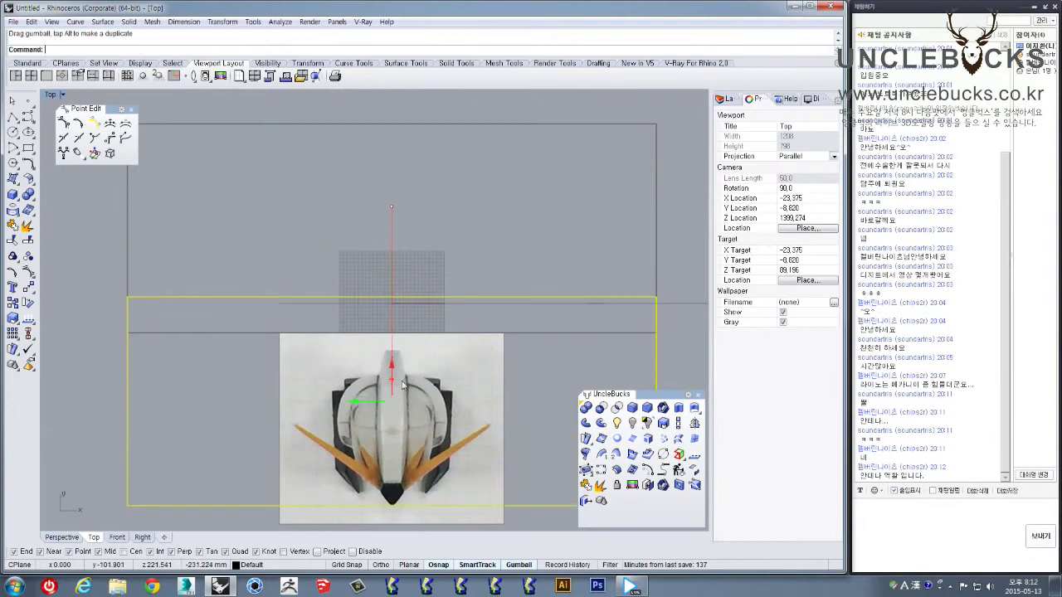
right_click_drag(361, 299, 369, 231)
In the maximized Perspective viewport, flip the surface direction of the slanted plane
double_click(50, 96)
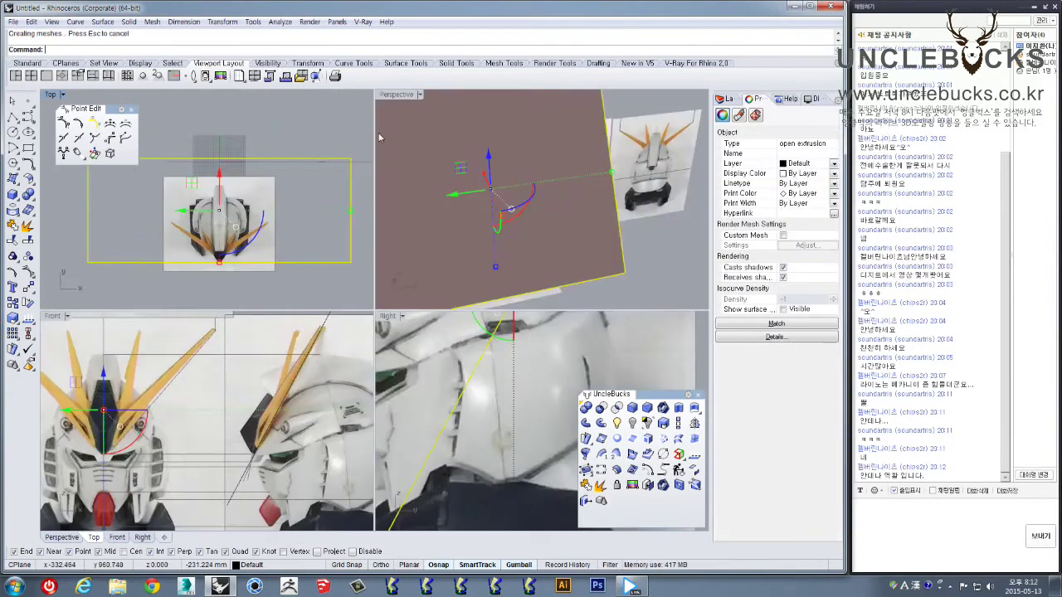
double_click(390, 95)
right_click_drag(372, 149, 634, 295)
left_click(695, 455)
left_click(501, 277)
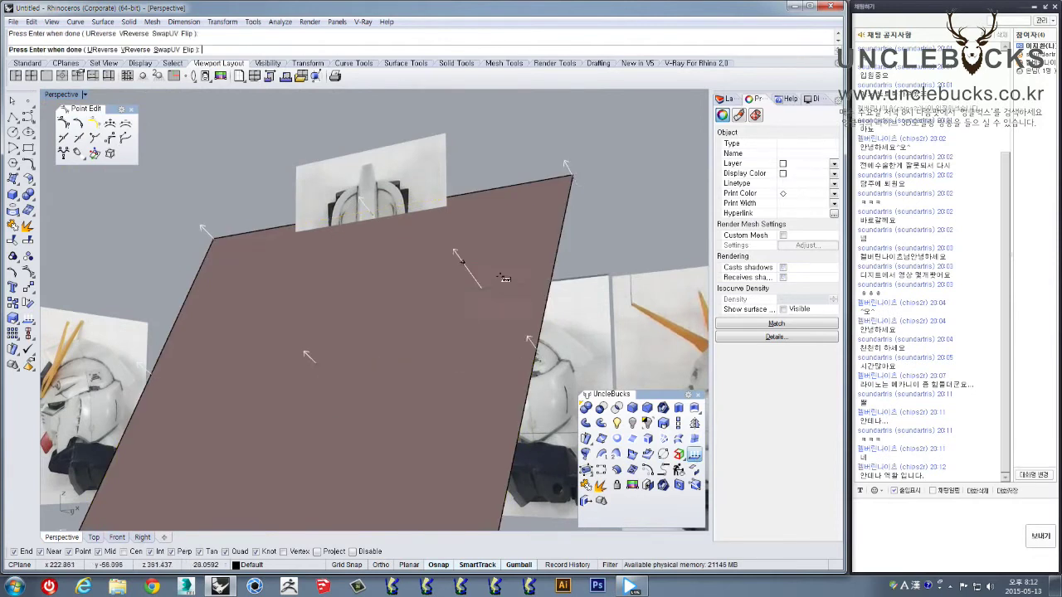
right_click(621, 244)
left_click(623, 242)
right_click_drag(623, 242, 419, 322)
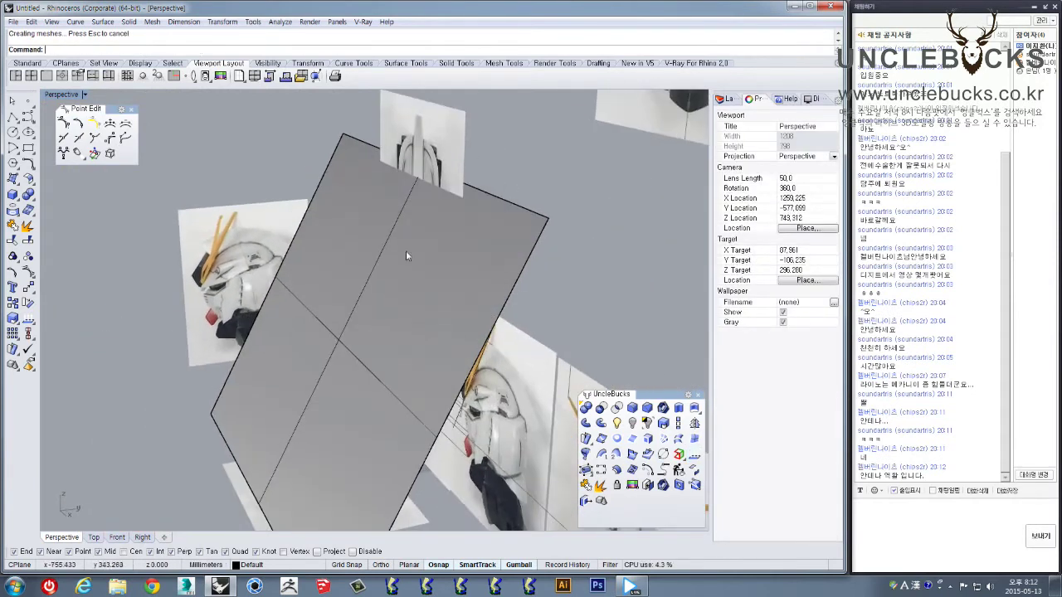
Set the Perspective viewport to Ghosted display and maximize the Front viewport
left_click(27, 64)
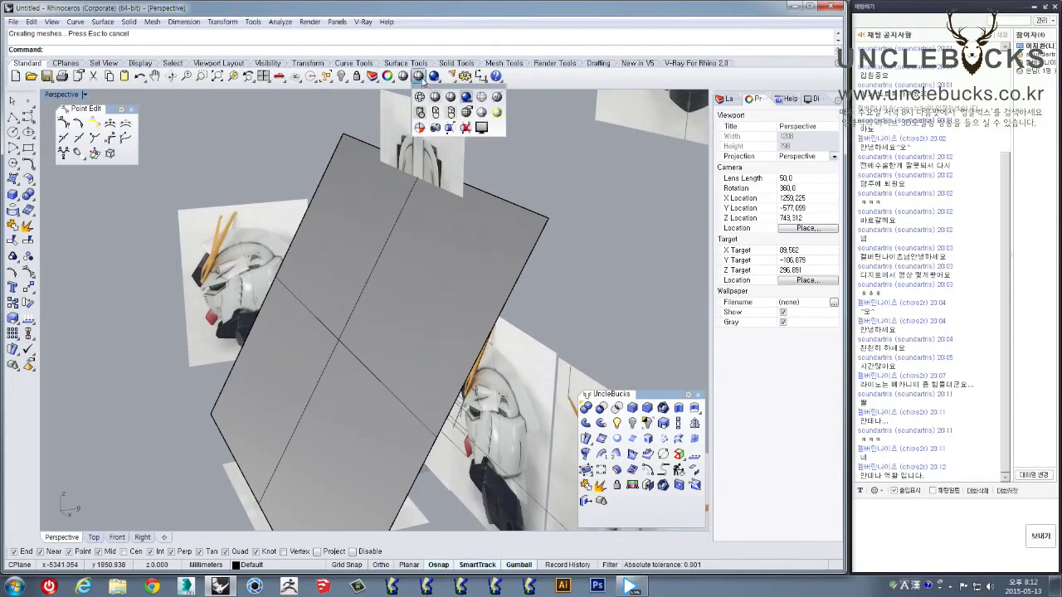
right_click_drag(474, 265, 317, 279)
double_click(57, 96)
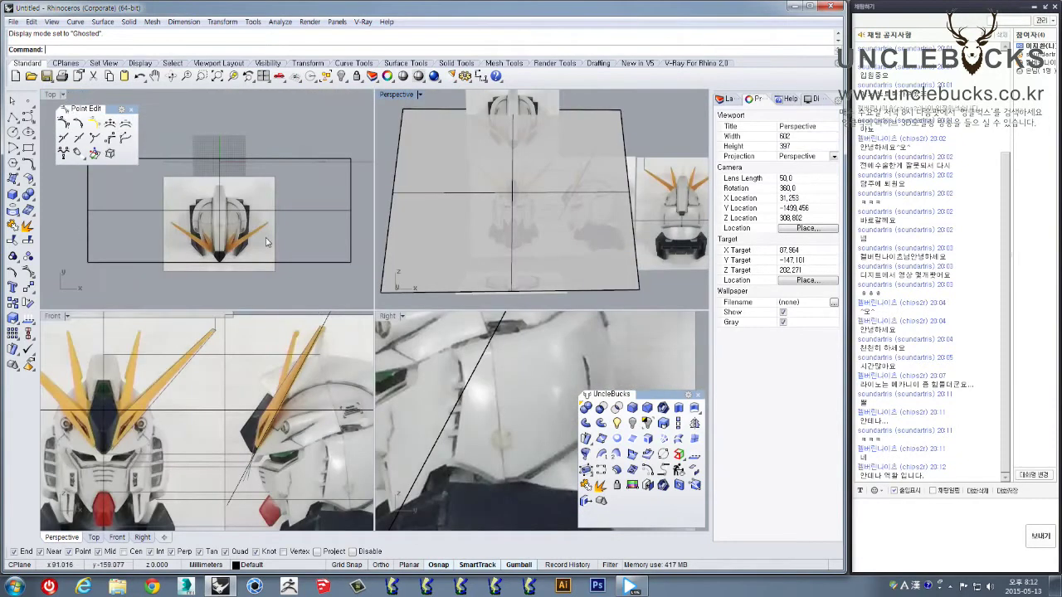
double_click(52, 316)
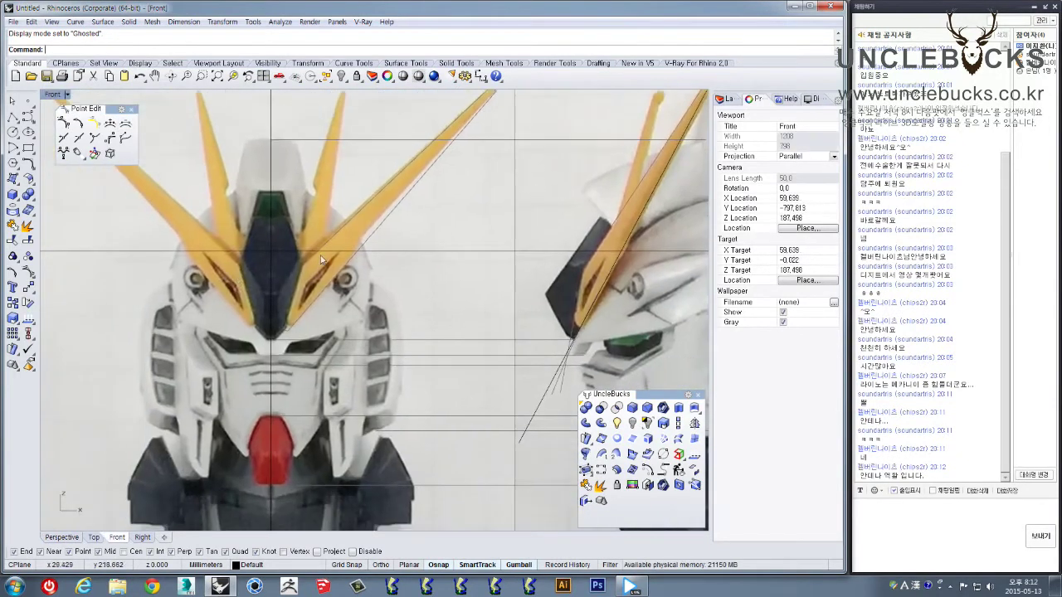
scroll(303, 323, "down", 1)
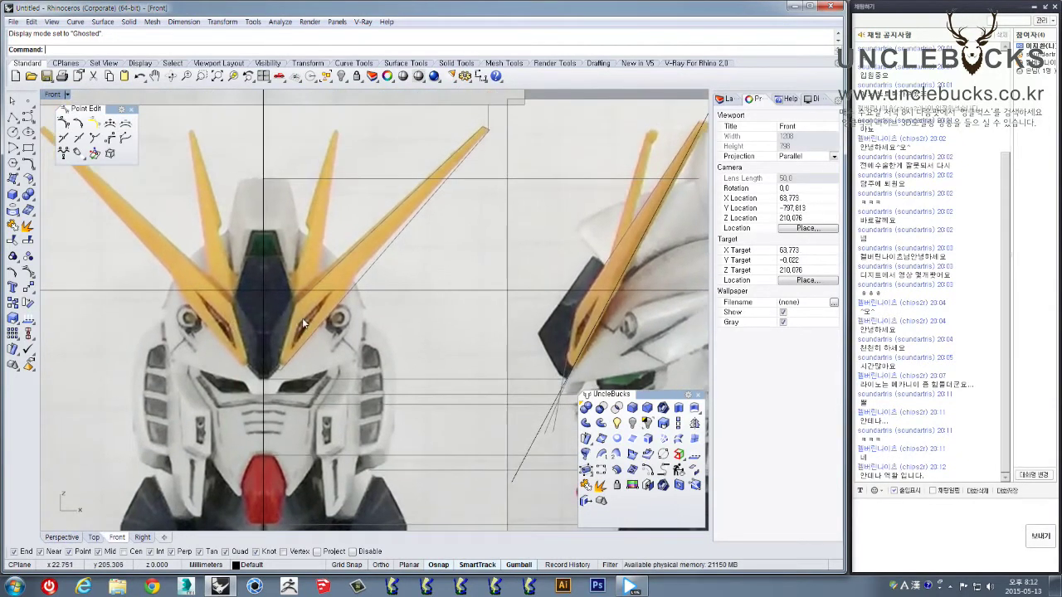
Draw a guide line from below the forehead piece's tip along the long antenna's lower edge in the front-view picture, extending past the antenna tip
left_click(13, 117)
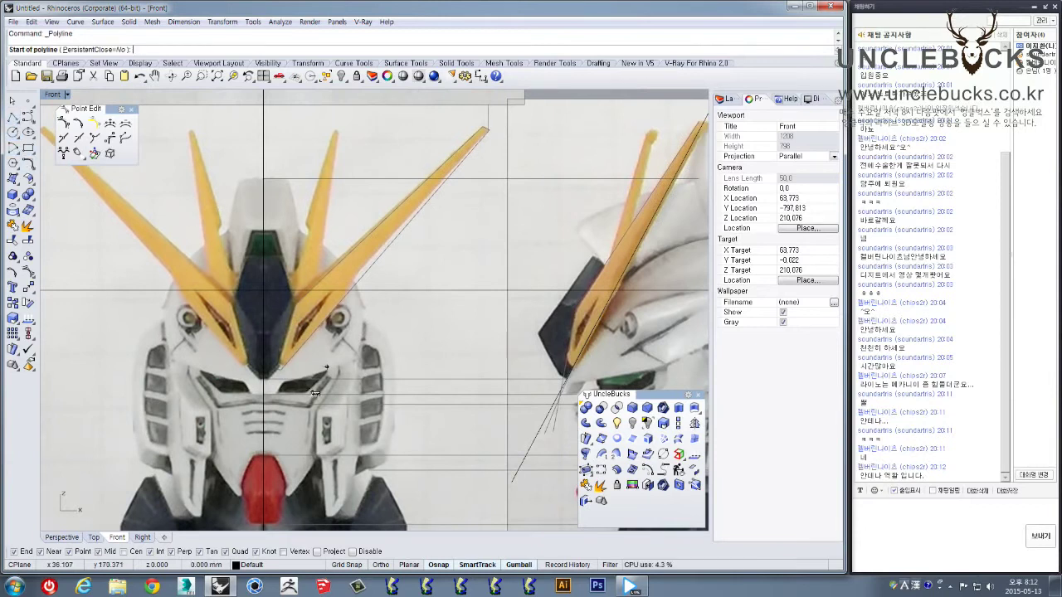
left_click(261, 387)
scroll(306, 322, "down", 3)
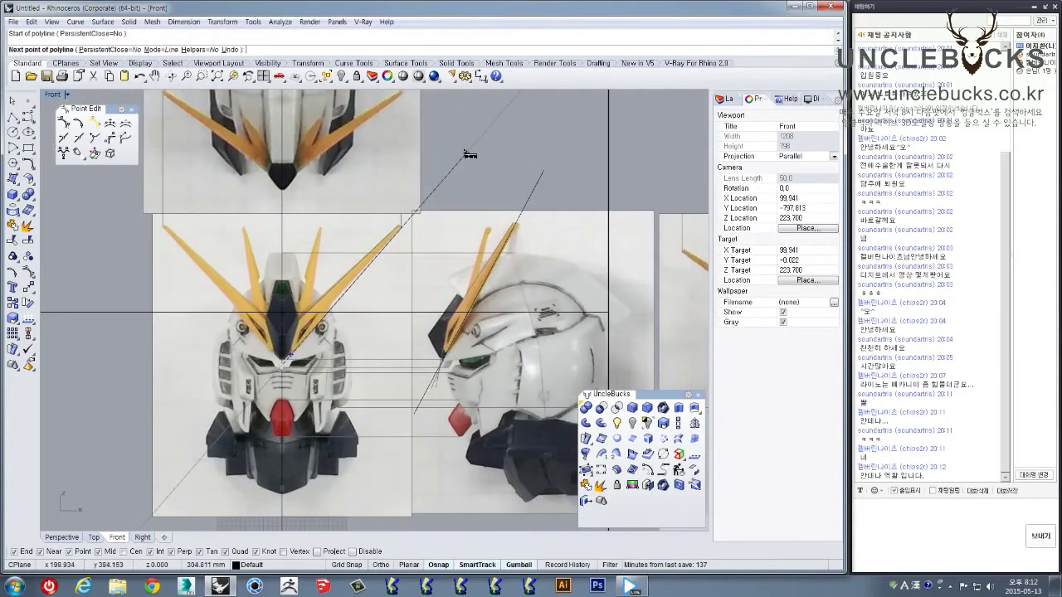
scroll(387, 230, "up", 3)
scroll(461, 195, "down", 2)
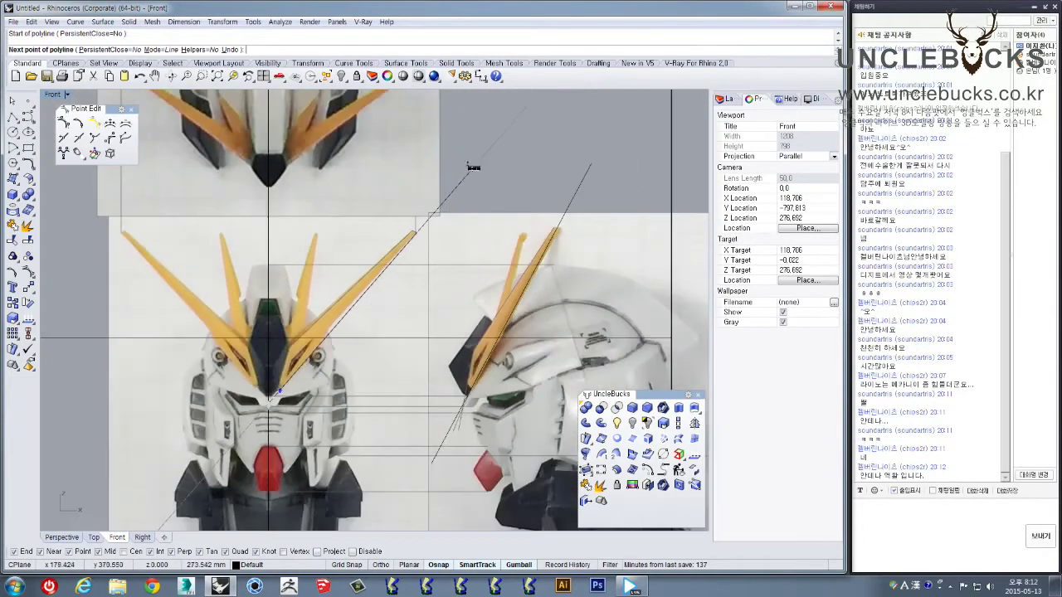
scroll(473, 168, "down", 2)
left_click(504, 141)
scroll(246, 437, "up", 6)
right_click_drag(245, 427, 274, 384)
left_click(13, 117)
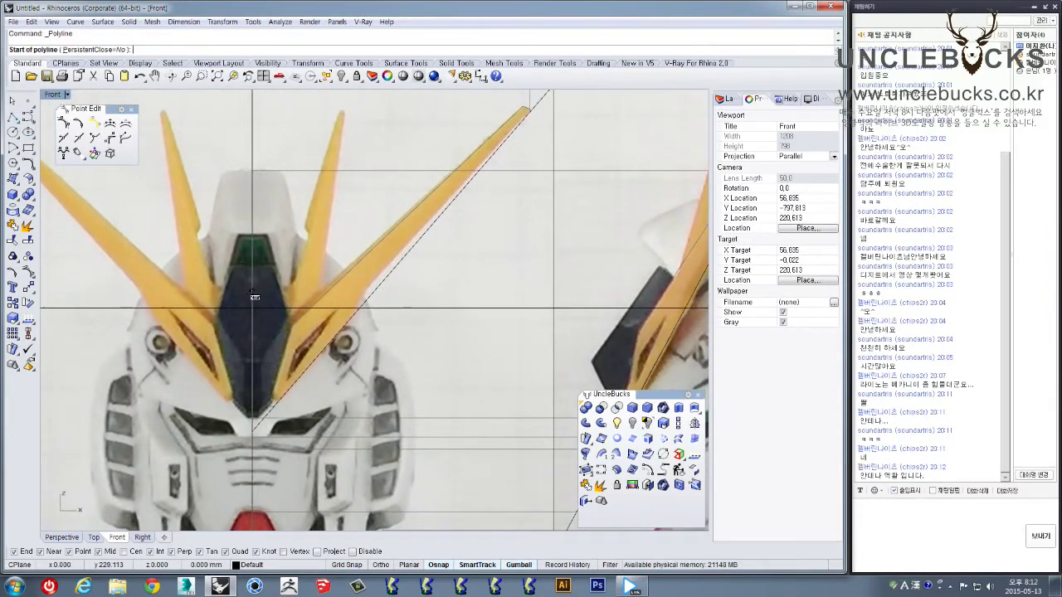
left_click(251, 356)
key("Escape")
Draw a guide line from the forehead piece's centre line along the long antenna's upper edge in the front-view picture, extending past the antenna tip
right_click(292, 327)
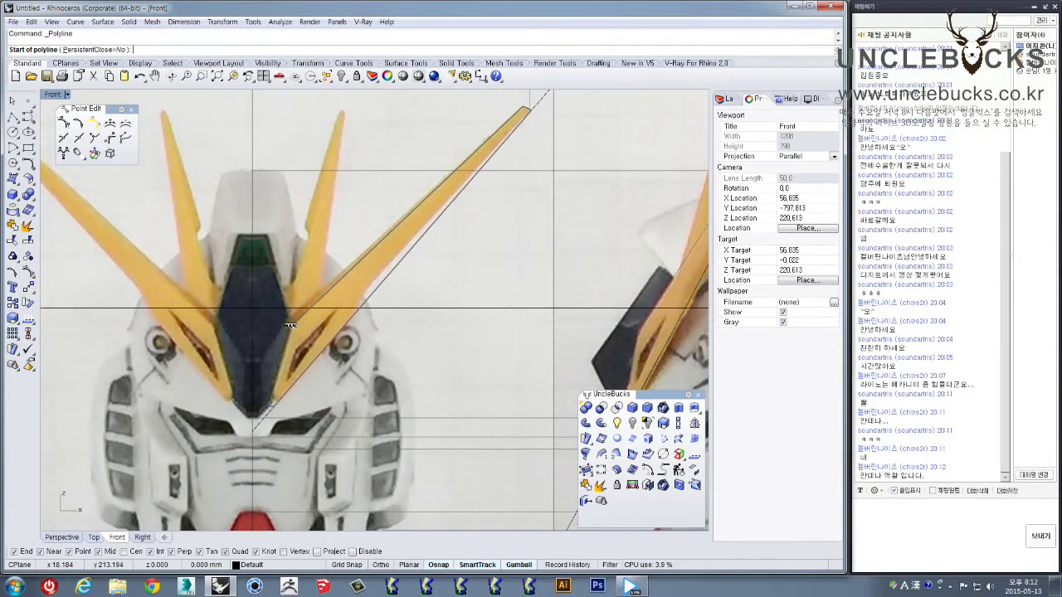
left_click(251, 360)
scroll(338, 284, "down", 2)
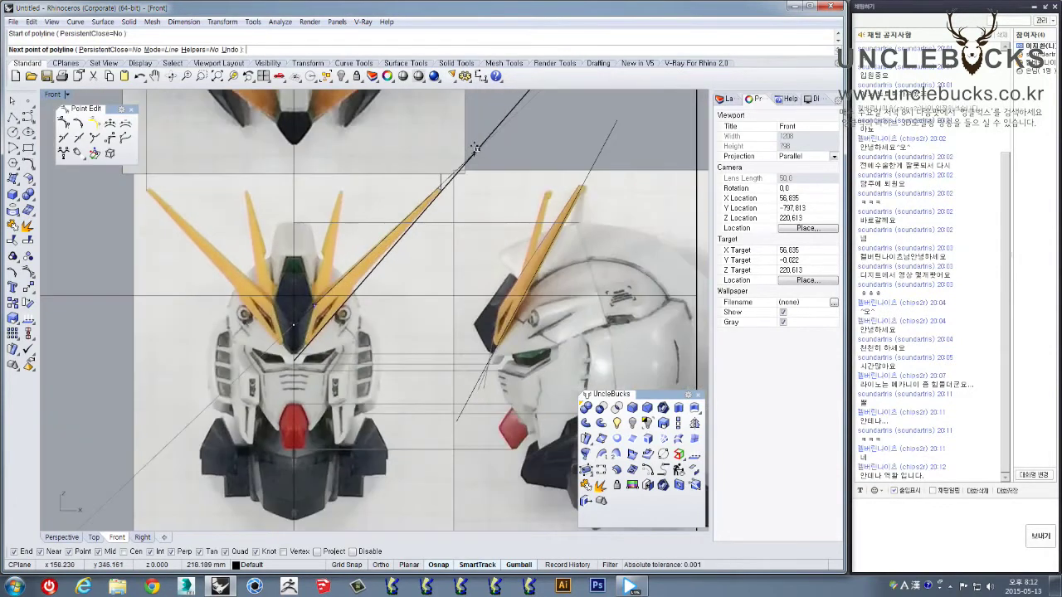
right_click_drag(476, 149, 334, 317)
left_click(412, 246)
right_click(408, 291)
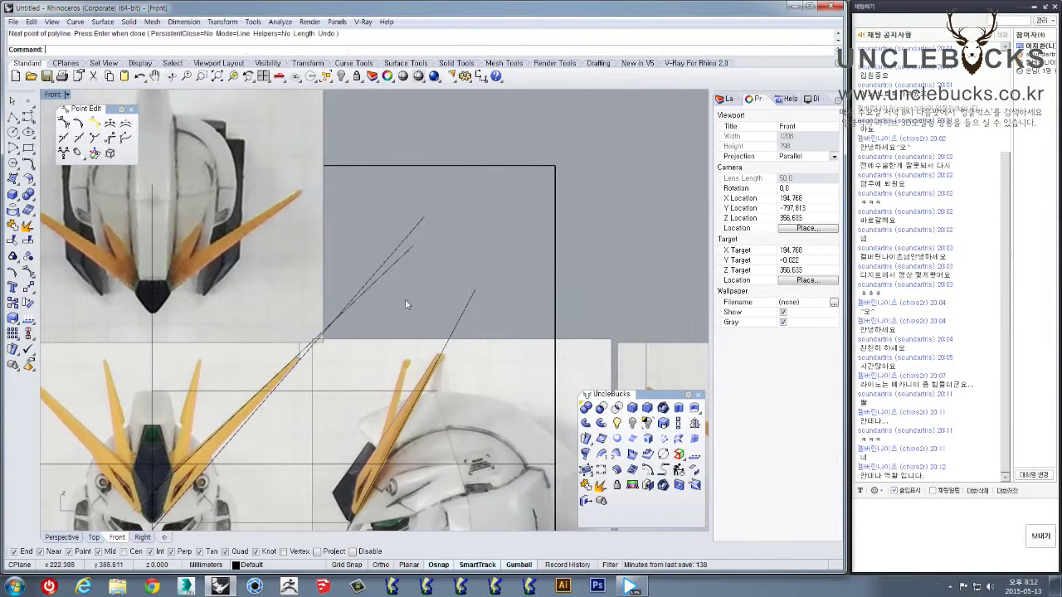
Examine the two antenna guide lines against the slanted plane in the Perspective viewport, and return to the maximized Front viewport
left_click_drag(407, 297, 369, 234)
scroll(398, 265, "up", 2)
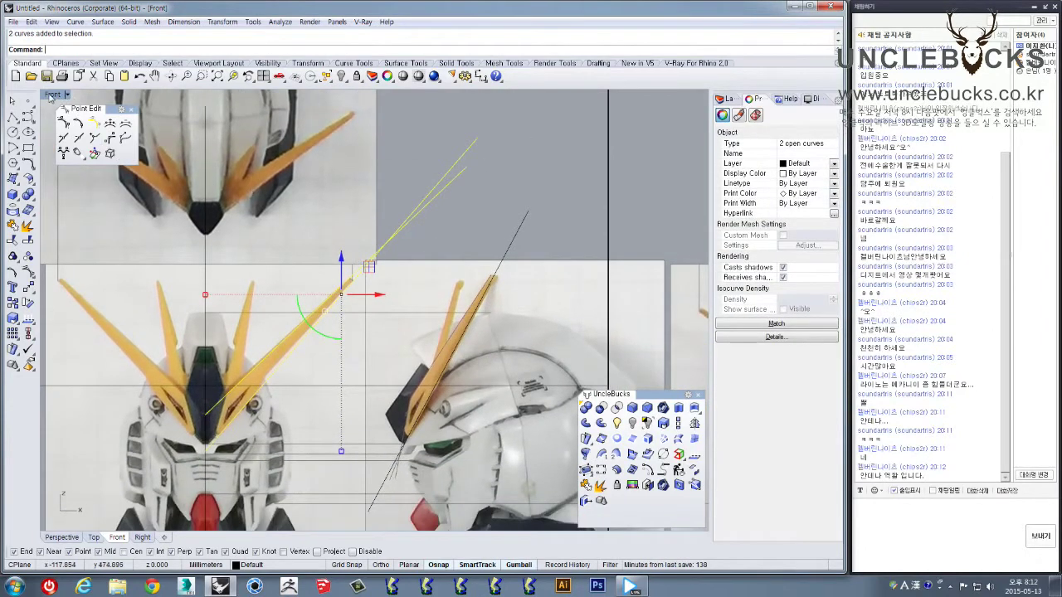
double_click(50, 96)
double_click(384, 97)
right_click_drag(282, 195, 171, 190)
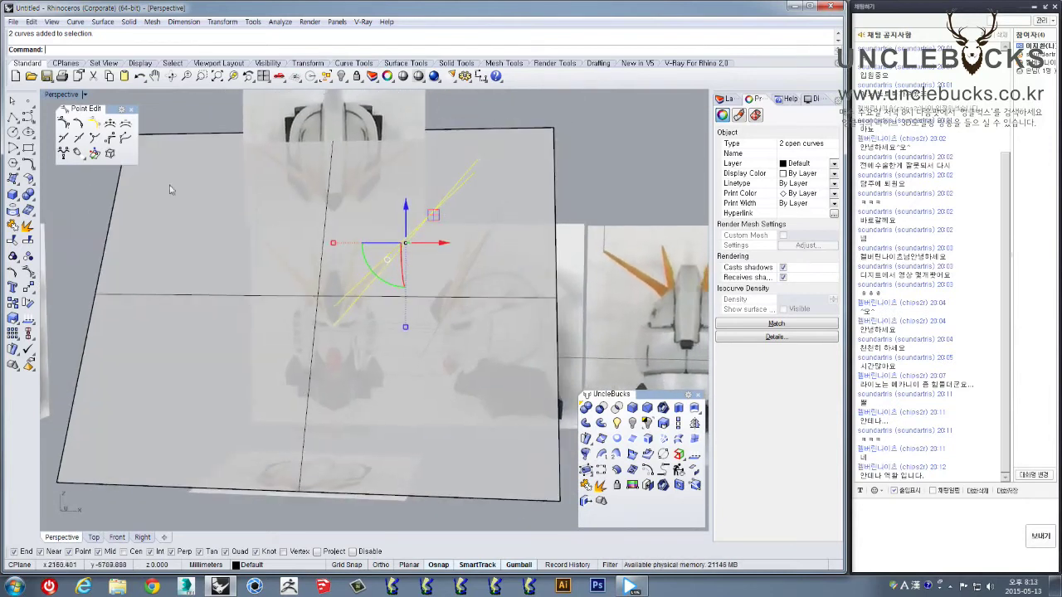
double_click(58, 96)
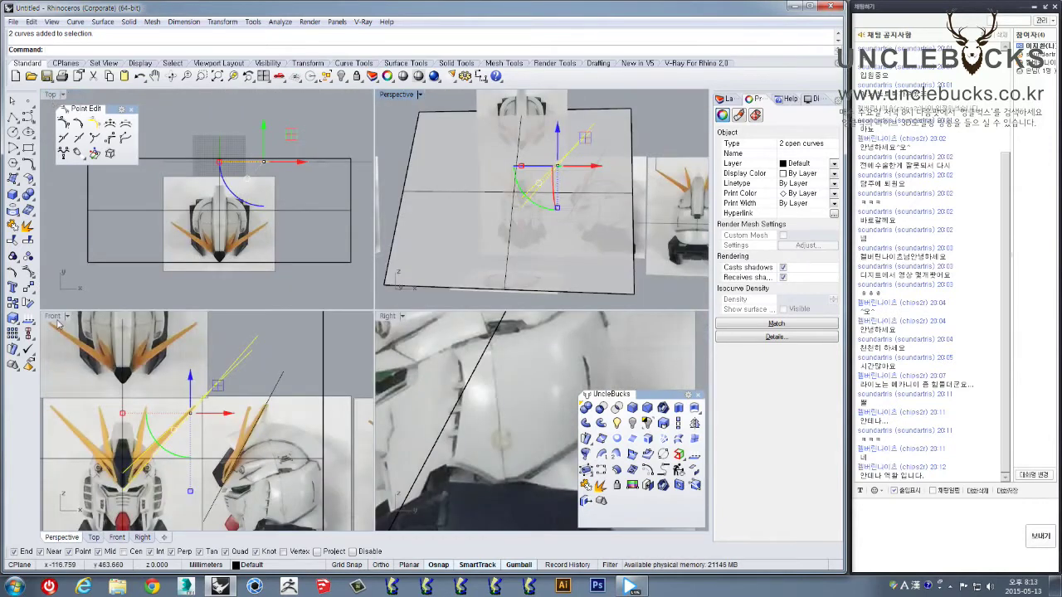
double_click(55, 317)
Draw a third guide line along the antenna base's inner edge beside the forehead piece, running from the short antenna down to the mouth area
scroll(284, 325, "up", 3)
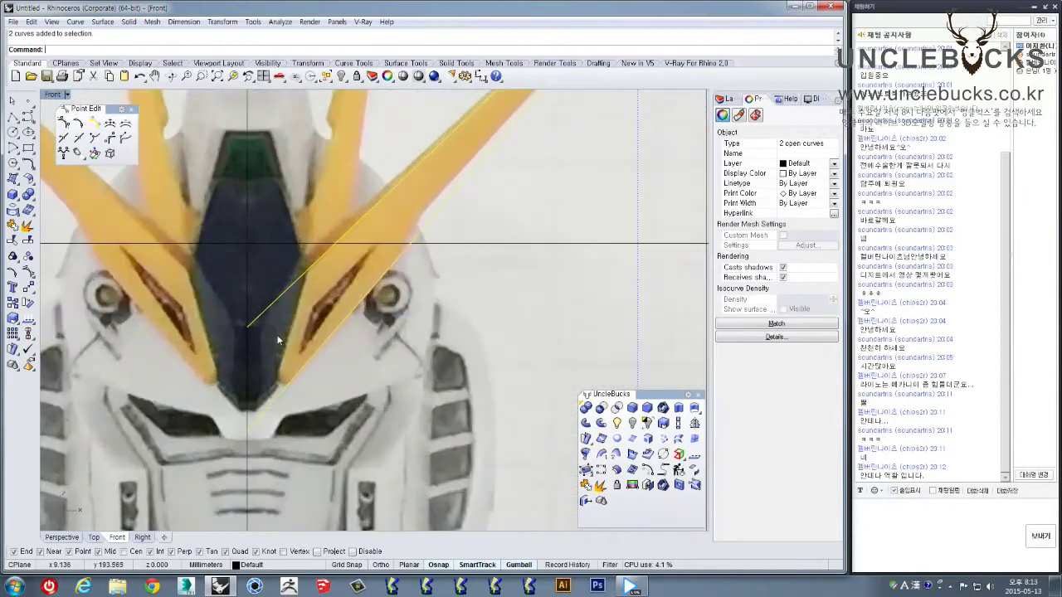
left_click(12, 118)
right_click_drag(328, 224, 378, 171)
left_click(365, 122)
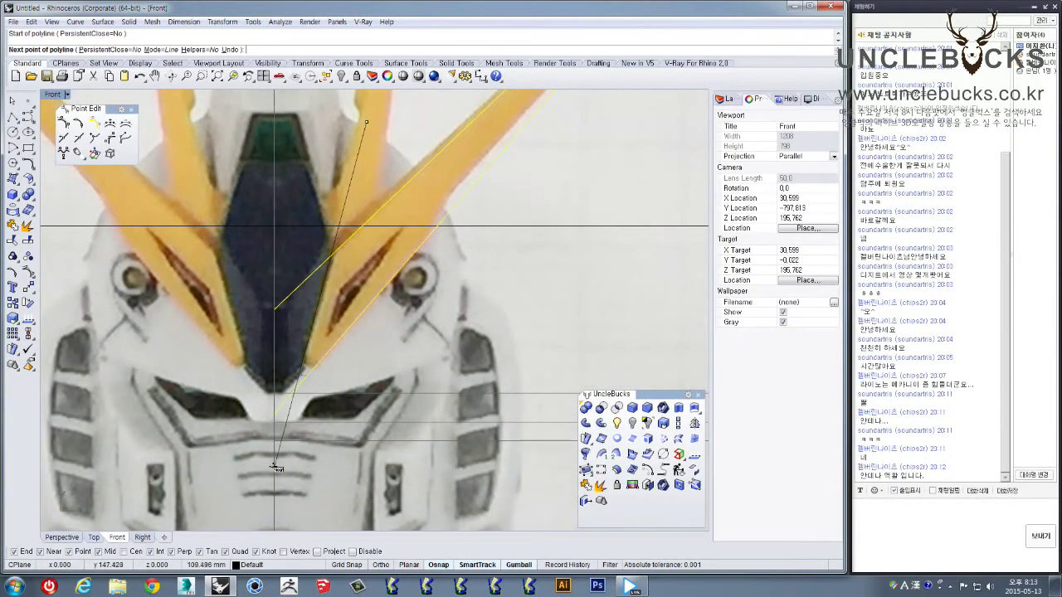
left_click(262, 503)
right_click(309, 420)
Show the third guide line's edit points and shift its upper end slightly to match the antenna base's inner edge
left_click(340, 221)
scroll(290, 341, "down", 4)
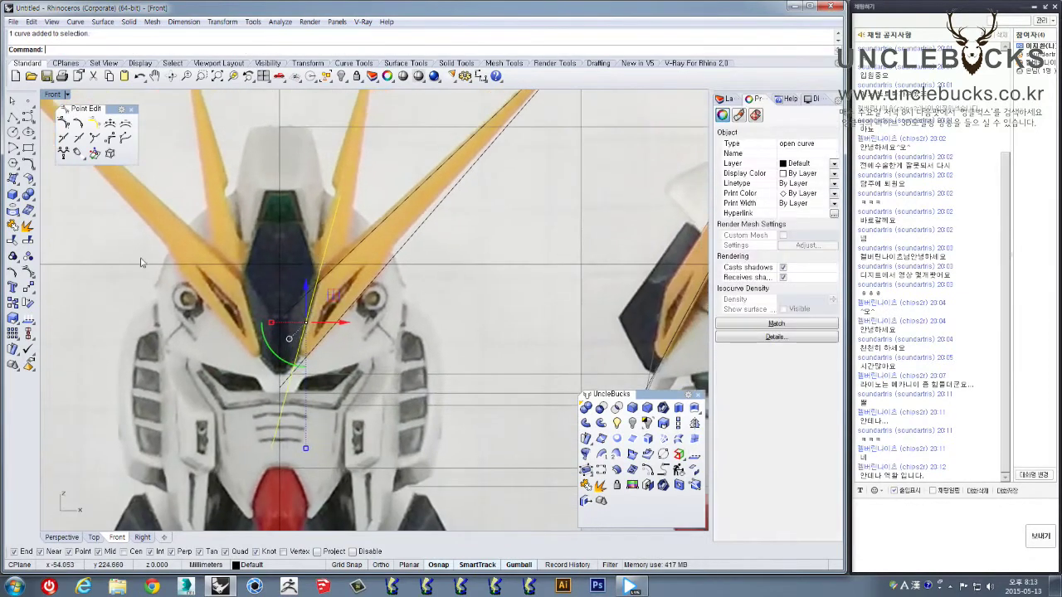
left_click(13, 274)
left_click(340, 196)
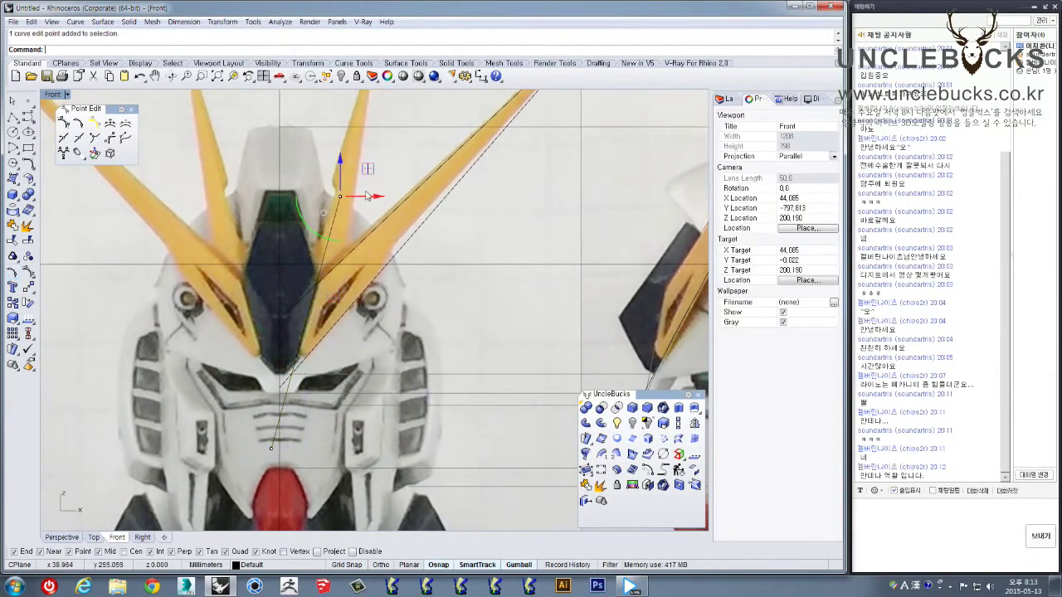
left_click_drag(375, 168, 375, 167)
right_click_drag(372, 244, 364, 334)
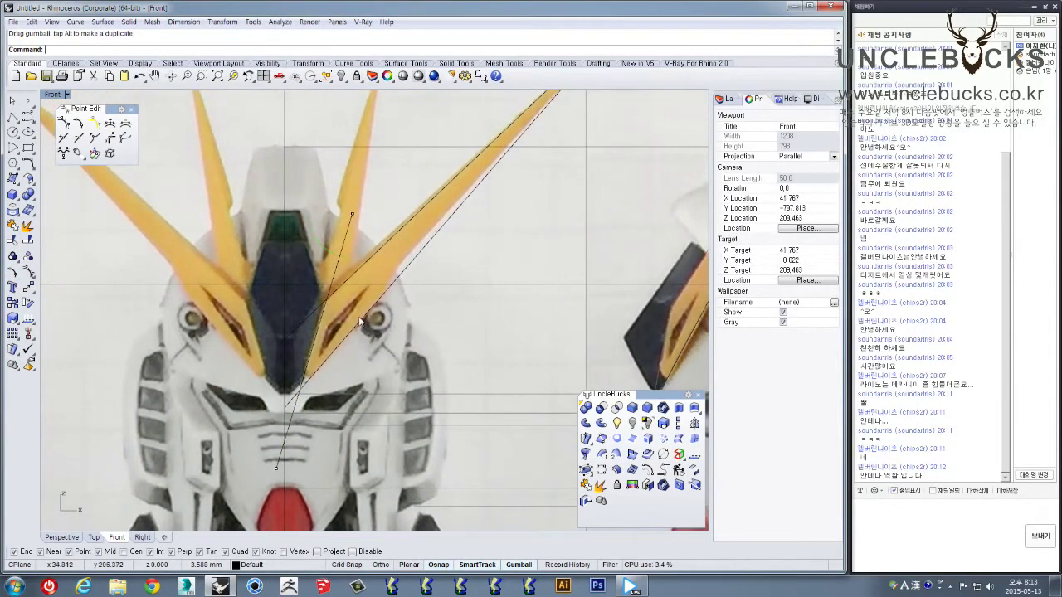
scroll(353, 307, "down", 3)
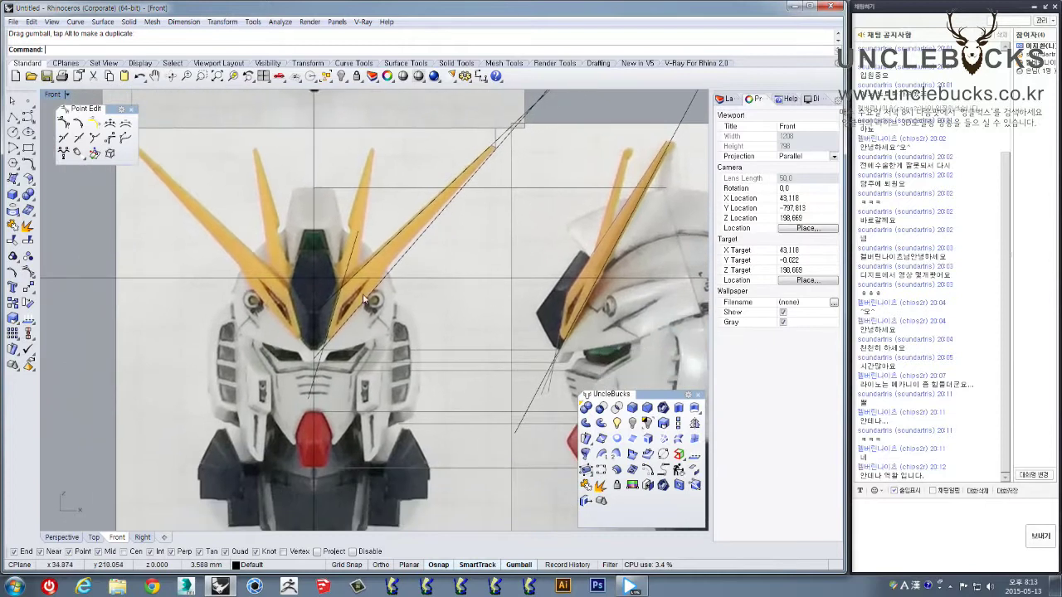
scroll(363, 293, "up", 6)
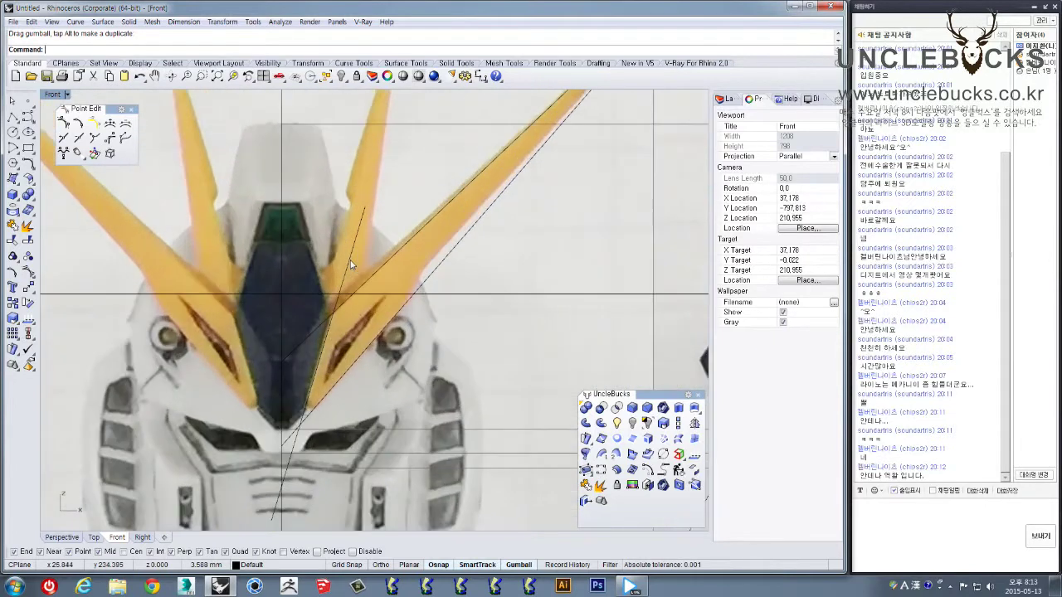
scroll(329, 210, "down", 2)
right_click_drag(339, 210, 332, 277)
scroll(332, 276, "down", 2)
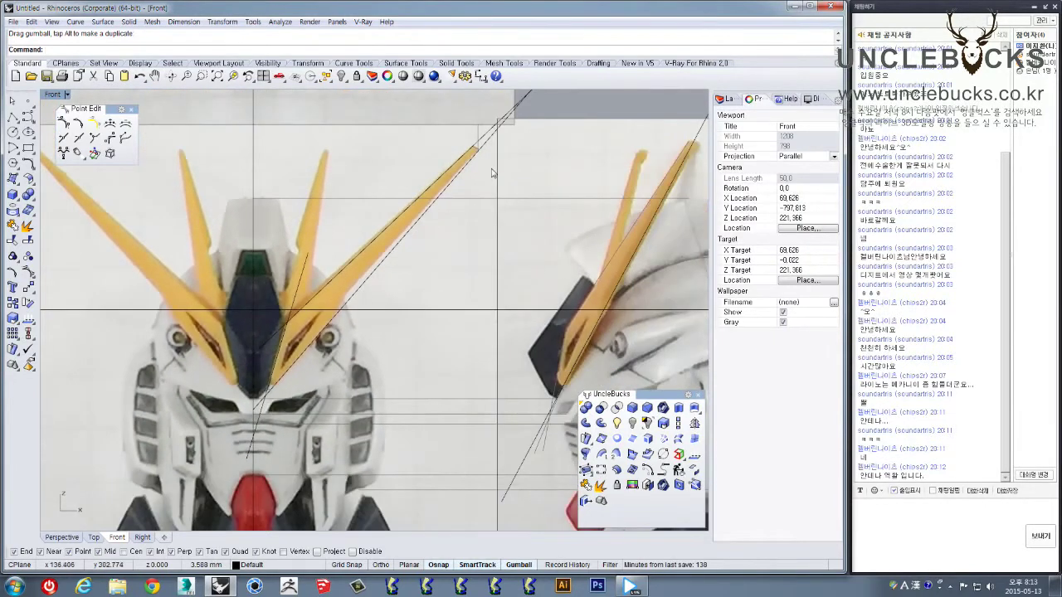
left_click(449, 185)
left_click(360, 255, "shift")
left_click(277, 365, "shift")
scroll(349, 326, "down", 4)
mouse_move(375, 272)
right_mouse_down()
mouse_move(350, 326)
mouse_move(375, 278)
right_mouse_up()
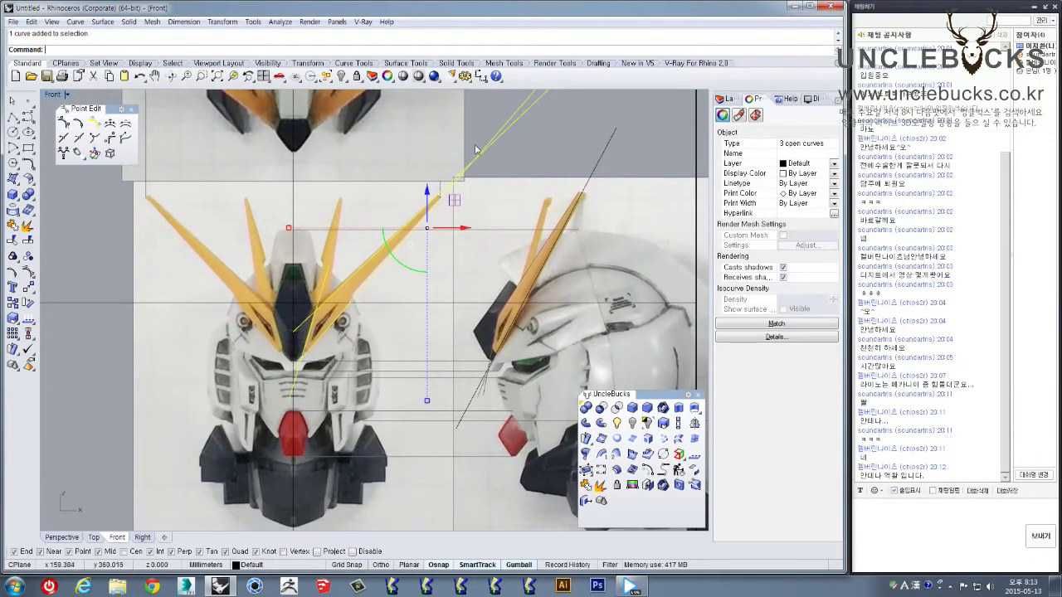
right_click_drag(475, 150, 467, 180)
right_click_drag(379, 238, 352, 257)
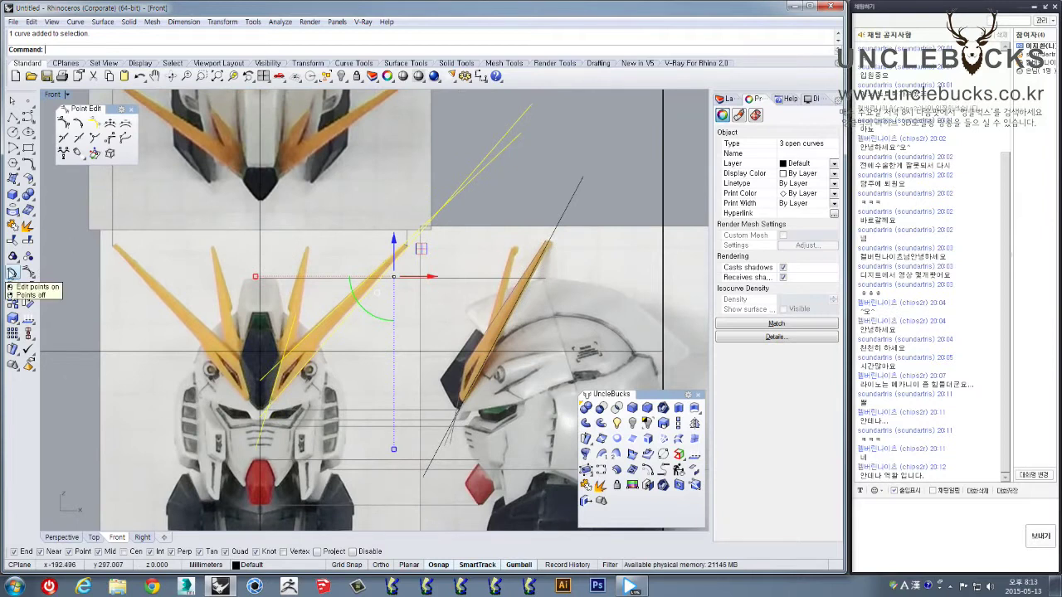
Delete the large slanted plane surface
scroll(295, 274, "down", 2)
left_click(570, 191)
scroll(569, 190, "down", 4)
right_click_drag(416, 243, 415, 206)
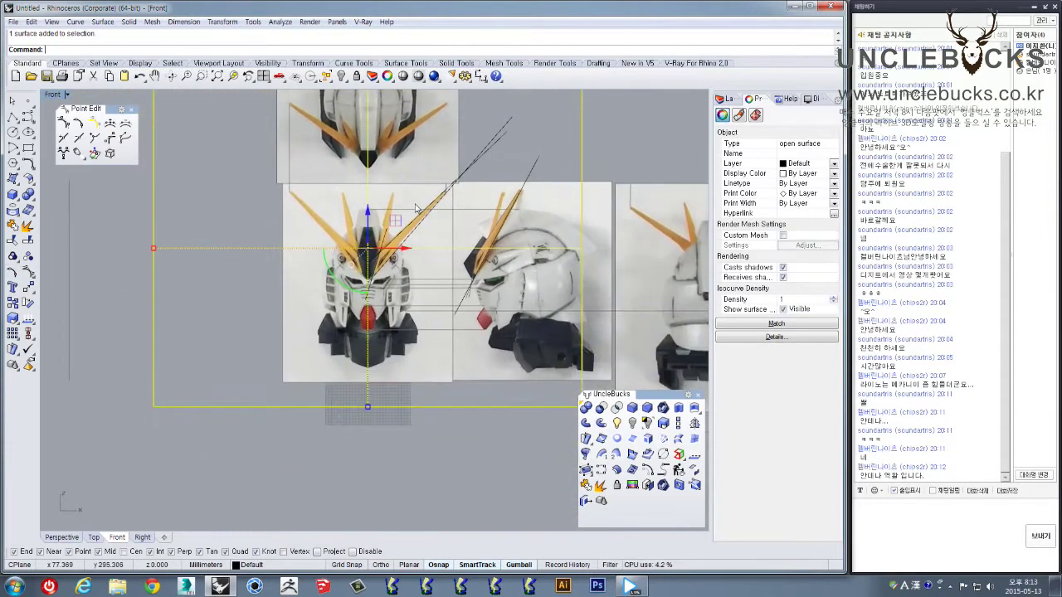
key("Delete")
Trim the three antenna guide lines against each other, removing the two ends that overshoot beyond the crossing past the antenna tip
scroll(415, 227, "up", 6)
left_click_drag(477, 248, 433, 185)
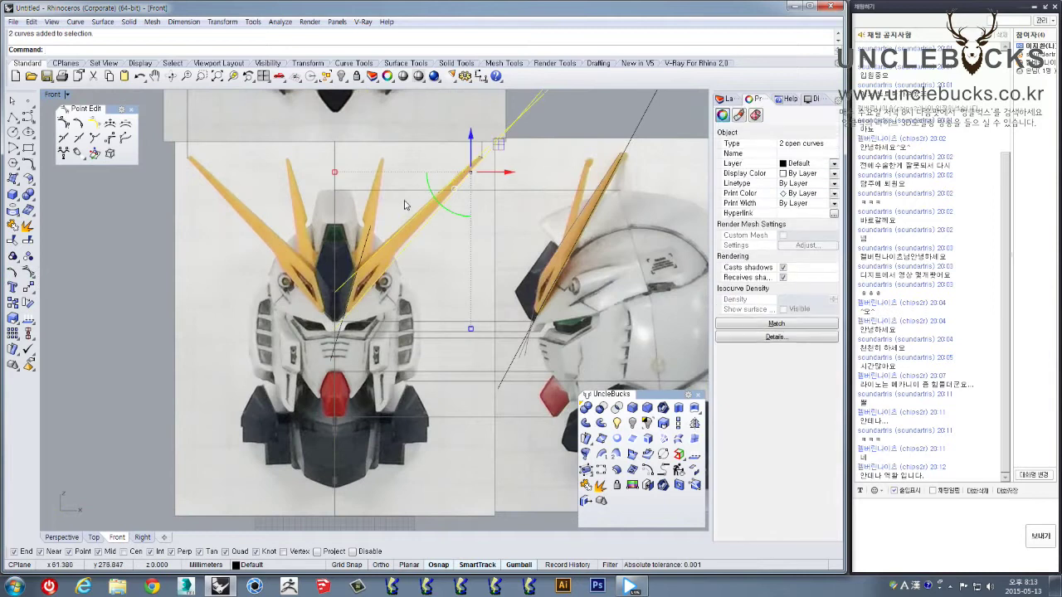
scroll(405, 203, "up", 6)
left_click(327, 297, "shift")
right_click_drag(302, 274, 327, 236)
right_click_drag(438, 167, 345, 287)
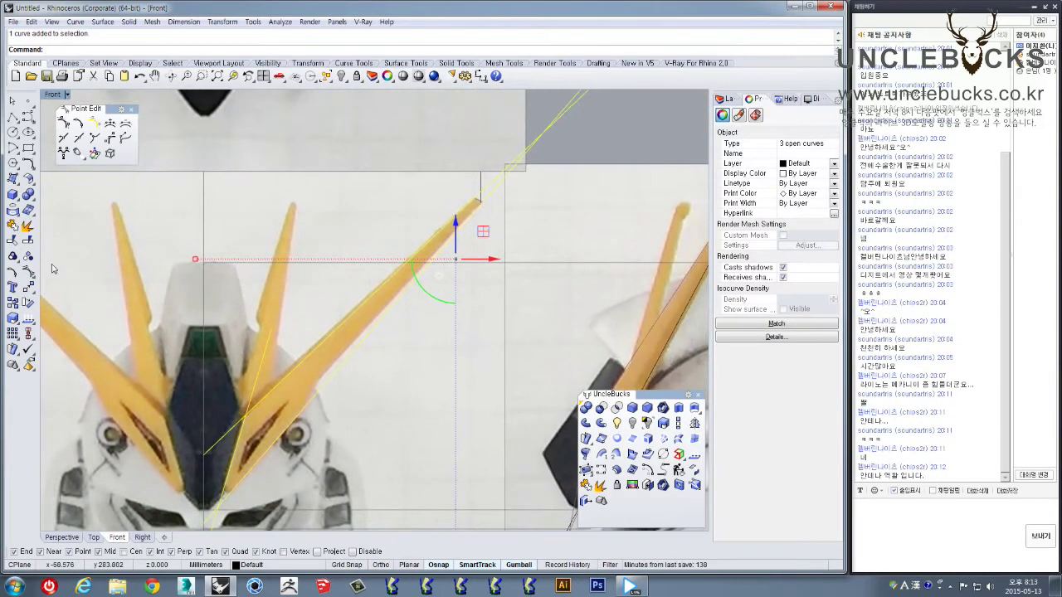
left_click(12, 241)
scroll(91, 236, "down", 6)
right_click_drag(365, 178, 370, 213)
left_click_drag(403, 207, 392, 130)
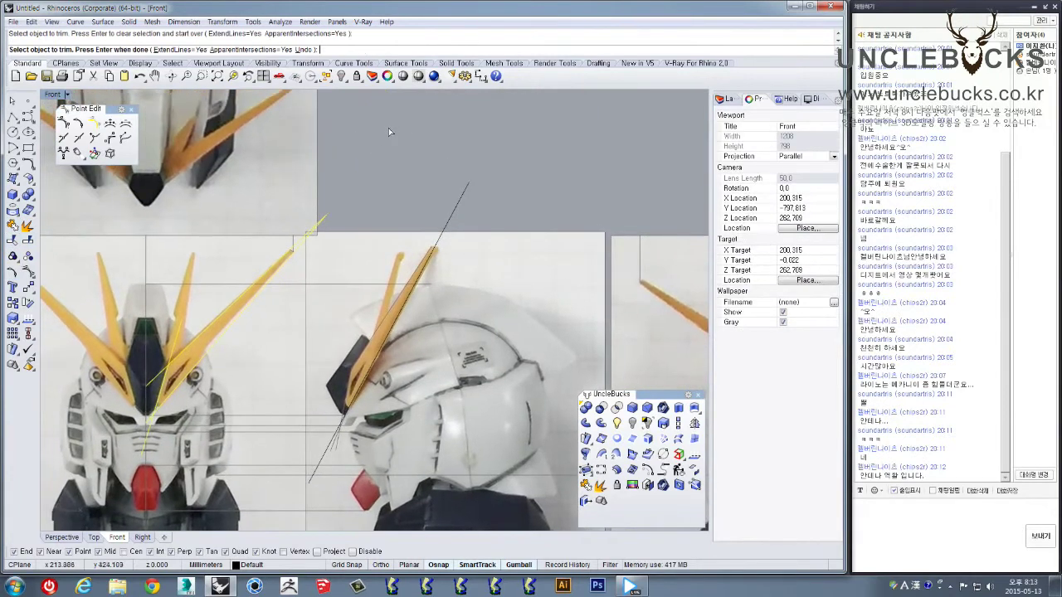
Trim the excess line pieces above the inner corner, across the forehead piece and below the antenna base, leaving a closed three-sided outline
scroll(304, 256, "up", 5)
left_click(300, 239)
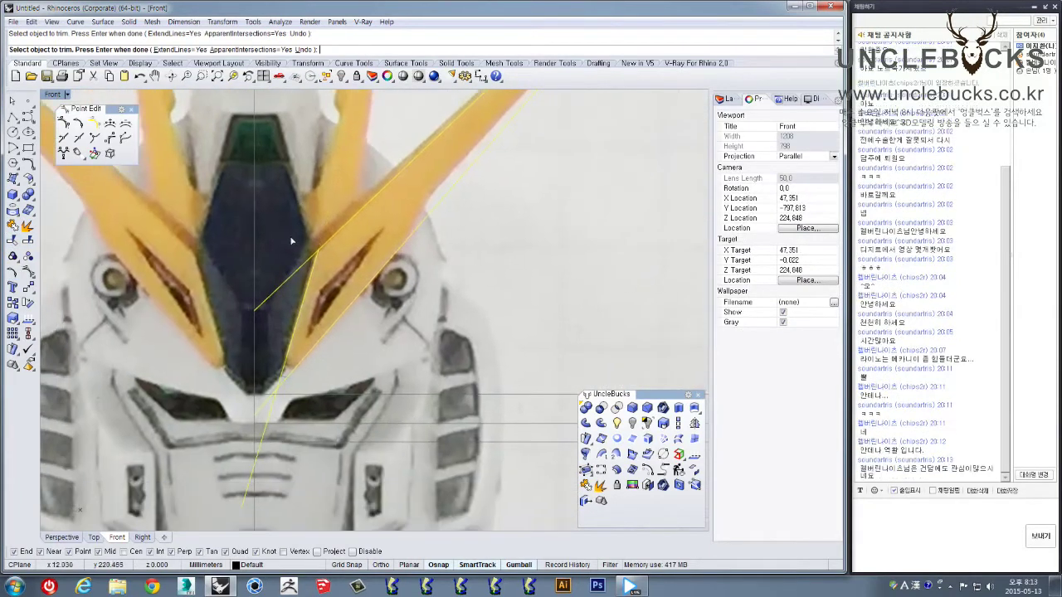
left_click(281, 286)
right_click_drag(302, 439, 324, 361)
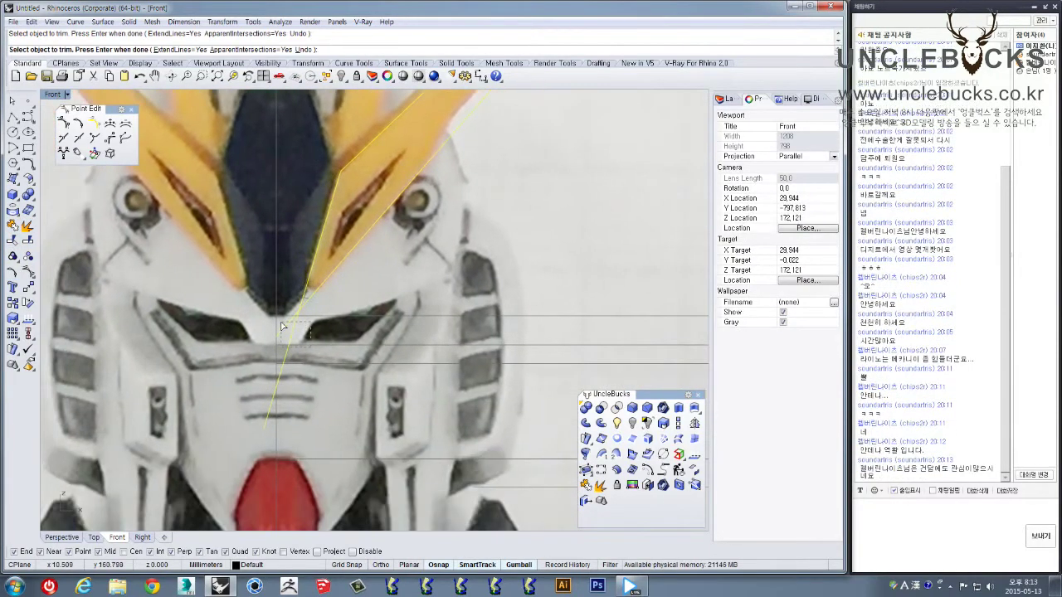
left_click_drag(280, 322, 280, 321)
scroll(336, 278, "down", 6)
right_click_drag(326, 251, 280, 330)
Show the three outline curves' edit points and move the four base points onto the antenna base of the side-view picture in the Right viewport
left_click(12, 271)
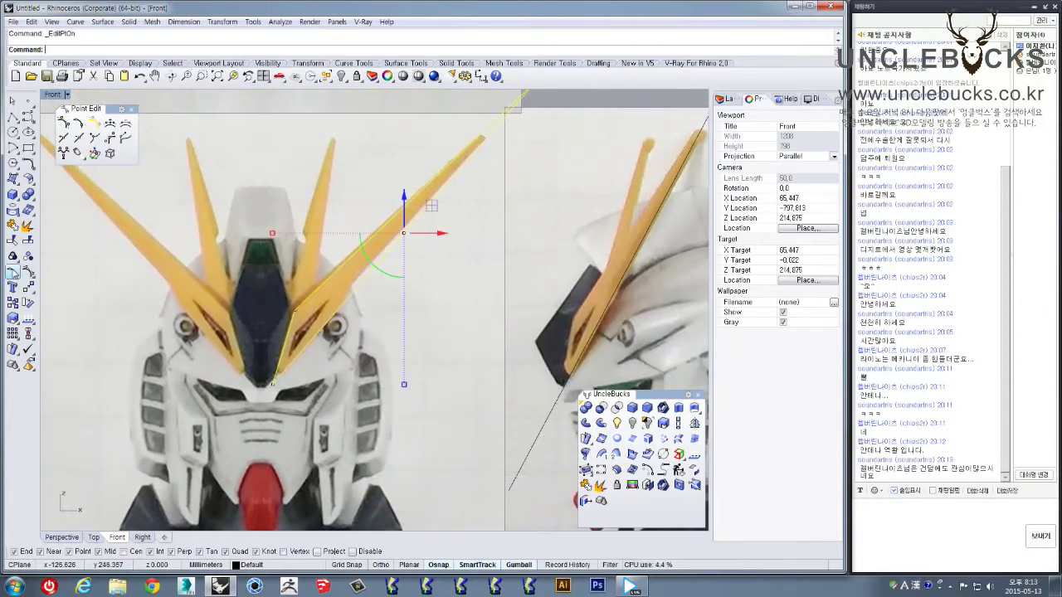
right_click_drag(324, 277, 305, 330)
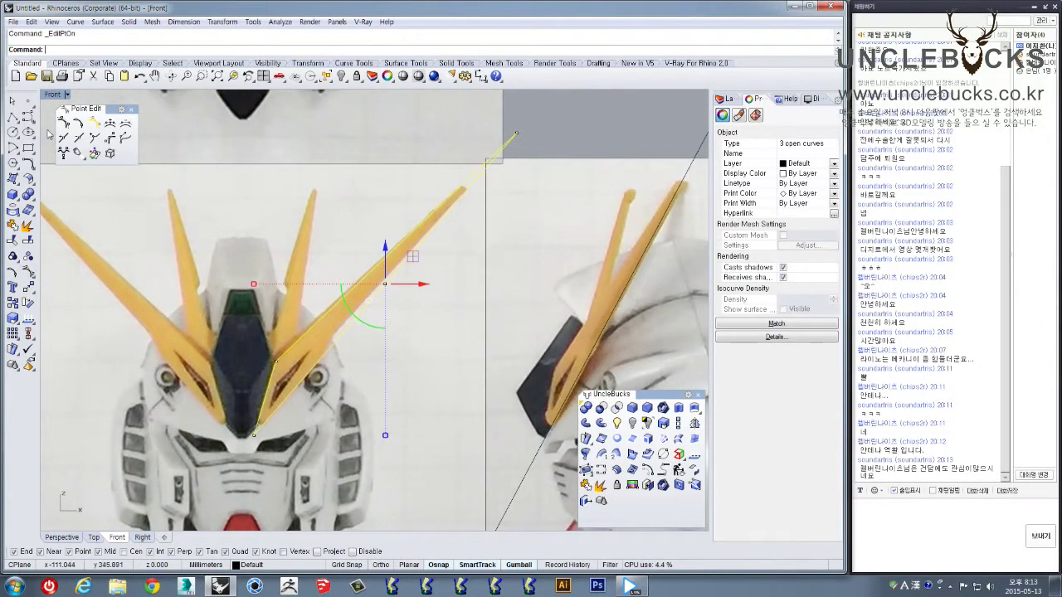
double_click(58, 97)
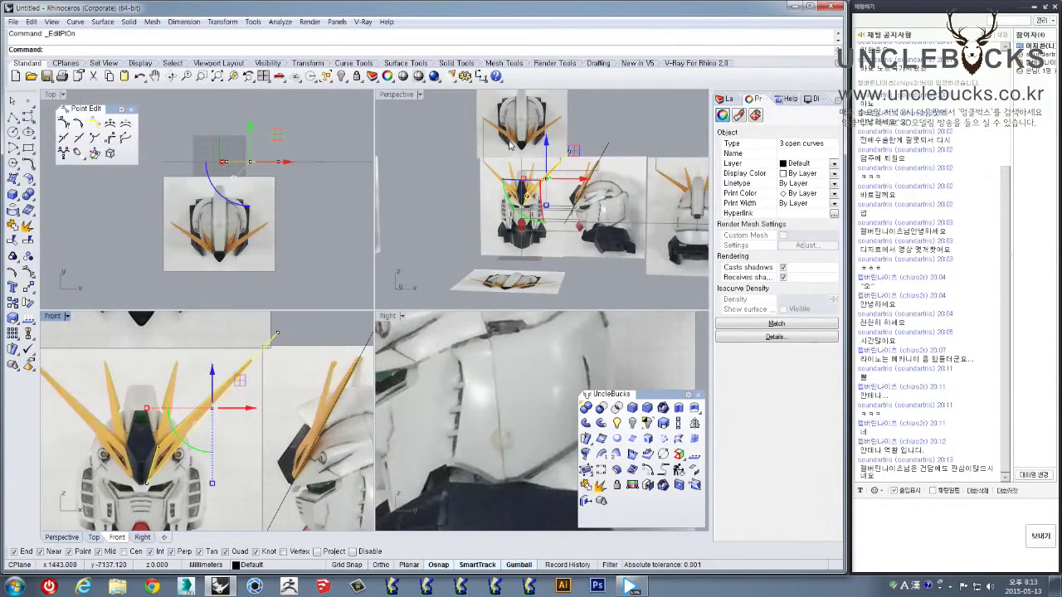
double_click(398, 96)
right_click_drag(539, 269, 398, 291)
scroll(398, 291, "up", 4)
left_click_drag(488, 293, 510, 357)
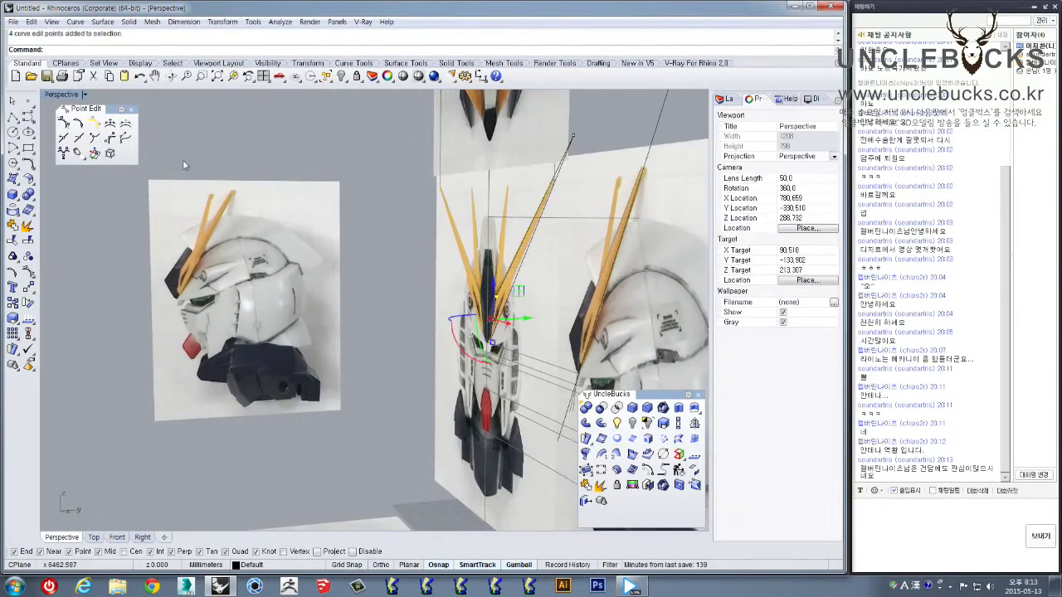
double_click(59, 96)
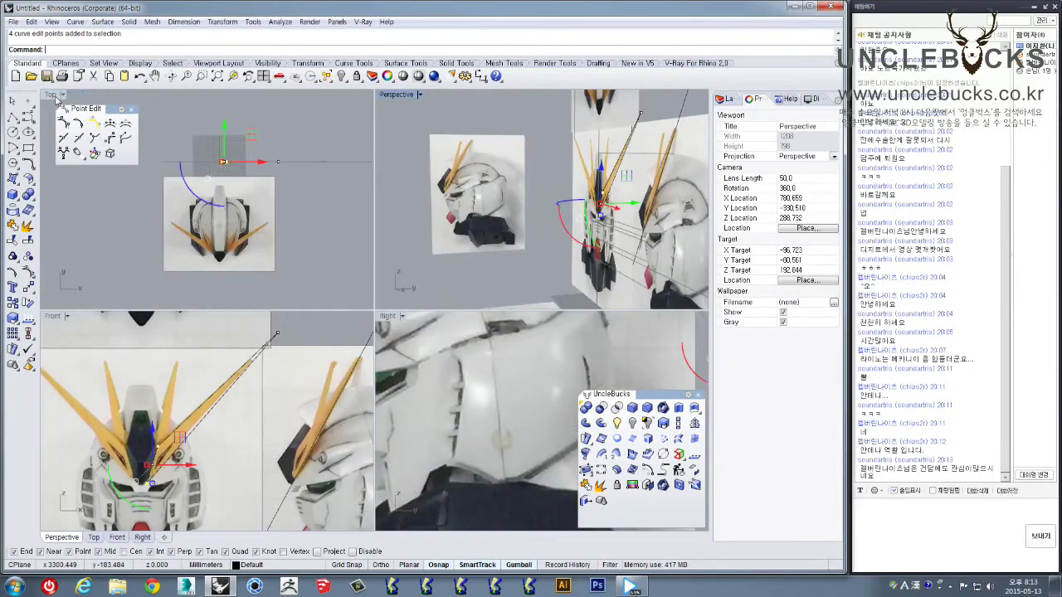
double_click(393, 317)
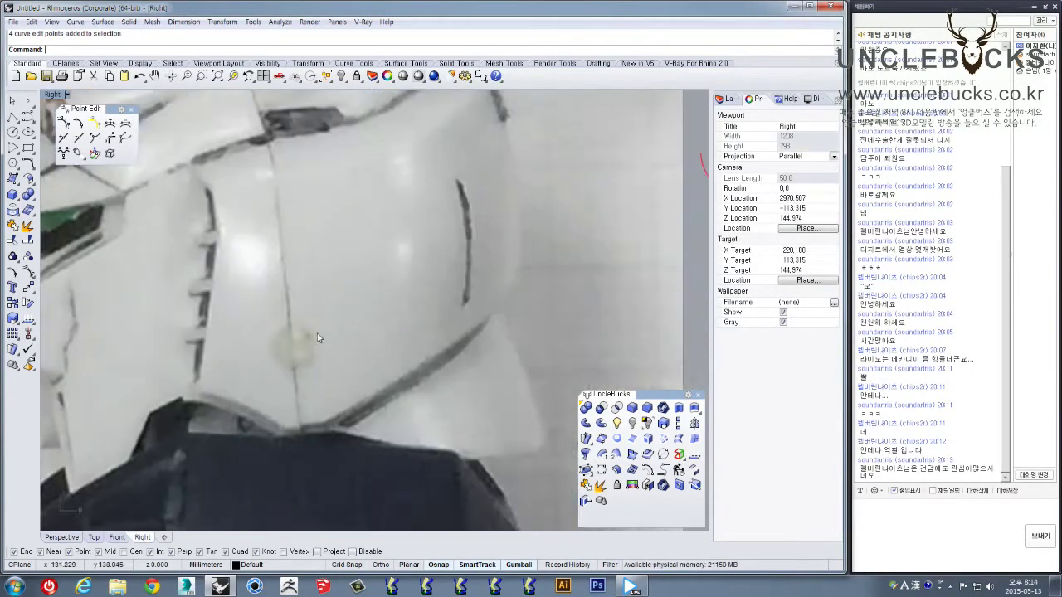
scroll(393, 320, "down", 5)
scroll(393, 319, "up", 3)
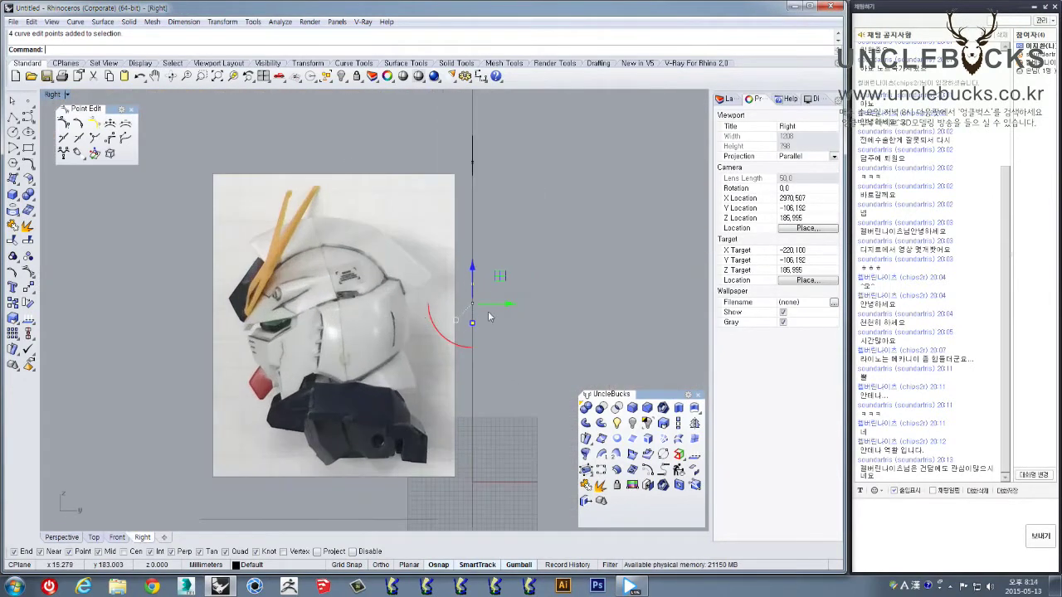
left_click_drag(498, 308, 274, 332)
Move the outline's tip points into line with the side-view antenna and adjust the base points to follow its edges in the Right viewport
left_click_drag(432, 137, 360, 174)
scroll(285, 377, "up", 5)
left_click_drag(298, 389, 294, 399)
right_click_drag(293, 360, 285, 432)
left_click_drag(263, 326, 306, 349)
left_click(264, 457)
scroll(312, 398, "down", 5)
right_click_drag(375, 161, 378, 201)
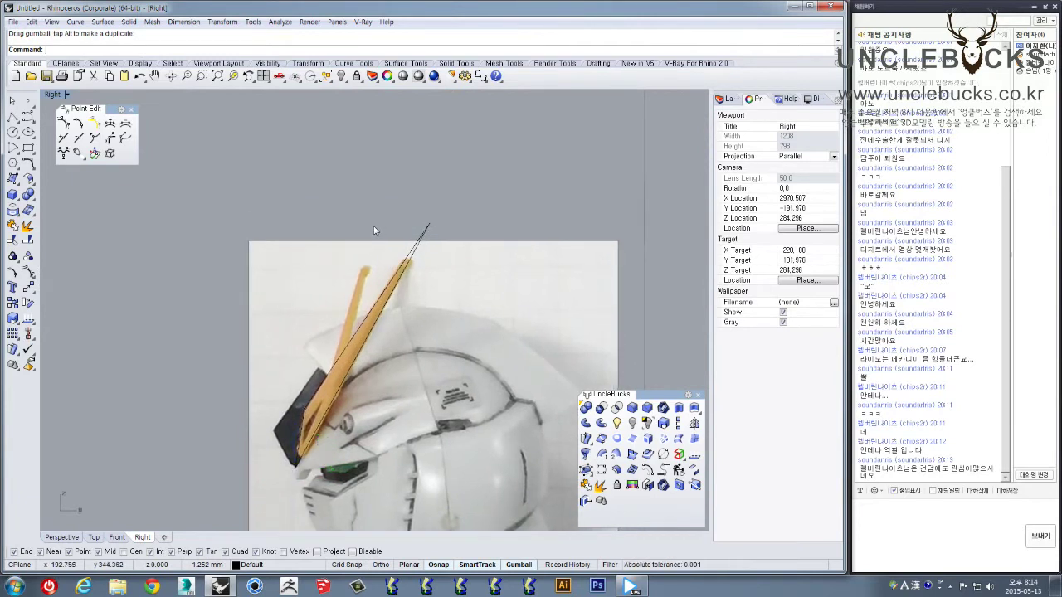
right_click_drag(375, 226, 387, 192)
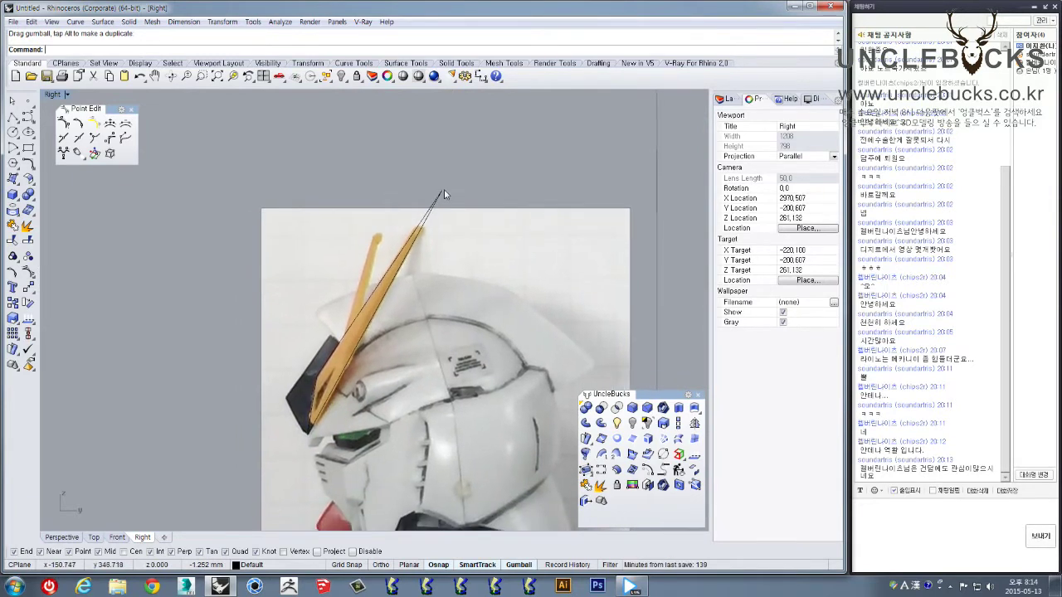
Select the three outline curves and create a surface filling them in the maximized Perspective viewport
left_click(432, 236)
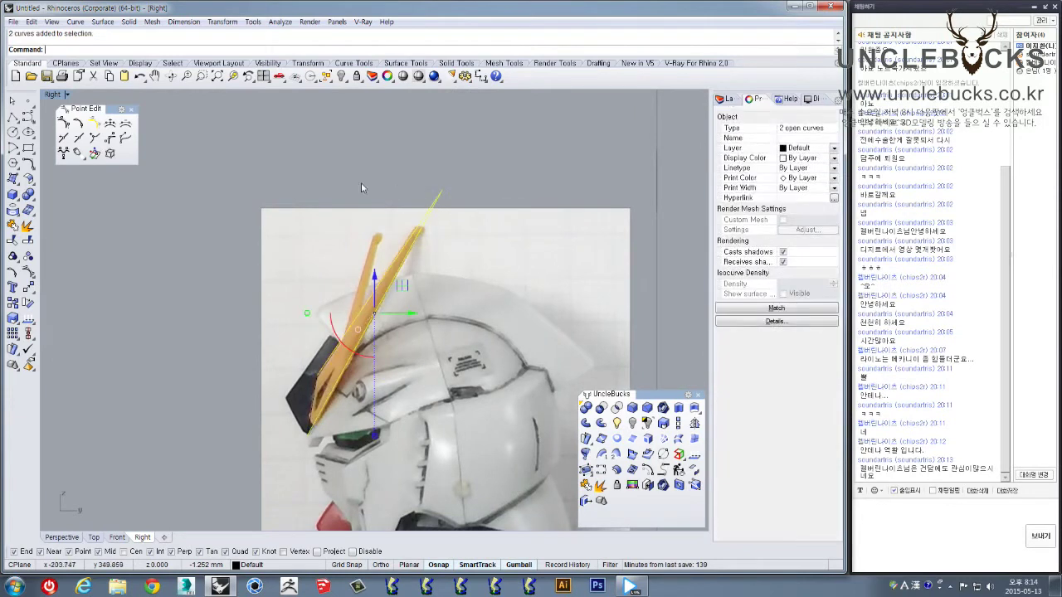
double_click(51, 97)
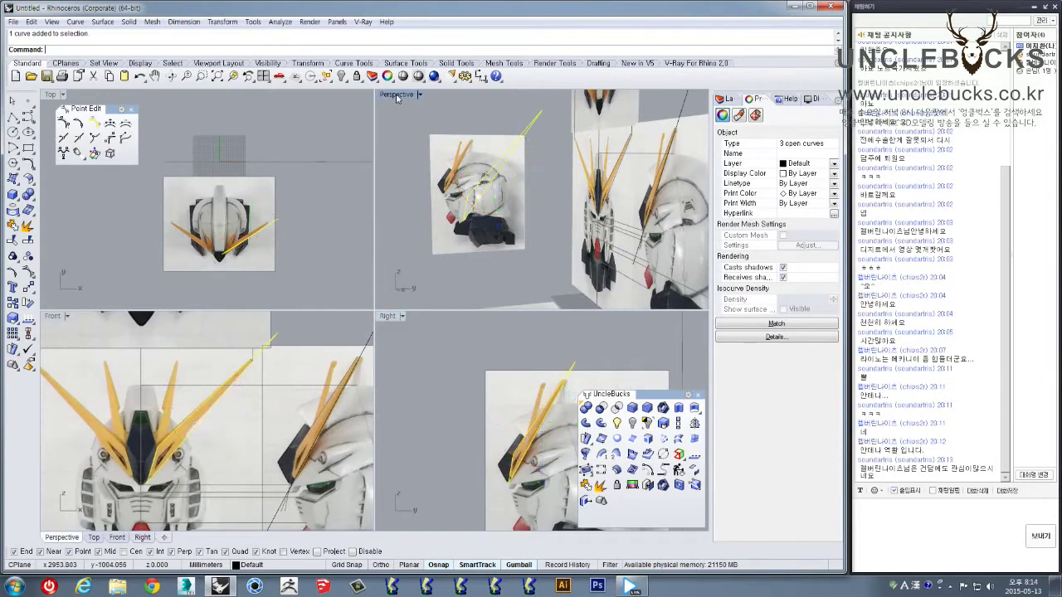
double_click(402, 97)
right_click_drag(305, 202, 310, 255)
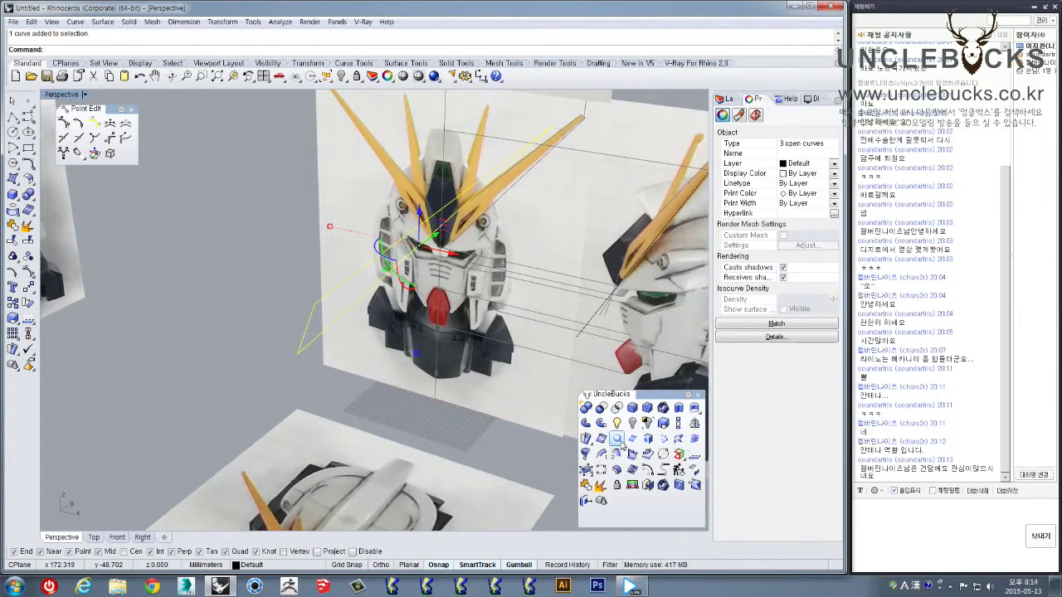
left_click(620, 444)
right_click_drag(431, 341, 365, 289)
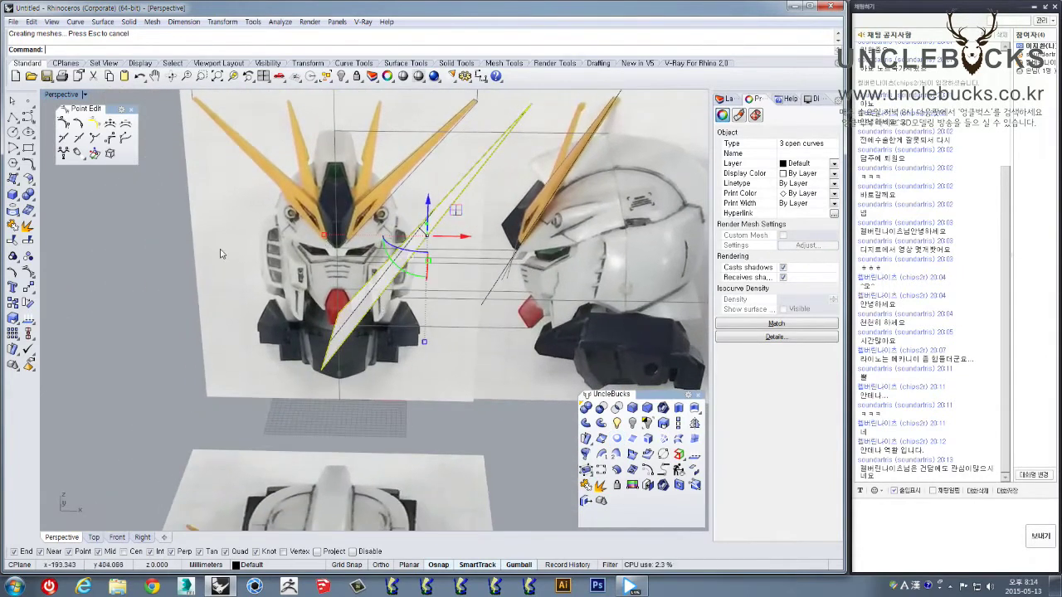
Maximize the Top viewport and frame the antenna outline over the top-view picture
double_click(56, 95)
double_click(54, 95)
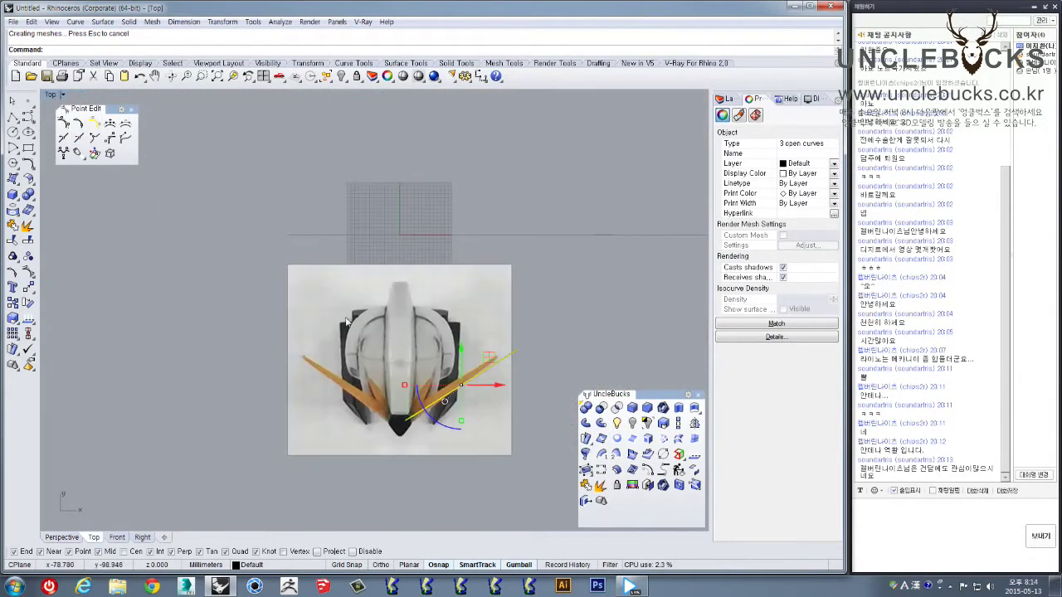
right_click_drag(411, 373, 383, 328)
scroll(407, 335, "up", 10)
right_click_drag(485, 319, 394, 338)
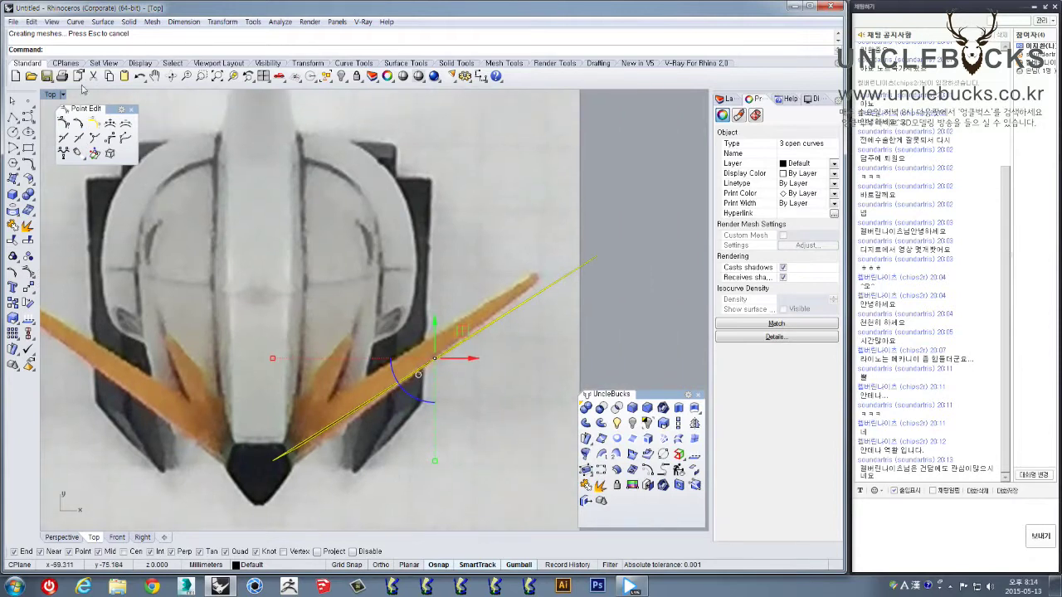
left_click(14, 117)
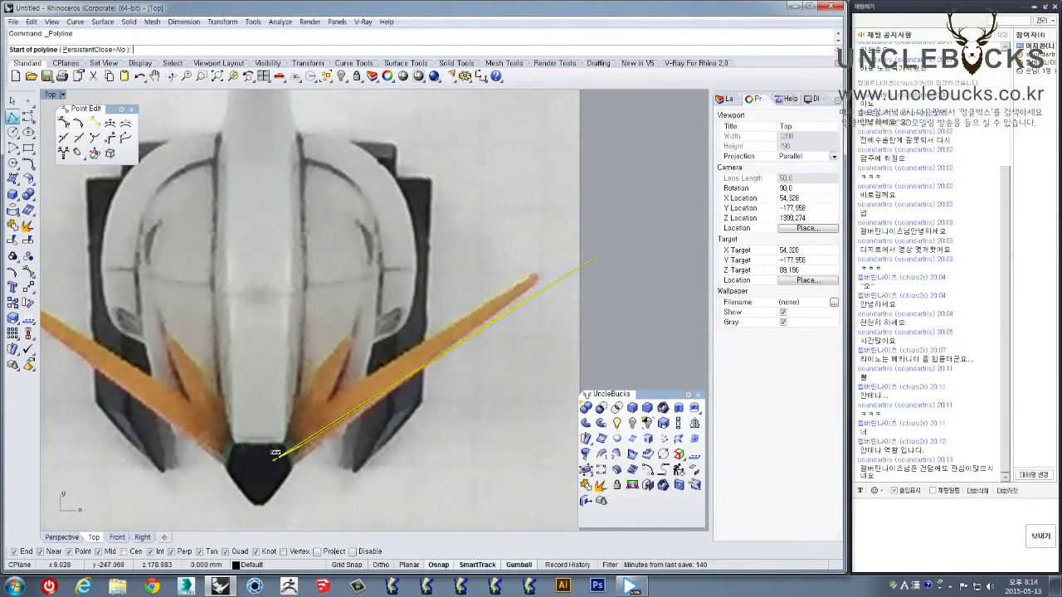
scroll(310, 369, "up", 2)
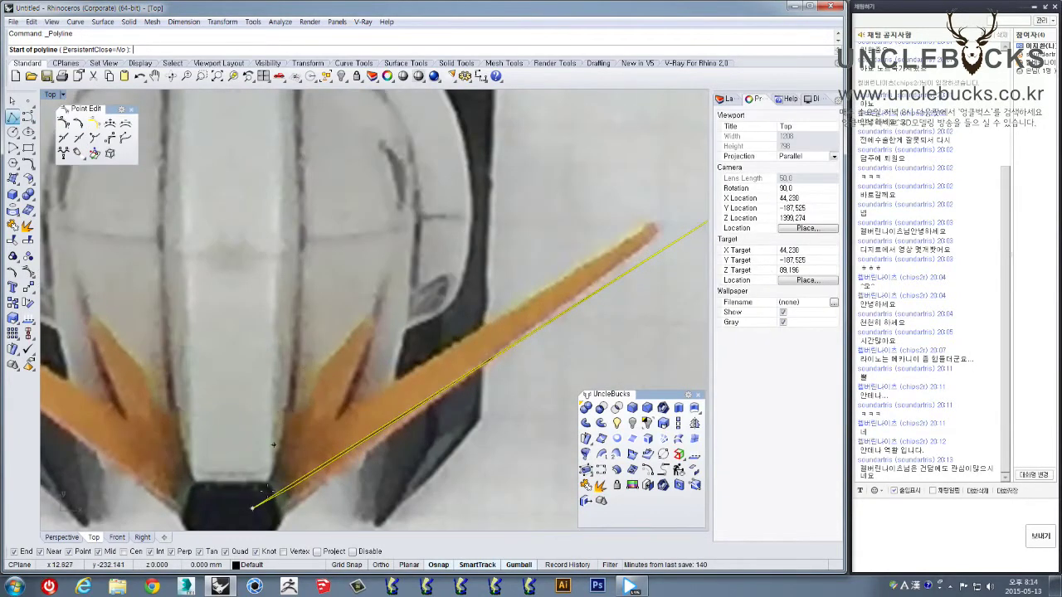
left_click(252, 506)
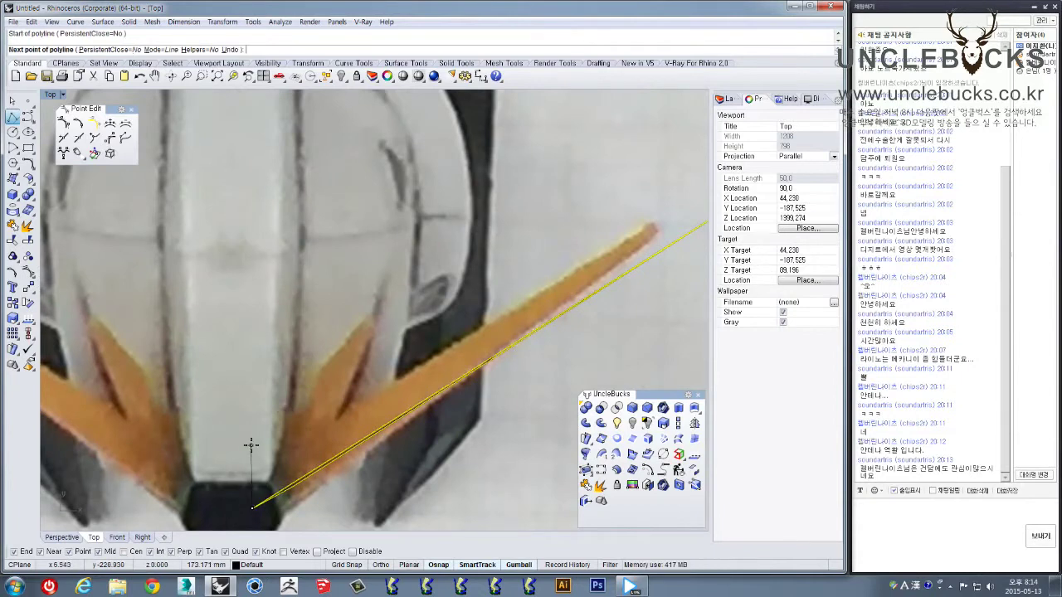
key("Escape")
Draw a two-segment polyline in the Top viewport from the antenna outline's base corner up to a bend and out to its tip
key("Return")
left_click(251, 506)
left_click(253, 457)
scroll(656, 214, "down", 3)
scroll(509, 273, "down", 3)
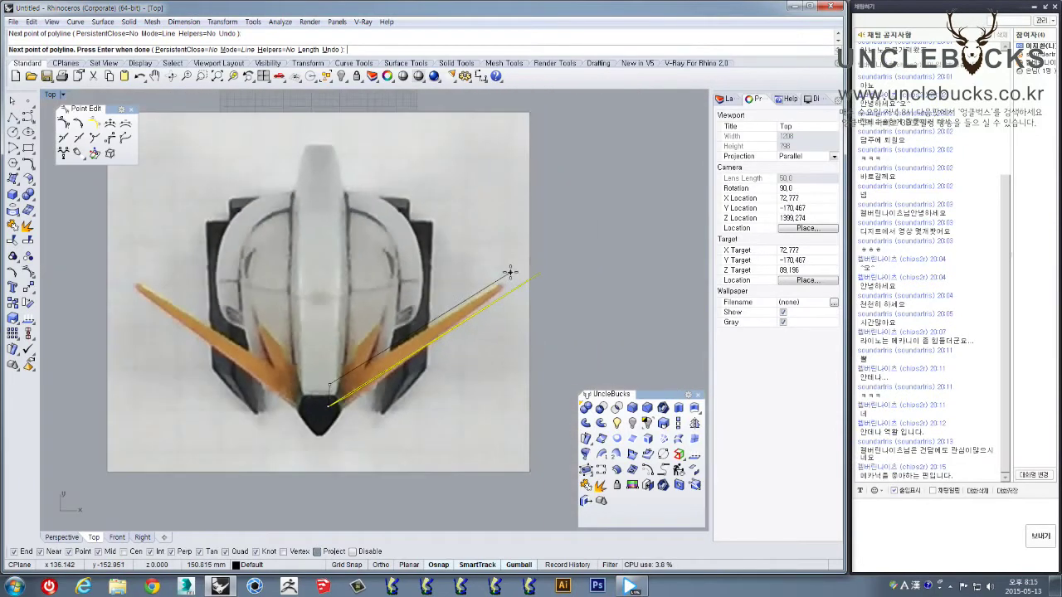
left_click(541, 271)
right_click(591, 189)
Raise the bent polyline vertically toward the antenna surface in the maximized Perspective viewport
left_click(329, 390, "shift")
double_click(49, 95)
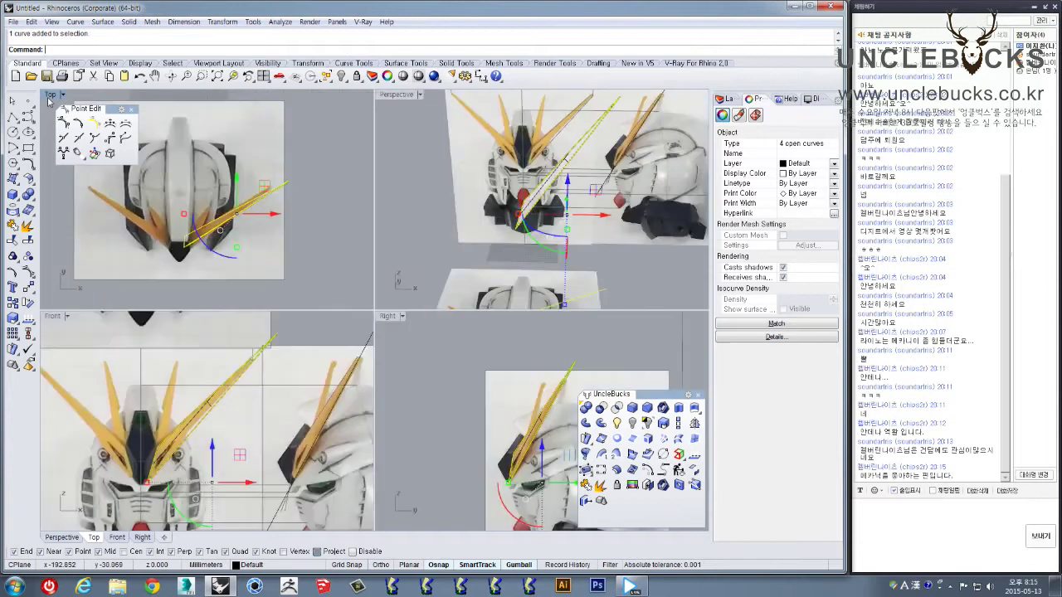
double_click(400, 98)
right_click_drag(399, 98, 423, 243)
left_click_drag(448, 402, 352, 333)
left_click_drag(409, 348, 409, 229)
mouse_move(407, 217)
right_mouse_down()
mouse_move(414, 242)
mouse_move(387, 239)
mouse_move(461, 272)
mouse_move(464, 290)
mouse_move(450, 296)
mouse_move(439, 266)
mouse_move(454, 284)
mouse_move(415, 305)
right_mouse_up()
scroll(380, 228, "up", 4)
scroll(464, 290, "up", 3)
Show the polyline's edit points and move its two base points so the end meets the antenna surface's upper base corner
left_click(16, 276)
left_click_drag(371, 332, 507, 397)
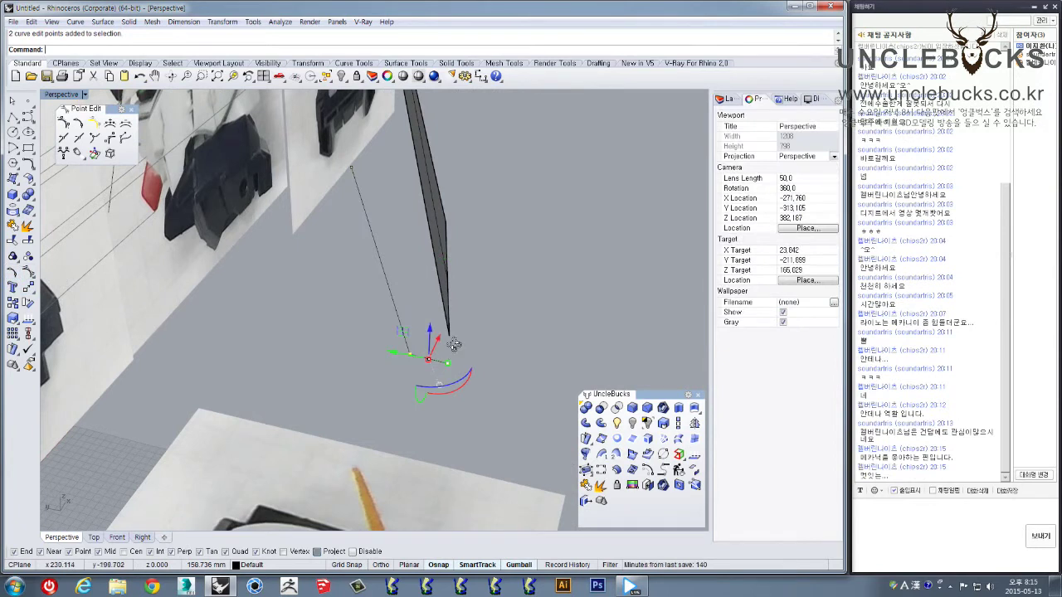
right_click_drag(455, 345, 453, 349)
left_click(443, 368)
type("m")
key("Return")
left_click(447, 367)
left_click(448, 341)
key("Escape")
left_click_drag(448, 365, 445, 230)
Move the polyline's far end point onto the tip of the antenna surface
right_click_drag(424, 226, 520, 386, "shift")
left_click_drag(419, 254, 477, 348)
type("m")
key("Return")
left_click(434, 292)
right_click_drag(458, 107, 417, 217, "shift")
left_click(545, 108)
Select the polyline's bend point and raise it vertically to about the height of the upper base corner
scroll(539, 116, "down", 8)
right_click_drag(512, 214, 501, 202)
scroll(542, 237, "up", 3)
left_click_drag(536, 236, 569, 277)
left_click(563, 264)
right_click_drag(563, 263, 540, 254)
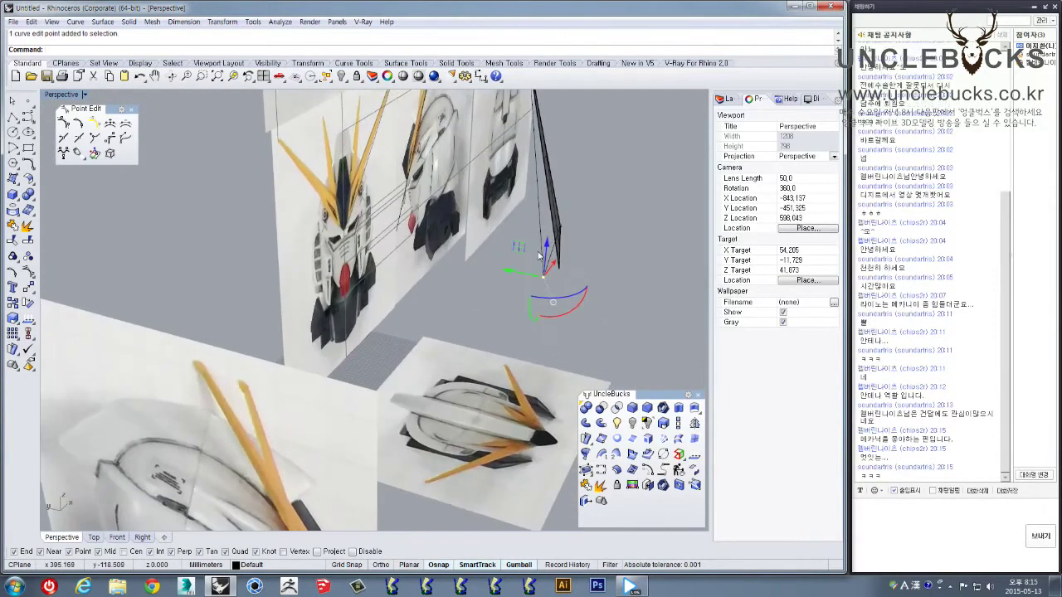
left_click_drag(546, 257, 549, 218)
right_click_drag(583, 268, 467, 226)
right_click_drag(358, 256, 384, 316, "shift")
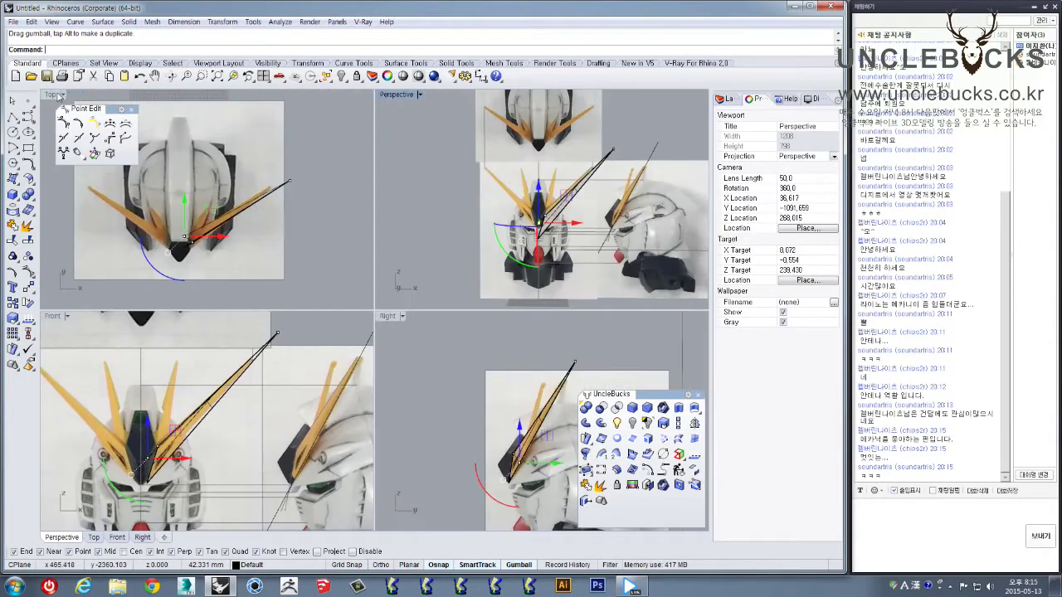
Adjust the bend point in the Front viewport so the polyline follows the long antenna's upper edge in the picture
double_click(61, 94)
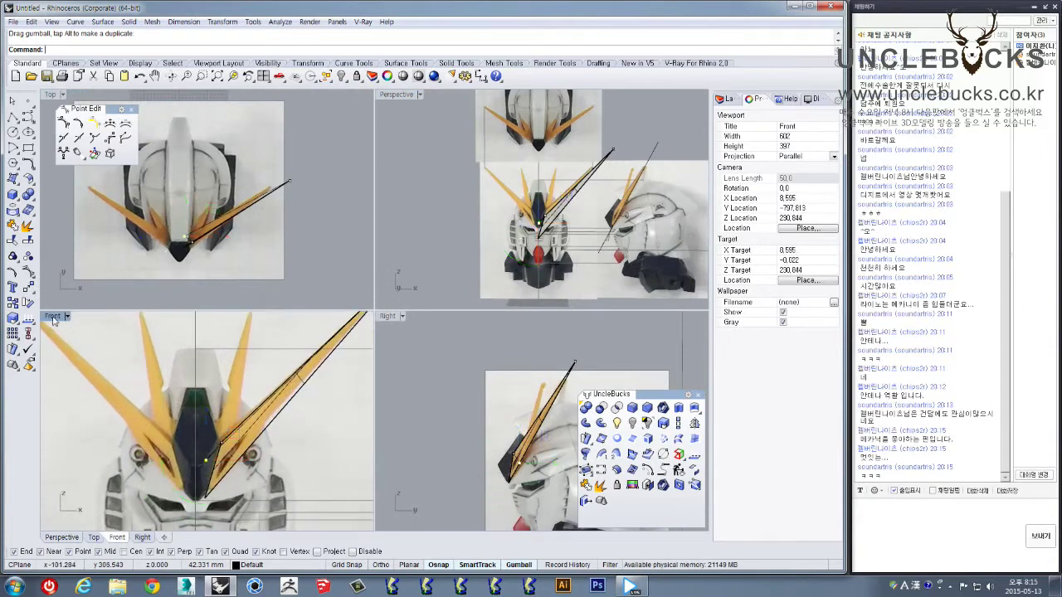
double_click(53, 316)
scroll(349, 407, "up", 5)
left_click_drag(368, 405, 388, 366)
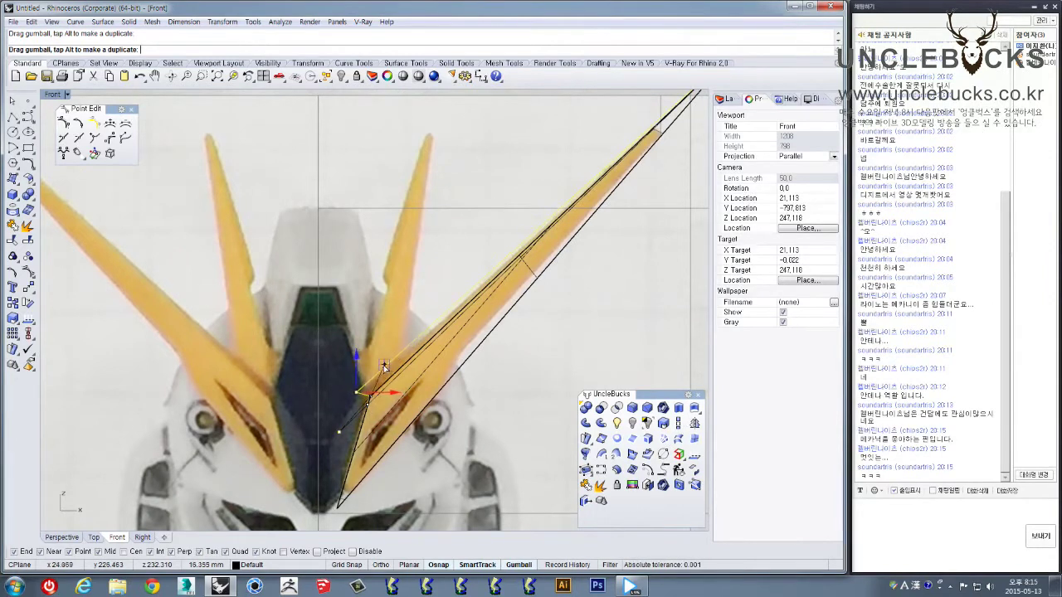
left_click_drag(382, 366, 379, 376)
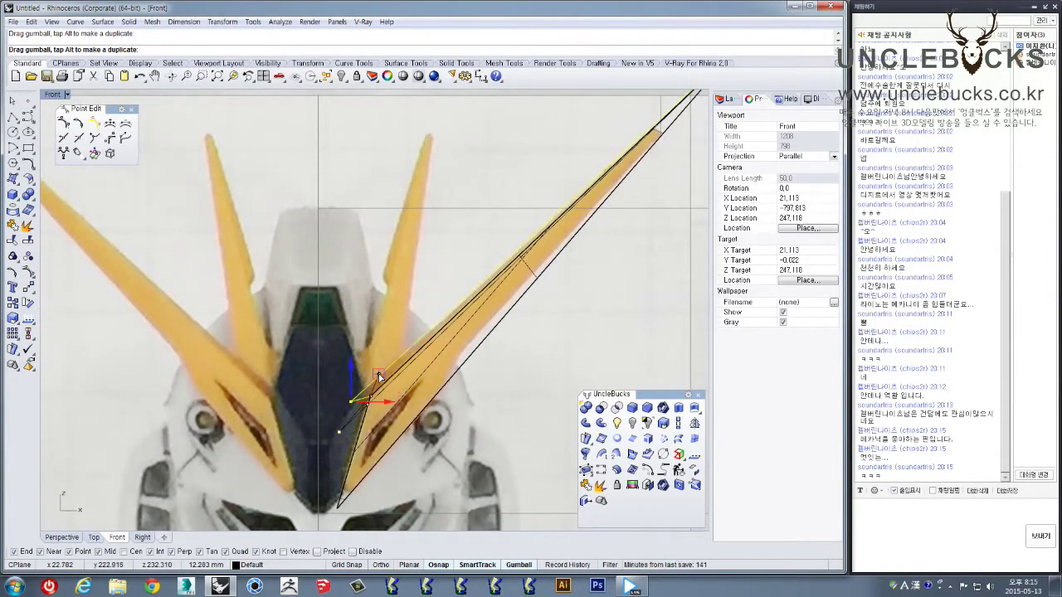
left_click_drag(378, 374, 380, 368)
right_click_drag(380, 368, 396, 309)
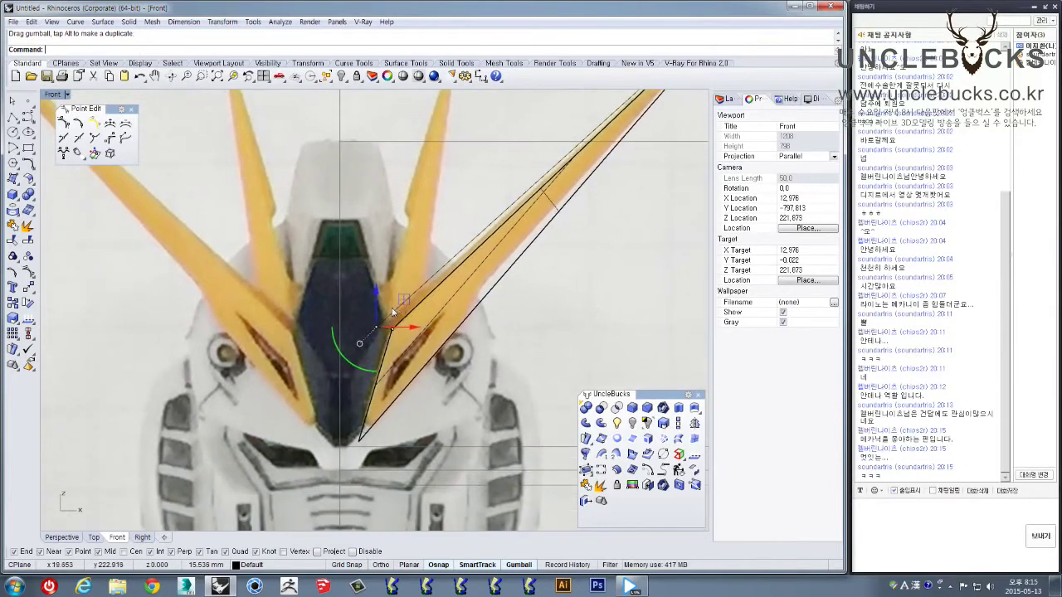
Create a planar surface between the bent polyline and the outline's upper edge in the maximized Perspective viewport
left_click(382, 332)
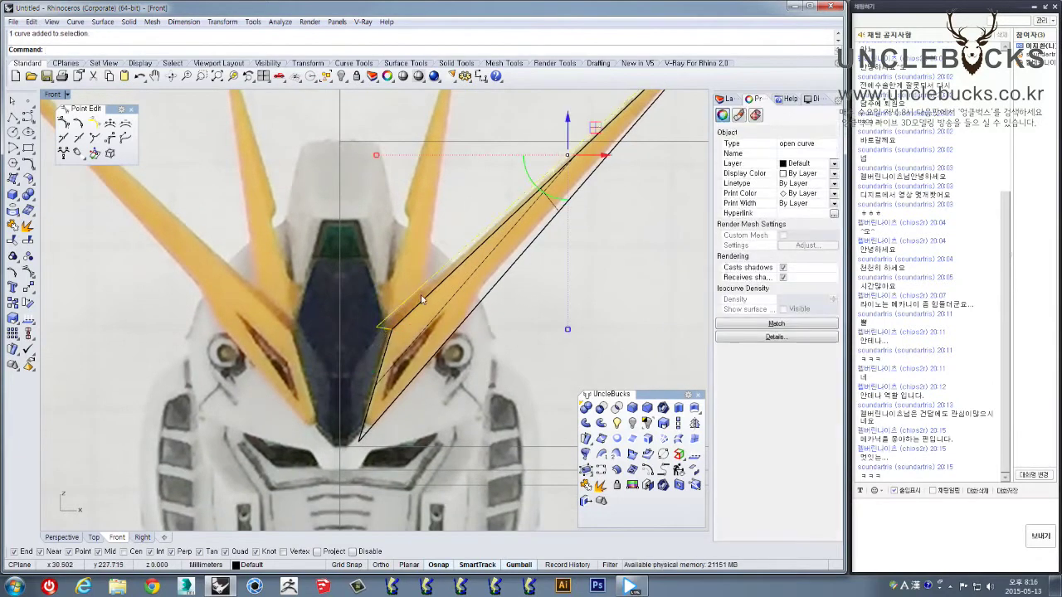
double_click(51, 96)
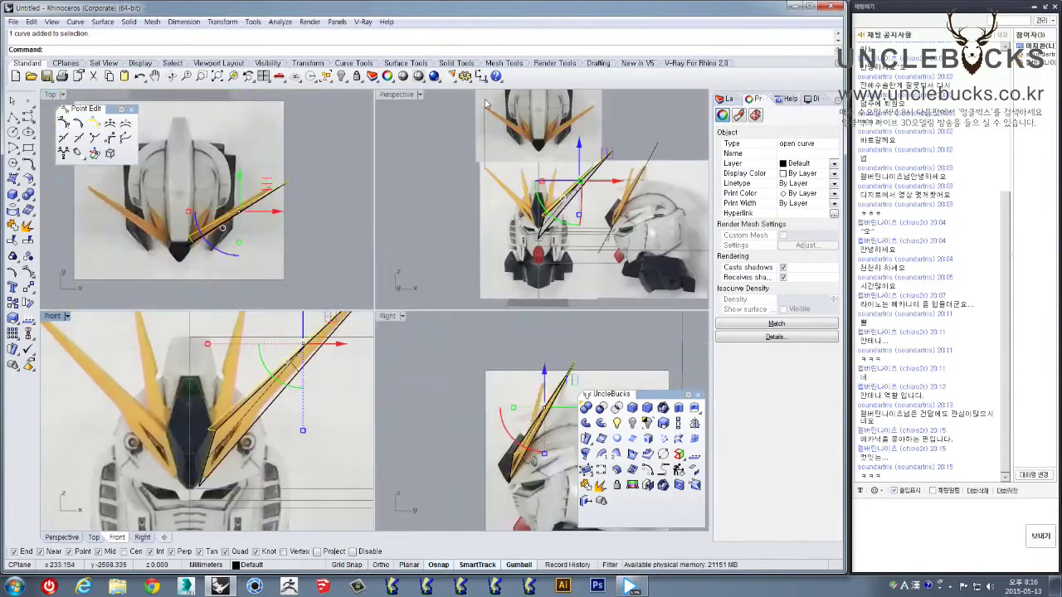
double_click(400, 98)
right_click_drag(432, 283, 230, 214)
scroll(526, 338, "up", 5)
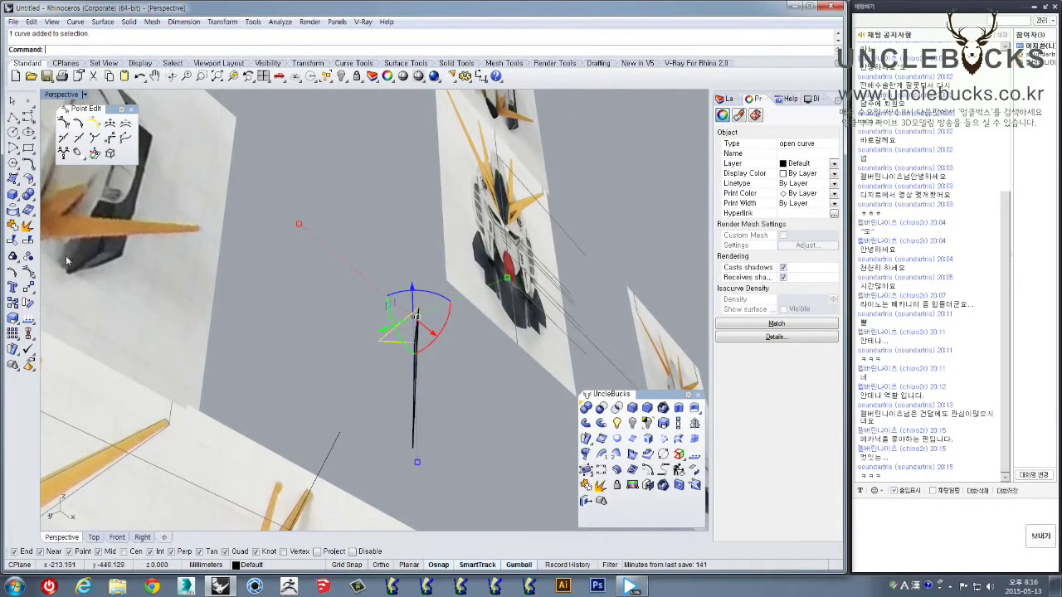
right_click_drag(464, 342, 558, 370)
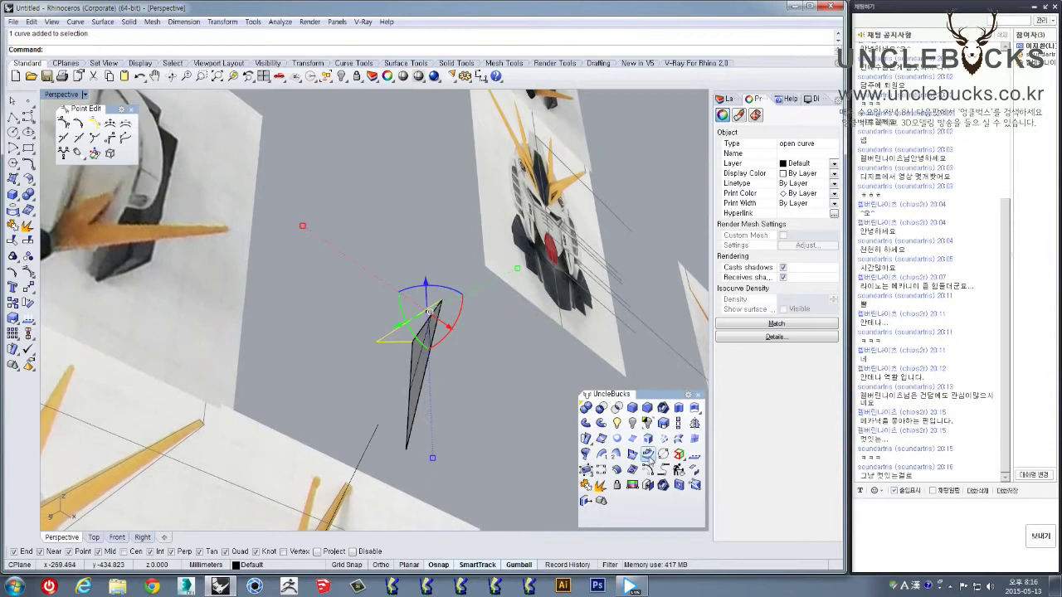
left_click(622, 439)
right_click_drag(502, 420, 507, 374)
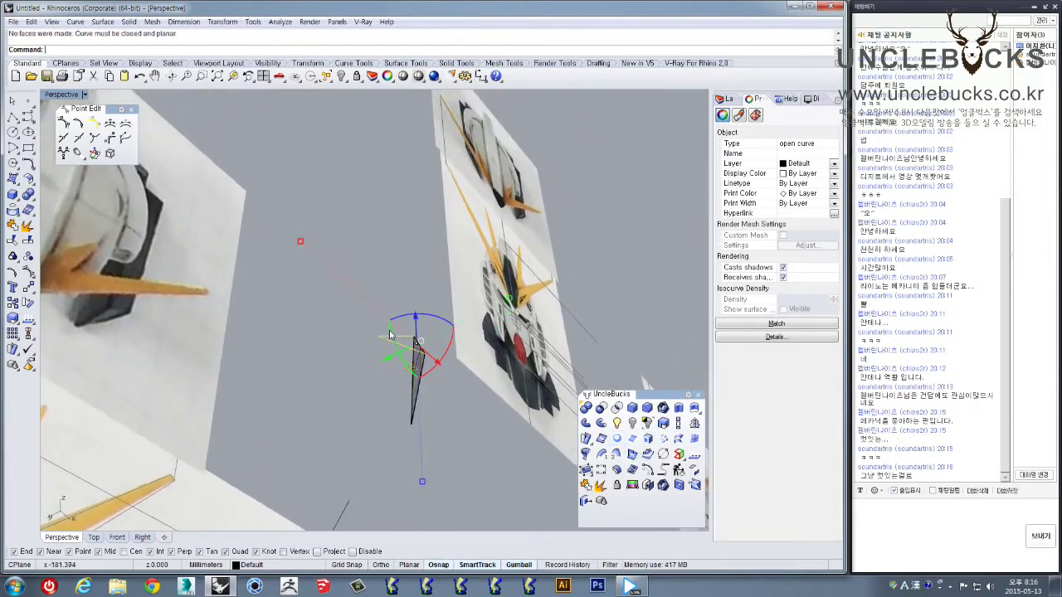
left_click_drag(339, 306, 451, 372)
right_click(457, 287)
right_click_drag(412, 313, 383, 378)
left_click(458, 285)
left_click(404, 319)
Draw a line from the bend point to the lower base corner and create a planar surface across the antenna's base
left_click(14, 118)
left_click(385, 329)
left_click(390, 482)
right_click(390, 480)
right_click_drag(390, 474, 396, 326)
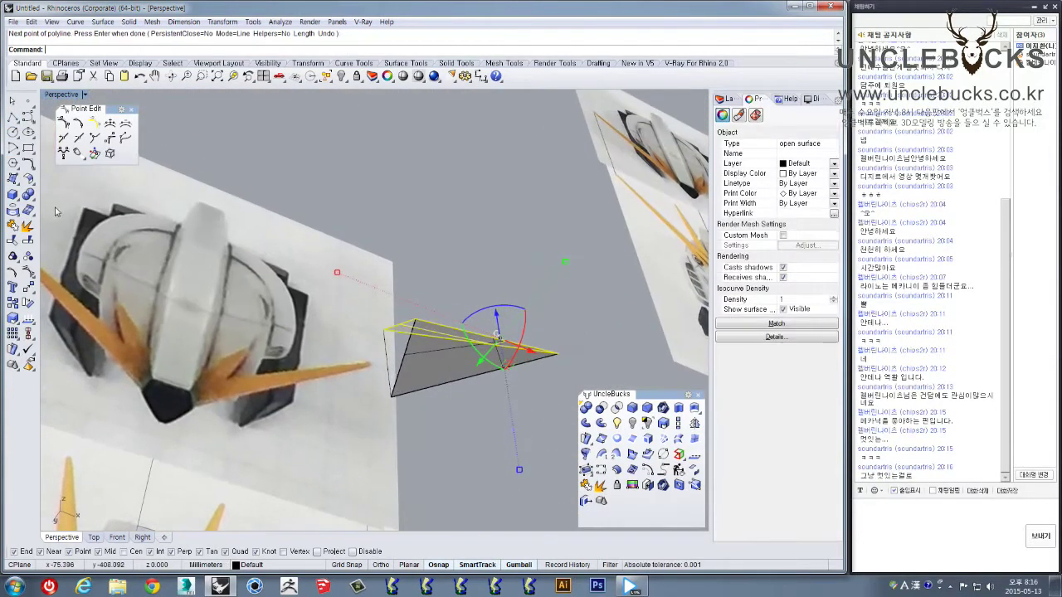
left_click(616, 438)
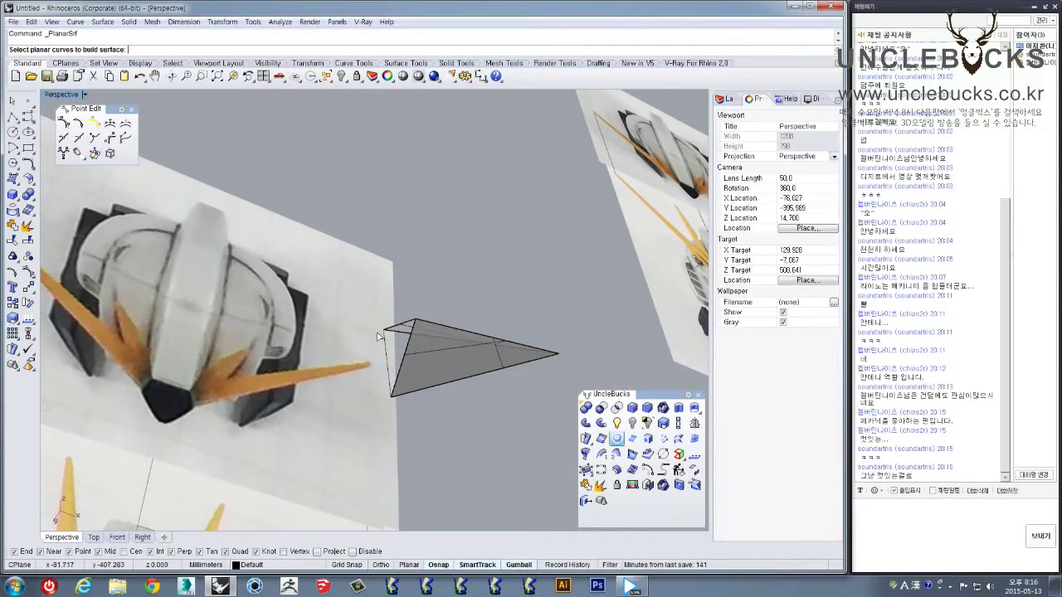
left_click(457, 340)
key("Return")
Join the antenna's surfaces into one polysurface and delete the construction curves around it
left_click(402, 310)
right_click_drag(407, 307, 320, 386)
left_click(342, 347)
right_click_drag(342, 347, 436, 363)
left_click_drag(440, 369, 256, 336)
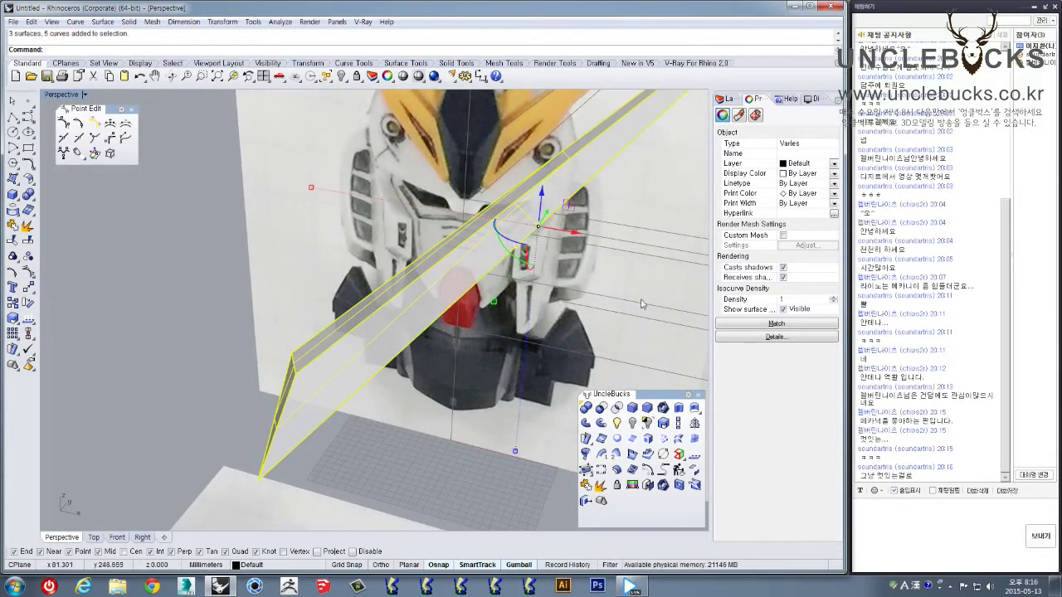
left_click(585, 488)
scroll(510, 438, "down", 7)
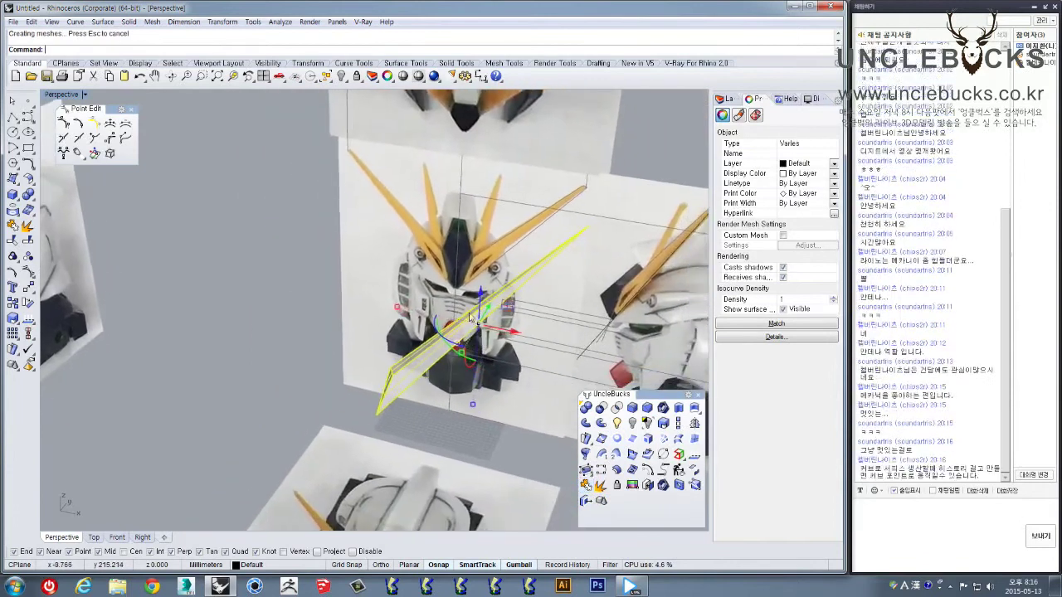
left_click_drag(300, 181, 604, 445)
scroll(402, 349, "up", 5)
left_click(415, 392, "ctrl")
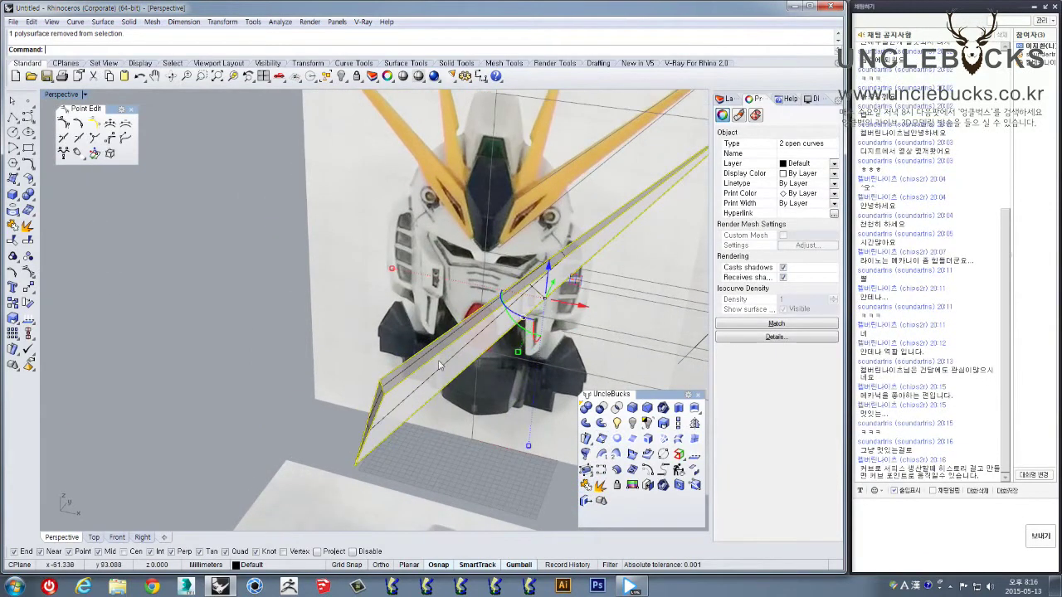
key("Delete")
Cap the open side of the antenna polysurface to close it into a solid
right_click_drag(448, 351, 556, 370)
left_click(379, 390)
left_click(647, 487)
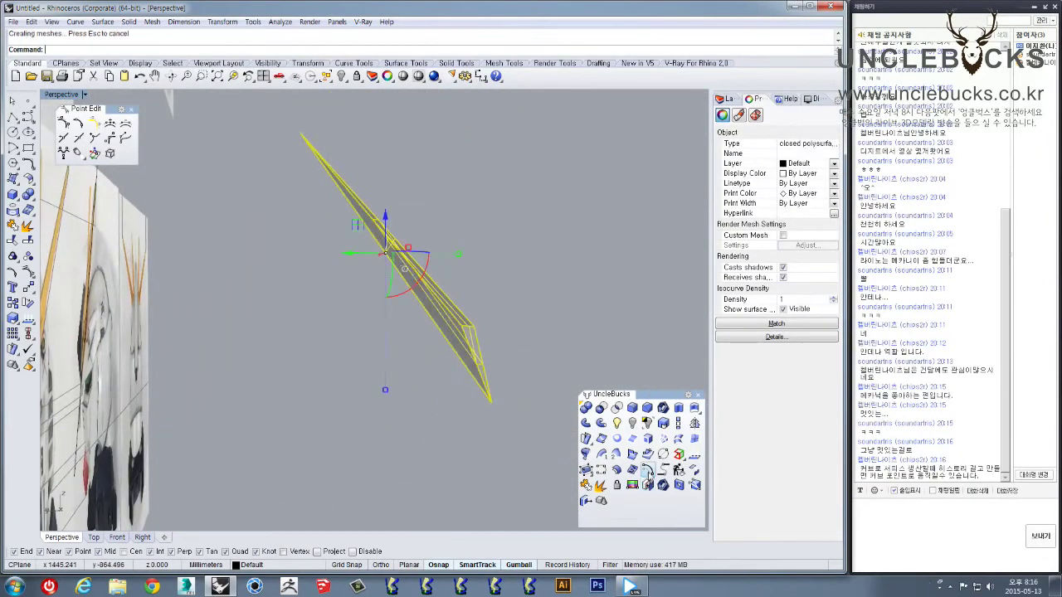
left_click(493, 388)
right_click_drag(493, 388, 337, 366)
scroll(337, 366, "down", 4)
Duplicate the antenna solid in the Front viewport, with the copy rotated steeper and moved toward the short inner antenna
left_click(372, 367)
scroll(365, 332, "down", 3)
right_click_drag(366, 330, 341, 333)
double_click(54, 95)
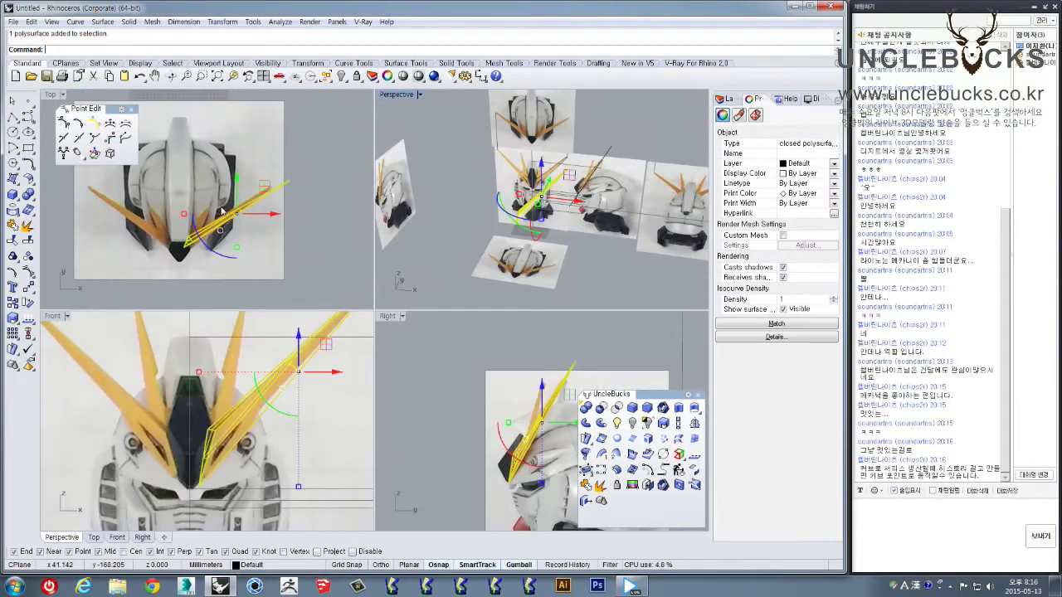
double_click(53, 319)
mouse_move(365, 295)
right_mouse_down()
mouse_move(298, 309)
mouse_move(320, 336)
mouse_move(359, 304)
right_mouse_up()
scroll(333, 300, "down", 2)
scroll(320, 335, "down", 2)
left_click_drag(408, 331, 430, 349)
left_click_drag(426, 252, 357, 214)
scroll(357, 215, "down", 2)
right_click_drag(356, 217, 351, 263)
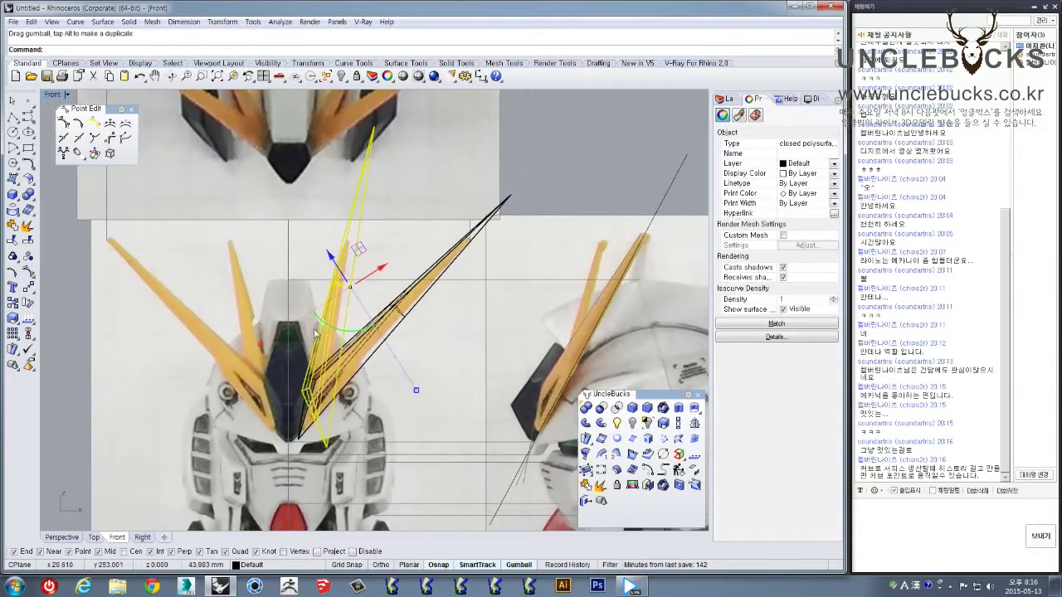
Scale down the antenna copy and move it over the short inner antenna in the front-view picture
left_click_drag(259, 345, 284, 315)
left_click_drag(364, 252, 352, 270)
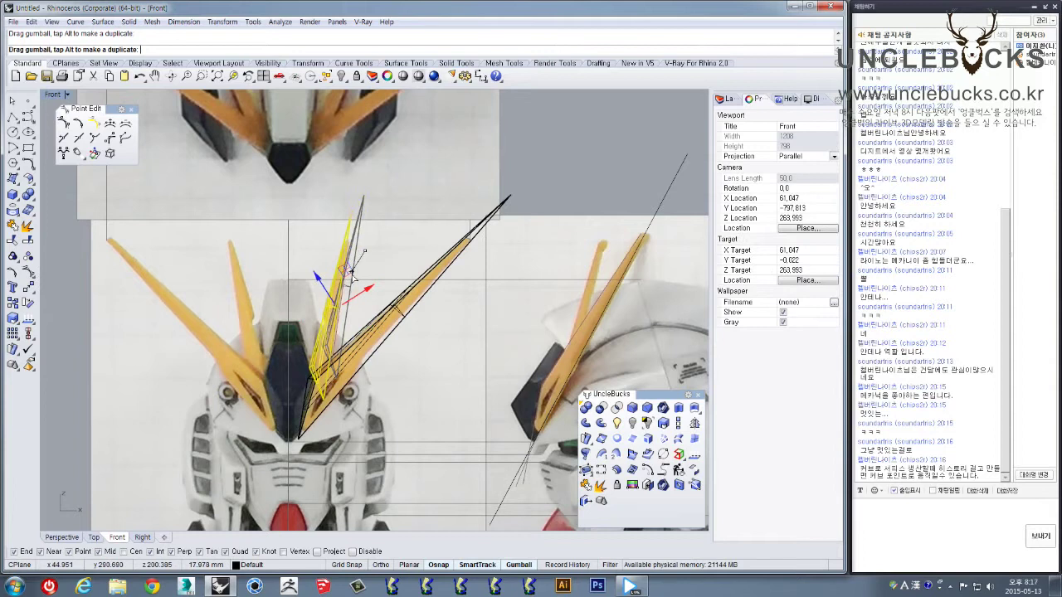
scroll(352, 276, "up", 3)
left_click_drag(248, 375, 231, 395)
scroll(259, 376, "down", 1)
left_click_drag(335, 289, 346, 312)
scroll(342, 302, "up", 2)
scroll(353, 247, "down", 2)
right_click_drag(353, 247, 343, 287)
left_click_drag(334, 262, 331, 258)
scroll(420, 279, "down", 6)
right_click_drag(420, 279, 390, 305)
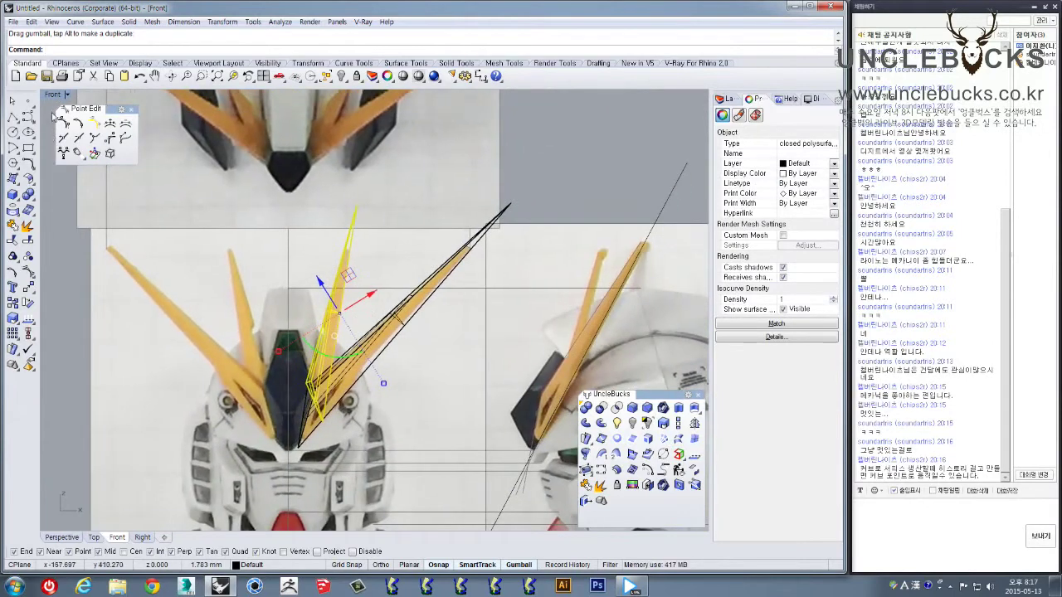
Compare the antenna copy with the inner antenna of the side-view picture in the maximized Right viewport
double_click(50, 96)
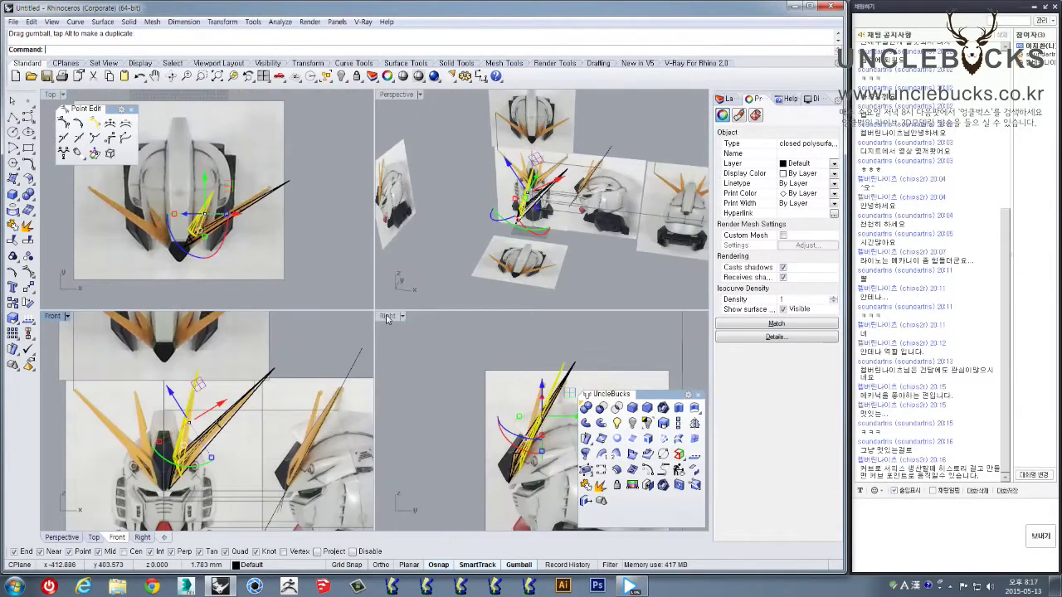
double_click(387, 317)
scroll(348, 289, "up", 2)
right_click_drag(359, 290, 352, 311)
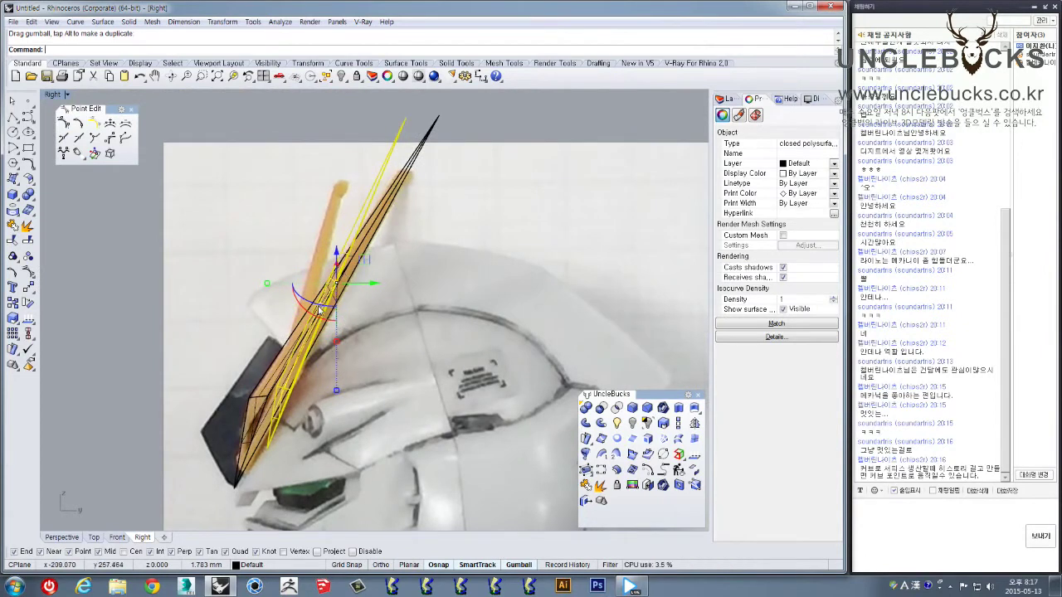
left_click(319, 309)
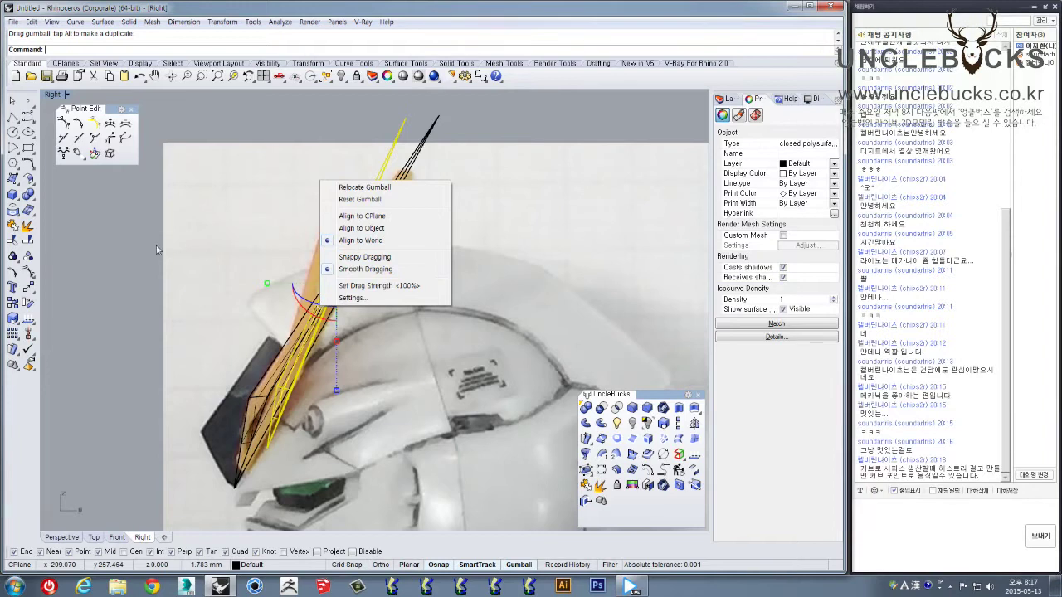
left_click(119, 177)
right_click_drag(365, 199, 375, 232)
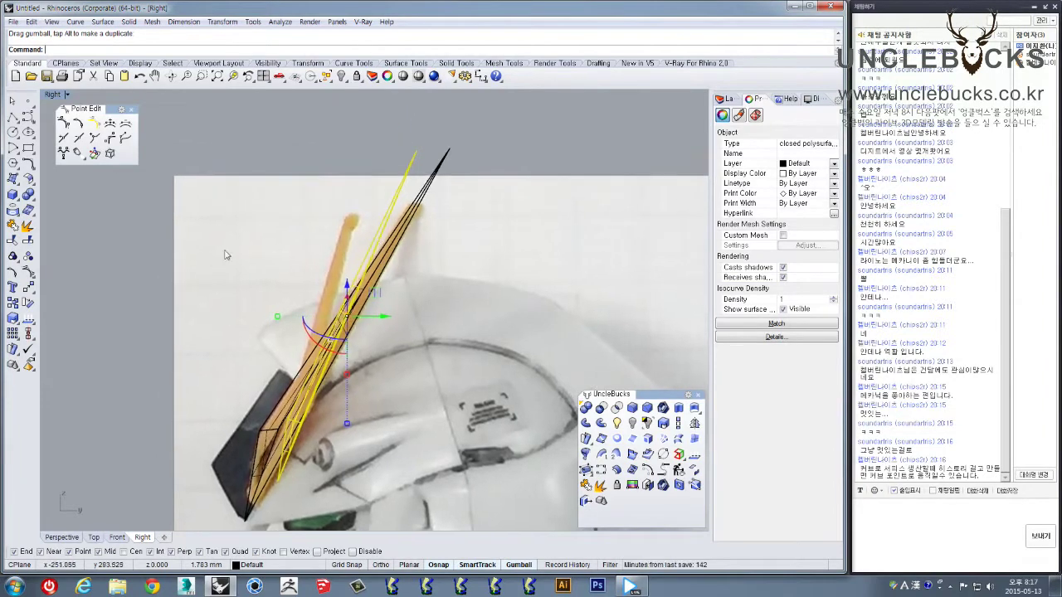
Set the gumball alignment to Object for the antenna copy in the maximized Perspective viewport
double_click(52, 94)
double_click(407, 95)
right_click_drag(368, 187, 328, 353)
scroll(332, 316, "up", 8)
left_click(363, 366)
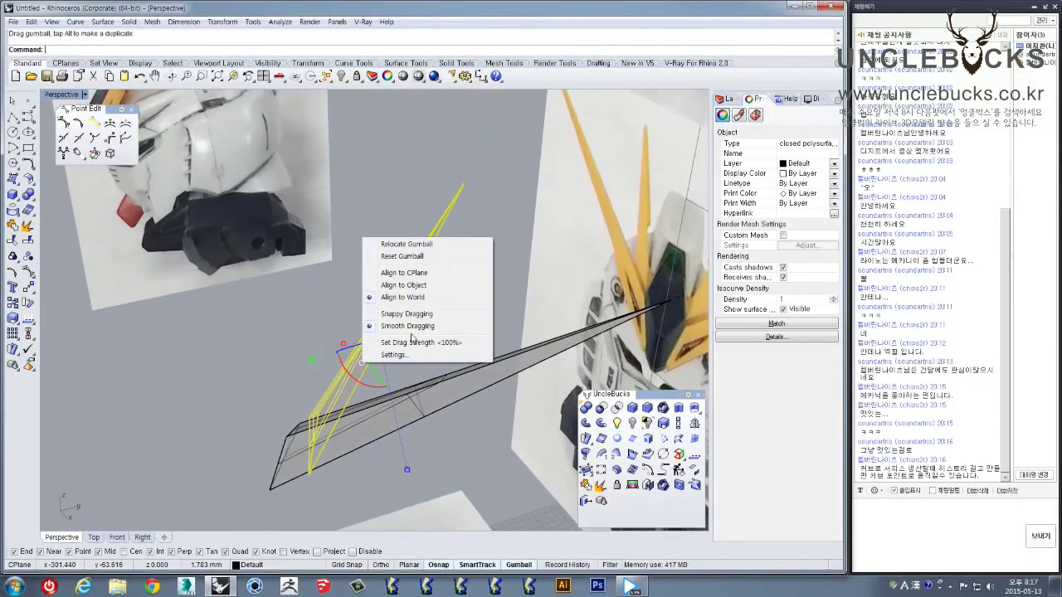
left_click(413, 287)
right_click_drag(405, 295, 340, 376)
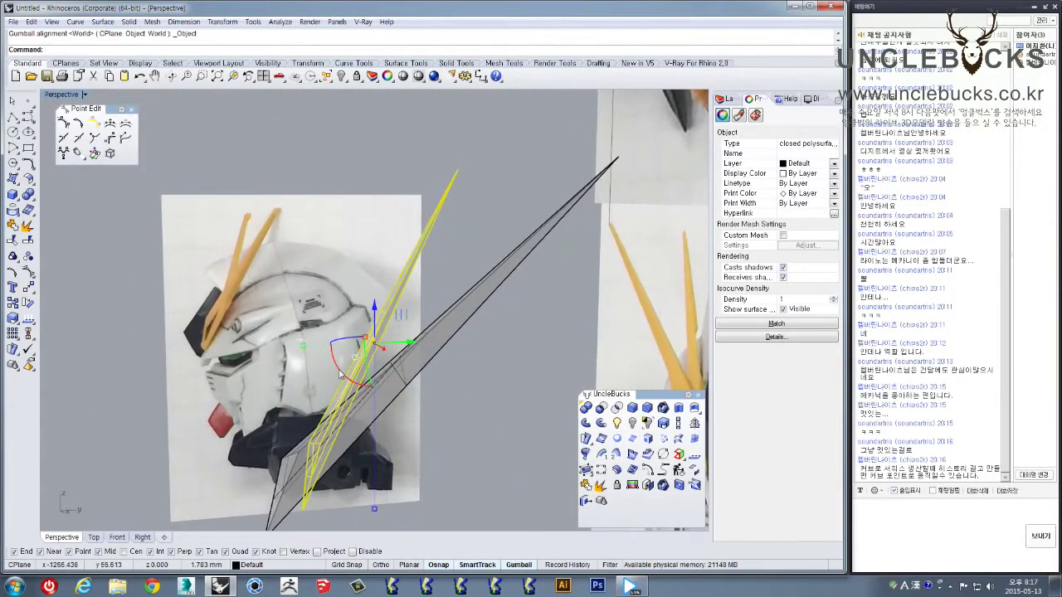
Rotate the antenna copy steeper in the maximized Right viewport to match the inner antenna of the side-view picture
double_click(73, 95)
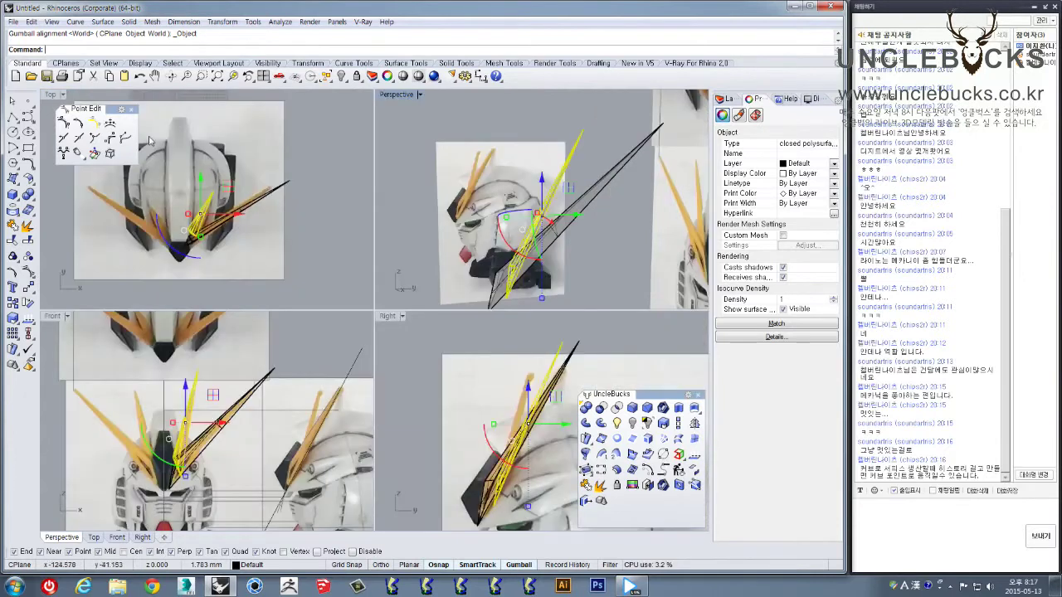
right_click_drag(509, 241, 403, 343)
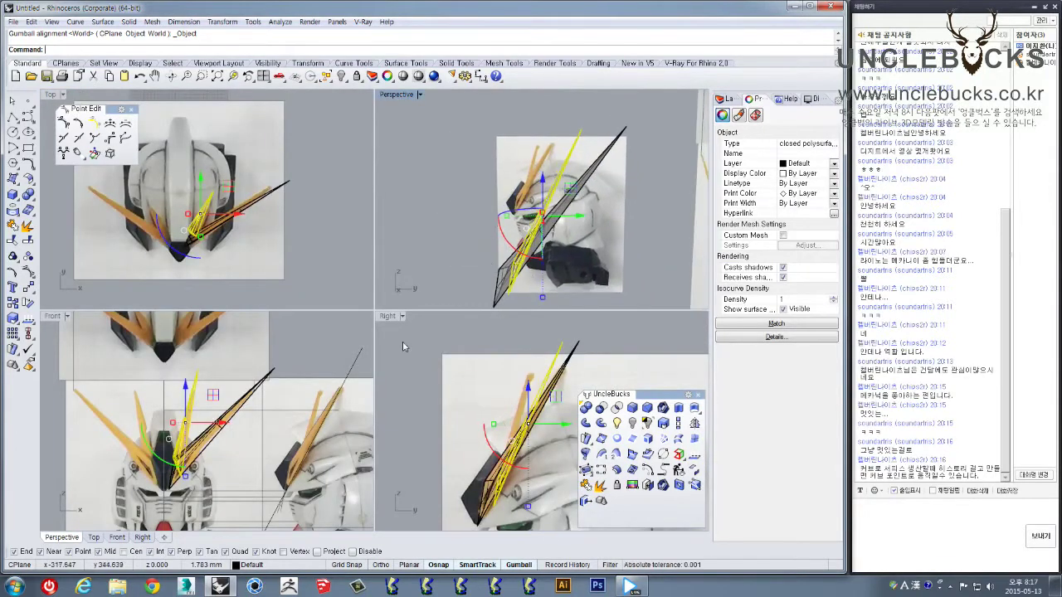
double_click(387, 317)
left_click_drag(341, 323, 366, 250)
right_click_drag(386, 256, 418, 209)
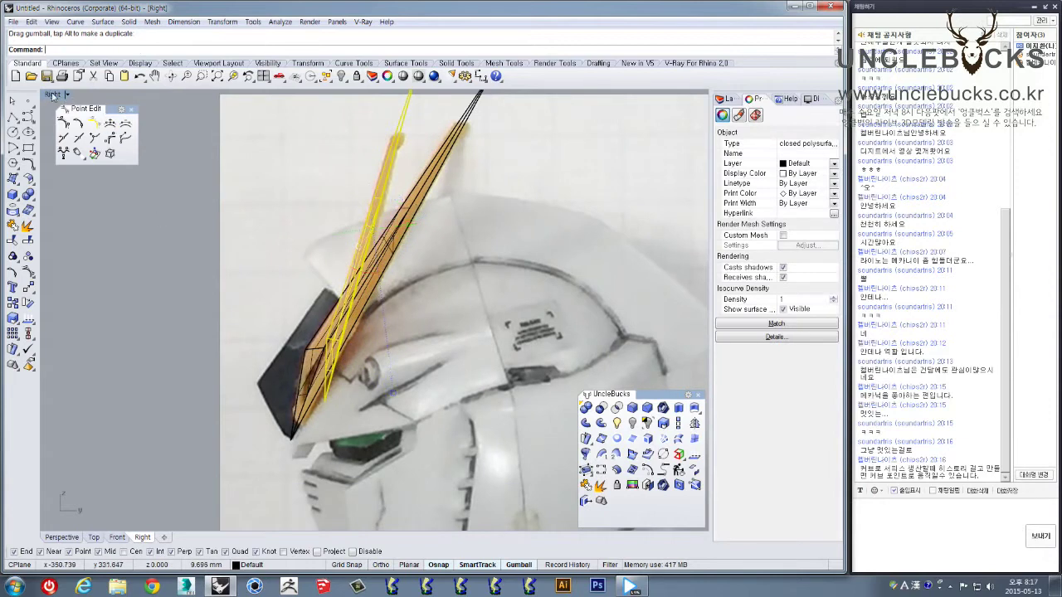
Inspect the rotated antenna copy against the outer antenna and the reference pictures in the maximized Perspective viewport
double_click(51, 96)
double_click(396, 96)
right_click_drag(397, 116, 376, 226)
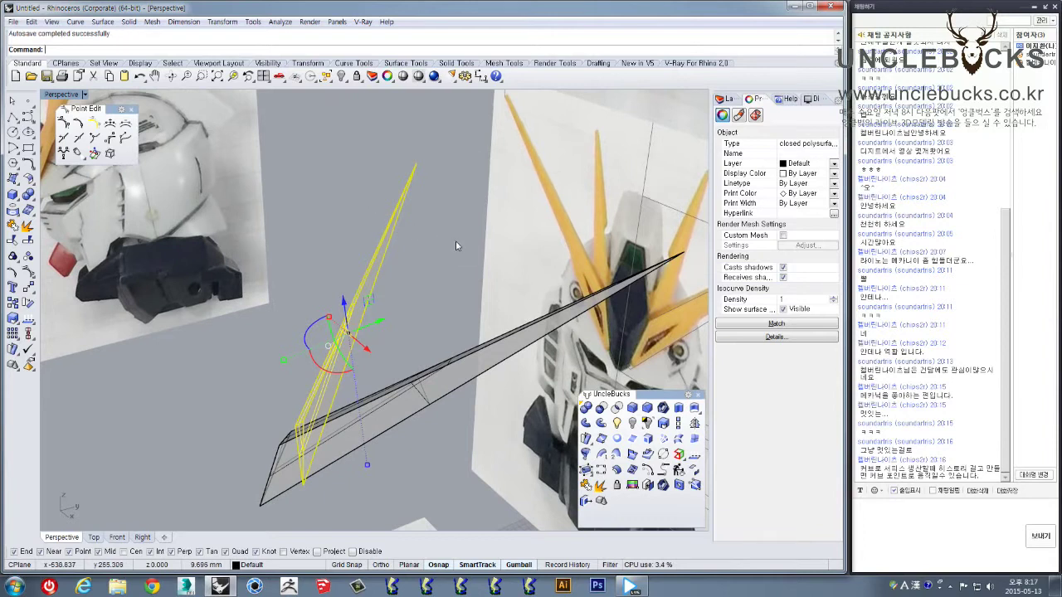
right_click_drag(452, 254, 547, 249)
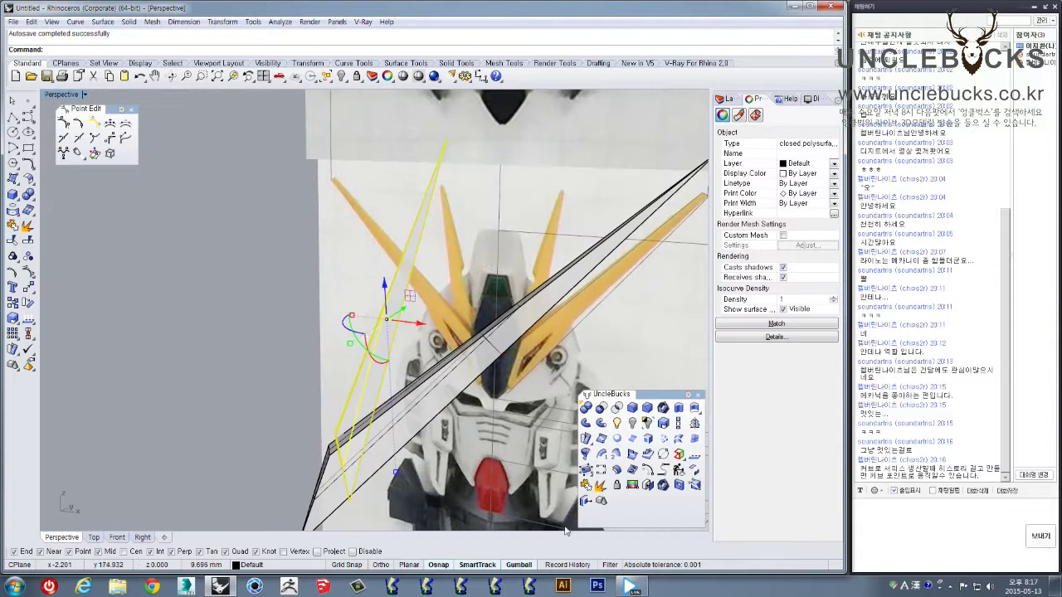
right_click_drag(391, 329, 378, 253)
left_click(326, 339)
left_click(317, 210)
right_click_drag(319, 211, 556, 568)
left_click(221, 254)
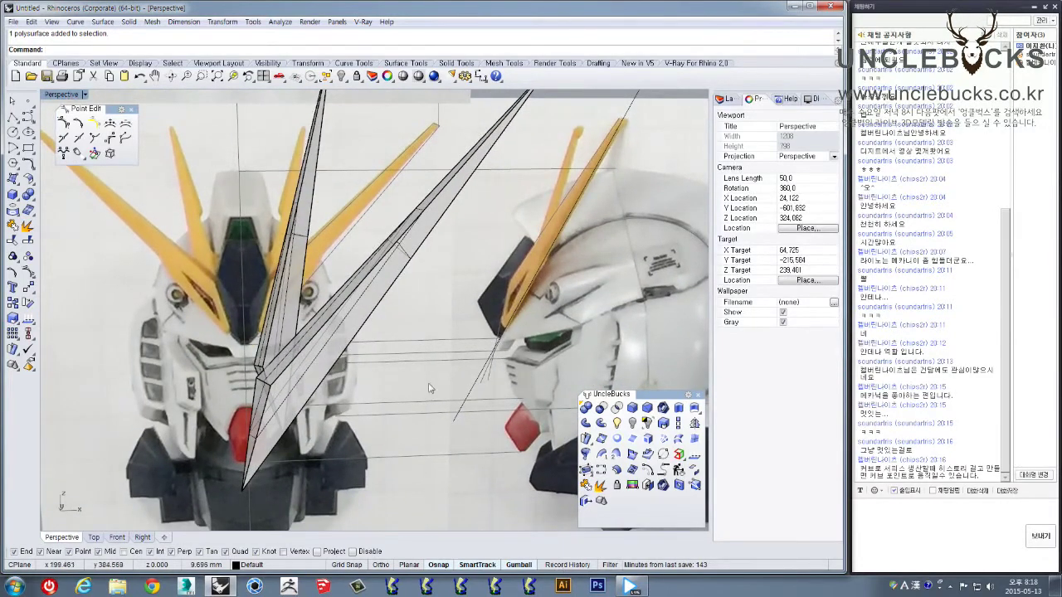
Draw a rectangle on the ground plane in the empty area beside the reference pictures
scroll(386, 227, "down", 5)
right_click_drag(386, 227, 81, 207)
left_click(29, 148)
left_click(377, 388)
right_click_drag(476, 448, 421, 404, "shift")
Draw a closed triangular polyline on the ground plane beside the rectangle
left_click(16, 120)
right_click_drag(437, 439, 273, 285, "shift")
left_click(269, 438)
left_click(460, 244)
left_click(418, 498)
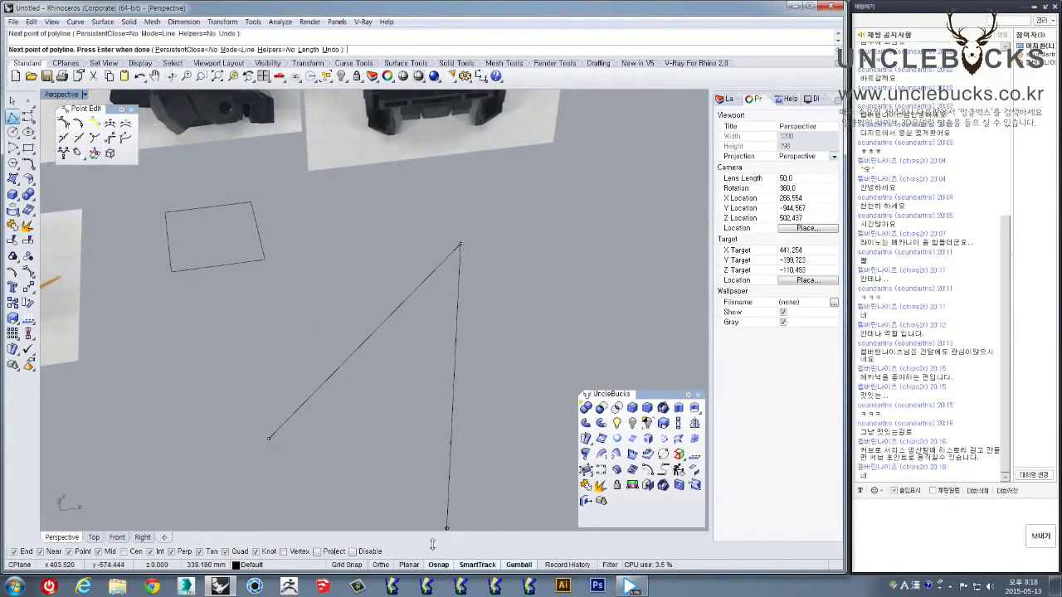
left_click(269, 438)
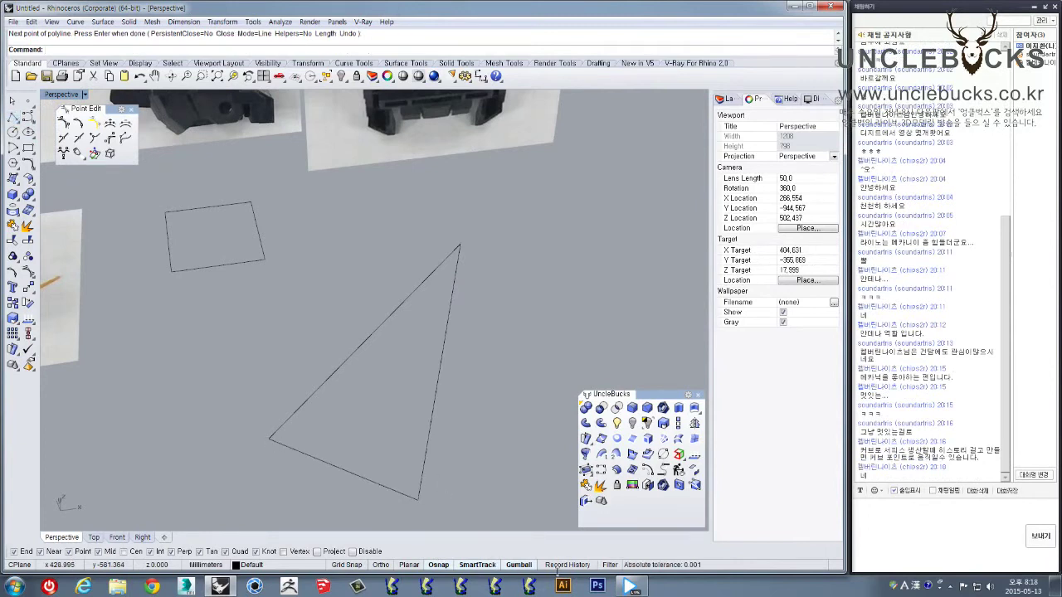
Explode the triangle into separate line segments and turn on history recording
left_click(429, 432)
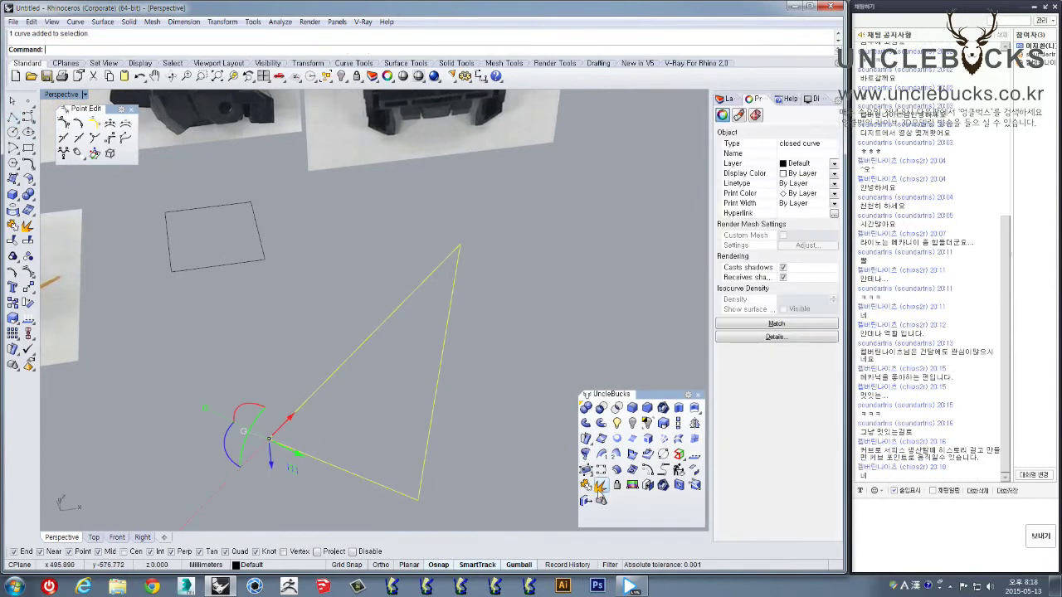
left_click(601, 488)
left_click(472, 442)
right_click_drag(461, 441, 462, 381, "shift")
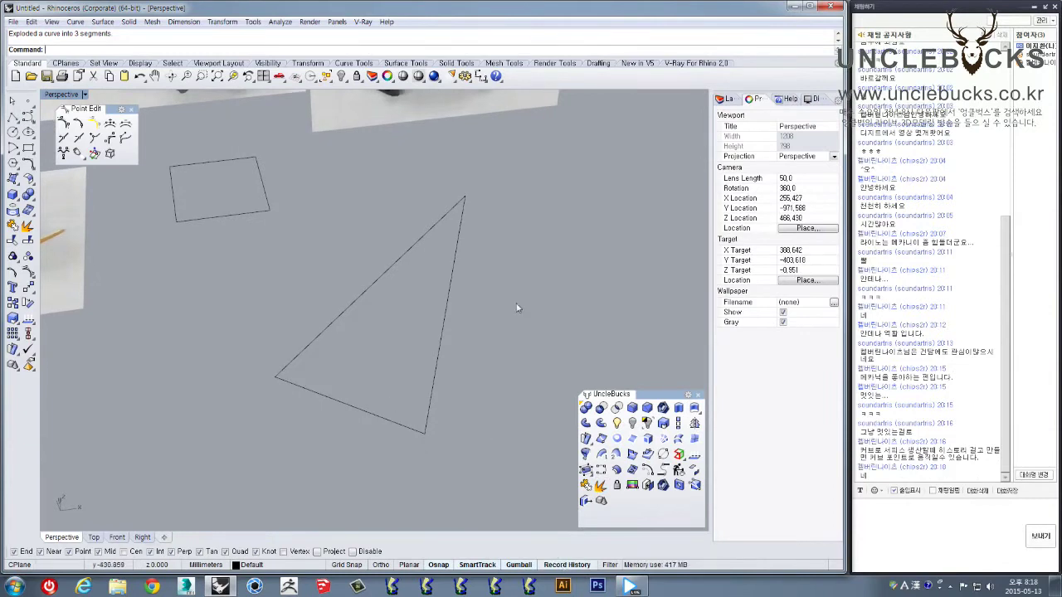
Build a planar surface from the three triangle segments
left_click(616, 440)
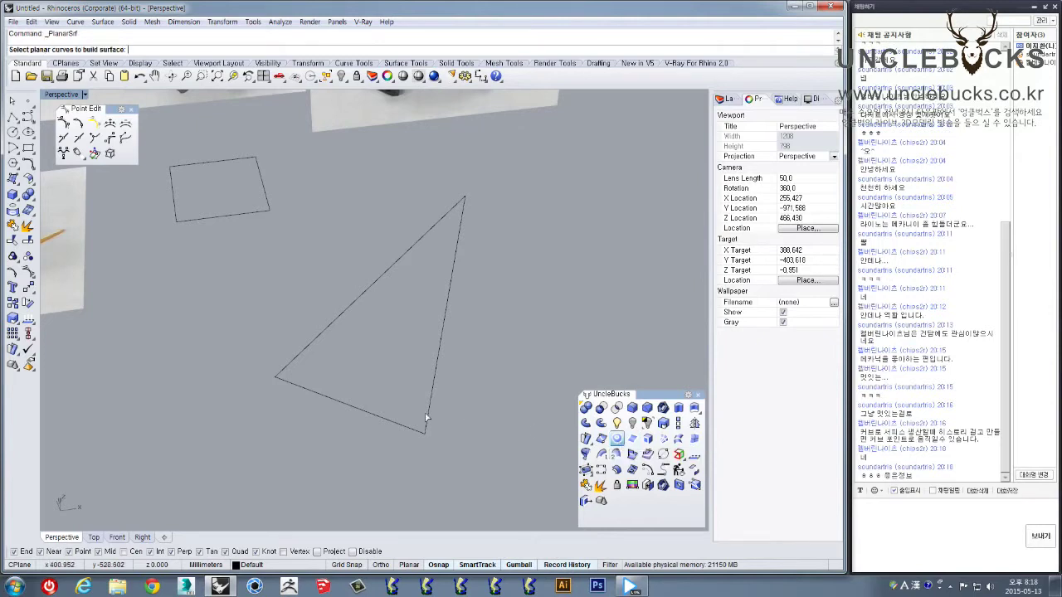
left_click(395, 426)
left_click(361, 310)
key("Return")
right_click_drag(427, 299, 472, 278)
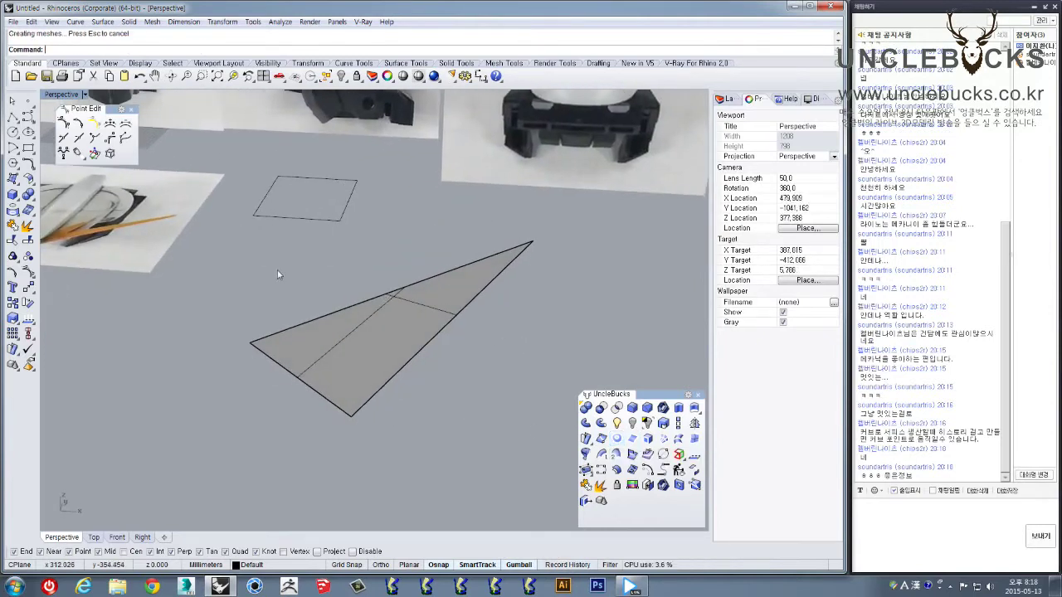
Show the control points of the three boundary lines and move the triangle's tip point to reshape the history-linked surface
left_click_drag(430, 388, 312, 294)
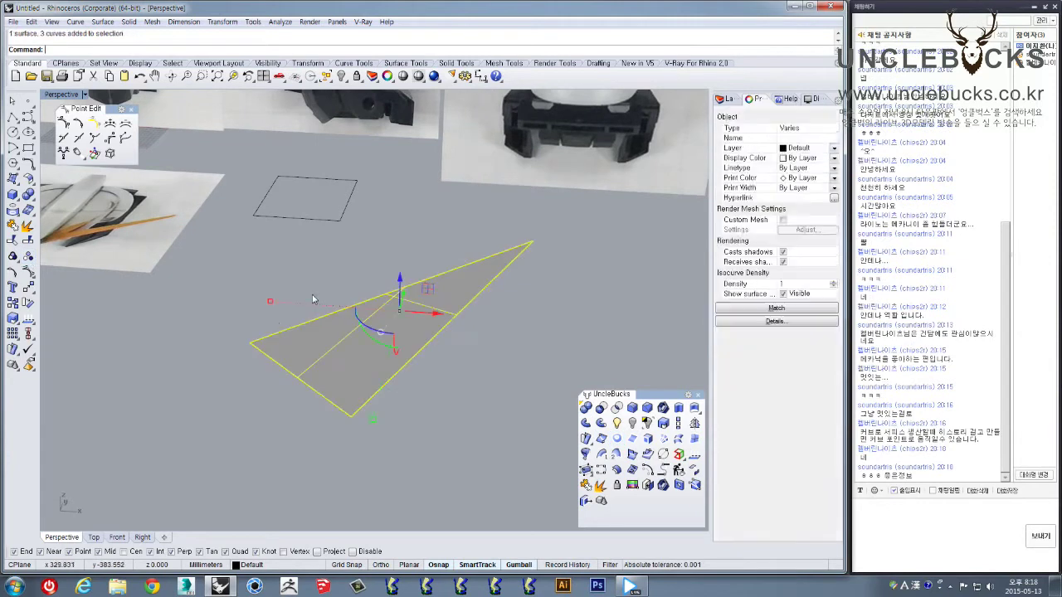
left_click(322, 365, "ctrl")
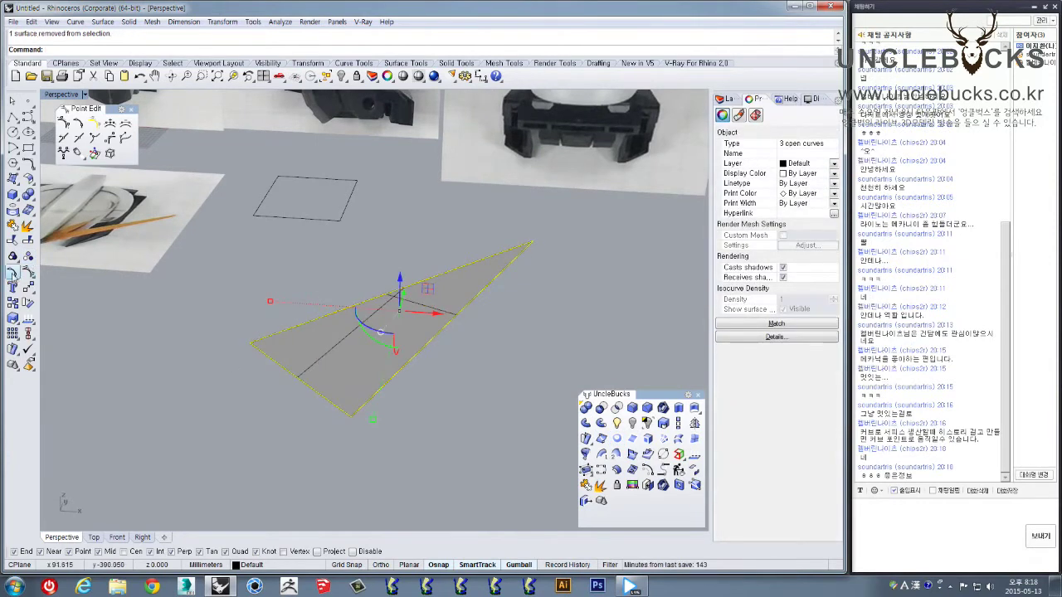
key("Escape")
left_click(531, 241)
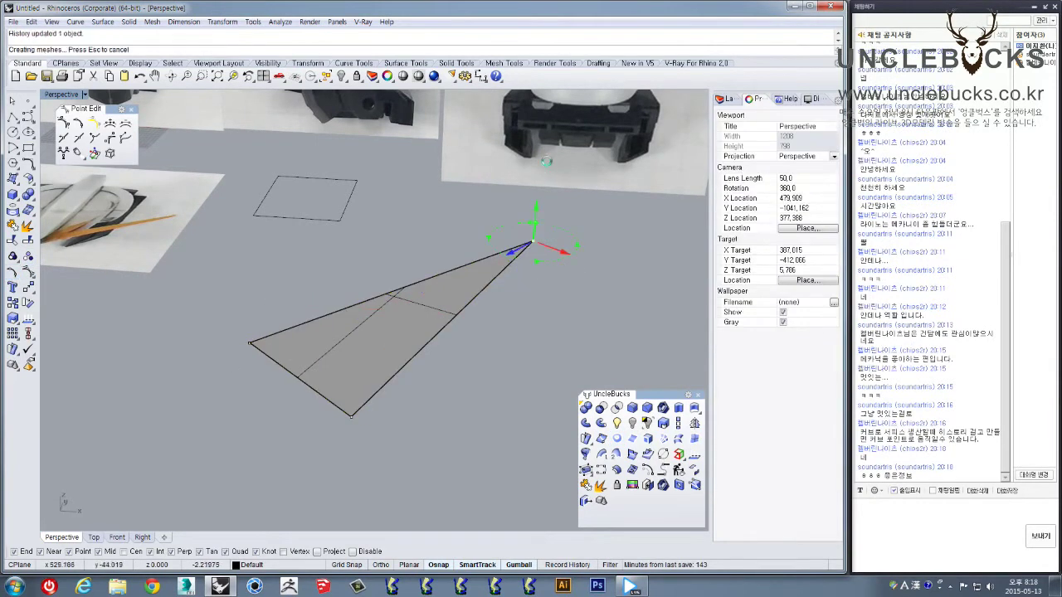
right_click_drag(532, 224, 565, 193)
left_click_drag(505, 222, 509, 137)
right_click_drag(508, 219, 566, 214, "shift")
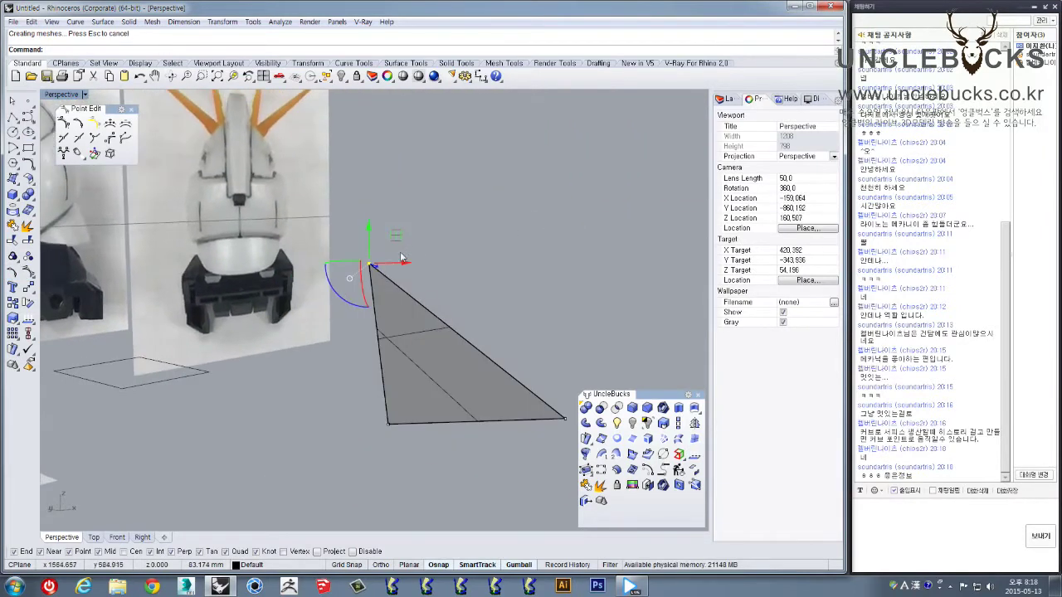
right_click_drag(390, 265, 479, 326)
right_click_drag(544, 317, 403, 351)
left_click(403, 353)
key("Escape")
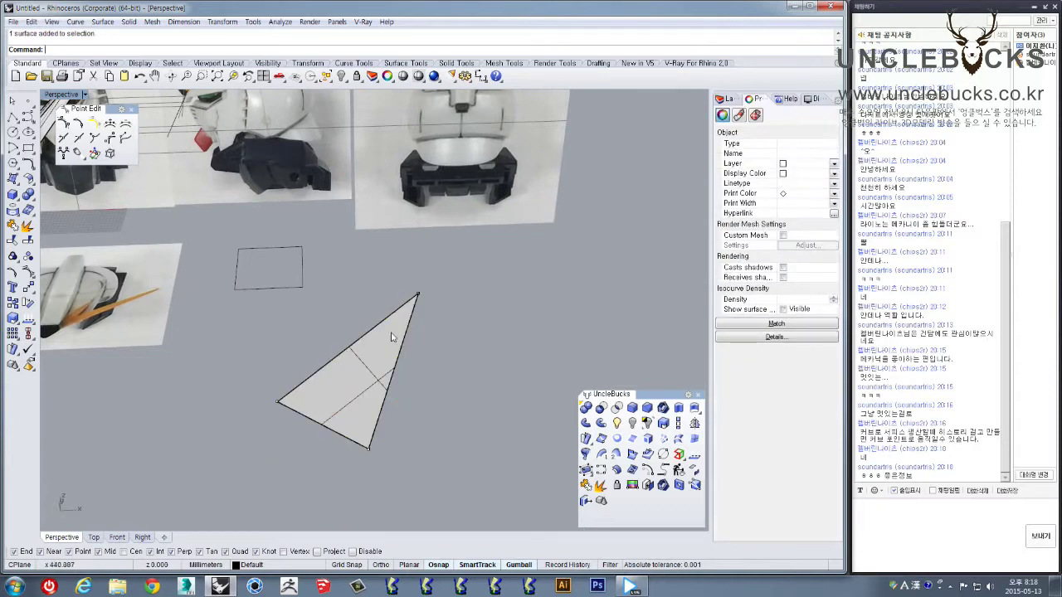
Select both antenna solids on the helmet and show them in the maximized Front viewport
right_click_drag(260, 343, 357, 288)
right_click_drag(486, 305, 565, 365, "shift")
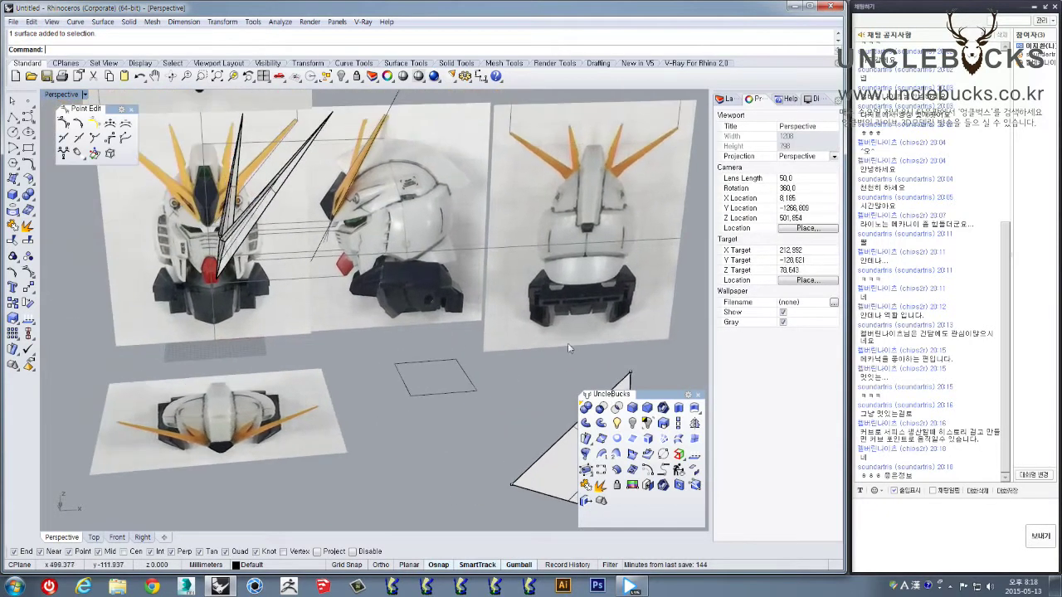
scroll(323, 332, "up", 6)
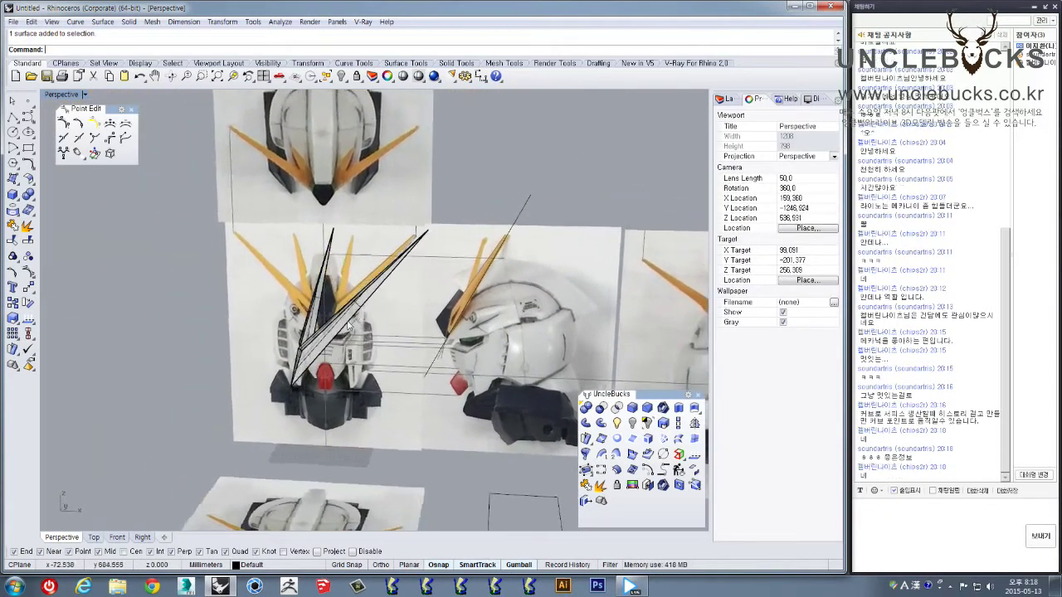
left_click(318, 333)
right_click_drag(319, 334, 334, 232)
scroll(332, 270, "up", 4)
left_click(331, 232, "shift")
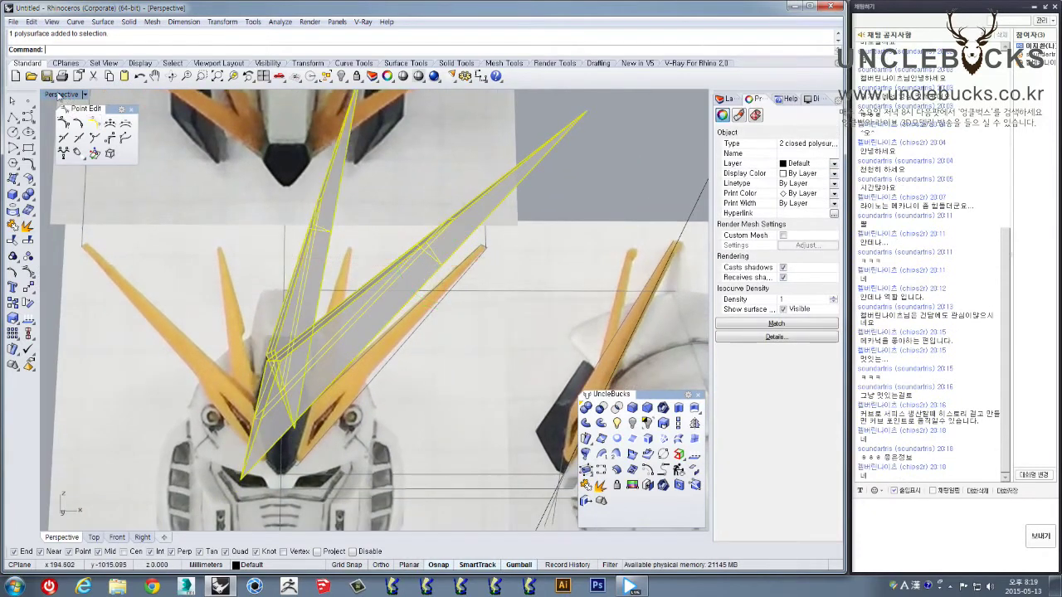
double_click(60, 96)
double_click(53, 316)
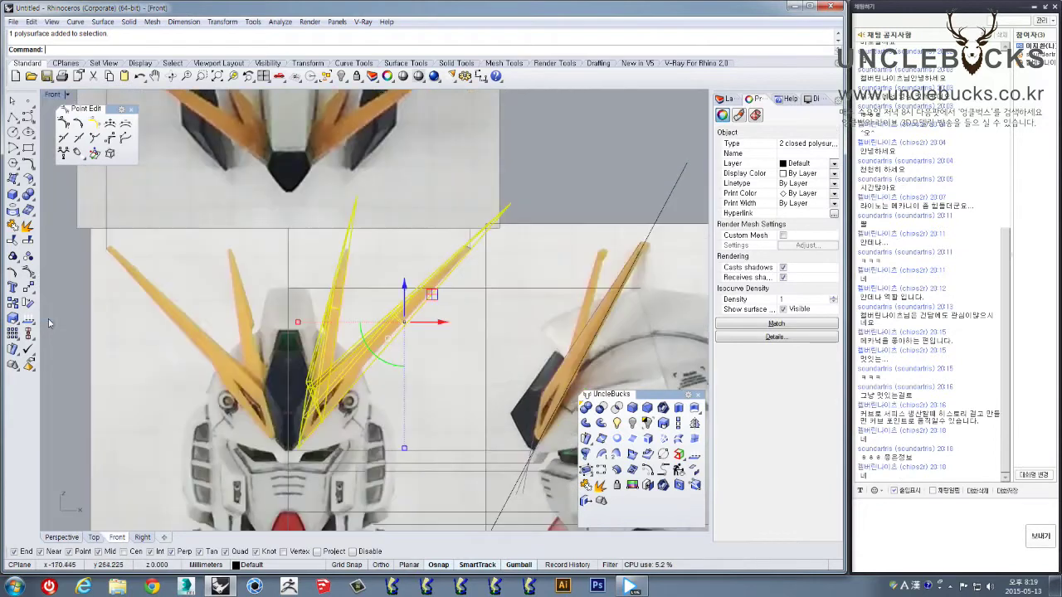
scroll(400, 345, "up", 5)
scroll(413, 265, "down", 2)
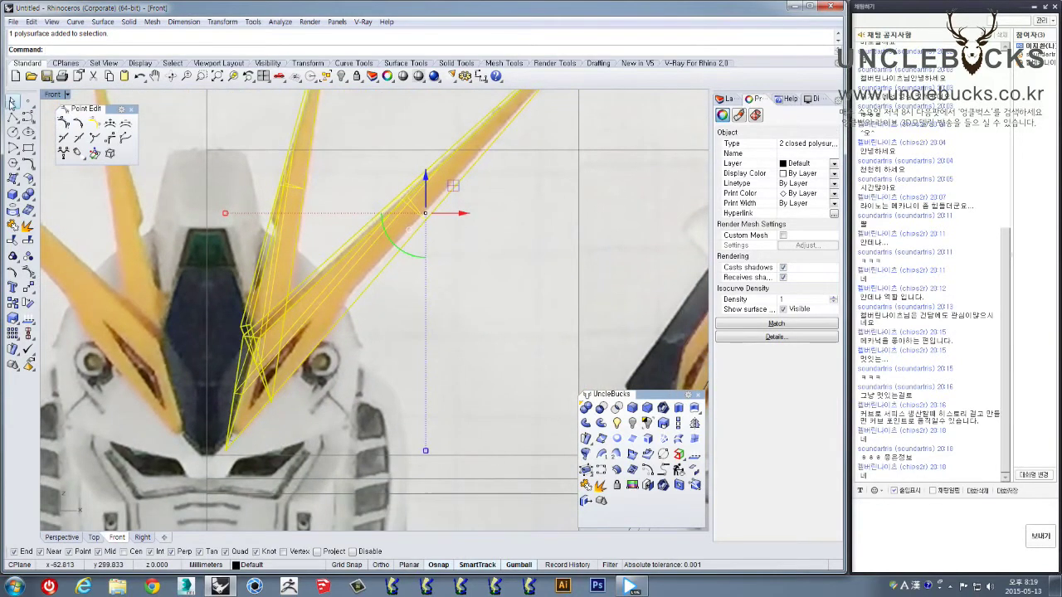
left_click(13, 117)
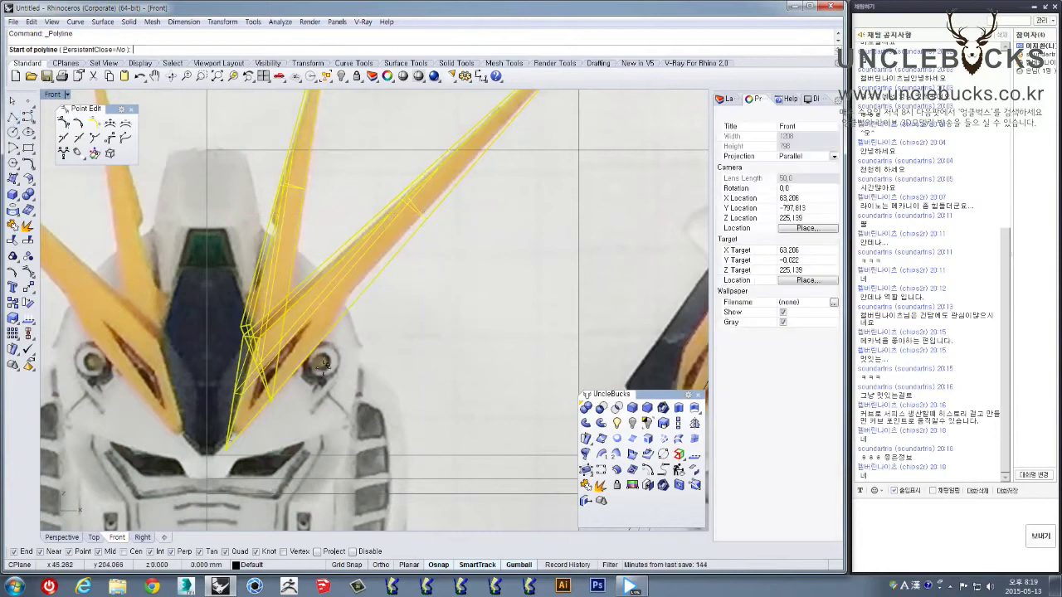
scroll(325, 365, "up", 3)
left_click(320, 400)
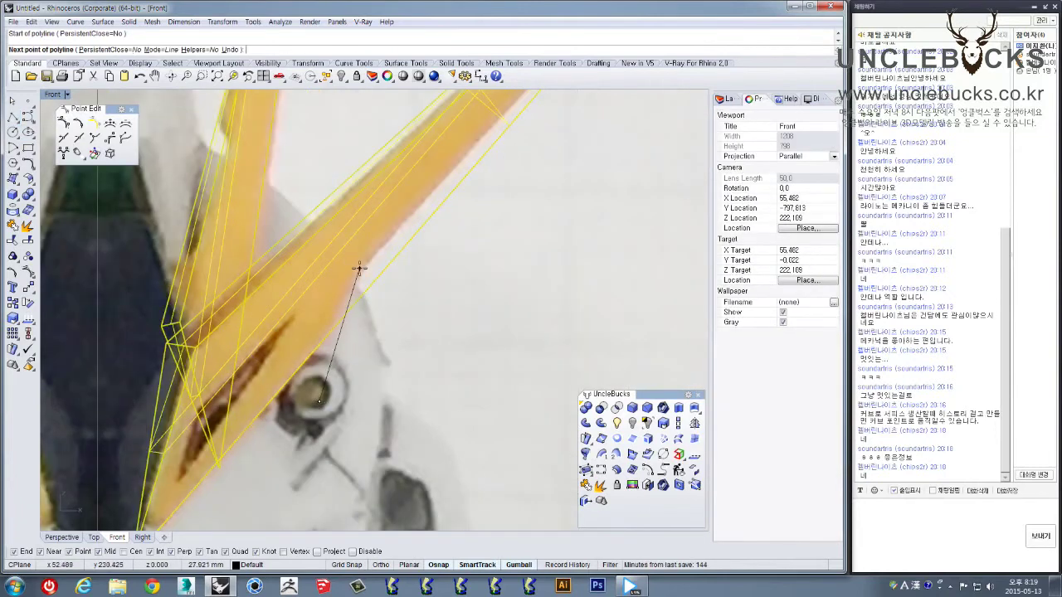
key("Escape")
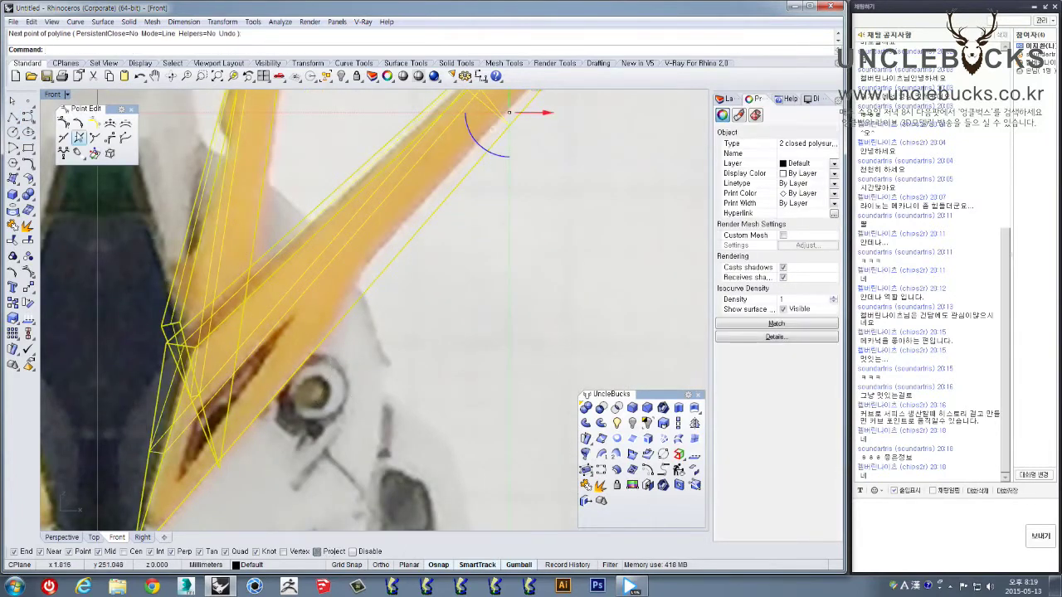
With Project snapping on, draw a closed polyline following the outer antenna's lower edge in the front-view picture and enclosing the area outside it
left_click(14, 118)
left_click(320, 396)
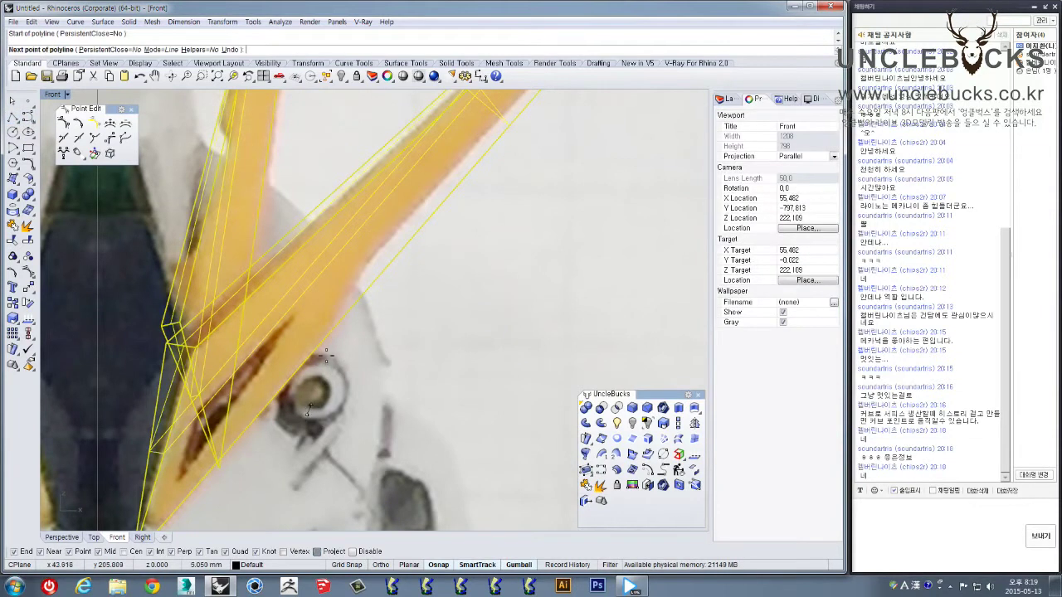
left_click(365, 258)
scroll(402, 217, "down", 4)
right_click_drag(422, 194, 320, 340)
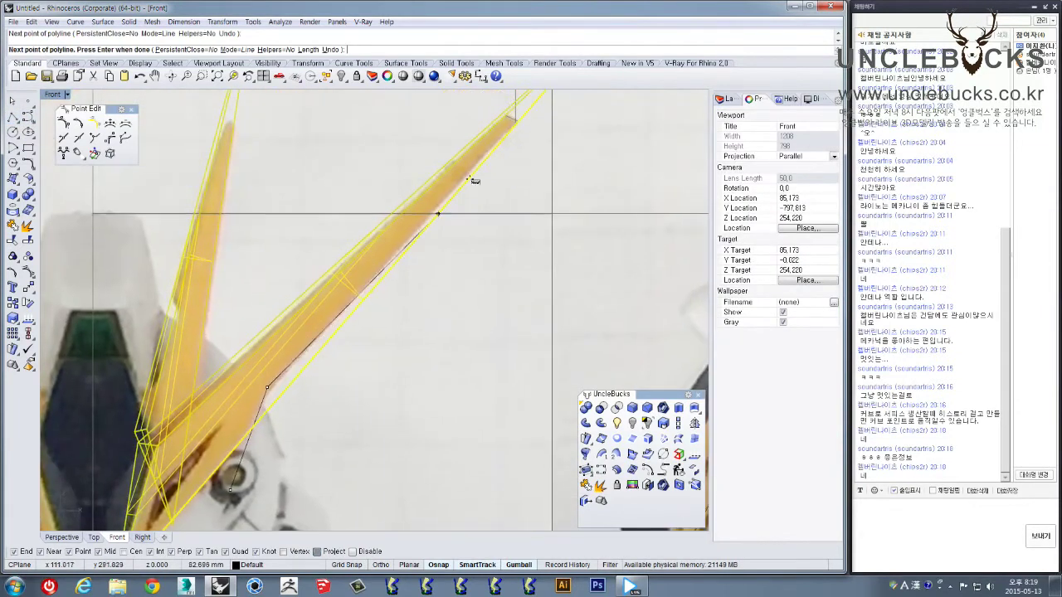
right_click_drag(473, 180, 423, 243)
left_click(468, 190)
left_click(543, 218)
right_click_drag(441, 472, 480, 250)
left_click(218, 338)
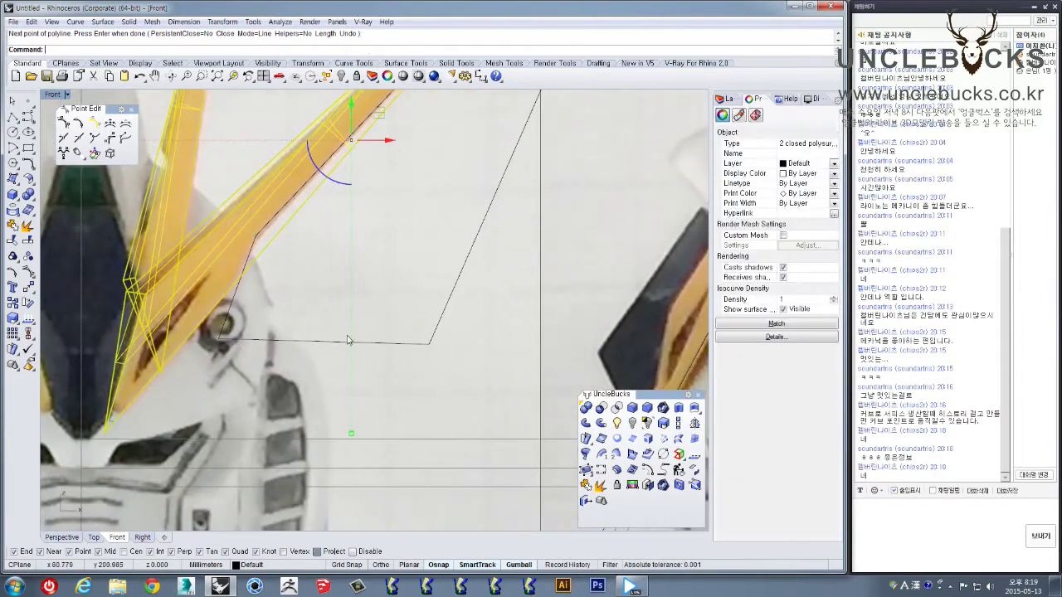
Extrude the closed cutting polyline to both sides as a solid block running through the outer antenna, viewed in Perspective
right_click_drag(285, 370, 242, 352)
double_click(50, 95)
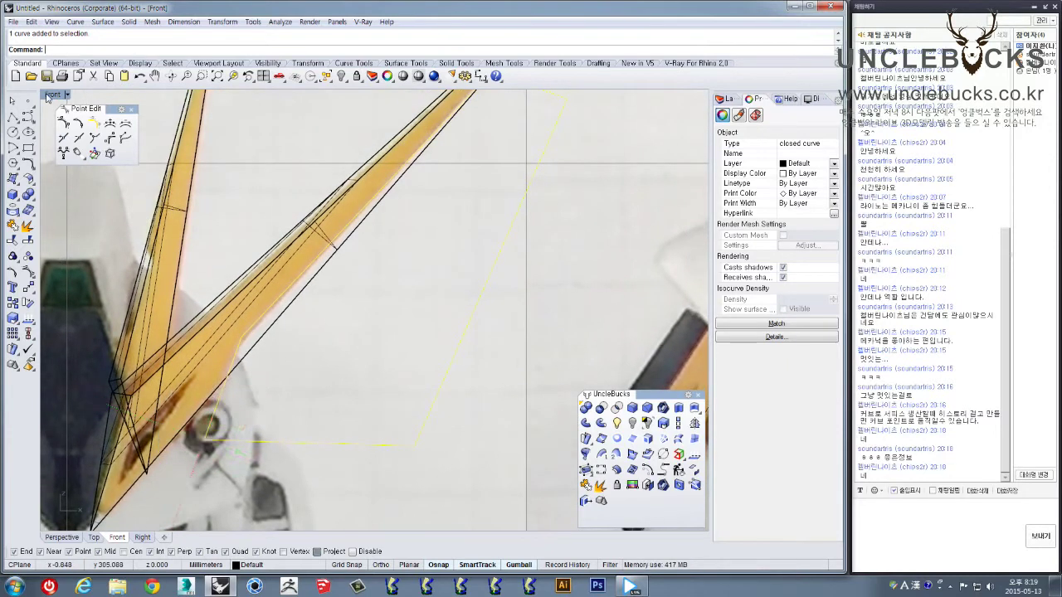
double_click(402, 99)
right_click_drag(360, 221, 452, 205)
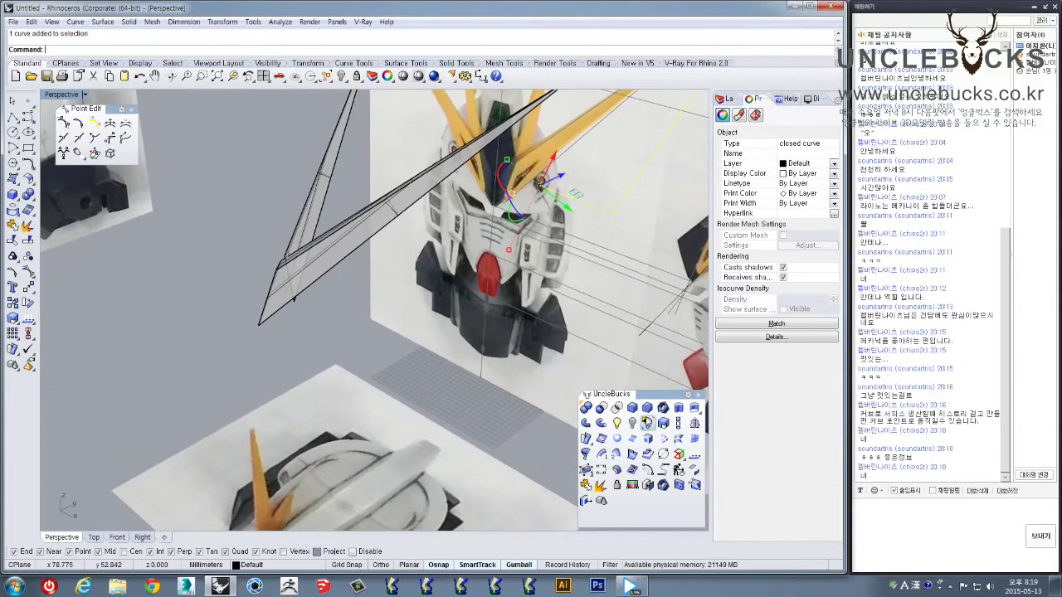
left_click(682, 414)
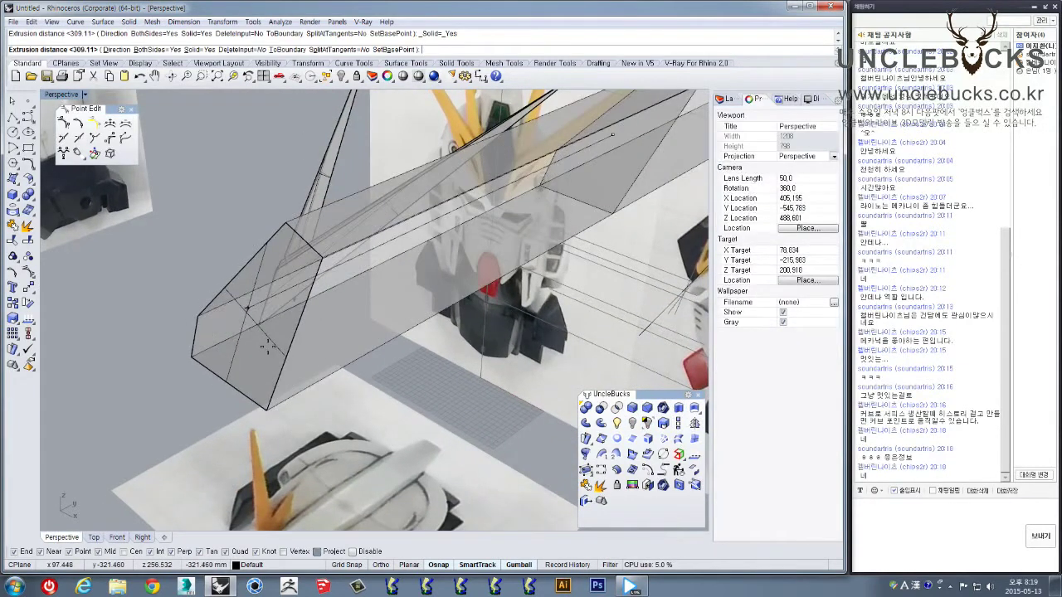
left_click(234, 358)
Try to subtract the extruded block from the outer antenna solid with Boolean Difference
right_click_drag(234, 358, 309, 330)
left_click(309, 330)
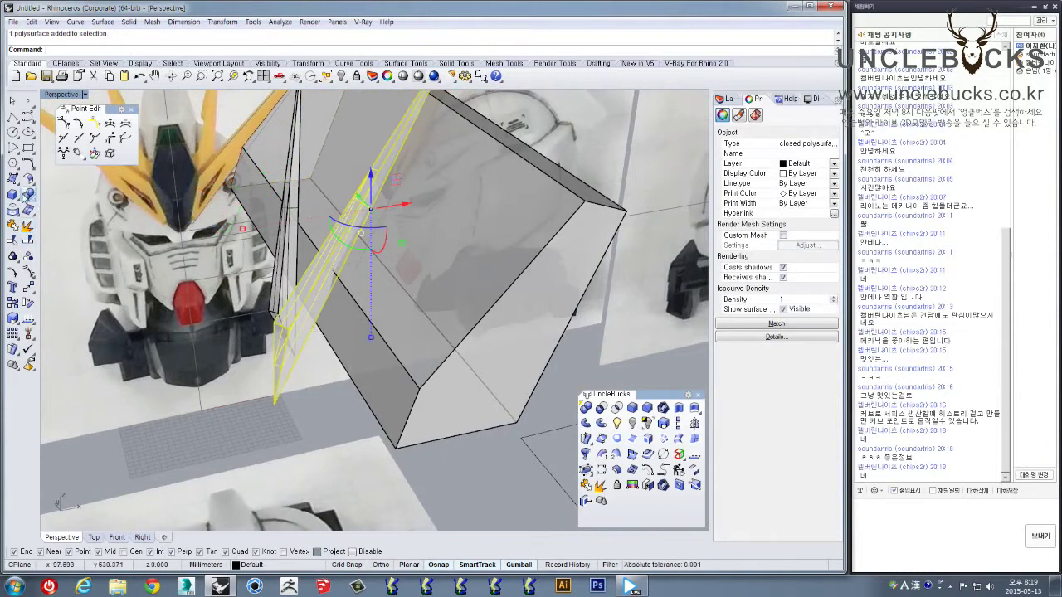
left_click(604, 412)
left_click(452, 315)
right_click(451, 316)
right_click_drag(451, 316, 351, 230)
scroll(423, 363, "down", 2)
scroll(391, 274, "up", 3)
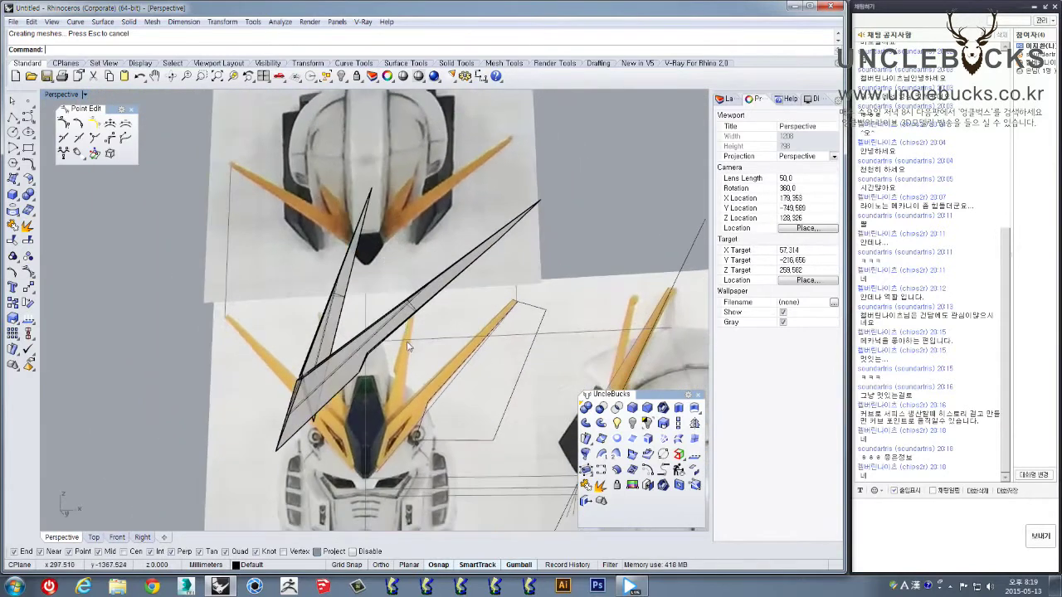
Undo the Boolean difference and return to the four-viewport layout
key("ctrl+z")
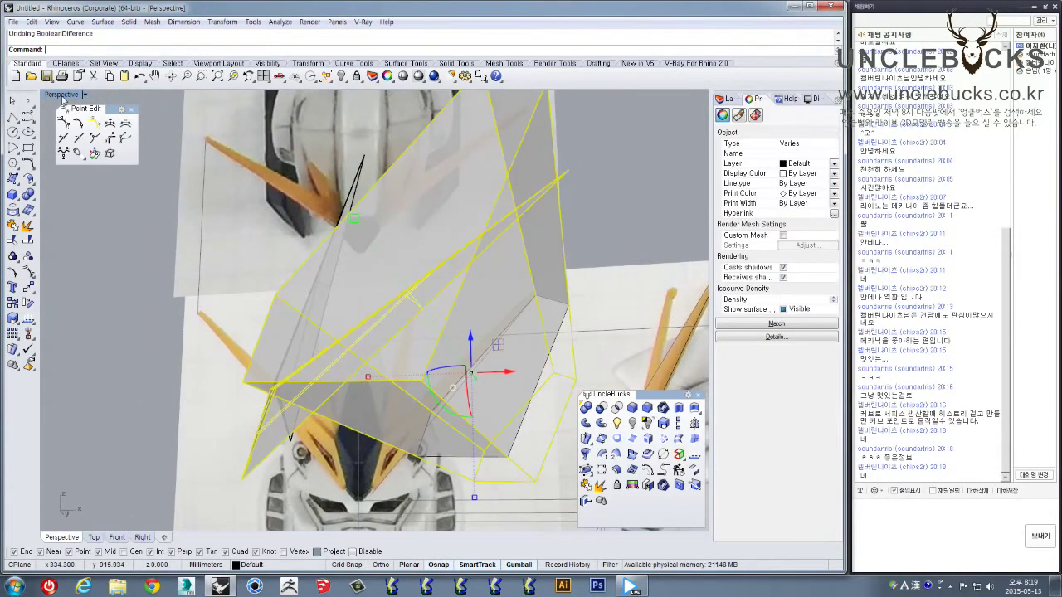
double_click(61, 95)
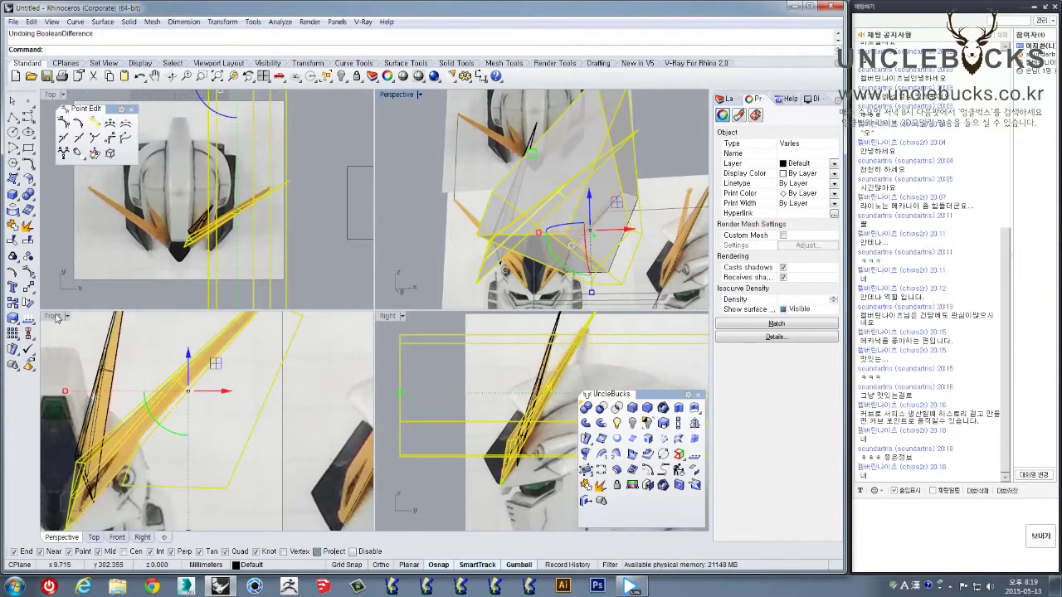
Redo the Boolean difference that cuts the extruded block out of the outer antenna solid
double_click(55, 316)
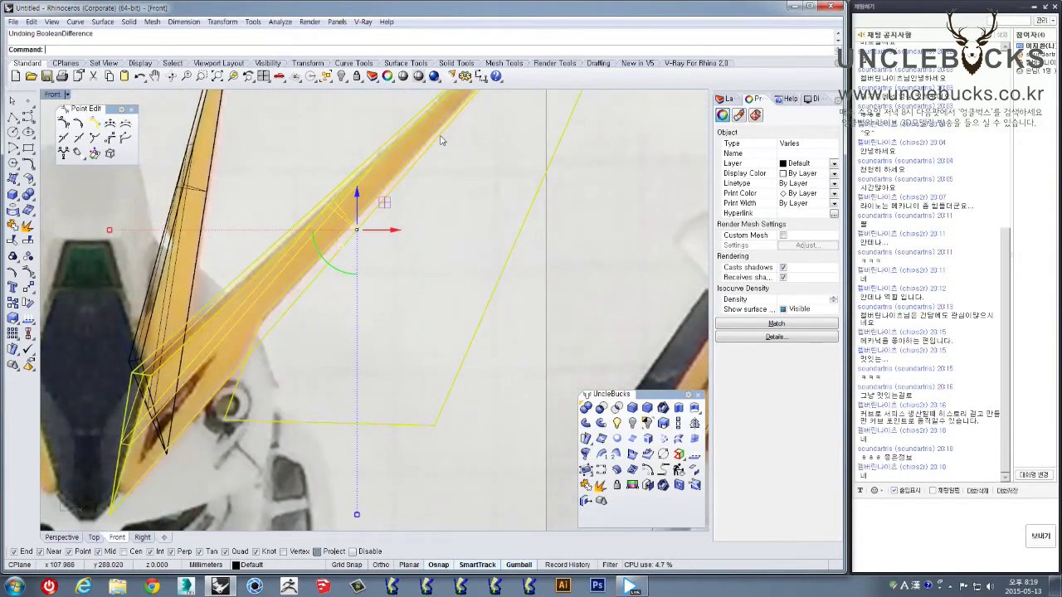
right_click_drag(441, 139, 397, 241)
scroll(396, 241, "down", 2)
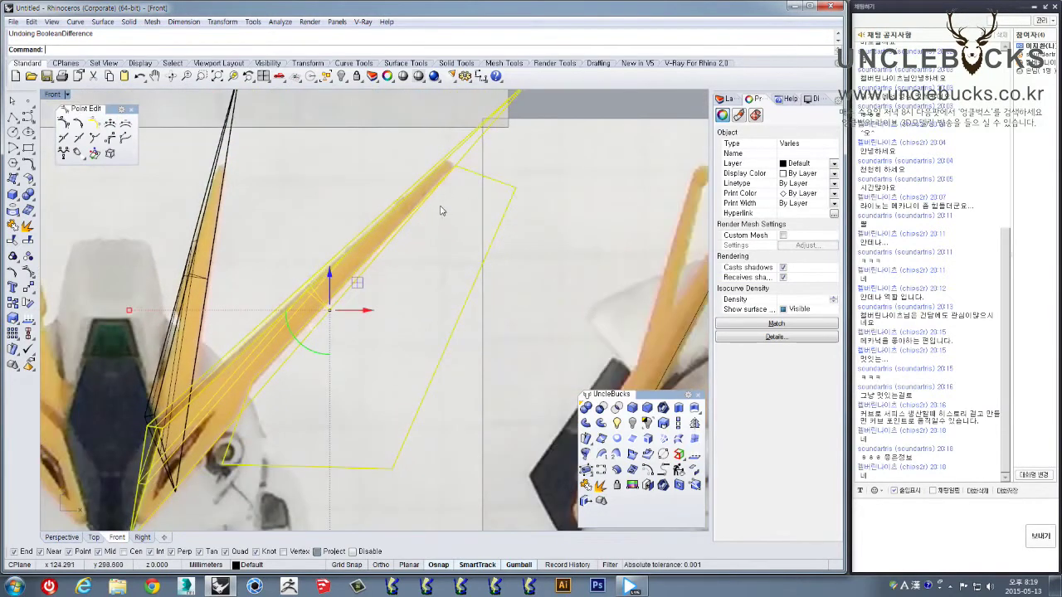
double_click(51, 94)
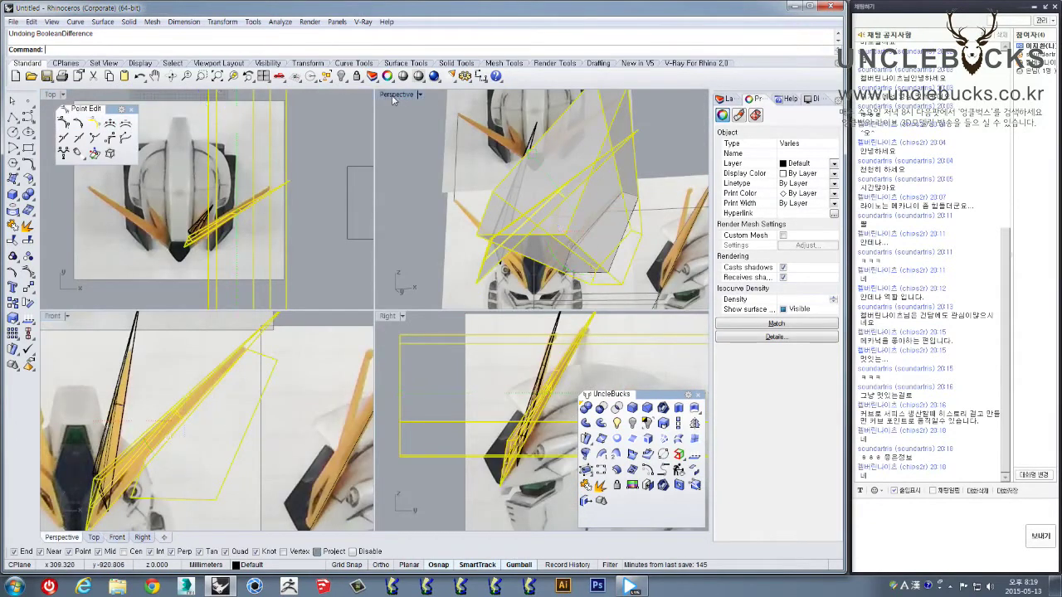
double_click(419, 95)
right_click_drag(584, 215, 590, 249)
right_click_drag(400, 244, 418, 263)
scroll(406, 240, "down", 3)
key("ctrl+y")
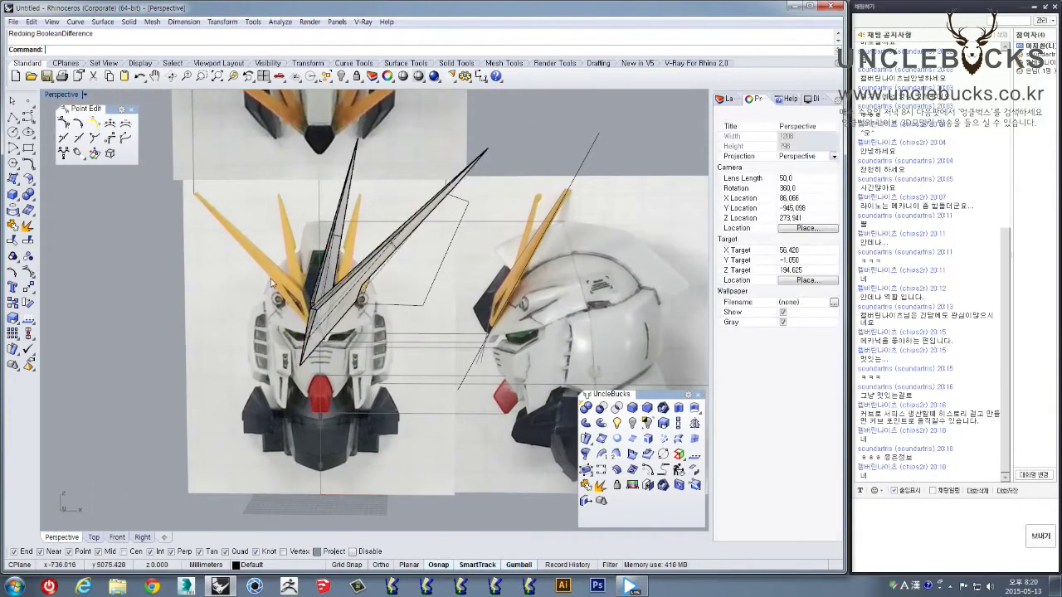
scroll(349, 271, "up", 3)
scroll(349, 271, "up", 2)
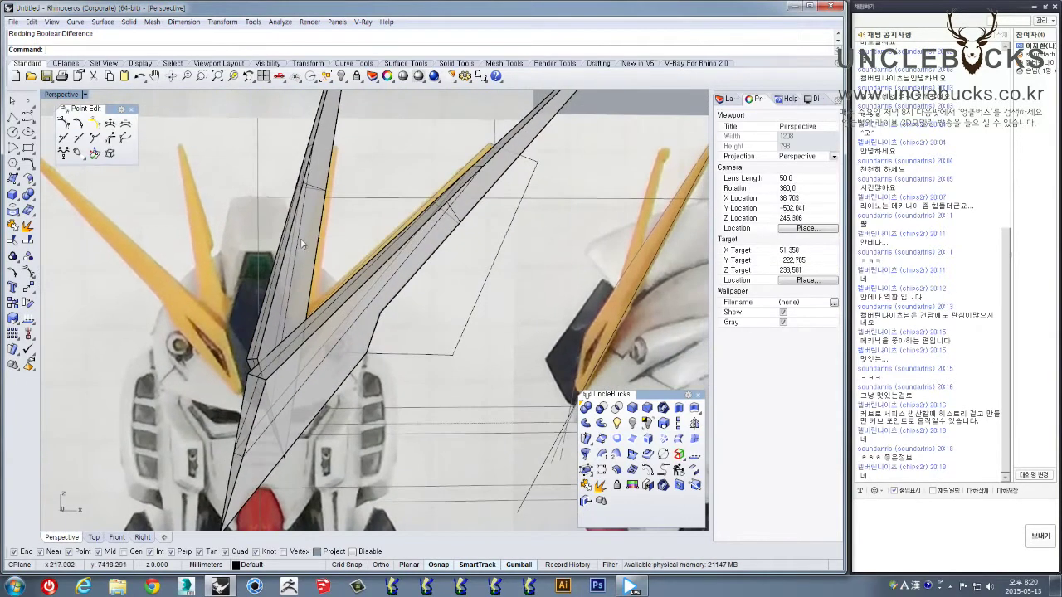
In the Front view, draw a closed four-sided polyline along the inner antenna's inner edge in the picture, enclosing the excess beside it
double_click(50, 95)
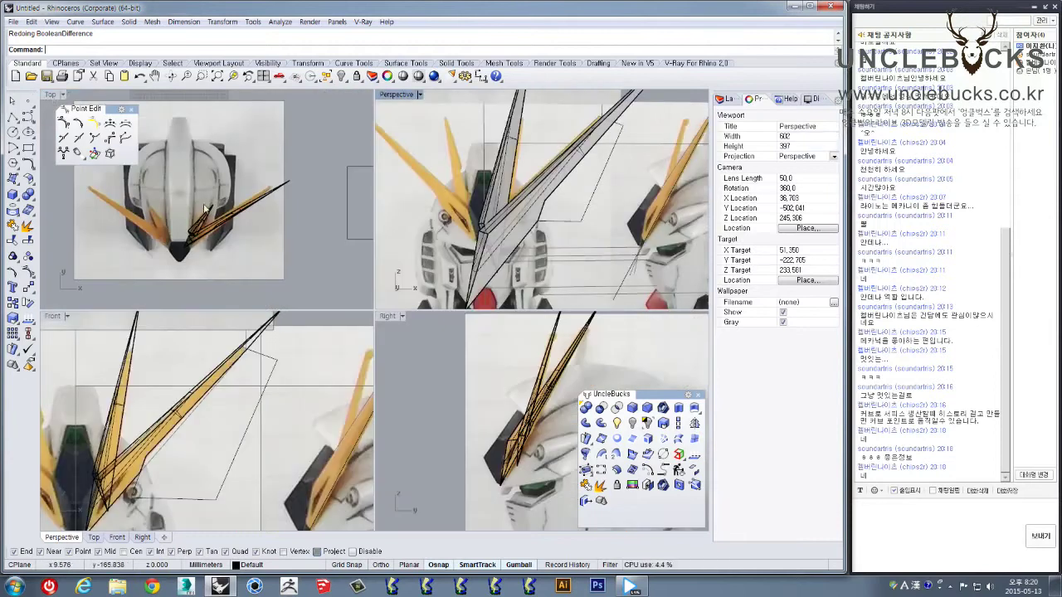
double_click(53, 316)
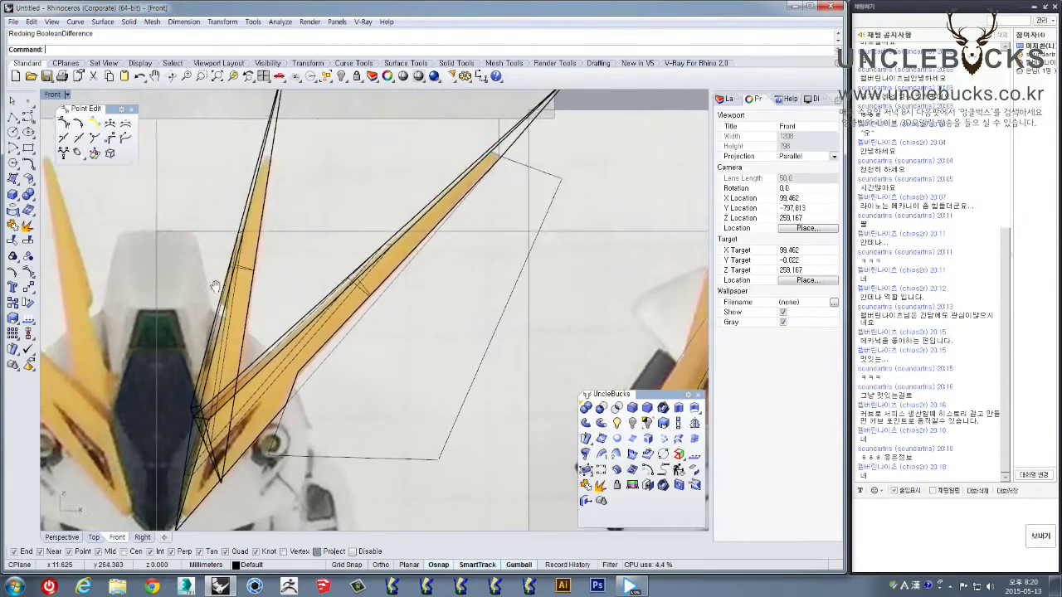
scroll(282, 192, "up", 6)
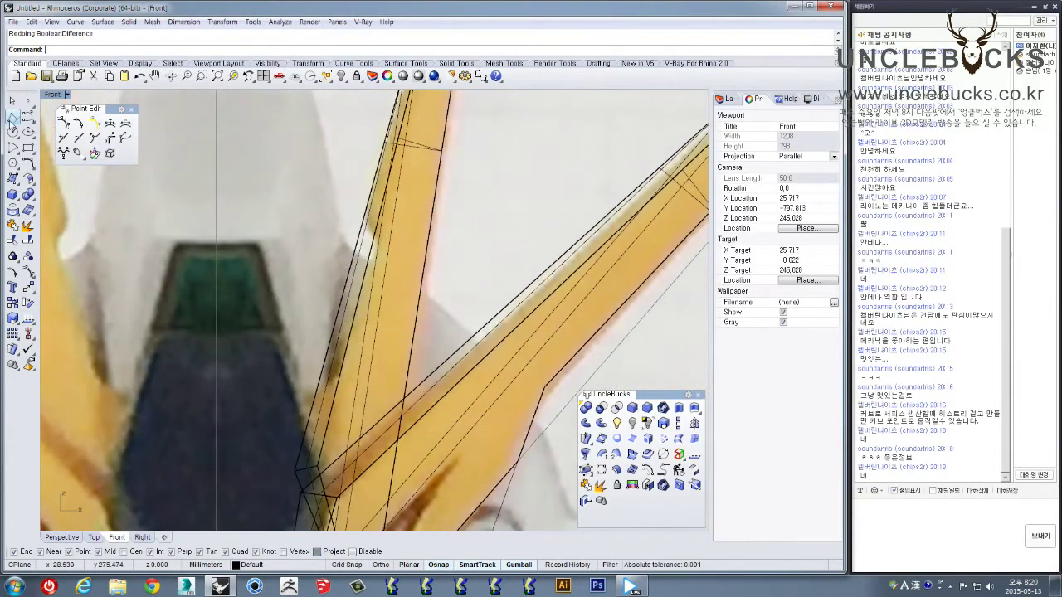
left_click(12, 117)
scroll(279, 190, "up", 2)
left_click(366, 127)
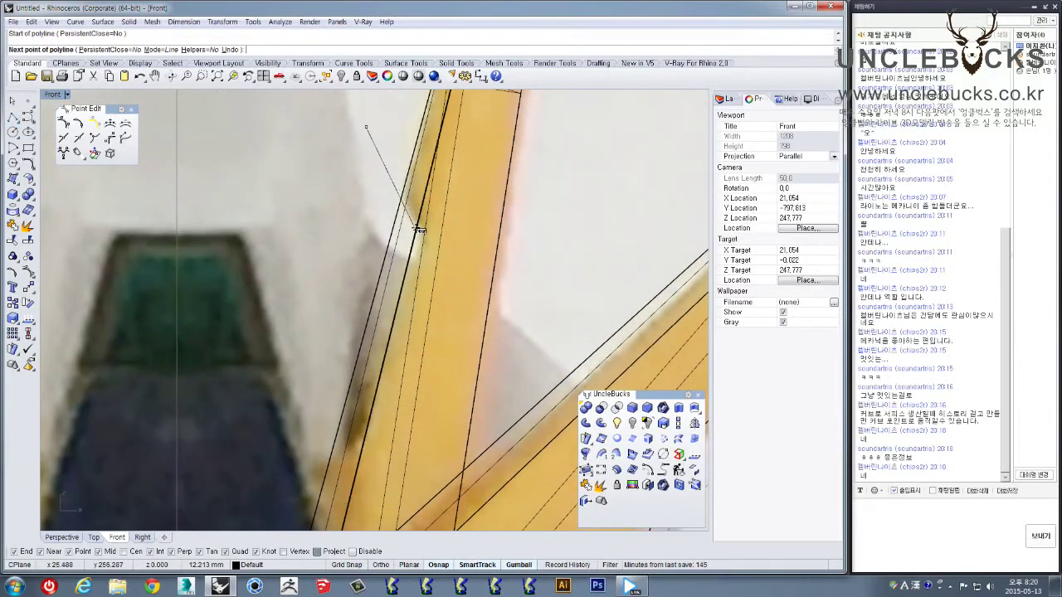
left_click(417, 226)
right_click_drag(364, 445, 407, 346)
left_click(407, 346)
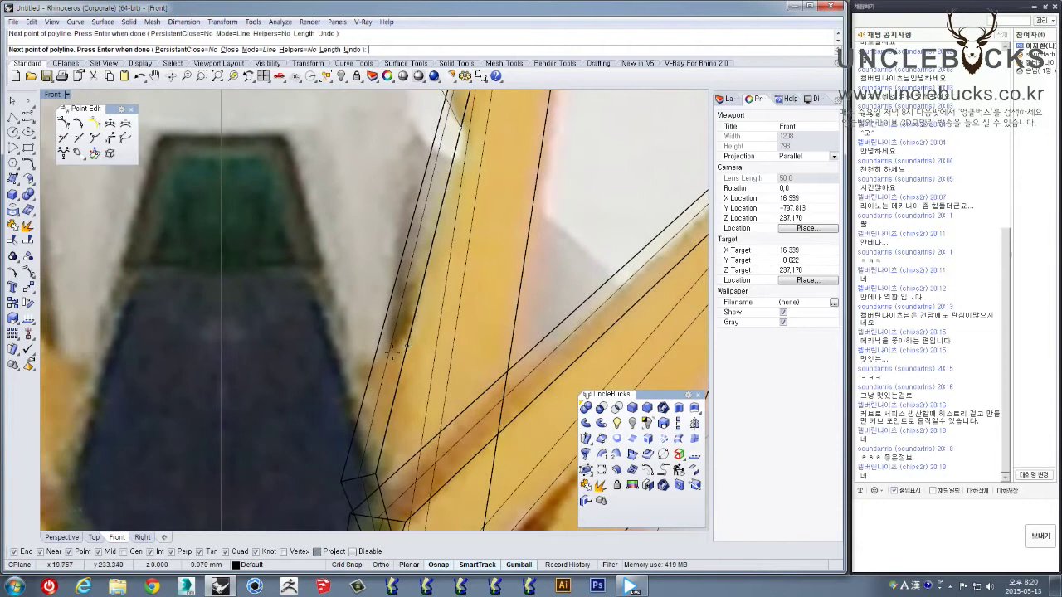
left_click(246, 412)
scroll(320, 217, "down", 4)
right_click_drag(320, 214, 346, 324)
left_click(399, 210)
left_click(401, 213)
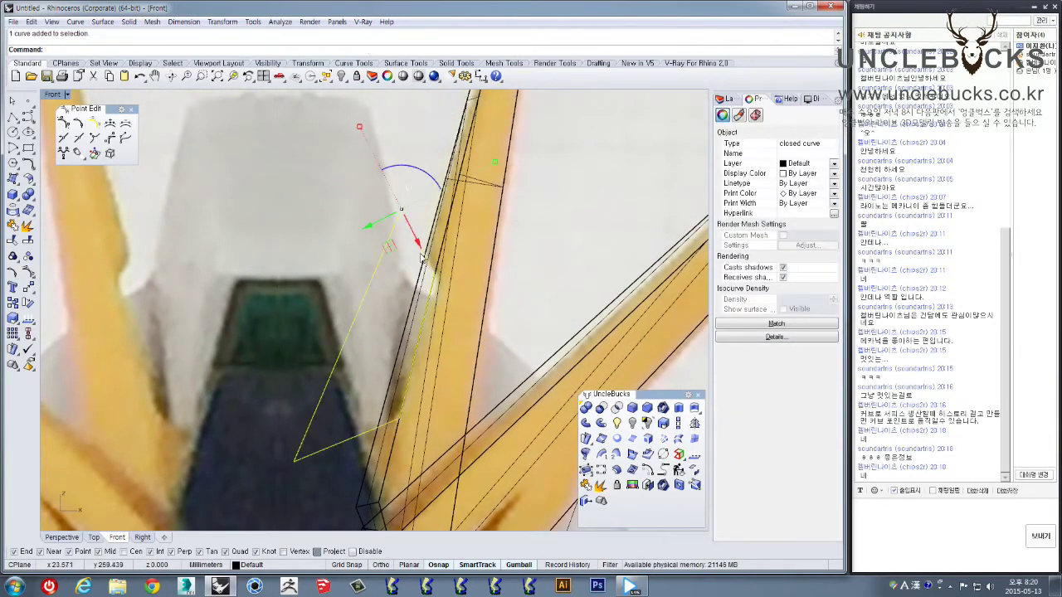
Start a Wire Cut with the closed four-sided polyline as the cutting curve for the inner antenna solid
double_click(55, 95)
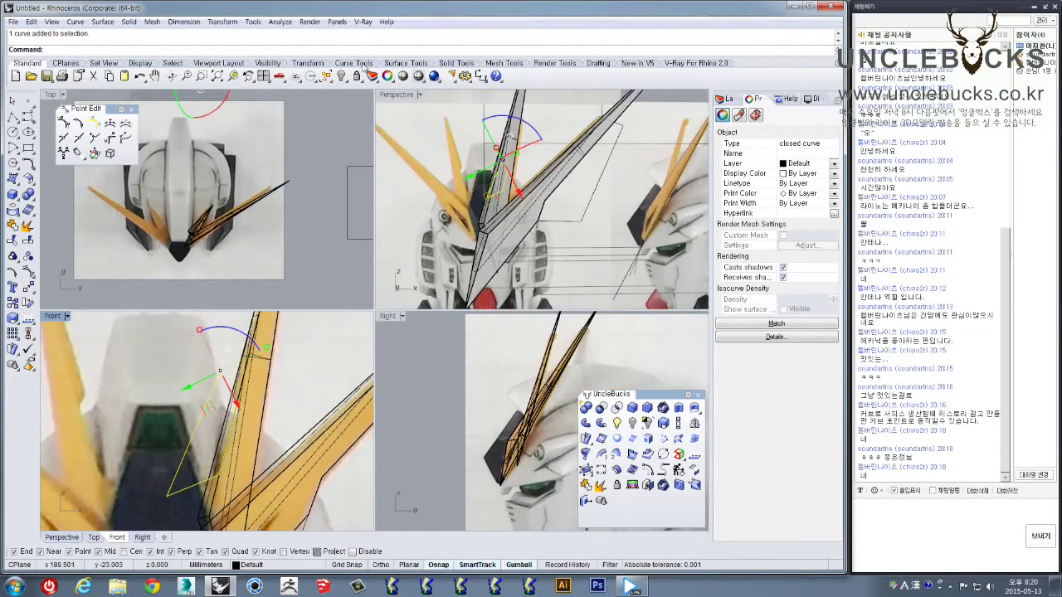
left_click(393, 64)
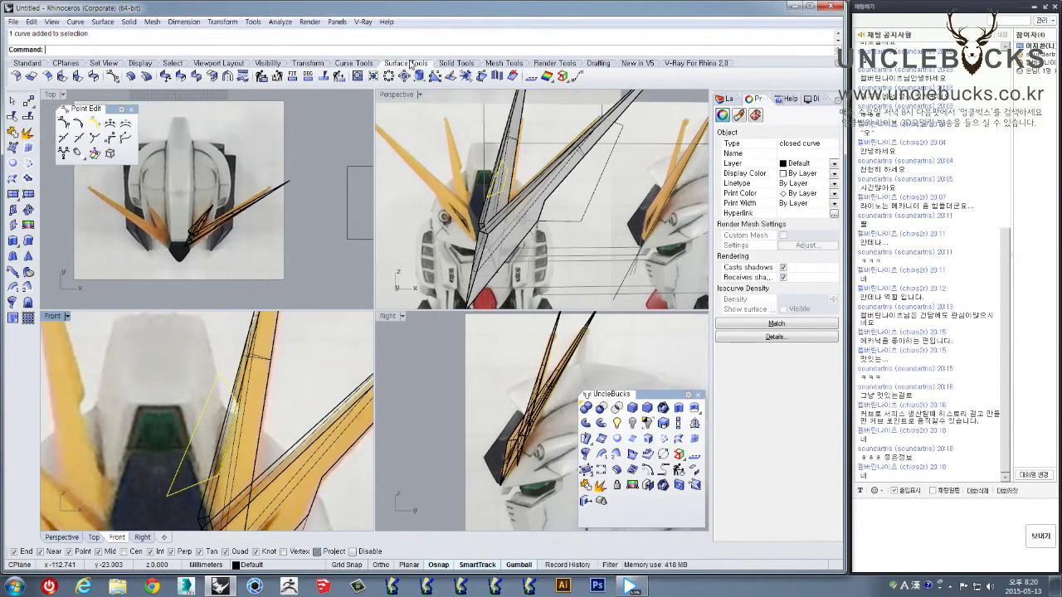
left_click(441, 65)
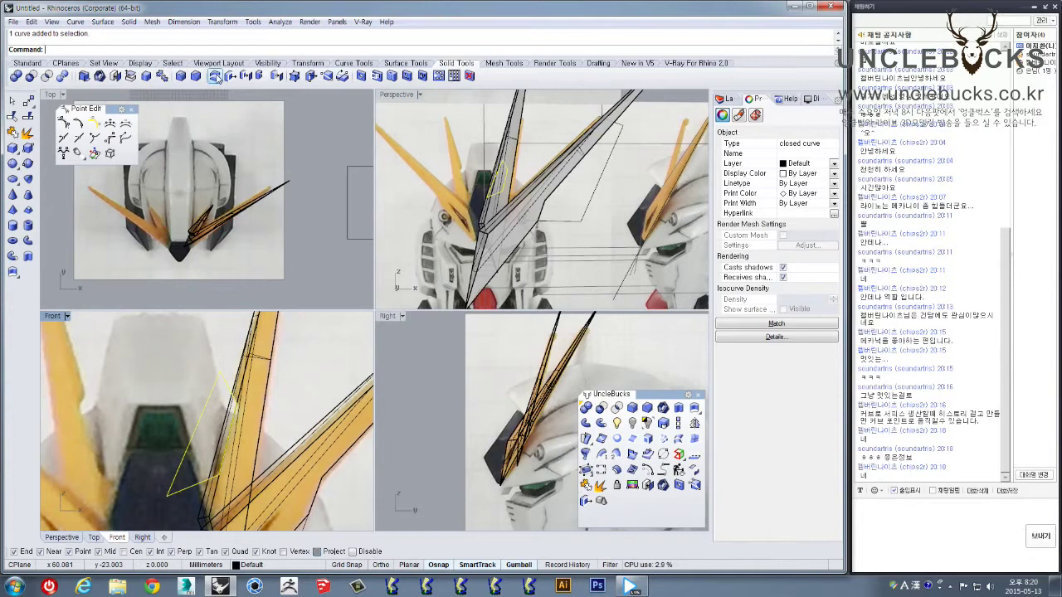
left_click(312, 196)
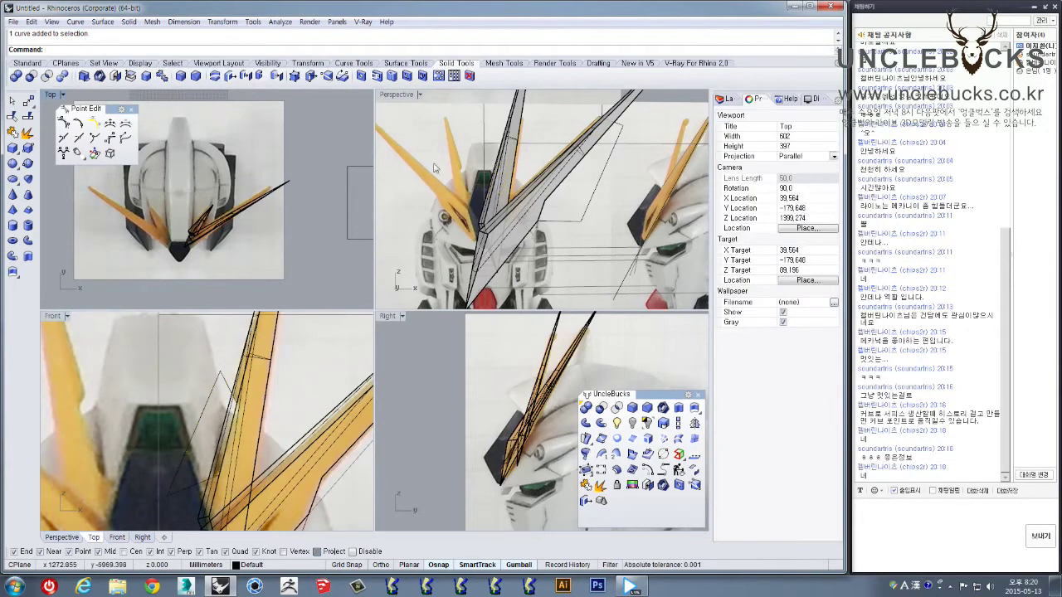
left_click(501, 179)
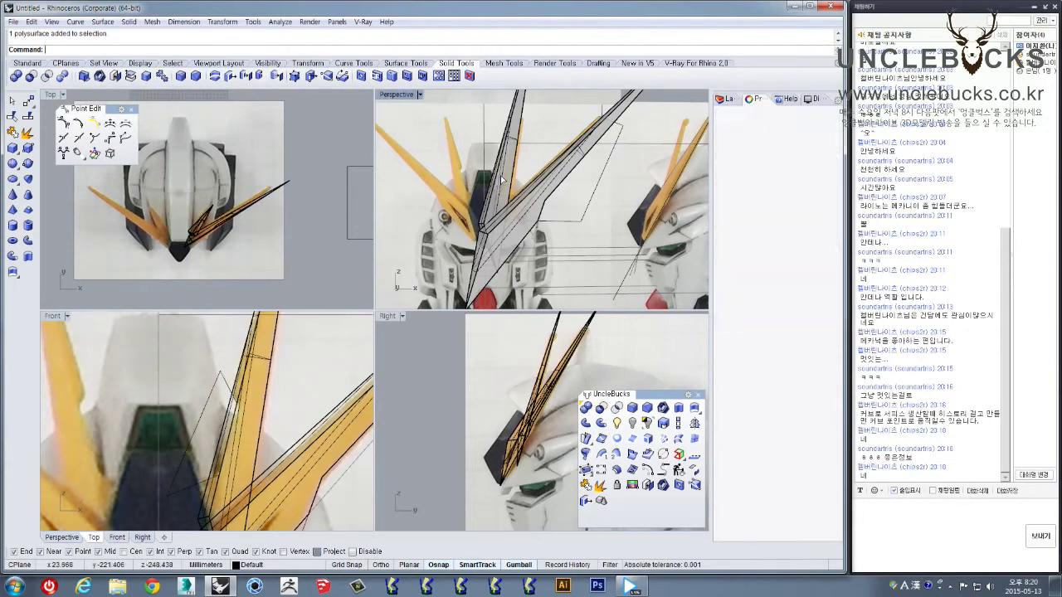
left_click(214, 77)
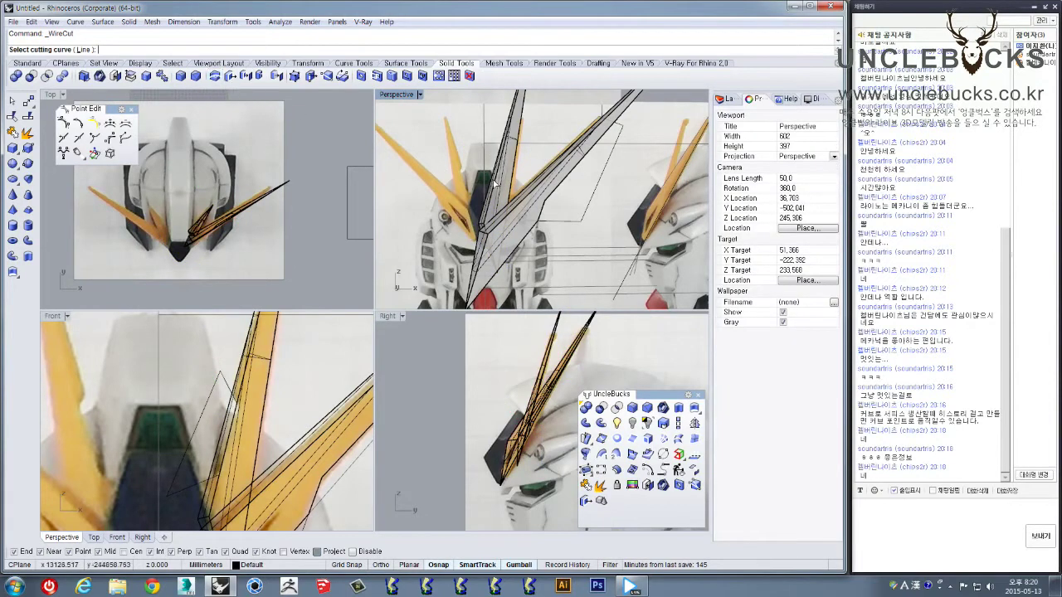
scroll(493, 167, "up", 2)
scroll(488, 178, "down", 5)
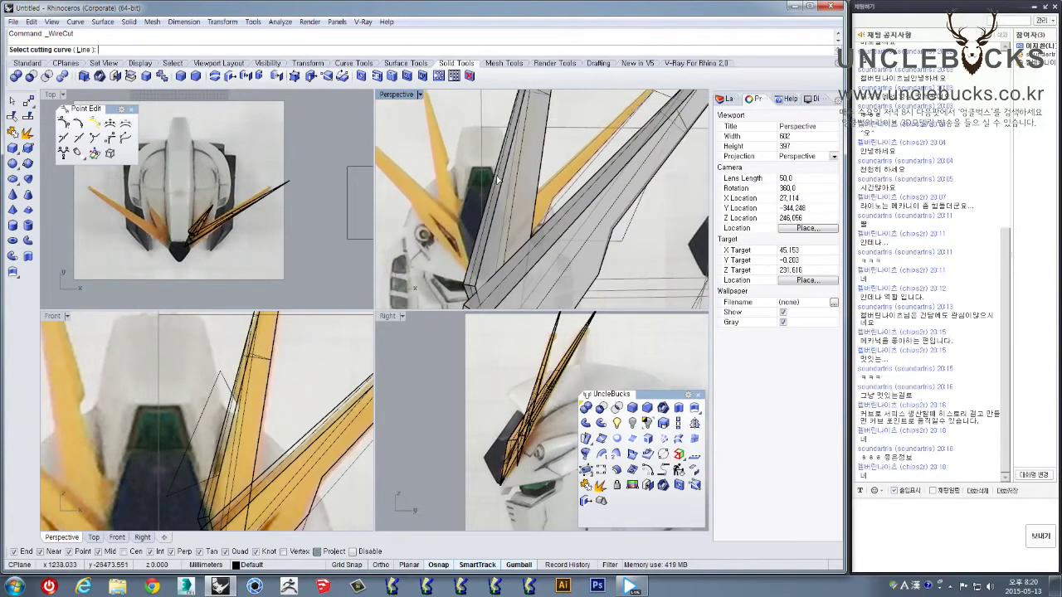
right_click_drag(508, 199, 535, 202)
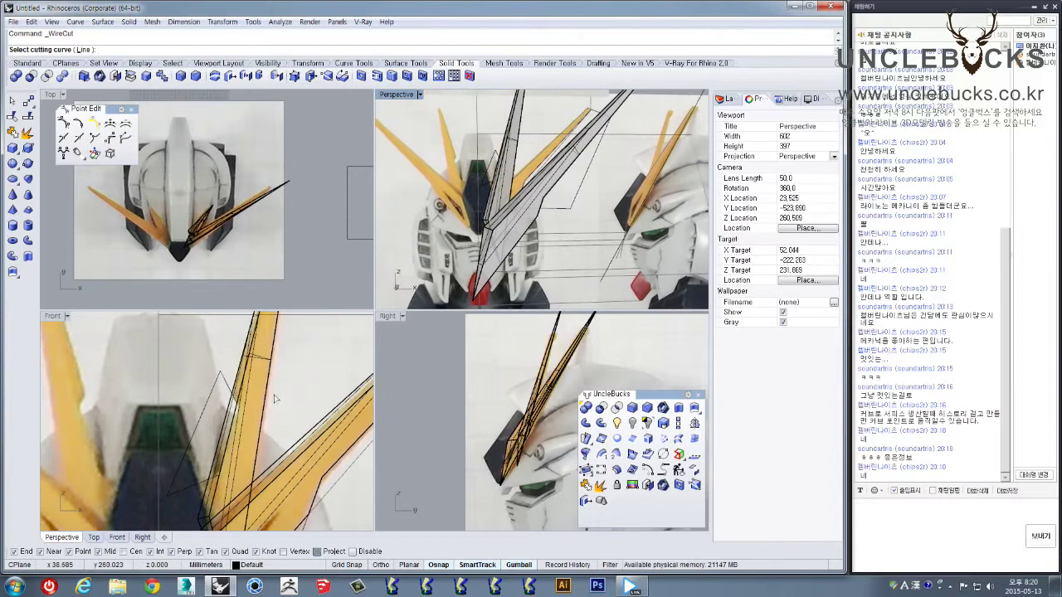
left_click(220, 384)
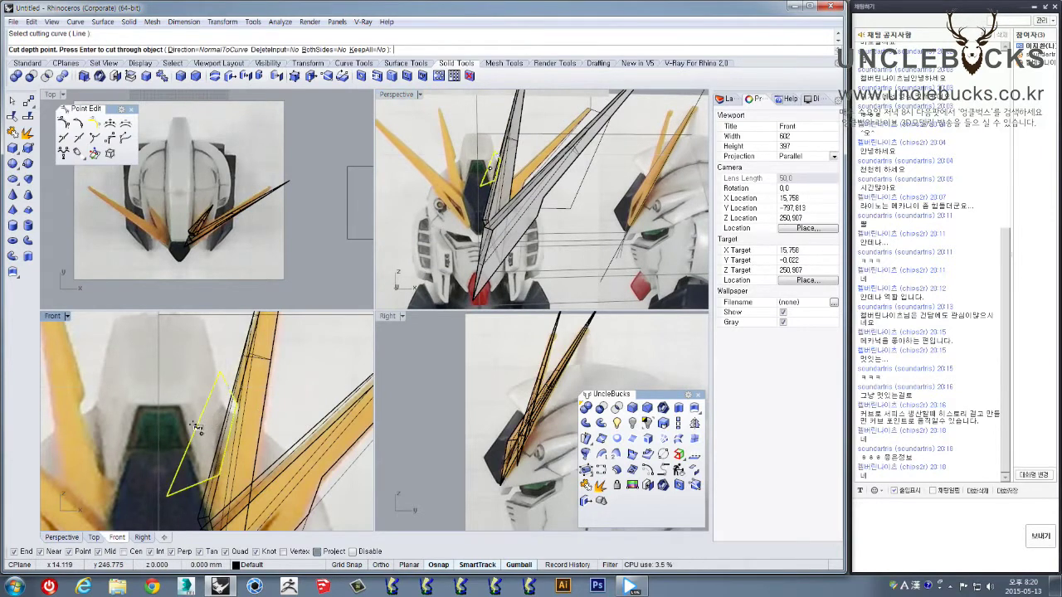
Keep the cut direction at NormalToCurve, set a depth beyond the inner antenna in the Top view, and cut away the enclosed part
left_click(190, 49)
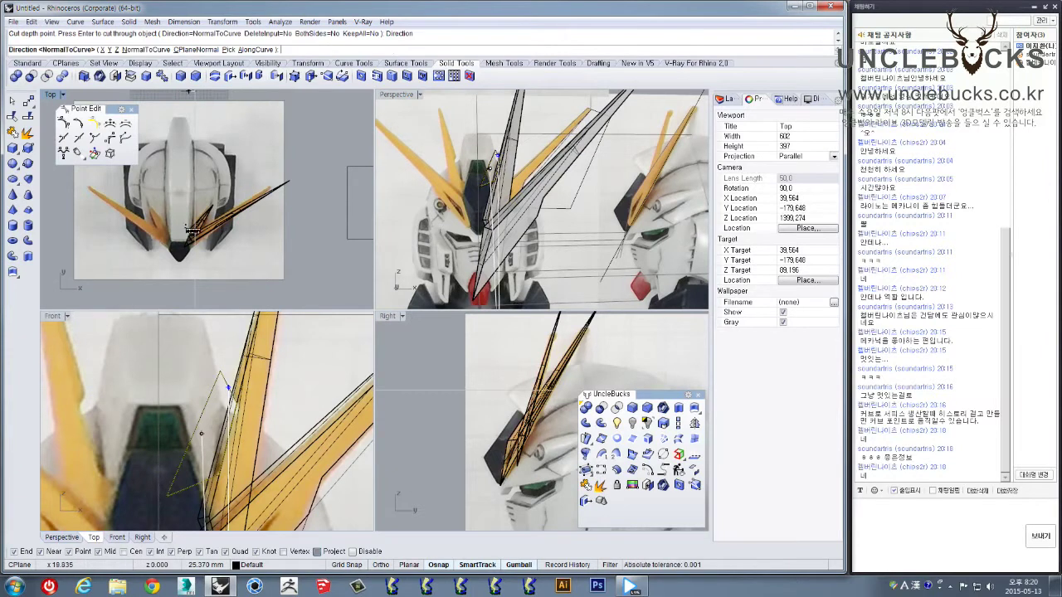
right_click_drag(224, 177, 276, 240)
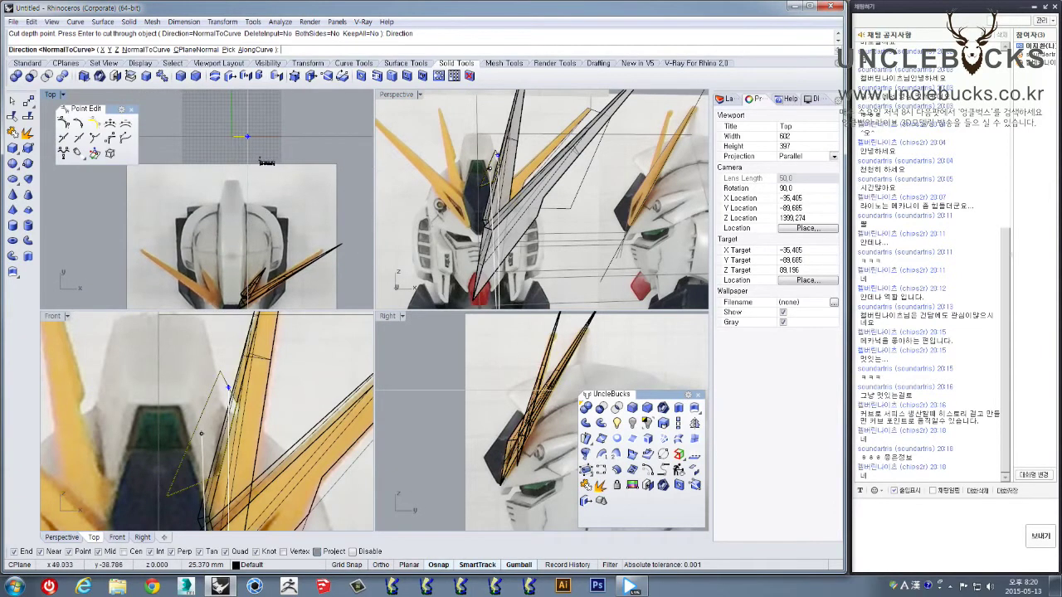
key("Return")
right_click_drag(253, 262, 290, 159)
left_click(289, 279)
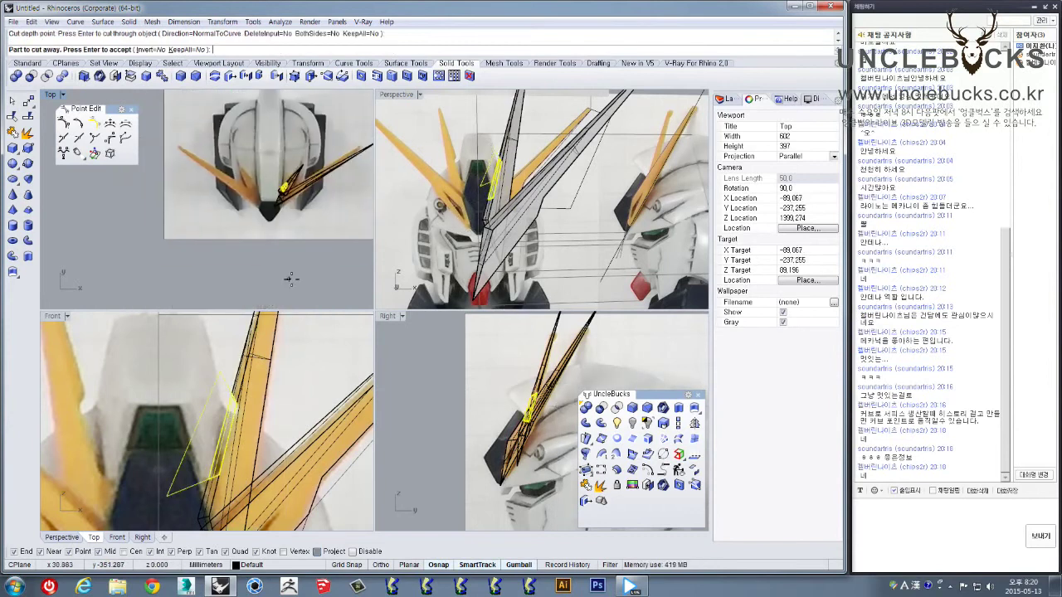
left_click(460, 183)
key("Return")
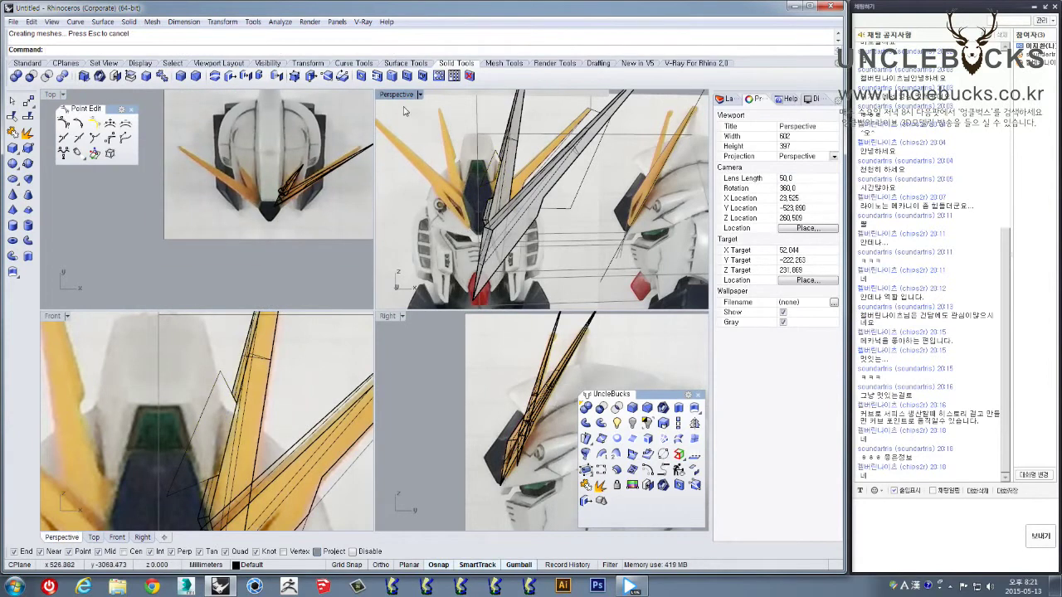
Inspect the cut on the inner antenna's edge from several angles in the Perspective view
double_click(397, 94)
right_click_drag(402, 166, 514, 187)
scroll(374, 234, "up", 2)
right_click_drag(374, 235, 486, 251)
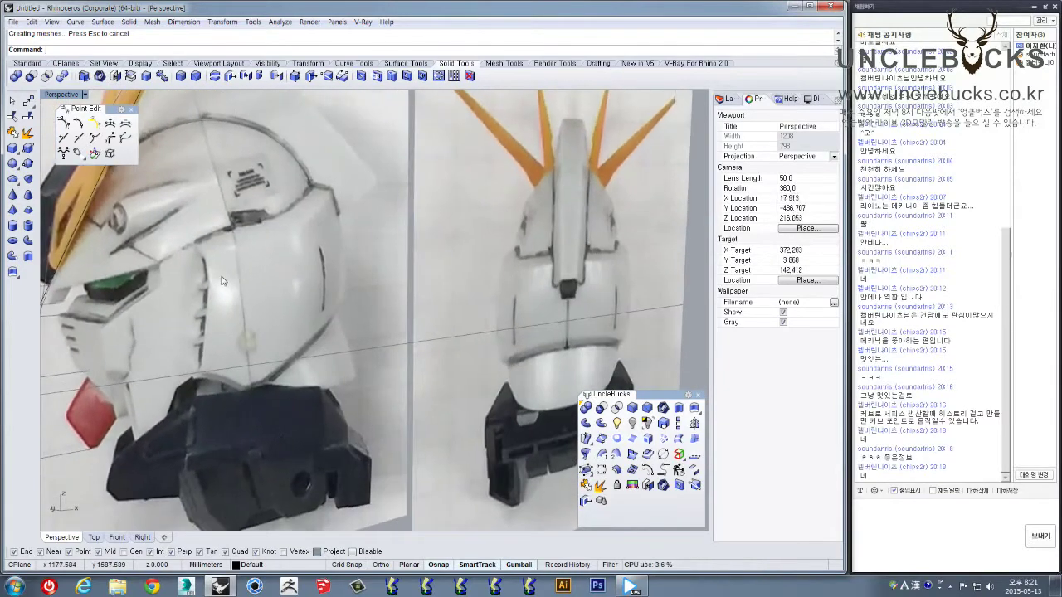
scroll(222, 281, "down", 3)
scroll(374, 241, "up", 4)
left_click(387, 241)
right_click_drag(388, 241, 497, 176)
left_click(518, 169)
scroll(390, 256, "up", 4)
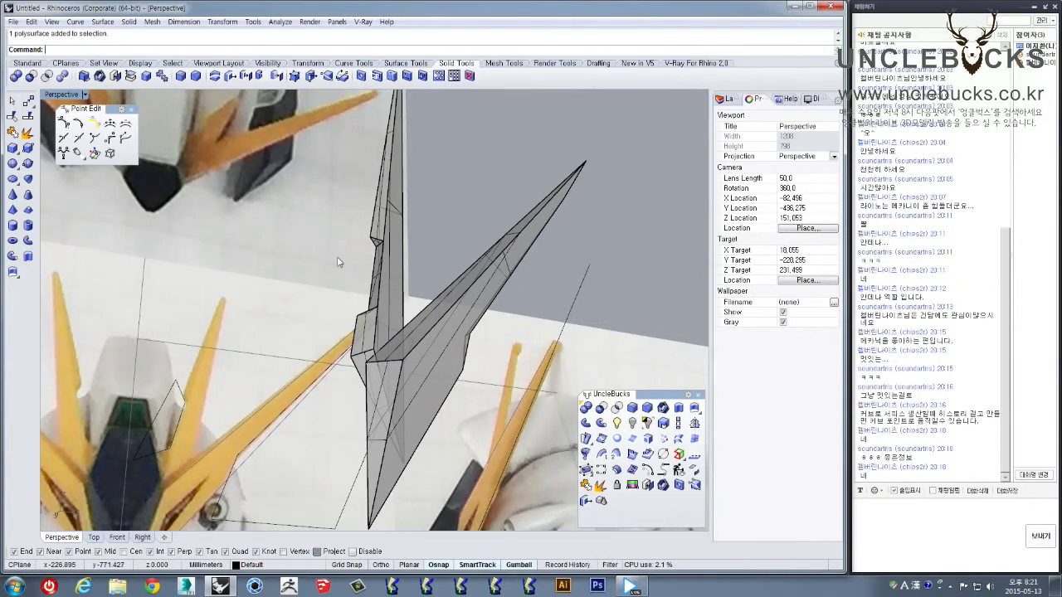
right_click_drag(565, 274, 462, 211)
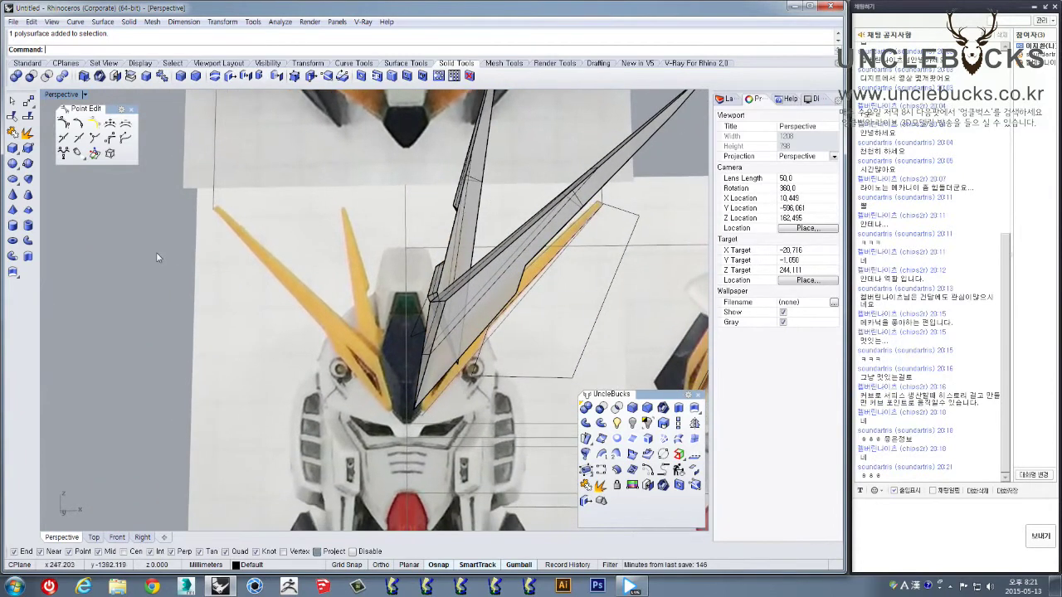
Compare both trimmed antennas with the reference pictures in the Front and Perspective views
double_click(60, 97)
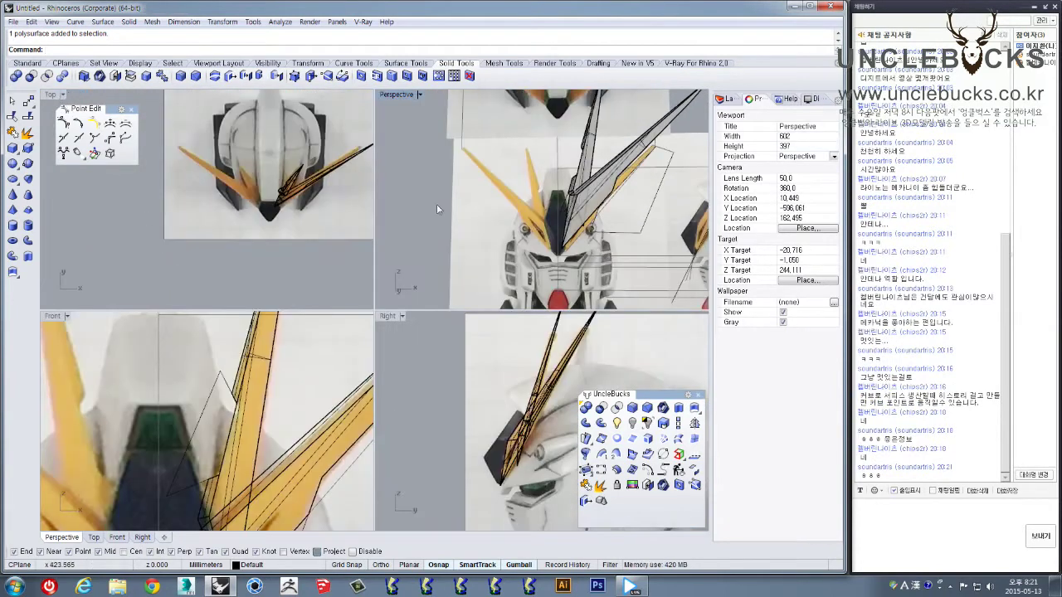
double_click(404, 95)
right_click_drag(379, 206, 428, 230)
scroll(476, 204, "down", 2)
double_click(61, 95)
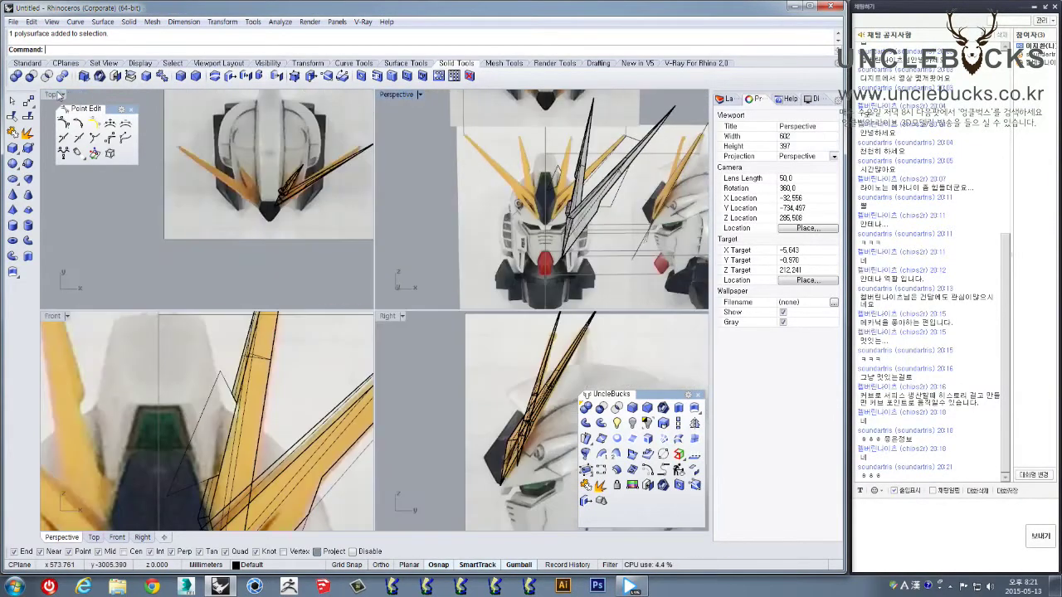
double_click(58, 316)
scroll(404, 209, "down", 6)
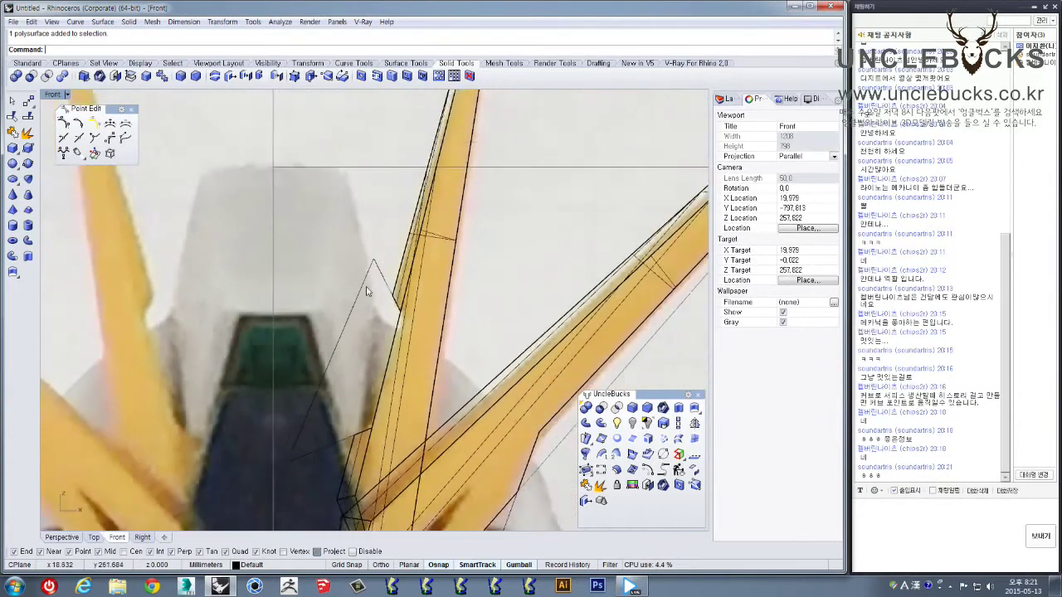
scroll(404, 209, "up", 7)
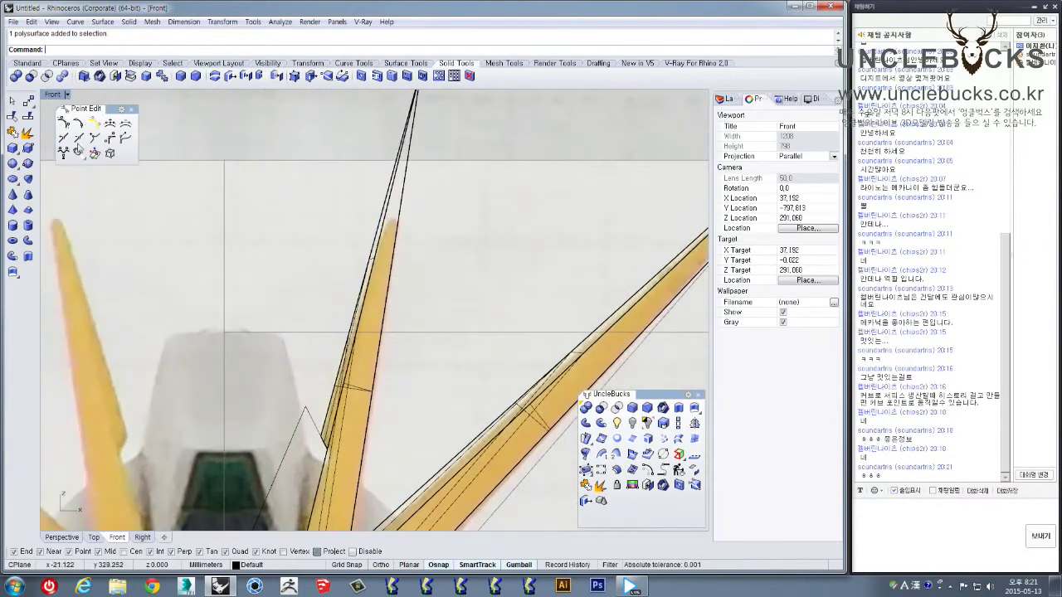
double_click(51, 96)
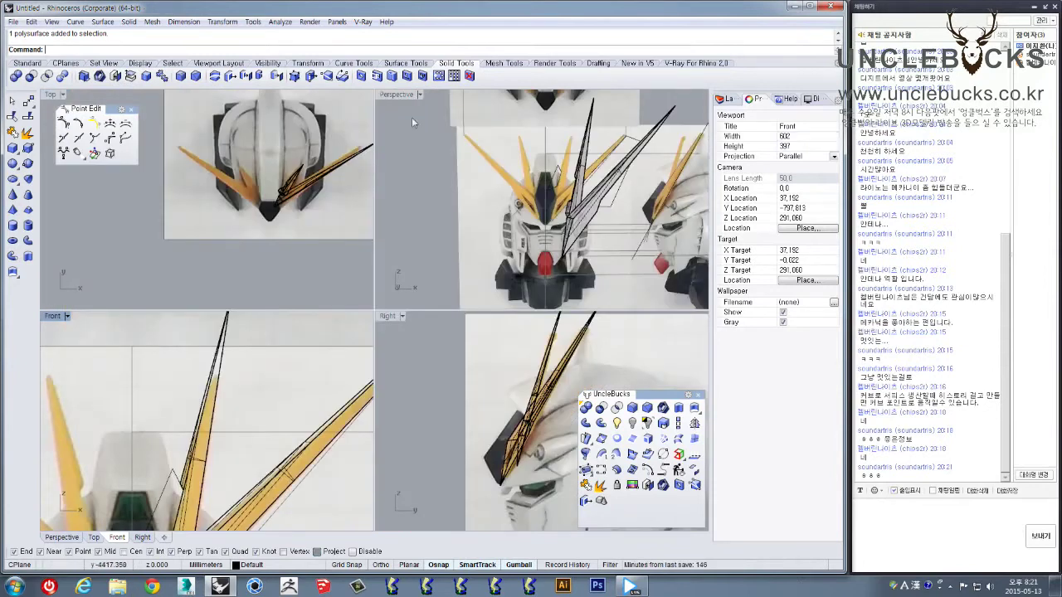
double_click(407, 97)
right_click_drag(497, 220, 455, 216)
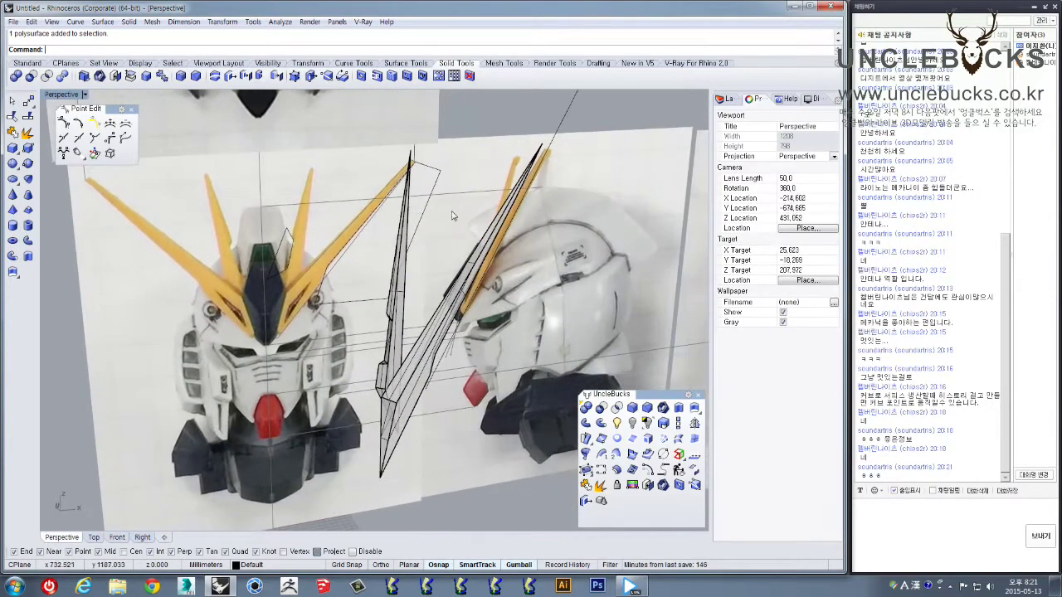
scroll(405, 204, "up", 4)
scroll(405, 205, "up", 3)
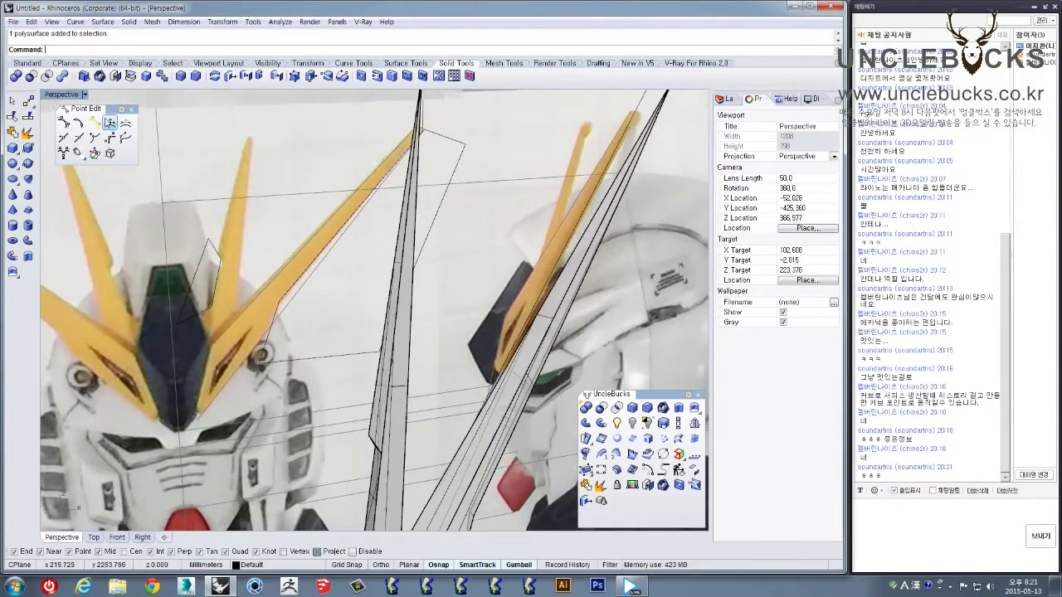
double_click(52, 95)
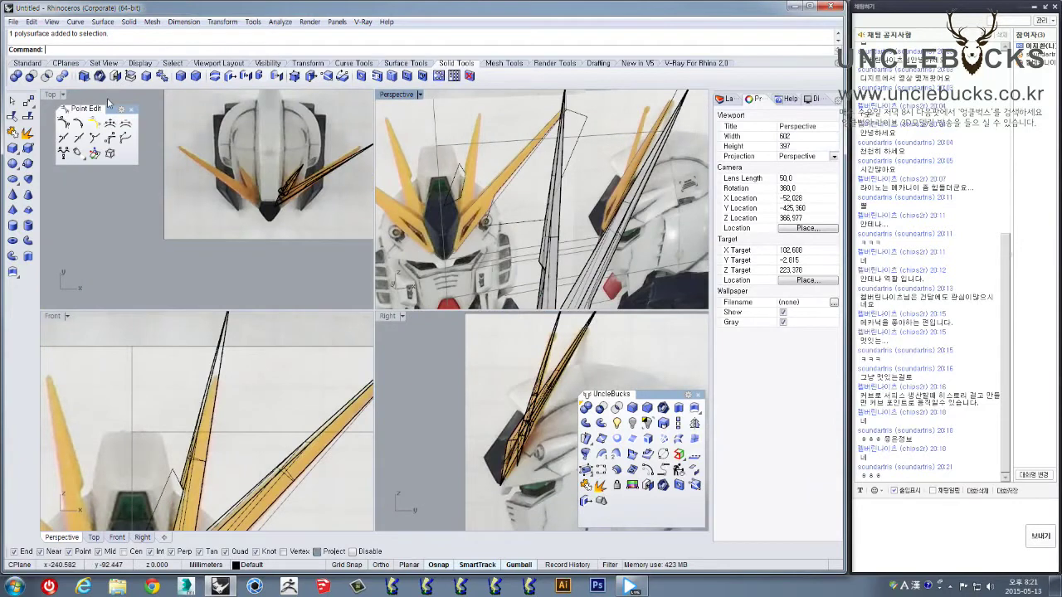
Draw a straight slanted line across the inner antenna at the reference picture's tip in the Front view
double_click(55, 316)
scroll(398, 193, "up", 3)
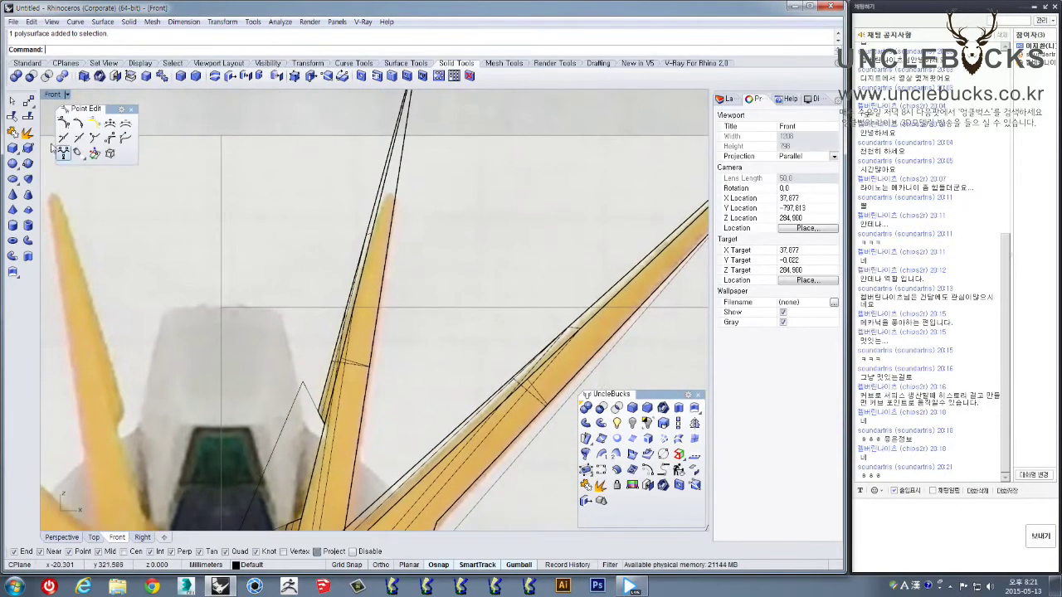
right_click_drag(371, 171, 361, 212)
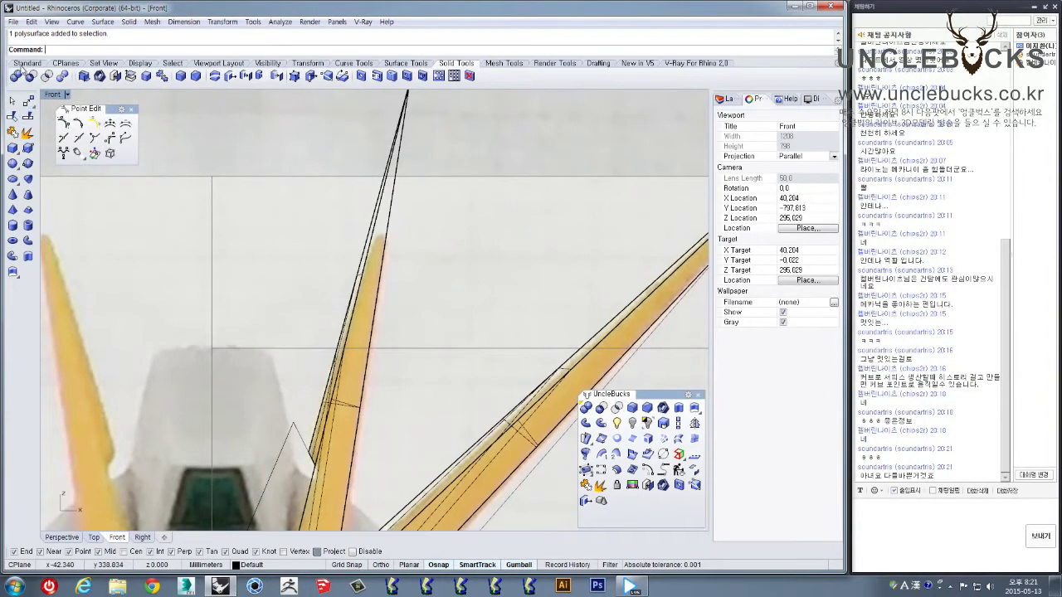
left_click(25, 64)
left_click(13, 119)
scroll(335, 209, "up", 4)
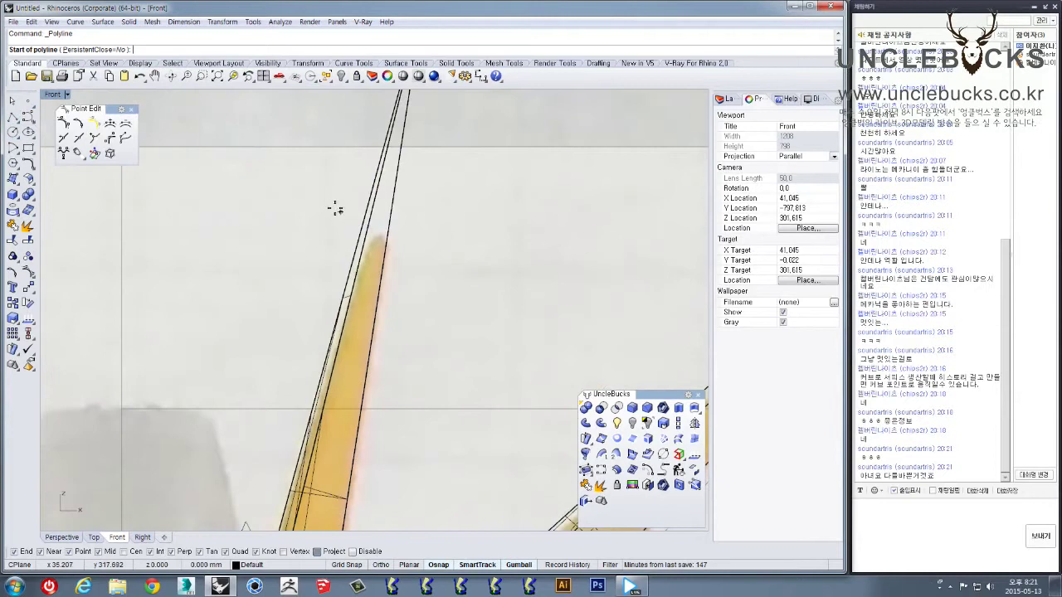
scroll(365, 249, "up", 3)
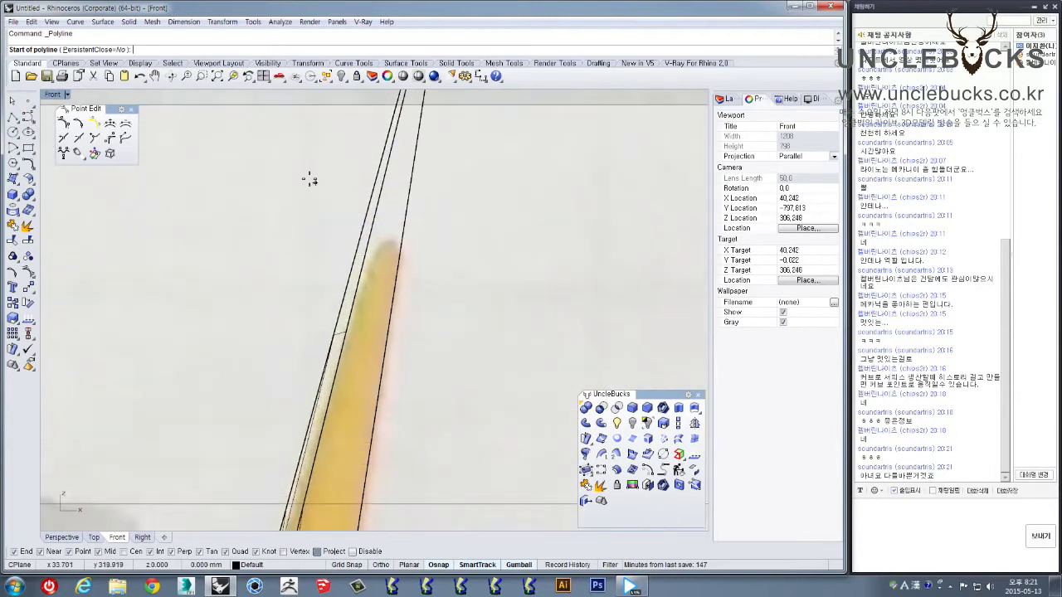
left_click(287, 186)
left_click(481, 299)
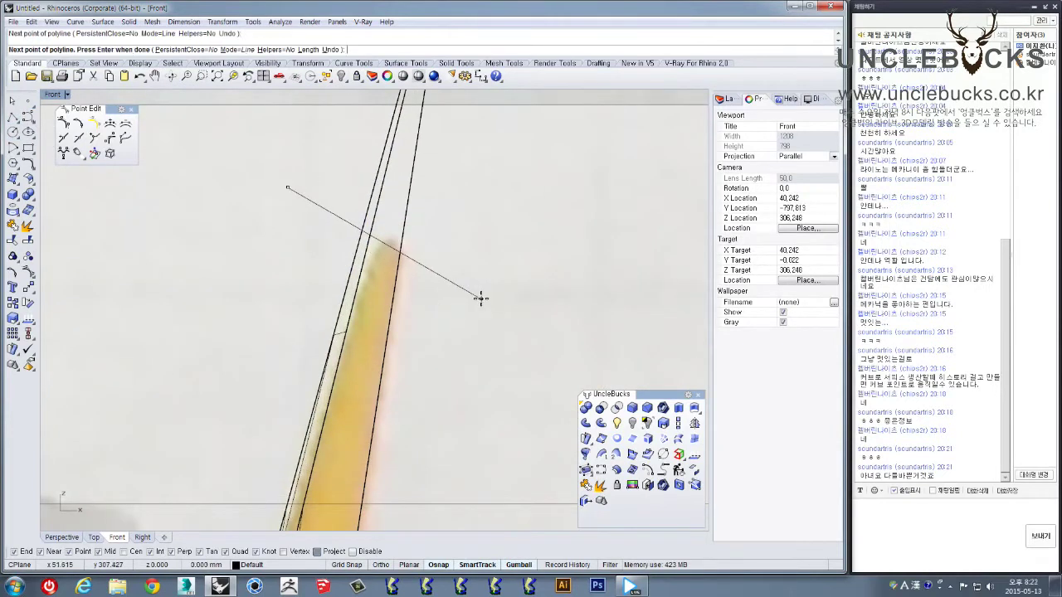
right_click(508, 261)
Draw a second straight line across the outer antenna where the reference tip ends in the Front view
scroll(505, 261, "down", 12)
right_click_drag(606, 280, 513, 242)
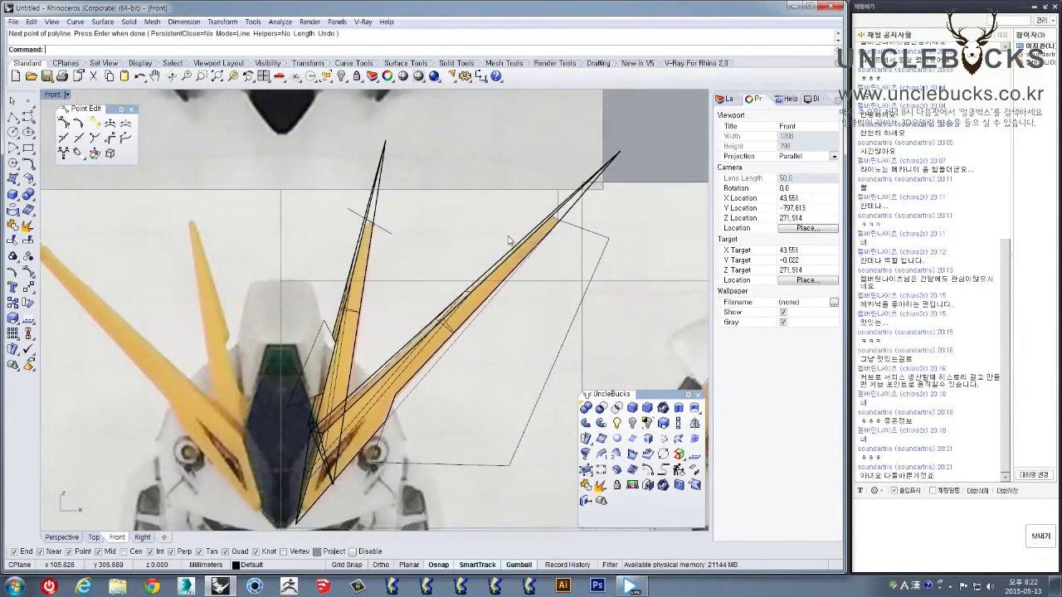
scroll(518, 242, "up", 4)
right_click_drag(563, 210, 512, 242)
right_click(506, 233)
left_click(496, 218)
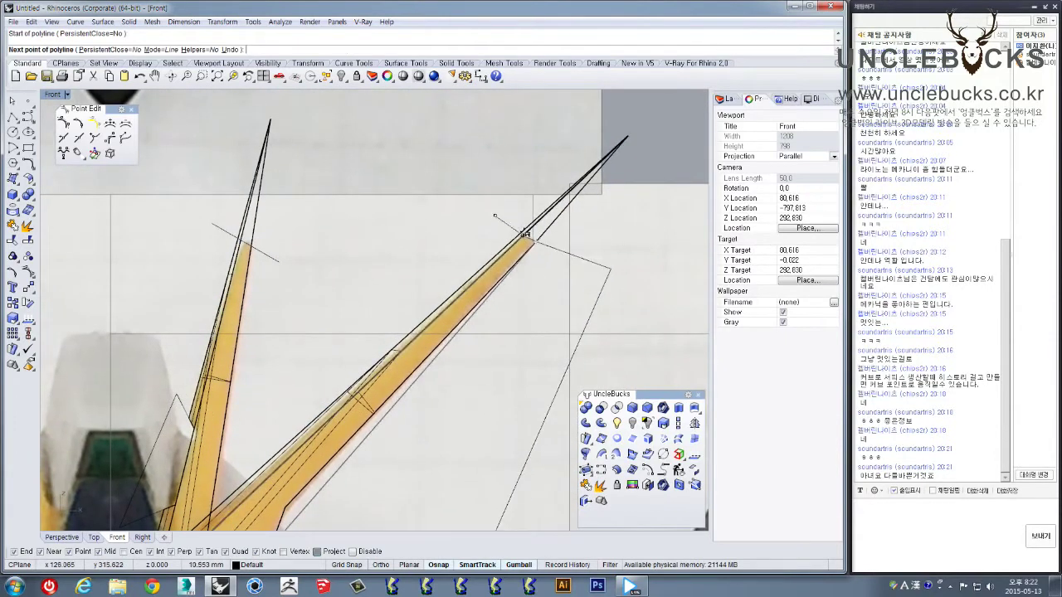
scroll(529, 239, "up", 6)
right_click(521, 238)
left_click(474, 213)
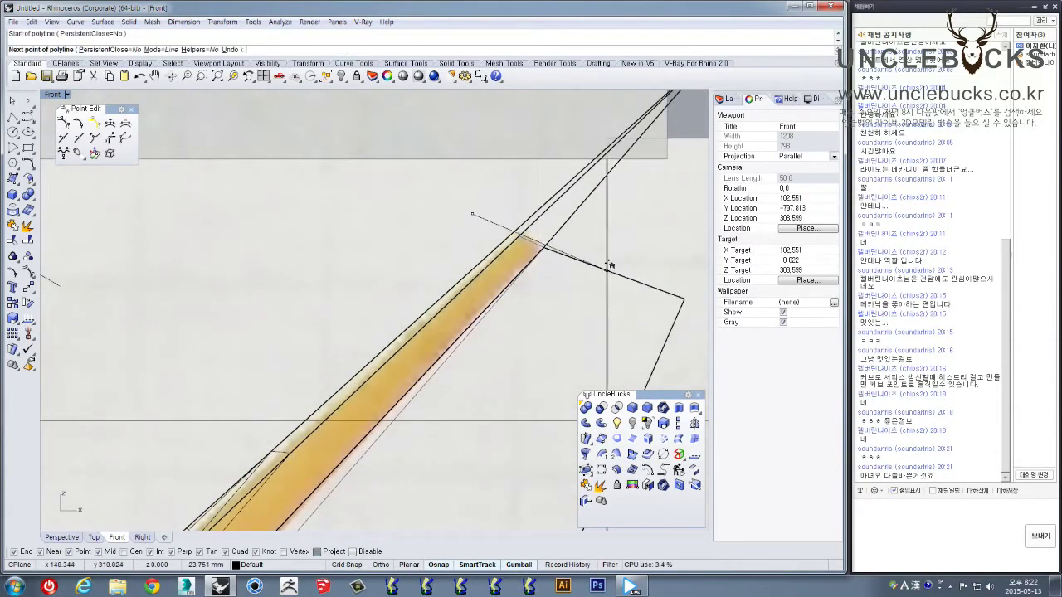
left_click(592, 256)
key("Return")
Try to extrude both tip lines toward the antennas in the Perspective view
left_click(569, 256)
scroll(368, 249, "down", 2)
left_click(298, 260, "shift")
scroll(300, 260, "down", 1)
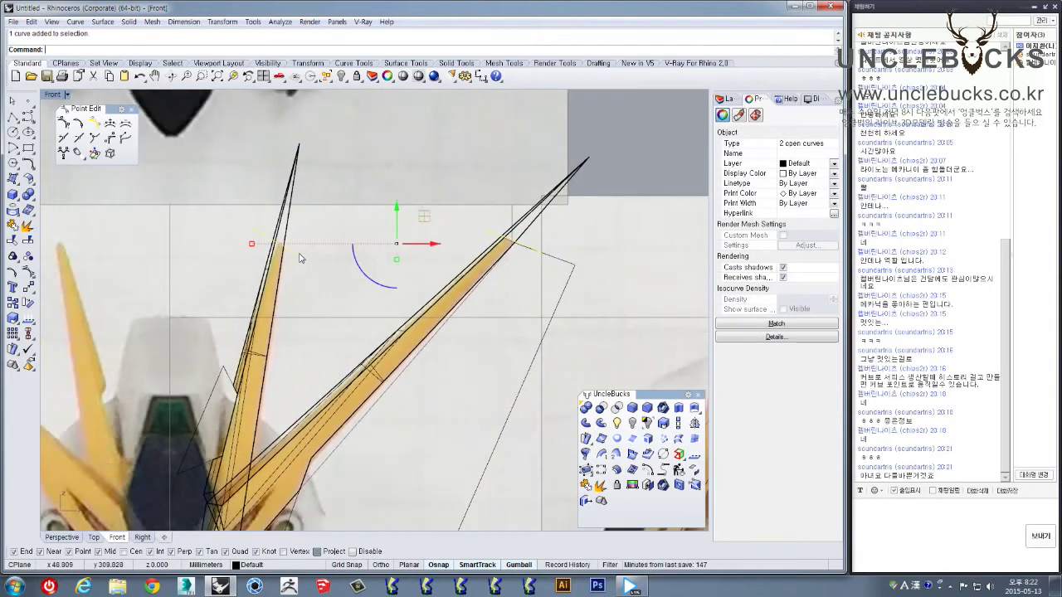
double_click(50, 95)
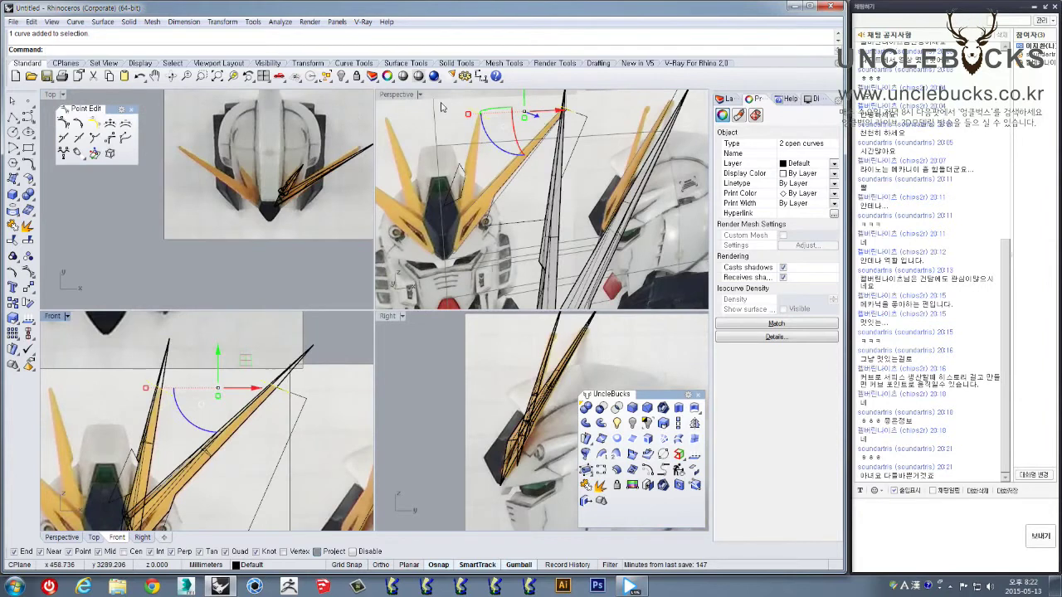
double_click(405, 94)
right_click_drag(365, 118, 575, 314)
scroll(373, 144, "down", 4)
left_click(678, 407)
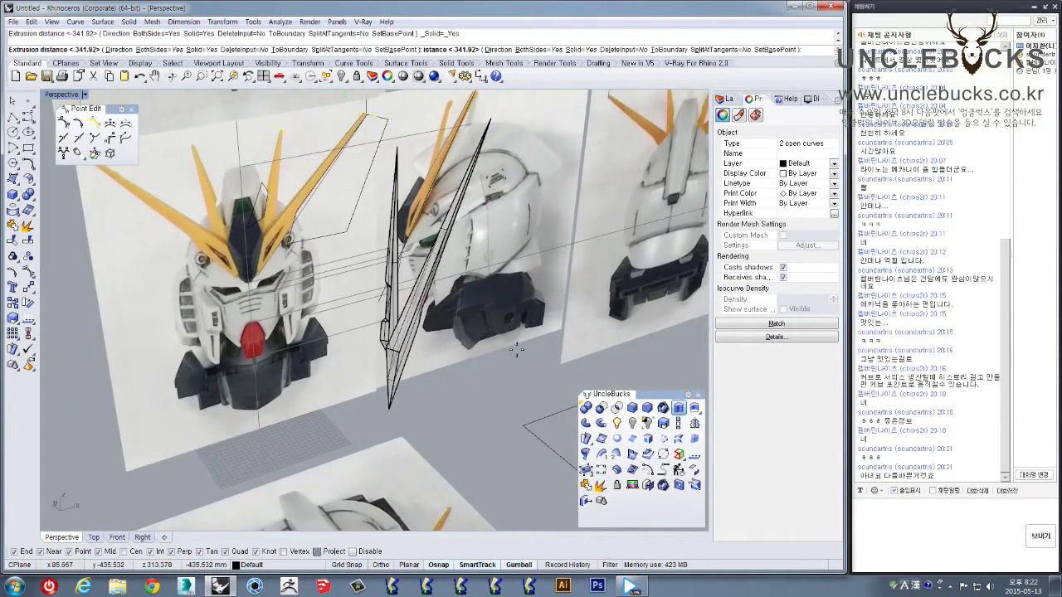
right_click_drag(580, 311, 651, 292)
left_click(650, 286)
right_click_drag(595, 206, 359, 232)
key("ctrl+z")
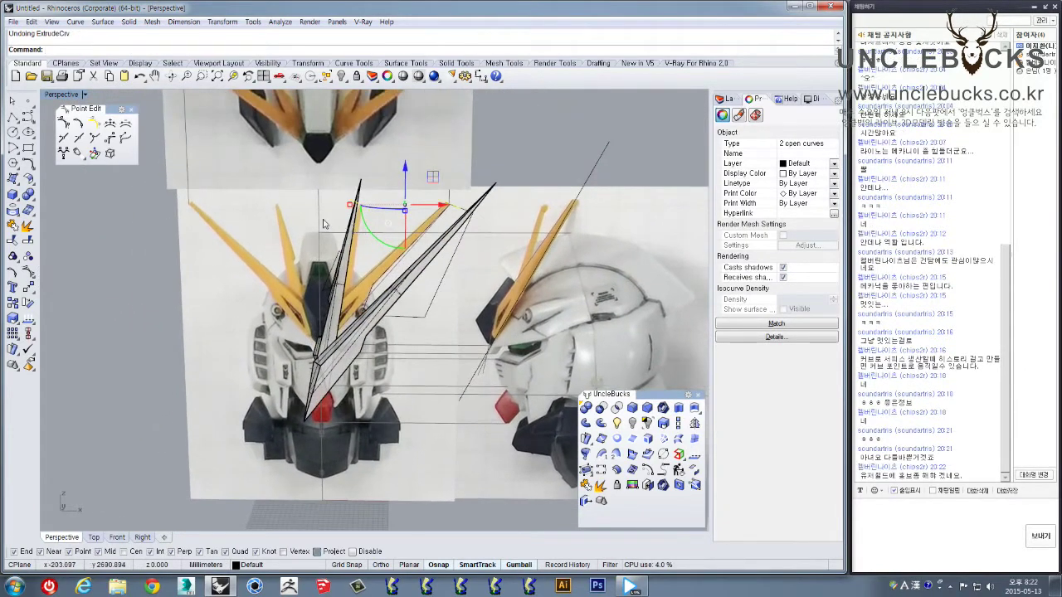
Project both tip lines from the Front view onto the inner and outer antenna solids
double_click(59, 95)
double_click(55, 316)
scroll(235, 254, "up", 2)
scroll(222, 289, "up", 2)
scroll(223, 288, "up", 1)
left_click(240, 232)
left_click_drag(215, 220, 370, 346)
right_click_drag(433, 287, 356, 289)
scroll(432, 253, "down", 2)
right_click_drag(500, 227, 443, 217)
left_click_drag(460, 184, 629, 322, "shift")
right_click_drag(555, 262, 543, 233)
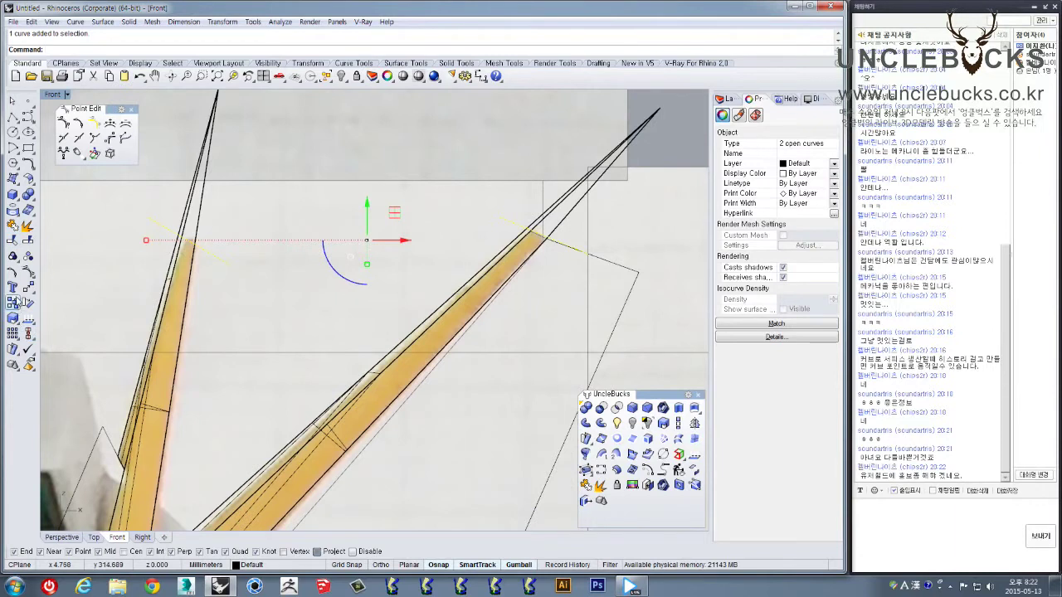
left_click(13, 211)
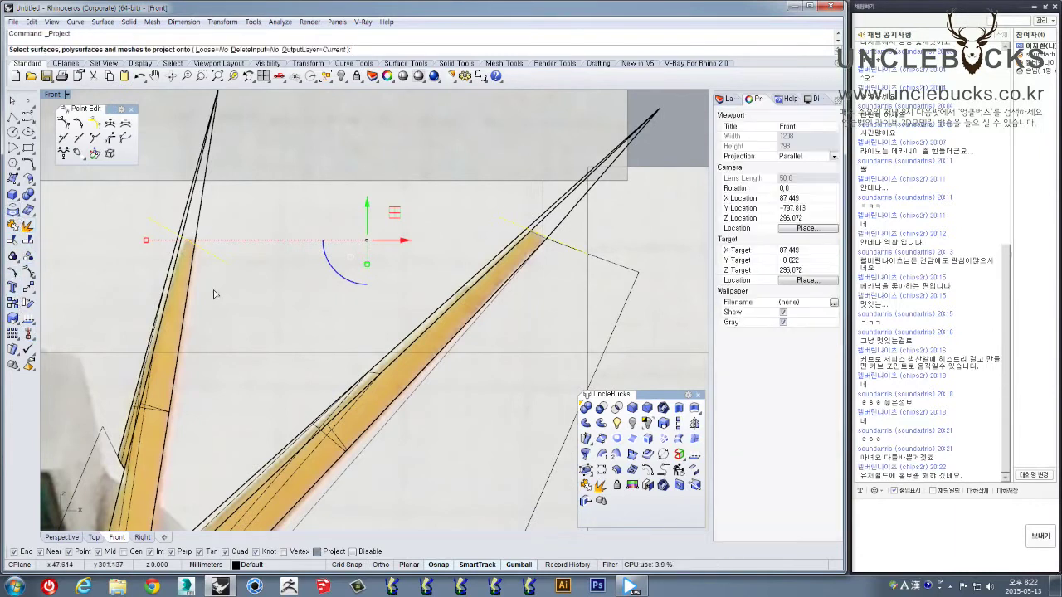
left_click(162, 282)
left_click(458, 278)
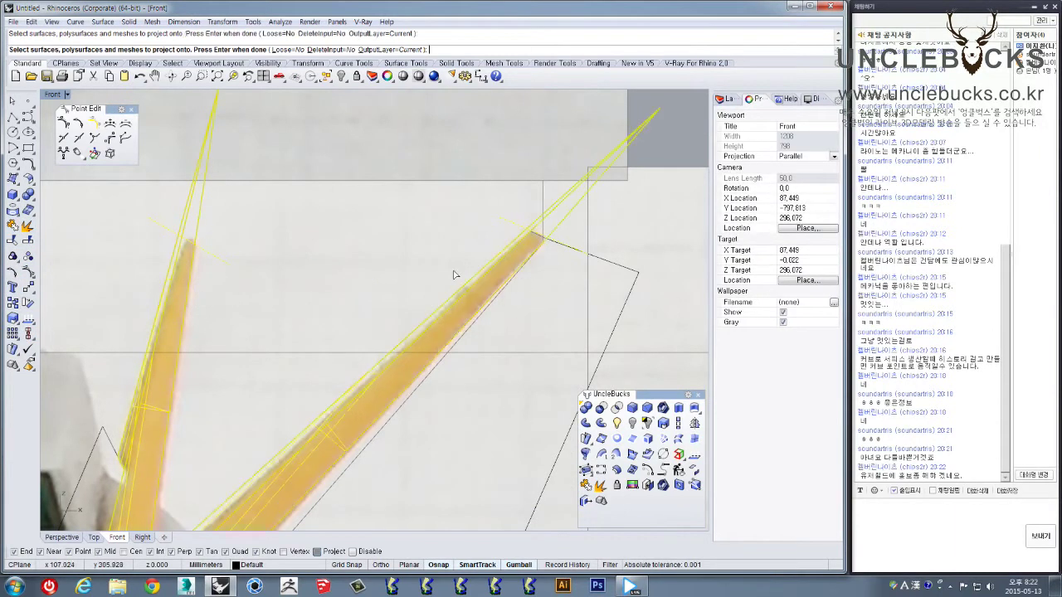
key("Return")
Select the two projected tip curves and examine them on the antennas in the Perspective view
left_click_drag(170, 201, 213, 256)
left_click_drag(506, 194, 562, 257, "shift")
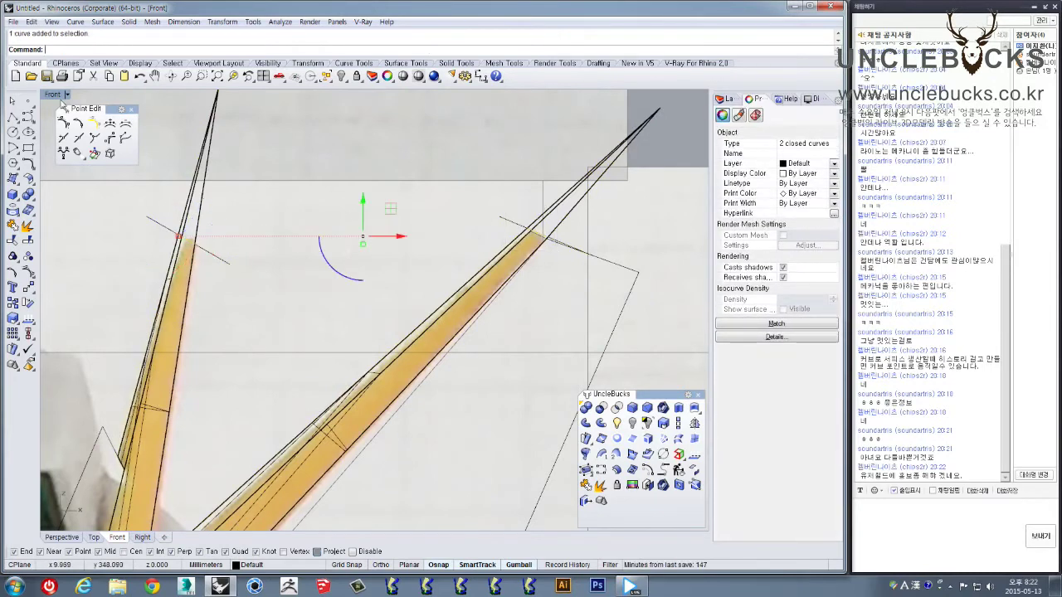
double_click(58, 97)
double_click(391, 96)
right_click_drag(366, 161, 402, 254)
scroll(439, 284, "up", 7)
left_click(435, 203)
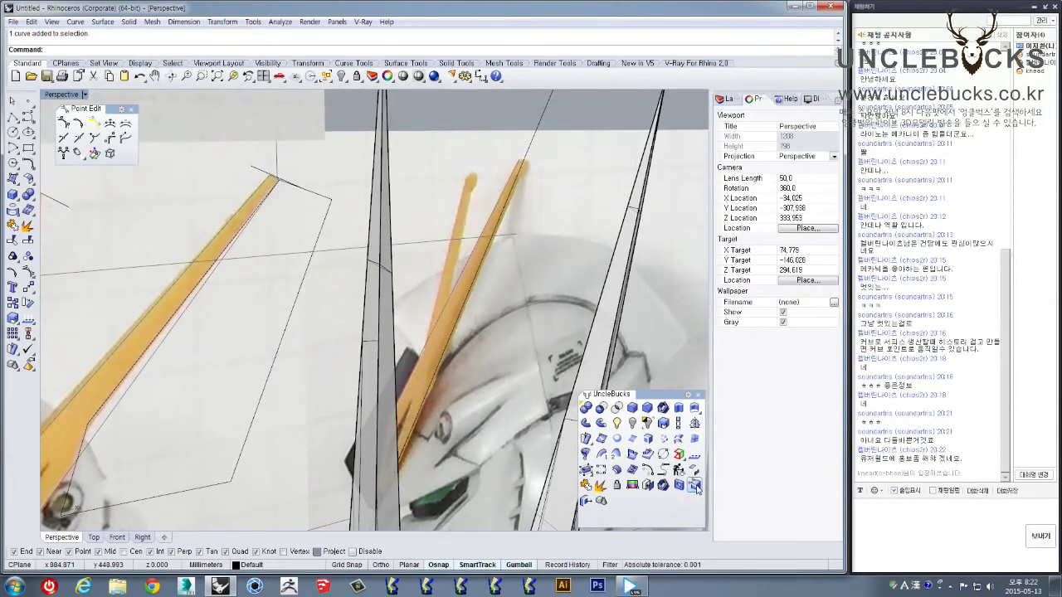
Slice the inner antenna with a plane through three points on its edges near the projected curve, with Project snapping off
left_click(694, 486)
scroll(410, 336, "up", 6)
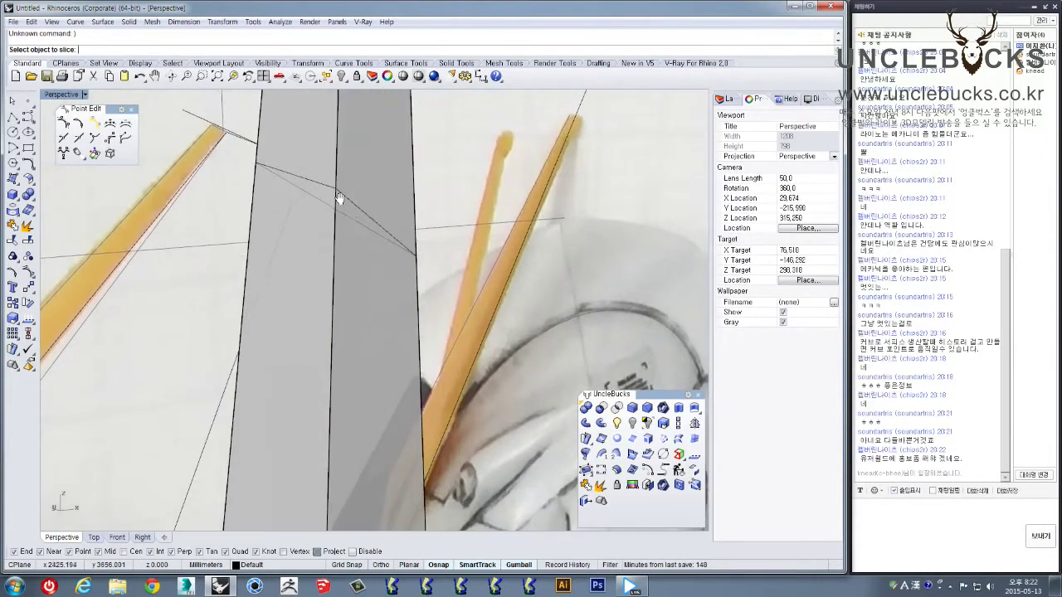
scroll(406, 318, "down", 2)
right_click_drag(364, 278, 370, 275)
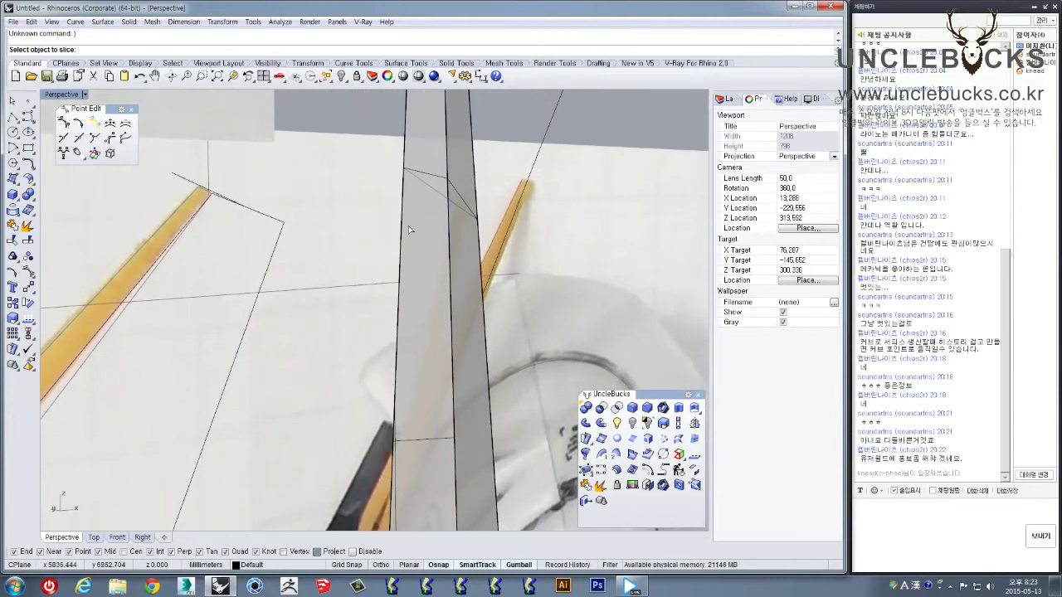
right_click_drag(405, 229, 380, 264, "shift")
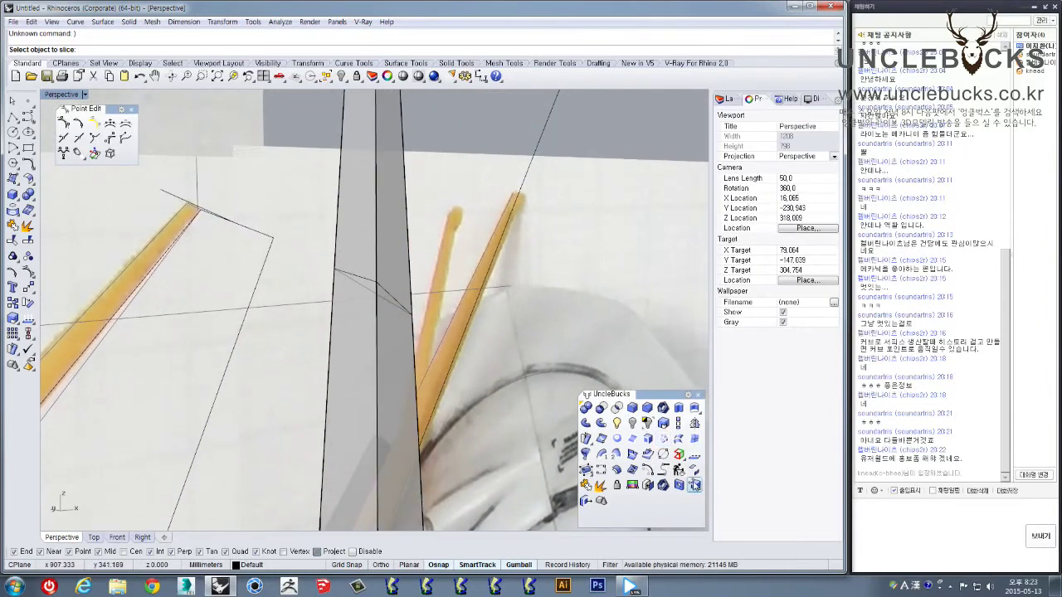
left_click(391, 249)
scroll(383, 284, "up", 3)
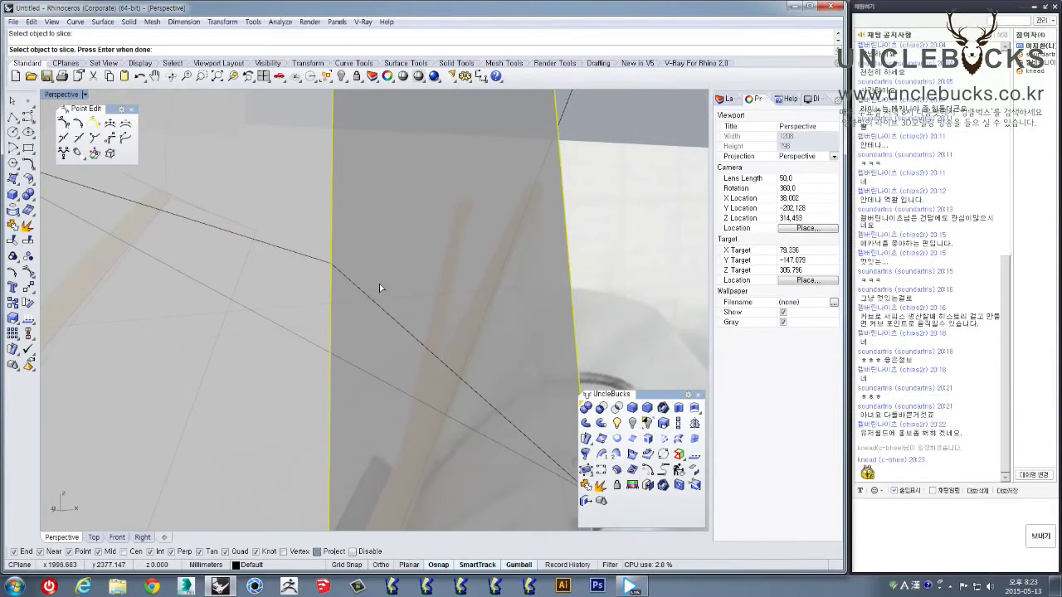
key("Return")
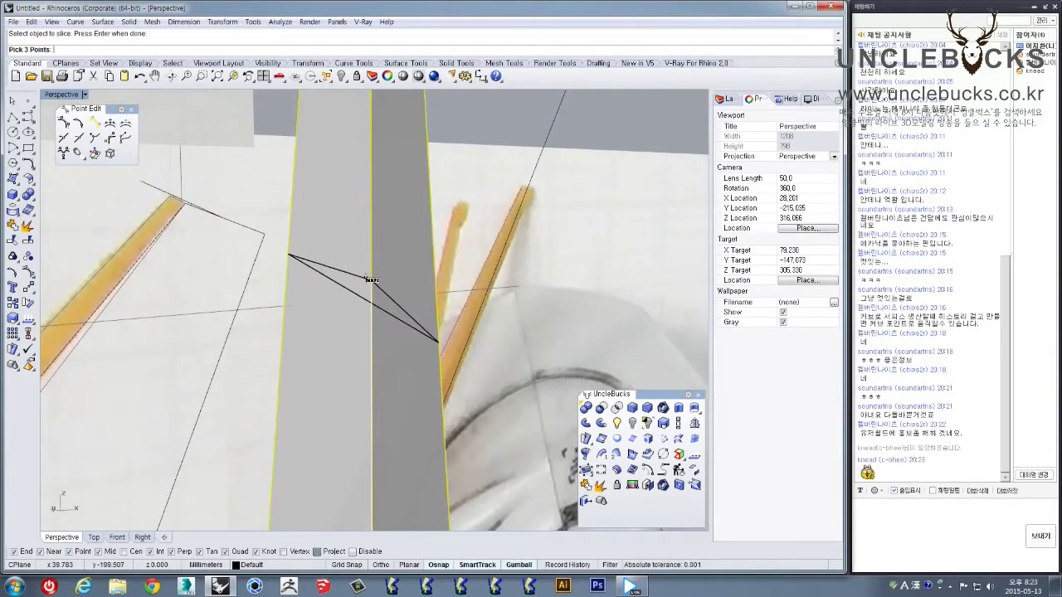
left_click(316, 554)
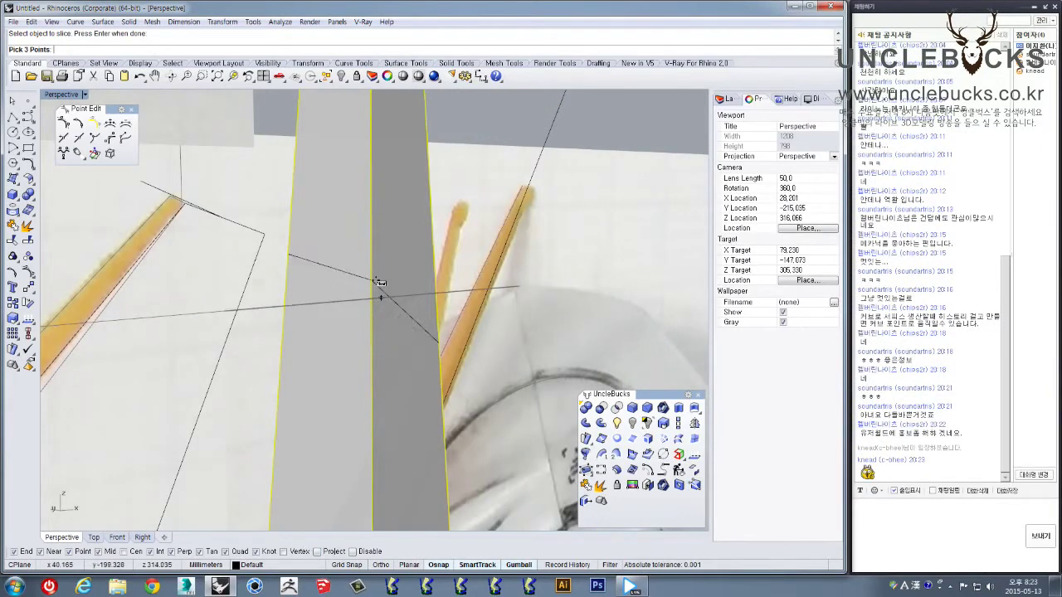
left_click(371, 281)
left_click(439, 343)
left_click(281, 357)
right_click_drag(279, 356, 355, 321)
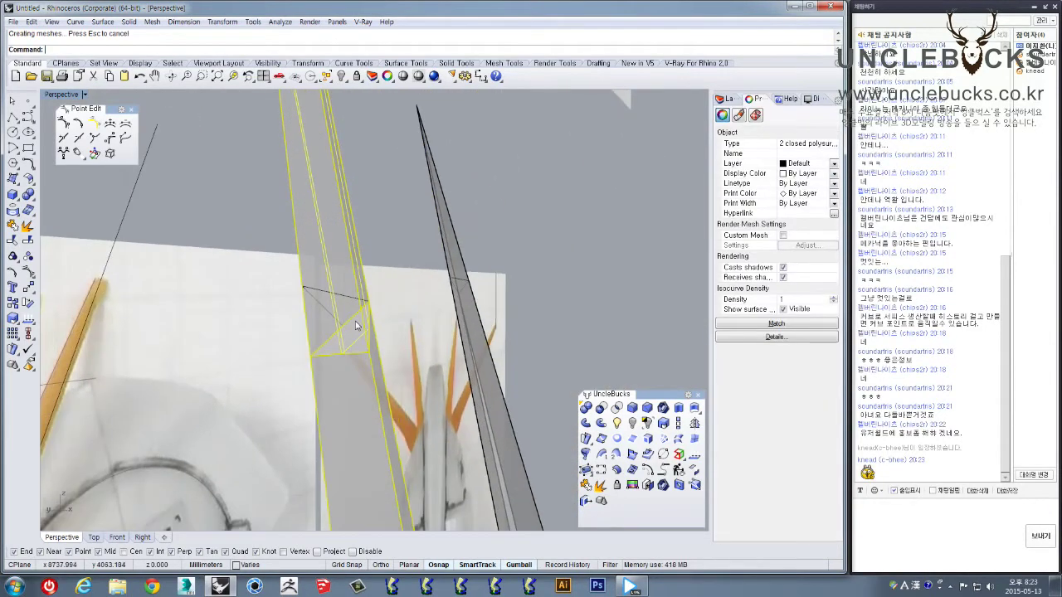
key("Delete")
scroll(376, 288, "down", 4)
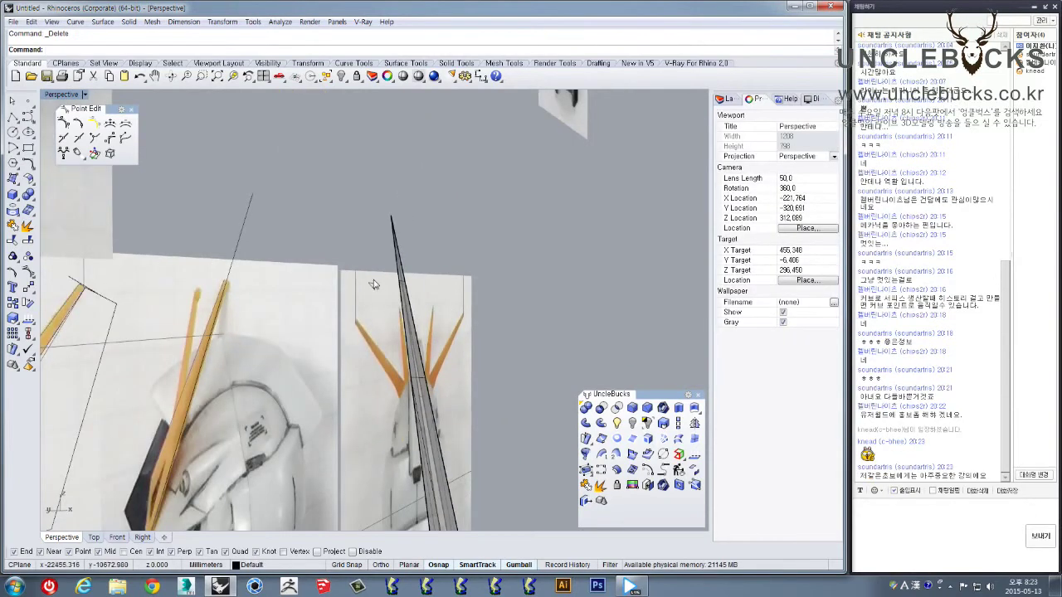
key("ctrl+z")
Delete only the cut-off tip piece of the inner antenna
left_click(356, 243)
scroll(364, 254, "up", 2)
left_click(379, 263)
right_click_drag(401, 274, 390, 321)
key("Delete")
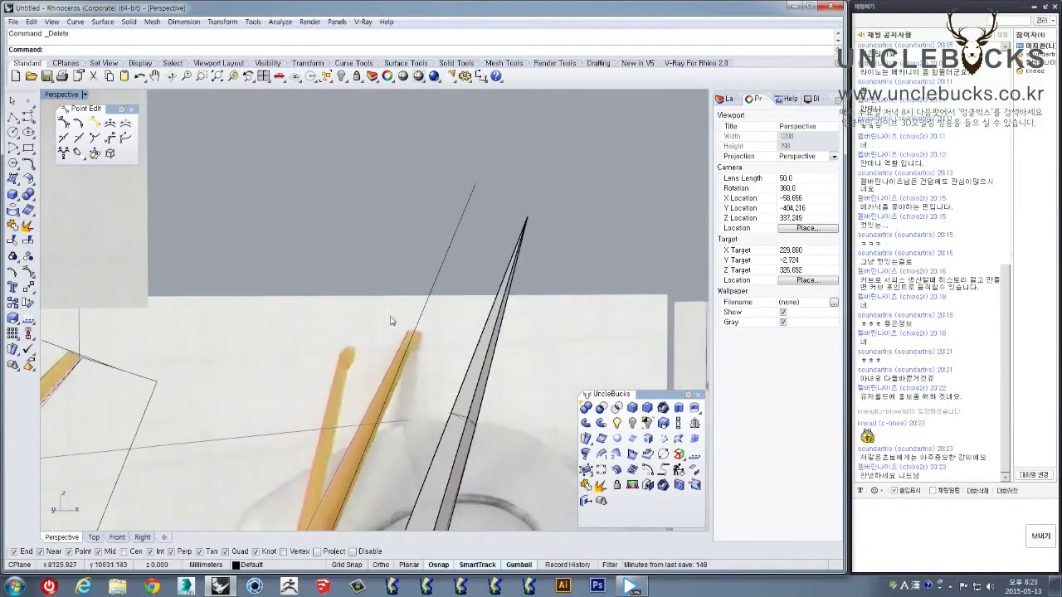
Slice the outer antenna with a plane through three corner points of its projected tip curve
right_click_drag(417, 358, 402, 238)
scroll(404, 224, "up", 2)
left_click(420, 228)
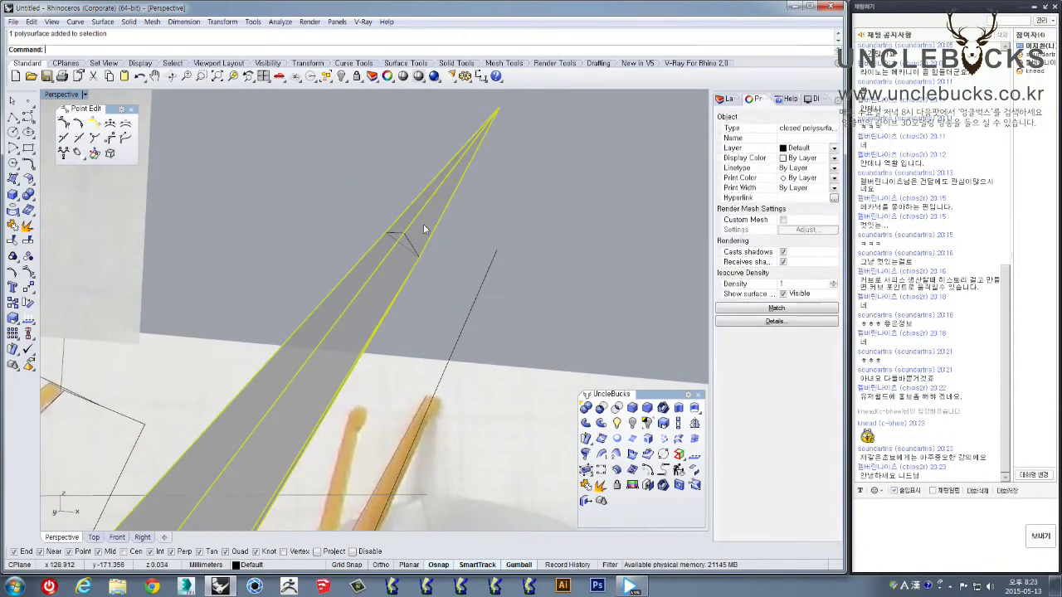
left_click(486, 213)
key("space")
scroll(402, 233, "up", 4)
left_click(404, 226)
key("Return")
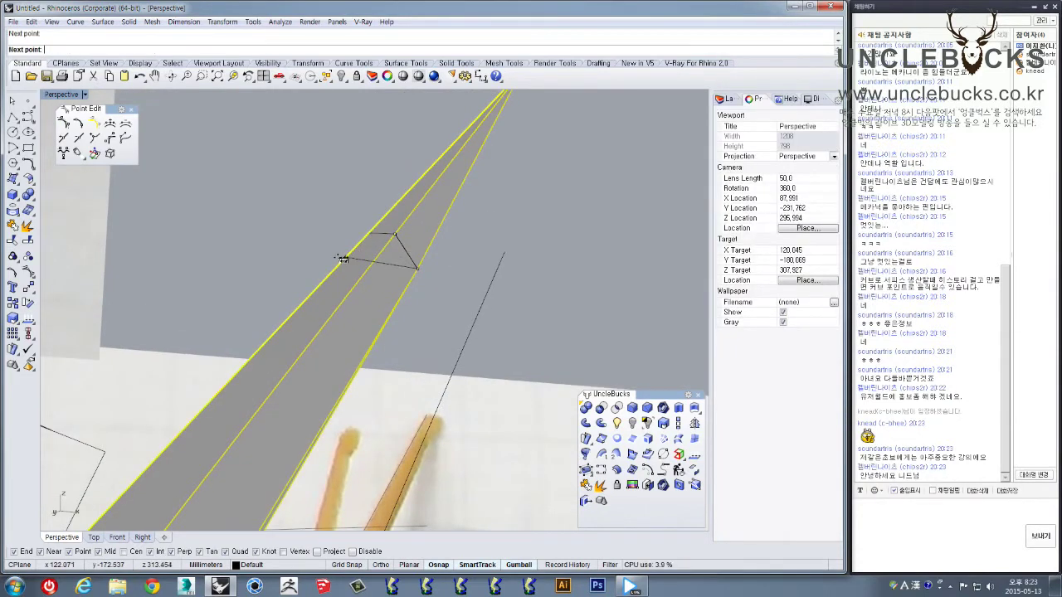
right_click_drag(351, 251, 348, 221)
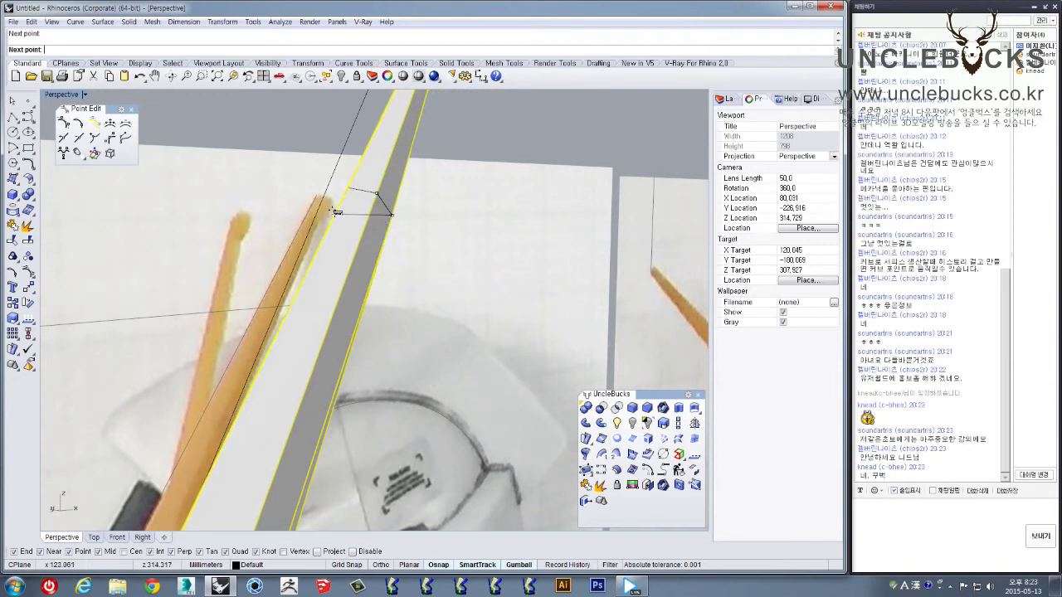
left_click(334, 212)
key("Return")
Delete the cut-off tip piece of the outer antenna
left_click(390, 174)
scroll(390, 174, "down", 3)
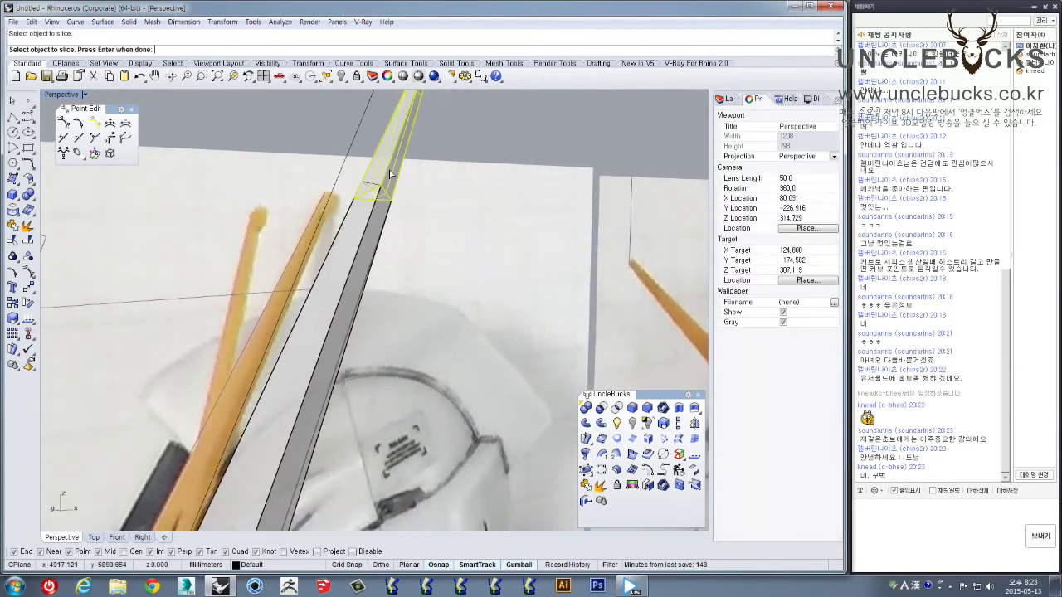
key("Delete")
right_click_drag(432, 183, 367, 167)
scroll(480, 253, "down", 4)
key("Delete")
Examine the lower ends of both trimmed antennas from several angles with a temporary Shade preview
right_click_drag(479, 251, 498, 327)
scroll(460, 218, "down", 9)
scroll(392, 294, "up", 6)
left_click_drag(498, 327, 394, 111)
left_click(420, 81)
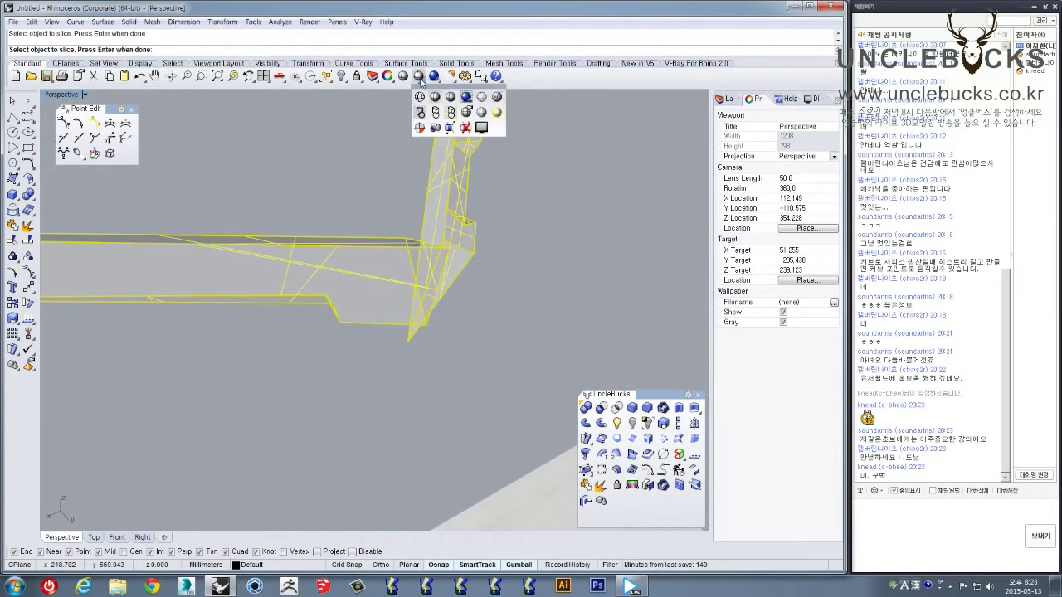
left_click(451, 97)
key("Escape")
right_click_drag(423, 249, 488, 230)
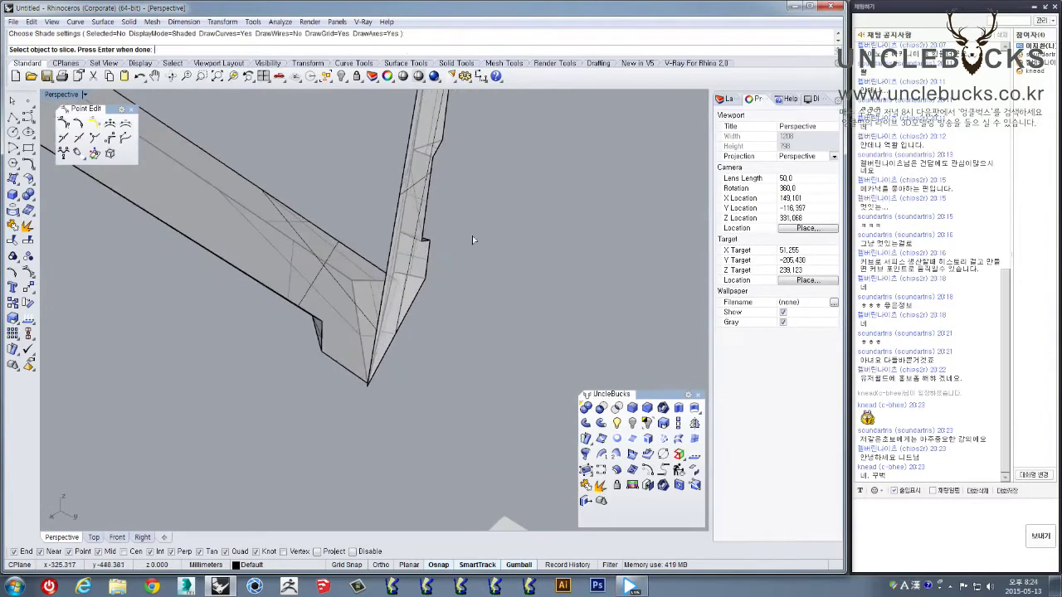
Set the Perspective viewport's display mode to Shaded and check the shape of both trimmed antennas
left_click_drag(479, 290, 355, 141)
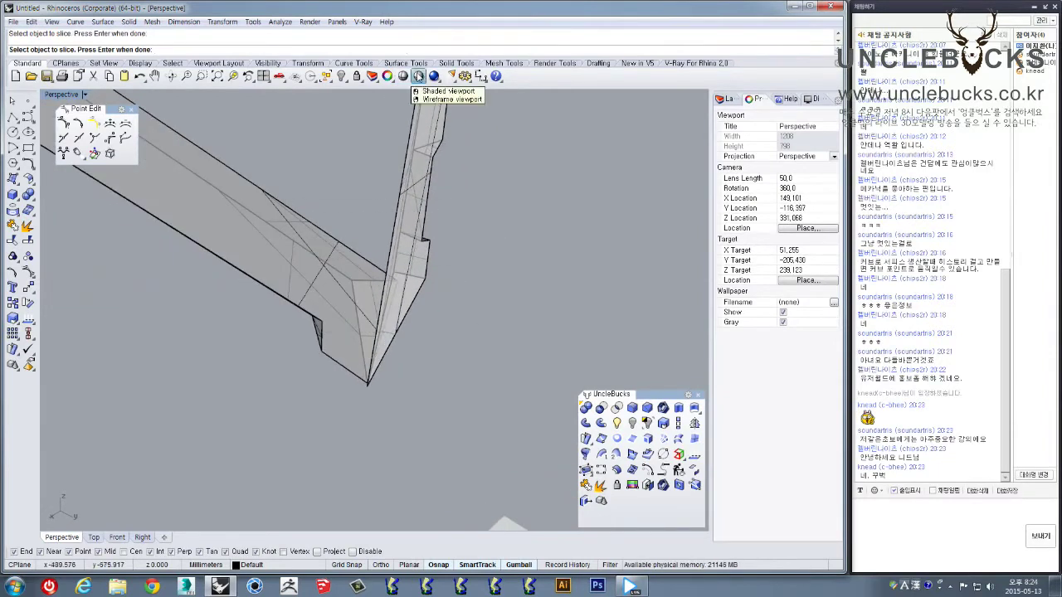
left_click(419, 77)
left_click(435, 97)
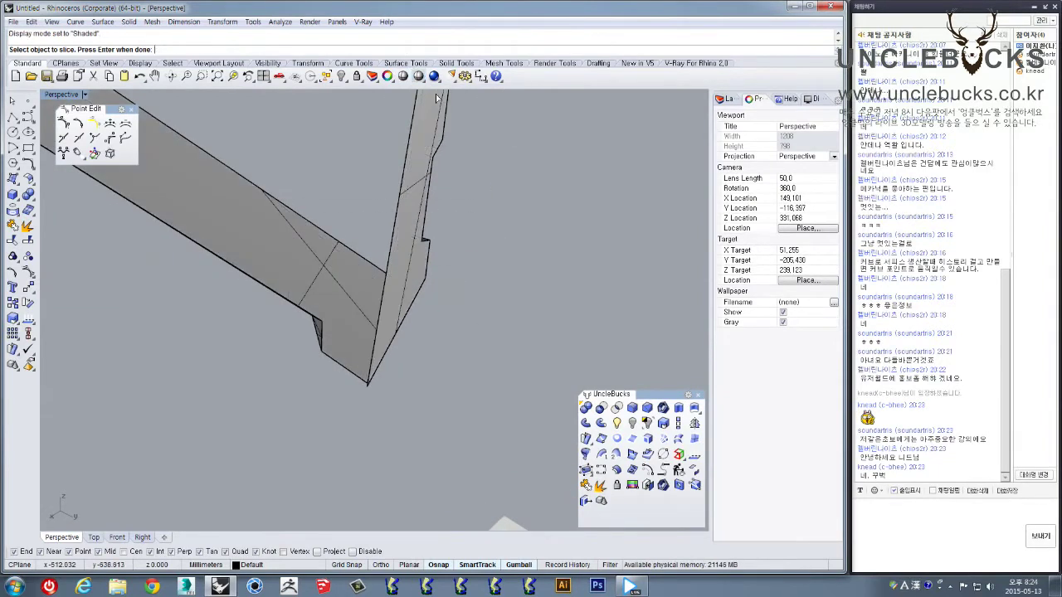
mouse_move(422, 231)
right_mouse_down()
mouse_move(439, 264)
mouse_move(427, 233)
right_mouse_up()
scroll(439, 264, "down", 4)
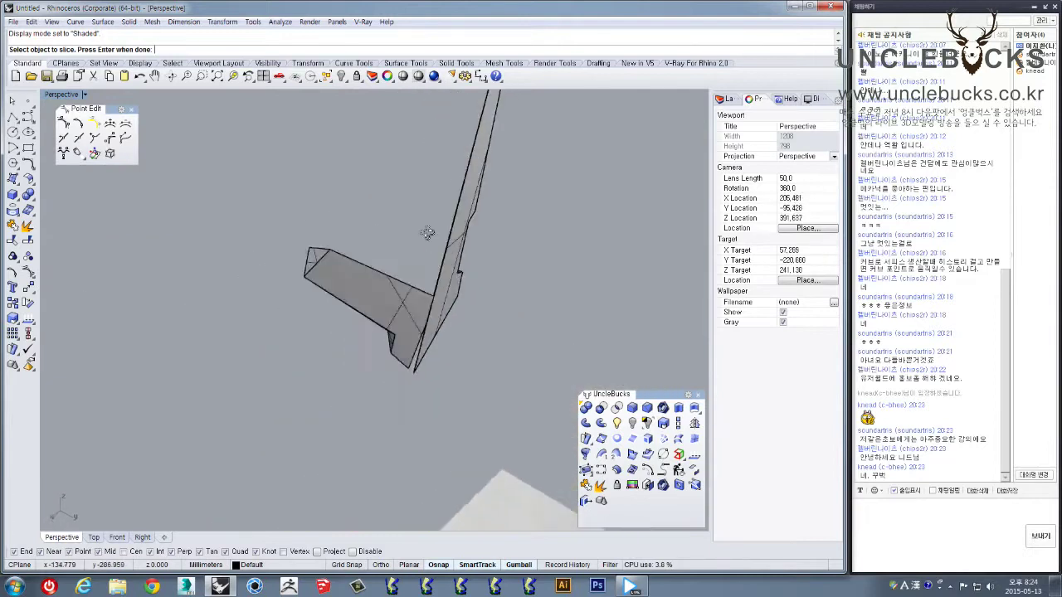
Extrude the broad inner-side face of the outer antenna into a solid with a distance of 2 mm
scroll(436, 259, "up", 4)
right_click_drag(456, 304, 364, 267)
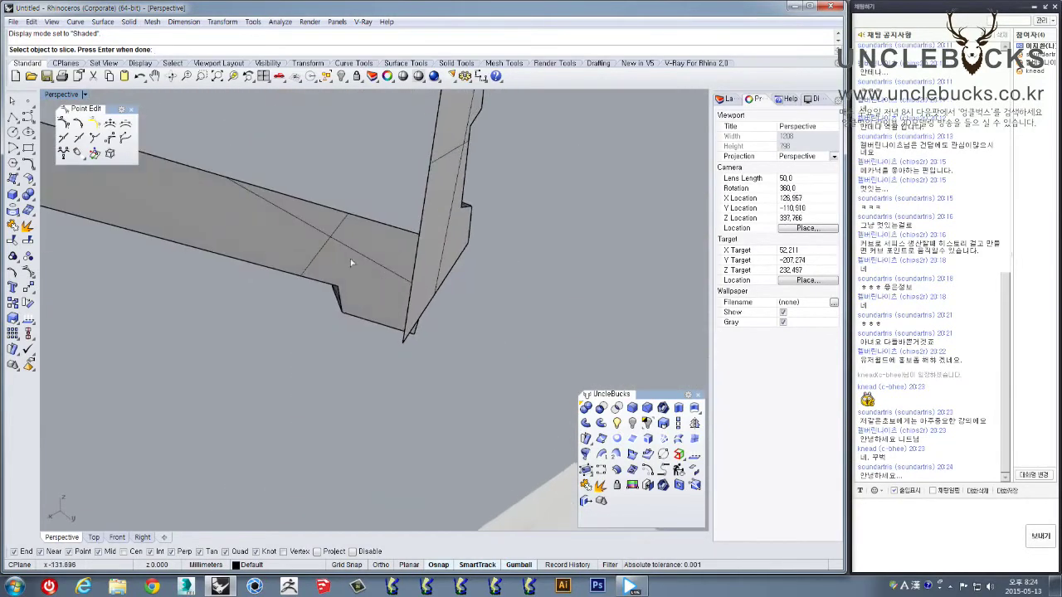
left_click(695, 409)
left_click(371, 256)
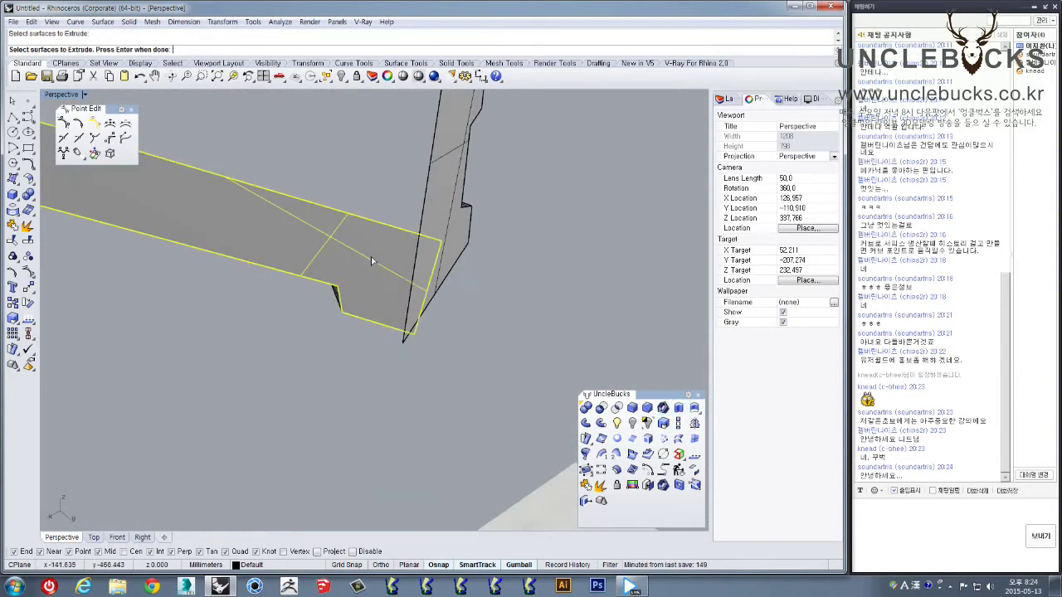
key("Return")
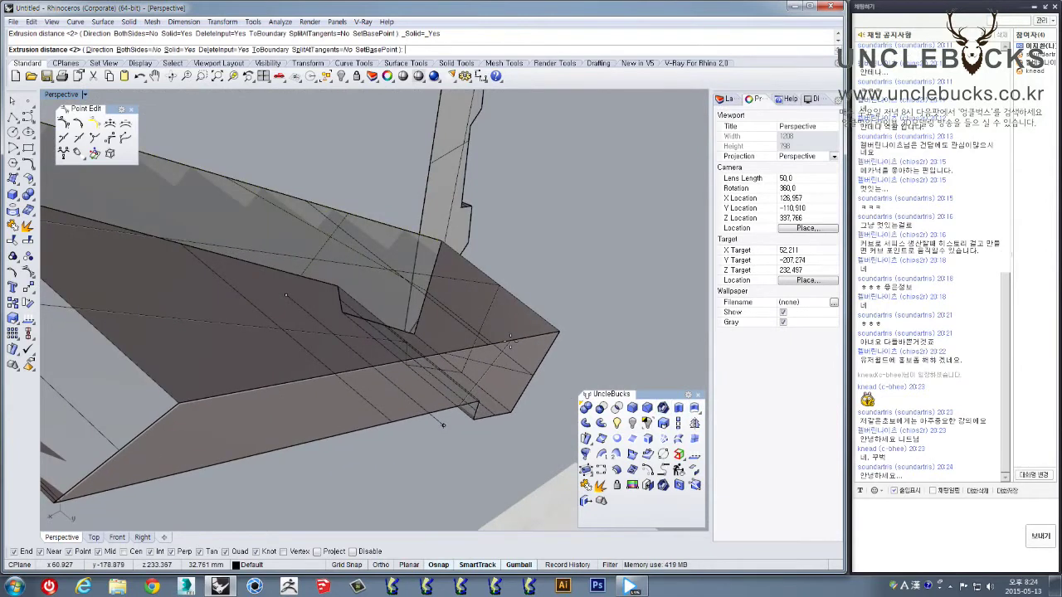
right_click_drag(425, 409, 409, 327)
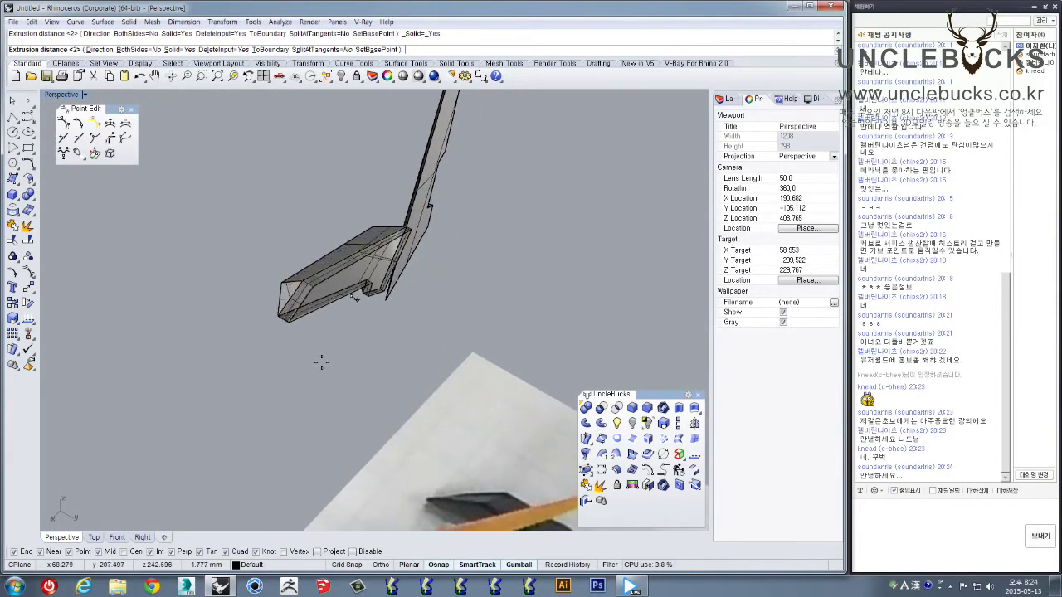
key("Return")
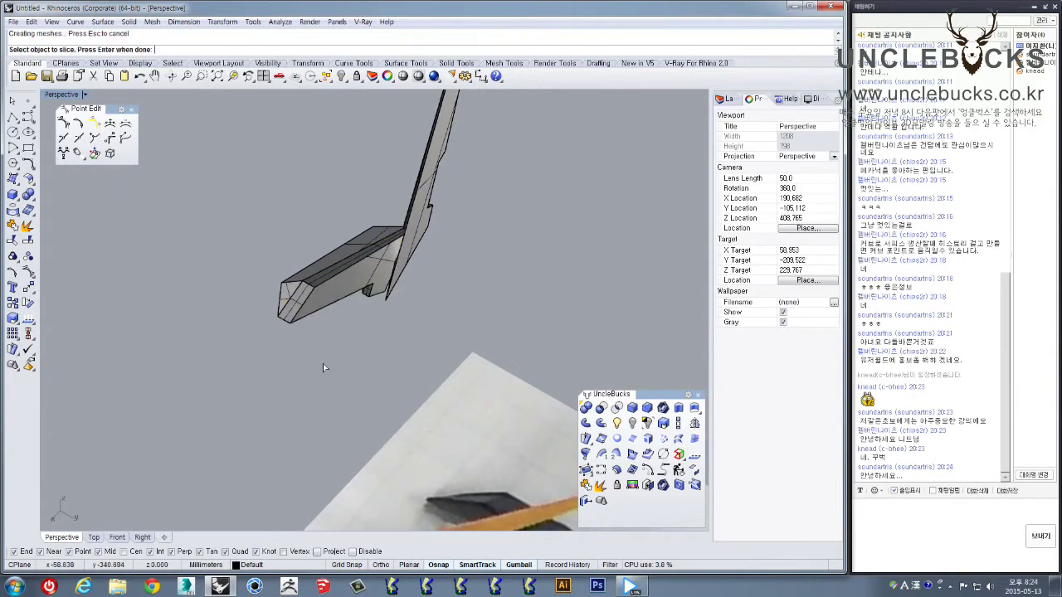
scroll(424, 213, "up", 6)
left_click(414, 235)
key("Return")
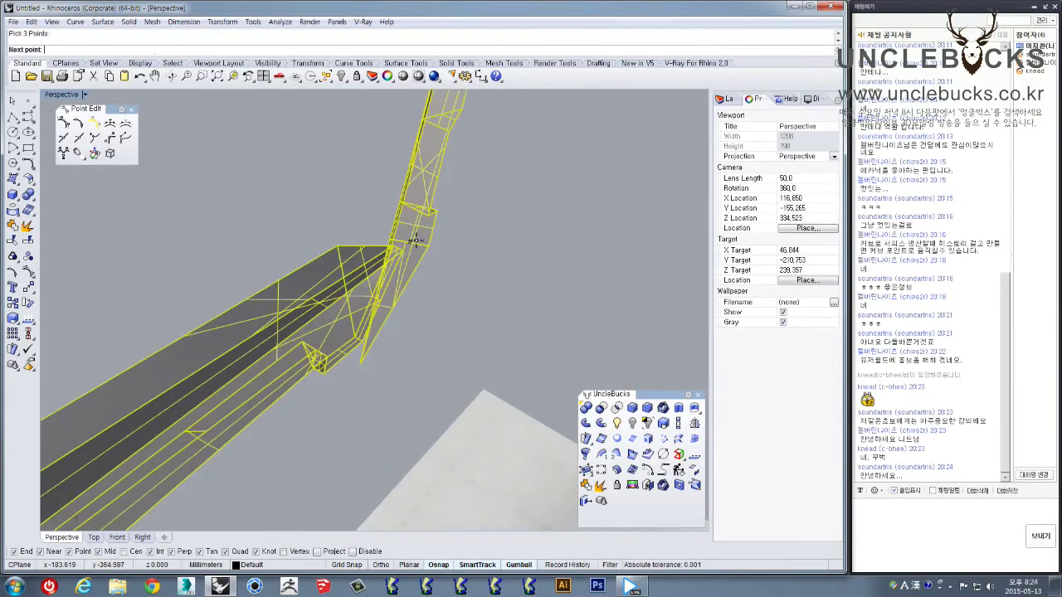
key("Escape")
Extrude the broad face of the inner antenna into a solid with a distance of 2 mm
left_click(420, 243)
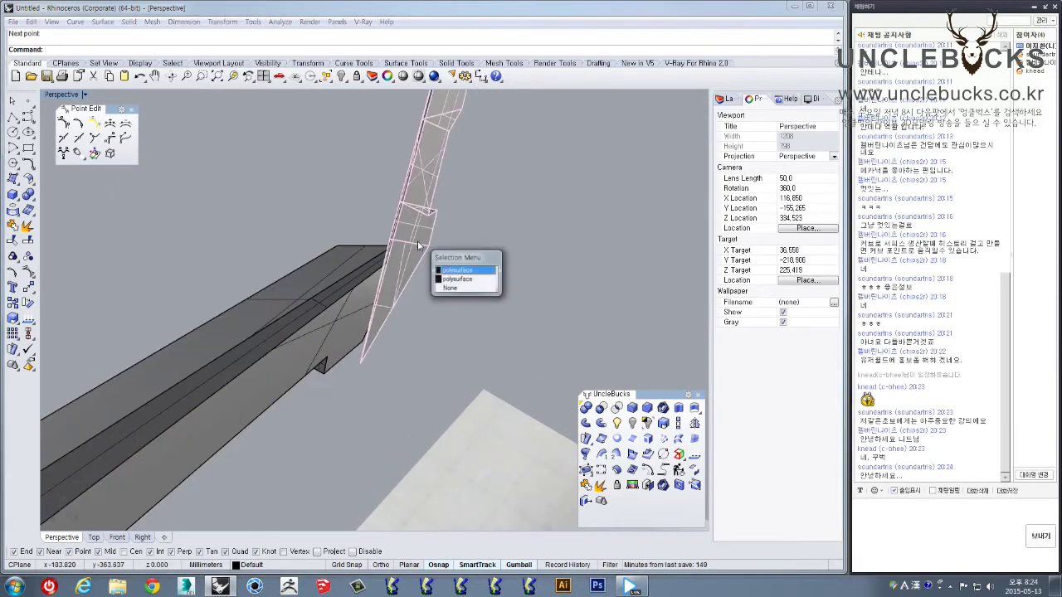
left_click(426, 339)
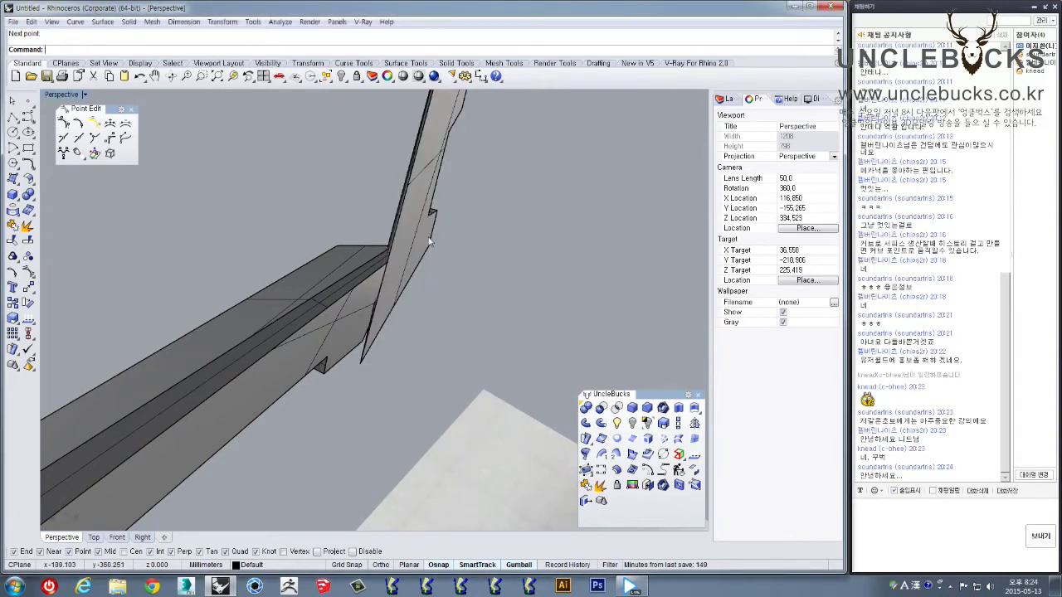
left_click(423, 226)
left_click(450, 331)
right_click_drag(452, 310, 445, 281)
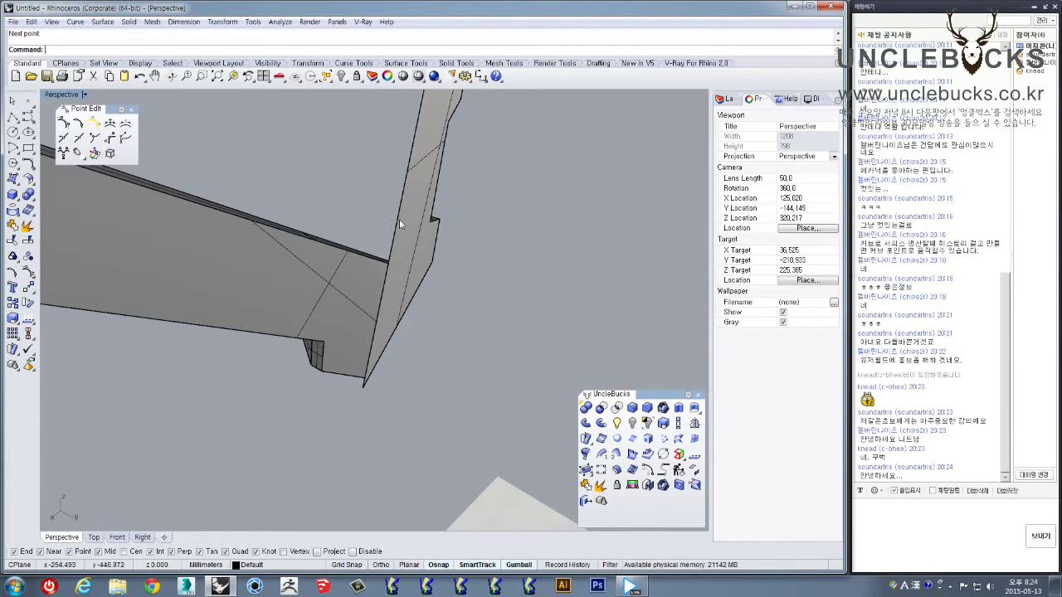
left_click(694, 408)
left_click(421, 241)
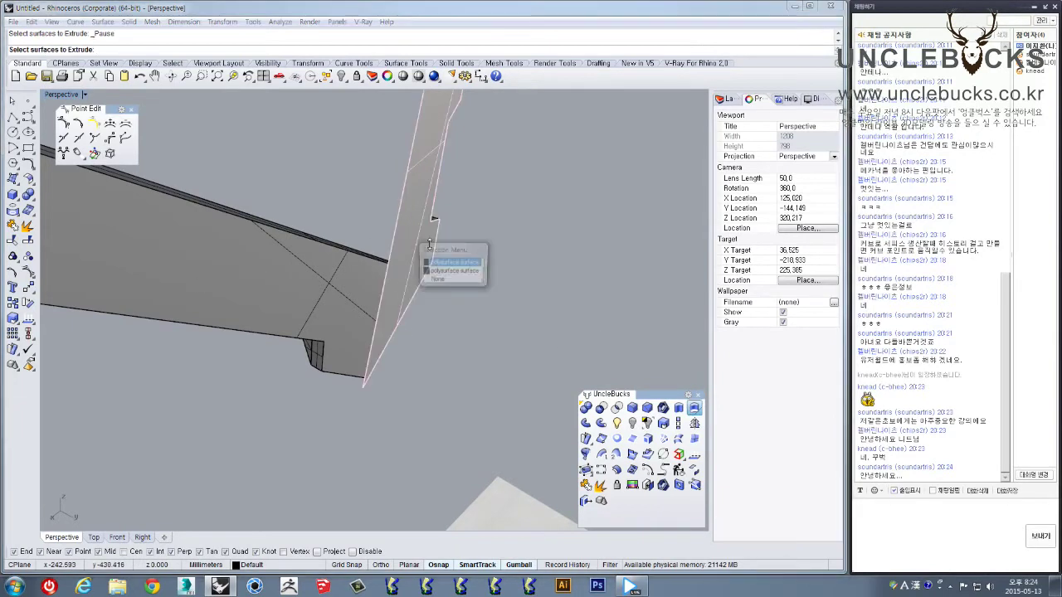
left_click(455, 262)
key("Return")
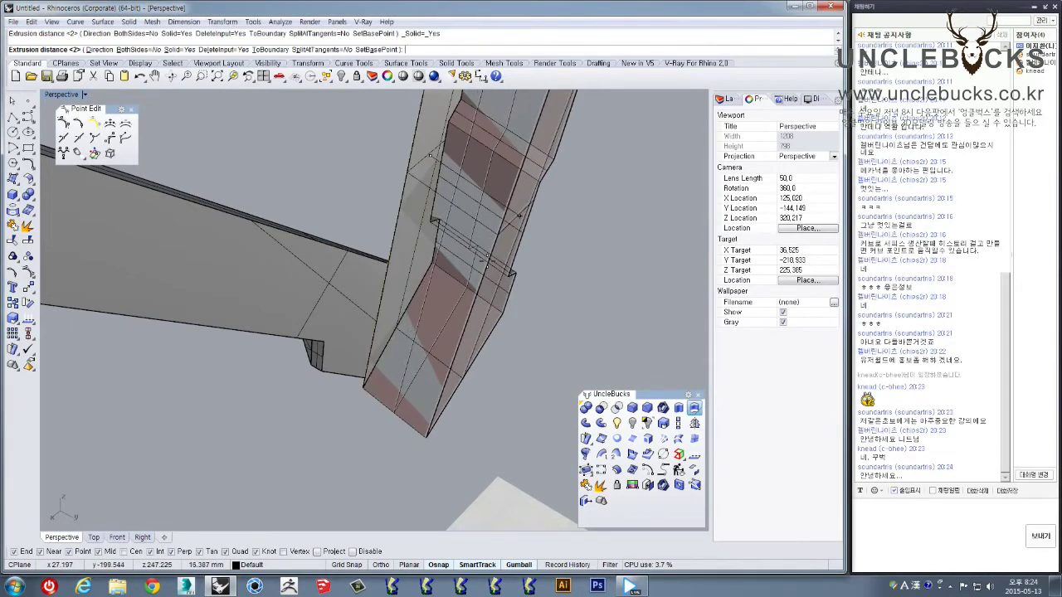
type("2")
key("Return")
mouse_move(491, 282)
right_mouse_down()
mouse_move(477, 303)
mouse_move(478, 281)
right_mouse_up()
Set the display color of all antenna polysurfaces to Yellow
scroll(473, 245, "down", 3)
right_click_drag(472, 245, 300, 334)
left_click_drag(301, 333, 215, 293)
right_click_drag(214, 293, 567, 239)
left_click(809, 181)
left_click(798, 229)
left_click(126, 327)
right_click_drag(126, 327, 213, 304)
scroll(357, 274, "down", 3)
right_click_drag(357, 274, 333, 262, "shift")
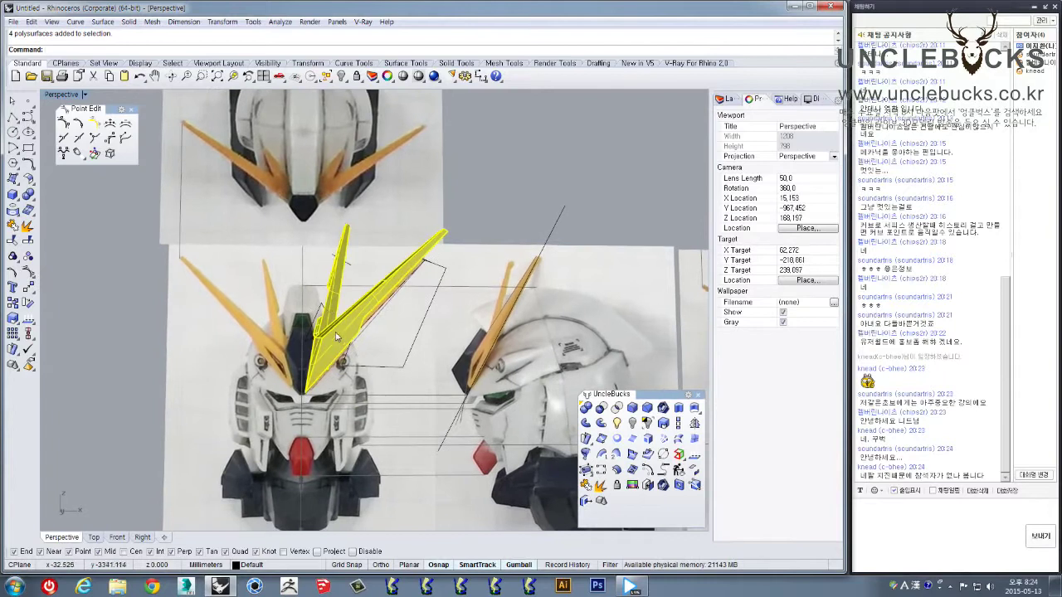
Switch from the maximized Perspective view to a maximized Front view framing the lower ends of the antennas
scroll(331, 357, "up", 2)
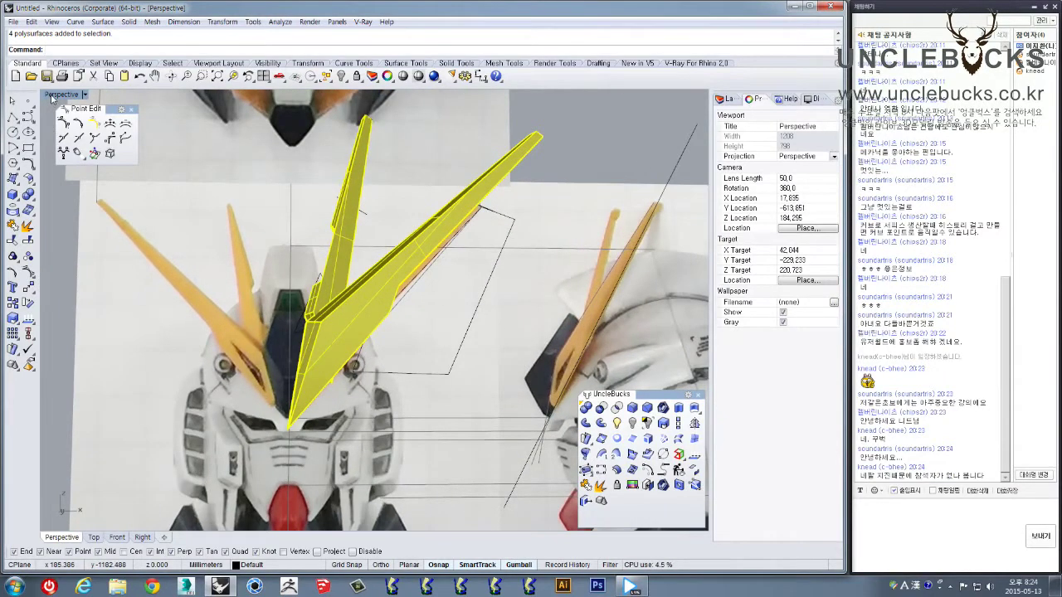
double_click(51, 96)
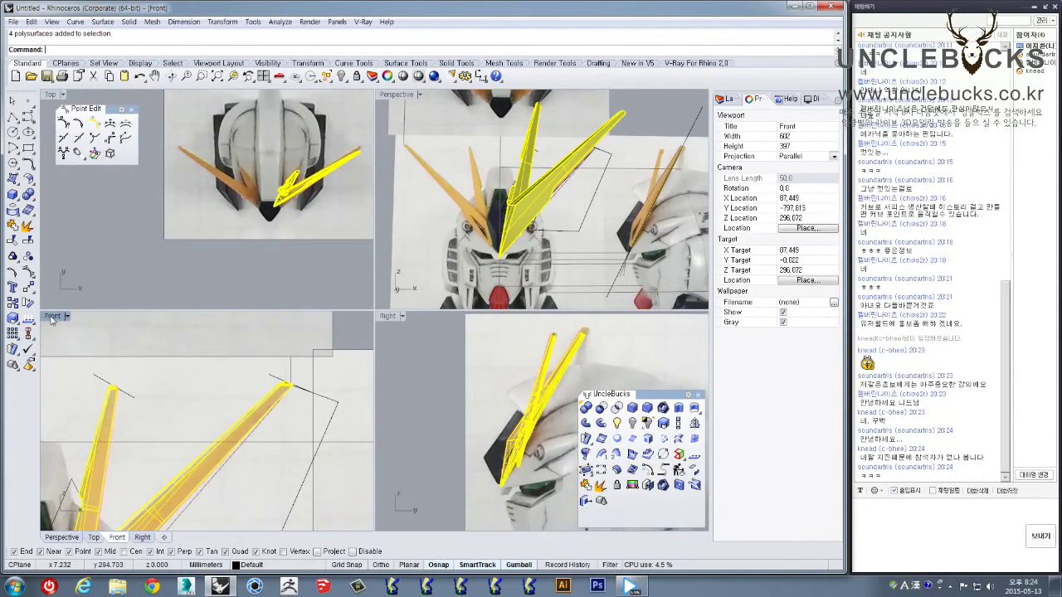
double_click(52, 317)
scroll(238, 230, "up", 2)
right_click_drag(293, 216, 344, 169)
right_click_drag(370, 281, 384, 245)
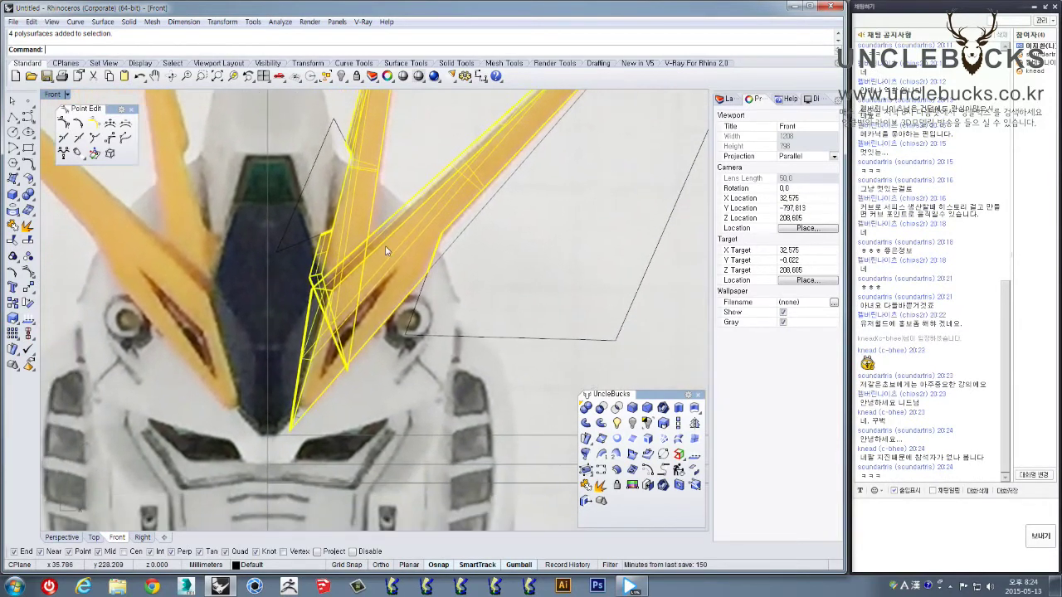
scroll(344, 336, "up", 3)
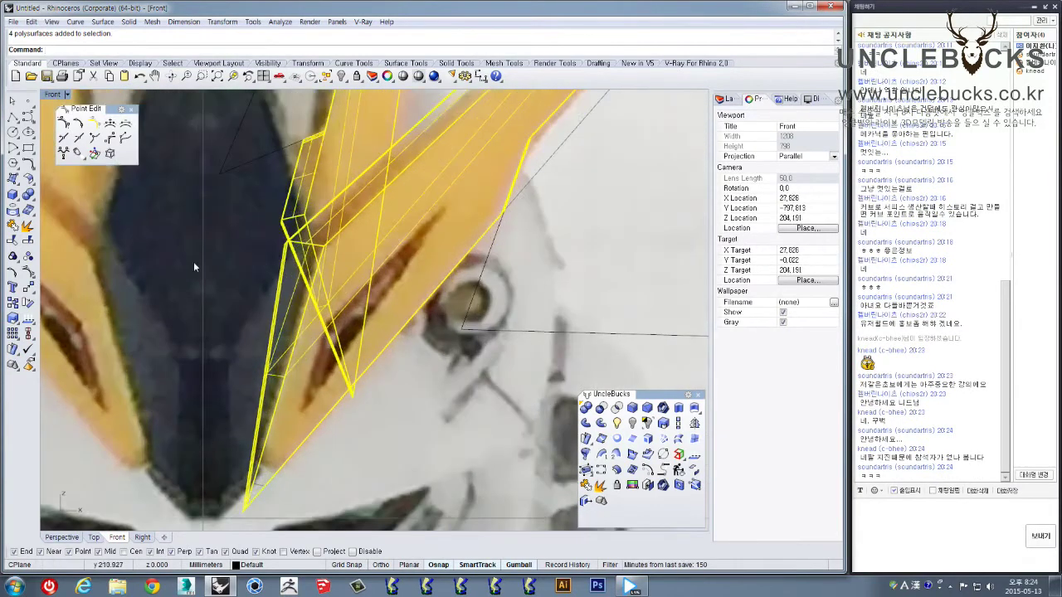
left_click(13, 117)
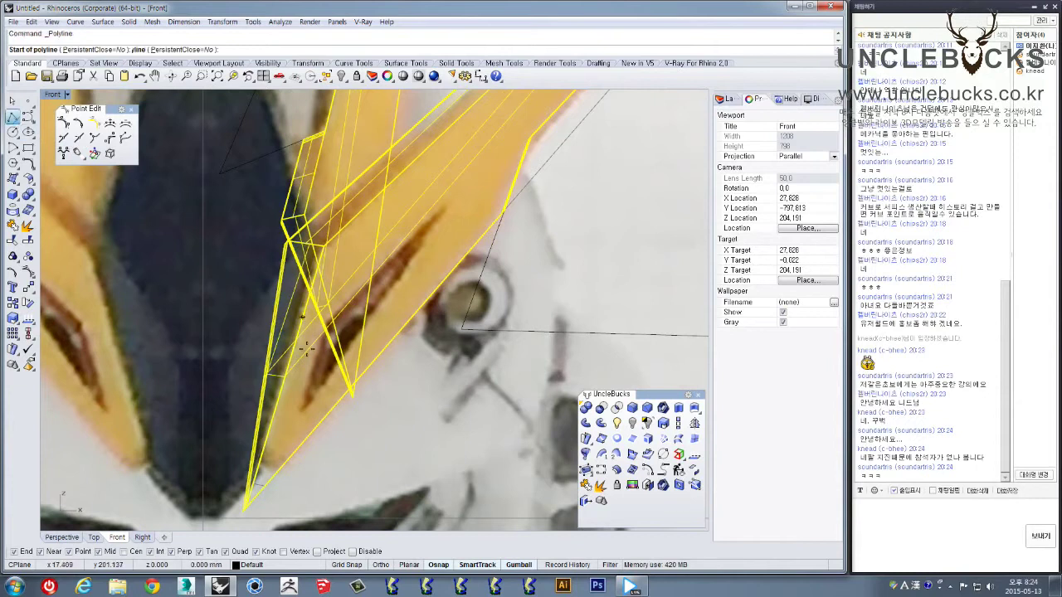
left_click(306, 407)
scroll(330, 338, "up", 5)
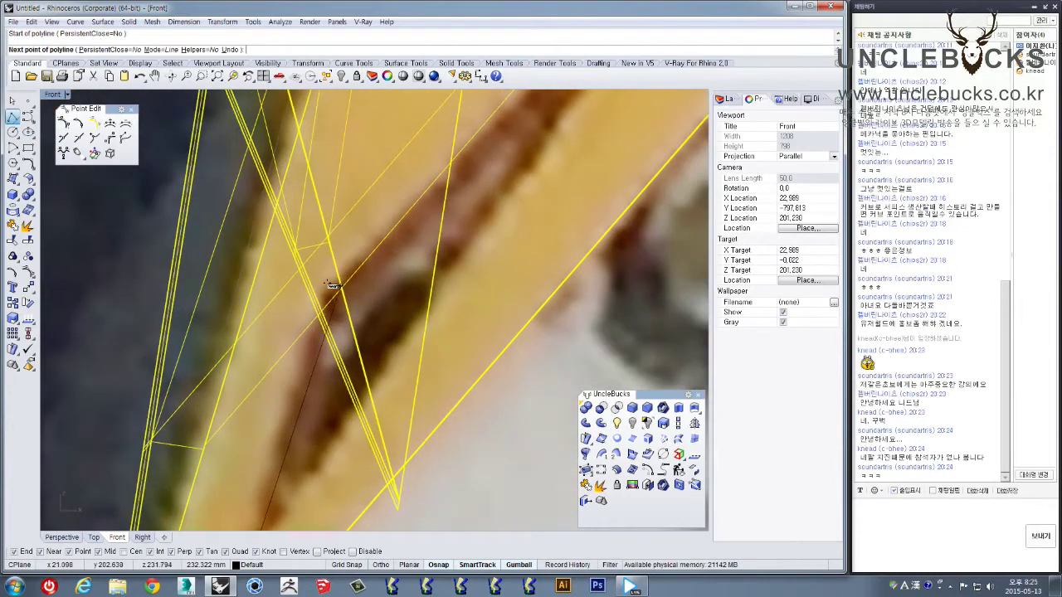
key("Escape")
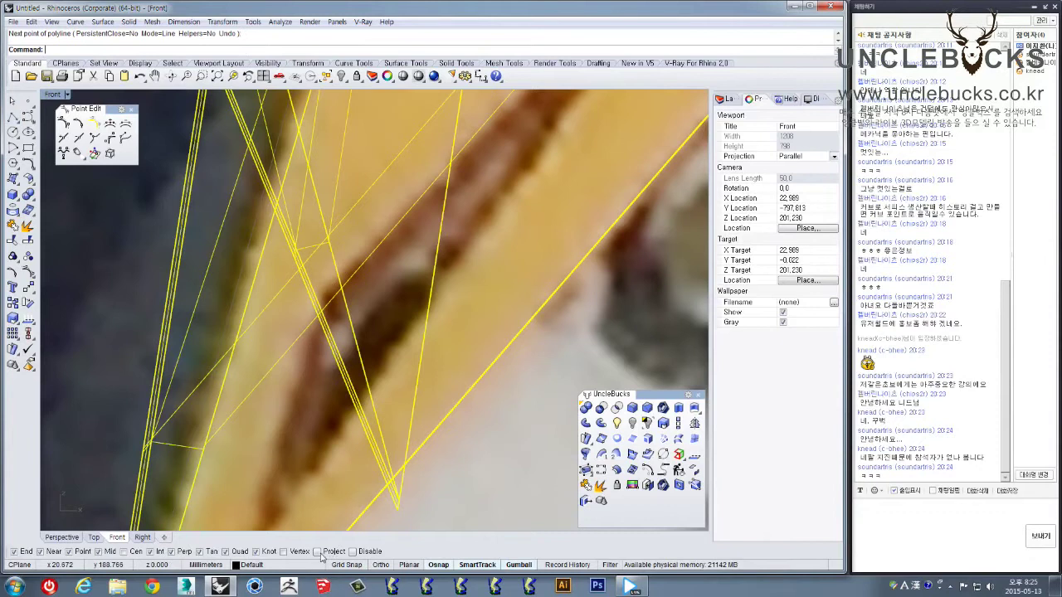
With Project snapping on, draw a closed three-corner polyline around the dark slot in the outer antenna's lower part in the Front view
right_click_drag(299, 387, 330, 314)
scroll(329, 314, "down", 4)
right_click(312, 392)
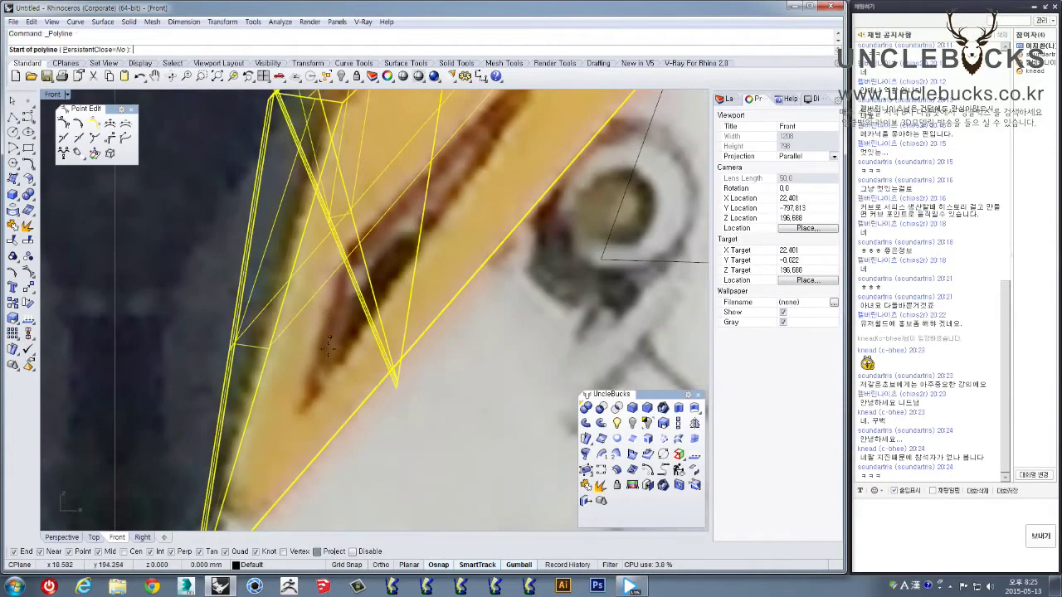
left_click(306, 404)
scroll(349, 243, "up", 4)
left_click(354, 243)
scroll(365, 274, "down", 6)
right_click_drag(420, 205, 370, 263)
left_click(463, 182)
left_click(282, 444)
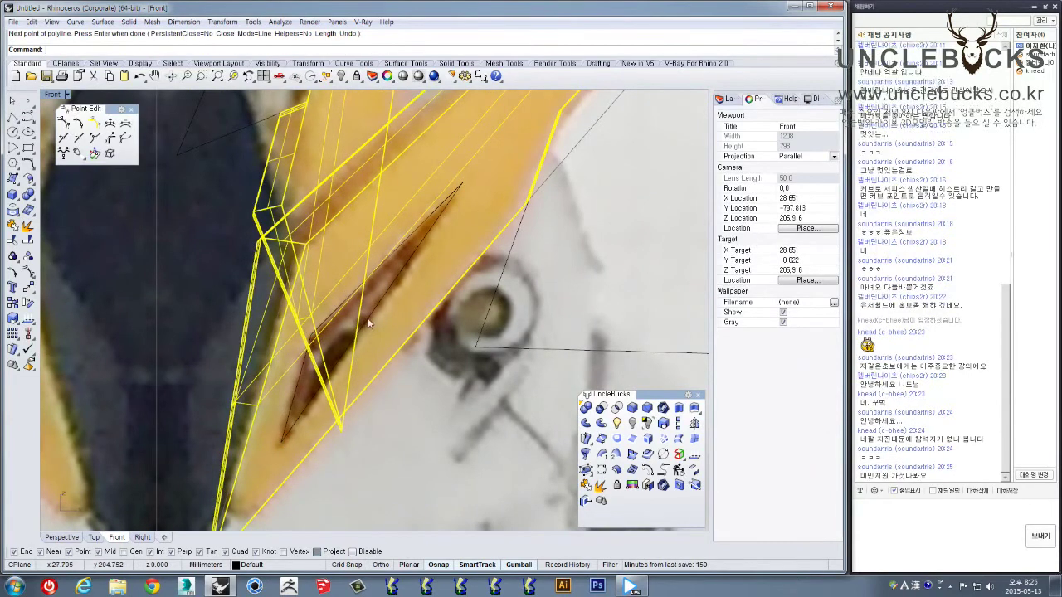
Delete one of the two overlapping polysurfaces of the outer antenna
left_click(365, 324)
scroll(379, 306, "down", 6)
right_click_drag(423, 255, 415, 278)
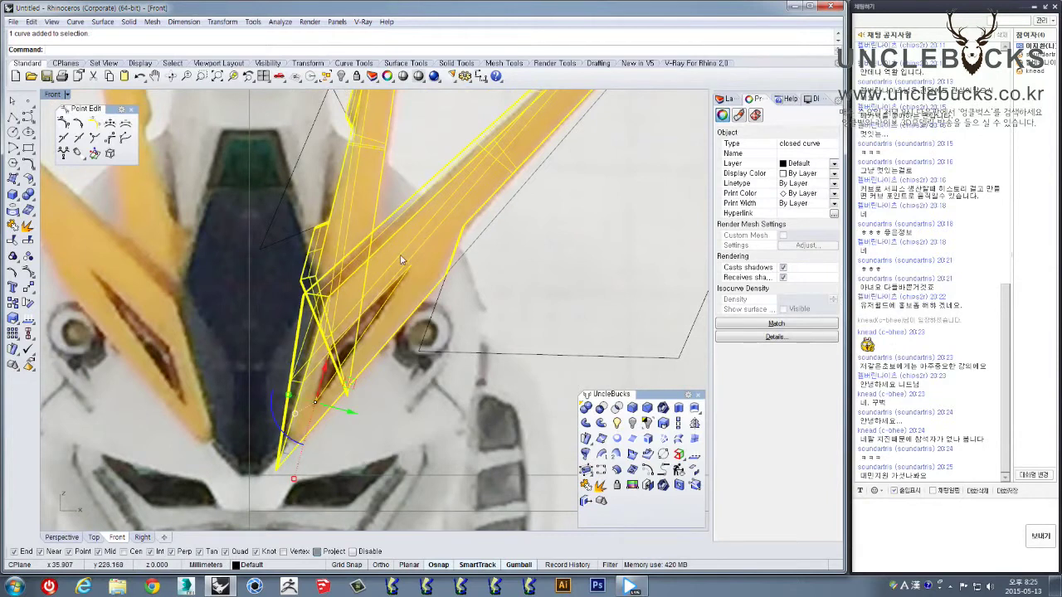
key("Escape")
left_click(436, 242)
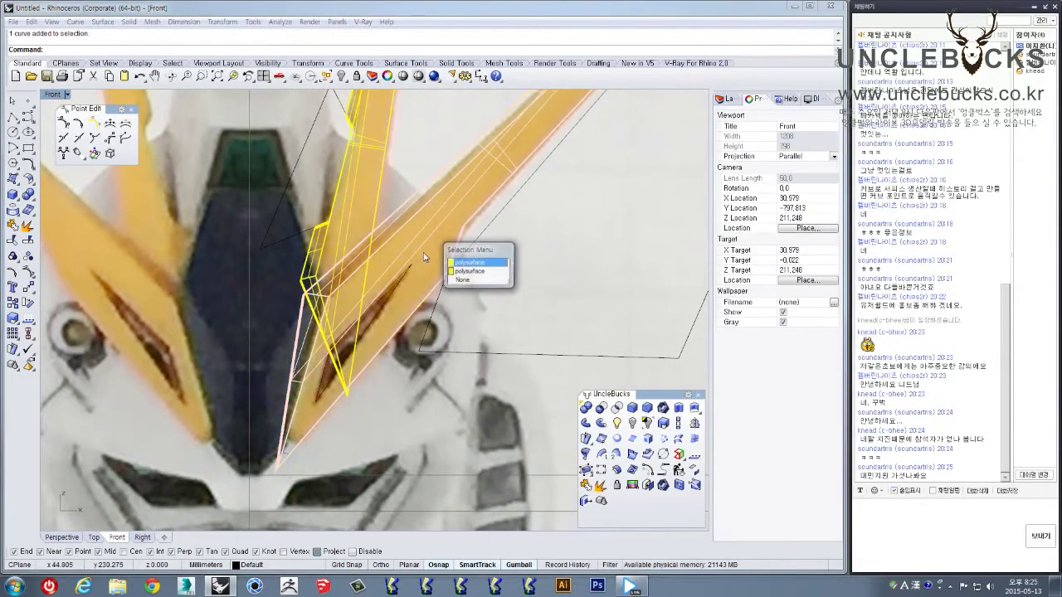
left_click(474, 263)
left_click_drag(540, 164, 565, 230)
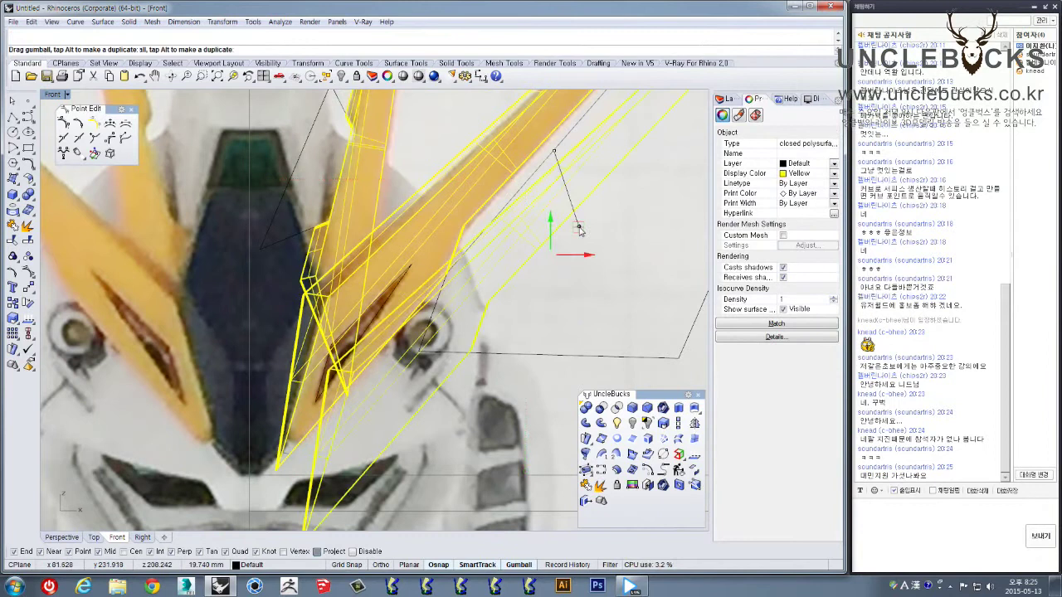
key("ctrl+z")
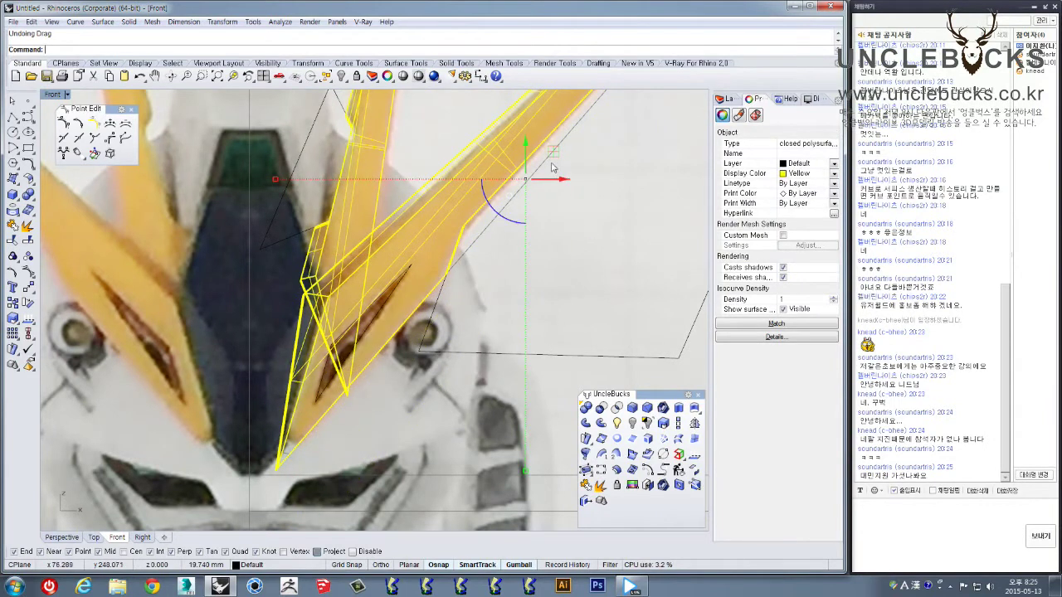
key("Delete")
Delete one of the two overlapping polysurfaces of the inner antenna
left_click(387, 154)
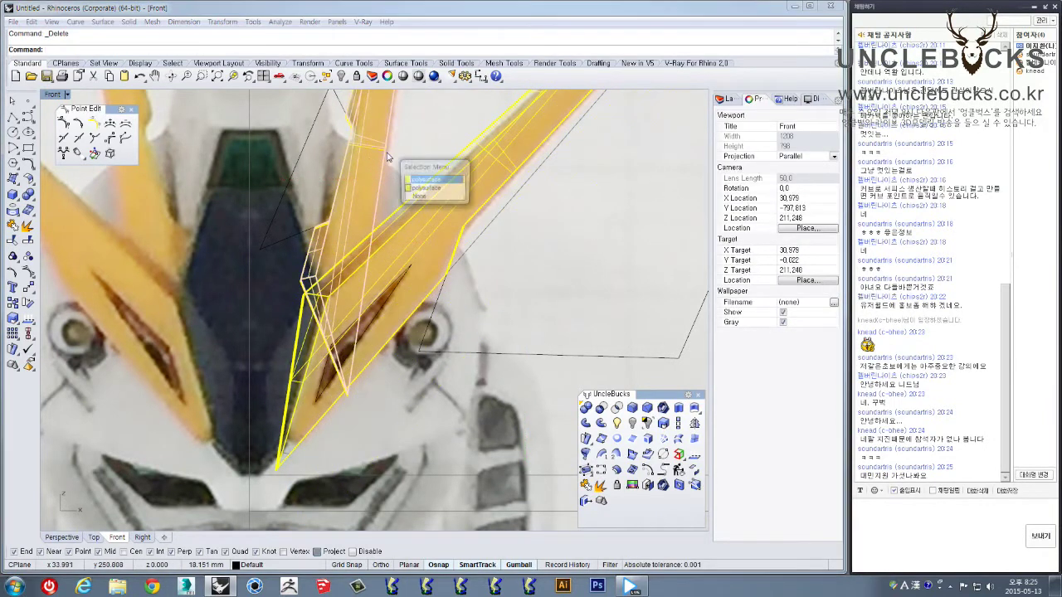
left_click(428, 179)
key("Delete")
right_click_drag(405, 320, 410, 310)
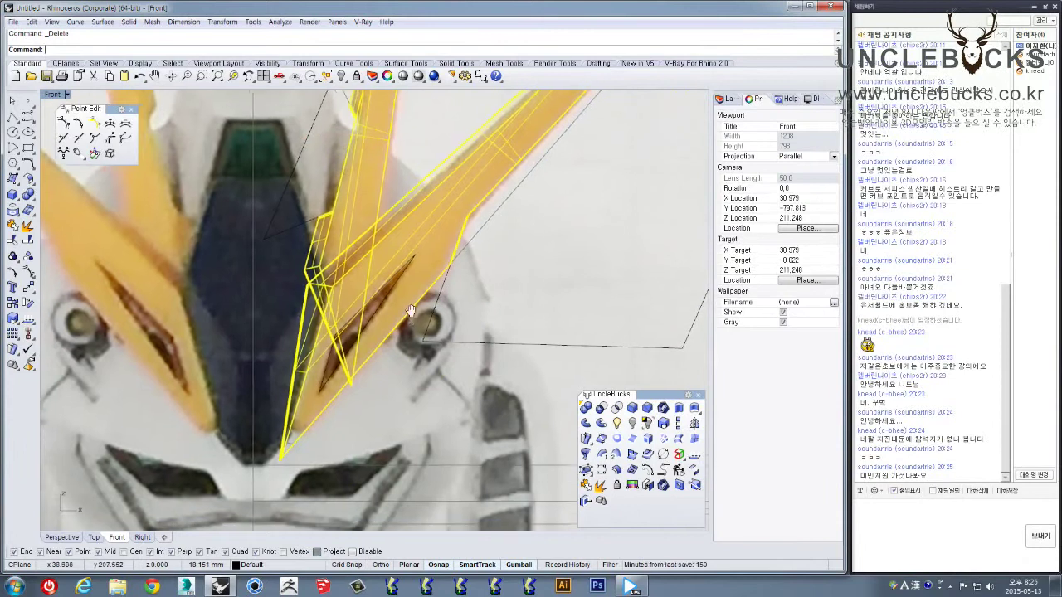
Project the triangular slot curve onto the outer antenna solid from the Front view
scroll(410, 310, "up", 2)
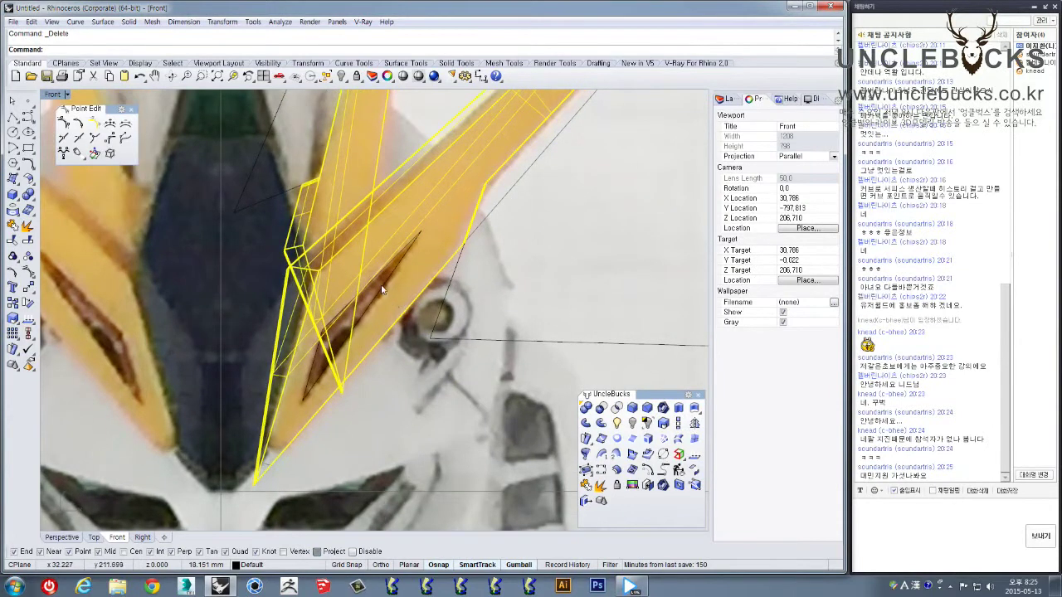
left_click(431, 217)
left_click(402, 271)
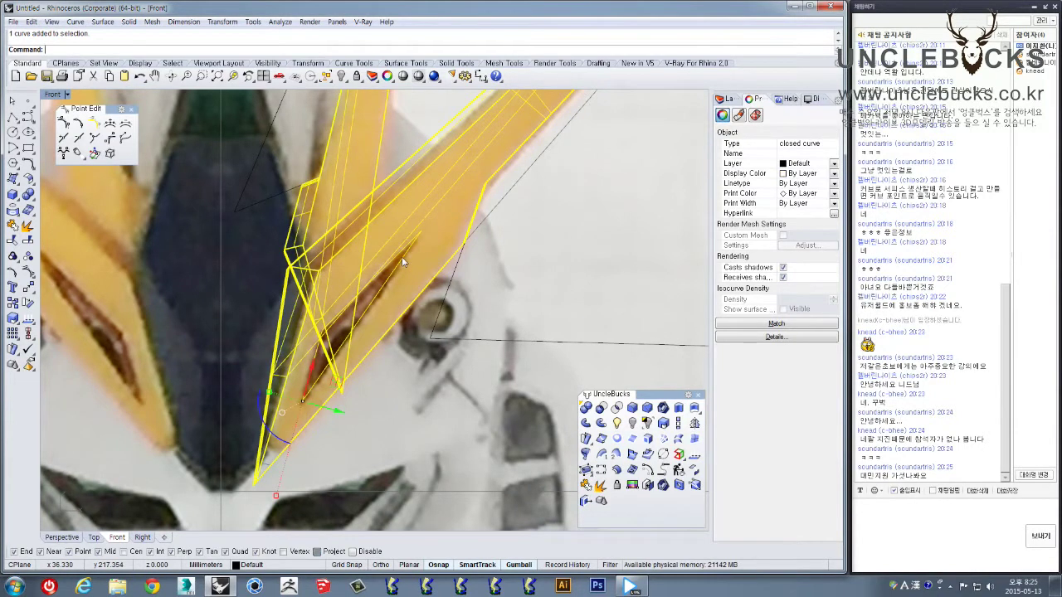
scroll(402, 262, "up", 1)
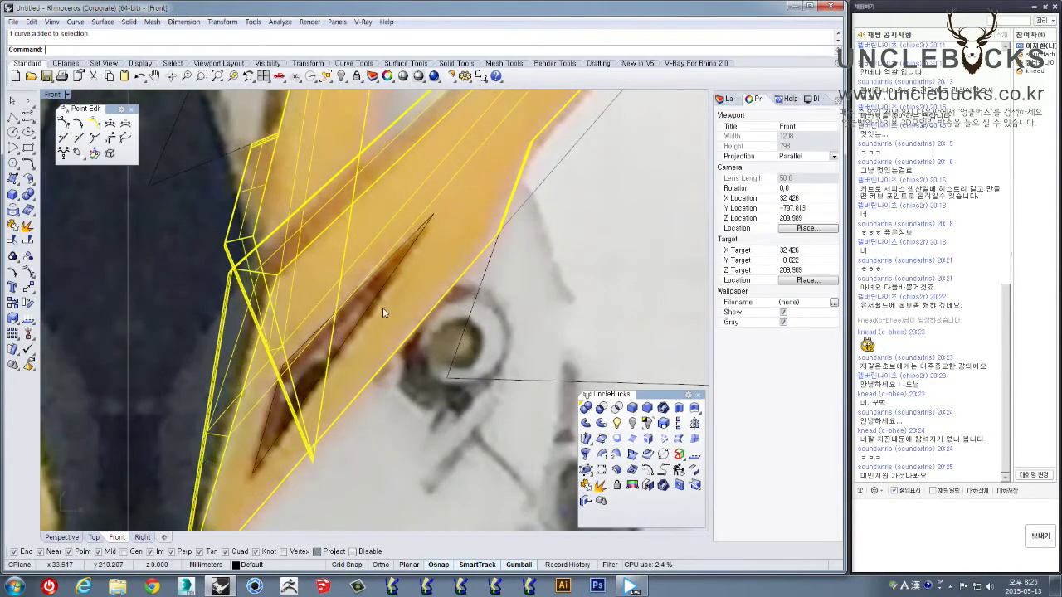
right_click_drag(379, 301, 398, 304)
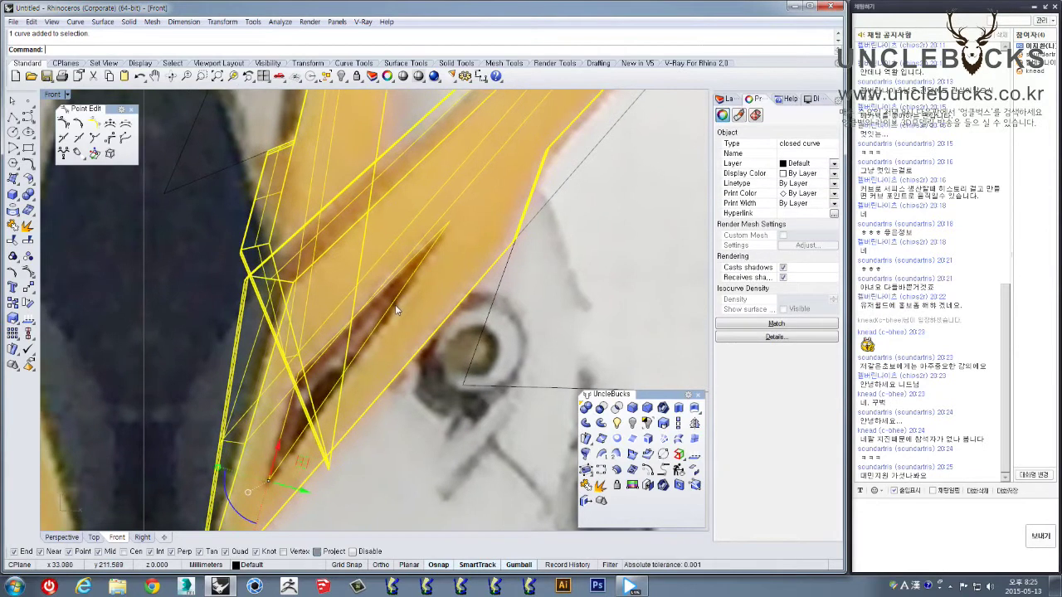
left_click(362, 416)
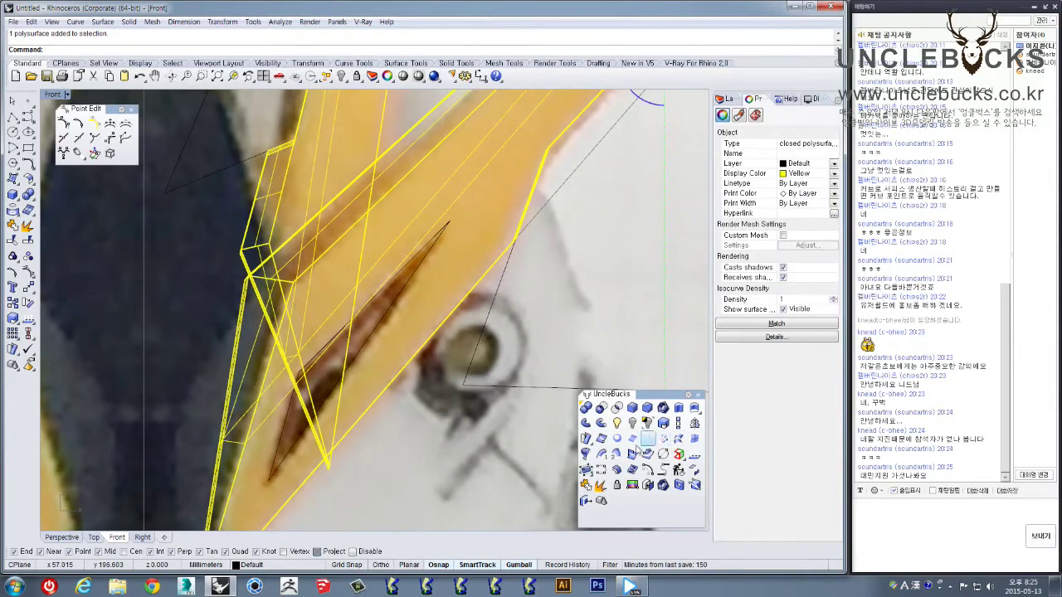
left_click(13, 210)
left_click(408, 288)
right_click(419, 287)
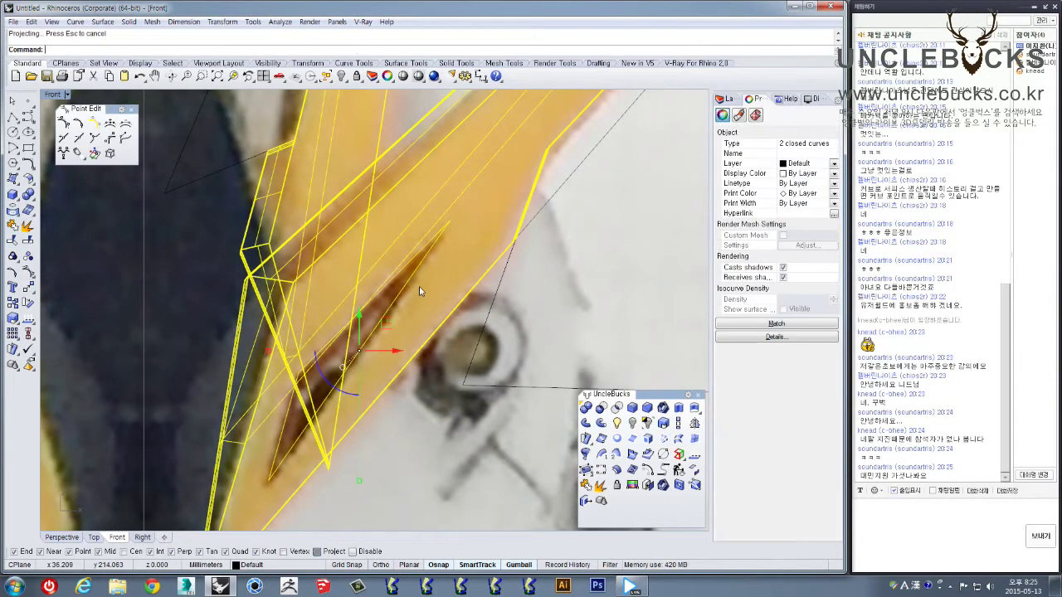
left_click(436, 400)
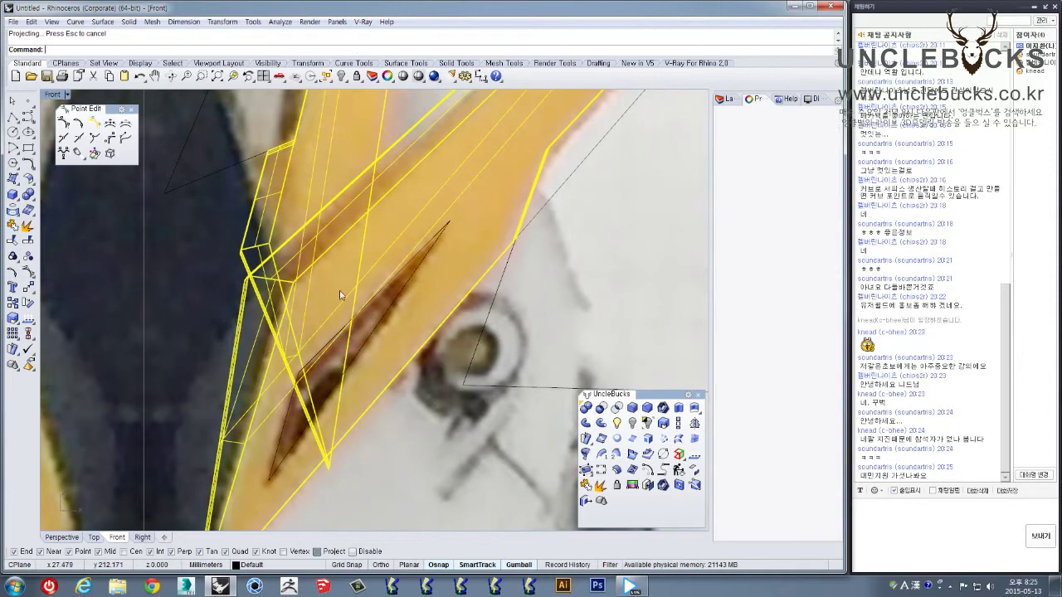
left_click(423, 288)
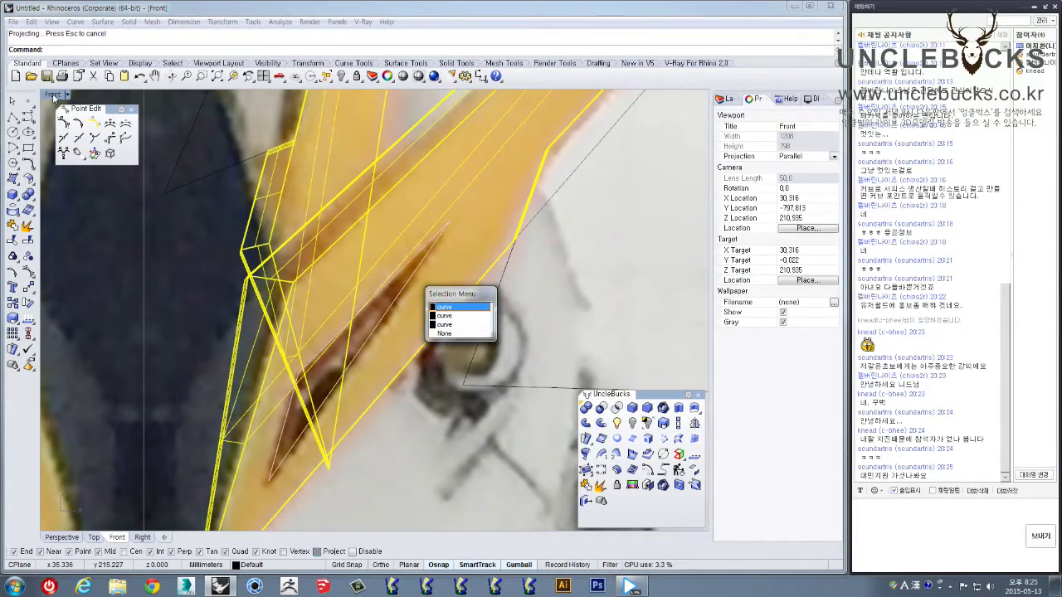
Split the outer antenna solid with the projected triangular slot curve, working in the Perspective view
left_click(56, 99)
double_click(54, 96)
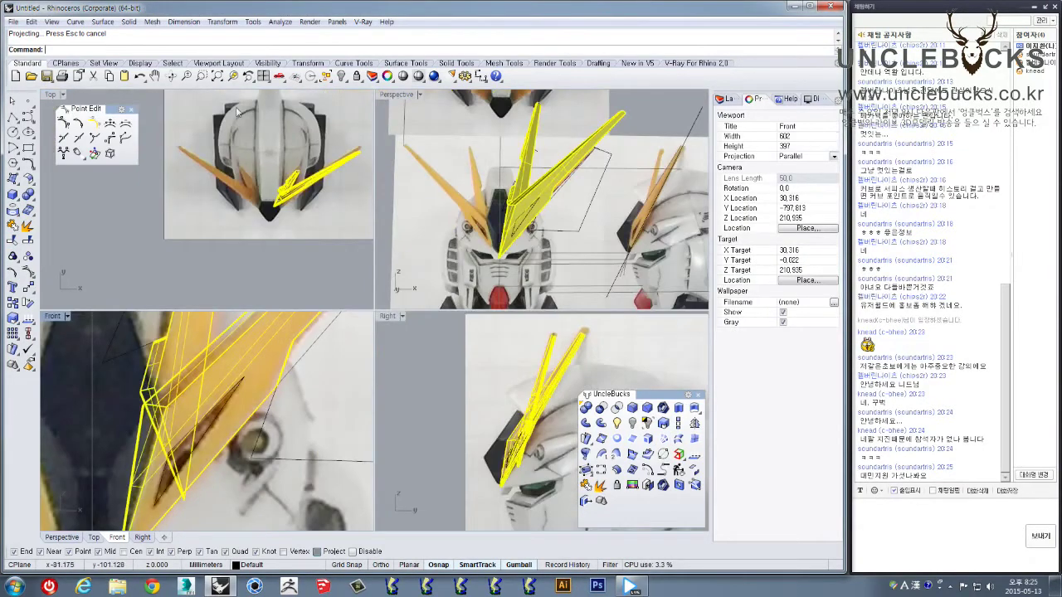
double_click(396, 95)
scroll(357, 351, "up", 8)
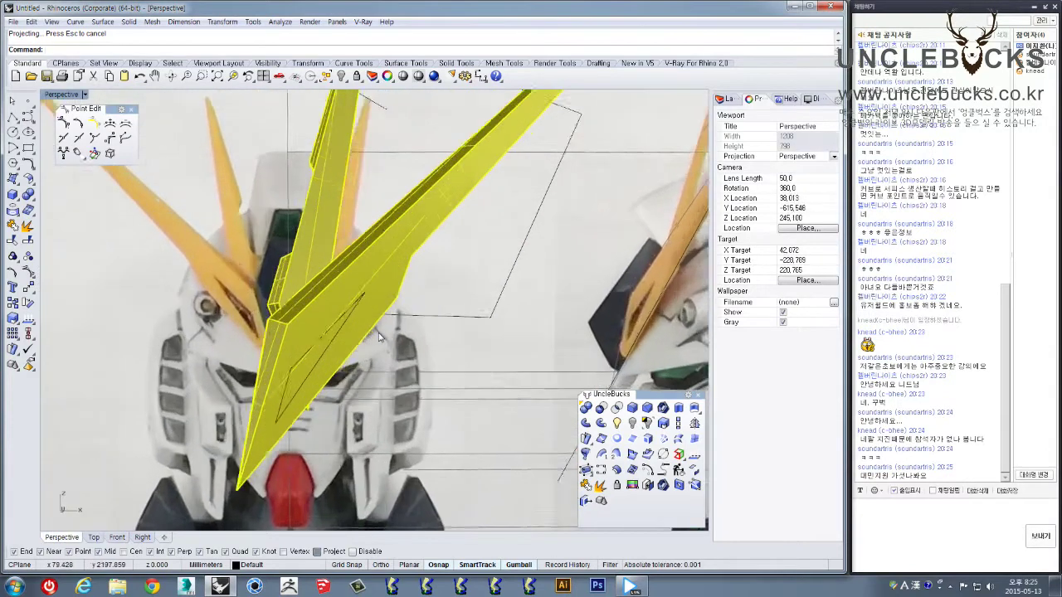
right_click_drag(357, 350, 362, 258)
left_click(467, 278)
left_click(493, 309)
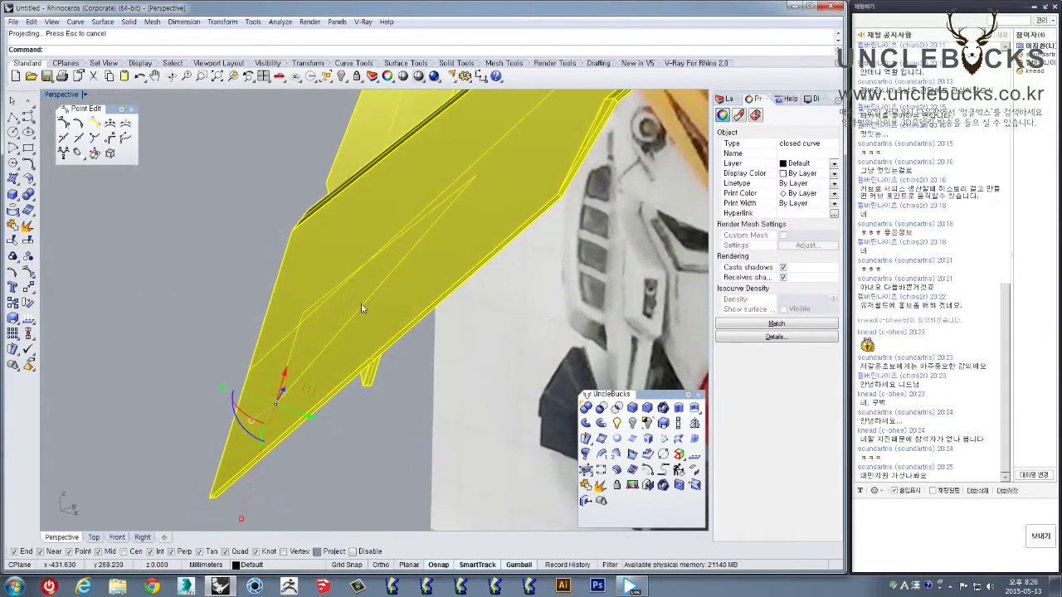
left_click(279, 273)
left_click(282, 253)
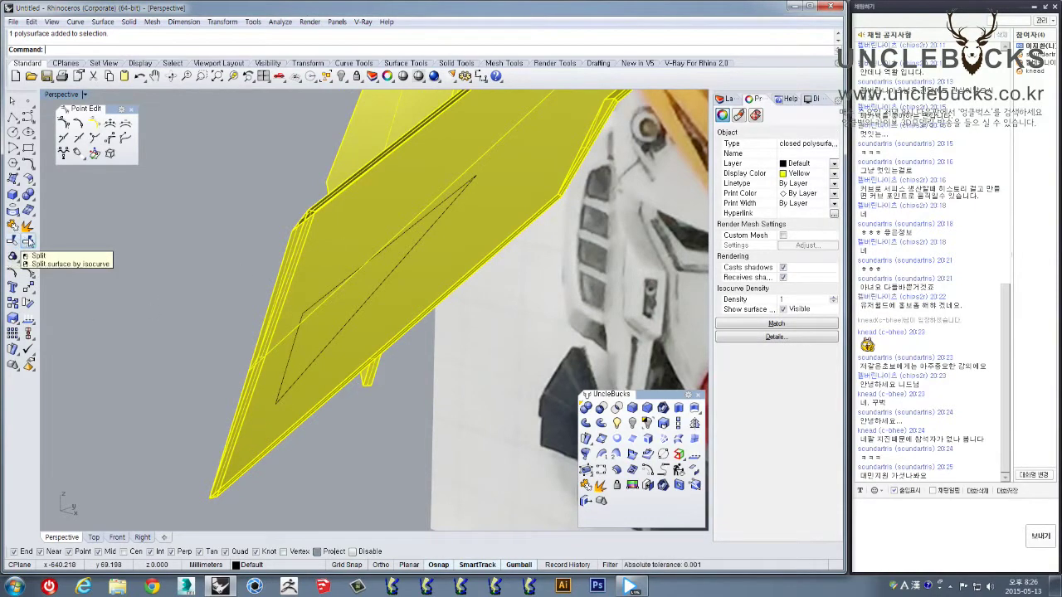
left_click(29, 242)
left_click(307, 311)
key("Return")
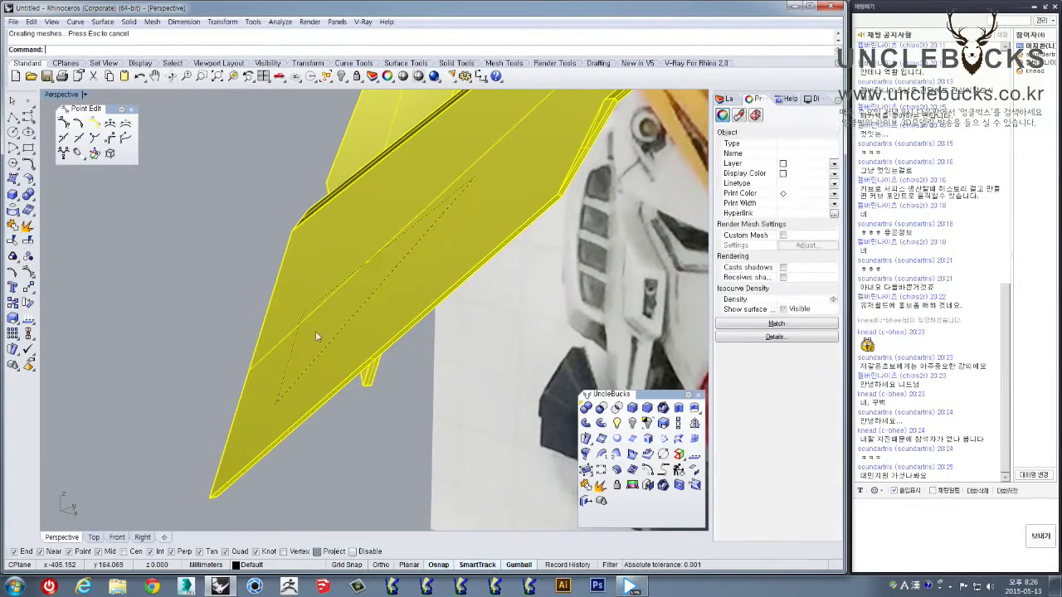
Check the split by selecting the triangular slot face together with the surrounding outer antenna body
left_click(316, 330)
left_click(573, 186, "shift")
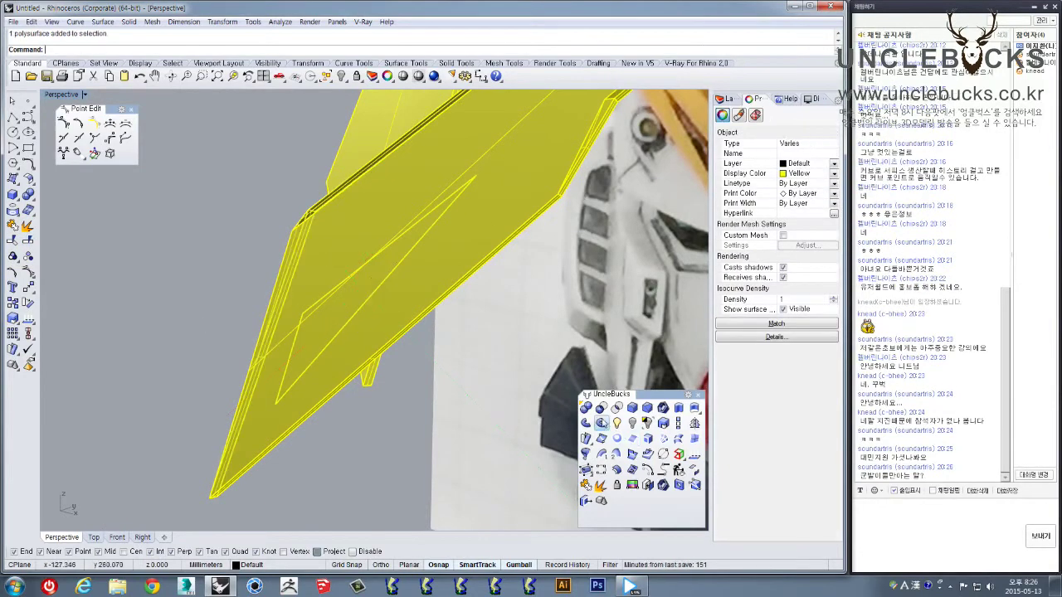
left_click(395, 452)
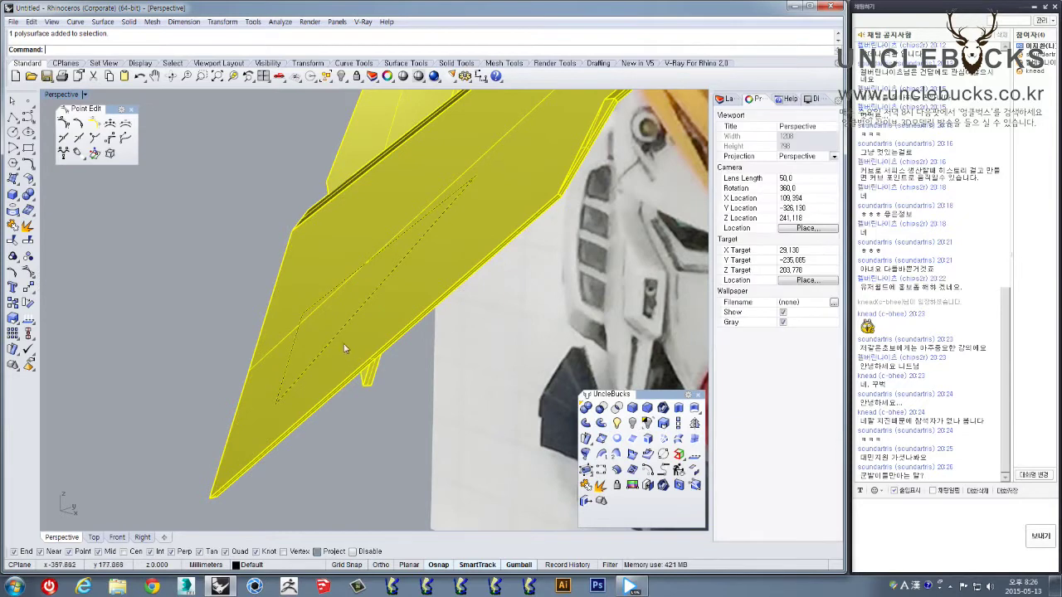
left_click(349, 339)
left_click(373, 370)
right_click_drag(370, 372, 321, 388)
left_click(333, 268, "shift")
scroll(335, 278, "up", 2)
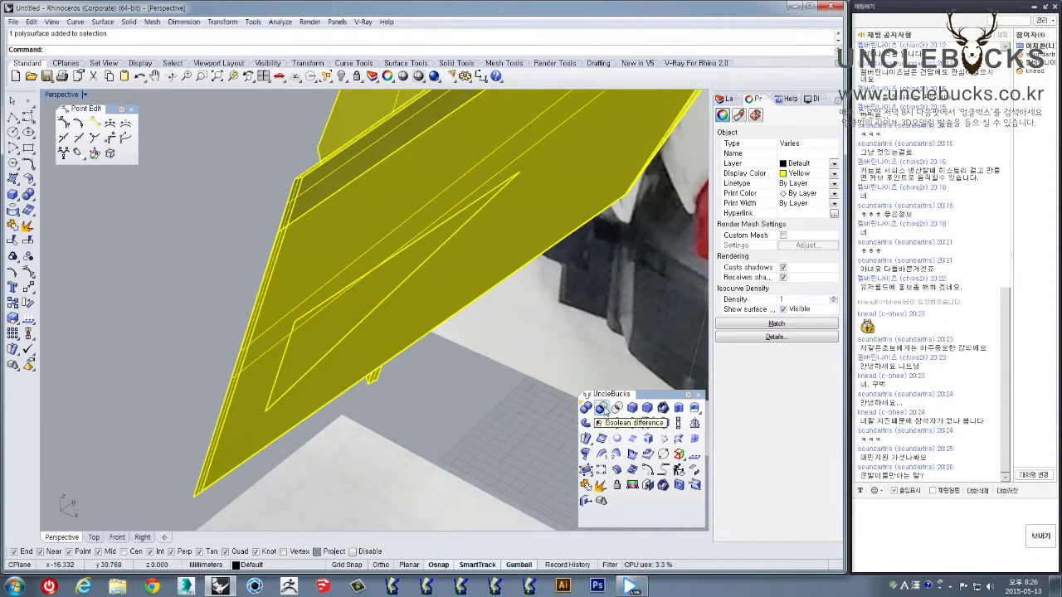
Delete the leftover projected curve lying on the slot outline of the outer antenna
left_click(369, 345)
left_click_drag(201, 137, 528, 414)
key("Delete")
Extrude the triangular slot face split from the outer antenna
left_click(347, 285)
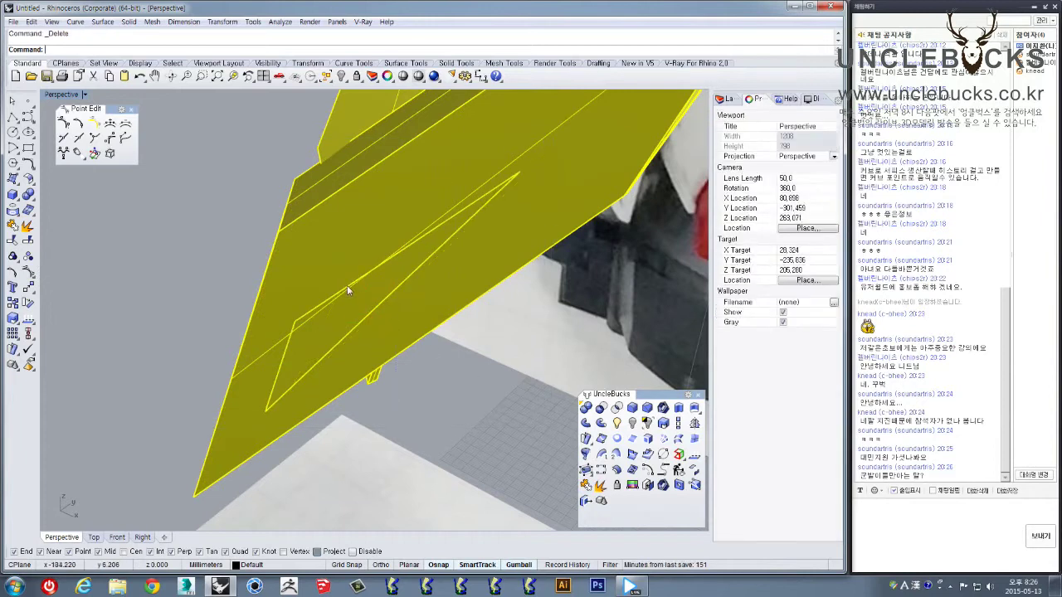
left_click(694, 410)
scroll(488, 365, "up", 3)
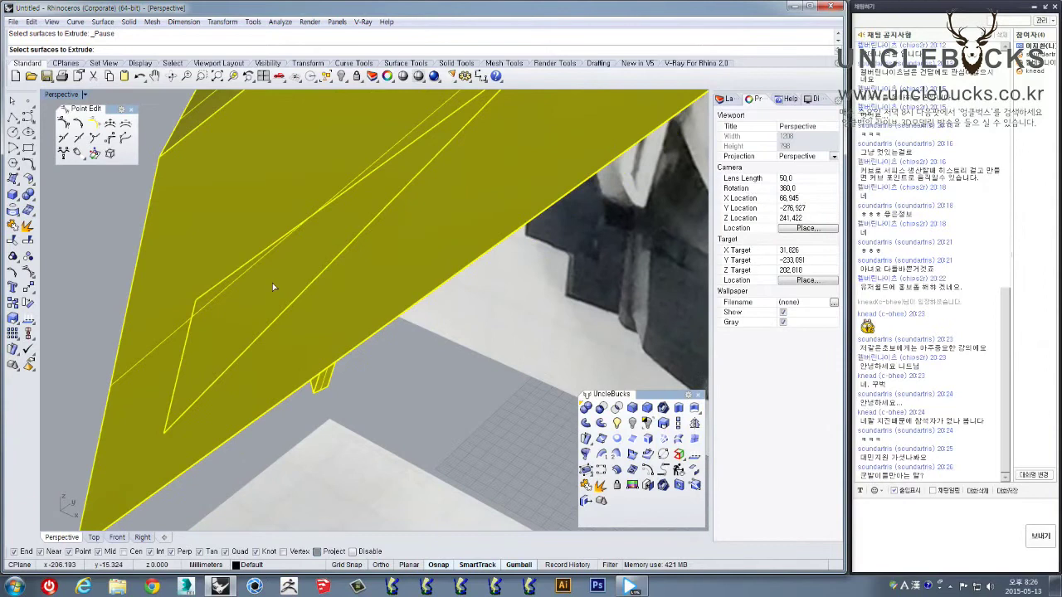
Try to extrude the triangular surface on the long horn by -0.5 mm as a solid
scroll(276, 282, "down", 1)
scroll(269, 297, "down", 1)
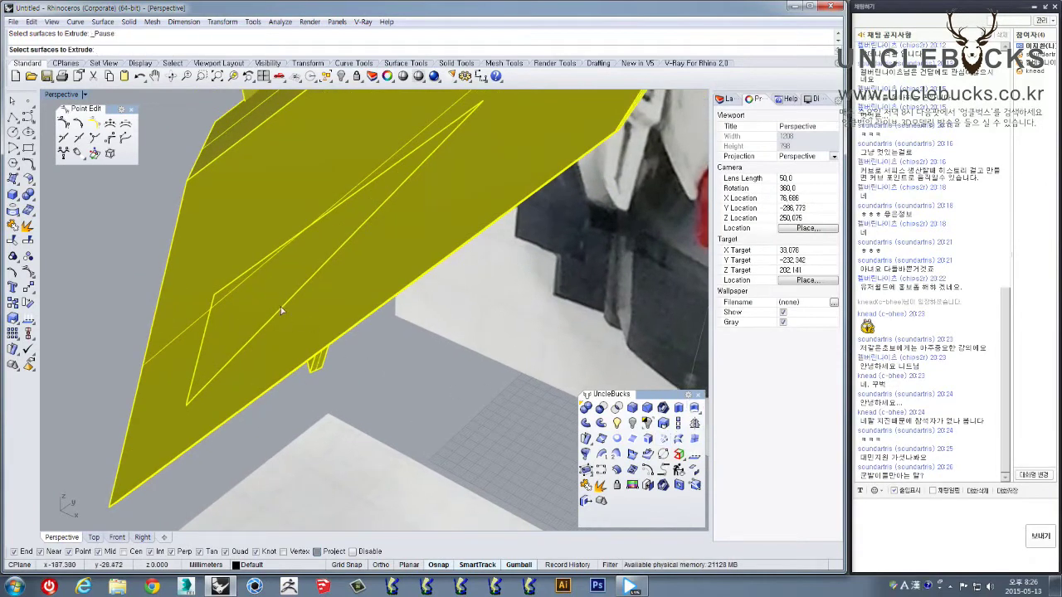
key("Return")
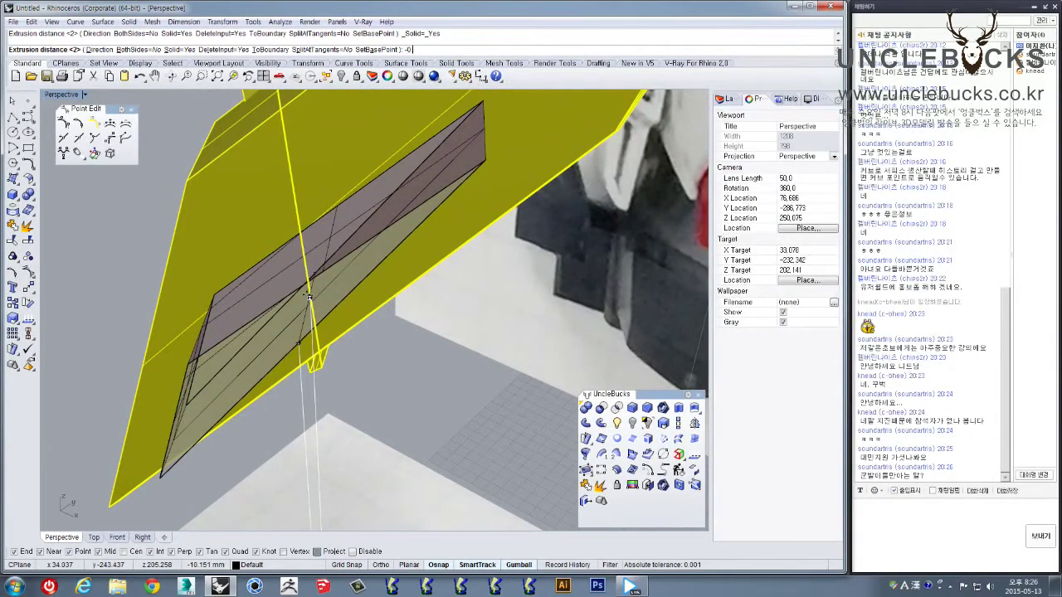
type("-0.5")
key("Return")
right_click_drag(336, 324, 349, 369)
key("ctrl+z")
Extrude the triangular surface on the long horn by 0.5 mm as a solid, deleting the input surface
right_click(305, 280)
left_click(296, 278)
right_click(349, 369)
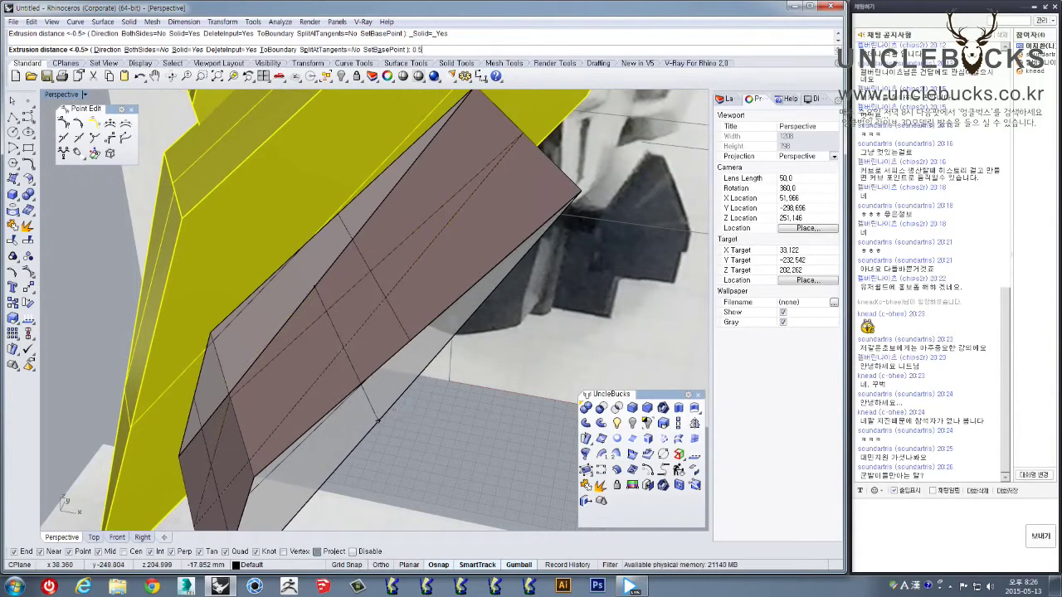
right_click(400, 410)
Explode the long horn with its triangular recess into separate surfaces
right_click_drag(373, 390, 582, 172)
left_click(329, 254)
right_click_drag(332, 257, 584, 520)
left_click(602, 490)
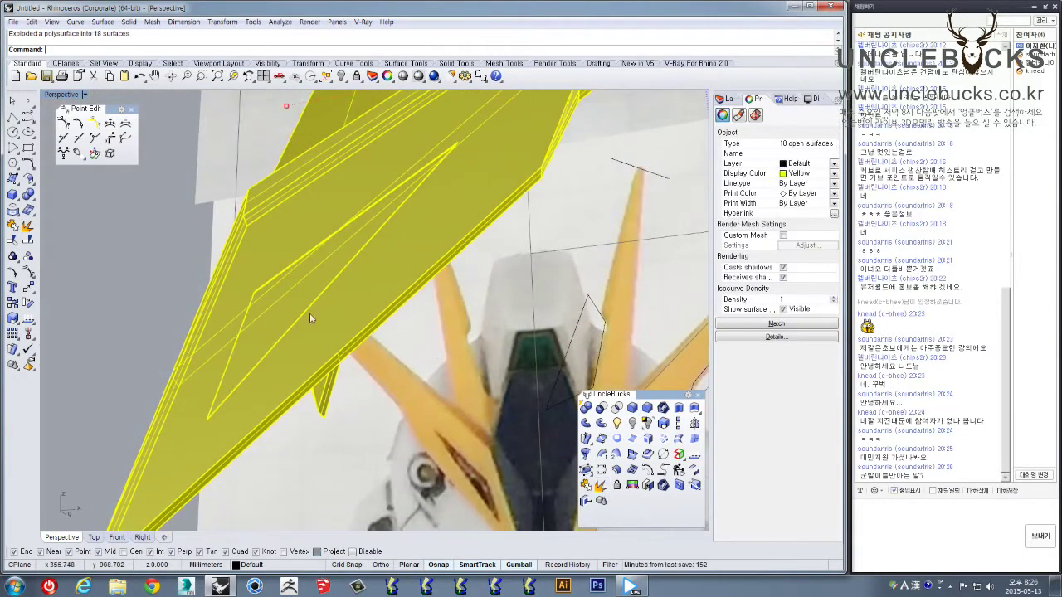
Set the display colour of the triangular recess face to a custom near-black, RGB 22, 20, 20
right_click_drag(159, 288, 259, 304)
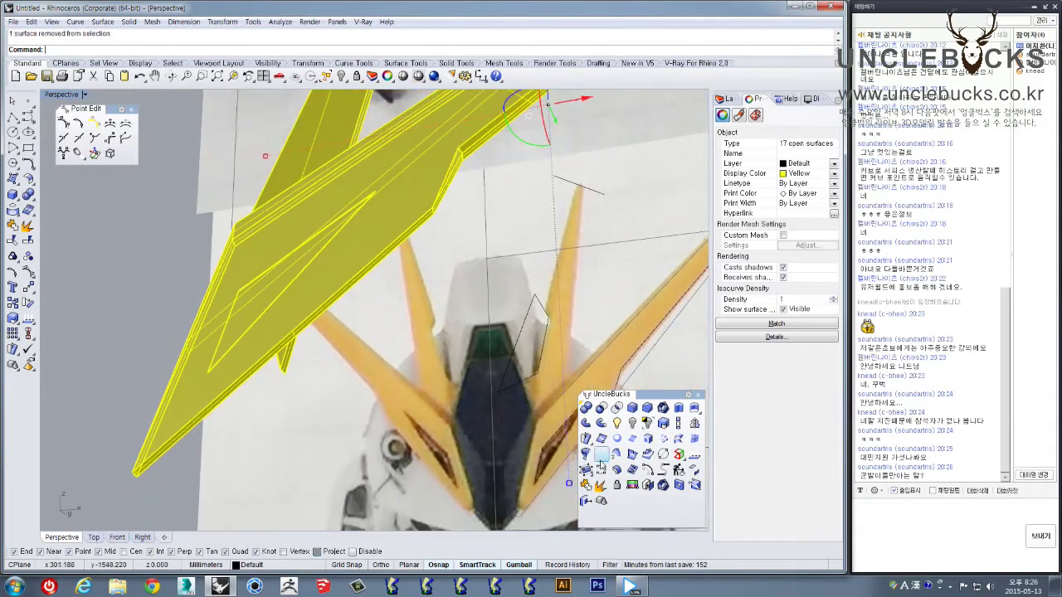
left_click(332, 353)
left_click(225, 306)
right_click_drag(225, 306, 353, 312)
left_click(795, 174)
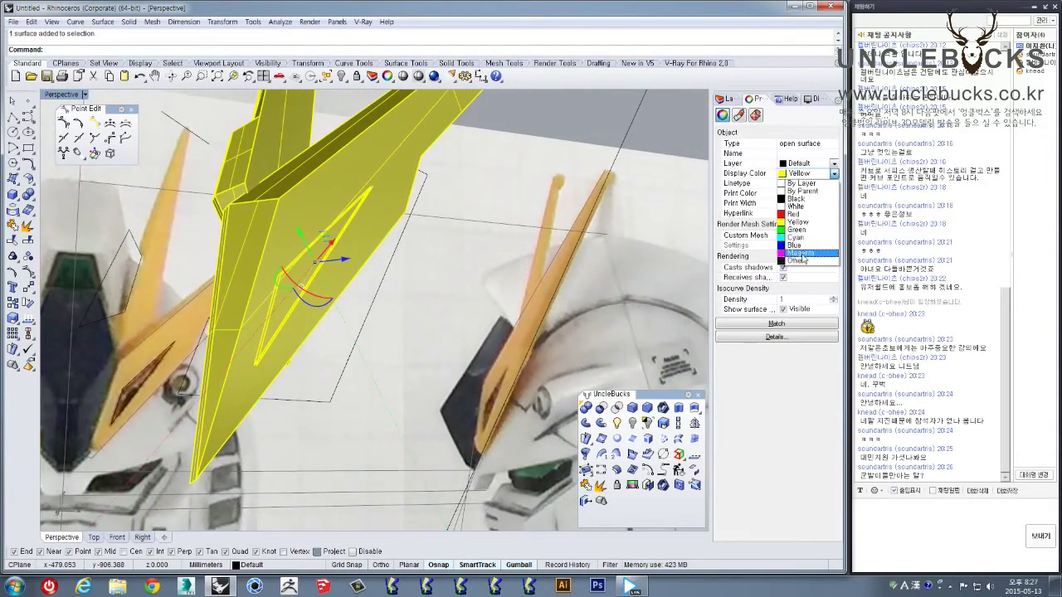
left_click(794, 261)
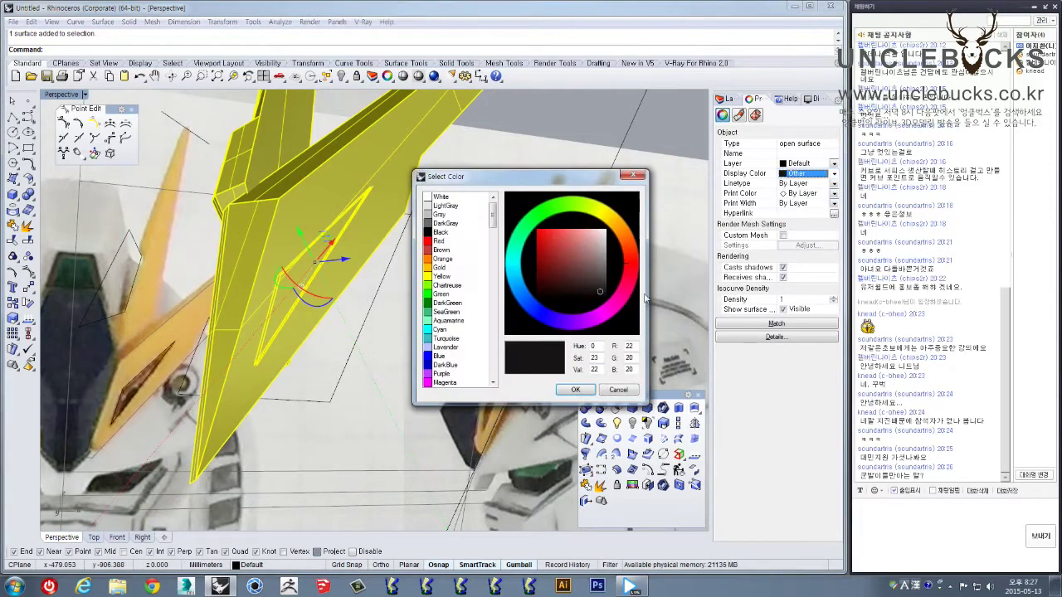
left_click(574, 390)
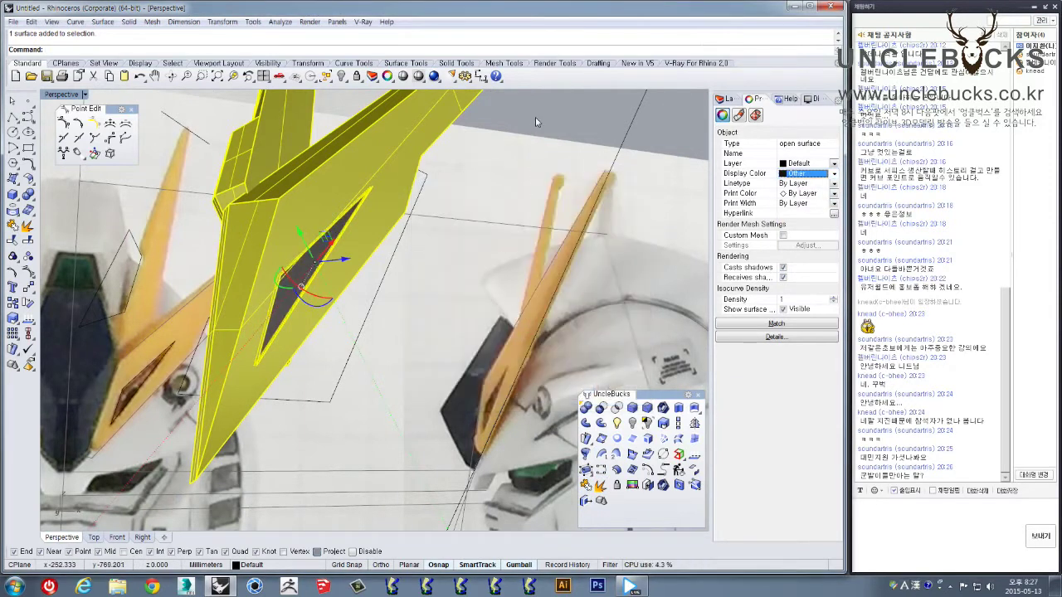
left_click(535, 121)
Group the long and short horn parts and show them in the Front view
scroll(535, 122, "down", 5)
right_click_drag(535, 122, 357, 300)
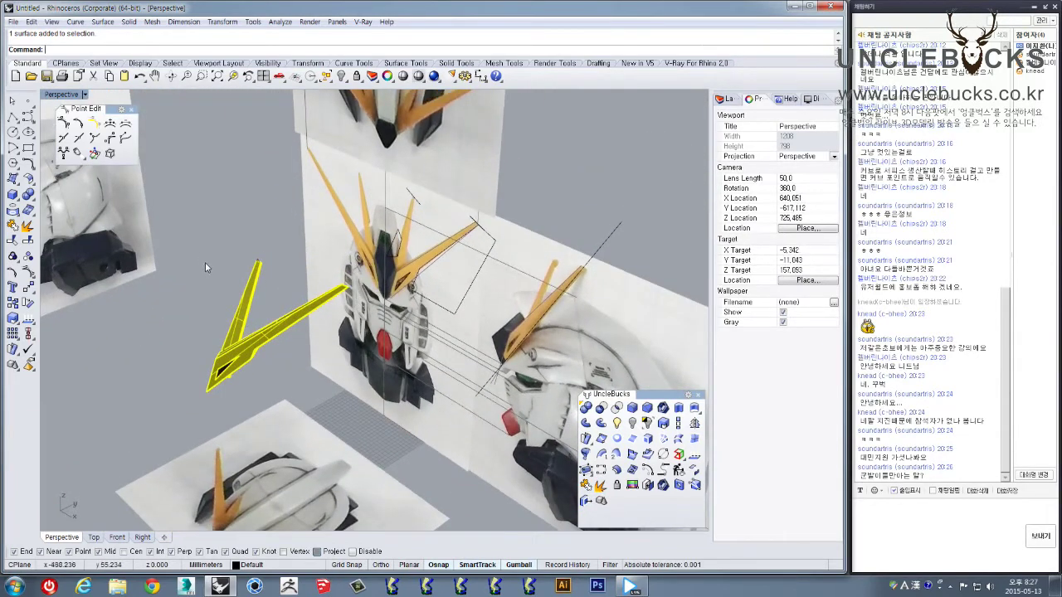
right_click_drag(213, 328, 237, 310)
key("ctrl+g")
double_click(48, 98)
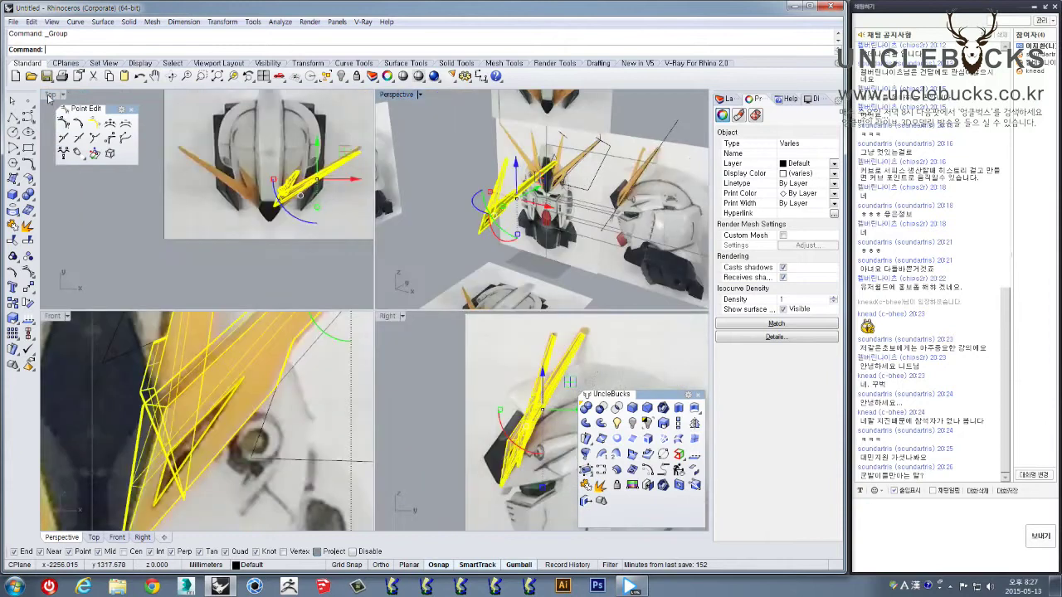
double_click(55, 317)
scroll(320, 248, "down", 5)
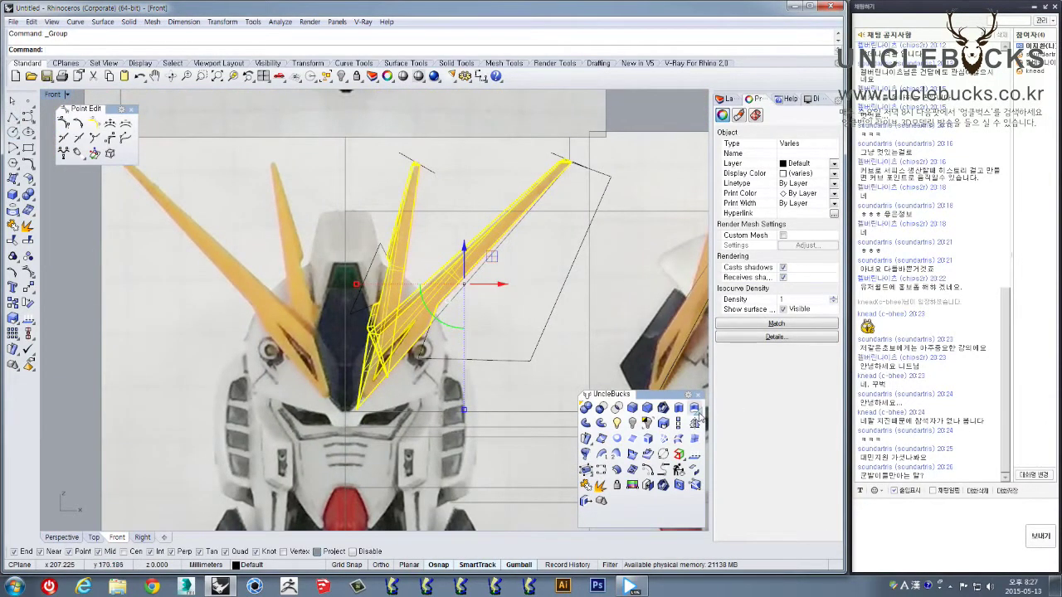
type("mirror")
key("Return")
left_click(340, 190)
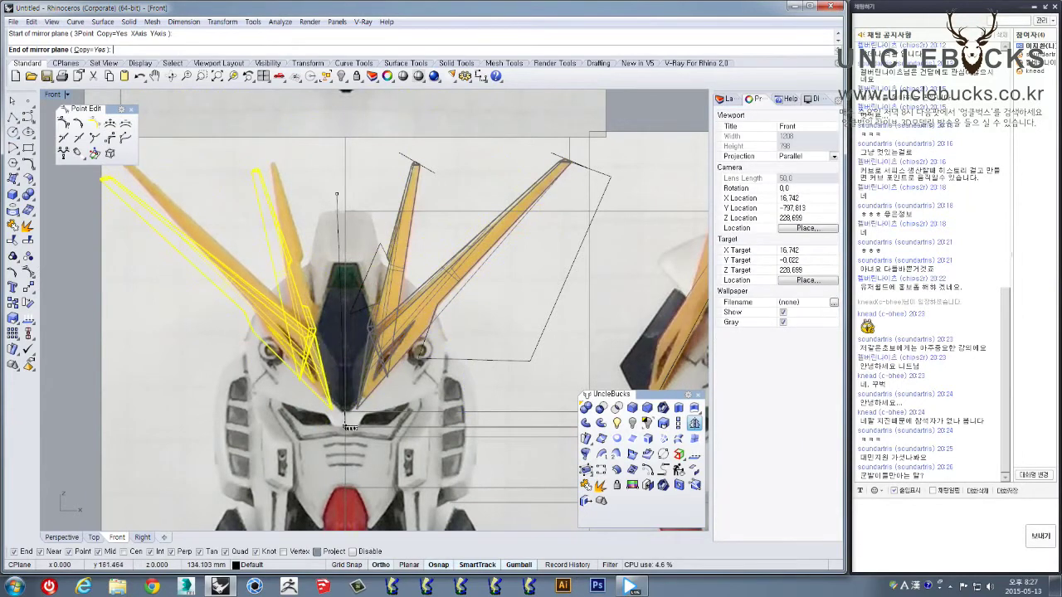
scroll(351, 443, "down", 4)
key("Escape")
Mirror a copy of the grouped horns across the head's vertical centre line and return to the Perspective view
right_click(348, 311)
left_click(350, 243)
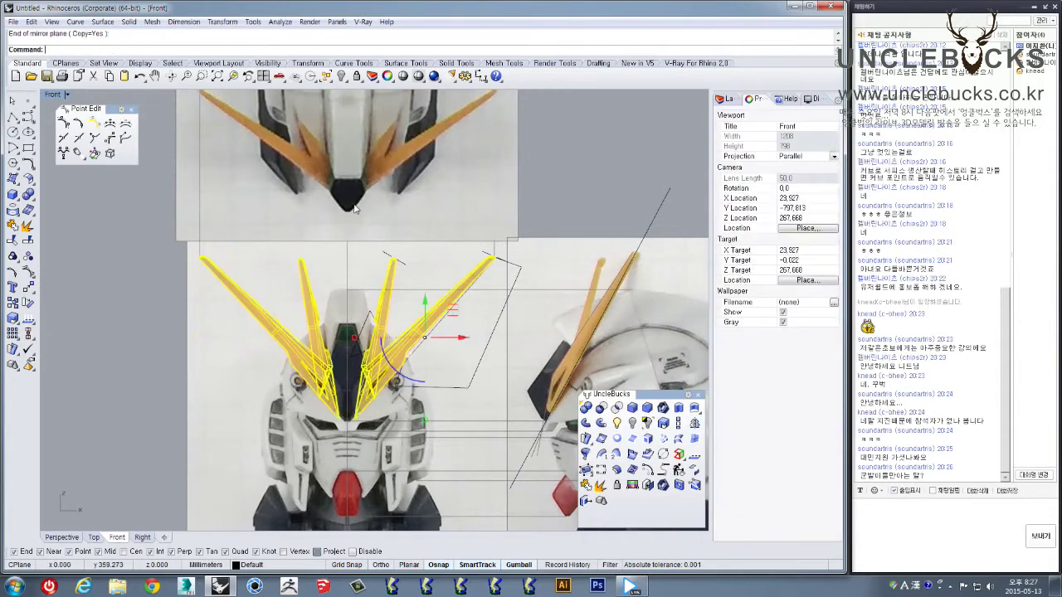
left_click(349, 211)
double_click(54, 95)
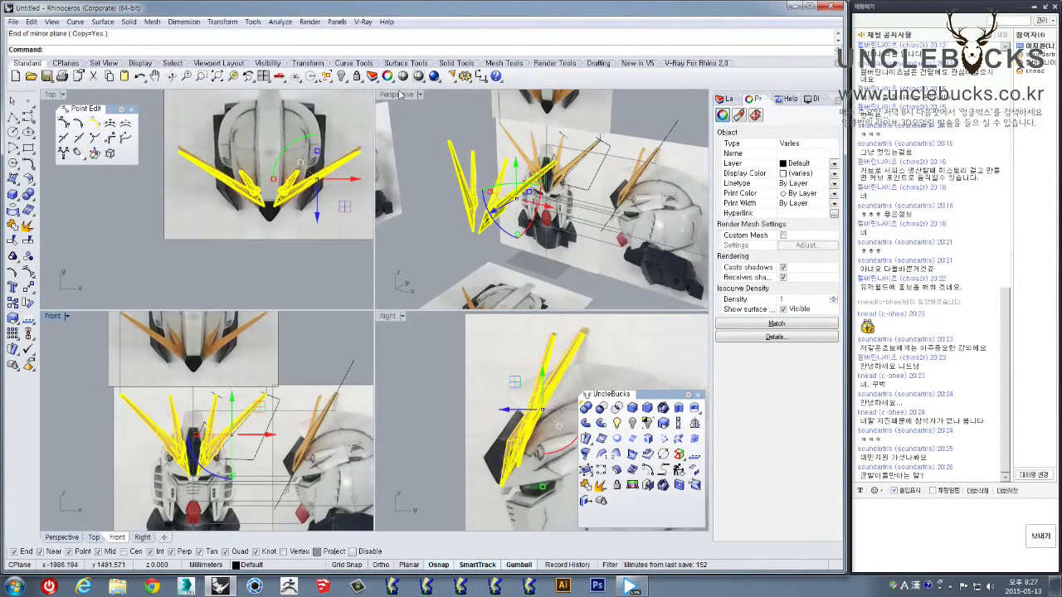
double_click(393, 94)
left_click(264, 227)
right_click_drag(264, 227, 597, 373)
scroll(327, 248, "up", 4)
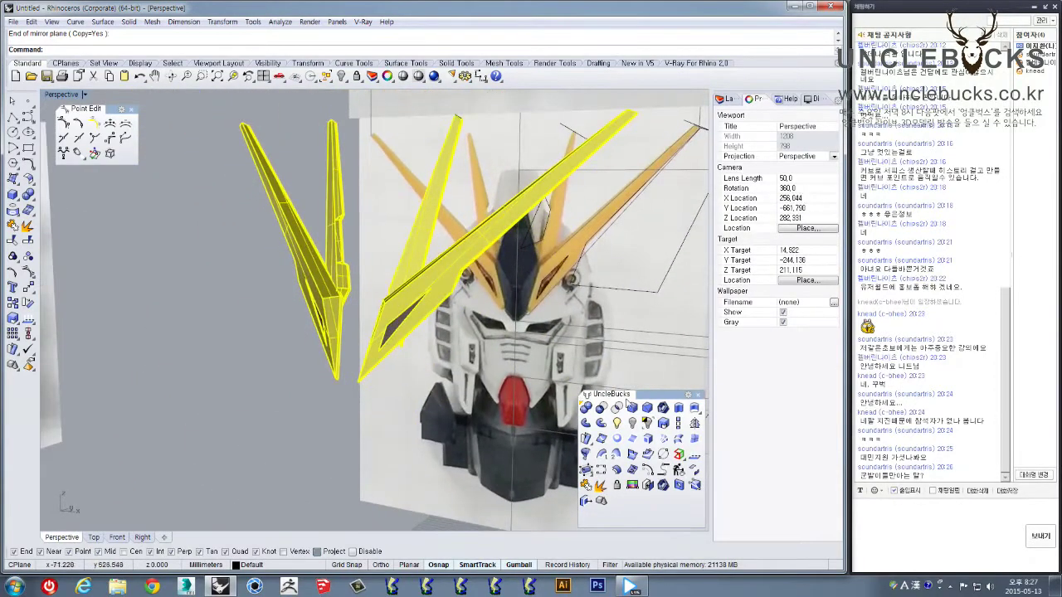
Try to show the hidden head parts around the horns
right_click_drag(433, 283, 410, 204)
left_click(617, 423)
left_click(343, 283)
scroll(361, 257, "down", 3)
scroll(344, 253, "up", 4)
left_click(461, 226)
key("ctrl+z")
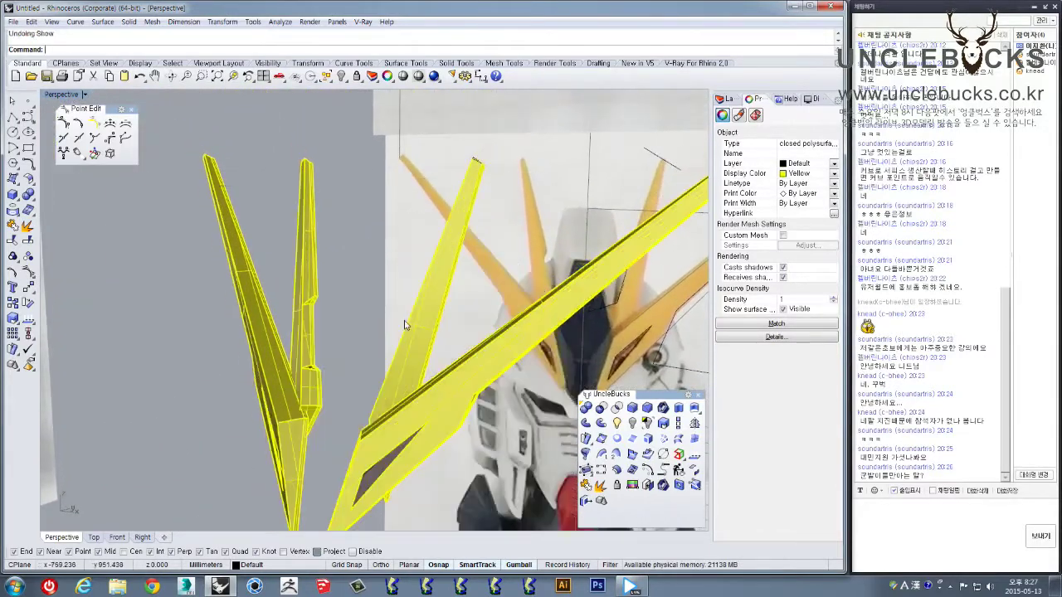
Group all the horn parts from both sides together and show the hidden head parts
scroll(379, 317, "down", 5)
right_click_drag(380, 318, 390, 329, "shift")
left_click_drag(390, 297, 300, 187)
right_click_drag(300, 187, 385, 259)
key("ctrl+g")
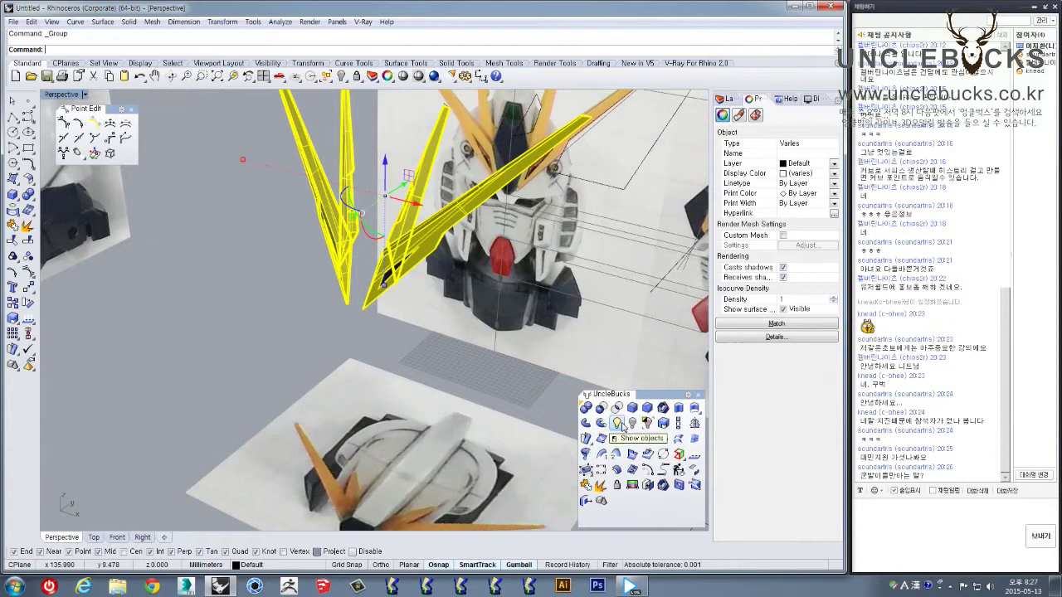
left_click(623, 428)
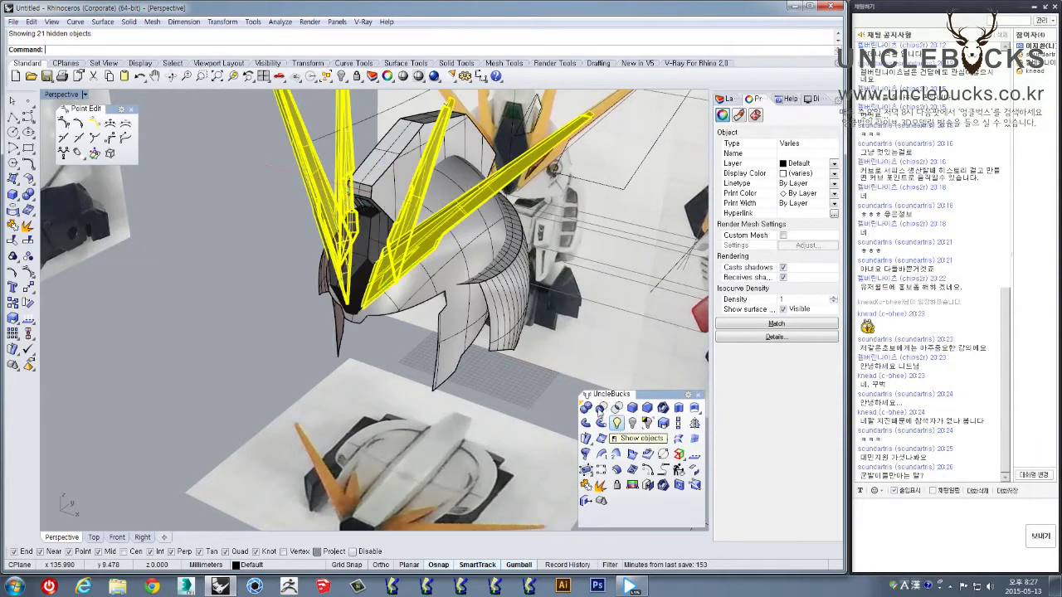
Delete the old duplicate short and long horns on the positive X side of the head
right_click_drag(371, 209, 371, 253)
left_click(371, 256)
scroll(371, 255, "up", 5)
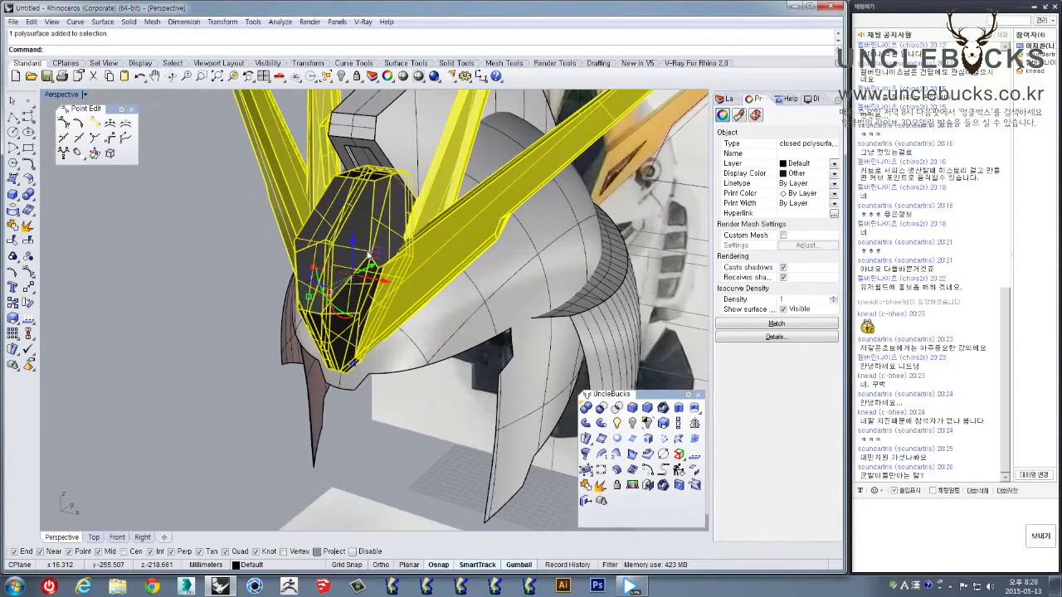
left_click(377, 162)
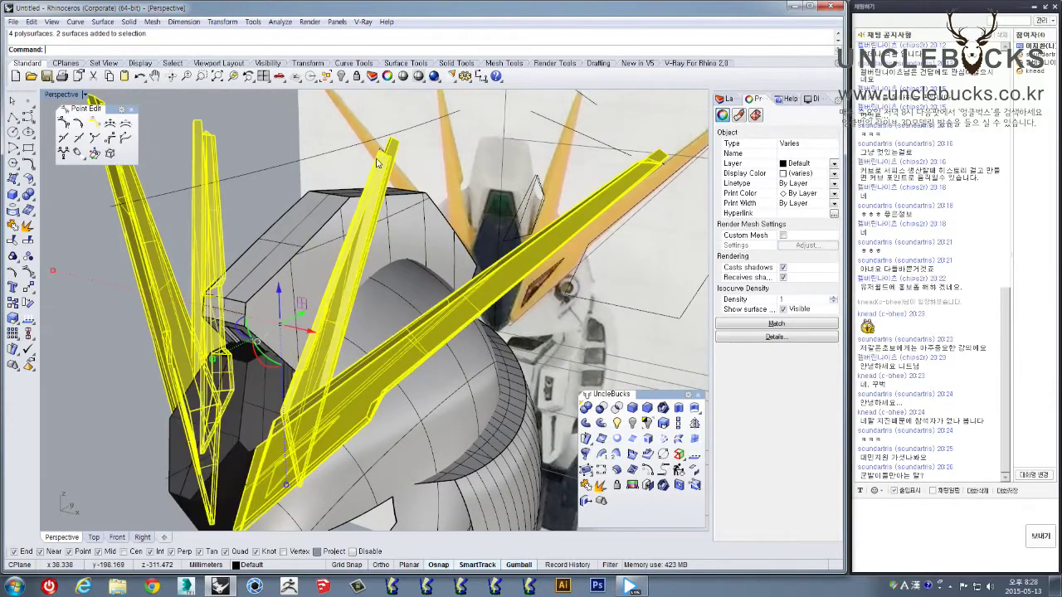
left_click(390, 148)
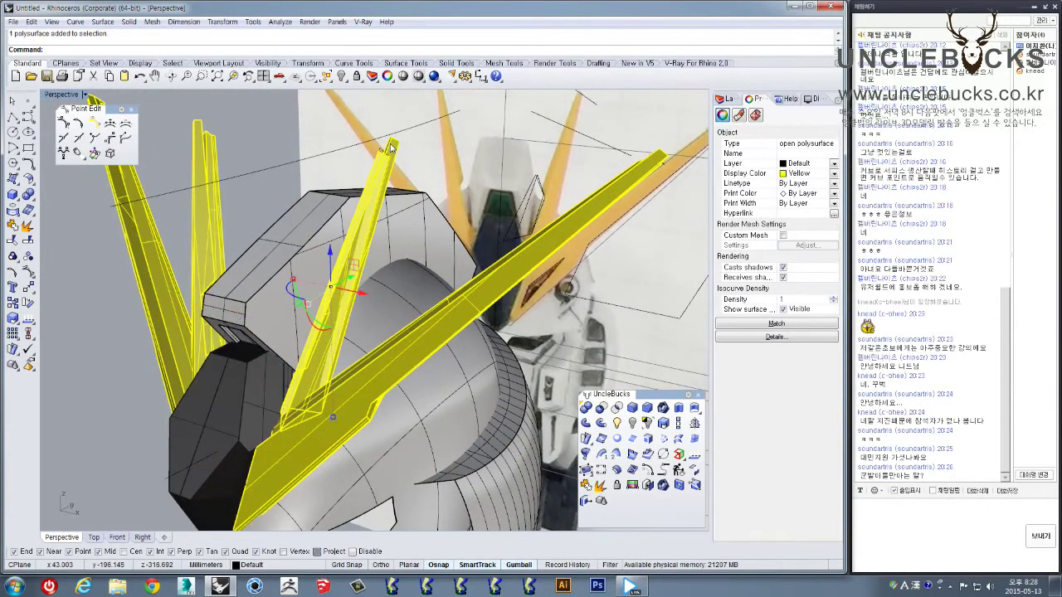
left_click(661, 155)
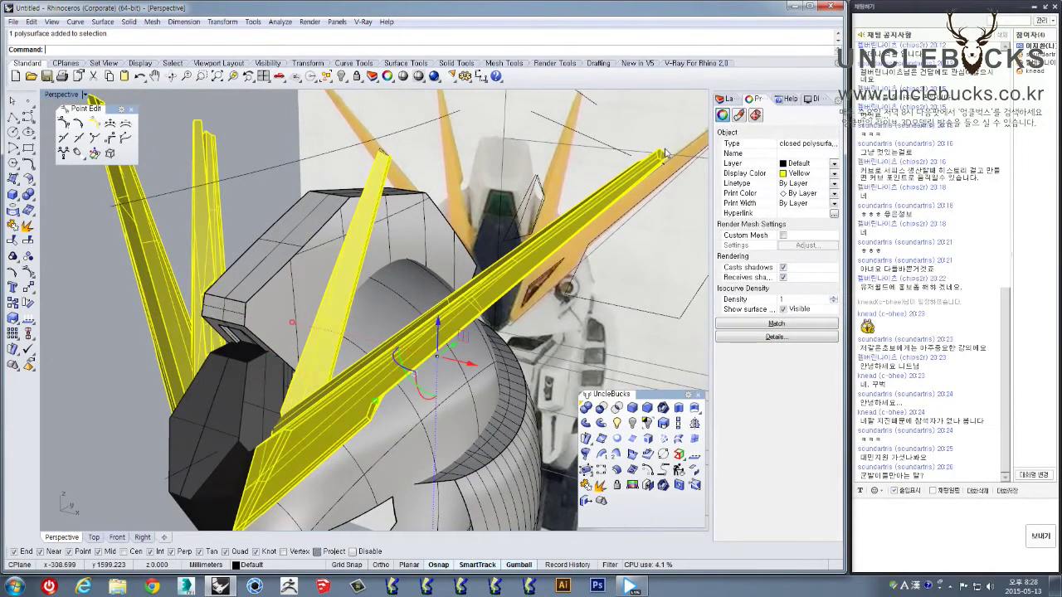
scroll(595, 182, "down", 2)
right_click_drag(292, 170, 343, 224)
key("Delete")
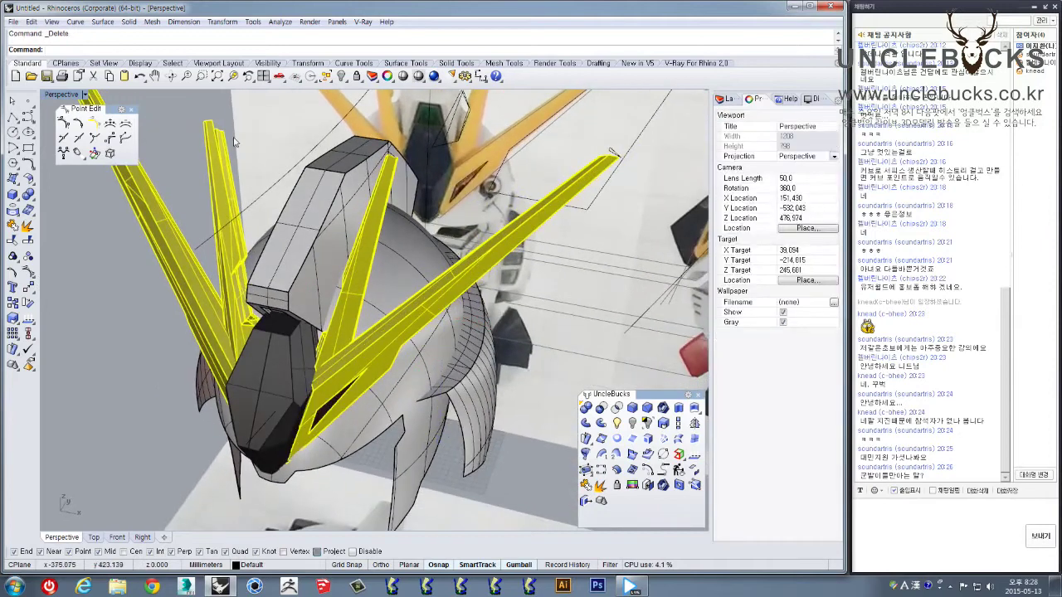
Delete the old duplicate short and long horns on the opposite side of the head
left_click(211, 128)
key("Delete")
right_click_drag(212, 129, 464, 291)
left_click(190, 110)
key("Delete")
Delete the helmet's outer shell surfaces, keeping the horns and the black forehead piece
left_click(470, 292)
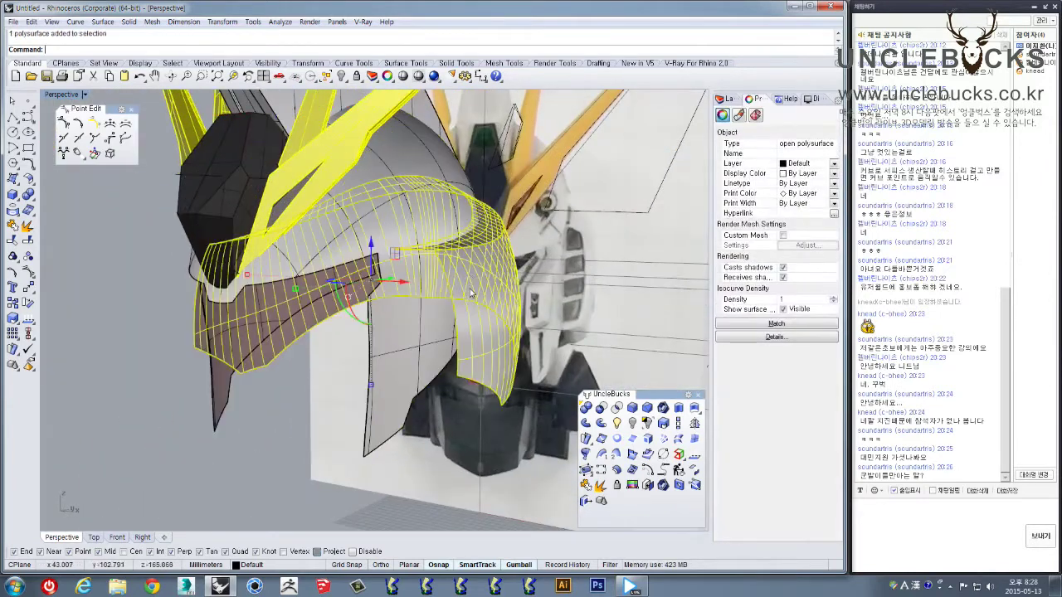
left_click(420, 168, "shift")
scroll(419, 170, "down", 5)
right_click_drag(420, 173, 276, 349)
key("Delete")
Delete the four helmet guide curves and the profile curve below the black forehead piece
right_click_drag(405, 229, 251, 261)
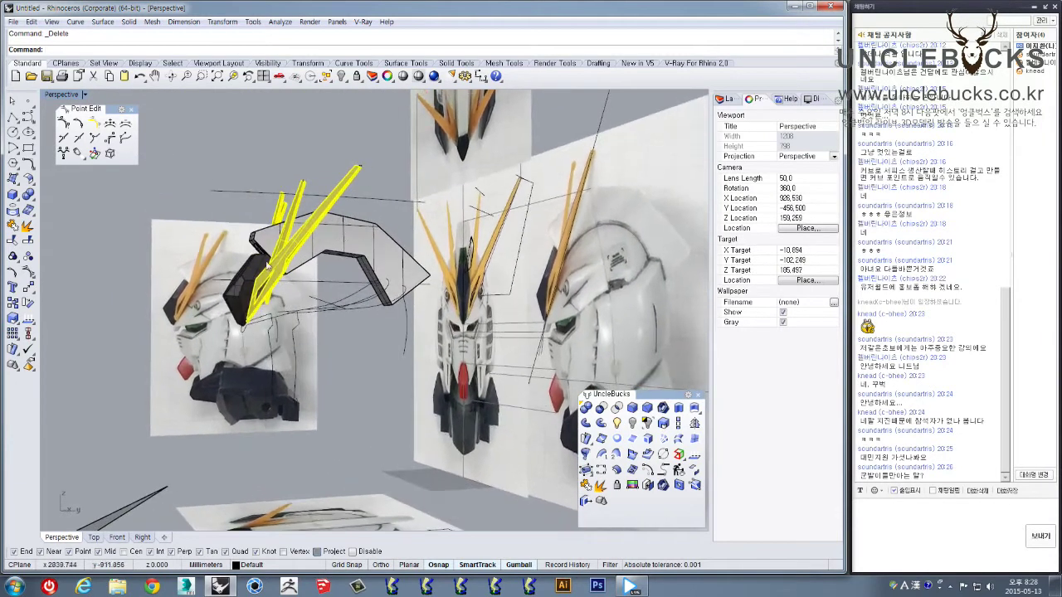
scroll(341, 284, "up", 2)
left_click(338, 312)
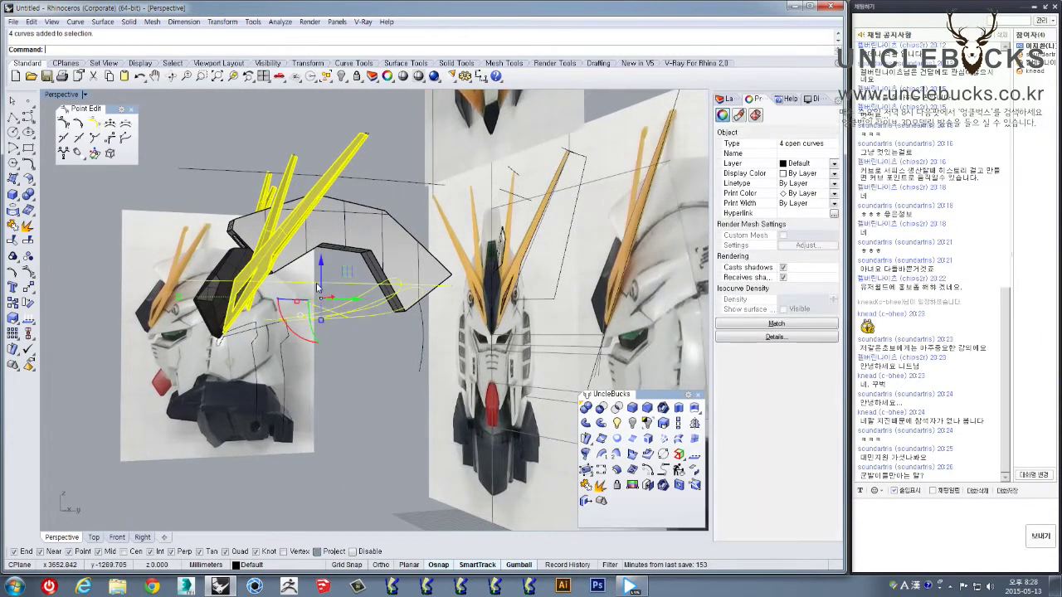
right_click_drag(338, 311, 394, 336)
key("Delete")
left_click(249, 327)
key("Delete")
Delete the grey centre fin behind the black forehead piece
right_click_drag(280, 319, 319, 299)
left_click(355, 241)
scroll(354, 241, "up", 3)
right_click_drag(354, 241, 406, 245)
key("Delete")
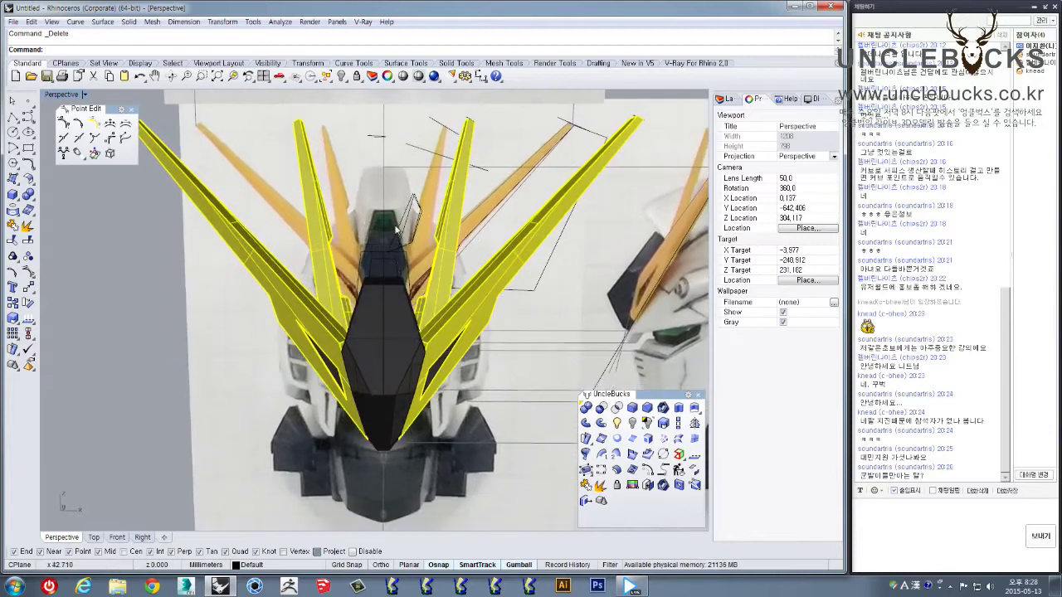
Delete the stray construction curves around the horns and the front reference image
scroll(332, 235, "down", 3)
left_click_drag(184, 173, 541, 346)
mouse_move(531, 336)
right_mouse_down()
mouse_move(484, 285)
mouse_move(523, 326)
right_mouse_up()
key("Delete")
left_click(520, 307)
key("Delete")
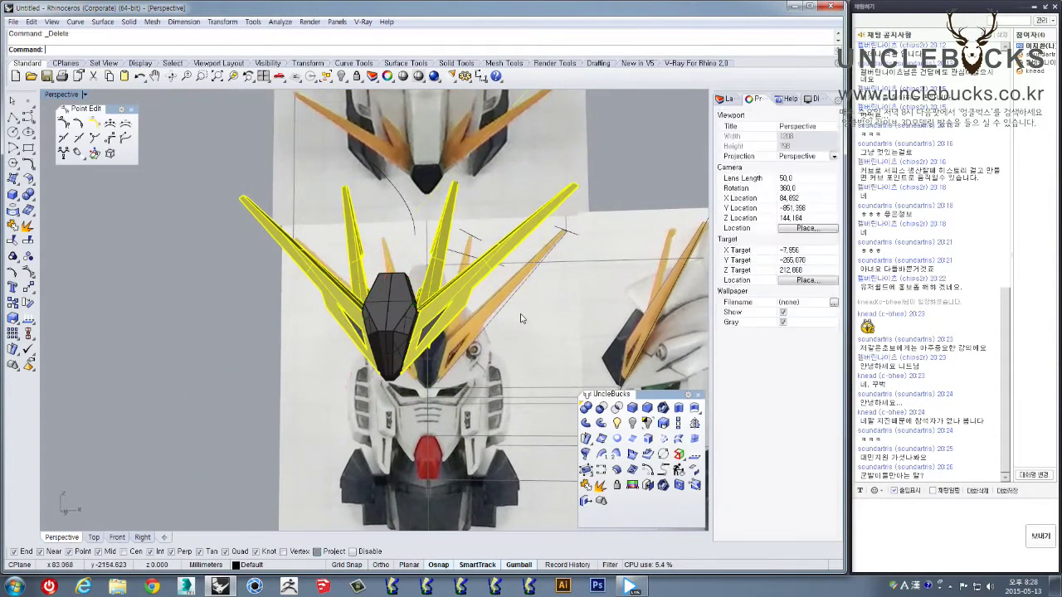
scroll(521, 317, "down", 3)
left_click_drag(389, 211, 611, 315)
key("Delete")
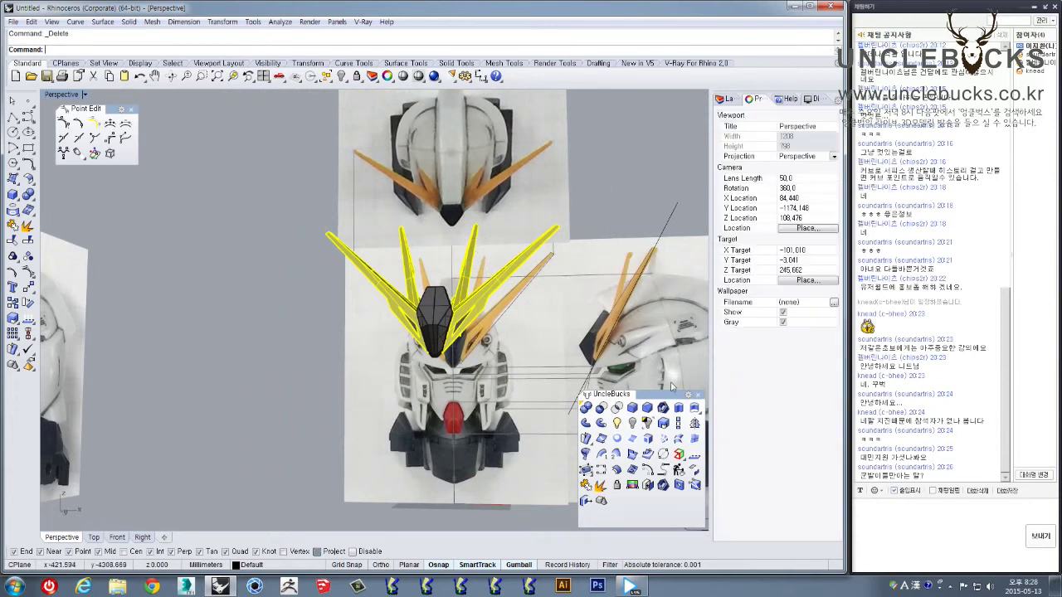
Select all remaining construction curves by object type and delete them
left_click(442, 339)
left_click(275, 296)
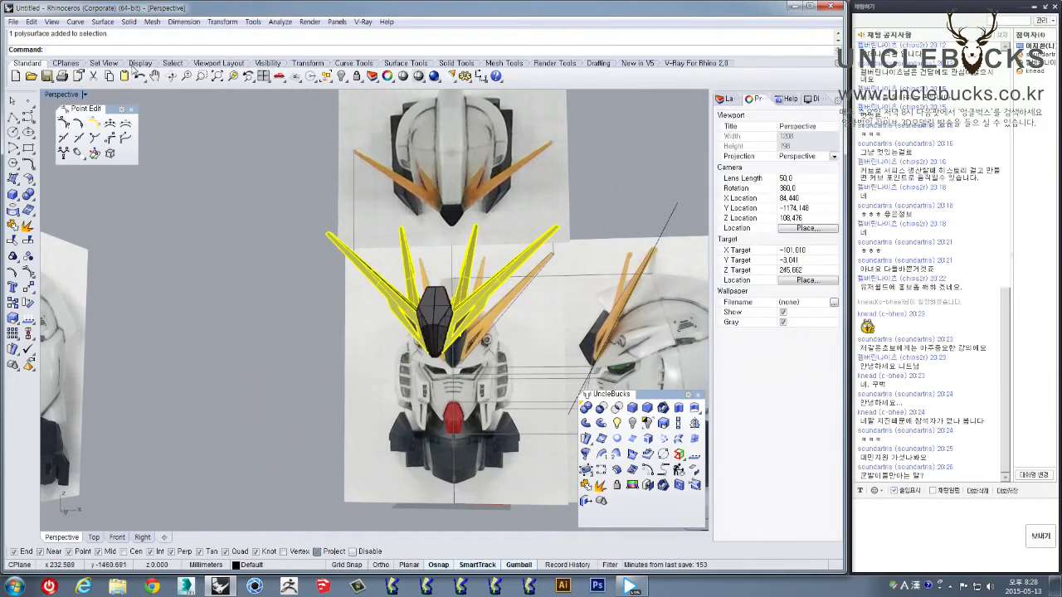
left_click(173, 64)
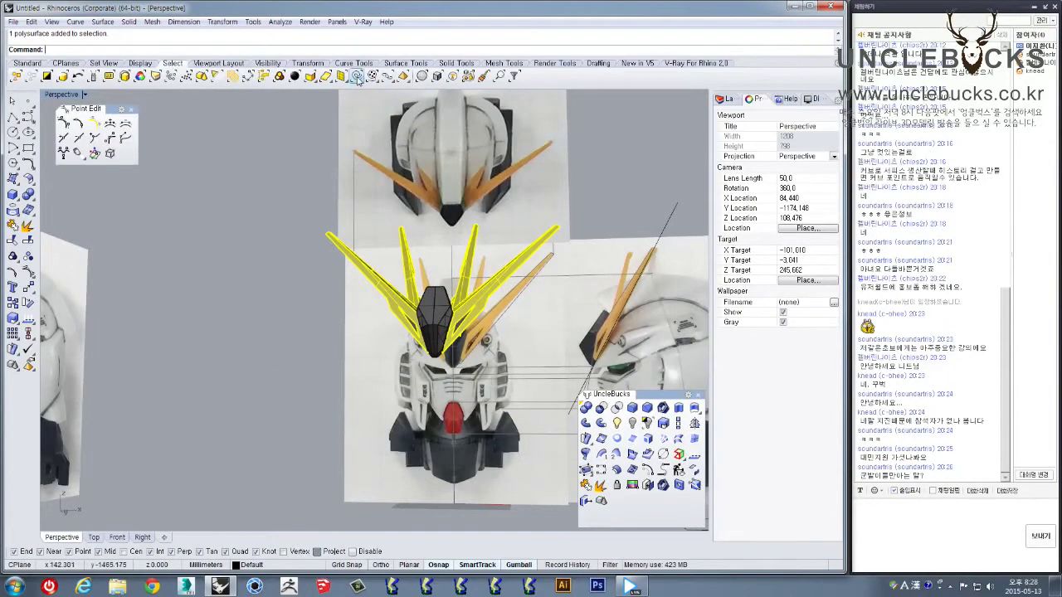
left_click(357, 77)
key("Delete")
scroll(418, 230, "down", 4)
scroll(427, 304, "up", 6)
right_click_drag(418, 230, 350, 313)
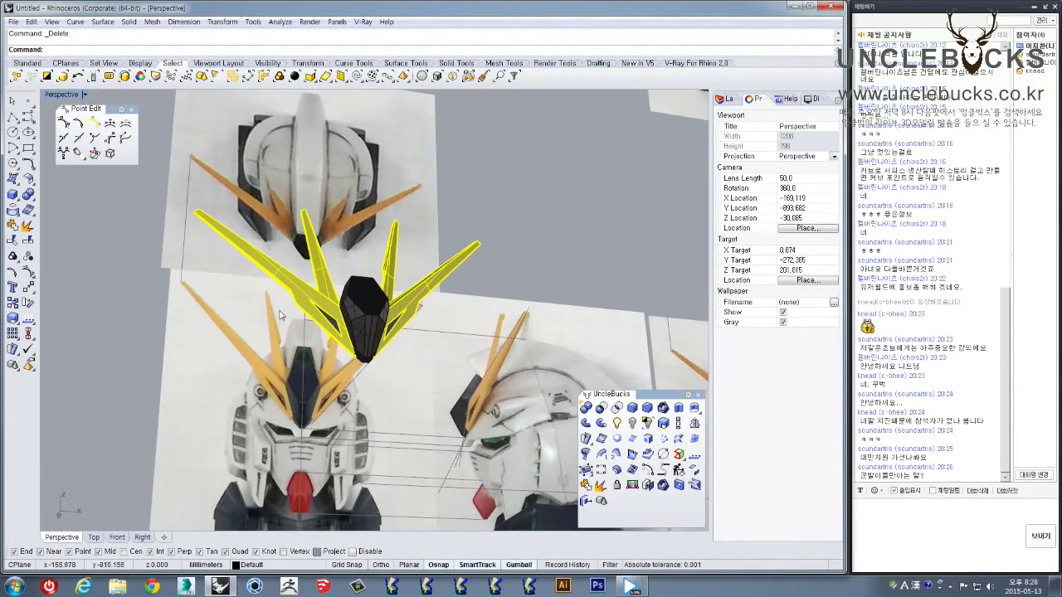
right_click_drag(310, 293, 280, 346)
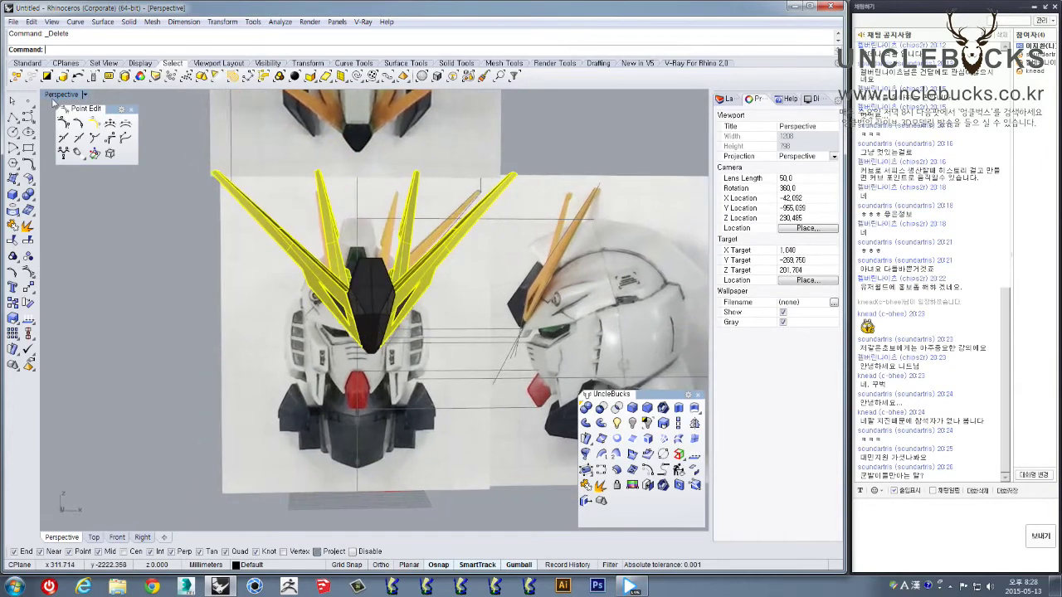
Draw a three-segment polyline along the upper outline of the helmet's centre crest on the side reference image
double_click(58, 94)
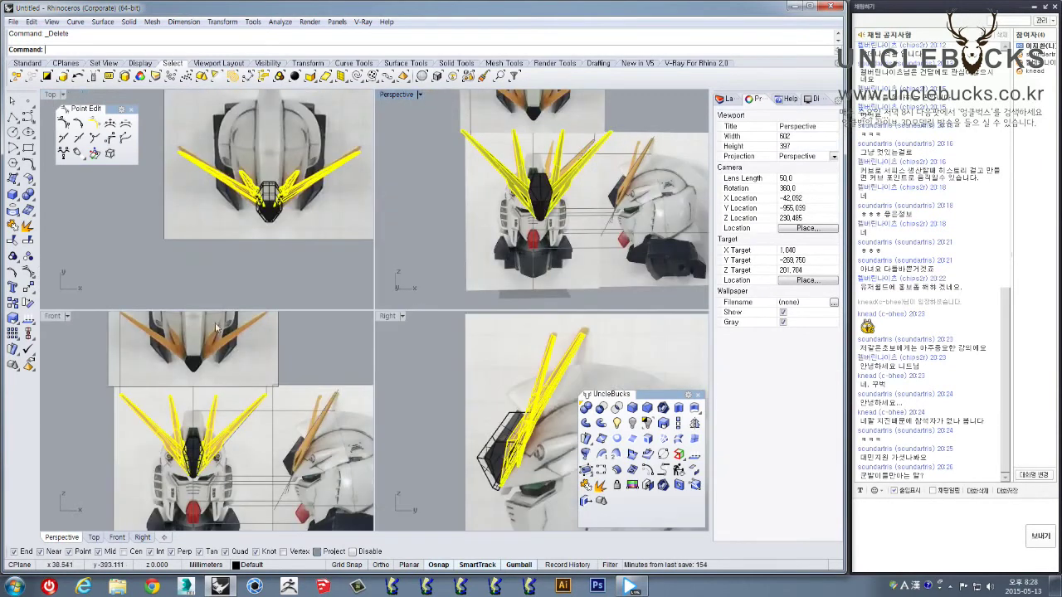
double_click(388, 317)
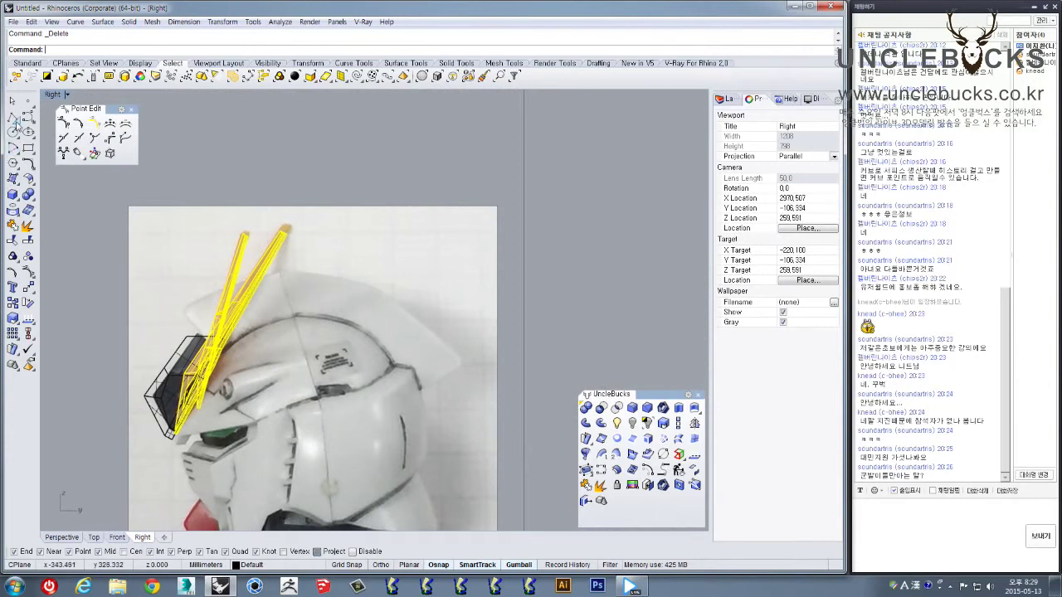
scroll(151, 222, "up", 1)
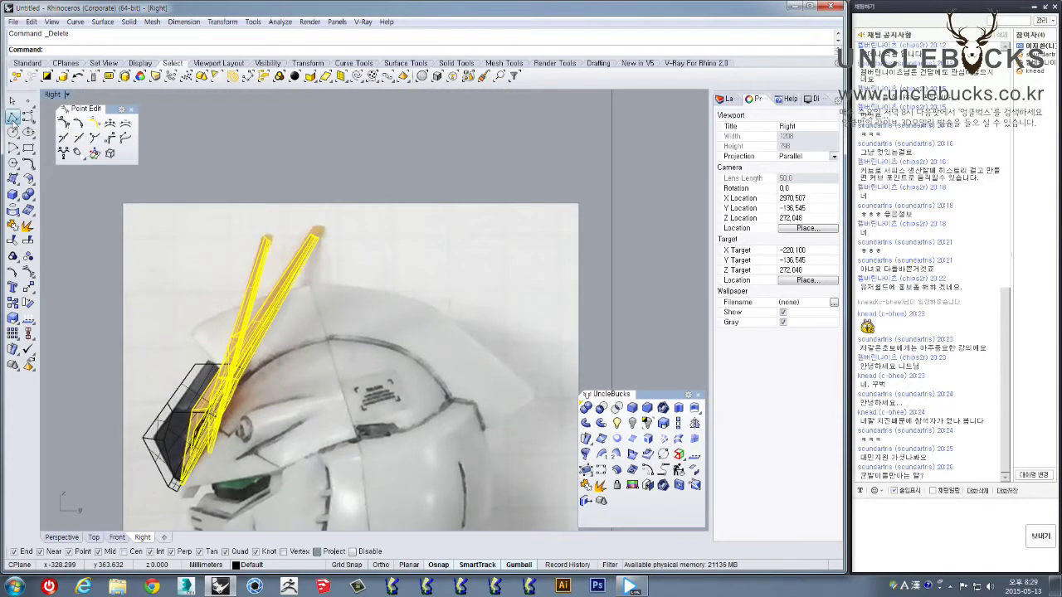
left_click(13, 117)
scroll(178, 307, "up", 2)
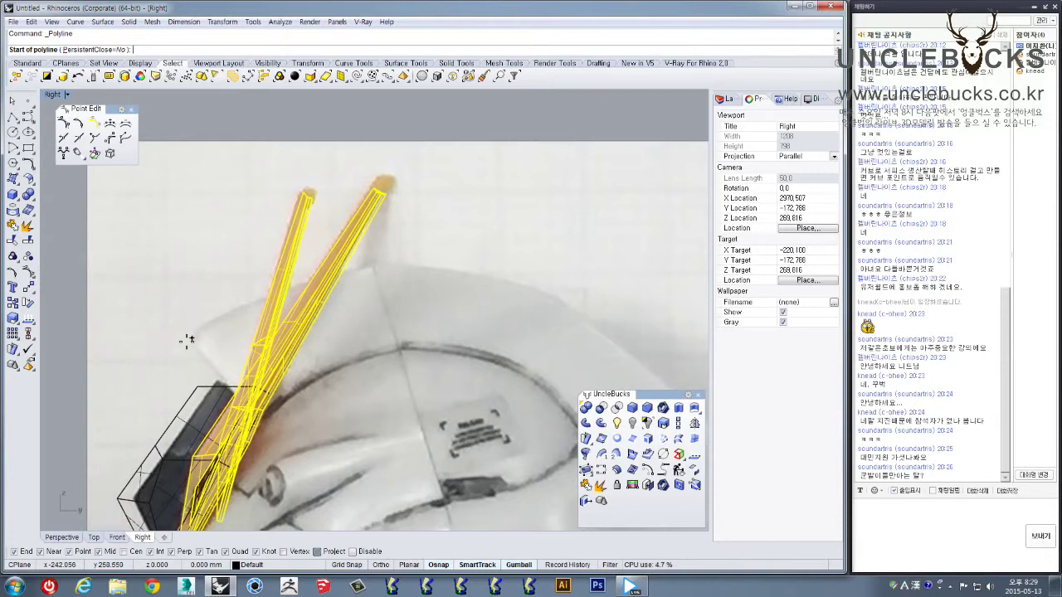
scroll(188, 340, "up", 2)
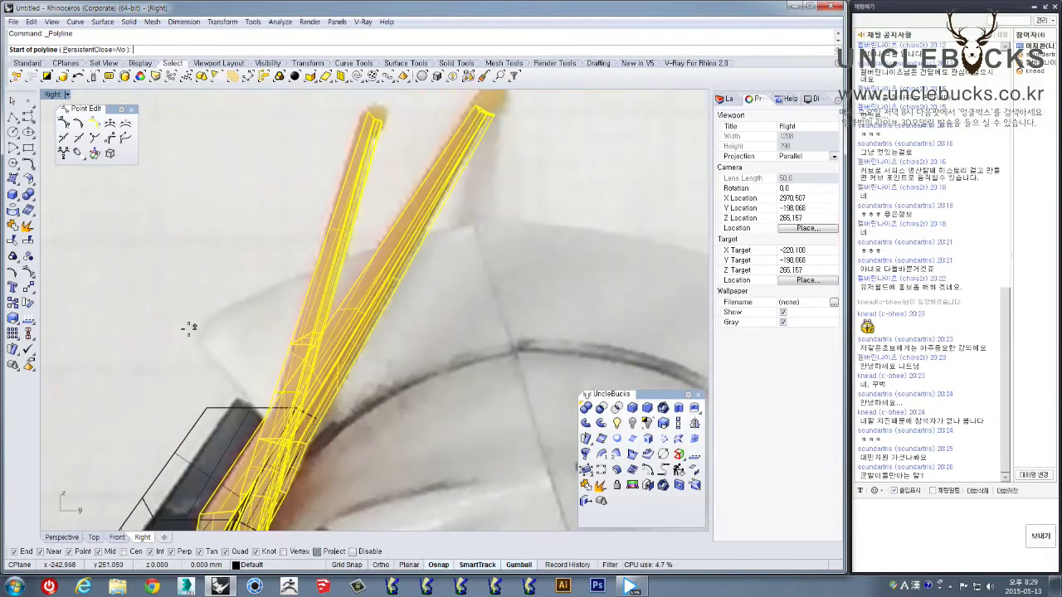
left_click(191, 326)
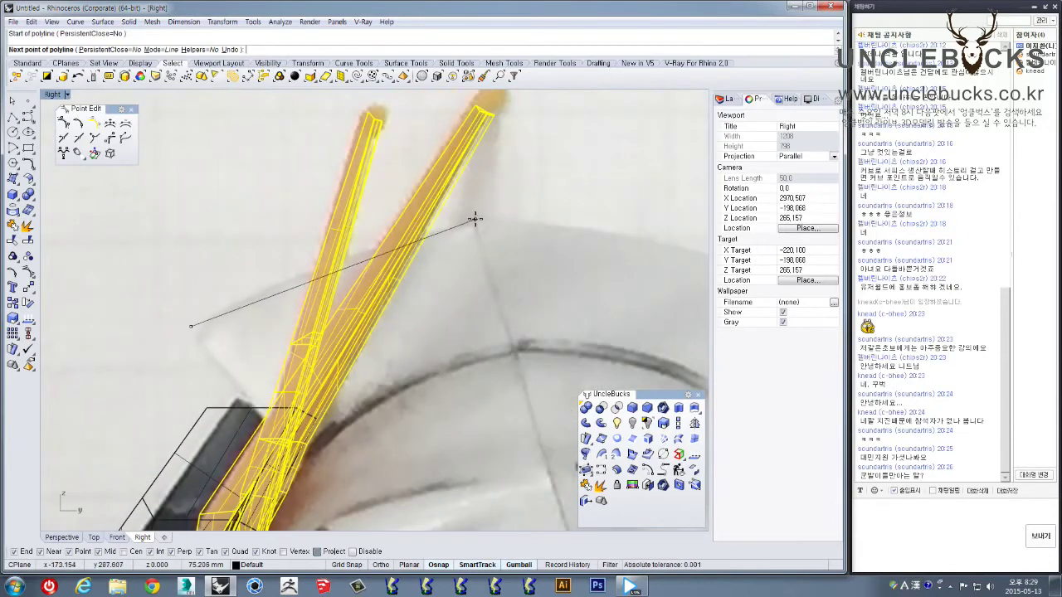
left_click(471, 225)
scroll(487, 212, "down", 3)
right_click_drag(547, 211, 428, 180)
left_click(509, 216)
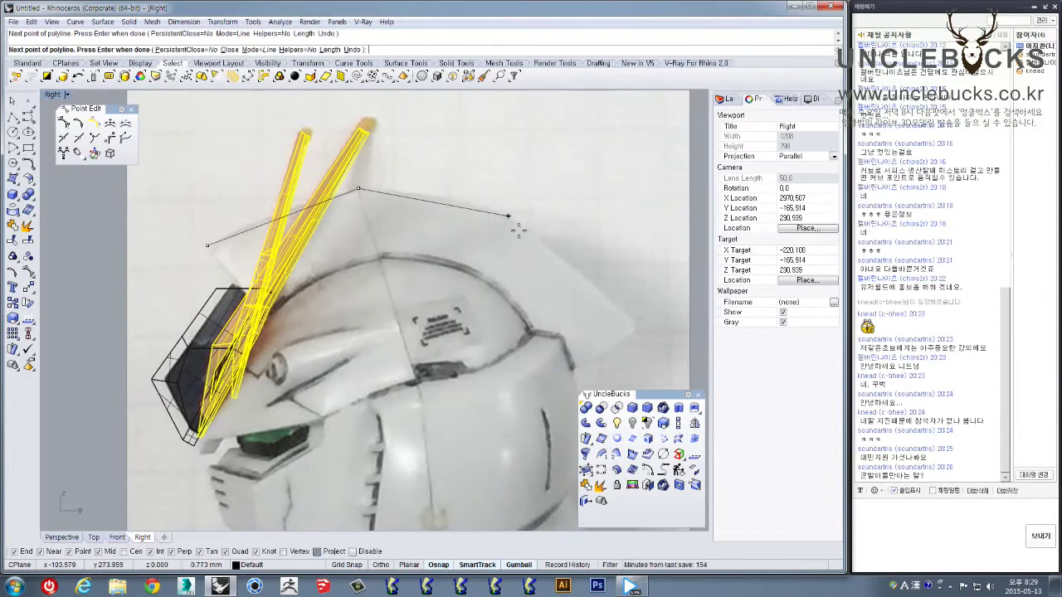
left_click(636, 325)
right_click(632, 221)
Explode the crest polyline and rebuild its three segments with a point count of 3 and degree 2
left_click_drag(593, 182, 483, 288)
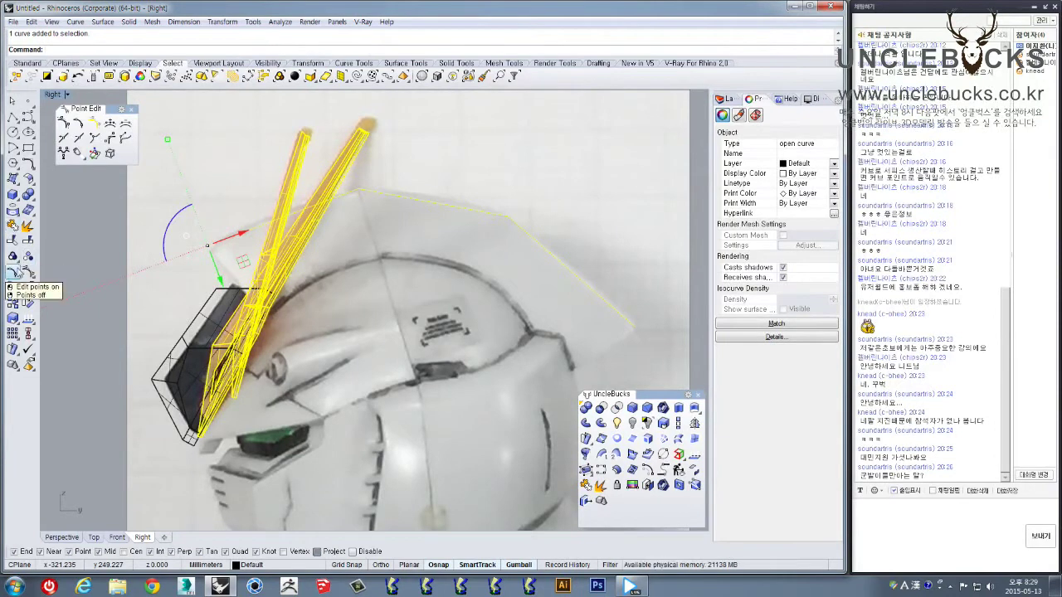
left_click(28, 224)
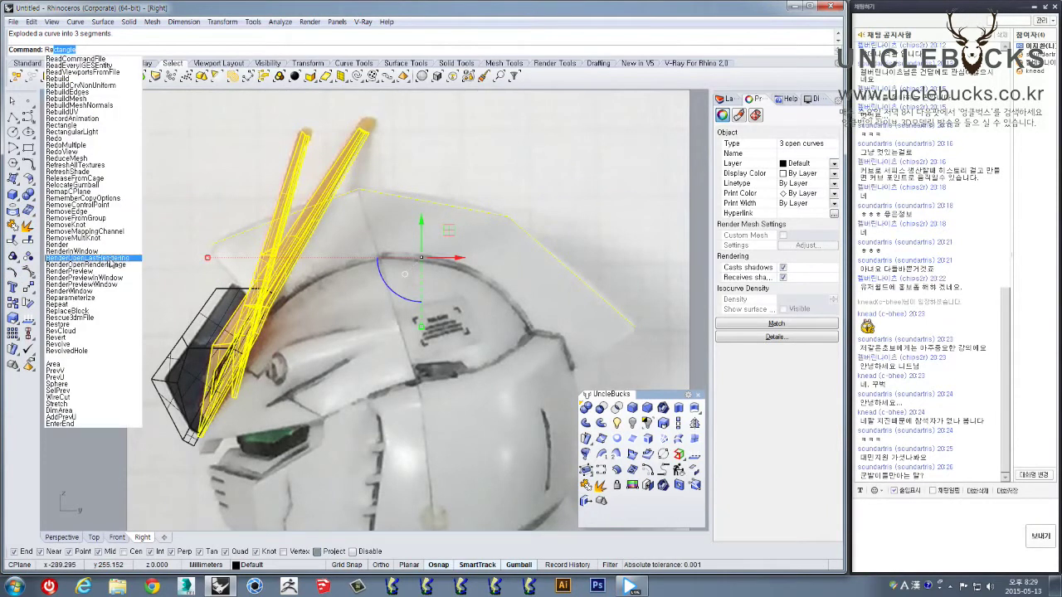
type("bu")
key("Return")
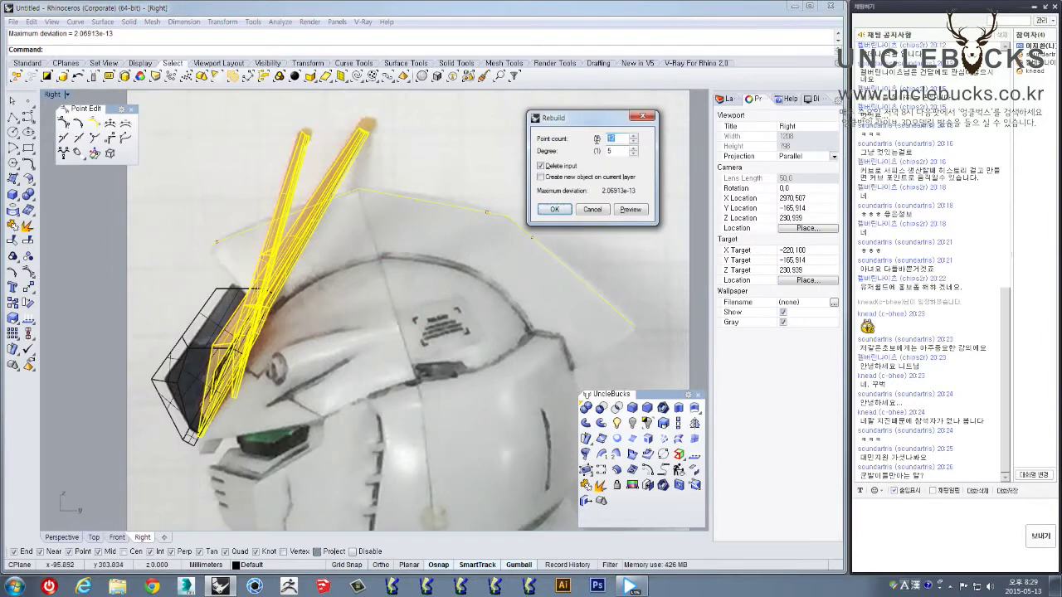
left_click_drag(571, 119, 618, 138)
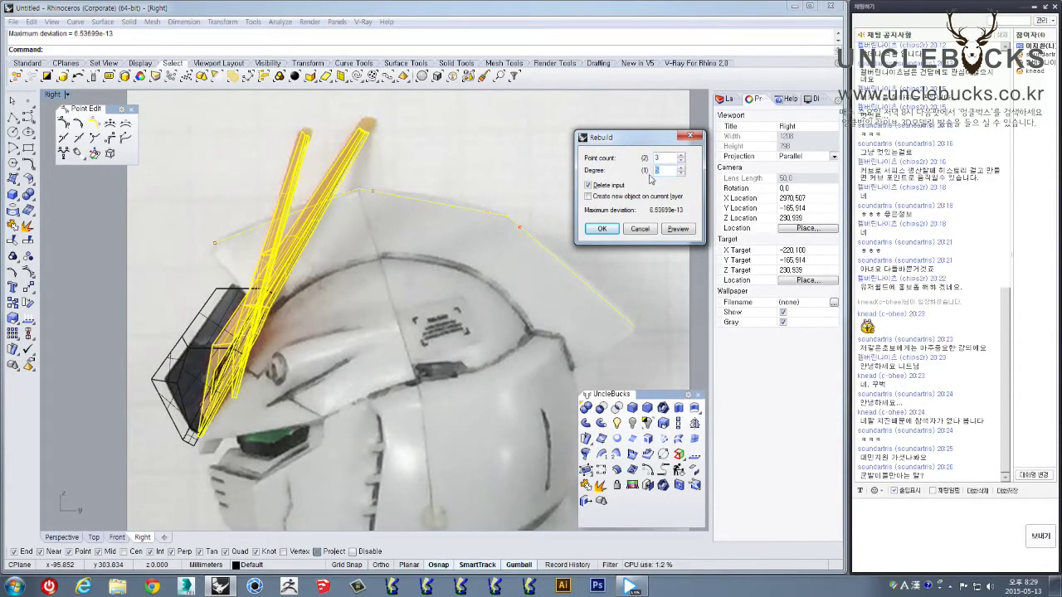
left_click(601, 229)
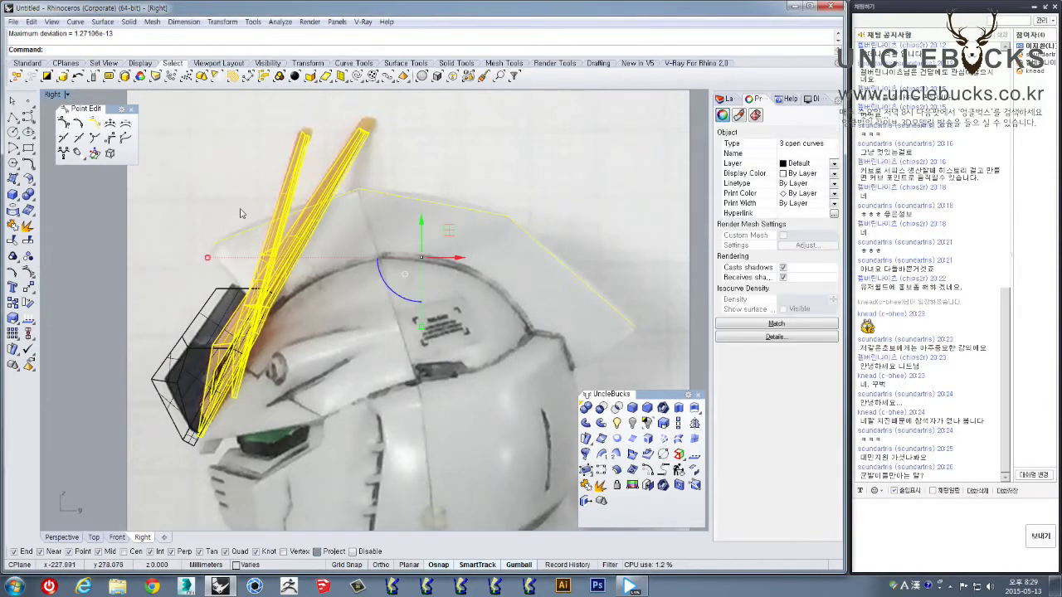
Bend the three crest segments by moving their middle edit points onto the crest outline of the side reference
key("Escape")
left_click(265, 237)
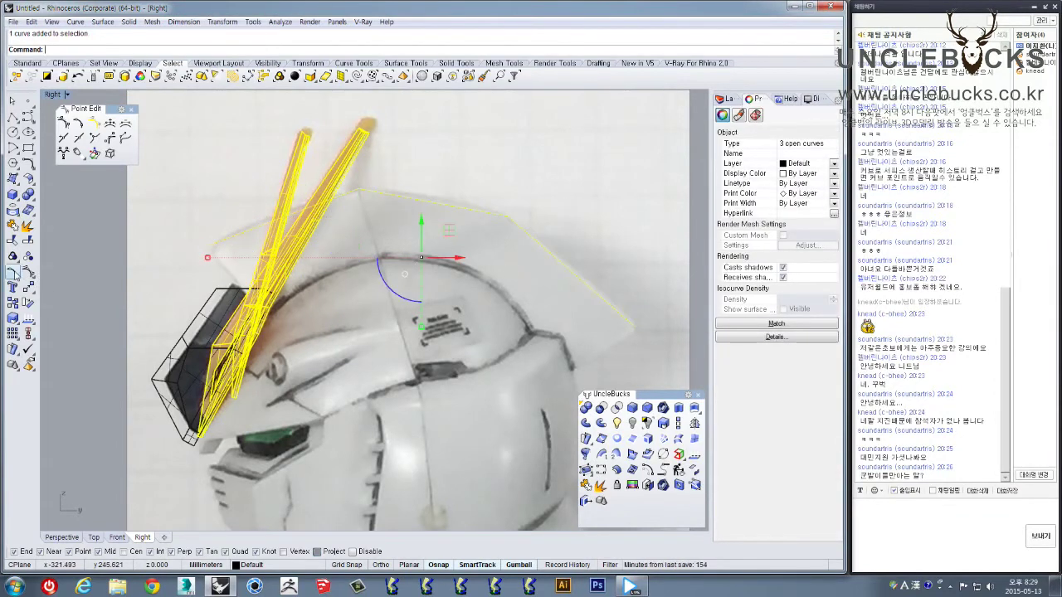
scroll(257, 207, "up", 3)
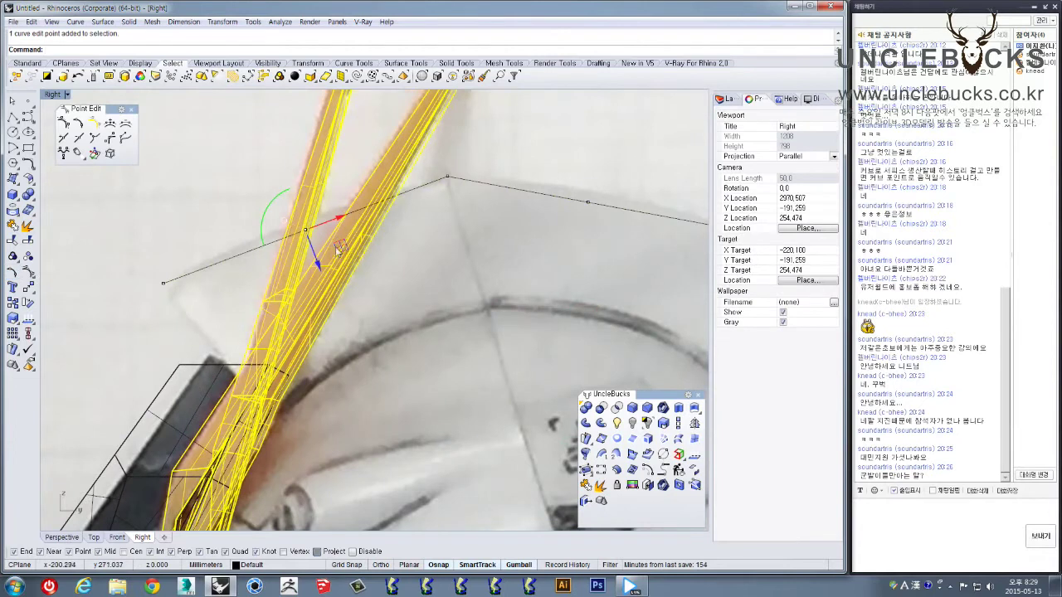
left_click_drag(316, 263, 313, 256)
right_click_drag(604, 152, 496, 176)
mouse_move(450, 183)
left_mouse_down()
mouse_move(502, 276)
mouse_move(475, 248)
left_mouse_up()
right_click_drag(618, 250, 483, 176)
left_click_drag(559, 202, 612, 297)
right_click_drag(607, 297, 542, 263)
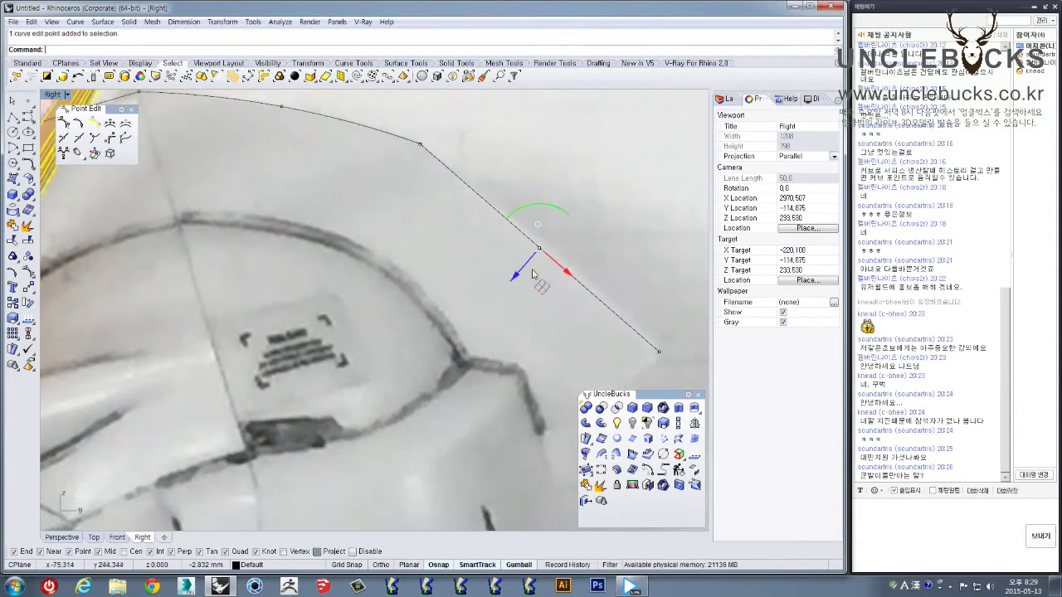
scroll(565, 205, "down", 4)
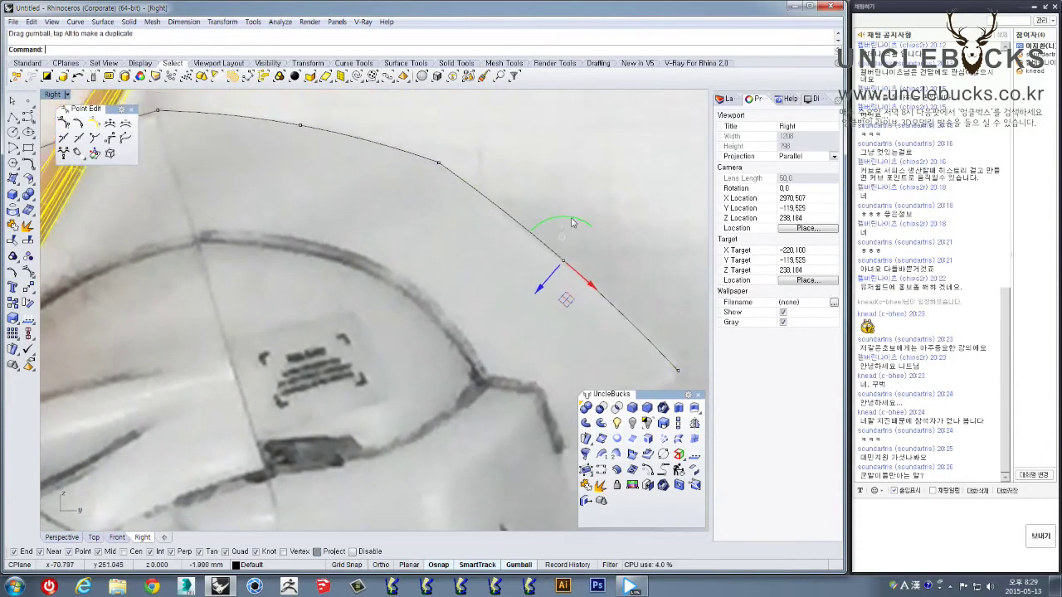
key("Escape")
key("Escape")
scroll(563, 173, "down", 4)
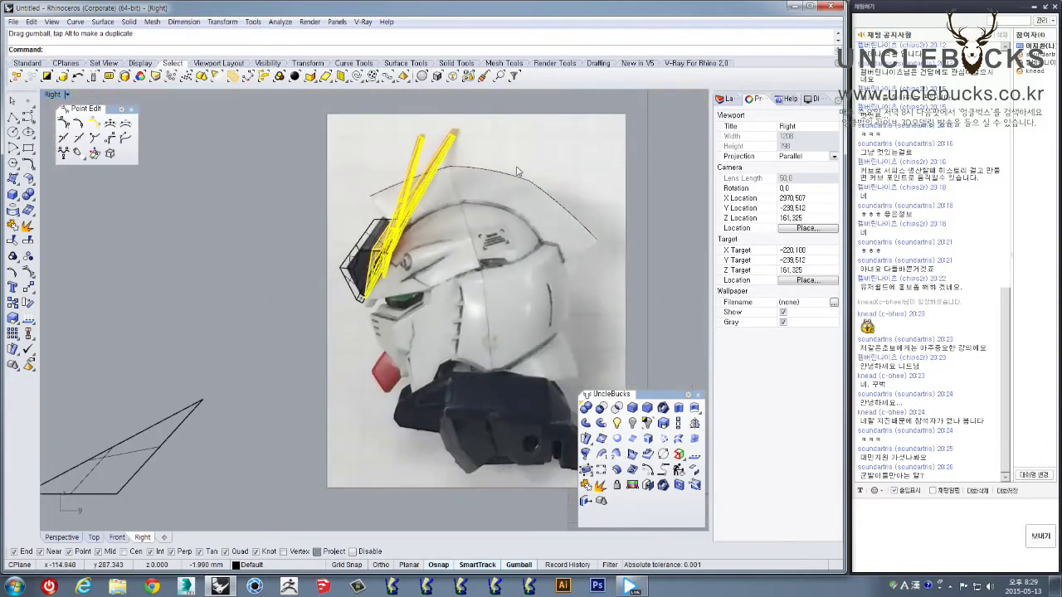
Copy the three crest curves sideways about 15 mm to the crest's edge in the front view
scroll(515, 171, "up", 6)
left_click(513, 171)
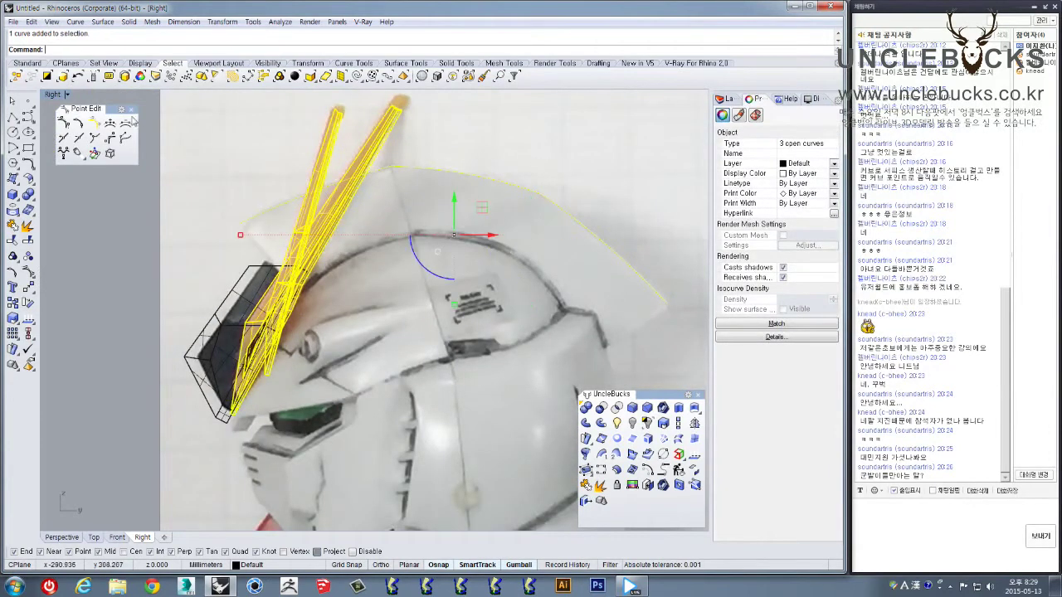
double_click(51, 94)
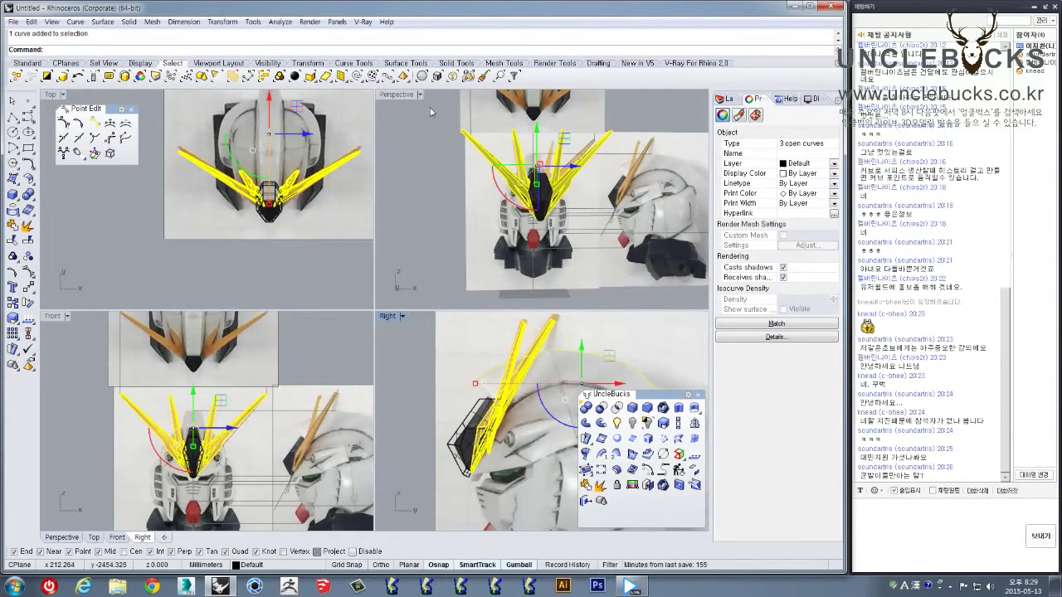
double_click(406, 98)
right_click_drag(394, 116, 402, 211)
scroll(387, 164, "up", 3)
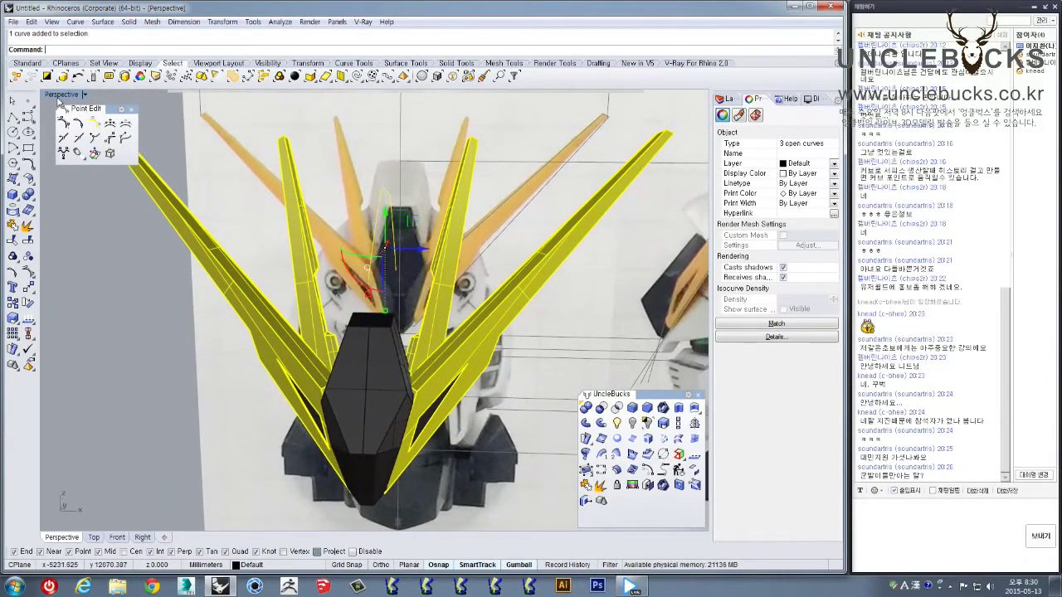
double_click(60, 96)
double_click(51, 317)
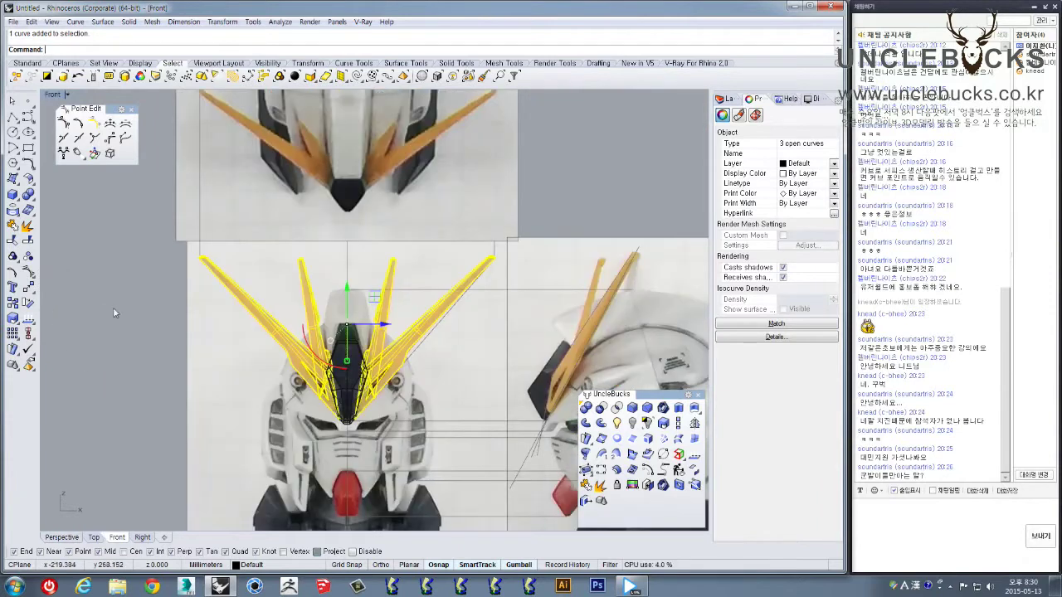
scroll(378, 314, "up", 5)
right_click_drag(388, 288, 367, 251)
left_click_drag(363, 309, 407, 327)
mouse_move(376, 335)
right_mouse_down()
mouse_move(372, 312)
mouse_move(360, 323)
right_mouse_up()
double_click(56, 95)
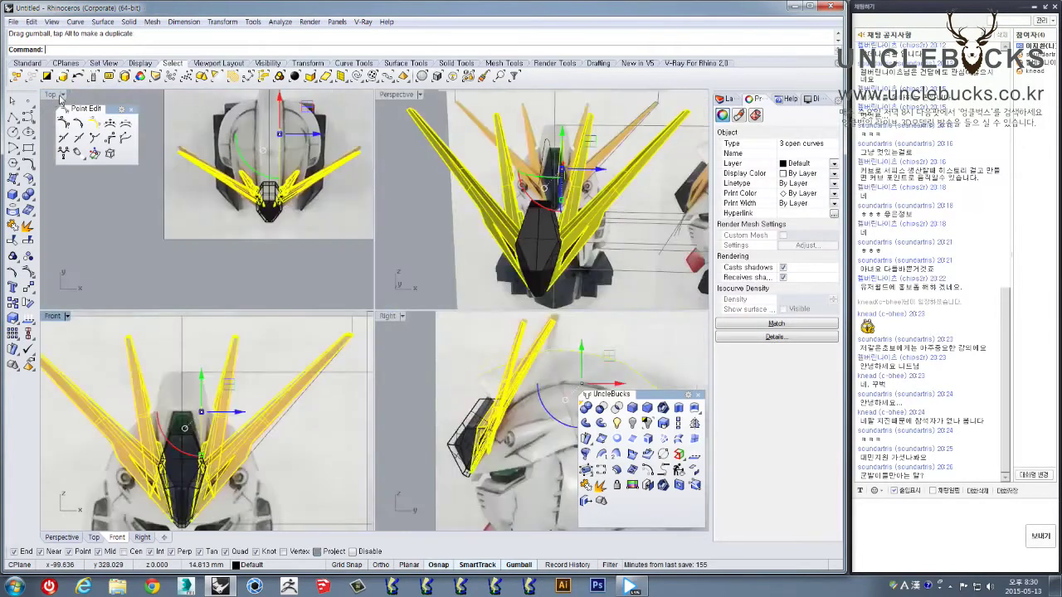
Rebuild the three copied crest curves into straight segments with a point count of 2
double_click(403, 95)
right_click_drag(387, 120, 417, 229)
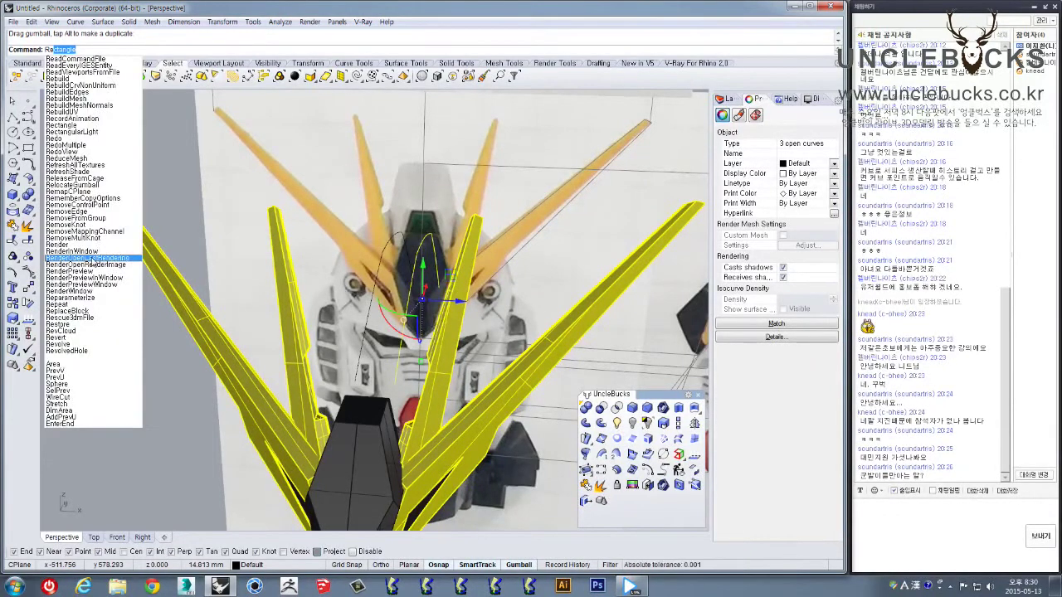
type("build")
key("Return")
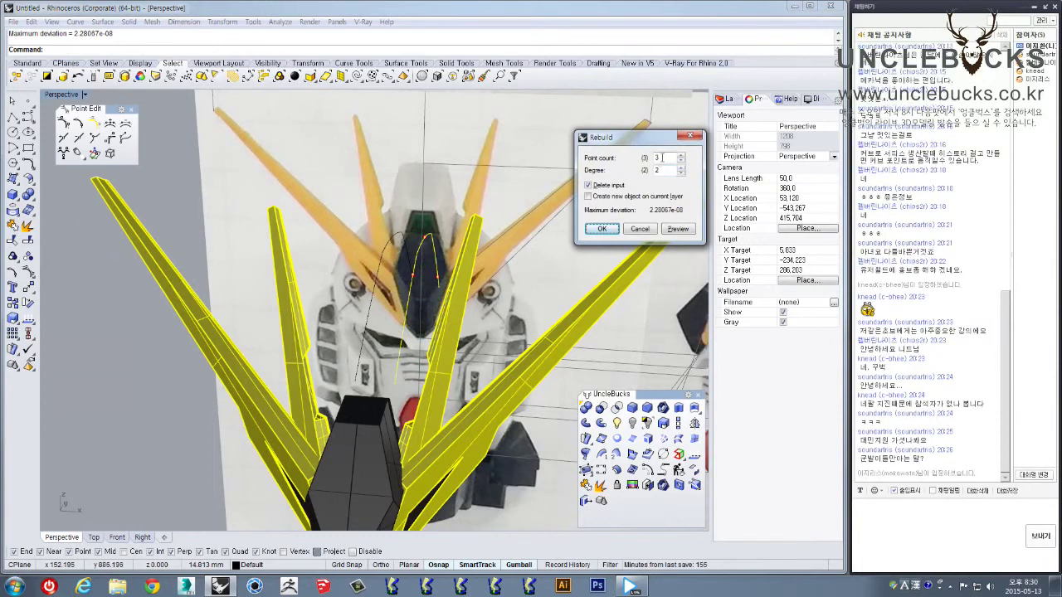
type("2")
key("Tab")
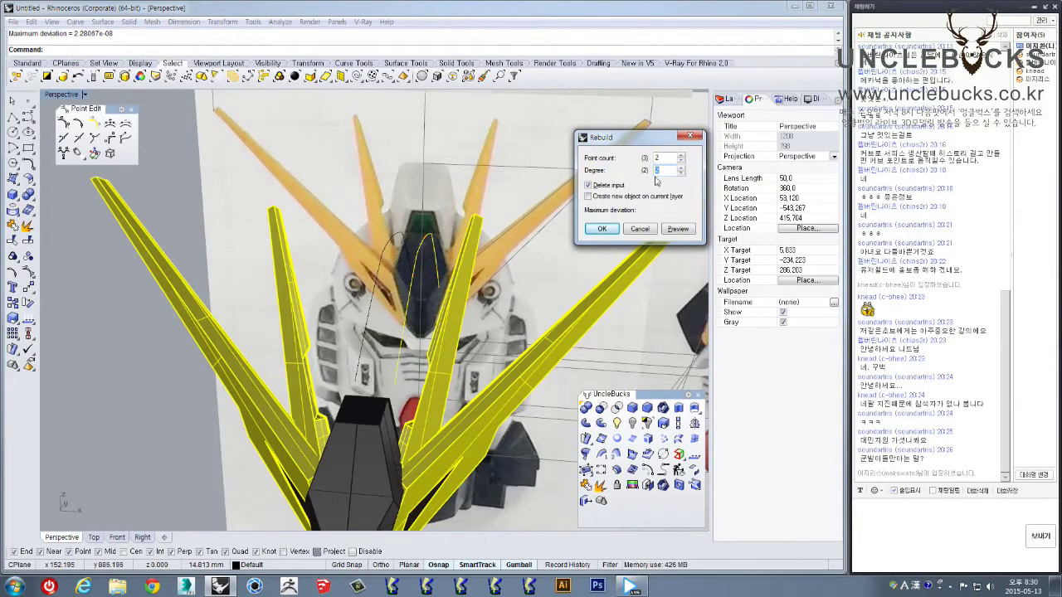
left_click(612, 232)
Show the edit points of the copied crest lines and move the front end point inward towards the forehead piece's width
right_click_drag(208, 274, 111, 330)
left_click(13, 277)
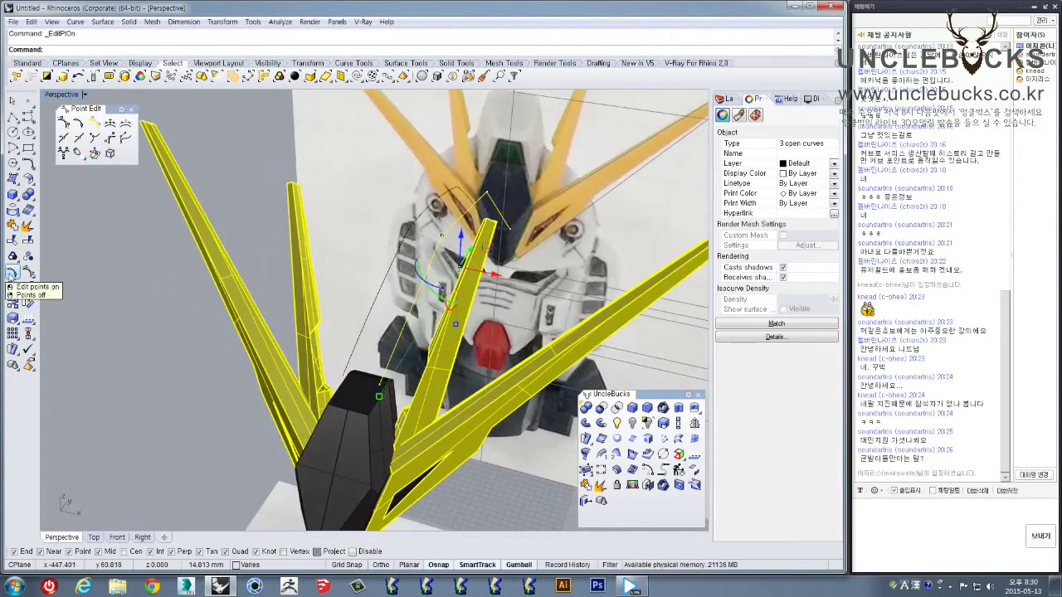
left_click(382, 386)
left_click_drag(410, 395, 390, 400)
right_click_drag(389, 400, 407, 360)
right_click_drag(502, 178, 207, 166, "shift")
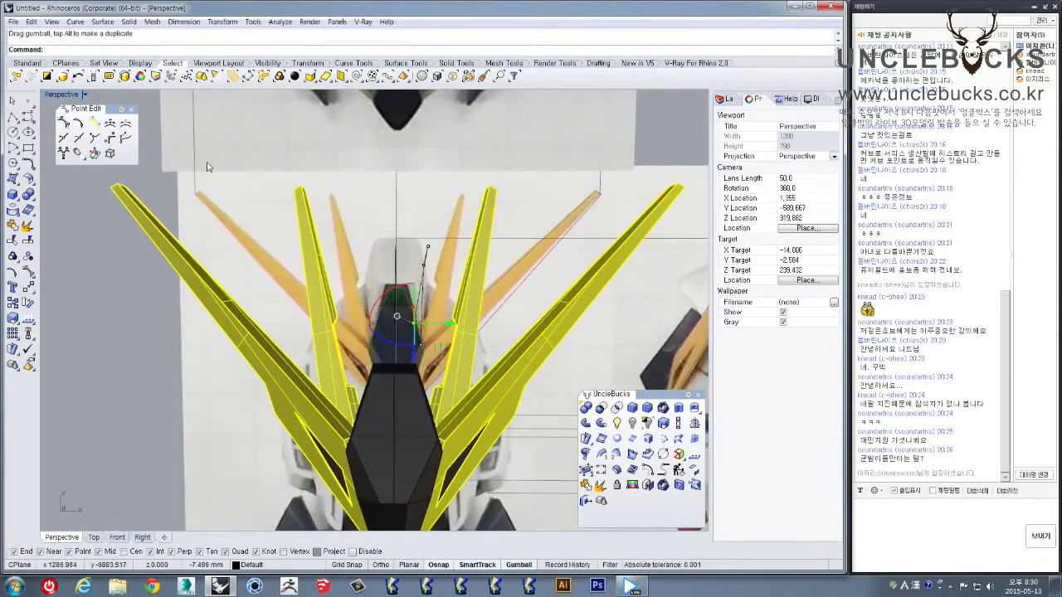
double_click(58, 96)
scroll(127, 353, "up", 2)
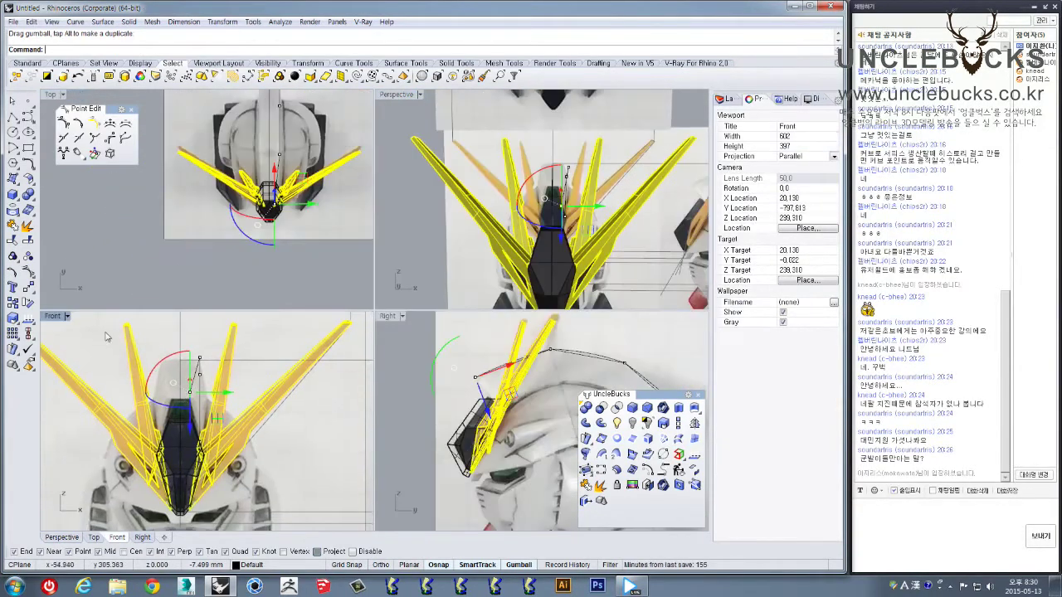
double_click(52, 317)
scroll(290, 288, "up", 3)
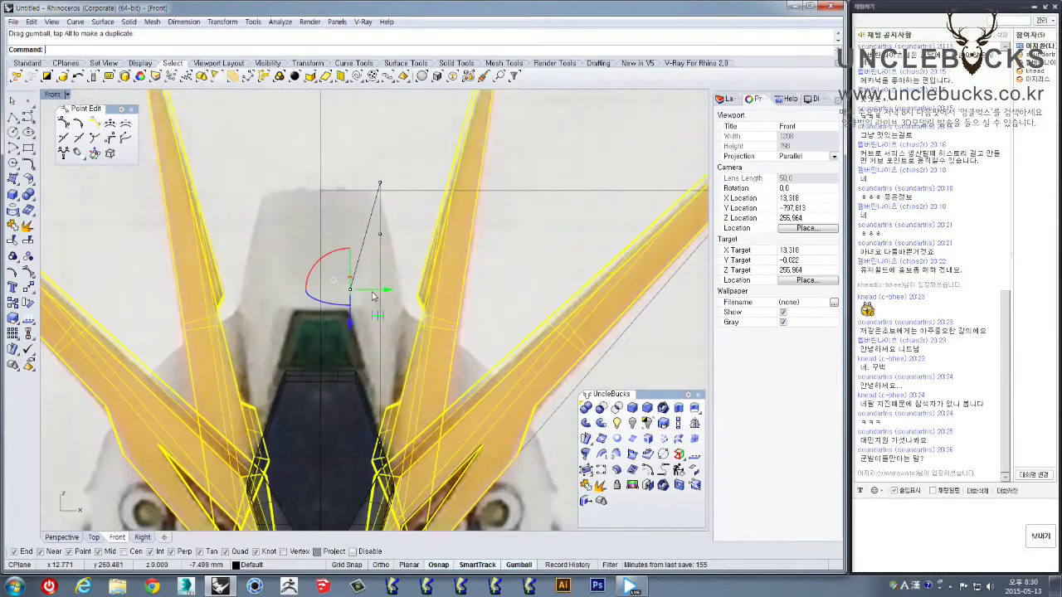
left_click_drag(372, 293, 368, 293)
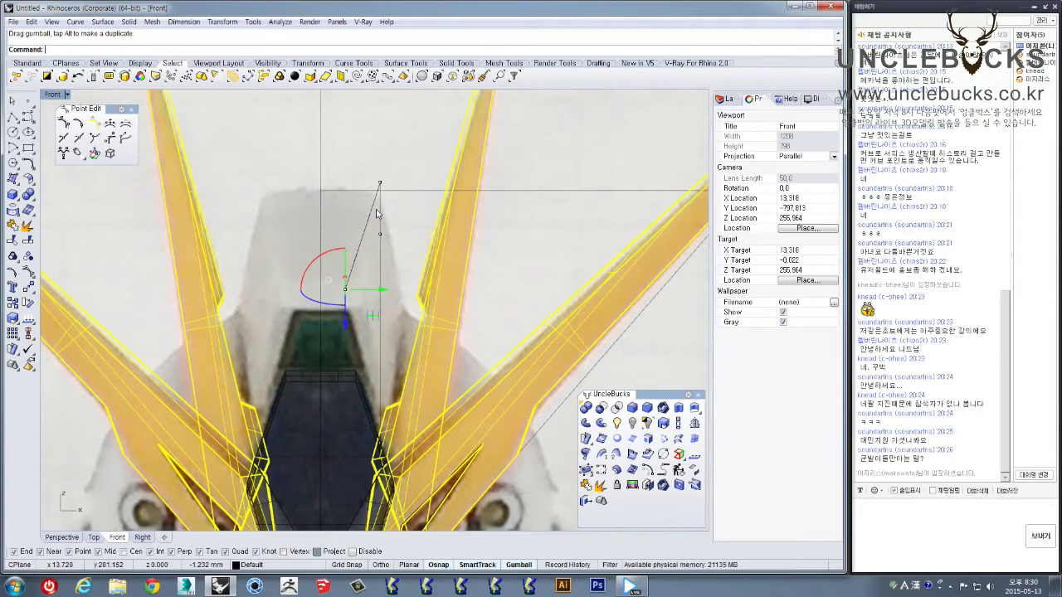
Move the rear end point of the copied side crest line inward in the top view to match the crest's taper
scroll(379, 214, "up", 2)
left_click_drag(334, 218, 404, 255)
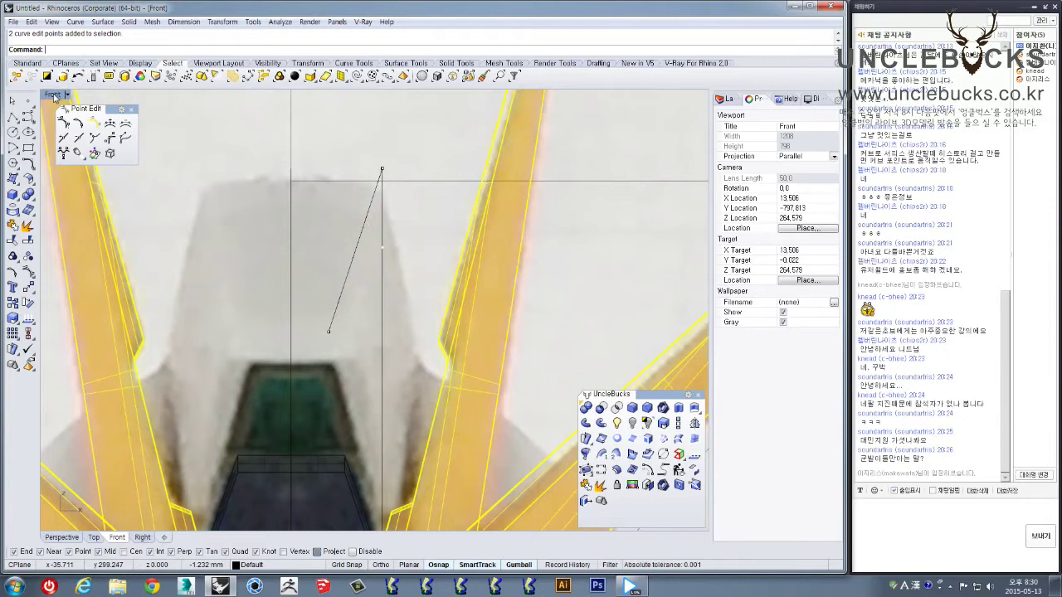
double_click(55, 95)
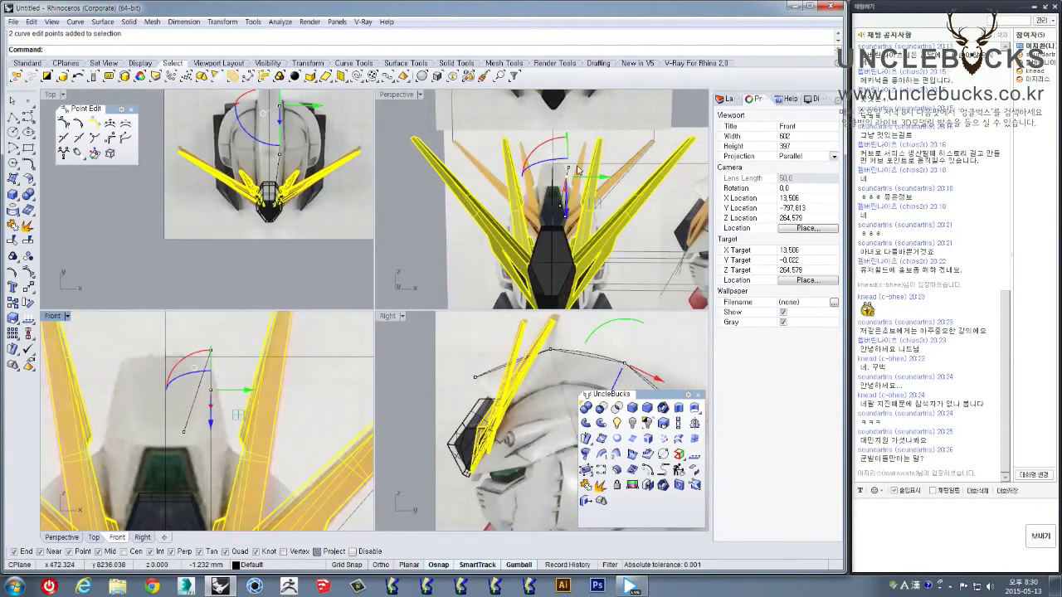
right_click_drag(292, 106, 282, 200)
left_click_drag(284, 202, 283, 200)
scroll(266, 174, "up", 6)
left_click_drag(239, 127, 276, 143)
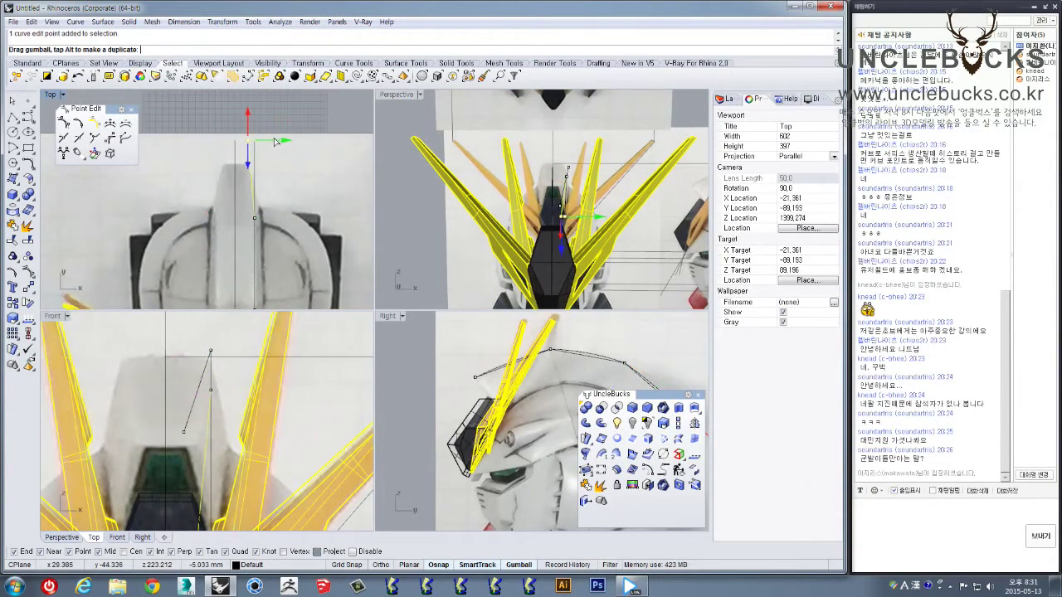
left_click_drag(275, 141, 275, 142)
Rebuild the three side crest lines so that each segment has a middle control point
double_click(404, 93)
right_click_drag(368, 185, 298, 240)
right_click_drag(299, 240, 380, 222, "shift")
left_click(218, 173)
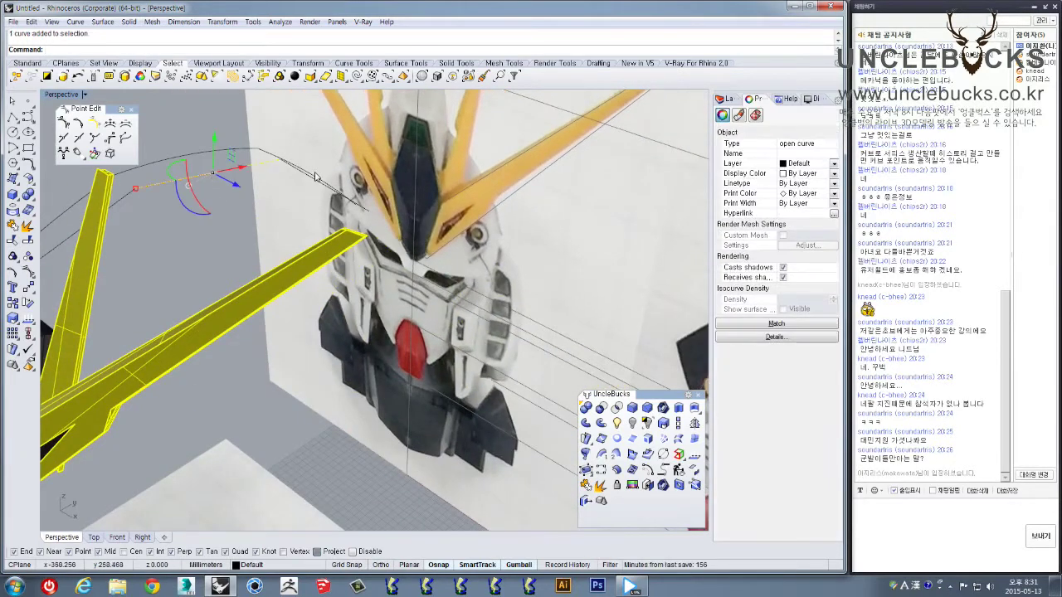
left_click(311, 178, "shift")
left_click(343, 207)
right_click_drag(343, 206, 447, 232)
left_click(490, 223, "shift")
left_click(490, 228, "shift")
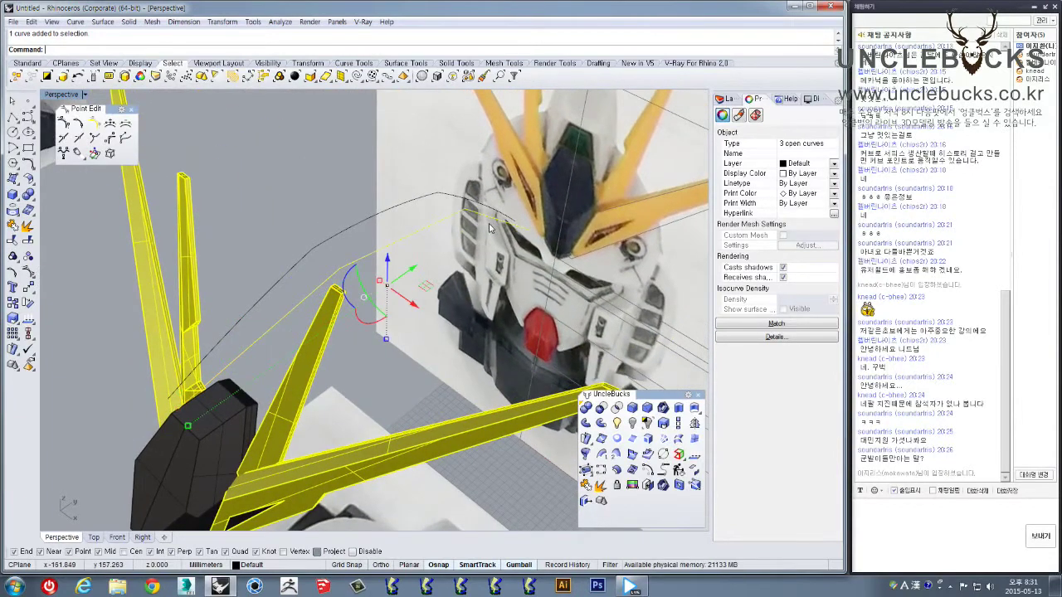
key("Return")
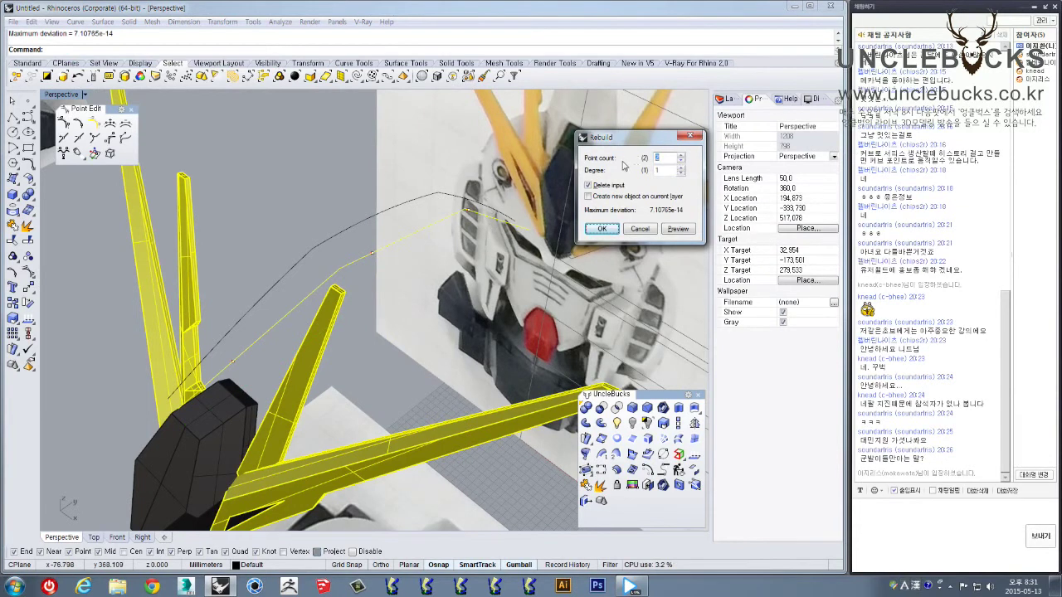
left_click(602, 229)
Show the control points of the three rebuilt side crest lines and select the points around their rear joint
right_click_drag(390, 274, 286, 270)
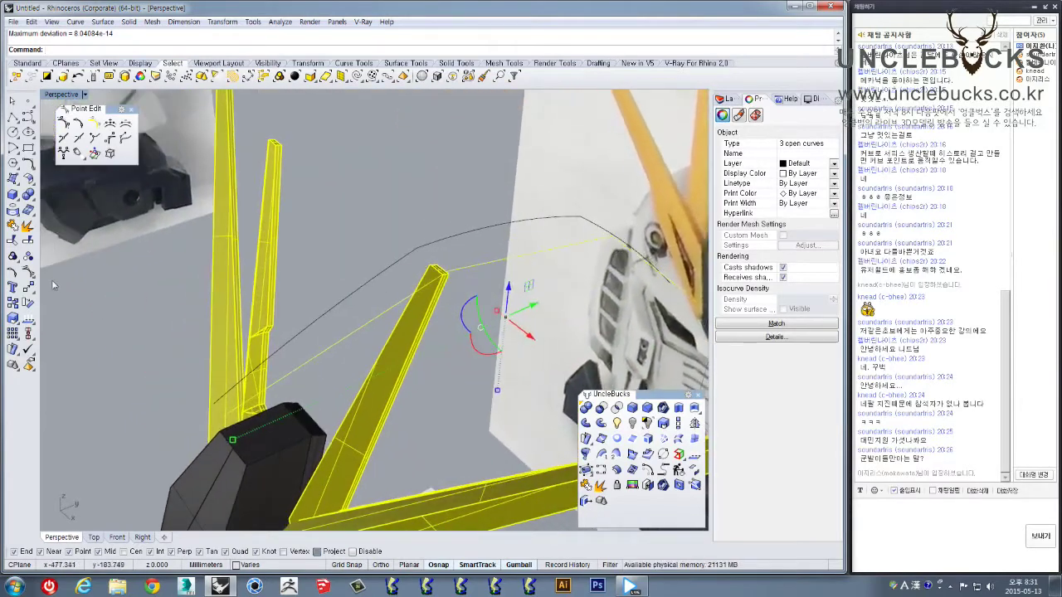
left_click(29, 273)
right_click_drag(214, 292, 320, 247)
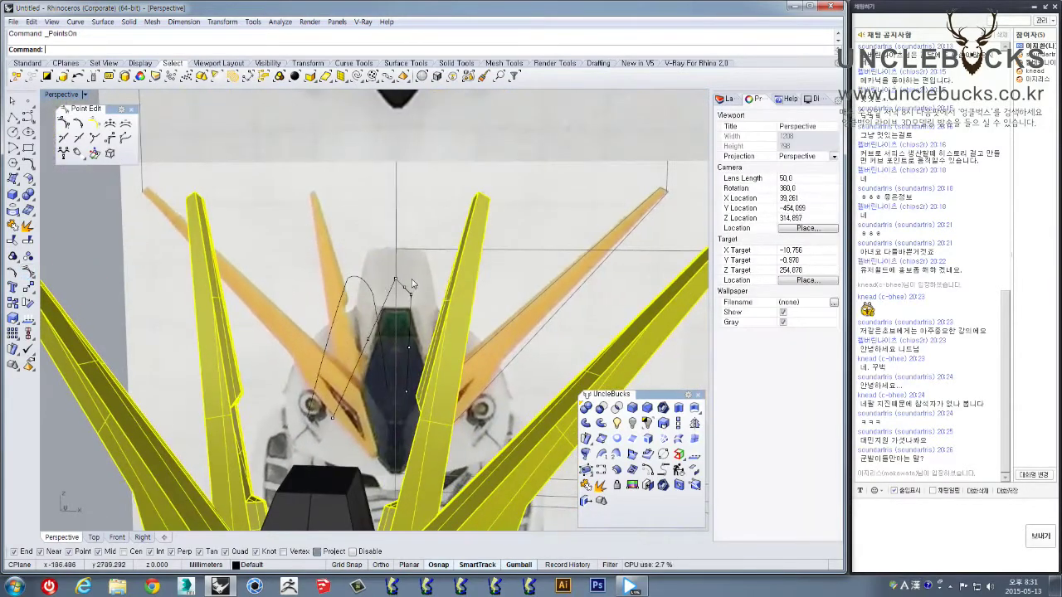
left_click_drag(412, 300, 413, 301)
scroll(404, 251, "up", 4)
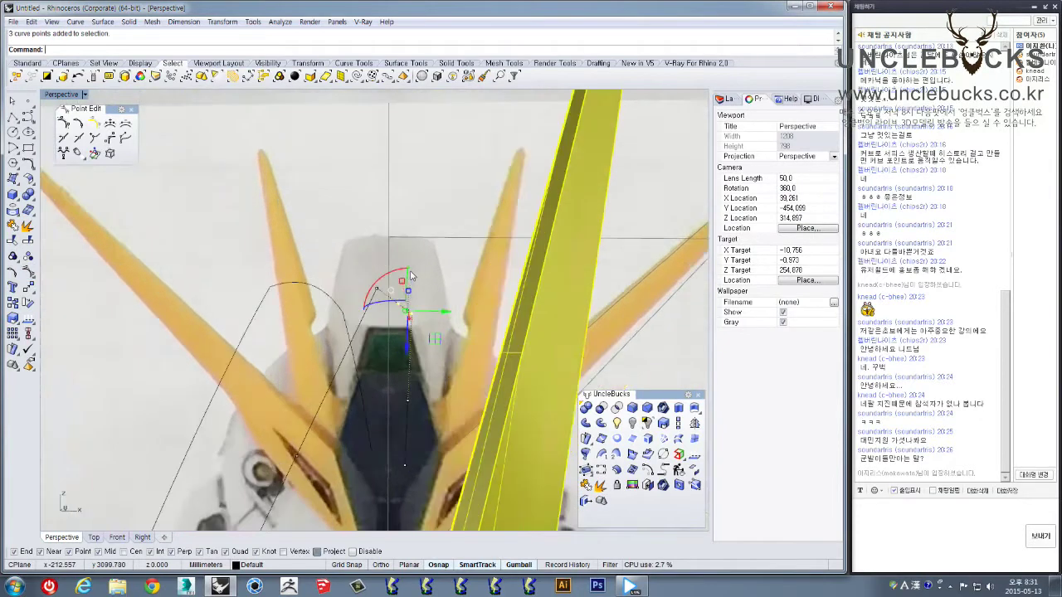
right_click_drag(401, 235, 413, 280, "shift")
Align the gumball of the selected crest points to the construction plane
double_click(56, 97)
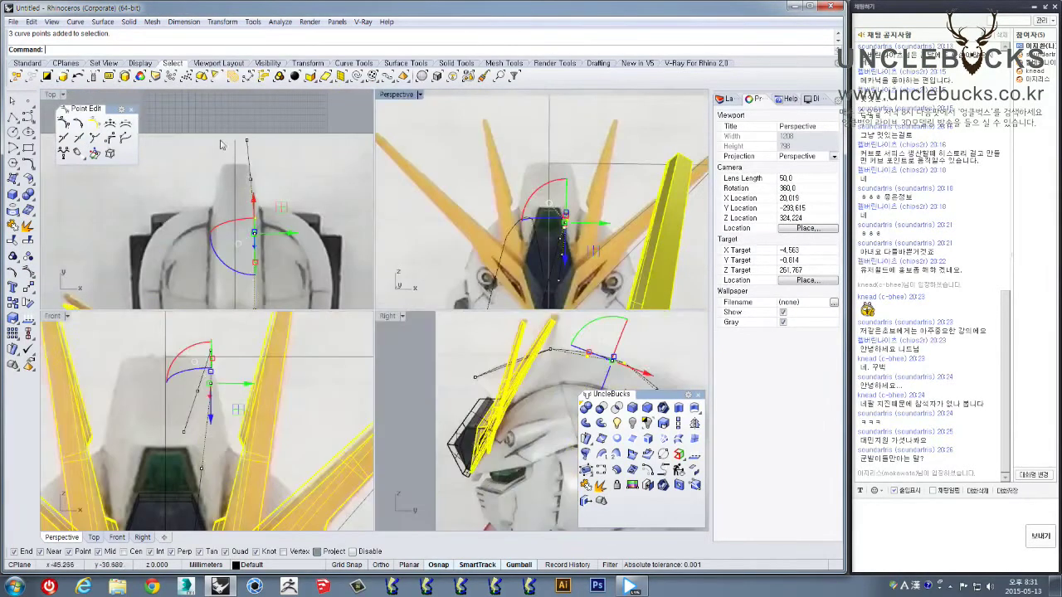
scroll(196, 376, "up", 5)
scroll(196, 377, "up", 1)
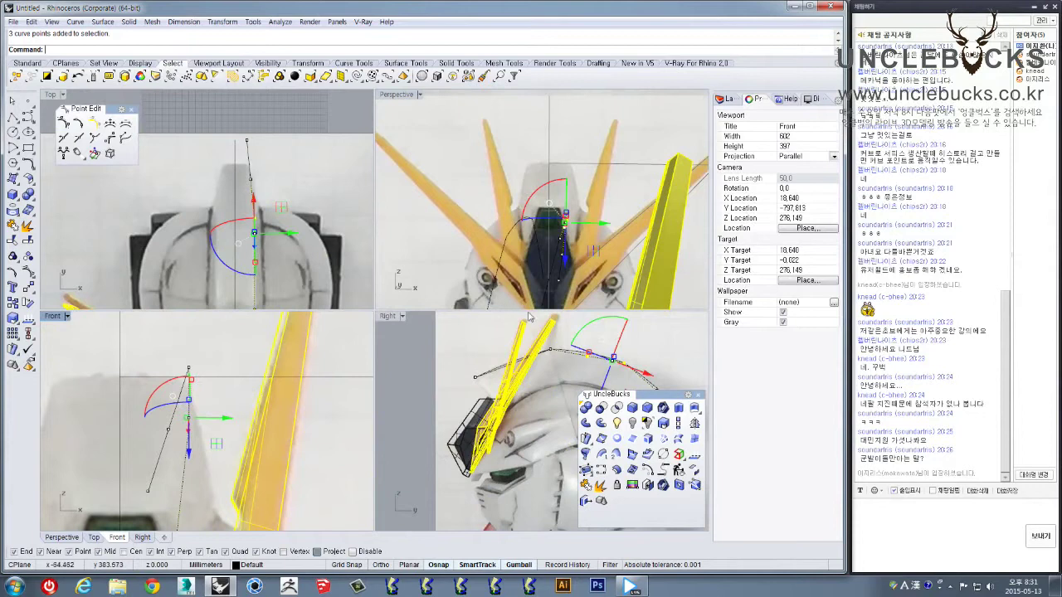
double_click(386, 95)
scroll(431, 276, "up", 4)
right_click_drag(431, 275, 422, 271)
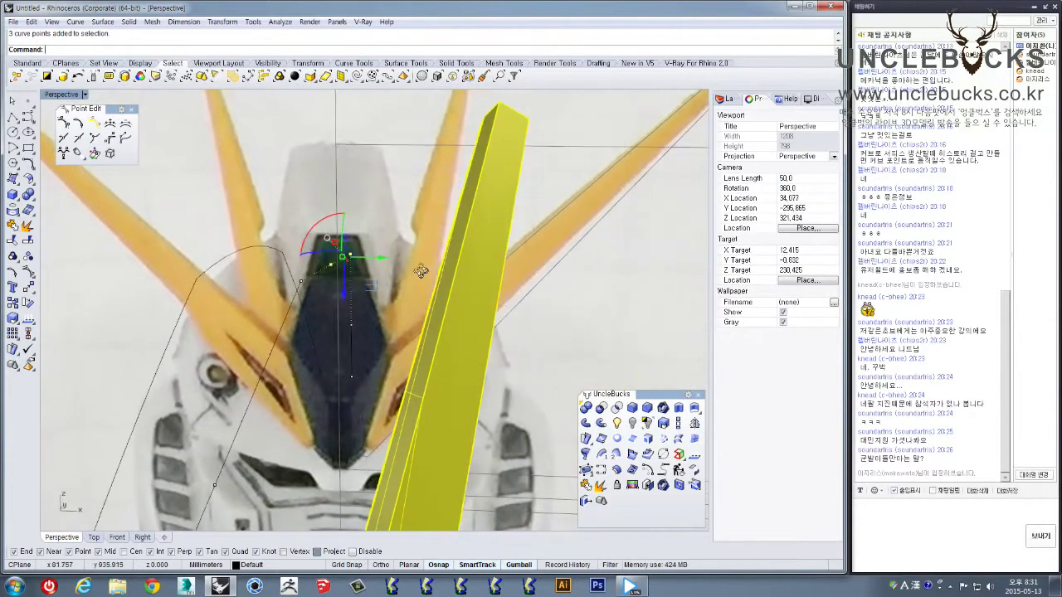
left_click(329, 241)
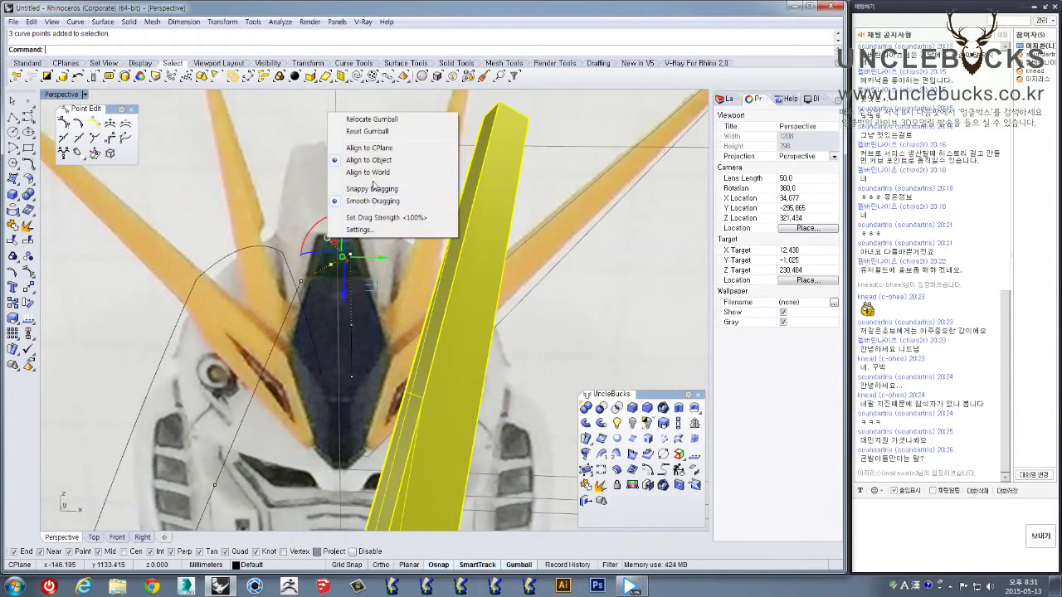
left_click(380, 148)
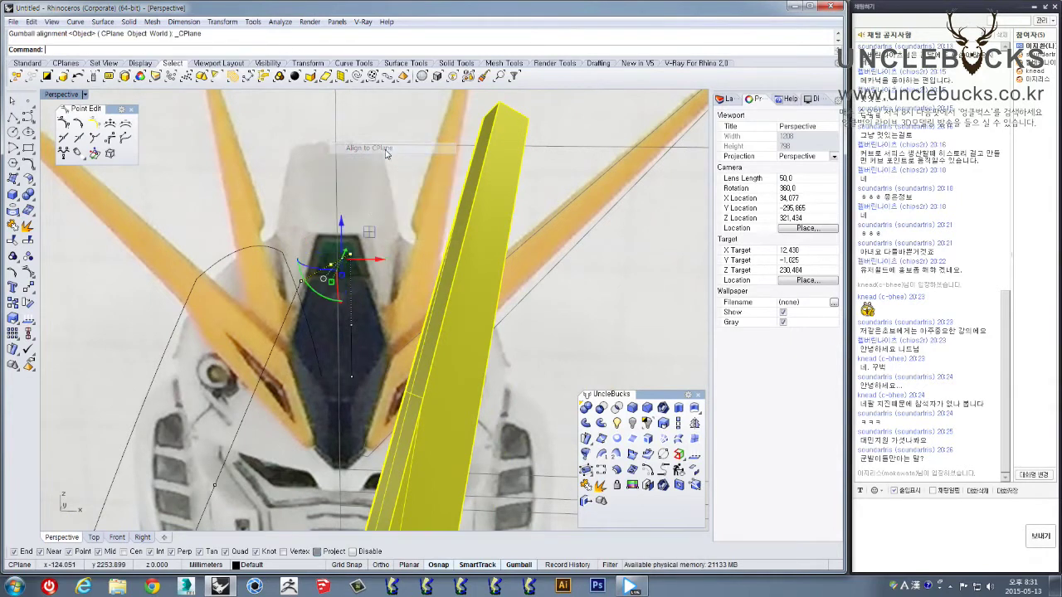
right_click_drag(368, 222, 380, 276)
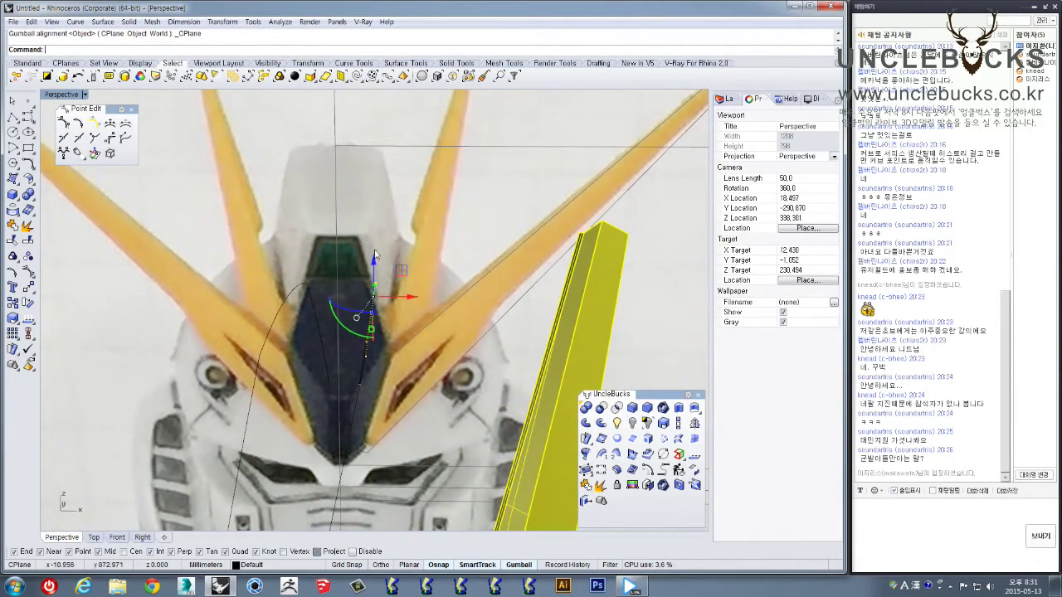
left_click(407, 272)
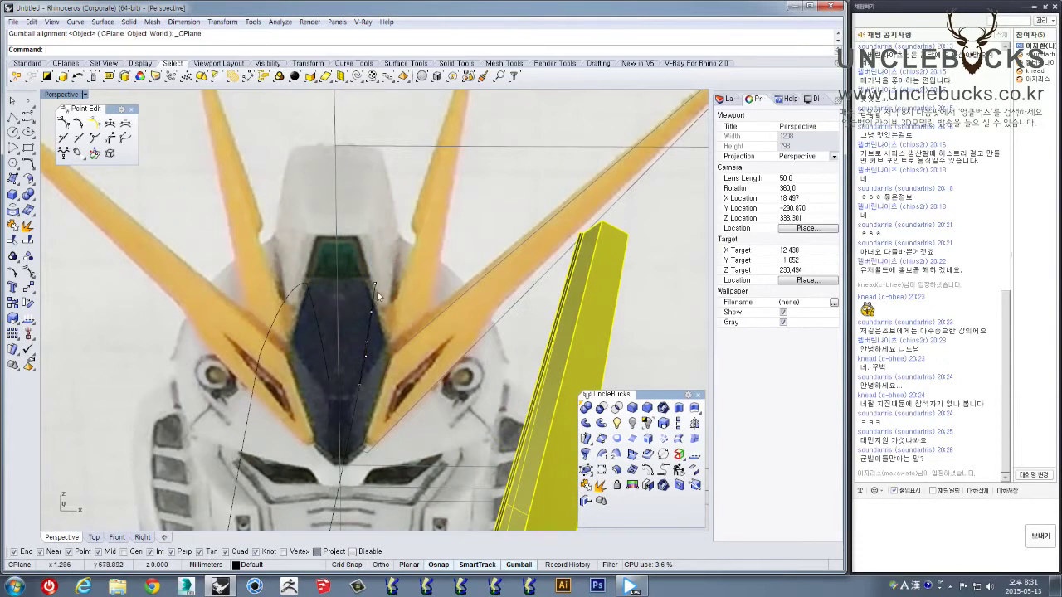
Align the gumball to the world axes and shift the middle control point of the middle side crest segment
right_click_drag(359, 263, 498, 298)
left_click(560, 322)
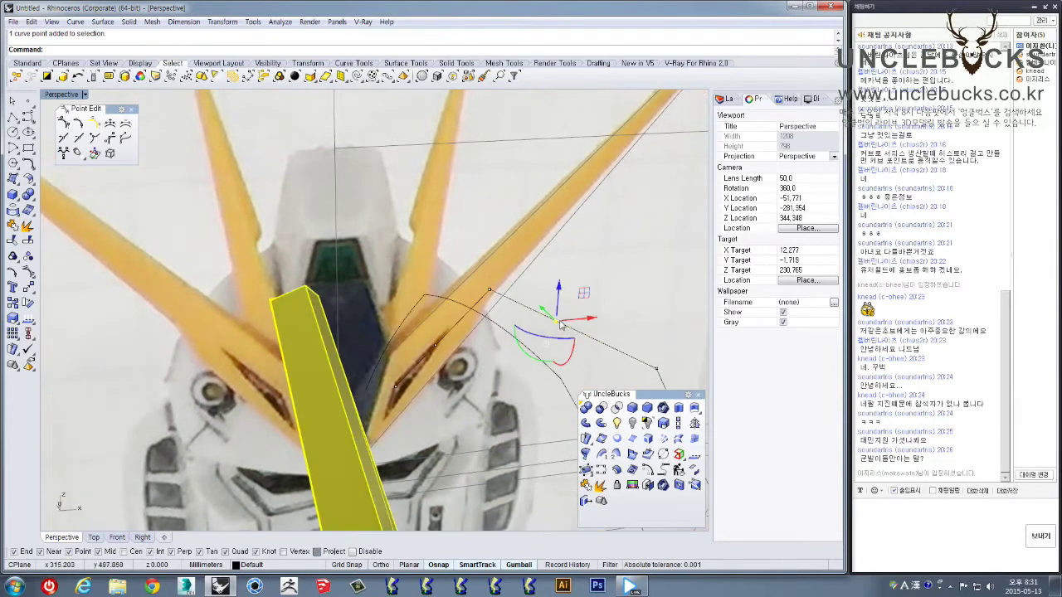
left_click(546, 350)
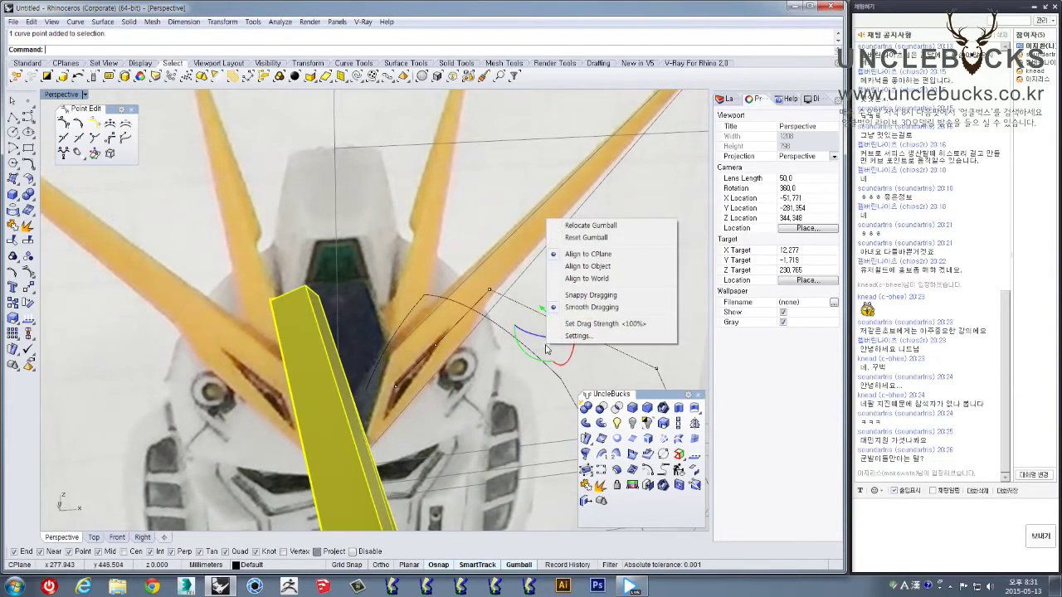
left_click(587, 267)
right_click_drag(587, 269, 505, 289)
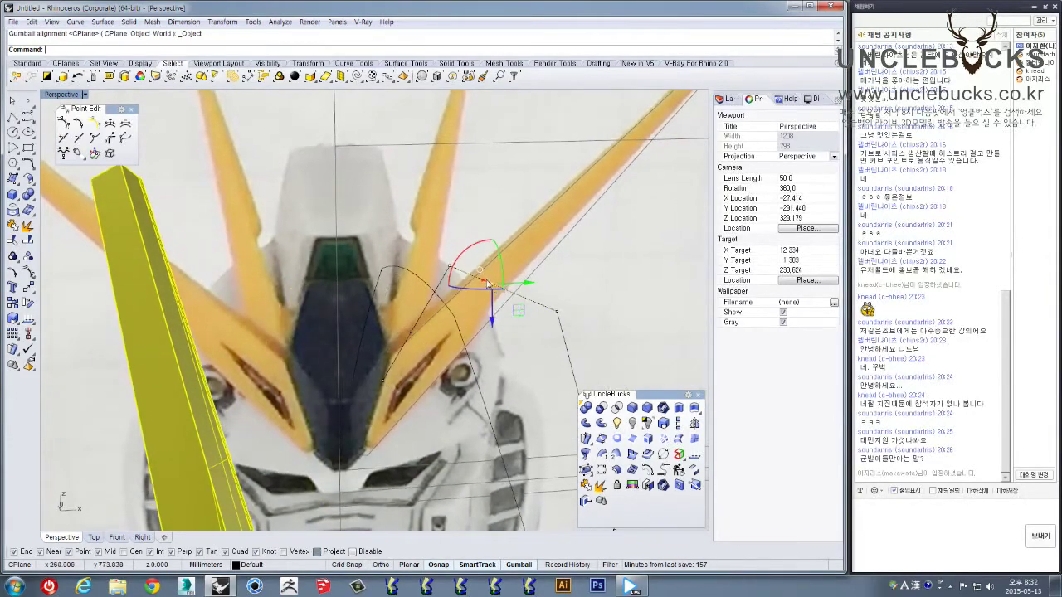
left_click(478, 272)
left_click(539, 205)
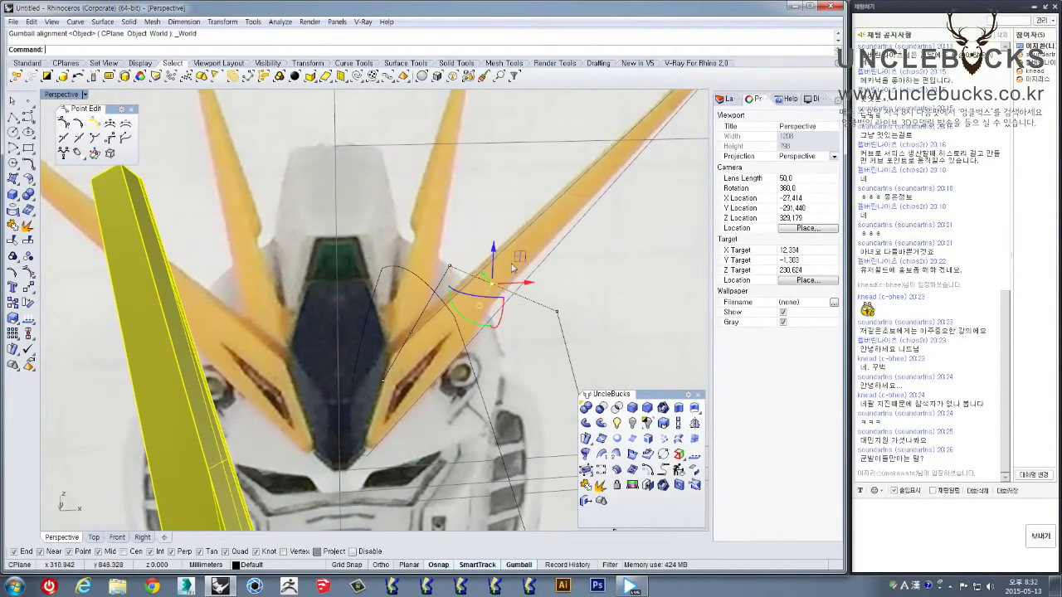
right_click_drag(531, 217, 495, 272)
left_click_drag(482, 267, 487, 255)
scroll(487, 257, "down", 4)
right_click_drag(491, 275, 200, 249)
Move the front side segment's middle control point slightly up onto the crest outline in the side view
left_click(489, 277)
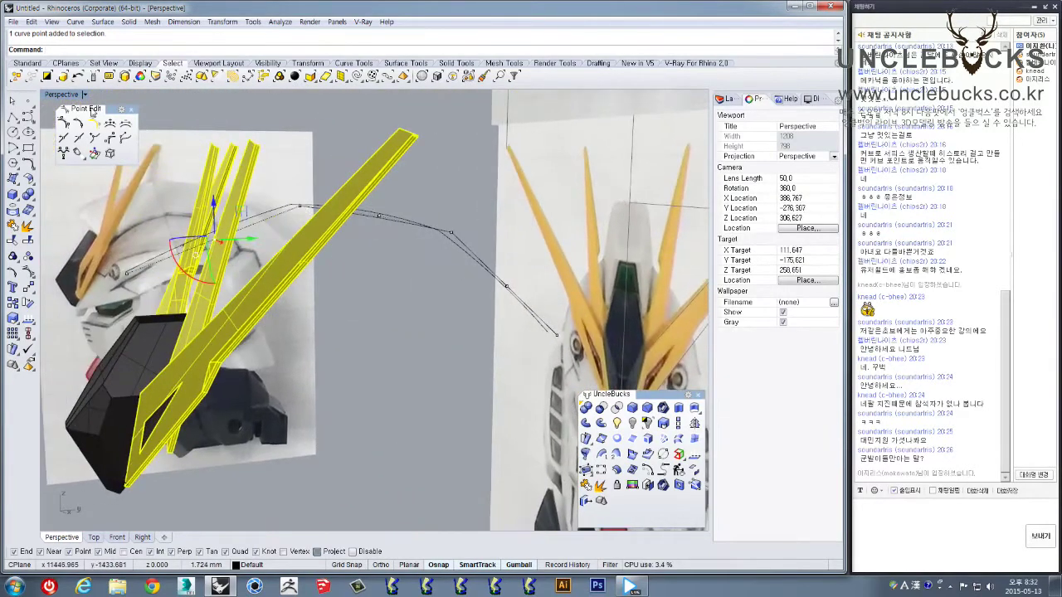
double_click(63, 95)
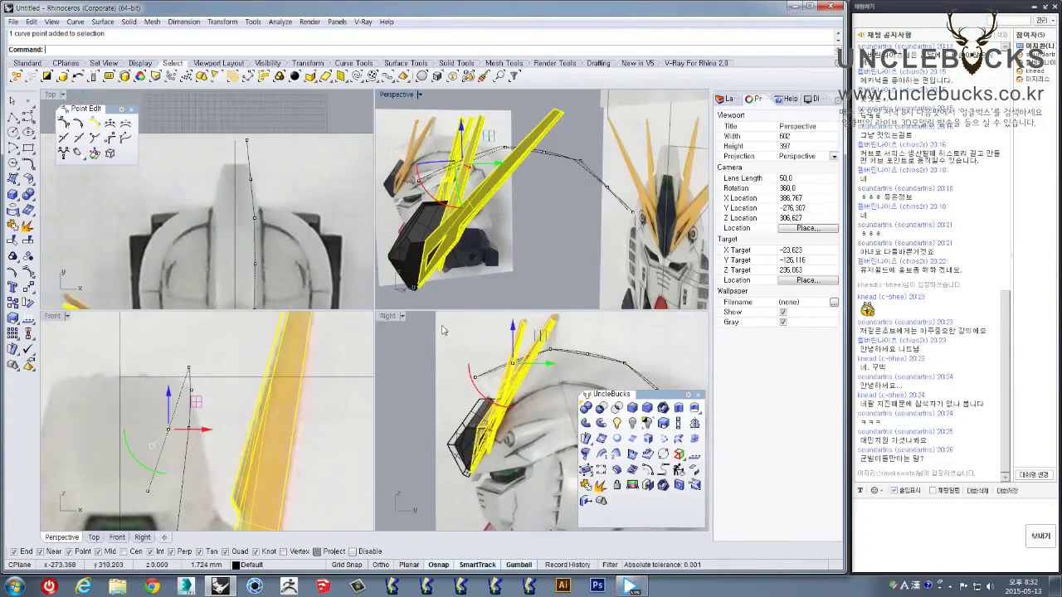
double_click(389, 317)
scroll(417, 355, "up", 3)
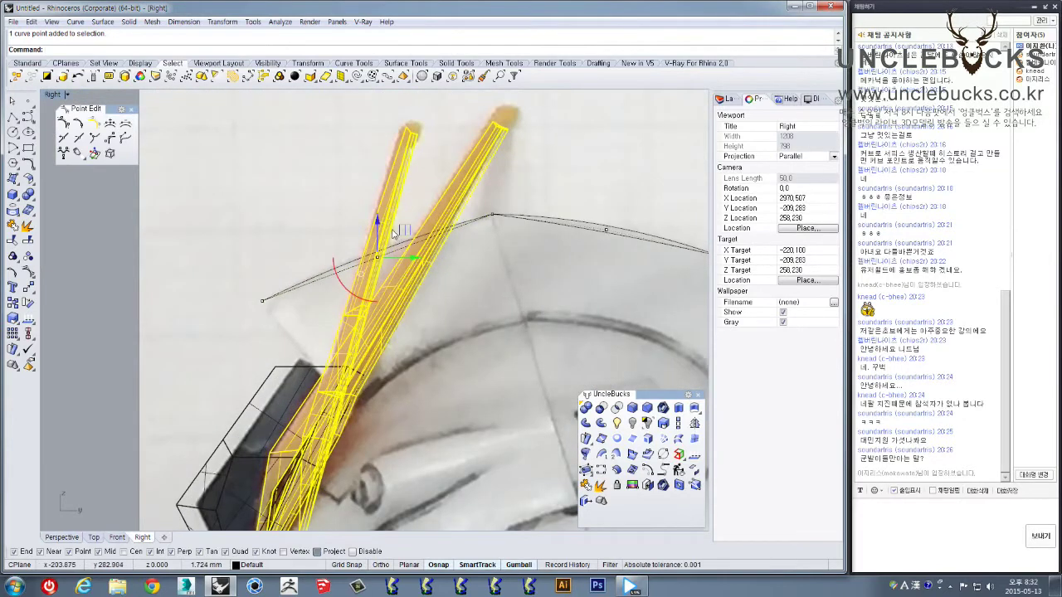
left_click_drag(397, 229, 394, 224)
Raise the middle control points of the middle and rear side segments onto the crest outline in the side view
right_click_drag(549, 189, 501, 206)
left_click(558, 247)
left_click_drag(588, 221, 592, 212)
right_click_drag(638, 234, 511, 191)
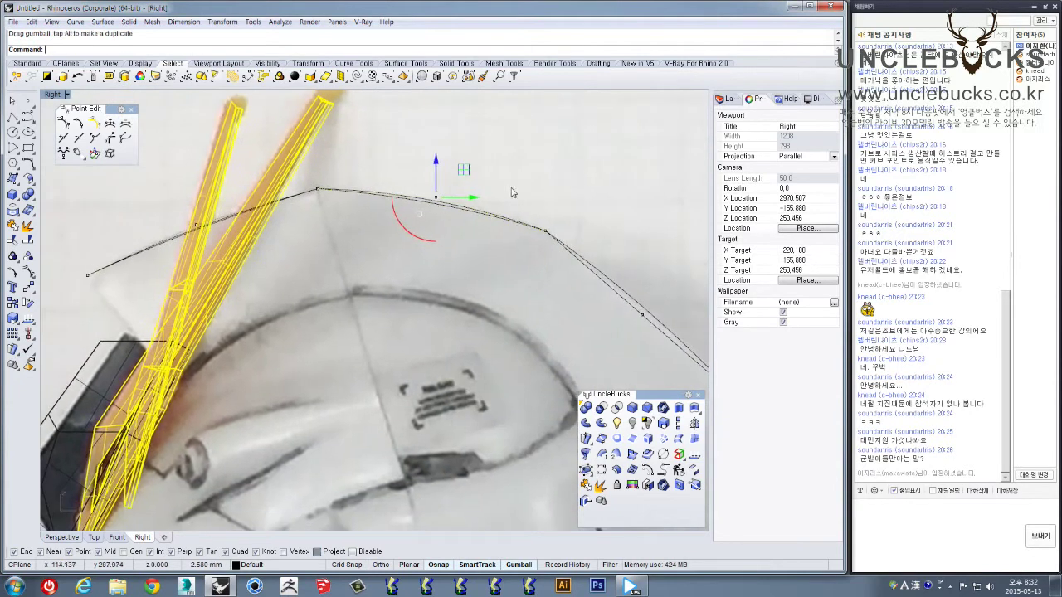
right_click_drag(632, 291, 565, 243)
left_click_drag(546, 217, 608, 295)
left_click_drag(603, 244, 608, 237)
scroll(608, 241, "down", 4)
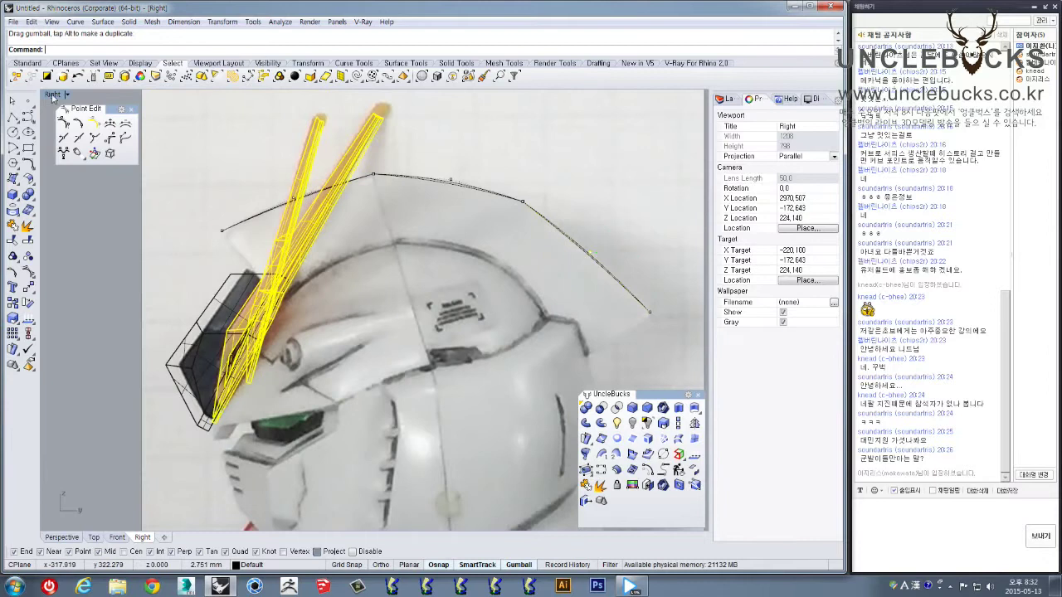
Fine-tune the joint between the middle and rear side crest segments in the front view and hide the control points
double_click(52, 94)
right_click_drag(160, 392, 194, 393)
double_click(50, 316)
left_click_drag(345, 194, 409, 270)
left_click_drag(331, 286, 366, 318)
right_click_drag(382, 312, 382, 264)
left_click_drag(390, 259, 427, 312)
key("ctrl+z")
left_click(422, 308)
left_click_drag(397, 263, 415, 296)
left_click_drag(431, 252, 428, 281)
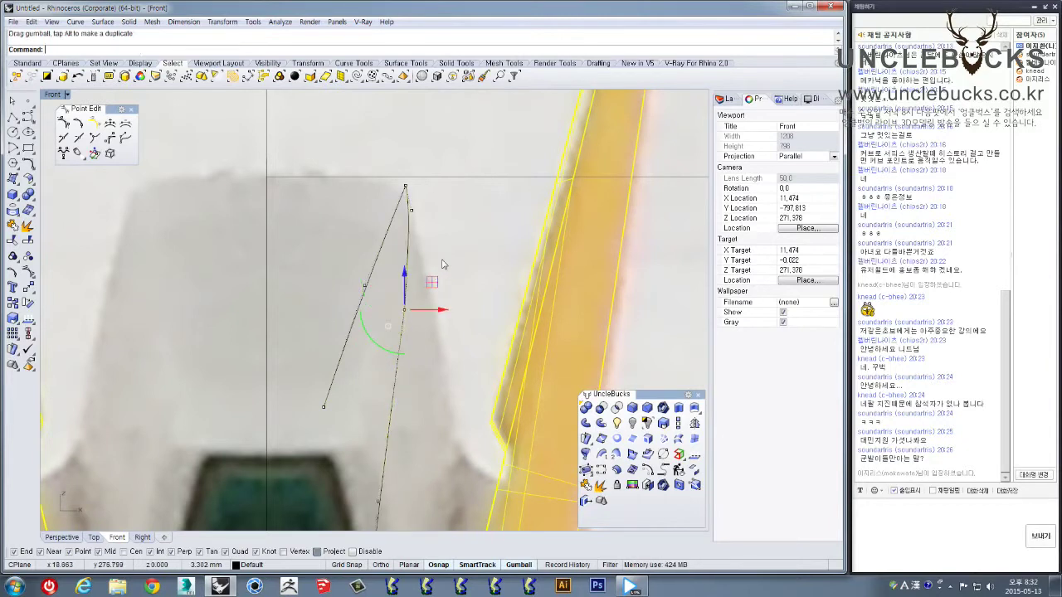
scroll(443, 263, "down", 2)
key("Escape")
key("Escape")
scroll(443, 264, "down", 4)
scroll(443, 264, "down", 2)
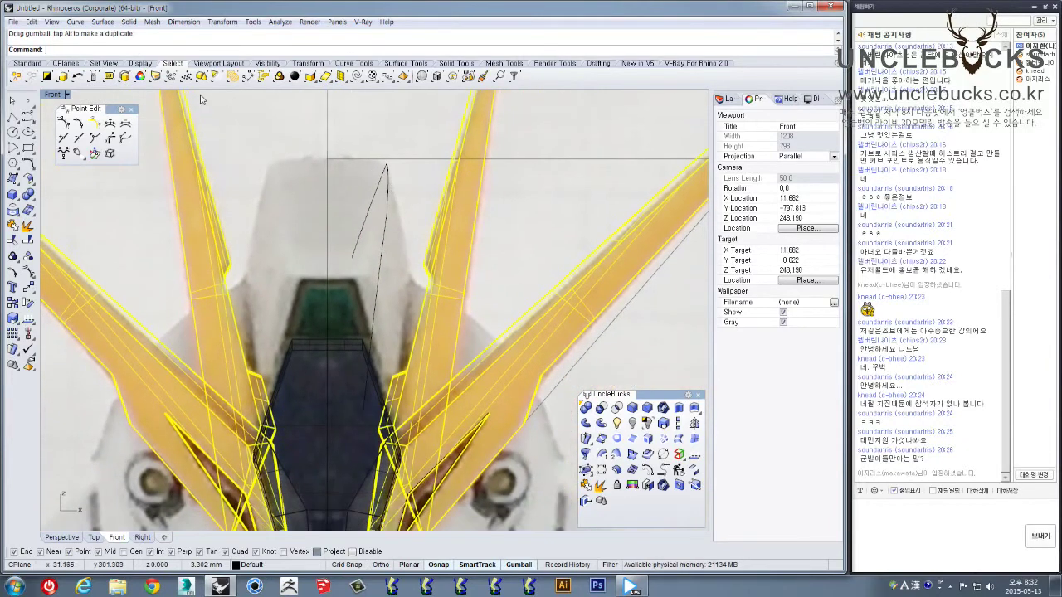
Loft a surface between the front centre and side crest lines using the Tight style without simplifying the curves
left_click(373, 332)
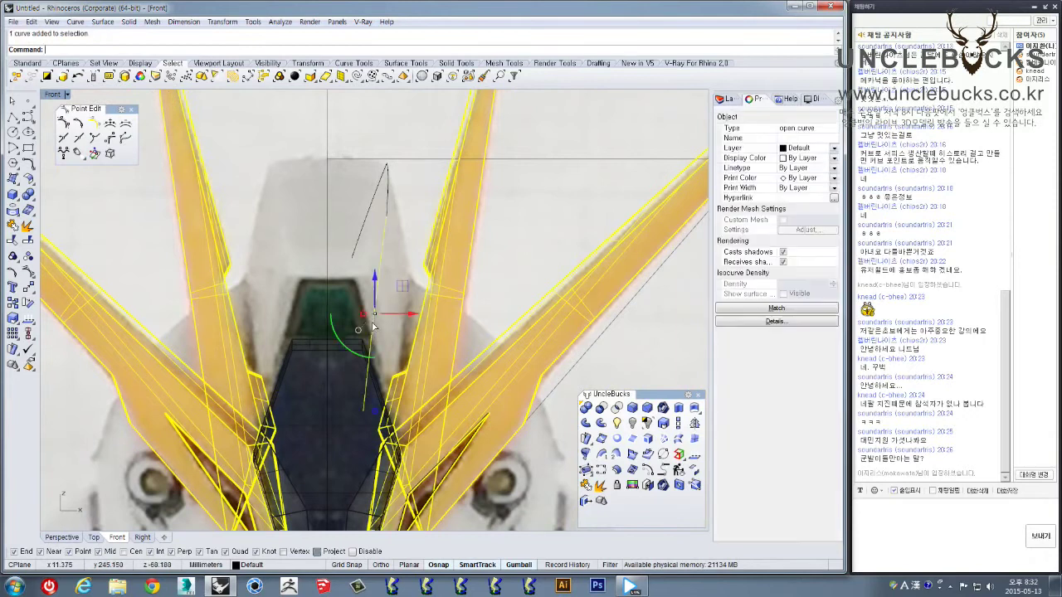
right_click_drag(373, 332, 339, 314)
double_click(58, 95)
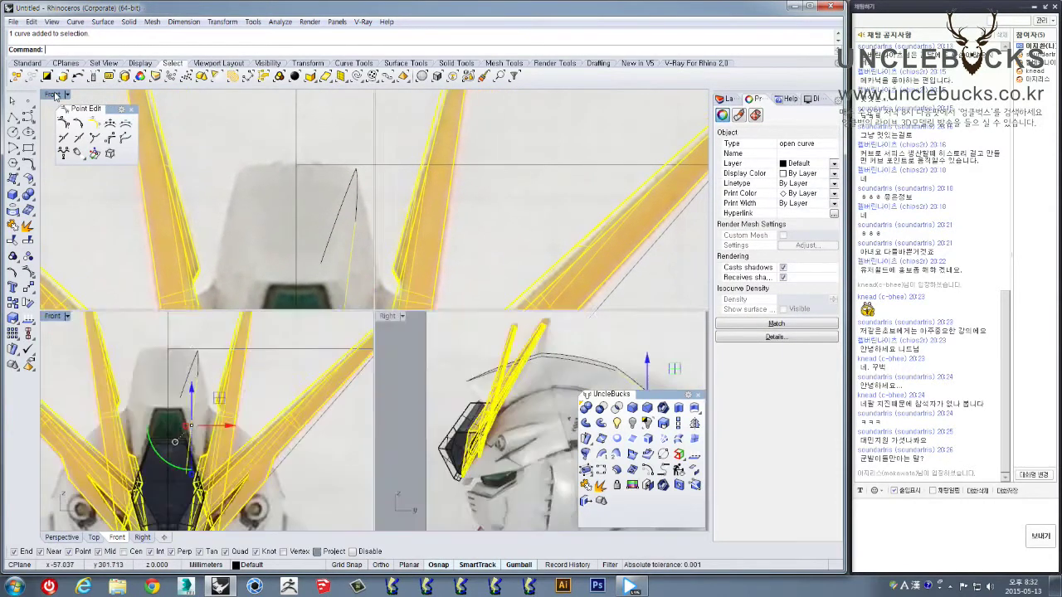
double_click(396, 96)
right_click_drag(282, 203, 415, 282)
right_click_drag(494, 298, 414, 284)
left_click(399, 280, "shift")
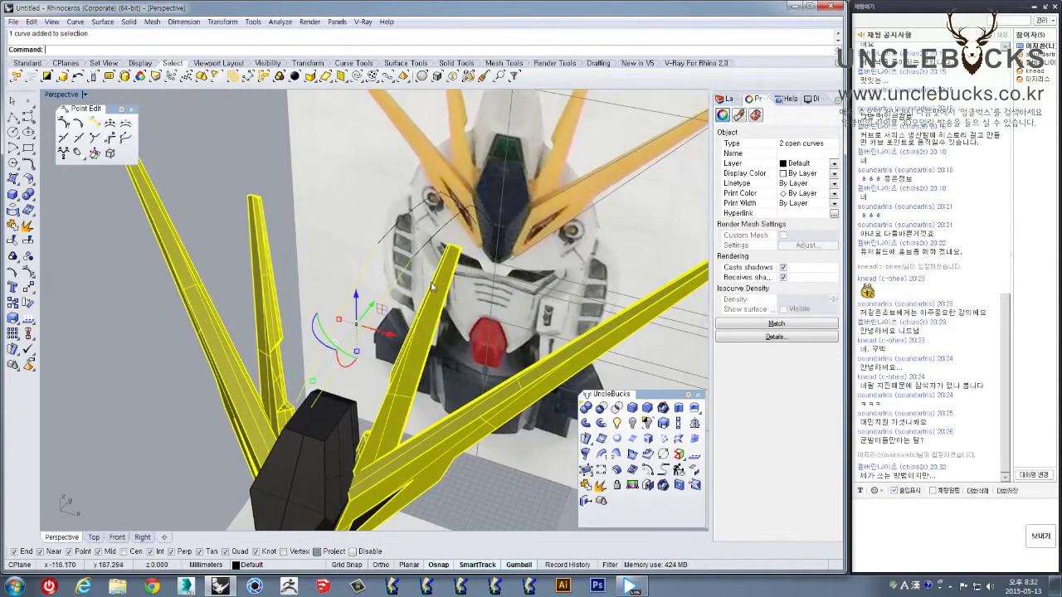
left_click(681, 441)
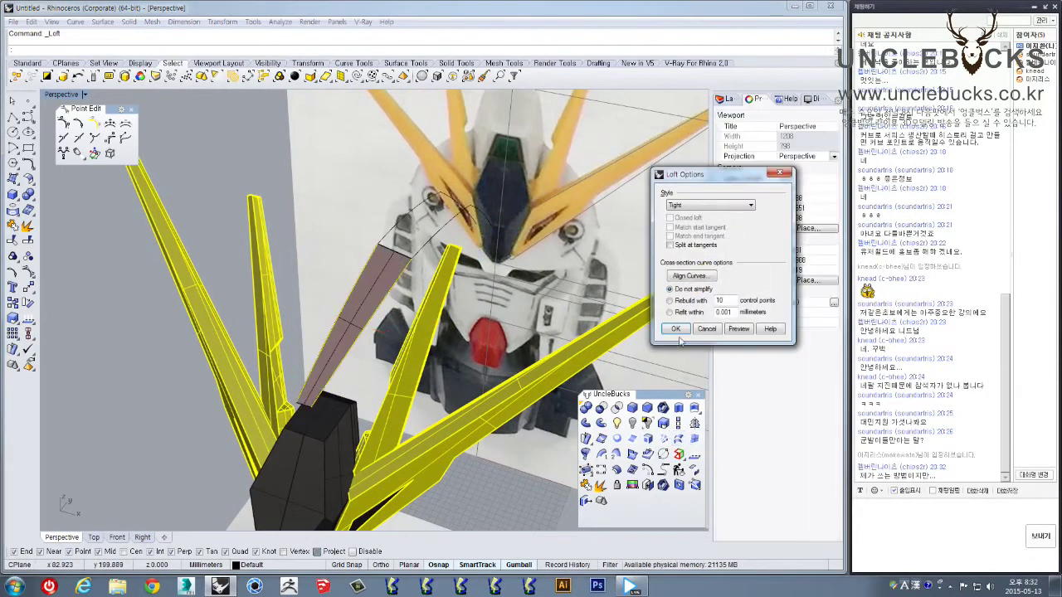
left_click(676, 330)
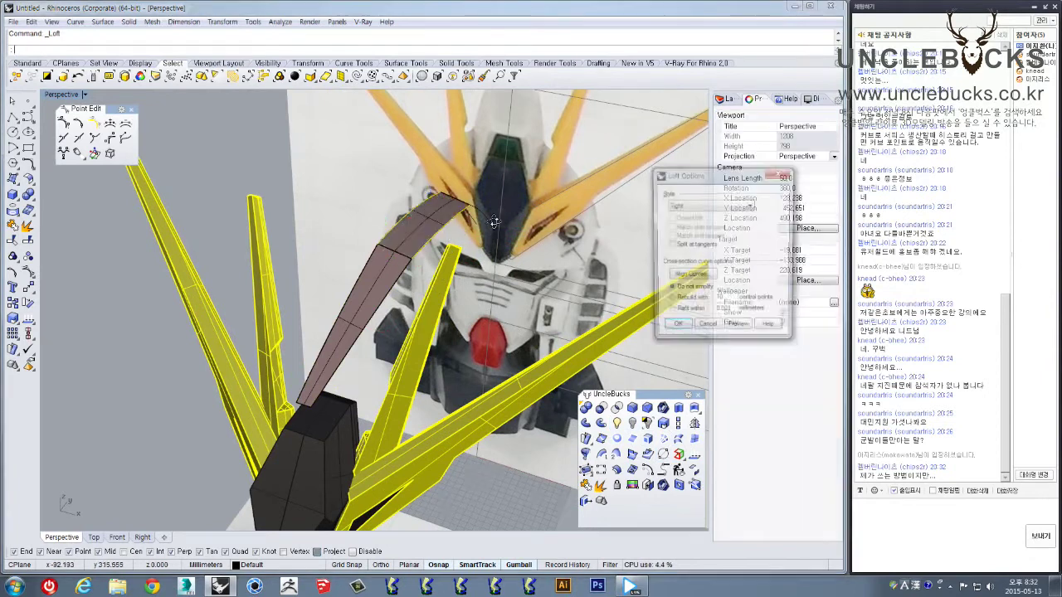
Loft the middle and rear pairs of crest lines with the same Tight style to continue the crest surface
right_click_drag(497, 222, 430, 251)
left_click(674, 329)
left_click(500, 250)
left_click(501, 270, "shift")
right_click(501, 271)
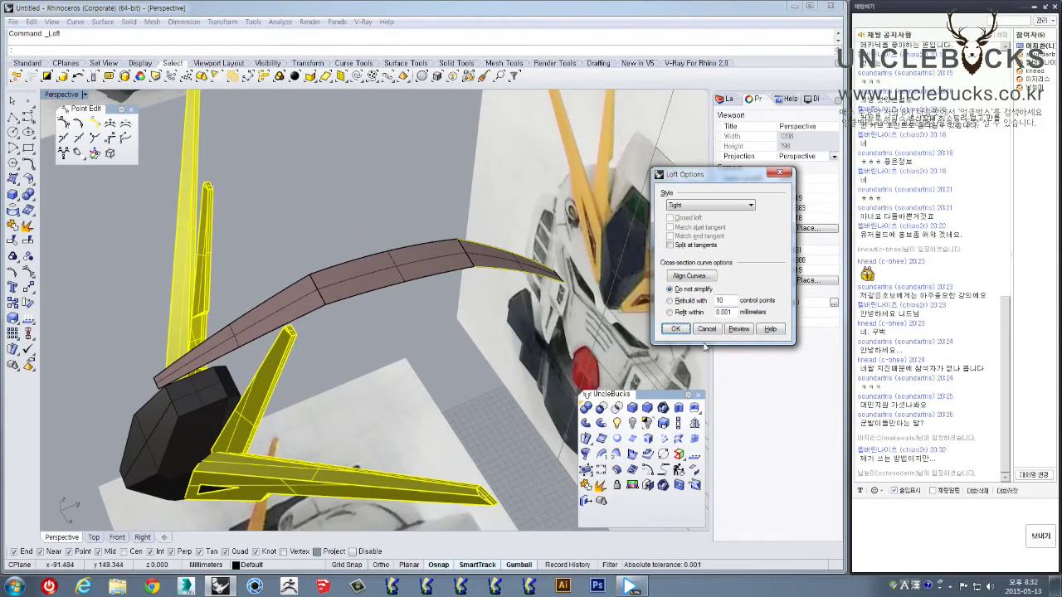
left_click(677, 330)
Accept the last crest loft and flip the surface directions of the front and middle crest surfaces so they face outward
right_click_drag(674, 328, 8, 272)
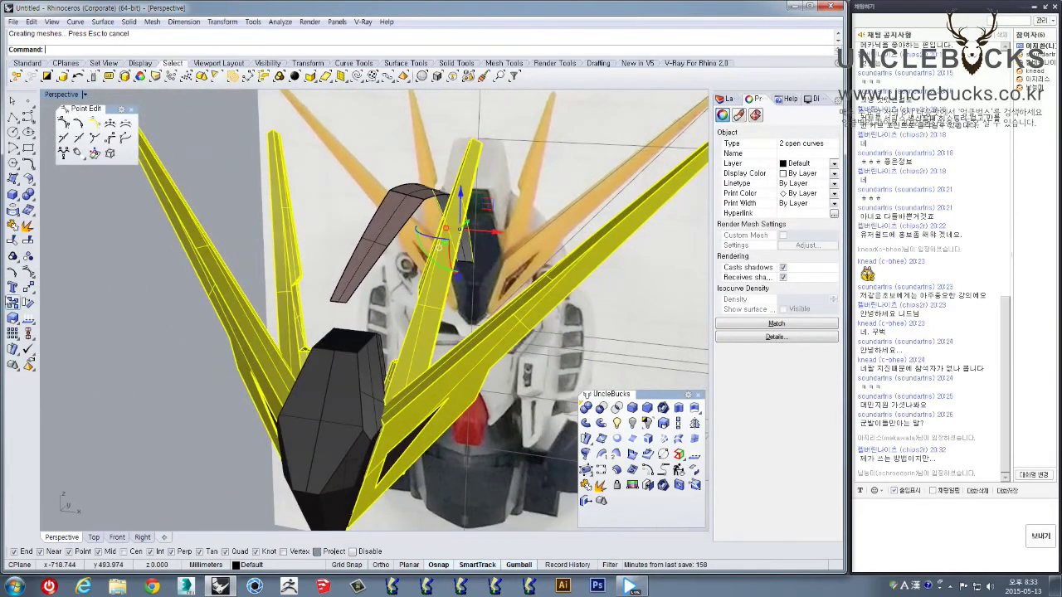
right_click_drag(478, 255, 414, 288)
scroll(414, 288, "up", 3)
left_click(349, 274)
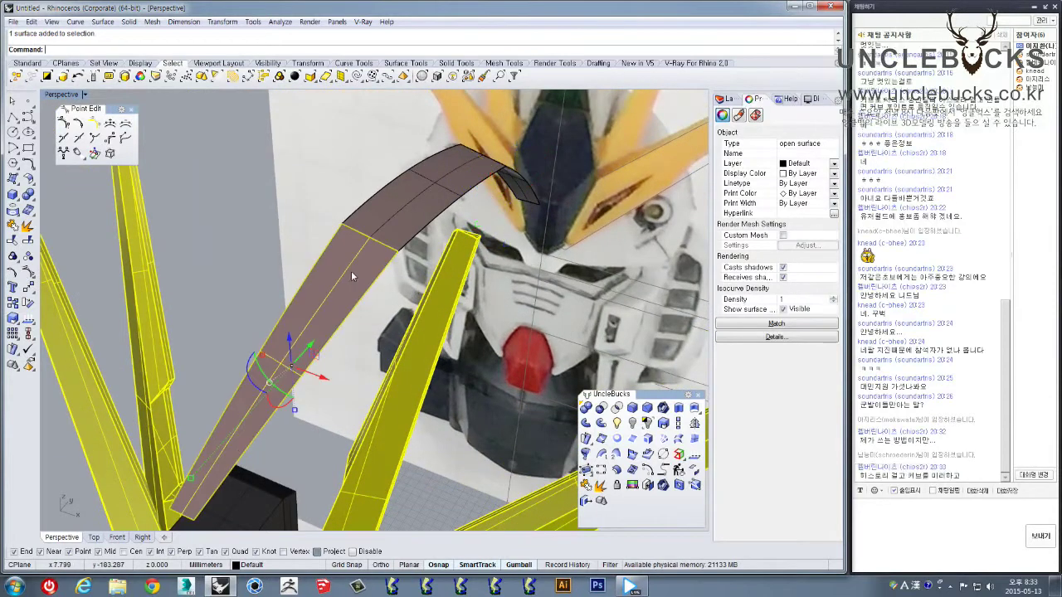
left_click(694, 454)
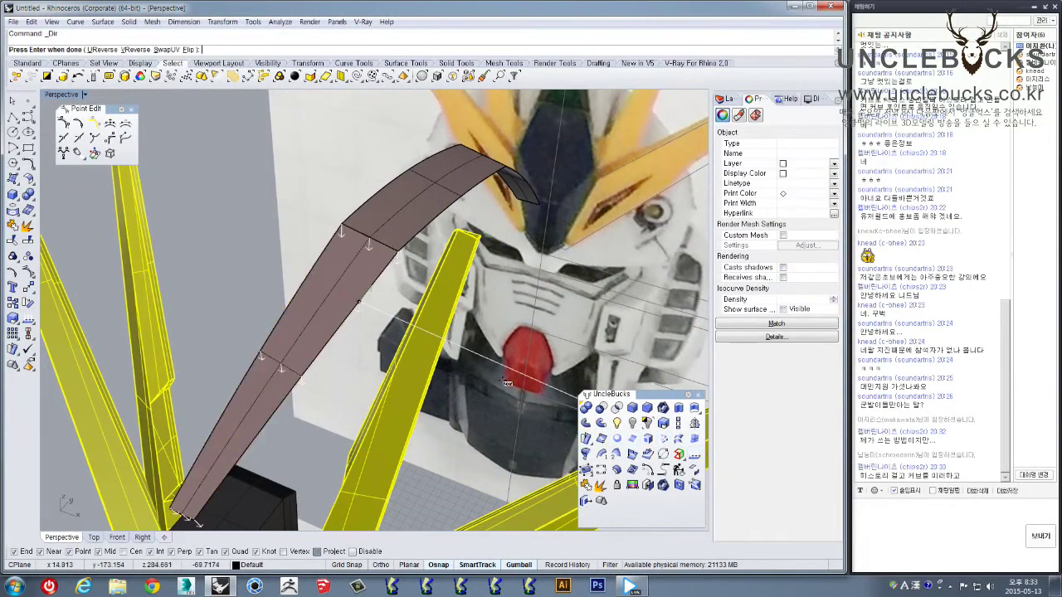
key("Return")
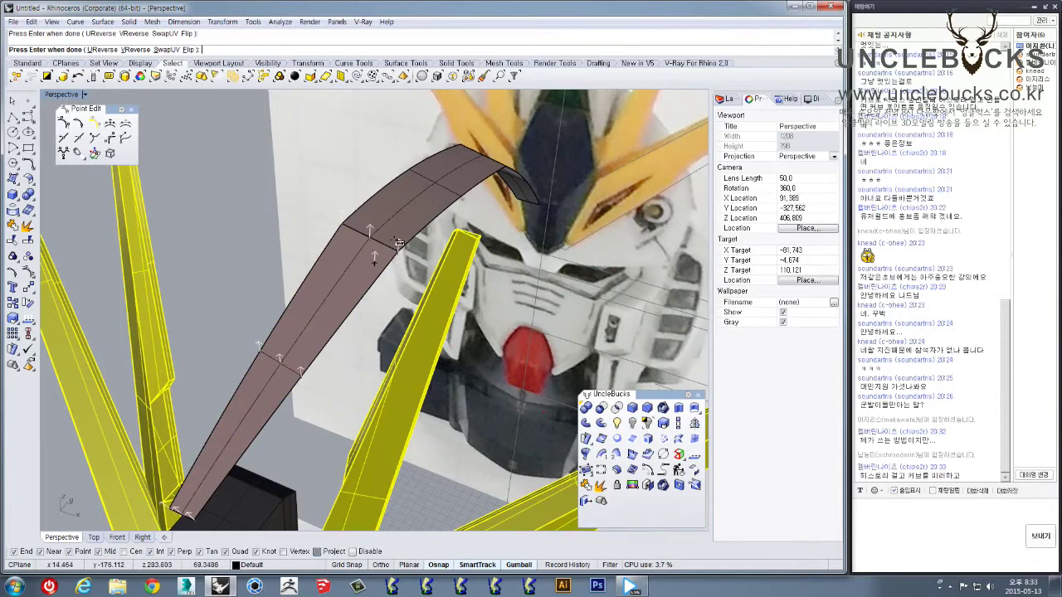
left_click(428, 216)
key("Return")
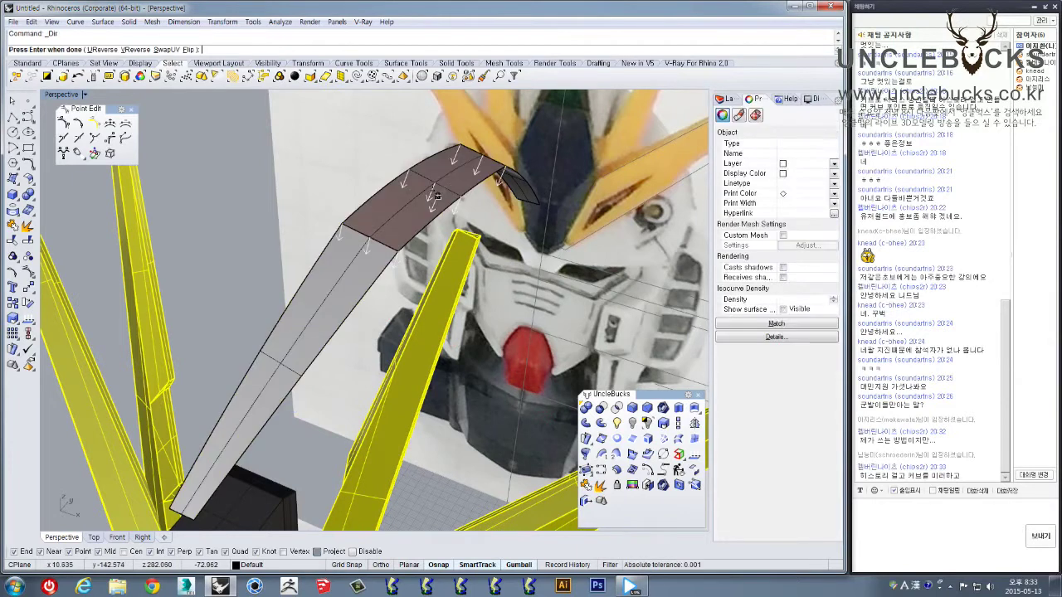
Flip the direction of the rear crest surface to match the other two
right_click_drag(529, 190, 484, 208)
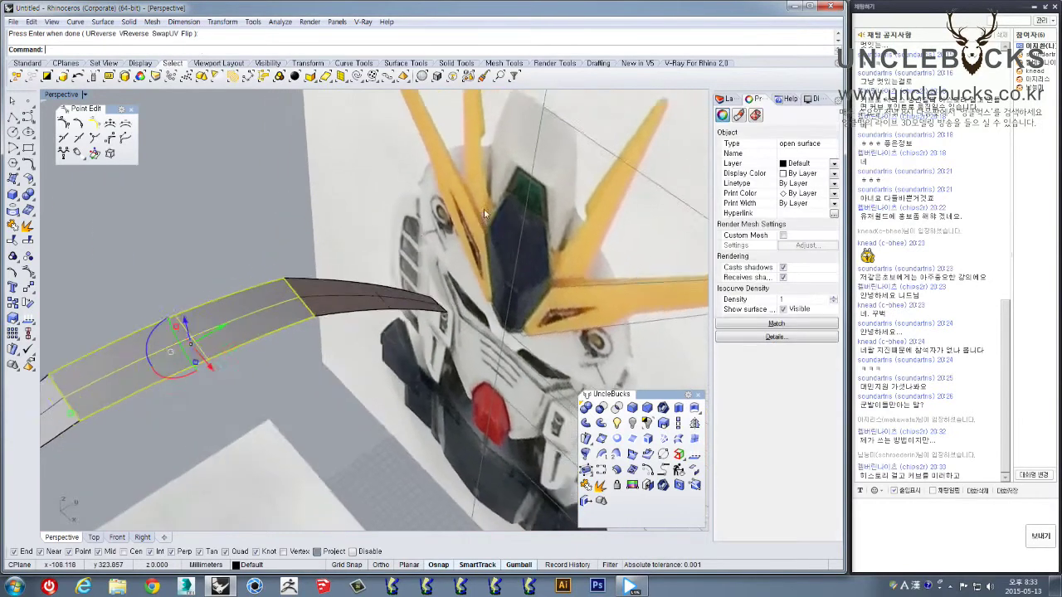
left_click(352, 300)
key("Return")
key("Return")
right_click_drag(354, 302, 241, 250)
scroll(403, 298, "down", 1)
Join the front, middle and rear crest surfaces into one polysurface
left_click(241, 250)
left_click(327, 328)
left_click(359, 263, "shift")
right_click_drag(462, 197, 618, 371)
left_click(450, 180, "shift")
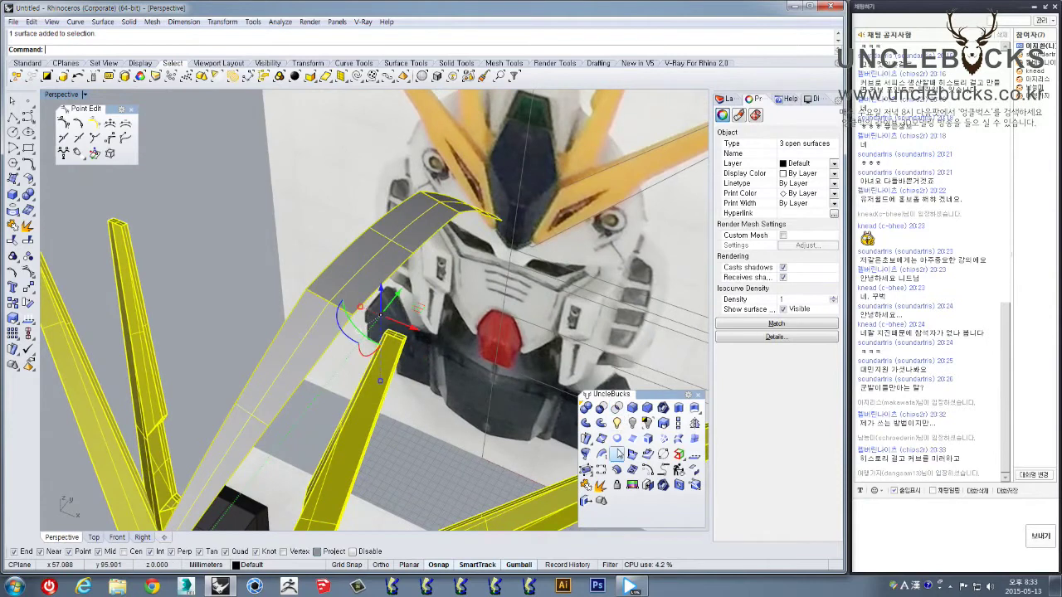
right_click_drag(518, 418, 510, 295)
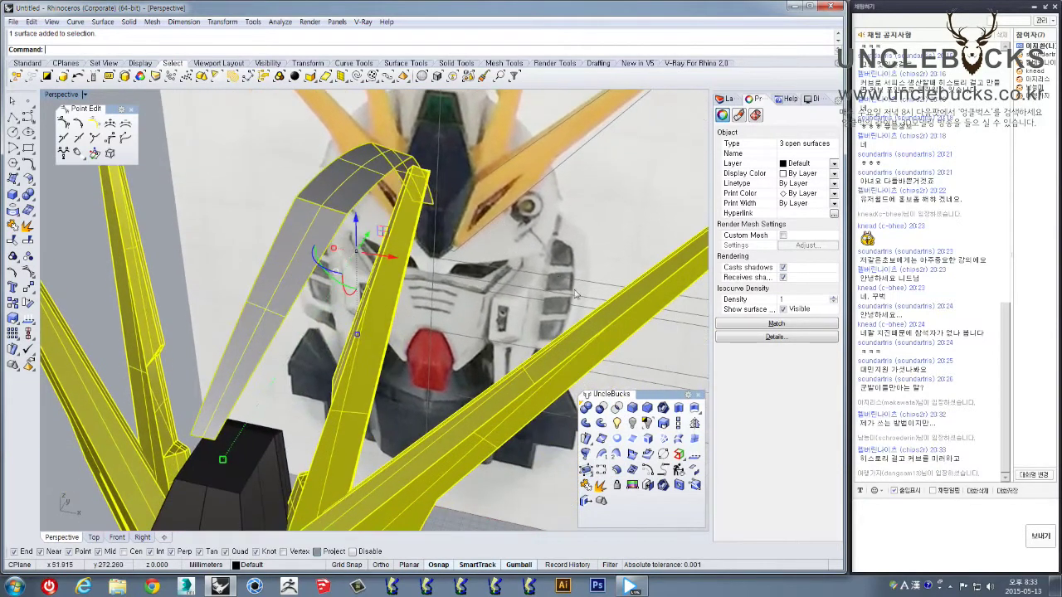
left_click(605, 488)
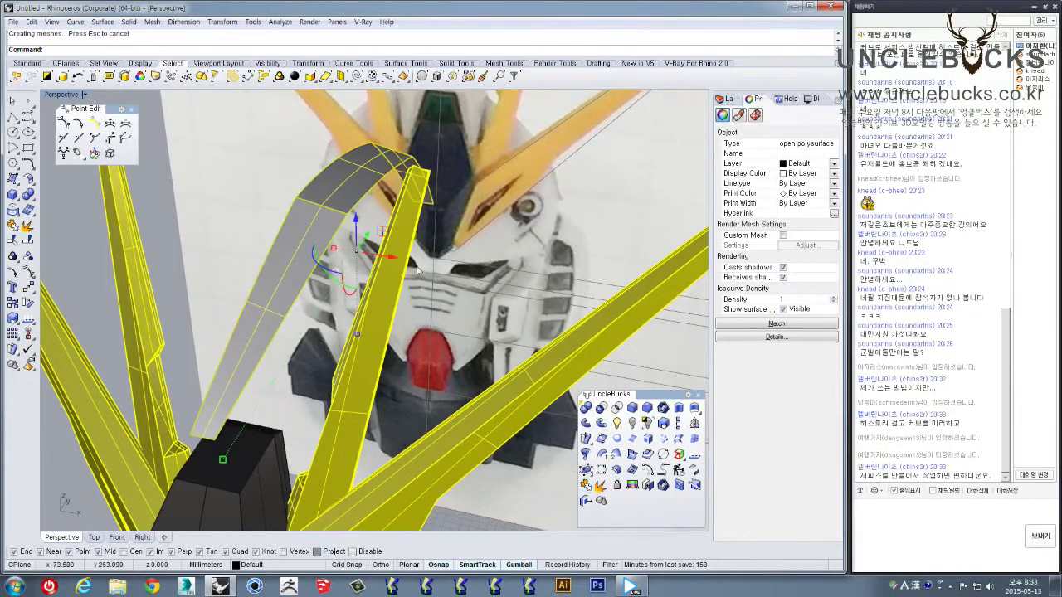
Mirror the joined crest half across the head's vertical centre line in the front view, keeping the original
right_click_drag(415, 268, 399, 249)
double_click(52, 95)
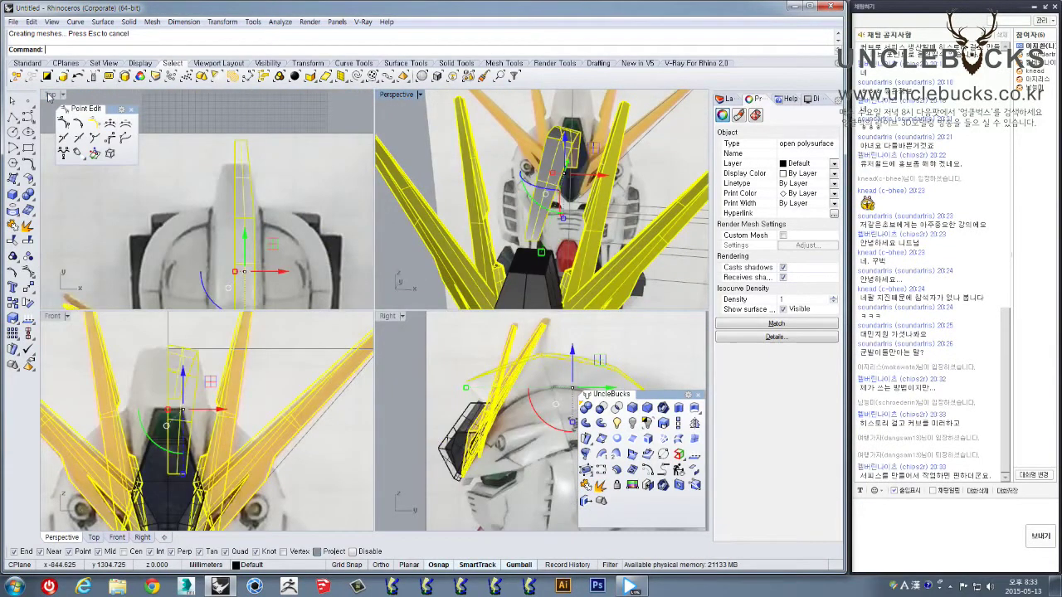
scroll(245, 374, "up", 2)
right_click_drag(260, 387, 236, 409)
double_click(52, 317)
right_click_drag(282, 262, 272, 306)
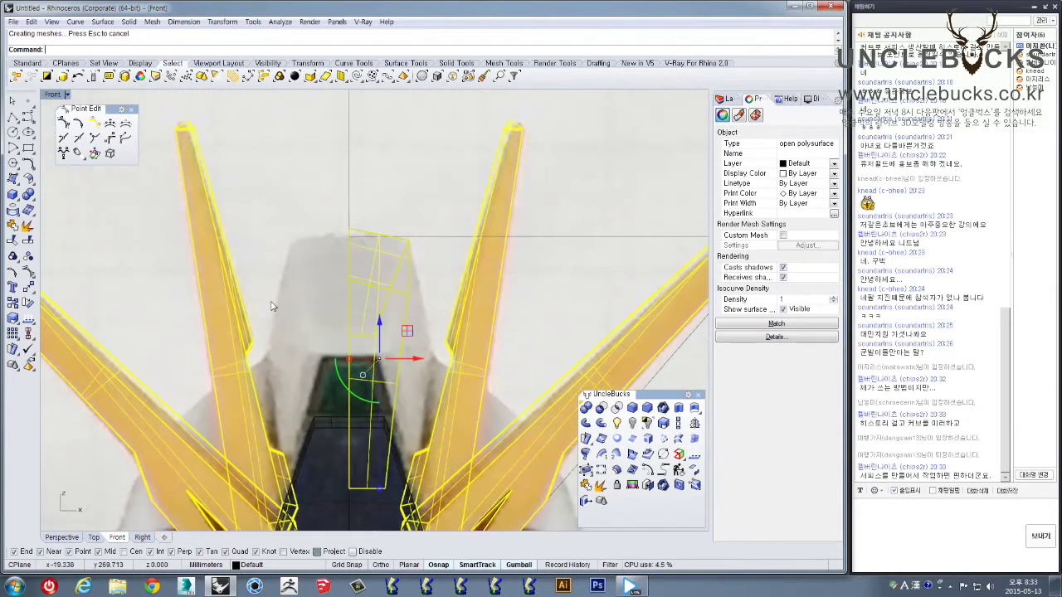
right_click_drag(449, 177, 466, 156)
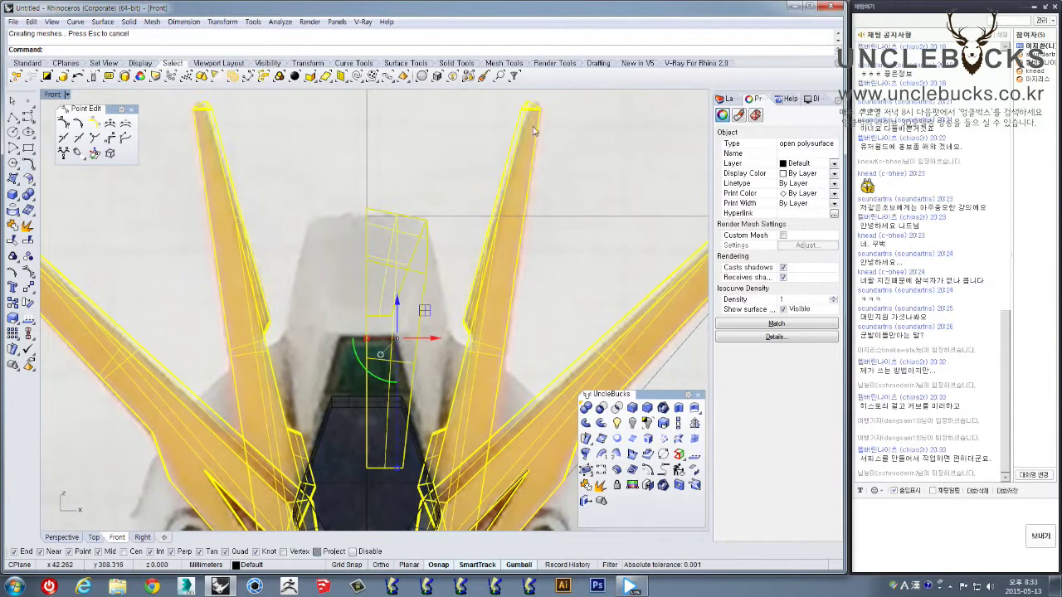
right_click_drag(354, 213, 361, 184)
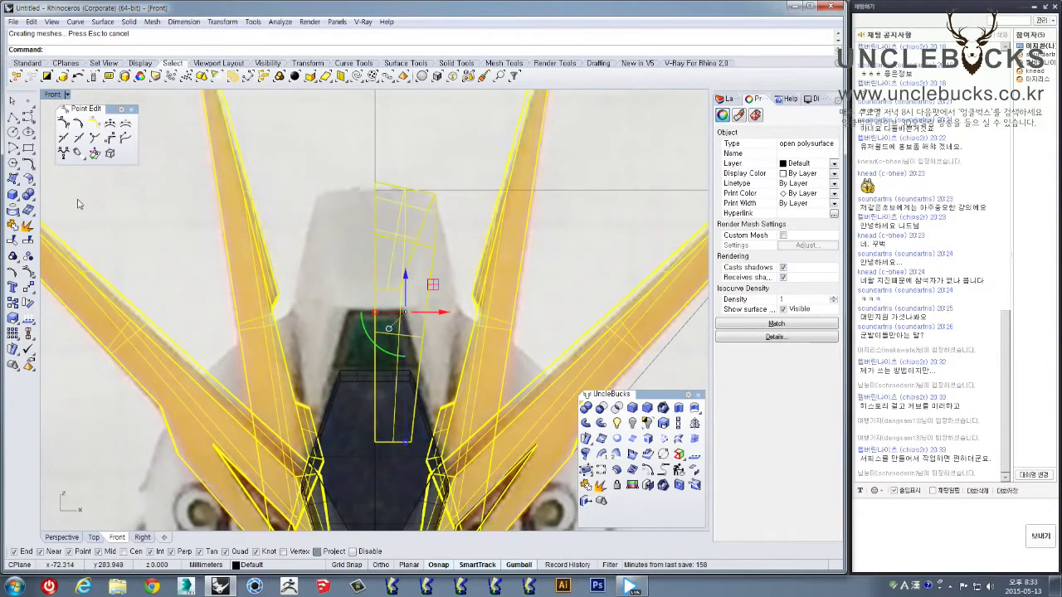
left_click(694, 424)
left_click(375, 182)
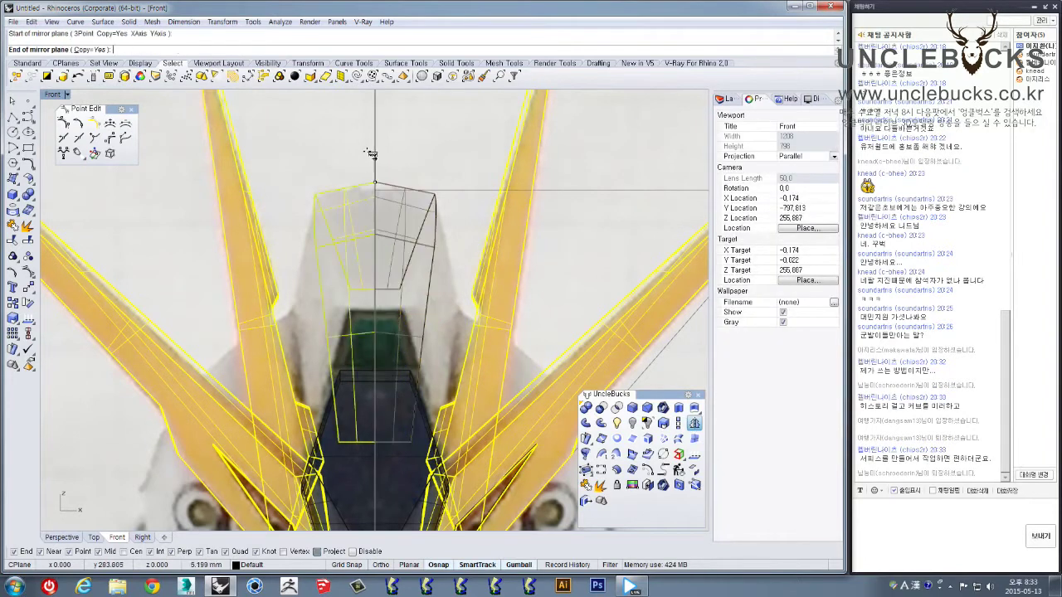
left_click(369, 137)
Undo the crest mirror, join, direction flips and lofts, going back to the bare profile curves
double_click(48, 96)
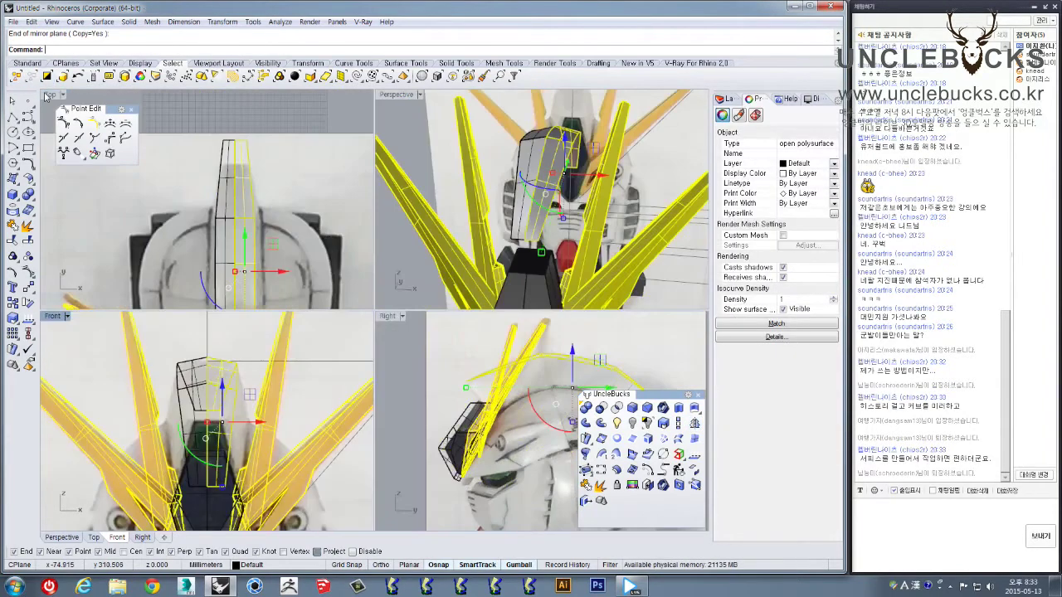
double_click(405, 98)
right_click_drag(406, 166, 486, 160)
key("ctrl+z")
key("ctrl+z")
key("ctrl+z")
key("ctrl+z")
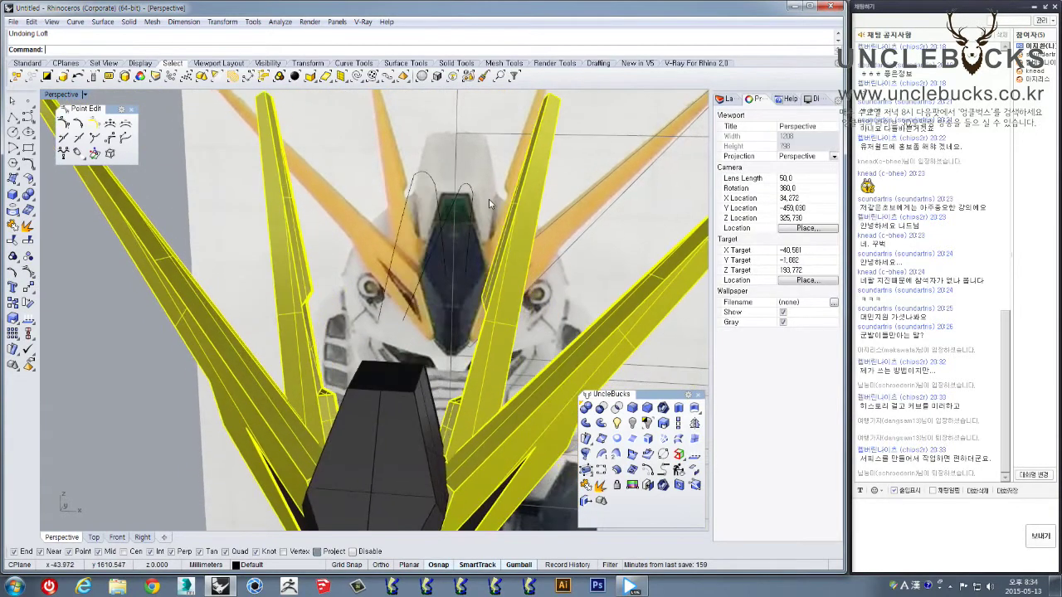
Mirror the three side crest curves across the head's vertical centre line in the front view, keeping the originals
right_click_drag(499, 207, 512, 209)
left_click_drag(486, 253, 484, 256)
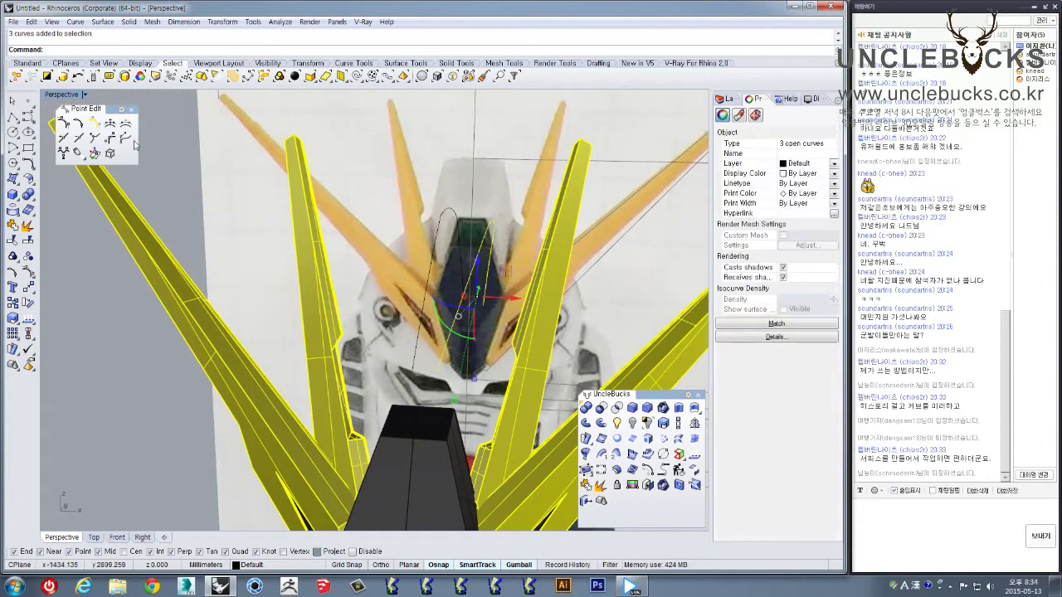
double_click(58, 95)
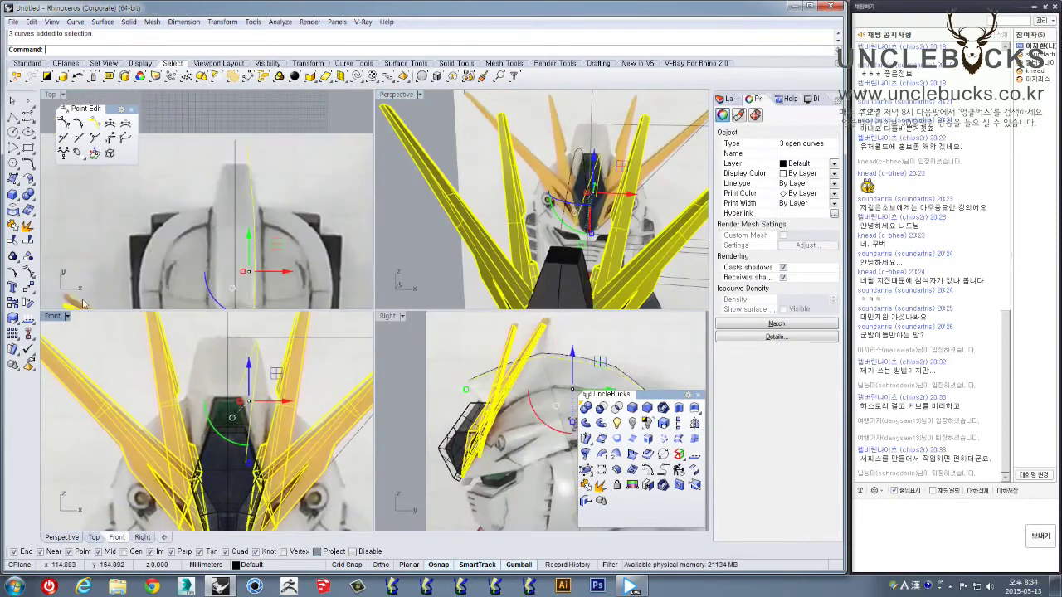
double_click(53, 316)
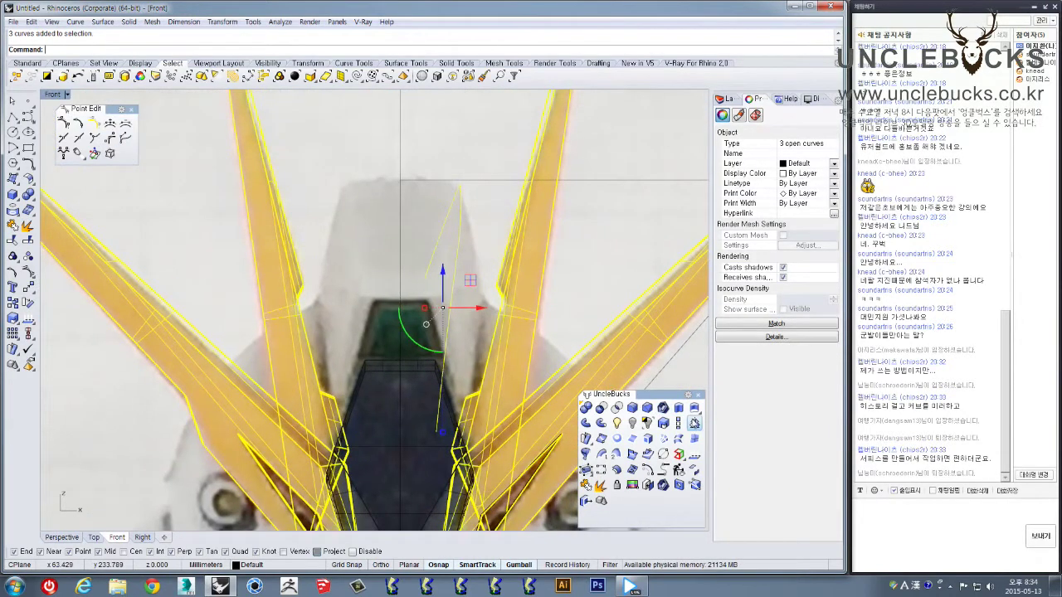
left_click(694, 423)
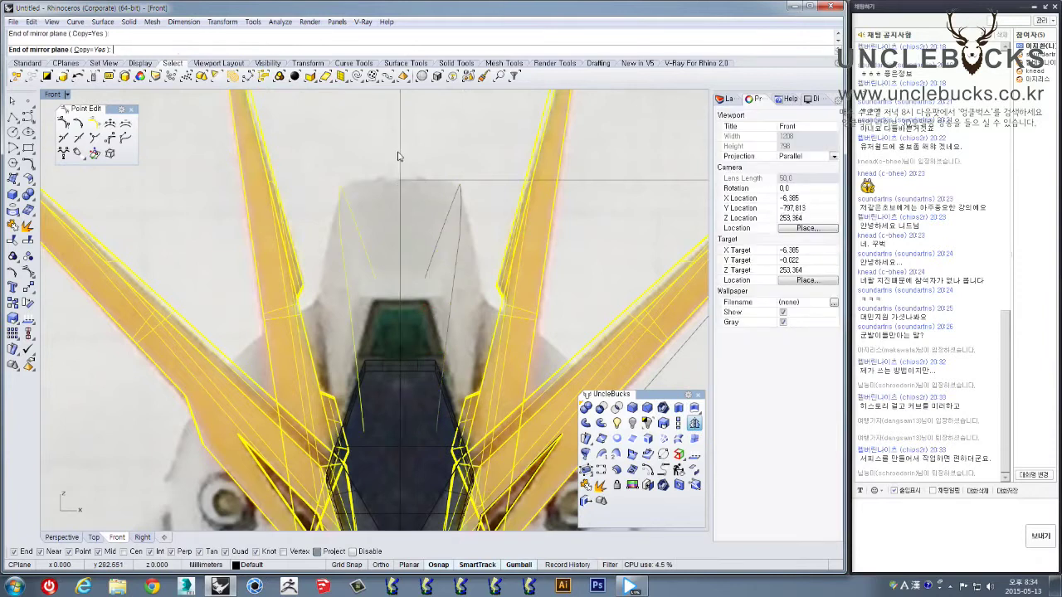
left_click(398, 156)
Loft the three middle crest curves from side to side with the Loose style, rebuilding with 10 control points
double_click(50, 95)
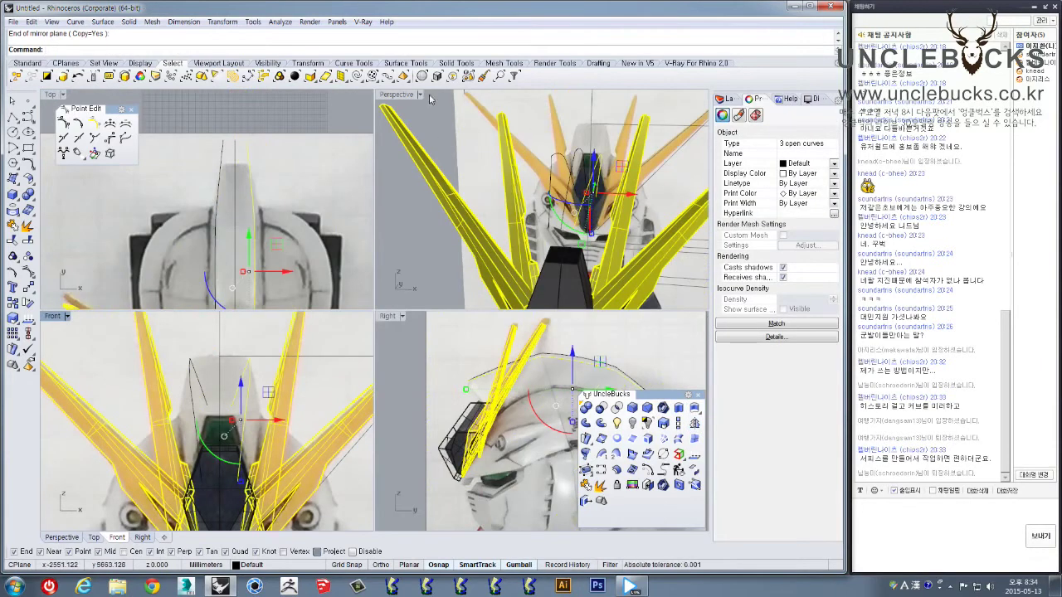
double_click(400, 95)
right_click_drag(376, 139, 414, 196)
left_click(429, 187)
left_click(547, 249)
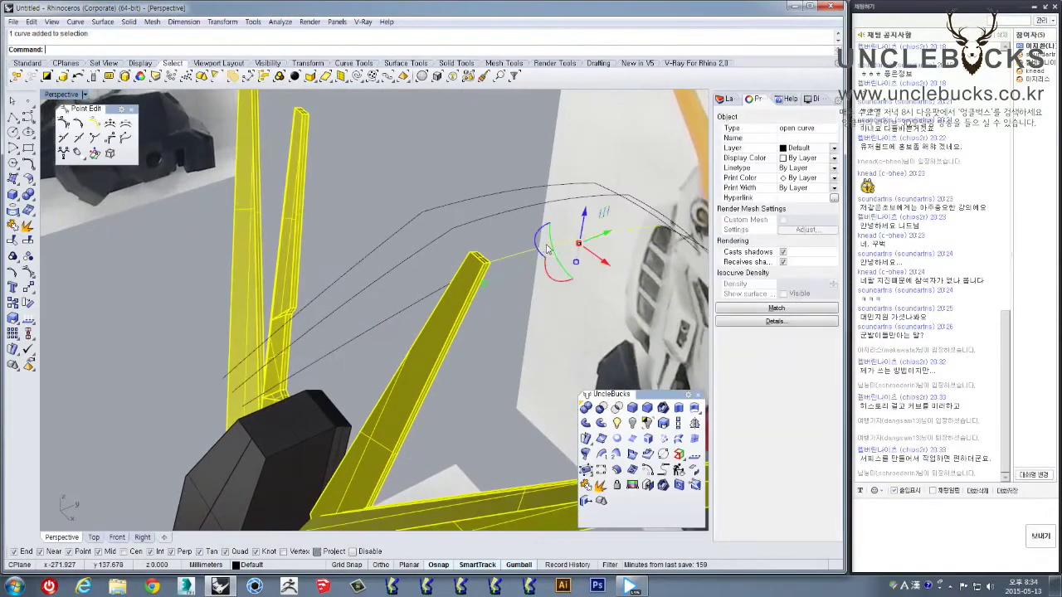
left_click(679, 440)
left_click(544, 250)
left_click(506, 213)
left_click(487, 199)
right_click(486, 200)
right_click_drag(488, 204, 697, 289)
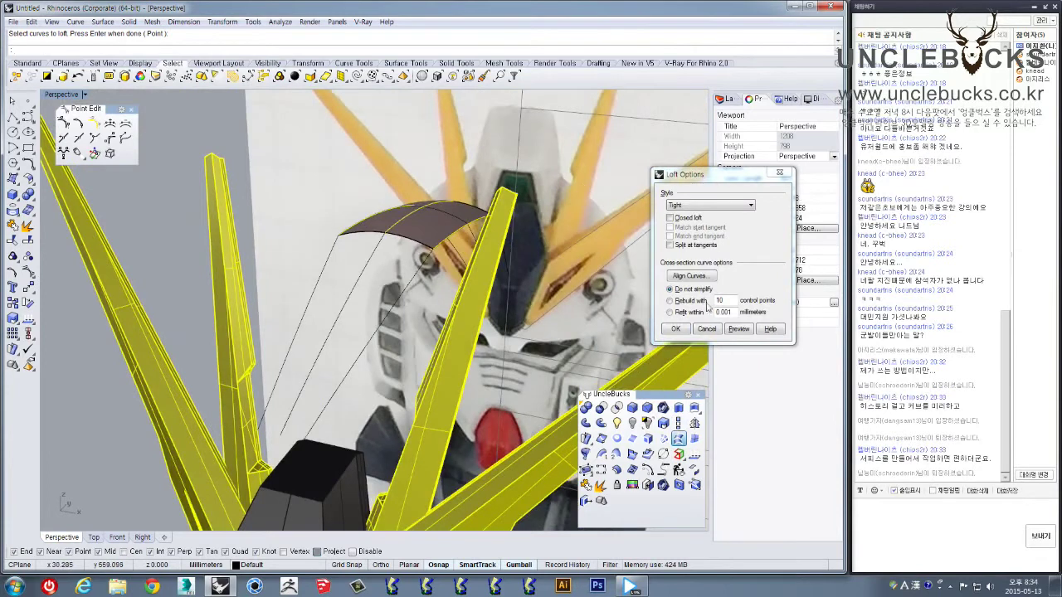
left_click(690, 302)
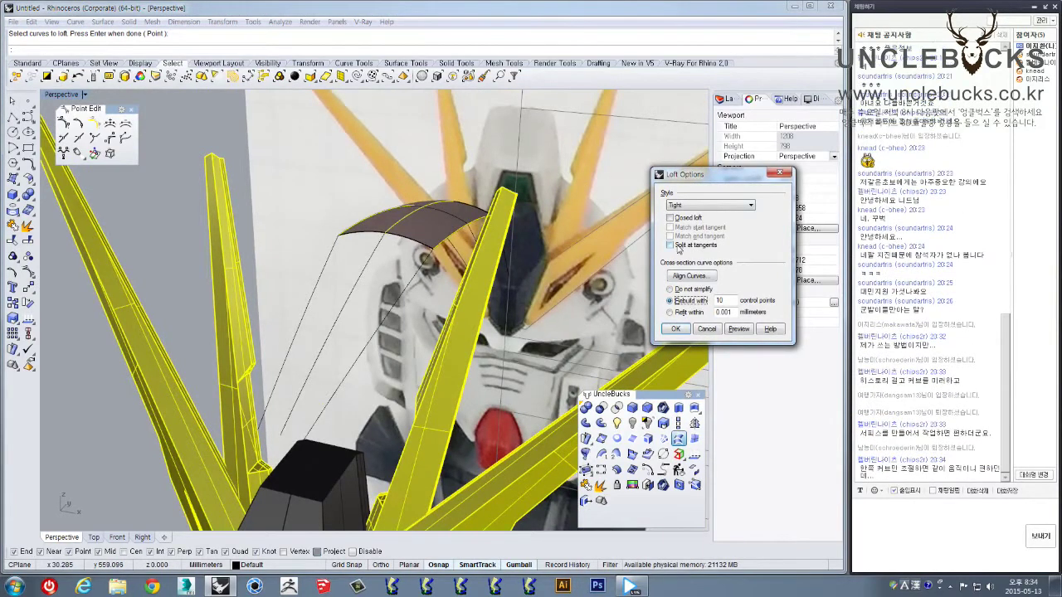
left_click(698, 209)
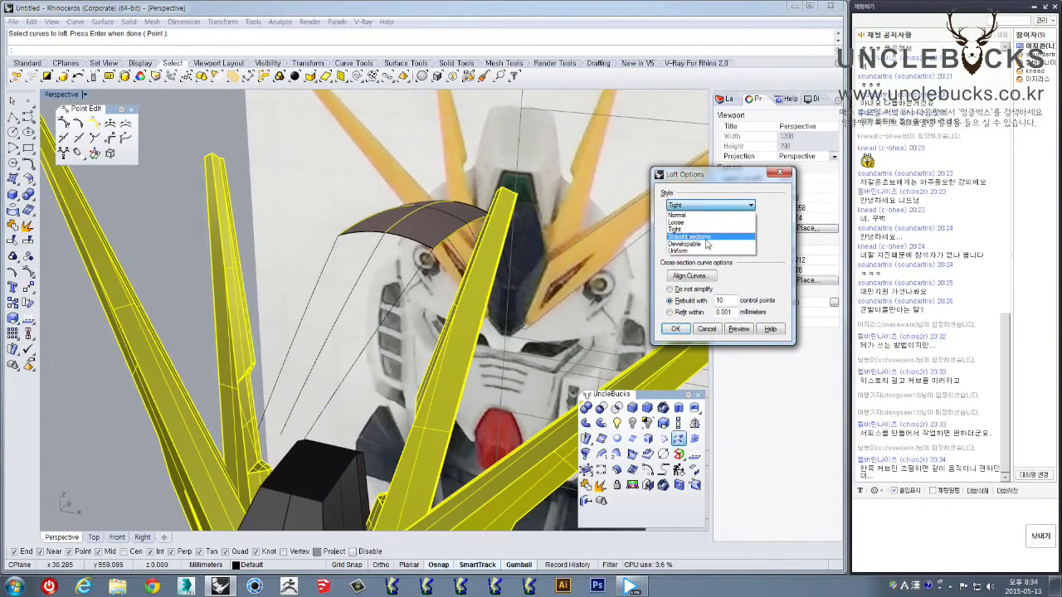
left_click(701, 221)
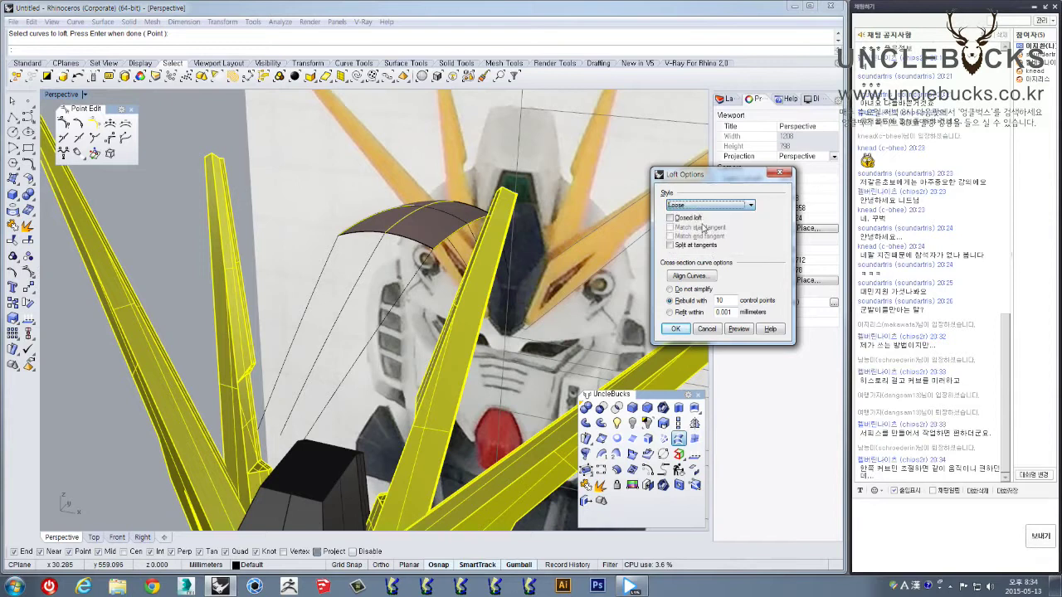
left_click(675, 329)
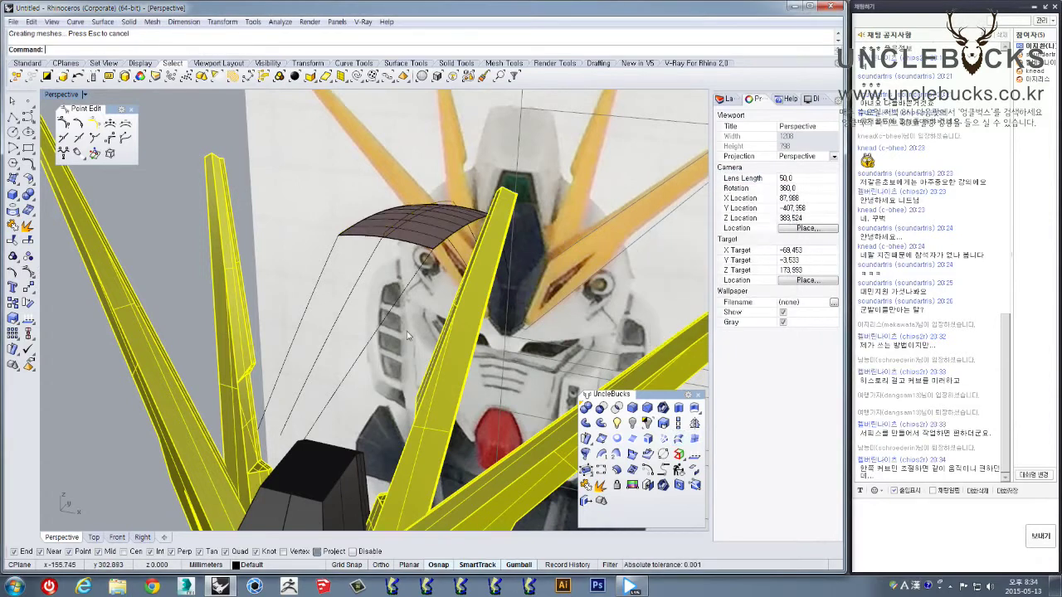
right_click(400, 328)
left_click(384, 318)
left_click(335, 316)
left_click(309, 321)
key("Return")
right_click_drag(452, 280, 489, 191)
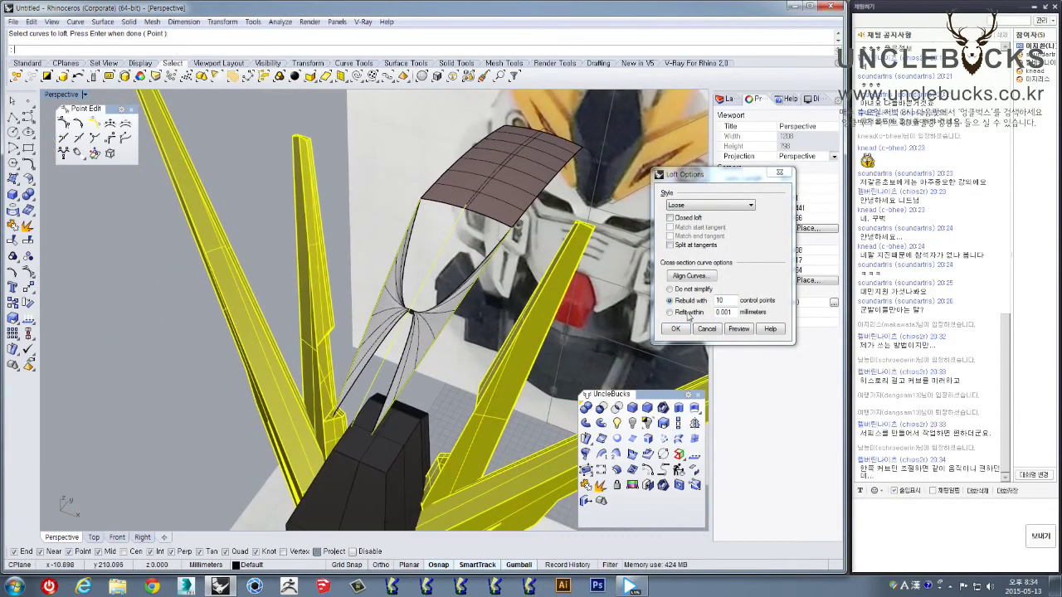
left_click(716, 332)
Undo the loft across the three middle crest curves
right_click_drag(578, 314, 543, 262)
left_click(561, 255)
right_click_drag(589, 222, 557, 253)
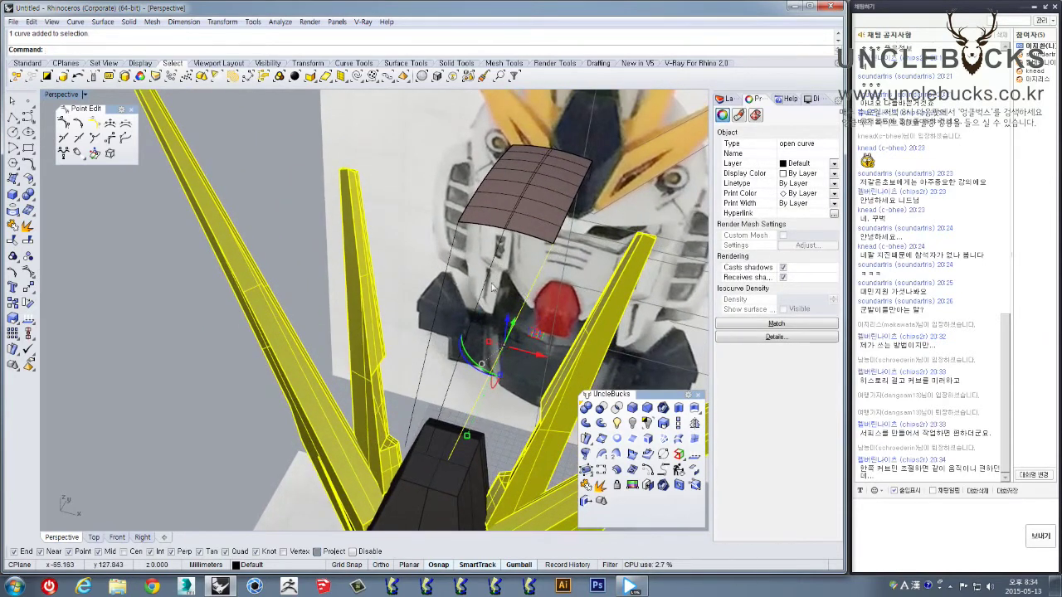
right_click_drag(487, 253, 404, 218)
key("ctrl+z")
Delete the three mirrored side crest curves, keeping the centre and original side curves
left_click(398, 205, "shift")
left_click(423, 202)
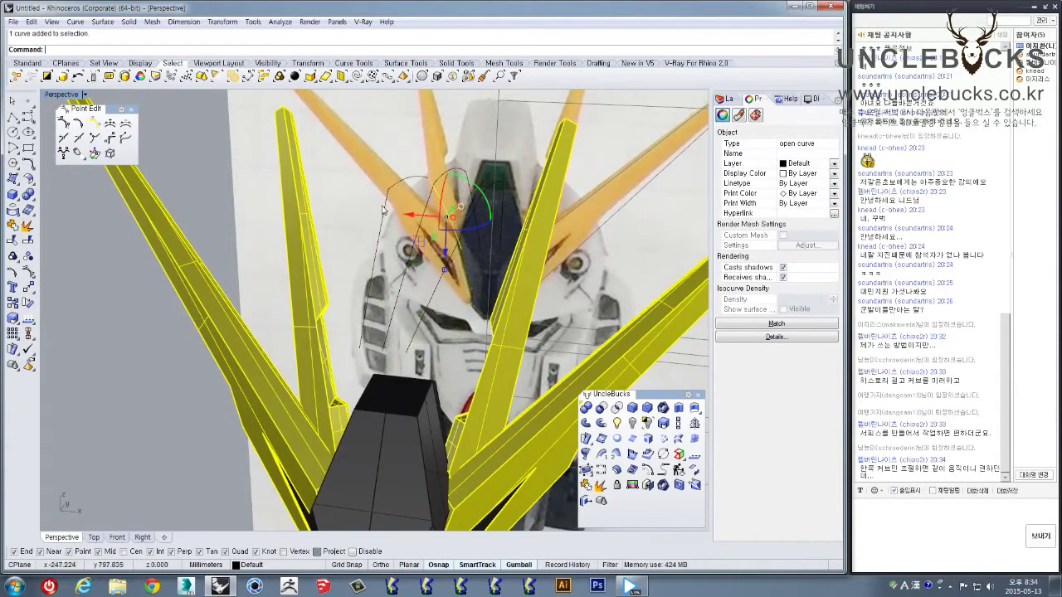
left_click(397, 212, "shift")
right_click_drag(397, 213, 466, 241)
key("Delete")
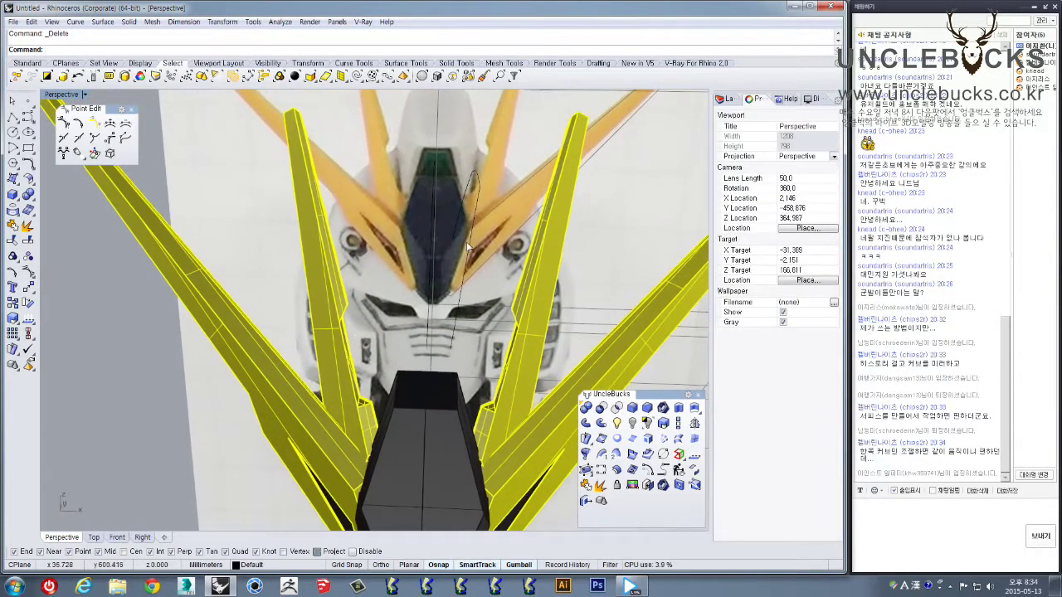
left_click(466, 241)
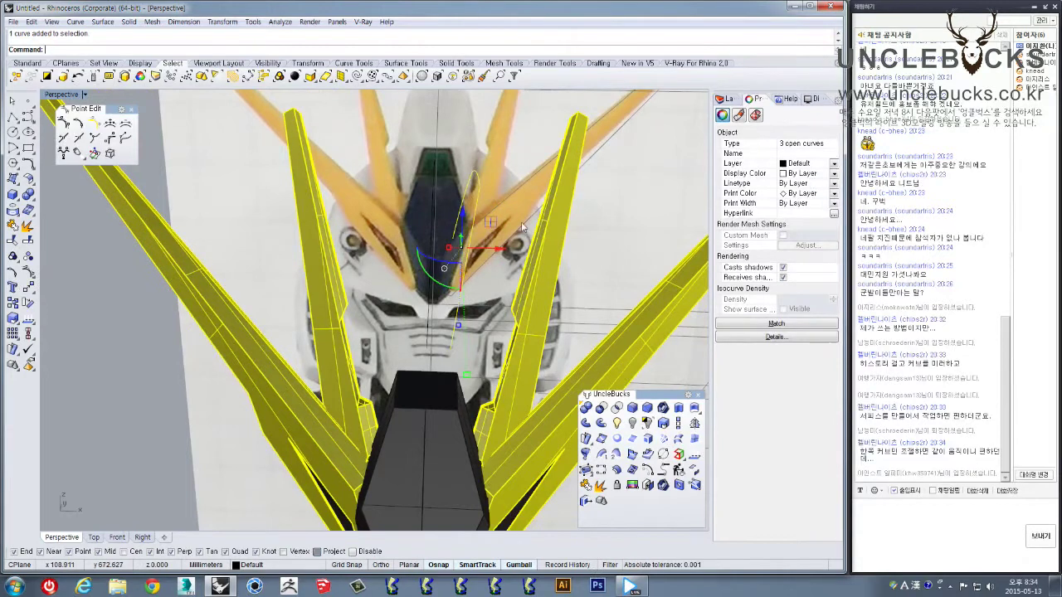
key("Escape")
right_click_drag(448, 181, 409, 192)
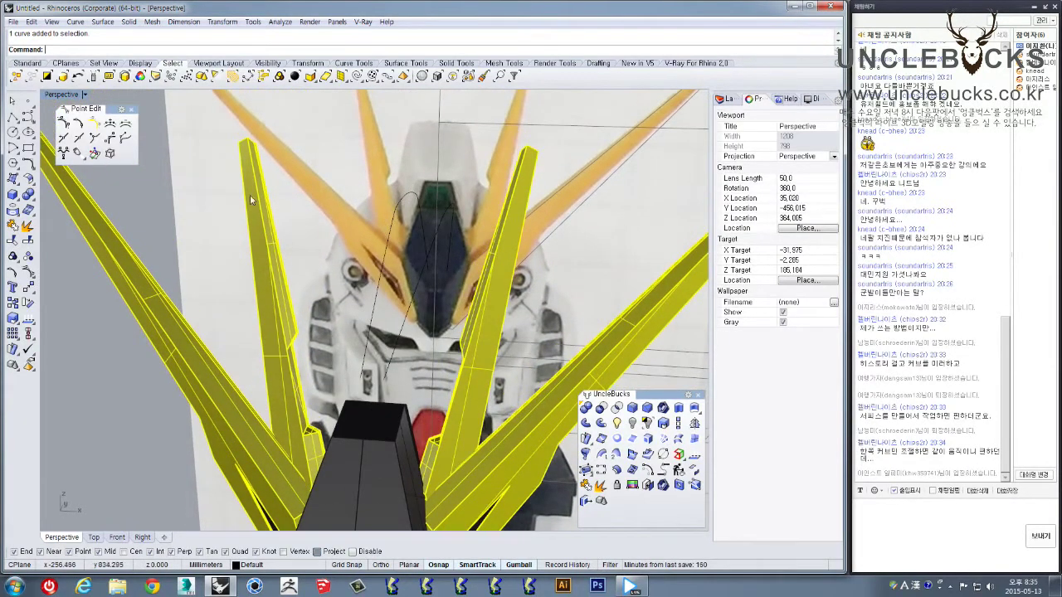
double_click(67, 97)
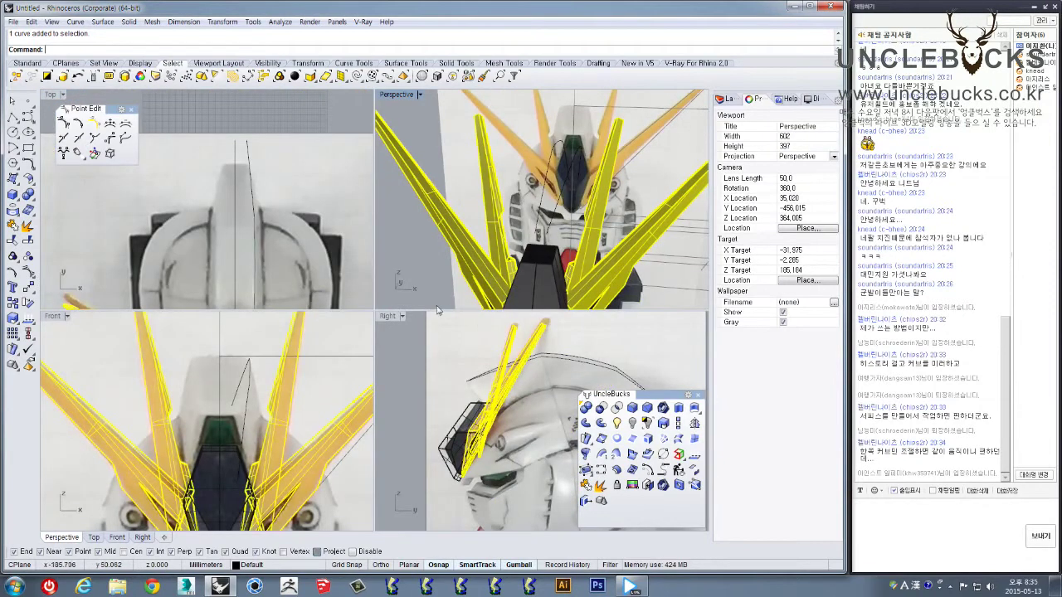
double_click(397, 97)
right_click_drag(369, 150, 392, 287)
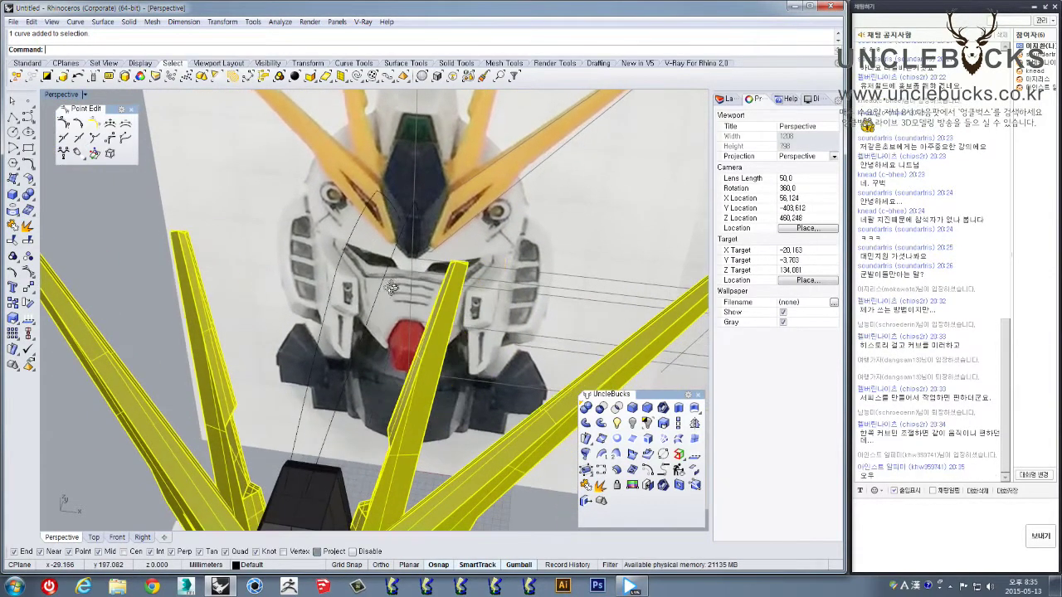
left_click(359, 256)
mouse_move(375, 311)
right_mouse_down()
mouse_move(360, 278)
mouse_move(373, 248)
mouse_move(371, 207)
mouse_move(382, 246)
mouse_move(434, 212)
mouse_move(441, 153)
mouse_move(440, 239)
mouse_move(384, 314)
mouse_move(373, 280)
mouse_move(378, 313)
right_mouse_up()
left_click(453, 248)
left_click(393, 238)
right_click_drag(393, 238, 417, 199)
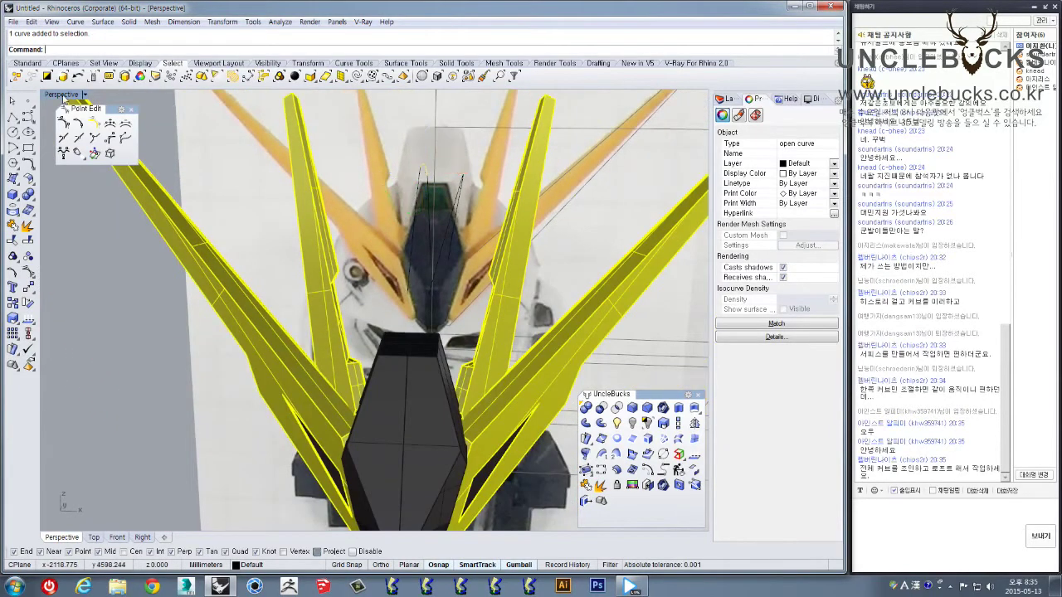
Select the three centre crest curves in the front view and bring up the side view
double_click(64, 96)
left_click(274, 369)
scroll(275, 371, "up", 2)
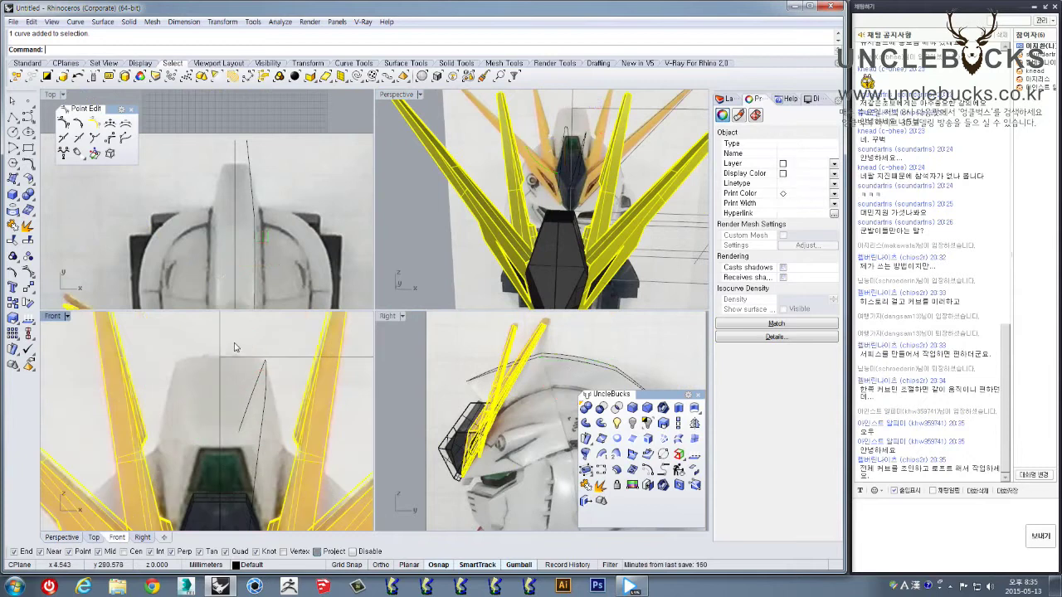
left_click_drag(264, 405, 254, 419)
left_click(237, 325)
scroll(253, 319, "down", 4)
left_click_drag(222, 338, 253, 508)
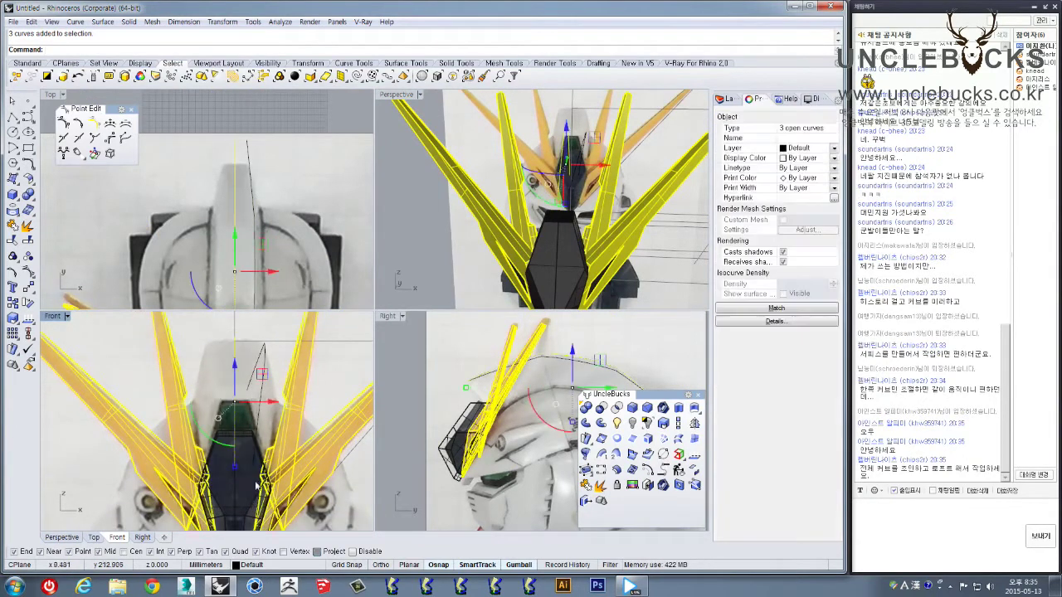
scroll(254, 507, "up", 1)
left_click(387, 319)
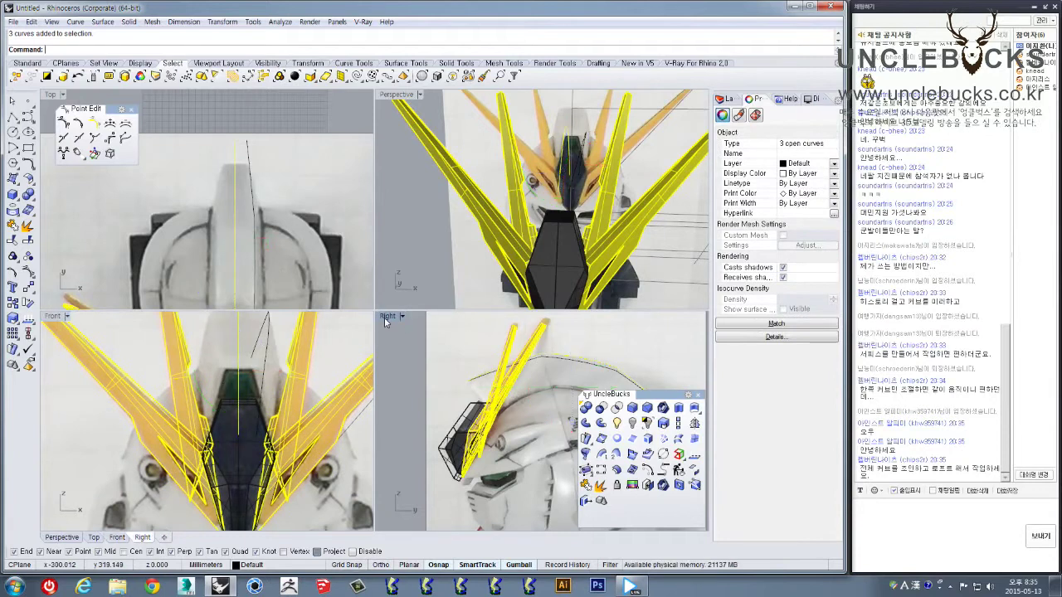
double_click(387, 320)
right_click_drag(374, 322, 441, 334)
right_click_drag(477, 215, 417, 249)
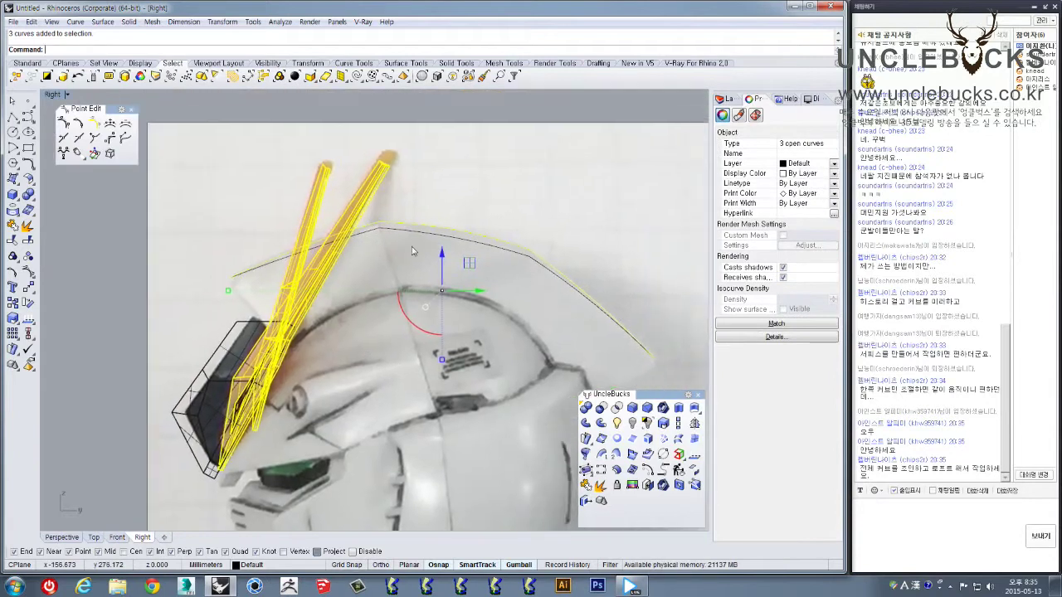
Draw a polyline in the side view from the crest's front end through four points inside the helmet to the crest's rear end
left_click(12, 116)
scroll(224, 276, "up", 5)
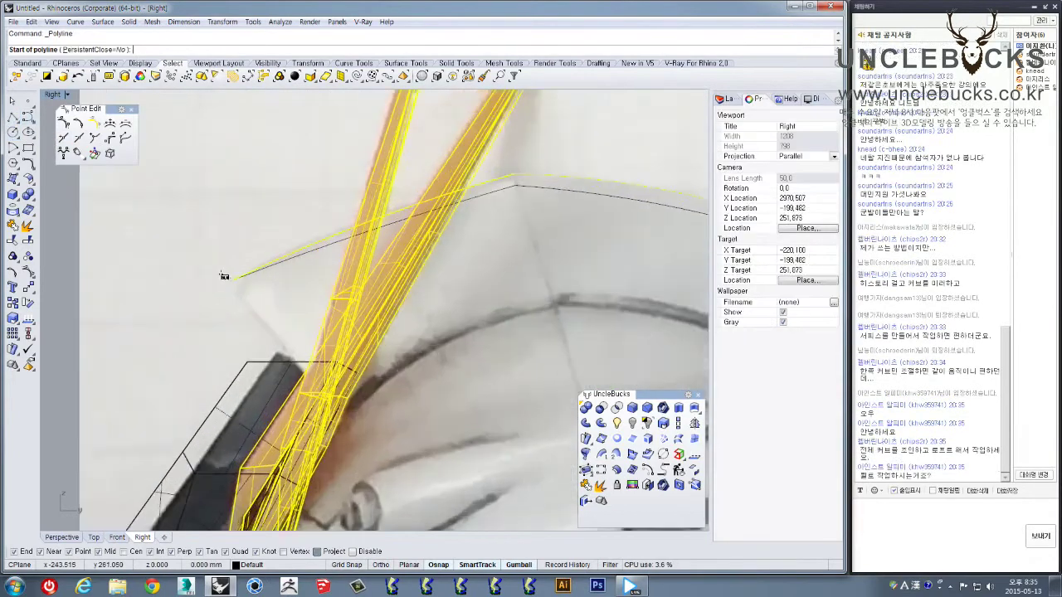
scroll(224, 276, "up", 4)
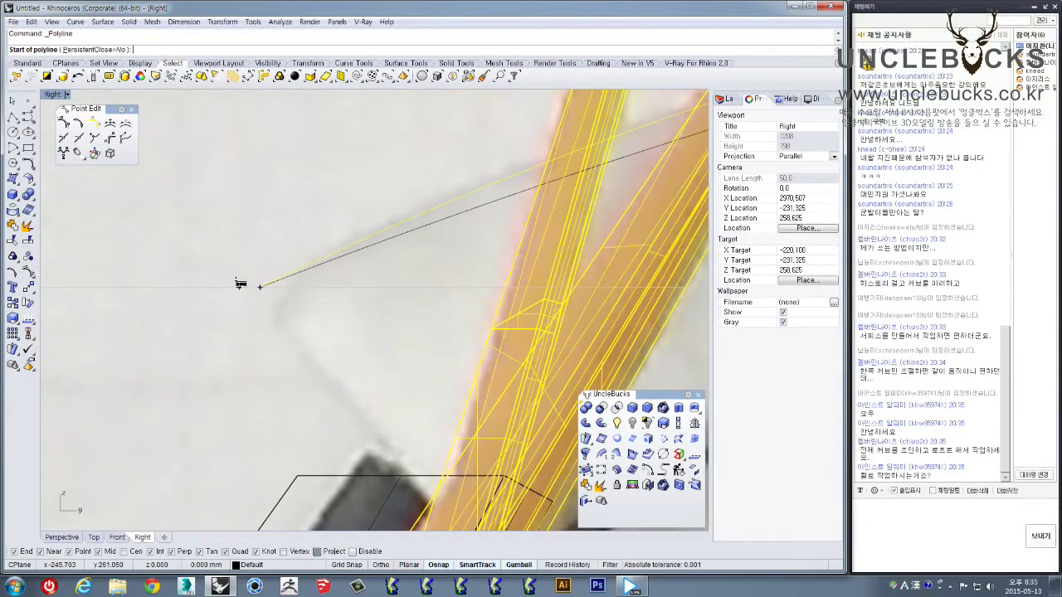
left_click(260, 288)
scroll(274, 290, "down", 4)
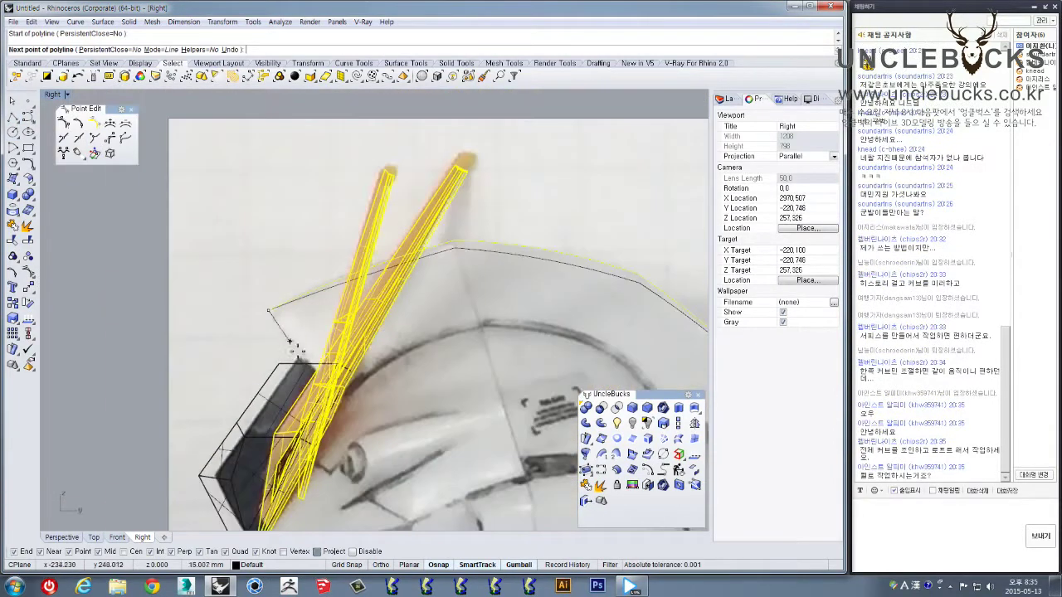
left_click(366, 374)
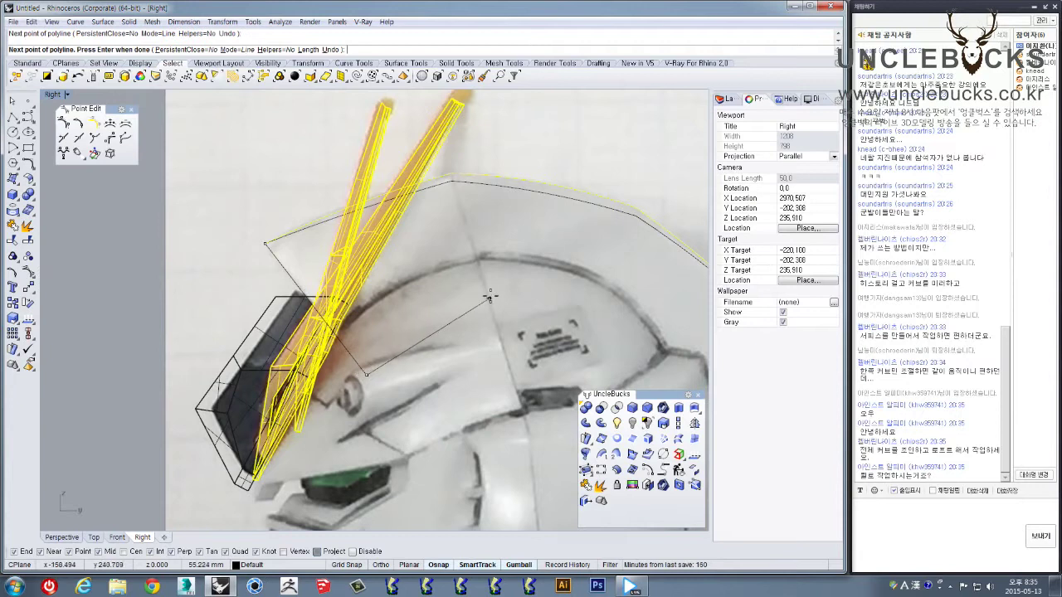
right_click_drag(491, 297, 398, 285)
left_click(376, 286)
right_click_drag(528, 336, 465, 286)
left_click(433, 247)
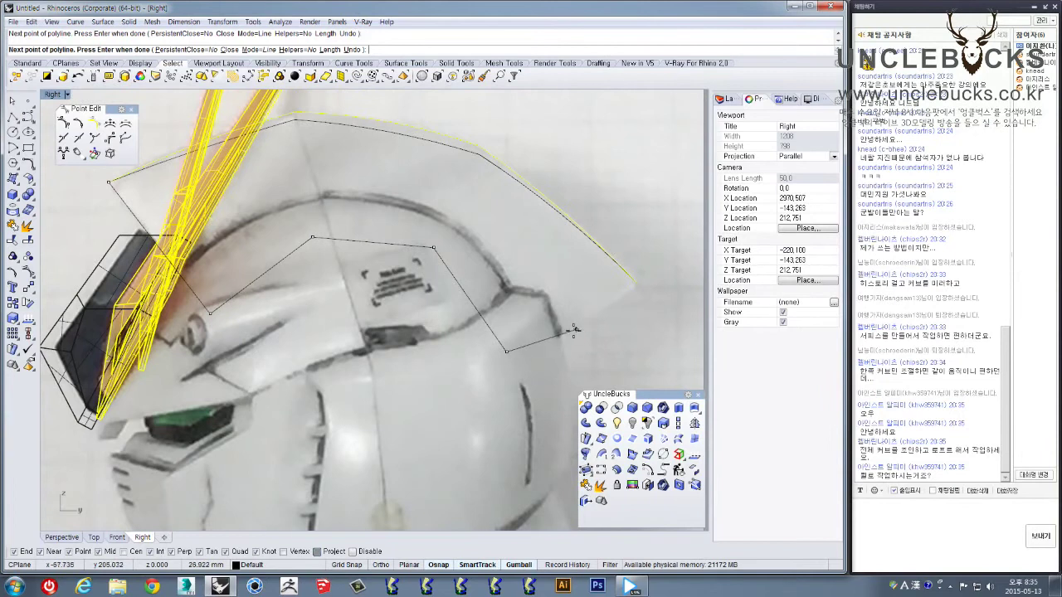
left_click(635, 284)
right_click(634, 286)
Join the new polyline with the three centre crest curves into one closed profile
left_click(573, 317)
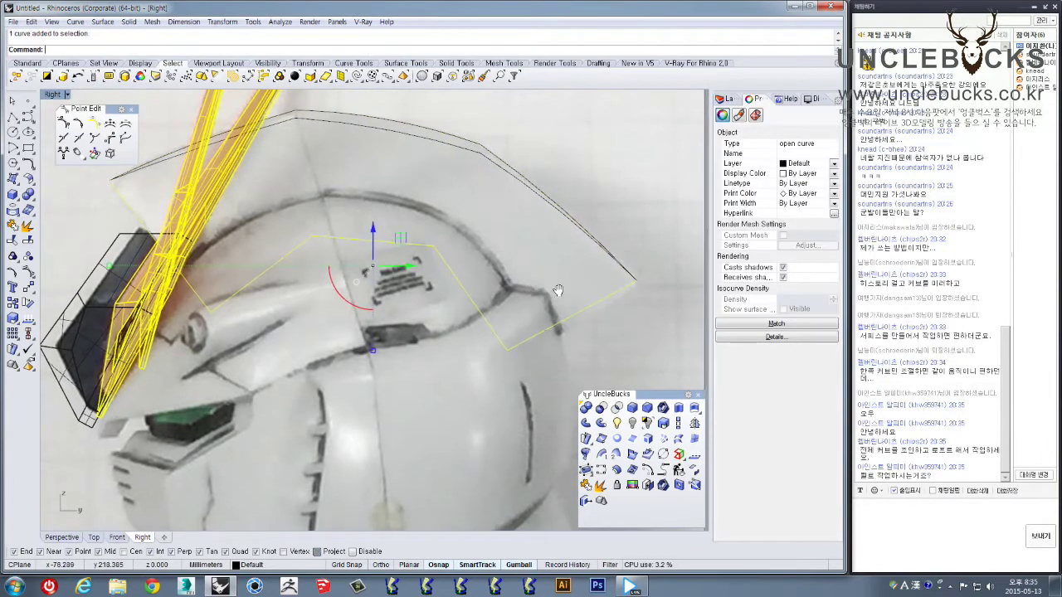
scroll(563, 264, "down", 2)
right_click_drag(176, 256, 149, 298)
left_click(29, 228)
scroll(251, 271, "up", 4)
right_click_drag(199, 261, 170, 253)
left_click(13, 227)
left_click(340, 129, "shift")
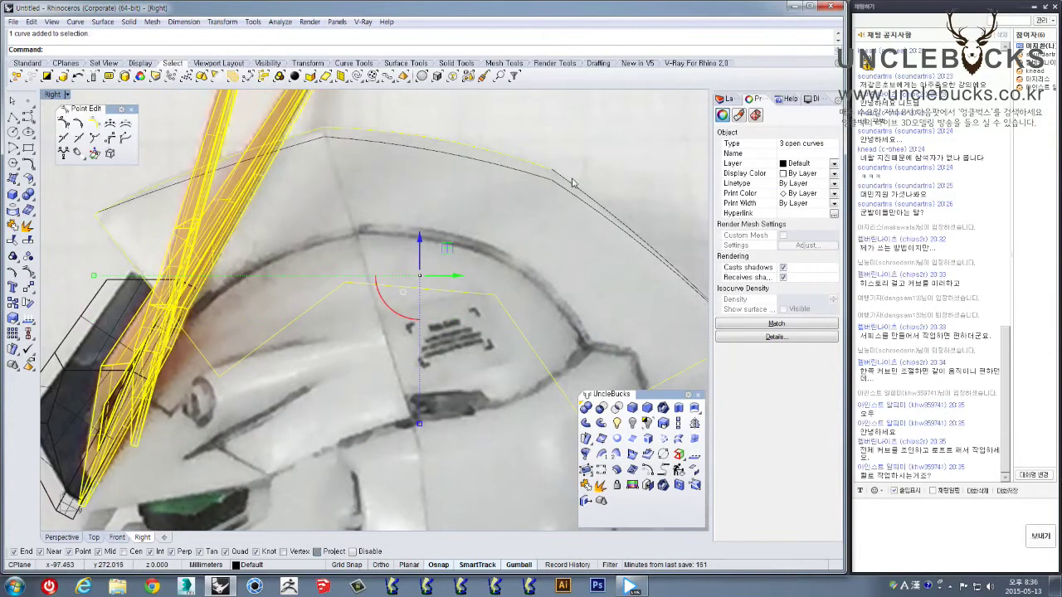
scroll(547, 189, "down", 4)
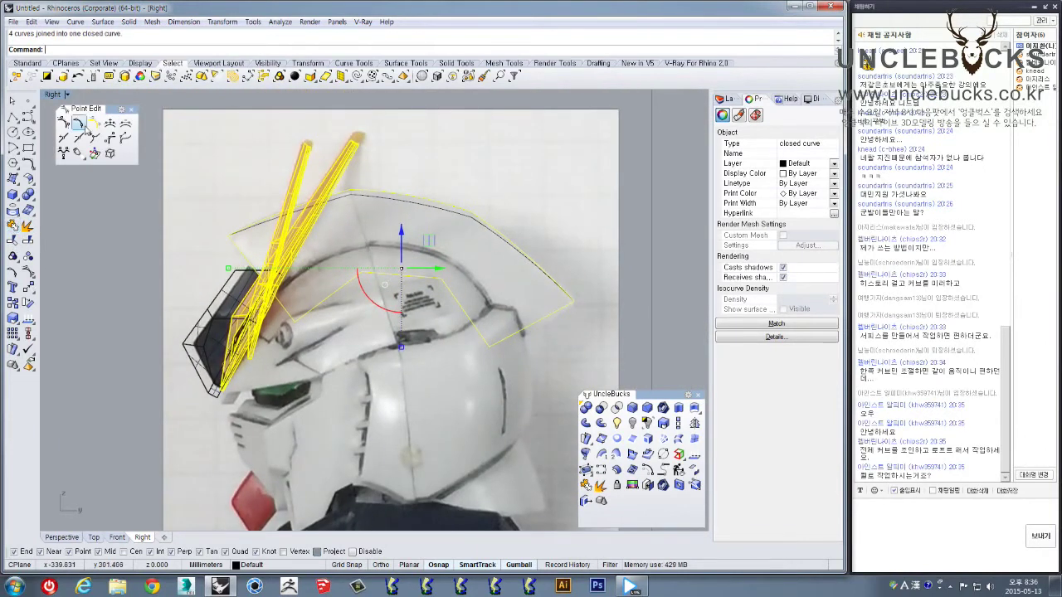
Extrude the closed crest profile as a solid about 16 mm to both sides
double_click(53, 94)
double_click(406, 95)
right_click_drag(498, 249, 556, 253)
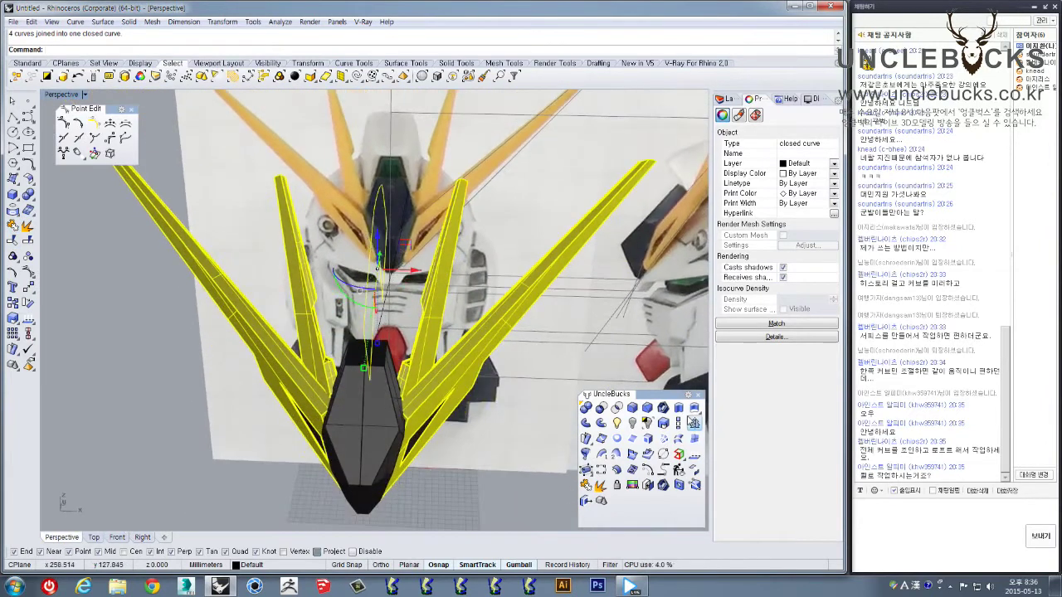
left_click(679, 408)
right_click_drag(506, 166, 389, 215)
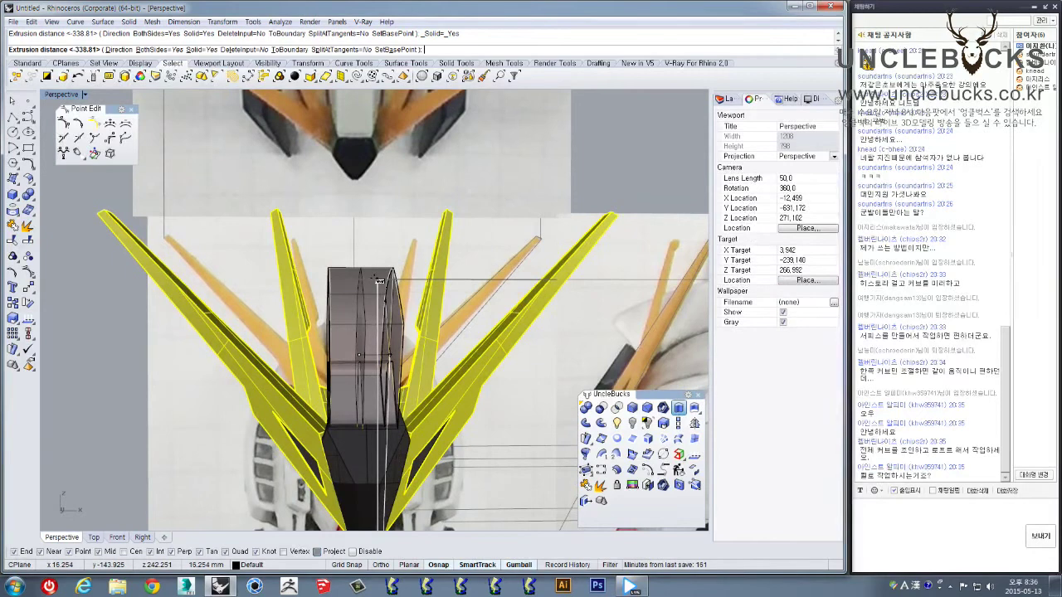
left_click(378, 280)
right_click_drag(378, 281, 420, 280)
right_click_drag(407, 275, 382, 356)
Select the extruded crest solid and compare it with the reference image in the top view
left_click(370, 287)
double_click(54, 94)
double_click(53, 93)
scroll(407, 171, "down", 8)
right_click_drag(436, 160, 444, 199)
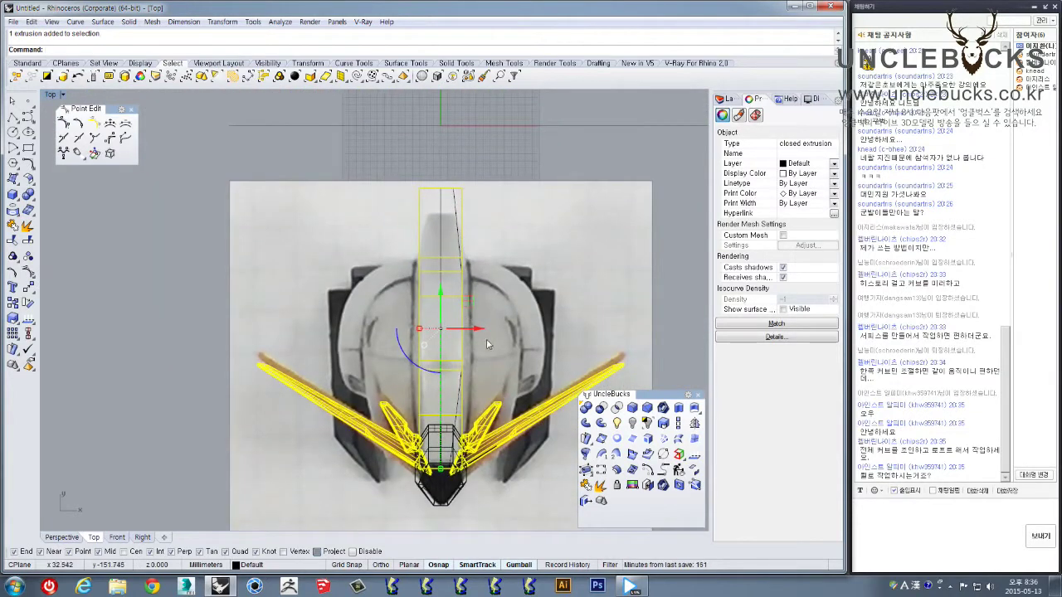
right_click_drag(487, 341, 471, 272)
right_click_drag(424, 138, 420, 203)
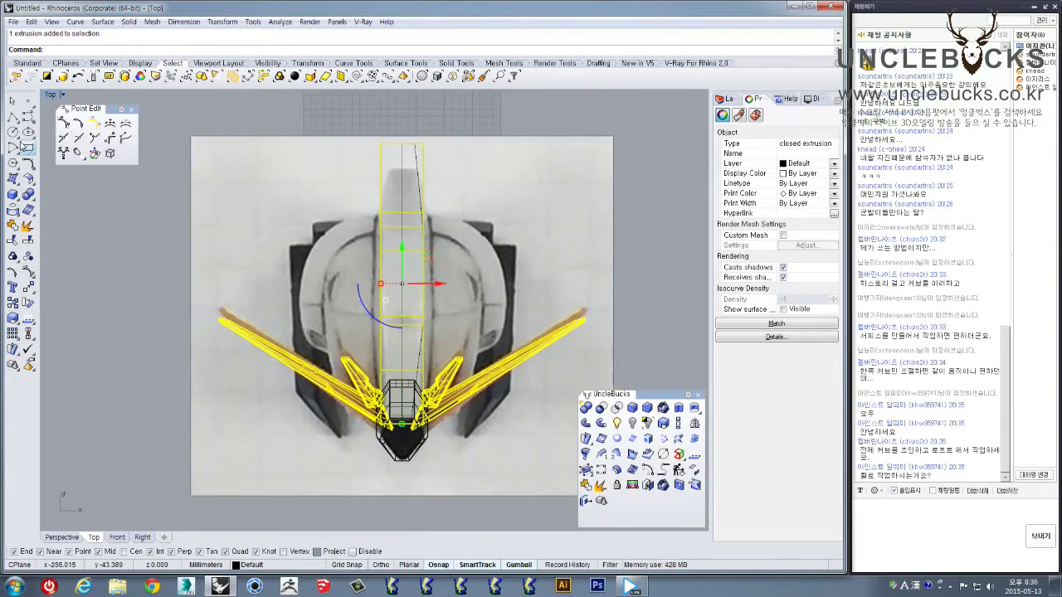
left_click(27, 116)
right_click_drag(440, 192, 428, 234)
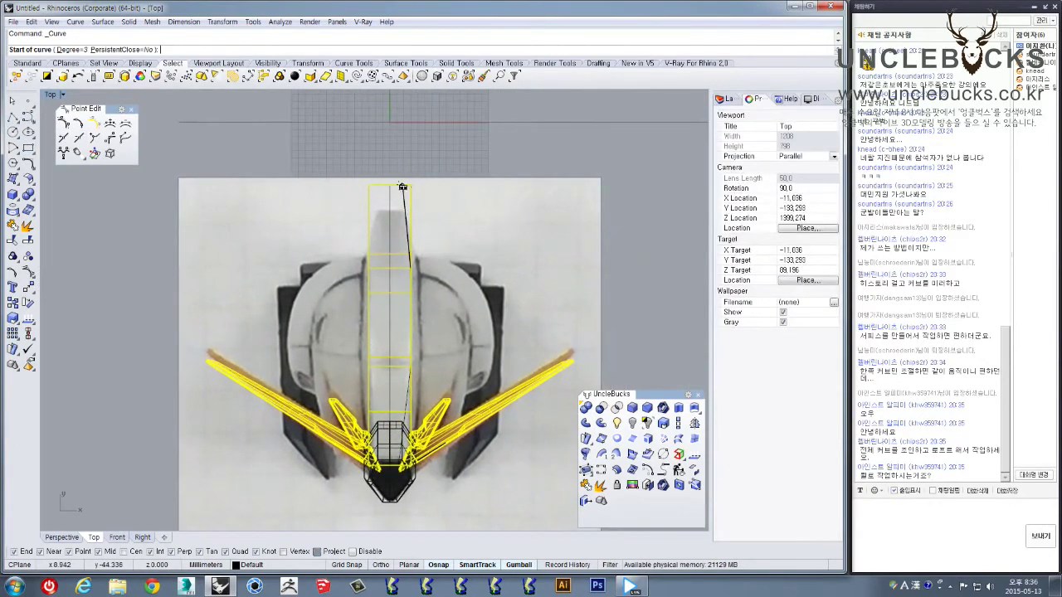
scroll(400, 188, "up", 5)
key("Escape")
Delete the original side crest curve at the rear of the helmet
left_click(407, 210)
scroll(406, 212, "down", 3)
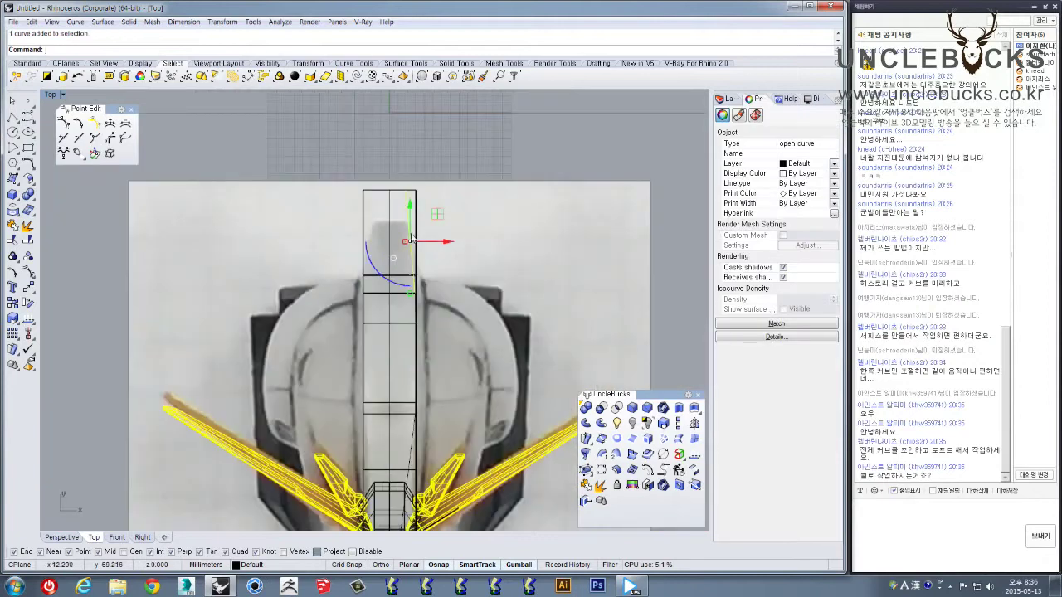
right_click_drag(411, 233, 417, 201)
key("Delete")
Draw a degree 3 control point curve in the top view along one side of the crest, extending past its rear and front ends
left_click(28, 117)
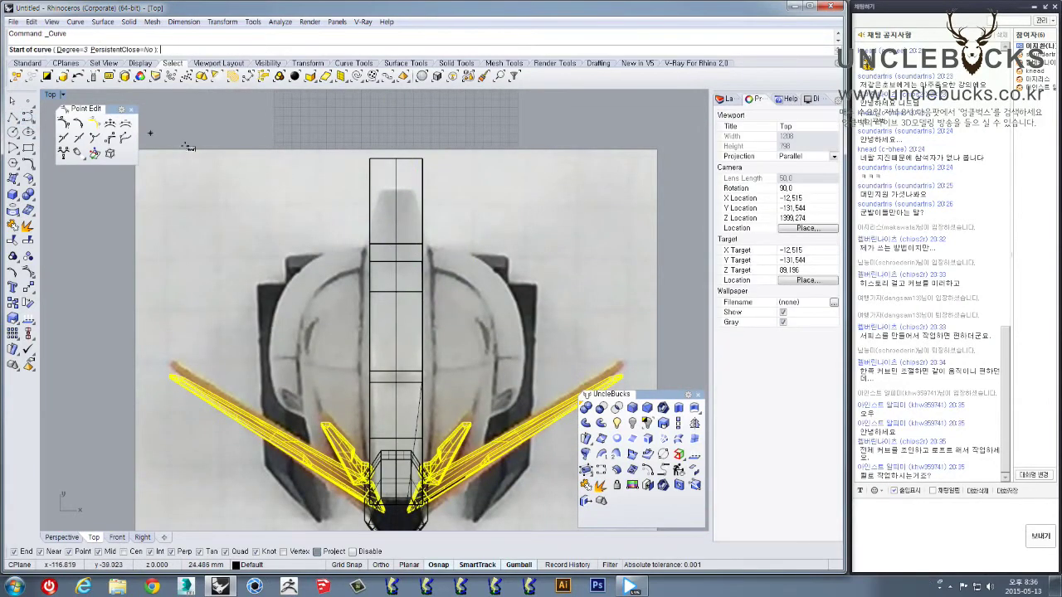
scroll(404, 149, "up", 2)
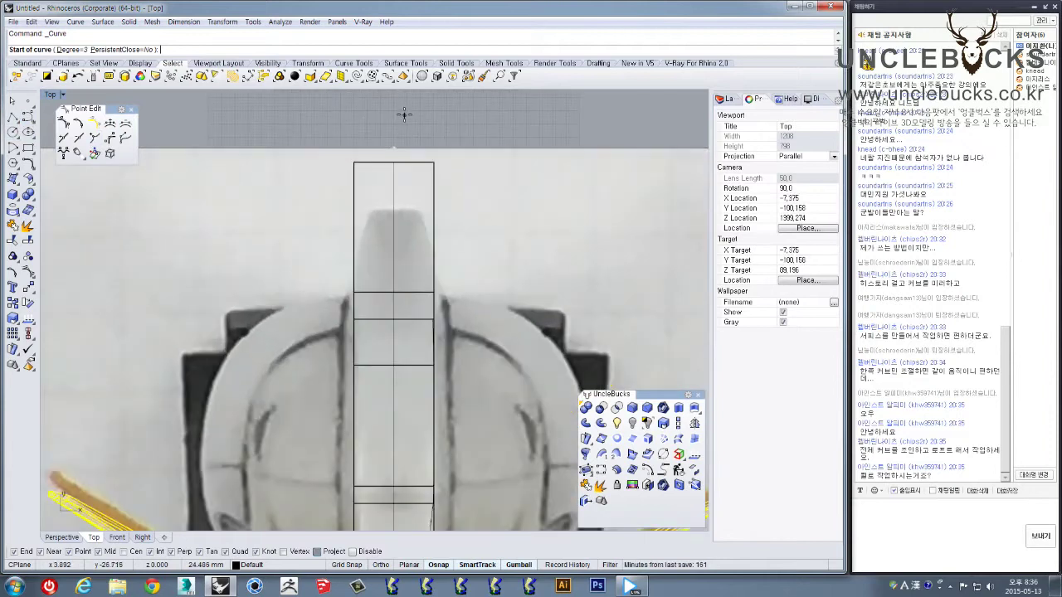
left_click(404, 114)
scroll(417, 295, "down", 3)
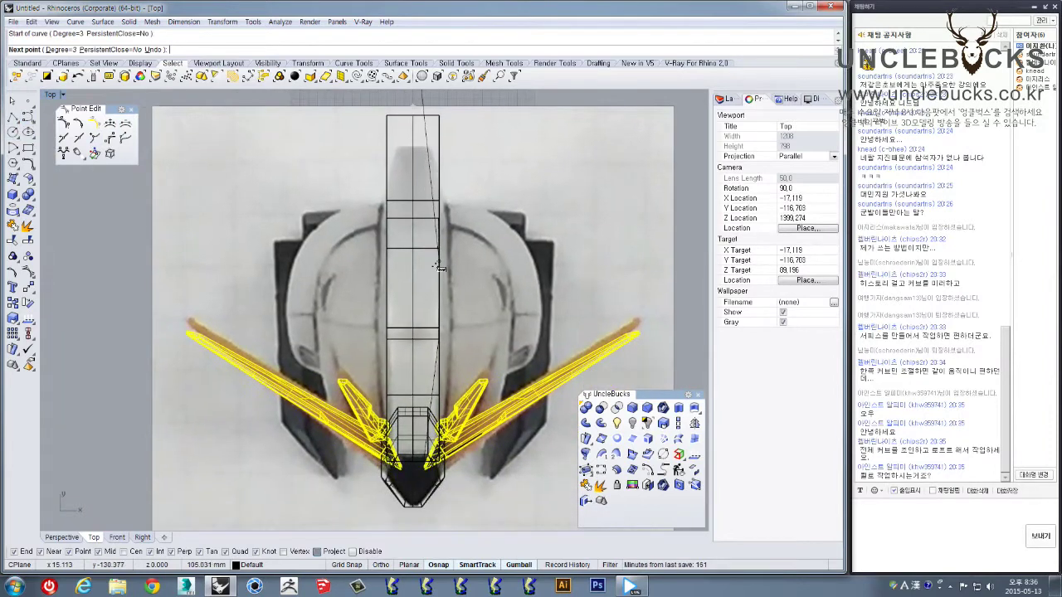
left_click(438, 277)
right_click_drag(456, 342, 470, 228)
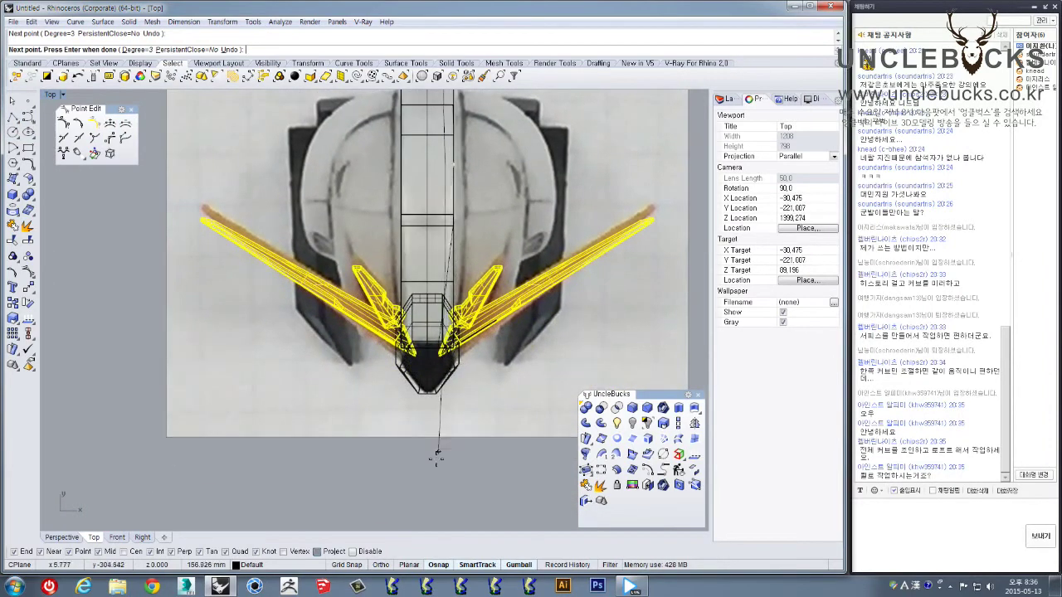
left_click(428, 486)
key("Return")
Adjust the new curve's control points so it follows the crest's side outline and tapers toward the centre line at the front
left_click(449, 265)
right_click_drag(467, 205, 453, 268)
left_click_drag(456, 489, 392, 509)
right_click_drag(454, 341, 444, 398)
left_click(27, 273)
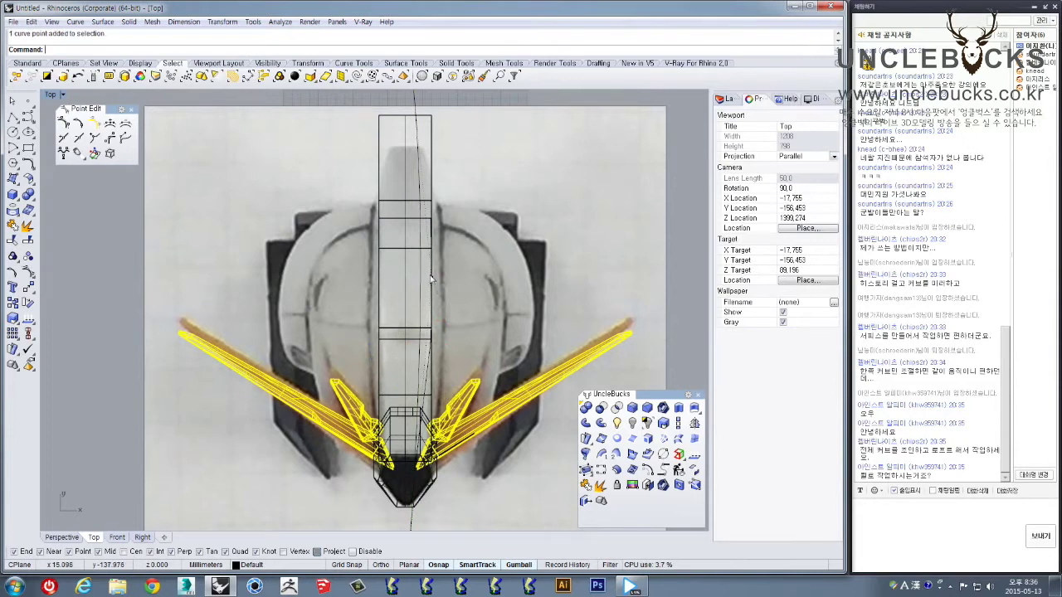
left_click_drag(452, 284, 473, 282)
scroll(473, 283, "down", 2)
Mirror the side outline curve across the head's centre line in the top view, keeping the original
left_click(438, 171)
right_click_drag(470, 188, 473, 152)
left_click(693, 424)
left_click(427, 123)
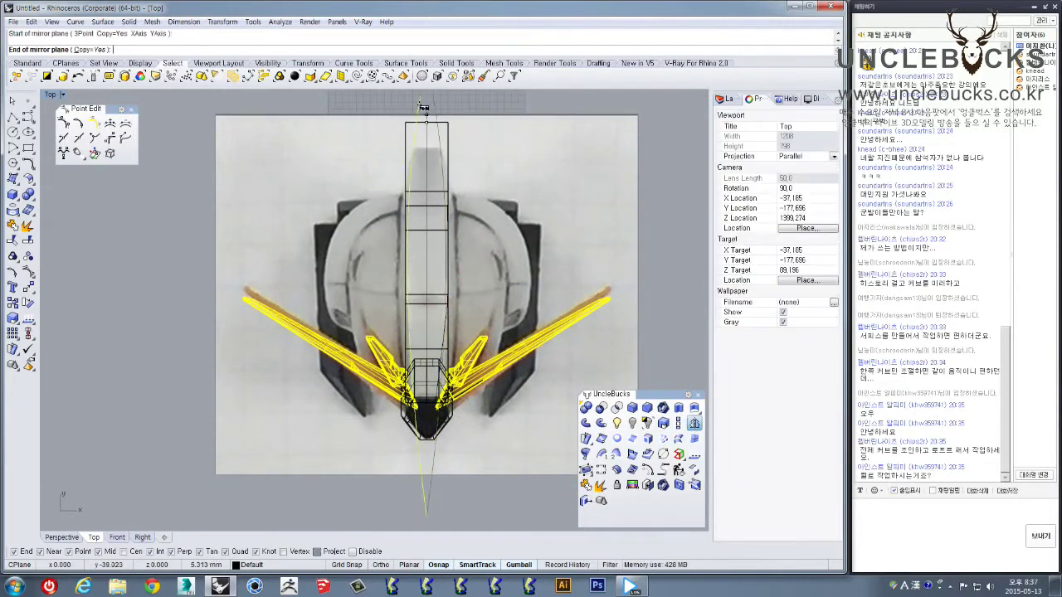
left_click(424, 107)
key("Up")
key("Up")
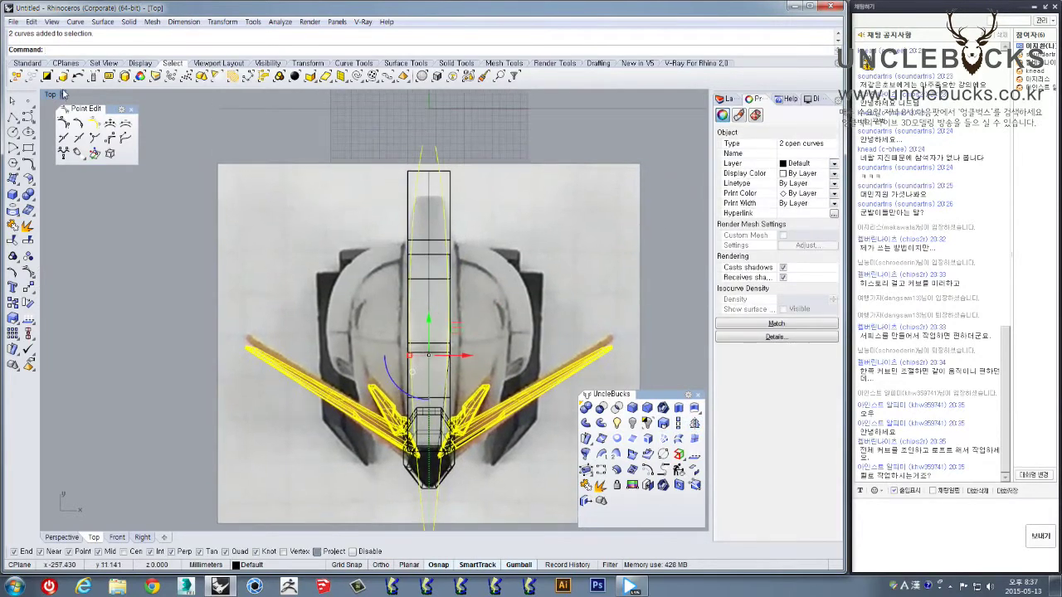
Select the extruded crest solid in the perspective view and return to the top view
double_click(53, 96)
double_click(395, 96)
right_click_drag(394, 178, 422, 225)
left_click(383, 174)
double_click(56, 100)
double_click(55, 99)
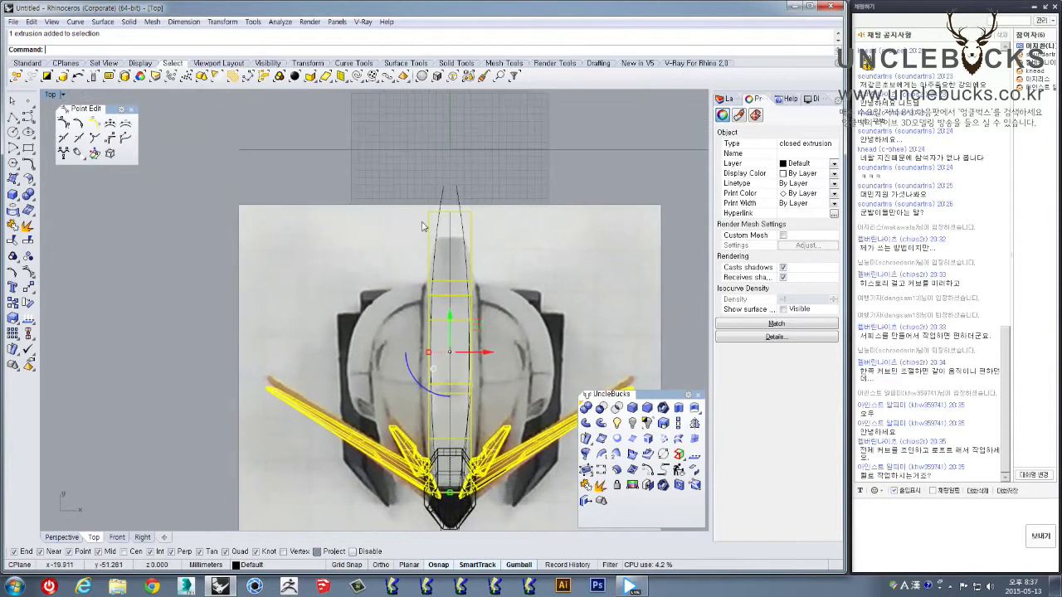
Try to cut the crest solid with Wire Cut along one side outline curve and undo the cut
left_click(406, 64)
left_click(457, 64)
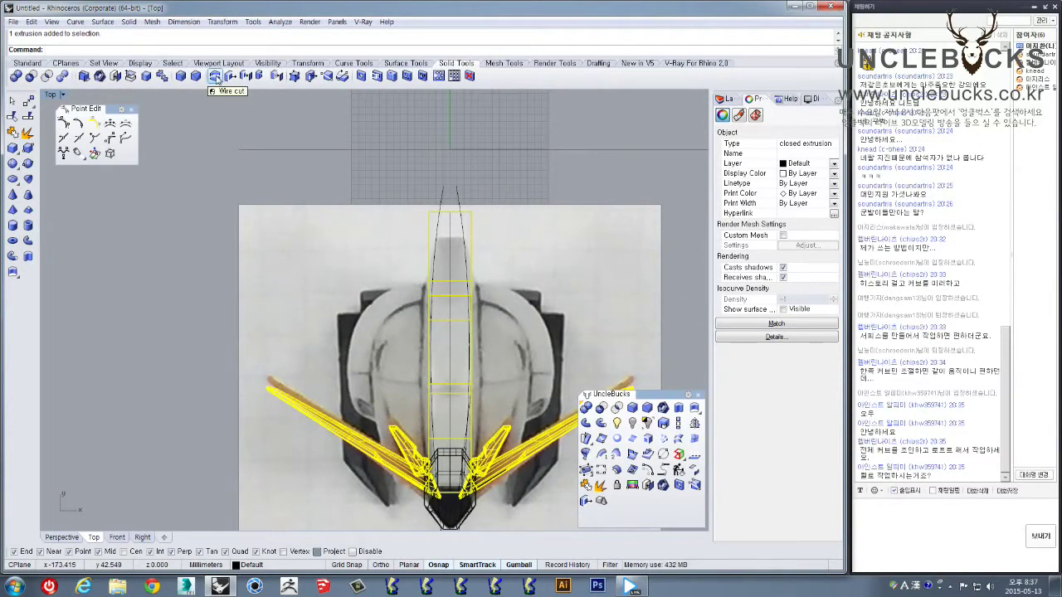
left_click(215, 76)
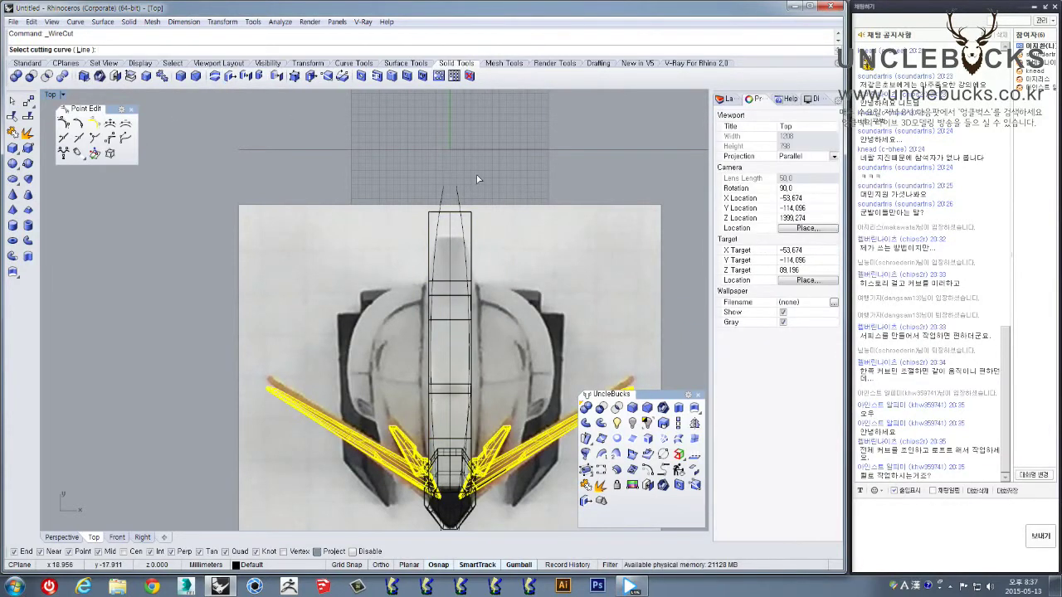
left_click(448, 192)
scroll(491, 203, "down", 2)
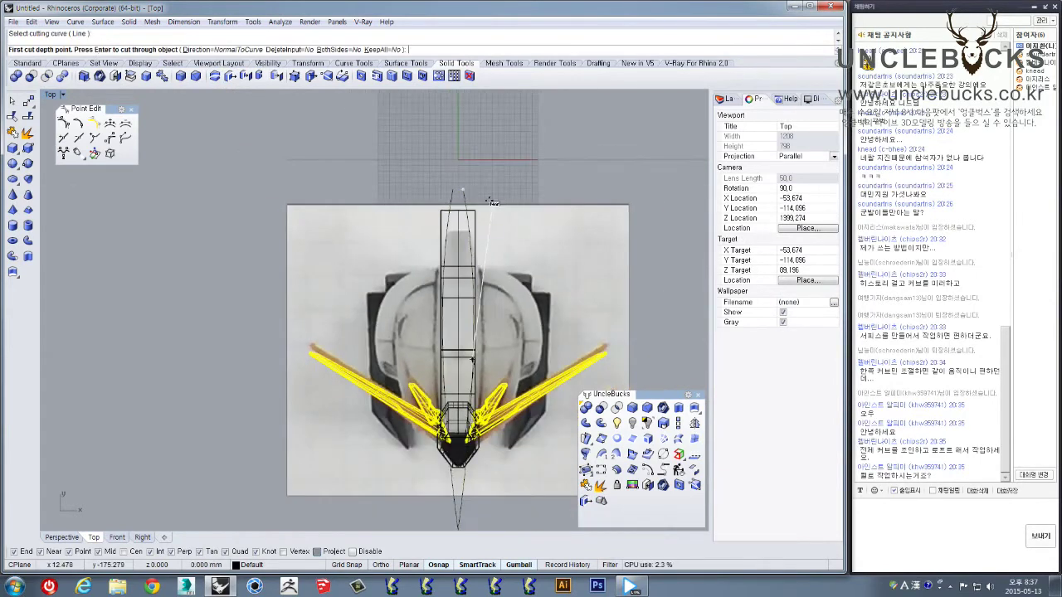
key("Return")
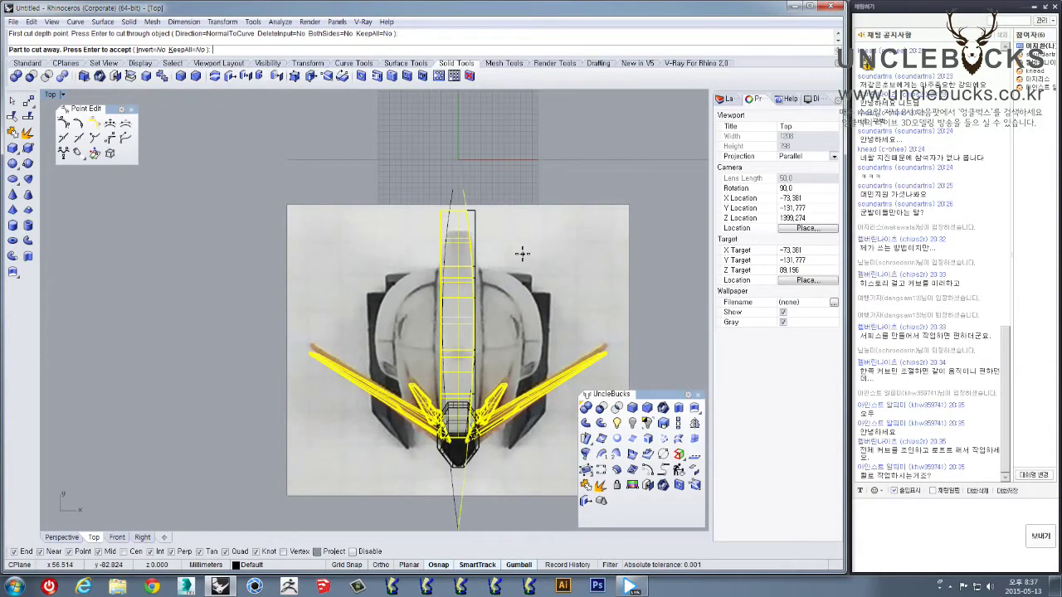
key("Return")
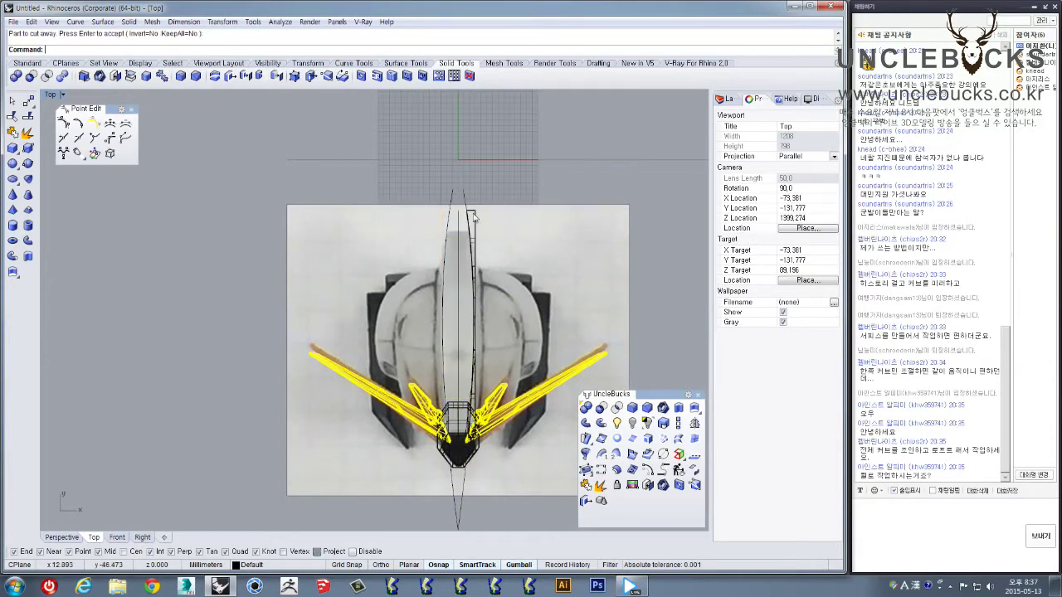
key("ctrl+z")
key("Return")
scroll(470, 206, "up", 2)
left_click(465, 199)
key("Return")
left_click(478, 221)
Try to wire-cut the crest solid through its full depth along one side outline curve, inverting the cut to keep the centre part
key("Return")
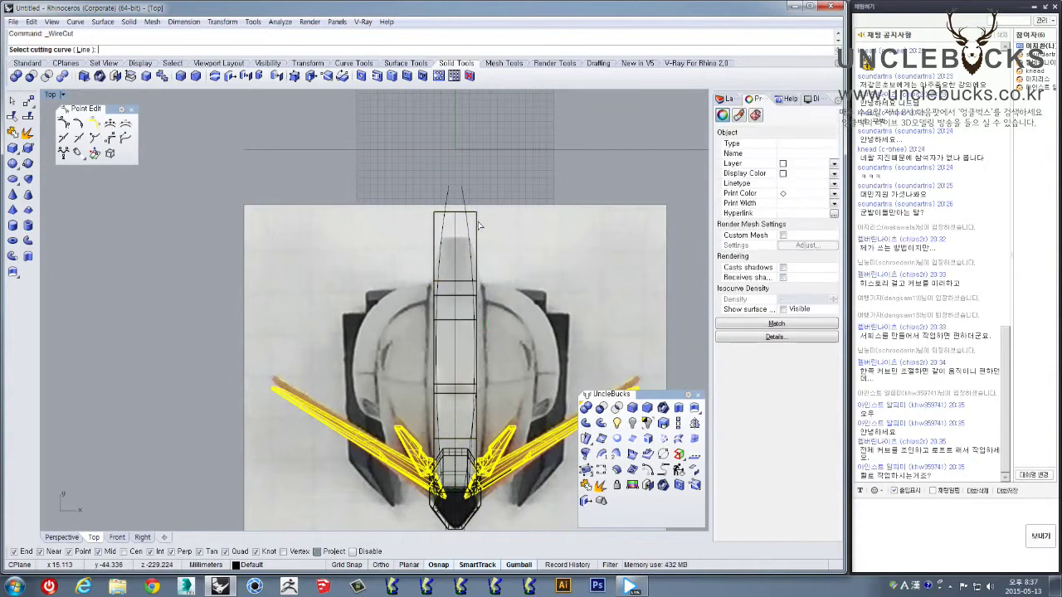
left_click(462, 199)
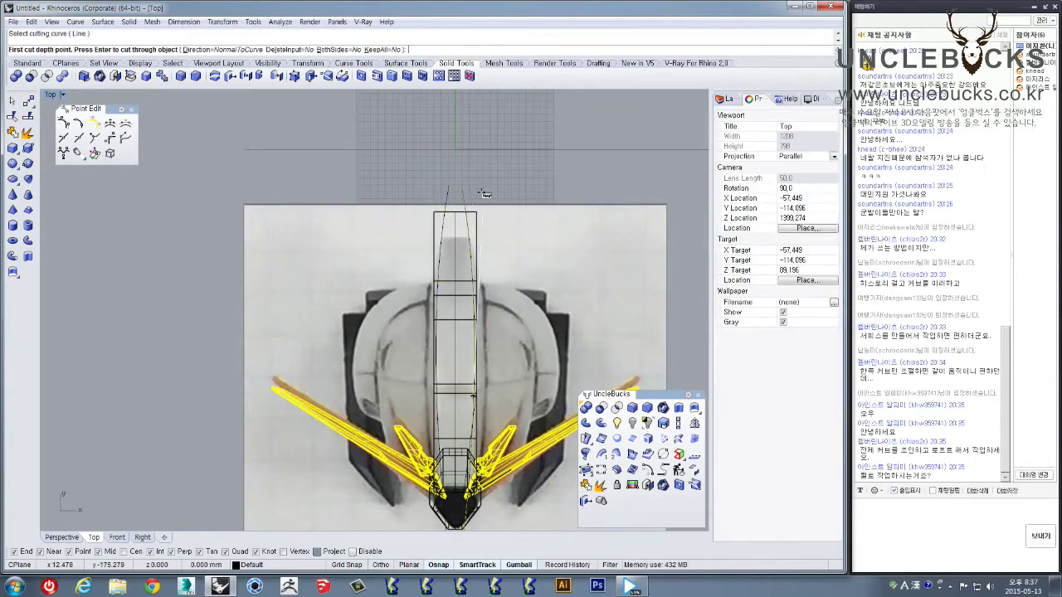
key("Return")
key("Return")
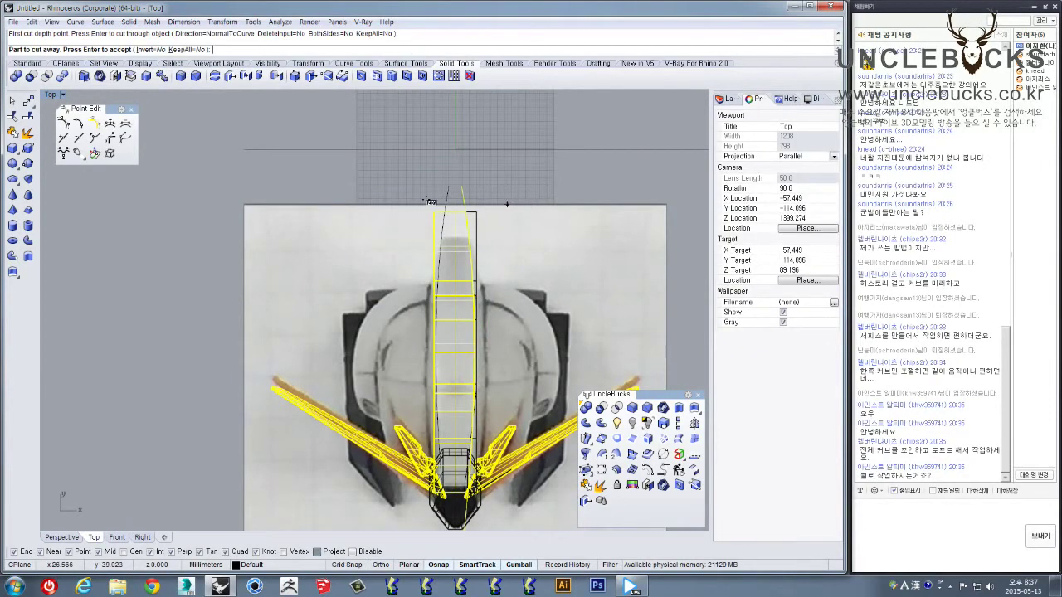
left_click(151, 50)
key("Return")
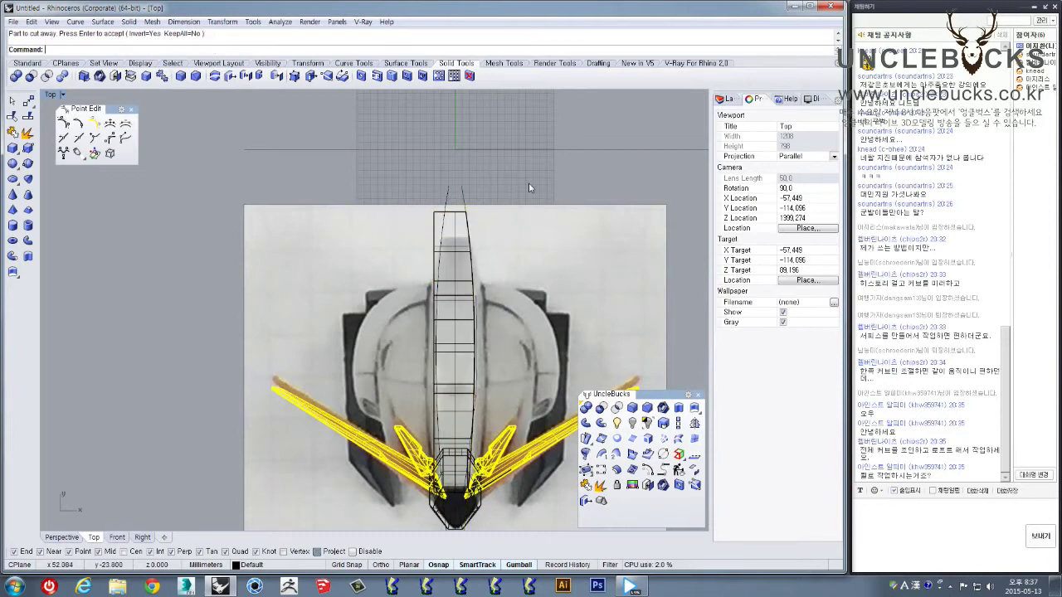
Try to wire-cut the crest's other side along the mirrored outline curve, removing the outer strip
left_click(442, 201)
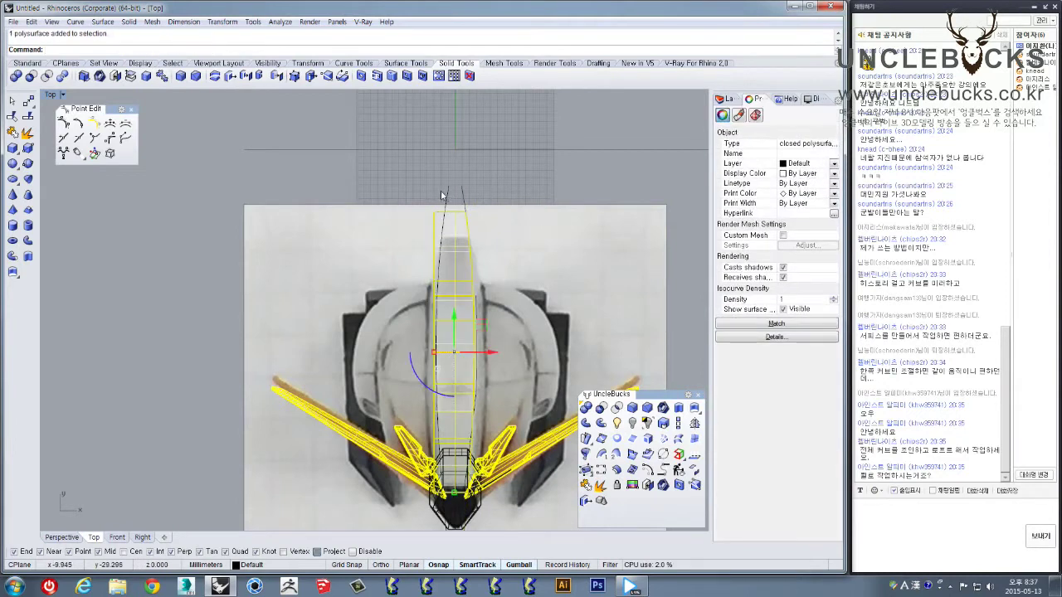
scroll(437, 166, "up", 2)
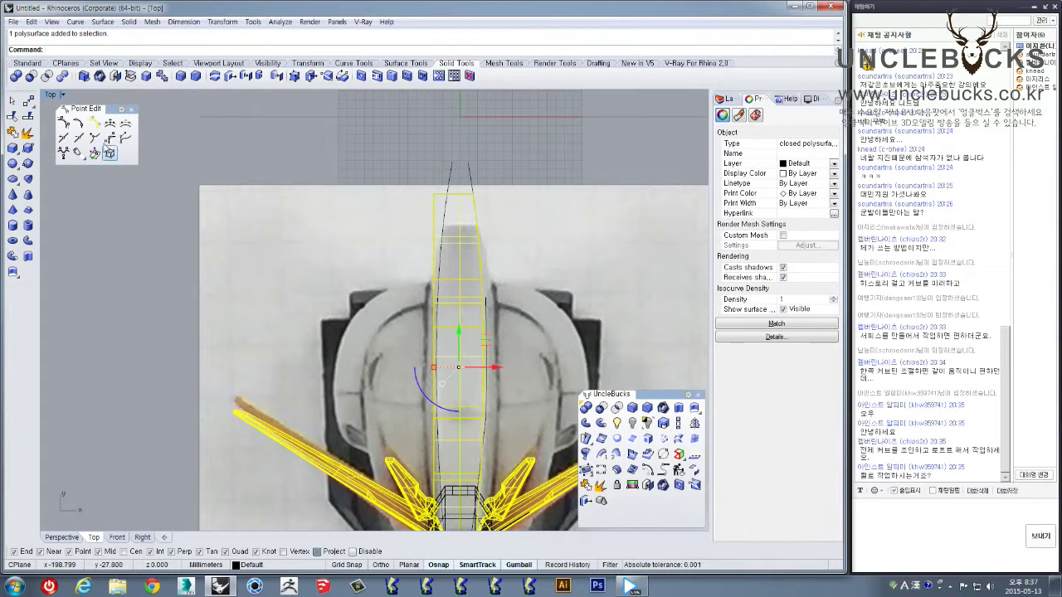
key("Return")
left_click(451, 183)
left_click(415, 173)
key("Return")
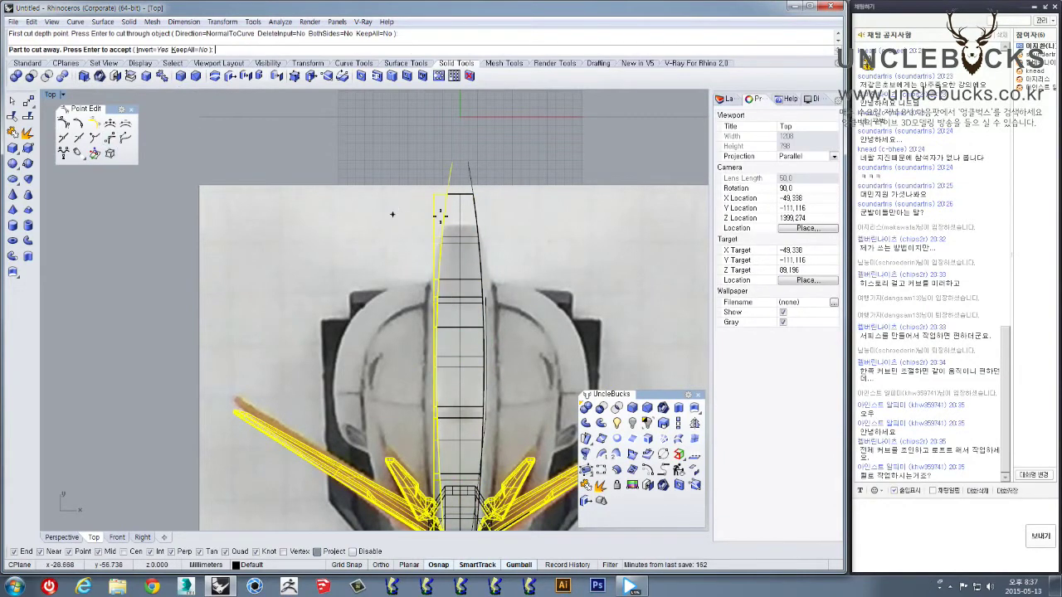
key("Return")
Inspect the tapered crest from the front in the perspective view and undo the wire cuts
double_click(50, 94)
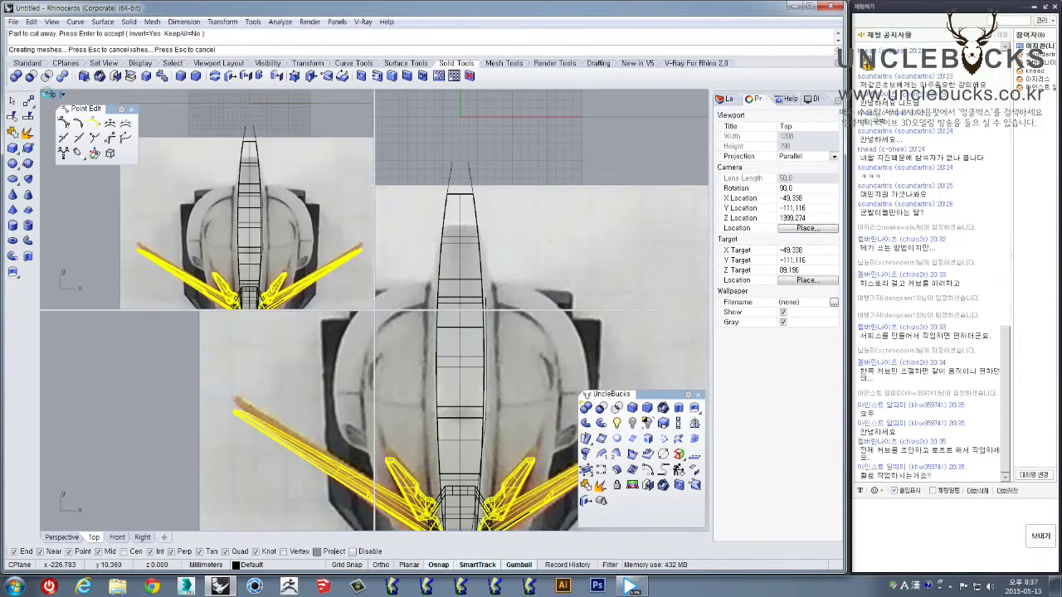
double_click(389, 100)
right_click_drag(391, 106, 455, 332)
right_click(473, 585, "shift")
left_click(405, 497)
right_click_drag(551, 445, 418, 262)
key("ctrl+z")
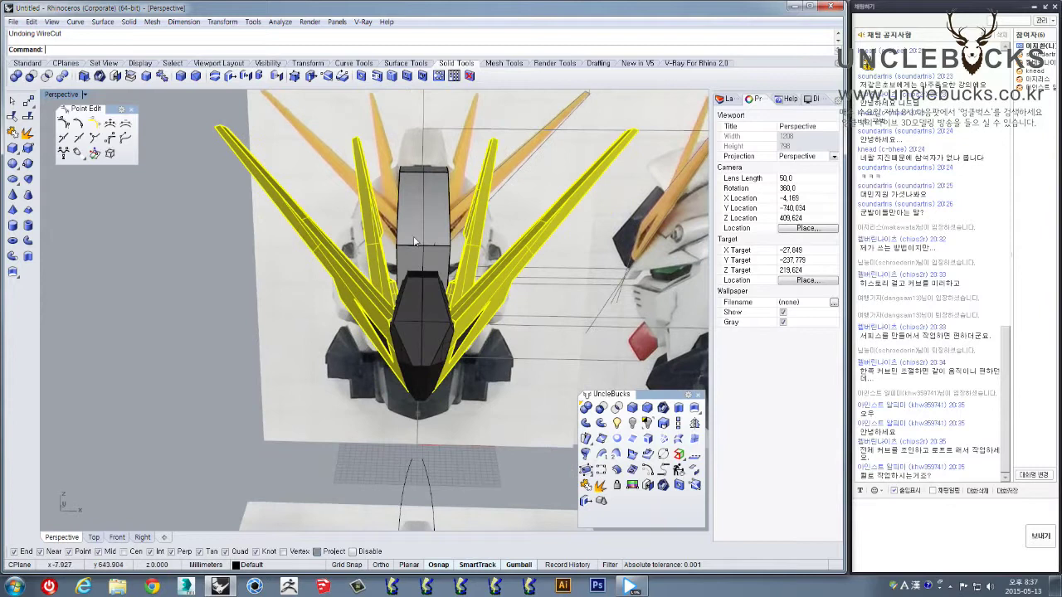
Raise one side outline curve vertically to just below the crest and place a copy above the crest
right_click_drag(371, 345, 388, 362)
left_click(430, 410)
scroll(432, 410, "down", 3)
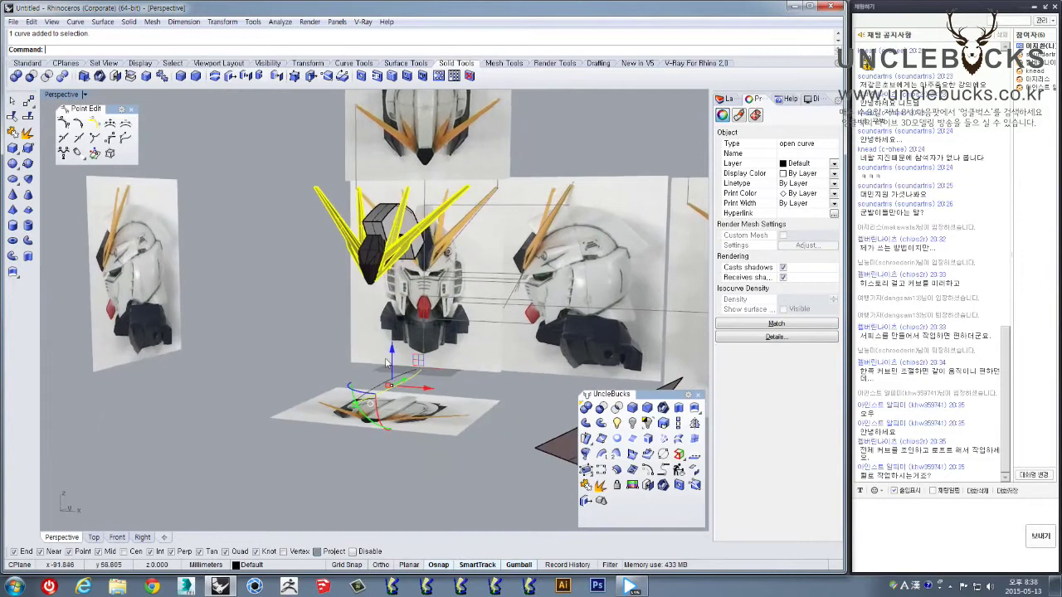
left_click_drag(393, 364, 407, 250)
right_click_drag(407, 250, 444, 268)
right_click_drag(447, 314, 373, 402)
left_click(379, 414, "shift")
key("Escape")
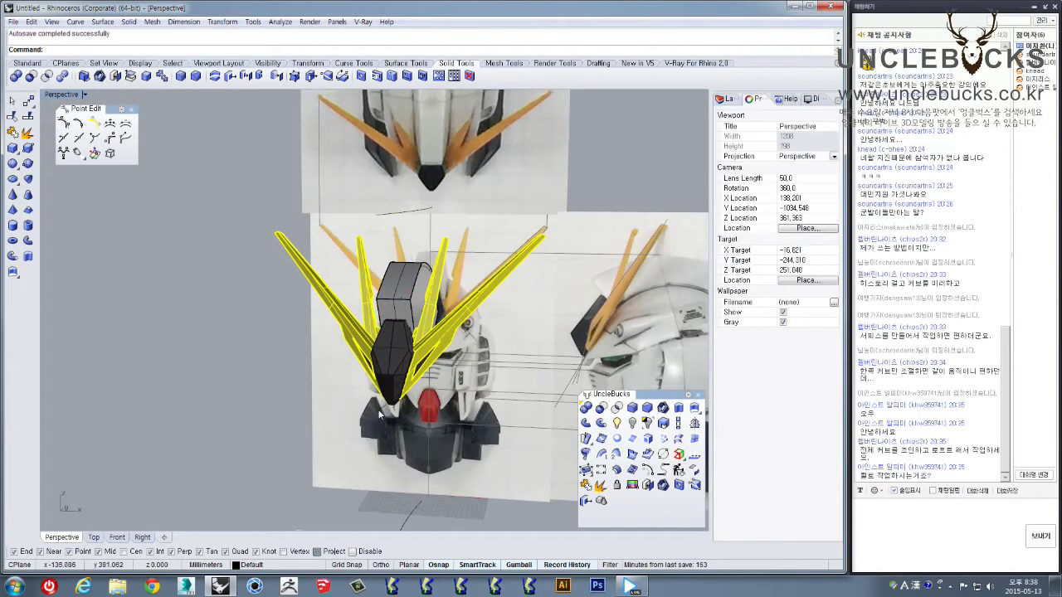
Loft a surface between the lower and upper outline curves with history, using Loose style and rebuilding with 10 control points
left_click(379, 415)
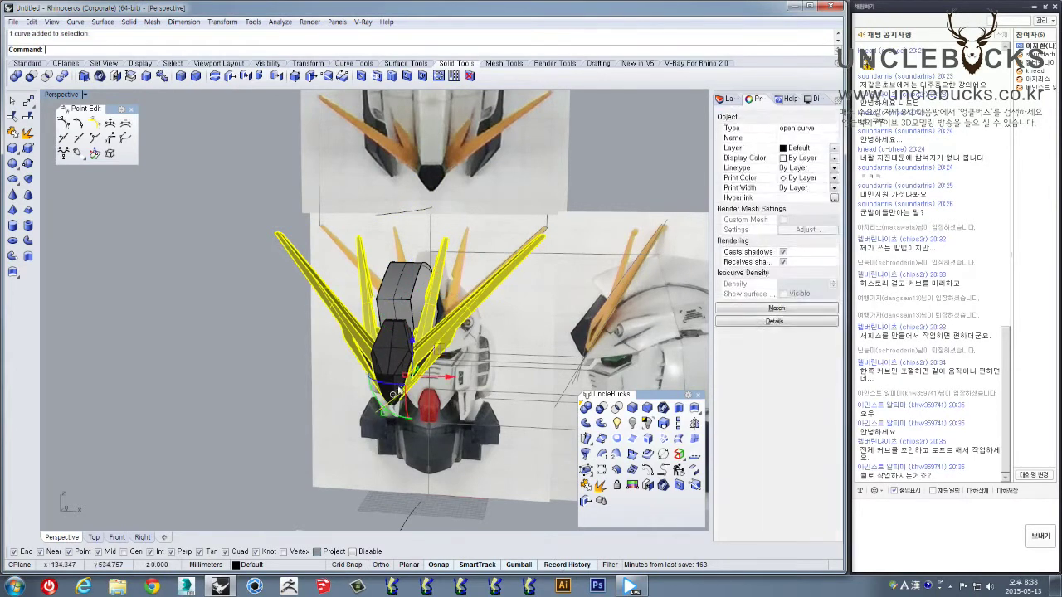
left_click(678, 439)
left_click(398, 216)
key("Return")
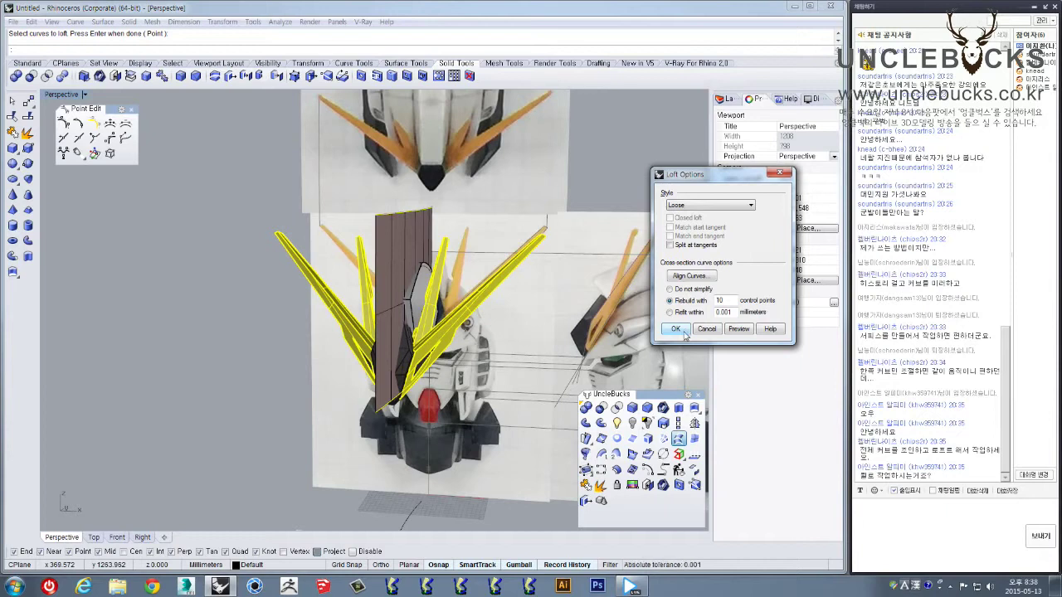
left_click(677, 330)
Shift the upper outline curve slightly toward the crest's centre so the lofted surface leans inward at the top
right_click_drag(450, 281, 369, 197)
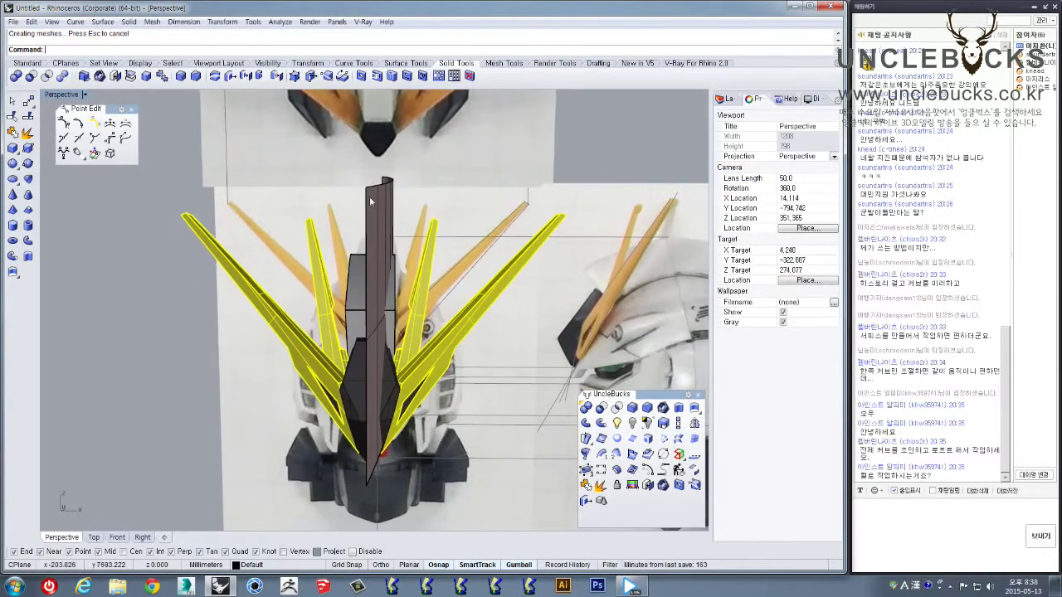
left_click(406, 193)
left_click_drag(406, 184, 400, 184)
right_click_drag(370, 356, 394, 380)
left_click(403, 388)
Move the lower outline curve slightly outward from the centre to tilt the lofted surface further
left_click(438, 425)
right_click_drag(455, 294, 386, 360)
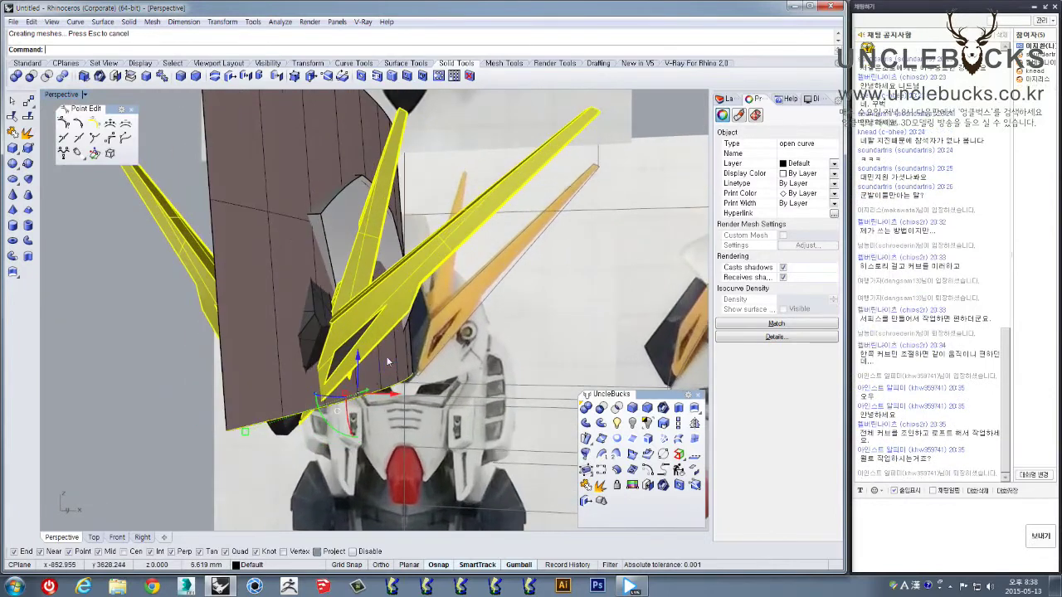
right_click_drag(388, 399, 394, 442)
right_click_drag(453, 378, 459, 363)
right_click_drag(405, 425, 474, 366)
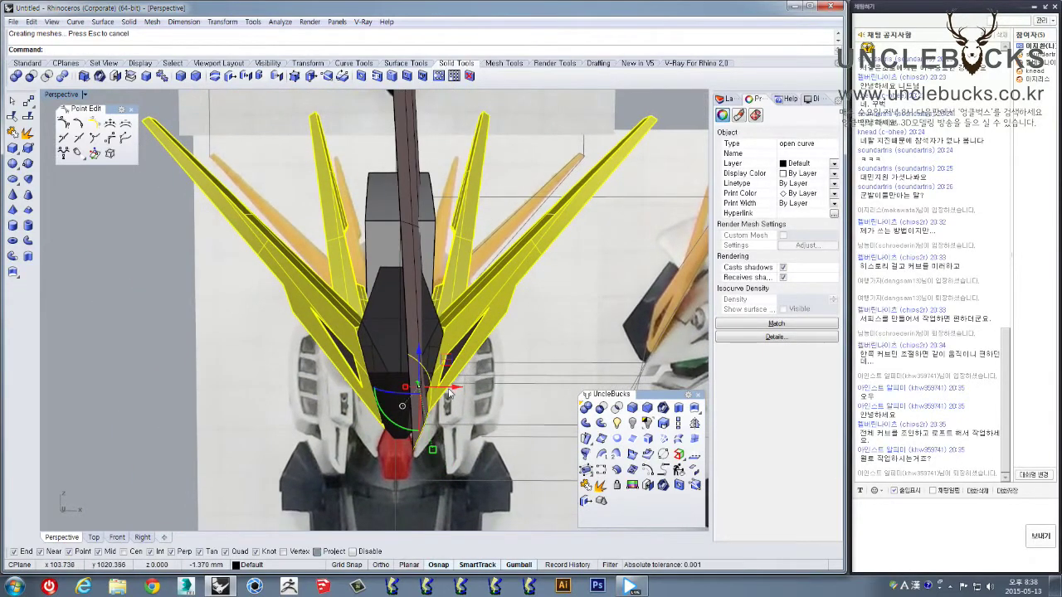
left_click_drag(452, 394, 459, 392)
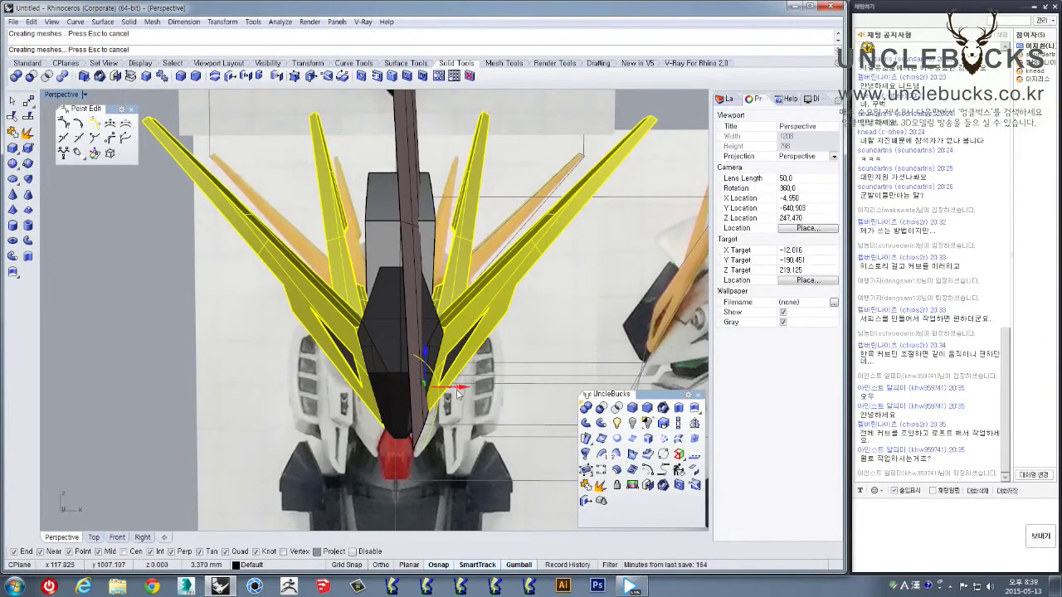
right_click_drag(459, 393, 445, 313)
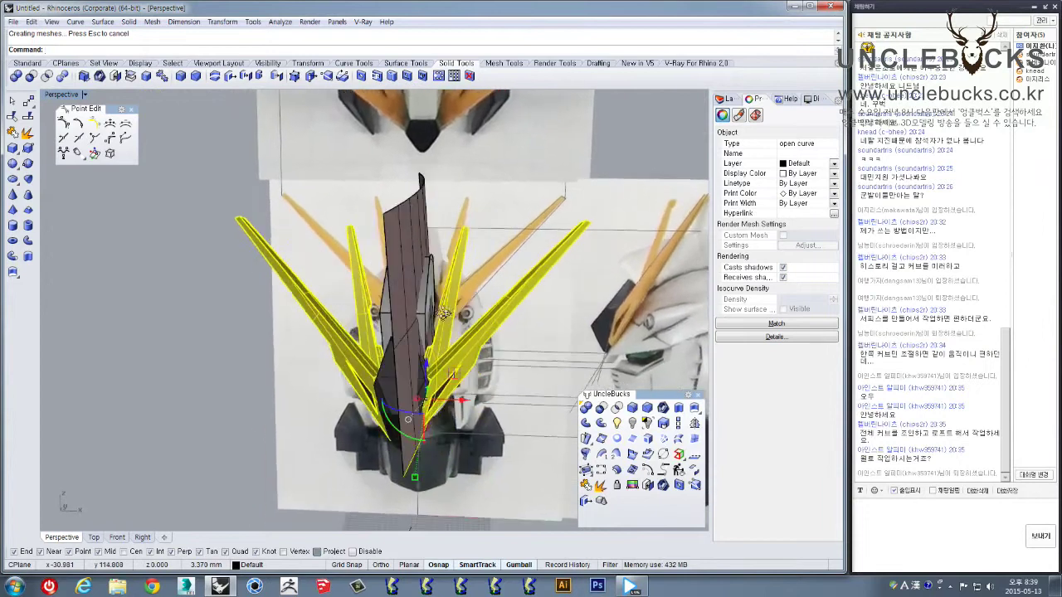
Offset the lofted surface 30 mm away from the crest's centre as a solid, deleting the input surface
left_click(424, 213)
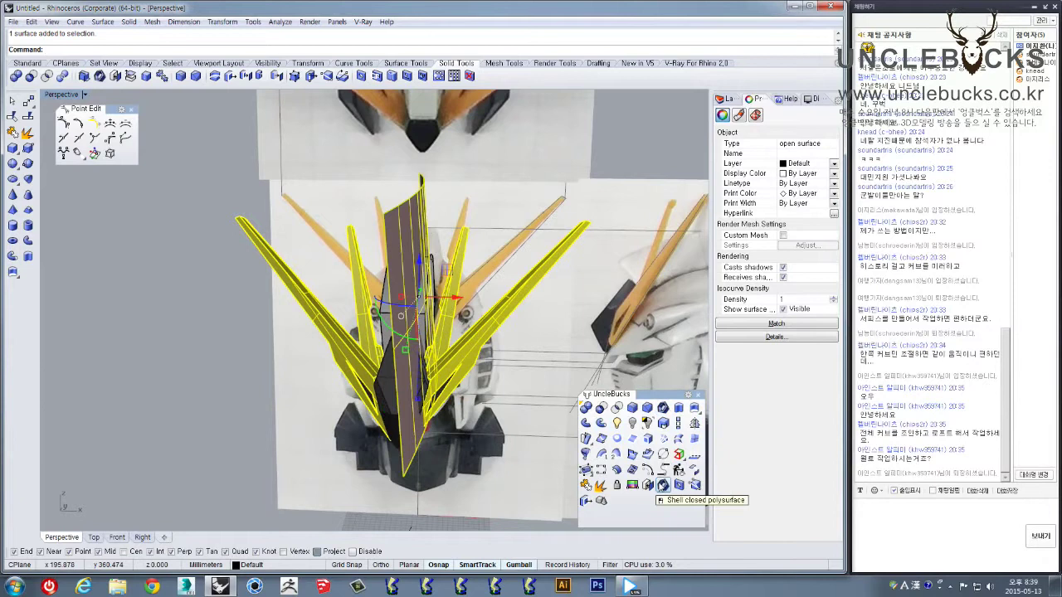
left_click(615, 470)
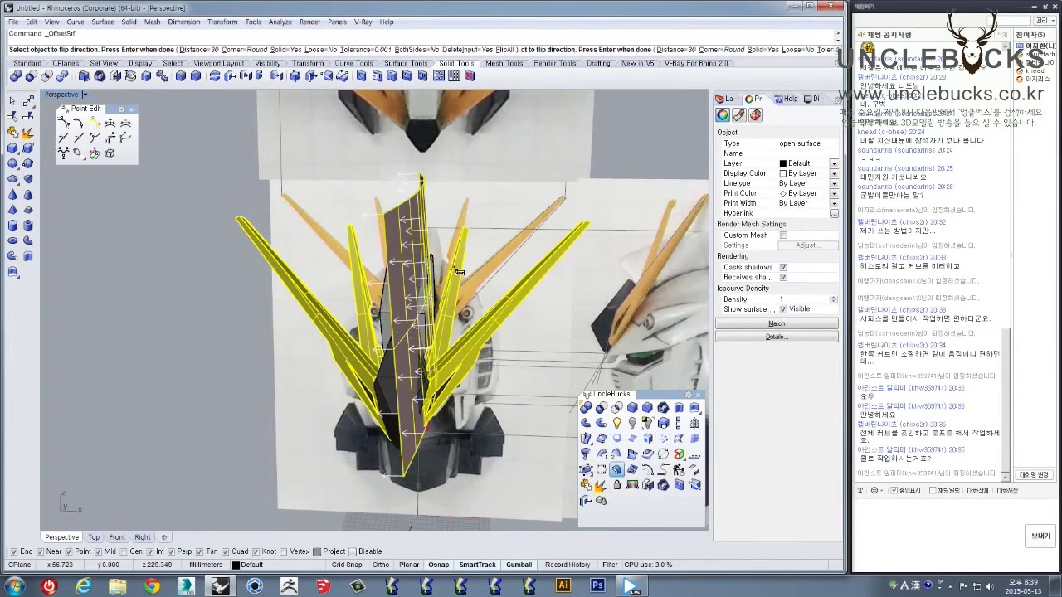
left_click(432, 253)
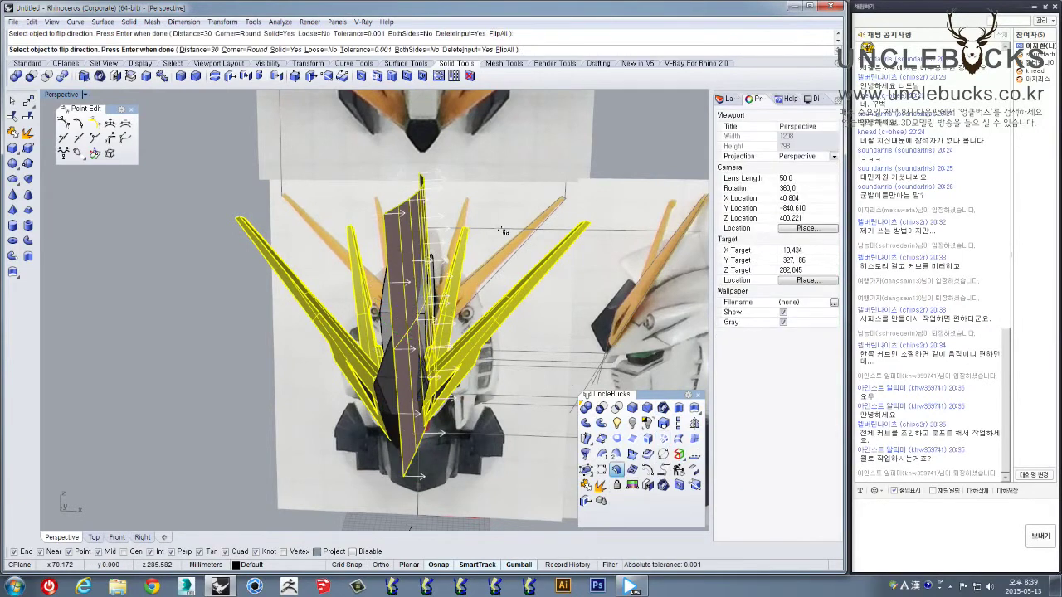
key("Return")
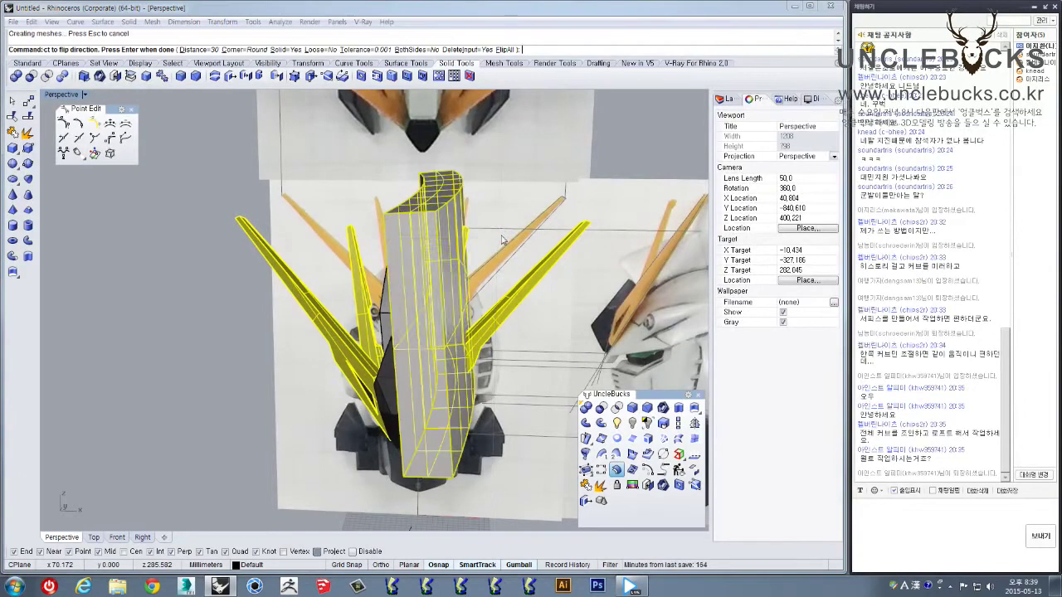
right_click(422, 251)
Select the thickened cutting solid and show the model in four views, with the top view framed on the crest's end
left_click(422, 320)
right_click_drag(422, 319, 405, 260)
right_click_drag(425, 224, 339, 280)
left_click(127, 250)
left_click(365, 226)
right_click_drag(365, 226, 311, 226)
double_click(56, 98)
scroll(287, 195, "up", 5)
scroll(282, 184, "up", 6)
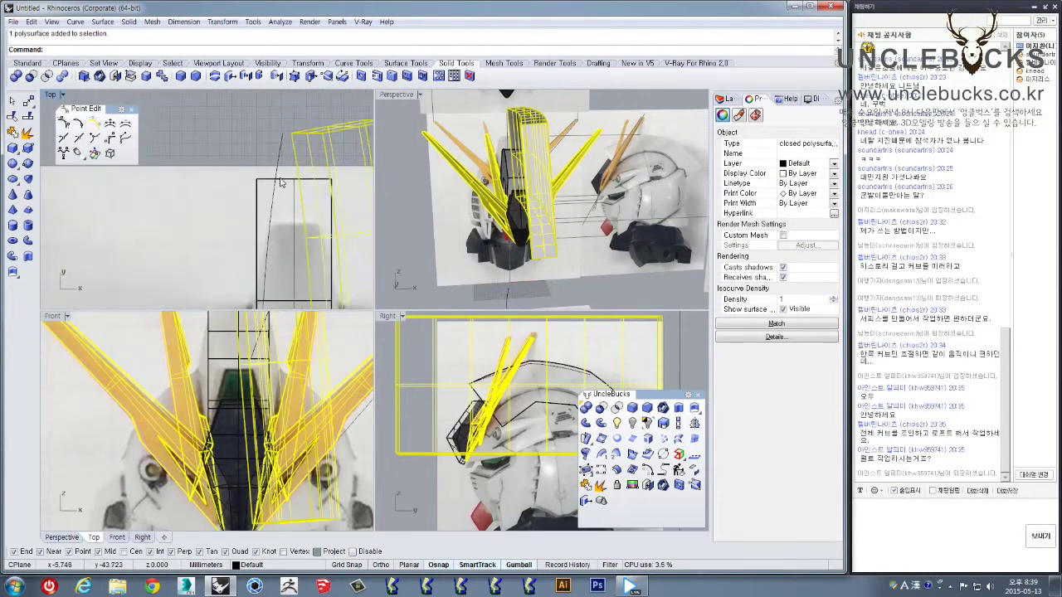
right_click_drag(259, 187, 212, 216)
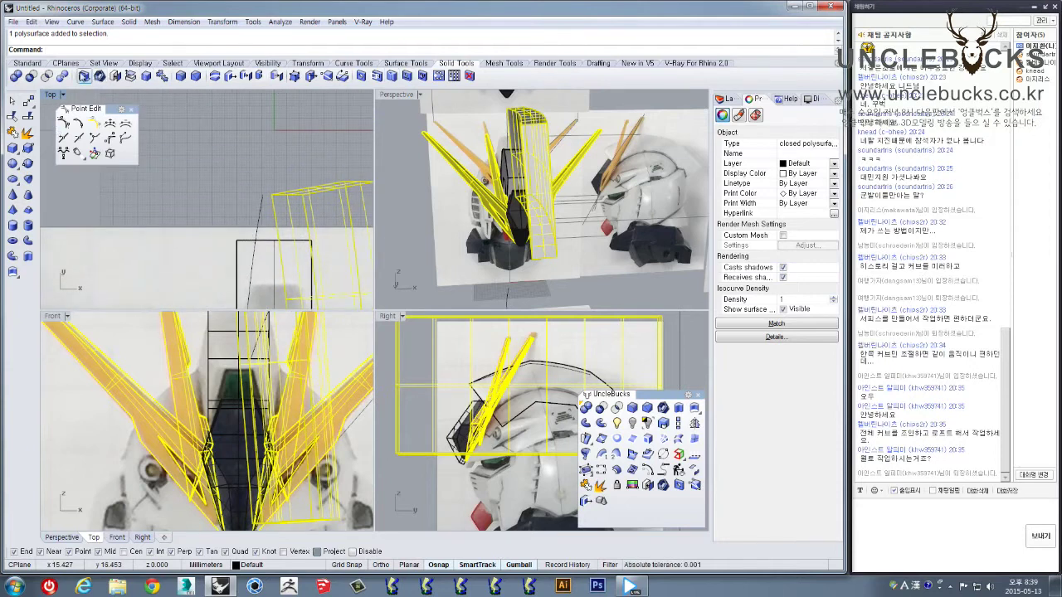
Mirror the cutting solid across the head's centre line in the top view, keeping the original
left_click(31, 65)
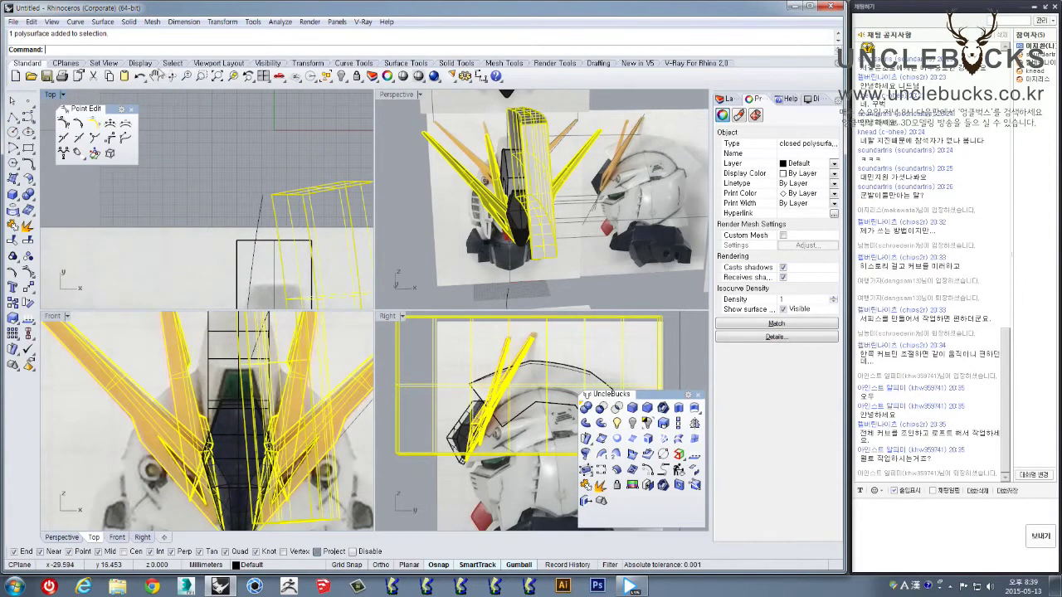
left_click(67, 64)
left_click(29, 64)
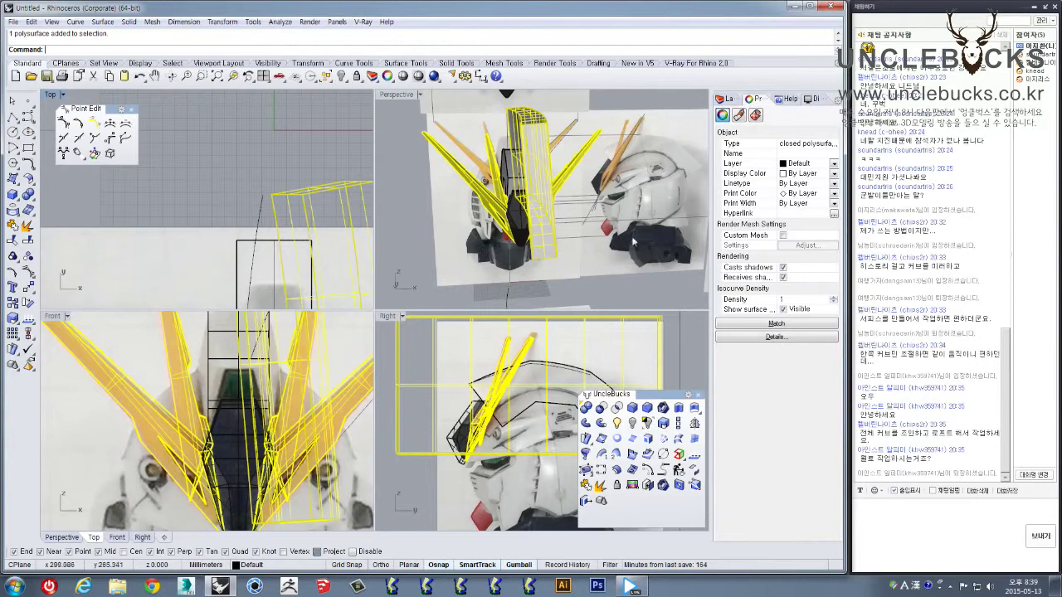
left_click(679, 439)
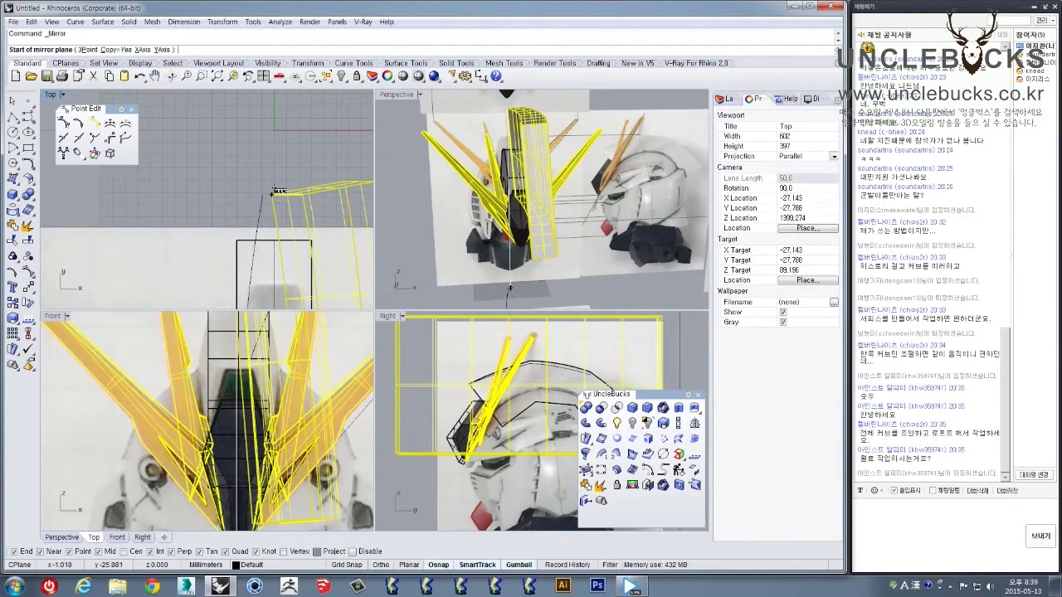
scroll(282, 217, "down", 5)
right_click_drag(287, 217, 332, 120)
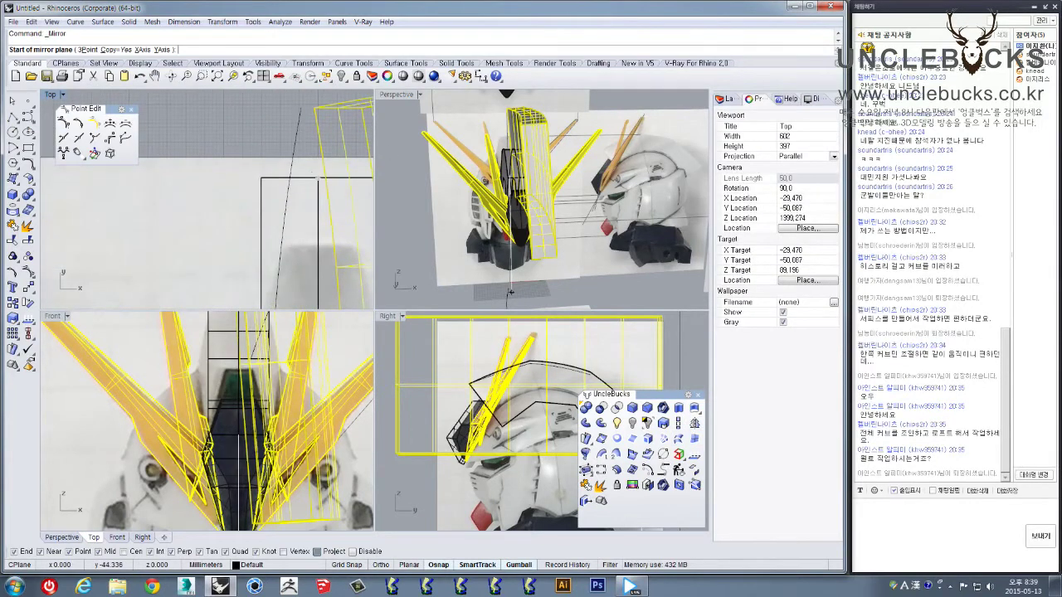
left_click(315, 177)
scroll(315, 177, "down", 5)
right_click_drag(315, 176, 269, 253)
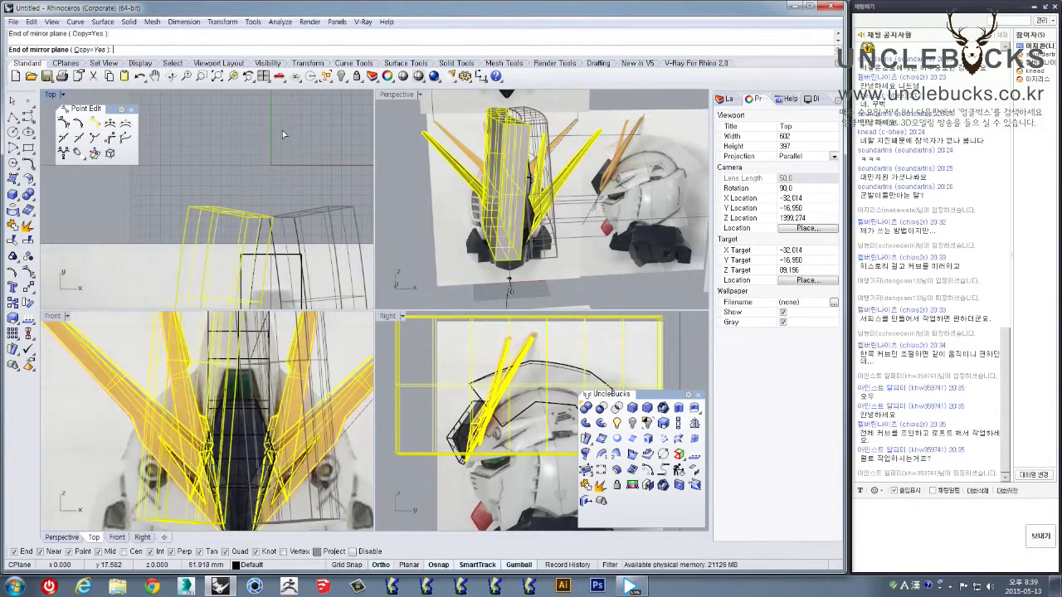
left_click(272, 166)
Subtract both side cutting solids from the crest extrusion with Boolean Difference in the perspective view
double_click(395, 95)
right_click_drag(369, 249, 370, 340)
left_click(353, 335)
scroll(355, 336, "down", 3)
left_click(617, 422)
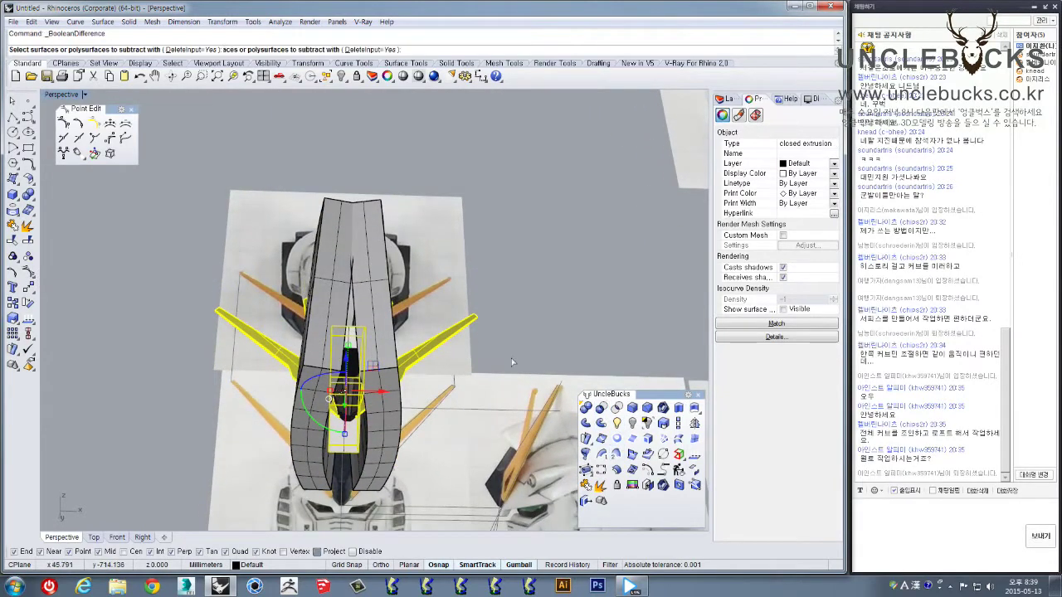
right_click_drag(358, 335, 414, 276)
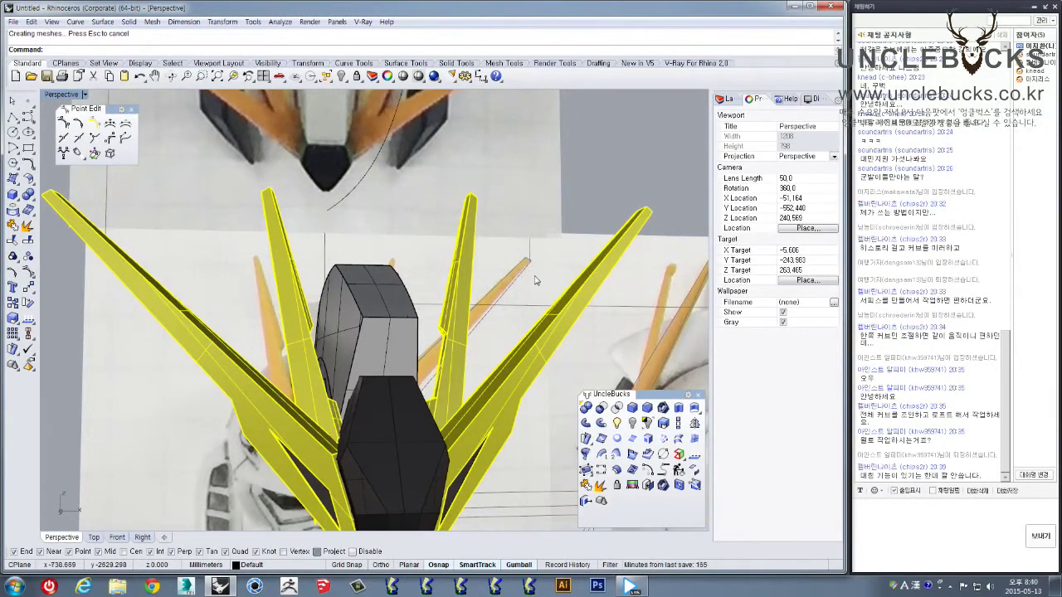
Delete the leftover profile curve inside the tapered crest, picking the curve rather than the polysurface
right_click_drag(468, 267, 430, 219)
left_click(448, 226)
left_click(466, 259)
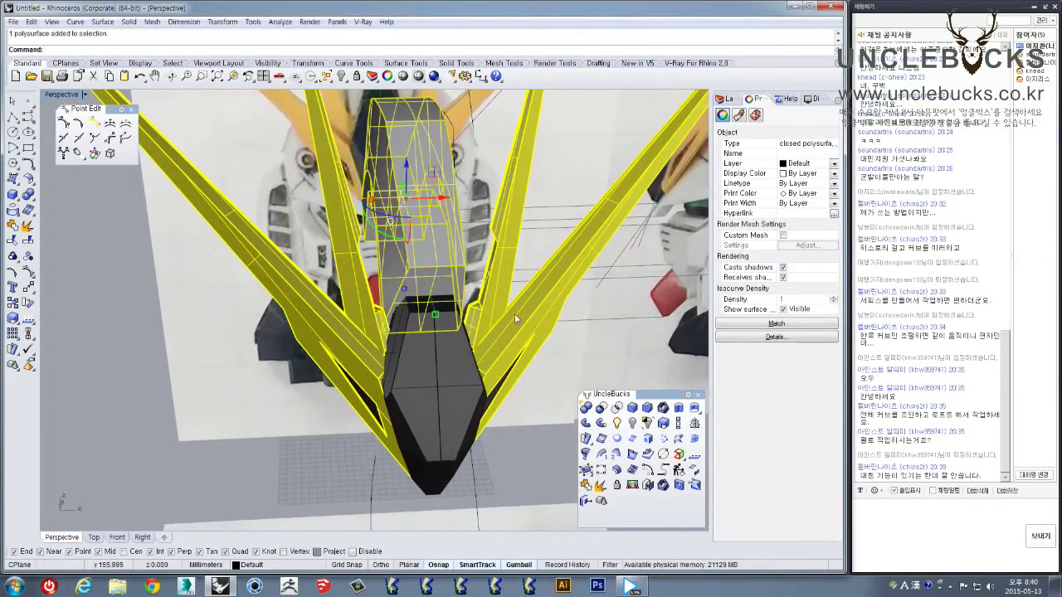
left_click(536, 452)
left_click(437, 259)
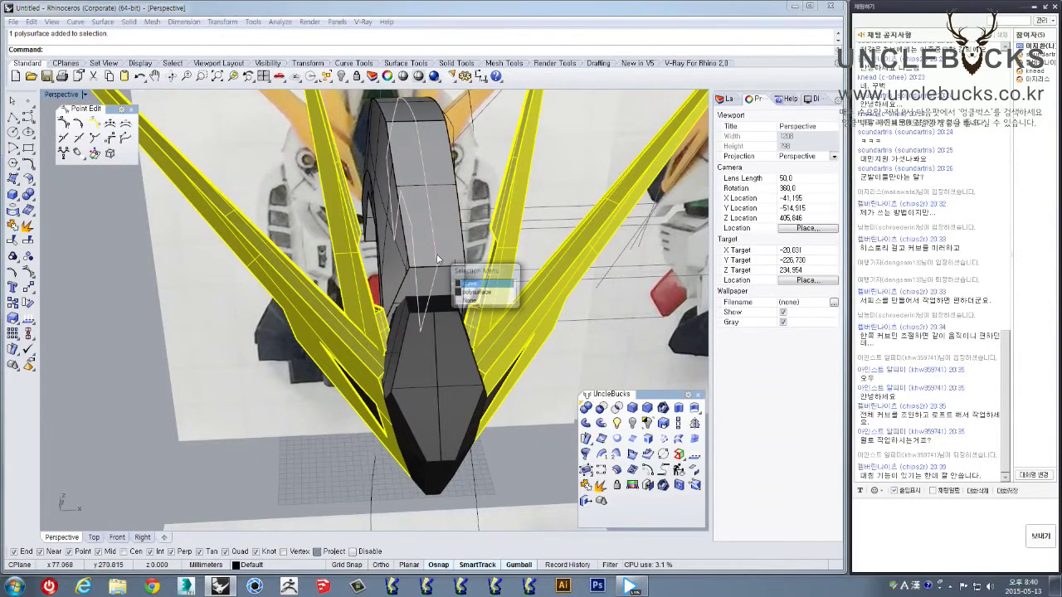
left_click(467, 285)
key("Delete")
right_click_drag(467, 288, 390, 234)
left_click(499, 187)
right_click_drag(500, 188, 479, 187)
left_click(211, 267)
right_click_drag(212, 268, 267, 273)
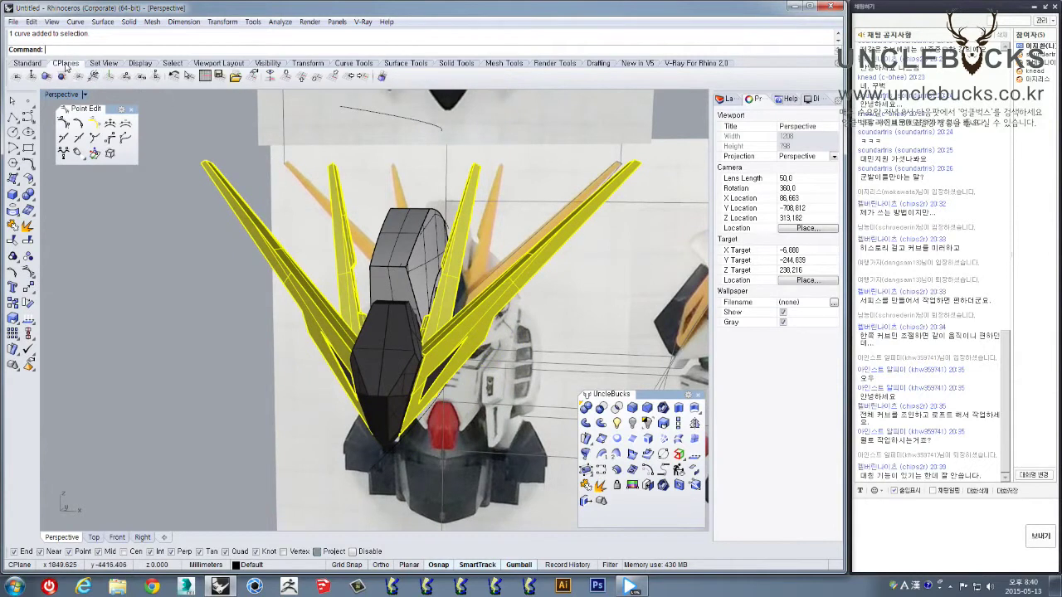
left_click(105, 63)
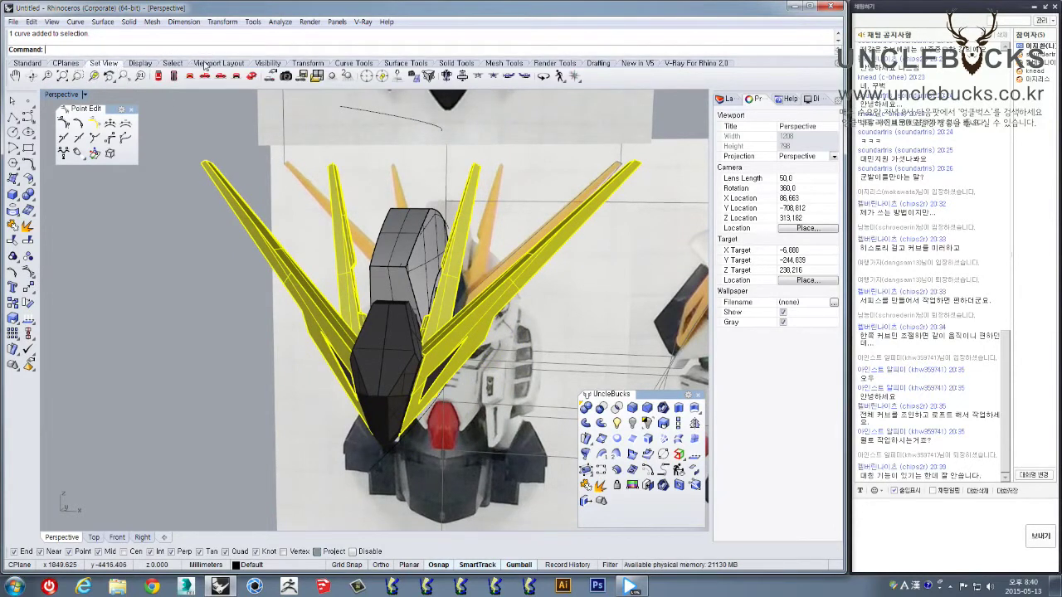
Delete the remaining leftover curve geometry around the crest
left_click(343, 64)
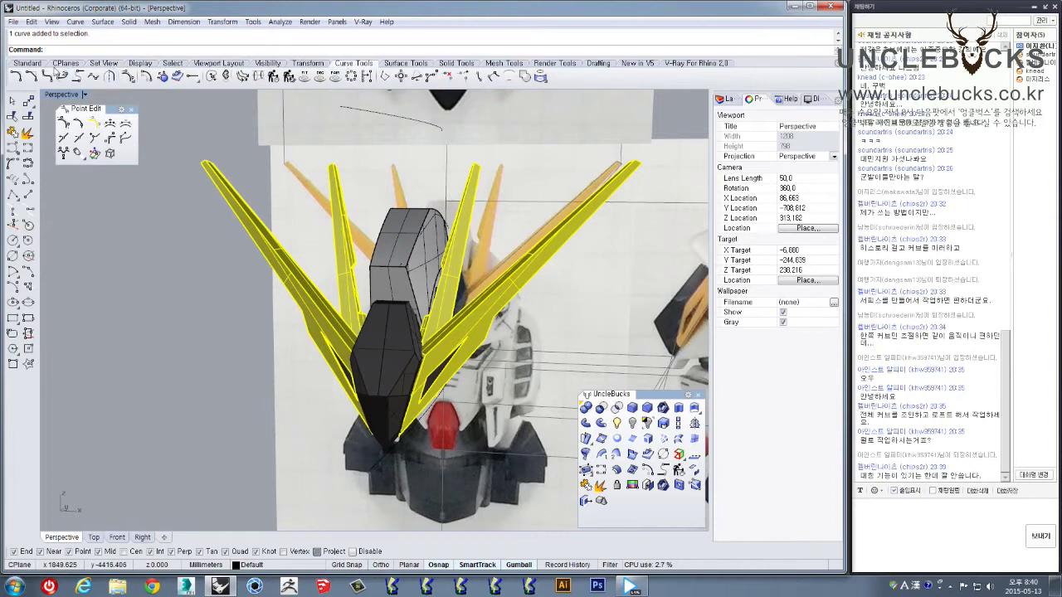
left_click(35, 64)
left_click(171, 65)
left_click(357, 76)
right_click_drag(359, 200, 304, 186)
key("Delete")
Examine the crest's front face and its edges above the black centre piece from several angles
scroll(391, 237, "down", 3)
scroll(333, 236, "up", 5)
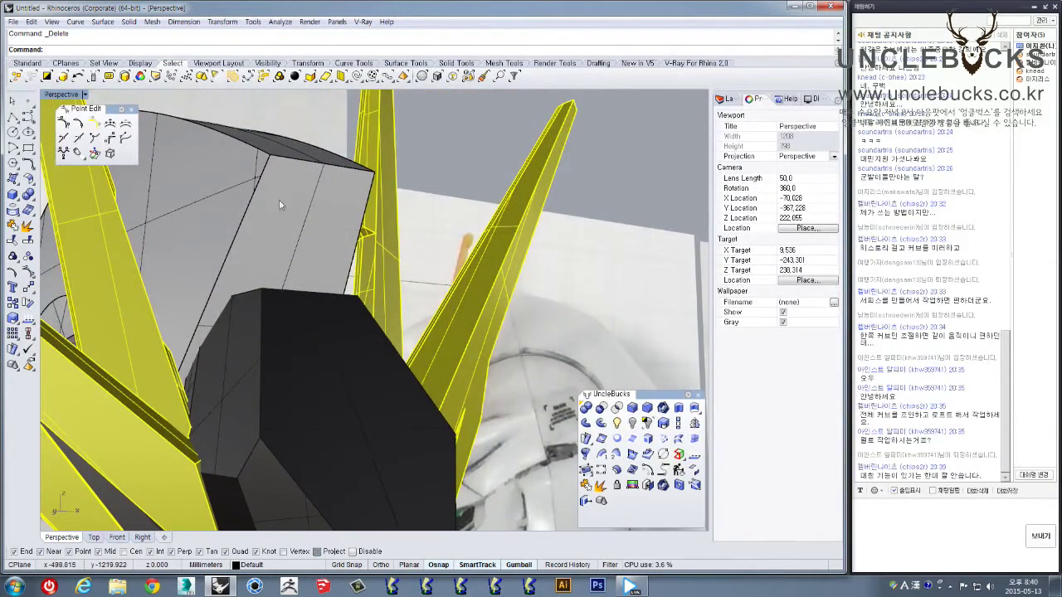
right_click_drag(317, 226, 327, 155)
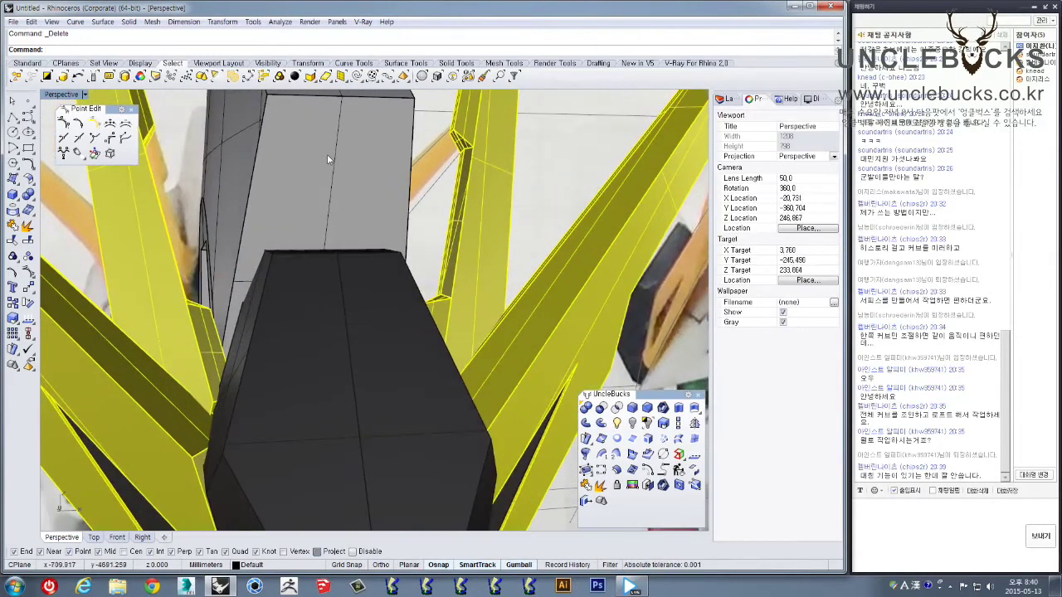
left_click(333, 151)
right_click_drag(231, 214, 179, 213)
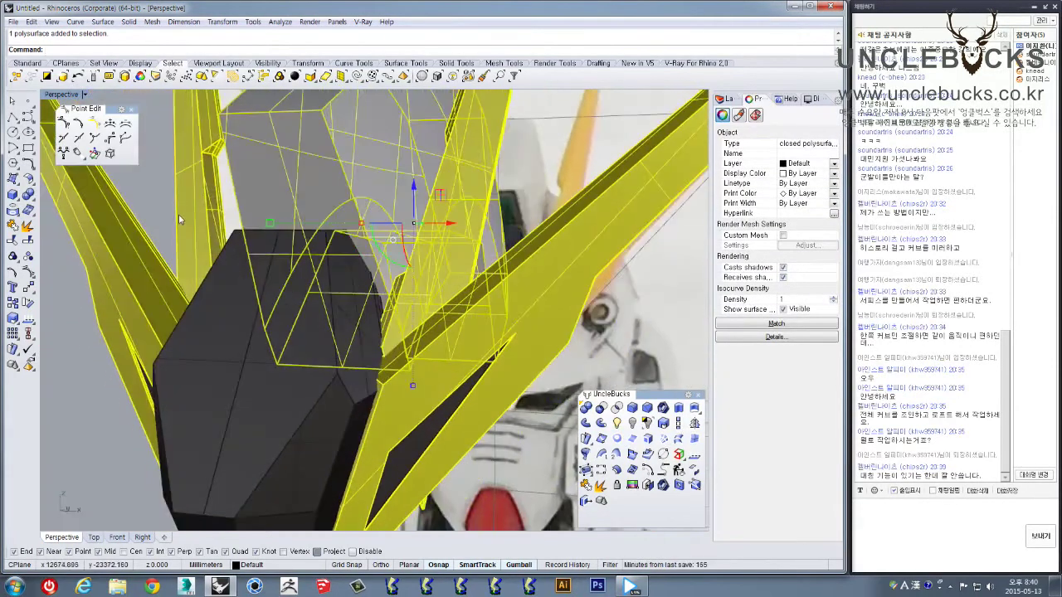
right_click_drag(142, 268, 141, 301)
left_click(141, 301)
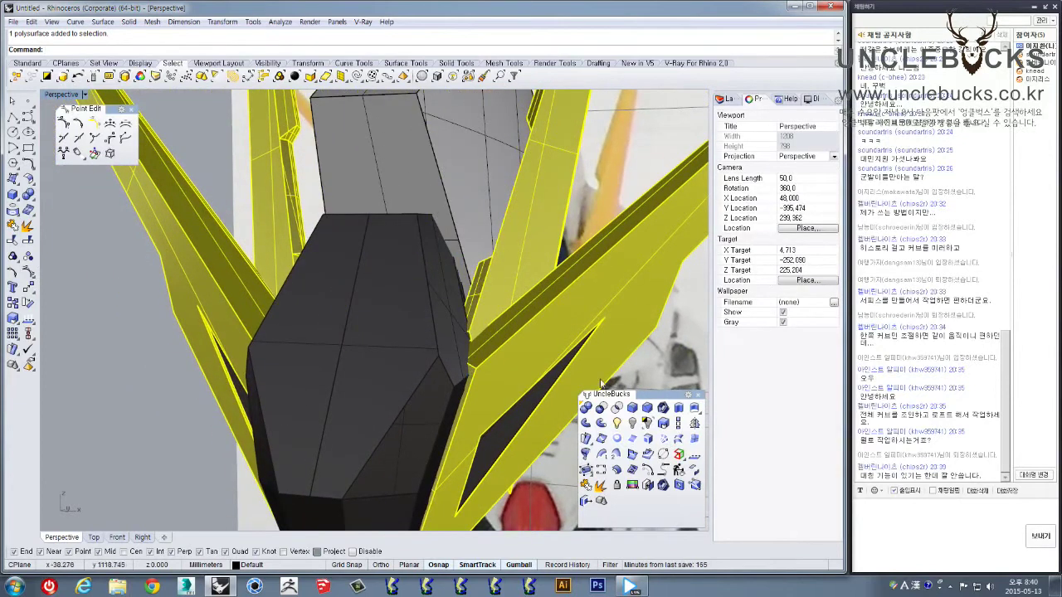
left_click(383, 158)
right_click_drag(382, 158, 371, 181)
left_click(126, 404)
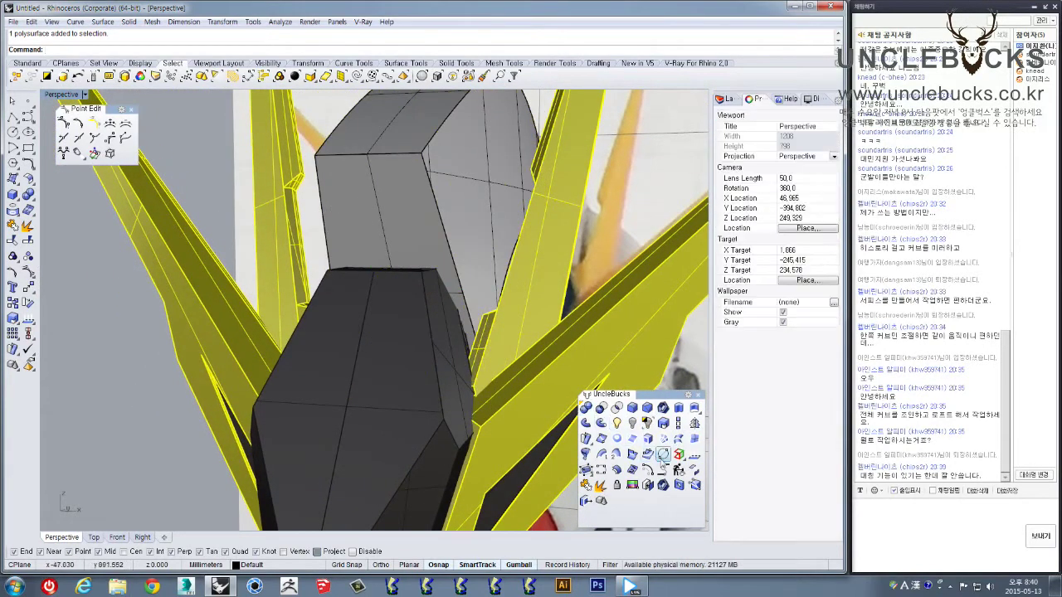
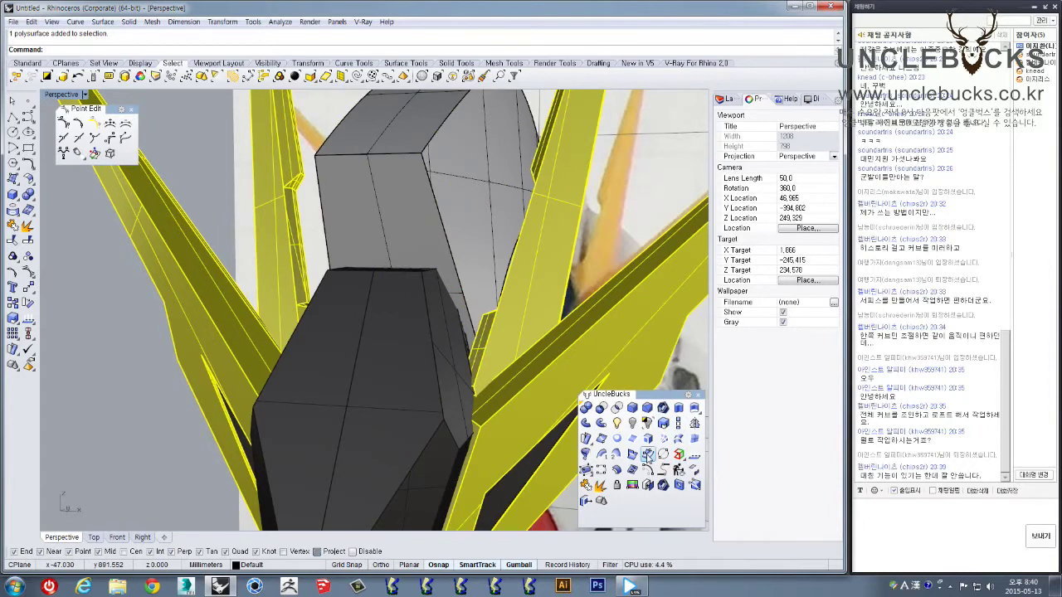
left_click(648, 455)
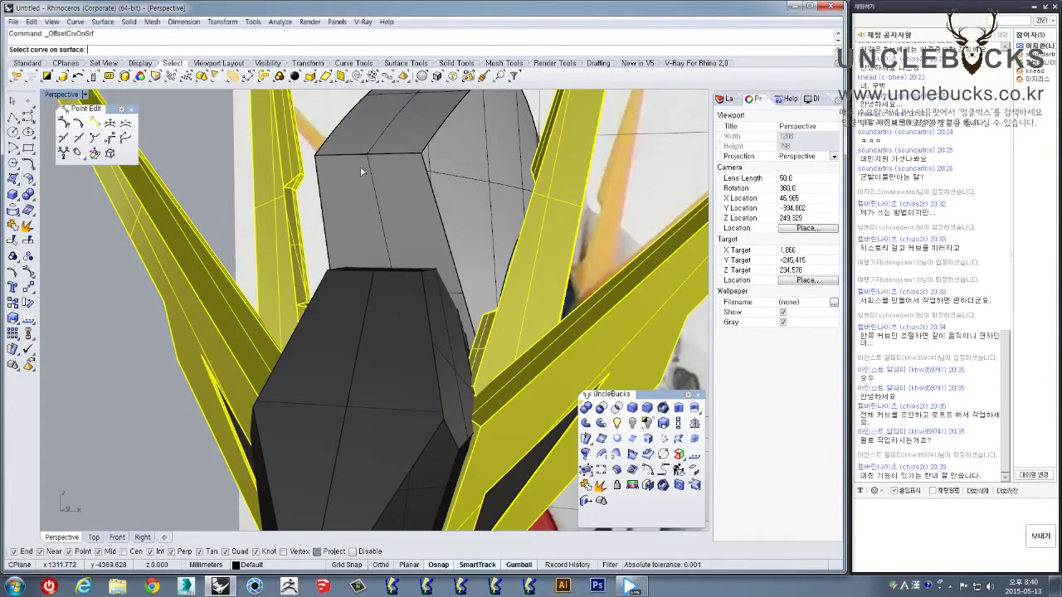
left_click(422, 163)
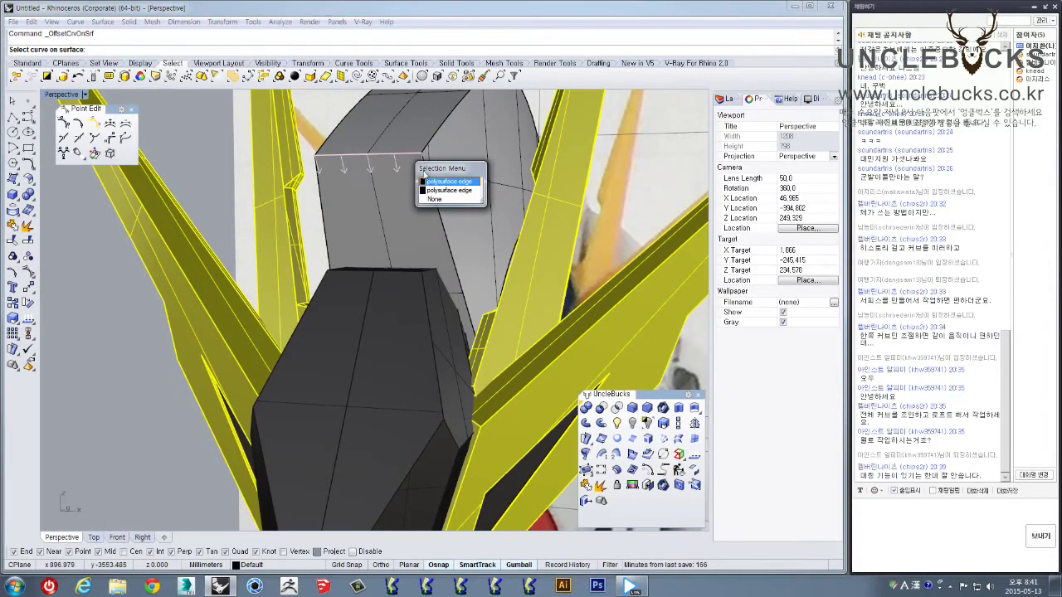
left_click(432, 182)
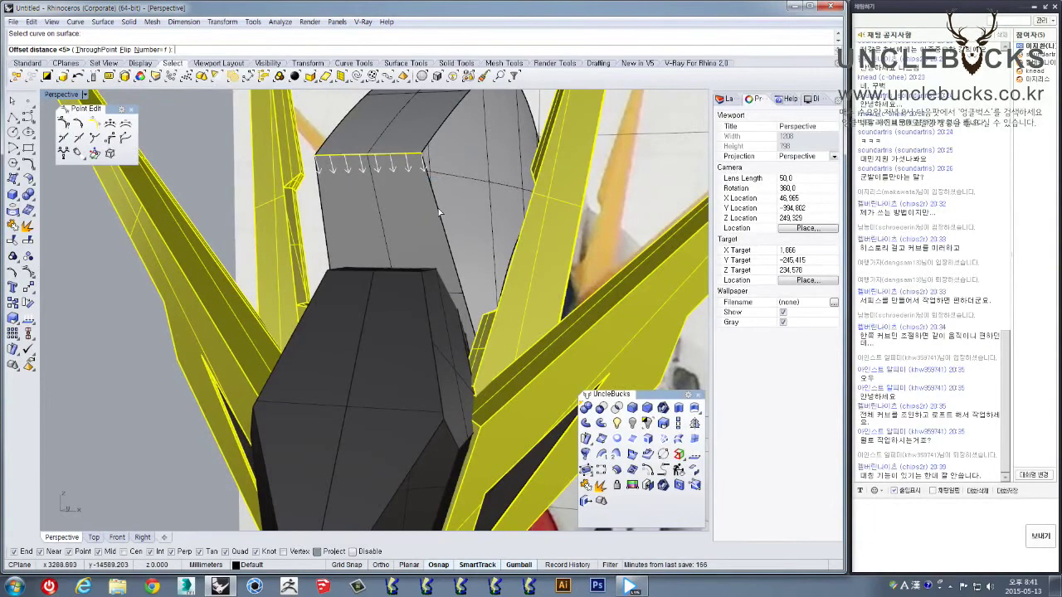
key("Escape")
left_click(394, 192)
right_click_drag(394, 191, 244, 268)
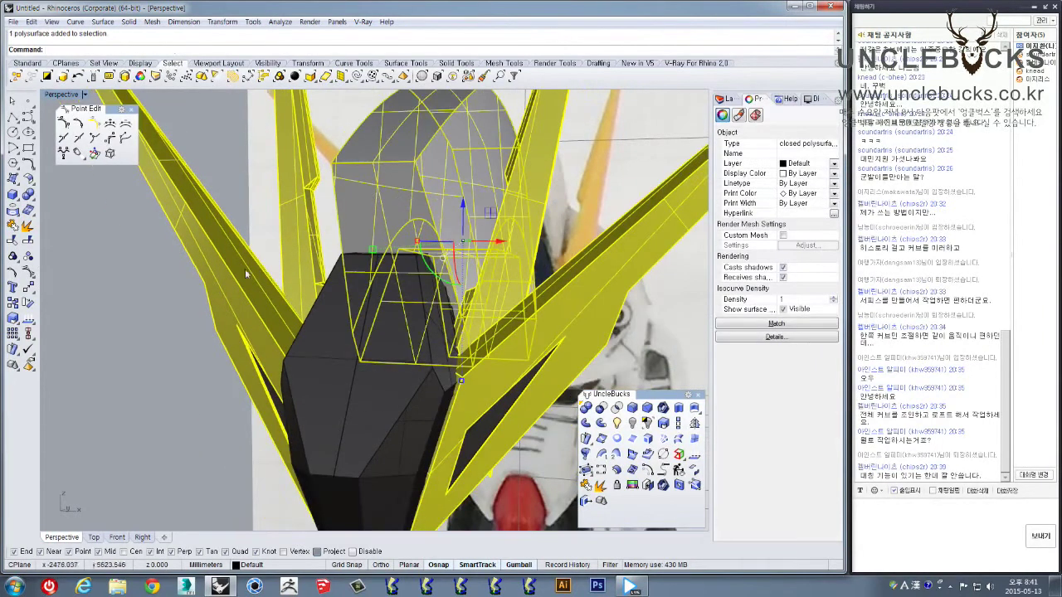
key("Escape")
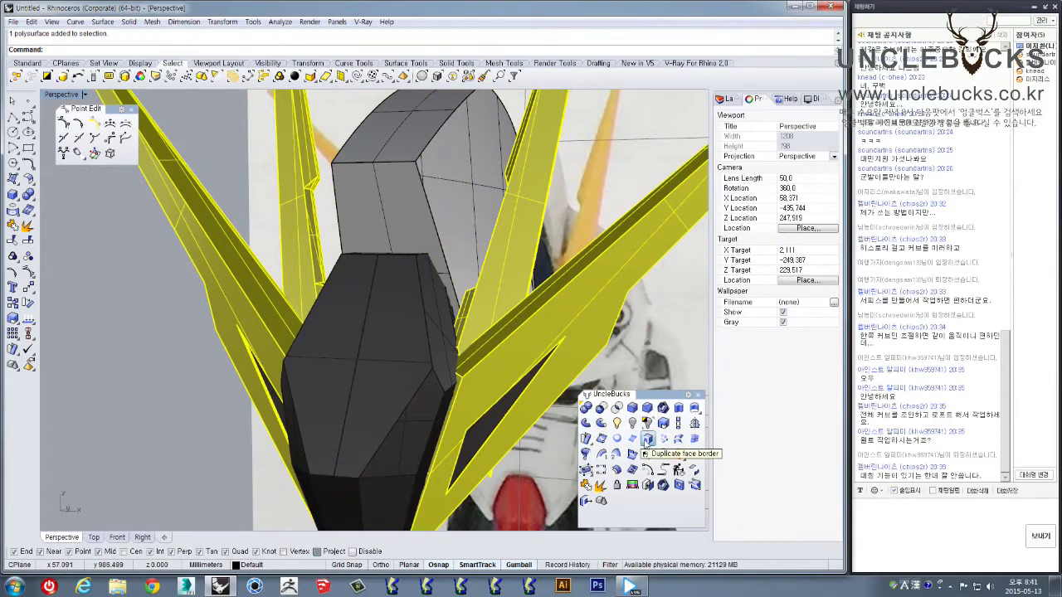
Duplicate the border of the crest's front face and offset it inward on that face by 5 mm
left_click(647, 441)
left_click(380, 213)
key("Return")
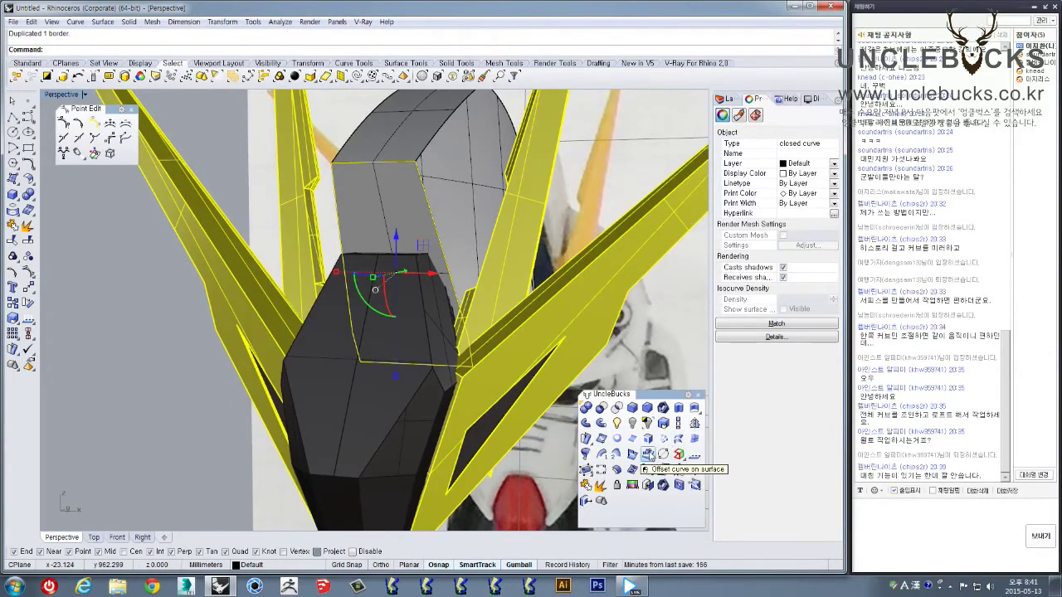
left_click(647, 456)
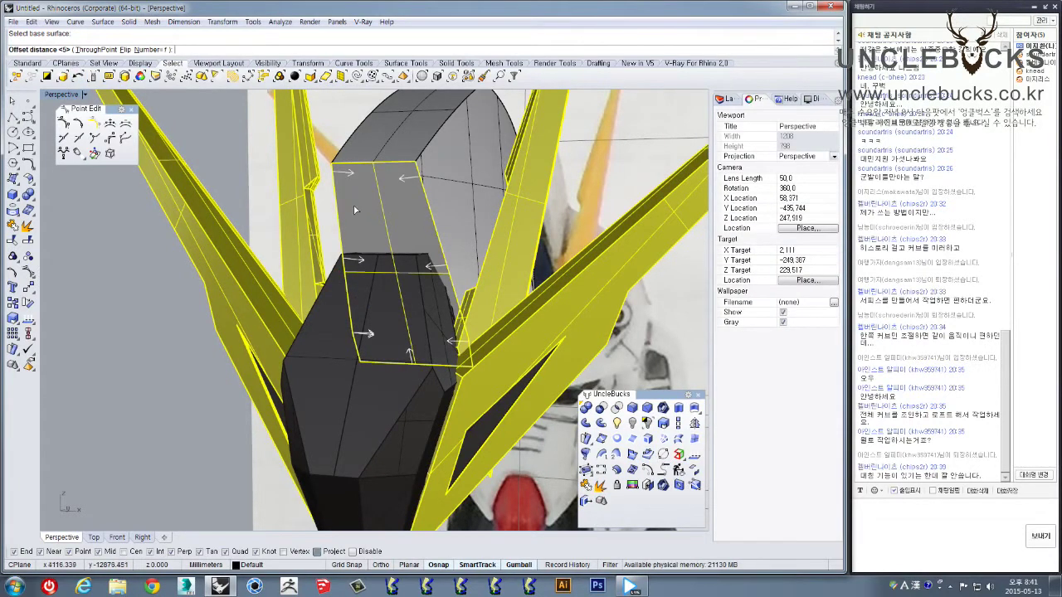
key("Return")
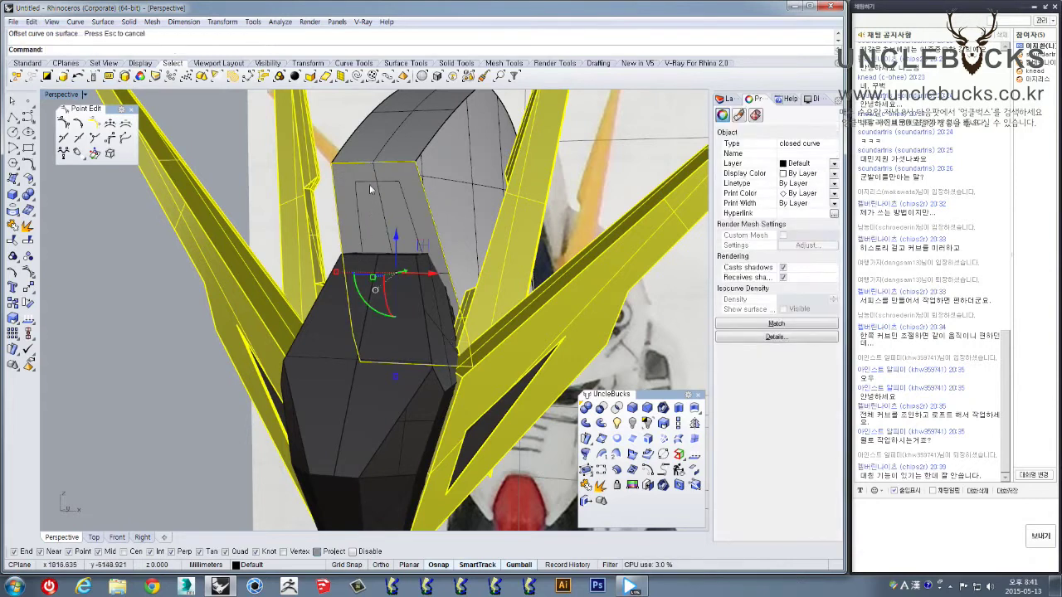
Try to offset the duplicated face border on the crest's front face a second time, and undo that offset
left_click(368, 185)
right_click(390, 209)
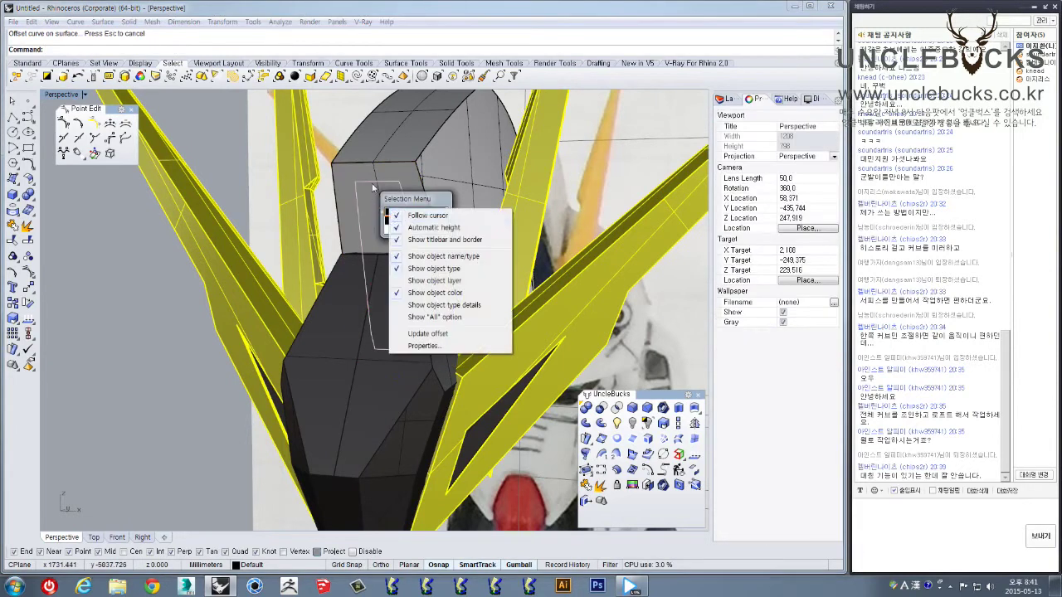
left_click(407, 210)
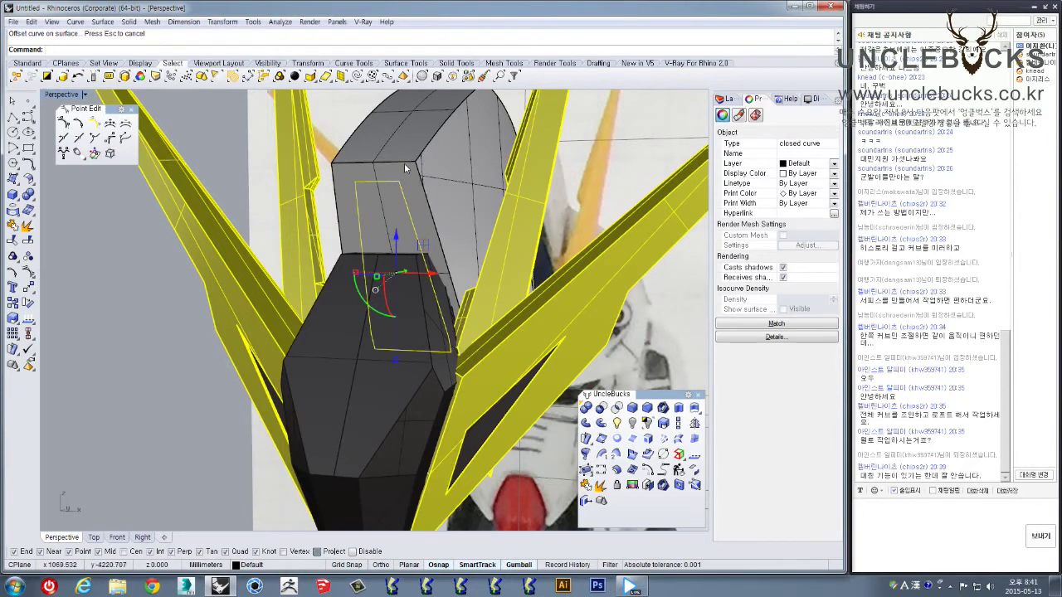
left_click(405, 165)
left_click(427, 190)
right_click(405, 196)
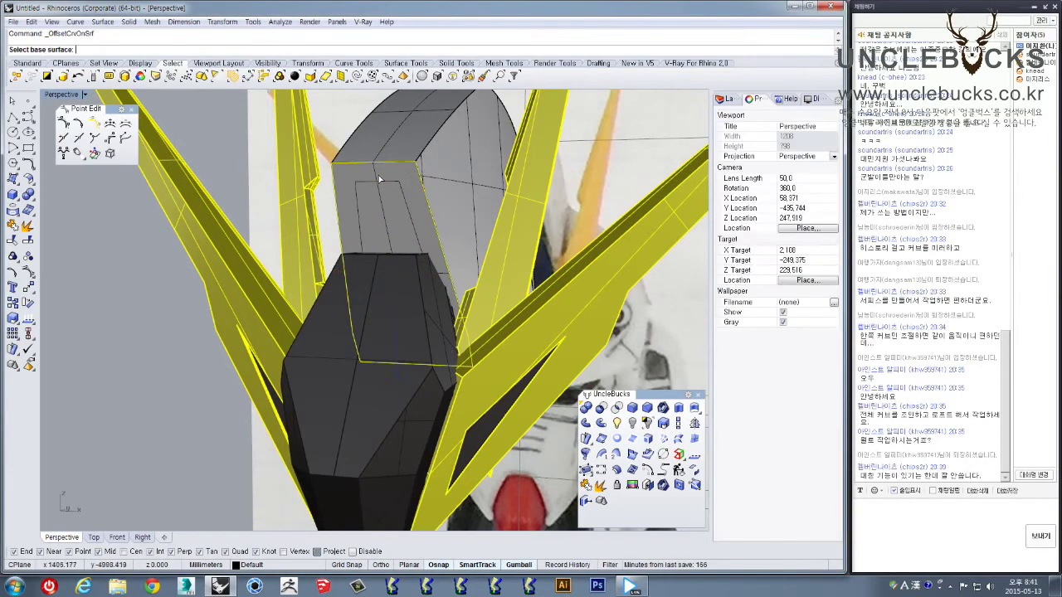
left_click(348, 171)
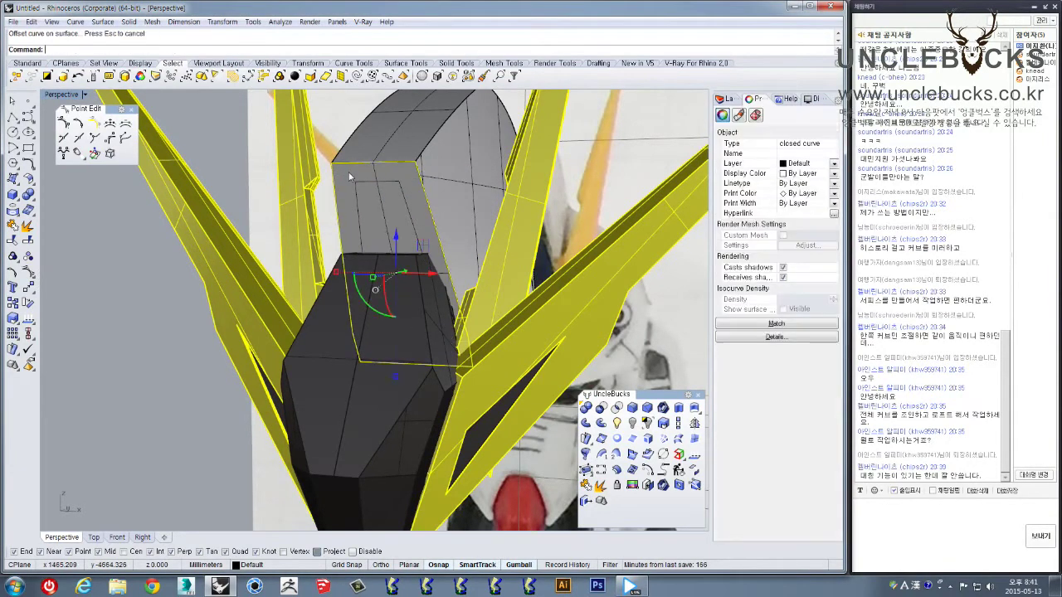
key("ctrl+z")
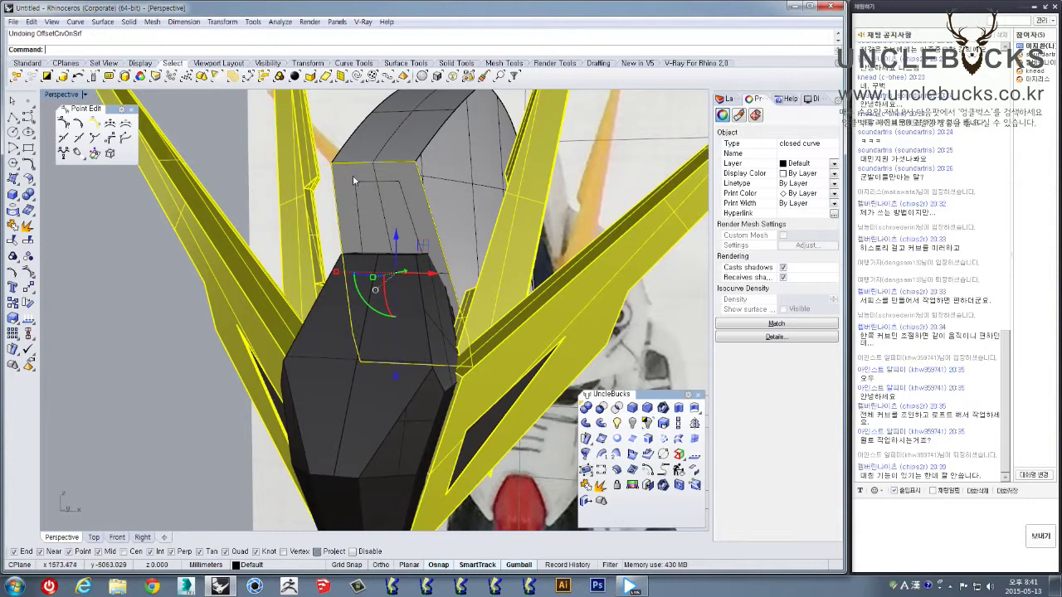
Offset the duplicated border on the front face by a smaller distance, placing another outline between the face edge and the inner outline
right_click(348, 165)
left_click(349, 182)
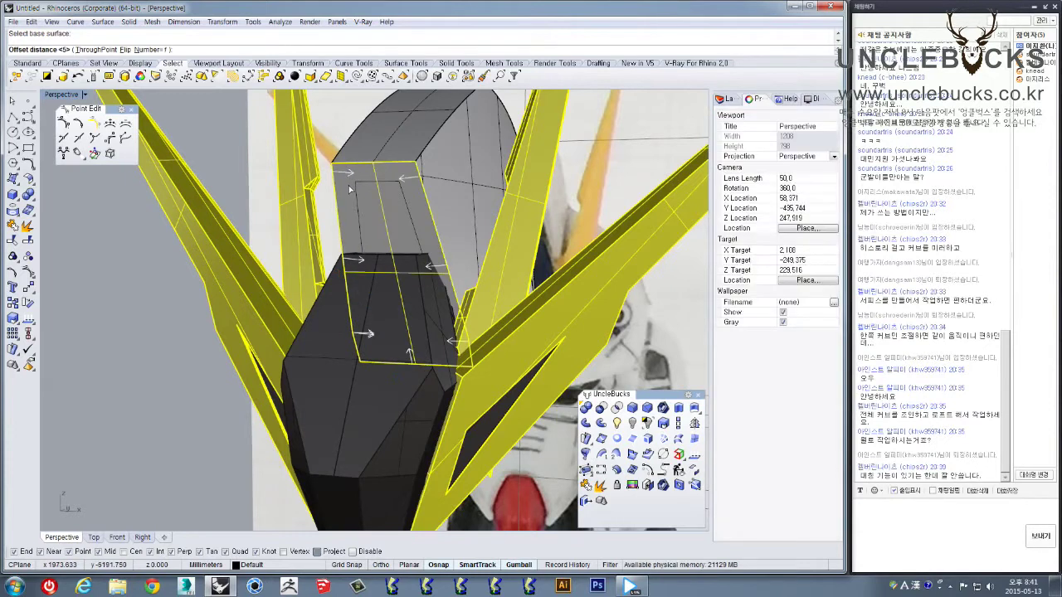
left_click(348, 185)
scroll(345, 189, "up", 3)
left_click(370, 178)
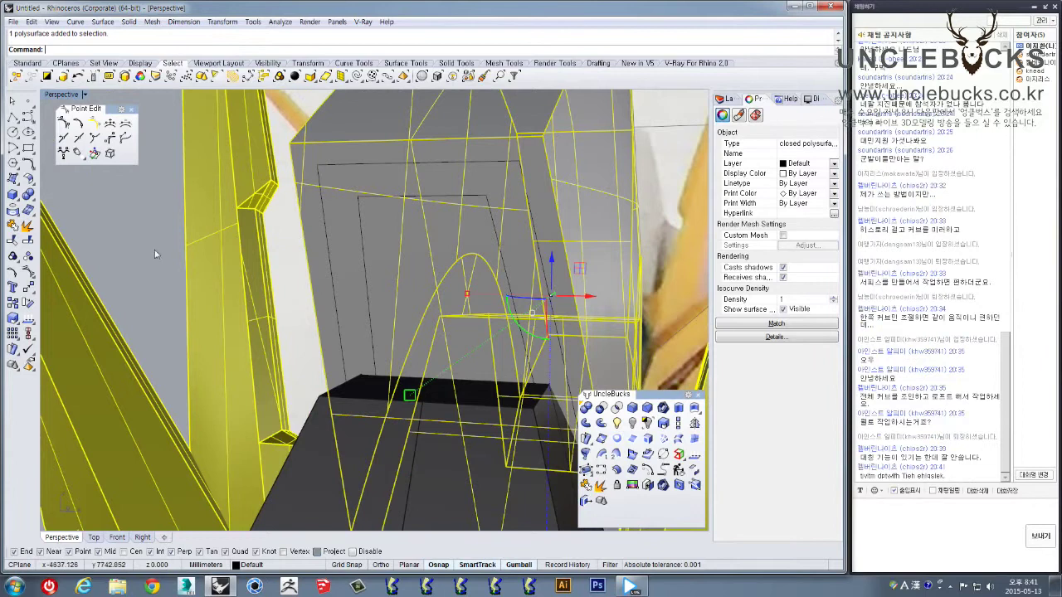
key("Escape")
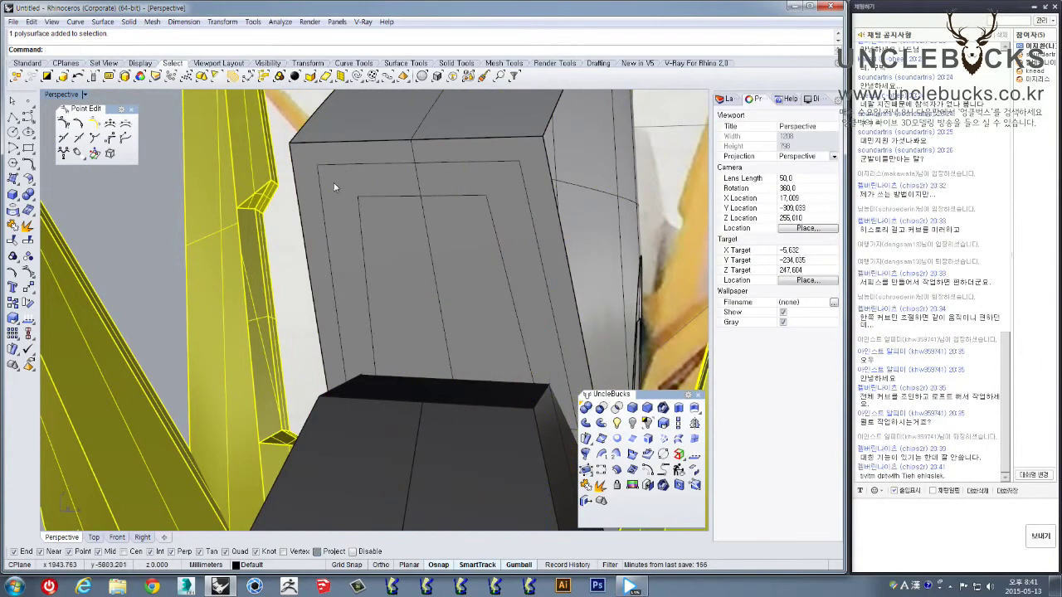
Split the crest polysurface with the two offset outlines on its front face
left_click(336, 185)
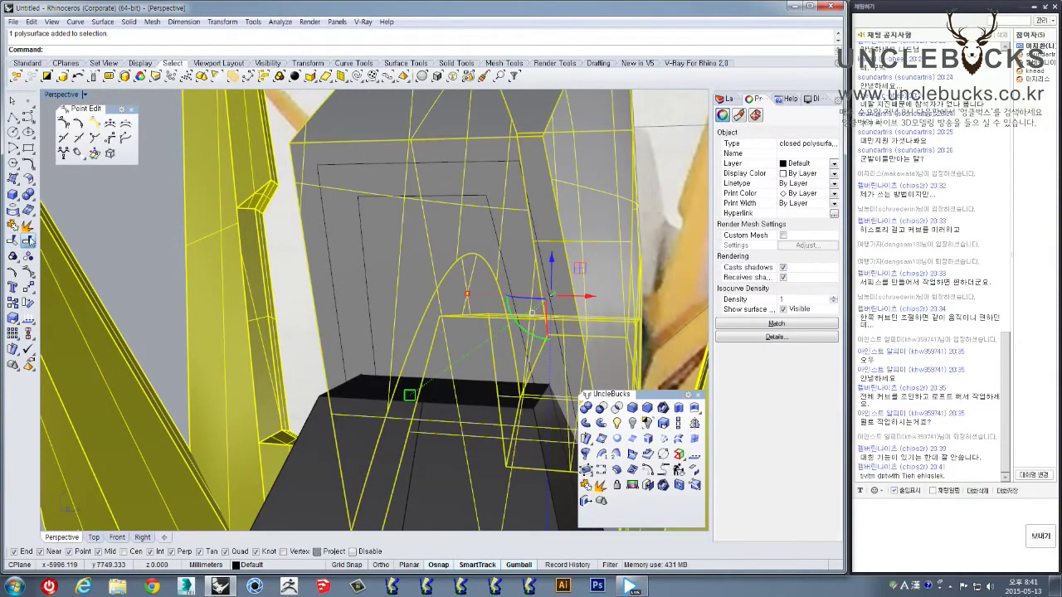
left_click(27, 241)
left_click(337, 169)
left_click(359, 208)
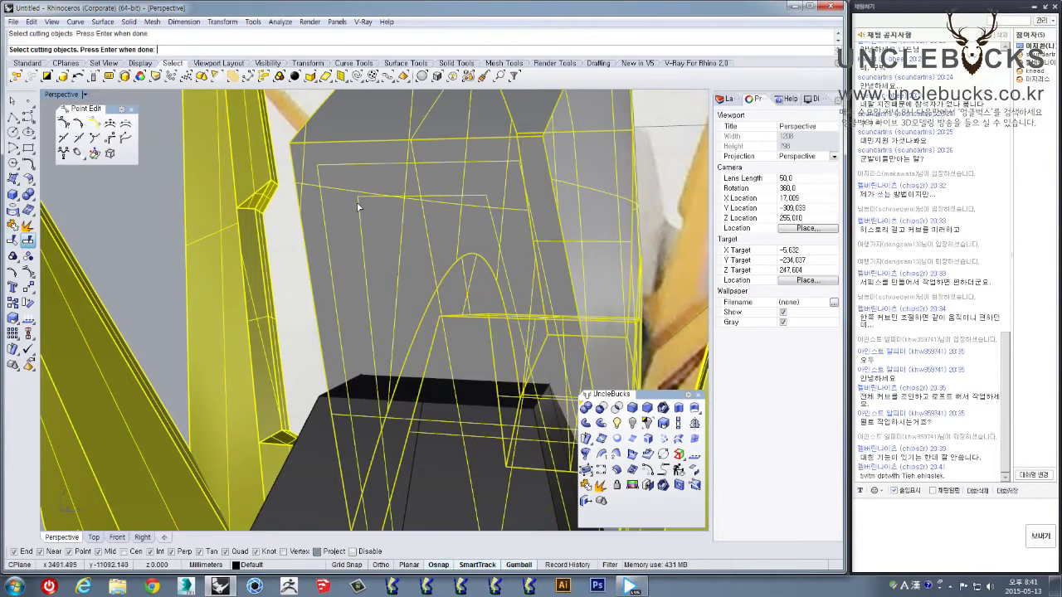
key("Return")
Delete the split-off strip between the two outlines on the crest's front face
left_click(410, 237)
right_click_drag(409, 237, 363, 210)
key("Delete")
Offset the inner panel surface 5 mm into the crest as a solid
left_click(406, 248)
right_click_drag(406, 252, 431, 309)
right_click_drag(456, 363, 478, 297)
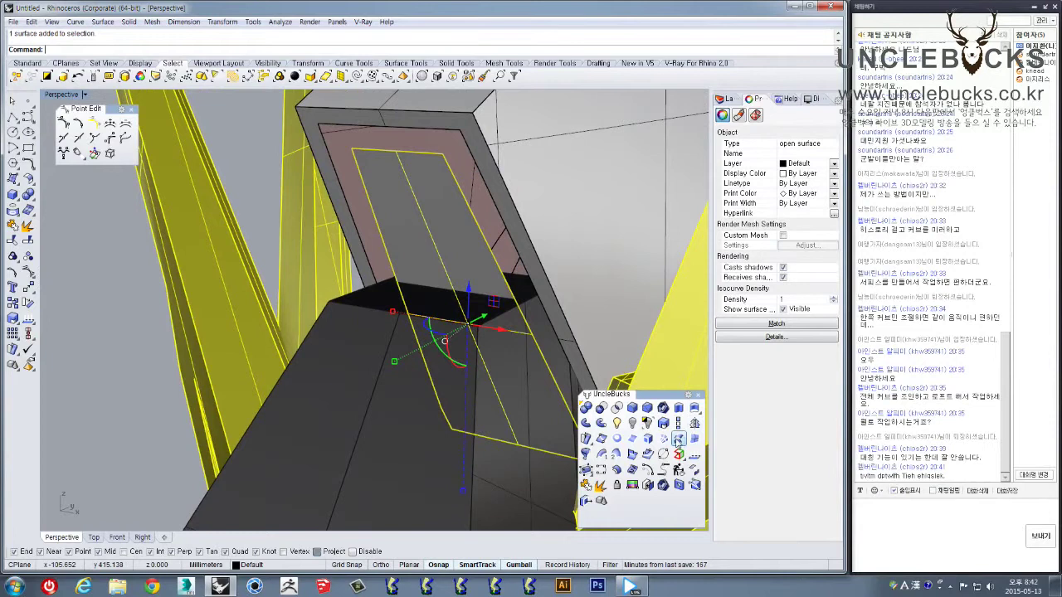
left_click(616, 469)
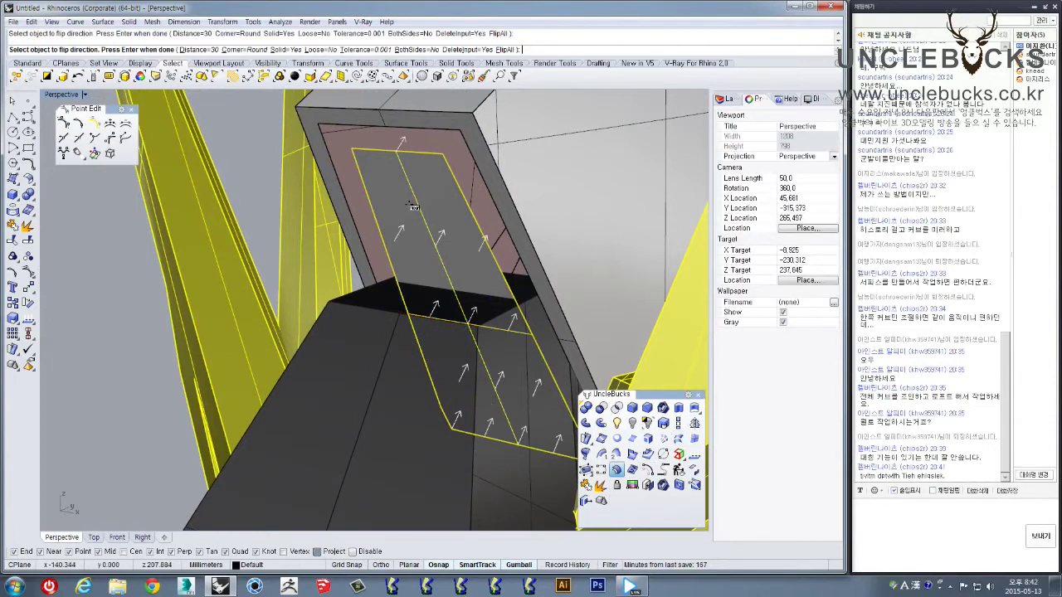
left_click(413, 206)
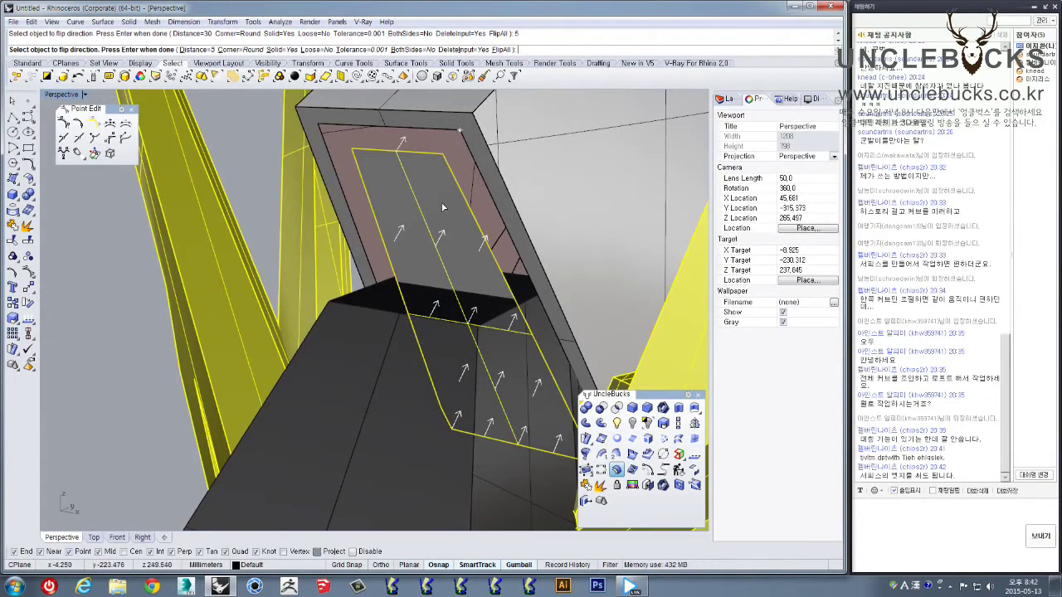
key("Return")
right_click_drag(443, 201, 461, 209)
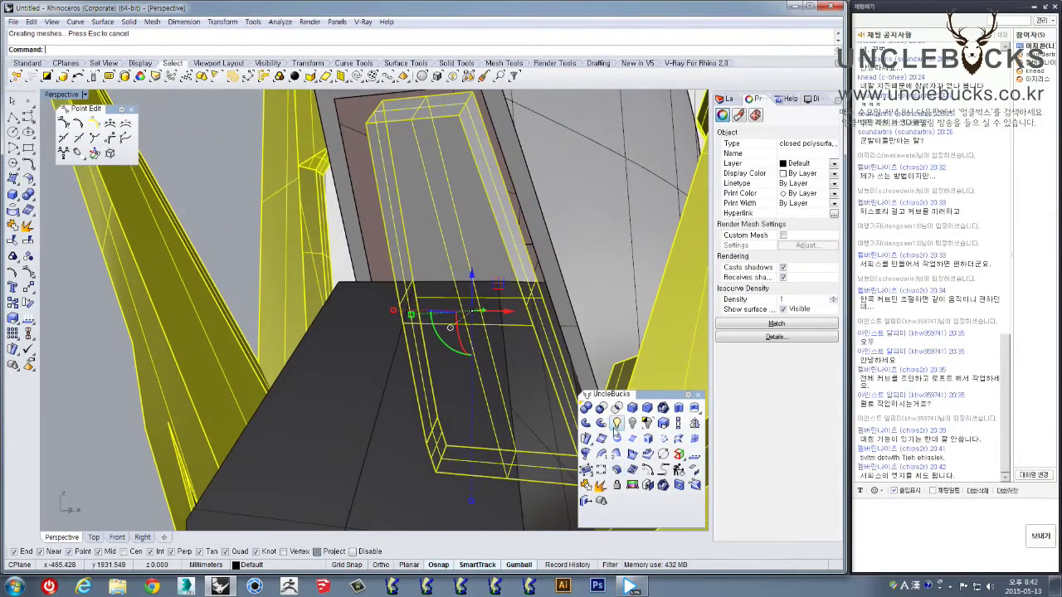
Explode the thickened panel and delete its front, top and side faces
left_click(601, 487)
left_click(411, 190)
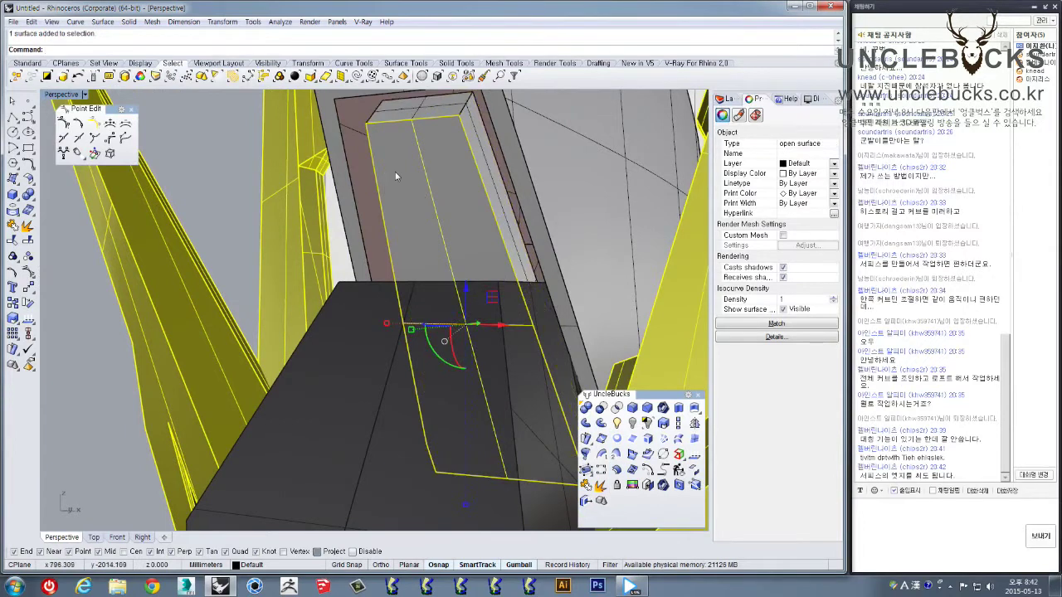
key("Delete")
left_click(380, 121)
key("Delete")
left_click(387, 158)
key("Delete")
left_click(484, 166)
right_click_drag(488, 173, 513, 237)
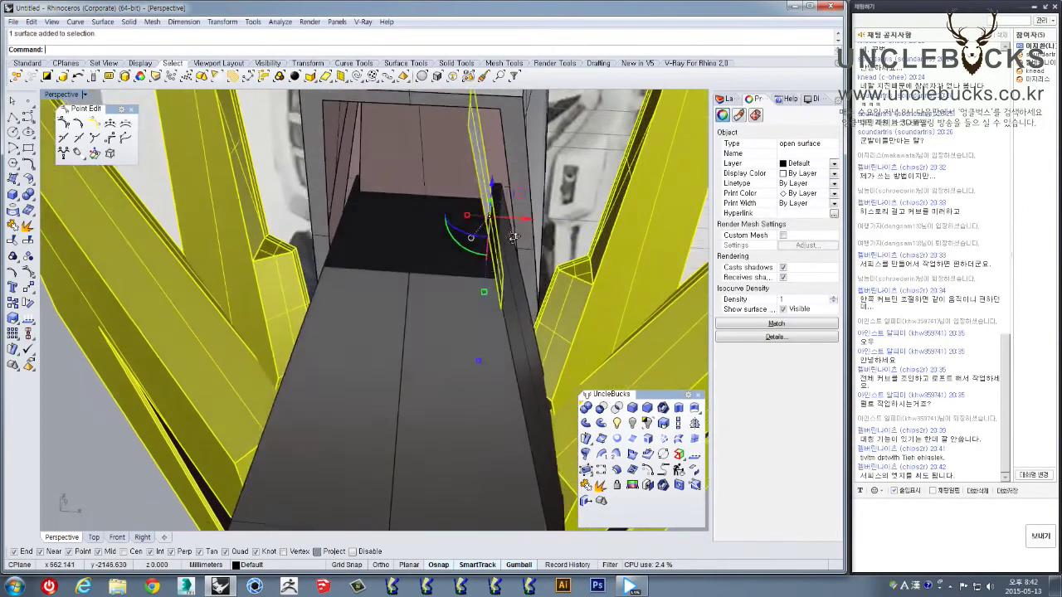
key("Delete")
Isolate the crest and its panel surfaces by hiding the rest of the model
right_click_drag(443, 216, 373, 211)
scroll(453, 200, "down", 8)
left_click_drag(260, 163, 411, 398)
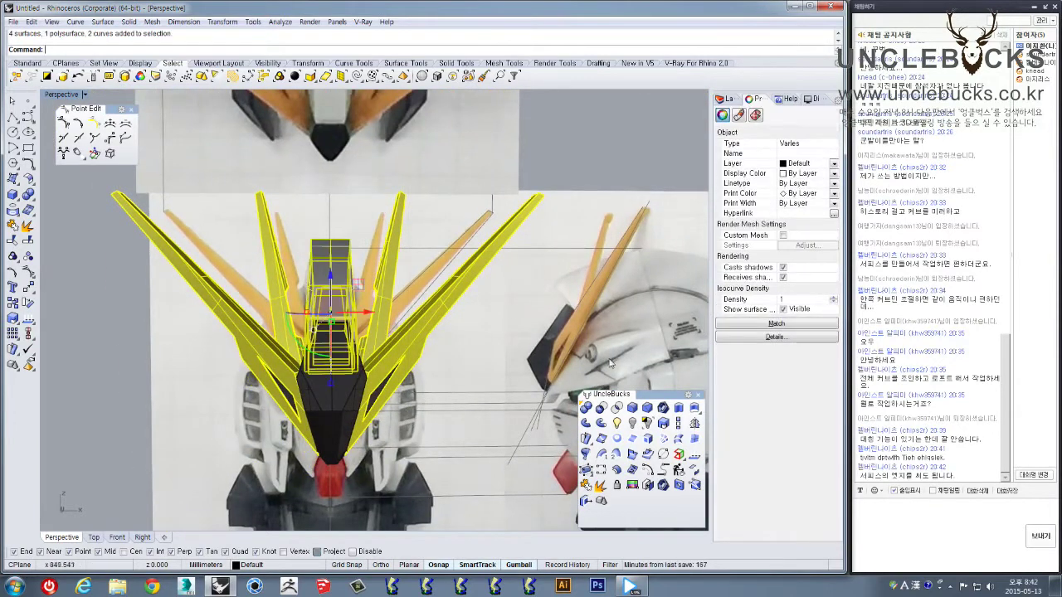
left_click(646, 423)
scroll(306, 352, "up", 10)
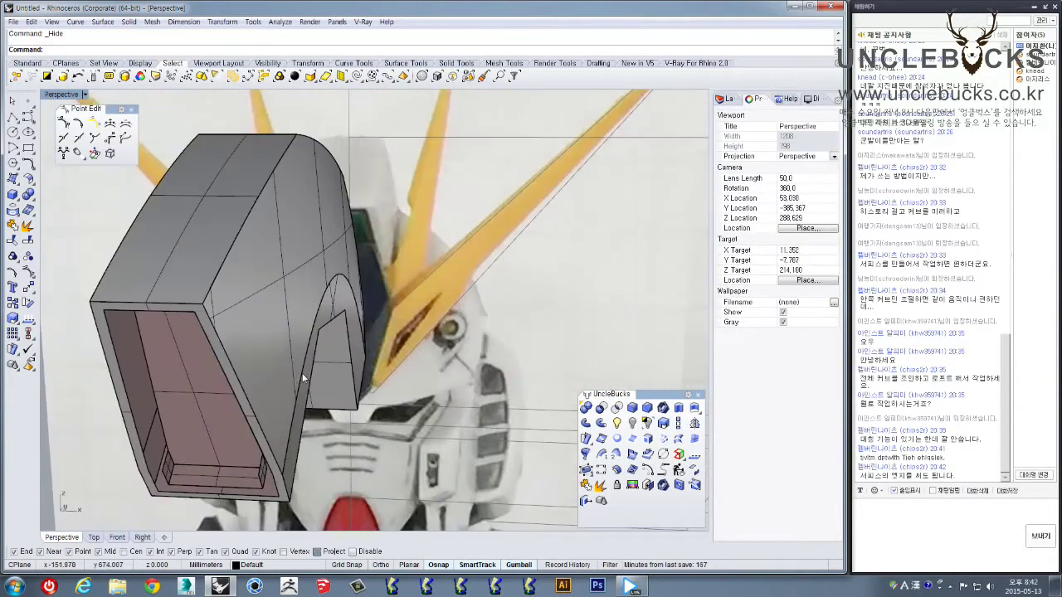
Delete the leftover panel pieces at the lower end of the crest's front opening, keeping the recessed panel
left_click(292, 355)
key("Delete")
left_click(277, 355)
key("Delete")
left_click(433, 355)
key("Delete")
right_click_drag(433, 354, 404, 345)
scroll(403, 345, "down", 3)
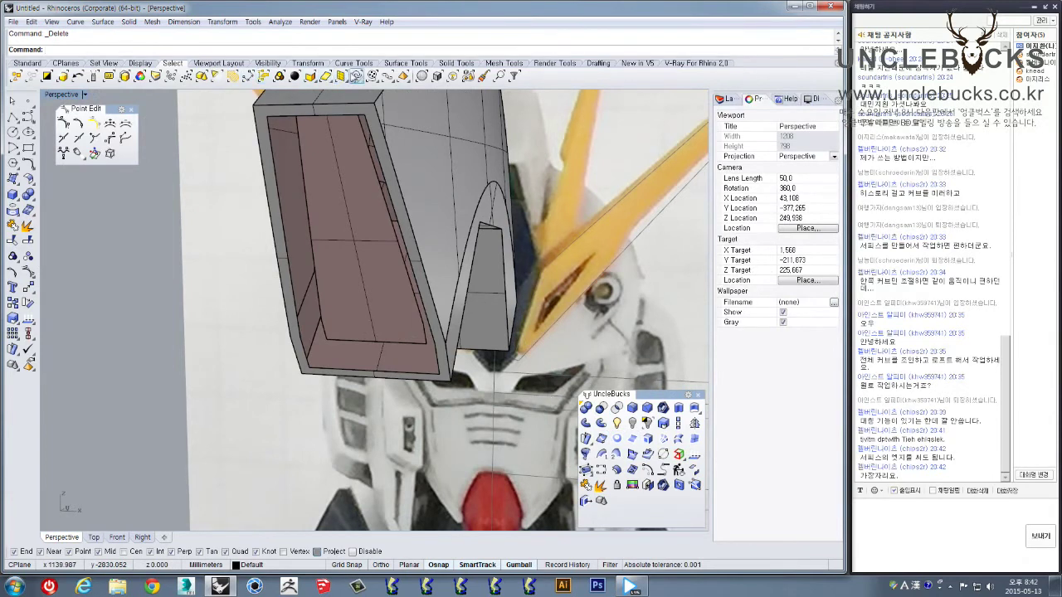
left_click(353, 64)
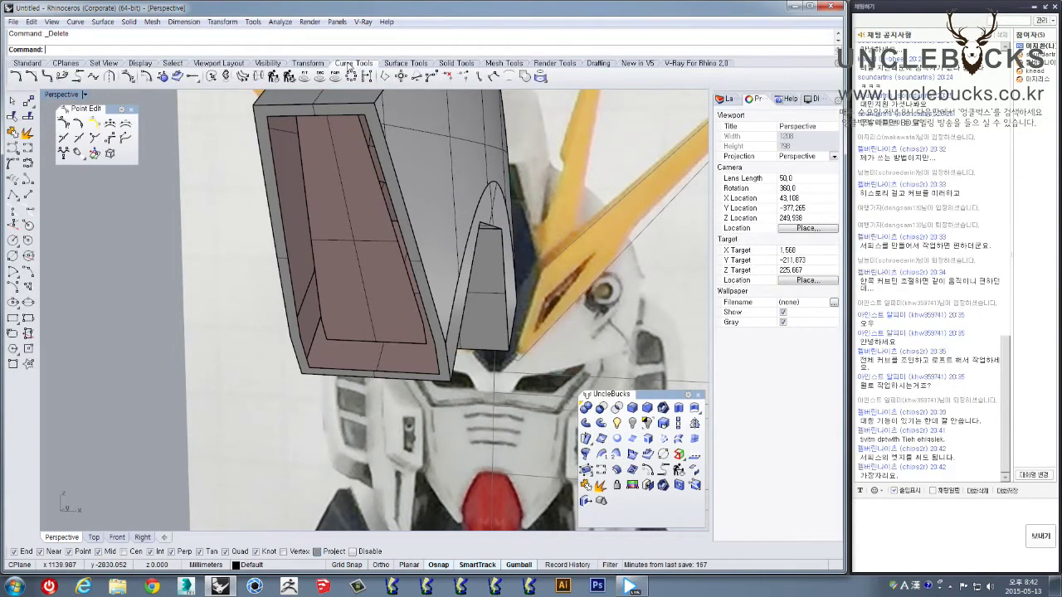
Float the Curve From Object tool set over the Perspective view
left_click(540, 78)
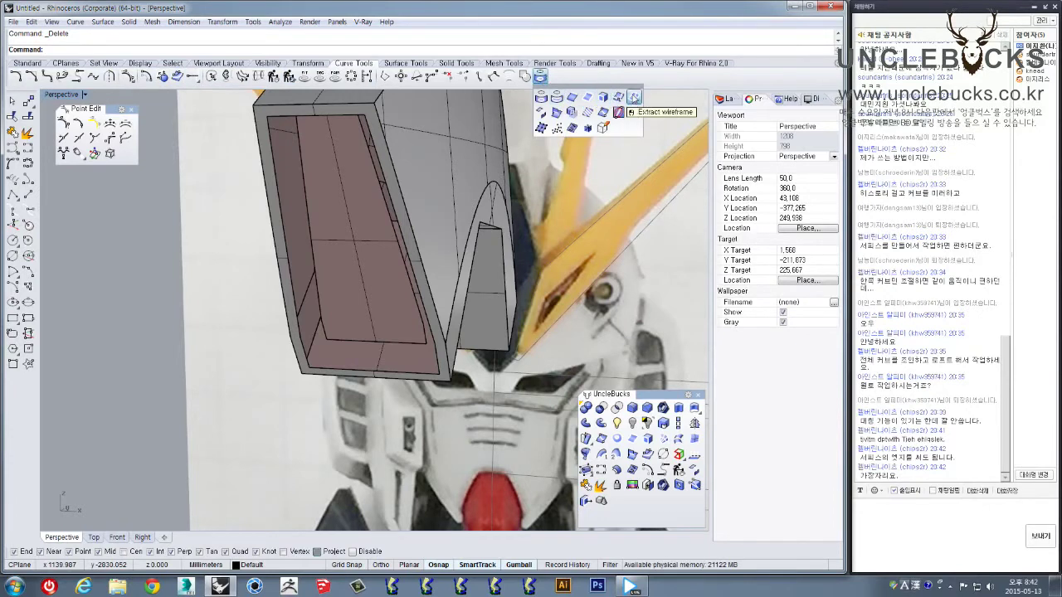
left_click_drag(577, 92, 633, 129)
right_click_drag(331, 187, 357, 222)
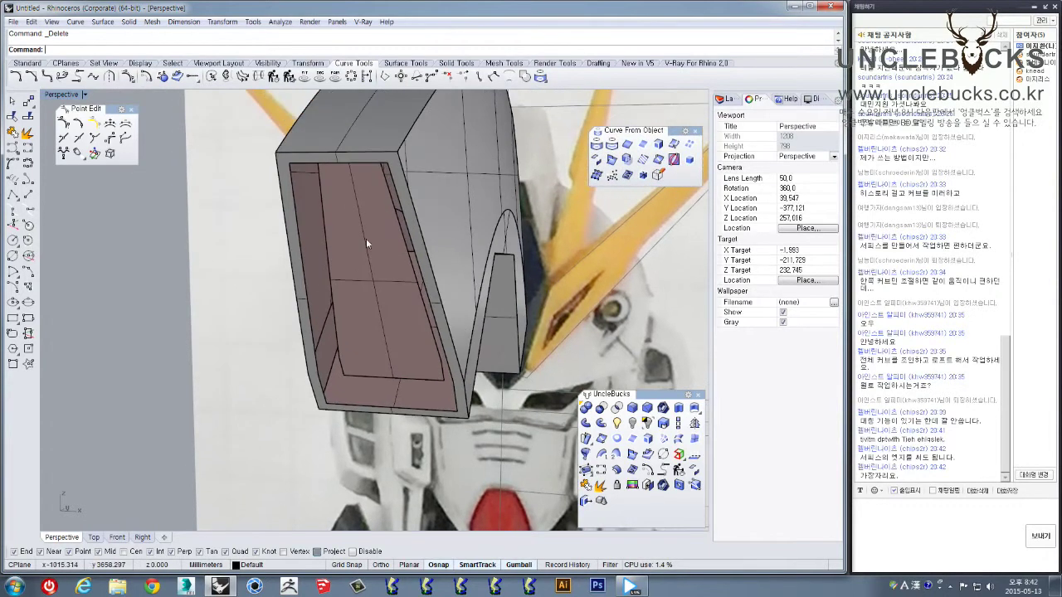
Flip the normal direction of the recessed panel surface inside the crest's front opening
left_click(357, 222)
left_click(694, 455)
left_click(365, 355)
right_click(279, 318)
right_click_drag(279, 318, 257, 249)
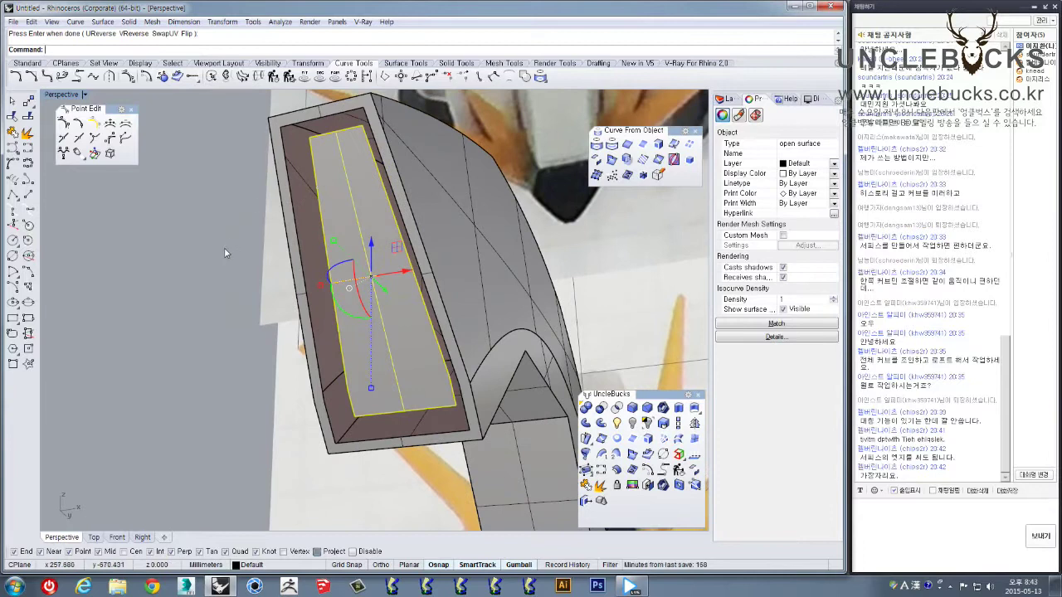
Duplicate the border of the recessed panel surface as a curve
left_click(225, 249)
left_click(339, 326)
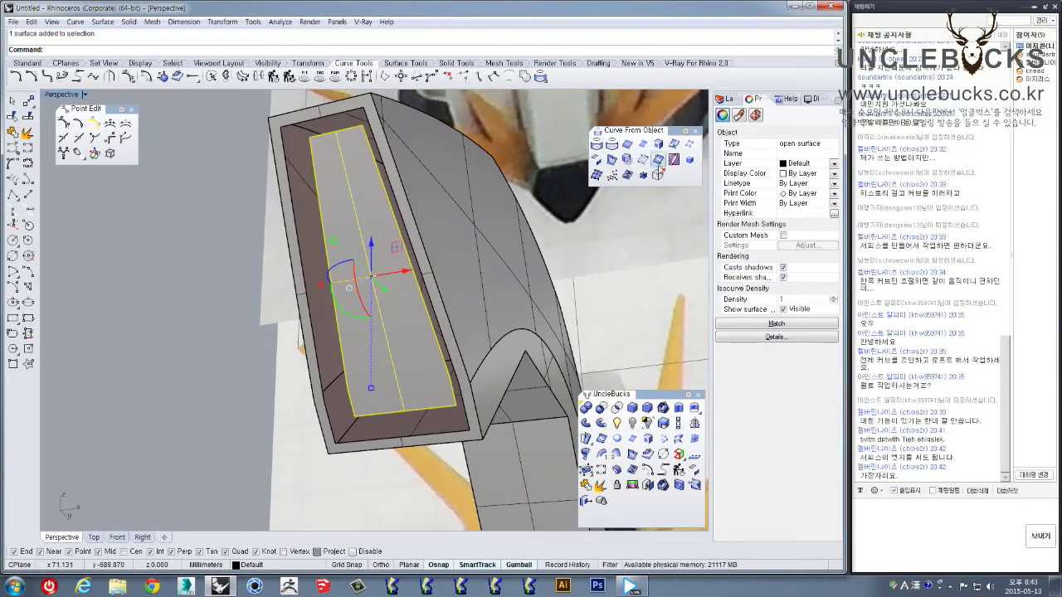
left_click(652, 446)
Loft the crest opening's border curve to the recessed panel's border curve with the Straight sections style, without simplifying
left_click(452, 353)
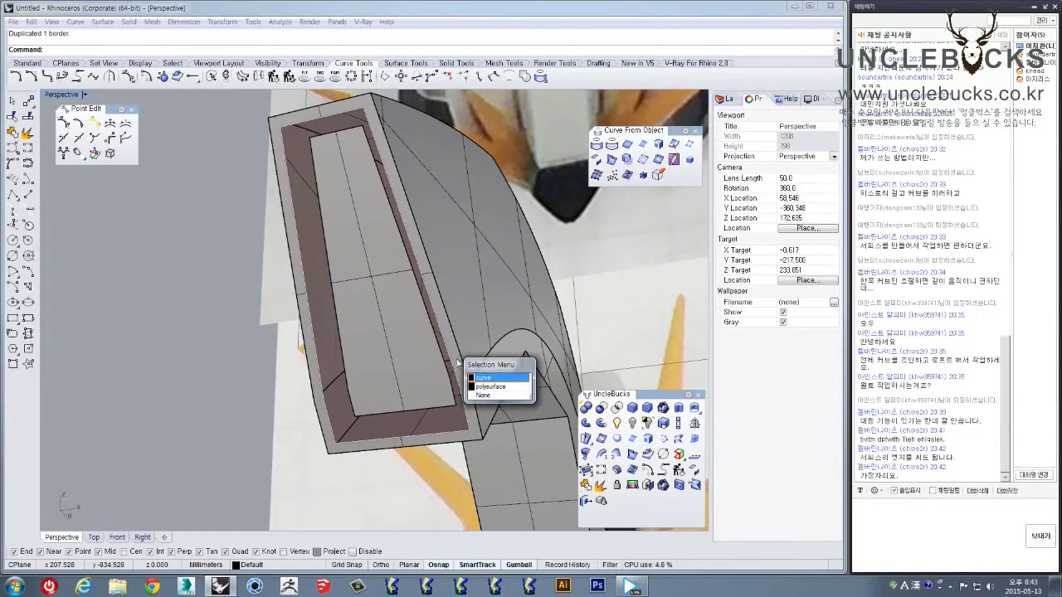
left_click(481, 377)
left_click(446, 336)
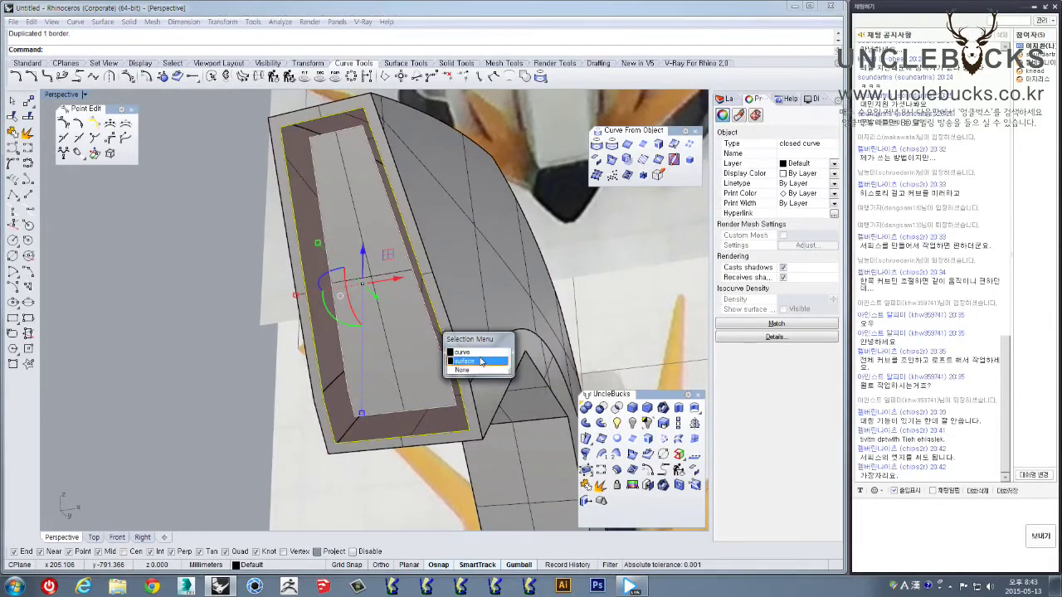
left_click(472, 355)
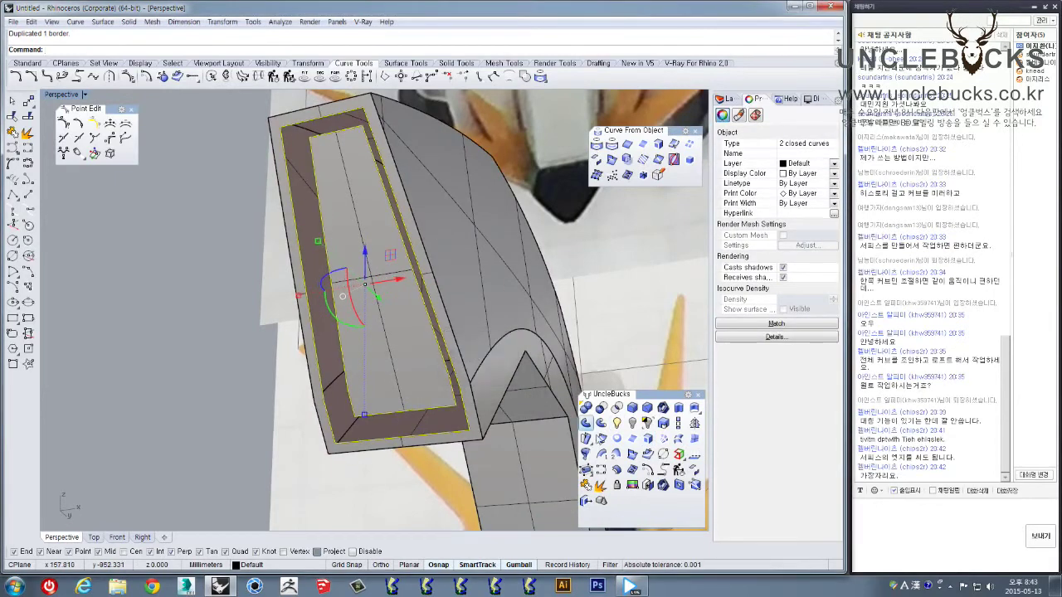
left_click(665, 438)
key("Return")
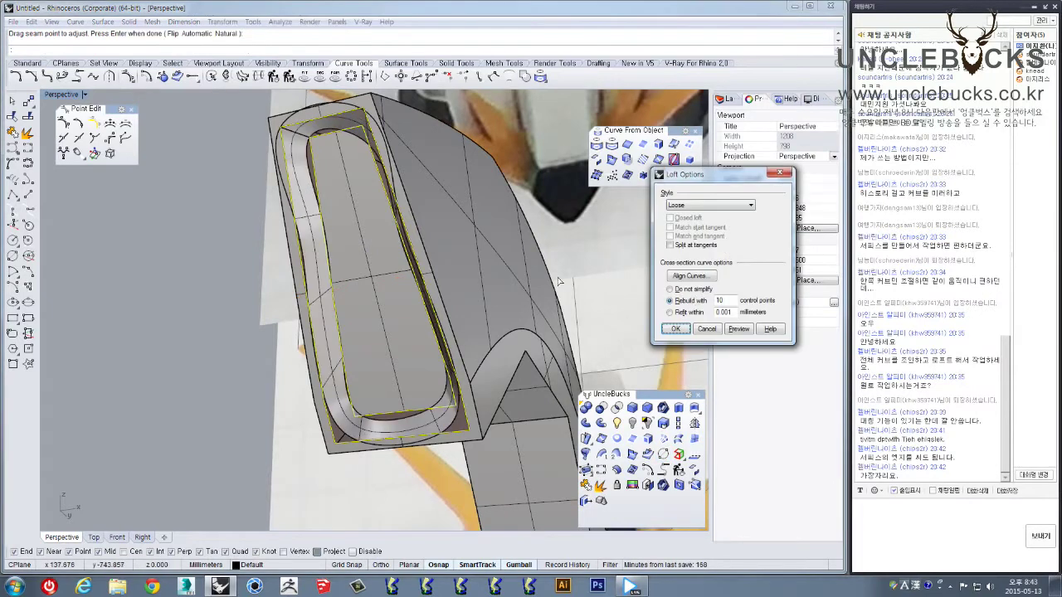
left_click(693, 205)
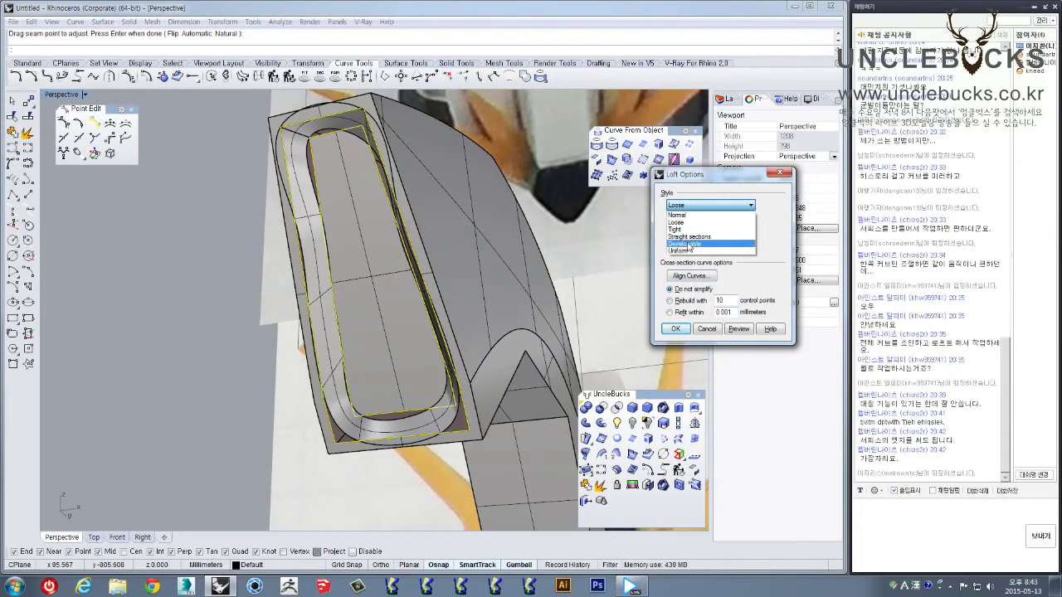
left_click(688, 237)
left_click(738, 328)
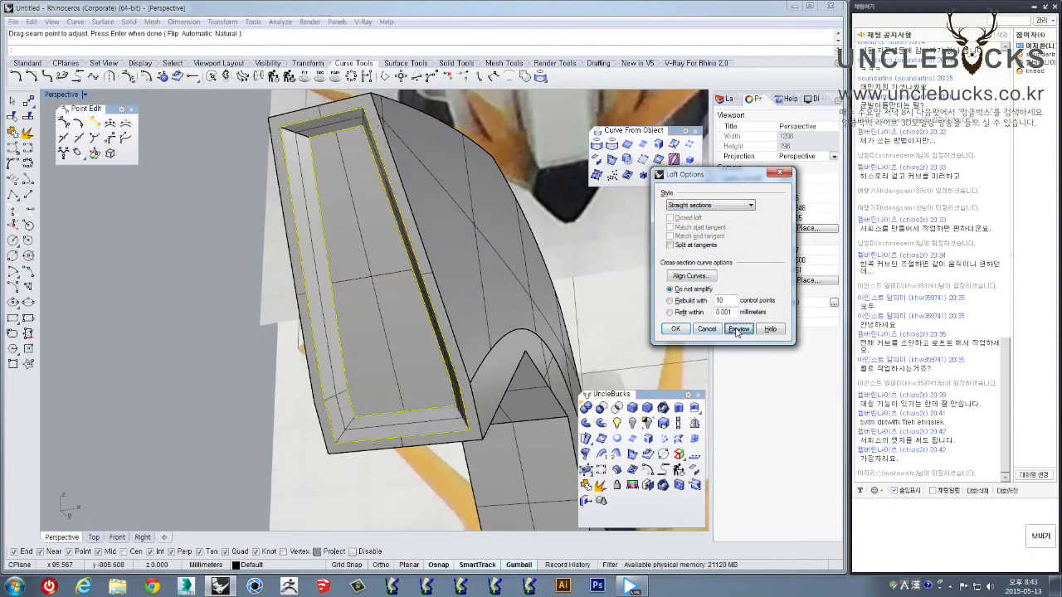
left_click(676, 328)
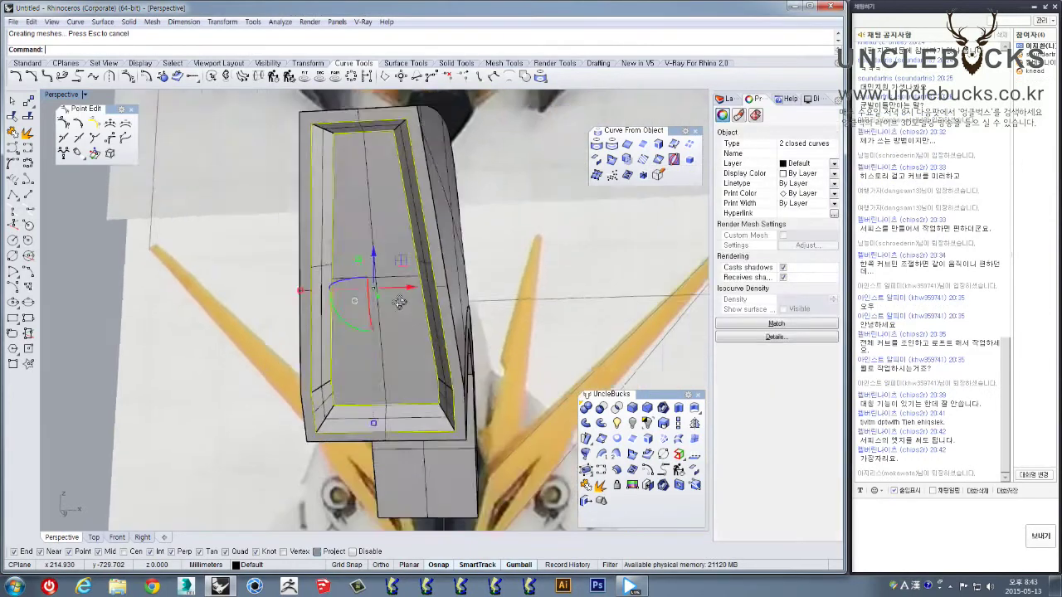
Delete the two closed border curves used for the loft
right_click_drag(399, 302, 324, 315)
scroll(416, 320, "down", 4)
key("Delete")
Join the crest, the lofted side walls and the recessed panel together
scroll(359, 312, "down", 4)
left_click_drag(424, 387, 307, 196)
right_click_drag(310, 201, 354, 229)
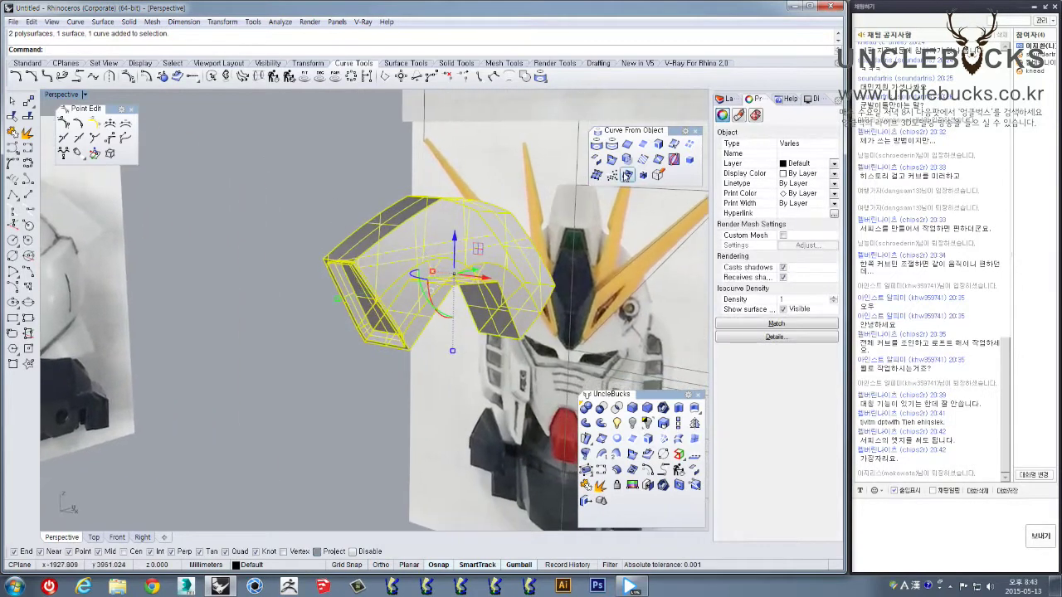
left_click(585, 487)
right_click_drag(506, 377, 461, 366)
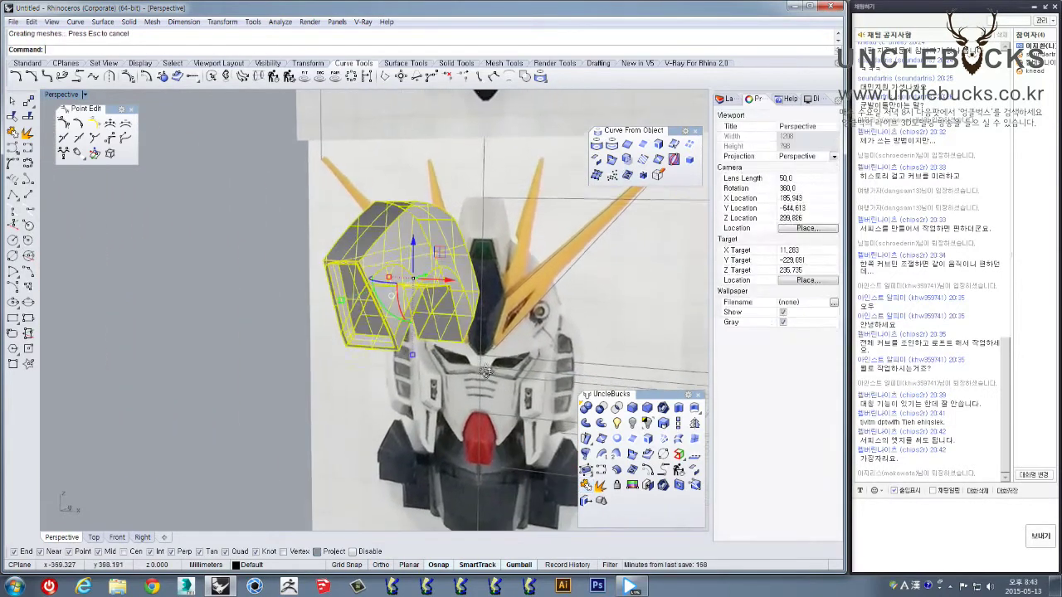
scroll(456, 364, "down", 4)
left_click(285, 312)
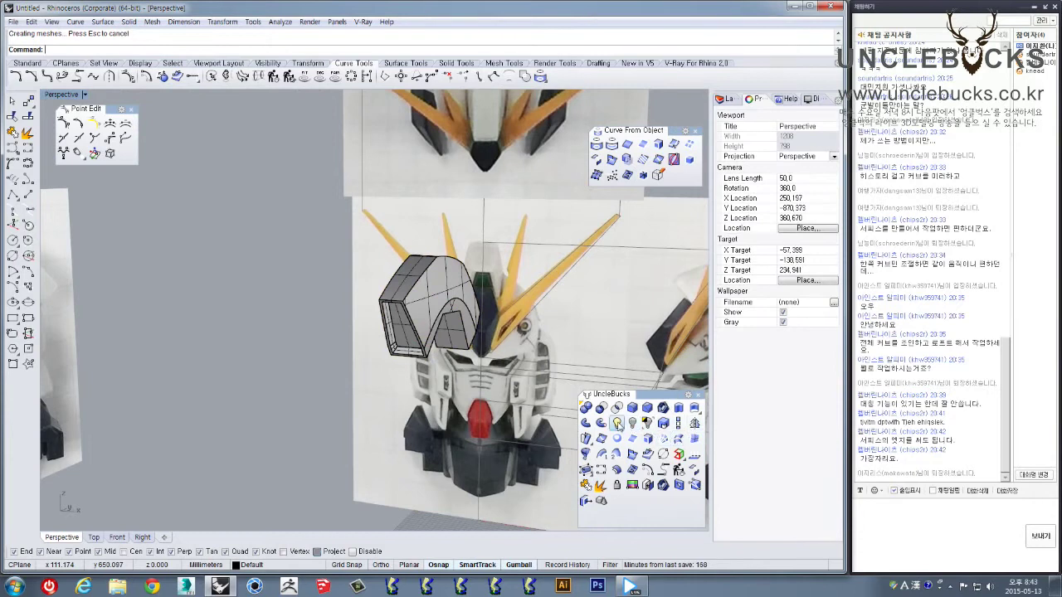
Show the hidden head parts again and delete the leftover geometry beside the crest
right_click(617, 424)
right_click_drag(490, 361, 374, 353, "shift")
left_click(264, 219)
right_click_drag(264, 219, 323, 311)
key("Delete")
scroll(368, 208, "up", 6)
right_click_drag(360, 161, 395, 304, "shift")
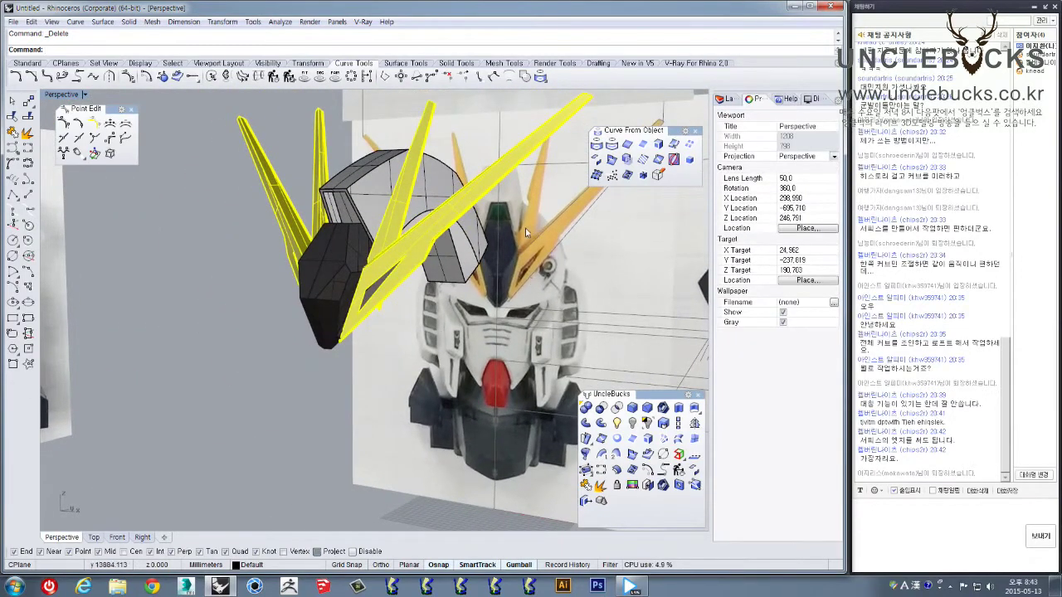
right_click_drag(532, 365, 461, 307)
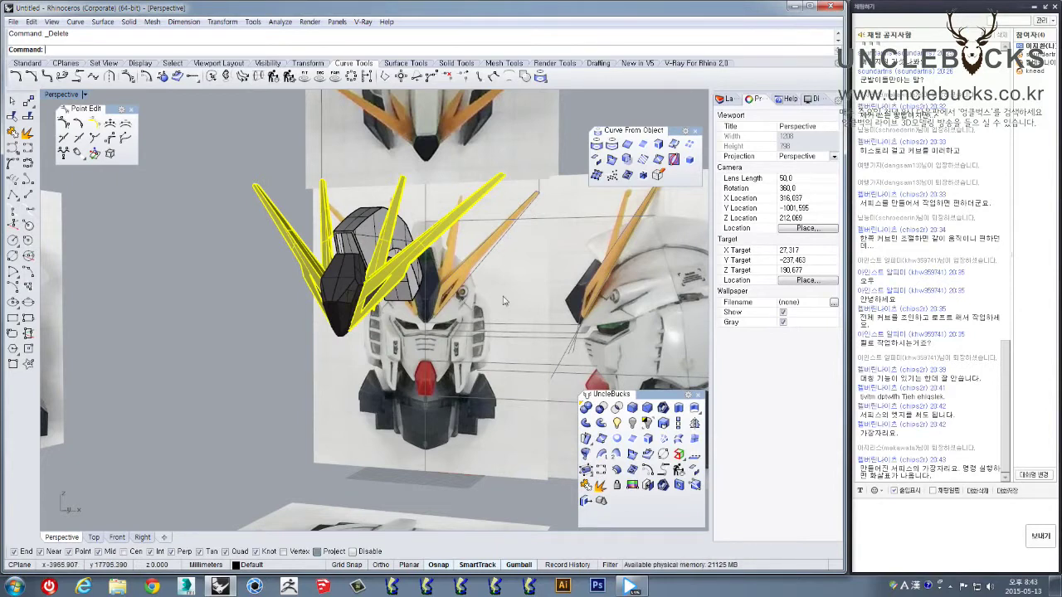
right_click_drag(462, 310, 505, 269)
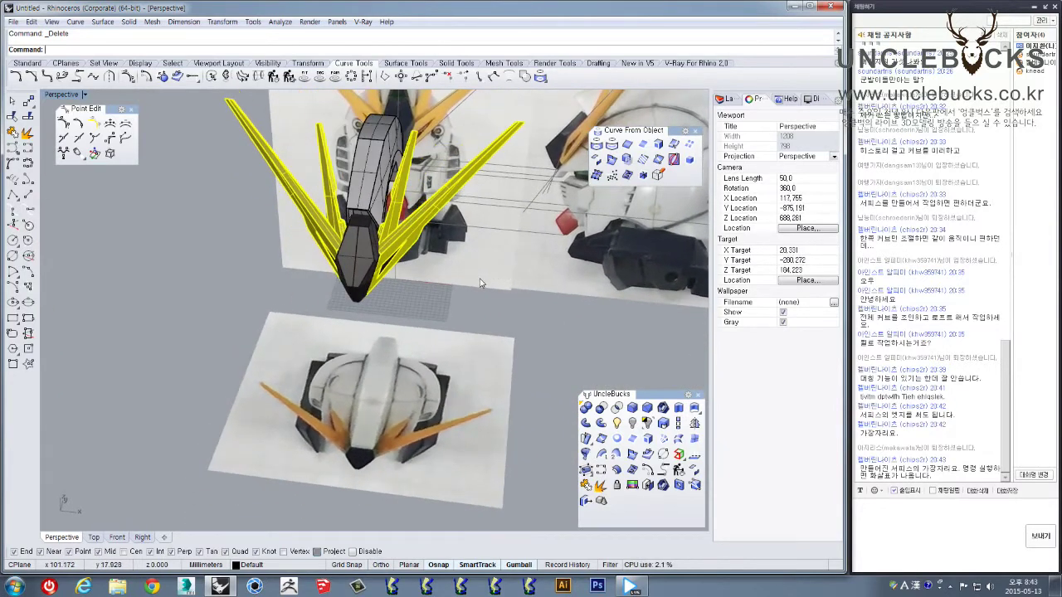
right_click_drag(296, 341, 272, 253)
scroll(271, 220, "up", 4)
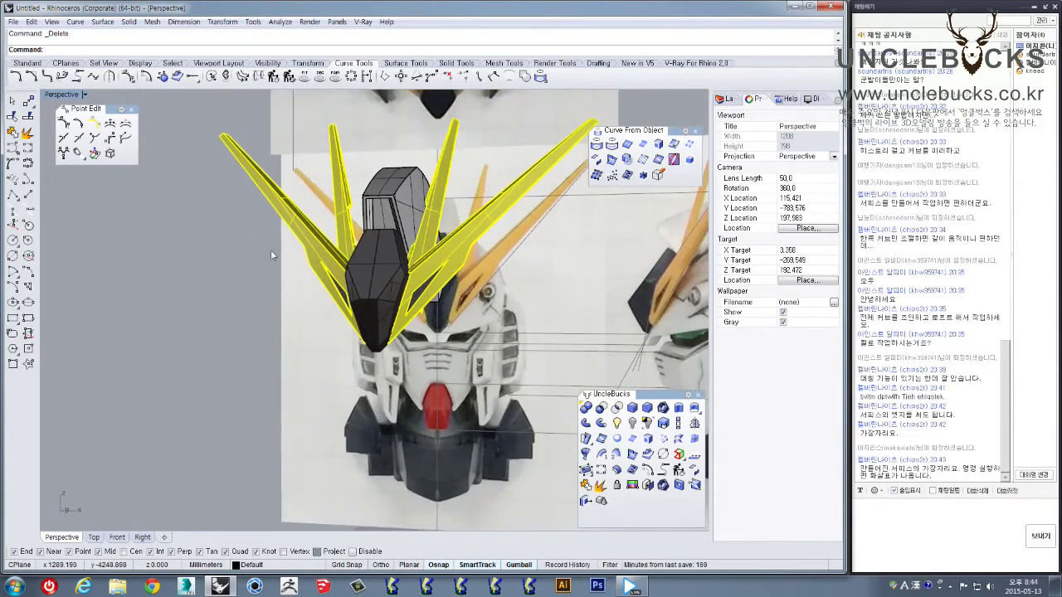
Try to run a command named Surface
type("S")
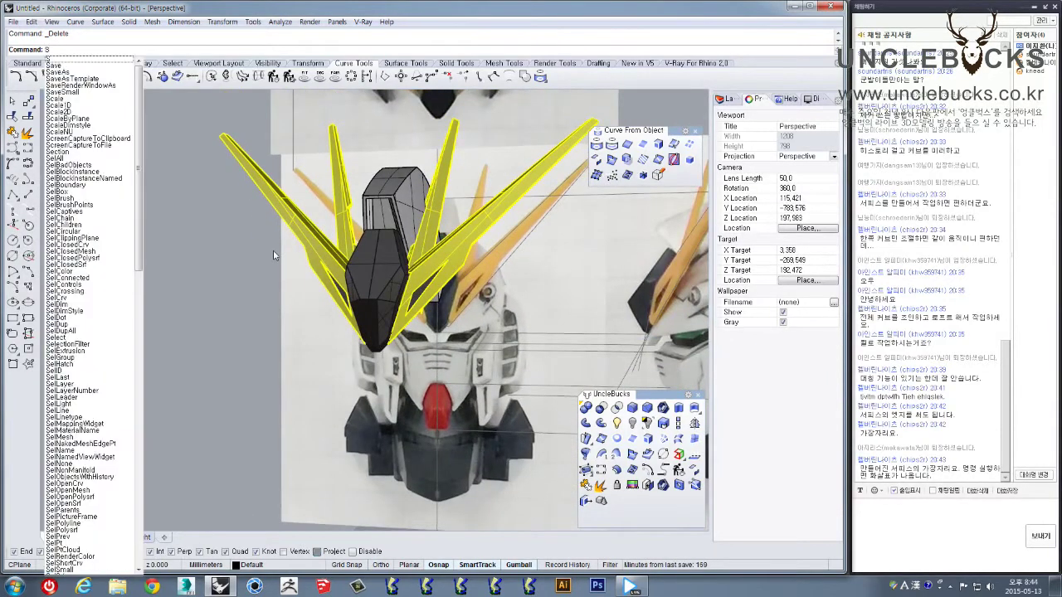
type("urf")
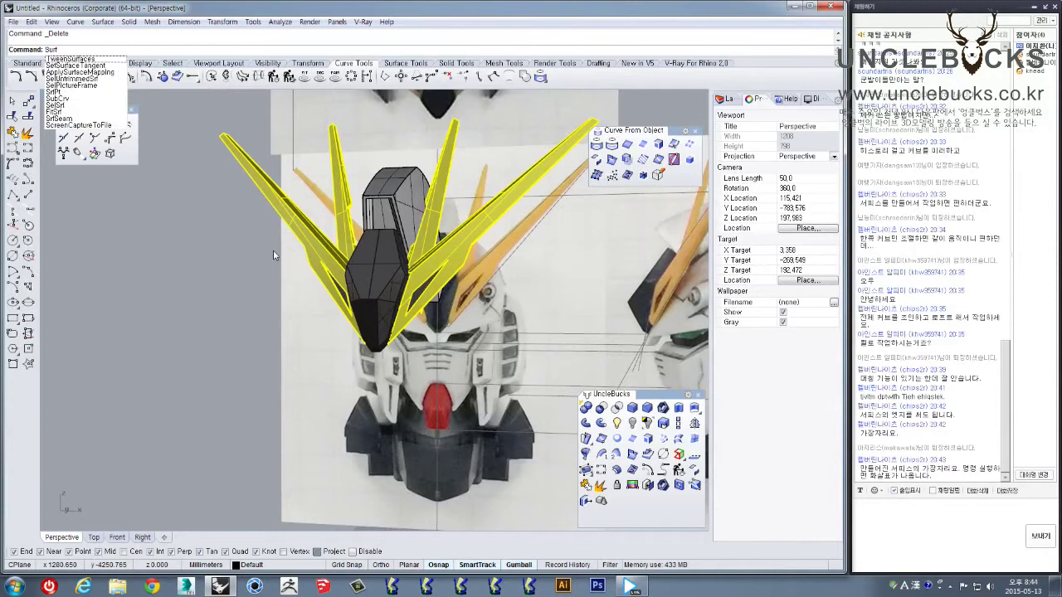
type("a")
key("BackSpace")
key("BackSpace")
key("BackSpace")
key("BackSpace")
key("BackSpace")
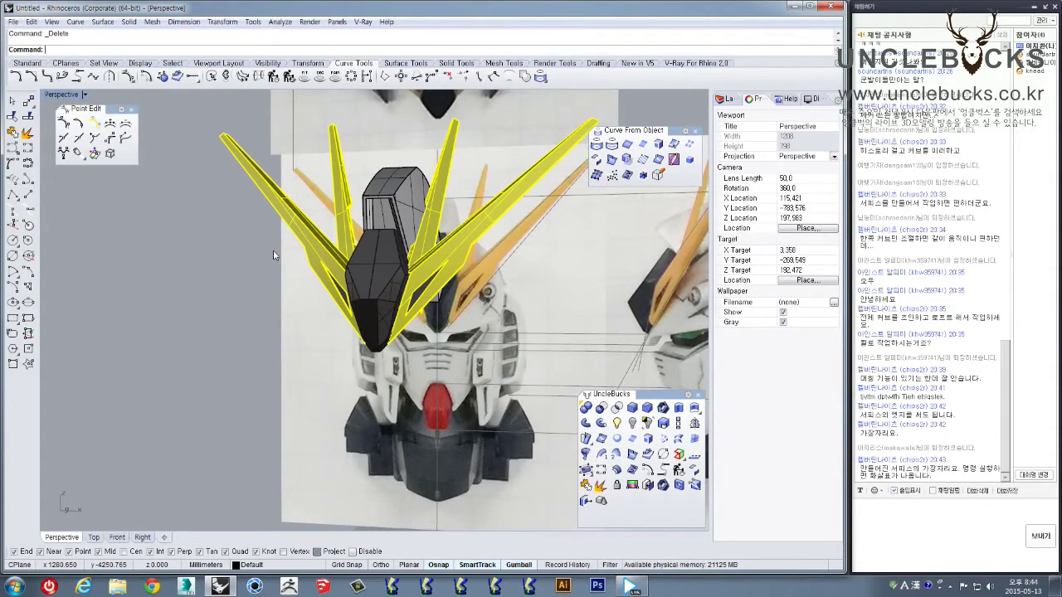
type("Su")
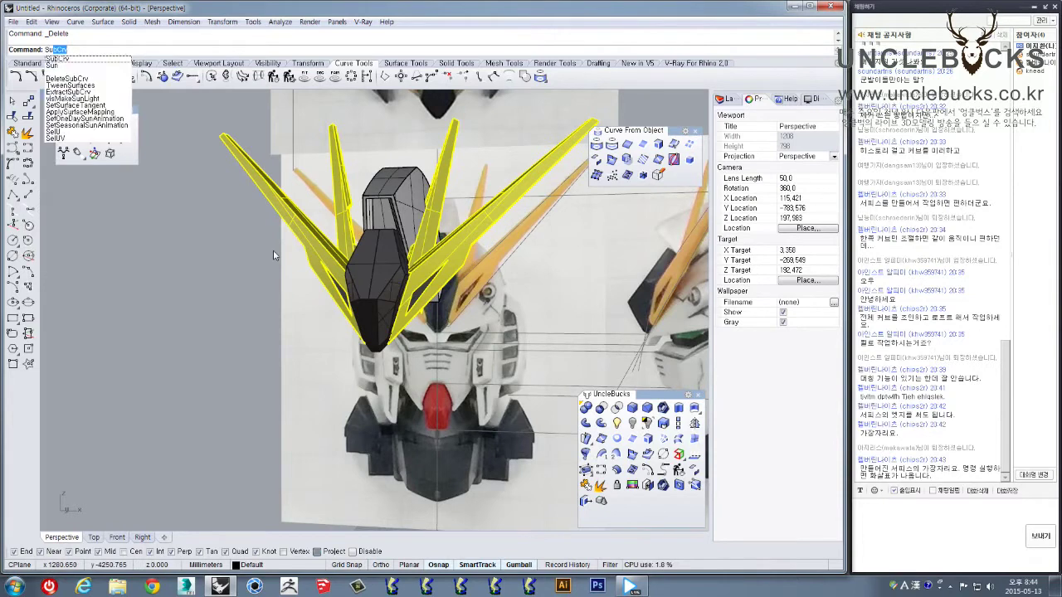
type("f")
key("BackSpace")
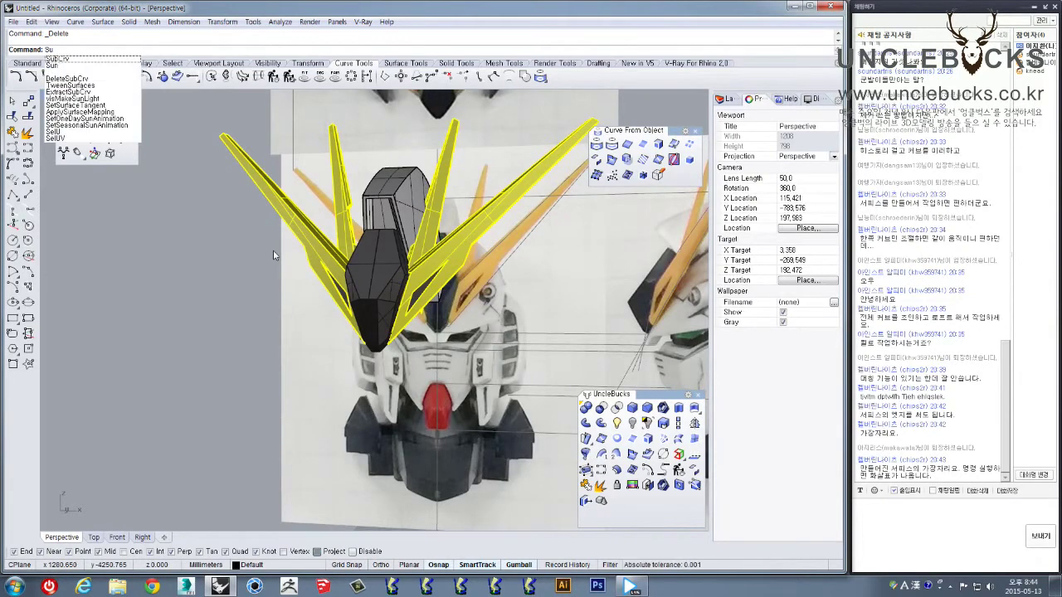
type("RFA")
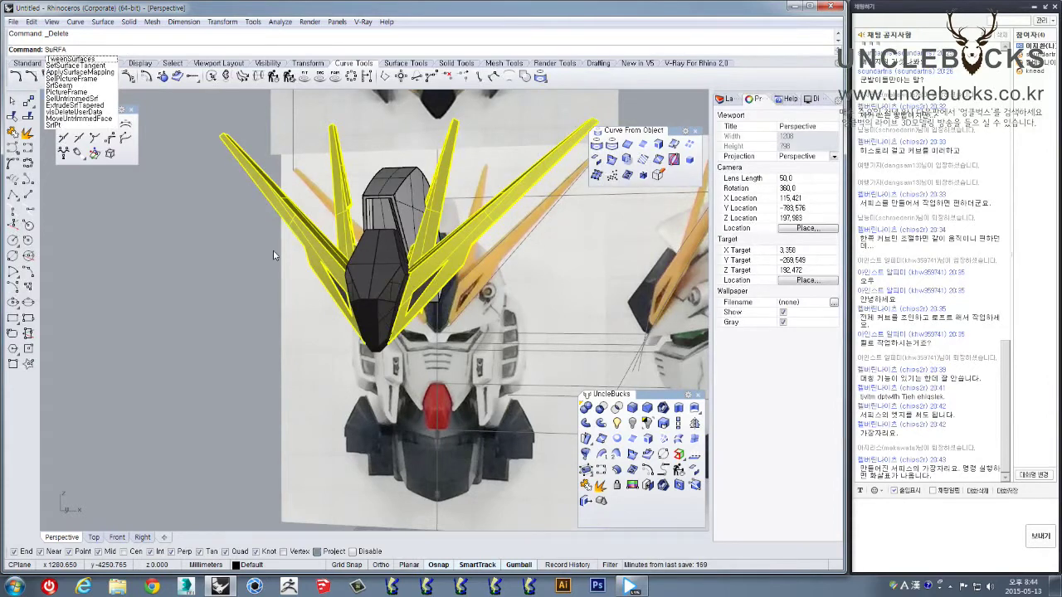
type("ce")
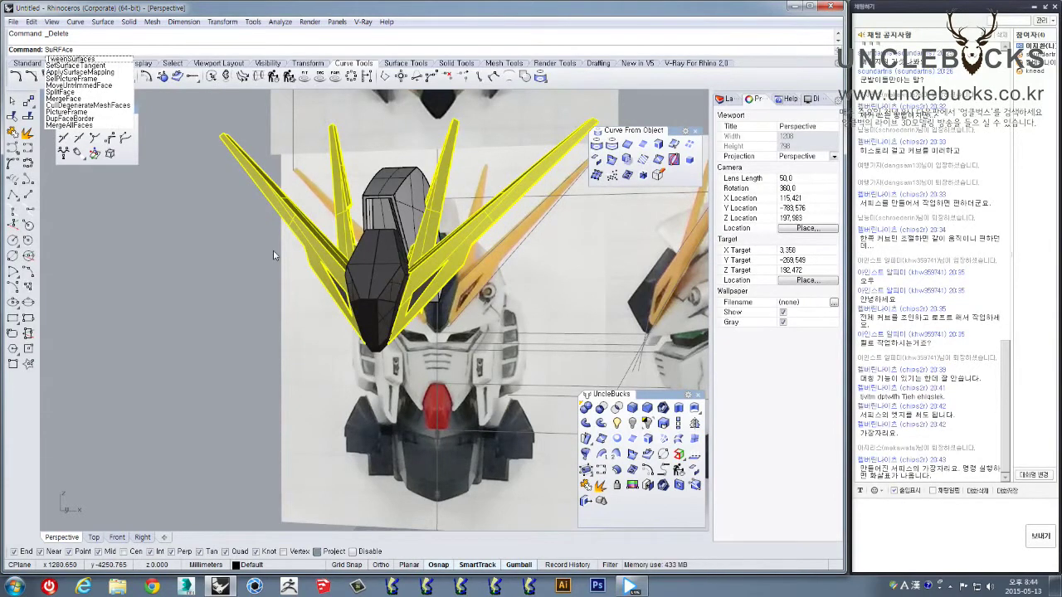
key("Return")
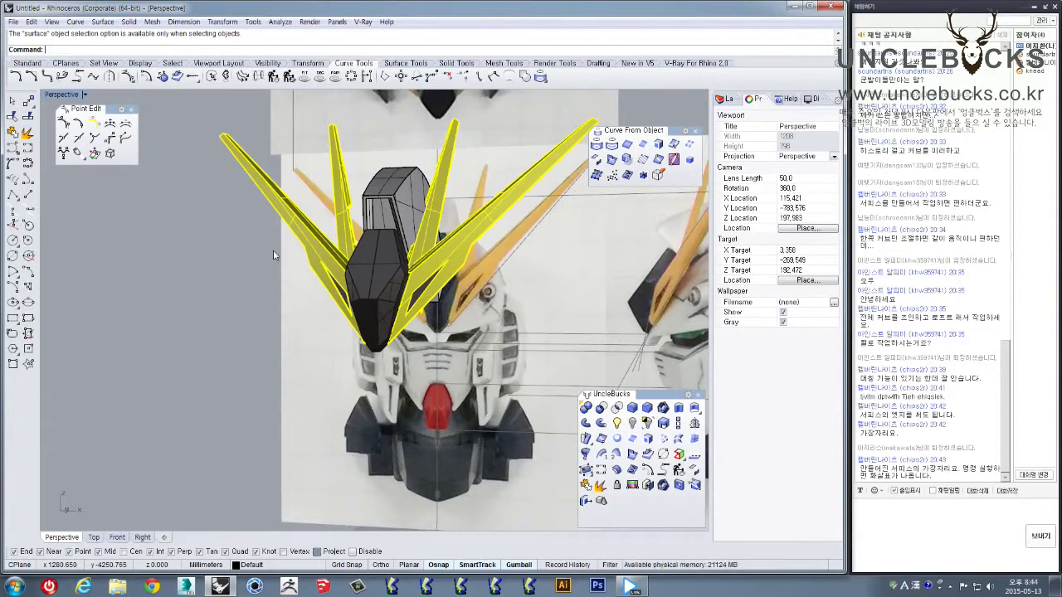
left_click(417, 65)
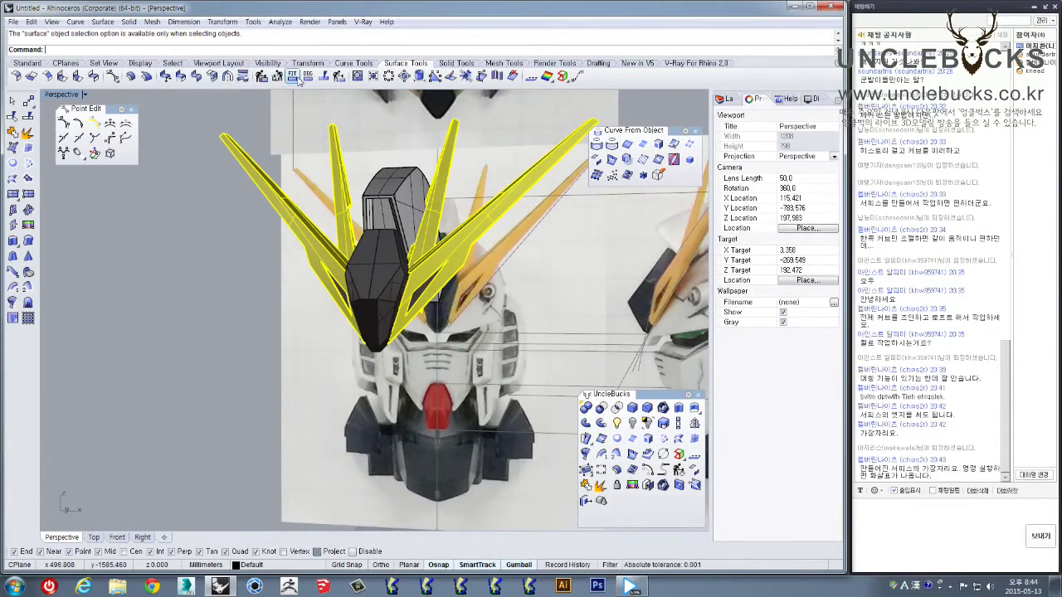
left_click(530, 76)
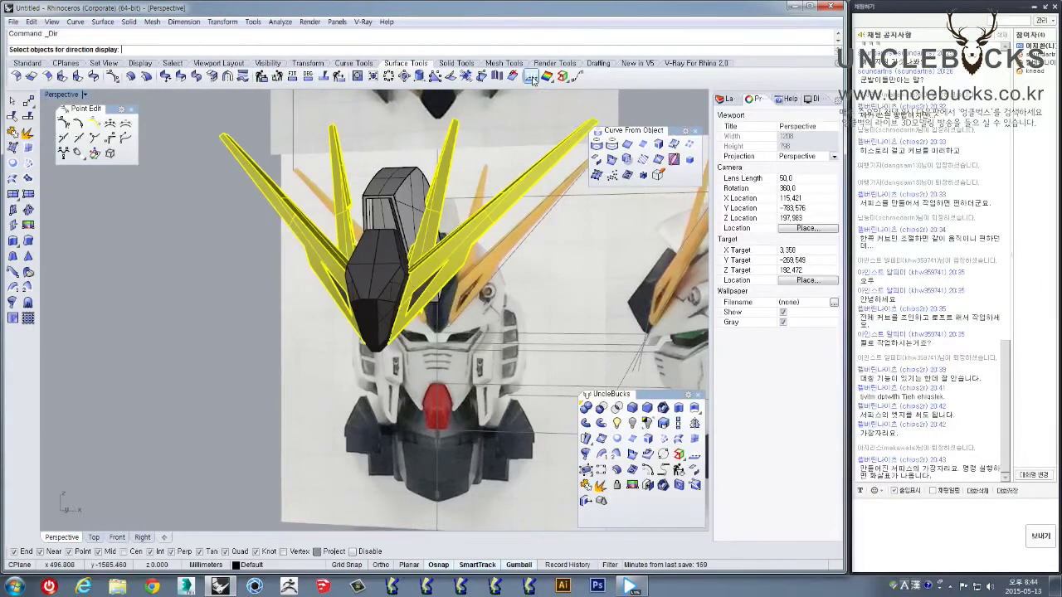
right_click_drag(206, 246, 241, 287)
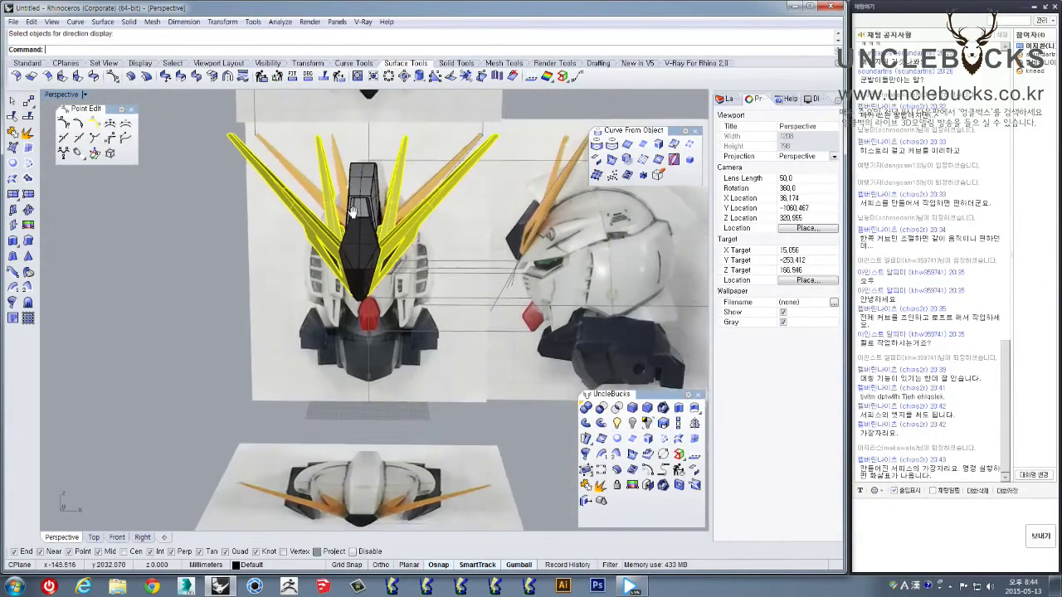
scroll(385, 209, "up", 4)
right_click_drag(385, 209, 383, 313)
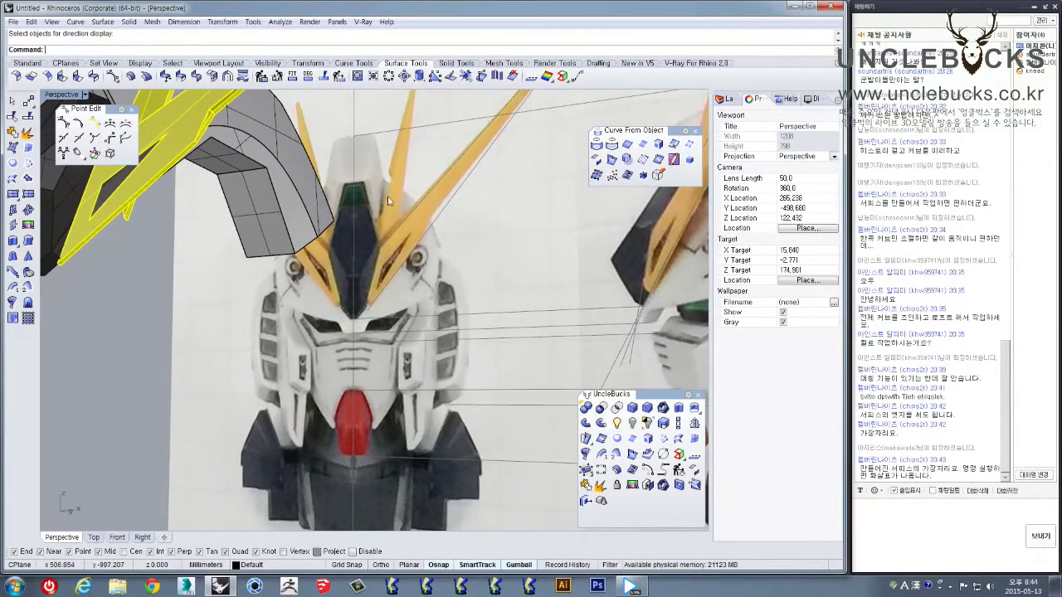
scroll(407, 214, "down", 3)
right_click_drag(402, 214, 397, 192)
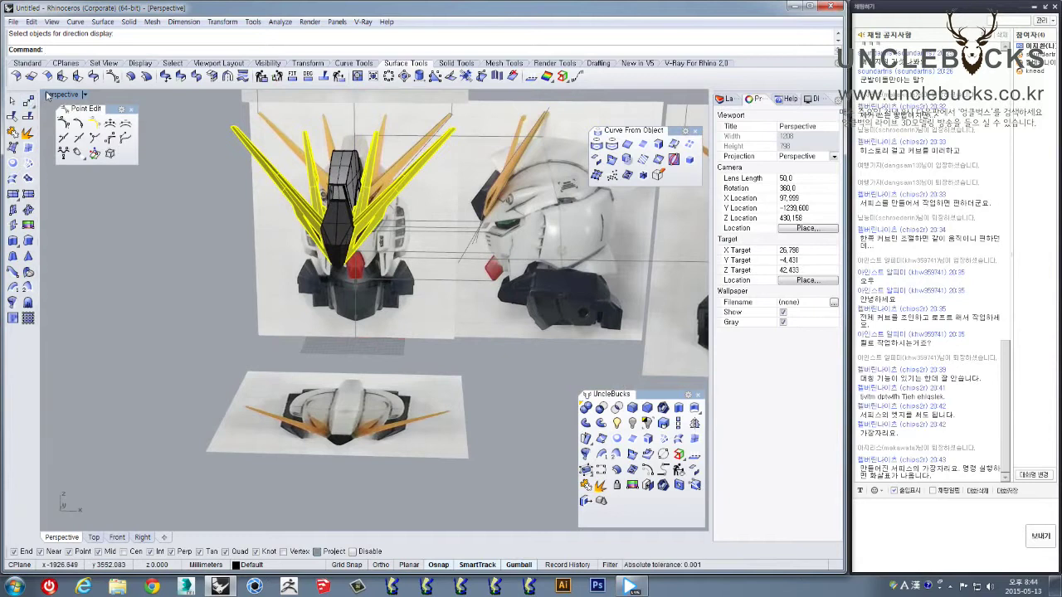
In a maximized Right view, move the dark forehead piece about 4 mm back toward the crest
double_click(50, 94)
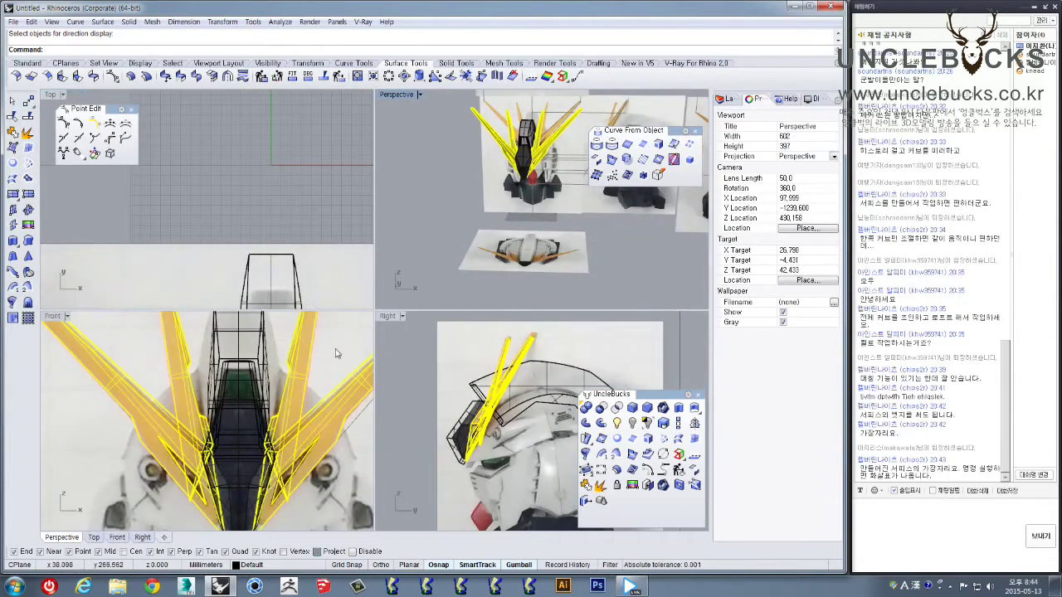
double_click(389, 318)
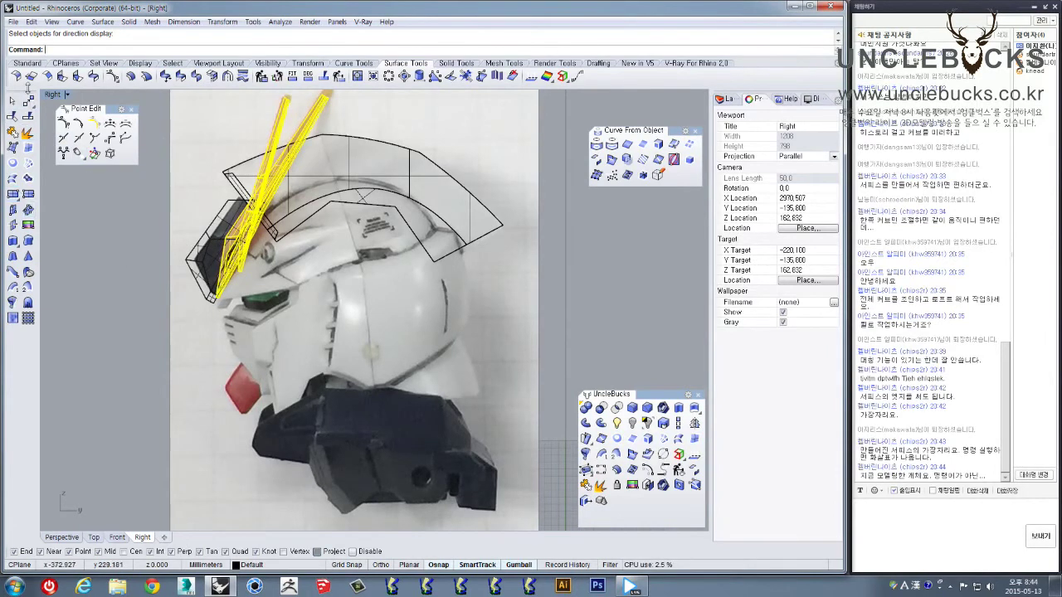
left_click(26, 65)
left_click(189, 280)
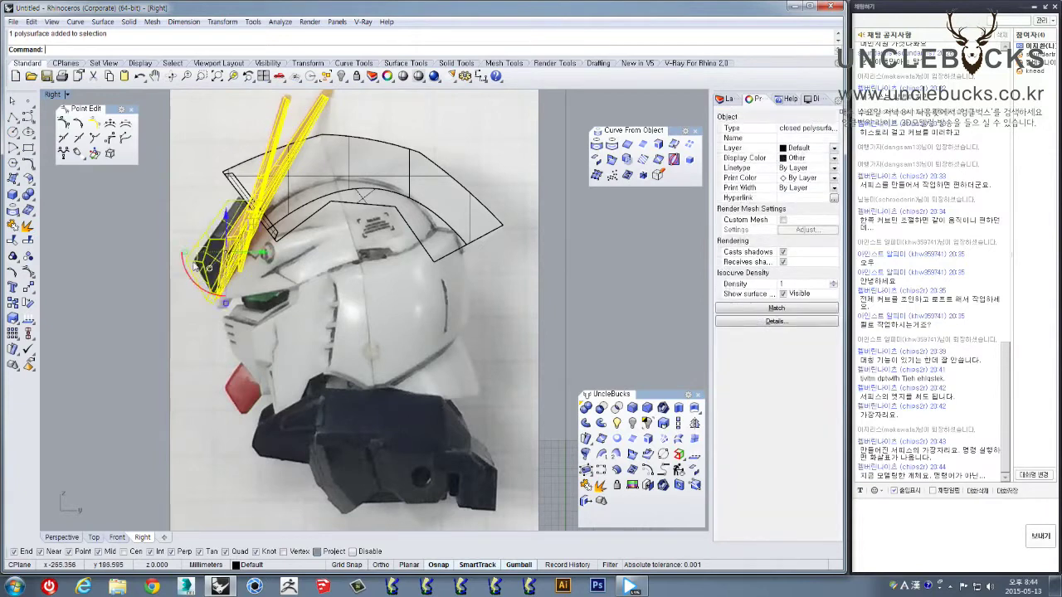
scroll(191, 276, "up", 3)
left_click_drag(276, 220, 285, 216)
left_click(175, 348)
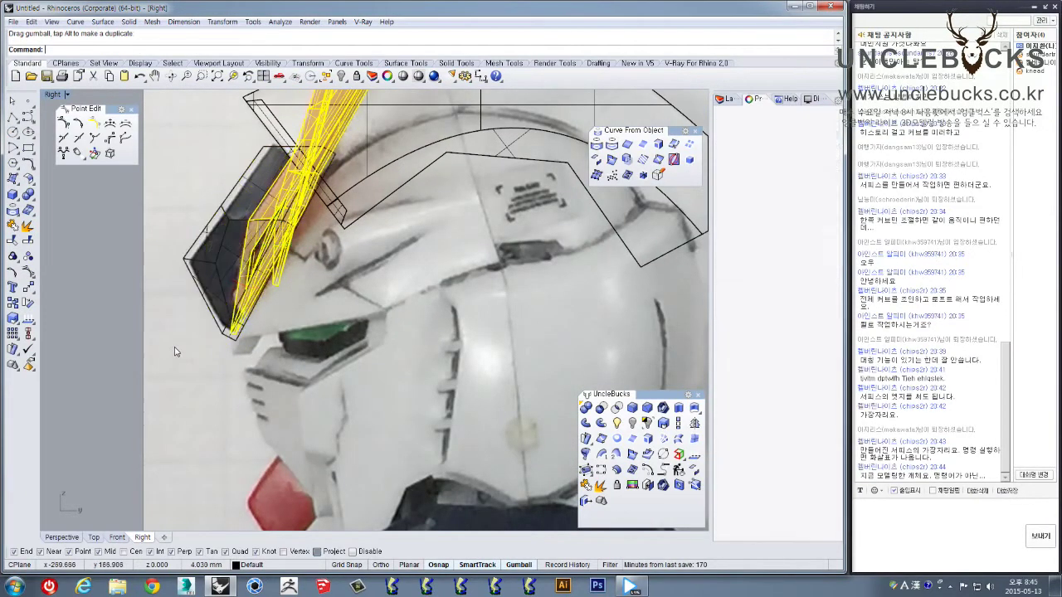
Draw a degree-3 control-point curve in the Right view, from below the forehead piece over the helmet dome to its back
right_click_drag(180, 342, 207, 348)
scroll(208, 347, "down", 2)
right_click_drag(171, 315, 175, 250)
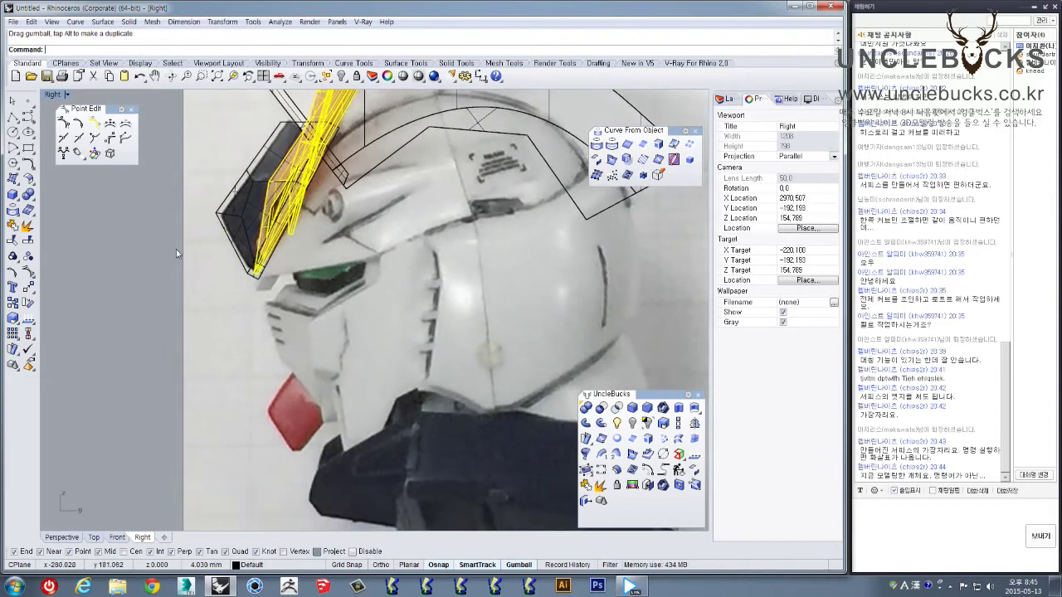
left_click(28, 118)
left_click(41, 124)
right_click_drag(263, 285, 248, 328)
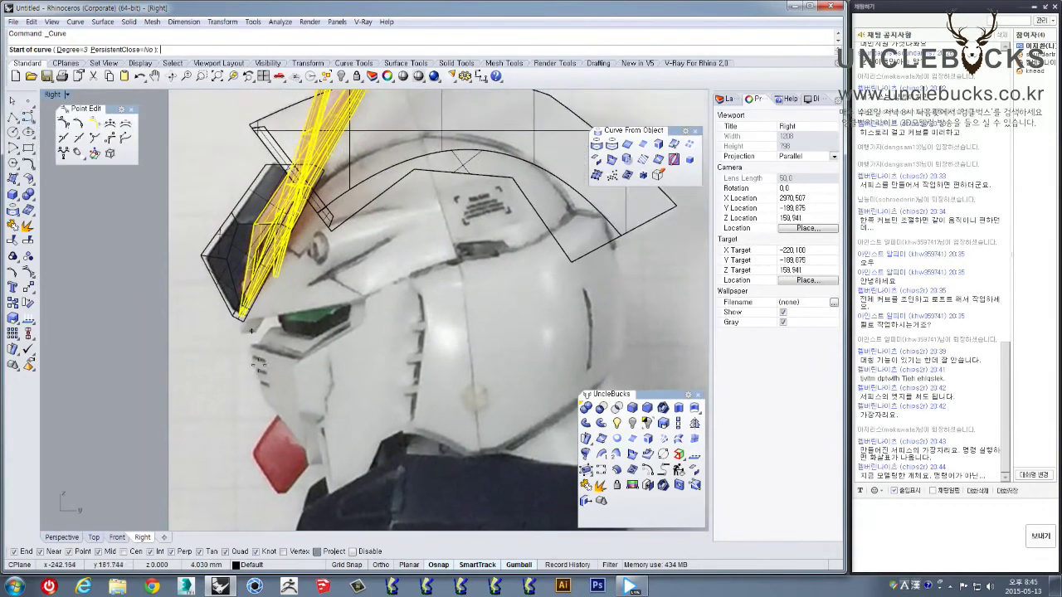
scroll(256, 291, "down", 4)
right_click_drag(257, 292, 252, 331)
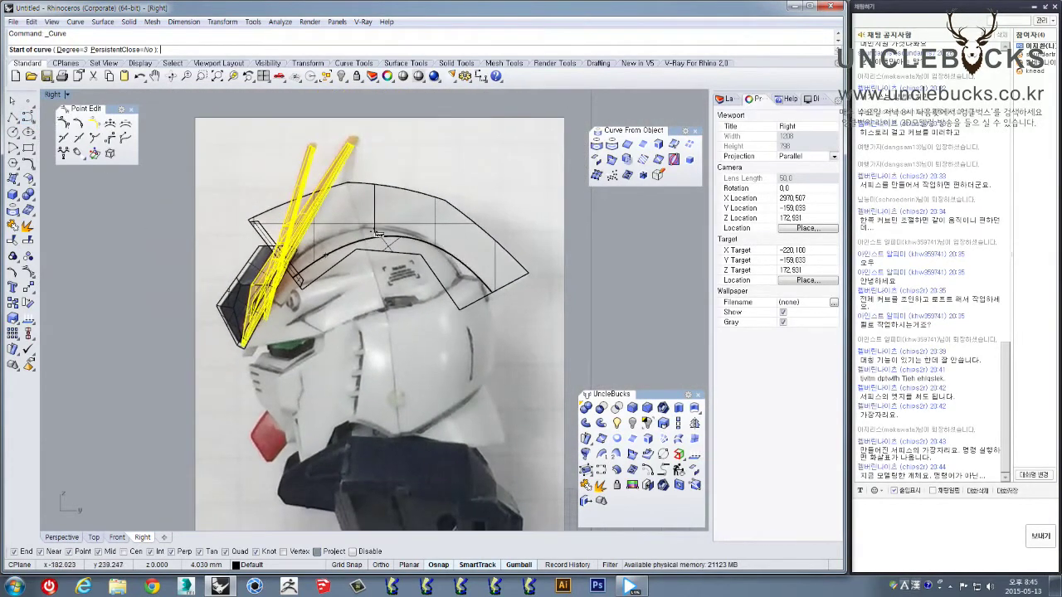
right_click_drag(280, 269, 263, 318)
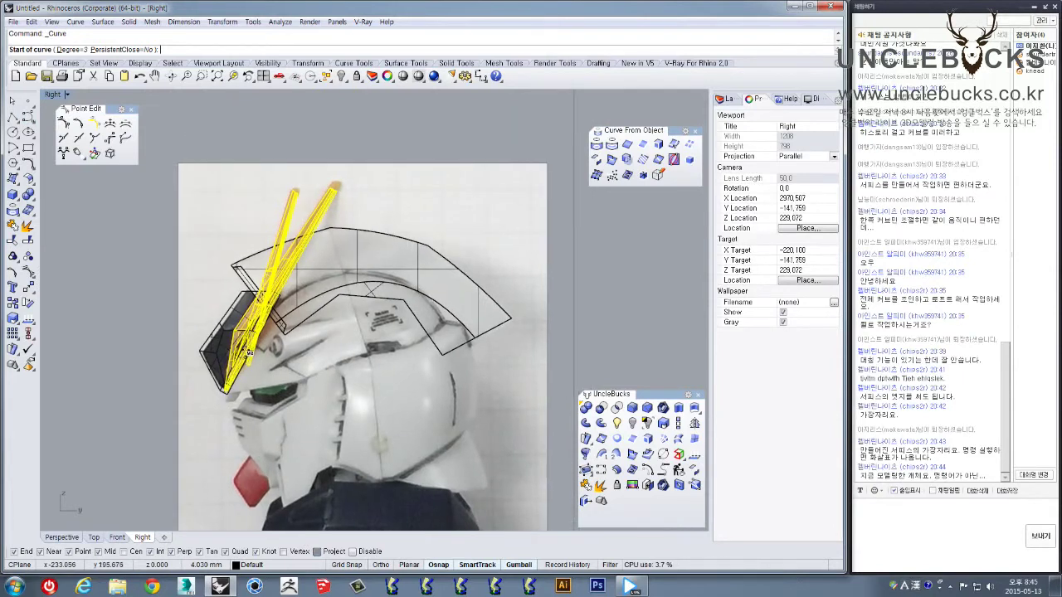
scroll(253, 363, "up", 2)
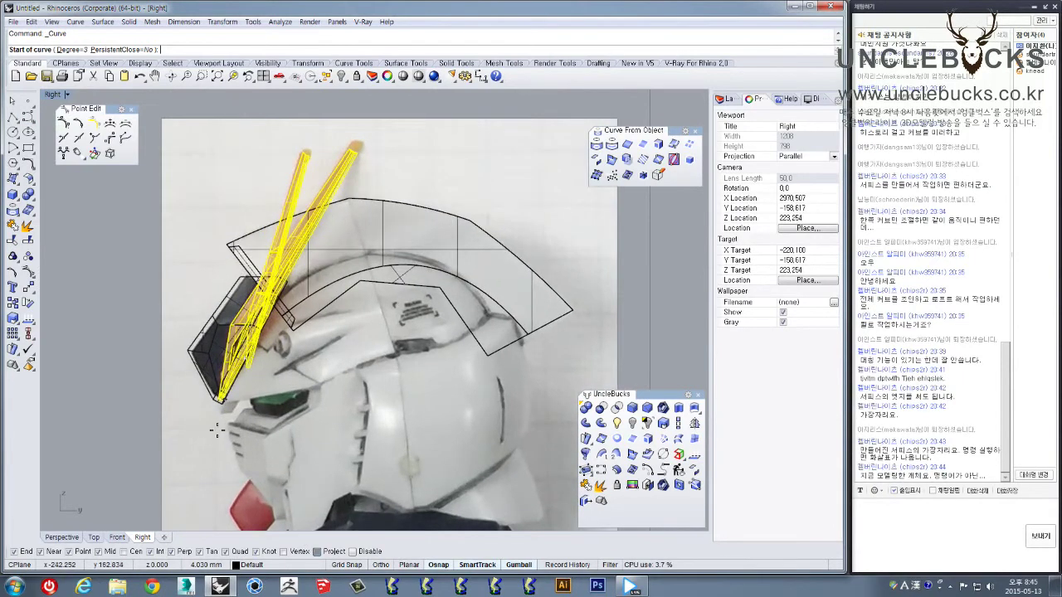
left_click(184, 469)
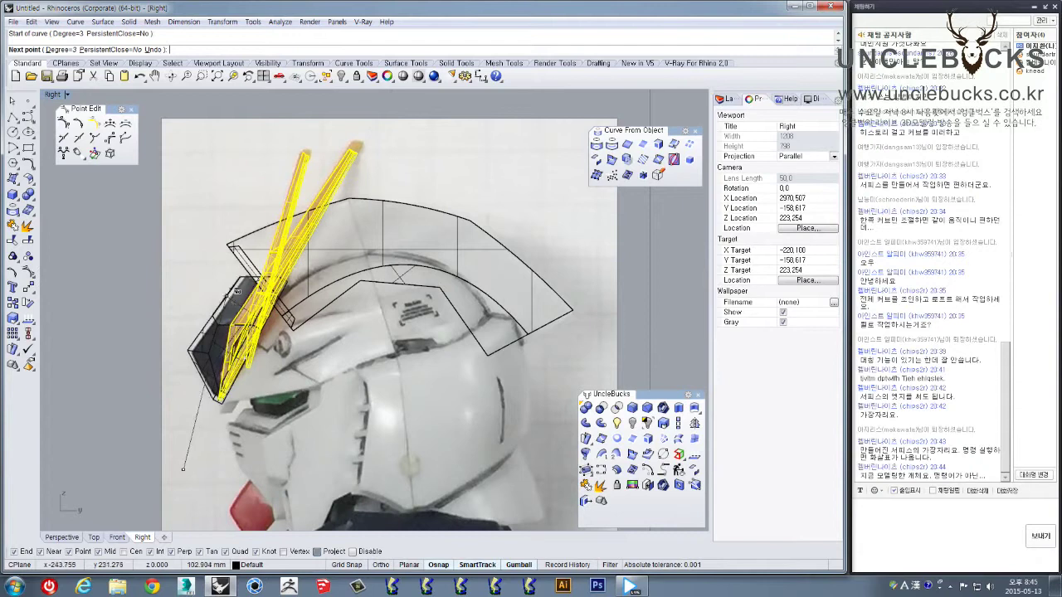
left_click(286, 253)
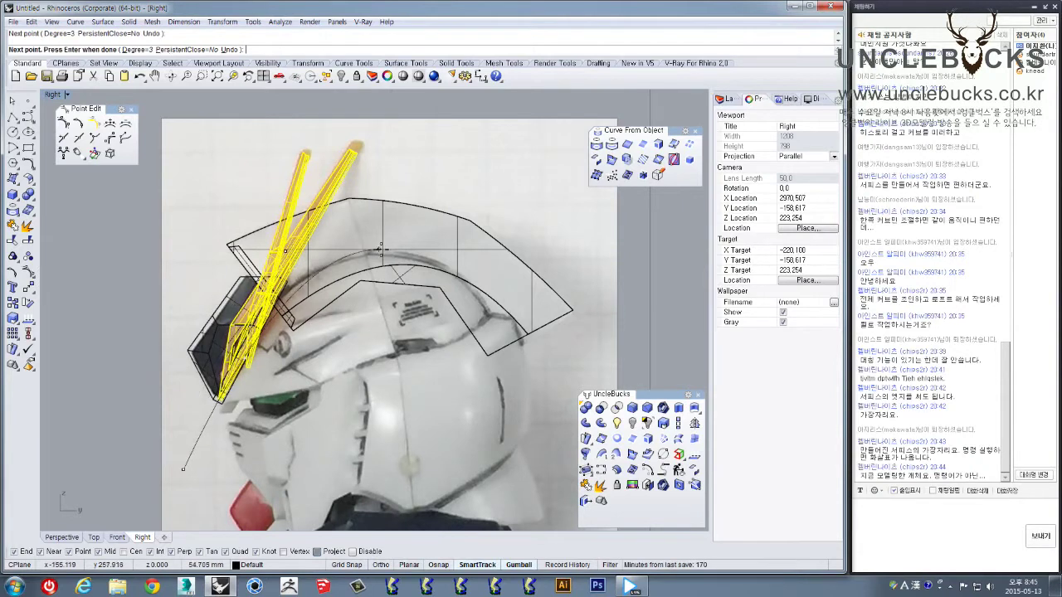
left_click(412, 218)
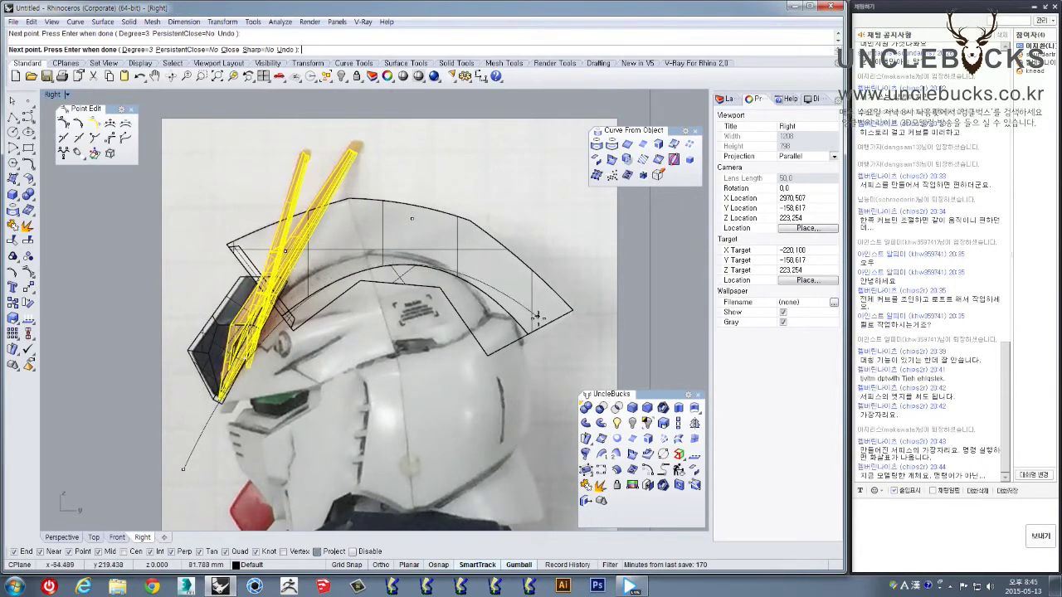
left_click(498, 316)
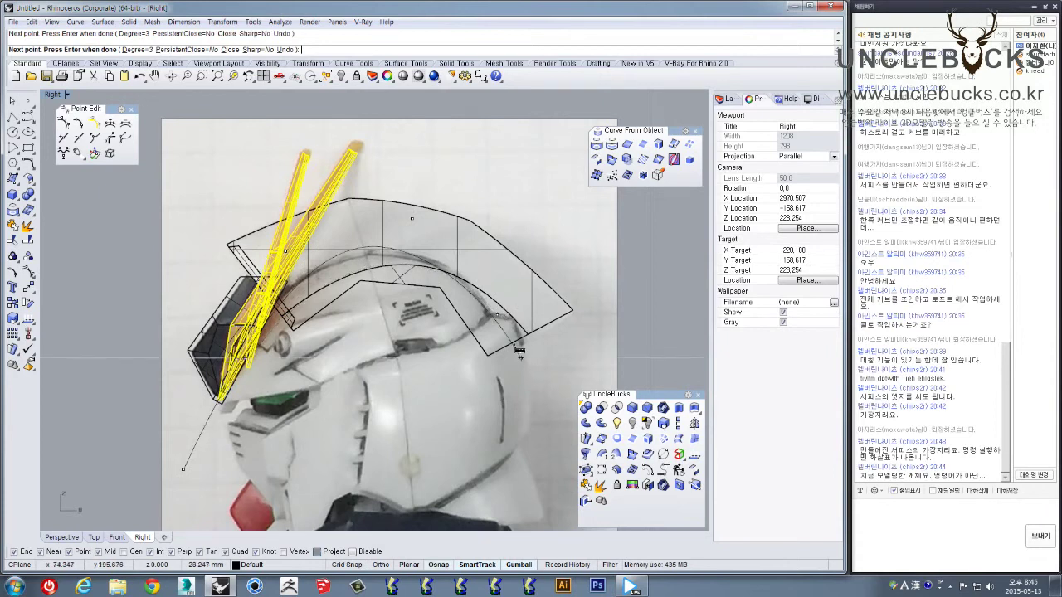
right_click_drag(520, 352, 523, 351)
right_click_drag(489, 292, 538, 297)
right_click(549, 362)
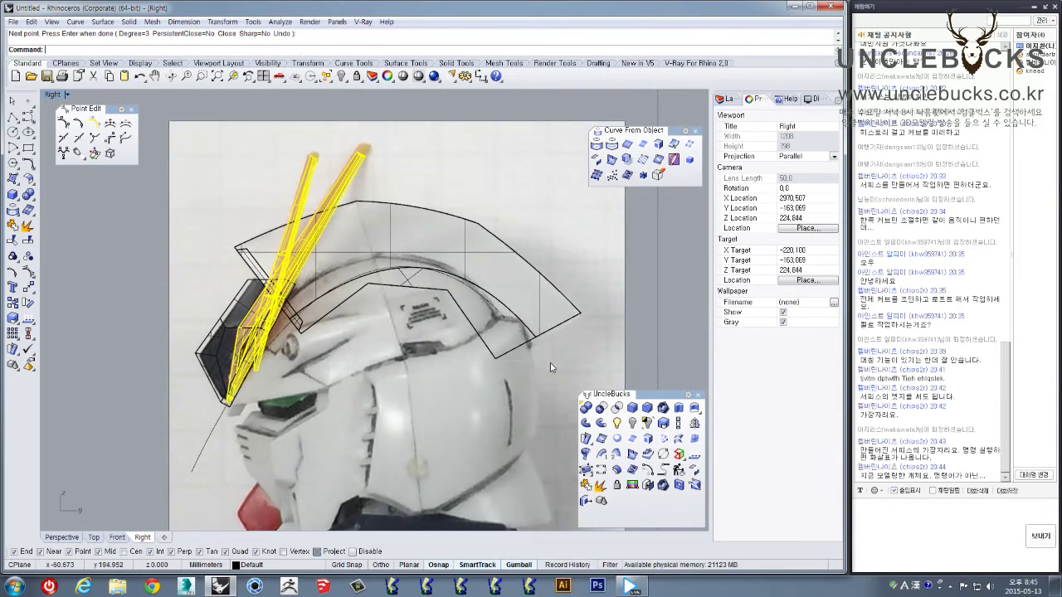
Turn on the new curve's control points and reposition its upper and rear points so it arches along the helmet dome
left_click(476, 298)
right_click_drag(194, 330, 143, 288)
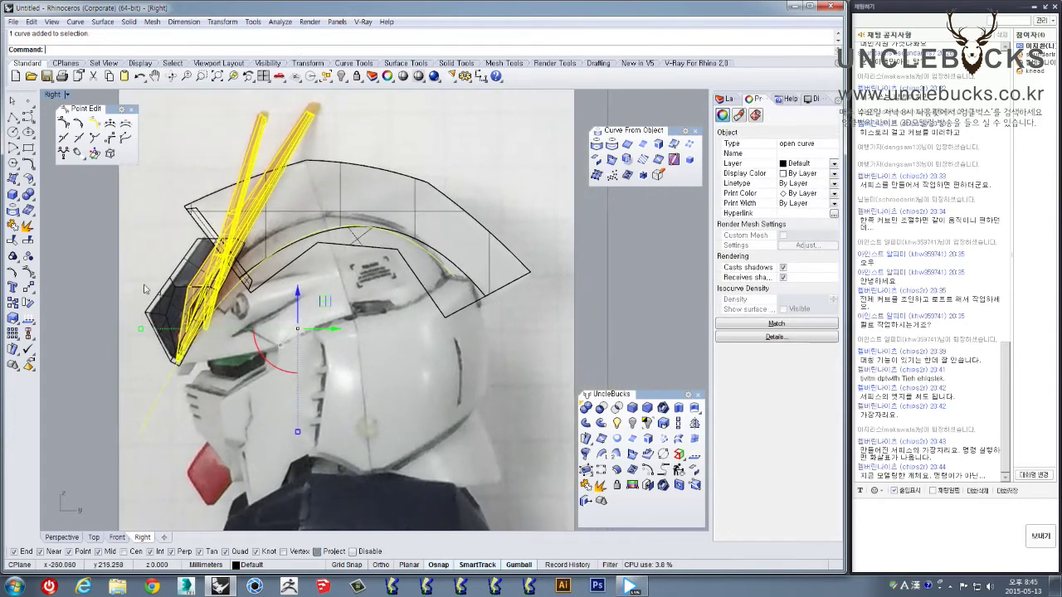
left_click(30, 275)
left_click(370, 179)
left_click_drag(396, 152, 389, 130)
left_click_drag(175, 183, 264, 239)
left_click_drag(265, 185, 228, 172)
right_click_drag(311, 183, 391, 185)
left_click_drag(506, 144, 567, 316)
left_click_drag(562, 251, 590, 286)
left_click_drag(436, 151, 473, 193)
right_click_drag(476, 195, 500, 223)
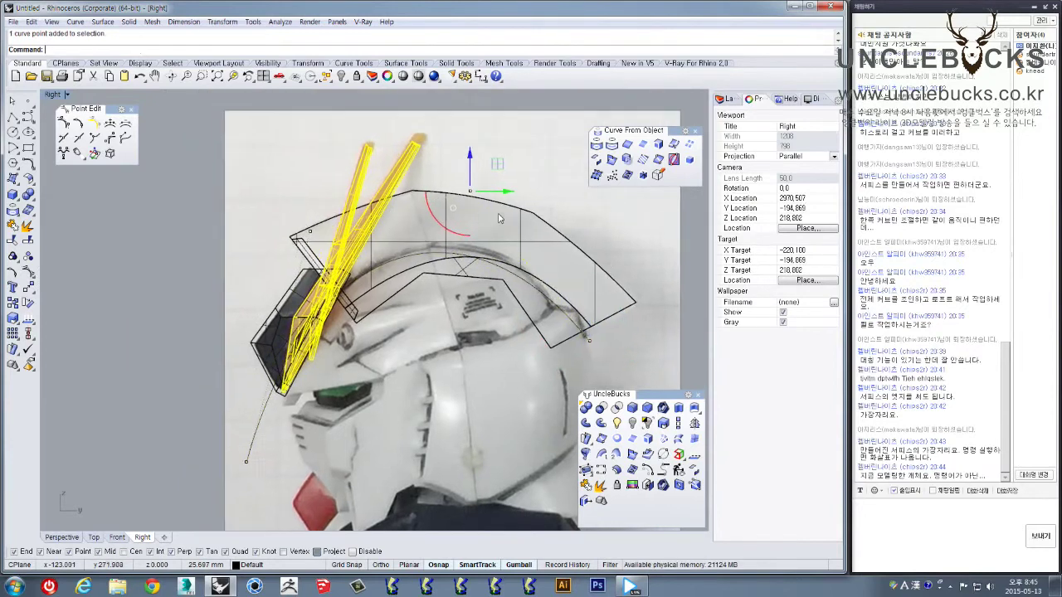
left_click_drag(497, 164, 508, 151)
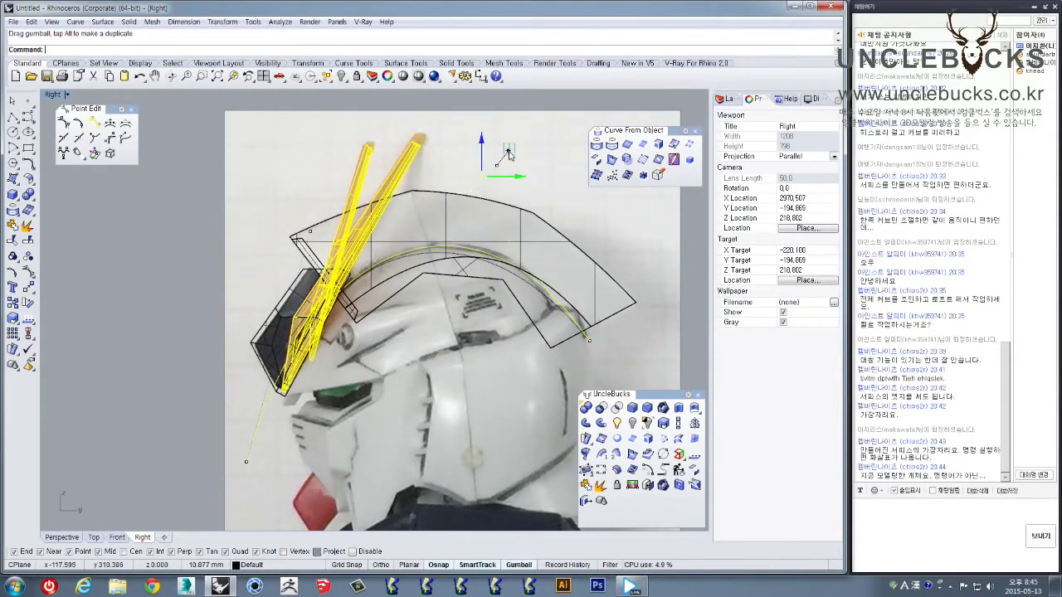
Adjust the curve's front, lower end, upper rear and rear end points to match the side reference outline
right_click_drag(319, 203, 367, 174)
left_click_drag(317, 167, 376, 236)
left_click_drag(385, 175, 393, 146)
left_click(295, 430)
left_click_drag(326, 405, 341, 440)
left_click(530, 147)
right_click_drag(552, 135, 520, 176)
mouse_move(530, 165)
left_mouse_down()
mouse_move(514, 176)
mouse_move(526, 158)
left_mouse_up()
right_click_drag(493, 234, 492, 242)
left_click_drag(523, 163, 525, 165)
right_click_drag(531, 187, 472, 155)
left_click(544, 326)
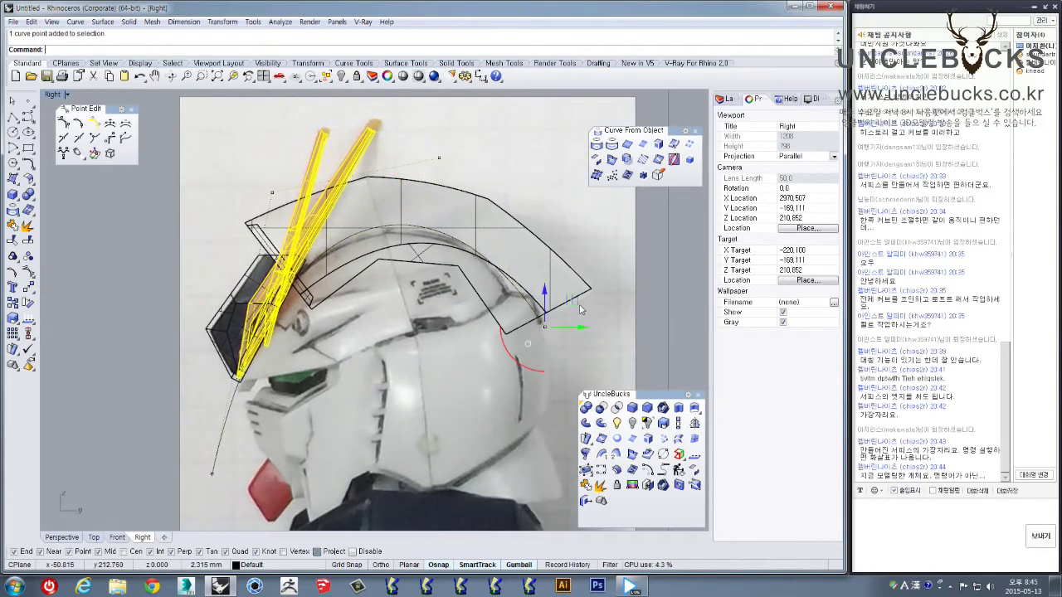
mouse_move(574, 299)
left_mouse_down()
mouse_move(555, 255)
mouse_move(591, 317)
mouse_move(605, 320)
mouse_move(576, 313)
left_mouse_up()
Fine-tune the curve's four control points until it passes the forehead tip and follows the top of the dome
left_click(438, 157)
left_click_drag(466, 138, 495, 127)
right_click_drag(316, 187, 365, 194)
left_click_drag(307, 180, 329, 210)
left_click_drag(348, 175, 332, 171)
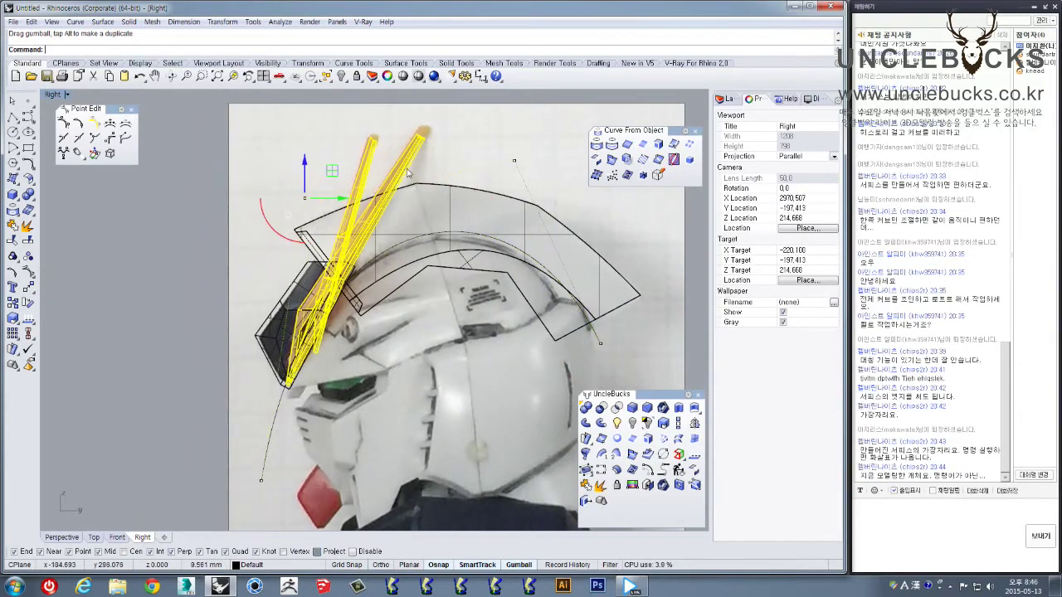
left_click(514, 160)
left_click_drag(545, 139, 551, 139)
left_click(600, 343)
left_click_drag(630, 316, 623, 317)
right_click_drag(314, 387, 390, 354)
left_click(338, 447)
left_click_drag(364, 449, 361, 450)
right_click_drag(411, 358, 410, 383)
left_click(380, 189)
left_click_drag(414, 169, 409, 167)
right_click_drag(443, 270, 430, 228)
Select the dome profile curve and examine its position against the crest and reference images in the Perspective view
left_click(553, 192)
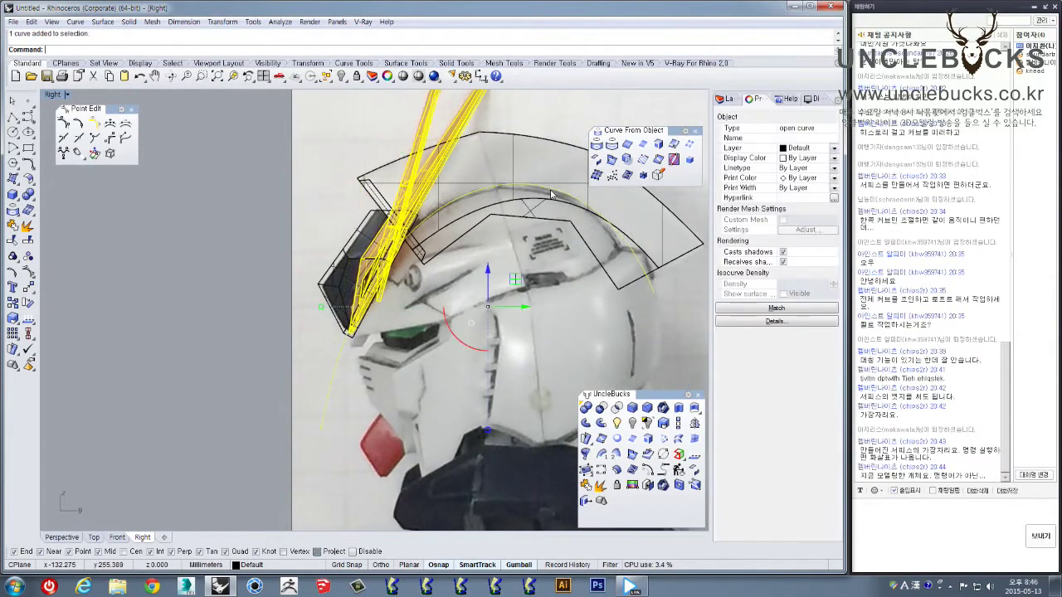
double_click(52, 95)
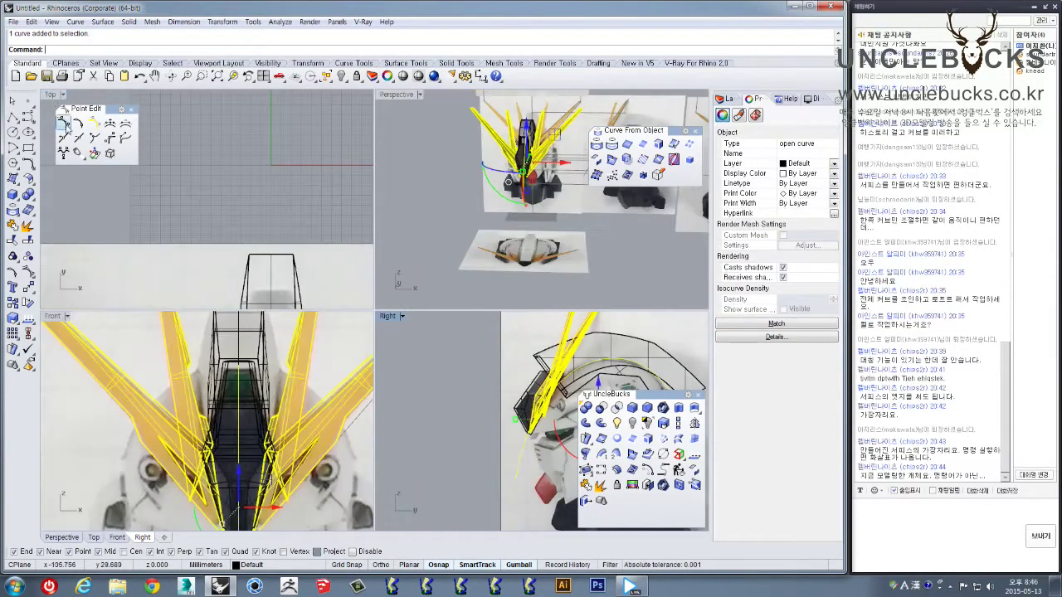
double_click(398, 95)
right_click_drag(432, 220, 453, 230)
right_click_drag(687, 219, 578, 442)
left_click(617, 423)
right_click_drag(442, 342, 504, 336)
scroll(493, 270, "down", 12)
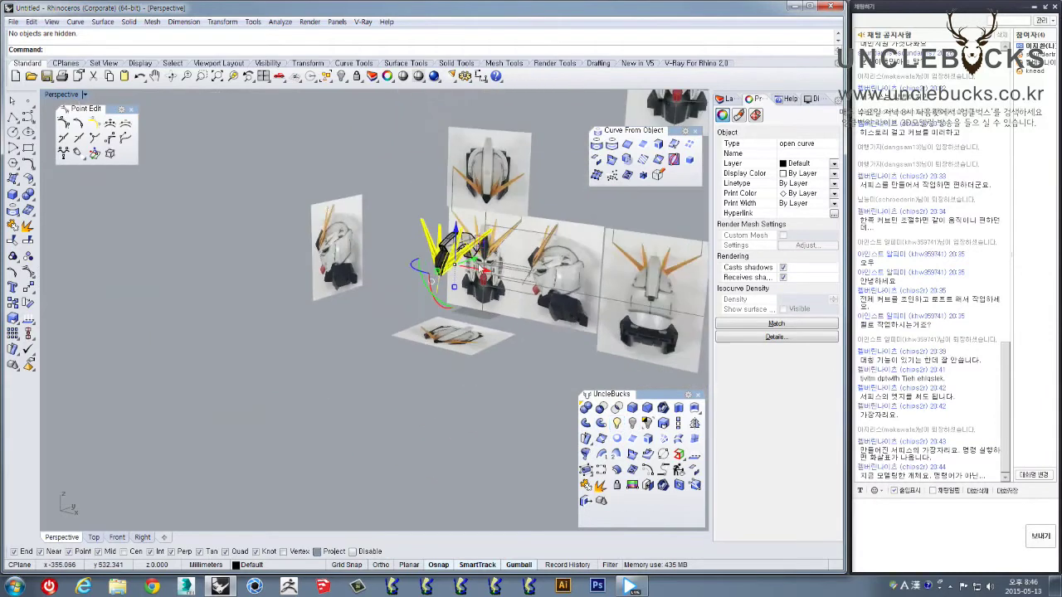
scroll(493, 258, "up", 11)
scroll(491, 259, "up", 4)
right_click_drag(309, 311, 312, 274)
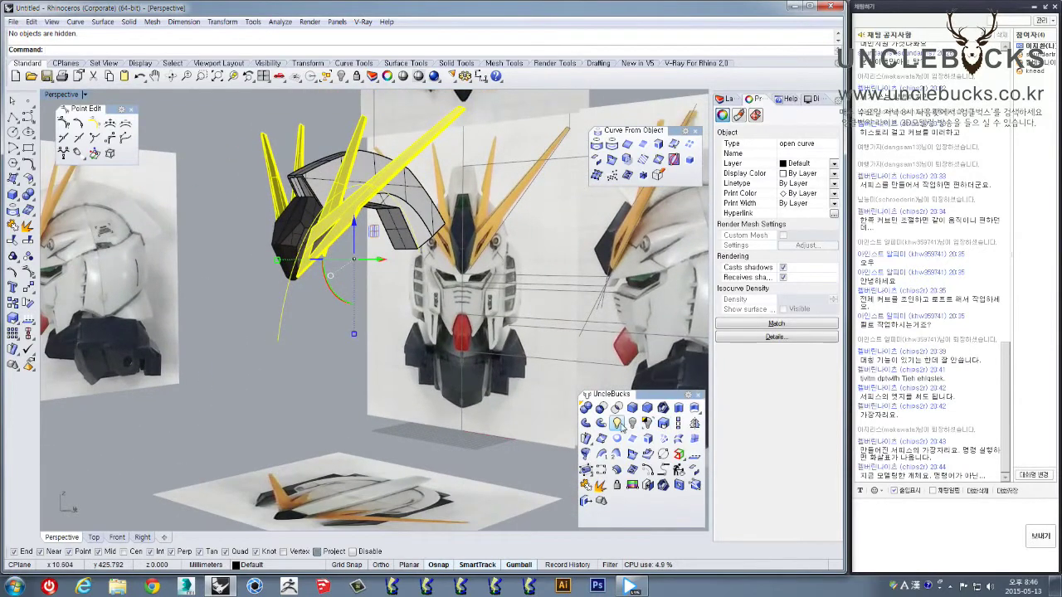
right_click_drag(415, 305, 425, 319)
left_click(352, 376)
left_click(313, 335)
scroll(313, 334, "up", 4)
right_click_drag(325, 315, 342, 165)
scroll(324, 304, "down", 2)
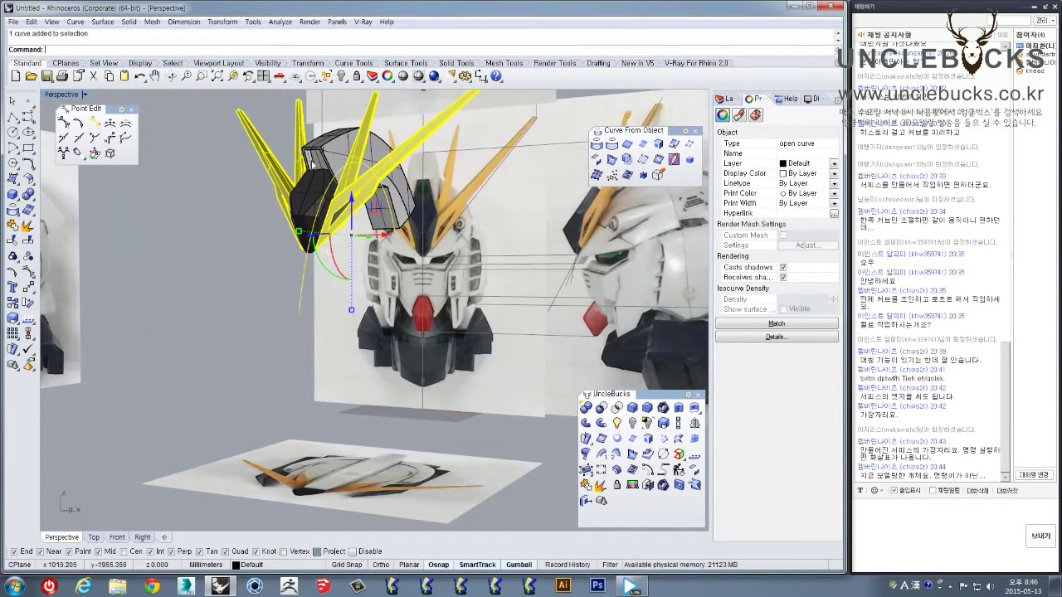
In a maximized Front view, rotate a copy of the profile curve to a diagonal tilt and reposition it
double_click(58, 95)
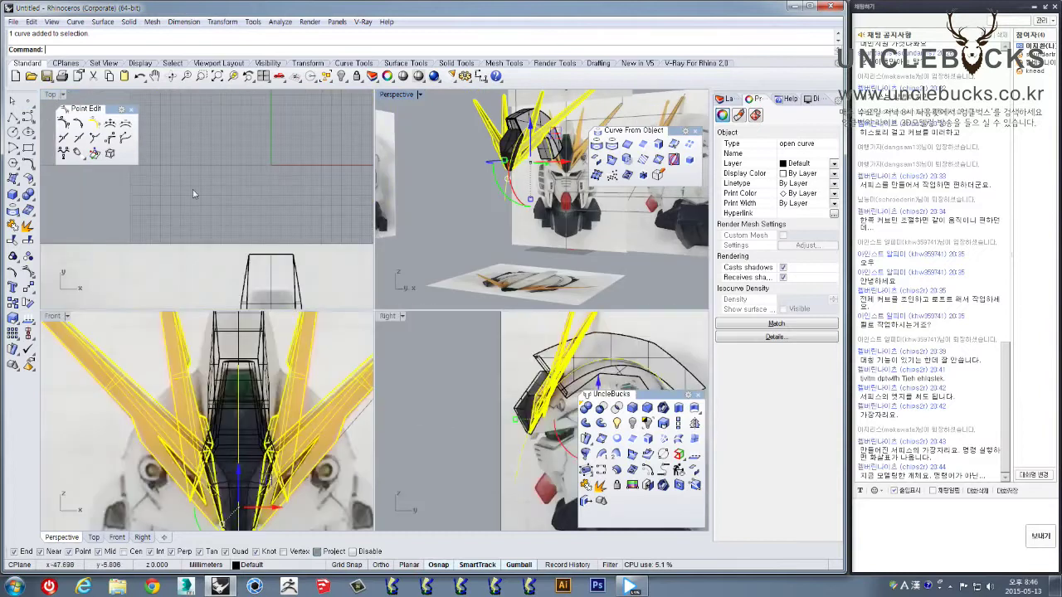
double_click(53, 317)
scroll(395, 290, "down", 5)
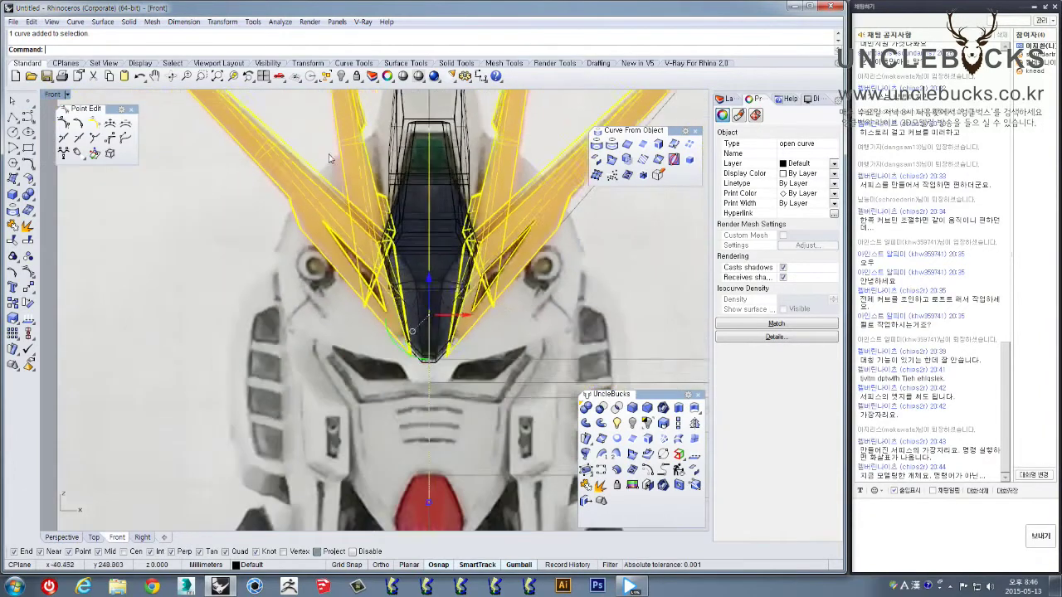
left_click_drag(351, 320, 306, 284)
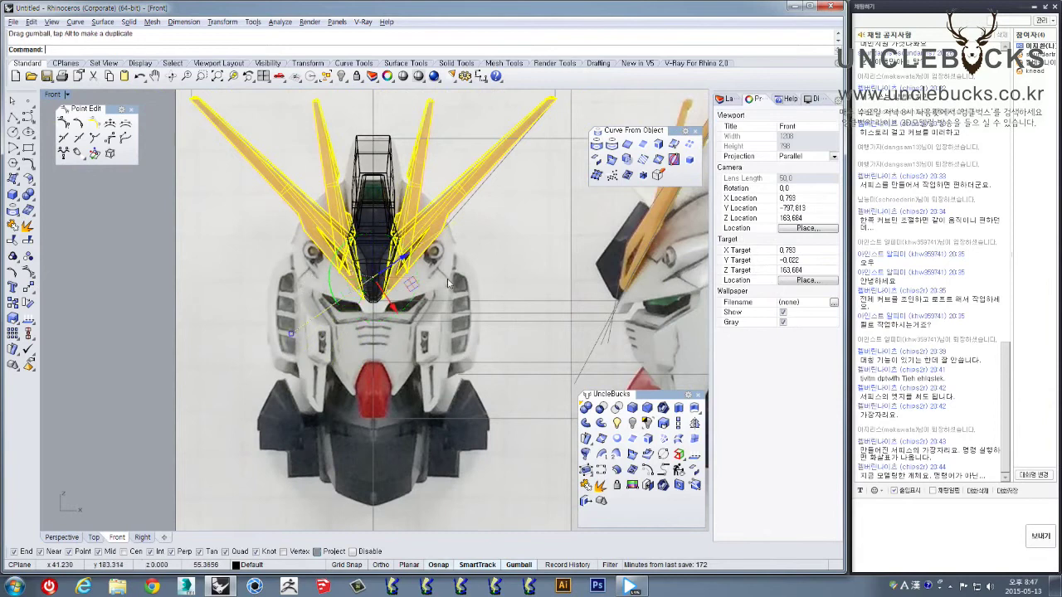
left_click_drag(413, 278, 419, 296)
right_click_drag(419, 296, 438, 248)
Duplicate the tilted curve below the head and arrange the three tilted curves at different heights
left_click_drag(435, 247, 420, 491)
right_click_drag(421, 488, 434, 427)
left_click_drag(486, 406, 477, 197)
left_click(470, 137, "shift")
right_click_drag(465, 103, 463, 223)
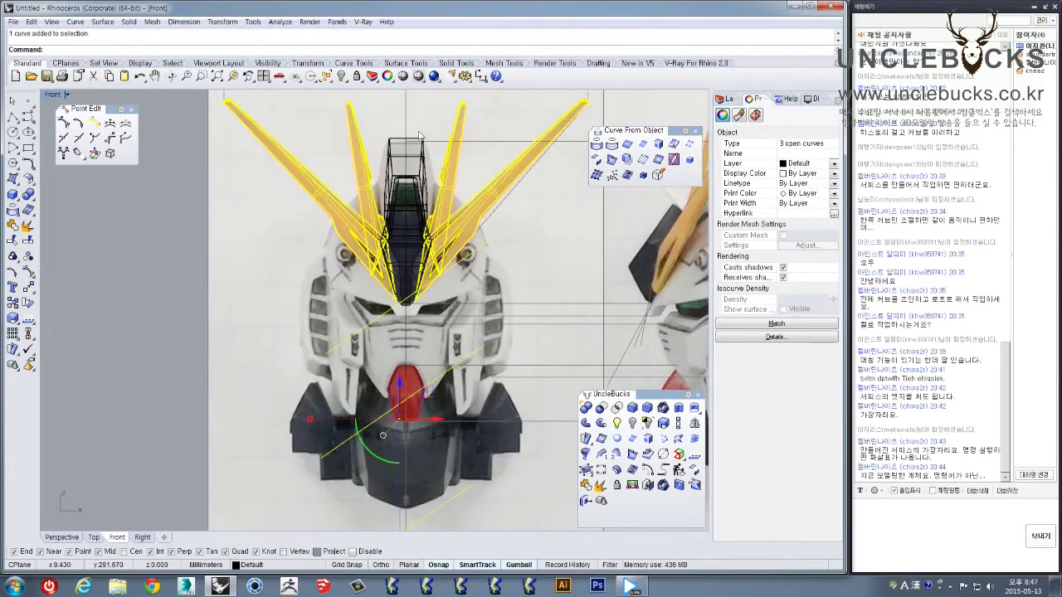
left_click(406, 153, "shift")
left_click_drag(390, 466, 340, 332)
scroll(385, 489, "down", 4)
right_click_drag(385, 489, 378, 373)
left_click(357, 422, "shift")
Draw a long vertical line just beside the head's centre axis, crossing the tilted curves, and select it
left_click(13, 118)
right_click_drag(407, 100, 423, 170)
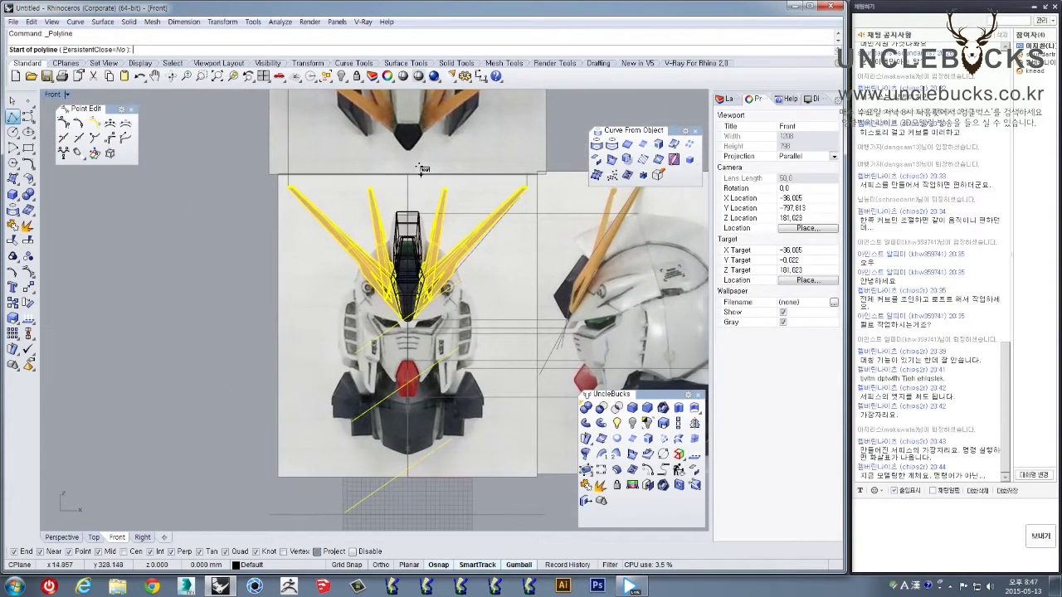
left_click(427, 174)
right_click_drag(431, 396, 434, 291)
left_click(420, 511, "shift")
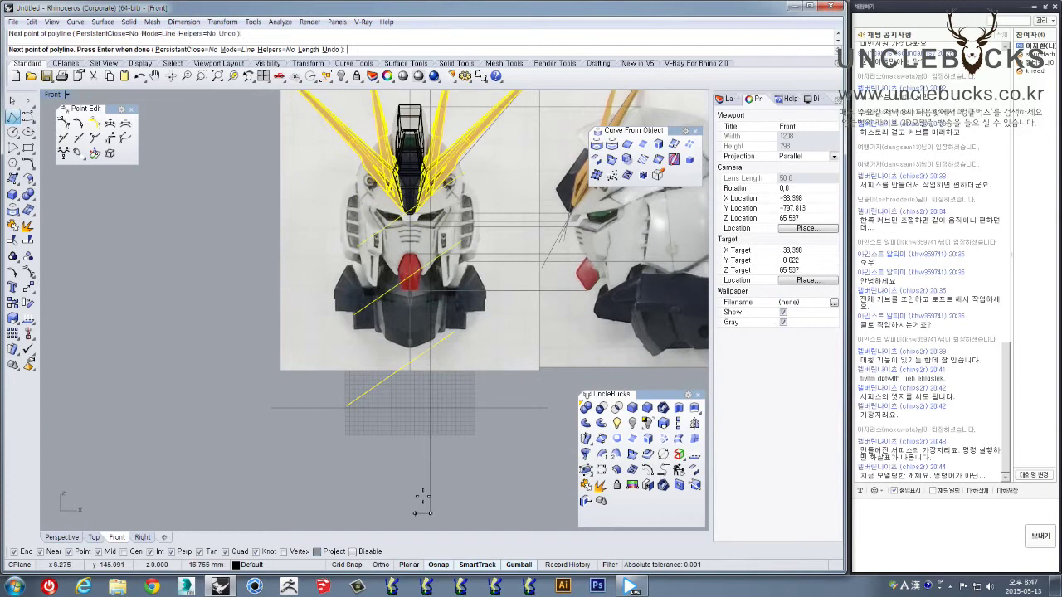
right_click(421, 504)
left_click(429, 390)
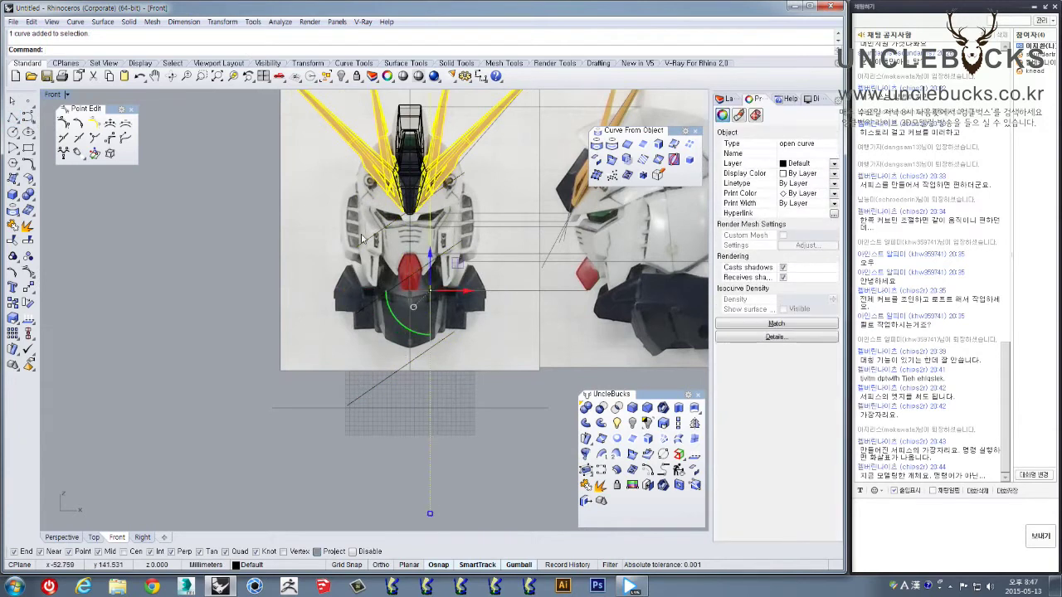
Trim off the lower-left parts of the tilted curves with the vertical line as cutter
left_click(13, 241)
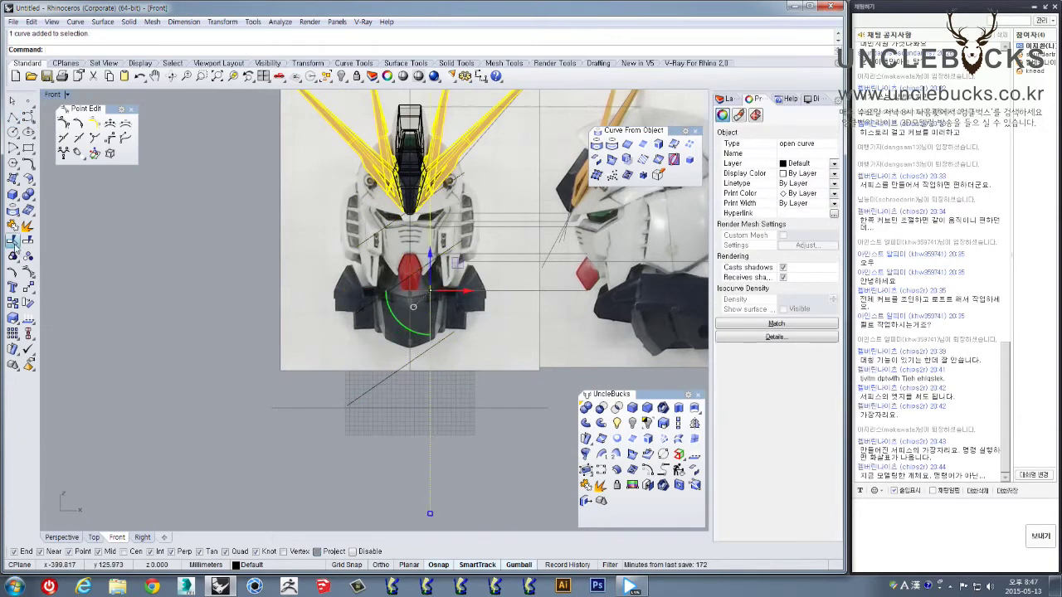
left_click(379, 384)
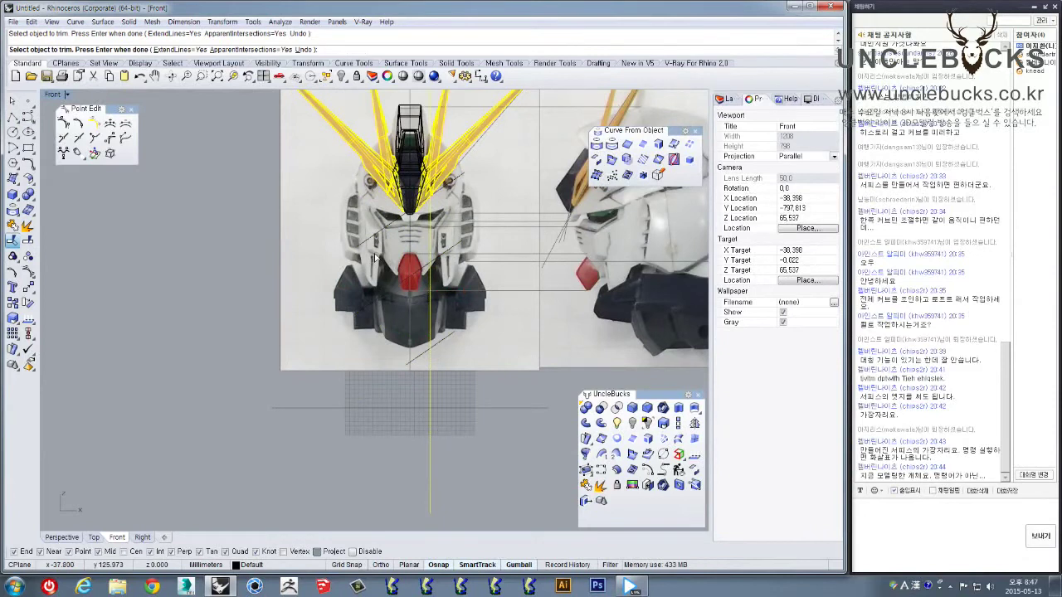
scroll(409, 295, "up", 3)
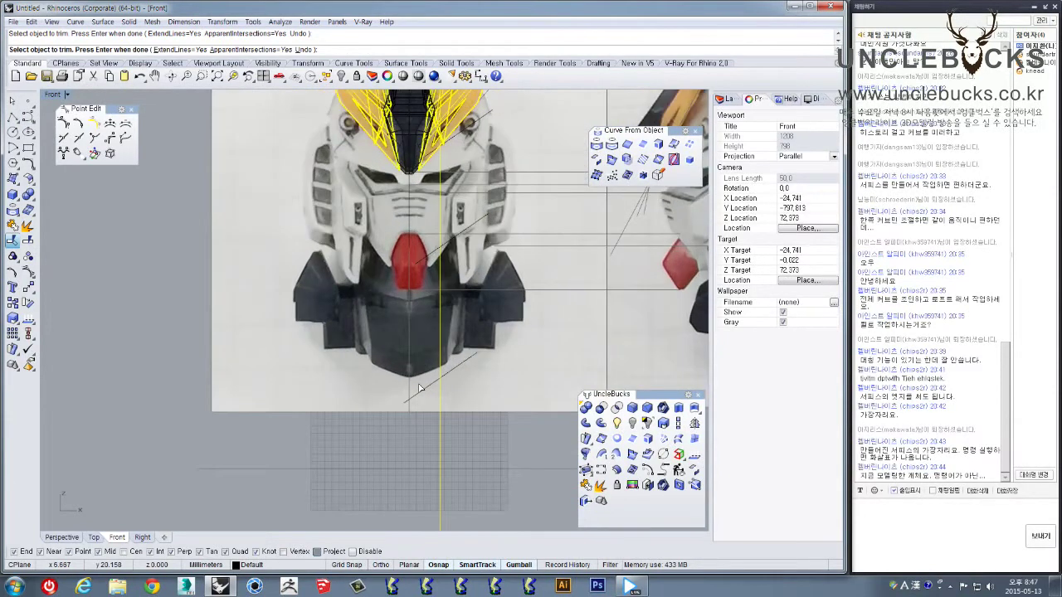
key("Return")
left_click(425, 388)
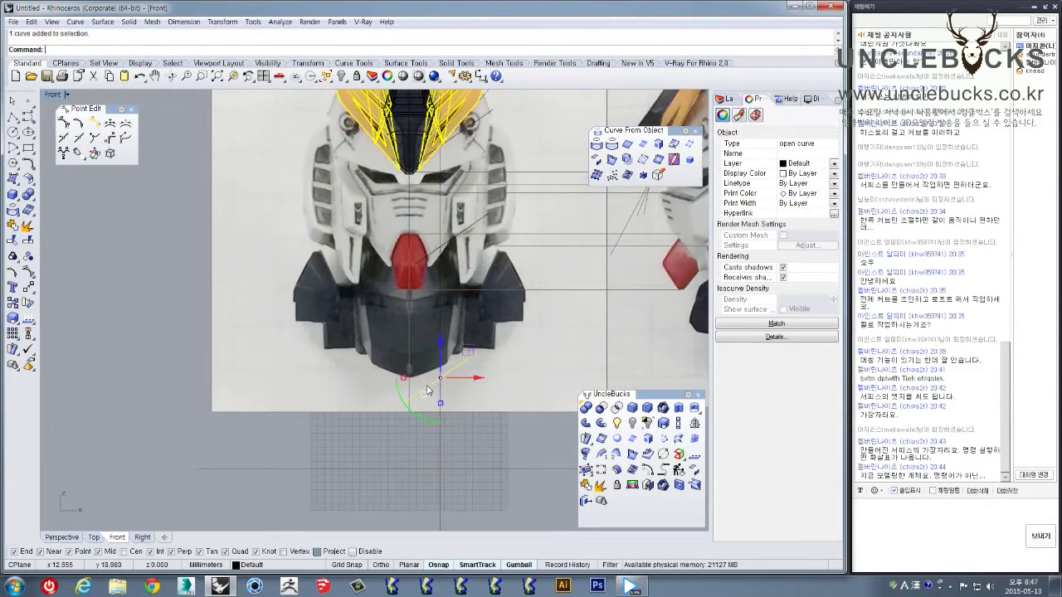
Undo the curve trims and the vertical line, checking the three tilted curves in the Perspective view
double_click(51, 96)
double_click(403, 96)
right_click_drag(357, 199, 419, 265)
key("ctrl+z")
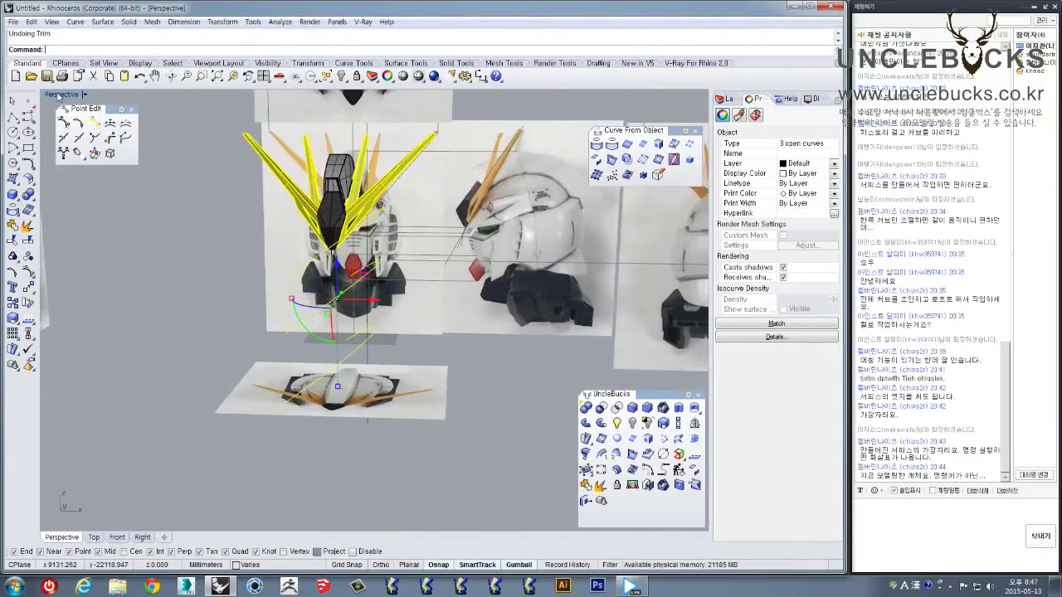
double_click(59, 95)
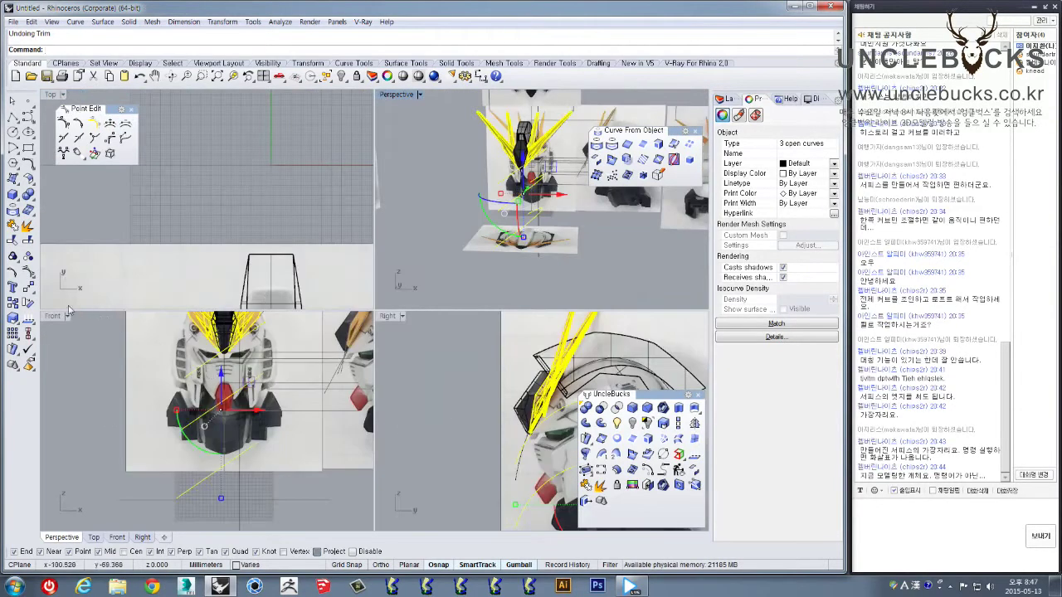
double_click(399, 95)
right_click_drag(357, 265, 290, 242)
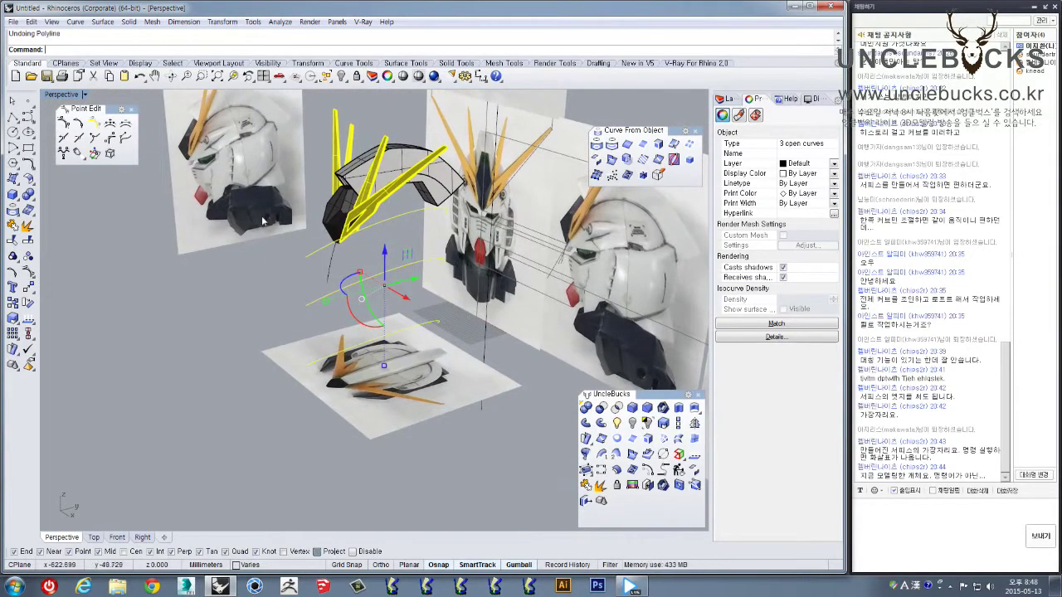
double_click(55, 95)
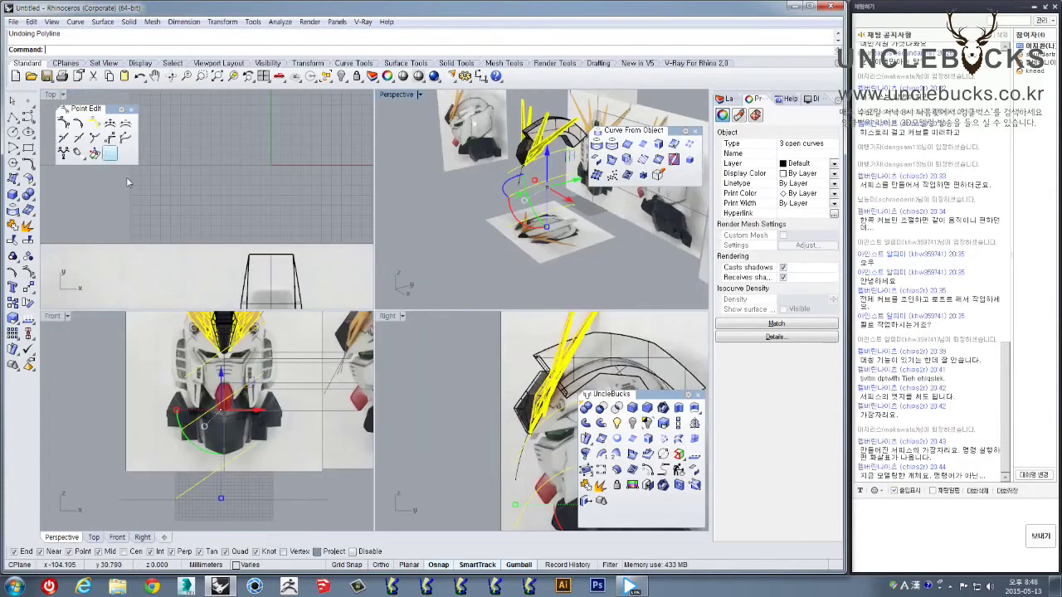
Draw a long vertical line along the head's centre axis through the three tilted curves and select it
double_click(53, 316)
right_click_drag(292, 273, 248, 308)
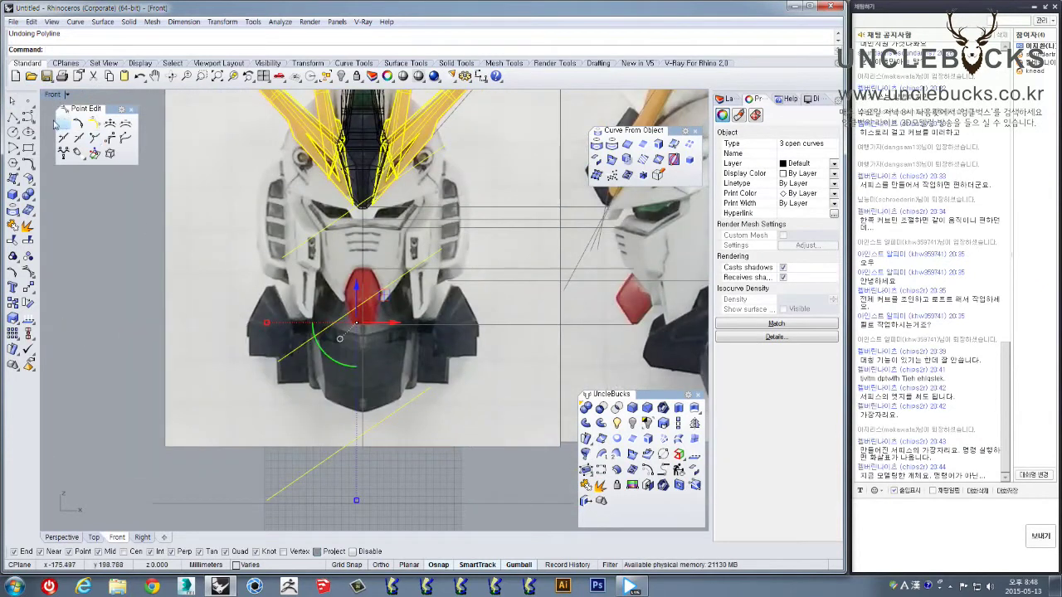
left_click(13, 119)
scroll(335, 267, "down", 8)
left_click(356, 394)
left_click(356, 124)
right_click(356, 126)
left_click_drag(369, 402, 337, 389)
Trim away the tilted curves' portions left of the vertical line, and delete the line
left_click(13, 241)
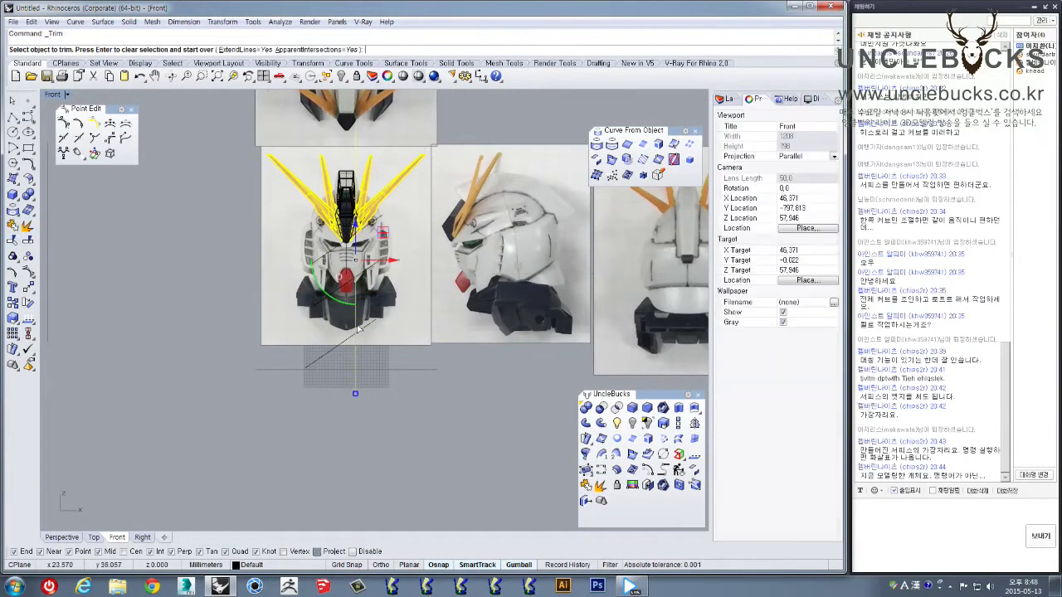
scroll(358, 324, "up", 2)
left_click(293, 227)
right_click_drag(355, 264, 353, 307)
right_click(353, 307)
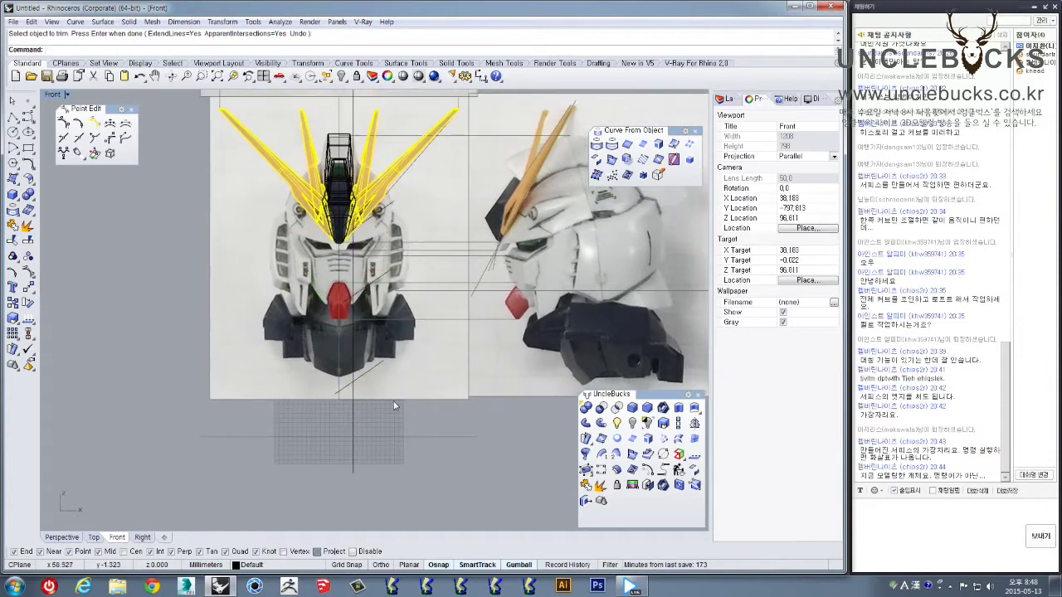
left_click(353, 425)
key("Delete")
Try to shift the upper two trimmed curves forward in the Perspective view
left_click_drag(407, 380, 393, 222)
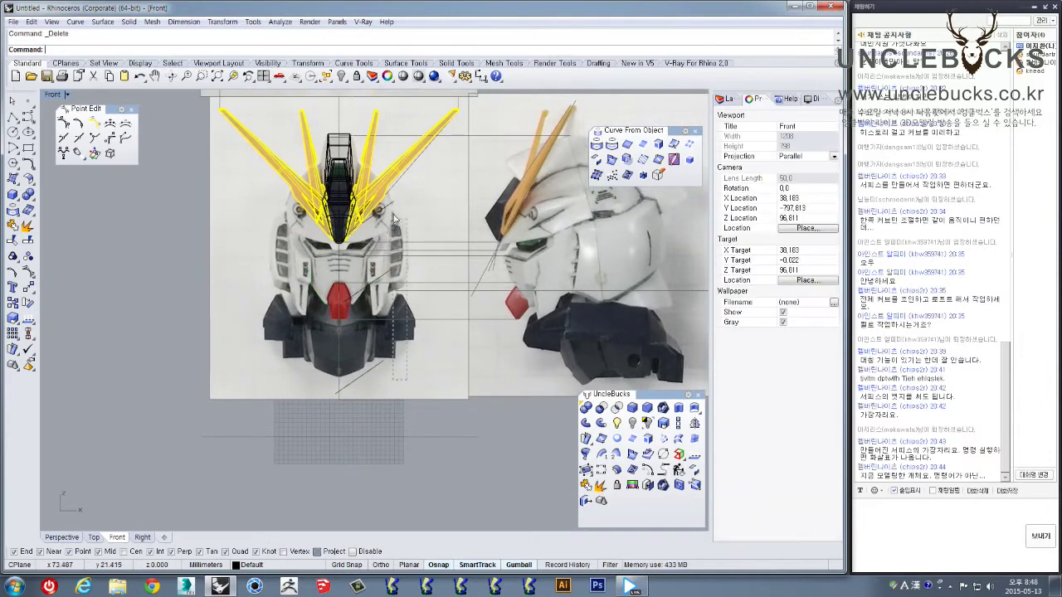
left_click(390, 210)
double_click(54, 96)
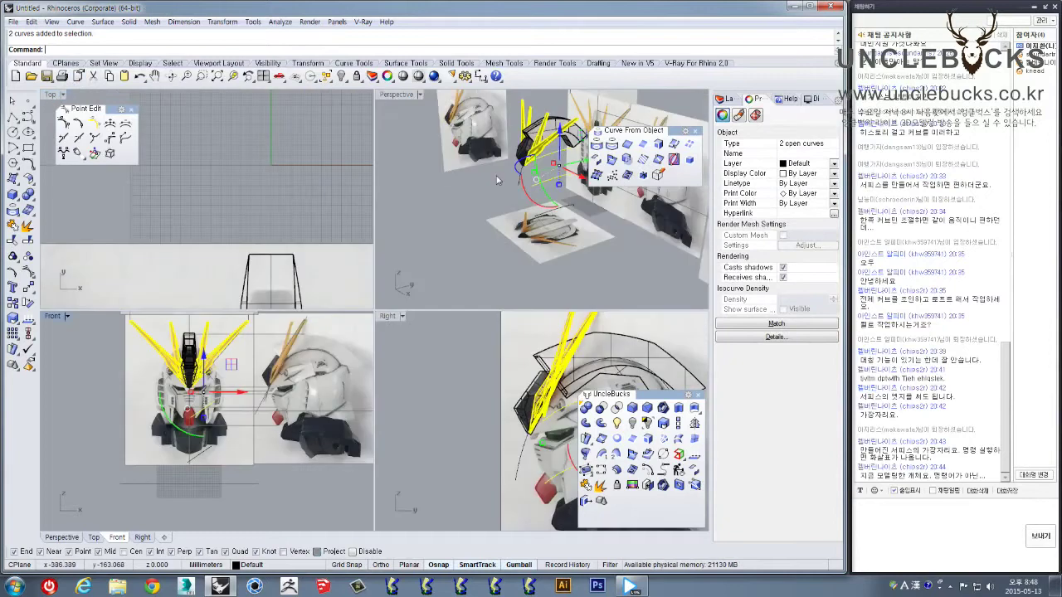
double_click(400, 96)
right_click_drag(448, 237, 366, 280)
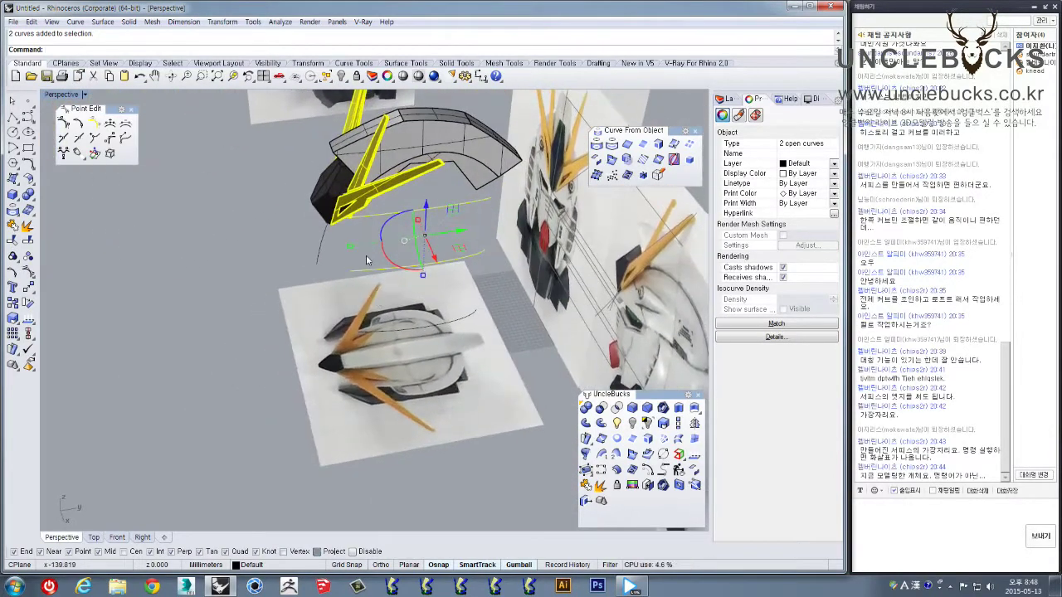
left_click_drag(350, 249, 337, 247)
key("ctrl+z")
mouse_move(371, 276)
right_mouse_down()
mouse_move(392, 251)
mouse_move(370, 259)
right_mouse_up()
left_click_drag(363, 245, 340, 247)
right_click_drag(340, 247, 433, 198)
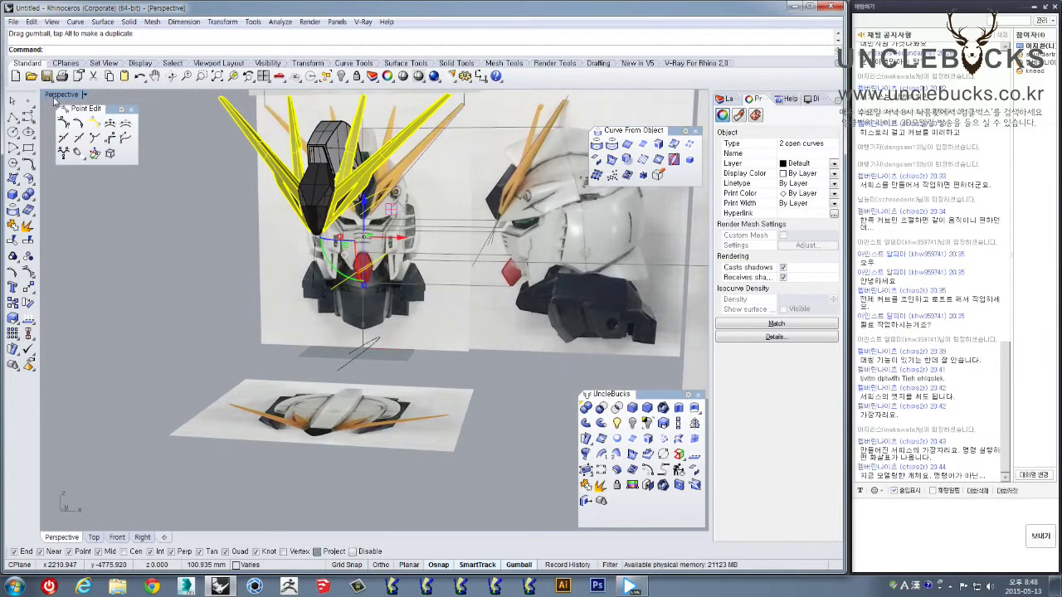
Compare the shifted curves with the side reference in the Right view and undo the move
double_click(58, 94)
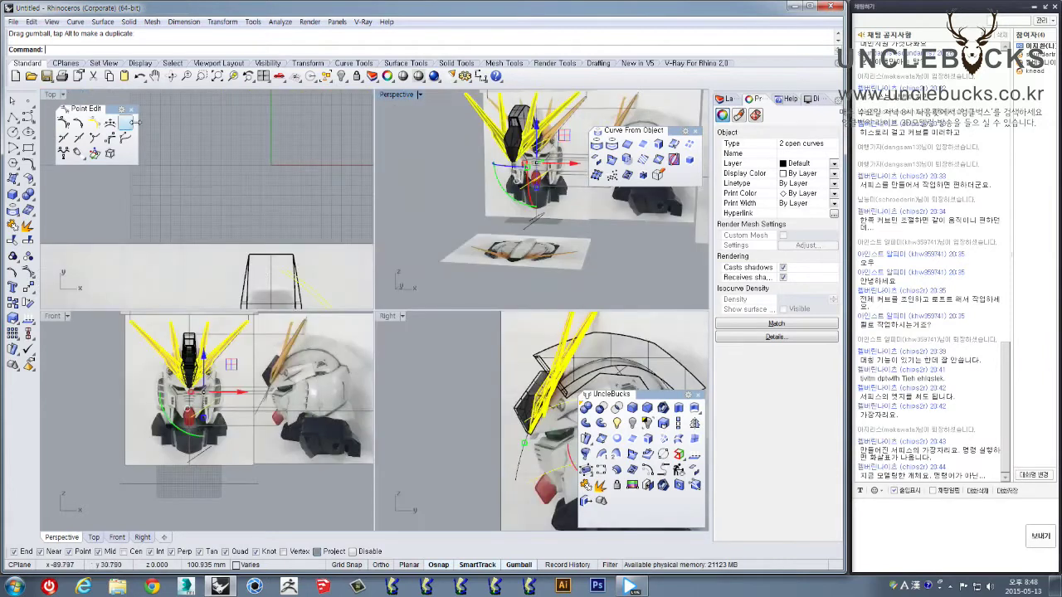
double_click(389, 316)
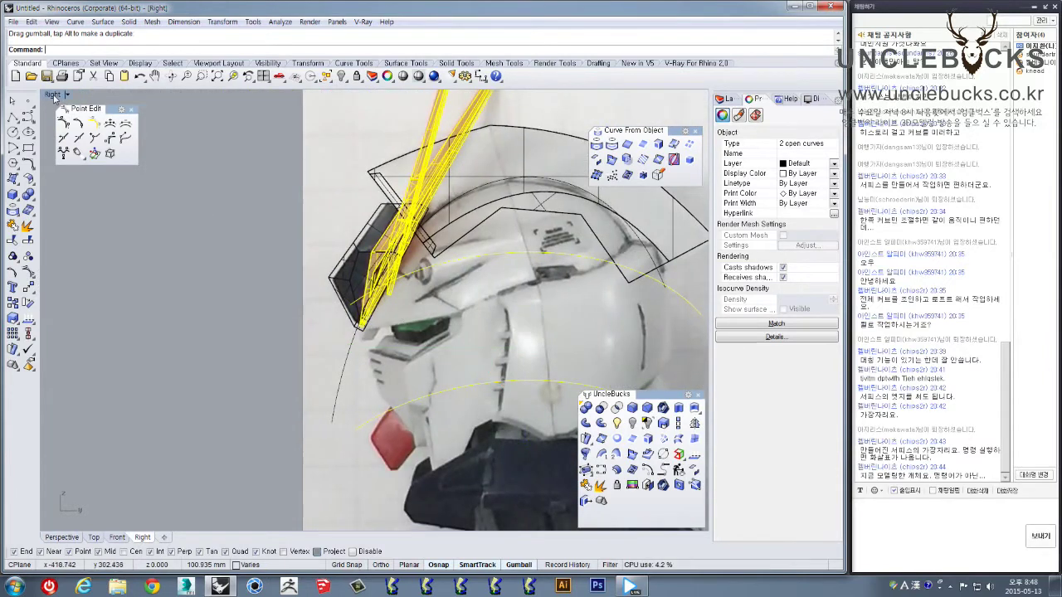
double_click(53, 95)
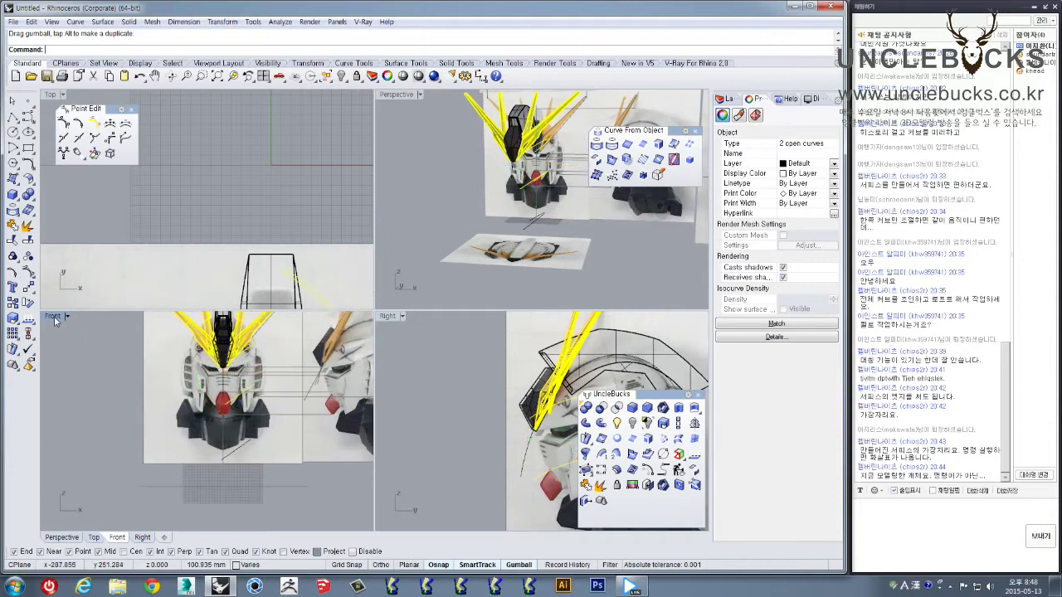
double_click(54, 316)
key("ctrl+z")
Select the three trimmed curves in the Front view and examine their placement in the Perspective view
left_click(426, 236)
left_click_drag(436, 217, 440, 253)
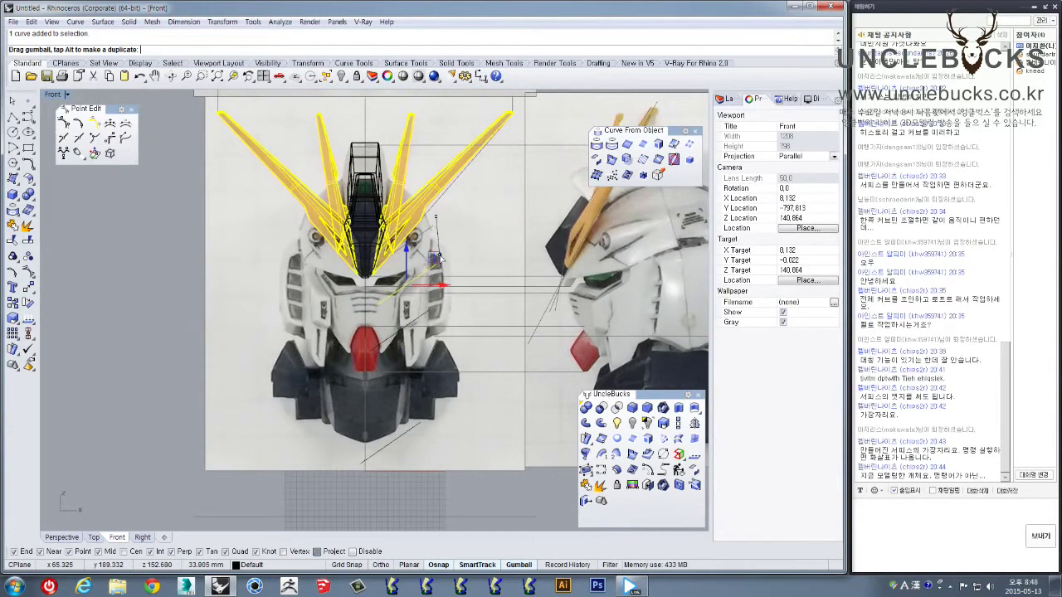
left_click_drag(439, 259, 412, 334)
left_click(410, 428, "shift")
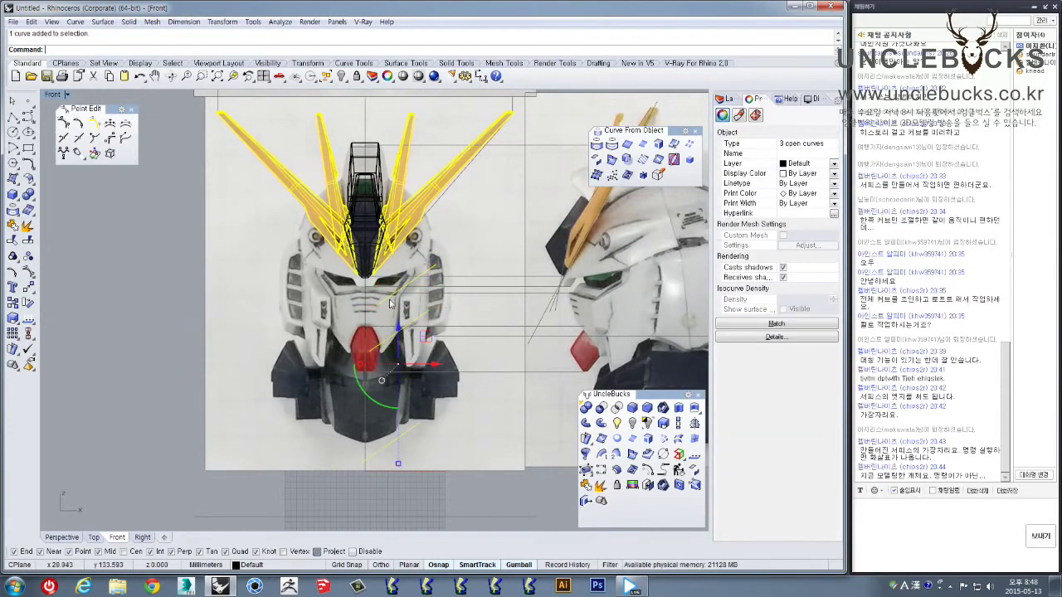
double_click(57, 95)
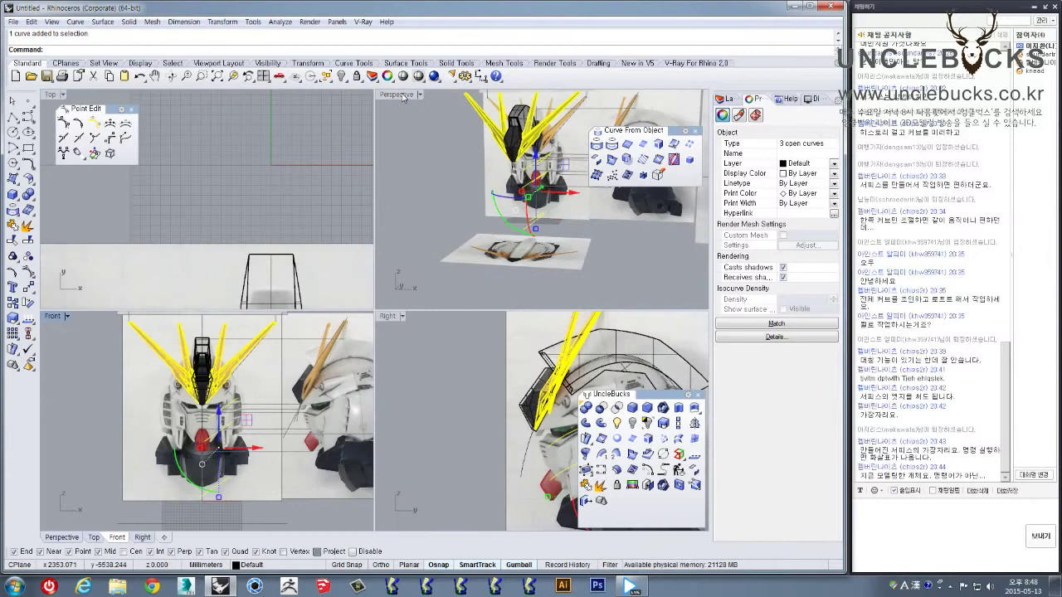
double_click(403, 97)
right_click_drag(403, 108, 320, 238)
Draw a short slanted line in the Right view across the front profile curve just below the forehead piece
left_click(311, 260)
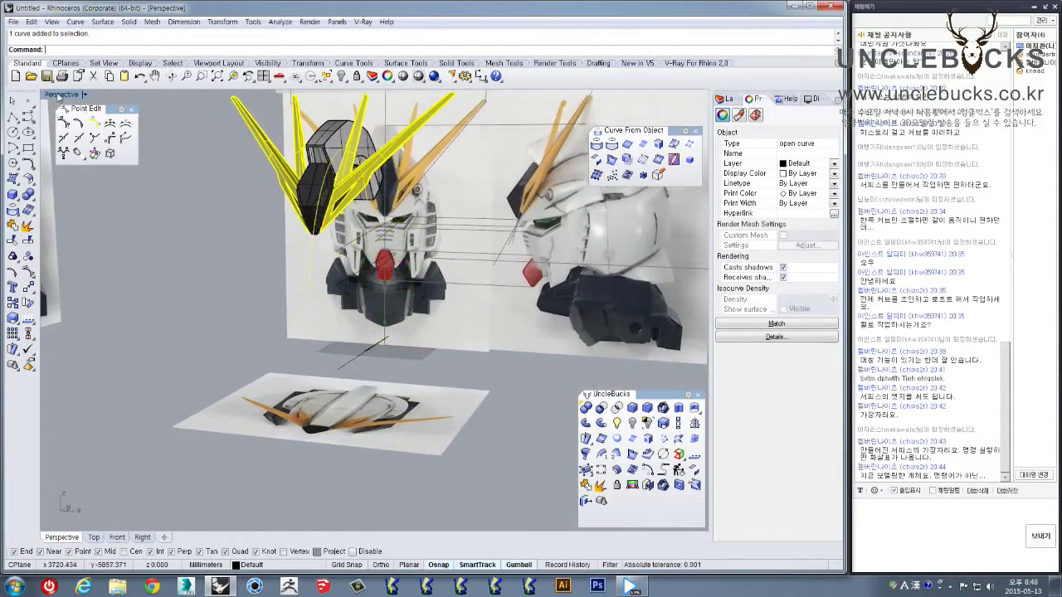
double_click(60, 94)
double_click(387, 317)
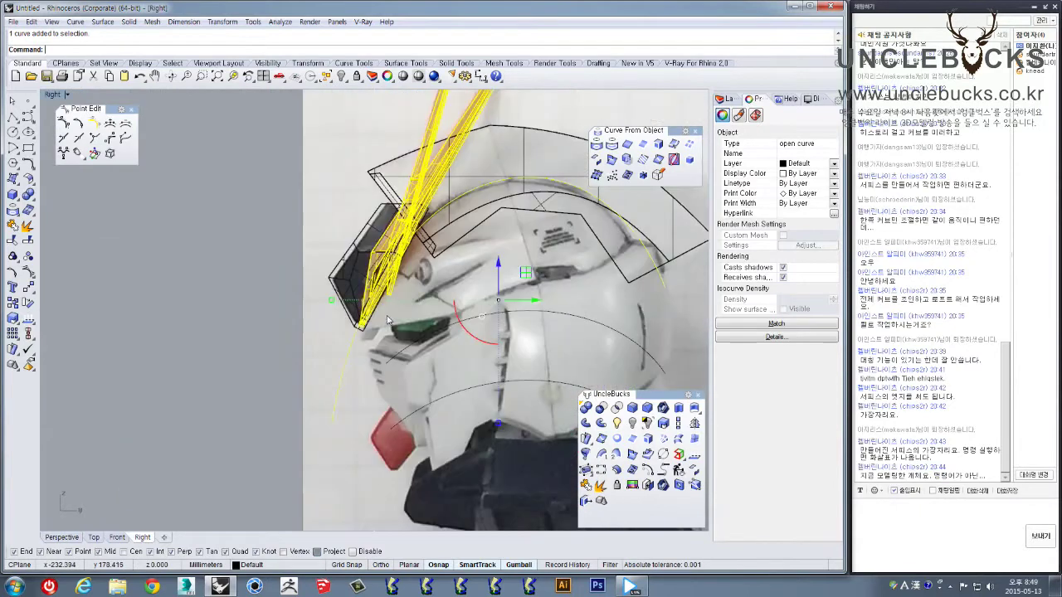
left_click(12, 121)
scroll(272, 318, "up", 6)
left_click(380, 360)
left_click(270, 310)
right_click(270, 310)
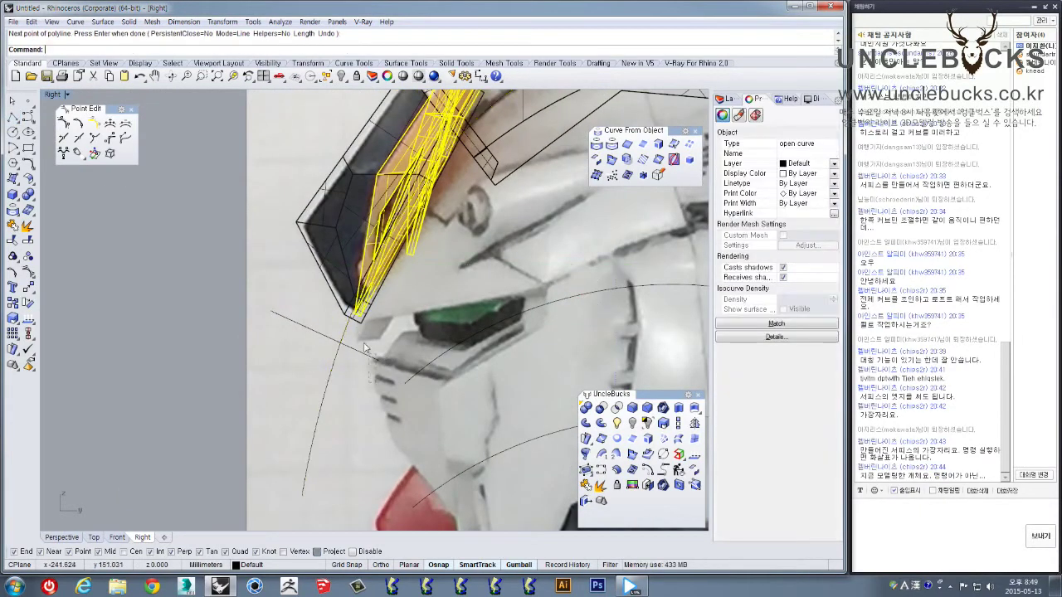
Trim off the front profile curve below the slanted line, and delete the line
left_click(13, 241)
left_click(320, 429)
right_click(289, 370)
left_click(276, 314)
key("Delete")
right_click_drag(276, 318, 286, 364)
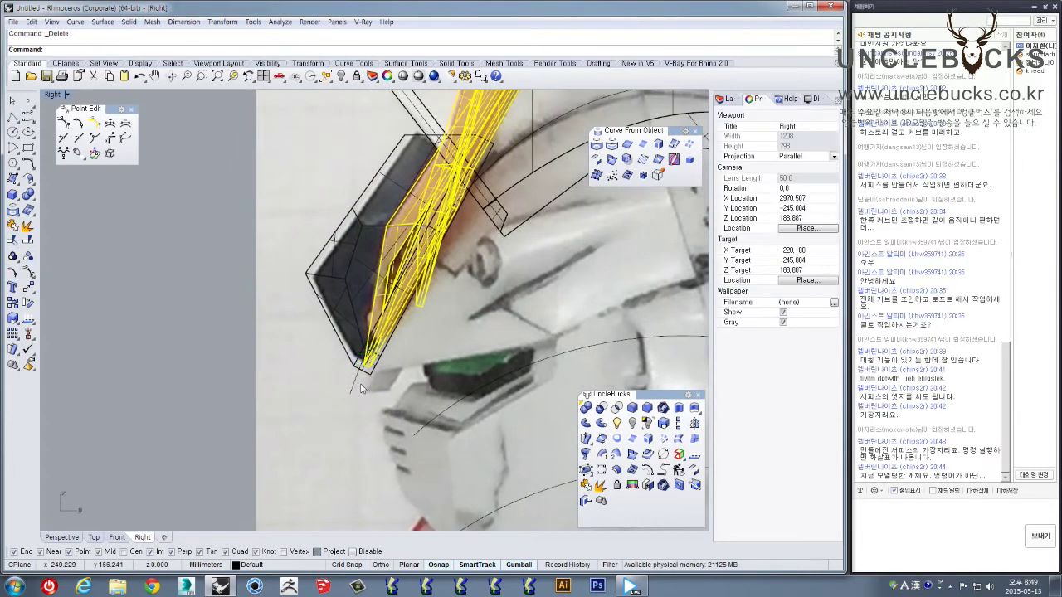
Mirror the three tilted half-curves across the head's vertical centre axis in the Top view, keeping the originals
double_click(51, 95)
left_click_drag(246, 488, 225, 393)
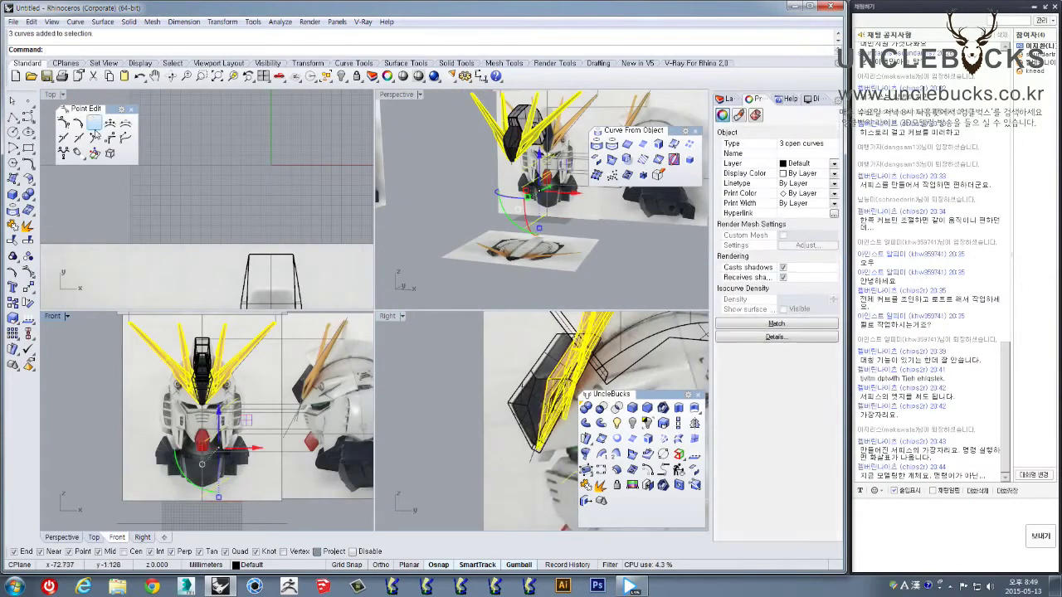
double_click(48, 93)
right_click_drag(325, 330, 315, 207)
scroll(315, 208, "down", 18)
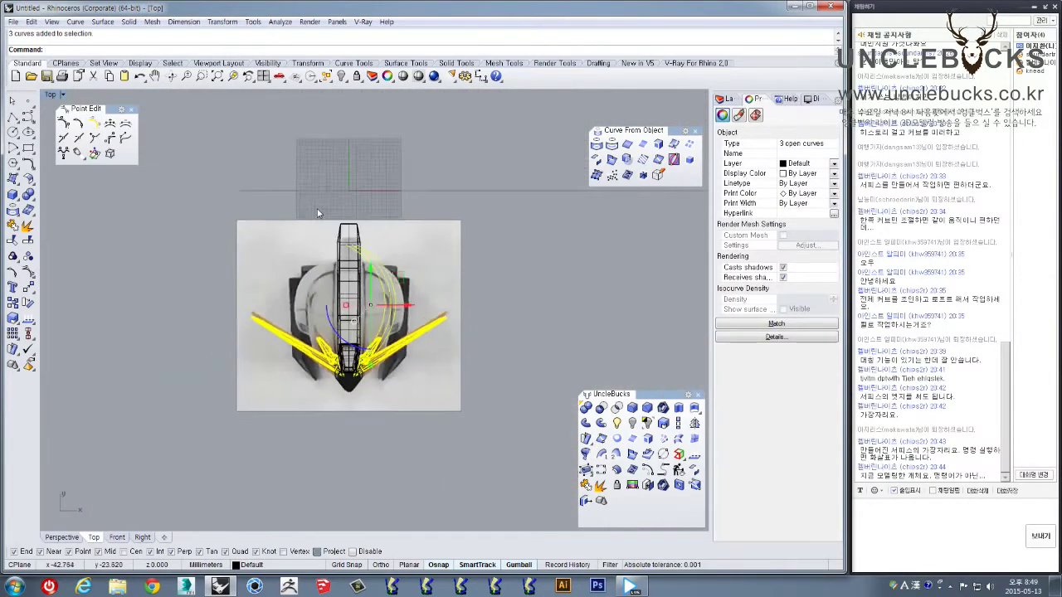
right_click_drag(444, 199, 454, 224)
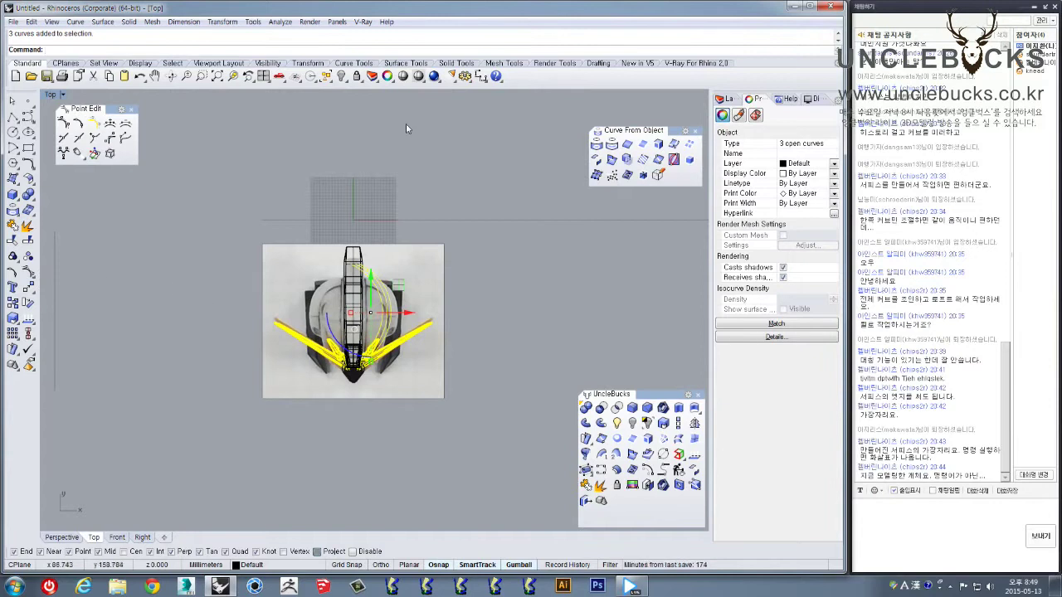
left_click(695, 426)
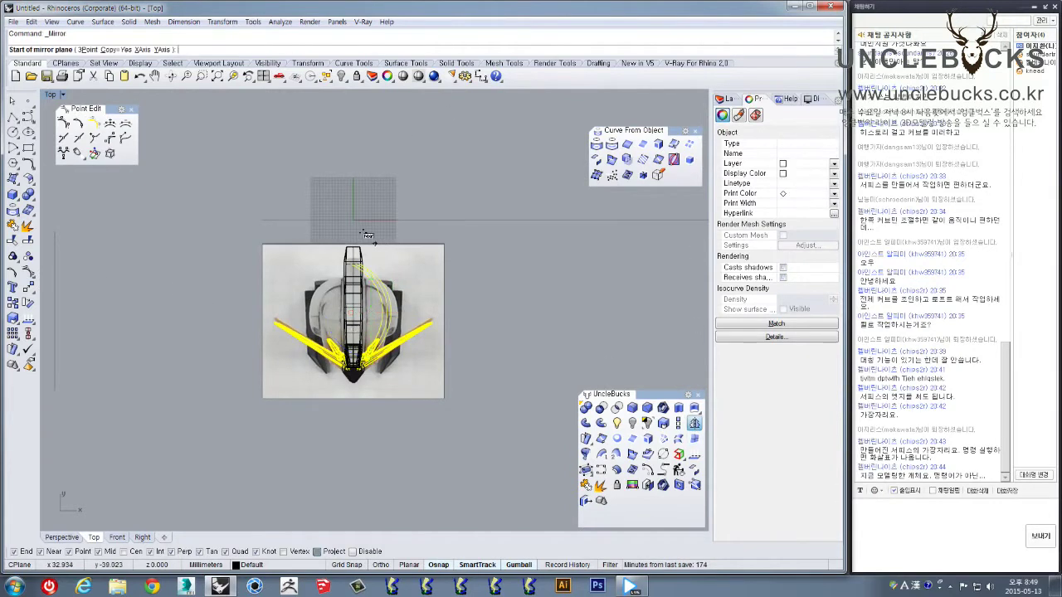
left_click(353, 245)
left_click(352, 146)
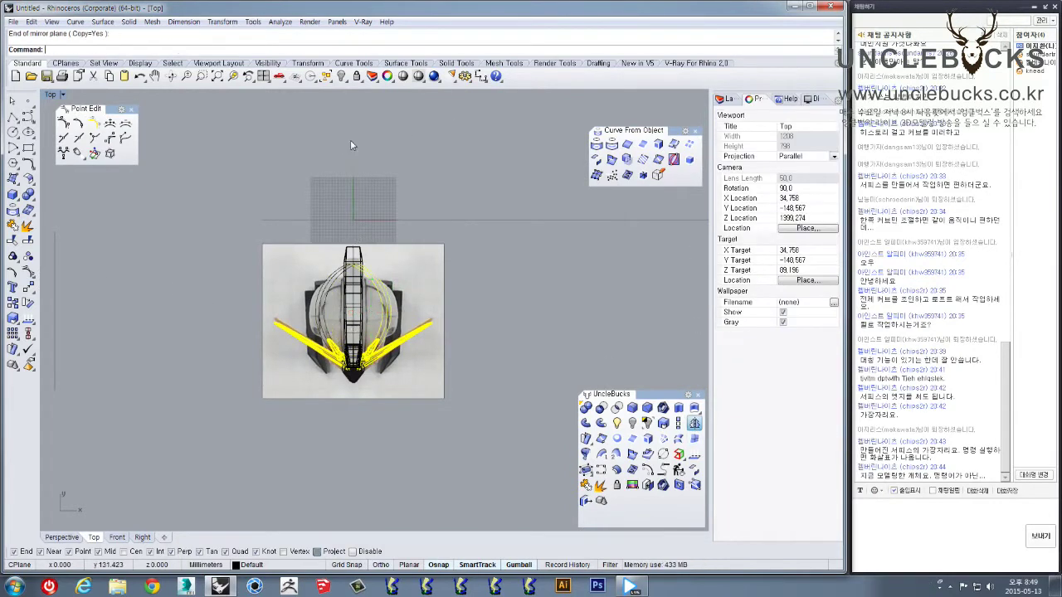
Rebuild the three tilted curves and their mirrored copies together at degree 2, deleting the input curves
double_click(49, 95)
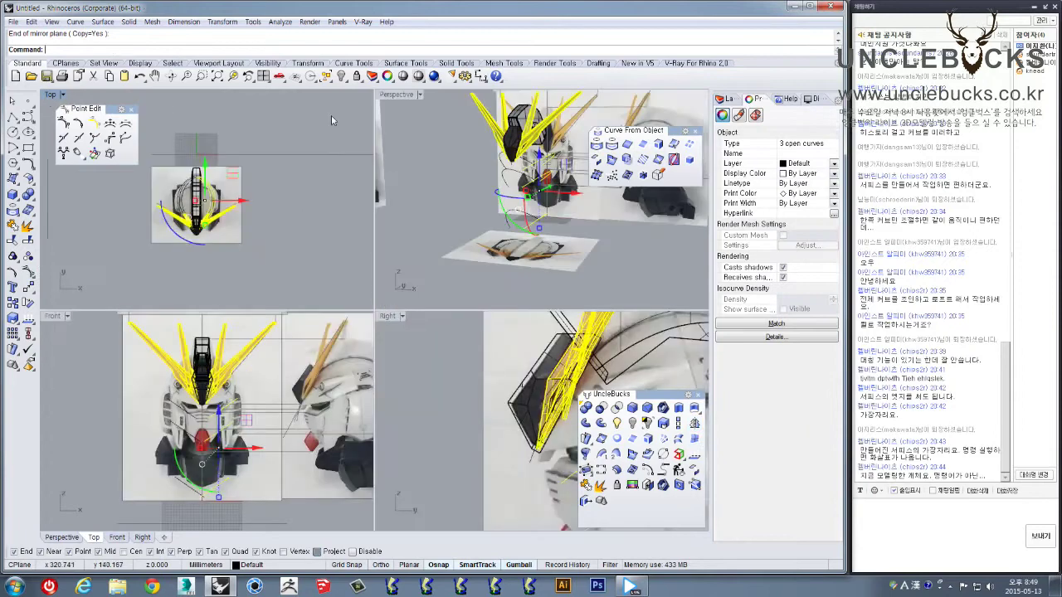
double_click(397, 98)
right_click_drag(325, 227, 276, 203)
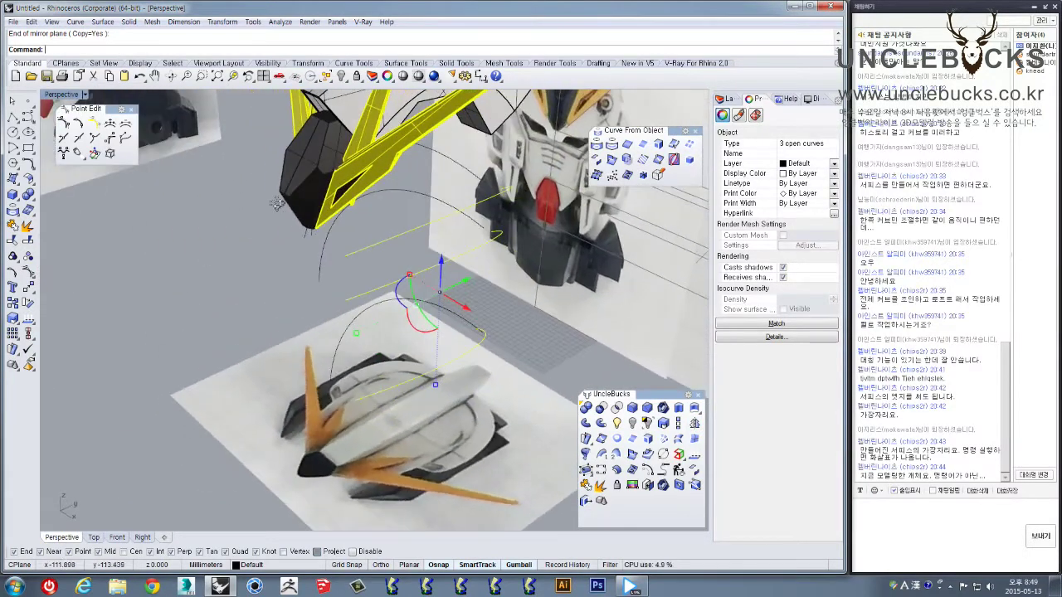
left_click(302, 240, "shift")
right_click_drag(303, 240, 303, 270)
left_click_drag(270, 247, 270, 245, "shift")
left_click_drag(318, 394, 292, 365, "shift")
right_click_drag(292, 365, 323, 359)
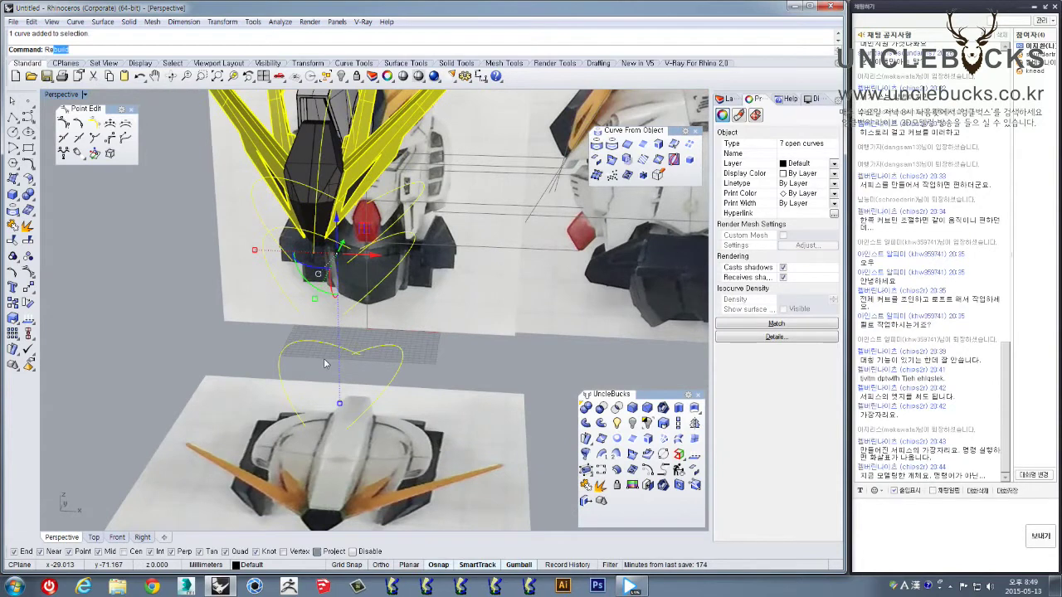
key("Return")
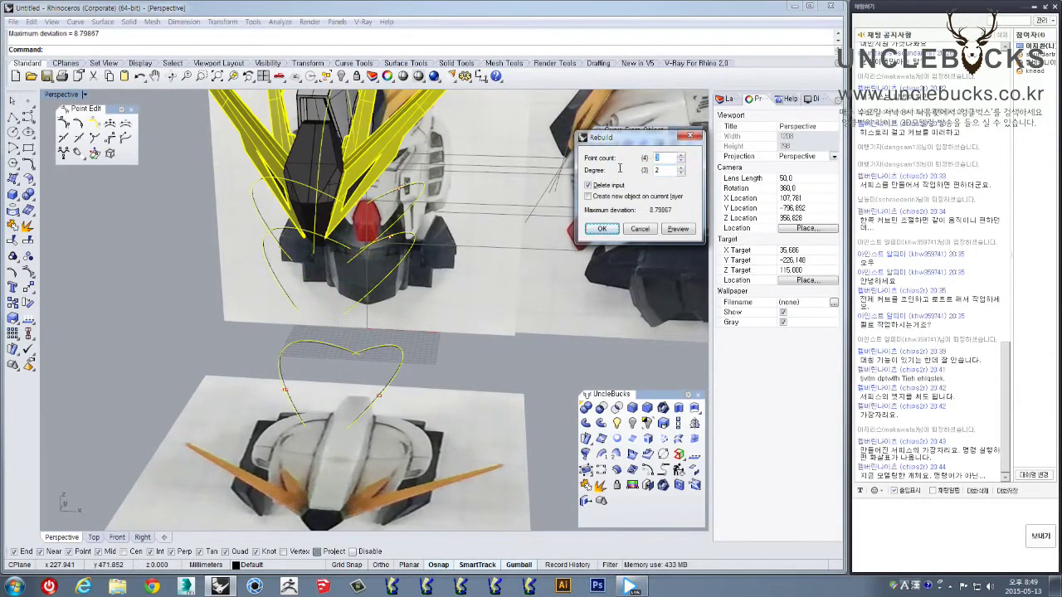
key("Down")
key("Return")
Pick the rebuilt tilted curves and their mirrored copies as the sections of a loft
right_click_drag(496, 292, 490, 336)
left_click(518, 309)
scroll(463, 379, "up", 2)
left_click(463, 417)
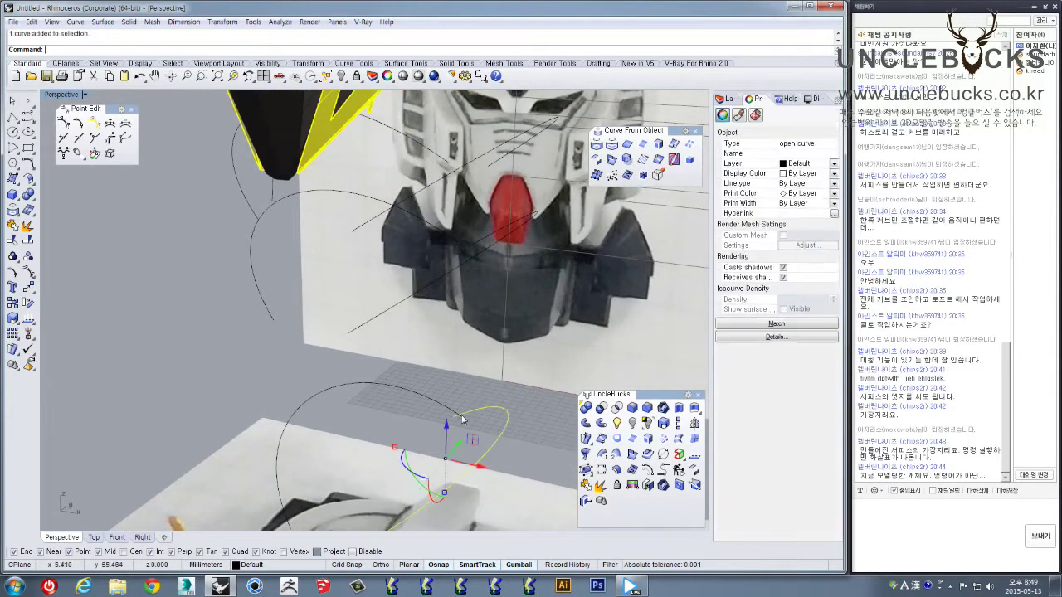
scroll(452, 406, "down", 5)
right_click_drag(452, 406, 453, 353, "shift")
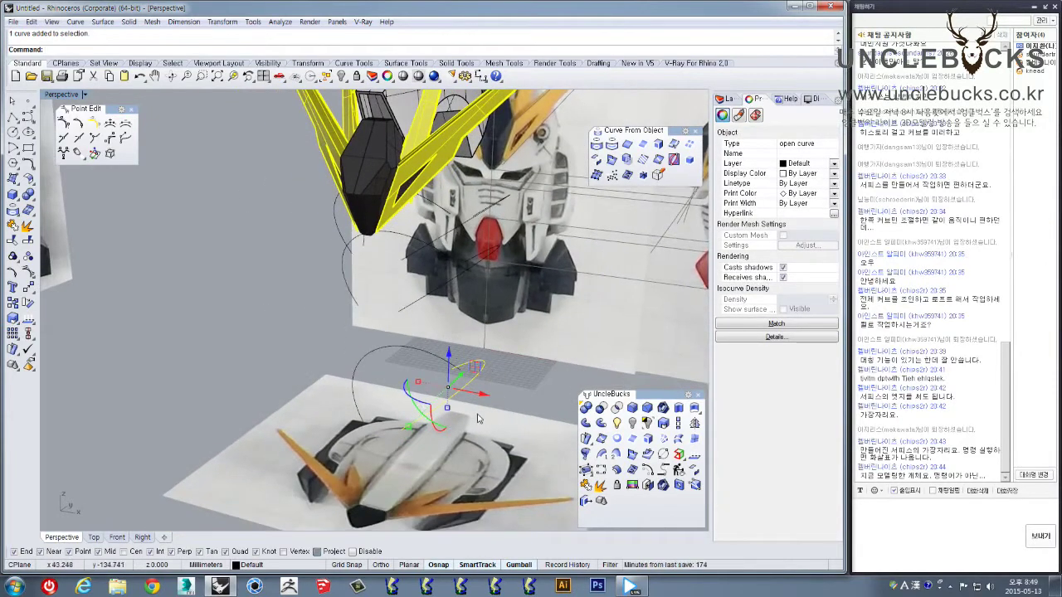
left_click(679, 440)
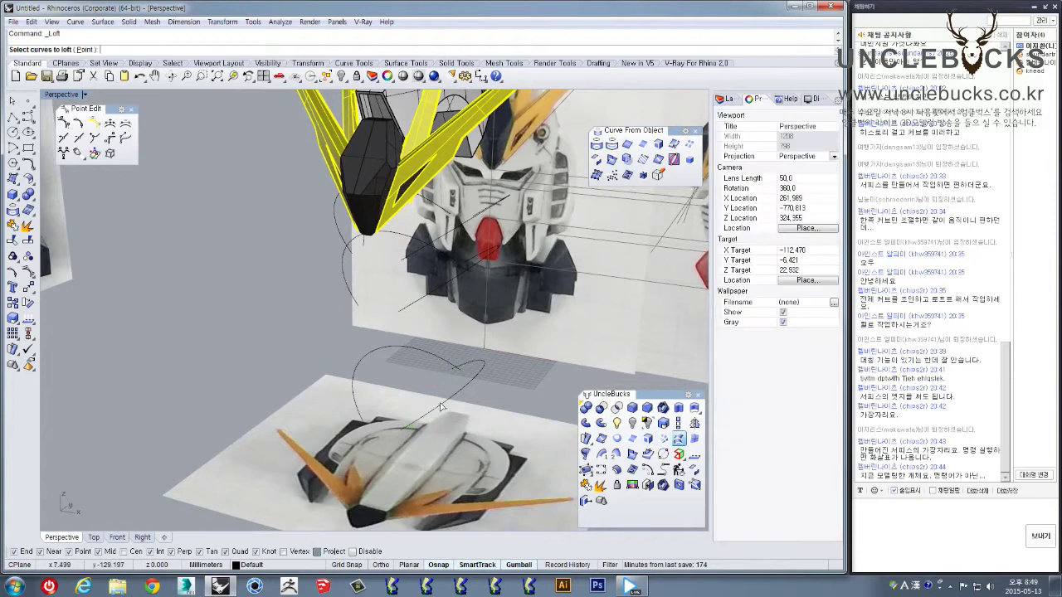
left_click(443, 320)
scroll(485, 320, "up", 2)
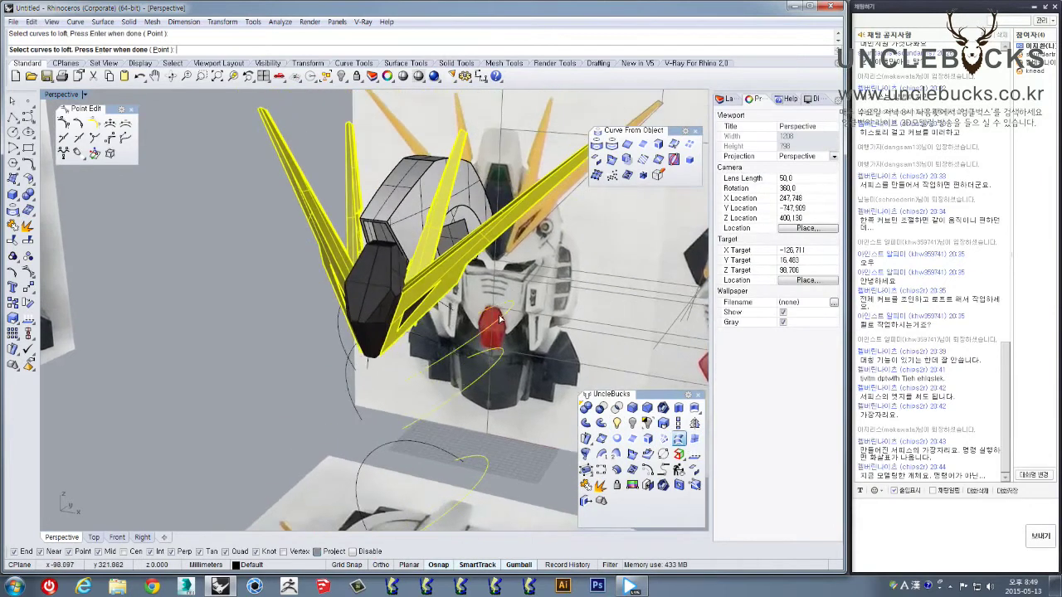
right_click_drag(500, 318, 406, 241)
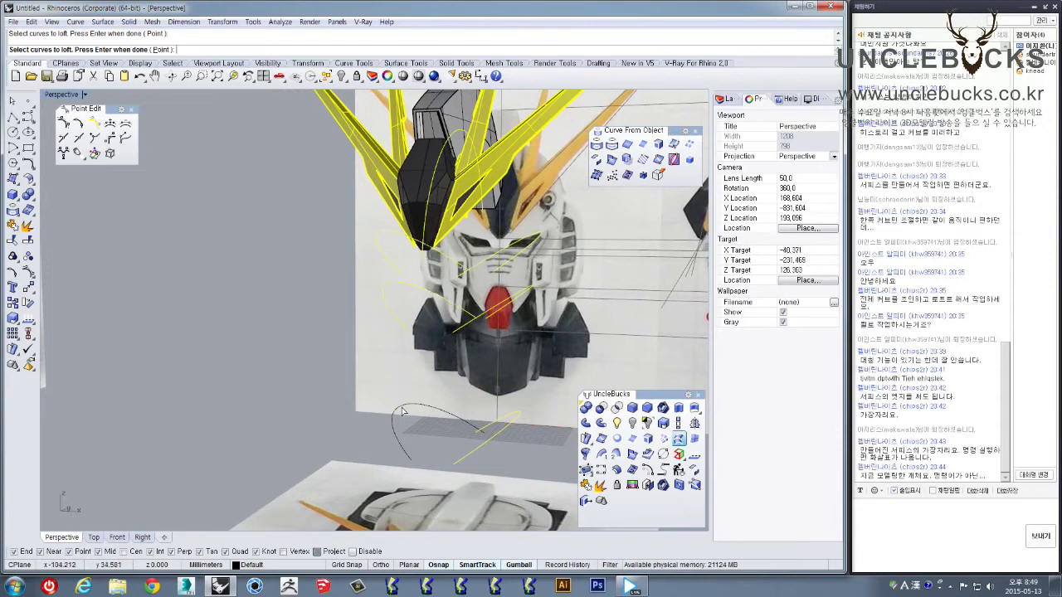
key("Return")
Preview the loft through the tilted curves in the Loose and Tight styles, and cancel it
left_click(690, 207)
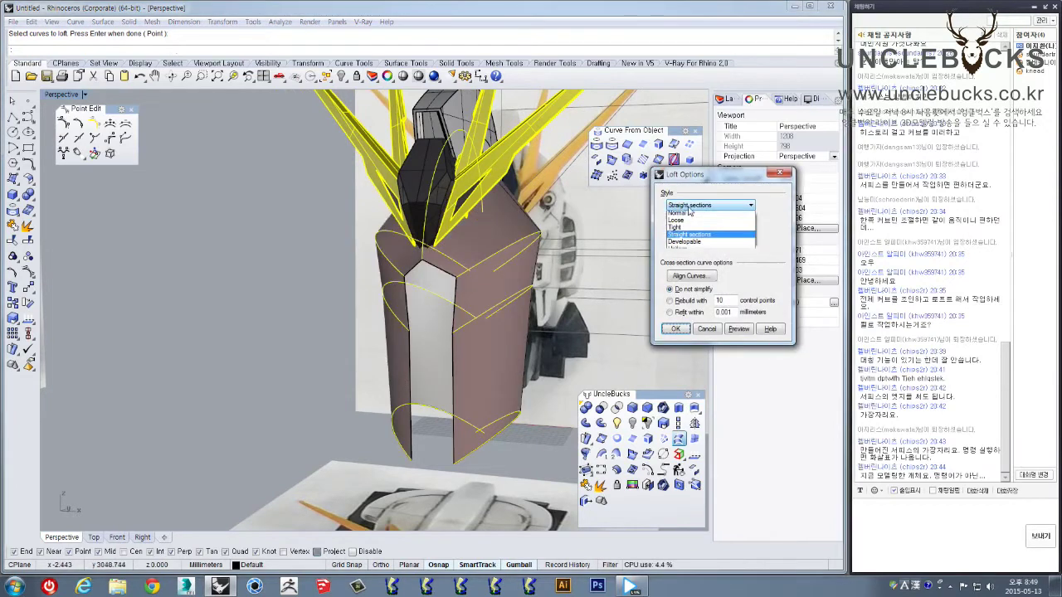
left_click(687, 223)
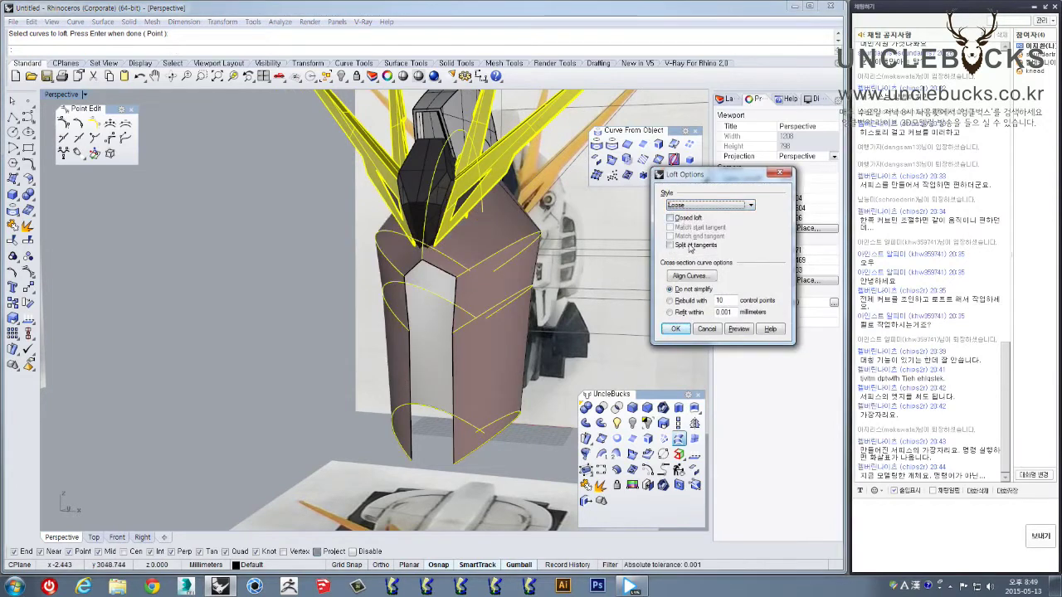
left_click(736, 332)
right_click_drag(554, 325, 400, 290)
left_click(682, 207)
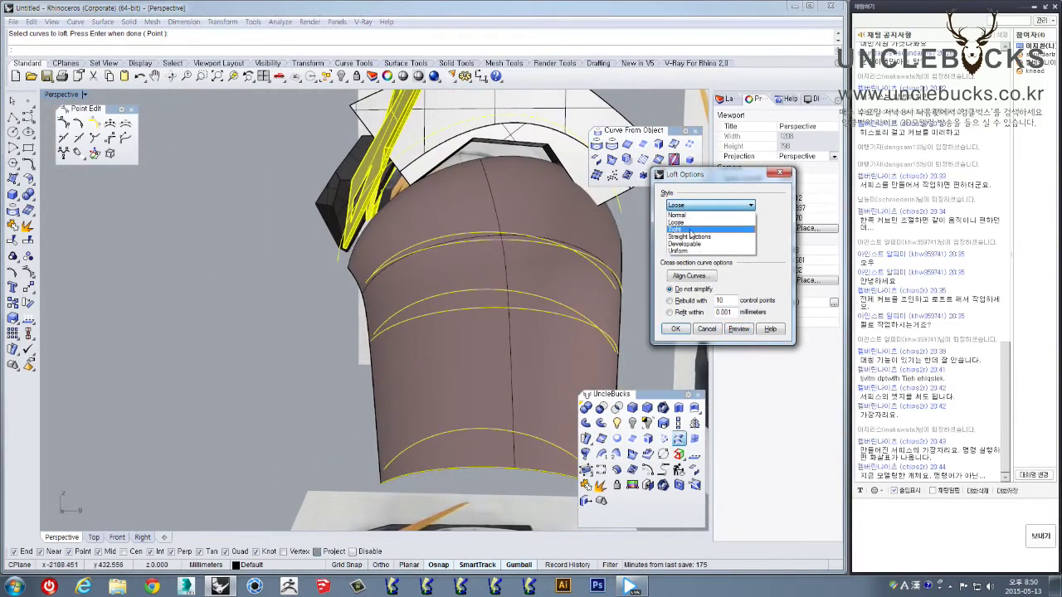
left_click(697, 230)
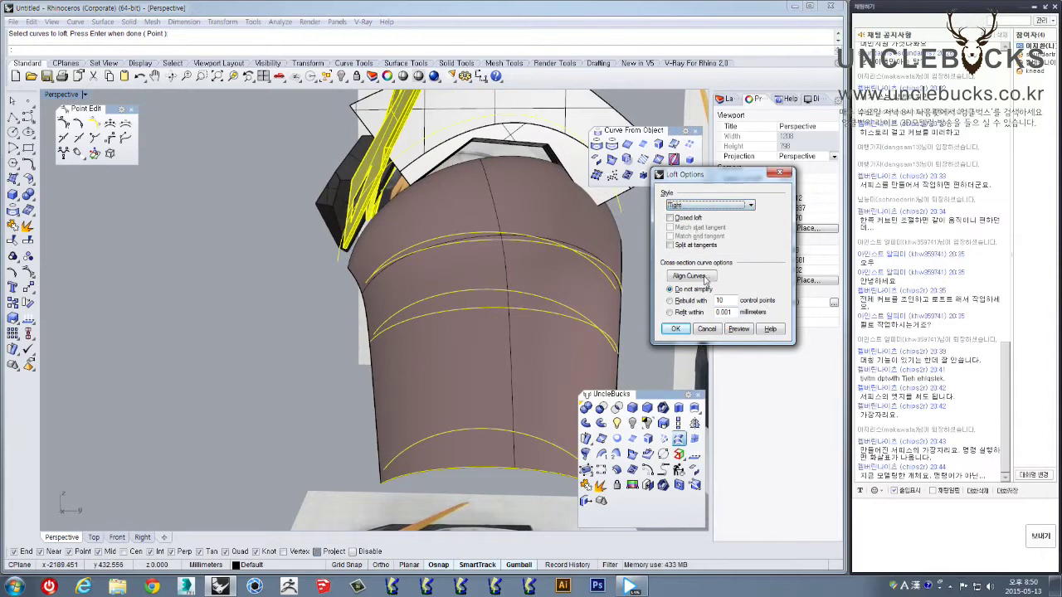
left_click(739, 329)
right_click_drag(473, 301, 454, 258)
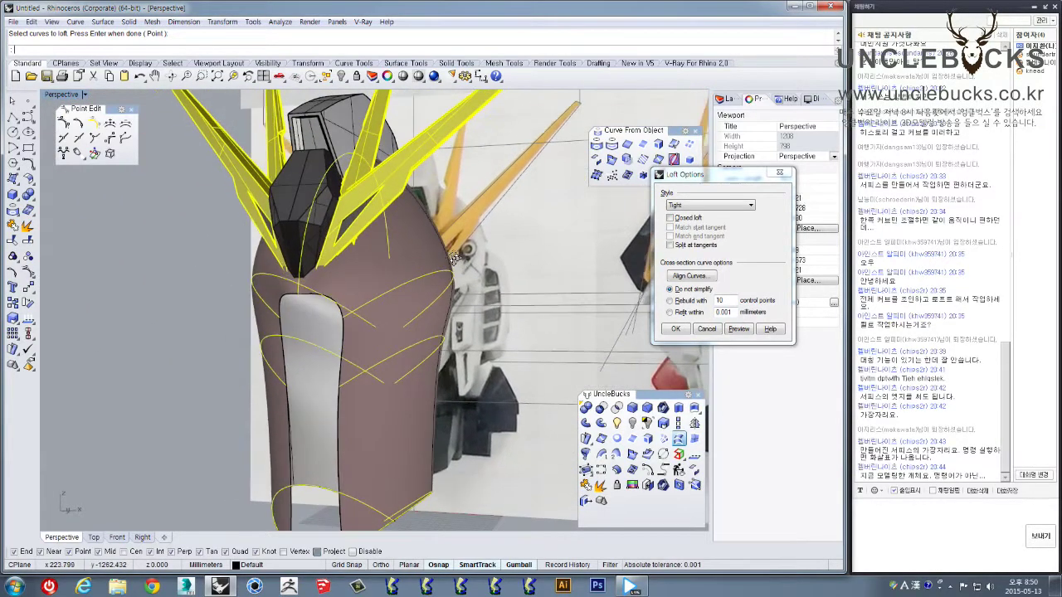
left_click(711, 330)
right_click_drag(514, 312, 440, 305)
Show the control points of the topmost curve and its mirrored copy, and move their outer middle points about 30 mm
left_click(433, 298)
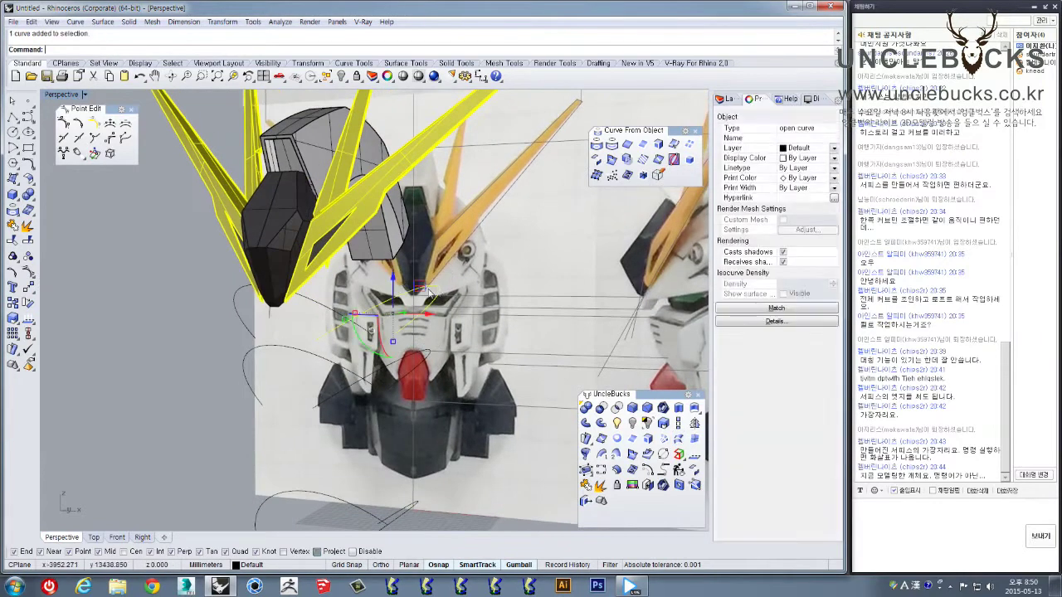
left_click(234, 300, "shift")
right_click_drag(236, 300, 273, 283)
left_click_drag(354, 258, 360, 241)
right_click_drag(207, 281, 182, 290)
left_click(27, 277)
right_click_drag(438, 151, 448, 200, "shift")
left_click_drag(448, 201, 507, 276)
right_click_drag(506, 278, 260, 238)
left_click_drag(297, 301, 310, 304, "shift")
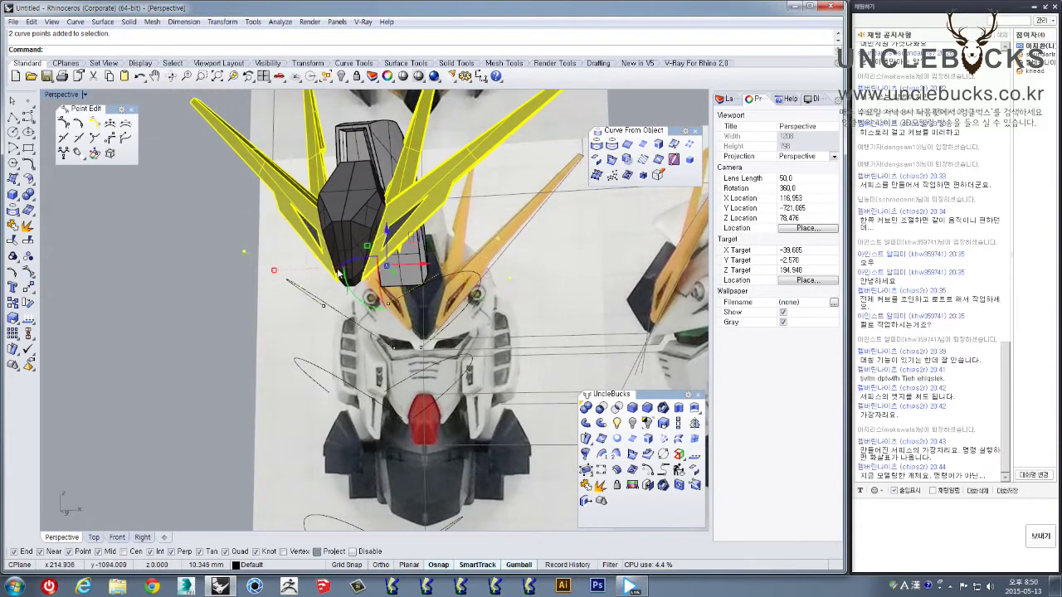
right_click_drag(327, 284, 320, 296)
left_click_drag(380, 253, 439, 260)
right_click_drag(440, 260, 444, 282)
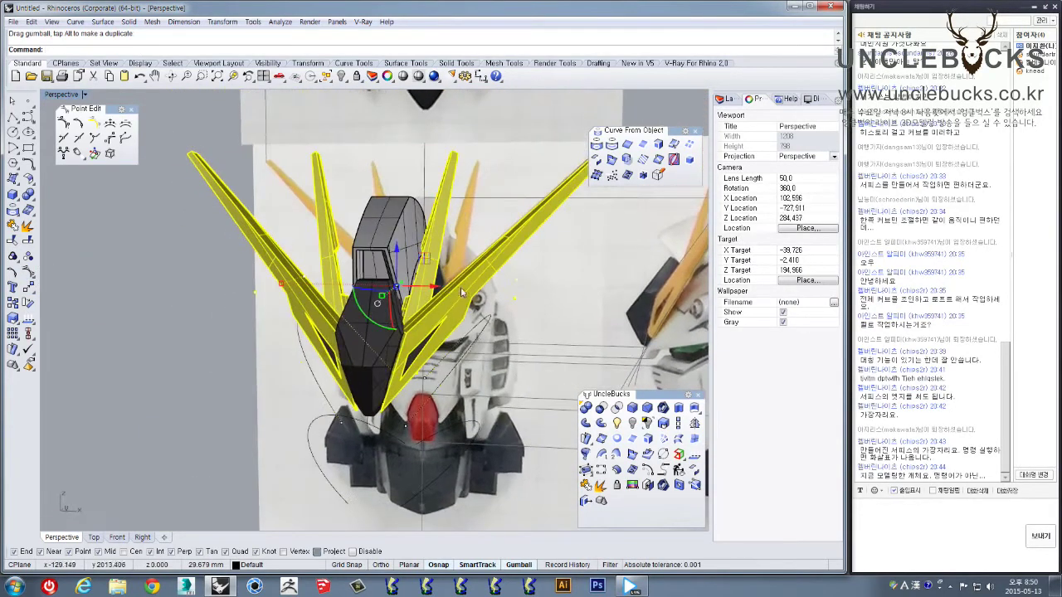
Raise the outer middle control points of the topmost curve pair about 10.6 mm in the Front view
double_click(62, 95)
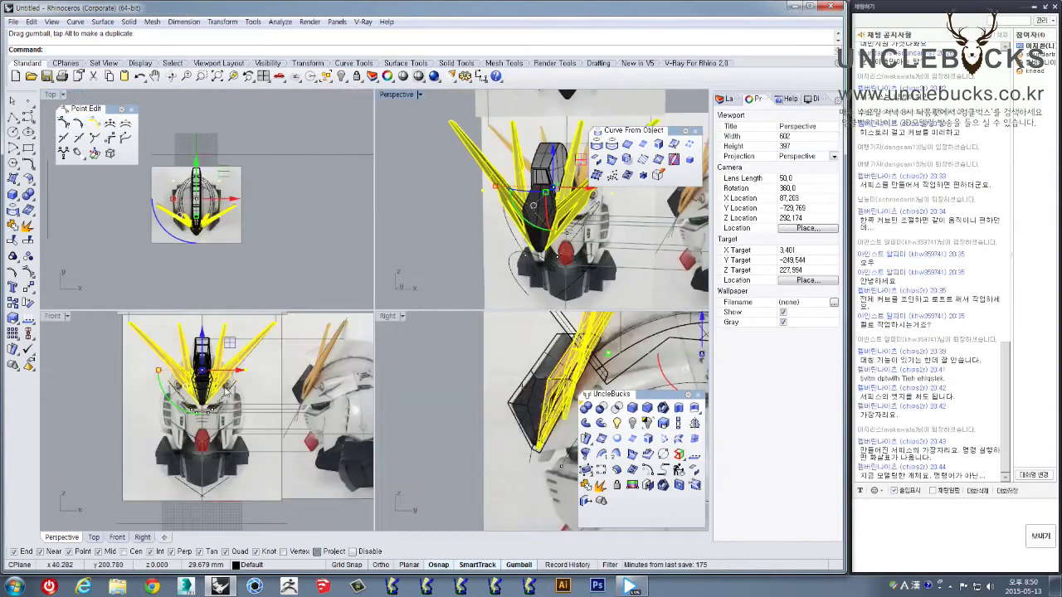
scroll(203, 377, "up", 4)
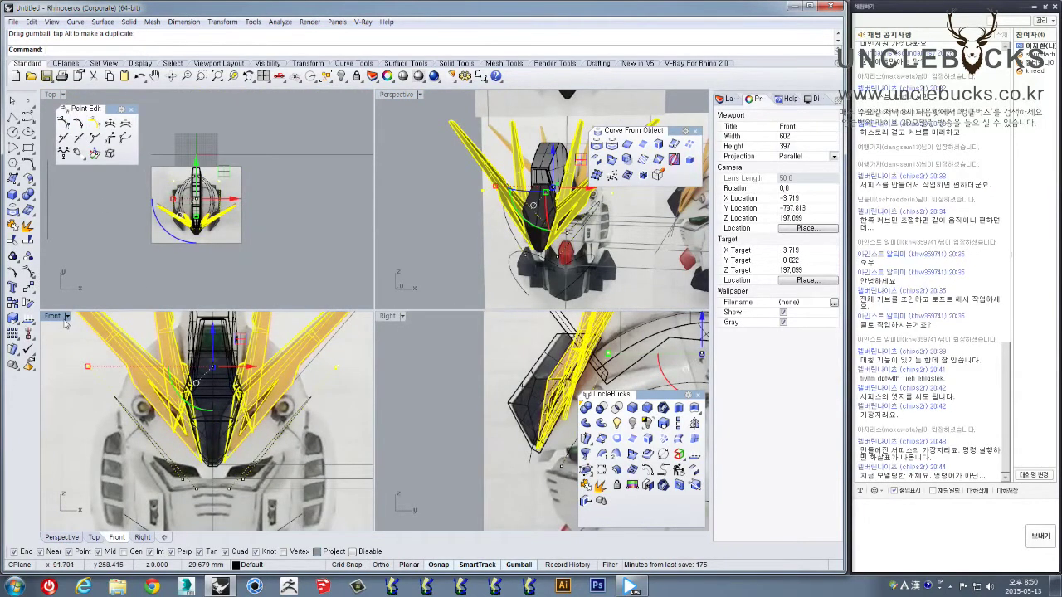
double_click(55, 316)
left_click_drag(357, 291, 360, 253)
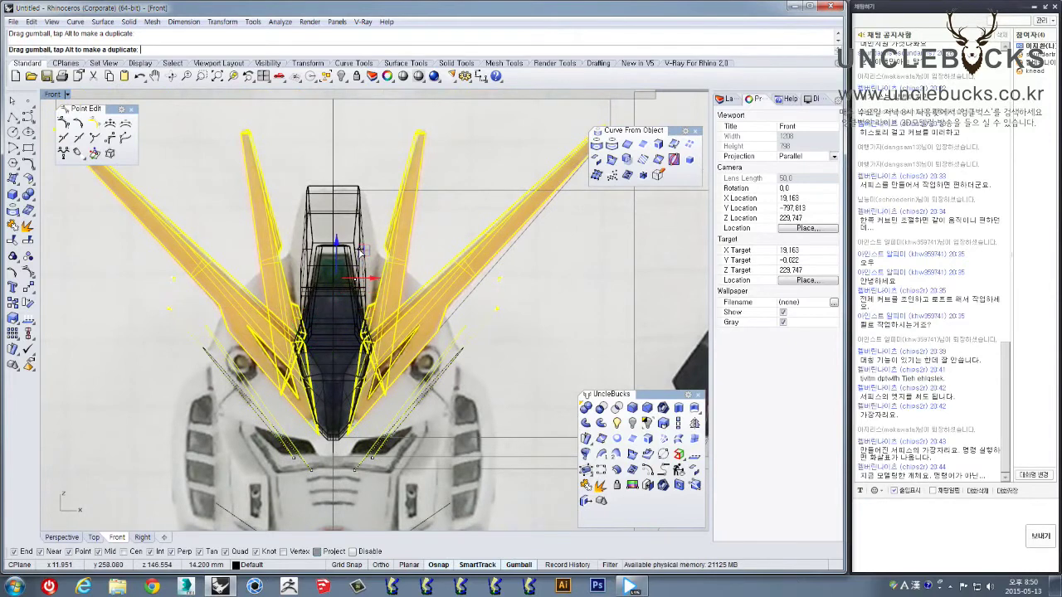
key("ctrl+z")
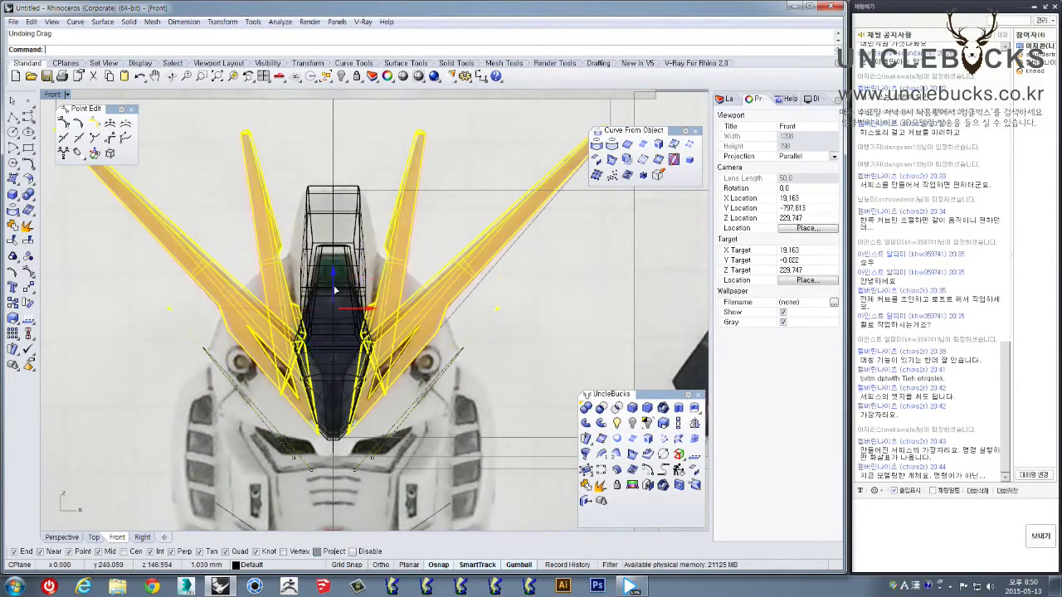
left_click_drag(335, 290, 336, 268)
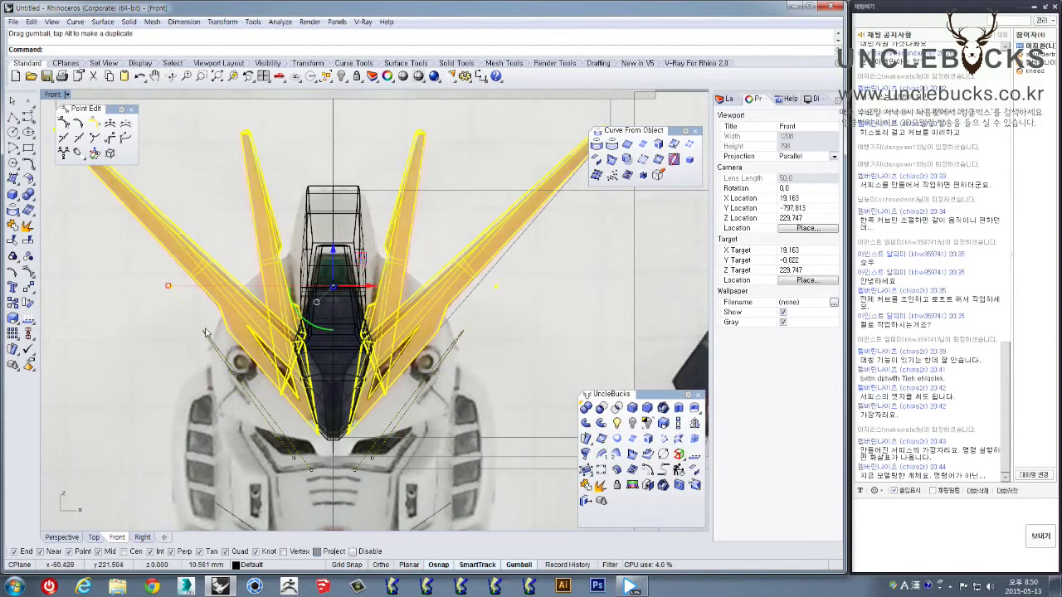
Scale the selected outer control points horizontally towards the head's centre line by a factor of about 0.91 with Scale1D
left_click(678, 423)
left_click(334, 185)
scroll(465, 173, "down", 2)
right_click_drag(563, 209, 511, 259)
left_click(573, 215, "shift")
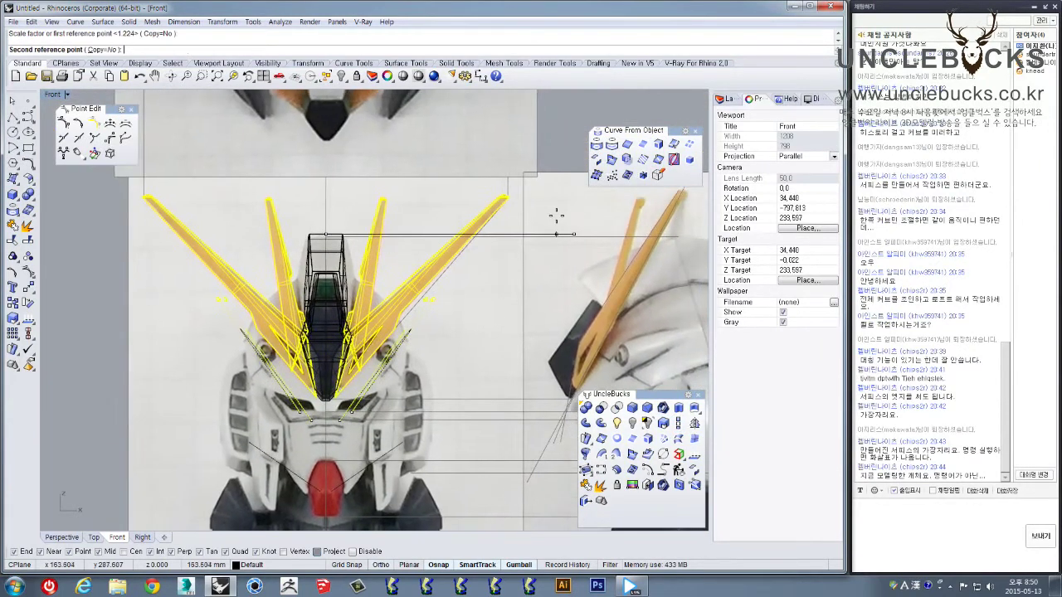
left_click(548, 215, "shift")
Move the front end points of the topmost curve pair about 16 mm forward towards the crest's lower tip
double_click(53, 96)
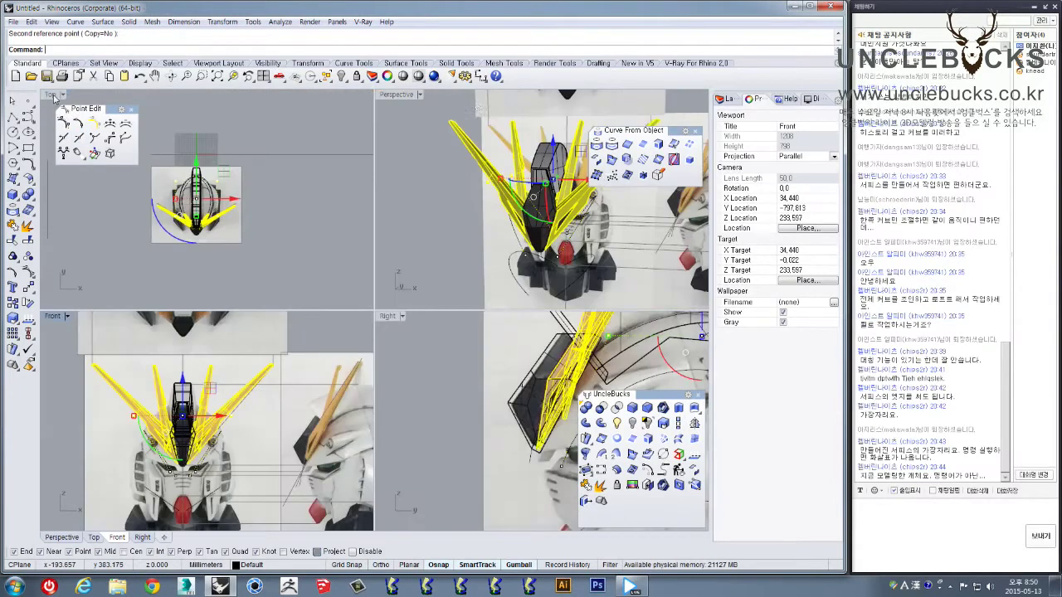
double_click(407, 96)
right_click_drag(399, 133, 220, 309)
left_click(318, 290)
left_click(318, 291, "shift")
left_click(28, 276)
mouse_move(257, 262)
left_mouse_down()
mouse_move(277, 279)
mouse_move(265, 281)
left_mouse_up()
right_click_drag(235, 280, 269, 282)
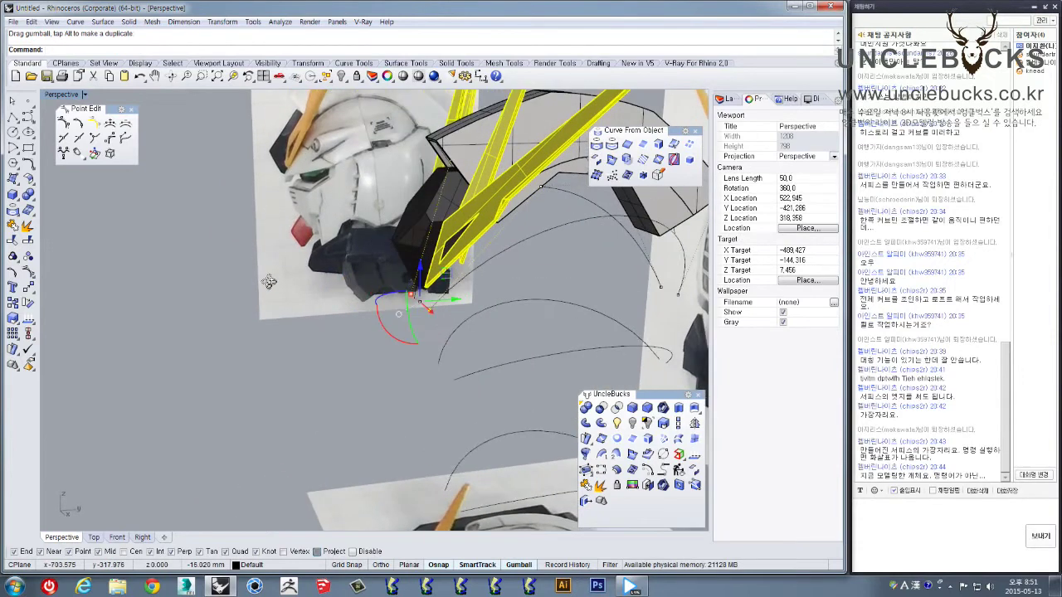
Spread the front edit points of the middle curve pair to about twice their width, using Scale1D from the centre line in the Front view
right_click_drag(351, 331, 337, 296)
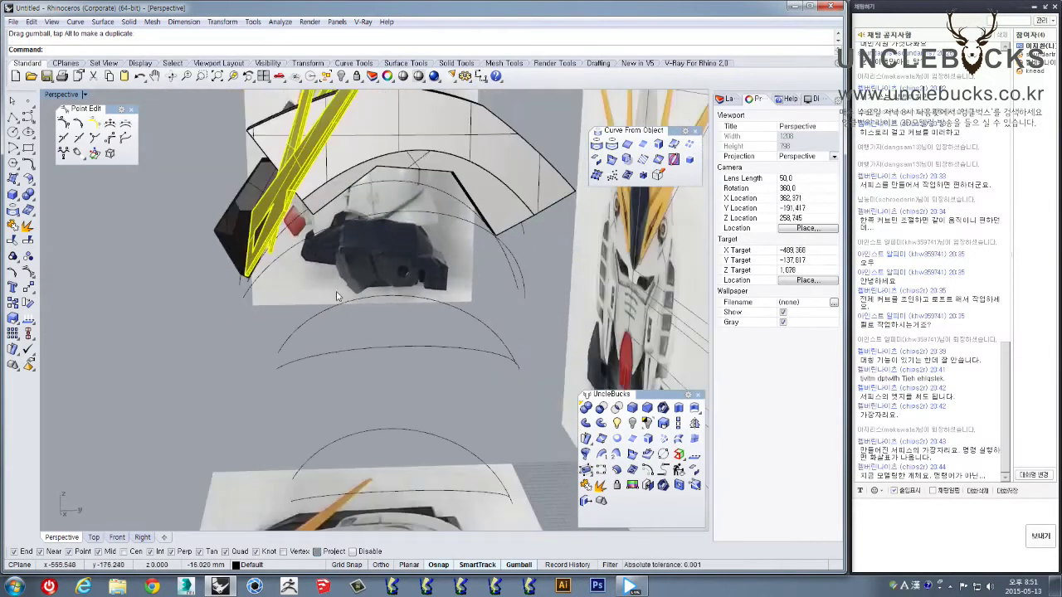
left_click(306, 360)
right_click_drag(305, 360, 74, 245)
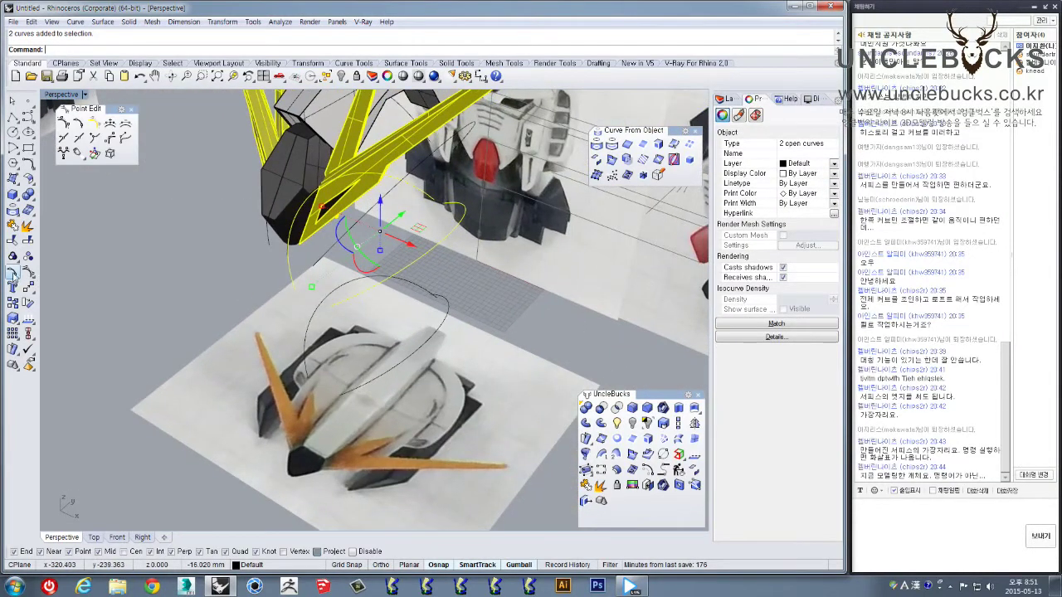
left_click_drag(262, 278, 318, 305)
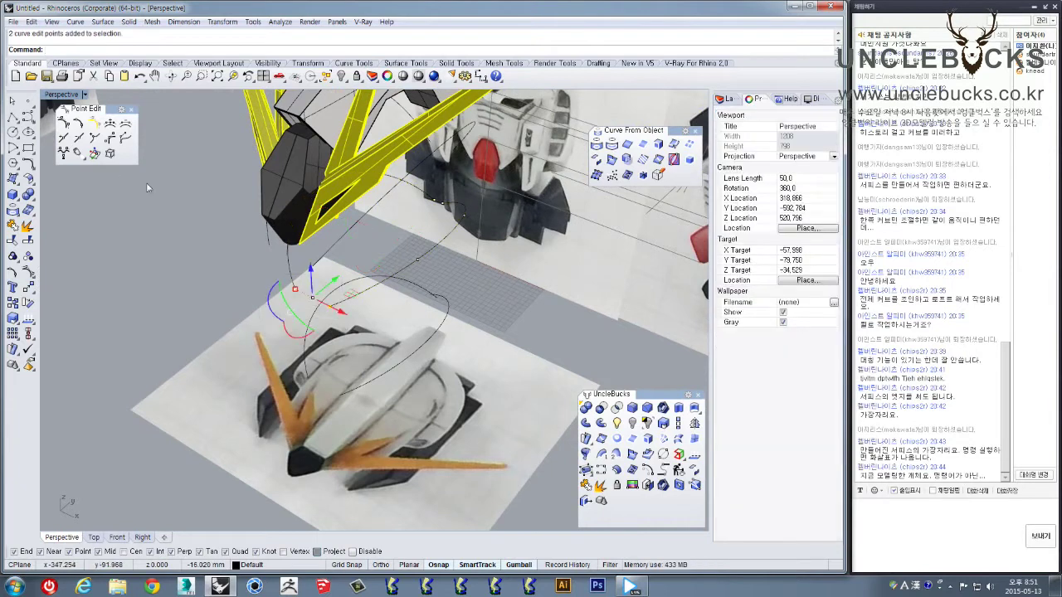
double_click(58, 94)
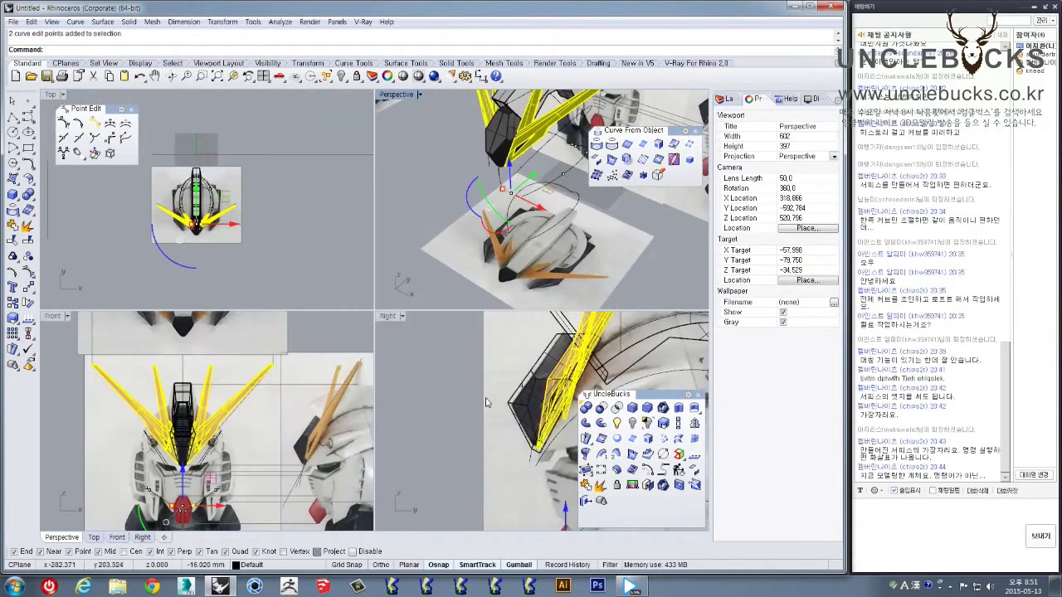
right_click_drag(136, 453, 129, 397)
double_click(52, 316)
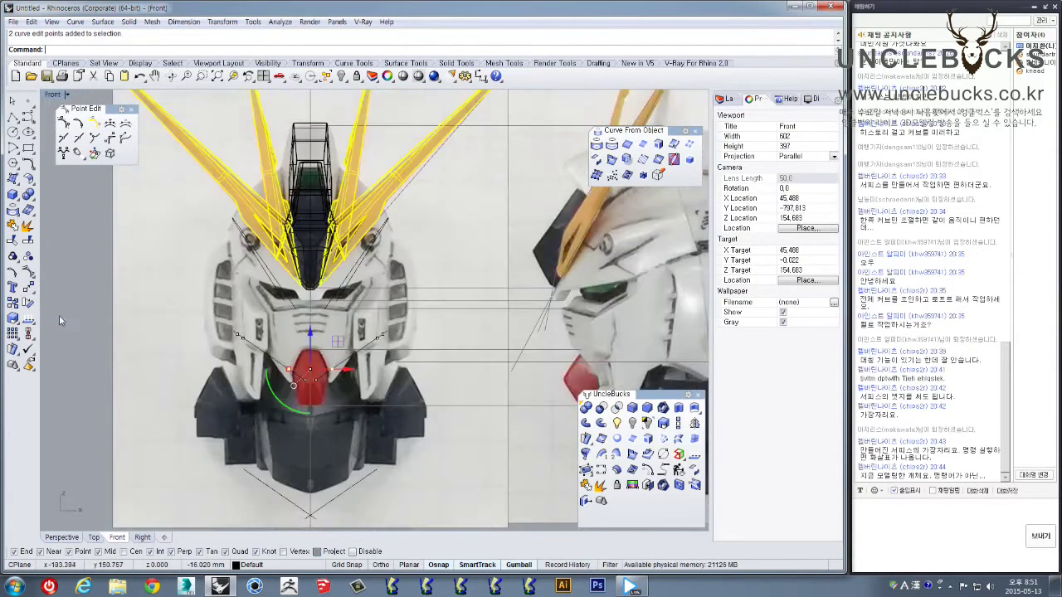
scroll(49, 315, "down", 2)
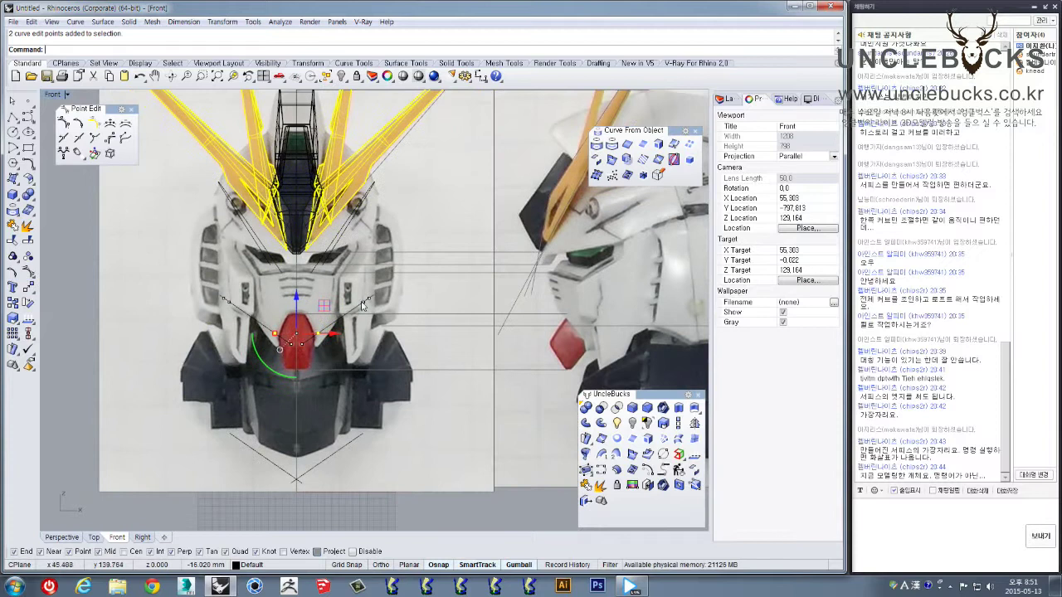
left_click(678, 423)
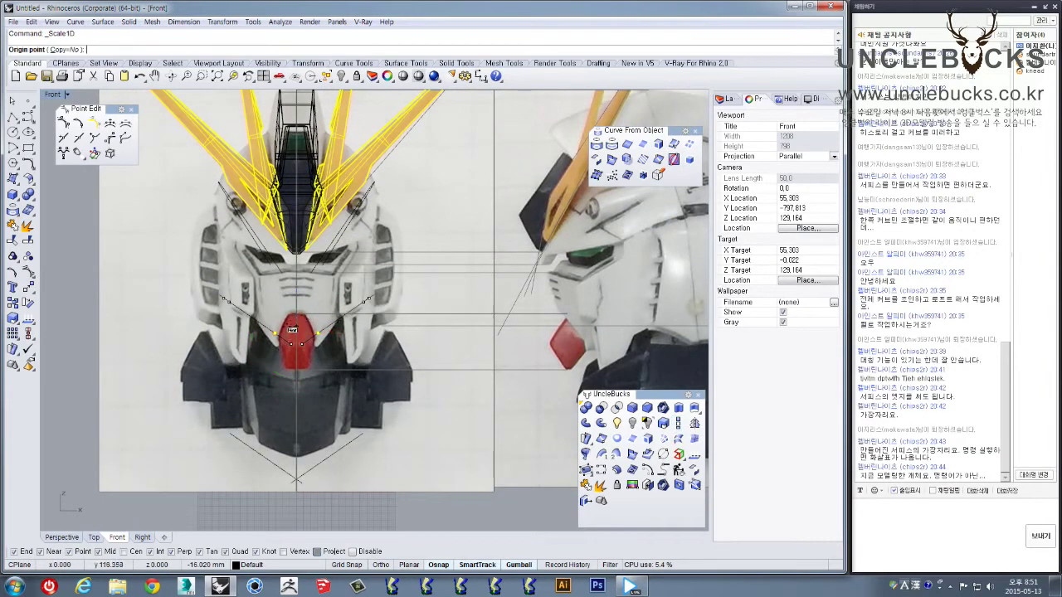
scroll(298, 366, "up", 2)
left_click(299, 362)
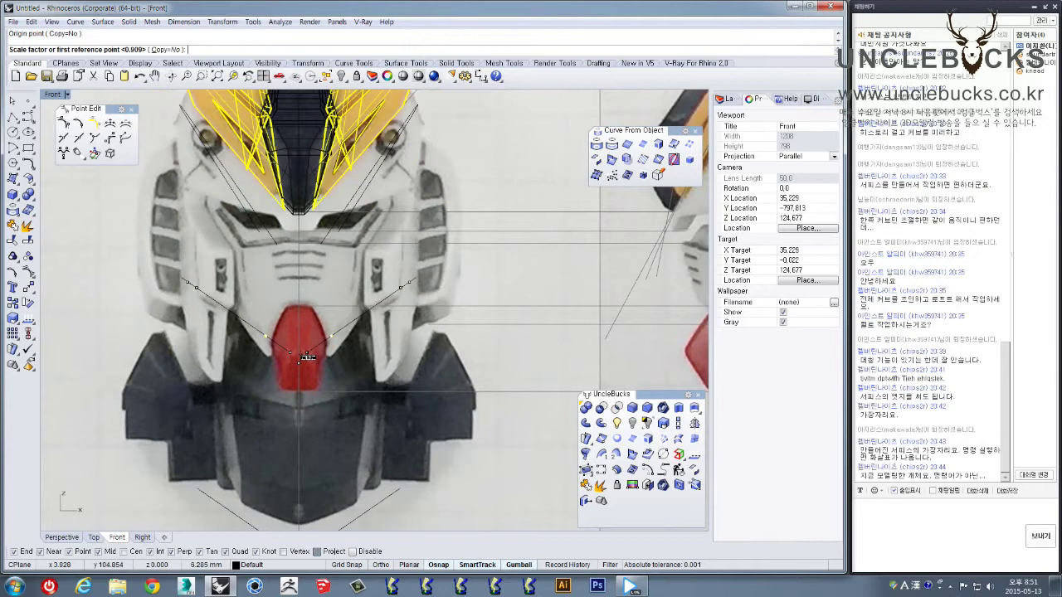
left_click(332, 362)
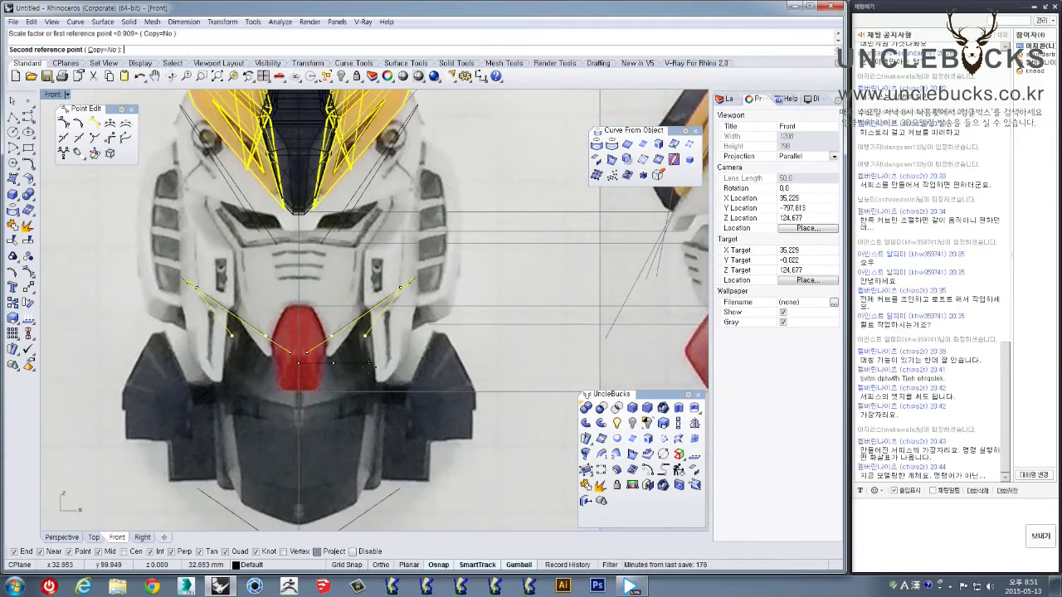
left_click(371, 365)
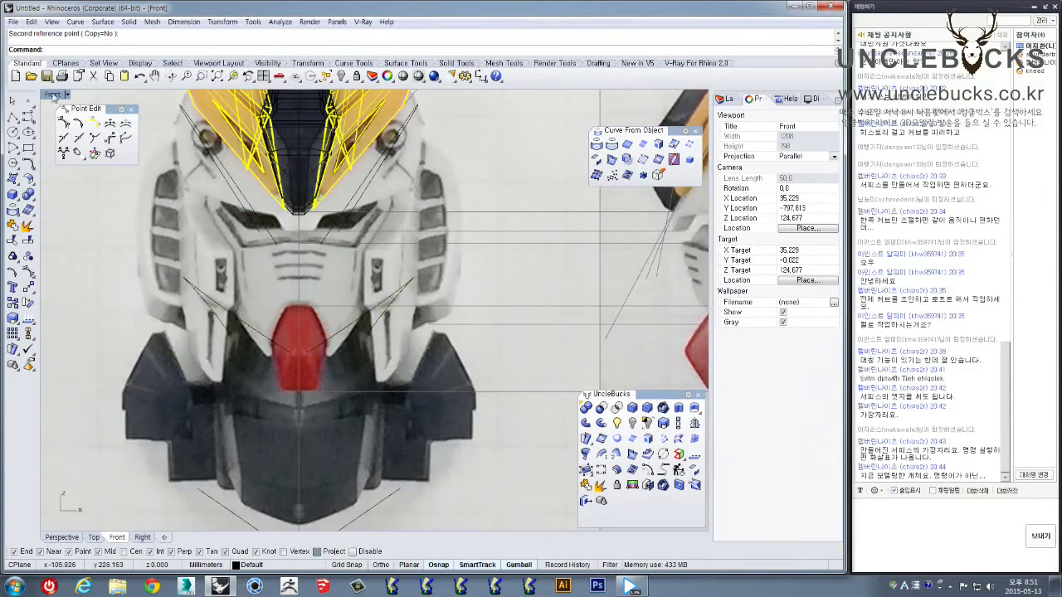
Start a new loft in the Perspective view and pick the adjusted tilted curves and their mirrored copies as sections
double_click(53, 96)
double_click(391, 96)
right_click_drag(427, 249, 536, 248)
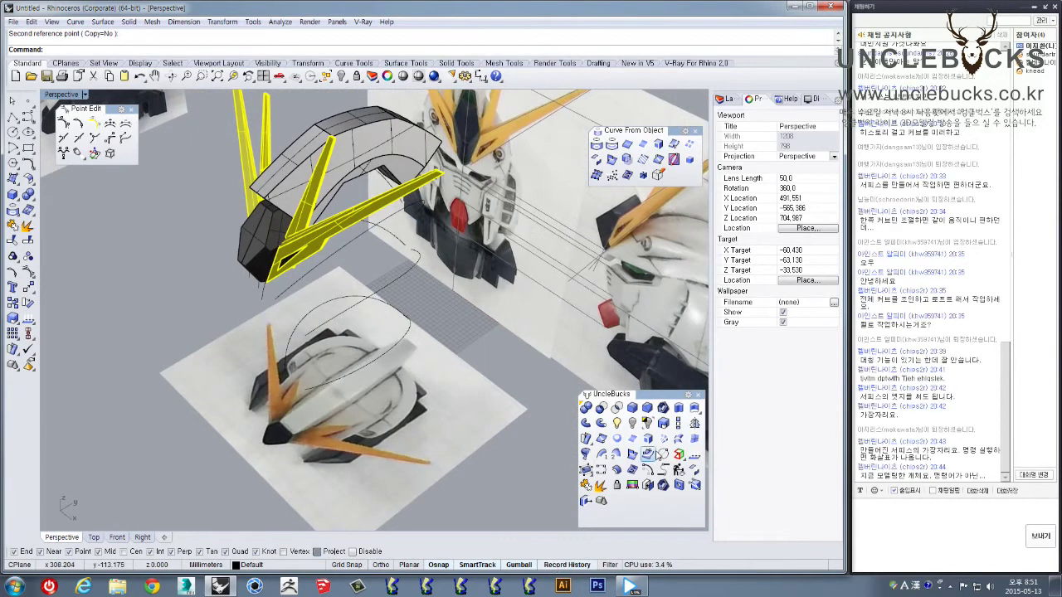
left_click(679, 440)
left_click(350, 325)
right_click_drag(350, 325, 340, 288)
left_click(339, 276)
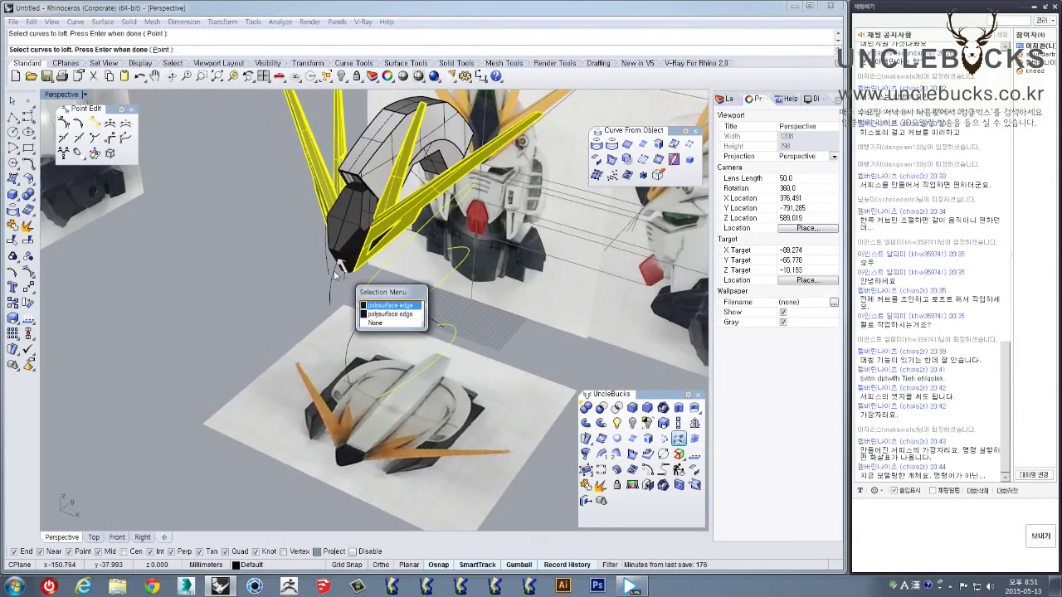
left_click(365, 322)
scroll(363, 315, "up", 5)
right_click_drag(336, 273, 348, 259)
right_click_drag(292, 236, 282, 258)
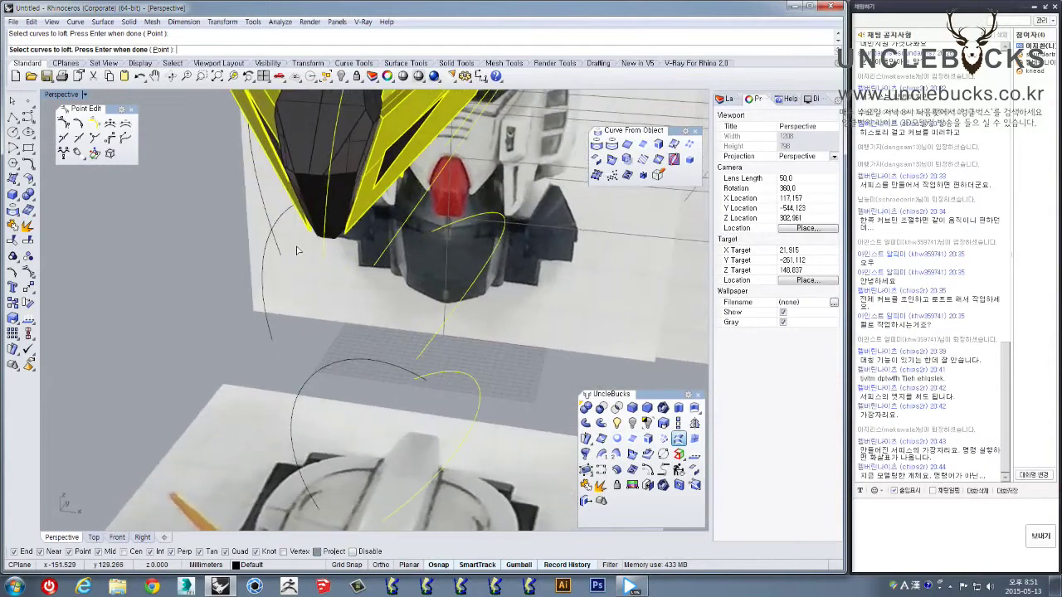
scroll(274, 340, "down", 3)
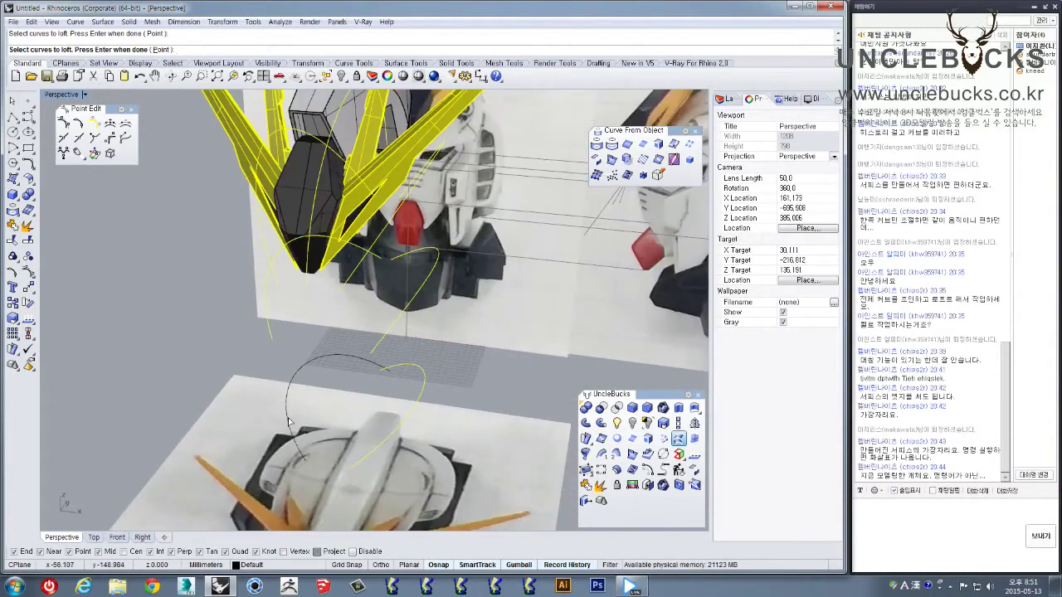
Set the loft style to Tight and preview the surface from the side
key("Return")
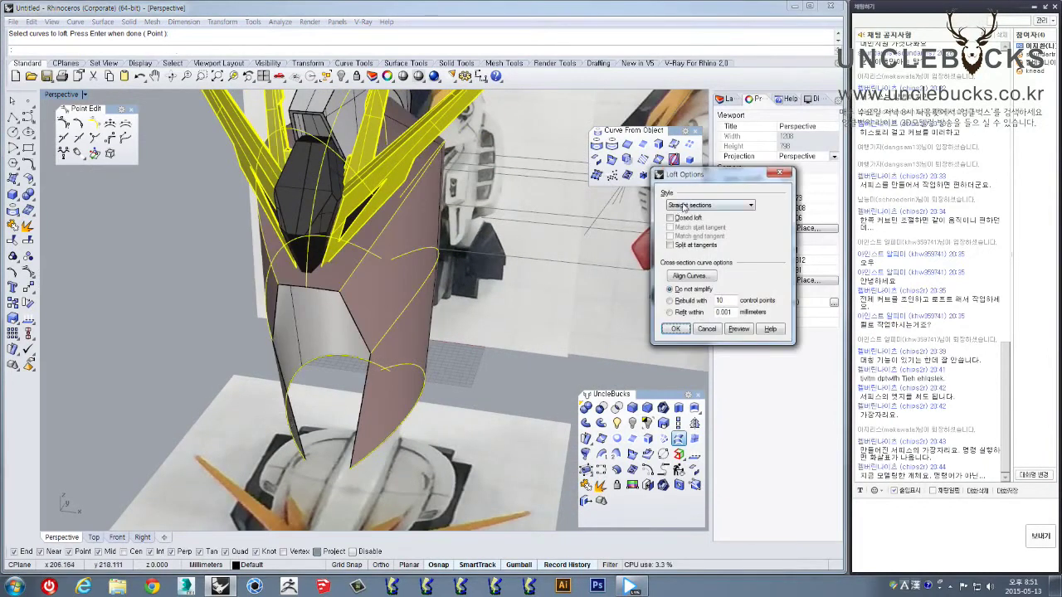
left_click(684, 206)
left_click(690, 232)
left_click(728, 330)
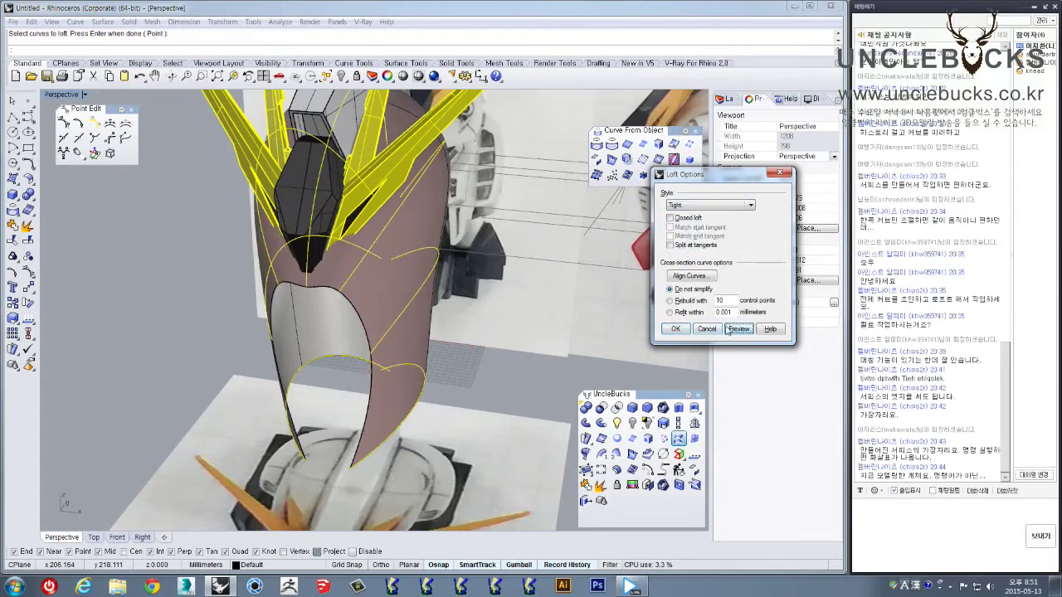
right_click_drag(554, 329, 347, 283)
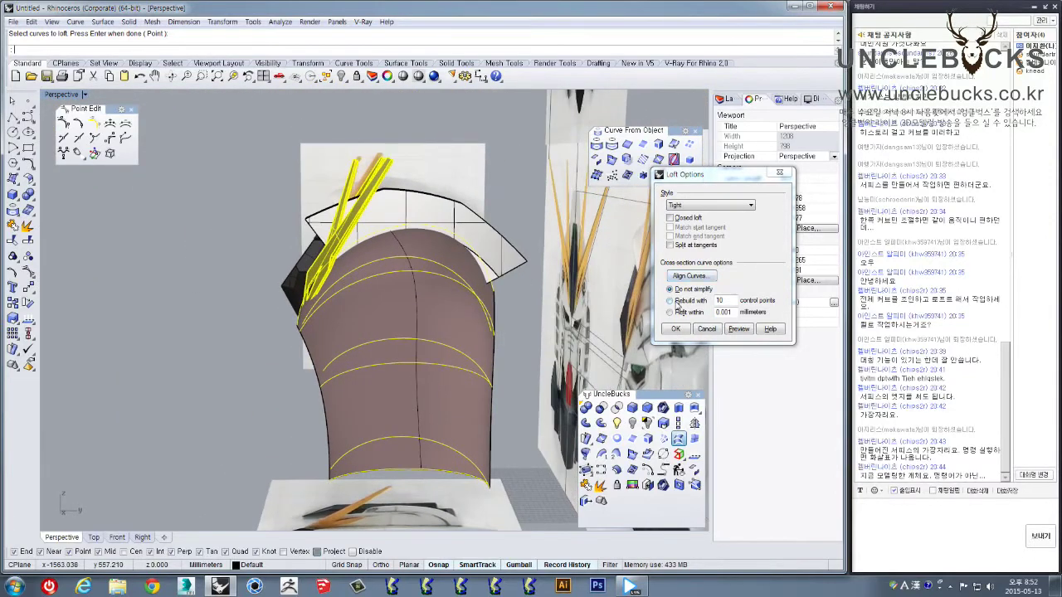
Rebuild the loft's cross-section curves with 10 control points, preview it, and create the helmet surface
left_click(670, 300)
left_click(738, 329)
right_click_drag(514, 305, 711, 320)
scroll(392, 315, "up", 4)
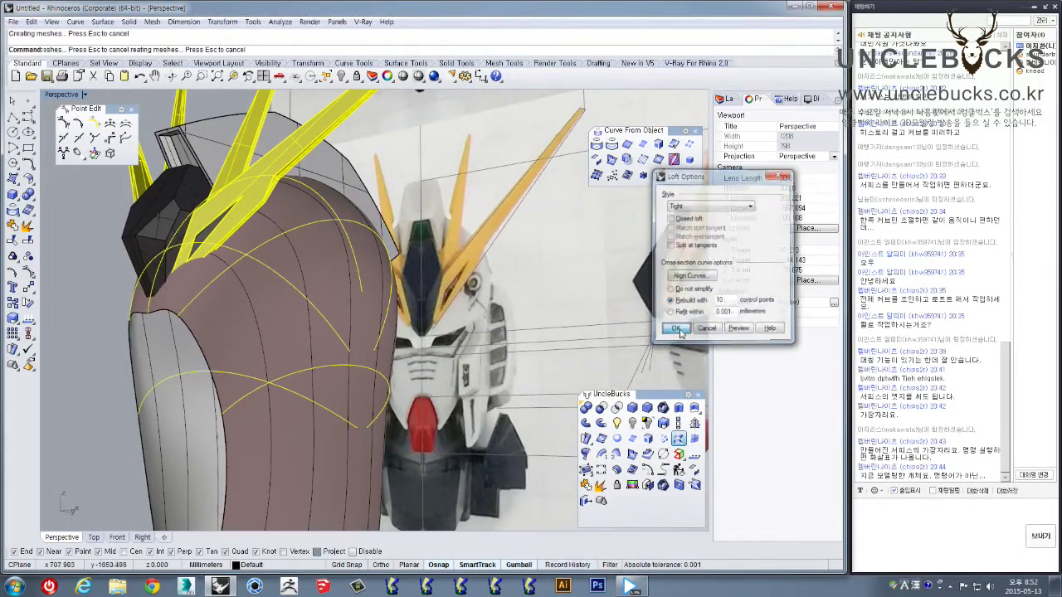
left_click(677, 329)
right_click_drag(315, 332, 280, 275)
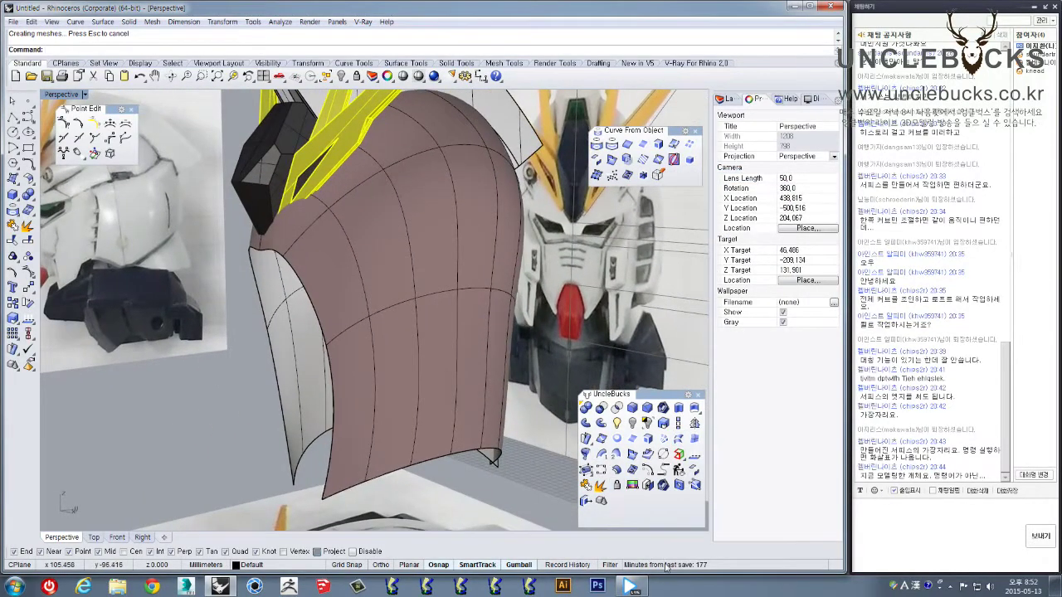
Turn on the control points of the centre curve at the helmet surface's front tip
right_click_drag(317, 366, 268, 266)
left_click(253, 249)
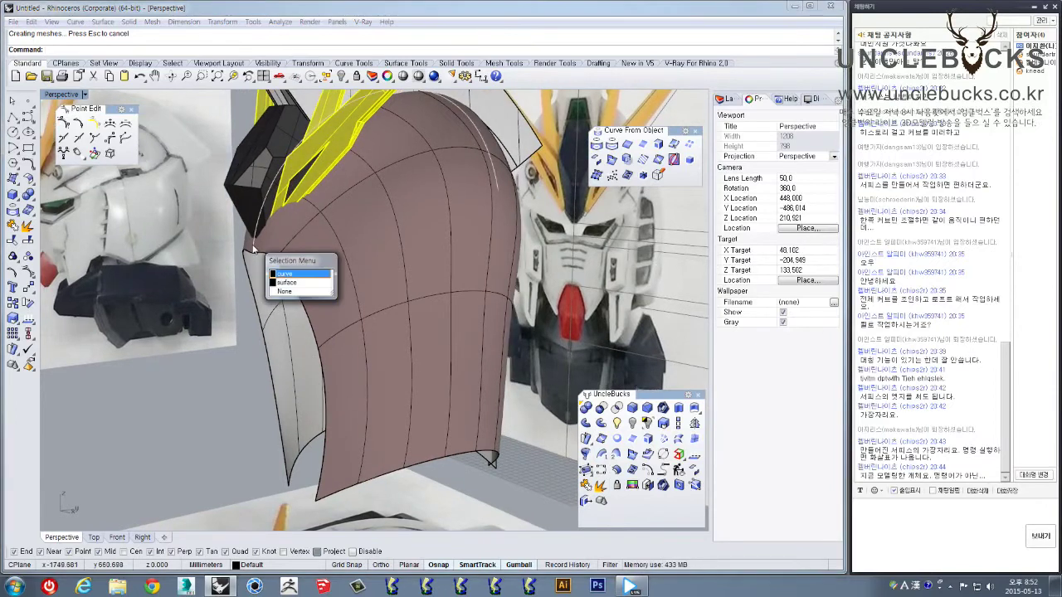
left_click(282, 267)
scroll(235, 274, "up", 3)
right_click_drag(235, 274, 92, 270)
left_click(29, 275)
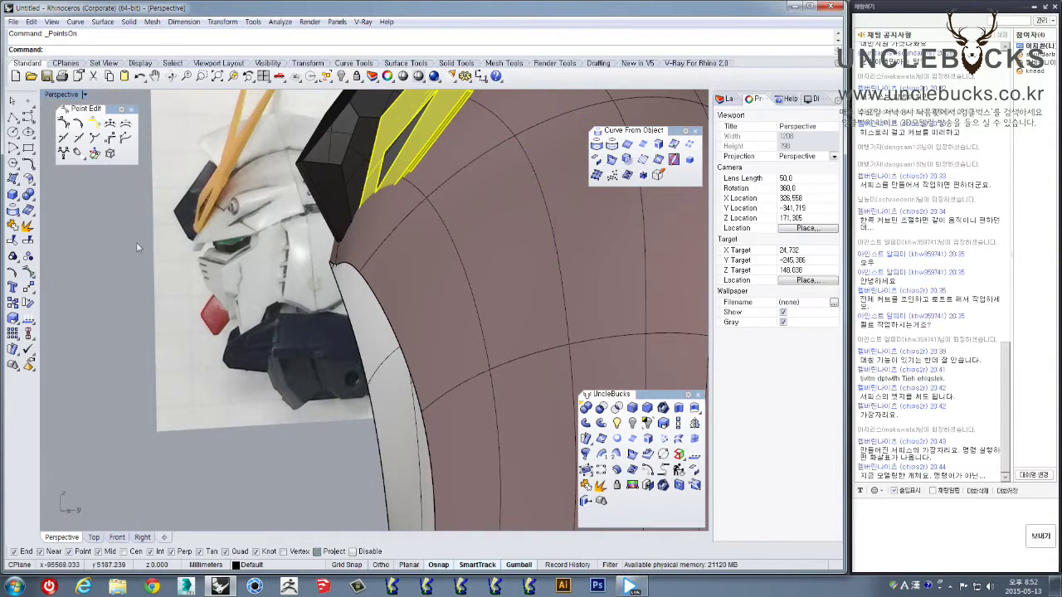
Select the centre curve's front end point beneath the crest and nudge it slightly upward
left_click_drag(338, 279, 346, 278)
right_click_drag(346, 278, 342, 263)
scroll(342, 264, "up", 4)
left_click_drag(342, 262, 344, 264)
scroll(315, 265, "up", 5)
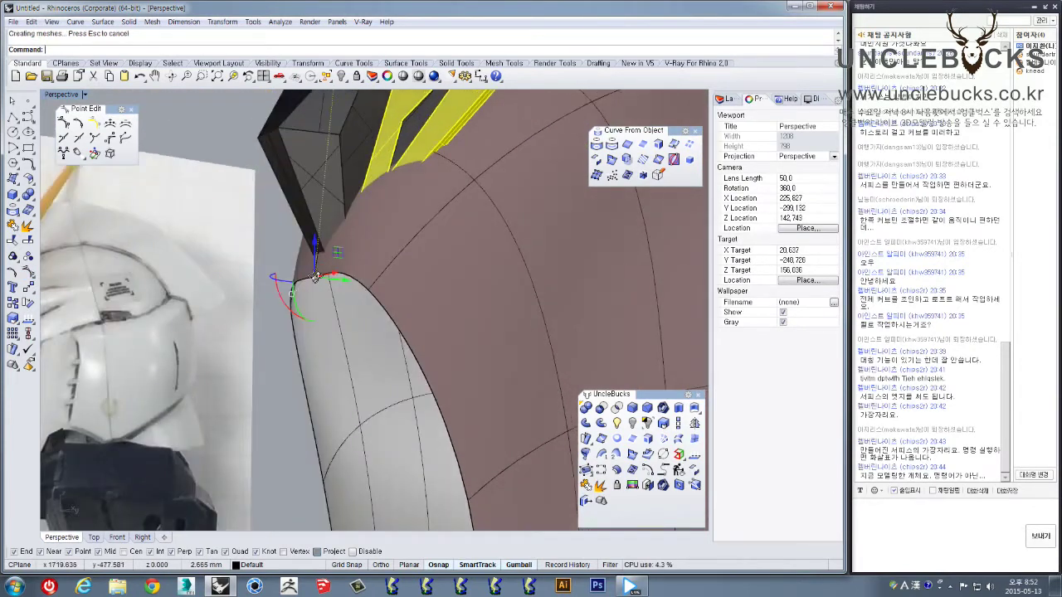
left_click_drag(295, 257, 298, 252)
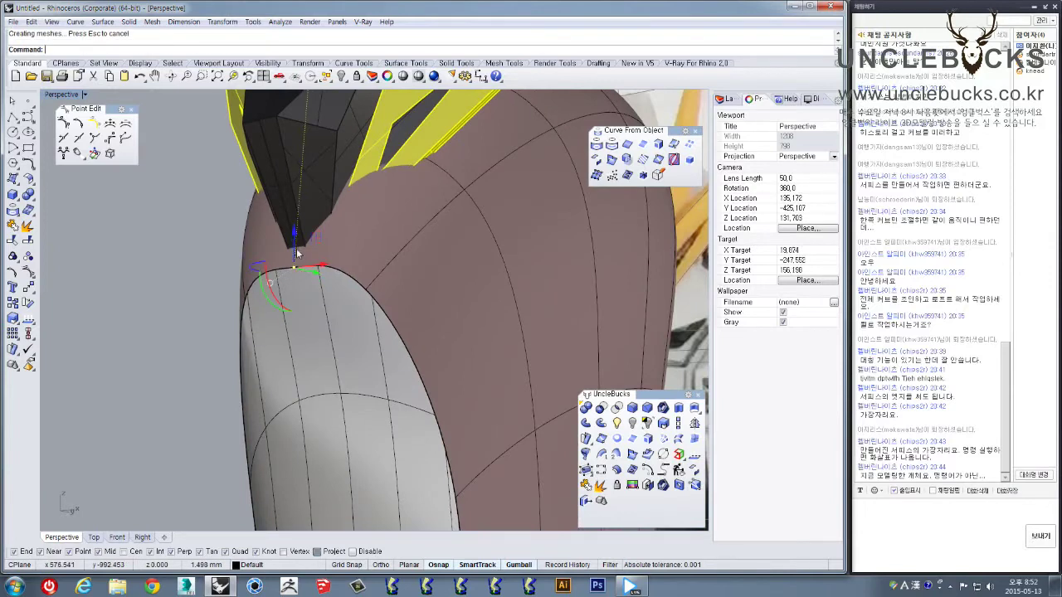
right_click_drag(294, 253, 331, 217)
Turn on edit points for the two curves beside the centre and select the points at their front ends
scroll(331, 217, "up", 5)
left_click(380, 247)
left_click(384, 250)
mouse_move(383, 250)
right_mouse_down()
mouse_move(327, 241)
mouse_move(389, 271)
mouse_move(378, 267)
right_mouse_up()
left_click(338, 251)
left_click(352, 271)
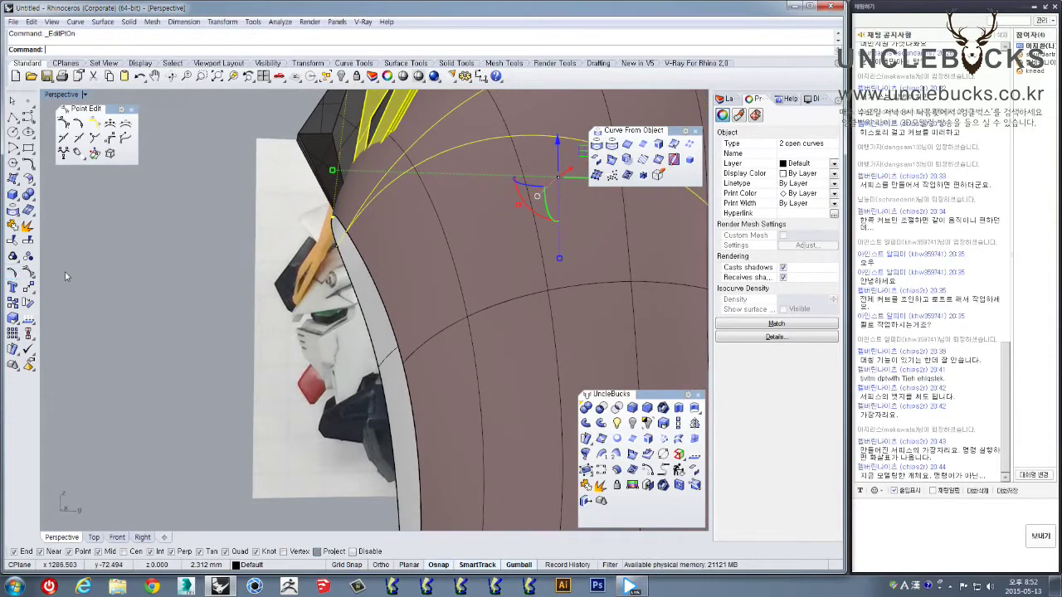
right_click_drag(238, 216, 236, 196)
left_click_drag(239, 173, 379, 253)
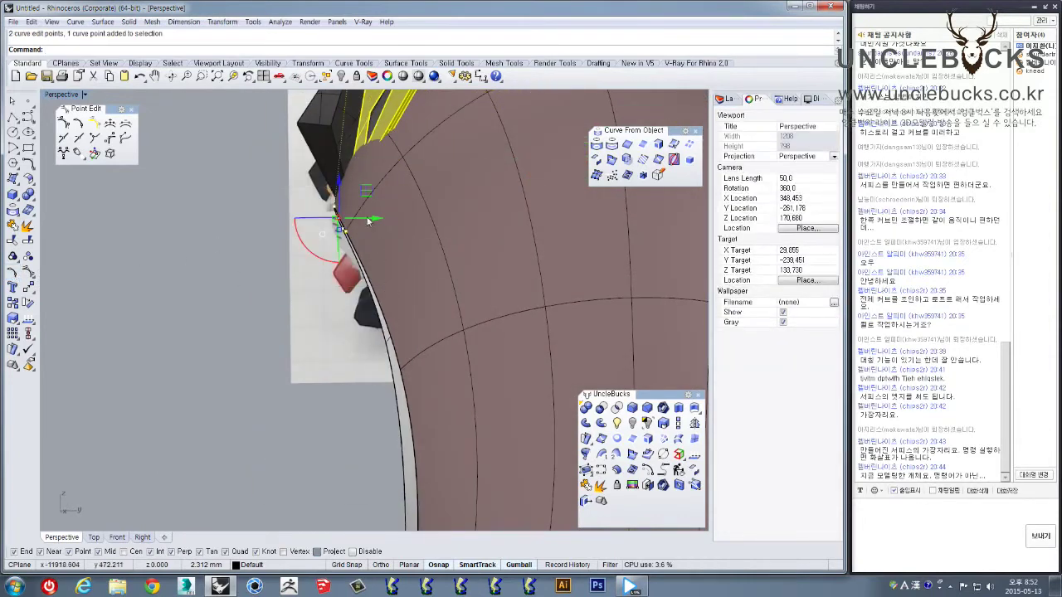
Shift the front-end curve points slightly beneath the crest to refine the helmet's front tip in the Perspective view
right_click_drag(368, 220, 360, 252)
left_click_drag(308, 133, 365, 192)
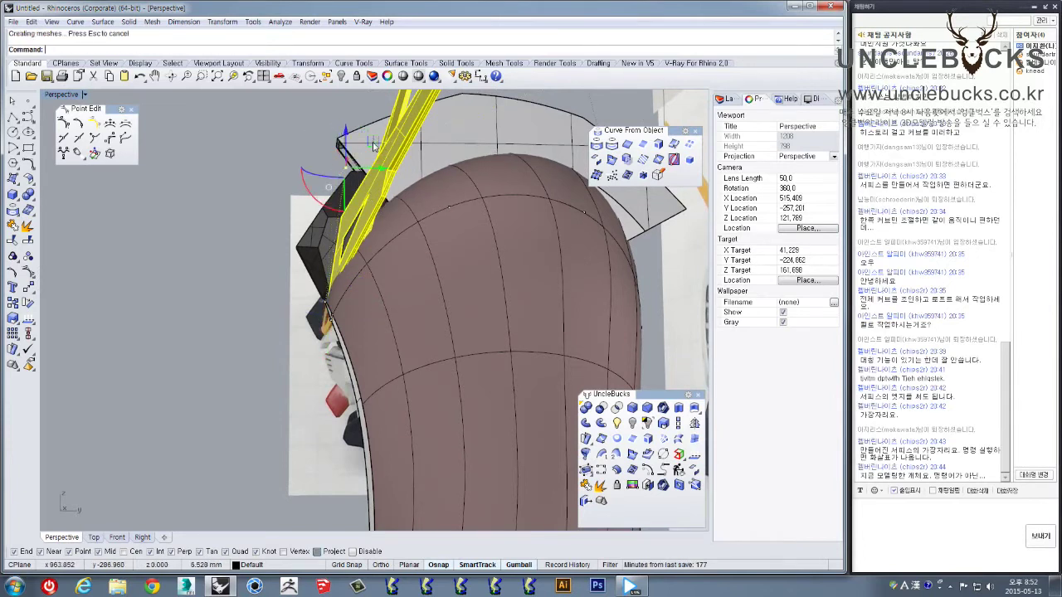
right_click_drag(374, 145, 384, 184)
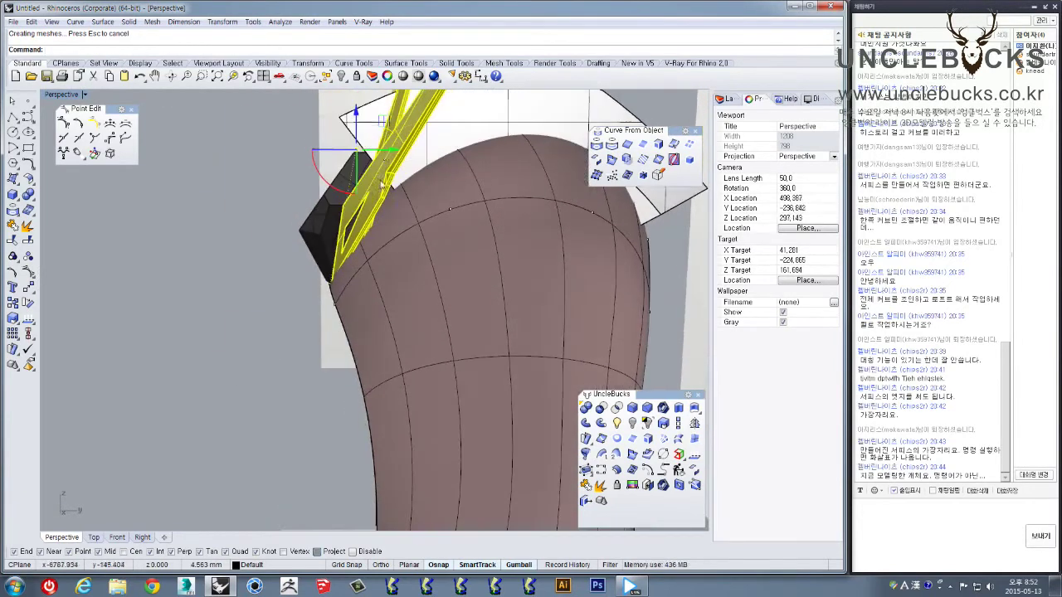
right_click_drag(390, 131, 309, 308)
left_click_drag(330, 363, 339, 363)
left_click_drag(273, 290, 330, 361)
right_click_drag(348, 346, 358, 286)
left_click_drag(355, 287, 341, 317)
scroll(350, 341, "up", 4)
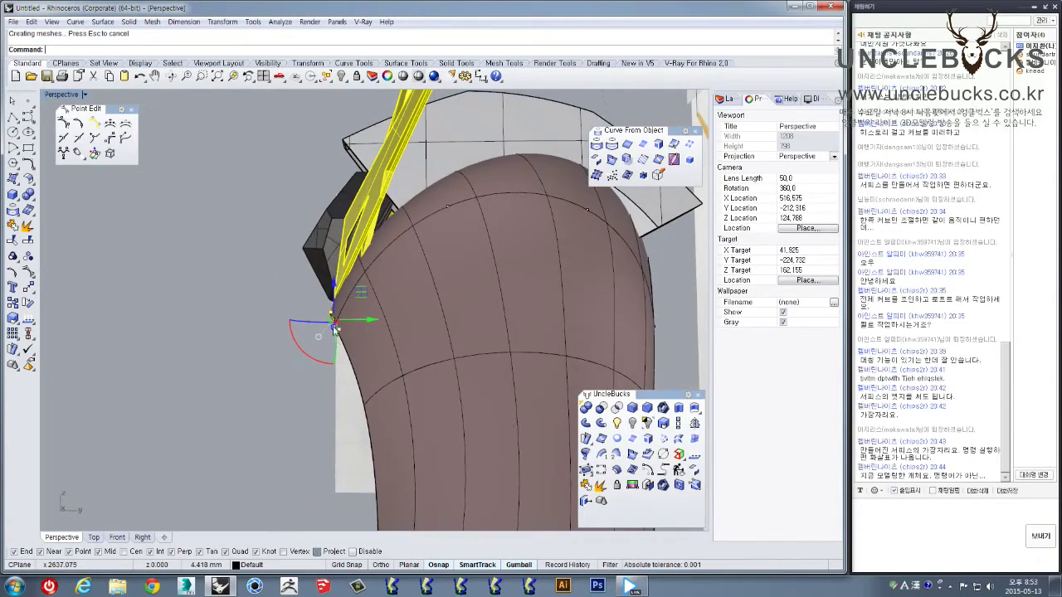
left_click_drag(350, 292, 348, 302)
right_click_drag(396, 273, 364, 296)
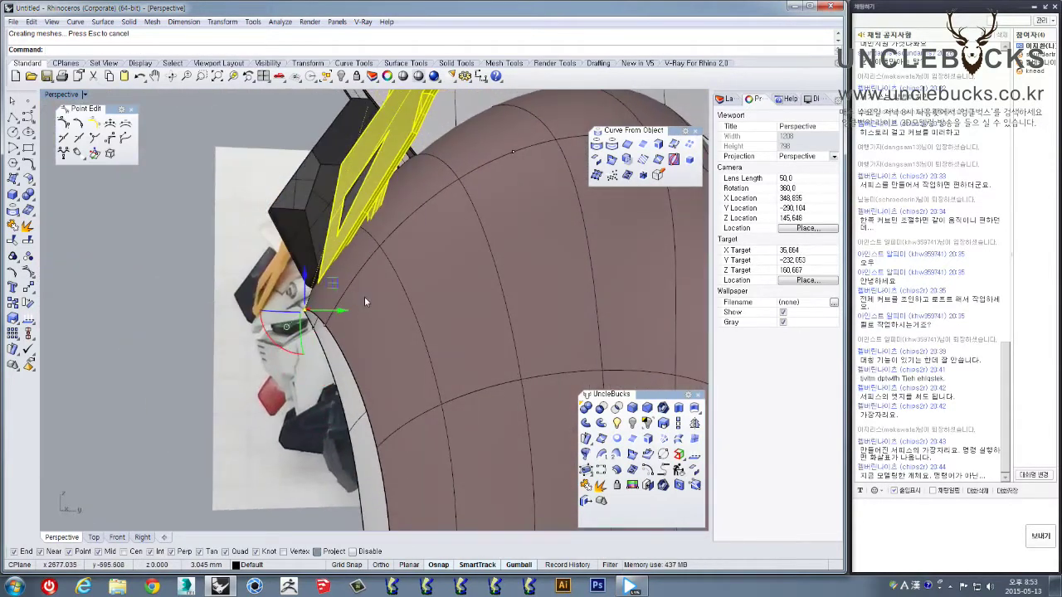
Fine-tune the front-end curve points in the Right view so the profile below the crest follows the reference image
double_click(61, 95)
right_click_drag(503, 382, 454, 359)
scroll(465, 402, "up", 4)
left_click_drag(464, 426, 520, 451)
scroll(511, 439, "up", 4)
left_click_drag(509, 399, 516, 407)
right_click_drag(482, 453, 457, 419)
left_click_drag(450, 413, 492, 443)
left_click_drag(504, 389, 513, 394)
left_click_drag(441, 387, 487, 388)
left_click_drag(456, 465, 507, 412)
right_click_drag(471, 410, 471, 392)
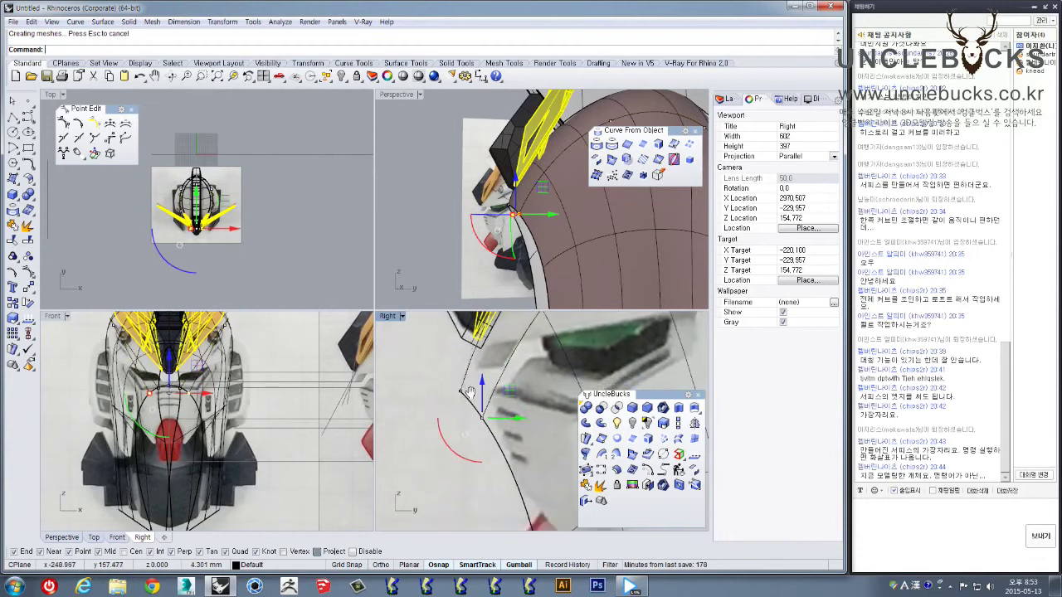
scroll(505, 356, "down", 4)
right_click_drag(504, 356, 480, 376)
left_click_drag(425, 388, 495, 391)
scroll(522, 373, "down", 6)
Select the upper edit points behind the V-shaped antennas and begin scaling them with Scale1D from the centre line in the Front view
right_click_drag(535, 348, 465, 398)
right_click_drag(474, 357, 495, 386)
left_click_drag(429, 346, 503, 382)
left_click_drag(485, 429, 526, 398)
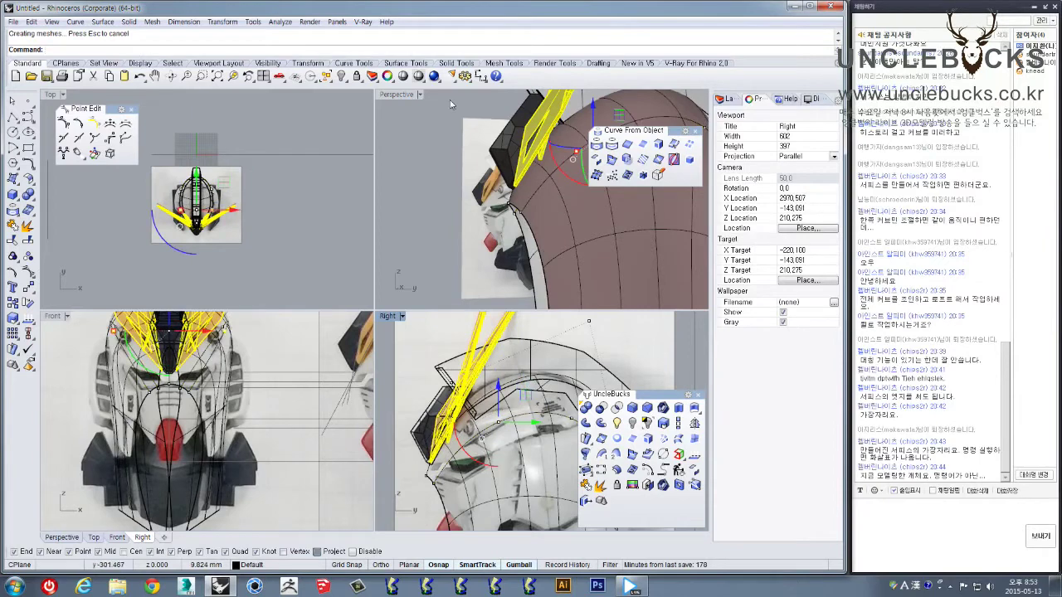
double_click(396, 100)
right_click_drag(390, 184, 515, 264)
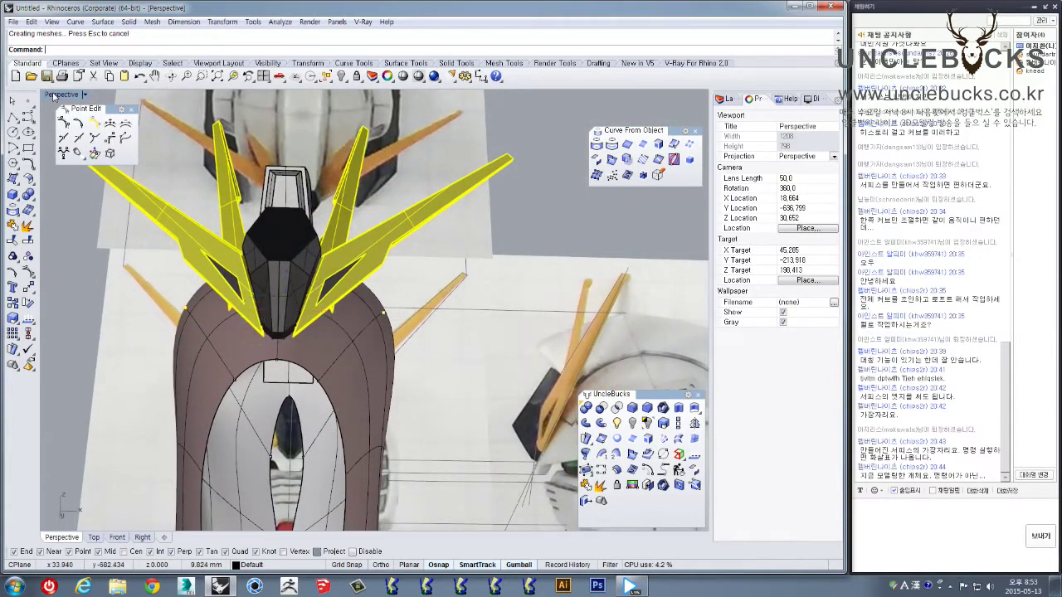
double_click(53, 96)
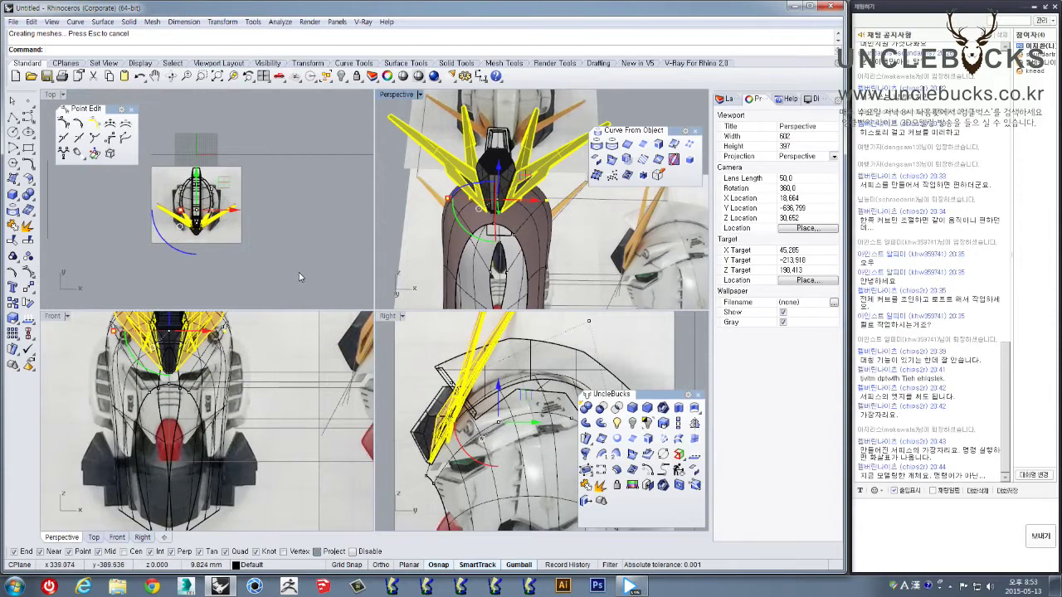
double_click(53, 316)
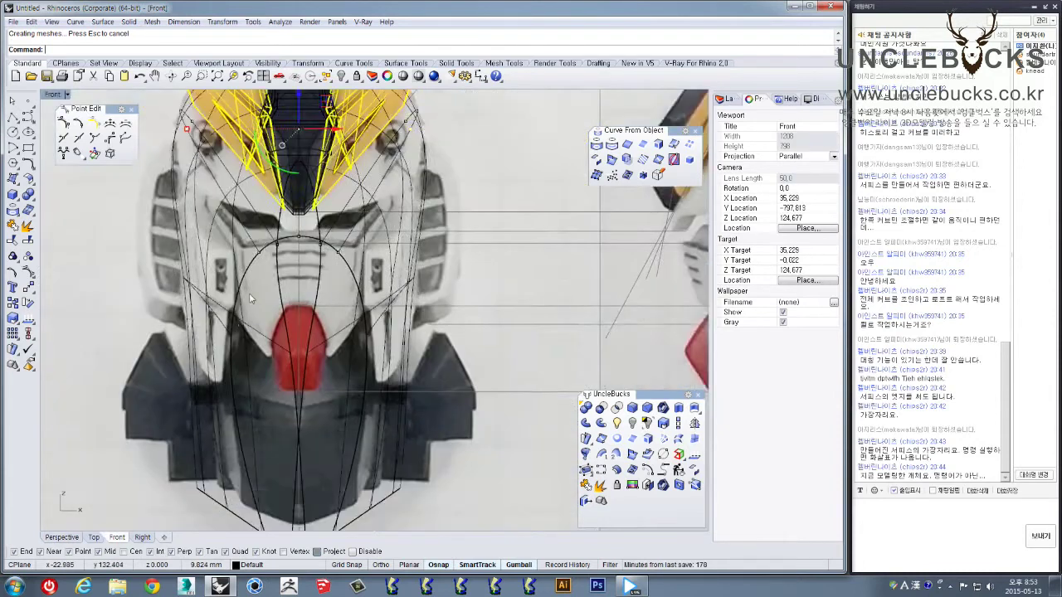
scroll(249, 293, "down", 2)
left_click(678, 426)
left_click(284, 347)
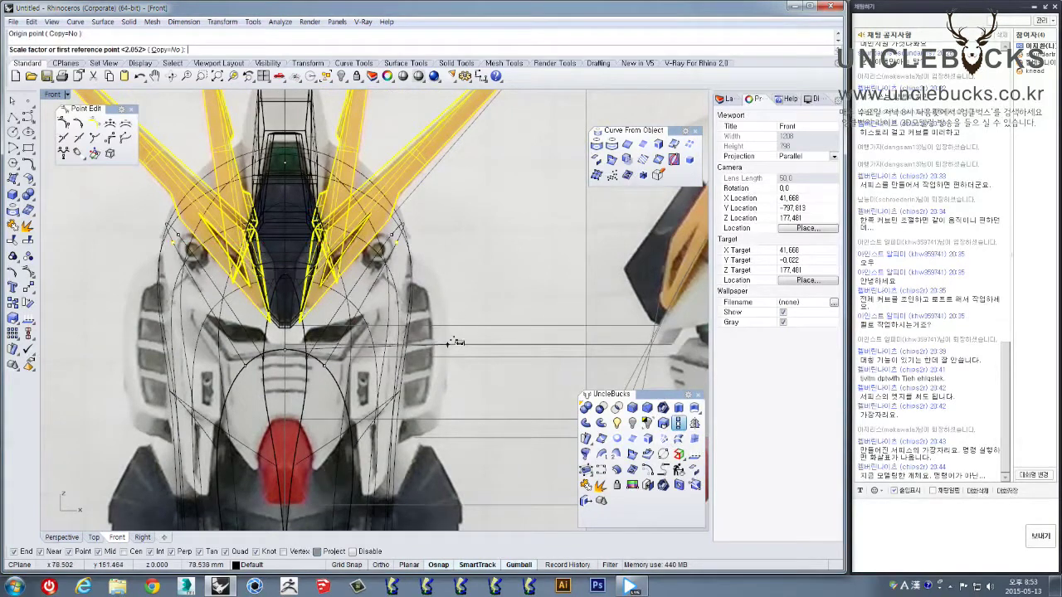
Scale the selected head profile geometry by picking two reference points beside the face in the Front view
scroll(488, 344, "down", 2)
left_click(507, 366)
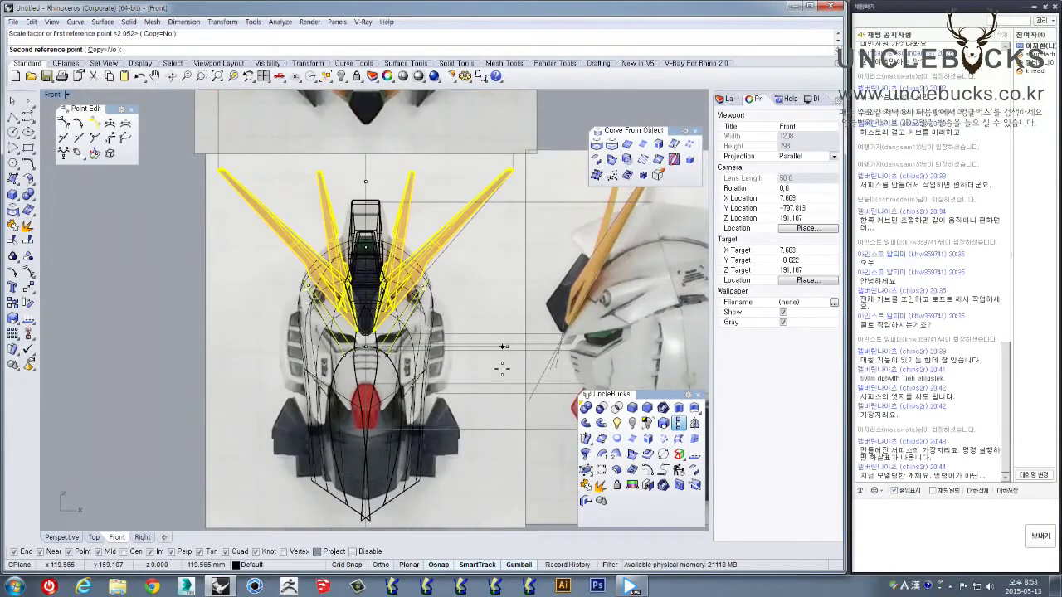
left_click(498, 346)
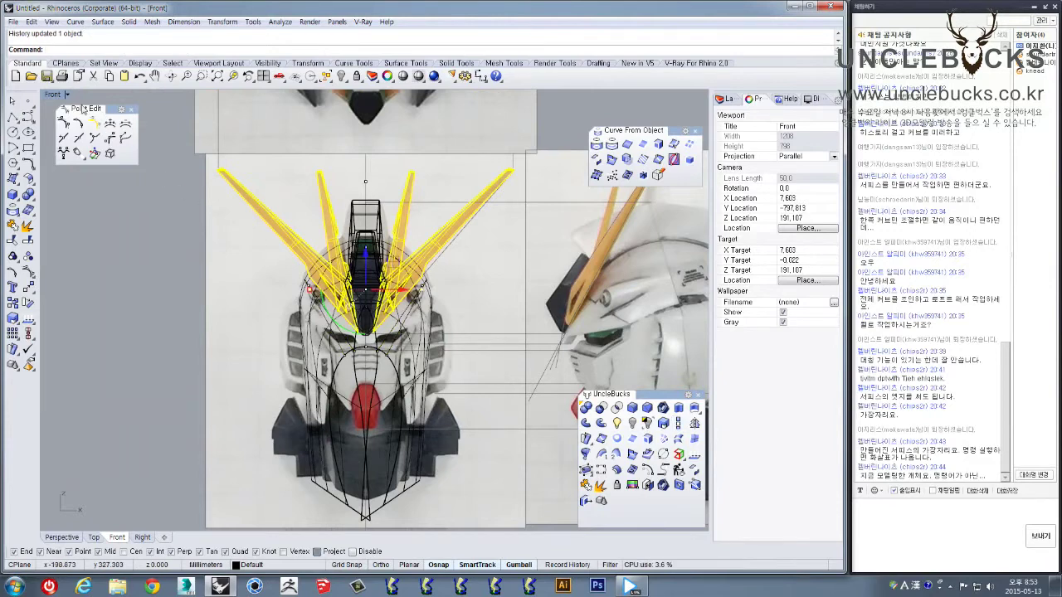
Flip the direction of the helmet shell surface in the Perspective view and dismiss the history warning
double_click(48, 97)
double_click(402, 95)
right_click_drag(454, 272, 428, 271)
right_click_drag(434, 313, 293, 247)
right_click_drag(381, 239, 387, 313)
left_click(388, 313)
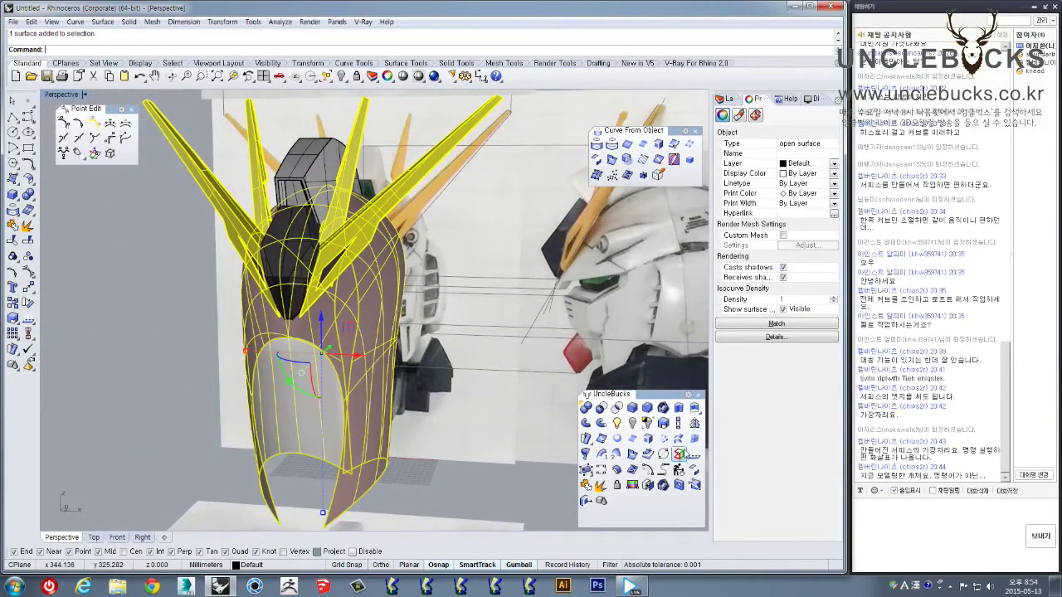
left_click(694, 456)
left_click(389, 335)
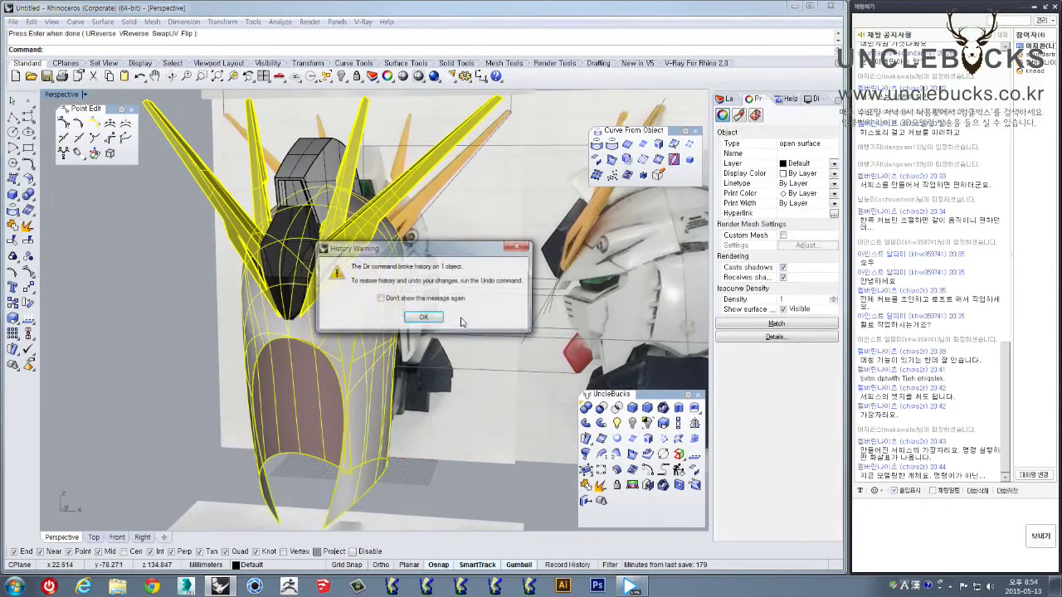
left_click(425, 318)
right_click(421, 352)
Examine the helmet shell with its antennas and crest from several angles
right_click_drag(421, 352, 371, 340)
scroll(400, 330, "up", 6)
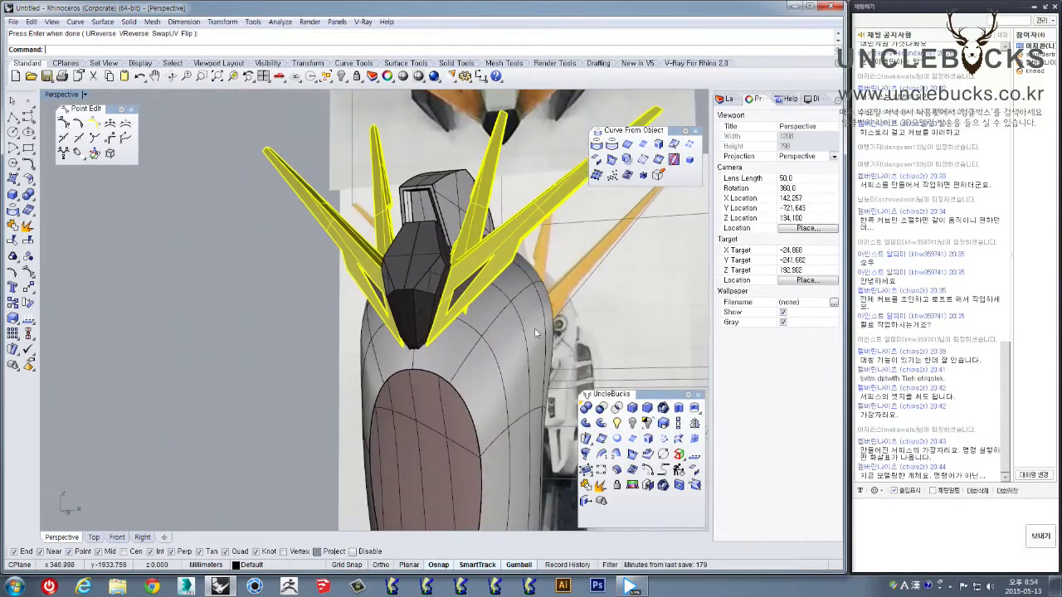
right_click_drag(456, 330, 644, 283)
right_click_drag(517, 334, 260, 285)
scroll(234, 295, "up", 3)
scroll(238, 259, "down", 5)
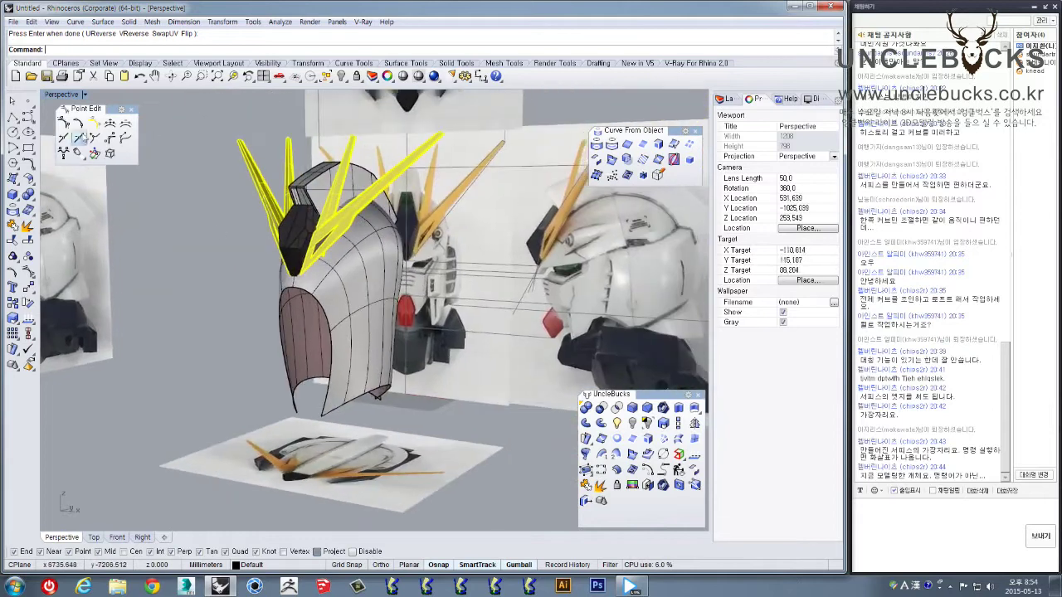
Draw a short two-point interpolated curve up the side of the head beside the eye in the Front view
double_click(55, 96)
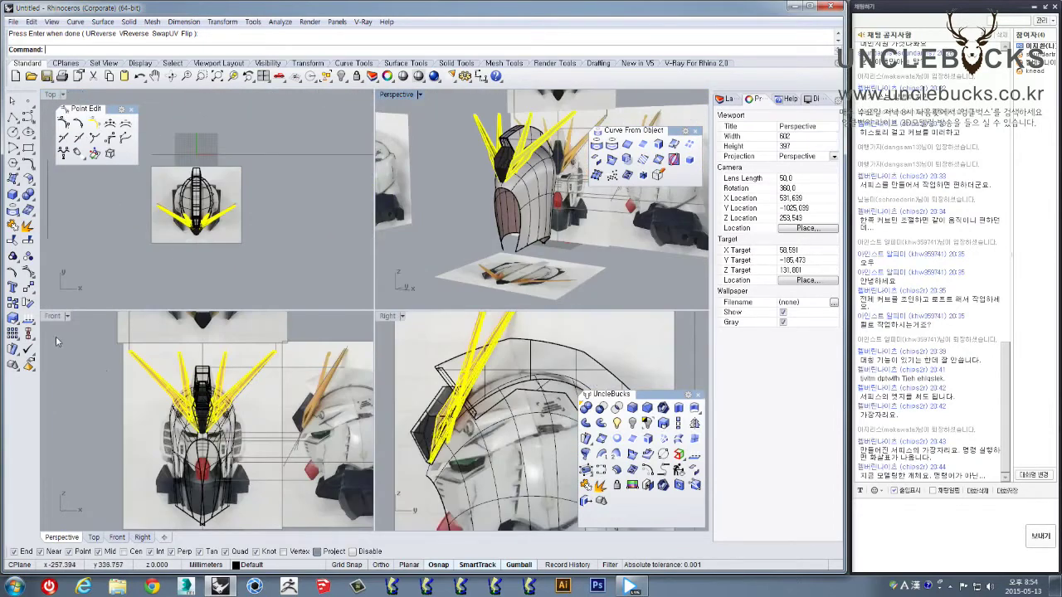
left_click(49, 316)
double_click(49, 316)
scroll(278, 244, "up", 8)
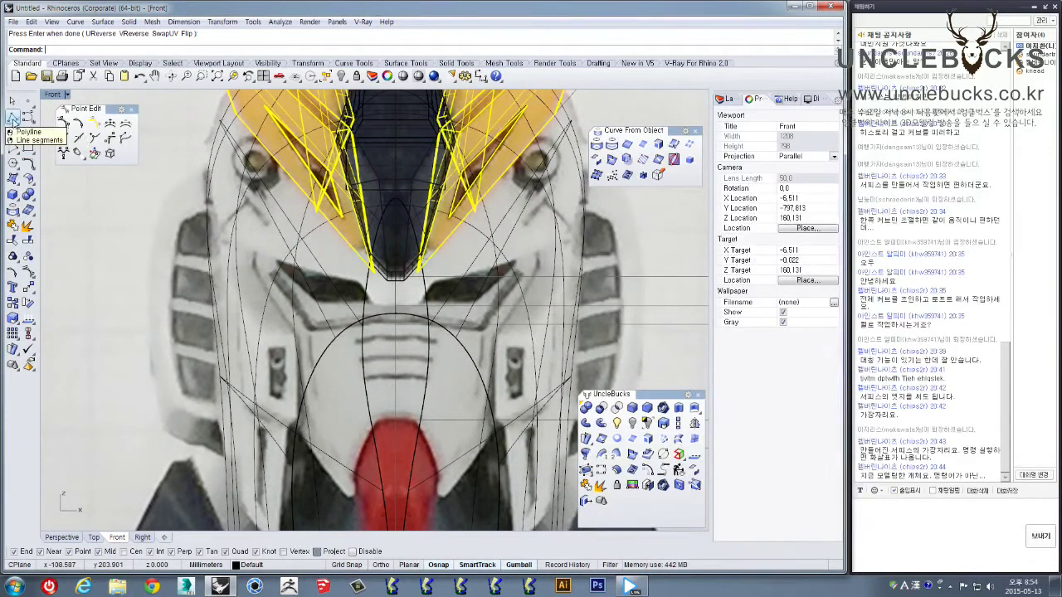
left_click(27, 118)
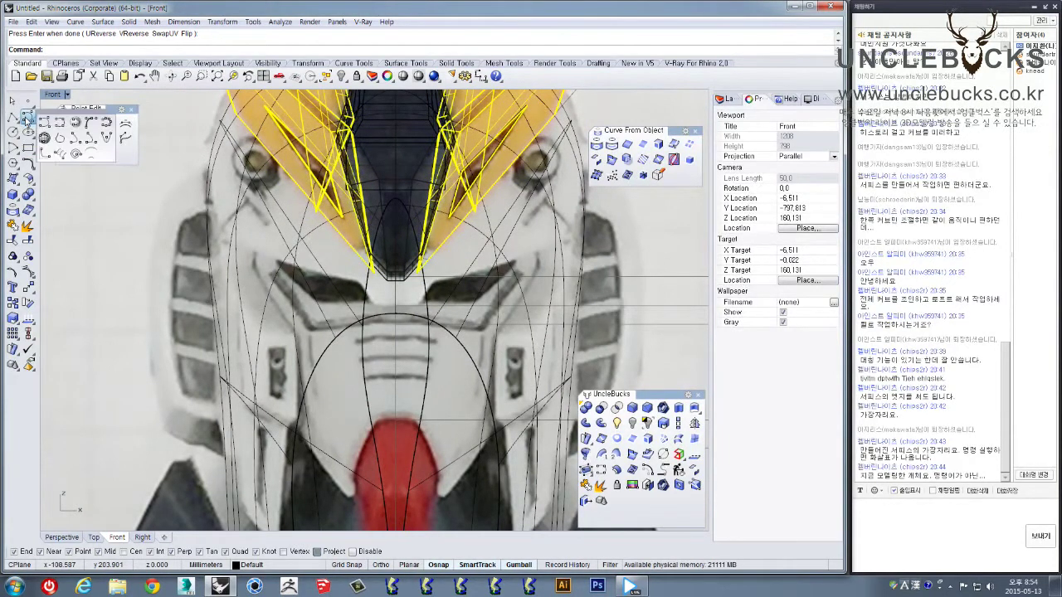
left_click(43, 121)
scroll(255, 232, "up", 4)
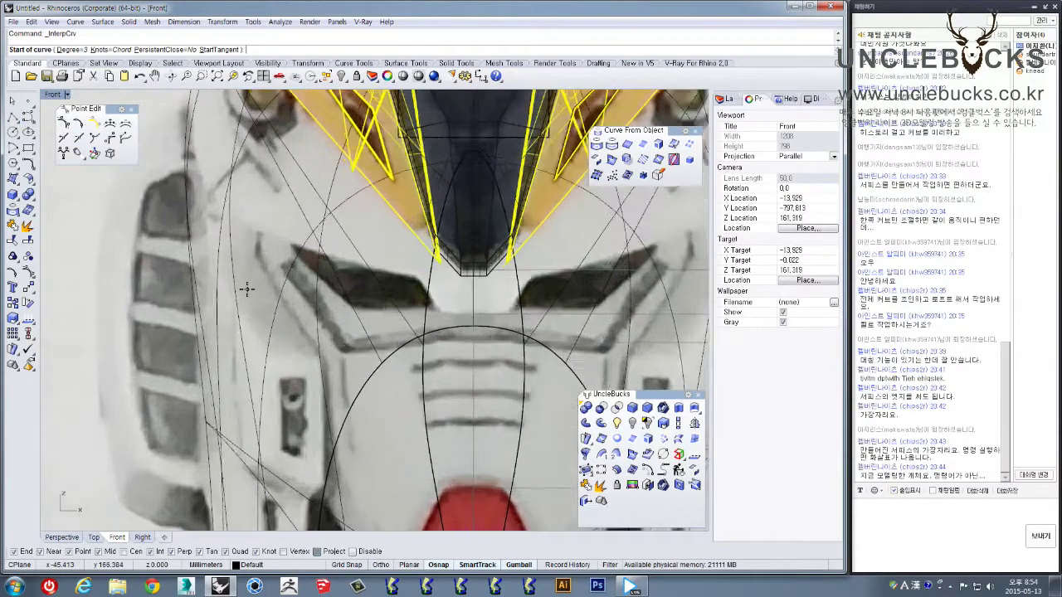
scroll(197, 301, "up", 2)
left_click(179, 309)
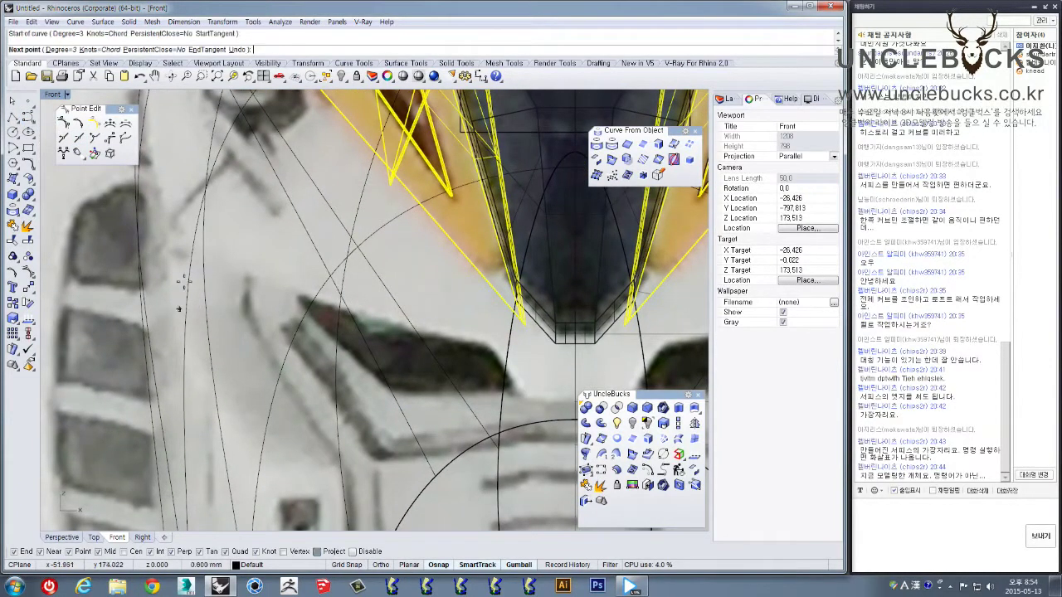
left_click(190, 238)
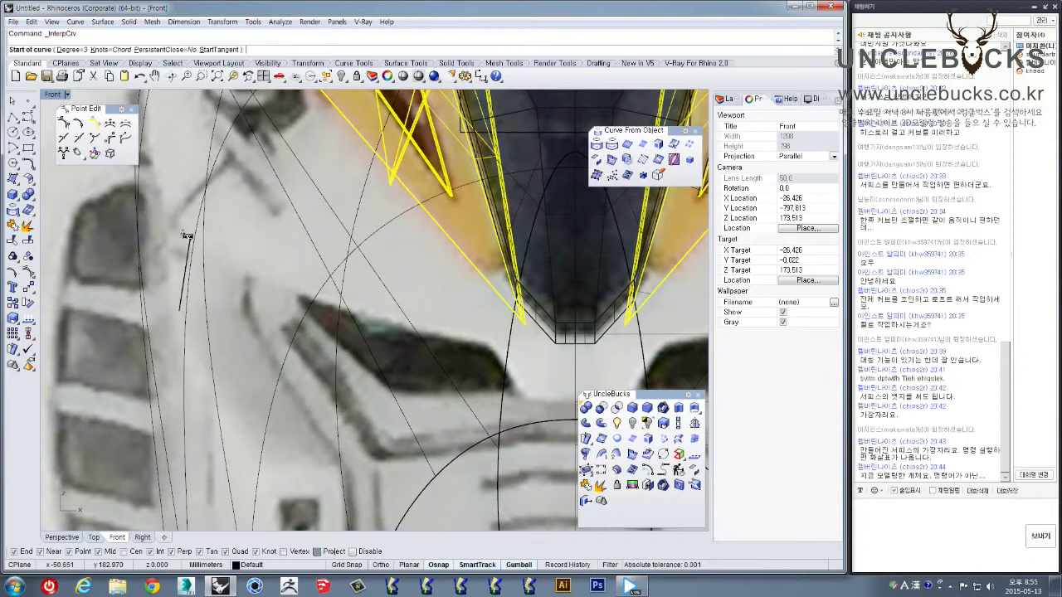
Draw an interpolated curve from the side curve's upper end along the eye's upper edge to the inner brow
left_click(327, 312)
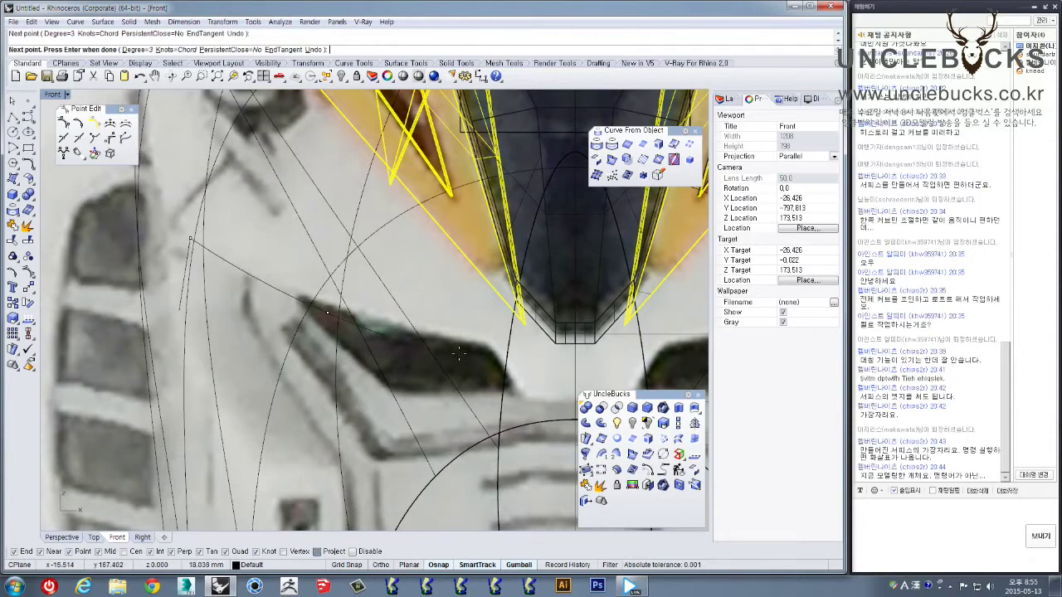
left_click(486, 342)
key("Return")
Draw an interpolated curve from the brow curve's inner end down to the inner corner of the eye
right_click_drag(445, 294, 375, 252)
key("Return")
left_click(388, 289)
scroll(399, 327, "up", 2)
left_click(440, 354)
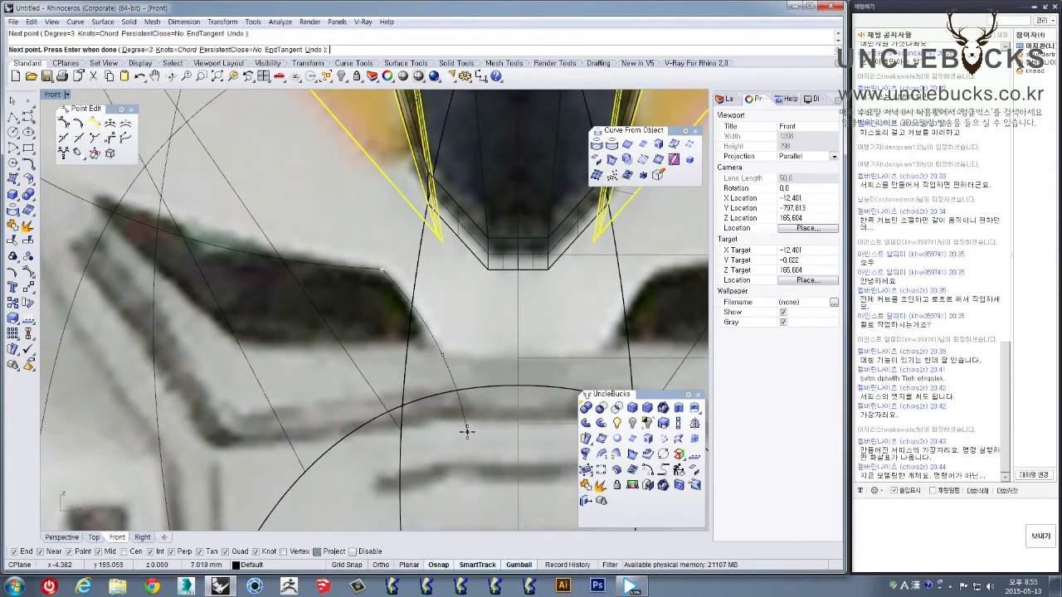
key("Return")
Draw a straight horizontal curve from the inner eye corner to the face's centre line
key("Return")
left_click(448, 356)
left_click(514, 356)
scroll(515, 356, "up", 4)
key("Return")
Select the four new curves outlining the side, brow, inner eye and nose bridge
scroll(493, 262, "down", 8)
left_click_drag(442, 309, 393, 280)
scroll(415, 288, "down", 6)
right_click_drag(420, 290, 477, 335)
left_click(405, 279, "shift")
scroll(403, 276, "down", 8)
right_click_drag(340, 280, 407, 277)
scroll(404, 272, "up", 4)
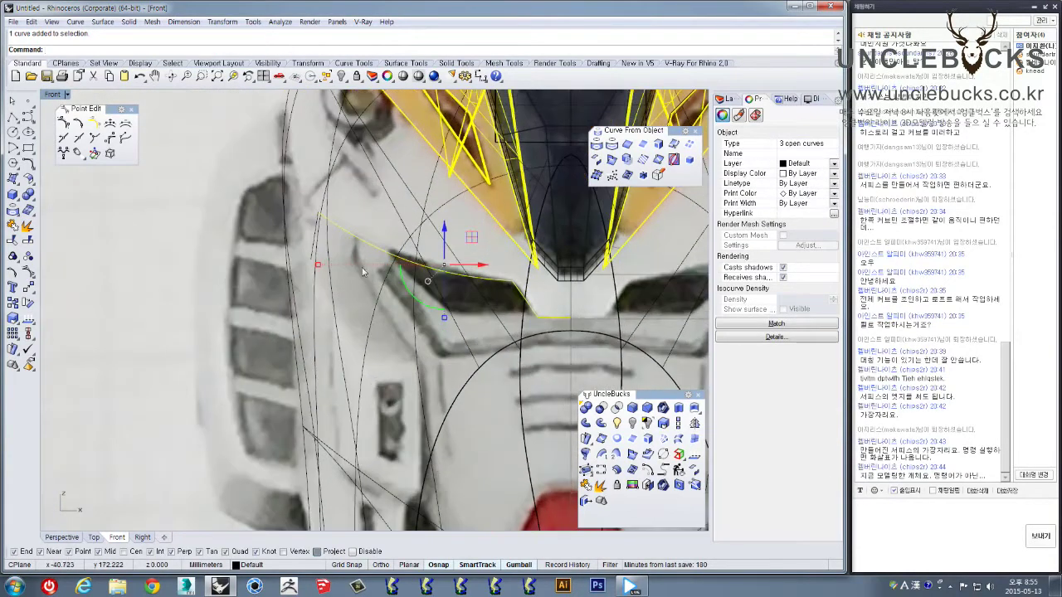
left_click(308, 258)
scroll(308, 258, "down", 3)
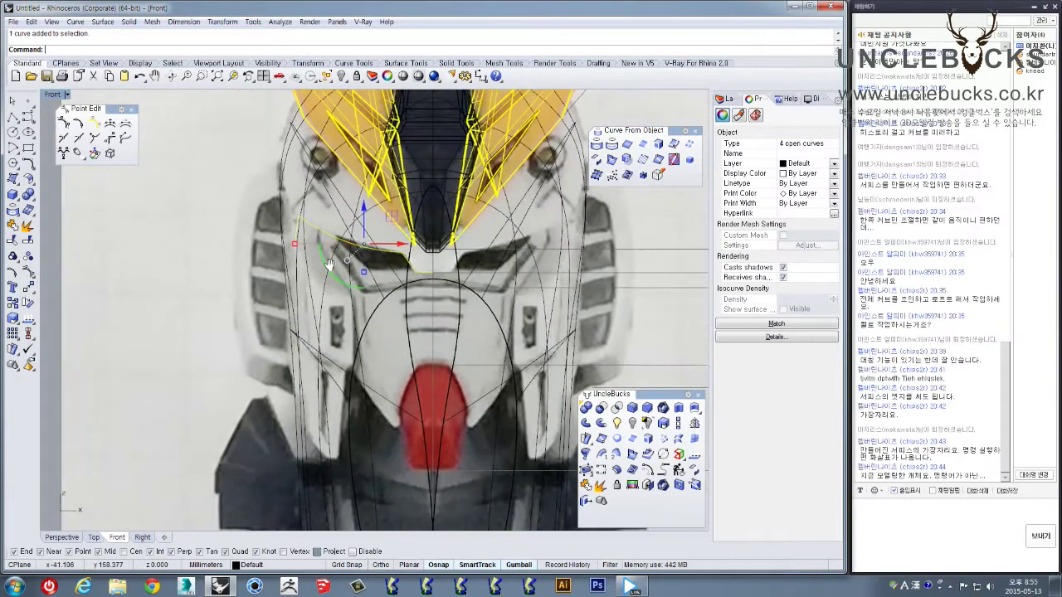
Draw a three-point interpolated curve from the side curve's lower end diagonally down onto the cheek
left_click(30, 119)
left_click(60, 123)
scroll(334, 269, "up", 4)
left_click(280, 194)
scroll(310, 249, "up", 3)
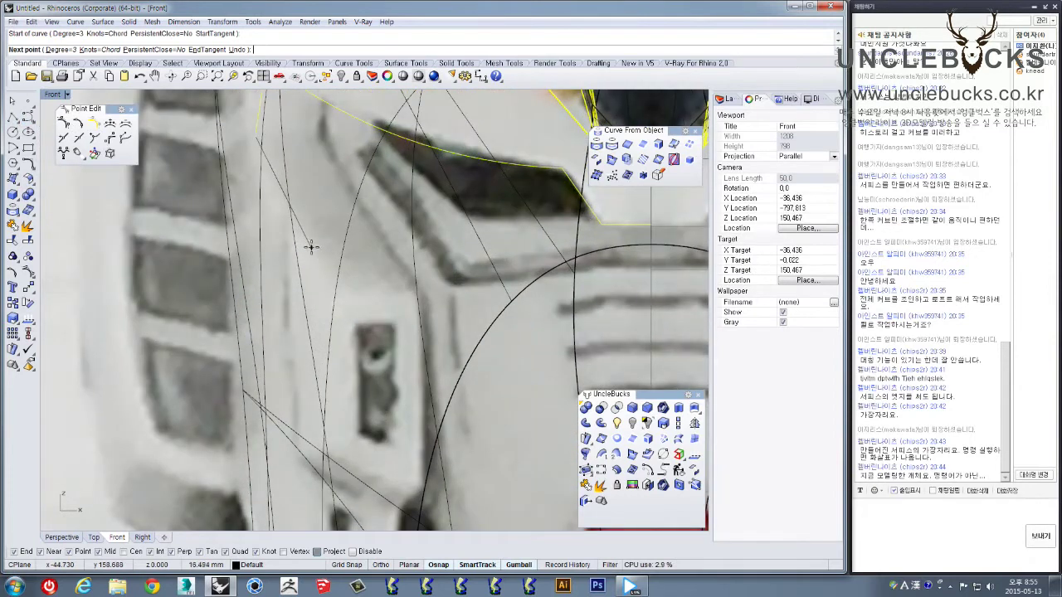
left_click(309, 248)
left_click(343, 307)
scroll(345, 312, "down", 3)
key("Return")
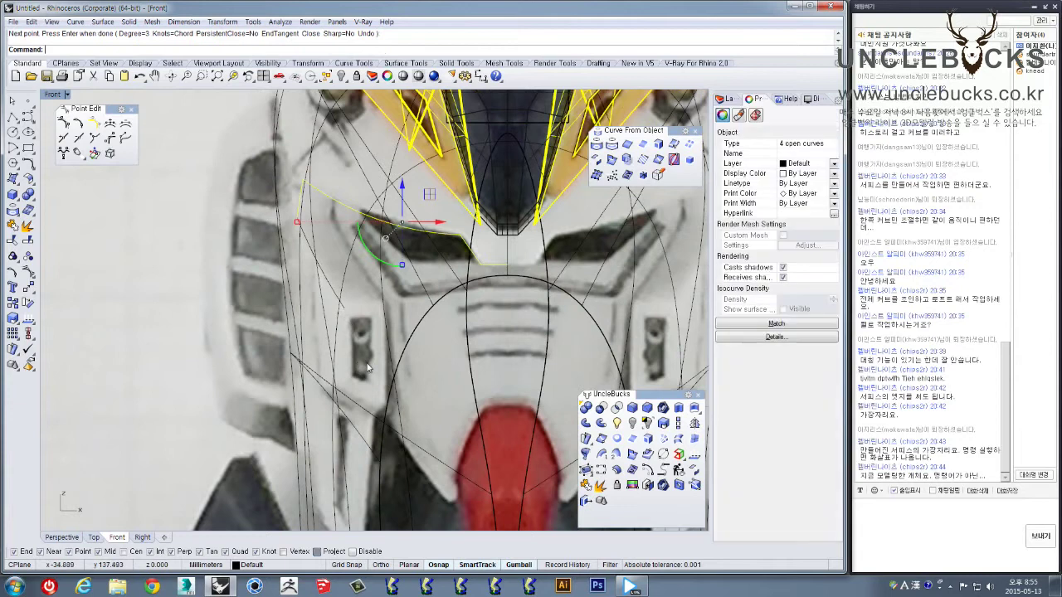
Draw a two-point interpolated curve from the diagonal cheek curve down beside the cheek vent
scroll(362, 340, "down", 3)
scroll(361, 339, "up", 3)
key("Return")
left_click(353, 262)
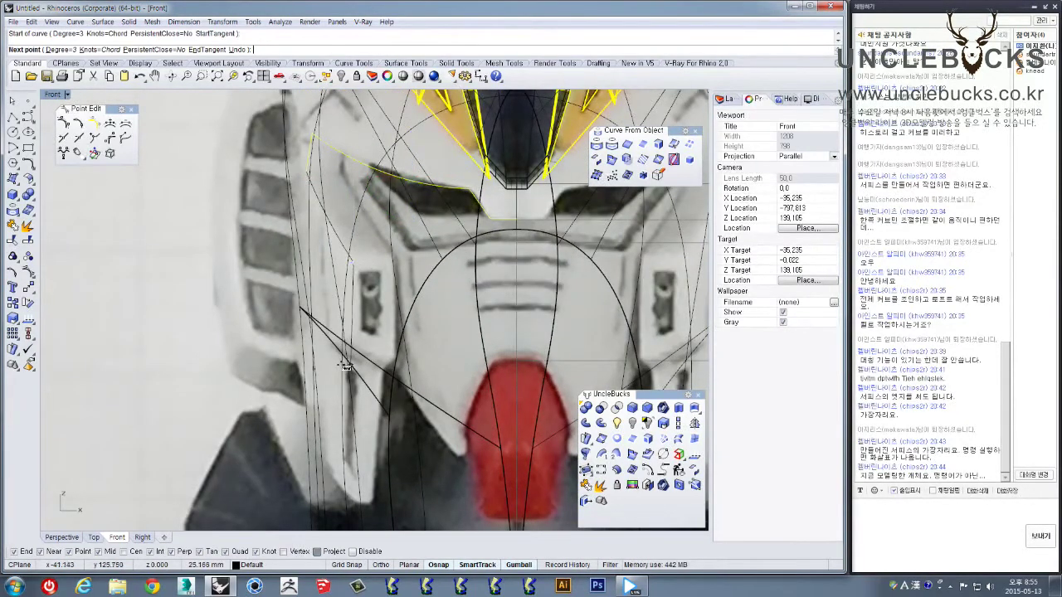
scroll(347, 309, "up", 5)
left_click(349, 306)
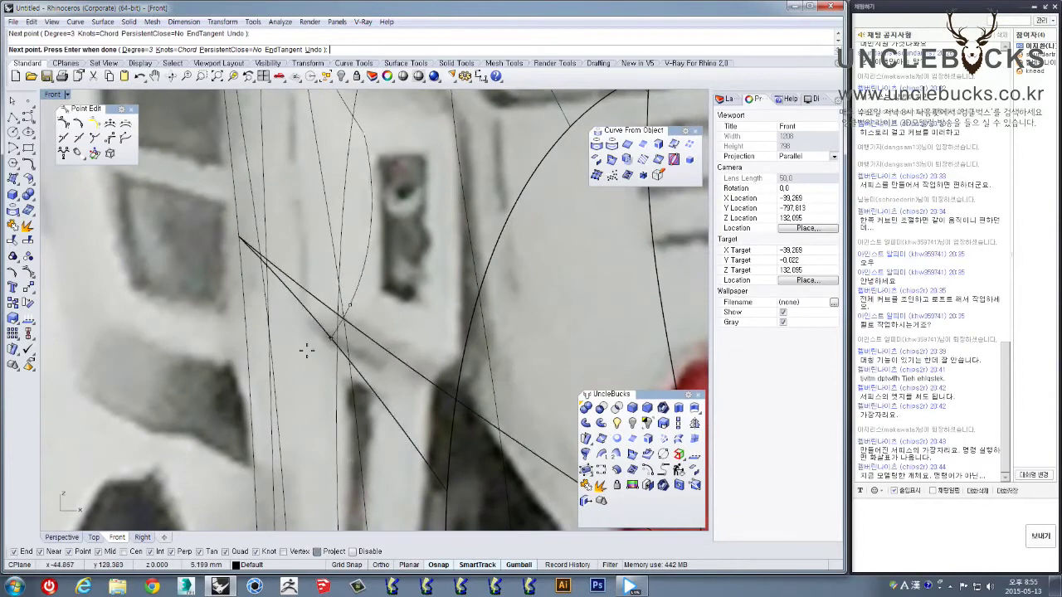
key("Return")
Draw a short interpolated curve from the vent-side curve's lower end outward to the cheek guard
key("Return")
left_click(349, 307)
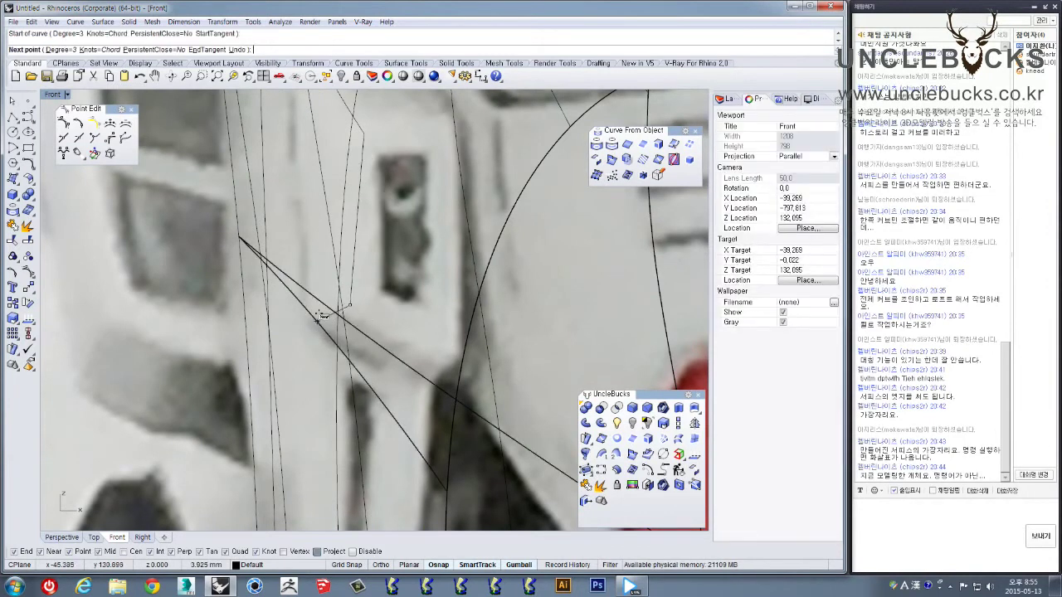
left_click(320, 313)
scroll(320, 314, "down", 1)
scroll(320, 314, "down", 2)
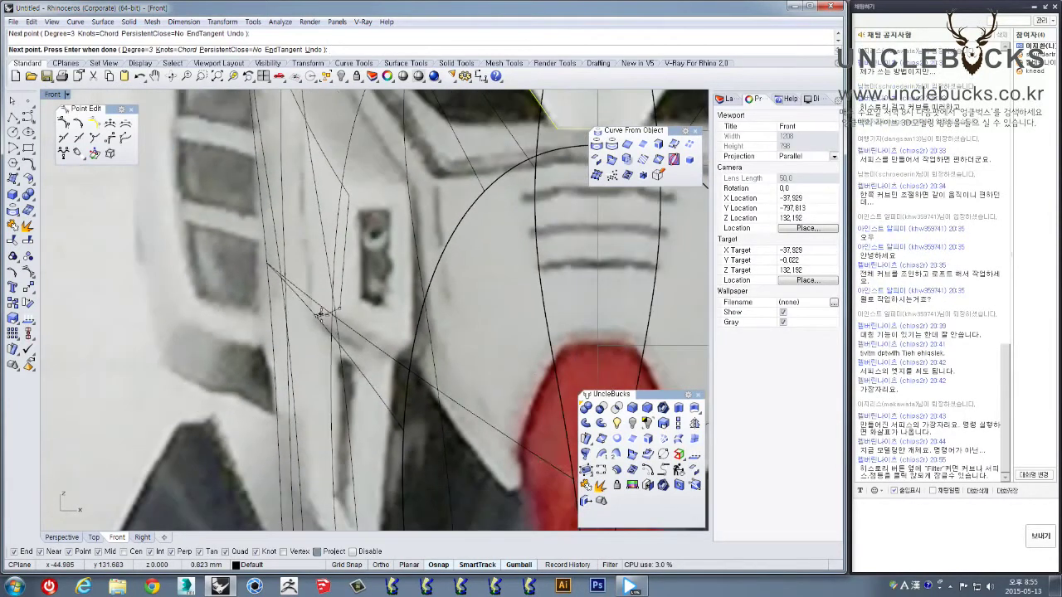
key("Return")
Show the Selection Filter over the viewport and try isolating the Points type, leaving every type enabled
right_click_drag(323, 345, 332, 276)
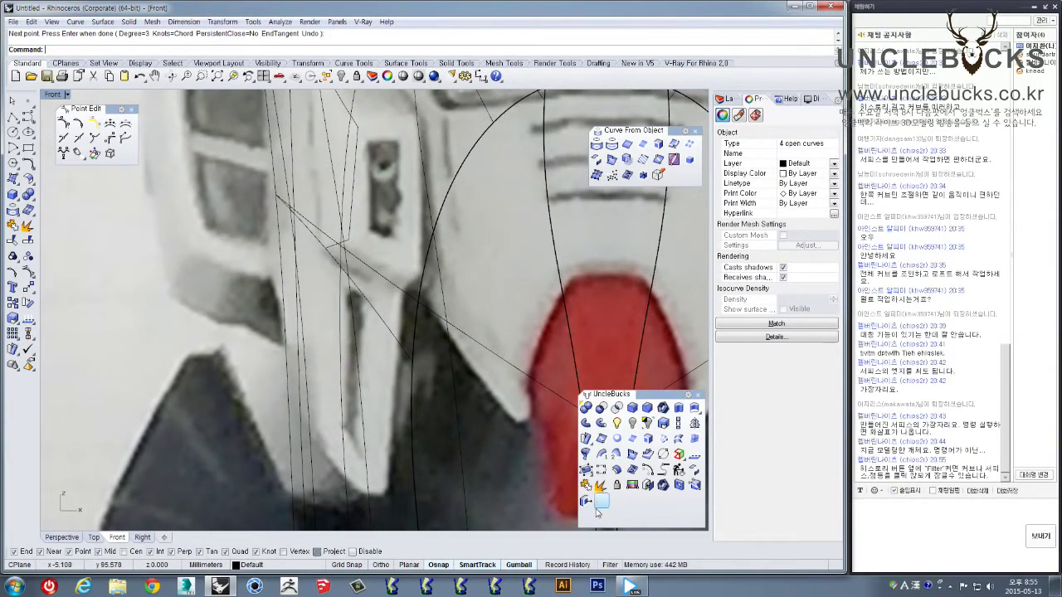
left_click(610, 565)
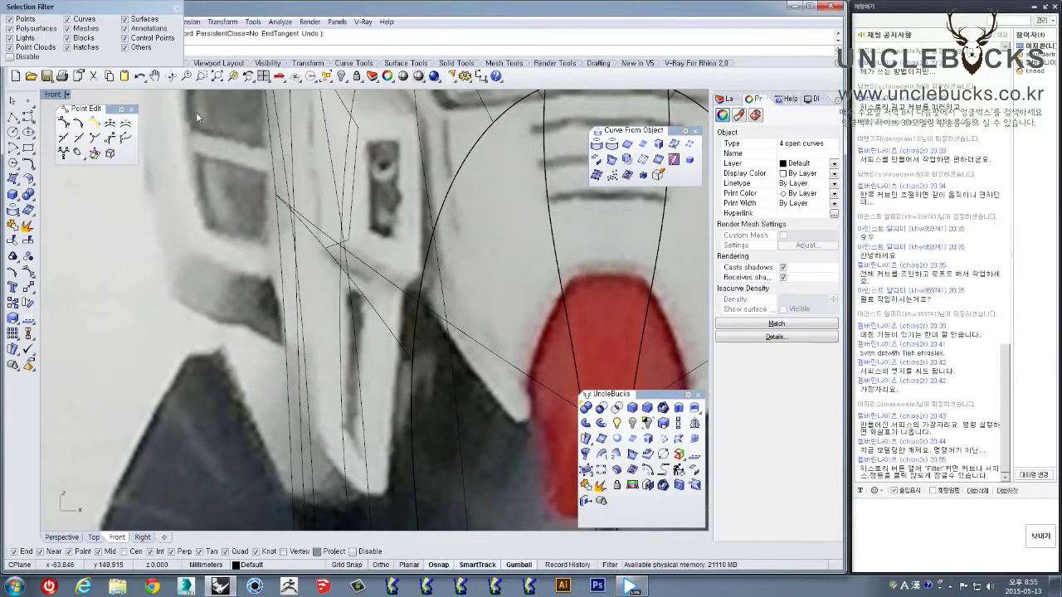
left_click_drag(62, 7, 578, 222)
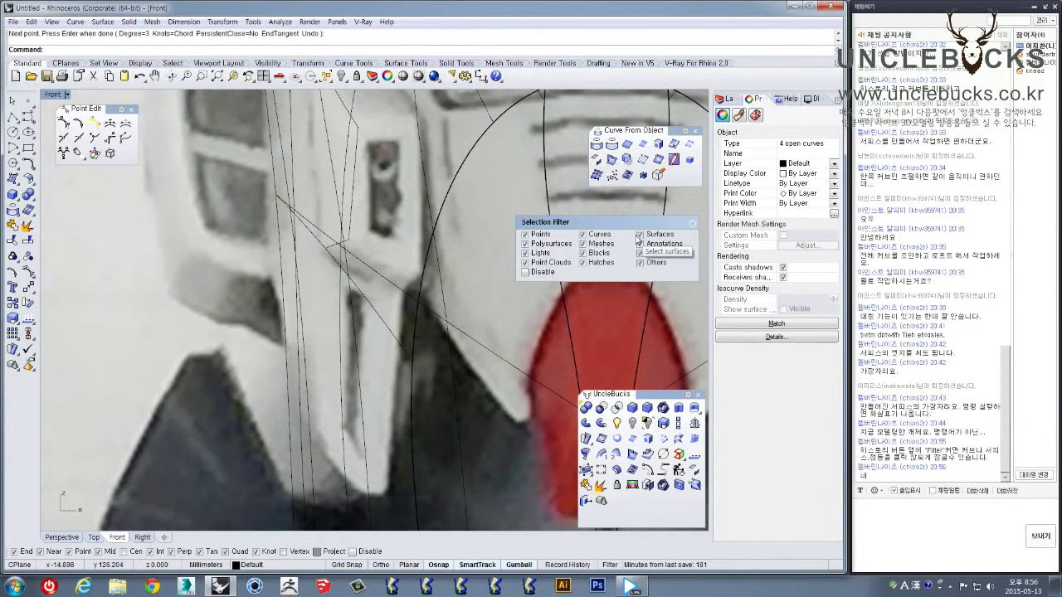
left_click(525, 235)
right_click(526, 236)
right_click(526, 236)
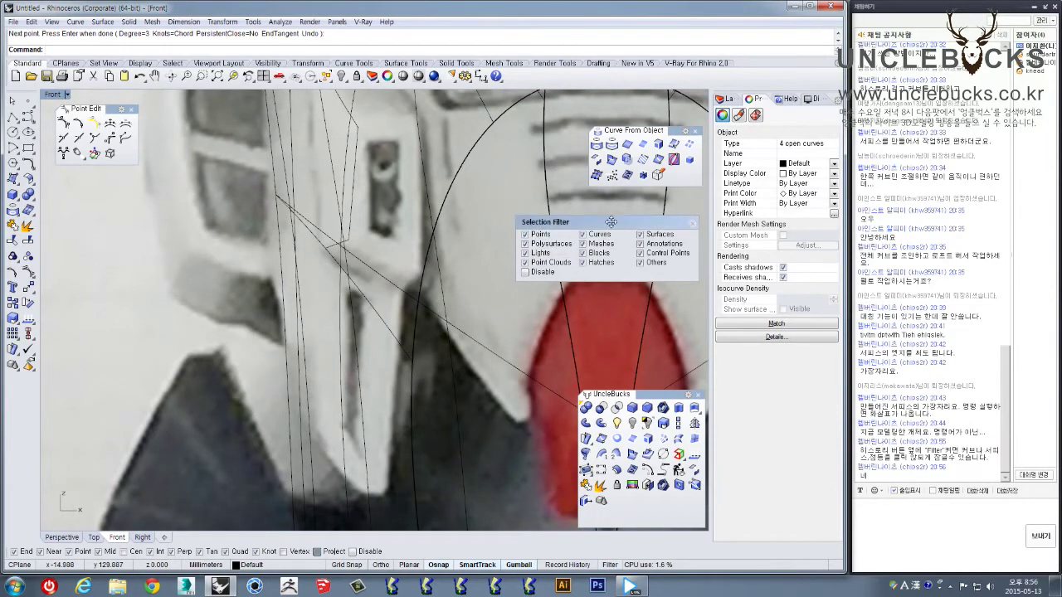
left_click_drag(604, 221, 613, 203)
Draw a polyline from the short cheek curve down to the cheek guard's tip and back up outside the head
right_click_drag(436, 283, 392, 266)
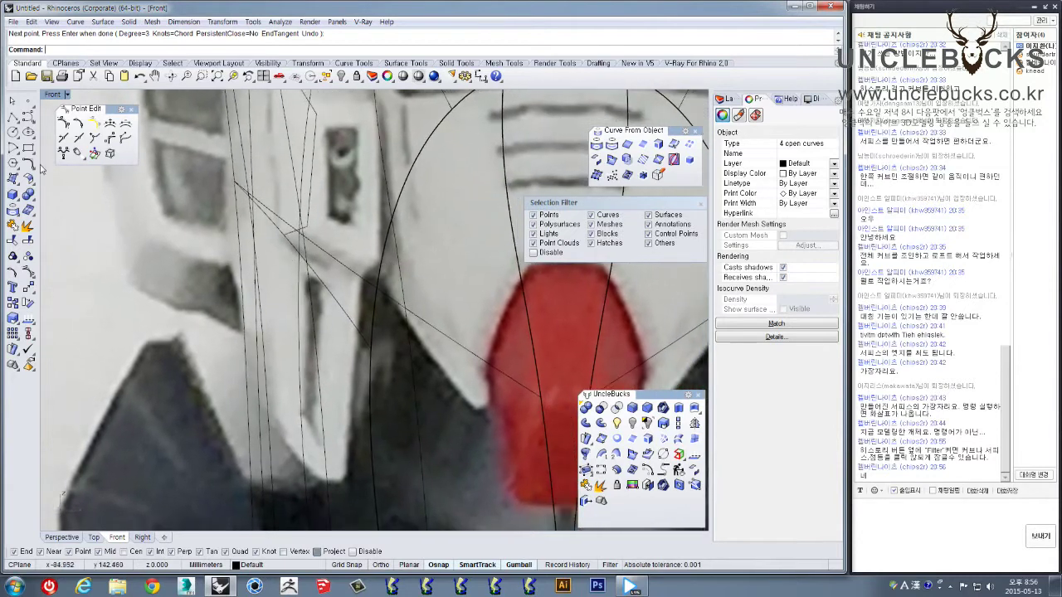
left_click(13, 118)
left_click(283, 234)
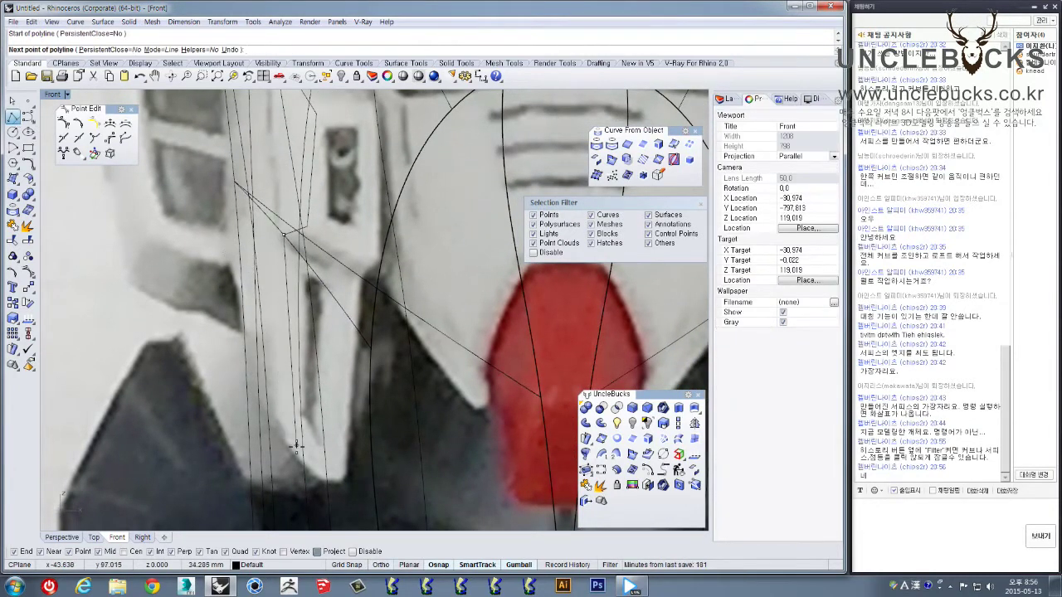
left_click(307, 480)
scroll(311, 479, "down", 4)
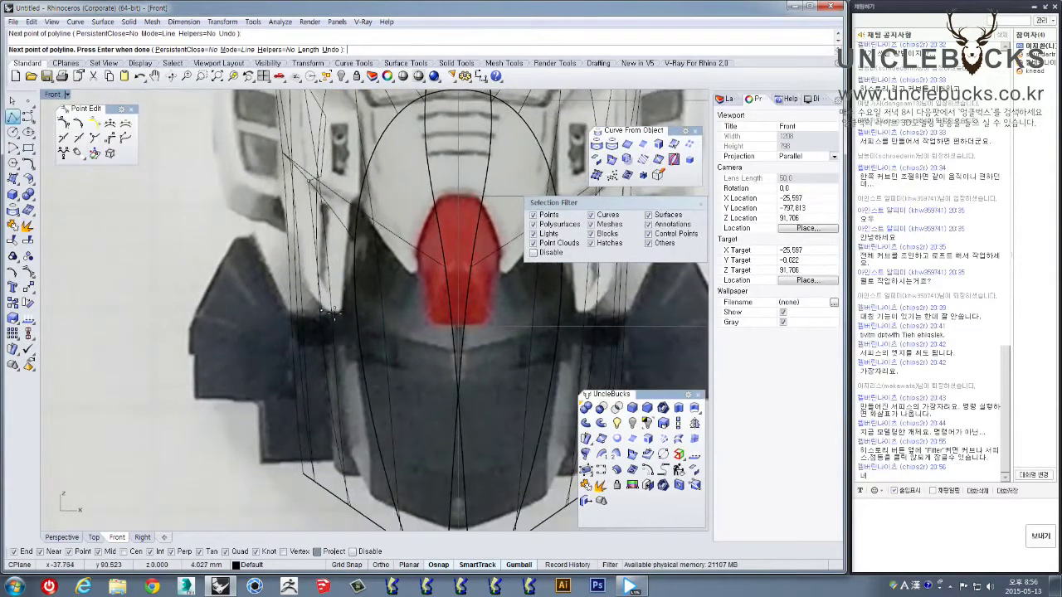
scroll(332, 313, "down", 3)
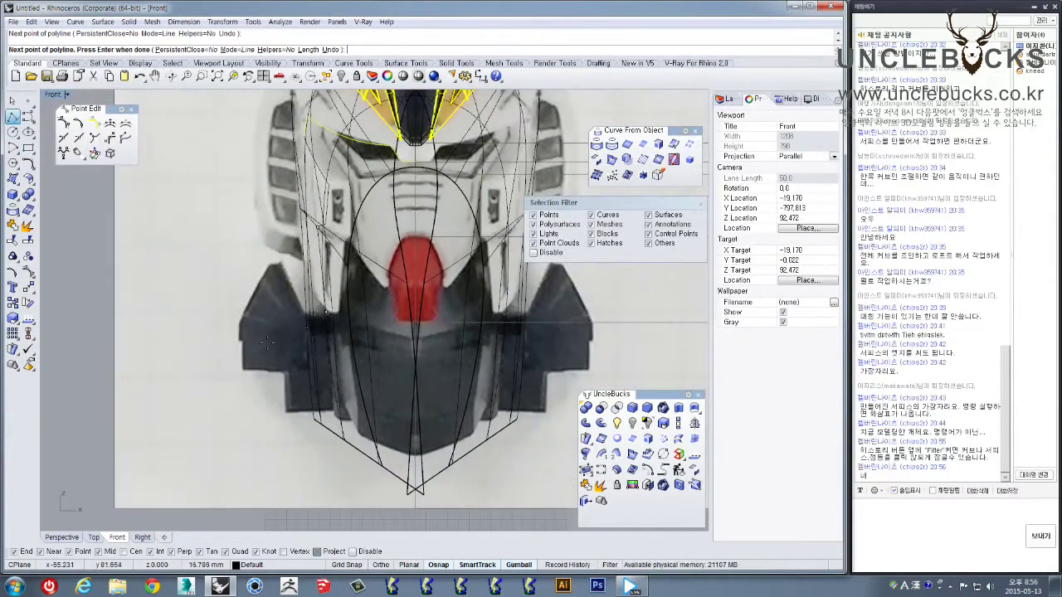
left_click(253, 228)
right_click(253, 225)
Select the cheek guard polyline and the three curves running down the cheek
left_click(262, 241)
right_click_drag(307, 247, 307, 274)
scroll(307, 274, "up", 3)
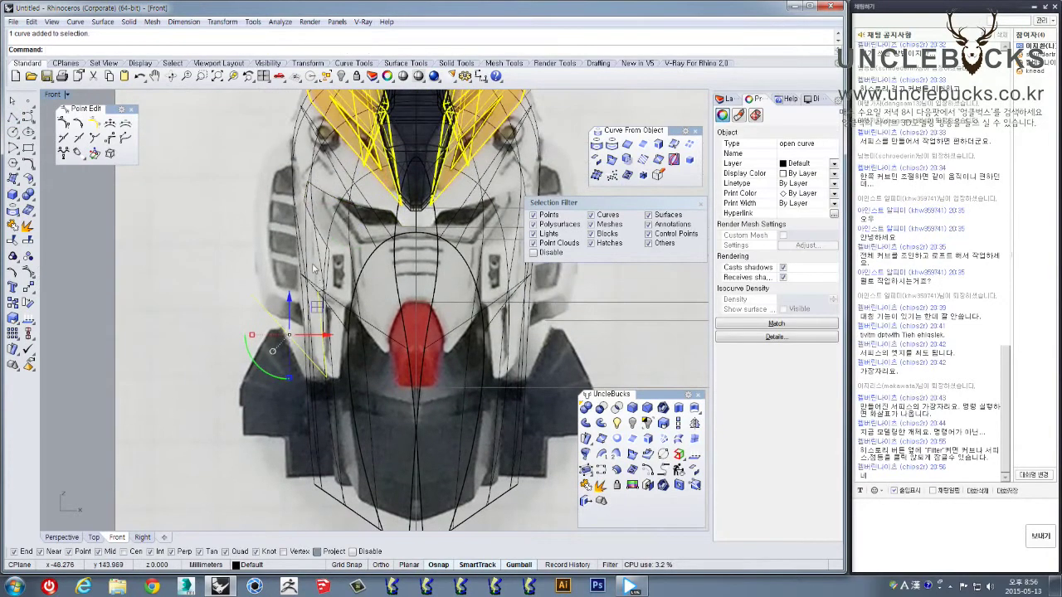
left_click(336, 278, "shift")
left_click(323, 304, "shift")
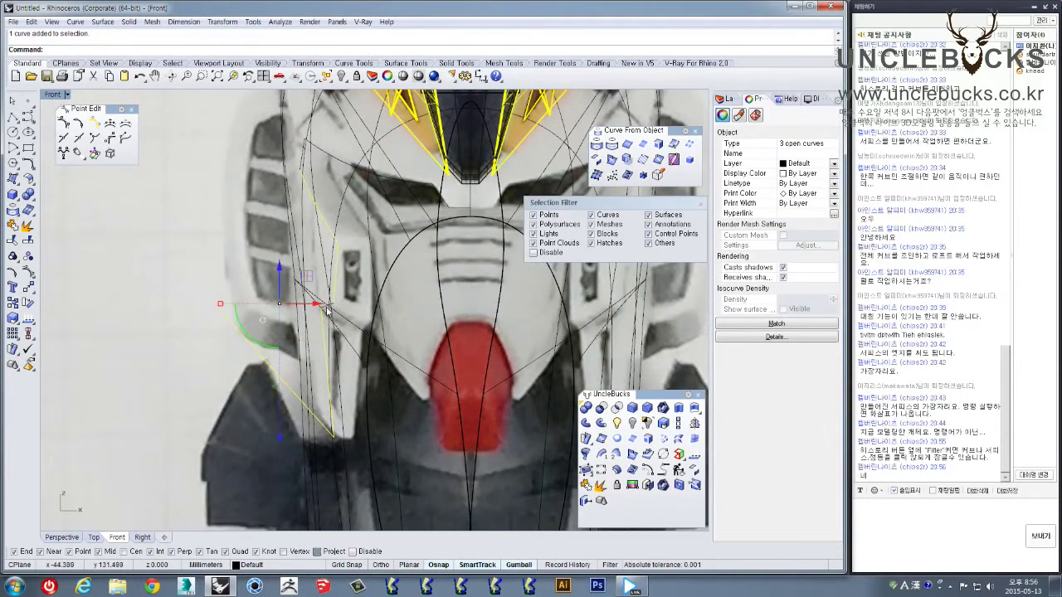
scroll(328, 310, "up", 3)
scroll(320, 307, "down", 3)
scroll(317, 243, "up", 3)
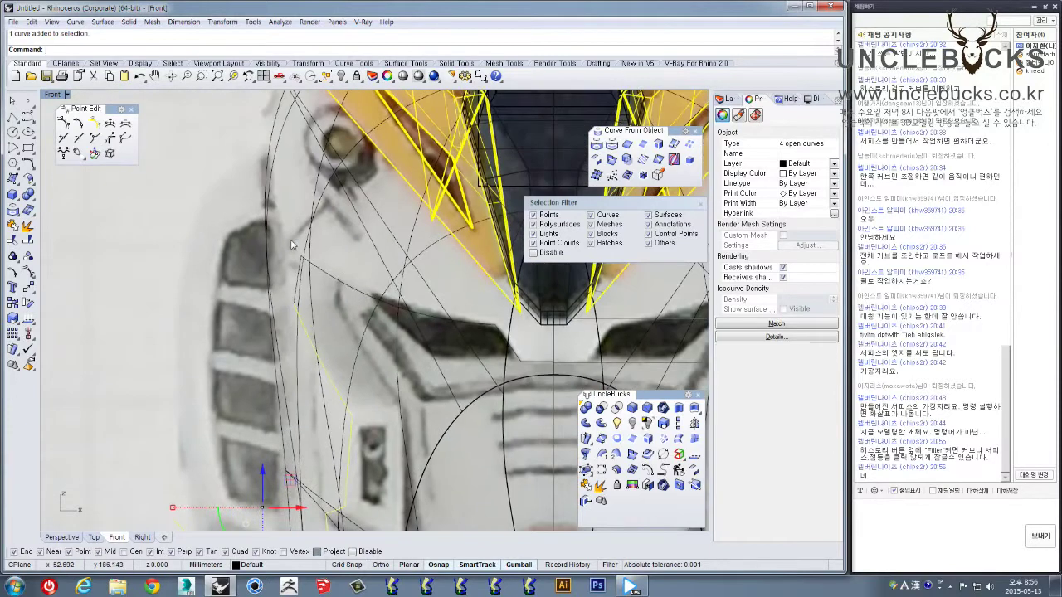
Add the short side curve and the brow, inner-eye and nose-bridge curves to the selection
scroll(301, 282, "up", 2)
left_click(293, 288, "shift")
left_click(337, 266, "shift")
scroll(343, 265, "down", 7)
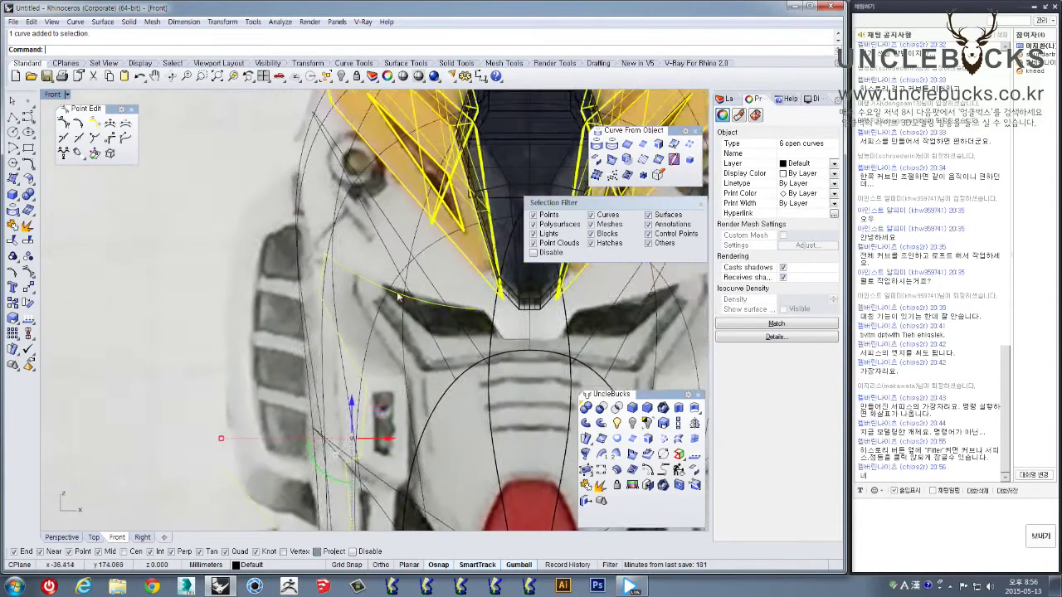
scroll(481, 326, "up", 5)
right_click_drag(481, 326, 380, 291)
left_click(401, 275, "shift")
left_click(447, 314, "shift")
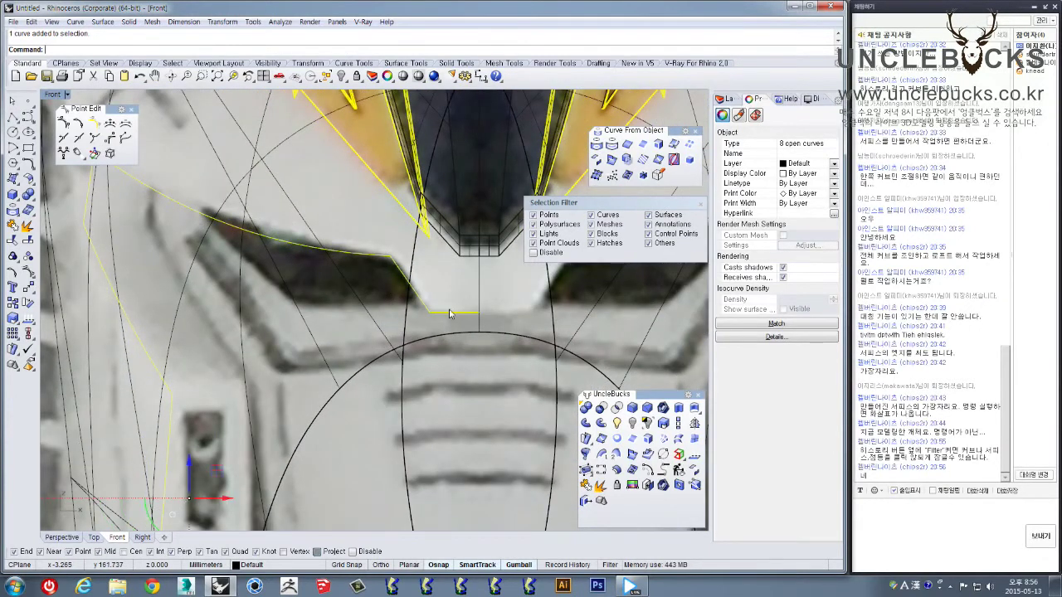
Join the eight selected half-face outline curves into one curve
scroll(447, 314, "down", 3)
scroll(248, 263, "up", 1)
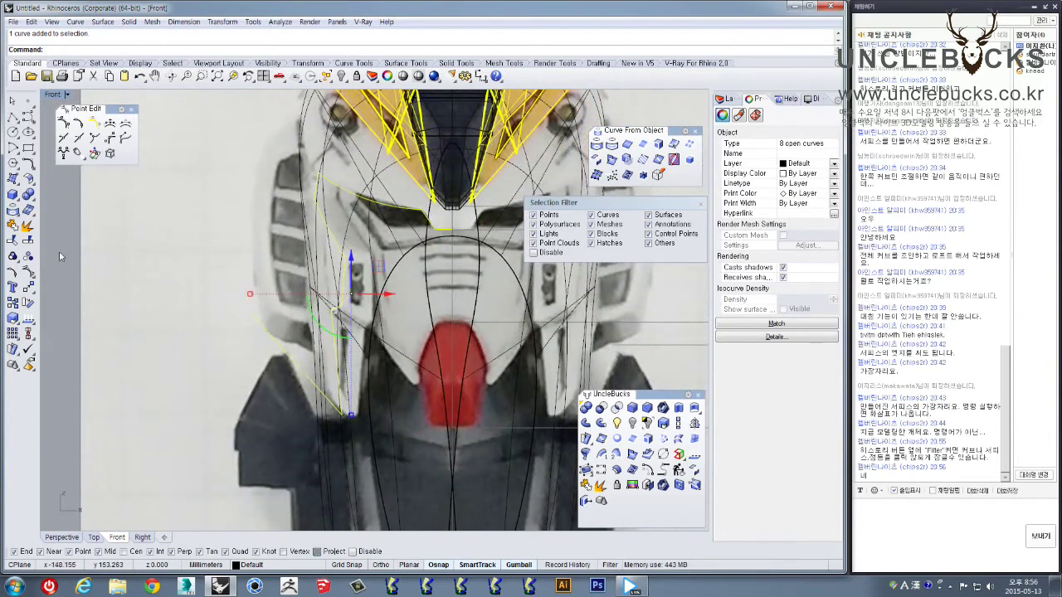
left_click(12, 272)
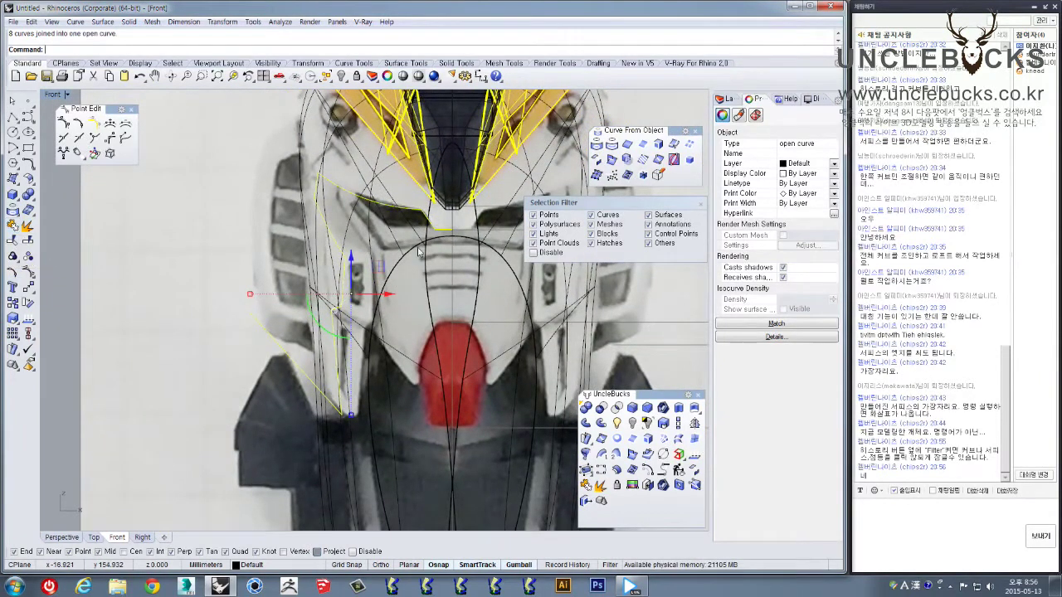
Mirror the joined face outline across the head's vertical centreline and select both halves
scroll(515, 240, "up", 3)
left_click(694, 423)
left_click(396, 254)
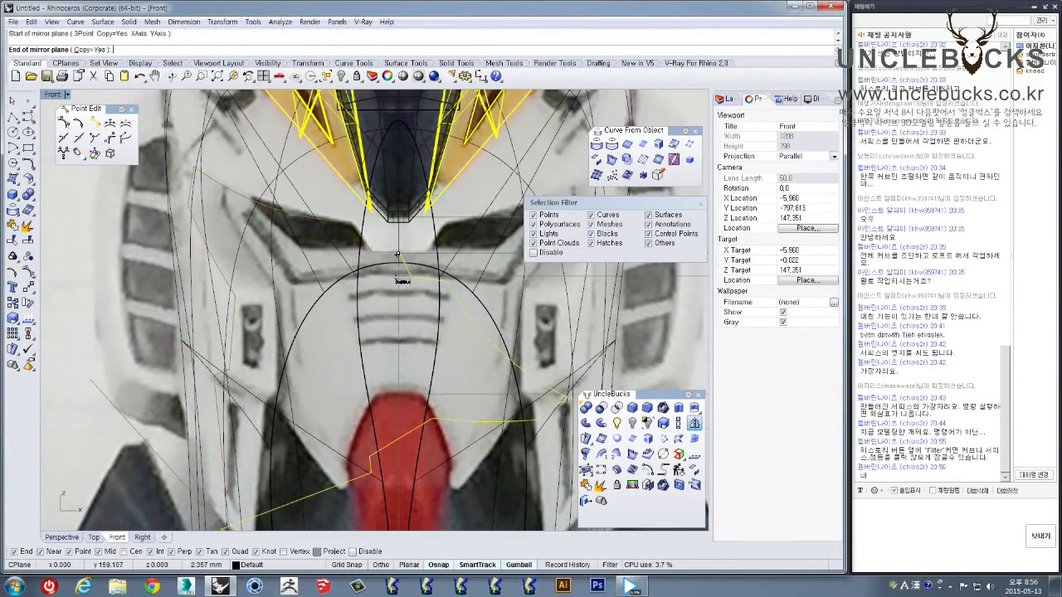
left_click(402, 328)
left_click(417, 253, "shift")
Project the two face outline halves onto the helmet shell from the front view
scroll(417, 254, "down", 11)
right_click_drag(415, 253, 389, 234)
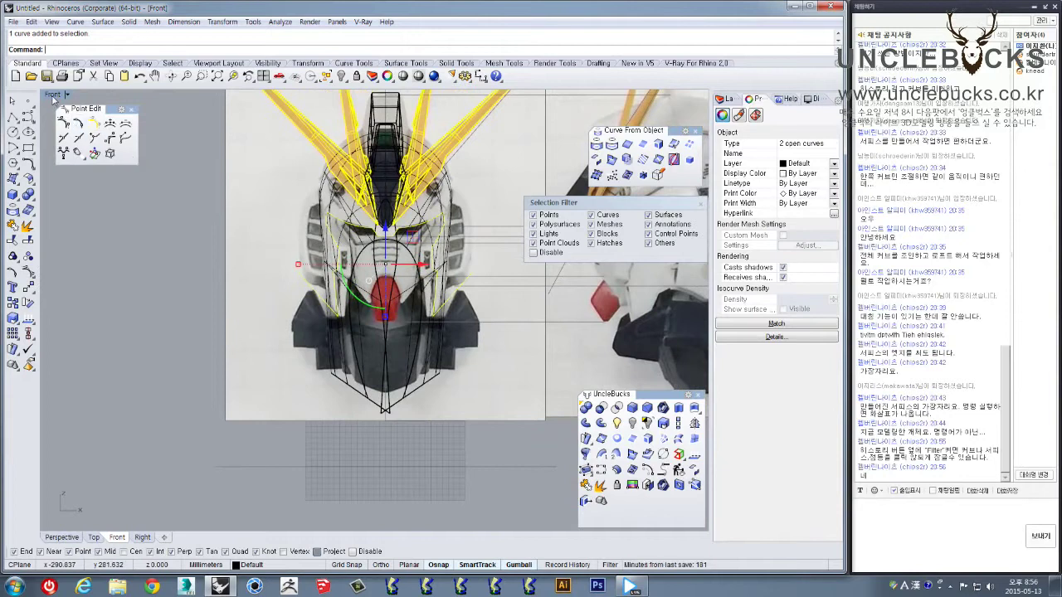
double_click(52, 96)
double_click(397, 98)
right_click_drag(399, 217, 257, 246)
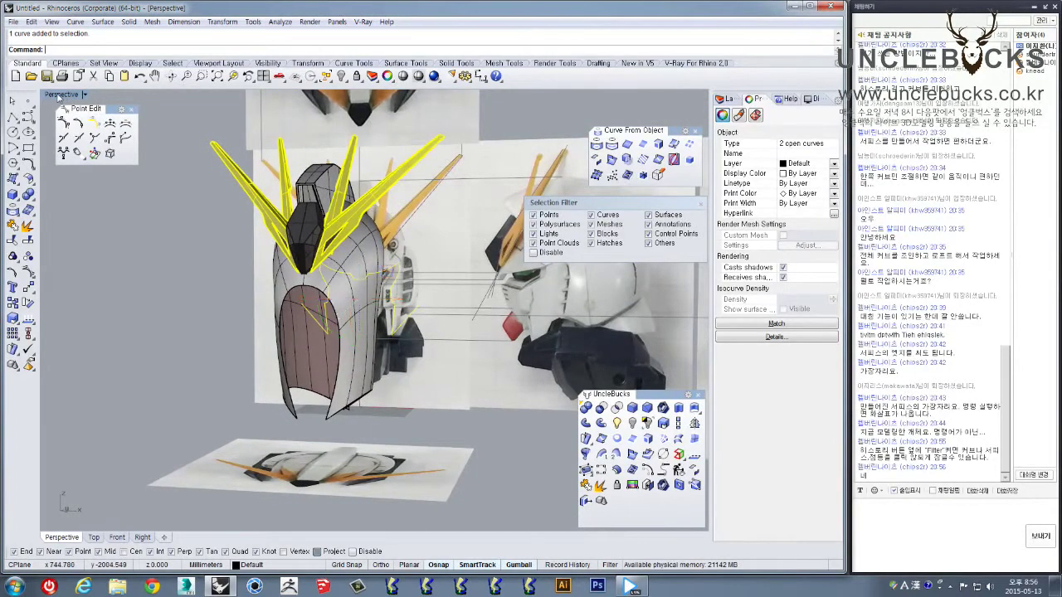
double_click(63, 96)
double_click(55, 317)
scroll(219, 310, "up", 5)
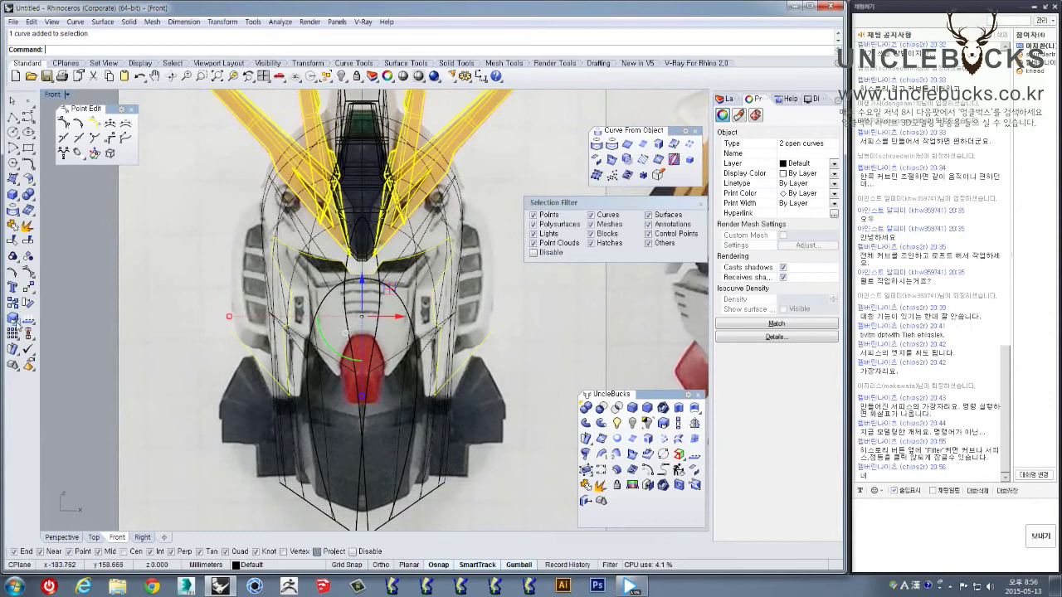
left_click(14, 224)
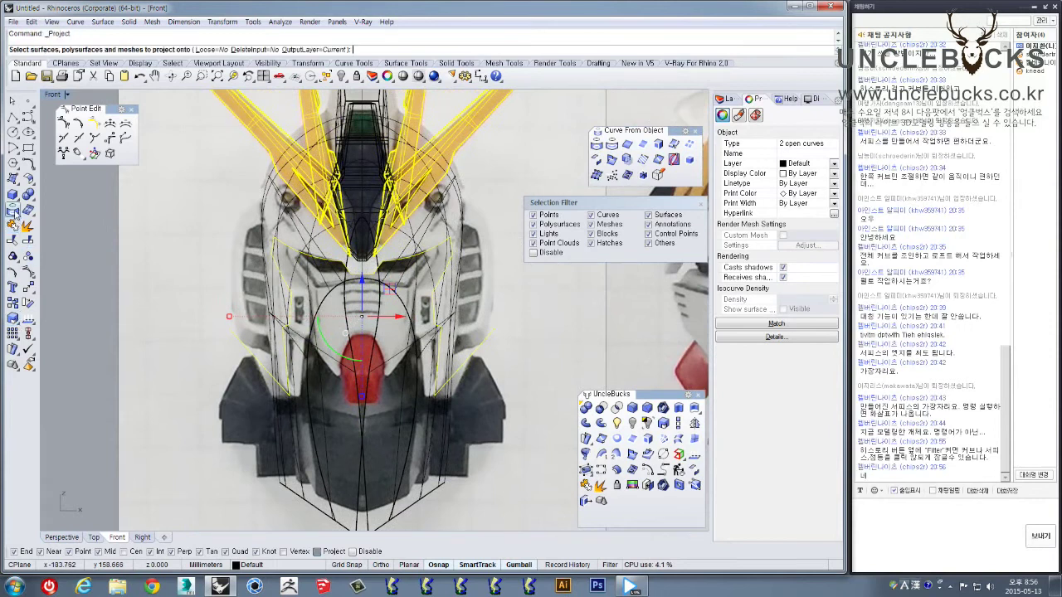
left_click(266, 205)
key("Return")
Examine the projected outline on the helmet shell in the perspective view, and undo the projection
double_click(52, 94)
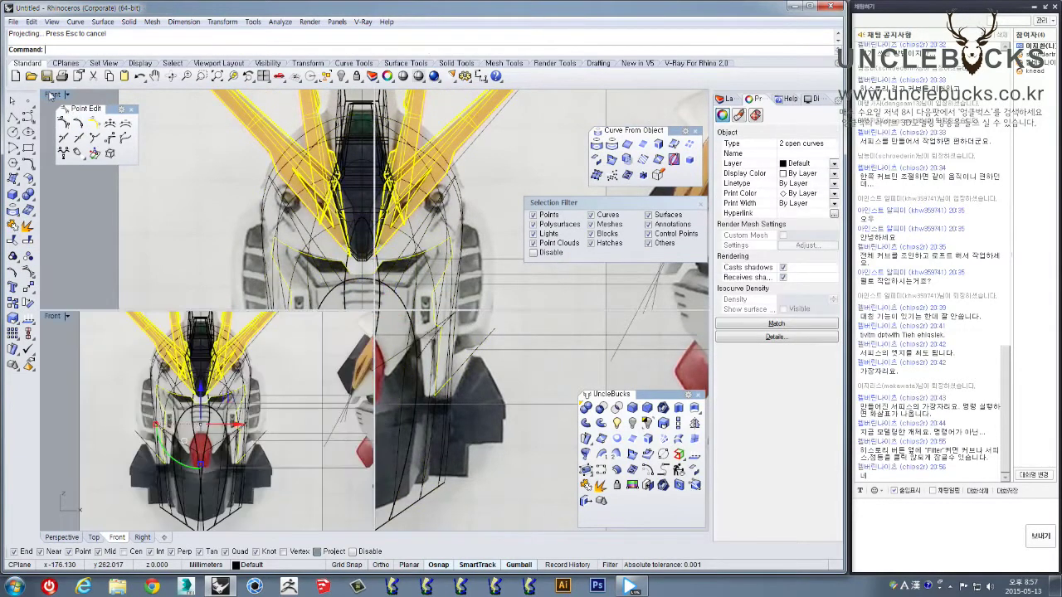
double_click(398, 97)
right_click_drag(407, 199, 266, 238)
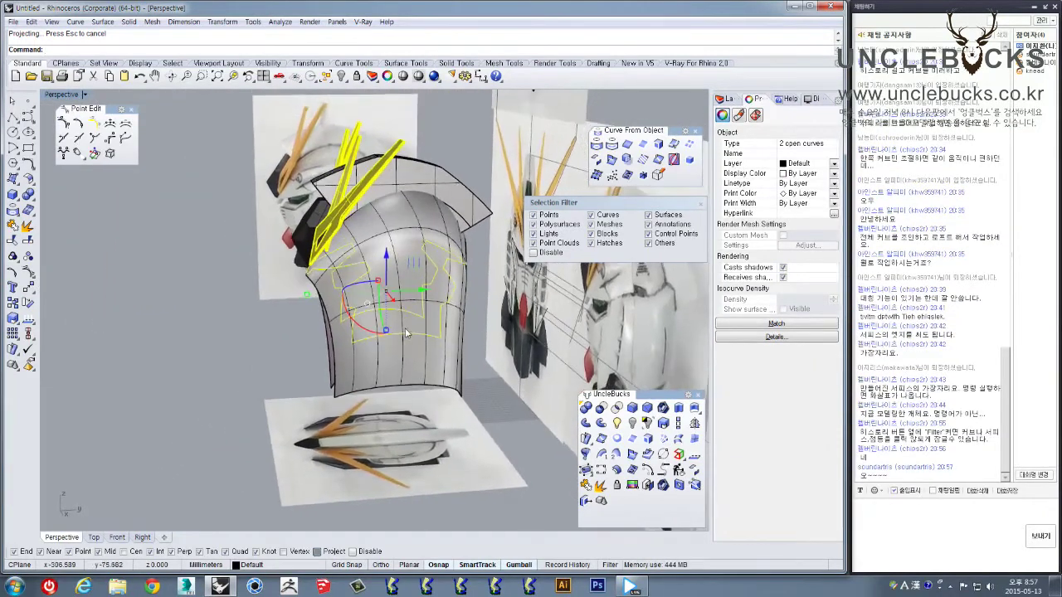
scroll(413, 322, "up", 4)
right_click_drag(373, 311, 398, 254)
right_click_drag(369, 212, 338, 329)
key("Escape")
left_click(365, 374)
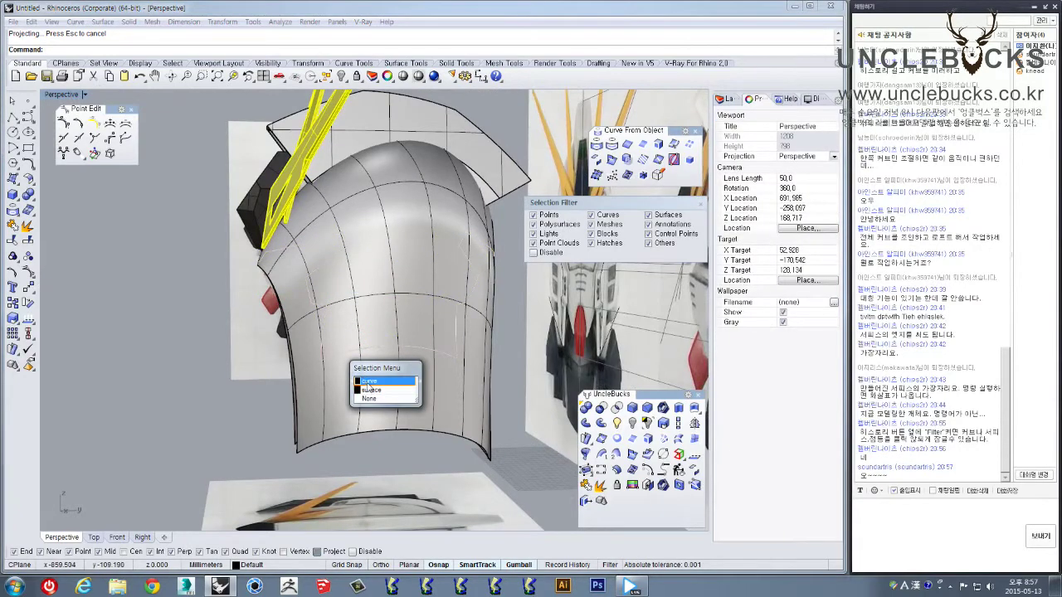
left_click(367, 384)
right_click_drag(369, 382, 278, 386)
scroll(429, 262, "up", 4)
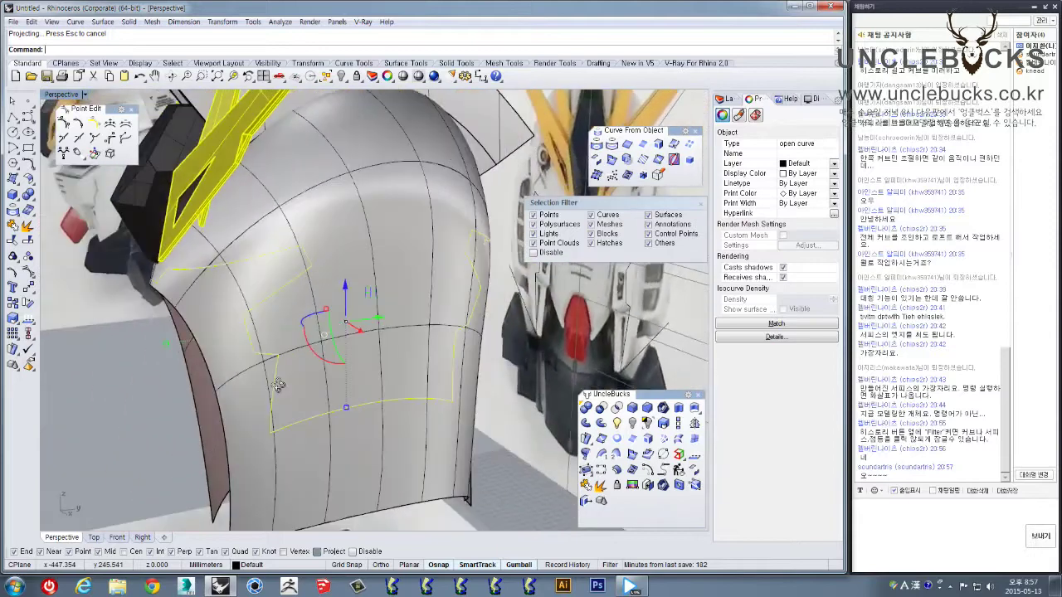
scroll(278, 386, "down", 5)
key("ctrl+z")
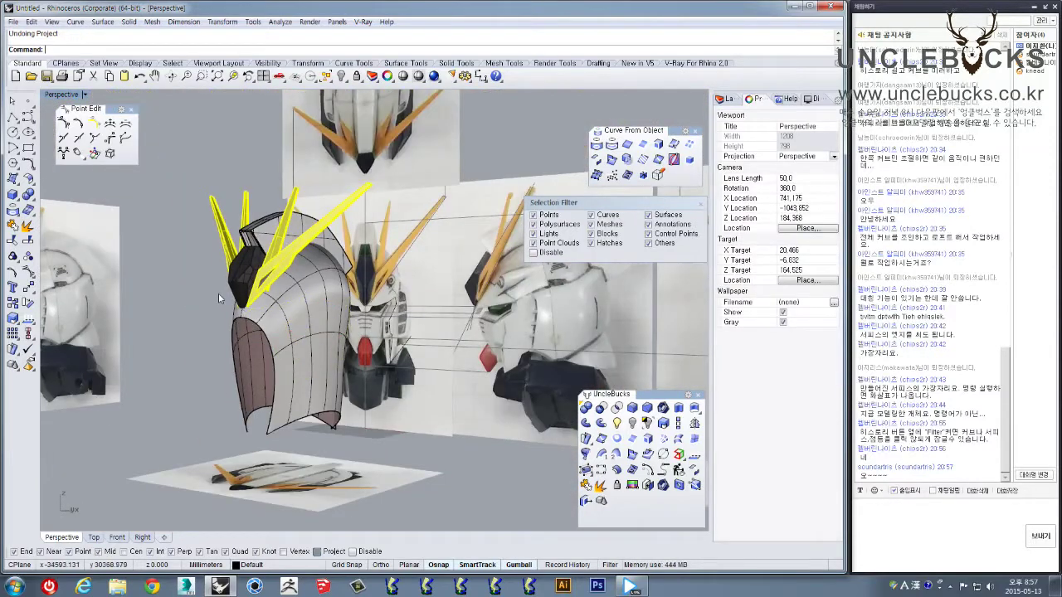
Delete the outer cheek guard segment from the original half of the face outline in the front view
double_click(48, 95)
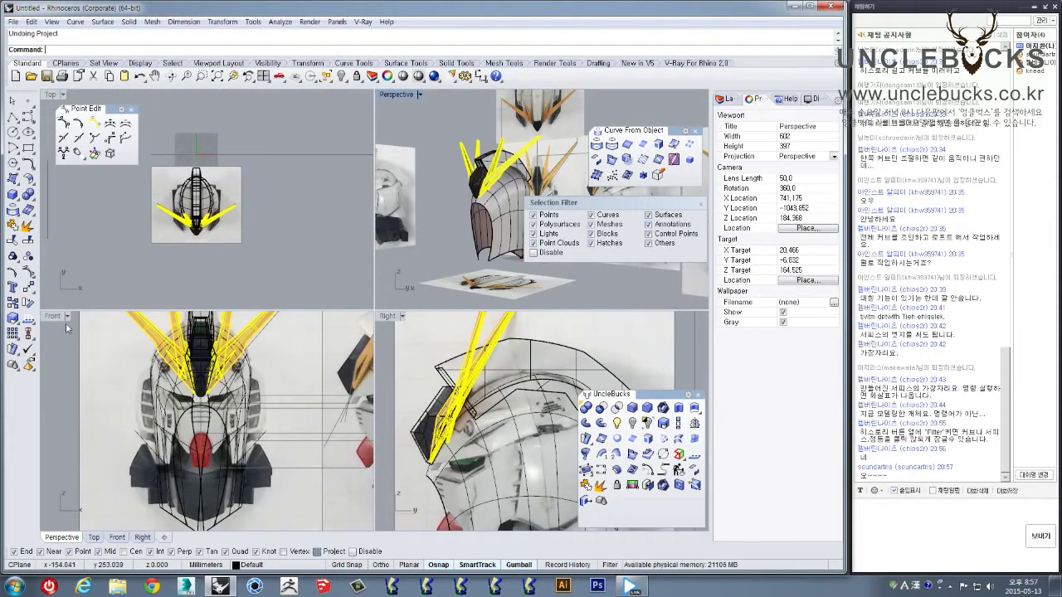
double_click(53, 317)
scroll(287, 315, "up", 2)
left_click(286, 315)
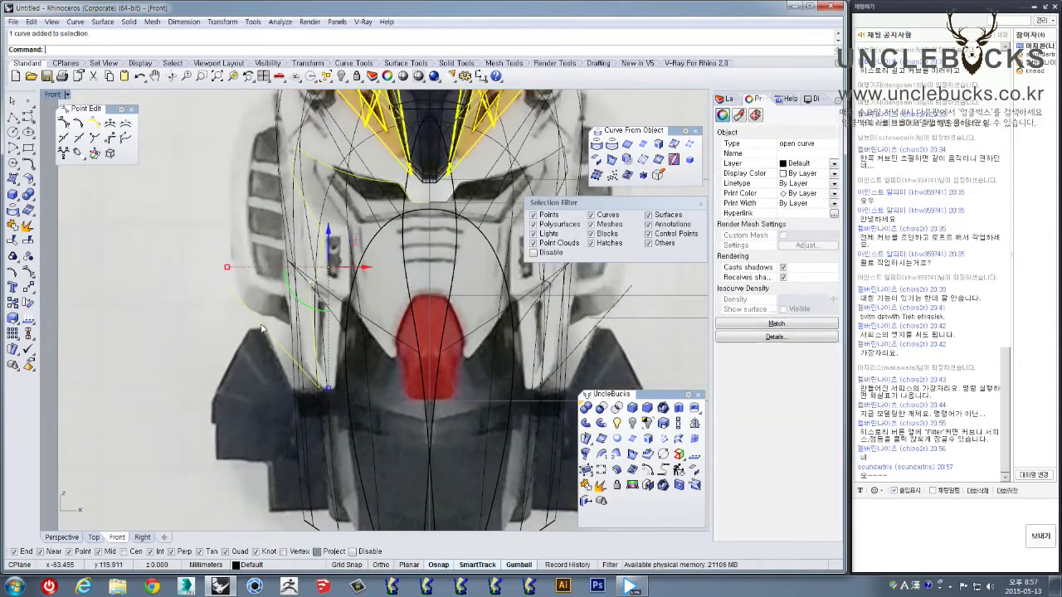
scroll(286, 315, "down", 2)
scroll(267, 370, "up", 2)
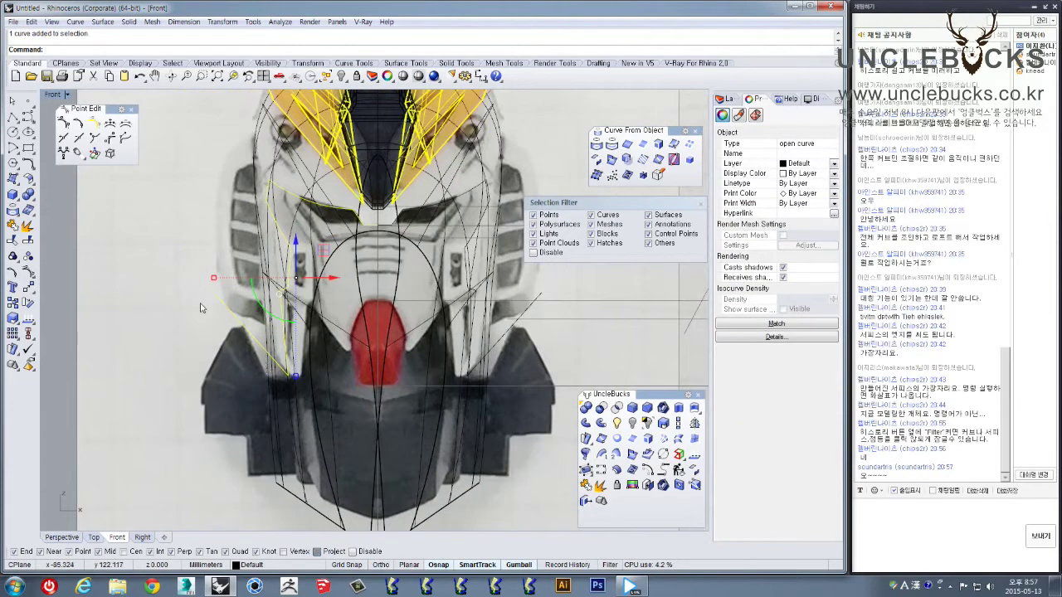
left_click(239, 332)
key("Delete")
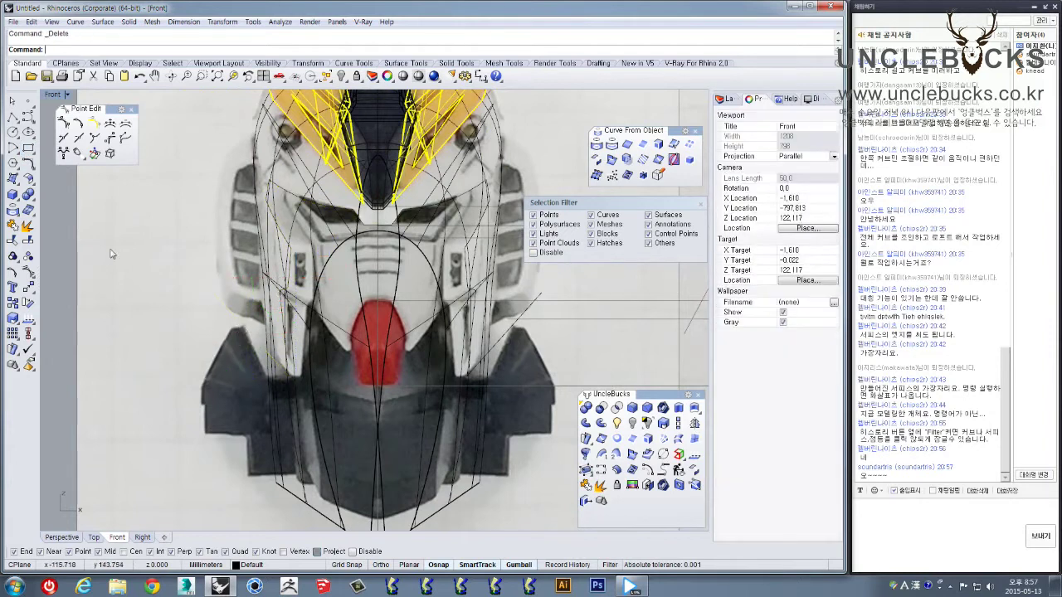
Draw a polyline from the end of the short cheek curve down to the cheek guard's tip
left_click(12, 117)
scroll(288, 326, "up", 2)
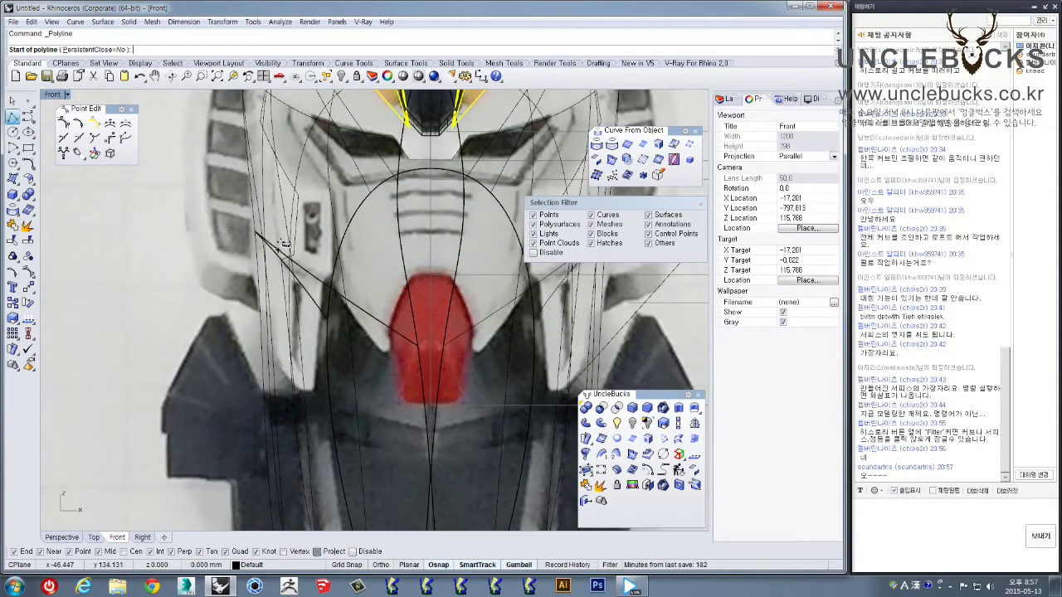
left_click(295, 239)
scroll(294, 240, "down", 2)
scroll(287, 301, "up", 4)
left_click(287, 297)
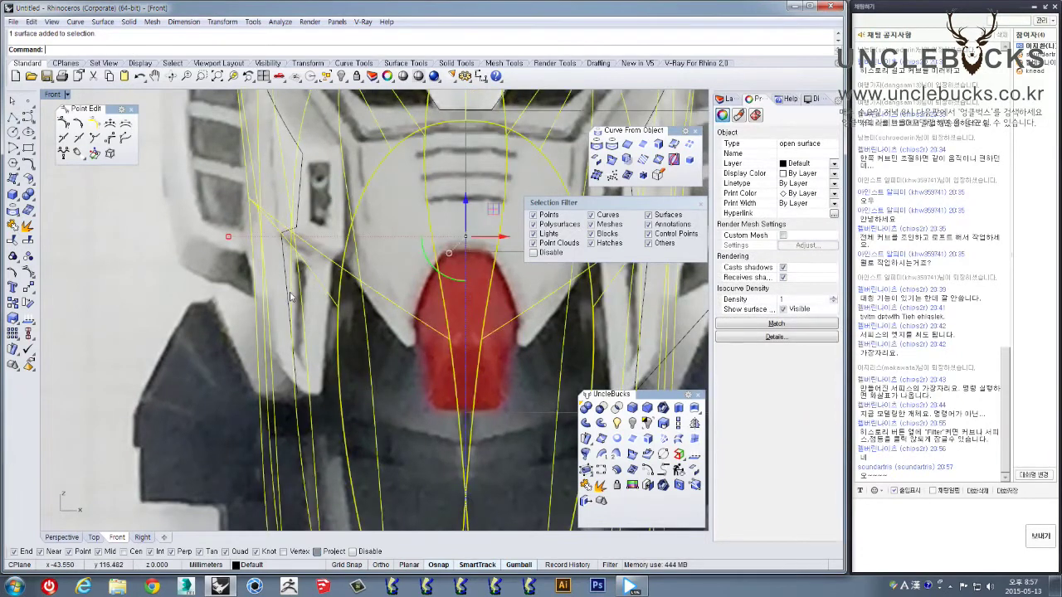
Select the face outline curves with a window around the face and join them
scroll(282, 280, "down", 8)
scroll(283, 279, "down", 4)
right_click_drag(238, 227, 270, 266)
left_click_drag(171, 214, 489, 364)
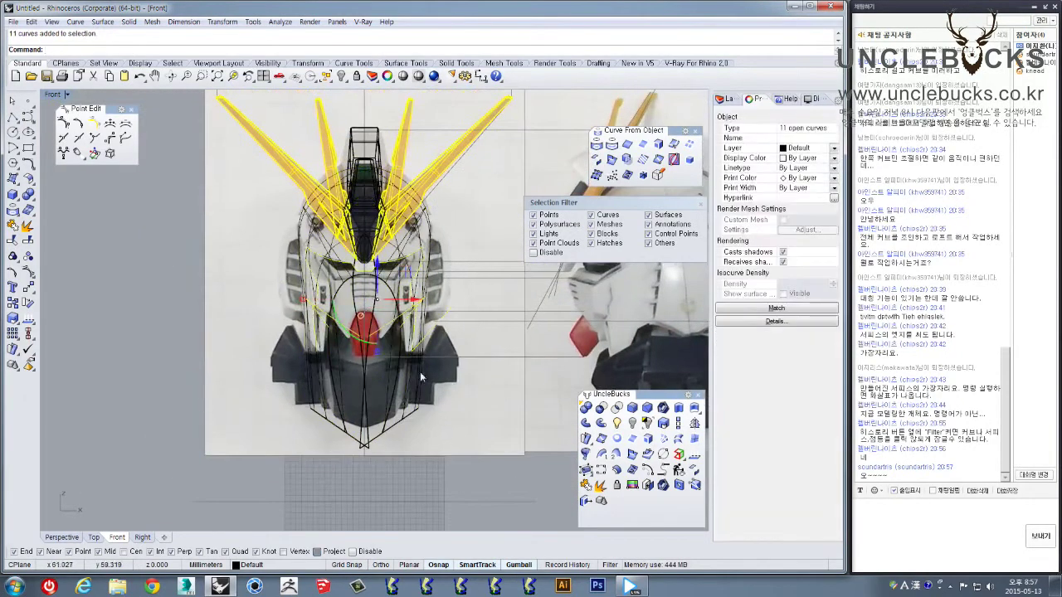
scroll(269, 337, "up", 2)
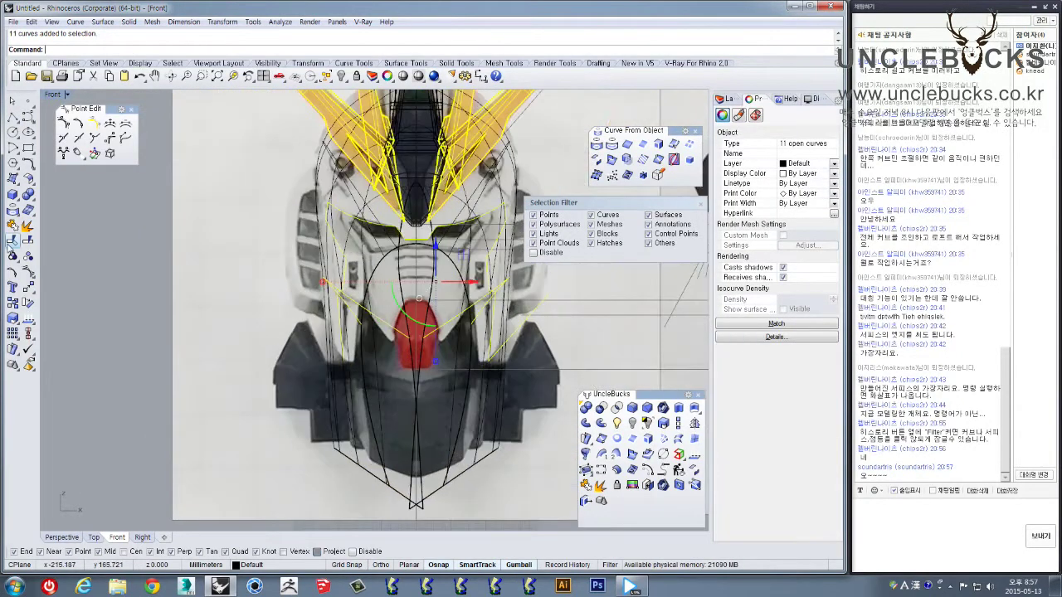
left_click(13, 226)
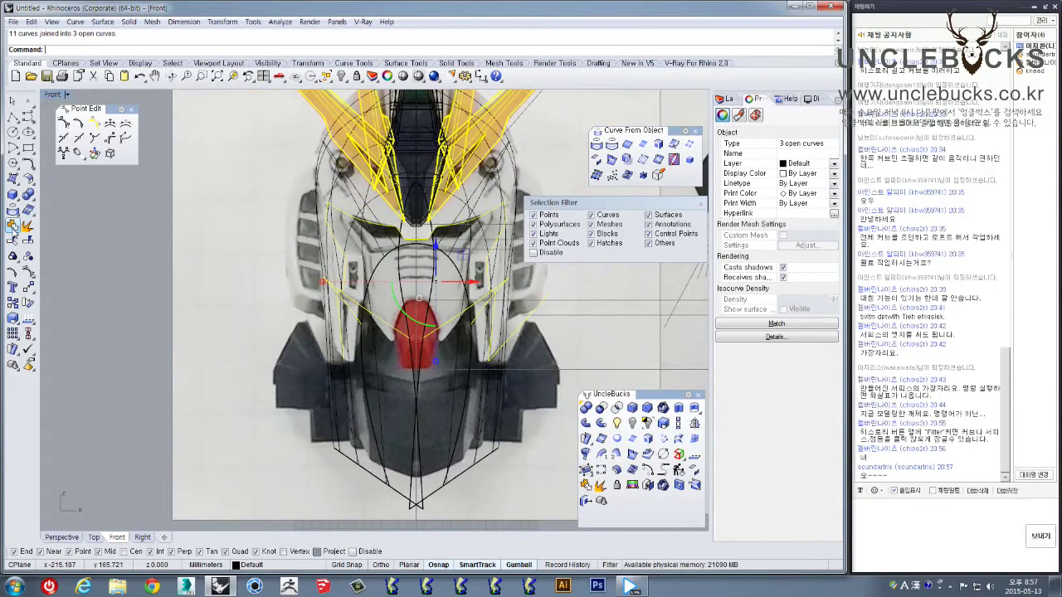
left_click(124, 329)
left_click(344, 250)
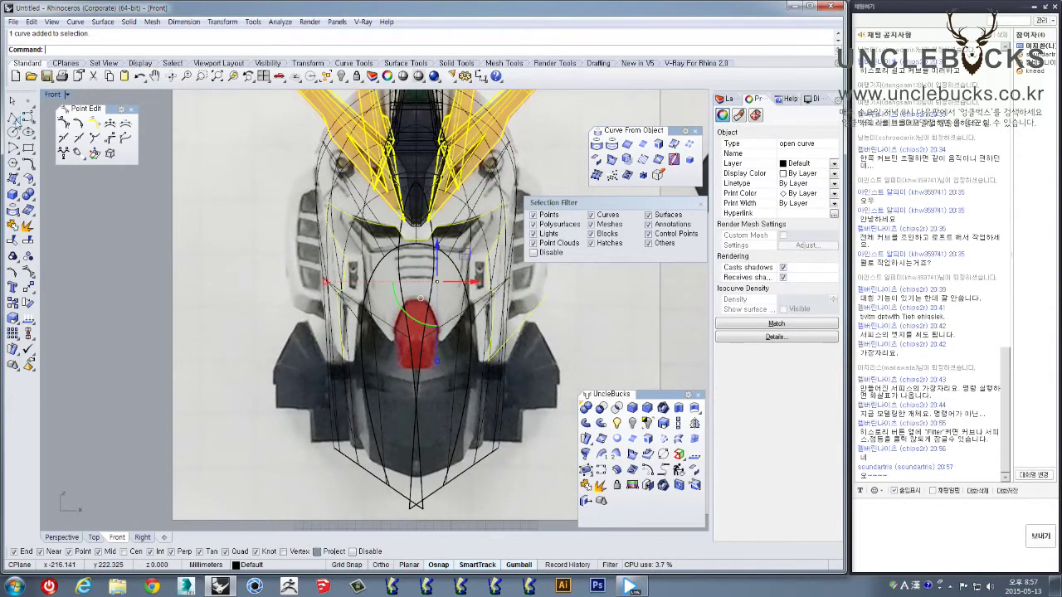
Draw a line from the cheek guard's tip to the head's centreline just below the red chin, and add it to the selection
left_click(13, 117)
scroll(346, 376, "up", 2)
scroll(433, 388, "up", 4)
left_click(459, 376)
right_click(433, 374)
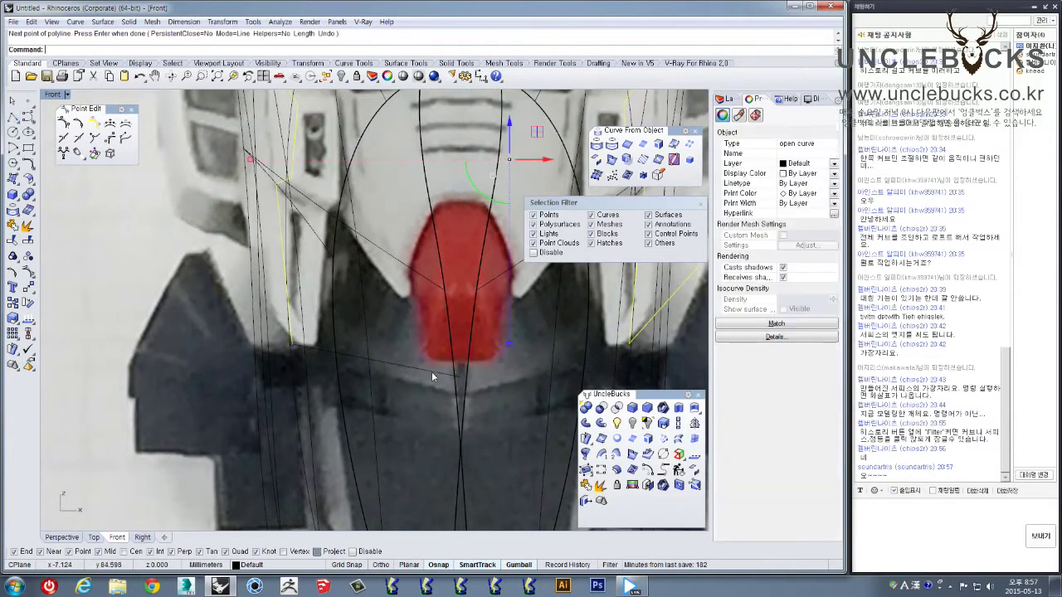
left_click(432, 372, "shift")
Explode the face outline and rejoin its curves without the outer cheek guard segment on the mirrored half
scroll(432, 374, "down", 6)
scroll(372, 261, "up", 4)
scroll(388, 272, "down", 4)
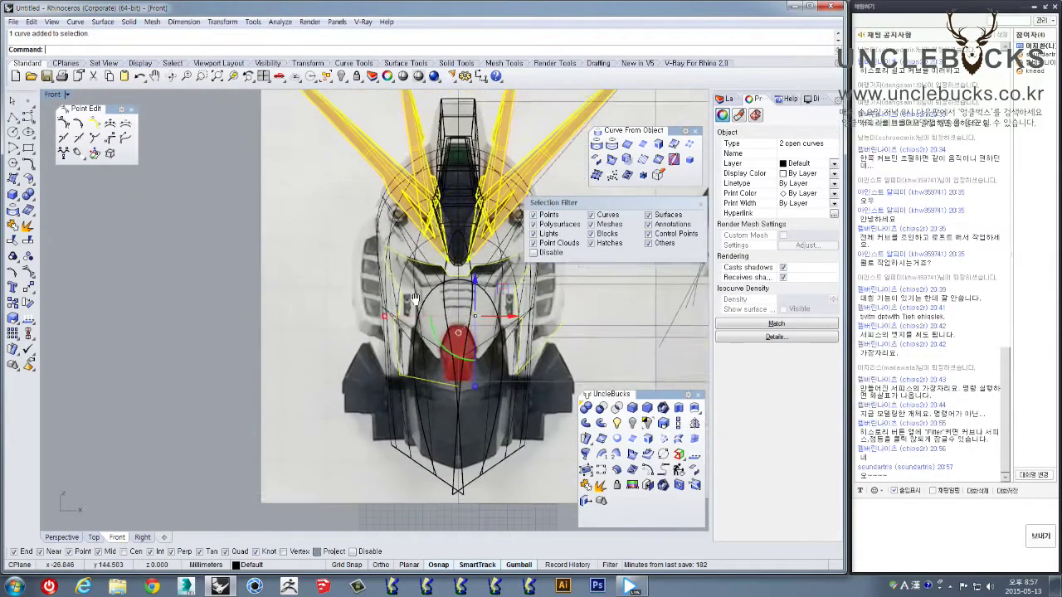
scroll(370, 350, "up", 2)
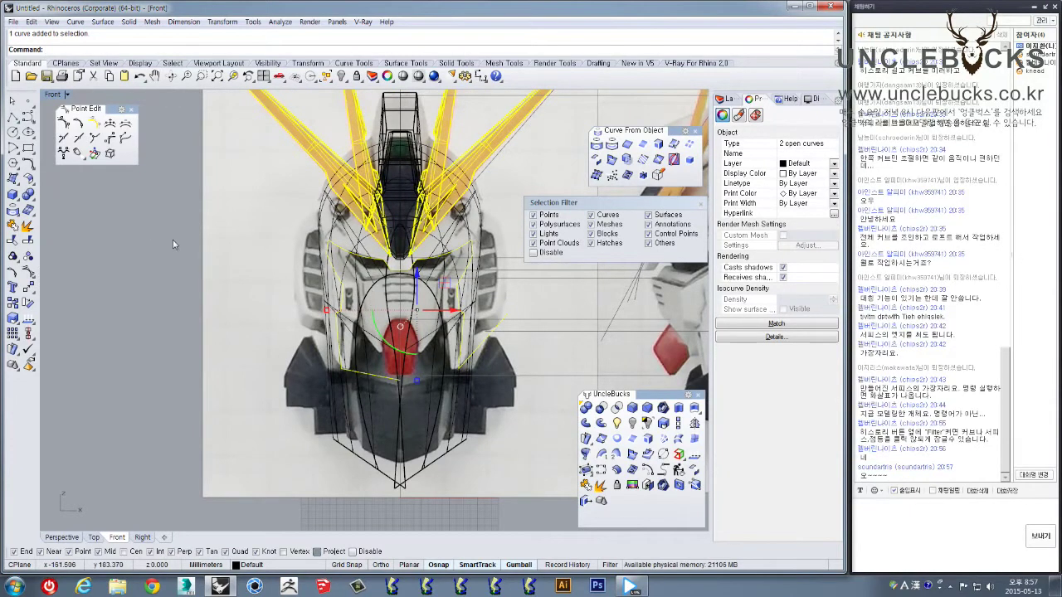
scroll(466, 343, "up", 2)
left_click(496, 345, "ctrl")
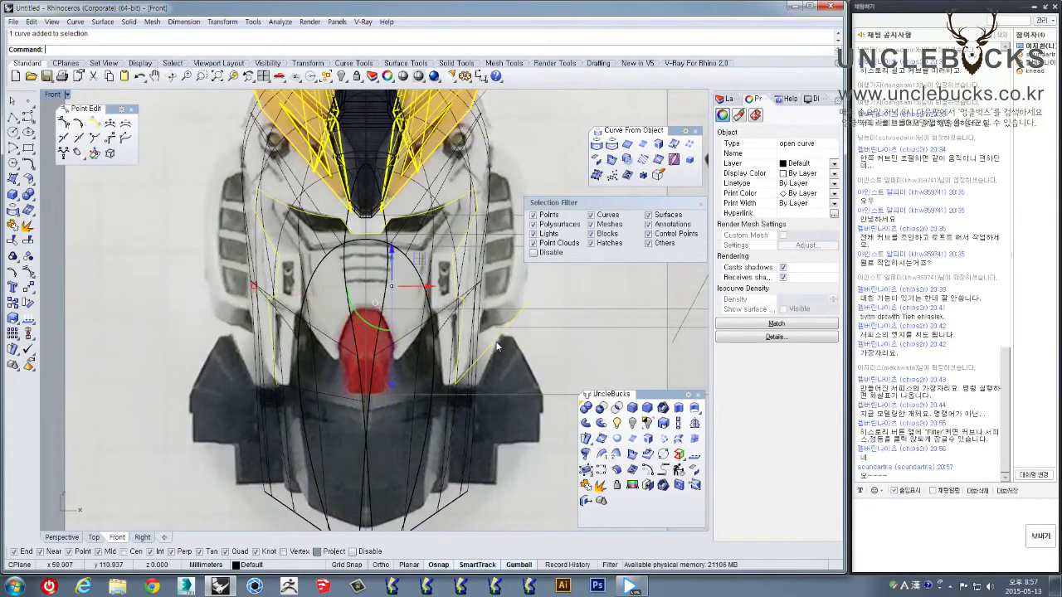
left_click(26, 226)
left_click(495, 344, "ctrl")
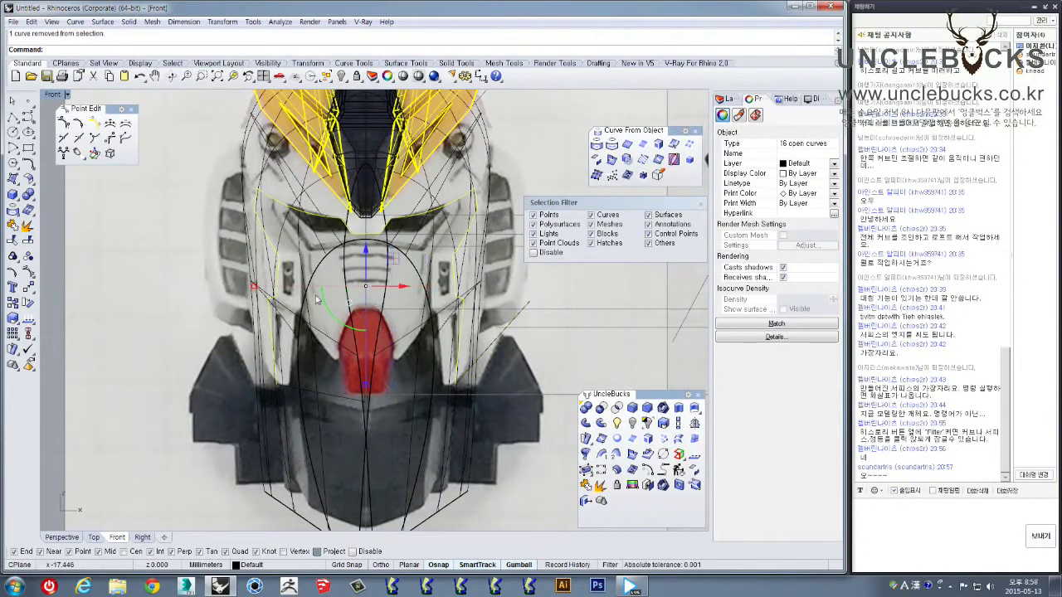
left_click(14, 226)
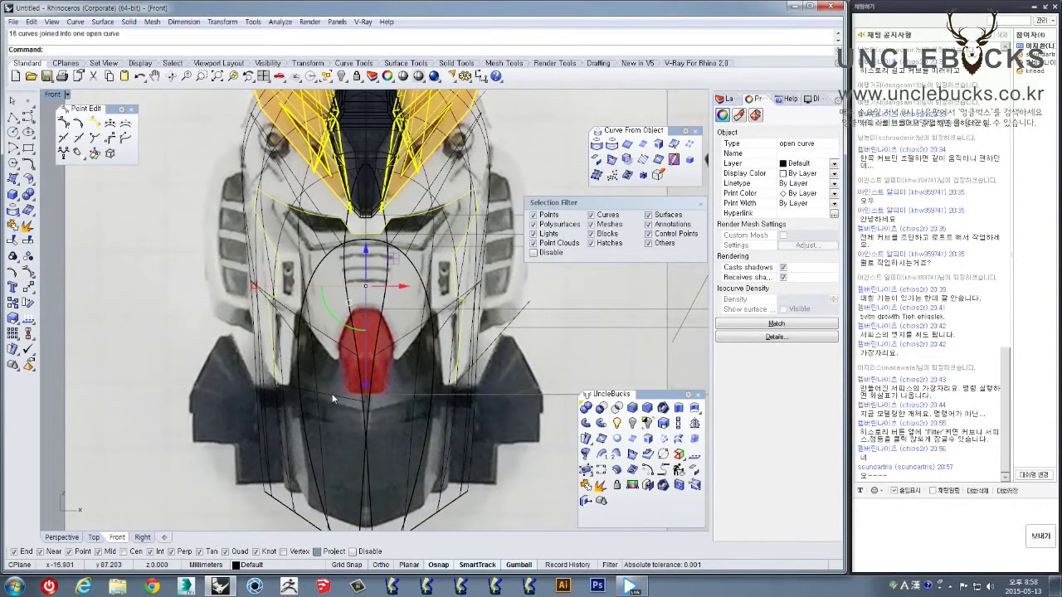
Mirror the line below the chin across the head's vertical centreline
left_click(324, 395)
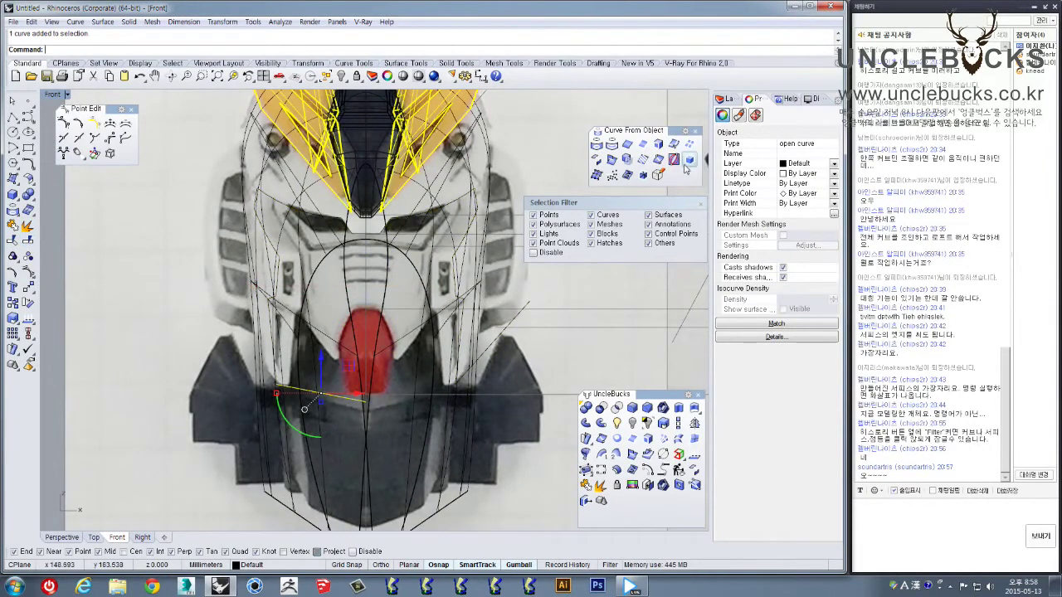
left_click(695, 424)
left_click(365, 338)
right_click_drag(378, 449, 390, 365)
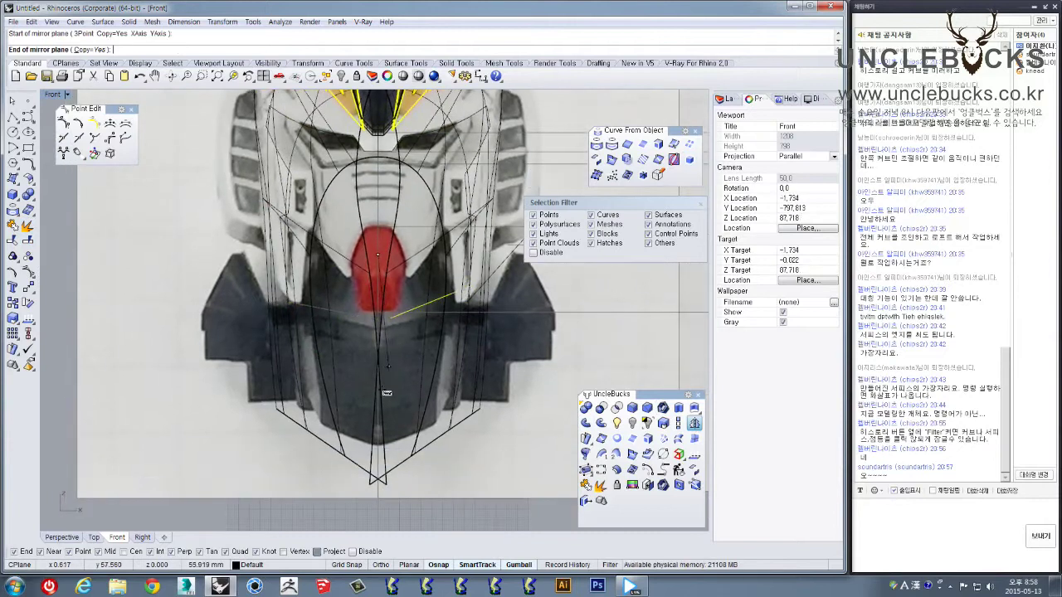
left_click(414, 512, "shift")
Join the two lines below the chin with the face outline into one closed curve
left_click(395, 317, "shift")
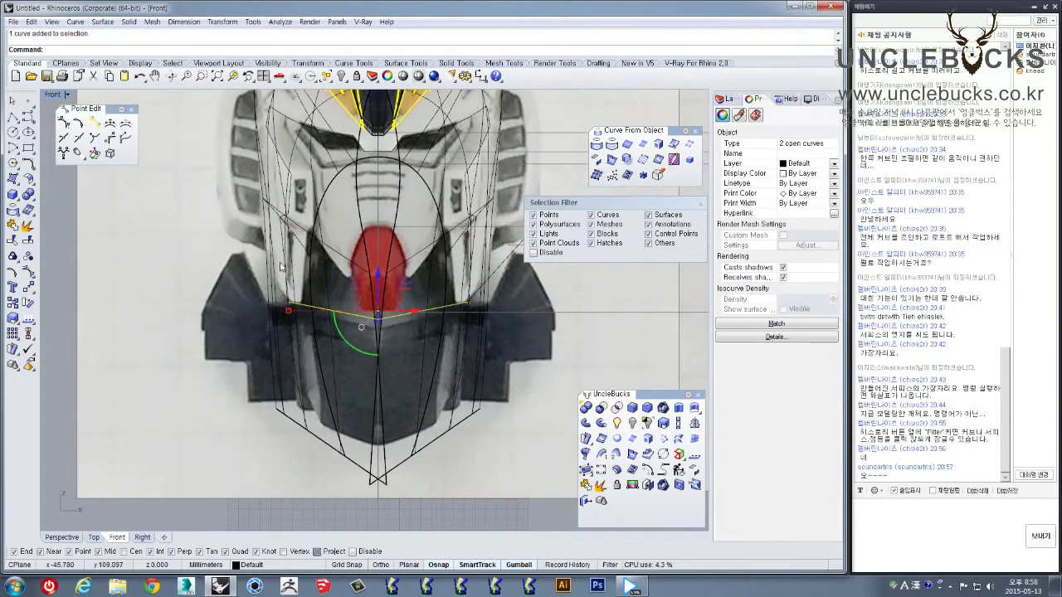
left_click(293, 182, "shift")
right_click_drag(331, 214, 325, 317)
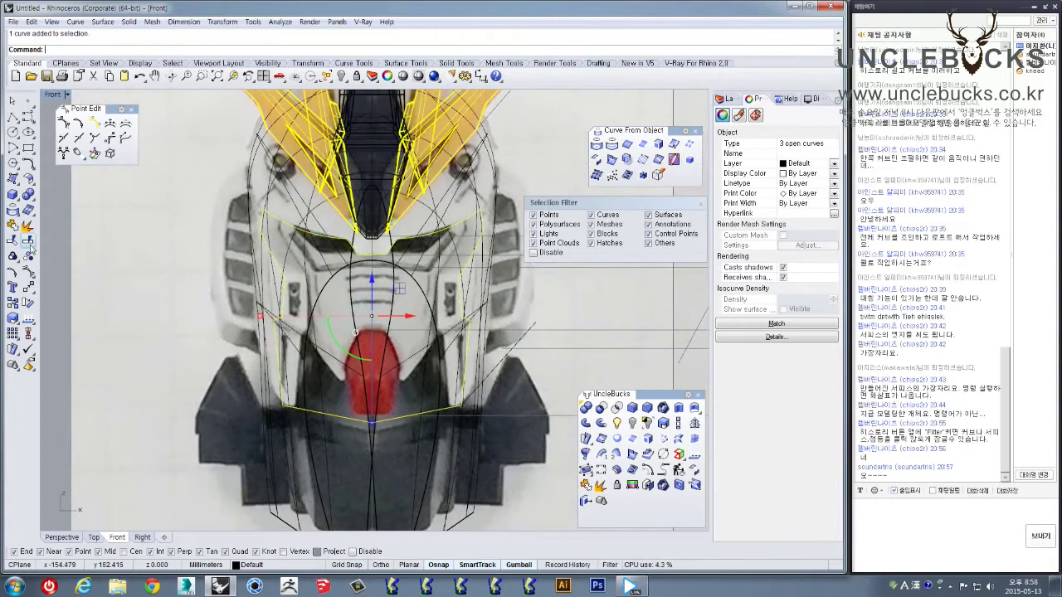
left_click(13, 226)
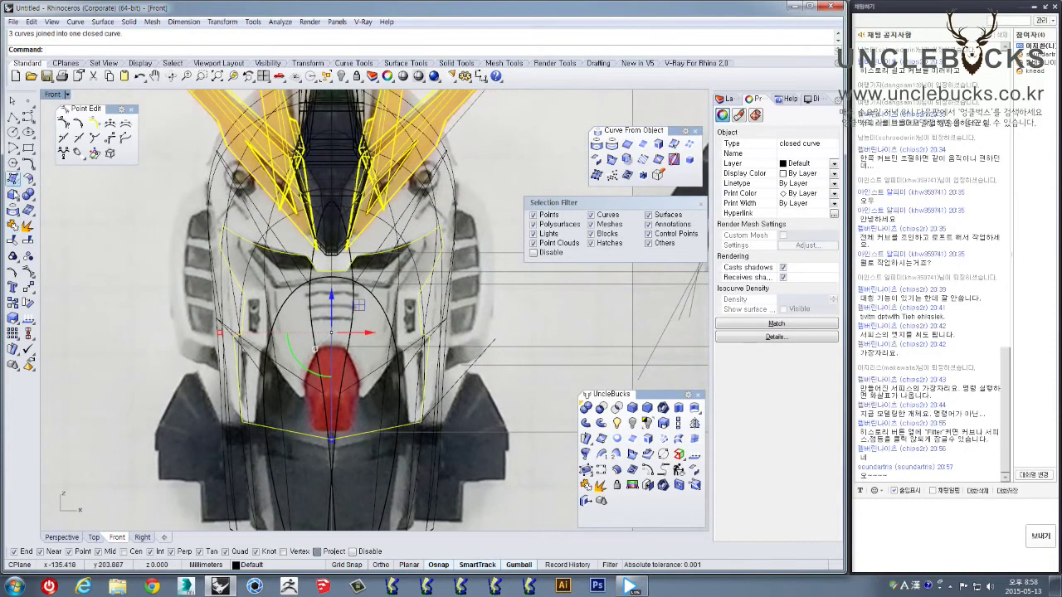
Project the closed face outline onto the helmet shell from the front view
left_click(14, 211)
left_click(219, 171)
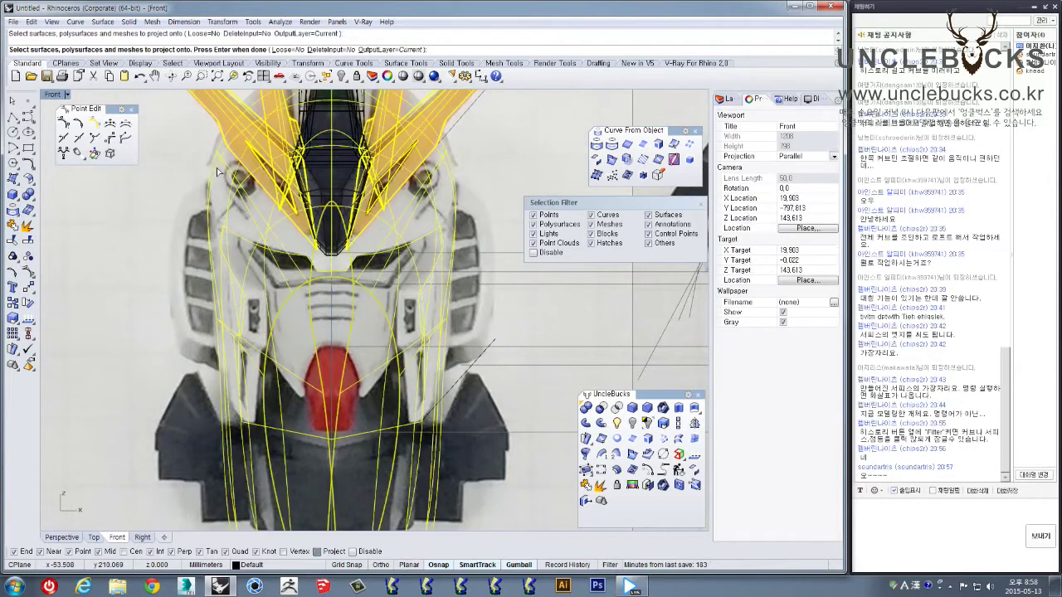
key("Return")
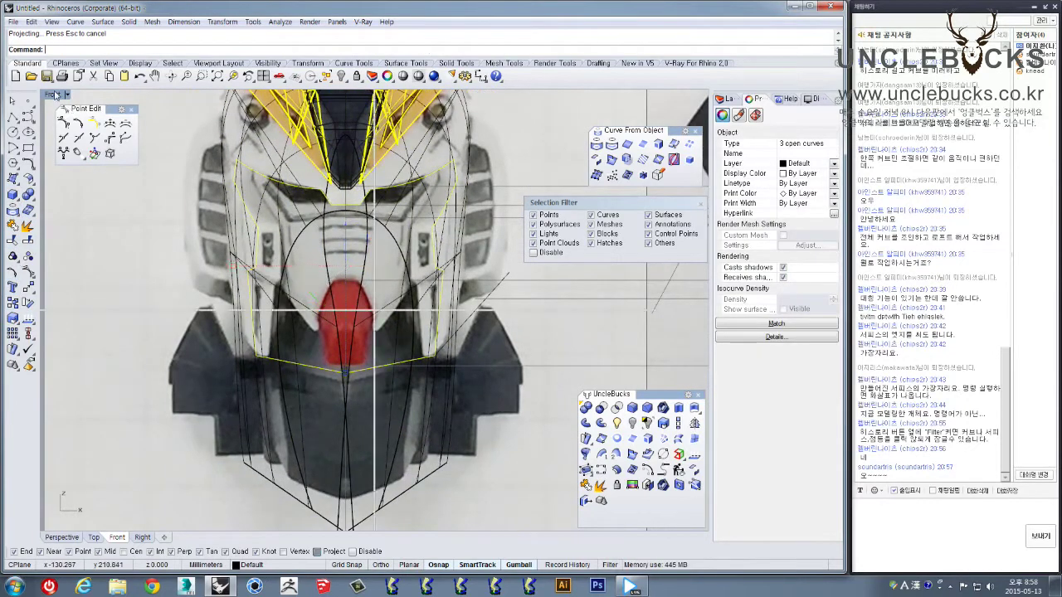
Split the helmet shell with the projected face outline curves
double_click(55, 94)
double_click(396, 97)
right_click_drag(397, 178, 384, 245)
scroll(396, 267, "up", 6)
scroll(404, 245, "down", 4)
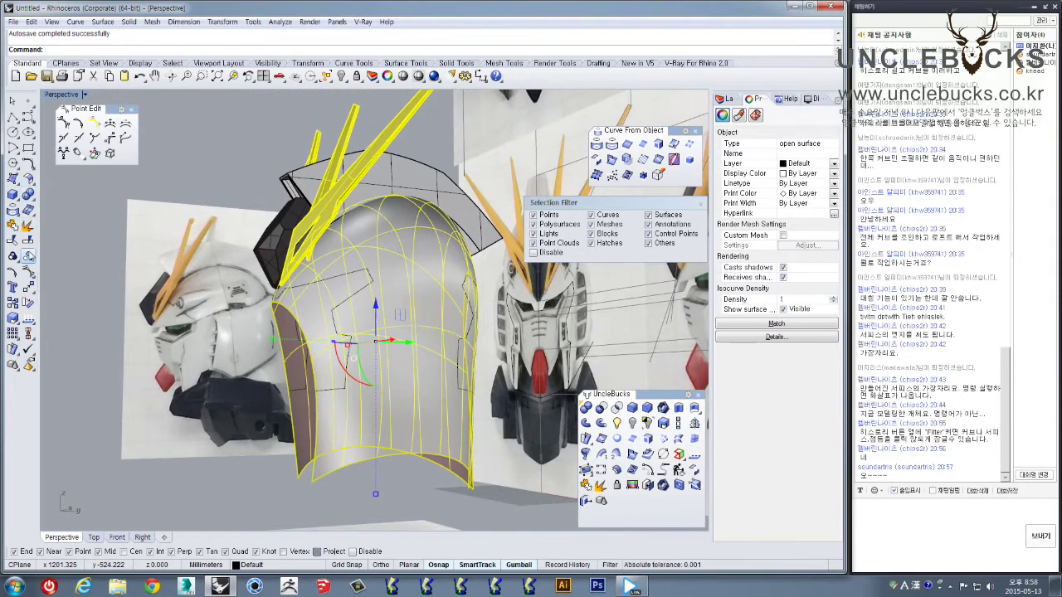
left_click(28, 242)
scroll(365, 278, "up", 3)
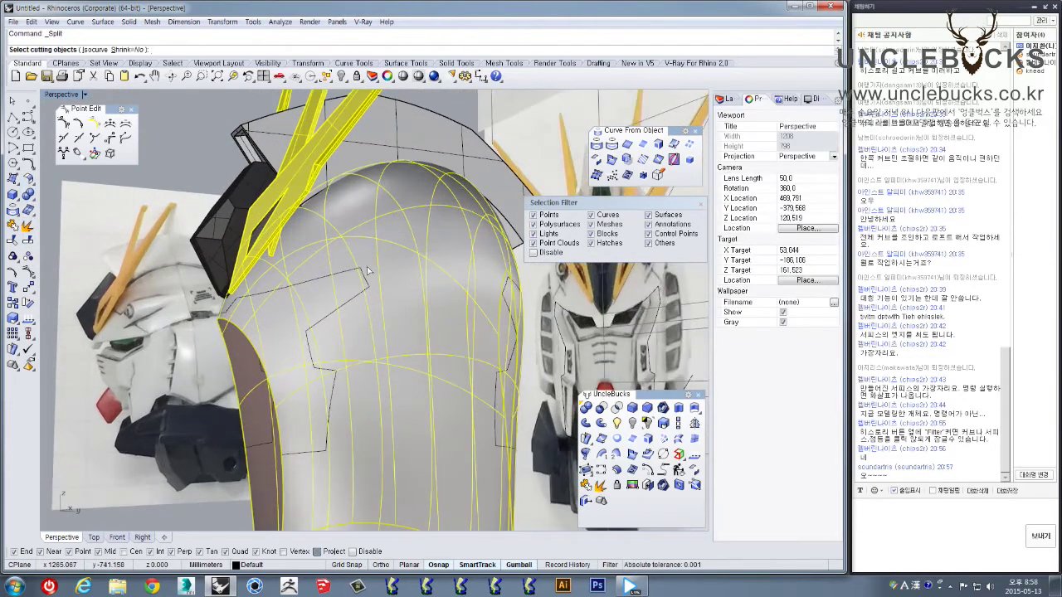
right_click(365, 278)
right_click_drag(365, 278, 311, 357)
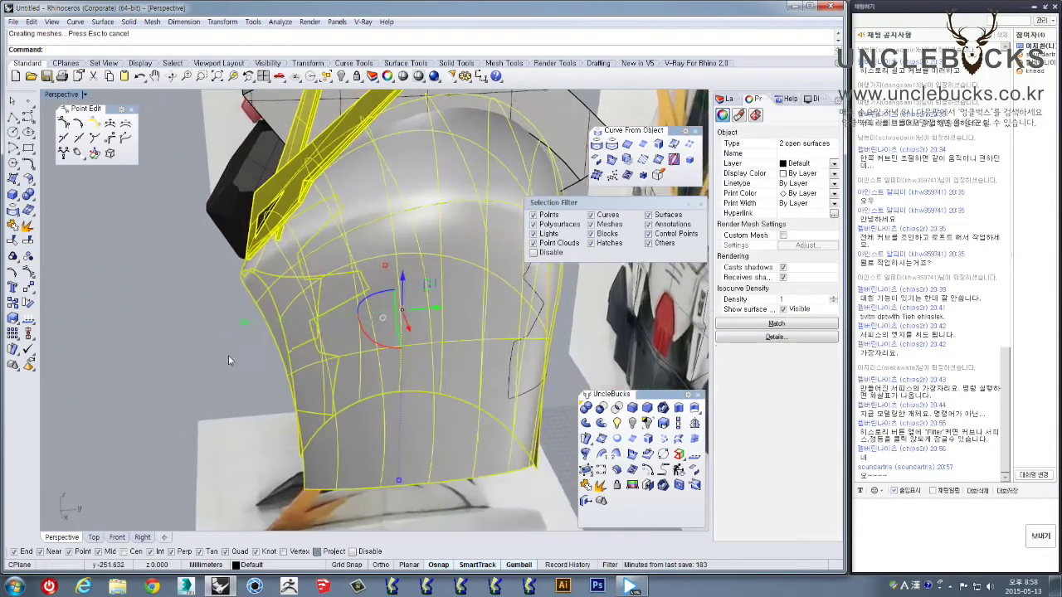
Delete the split-off face-opening piece from the front of the helmet shell
left_click(228, 355)
left_click(279, 316)
scroll(279, 316, "down", 2)
key("Delete")
right_click_drag(278, 316, 332, 270)
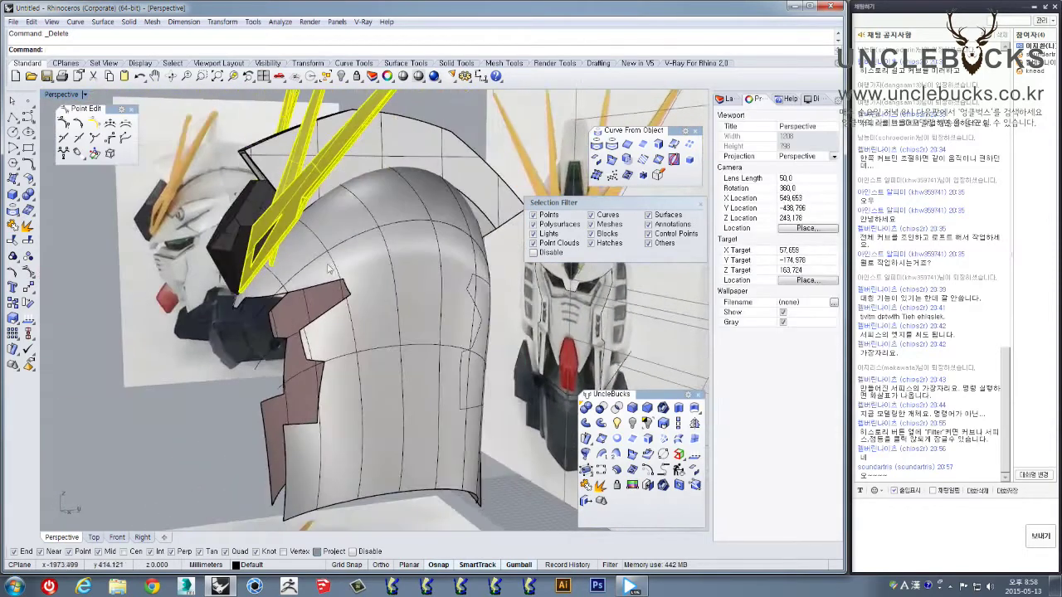
Delete the leftover projected curve on the back of the helmet shell
left_click(477, 302)
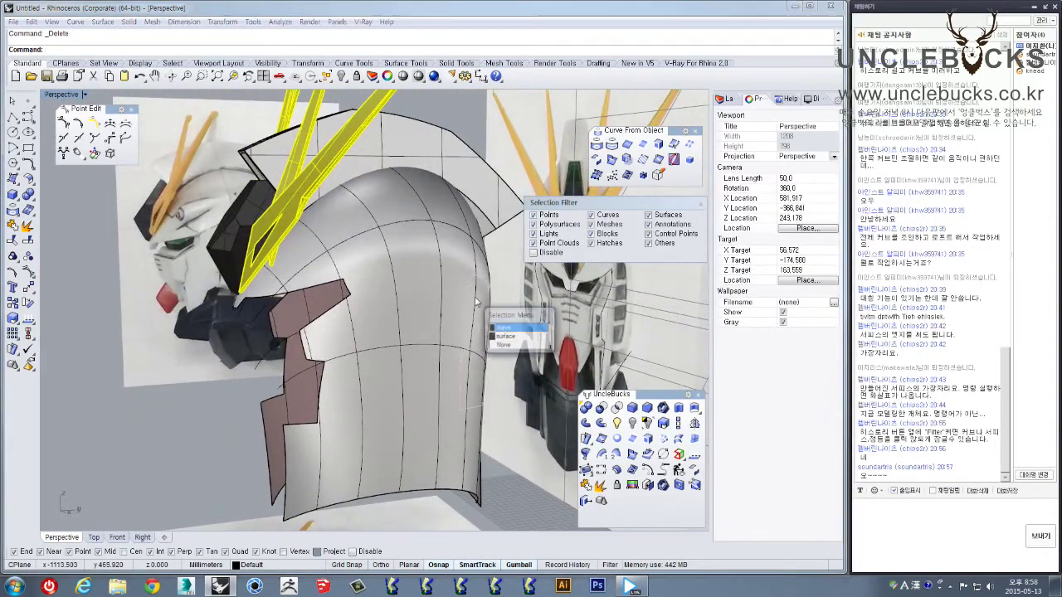
left_click(506, 331)
key("Delete")
right_click_drag(407, 348, 413, 327)
Draw a three-point interpolated curve in the side view from in front of the chin through the cheek guard's lower corner onto the dark collar
left_click(392, 350)
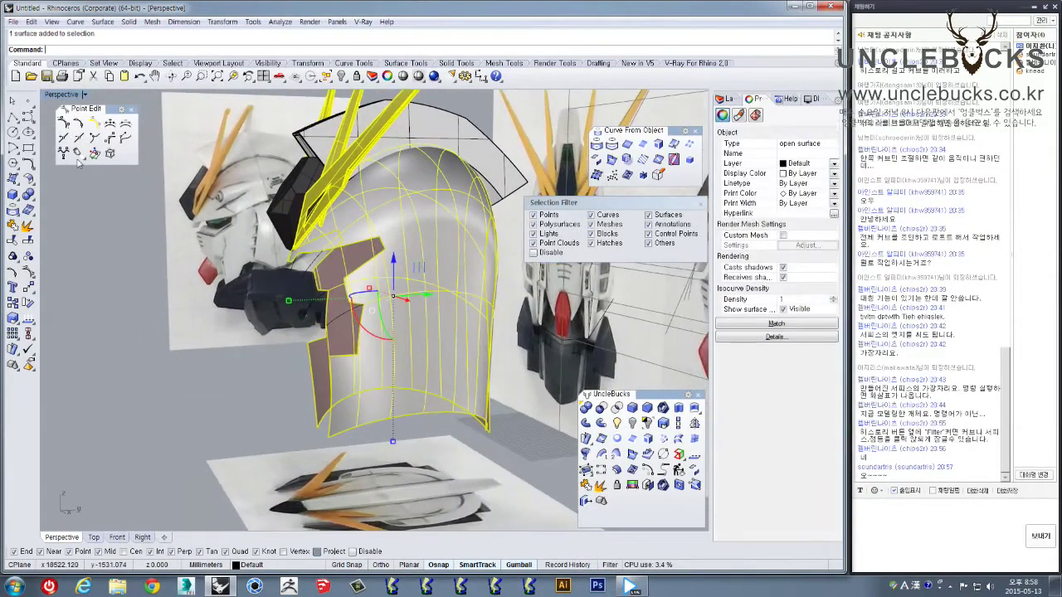
double_click(55, 94)
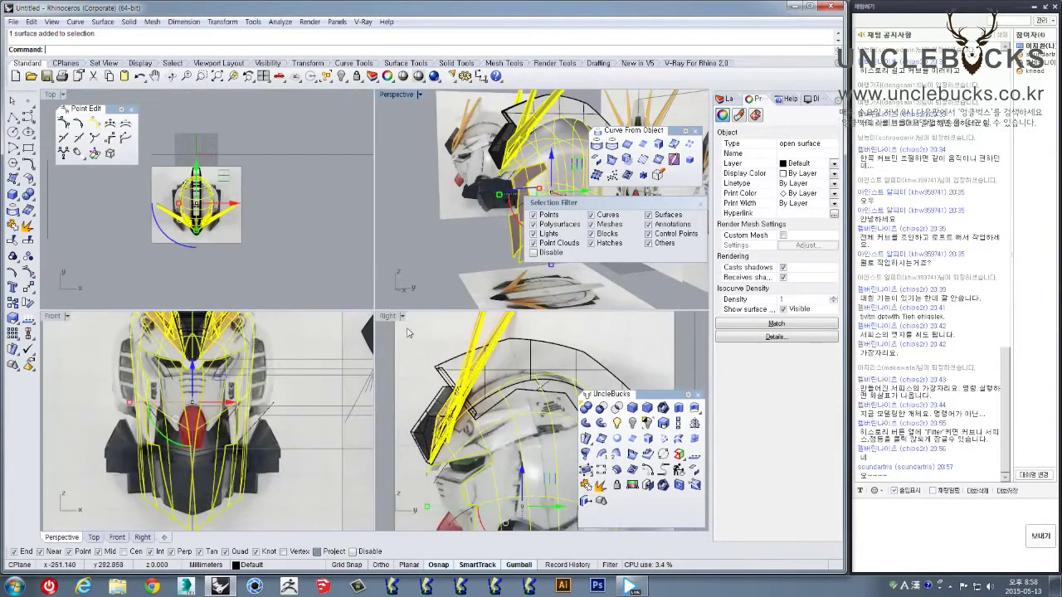
double_click(388, 316)
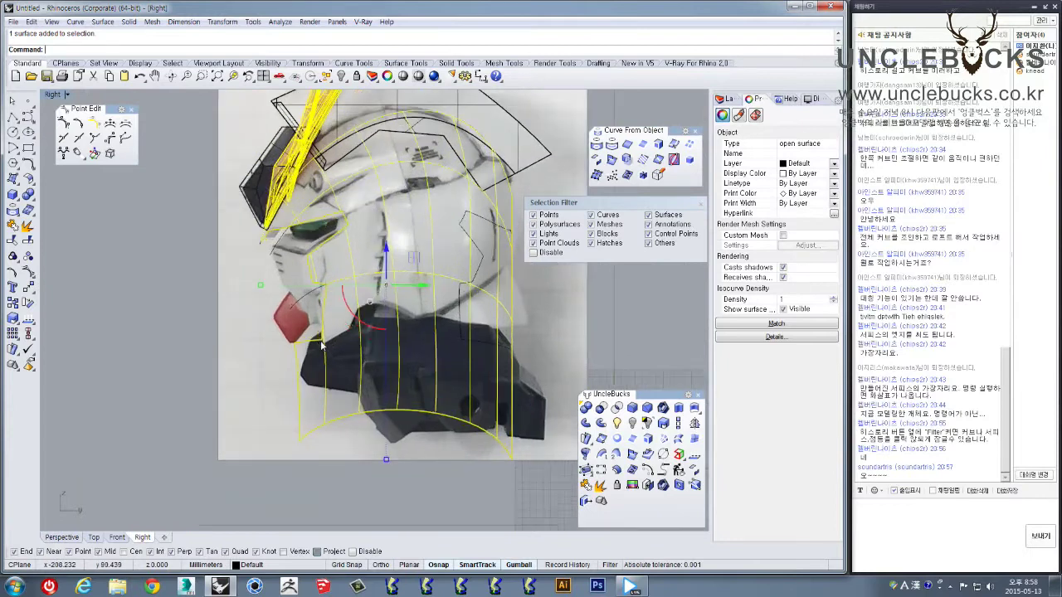
scroll(322, 345, "up", 2)
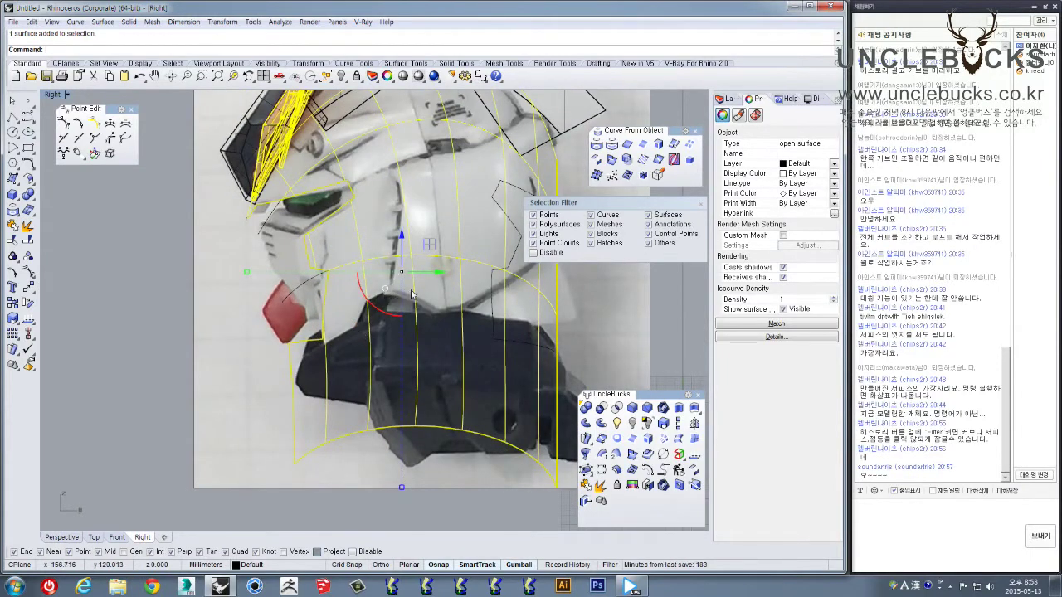
right_click_drag(459, 309, 329, 359)
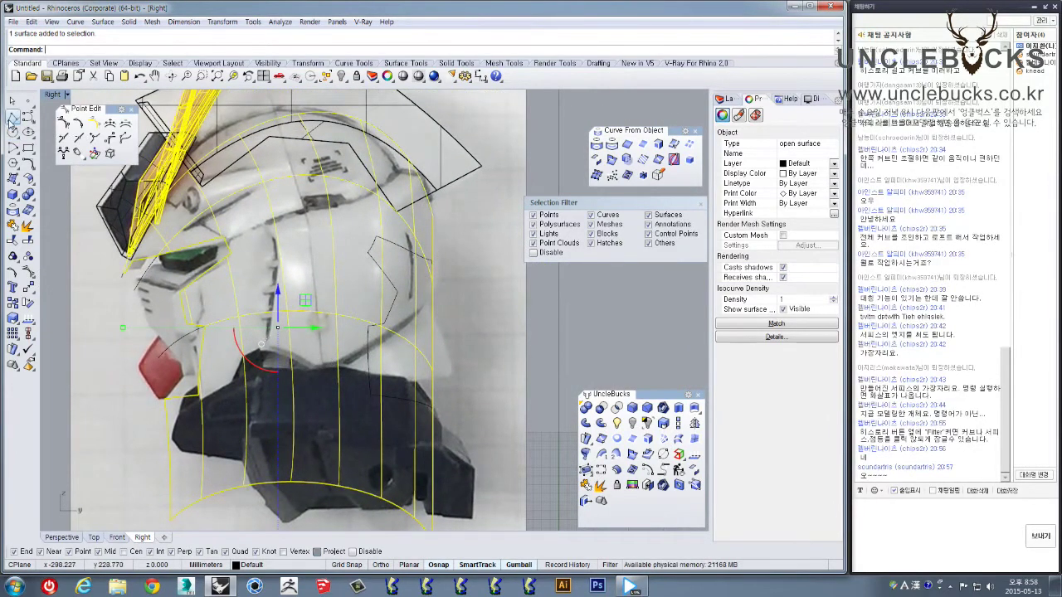
left_click(27, 118)
scroll(207, 398, "up", 3)
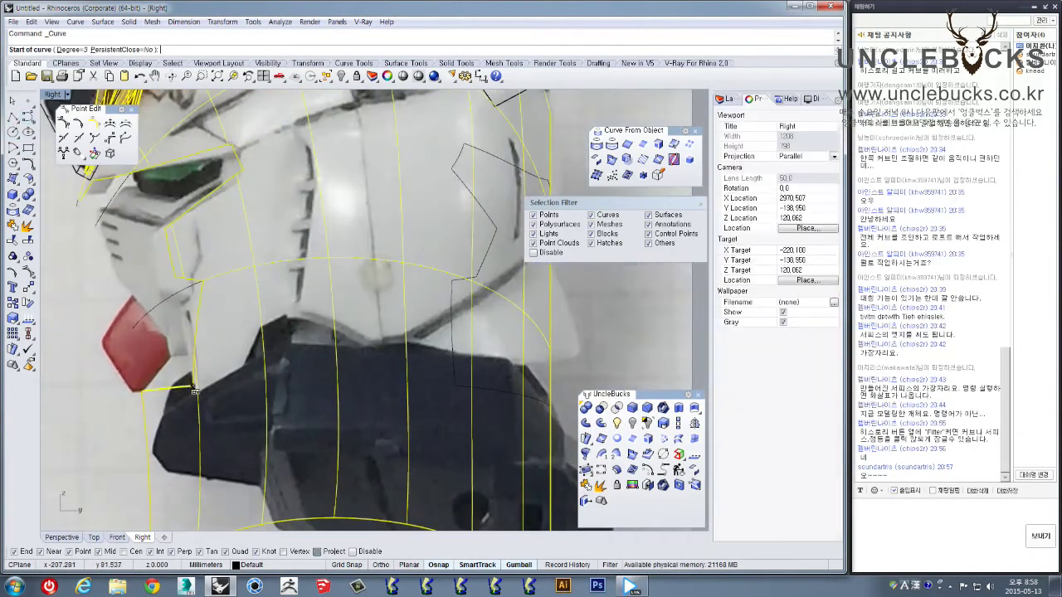
scroll(194, 388, "up", 5)
scroll(195, 387, "down", 3)
right_click_drag(195, 387, 239, 257)
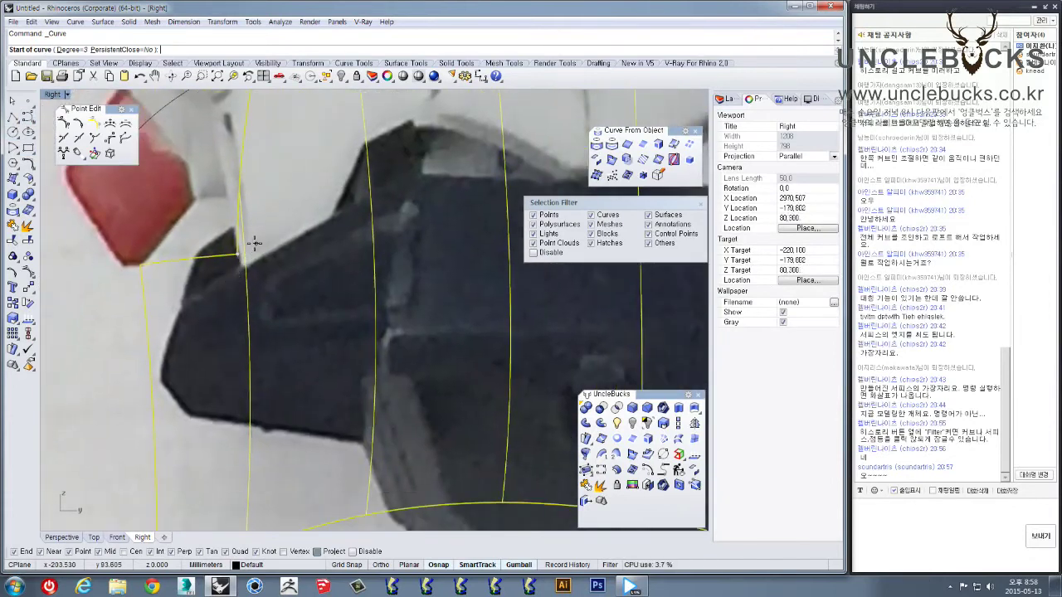
scroll(232, 294, "down", 2)
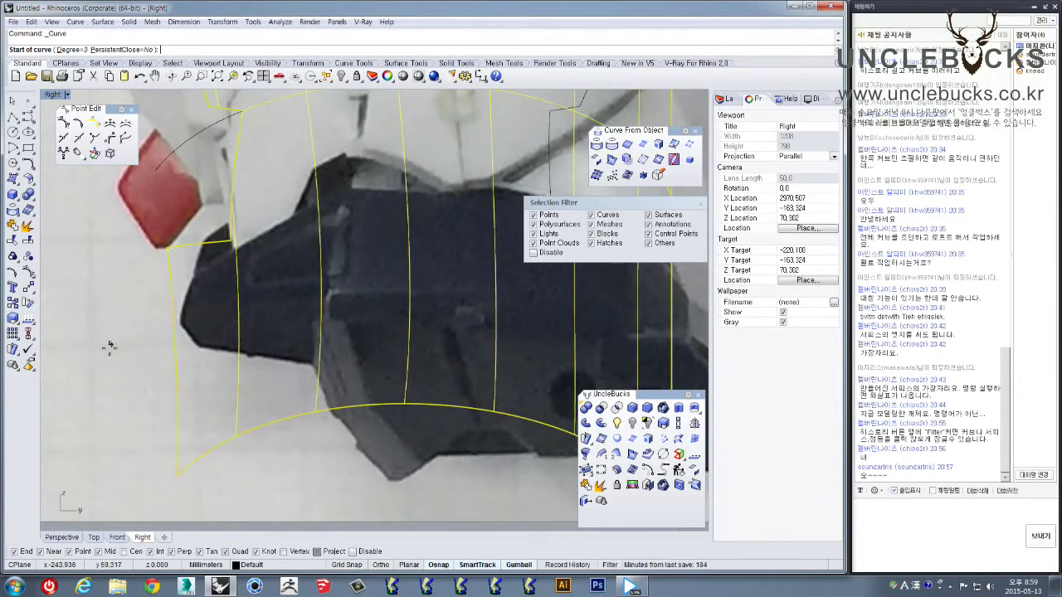
left_click(31, 123)
left_click(59, 124)
left_click(231, 243)
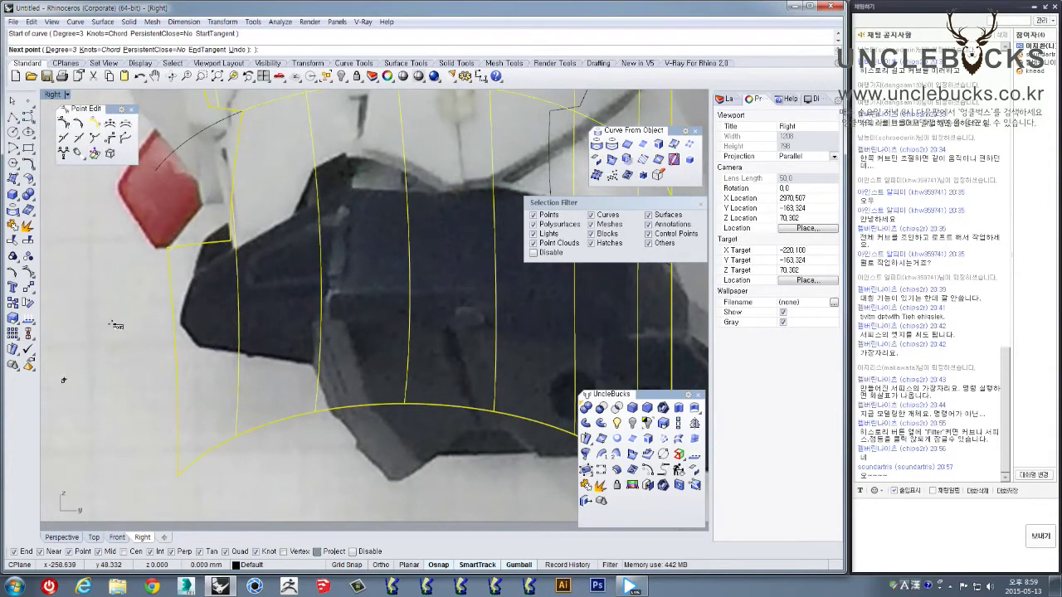
left_click(231, 243)
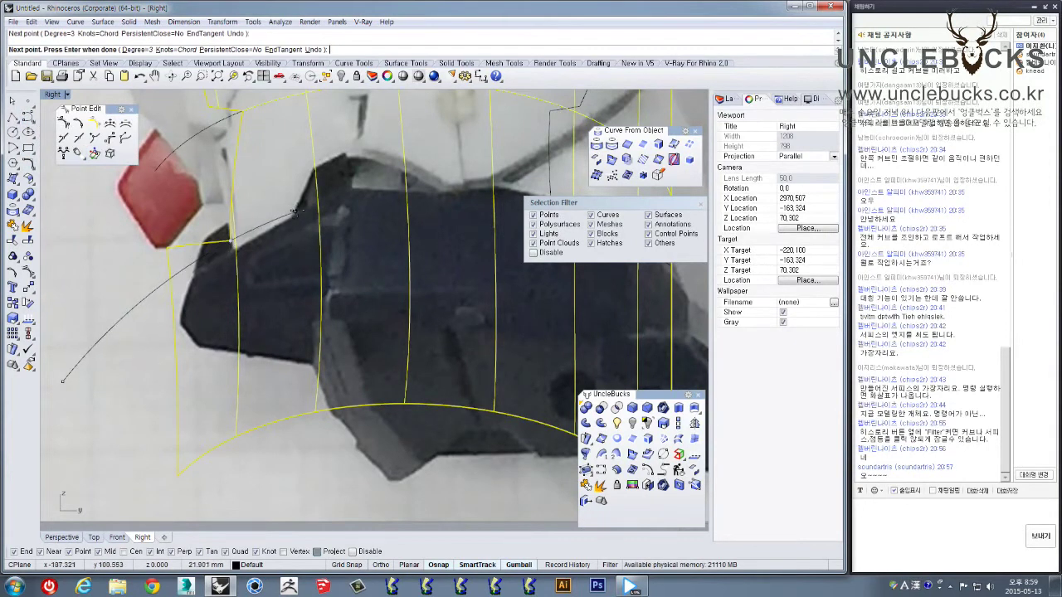
left_click(356, 197)
right_click(358, 198)
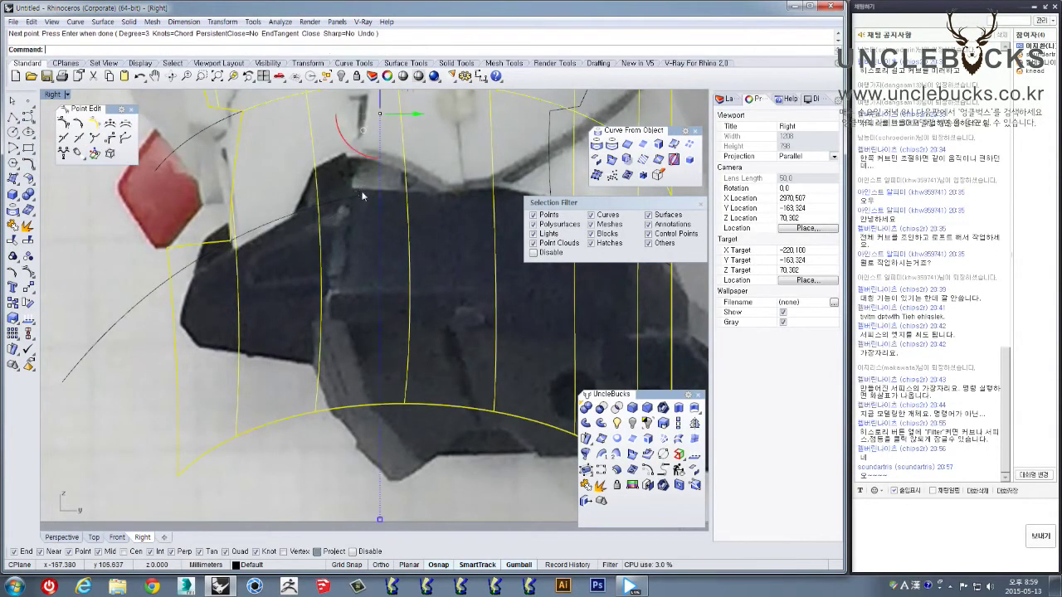
Draw a short two-point interpolated curve rising across the first curve along the step in the cheek guard's lower edge
scroll(357, 198, "down", 3)
key("Return")
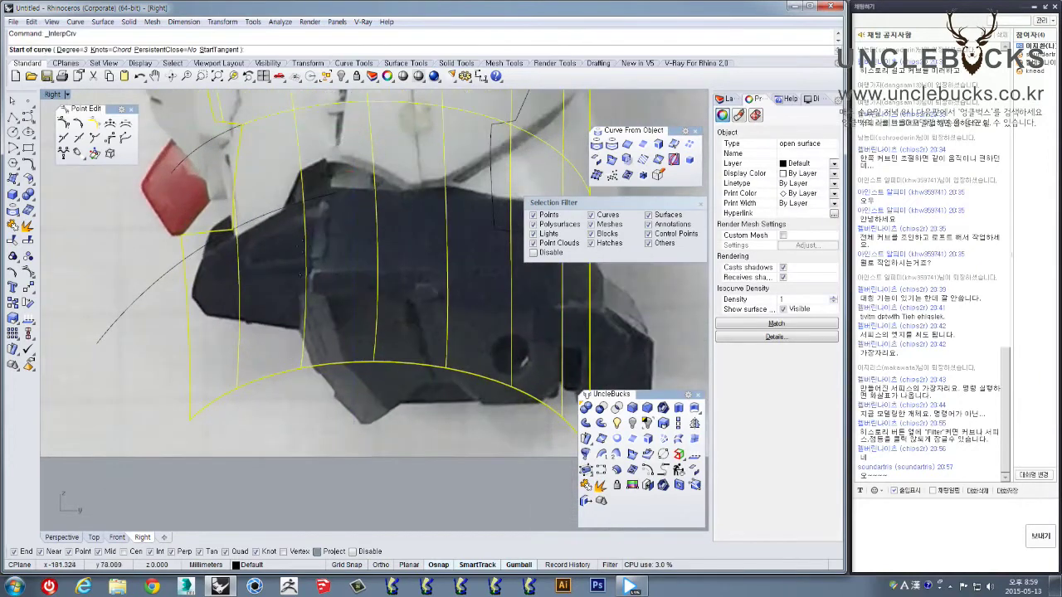
left_click(294, 189)
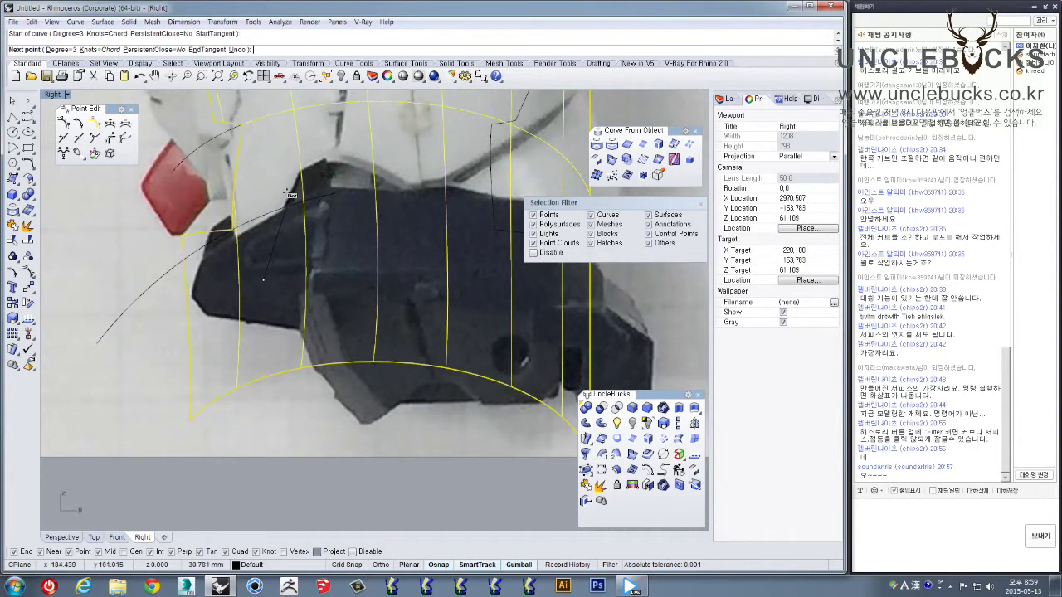
key("Return")
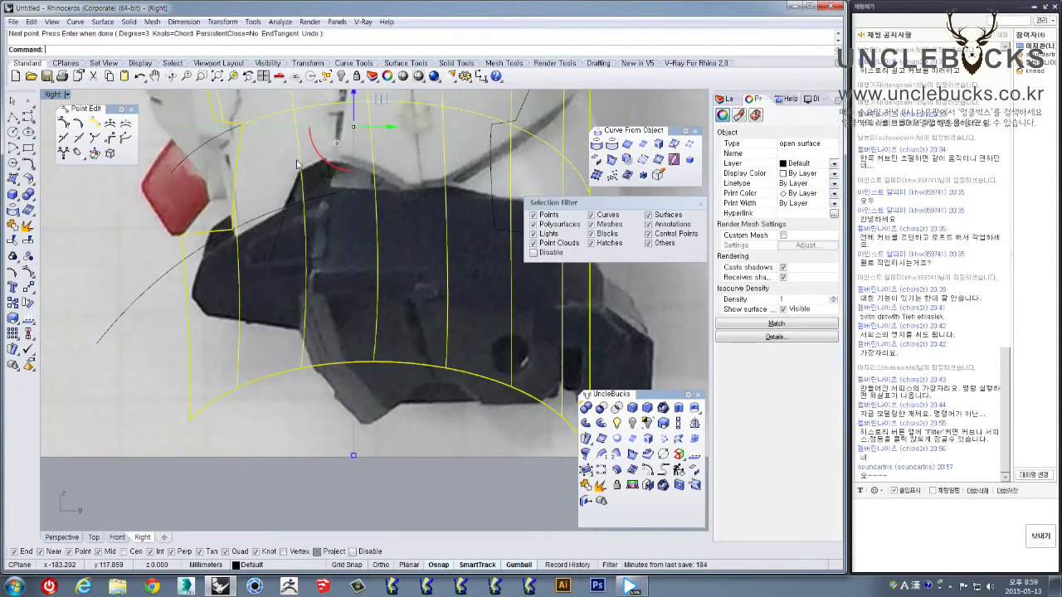
scroll(295, 175, "up", 3)
key("Return")
left_click(295, 178)
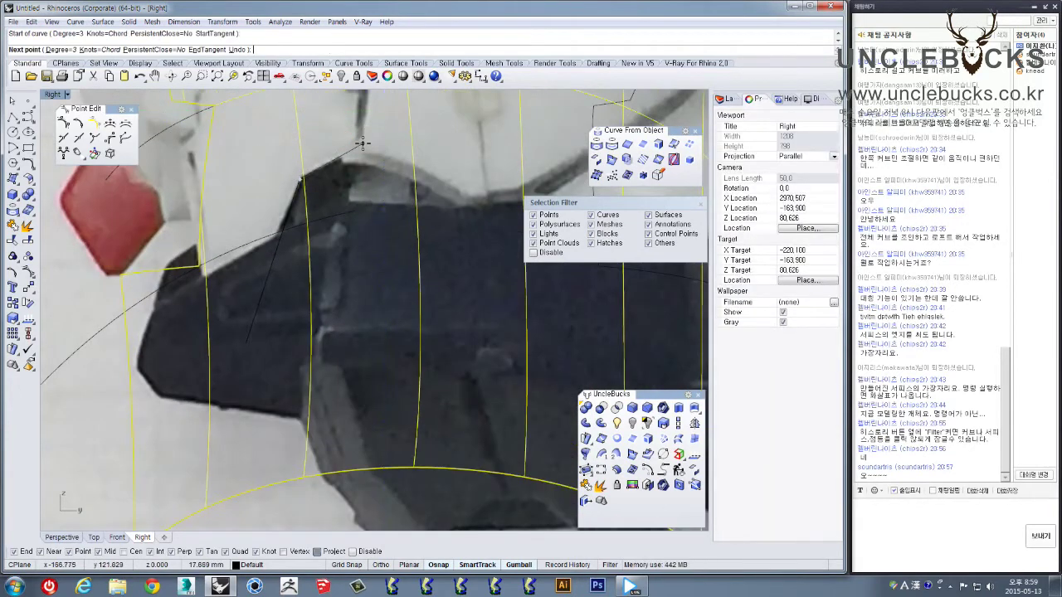
scroll(290, 273, "down", 3)
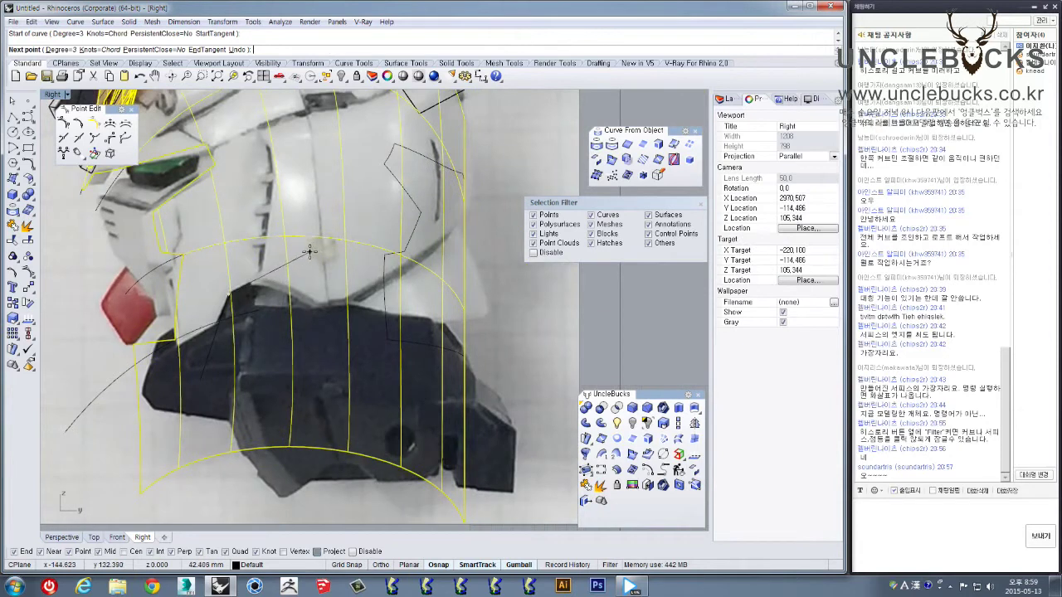
left_click(349, 220)
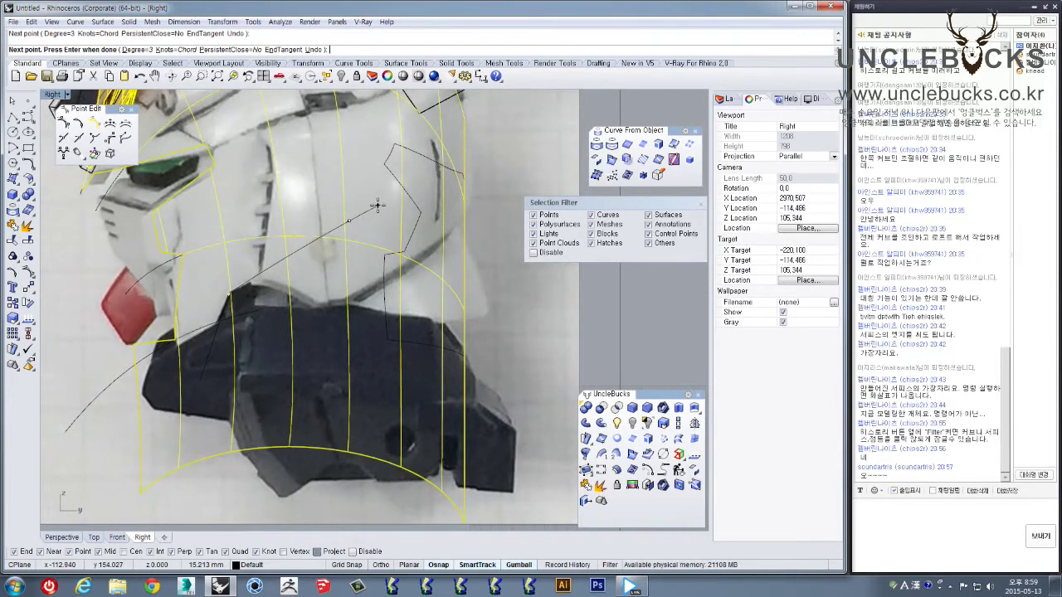
key("Escape")
Draw a three-point interpolated curve from the upper end of the short step curve rearward across the side of the helmet
right_click(324, 241)
left_click(230, 293)
left_click(319, 249)
left_click(398, 217)
key("Return")
scroll(404, 209, "up", 3)
Draw a two-point interpolated curve from the rear end of the last curve up past the back edge of the helmet shell
key("Return")
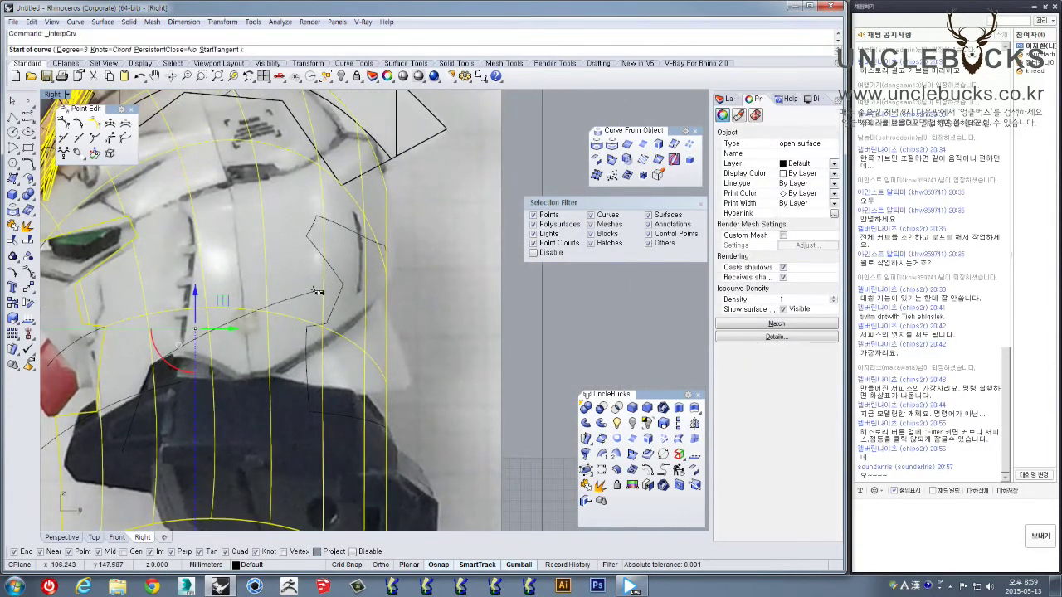
left_click(313, 289)
left_click(398, 166)
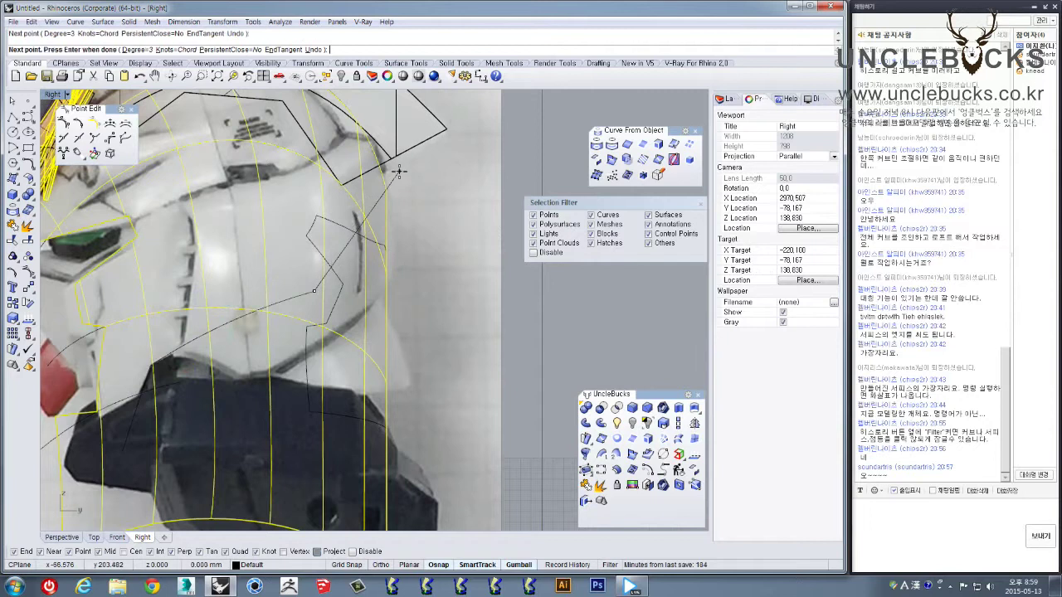
key("Return")
scroll(415, 214, "down", 3)
scroll(411, 218, "up", 2)
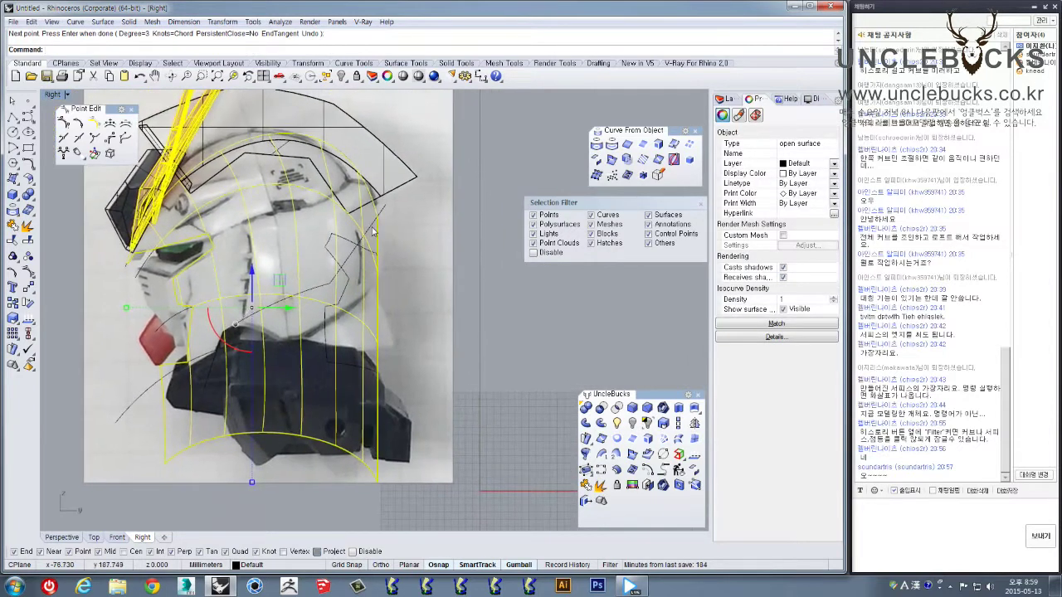
Trim the overhanging ends of the four side-view curves and join them into one open cutting curve
left_click(372, 231)
left_click(226, 339, "shift")
left_click(219, 348, "shift")
left_click(150, 391, "shift")
right_click_drag(150, 392, 197, 331)
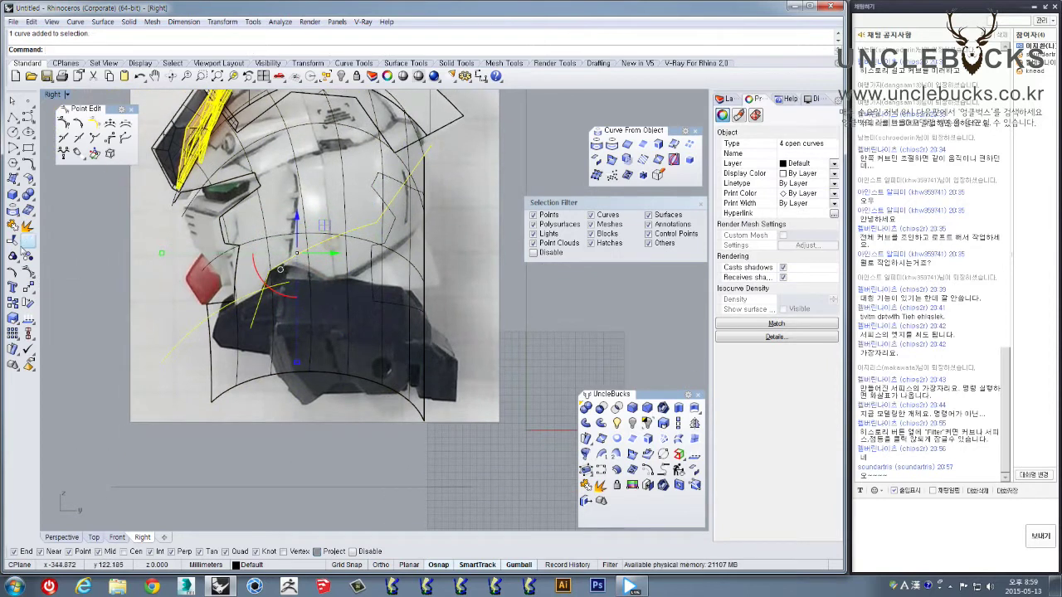
left_click(13, 242)
left_click(255, 315)
left_click(278, 284)
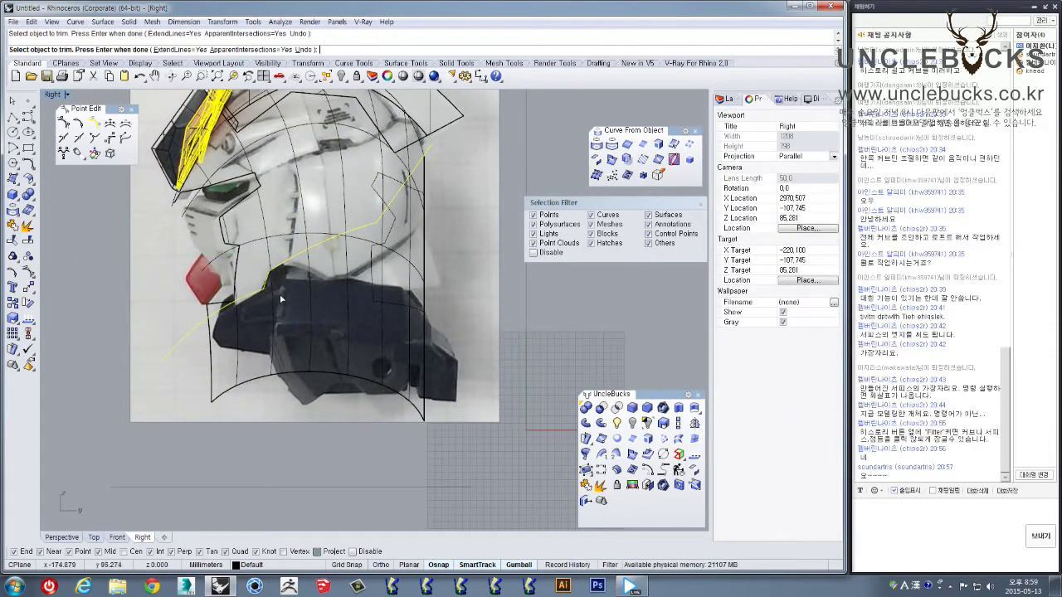
right_click_drag(213, 281, 195, 313)
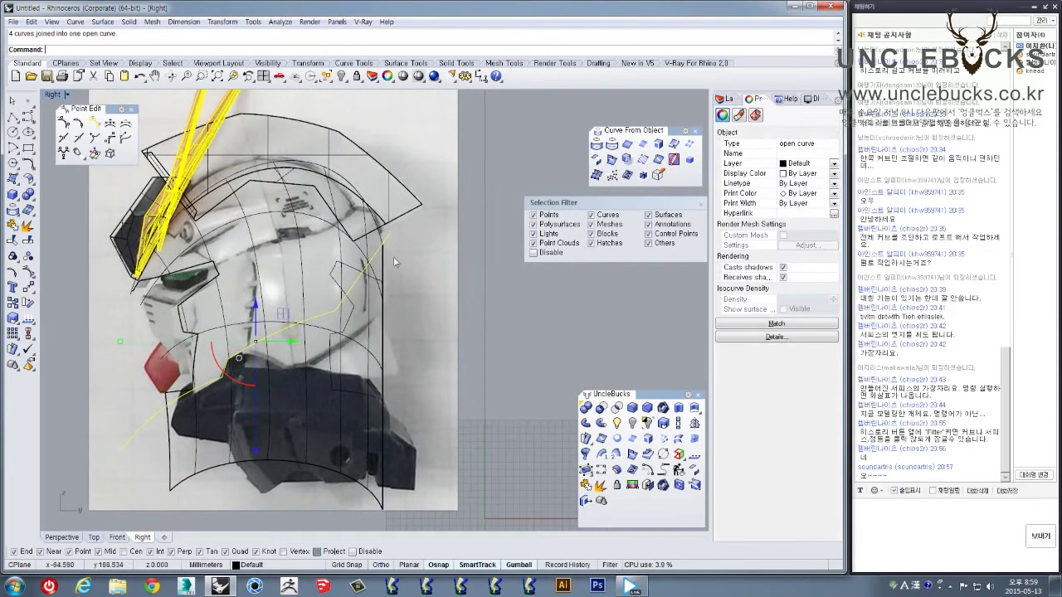
Trim away the part of the helmet shell below the joined cutting curve in the side view, including the remaining sliver under the chin
right_click_drag(407, 198, 410, 235)
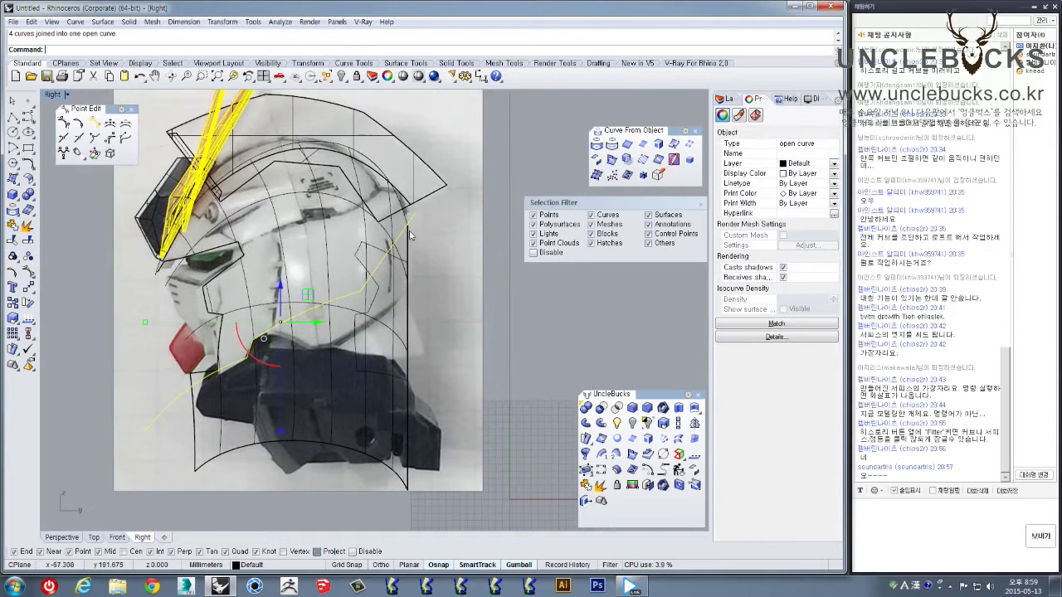
left_click(12, 241)
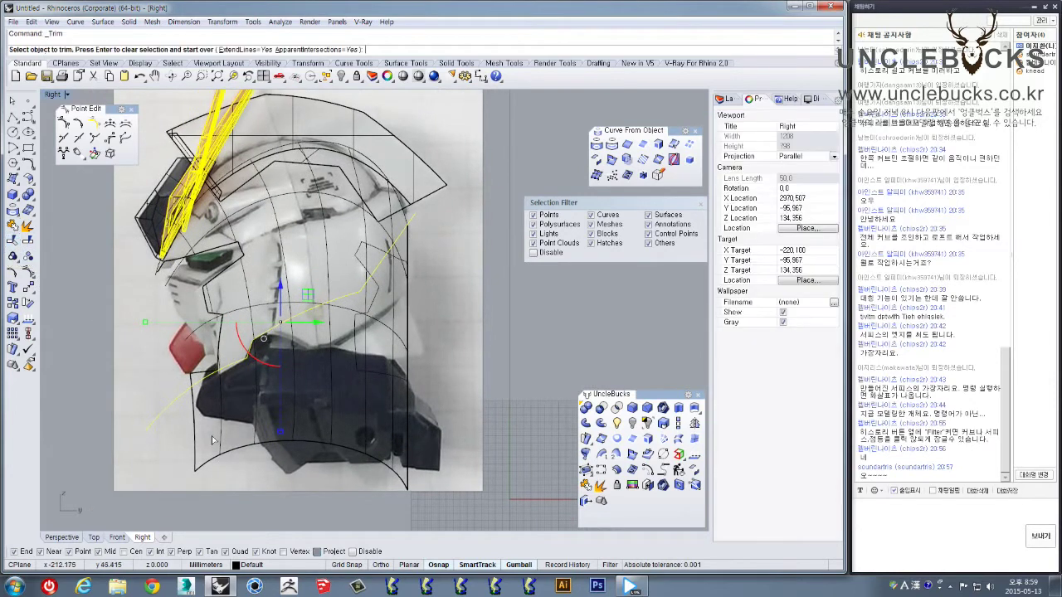
left_click_drag(169, 446, 168, 441)
scroll(247, 385, "up", 5)
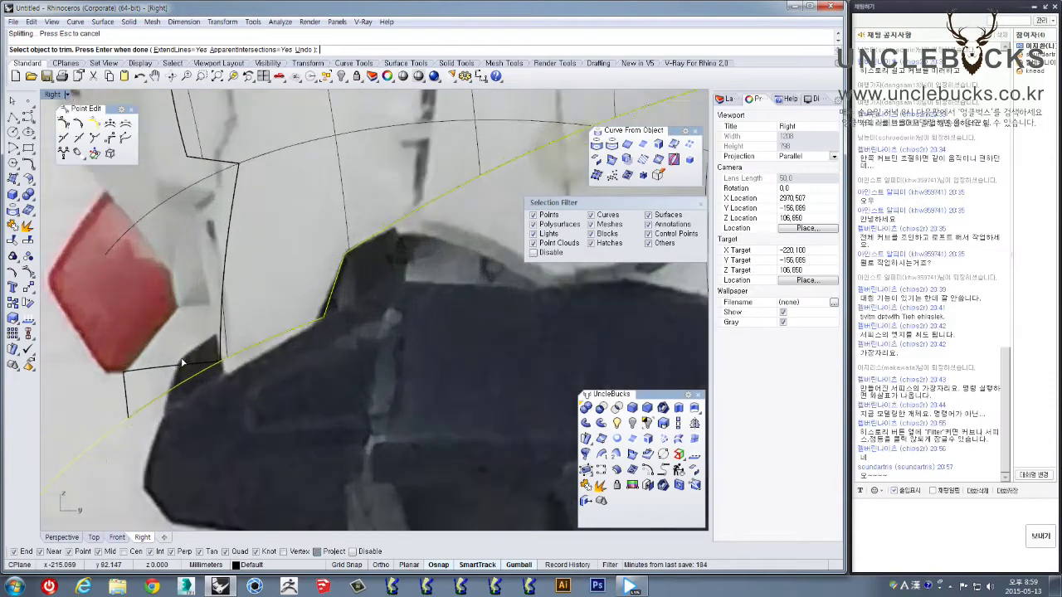
scroll(174, 383, "down", 3)
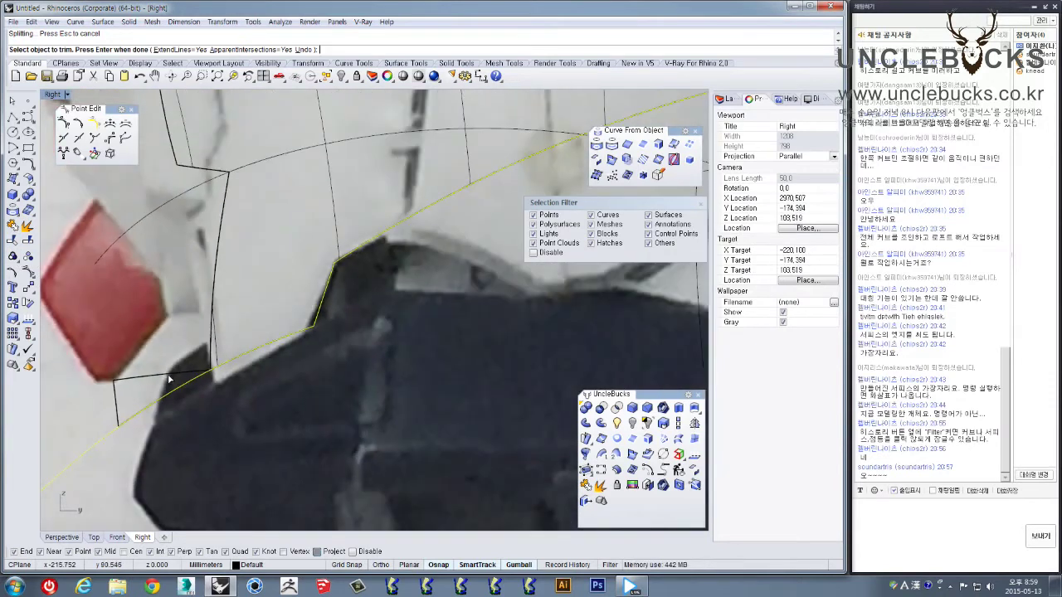
left_click(172, 380)
left_click(200, 423)
scroll(147, 343, "down", 2)
scroll(245, 361, "down", 4)
key("Escape")
key("Escape")
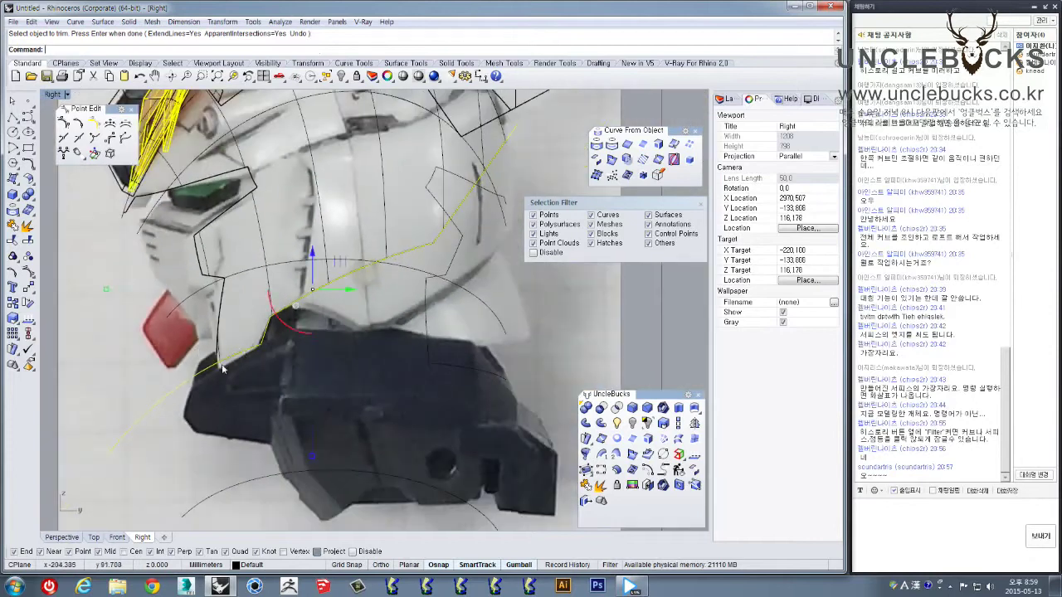
Delete the joined cutting curve and the leftover section curves beneath the helmet shell
left_click(264, 332)
right_click_drag(268, 286, 335, 355)
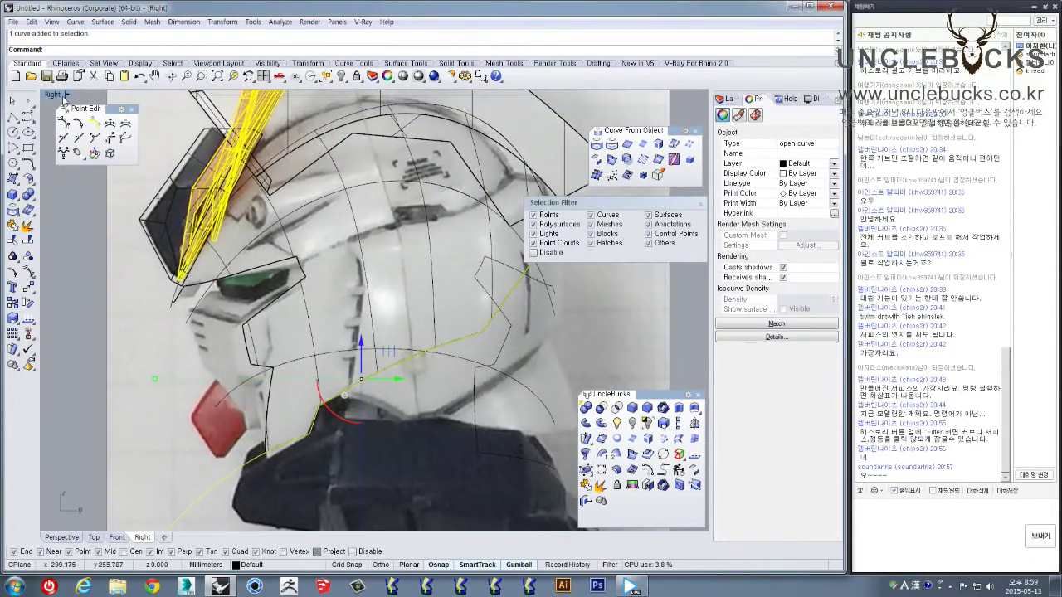
double_click(50, 98)
double_click(399, 95)
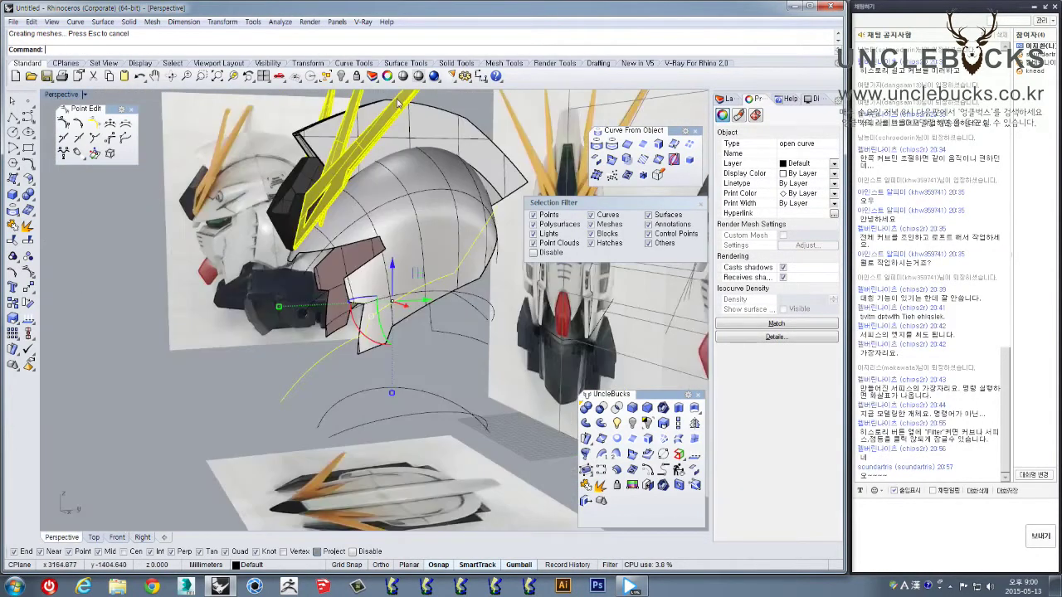
right_click_drag(284, 221, 332, 390)
scroll(403, 314, "up", 8)
right_click_drag(357, 332, 307, 357)
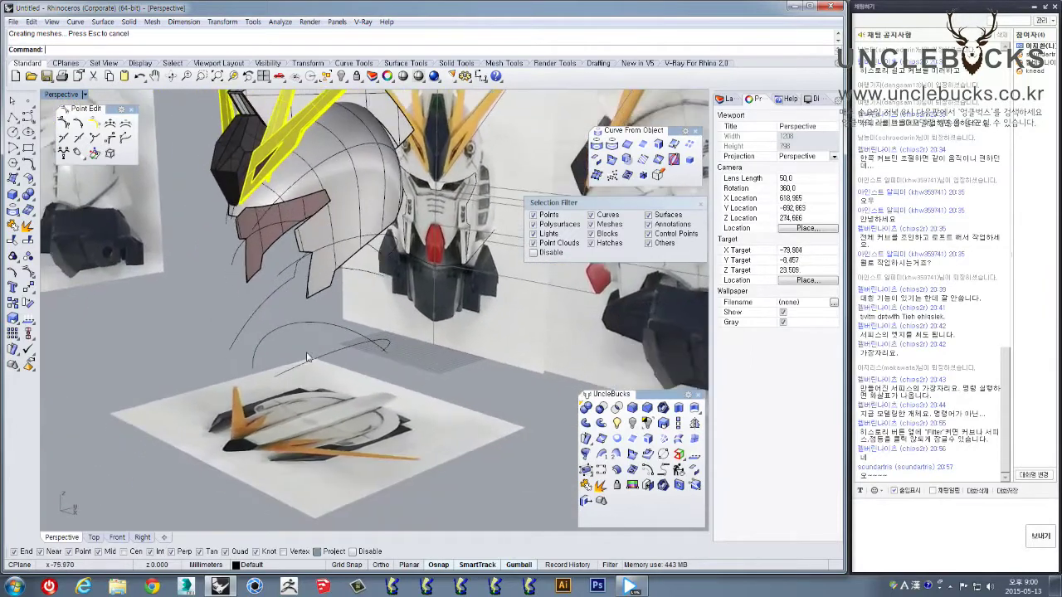
left_click_drag(249, 344, 212, 324)
right_click_drag(212, 324, 258, 335)
right_click_drag(325, 316, 284, 287)
key("Delete")
scroll(273, 278, "up", 4)
left_click(288, 243)
key("Delete")
Delete the leftover construction curves around the face opening of the helmet shell
right_click_drag(288, 244, 236, 199)
left_click(211, 169)
key("Delete")
left_click(231, 165)
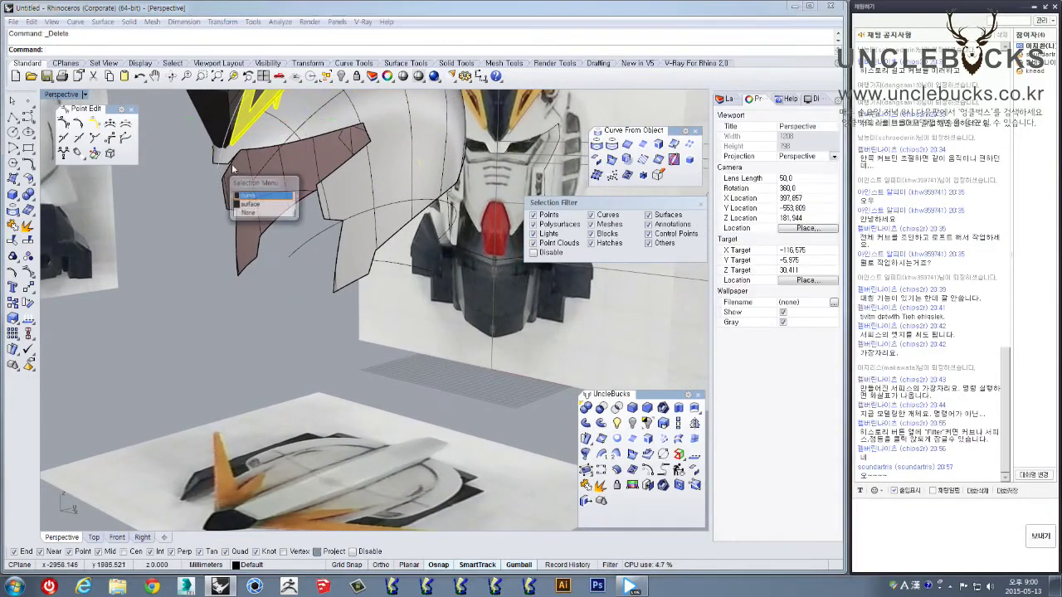
left_click(260, 196)
key("Delete")
right_click_drag(300, 239, 385, 324)
left_click(365, 251)
key("Delete")
Delete the remaining stray curve near the helmet shell
scroll(422, 295, "down", 4)
right_click_drag(429, 282, 406, 299, "shift")
right_click_drag(489, 270, 452, 284)
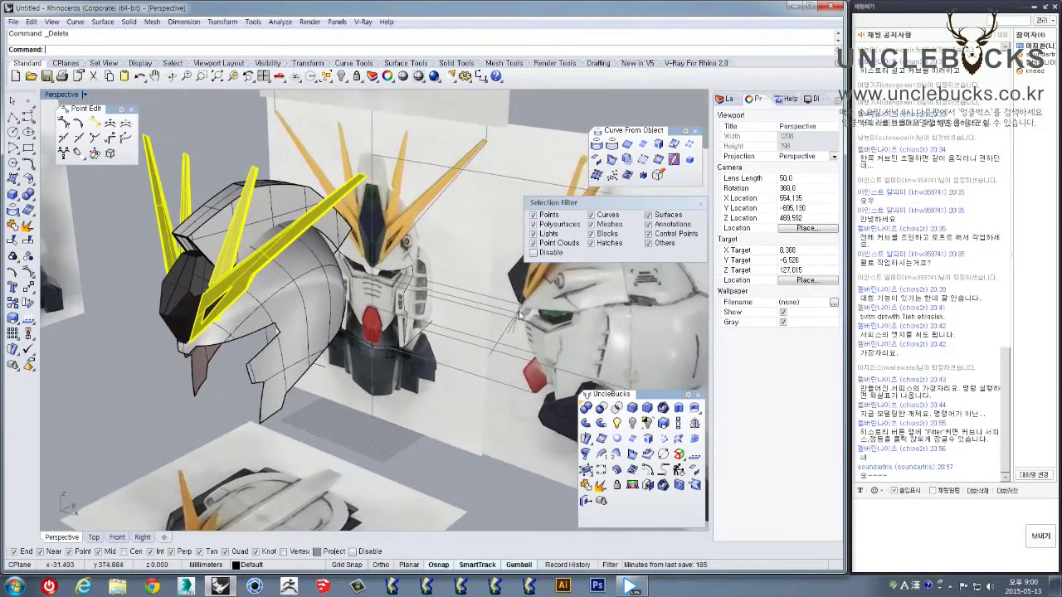
right_click_drag(556, 323, 401, 328, "shift")
right_click_drag(230, 390, 400, 387, "shift")
right_click_drag(286, 398, 263, 351)
left_click(333, 396)
right_click_drag(375, 388, 153, 258)
key("Delete")
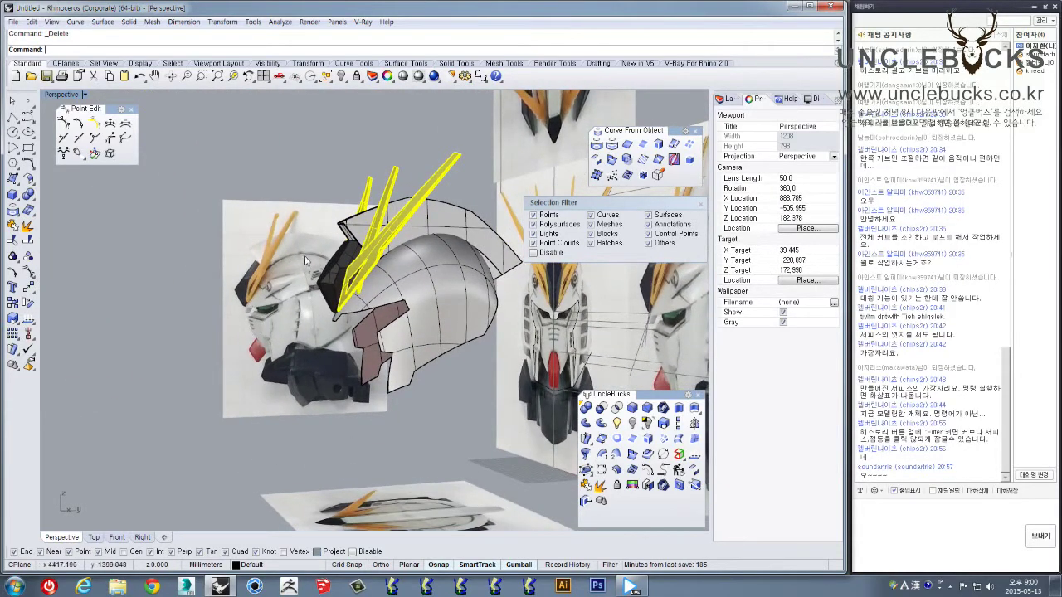
Draw a five-point control-point curve in the Right view from above the eye opening rearward along the helmet's panel line to the rear seam junction
right_click_drag(299, 305, 339, 311)
scroll(396, 288, "up", 3)
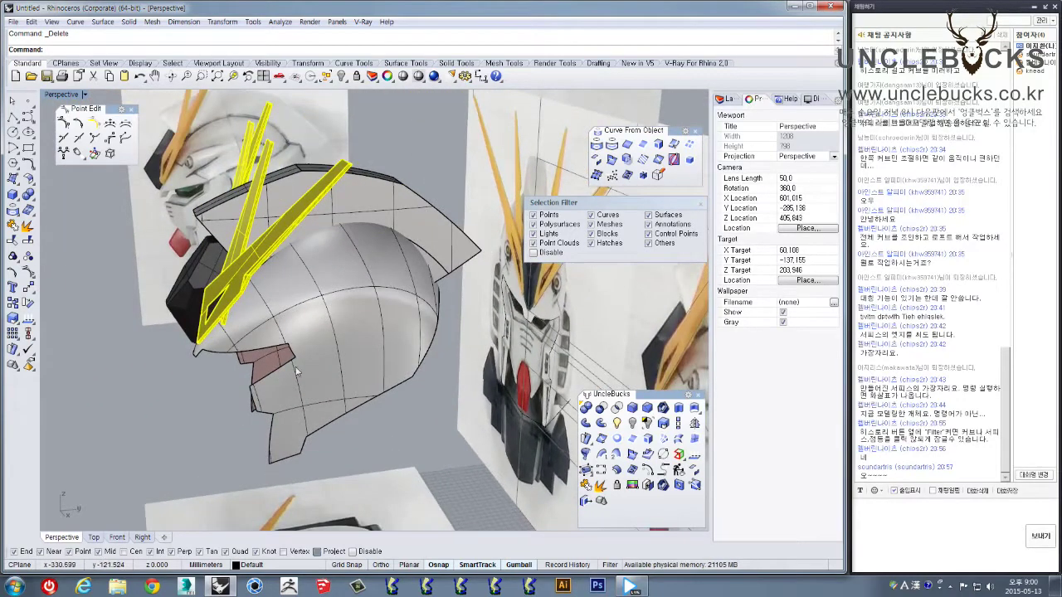
right_click_drag(296, 371, 442, 288)
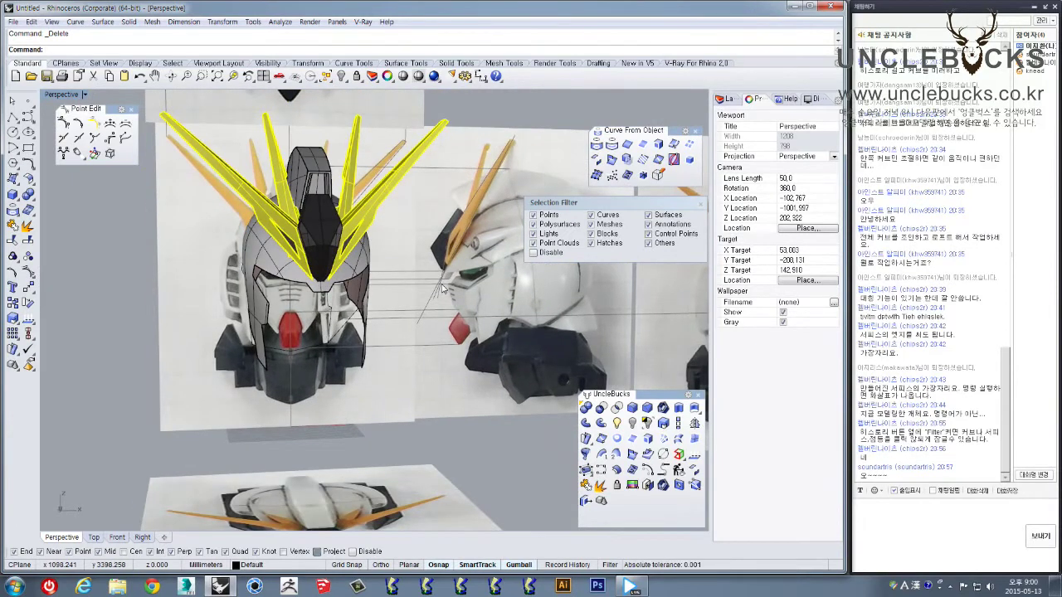
right_click_drag(320, 242, 141, 155)
double_click(61, 95)
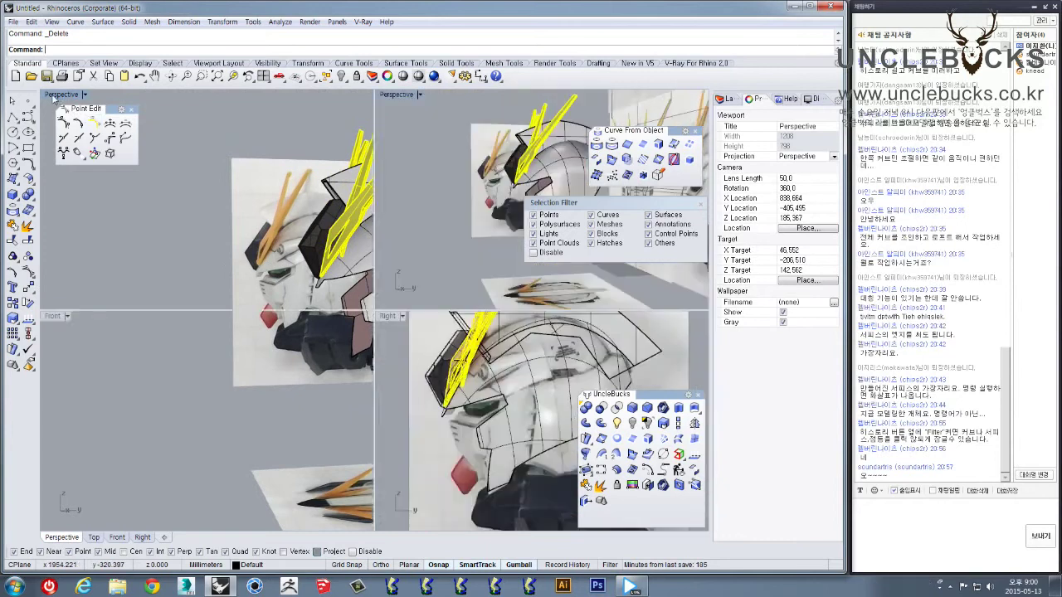
double_click(390, 317)
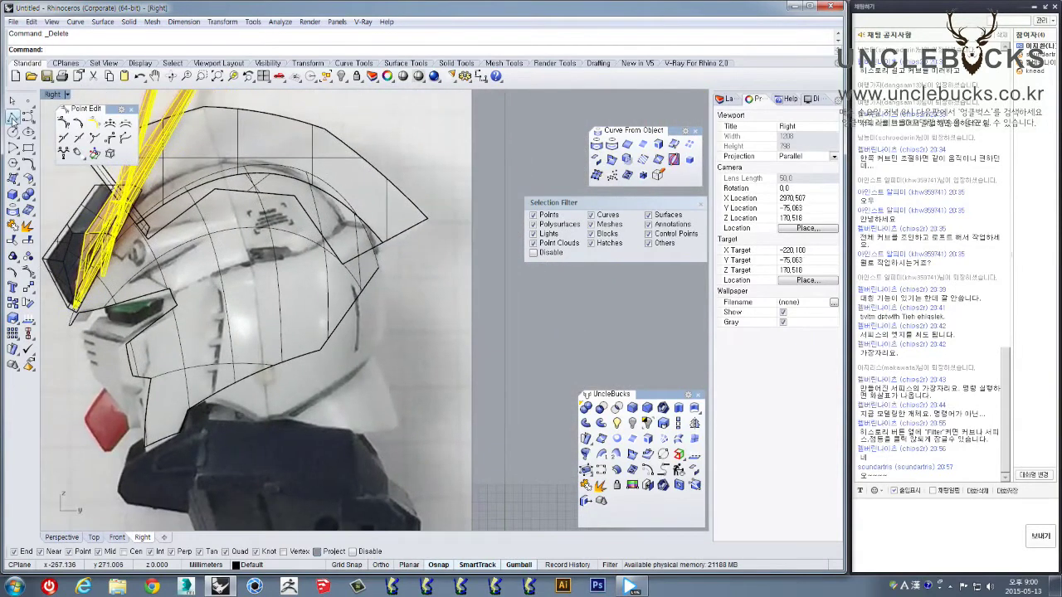
left_click(13, 119)
right_click_drag(209, 289, 184, 313)
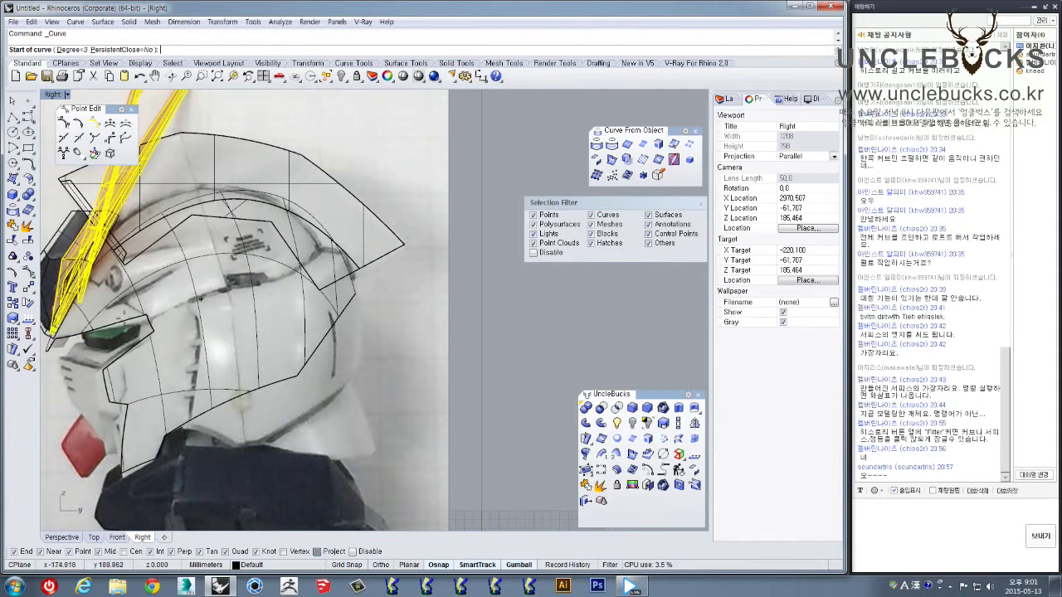
scroll(156, 312, "up", 6)
right_click_drag(135, 319, 93, 344)
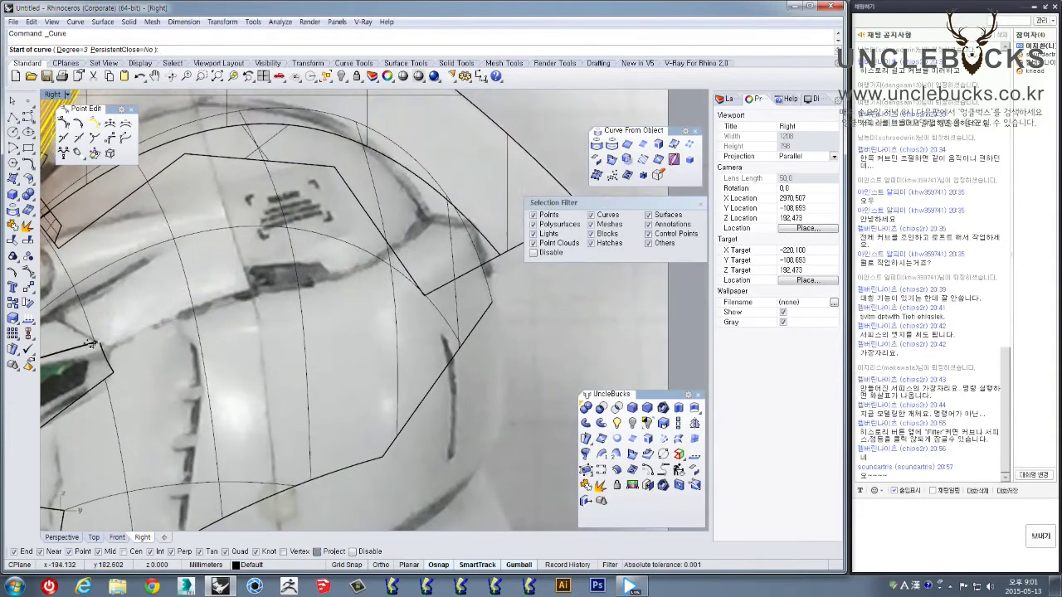
left_click(97, 340)
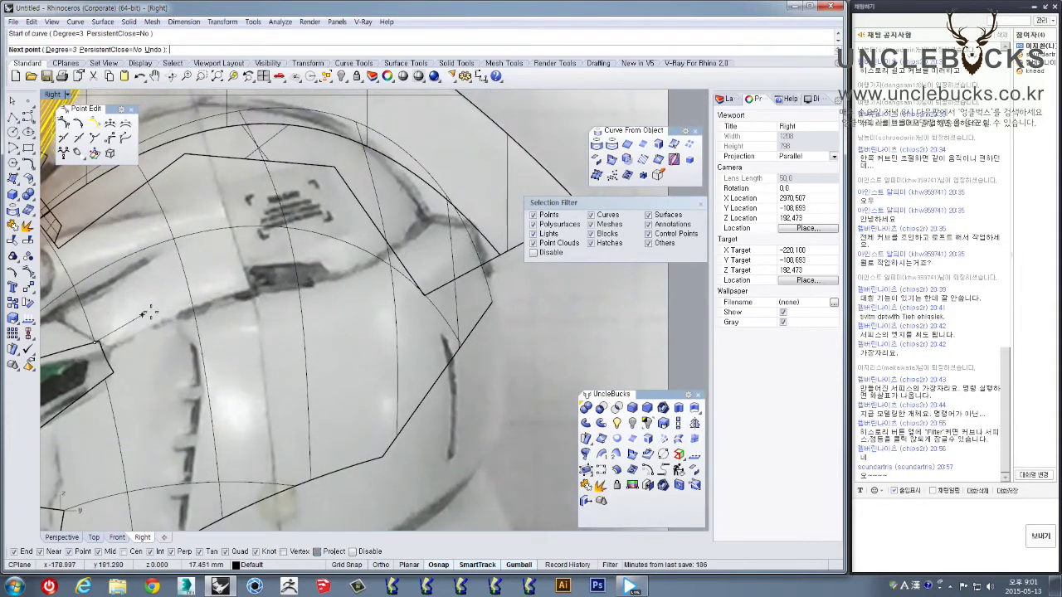
scroll(164, 311, "up", 1)
left_click(178, 311)
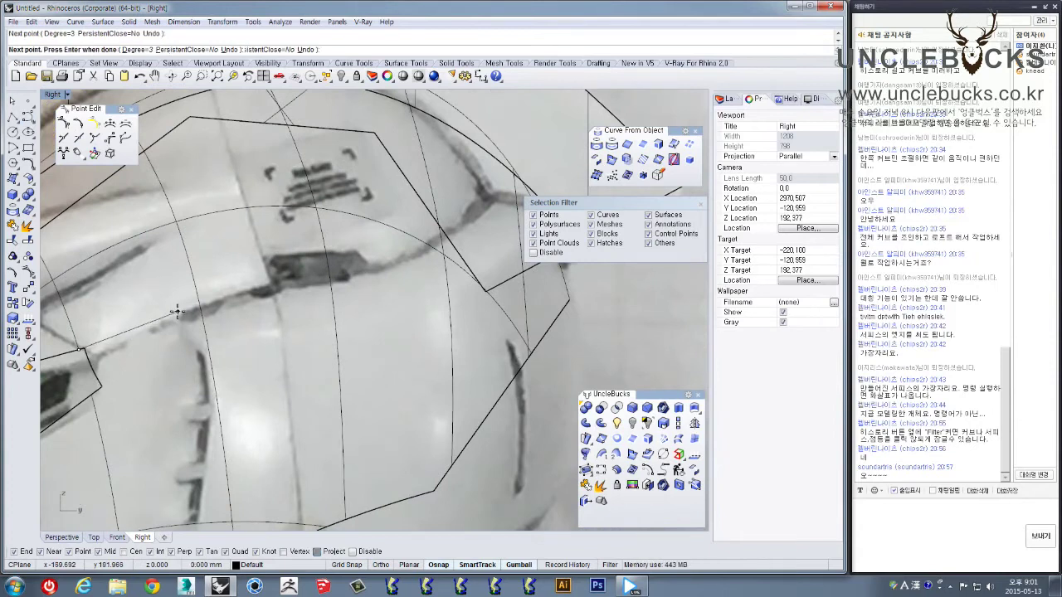
left_click(328, 282)
right_click_drag(328, 282, 284, 323)
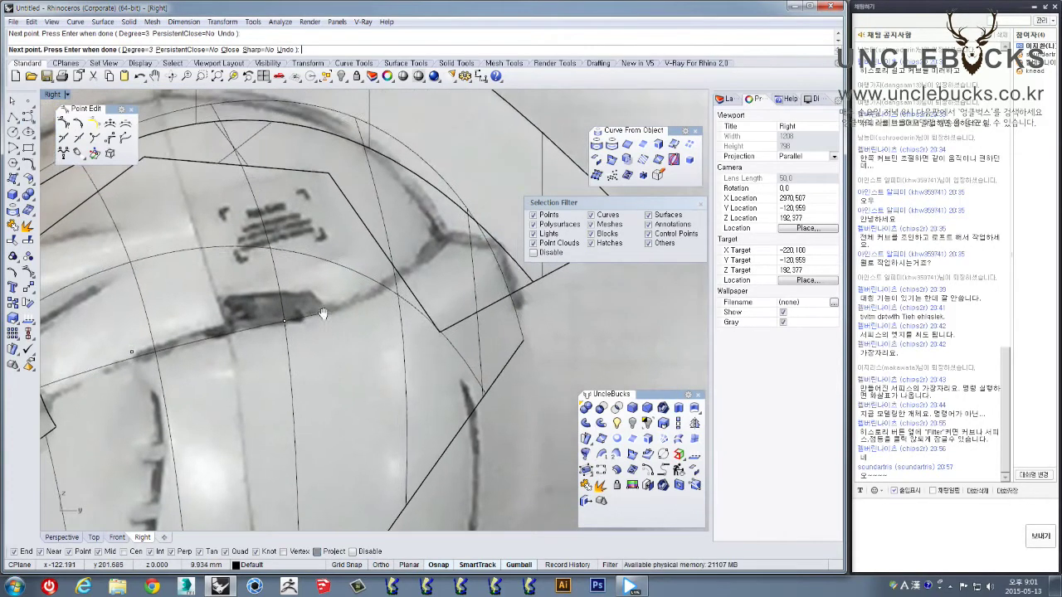
left_click(407, 282)
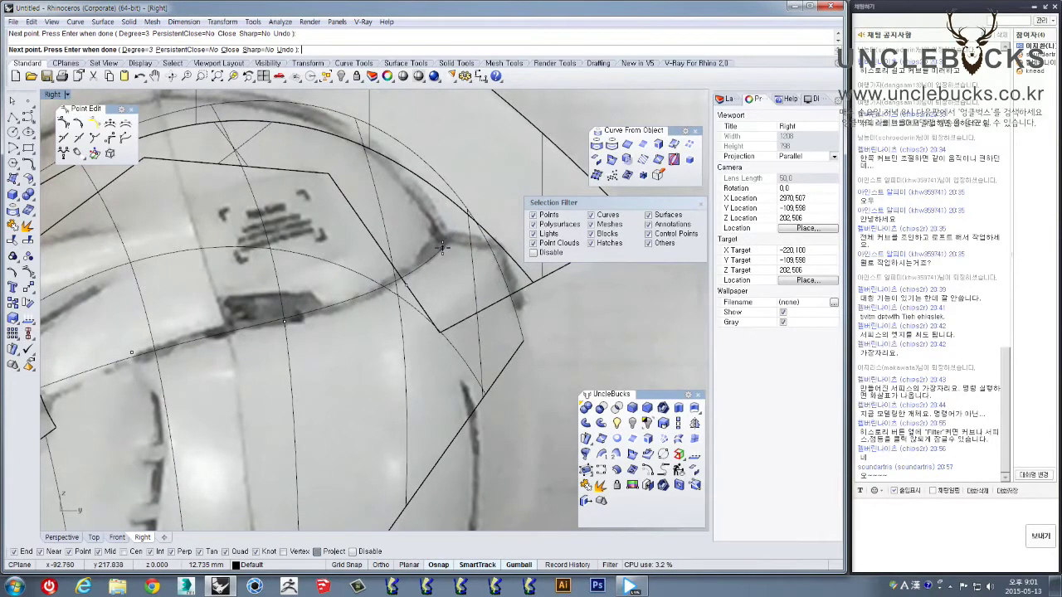
scroll(446, 241, "up", 5)
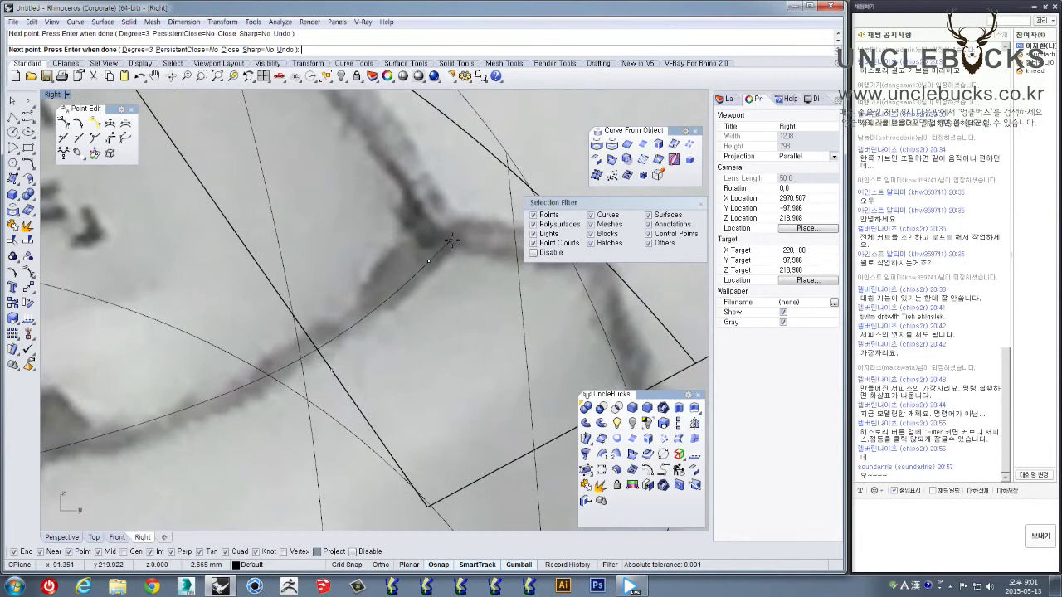
left_click(461, 243)
right_click(467, 238)
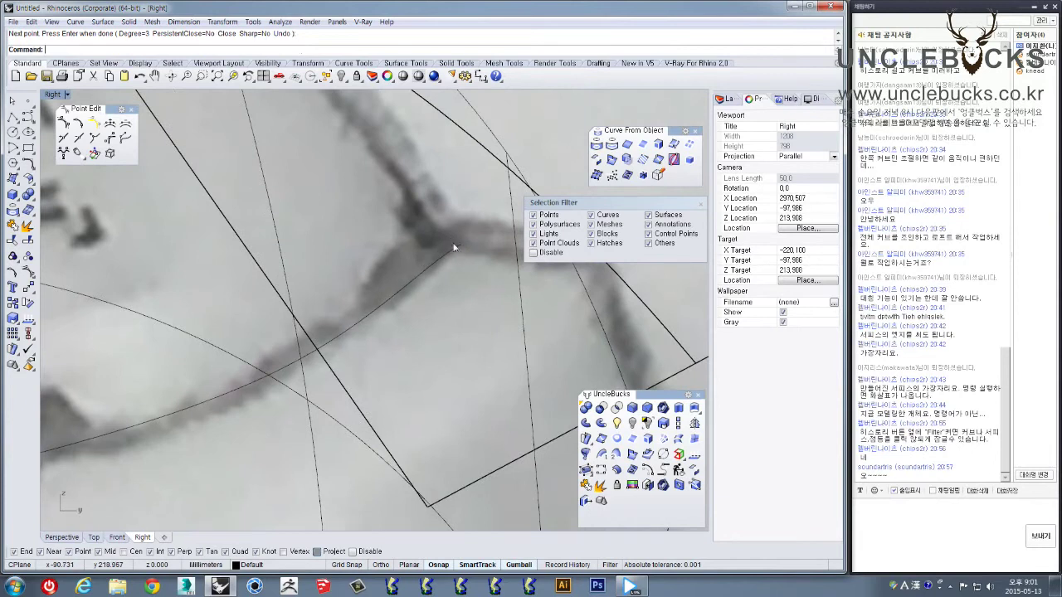
Show the panel-line curve's control points and adjust the one nearest its front end to follow the reference seam
left_click(453, 248)
scroll(446, 239, "down", 8)
right_click_drag(415, 260, 405, 229)
scroll(365, 299, "up", 6)
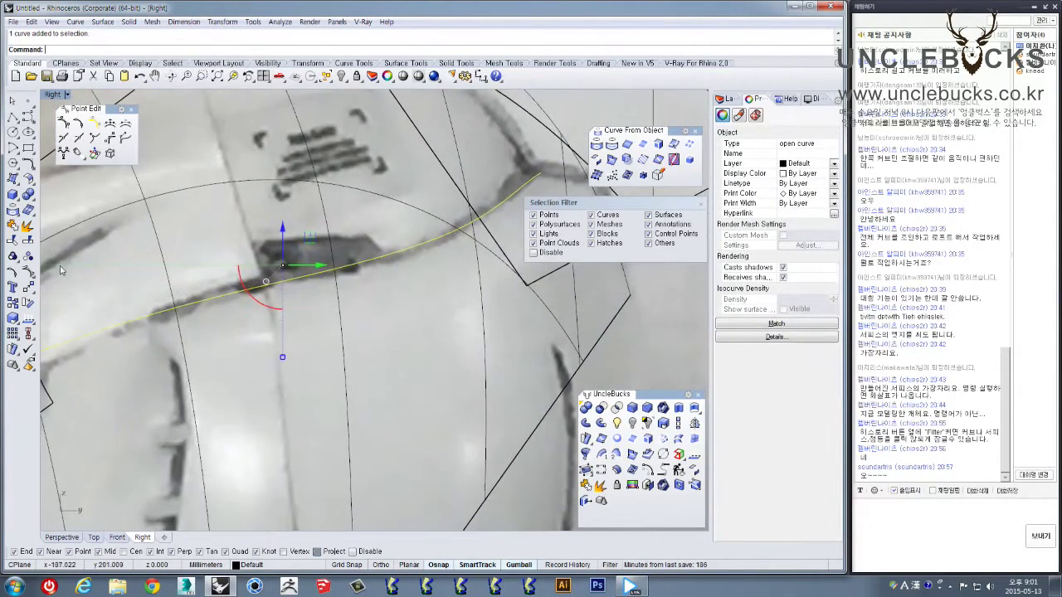
left_click(30, 272)
scroll(197, 249, "down", 7)
right_click_drag(195, 255, 256, 297)
scroll(248, 307, "up", 6)
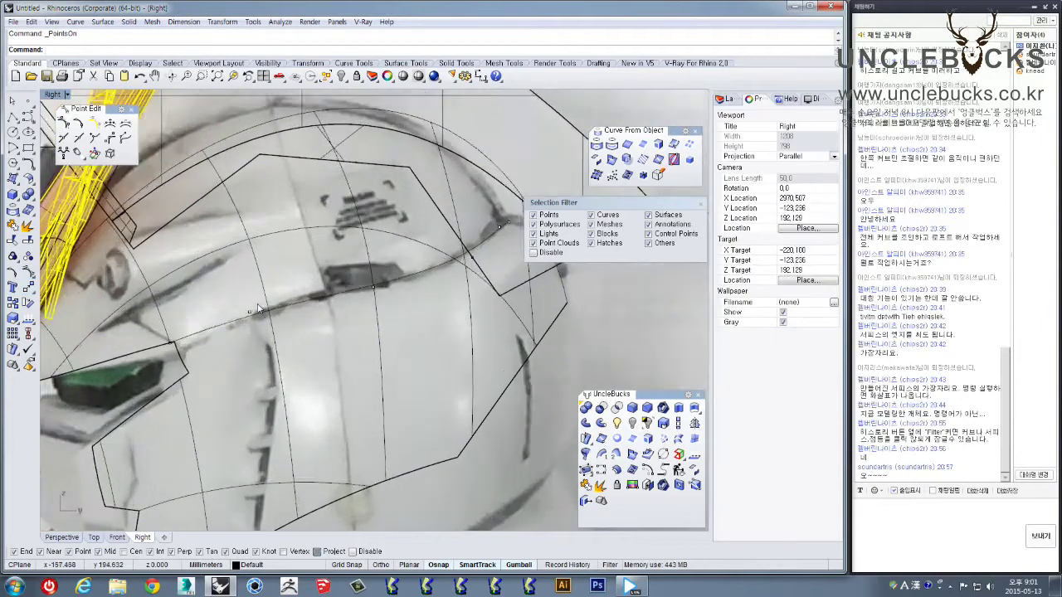
left_click(249, 316)
left_click_drag(276, 290, 175, 332)
scroll(207, 318, "up", 2)
key("Escape")
key("Escape")
Move the panel-line curve about 75 mm sideways in the Top view, out beside the helmet
left_click(463, 276)
scroll(463, 278, "down", 8)
right_click_drag(430, 282, 298, 276)
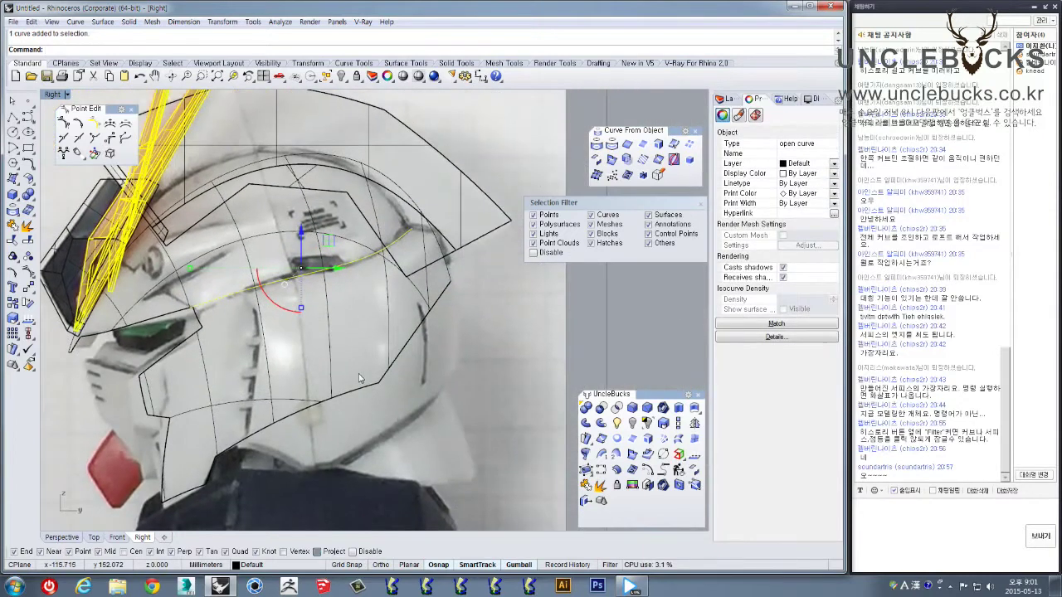
double_click(51, 95)
scroll(235, 220, "up", 5)
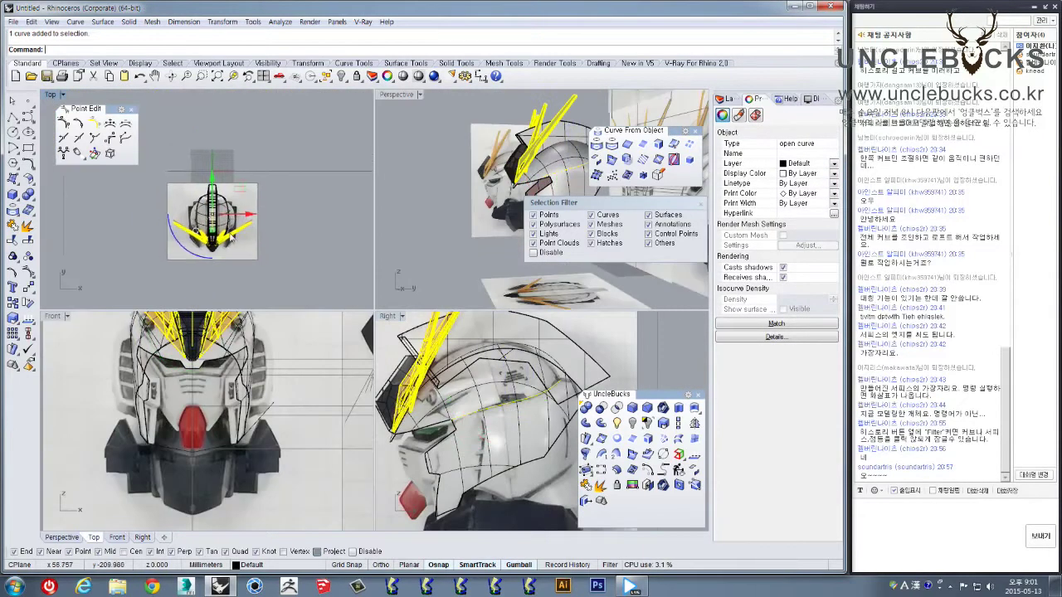
left_click_drag(235, 220, 299, 242)
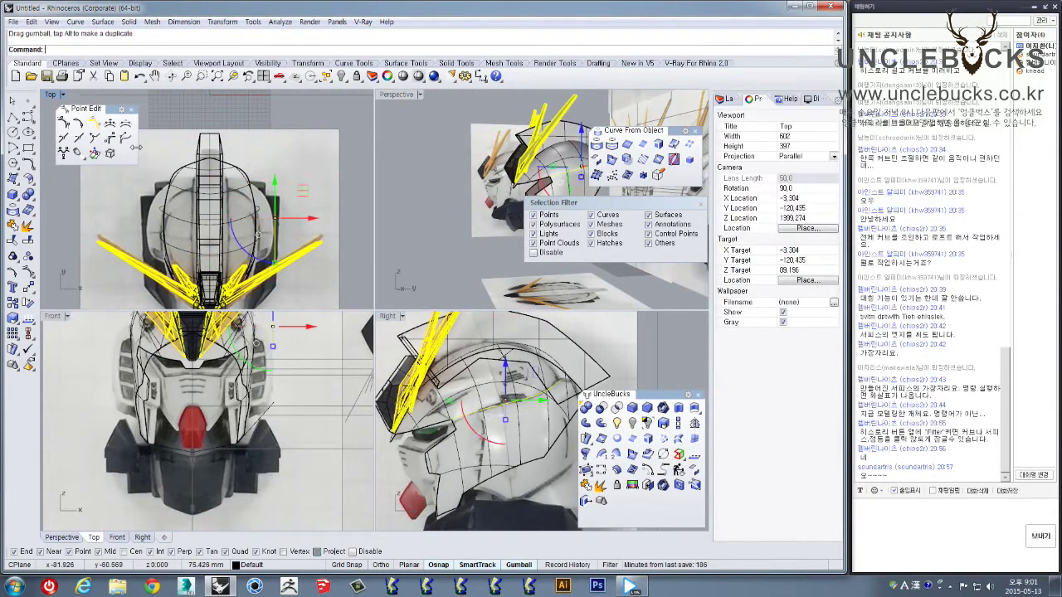
double_click(48, 97)
double_click(50, 95)
Inspect the helmet shell's control points against the reference image in the Top view, and hide them again
scroll(387, 228, "up", 4)
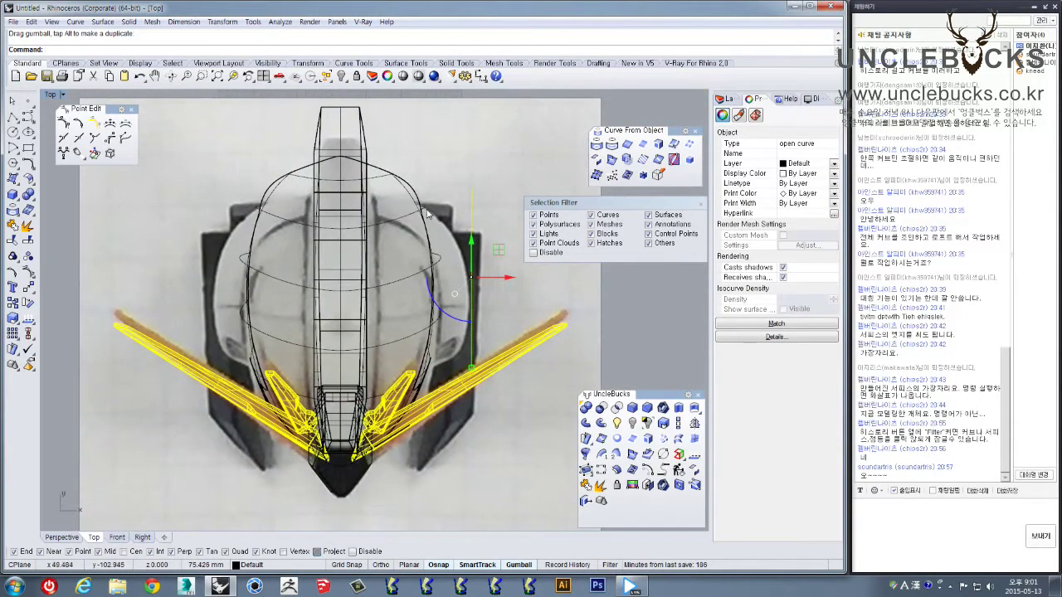
scroll(362, 206, "down", 2)
right_click_drag(361, 207, 359, 160)
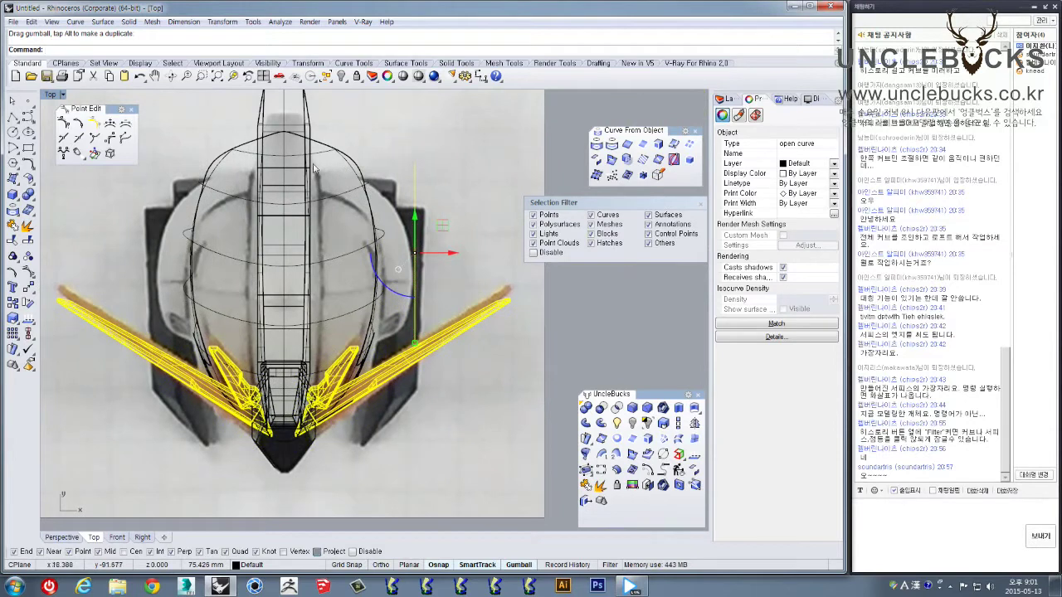
left_click(245, 149)
scroll(252, 202, "up", 3)
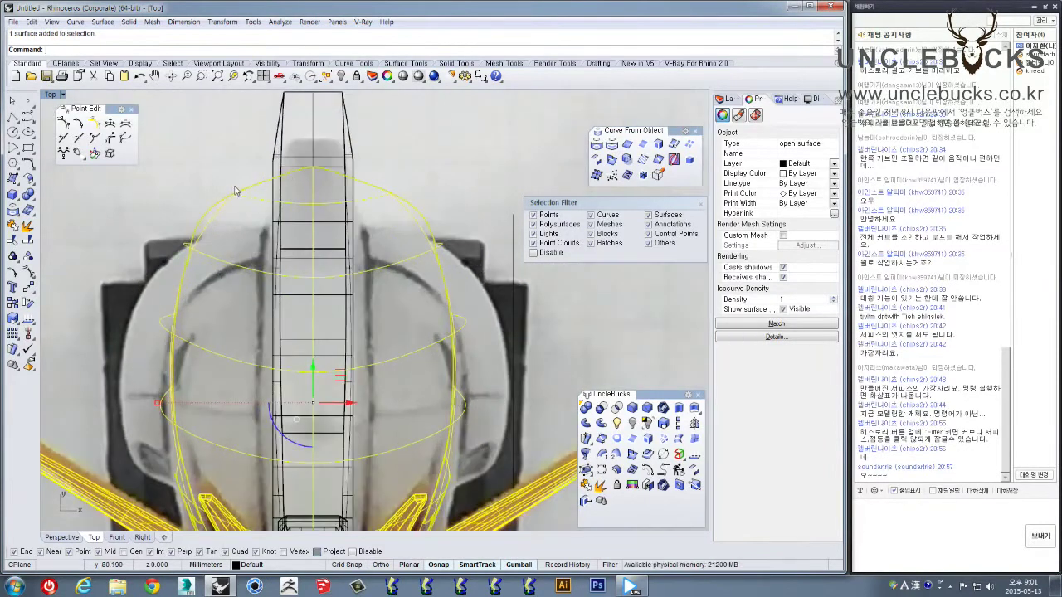
right_click_drag(276, 167, 251, 204)
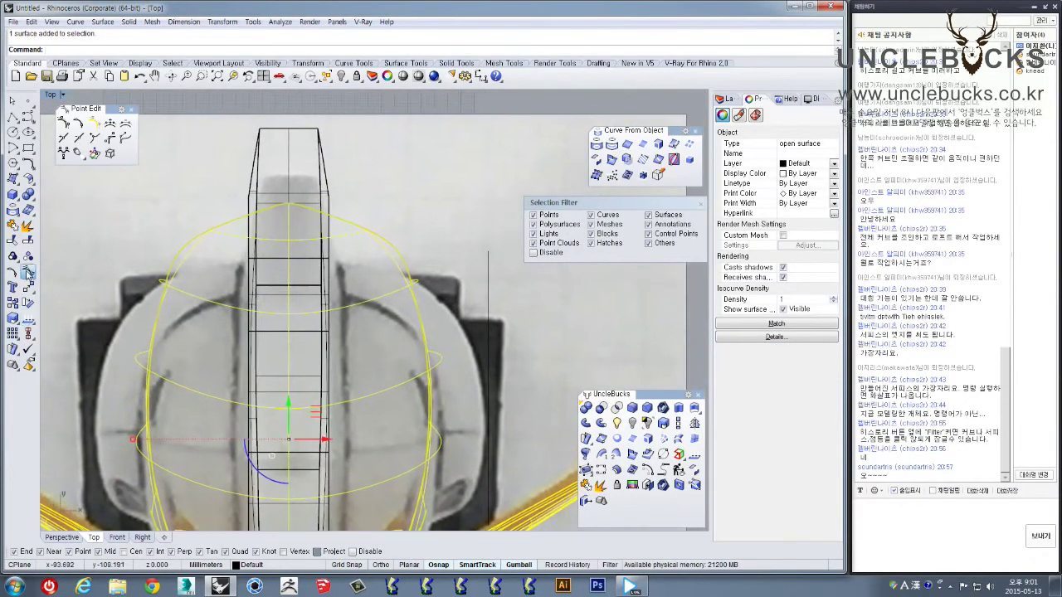
left_click(28, 274)
scroll(175, 220, "up", 2)
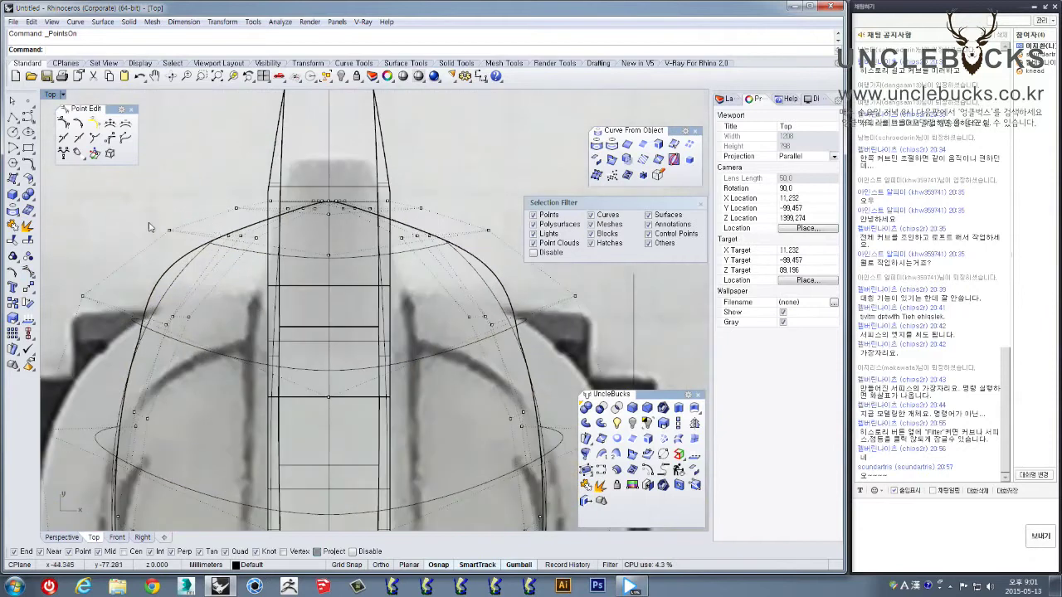
scroll(149, 226, "down", 3)
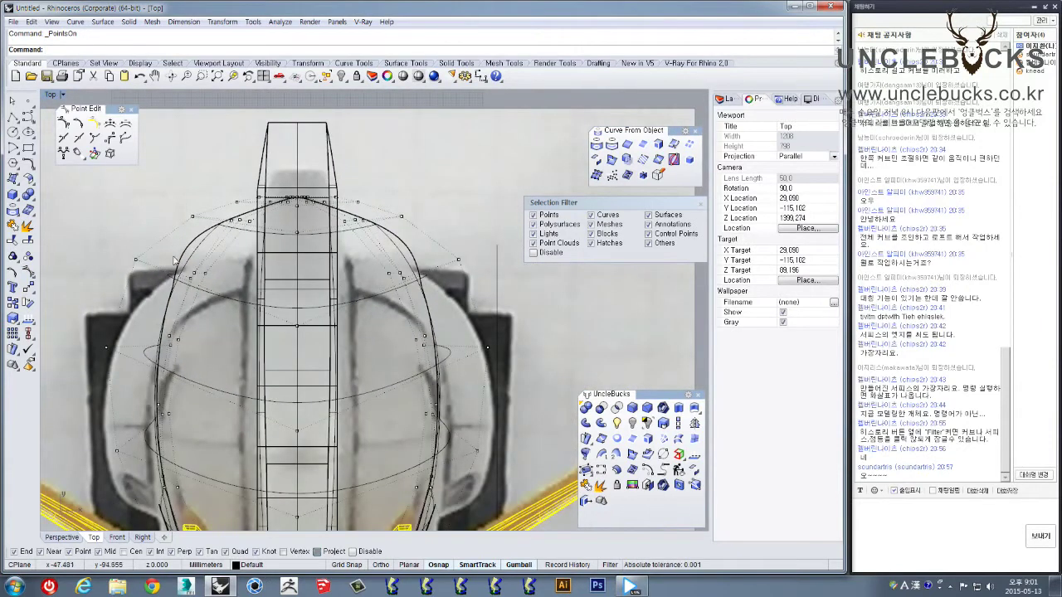
scroll(179, 260, "up", 2)
double_click(52, 96)
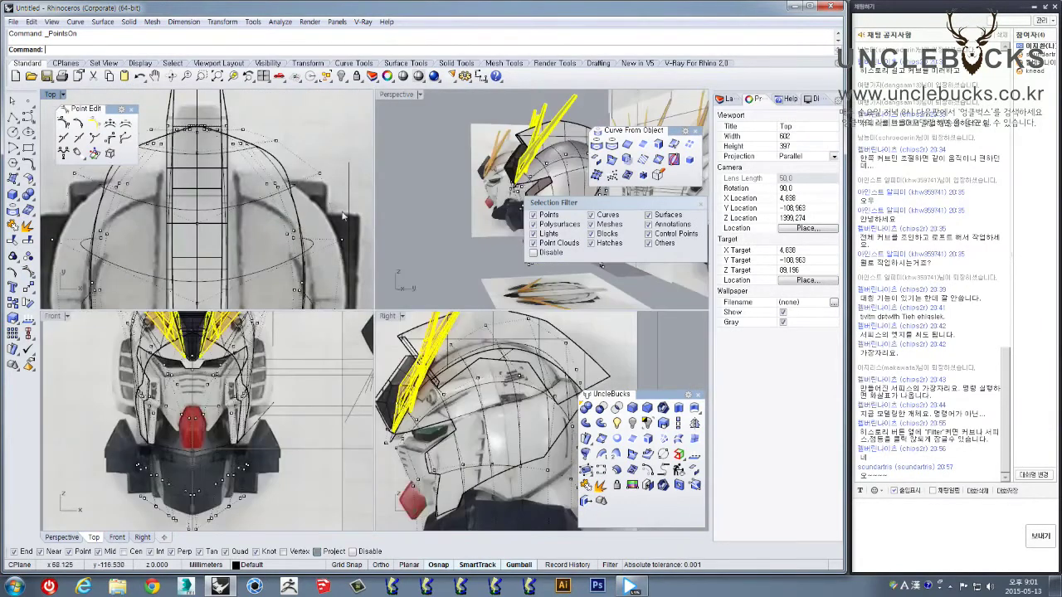
double_click(394, 98)
right_click_drag(380, 136, 367, 172)
key("Escape")
right_click_drag(430, 250, 221, 136)
left_click(459, 285)
left_click(463, 285)
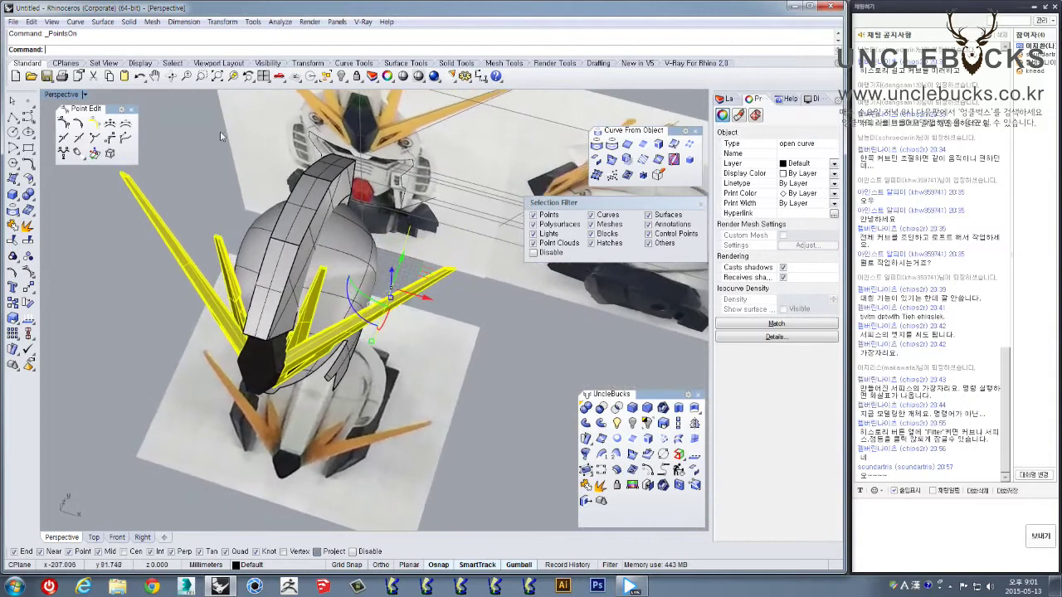
double_click(55, 99)
double_click(55, 99)
right_click_drag(194, 195, 133, 249)
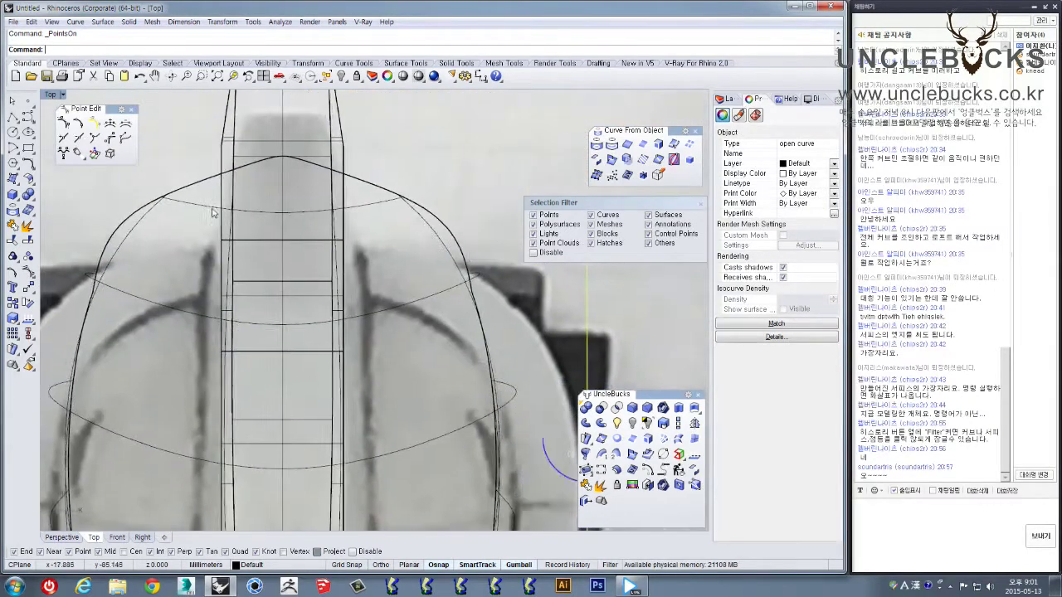
scroll(137, 249, "down", 5)
right_click_drag(275, 240, 287, 195)
scroll(287, 195, "up", 2)
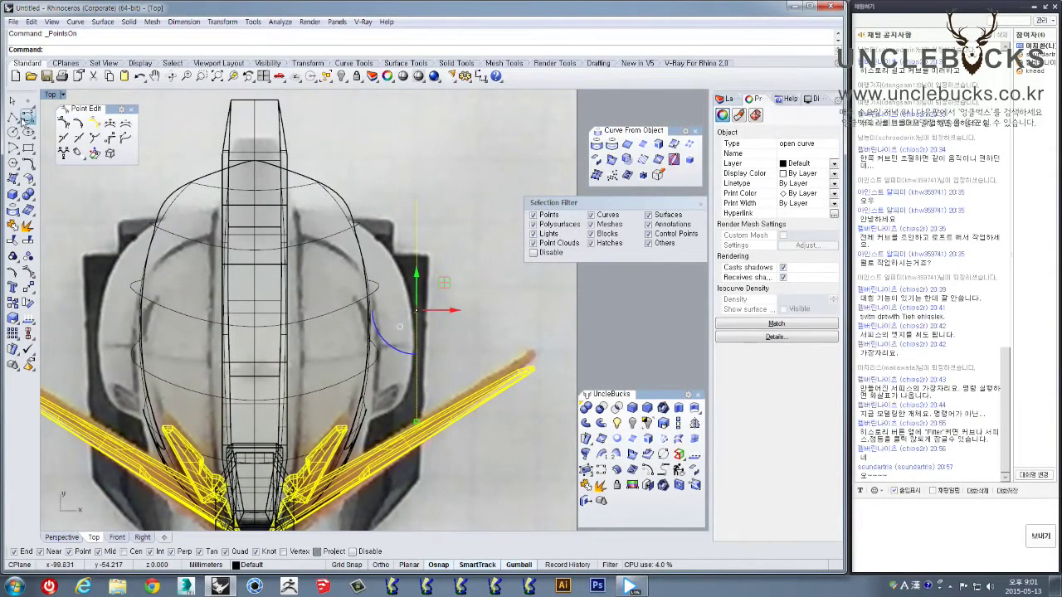
left_click(28, 117)
left_click(280, 139)
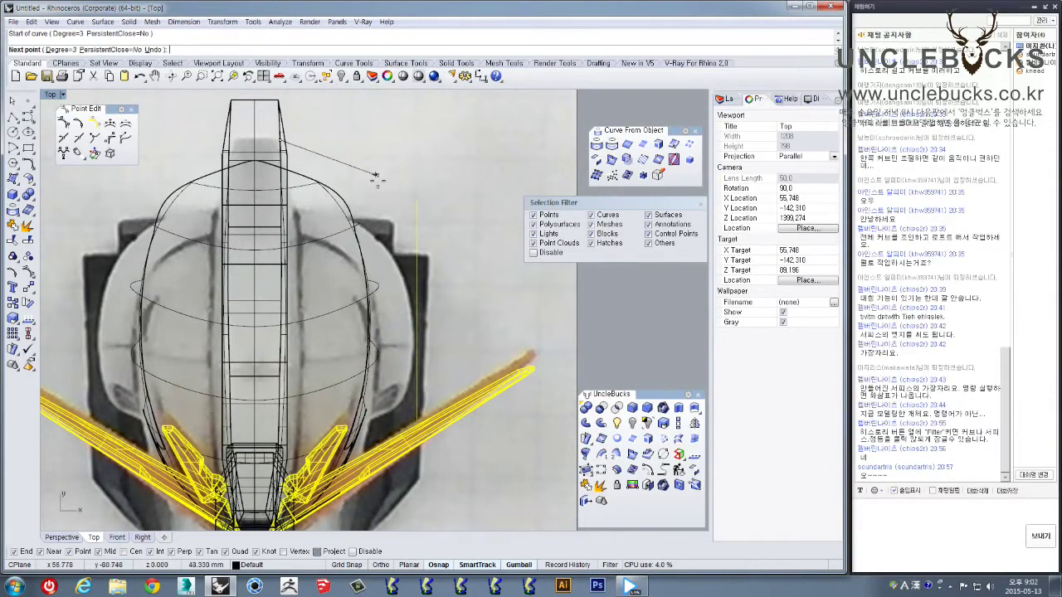
key("Escape")
left_click(399, 326)
left_click(28, 116)
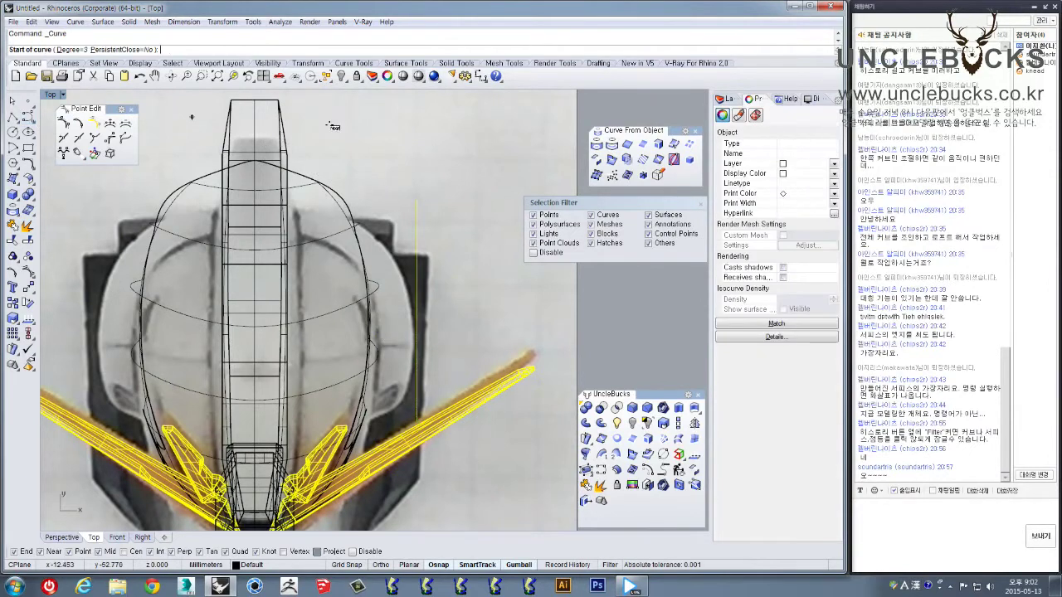
left_click(283, 138)
left_click(379, 171)
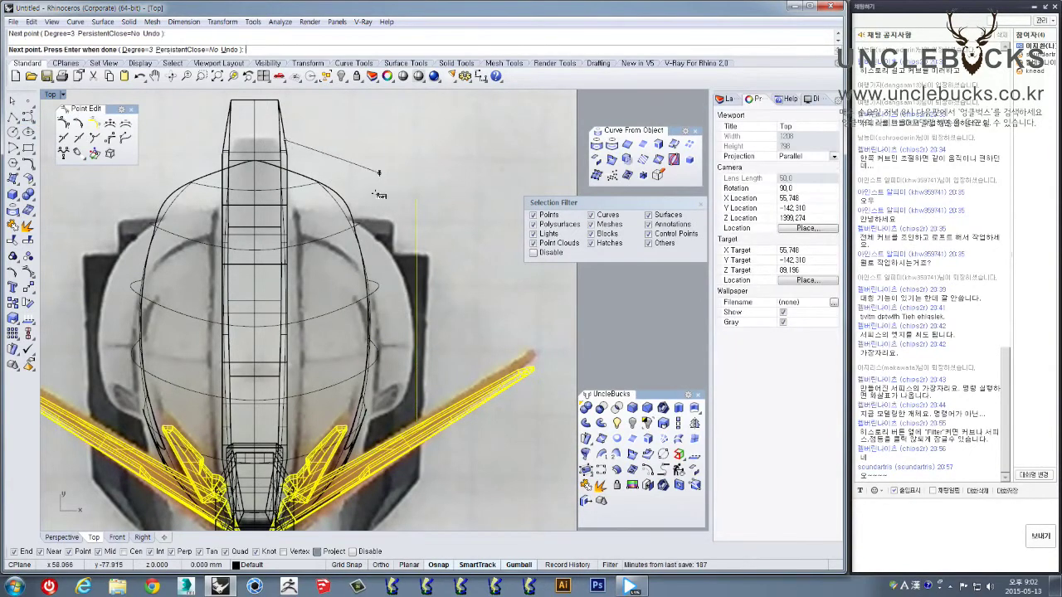
right_click_drag(426, 335, 428, 249)
left_click(407, 406)
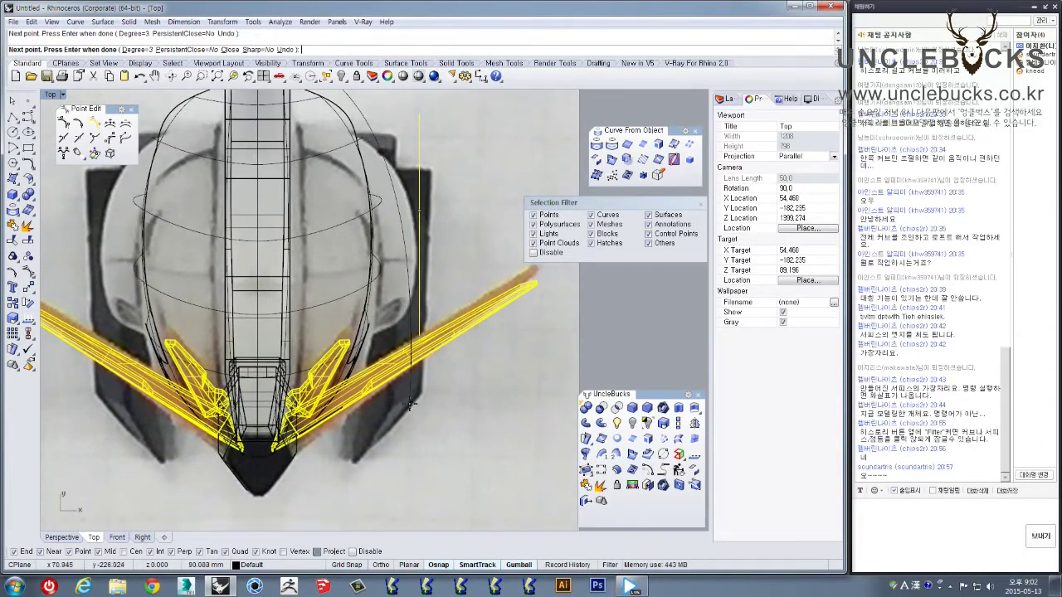
right_click_drag(436, 304, 437, 302)
key("Escape")
key("Escape")
scroll(400, 159, "down", 5)
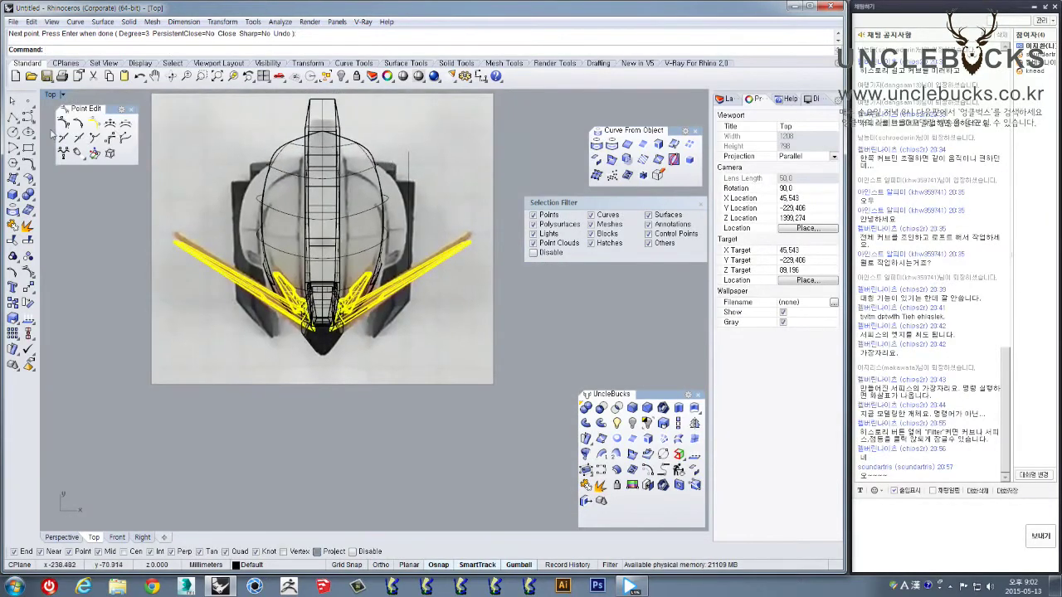
Draw a control-point curve in the Top view from the crest's rear around the helmet's side and forward along the reference outline
left_click(28, 116)
left_click(336, 116)
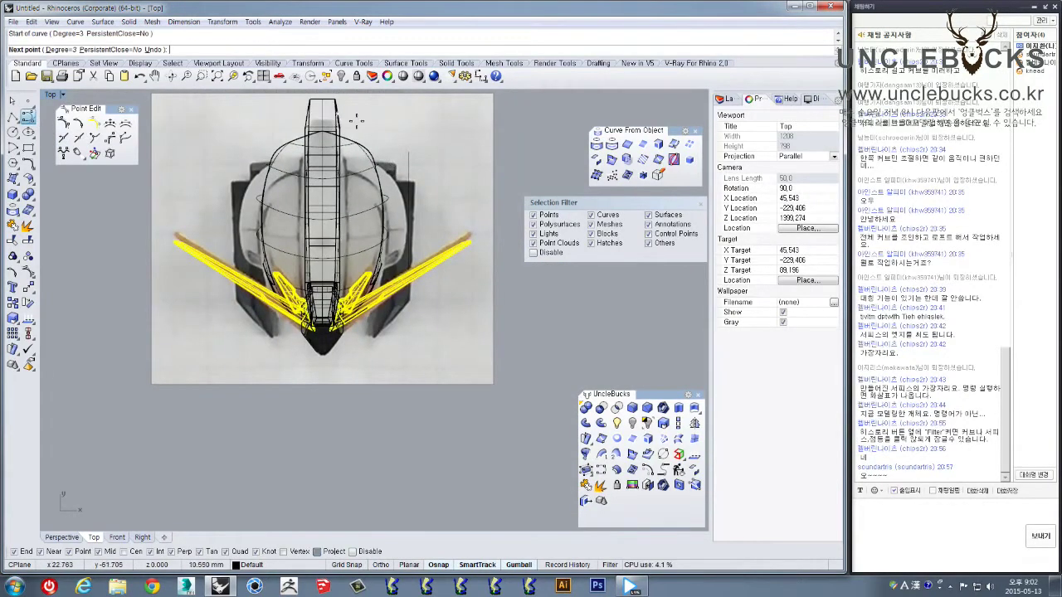
scroll(336, 116, "up", 3)
left_click(430, 199)
left_click(453, 301)
right_click_drag(448, 322, 453, 230)
left_click(440, 305)
left_click(392, 438)
right_click(392, 438)
Show the Top-view outline curve's control points and adjust its side points to follow the helmet in the reference image
left_click(441, 278)
right_click_drag(451, 252, 435, 306)
left_click(28, 274)
left_click(438, 267)
left_click_drag(465, 241, 476, 269)
right_click_drag(415, 147, 400, 220)
left_click(408, 237)
left_click_drag(435, 212, 435, 161)
Move the outline curve's rear control points slightly rearward to round its back end, and hide the control points
right_click_drag(392, 200, 396, 214)
left_click(334, 176)
left_click_drag(186, 147, 322, 142)
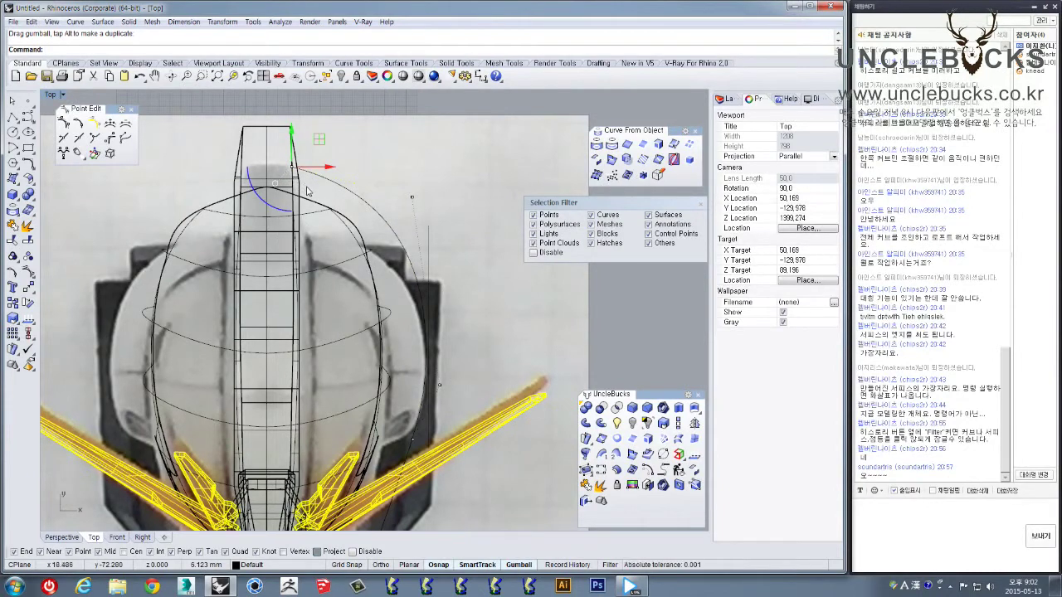
scroll(352, 222, "up", 1)
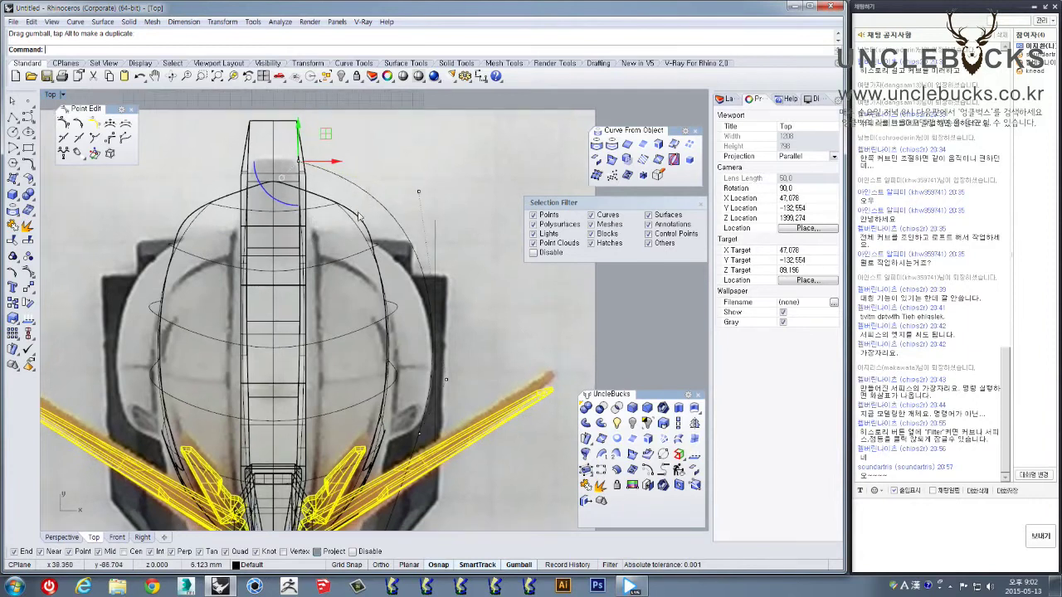
left_click_drag(299, 143, 301, 138)
left_click(418, 190)
left_click_drag(422, 176, 423, 154)
mouse_move(425, 168)
right_mouse_down()
mouse_move(411, 141)
mouse_move(417, 185)
right_mouse_up()
scroll(412, 160, "down", 2)
key("Escape")
key("Escape")
Select the outline curve and the side panel-line curve together and examine their positions around the helmet in Perspective
left_click(406, 219)
right_click_drag(434, 249, 400, 293)
scroll(430, 217, "down", 2)
left_click(412, 224, "shift")
double_click(51, 96)
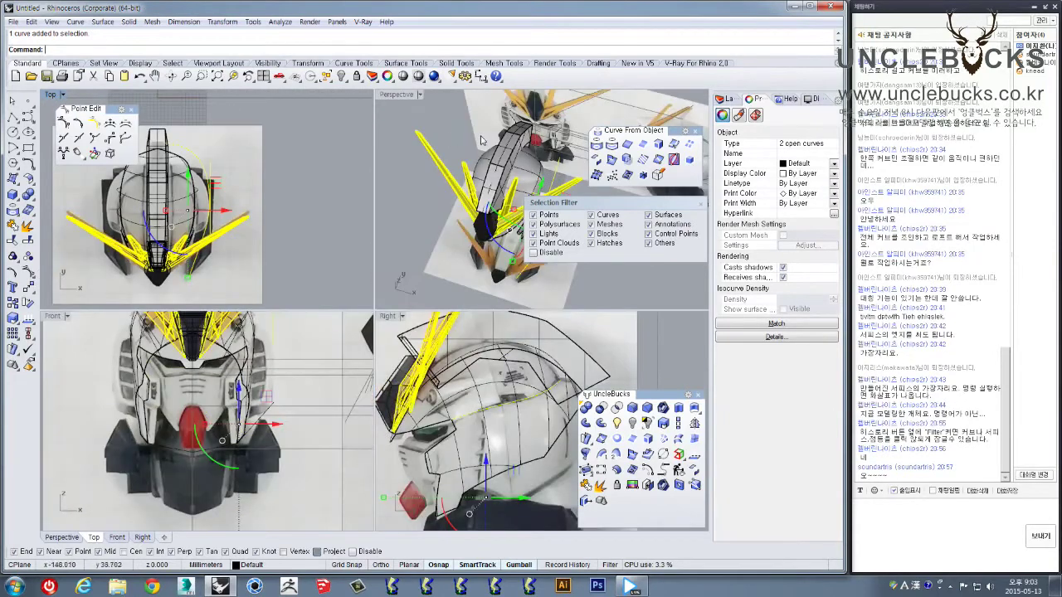
double_click(412, 97)
right_click_drag(464, 498, 256, 518)
right_click_drag(256, 506, 212, 485)
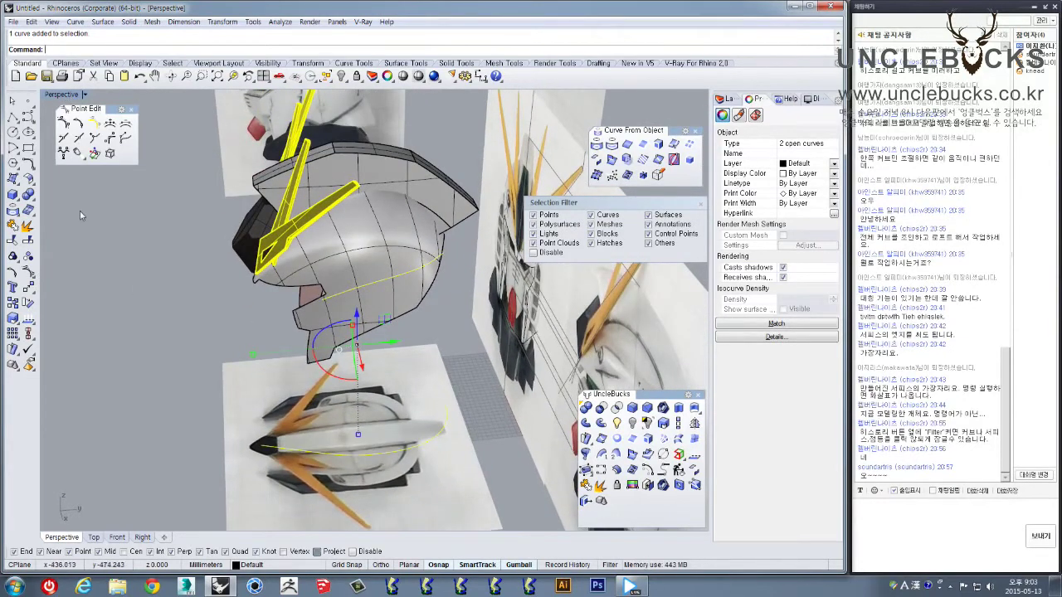
Move only the panel-line curve down about 9 mm in the Right view
double_click(62, 95)
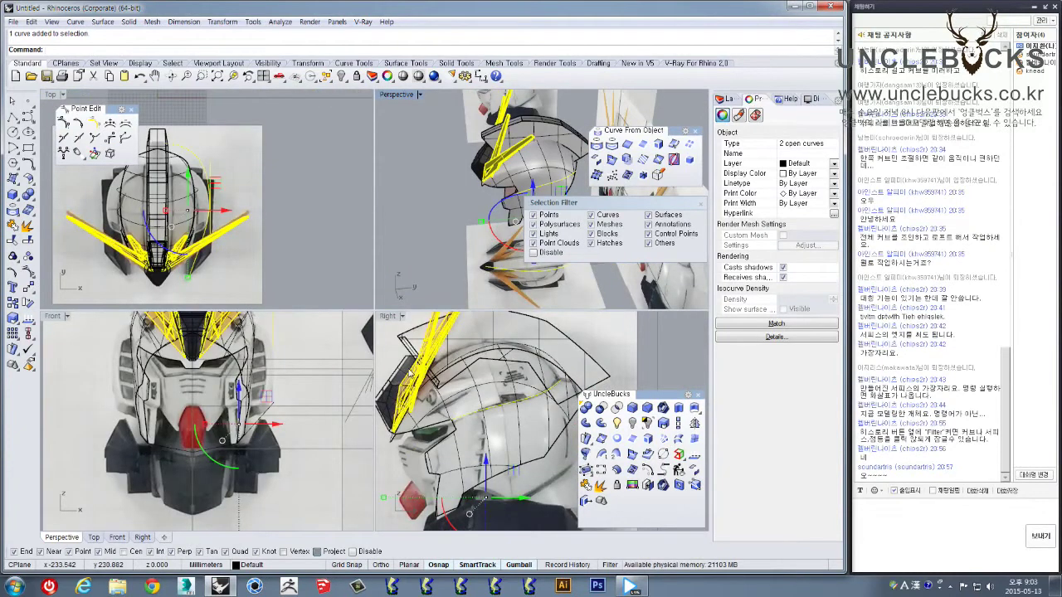
double_click(388, 316)
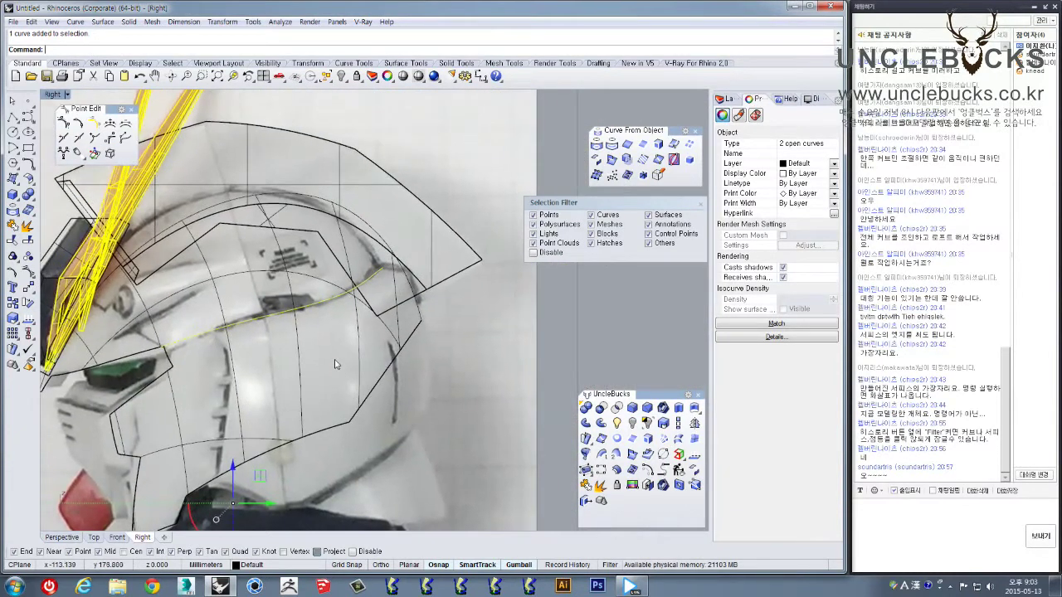
left_click(331, 305)
right_click_drag(331, 304, 333, 316)
left_click_drag(300, 295, 306, 316)
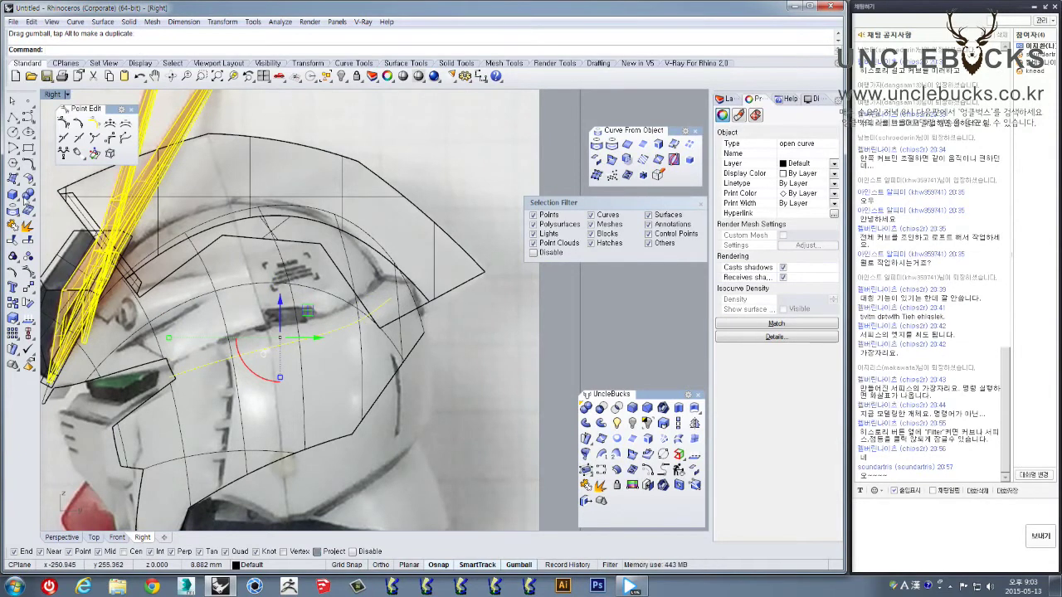
Show the panel-line curve's control points and reshape its rear end up and back toward the helmet's rear edge
left_click(29, 277)
left_click_drag(394, 307, 440, 260)
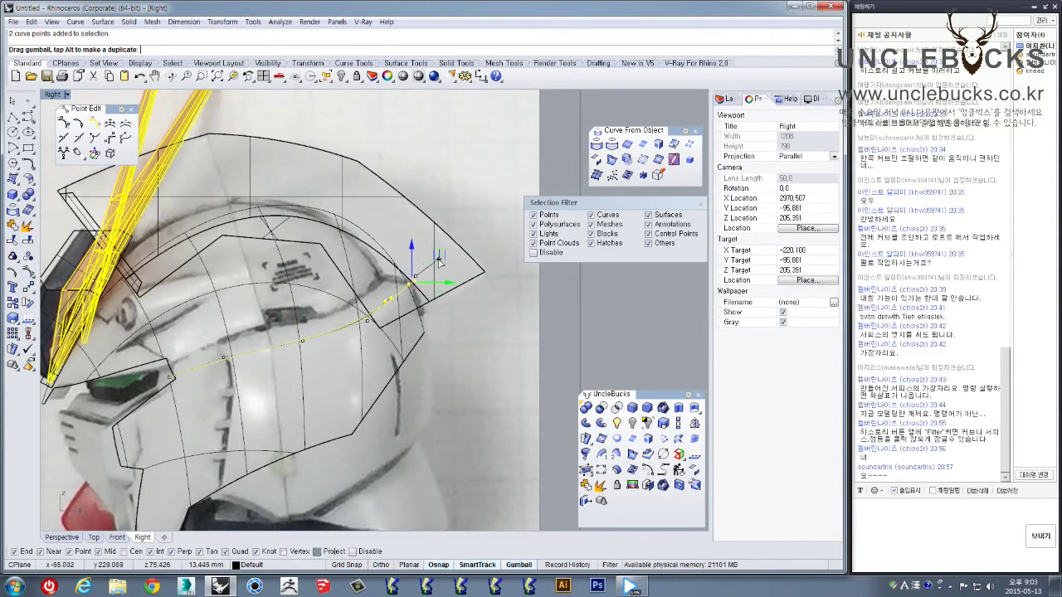
left_click(368, 319)
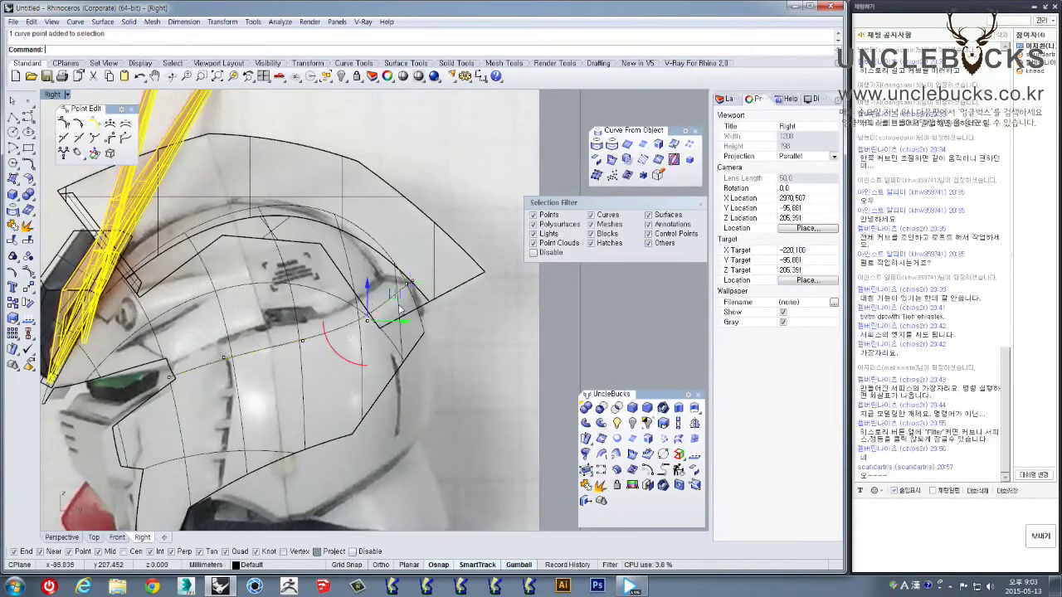
scroll(399, 294, "up", 6)
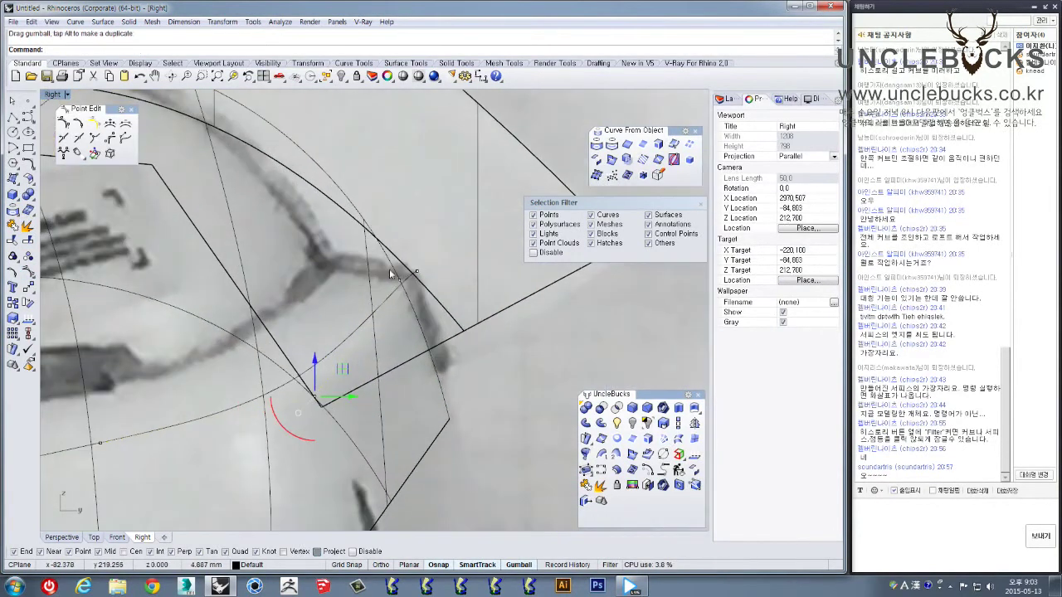
left_click_drag(444, 247, 440, 243)
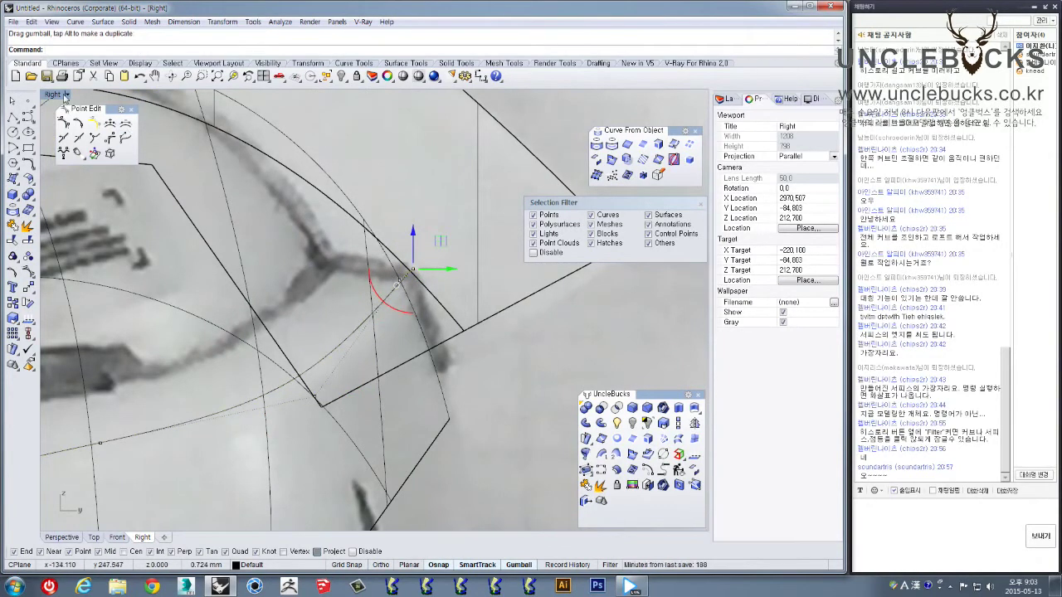
Move the panel-line curve about 5 mm farther out from the helmet in the Top view
double_click(47, 94)
double_click(48, 94)
scroll(340, 223, "up", 4)
left_click(409, 260)
left_click(402, 263)
left_click_drag(415, 298, 425, 297)
scroll(418, 255, "up", 4)
scroll(431, 268, "down", 4)
right_click_drag(417, 234, 424, 209)
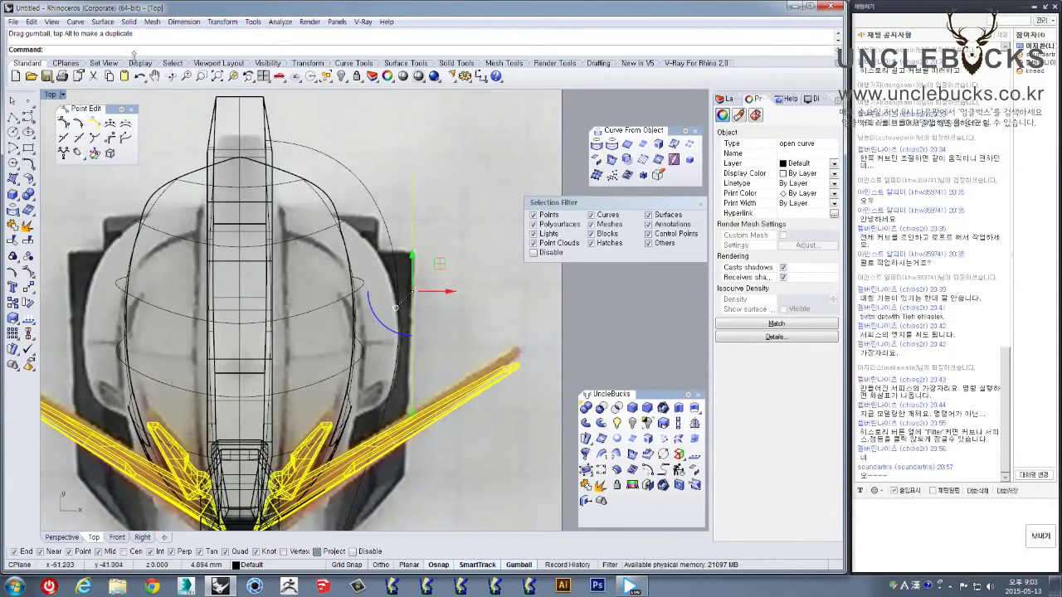
Create a 3D curve from the panel-line curve and the Top-view outline curve with Curve from 2 Views
left_click(353, 63)
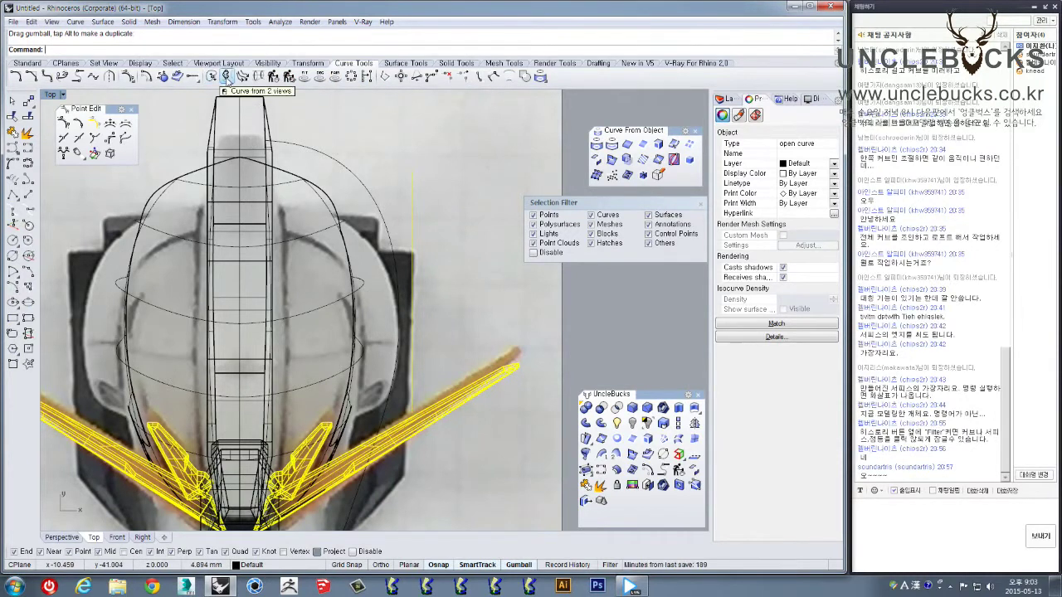
left_click(228, 77)
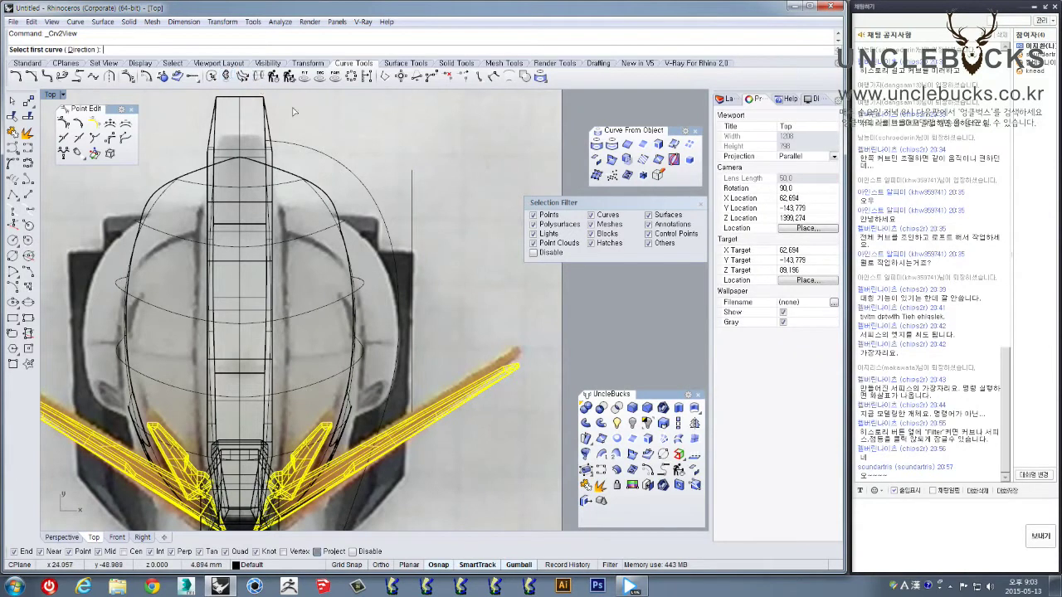
left_click(412, 210)
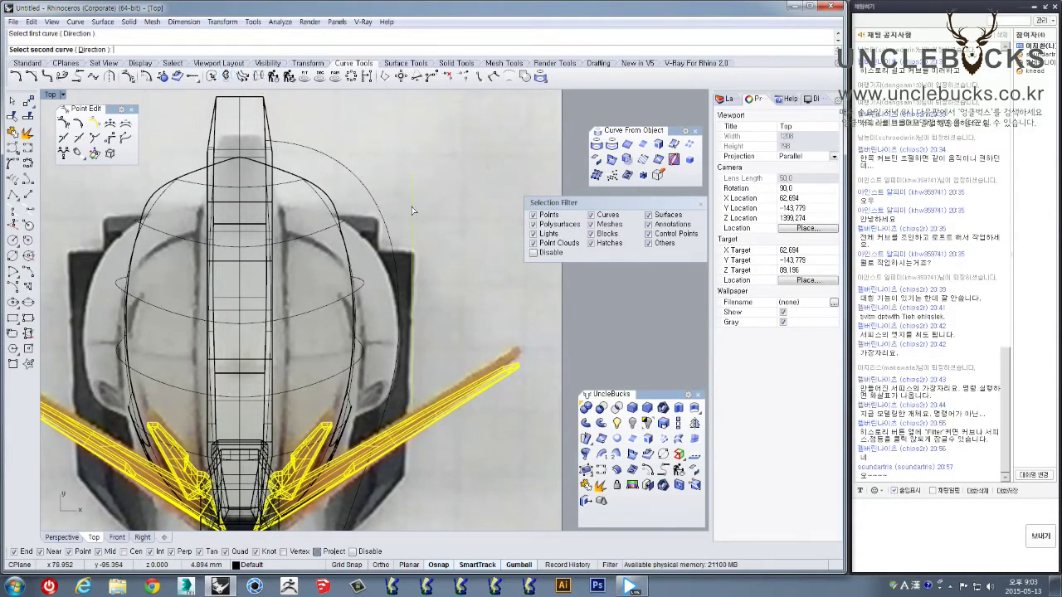
left_click(355, 180)
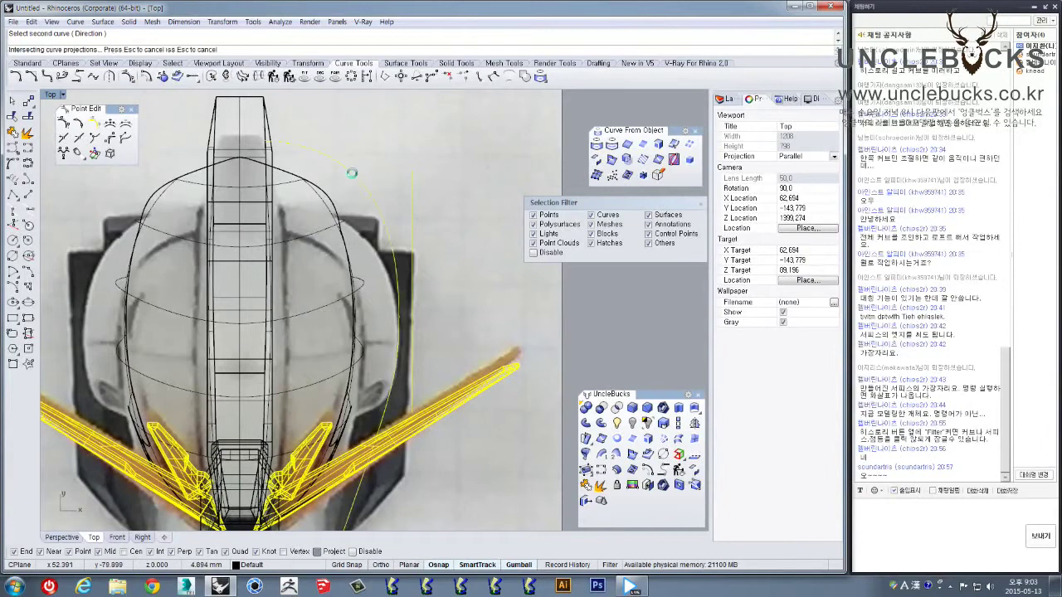
right_click_drag(286, 183, 269, 149)
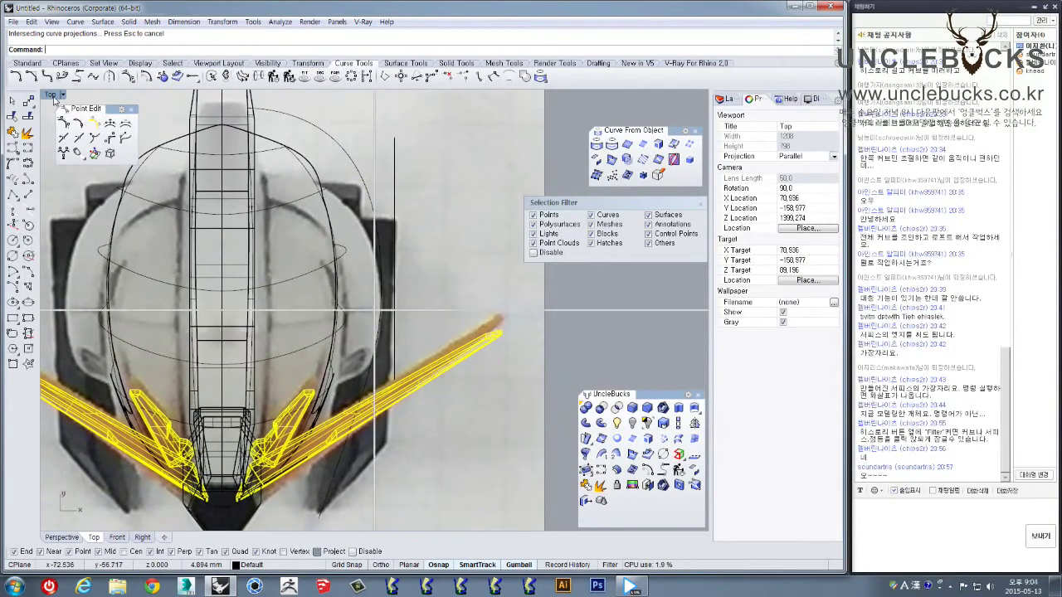
Select the combined 3D curve and examine its course around the helmet in the Perspective and Top views
double_click(52, 94)
double_click(398, 95)
right_click_drag(236, 178, 269, 233)
scroll(375, 297, "up", 4)
left_click(397, 378)
left_click(415, 250)
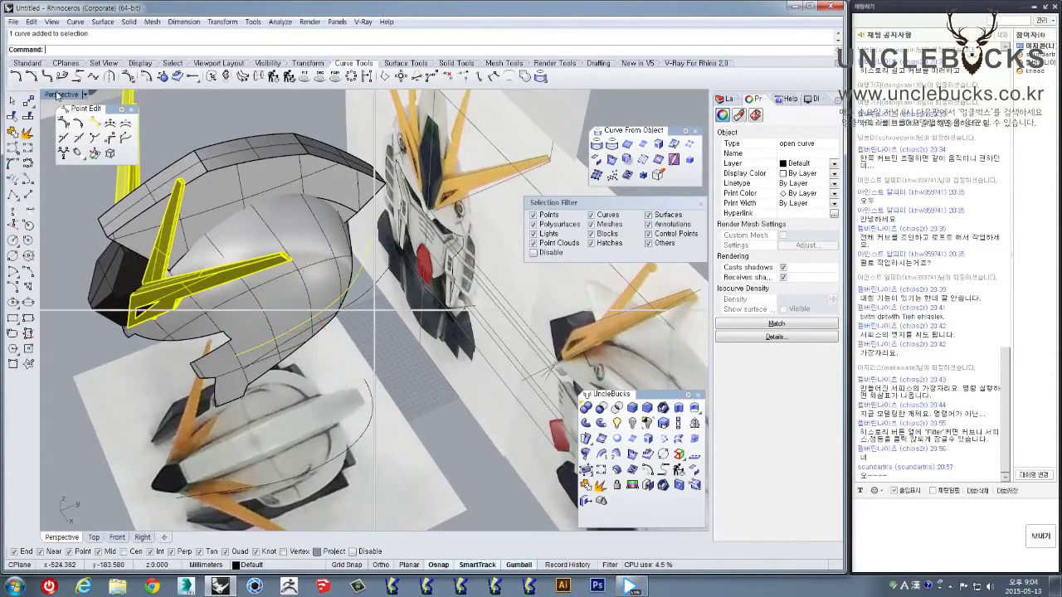
double_click(62, 95)
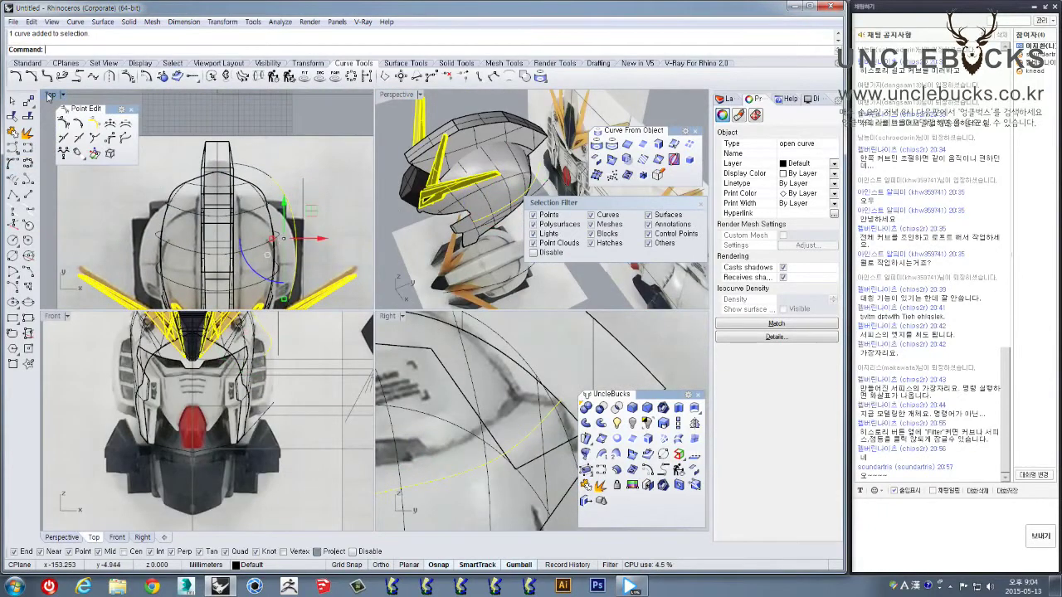
double_click(49, 96)
scroll(390, 182, "down", 2)
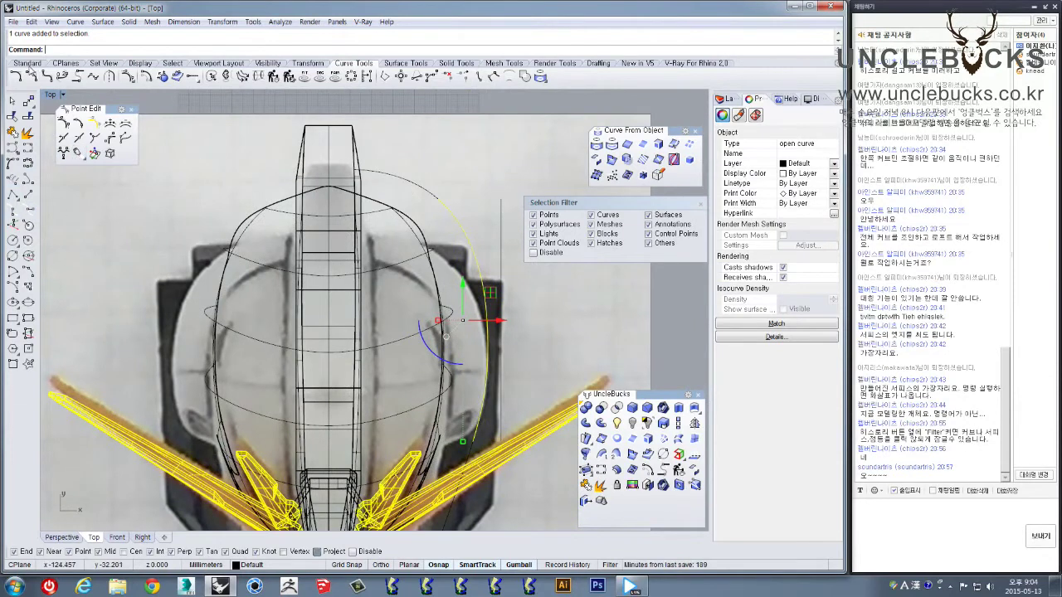
Undo the Curve from 2 Views operation
left_click(27, 63)
key("Escape")
left_click(18, 277)
right_click_drag(459, 193, 406, 189)
key("Escape")
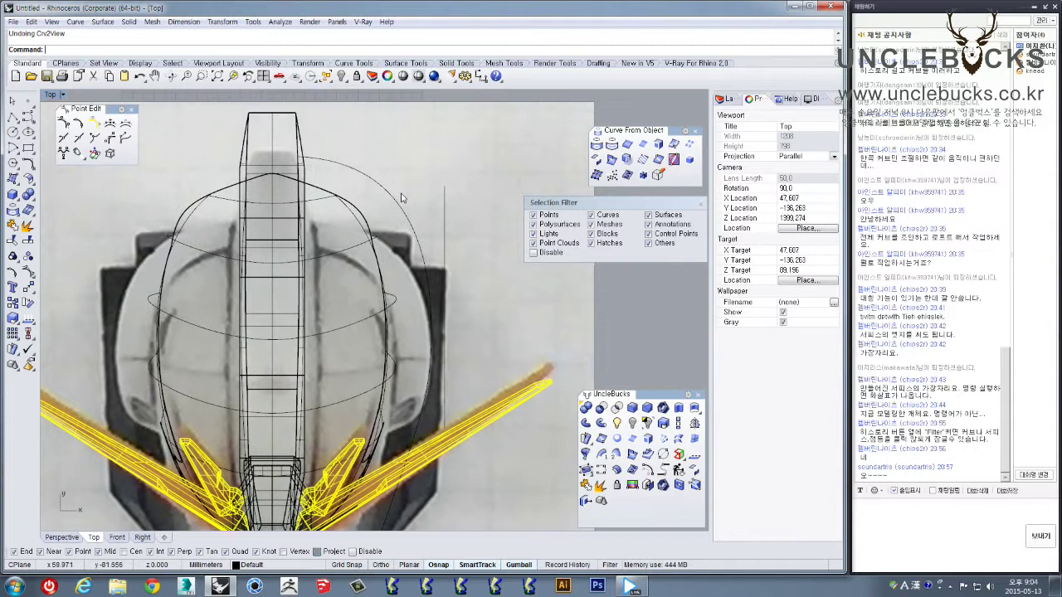
Select the panel-line curve in Perspective and undo the last drag
left_click(401, 203)
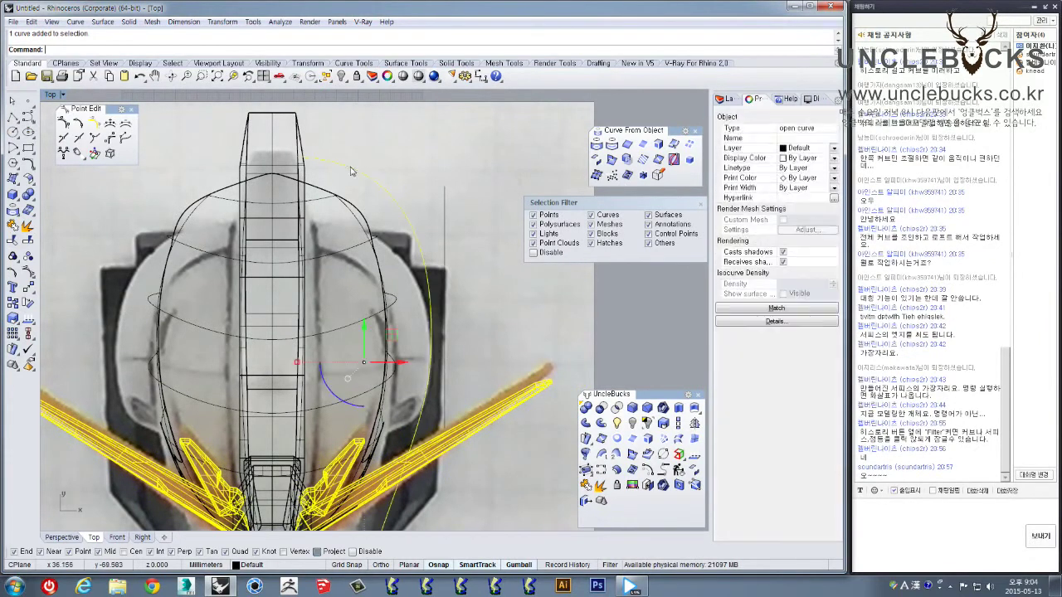
double_click(47, 95)
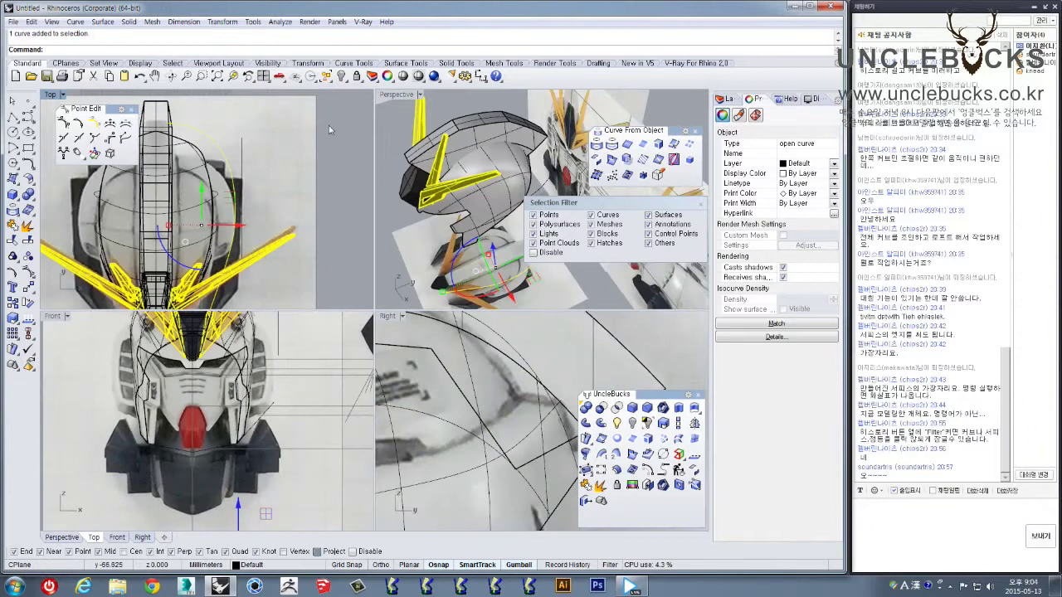
left_click(398, 94)
double_click(395, 97)
right_click_drag(377, 261, 305, 321)
left_click(302, 301)
key("ctrl+z")
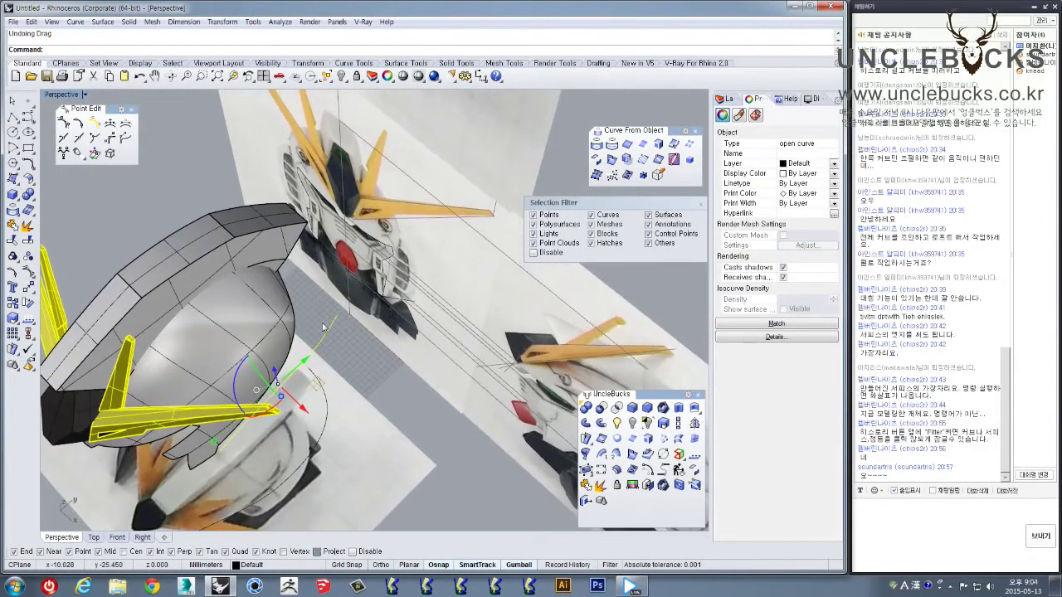
Rebuild the panel-line curve with 4 points and degree 3, deleting the input, and check it in the Top view
key("Return")
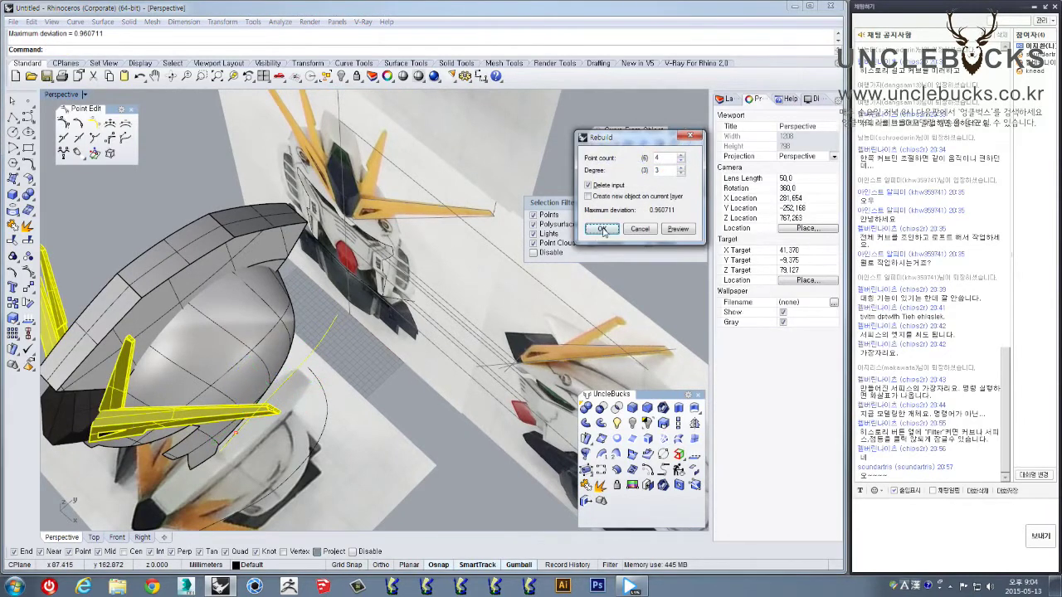
left_click(603, 231)
right_click_drag(473, 294, 571, 287)
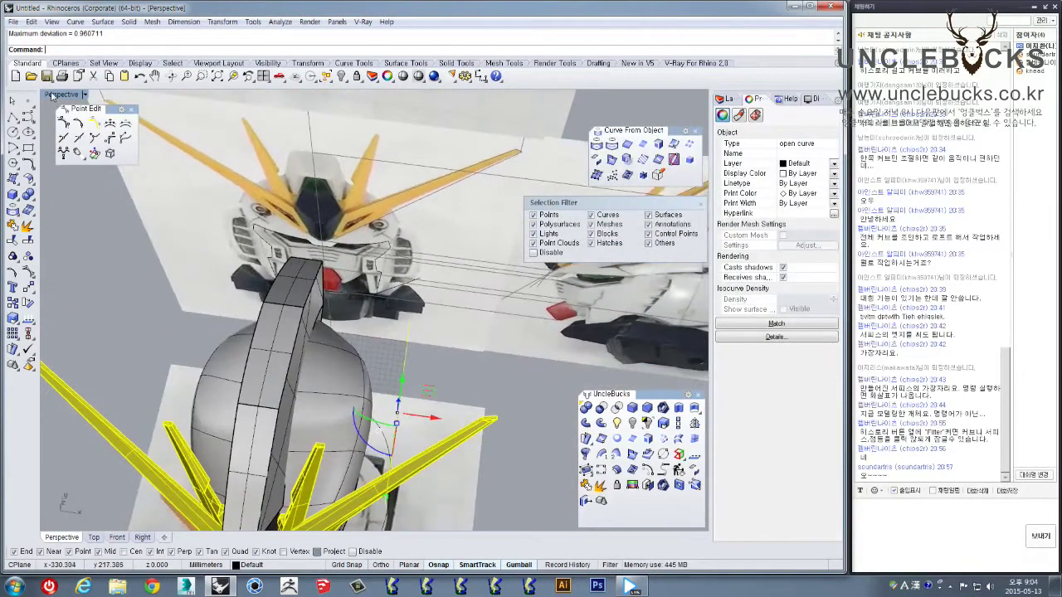
double_click(52, 96)
double_click(55, 98)
scroll(421, 219, "down", 2)
Undo the curve rebuild and the preceding drag, and select the panel-line curve again in Perspective
key("ctrl+z")
key("ctrl+z")
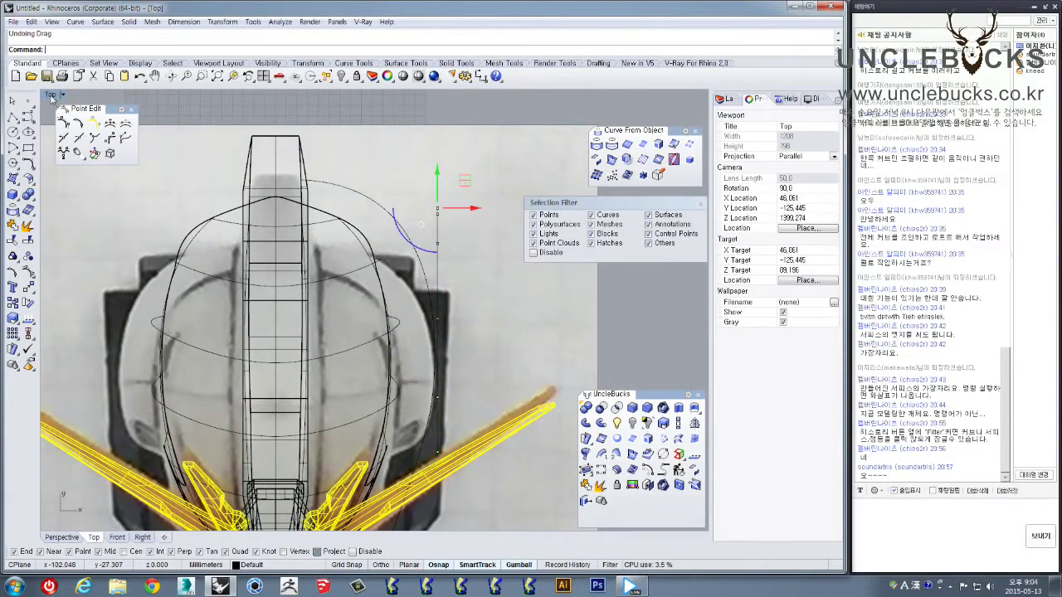
double_click(55, 98)
double_click(388, 97)
right_click_drag(400, 177, 378, 278)
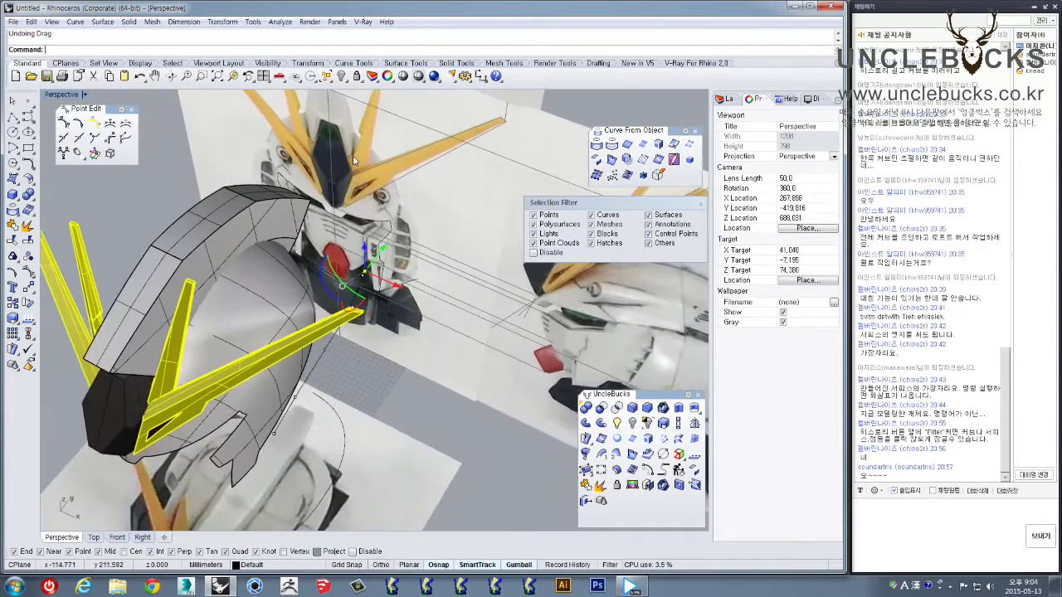
right_click_drag(383, 336, 353, 389)
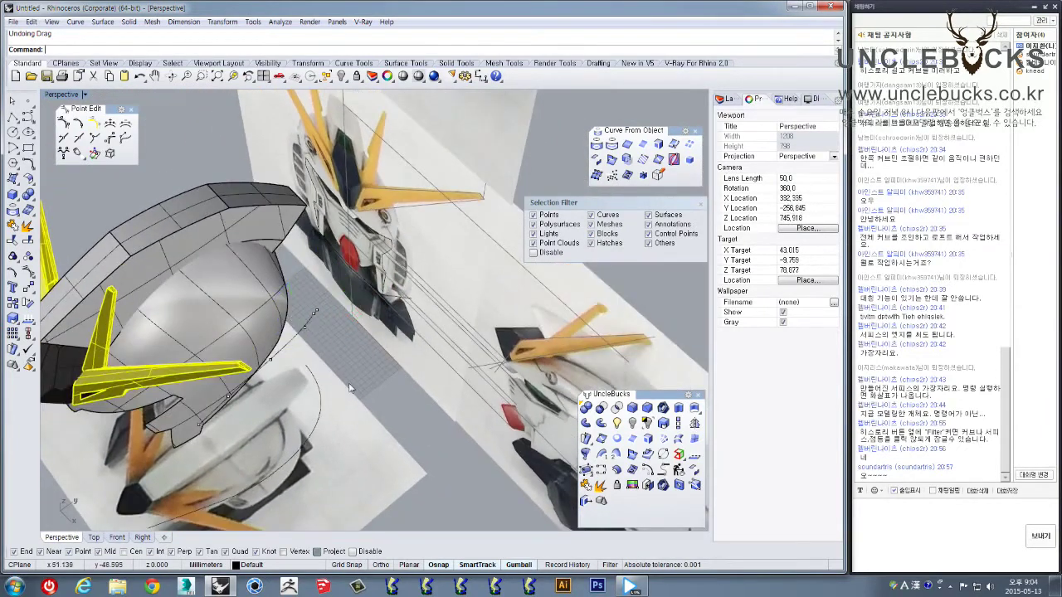
left_click(295, 341)
right_click_drag(295, 342, 131, 166)
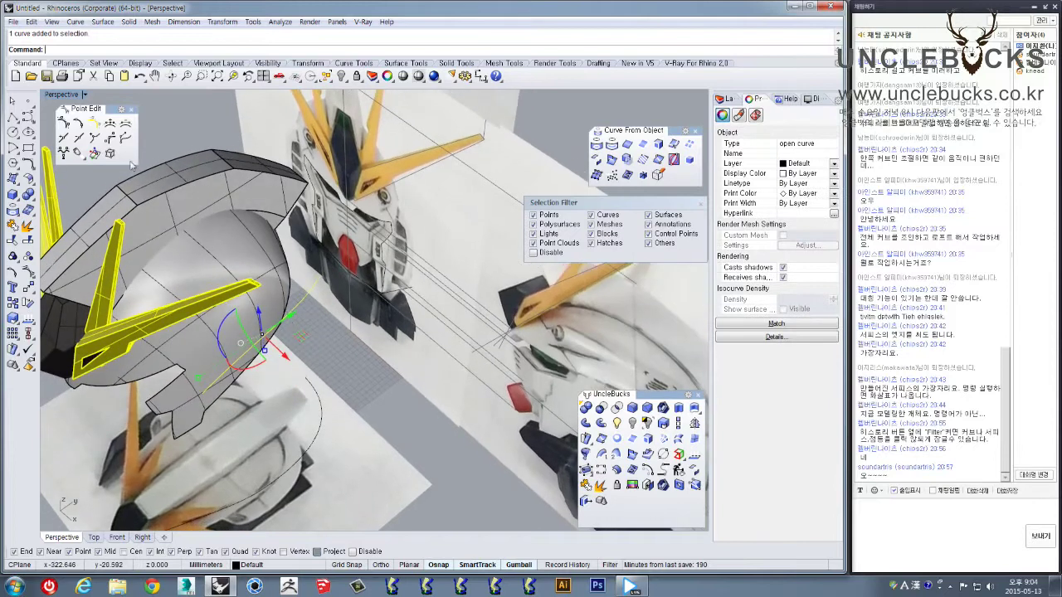
Combine the Top-view arc and the side-profile curve into a 3D panel-line curve with Curve from 2 Views
double_click(52, 96)
double_click(53, 96)
right_click_drag(376, 252, 349, 270)
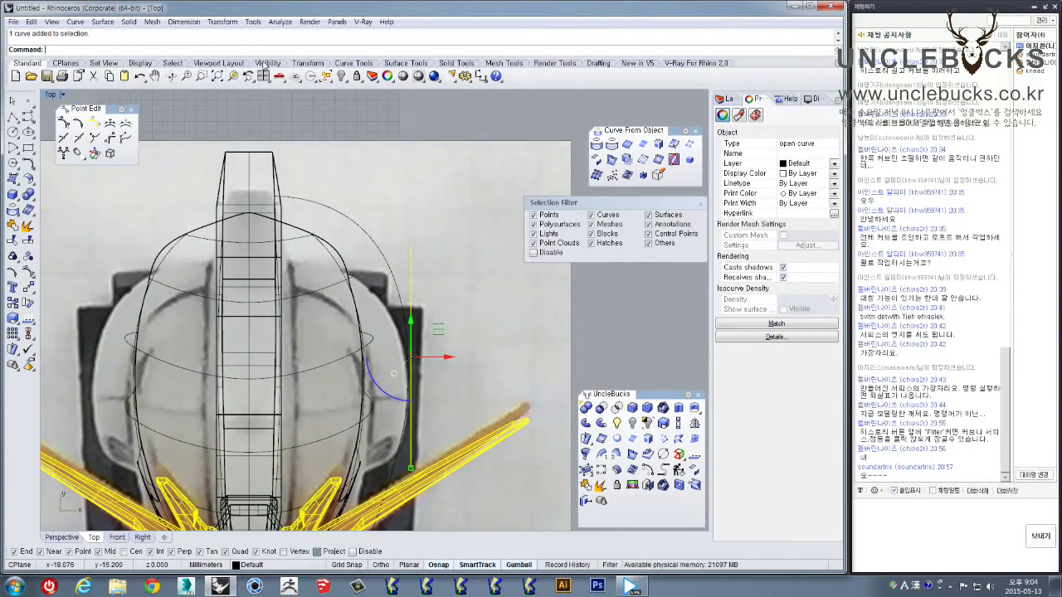
left_click(171, 64)
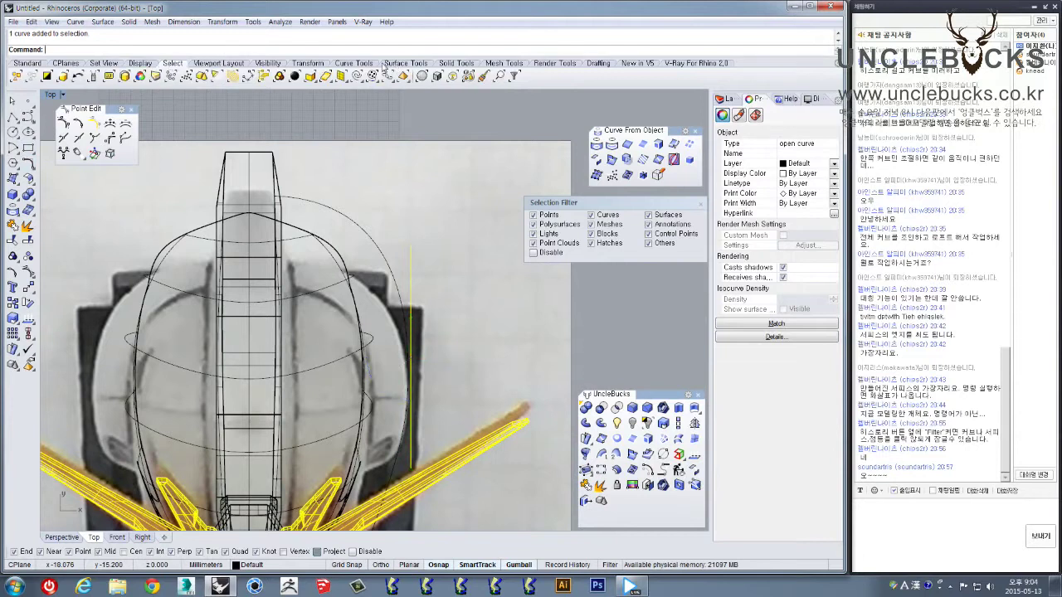
left_click(354, 63)
left_click(226, 77)
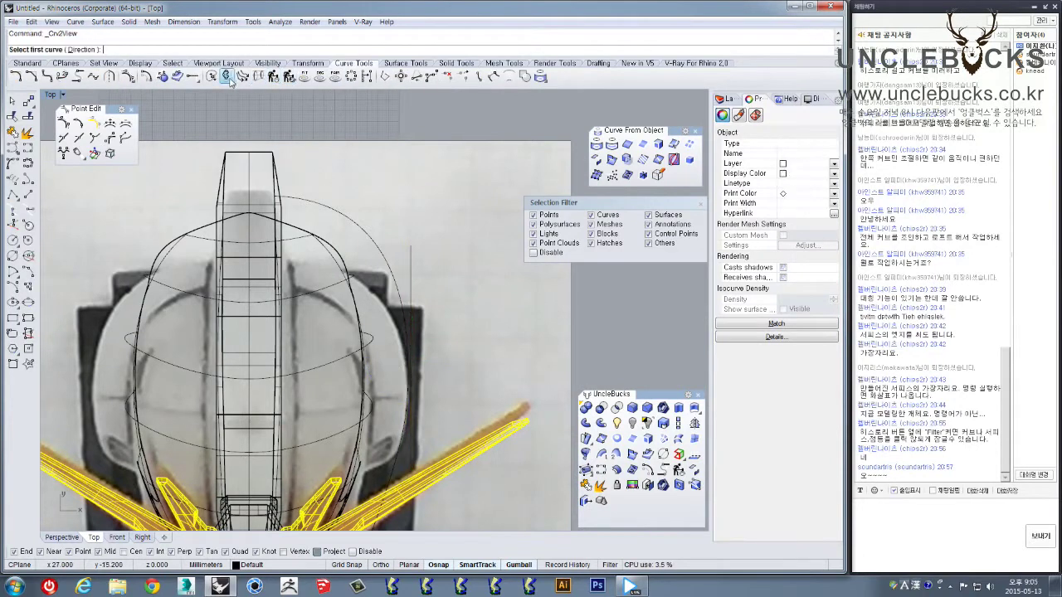
left_click(410, 267)
left_click(378, 253)
Select the new panel-line curve in Perspective and rebuild it, deleting the input curve
double_click(54, 94)
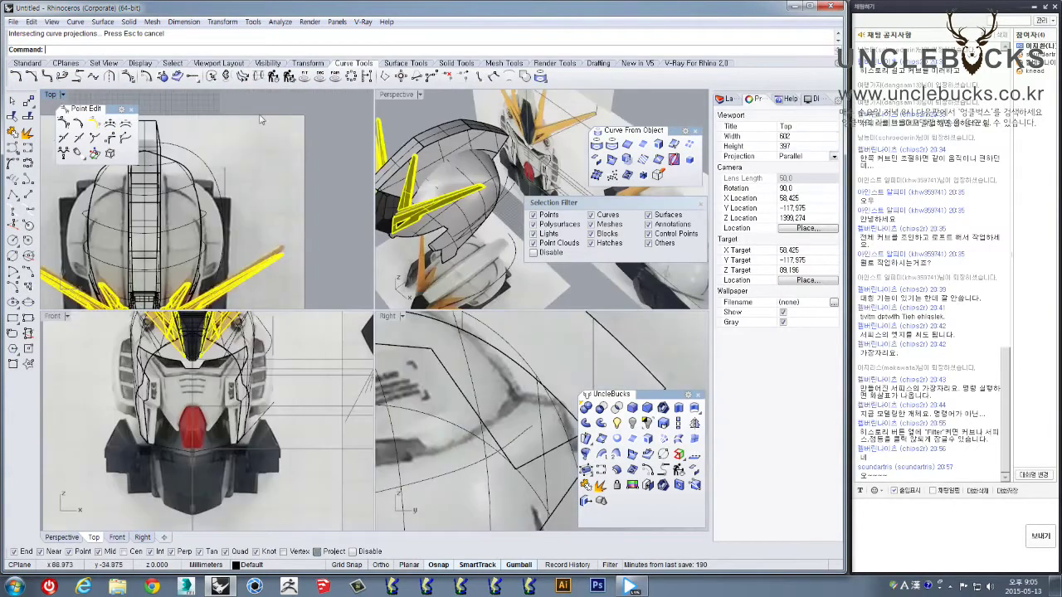
double_click(397, 96)
right_click_drag(330, 326, 361, 320)
left_click(370, 324)
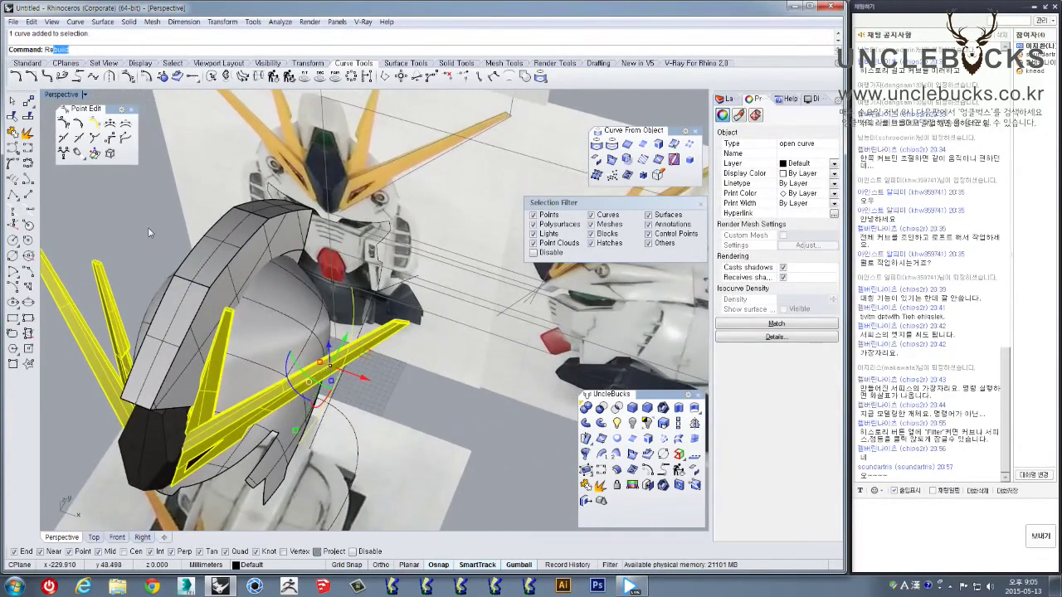
key("Return")
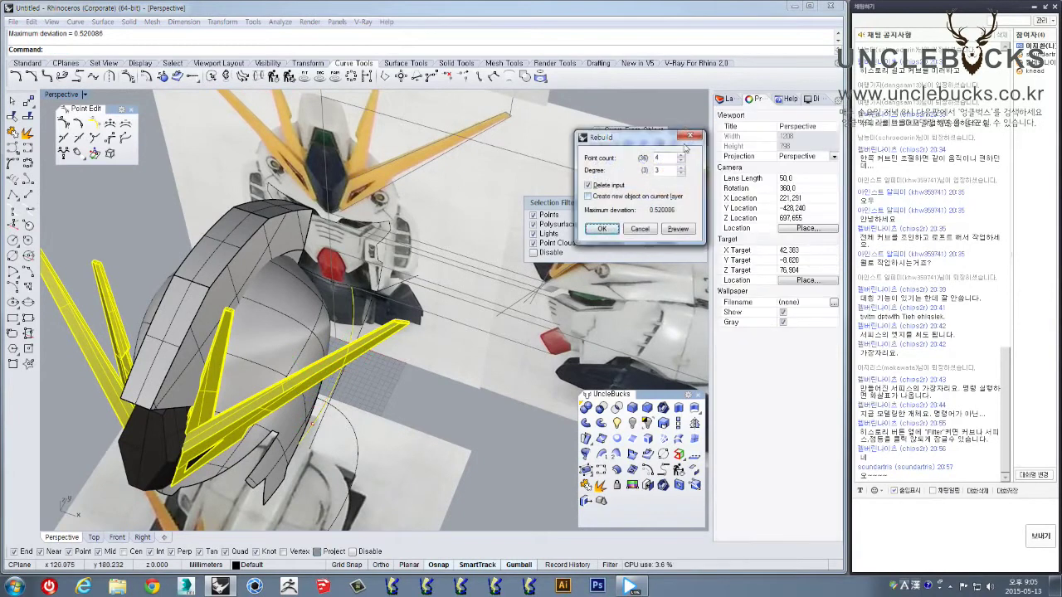
left_click_drag(664, 171, 616, 180)
left_click(614, 229)
Turn on the edit points of the rebuilt panel-line curve in the Top view
right_click_drag(431, 331, 549, 325)
double_click(58, 97)
right_click_drag(226, 158, 290, 181)
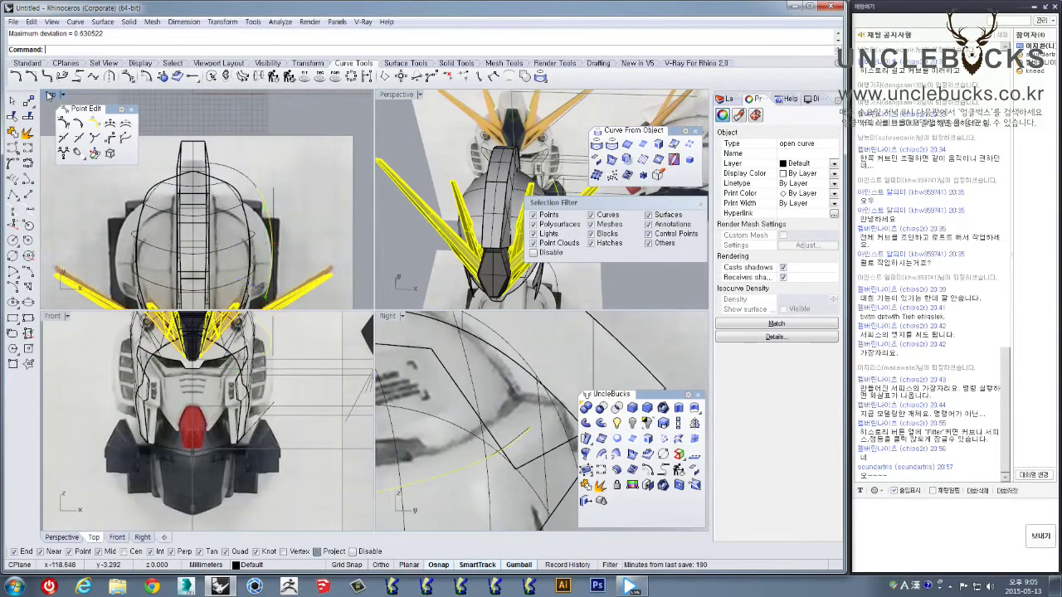
double_click(51, 95)
right_click_drag(360, 201, 300, 169)
right_click_drag(225, 242, 218, 223)
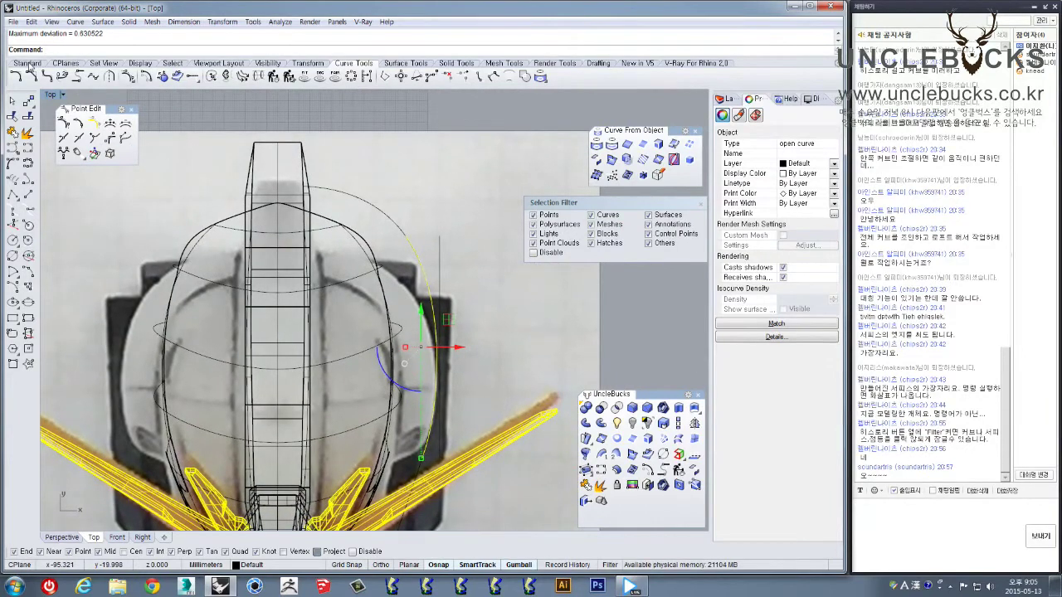
left_click(20, 64)
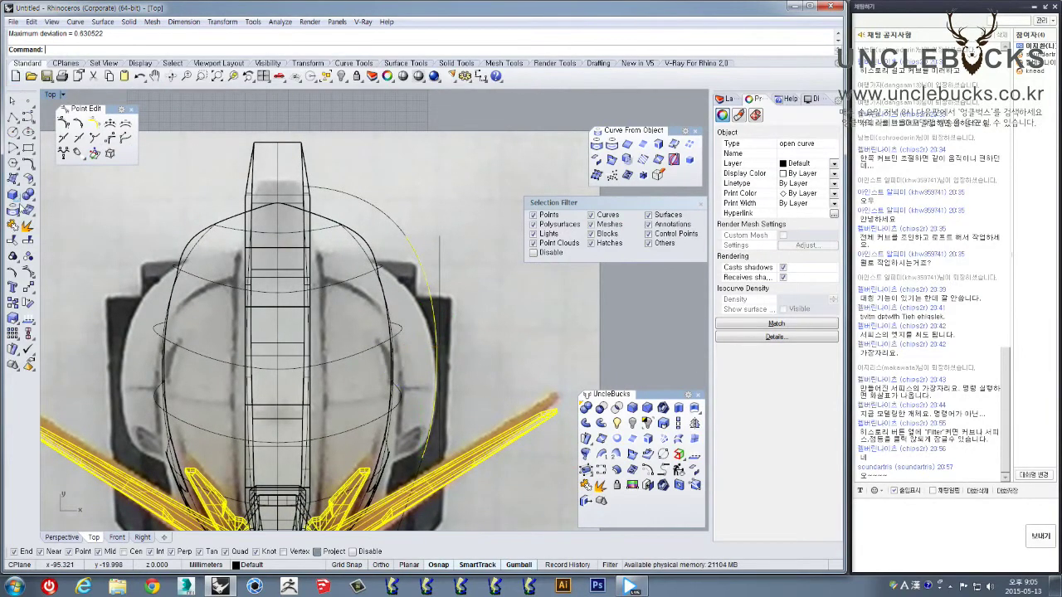
left_click(14, 273)
Pull the curve's rear end point in towards the head's centre line and shift the adjacent edit point inward and rearward
left_click(405, 236)
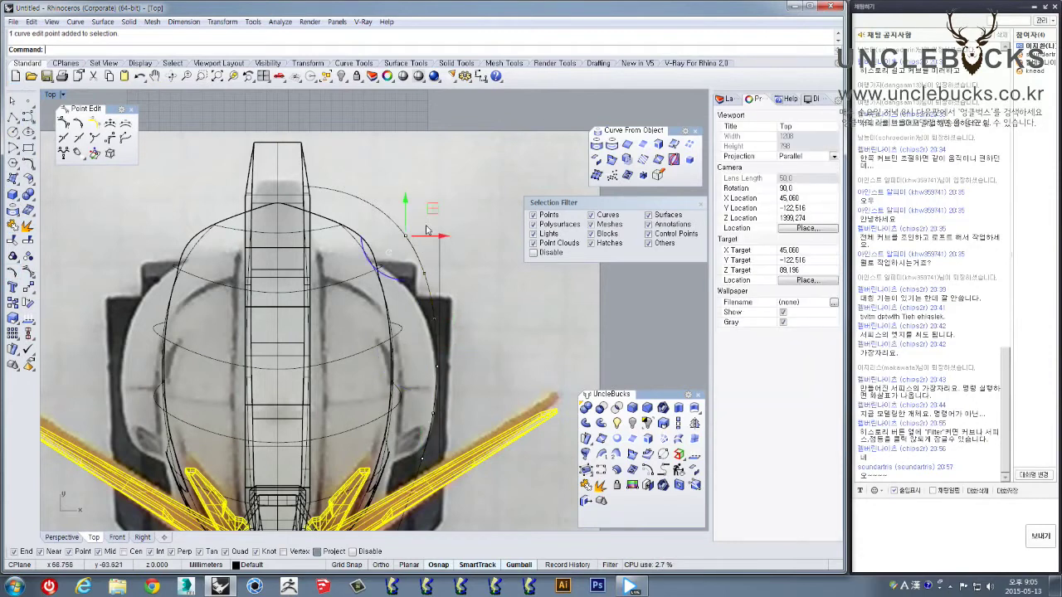
left_click_drag(436, 215, 341, 194)
scroll(390, 235, "up", 2)
left_click(433, 283)
left_click_drag(460, 257, 440, 239)
Move the curve's rear end point horizontally onto the head's centre line at x = 0 in the Top view
left_click_drag(273, 208, 309, 228)
scroll(297, 219, "up", 4)
right_click_drag(297, 219, 367, 228)
type("m")
key("Return")
left_click(365, 222)
right_click_drag(304, 147, 313, 232)
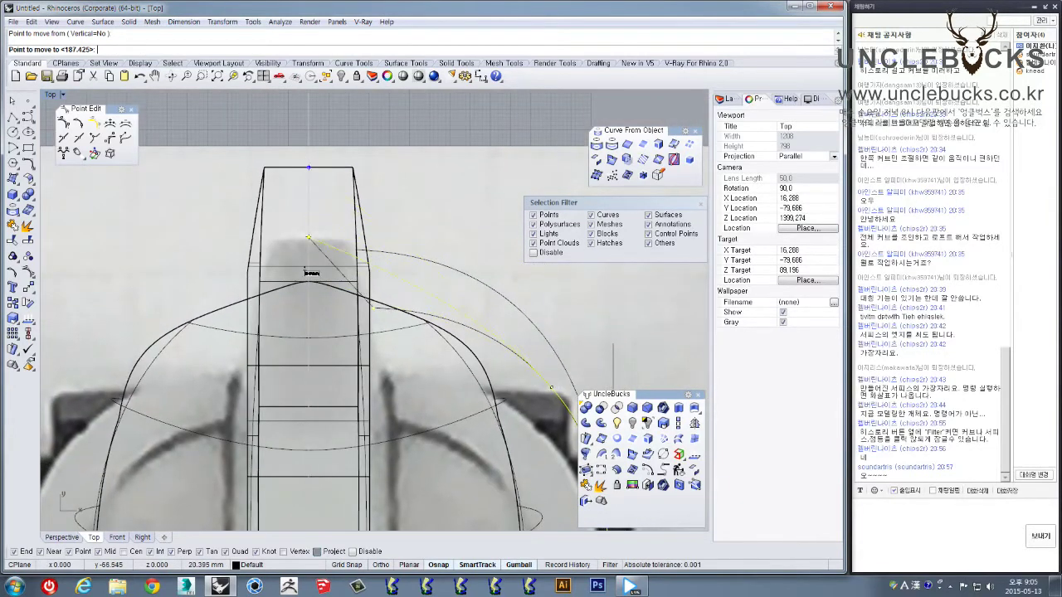
left_click(307, 306)
right_click_drag(419, 300, 375, 167)
scroll(372, 198, "down", 4)
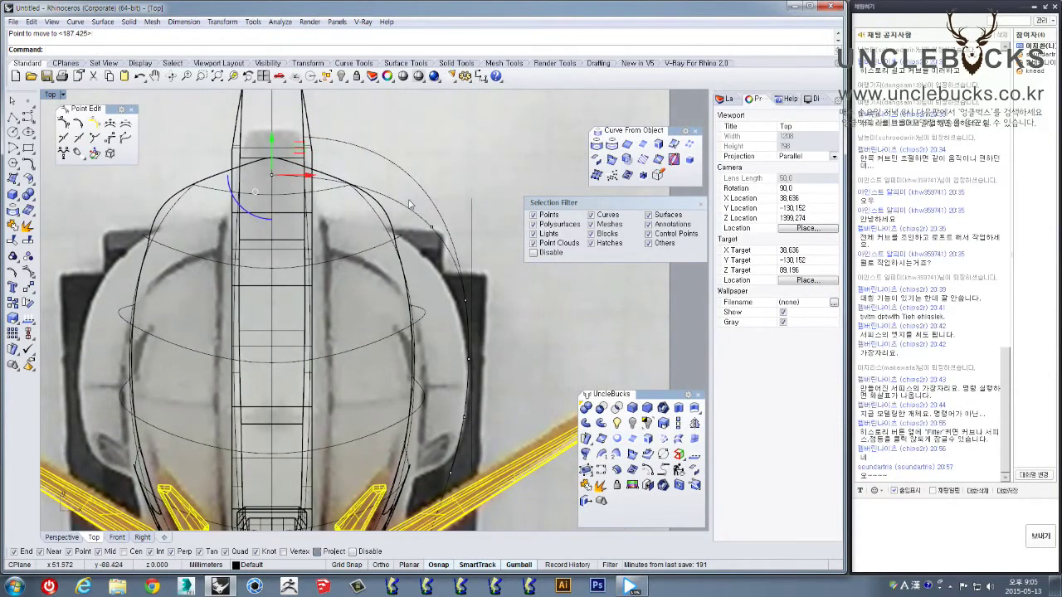
Nudge the curve's second edit point slightly inward, then try a small move of the third edit point and undo it
left_click(431, 226)
left_click_drag(456, 201, 452, 198)
right_click_drag(434, 291, 428, 238)
left_click(459, 246)
left_click_drag(487, 226, 484, 226)
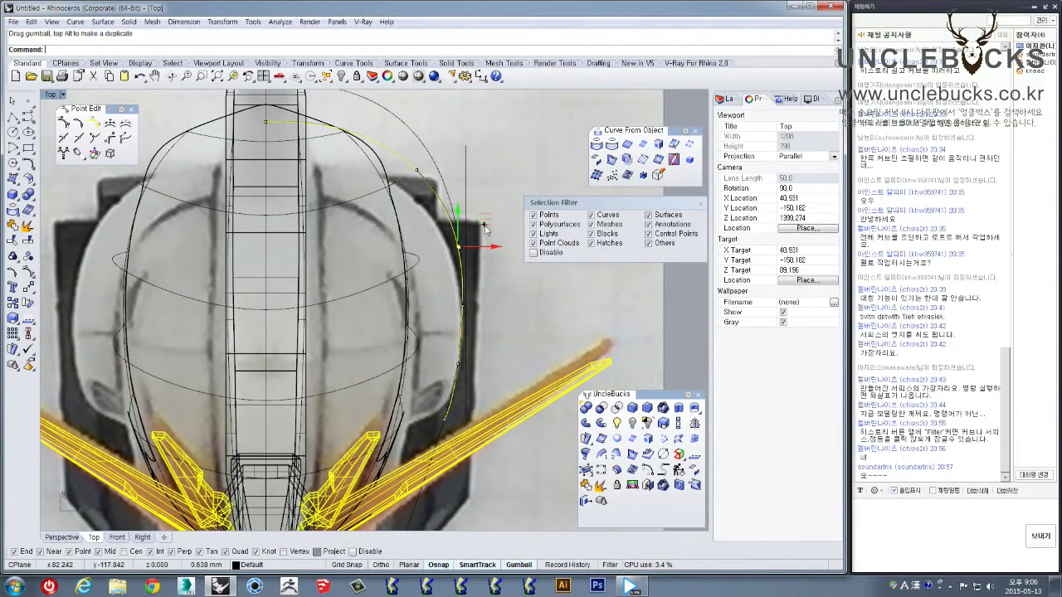
right_click_drag(446, 306, 429, 252)
left_click_drag(432, 236, 452, 253)
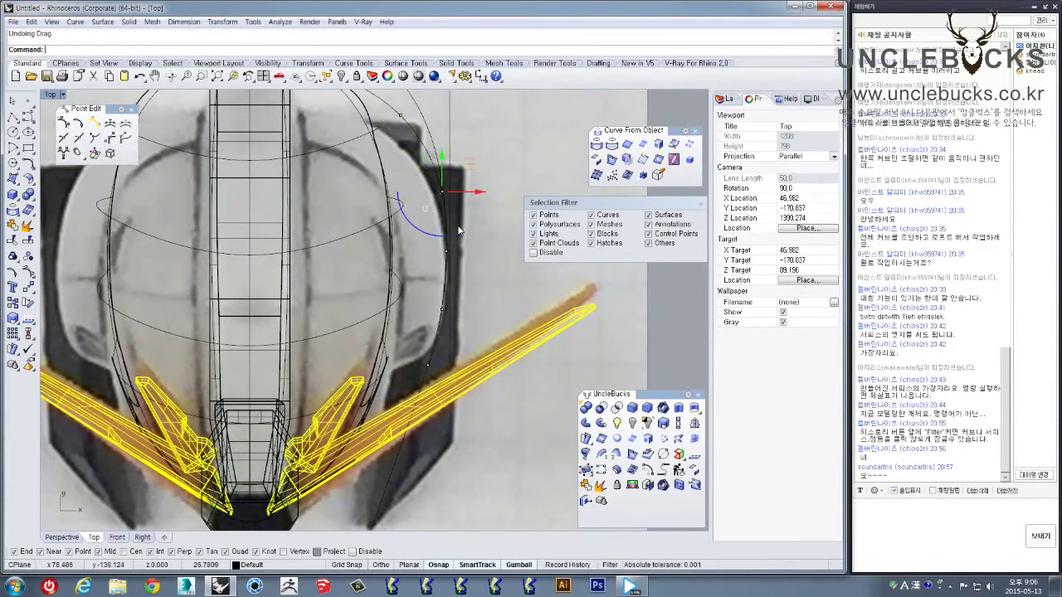
Move the curve's front end point forward and inward in the Top view to extend the curve towards the face
right_click_drag(458, 230, 453, 249)
left_click_drag(428, 267, 449, 291)
right_click_drag(448, 309, 441, 257)
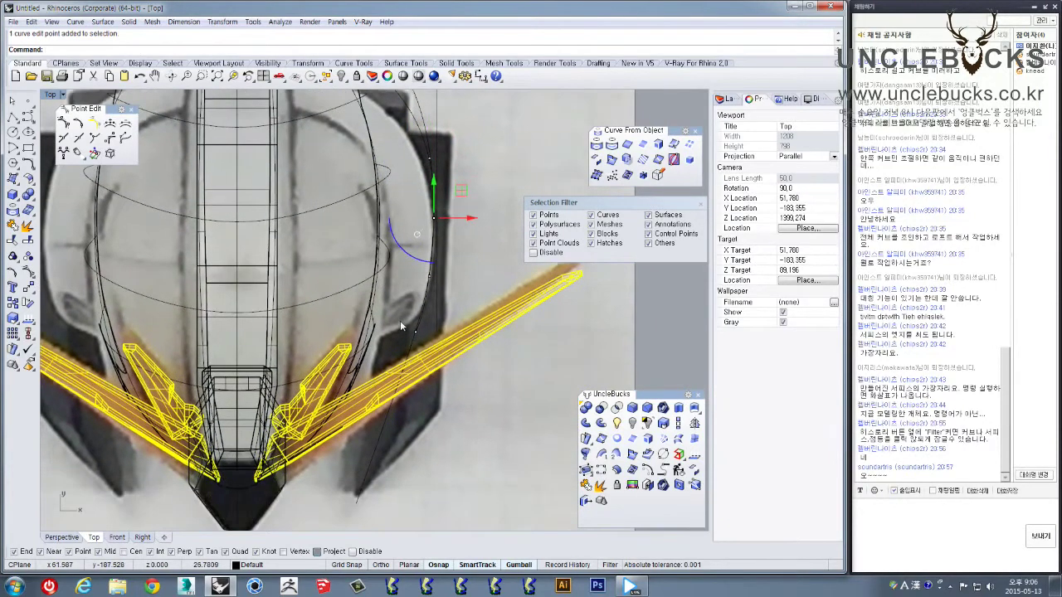
left_click(415, 330)
left_click_drag(444, 309, 417, 373)
Select the reshaped panel-line curve and examine its form in the Perspective view
right_click_drag(427, 145, 429, 178)
left_click(421, 164)
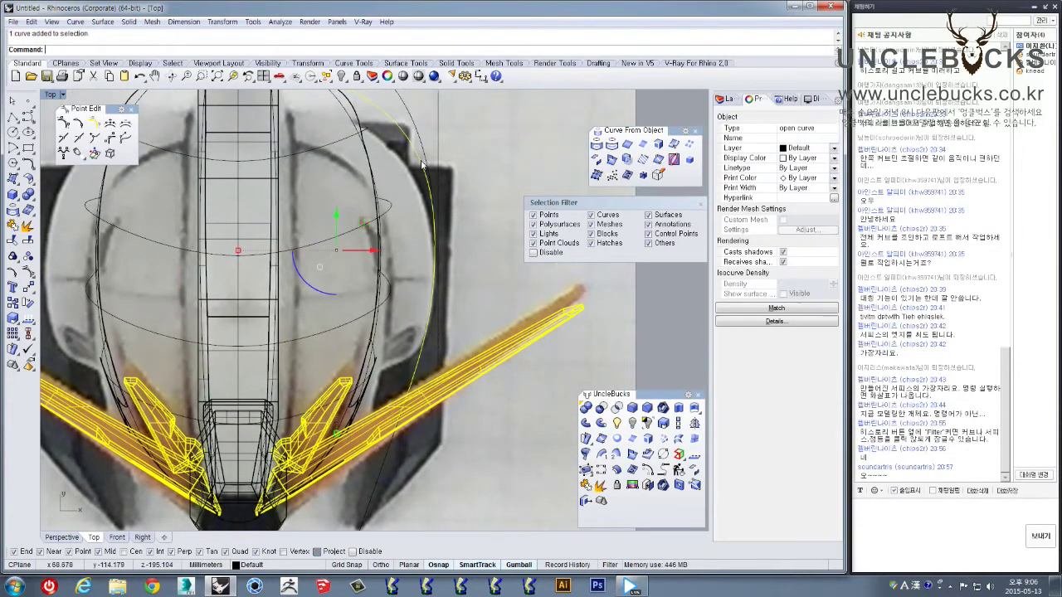
scroll(421, 164, "down", 3)
double_click(51, 95)
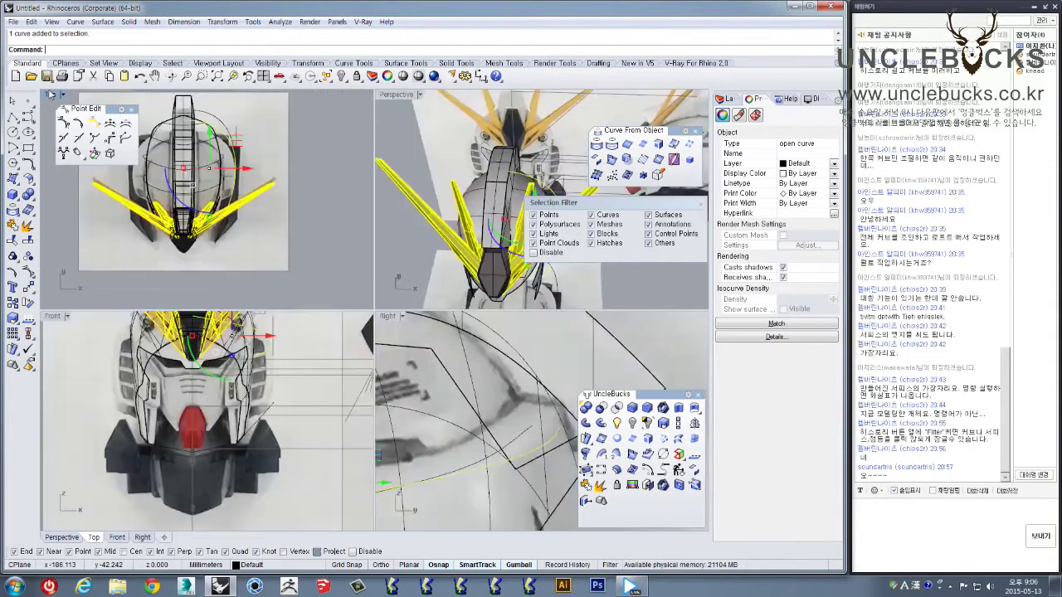
double_click(391, 94)
right_click_drag(365, 132, 167, 139)
double_click(56, 96)
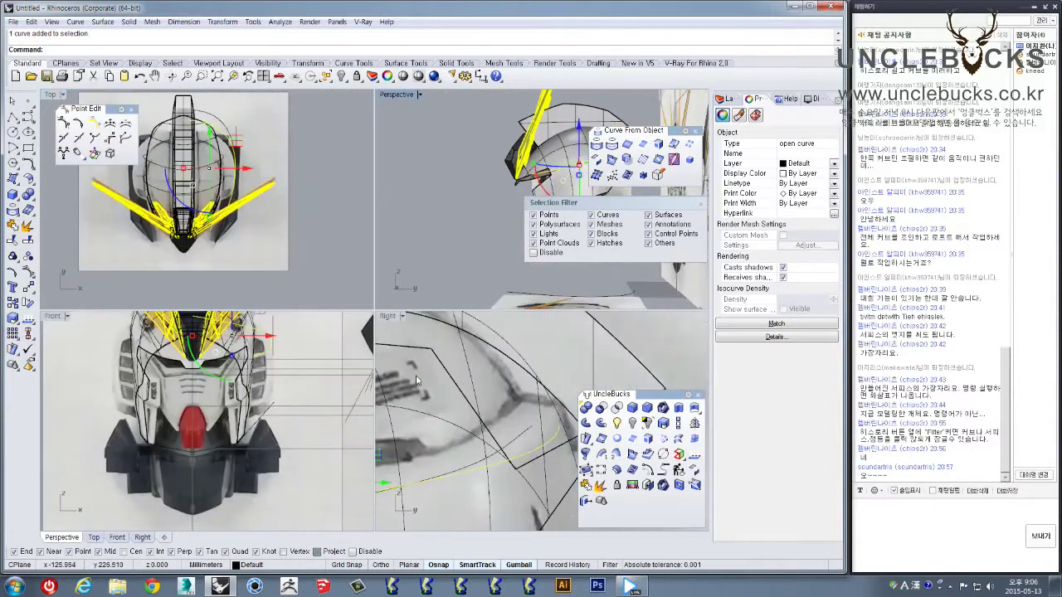
Turn on the panel-line curve's edit points in the Right view and delete the middle one
double_click(386, 317)
scroll(429, 297, "down", 5)
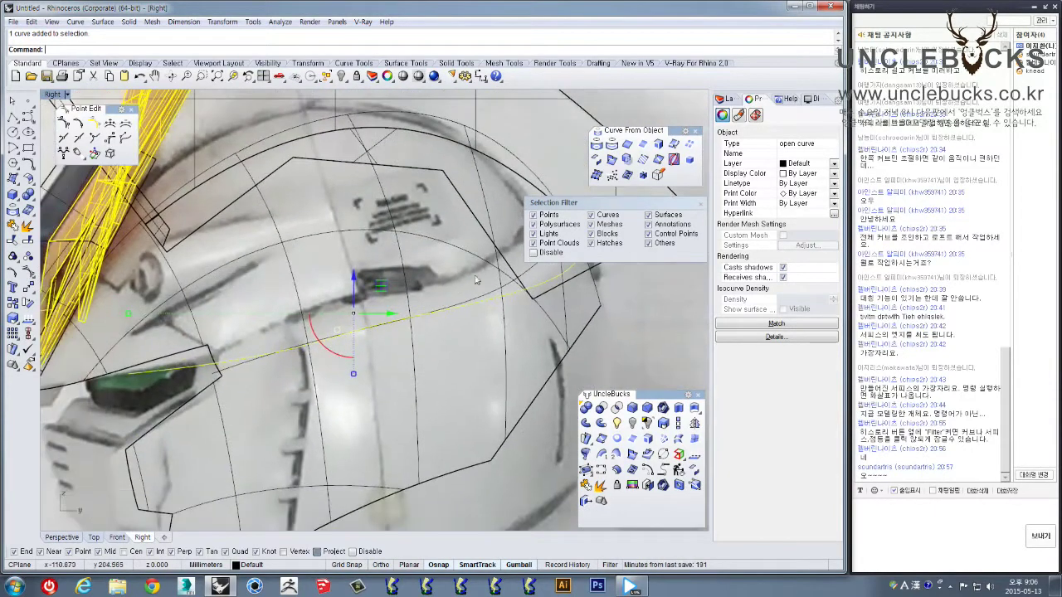
right_click_drag(356, 312, 288, 359)
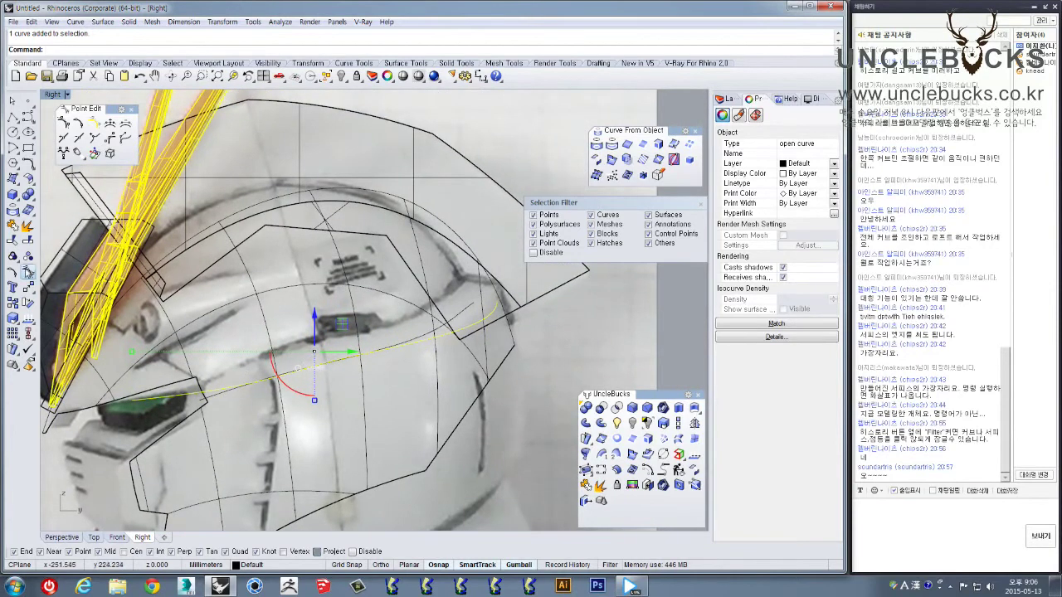
key("F10")
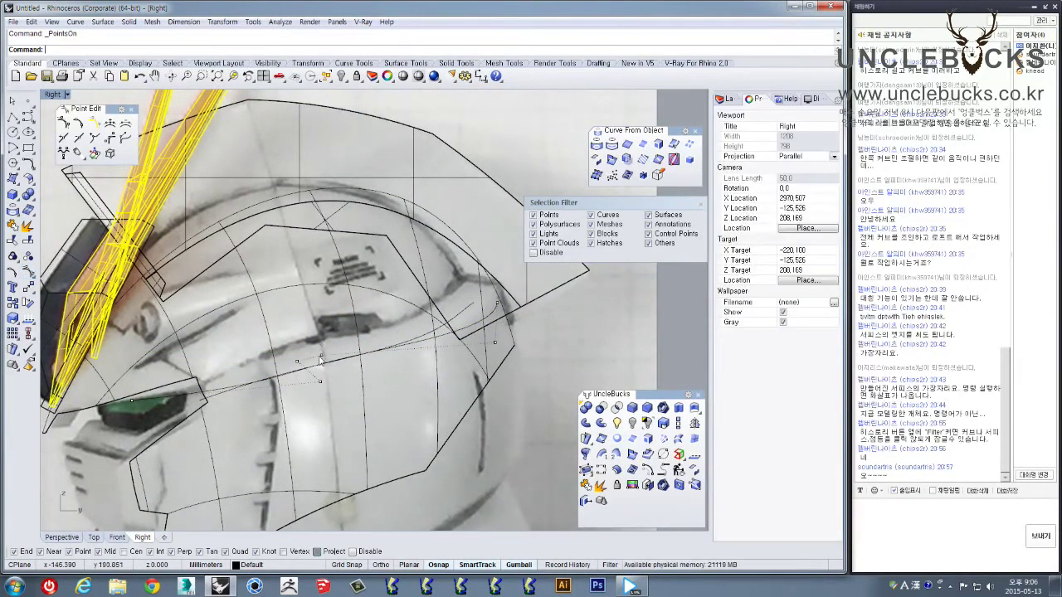
scroll(294, 352, "up", 2)
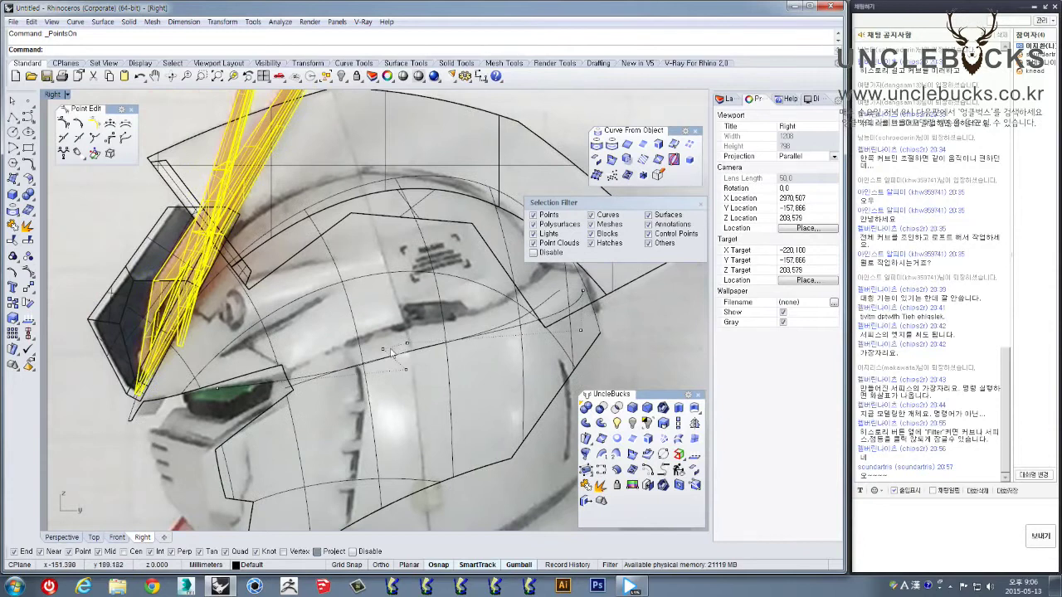
left_click(292, 381)
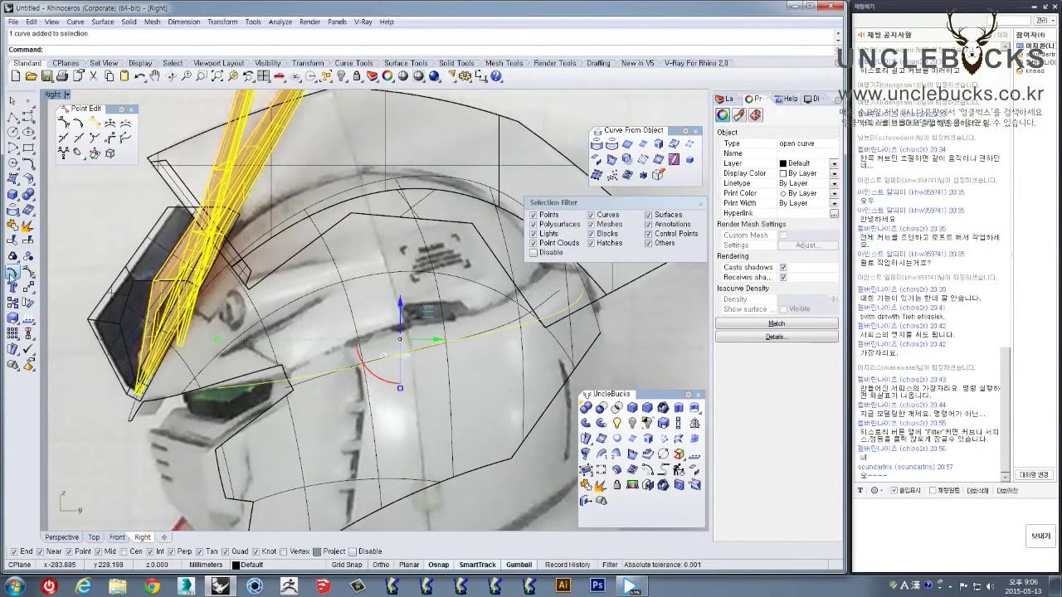
left_click(398, 356)
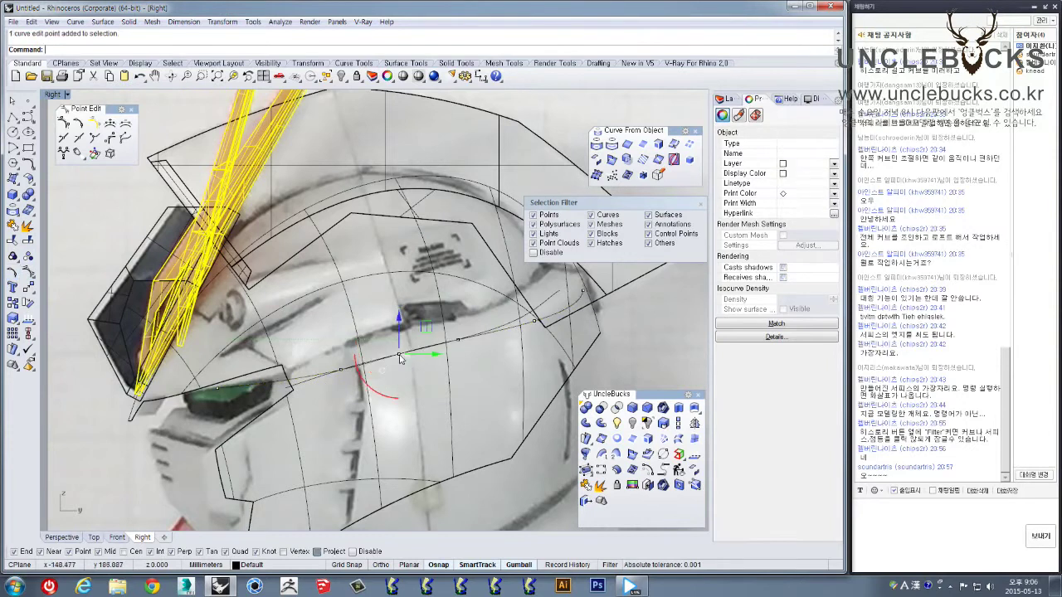
scroll(406, 357, "up", 2)
key("Delete")
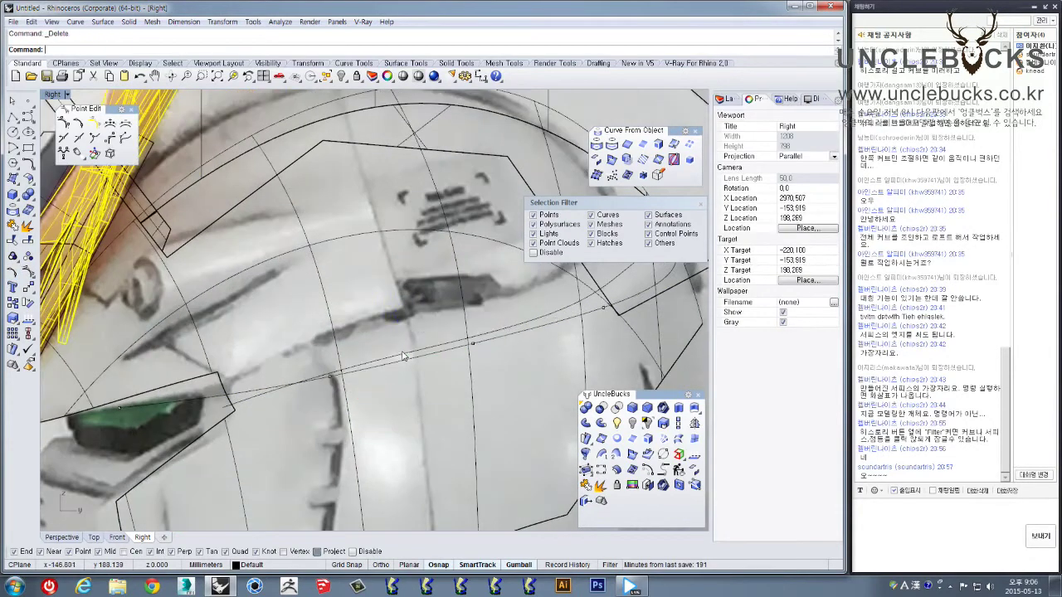
Reposition the two edit points beside the gap along the curve in the Right view to smooth its side profile
left_click(330, 377)
key("Delete")
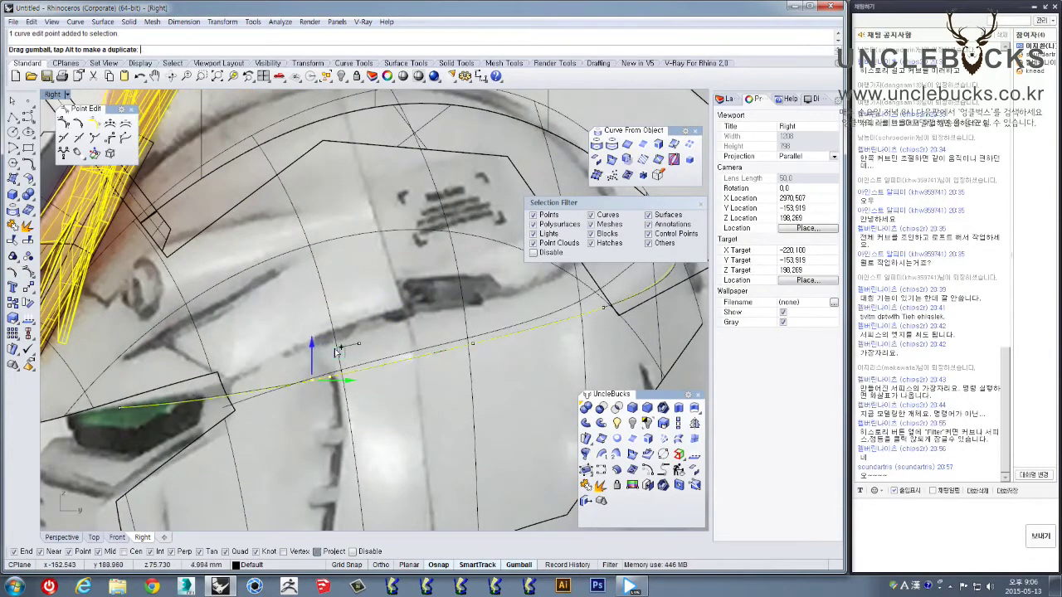
left_click(473, 342)
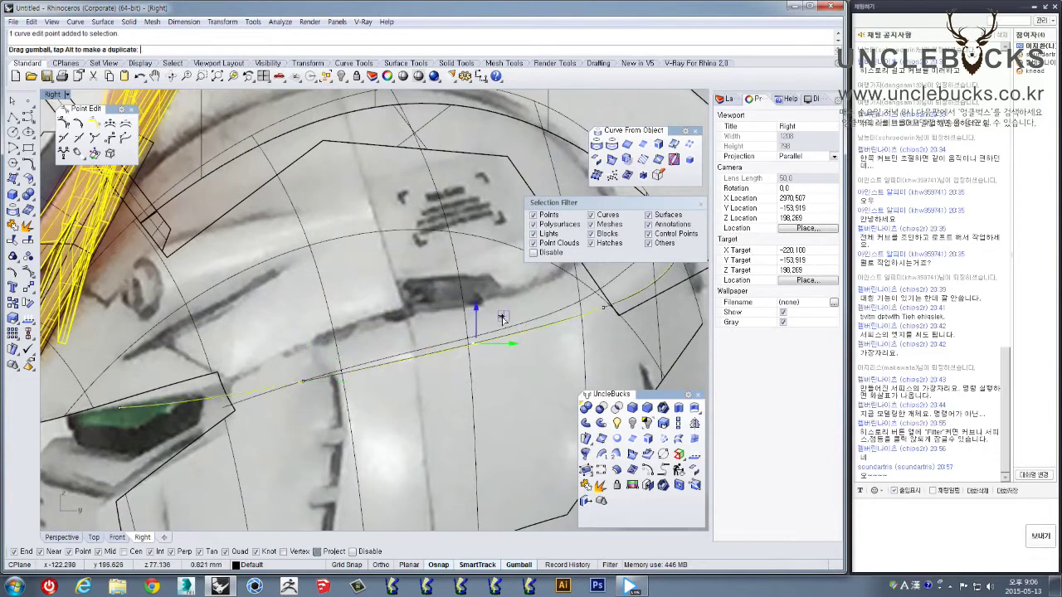
scroll(498, 324, "down", 3)
left_click(584, 308)
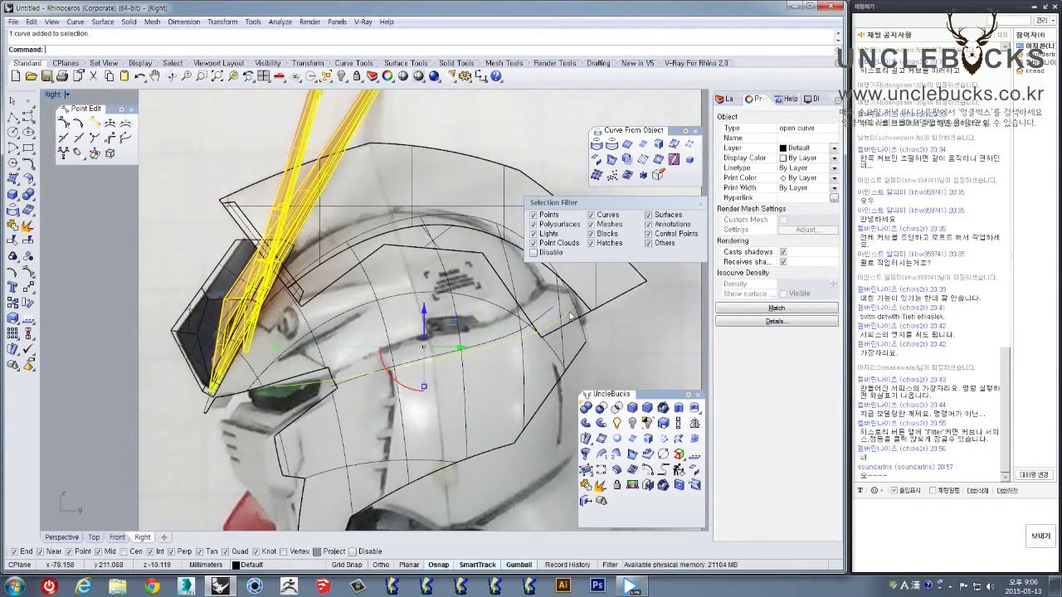
Mirror the panel-line curve across the head's centre line in the Top view and join both halves into one curve
double_click(50, 95)
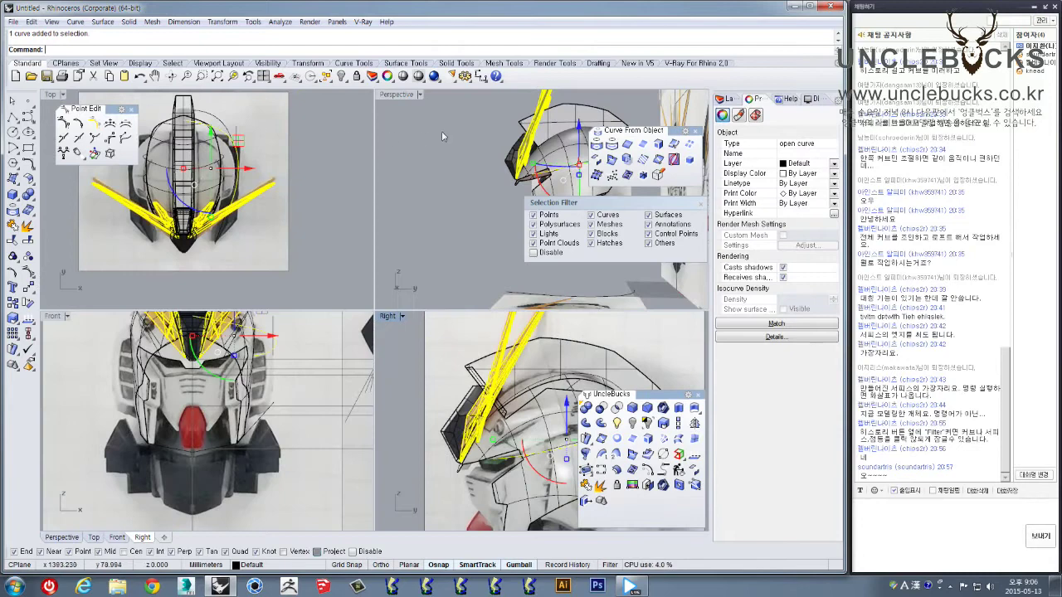
double_click(396, 94)
right_click_drag(309, 165, 297, 288)
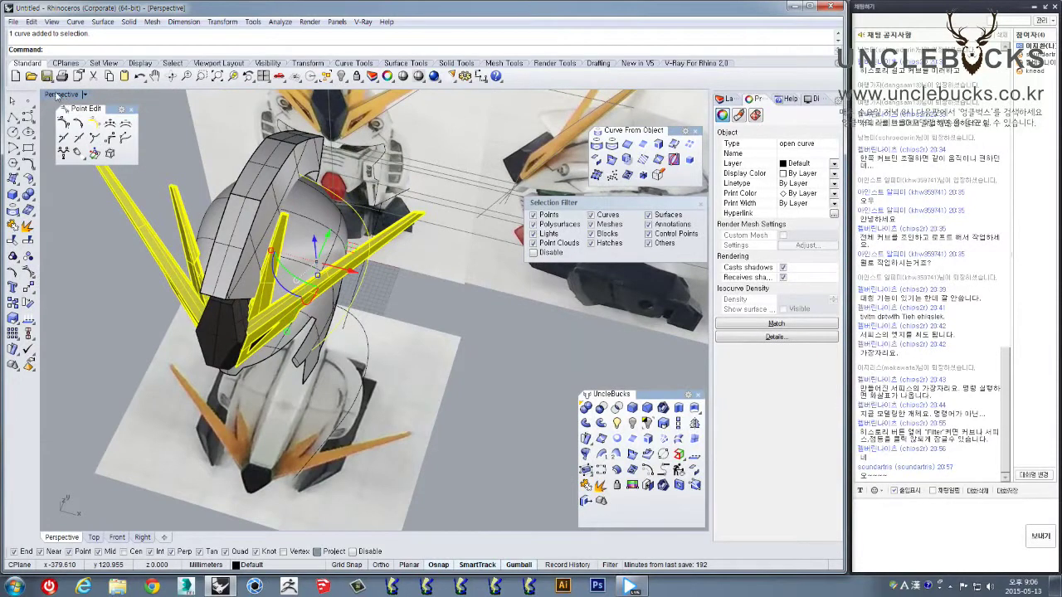
double_click(58, 95)
double_click(50, 95)
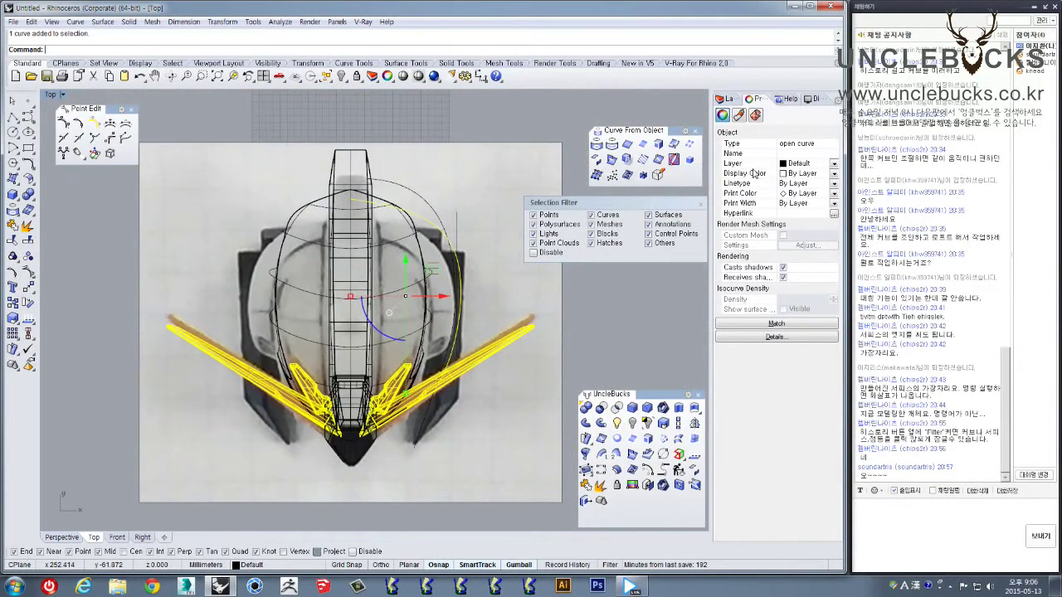
left_click(694, 423)
left_click(351, 200)
scroll(343, 206, "up", 3)
scroll(340, 211, "down", 3)
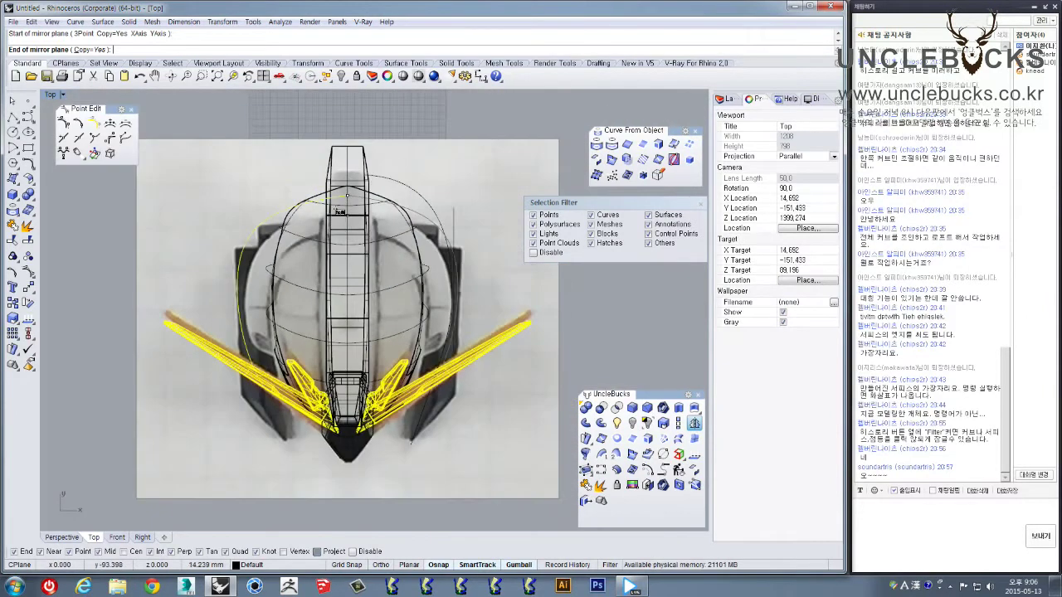
left_click(345, 117)
scroll(339, 183, "up", 3)
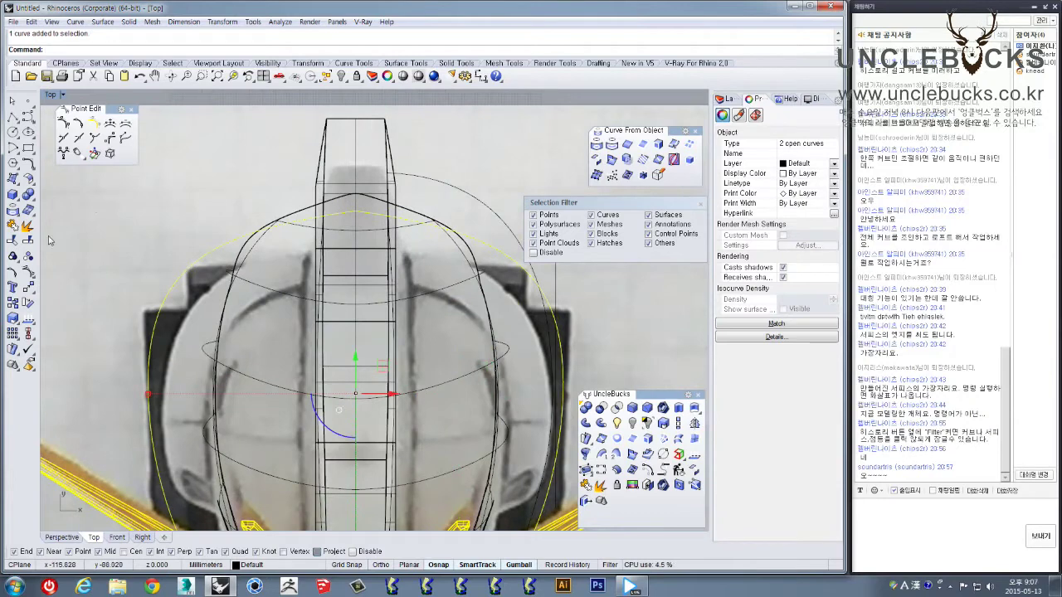
left_click(12, 225)
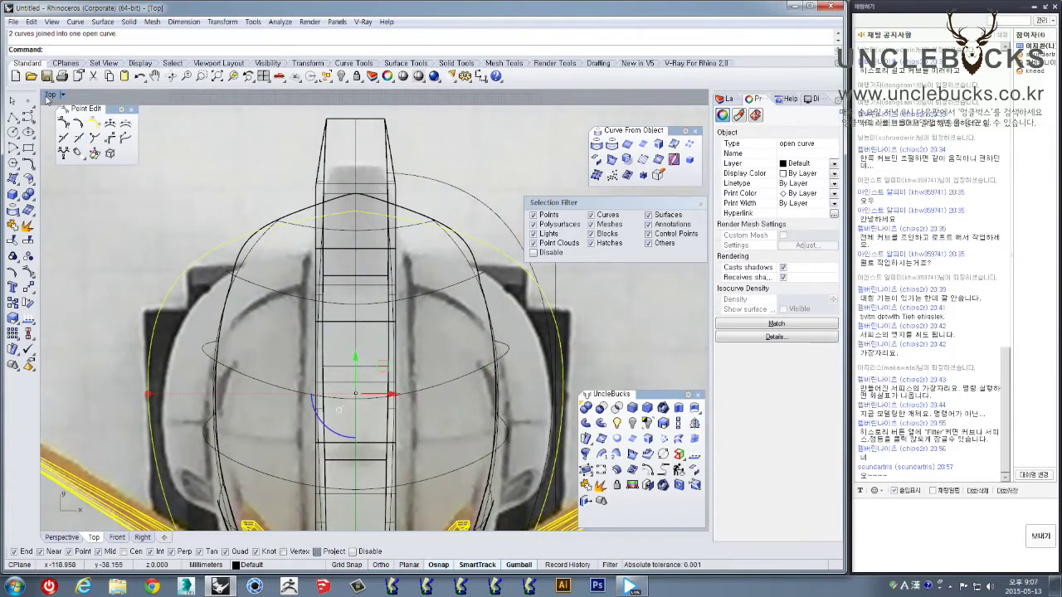
Turn on the edit points of the joined panel-line curve and inspect it around the head in Perspective
double_click(49, 96)
double_click(410, 102)
right_click_drag(418, 270, 150, 247)
left_click(12, 273)
right_click_drag(407, 279, 477, 312)
double_click(47, 94)
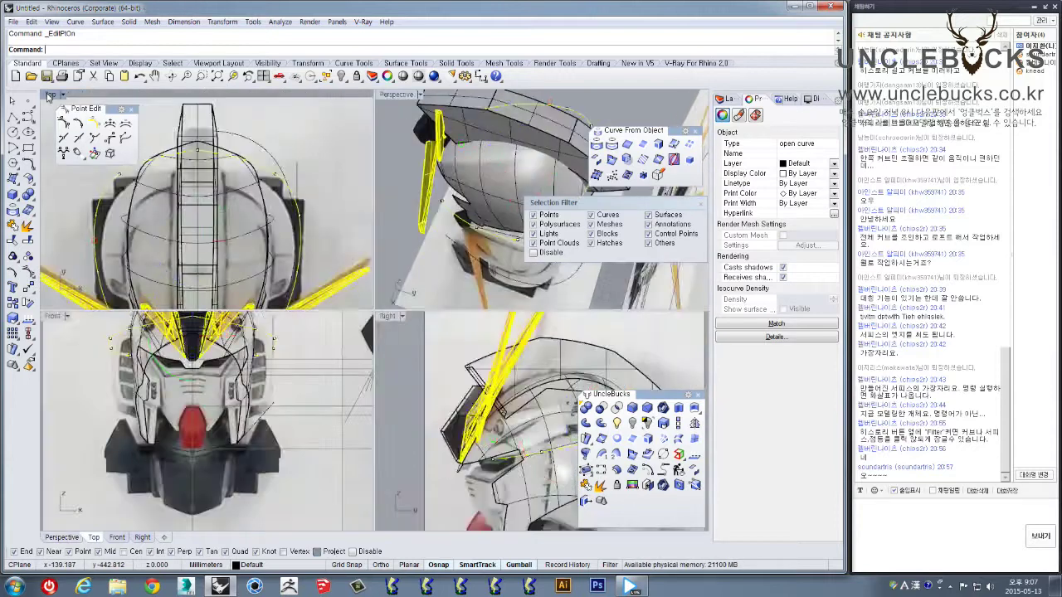
Try to delete the joined panel-line curve's rear centre edit point in the Top view and turn its points back on
double_click(50, 95)
key("Delete")
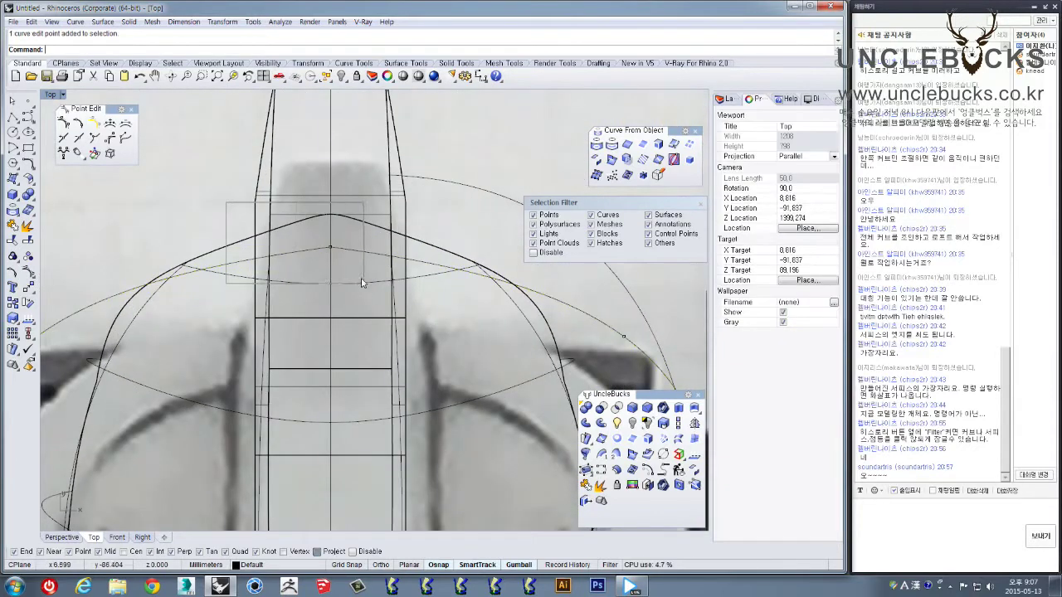
scroll(359, 271, "down", 3)
scroll(359, 271, "down", 2)
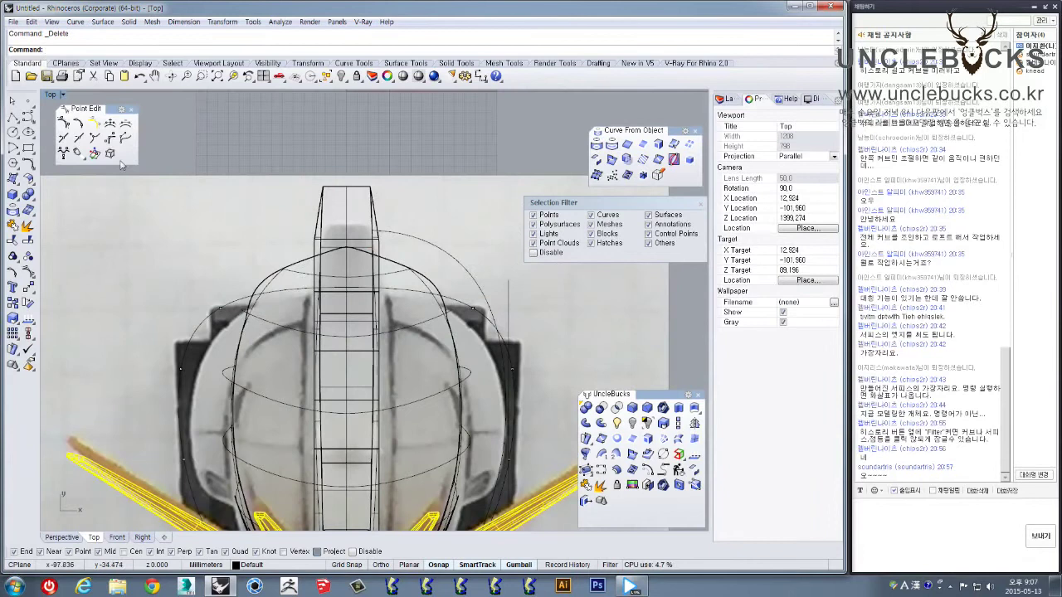
right_click_drag(232, 302, 247, 256)
scroll(267, 252, "down", 4)
scroll(281, 240, "up", 4)
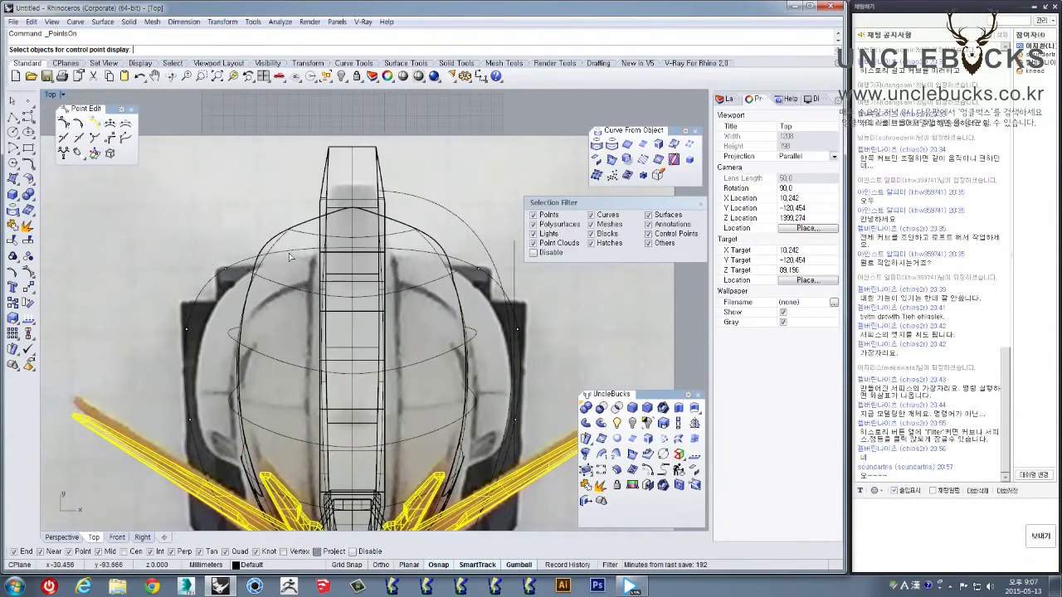
right_click_drag(323, 260, 334, 216)
left_click(250, 214)
right_click_drag(251, 215, 246, 240)
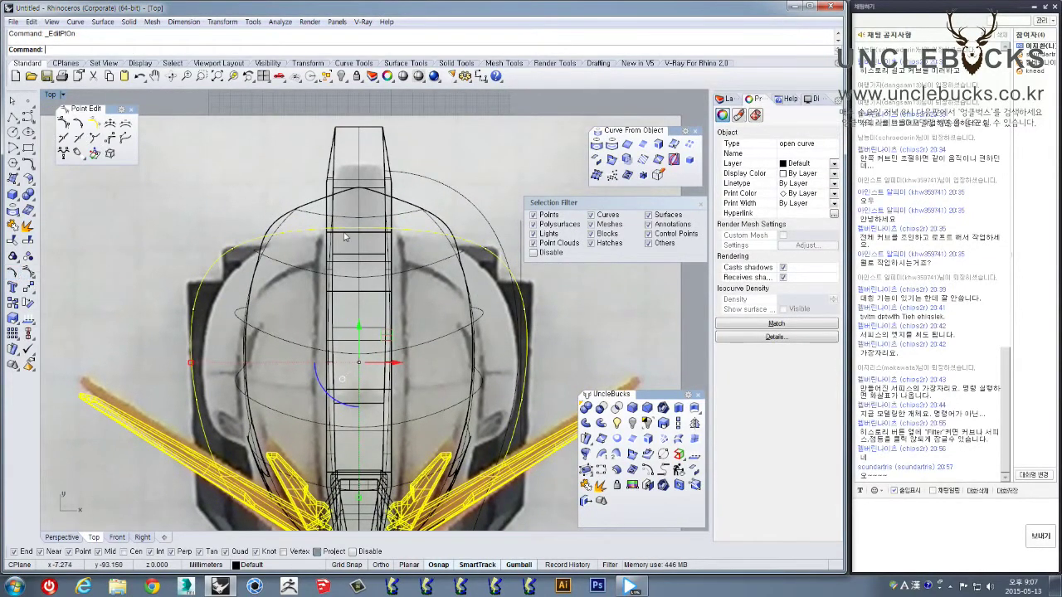
Undo the deletion of the panel-line curve's rear centre edit point
key("ctrl+z")
right_click_drag(347, 199, 338, 239)
scroll(377, 227, "up", 4)
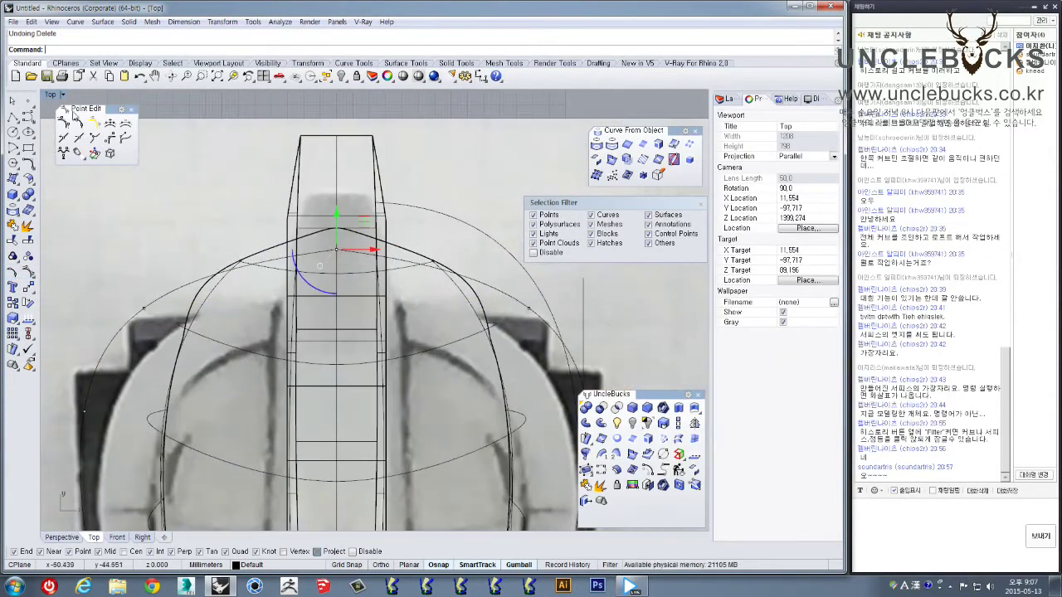
Rebuild the joined panel-line curve with a point count of 10 and degree 5, deleting the input curve
double_click(50, 97)
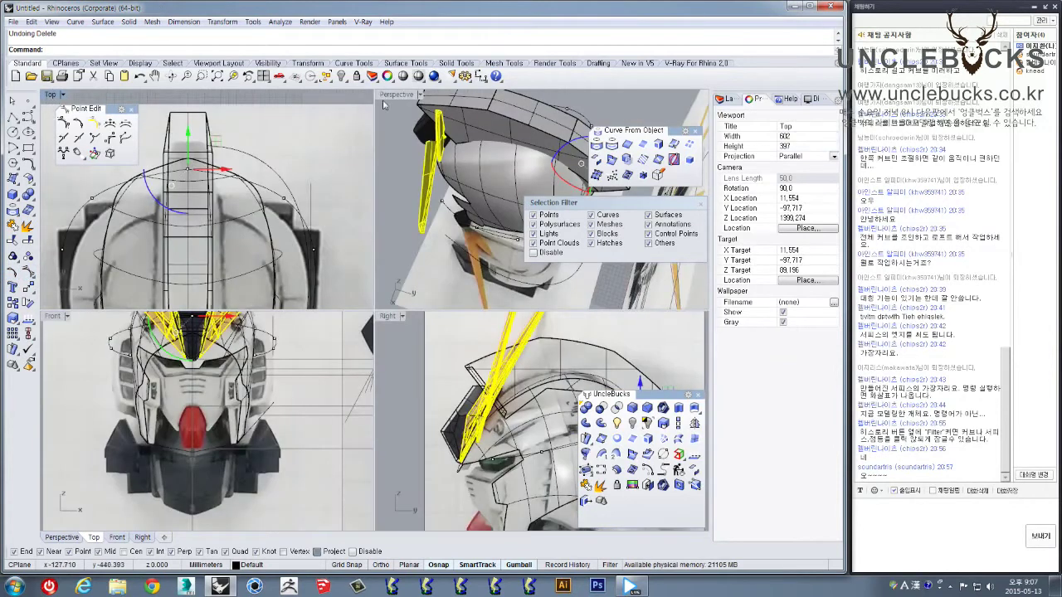
double_click(387, 97)
right_click_drag(349, 187, 420, 247)
scroll(398, 215, "down", 4)
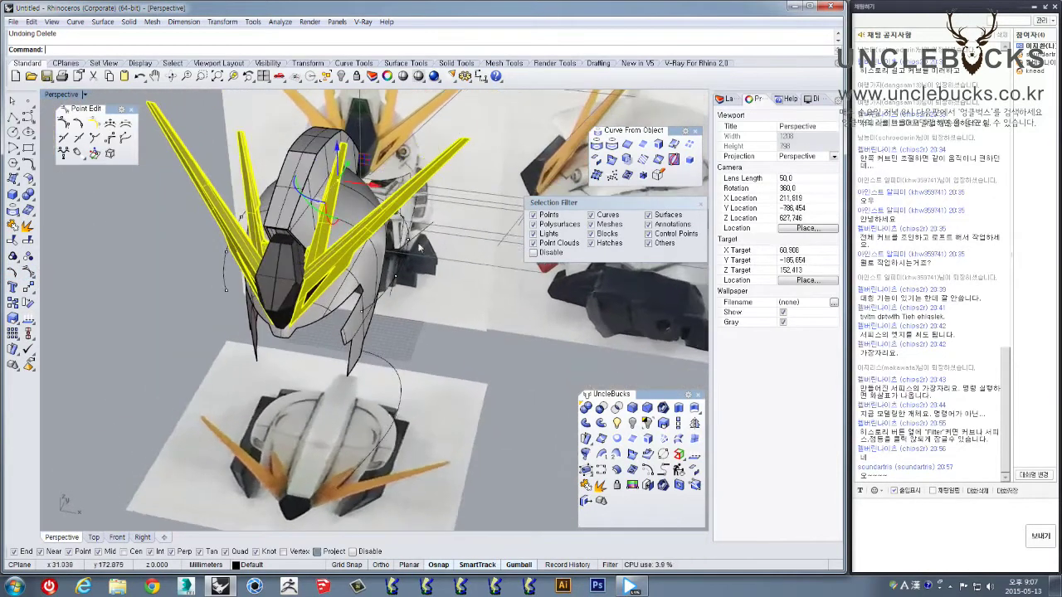
left_click(404, 267)
scroll(404, 266, "up", 2)
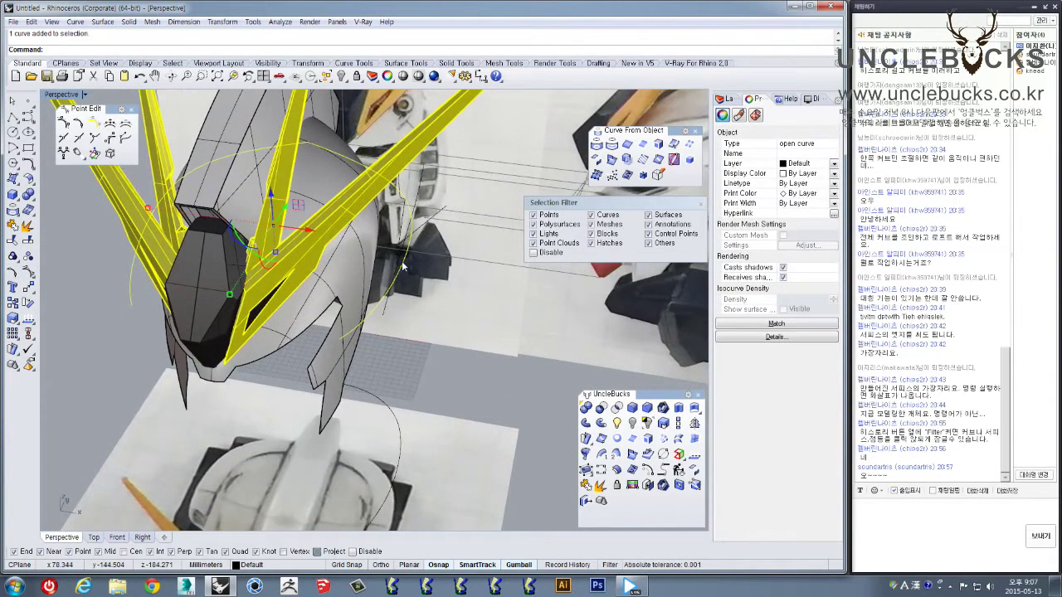
key("Return")
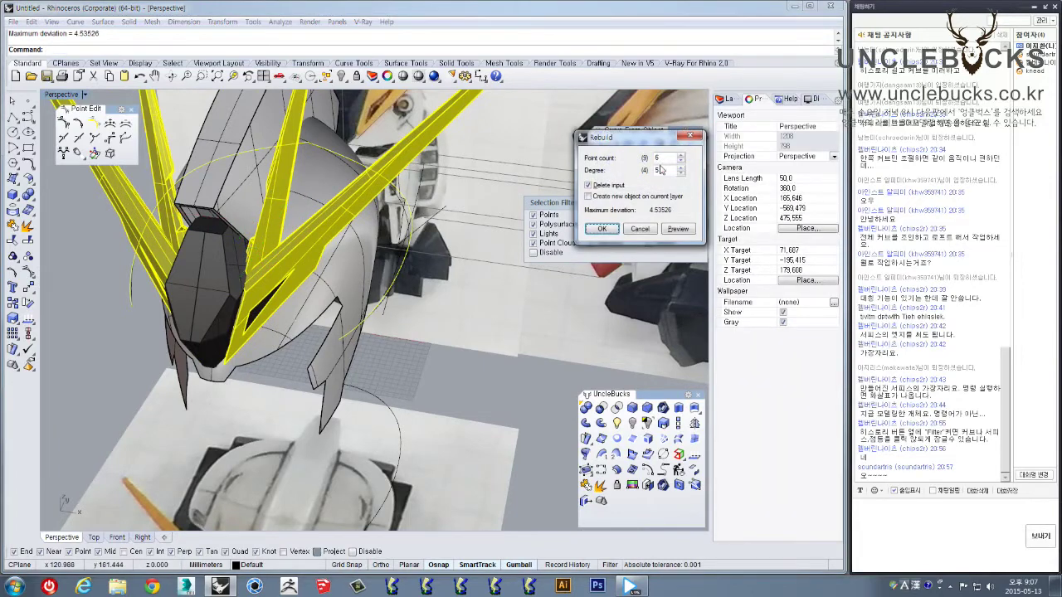
right_click_drag(454, 178, 467, 321)
scroll(462, 236, "down", 4)
scroll(481, 315, "up", 6)
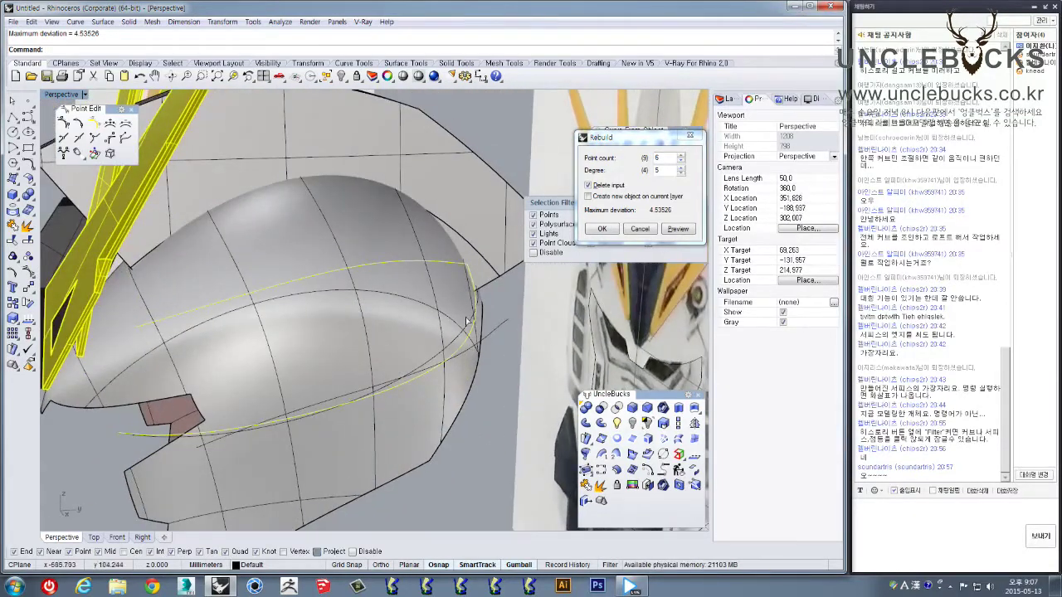
right_click_drag(432, 362, 587, 222)
key("BackSpace")
type("10")
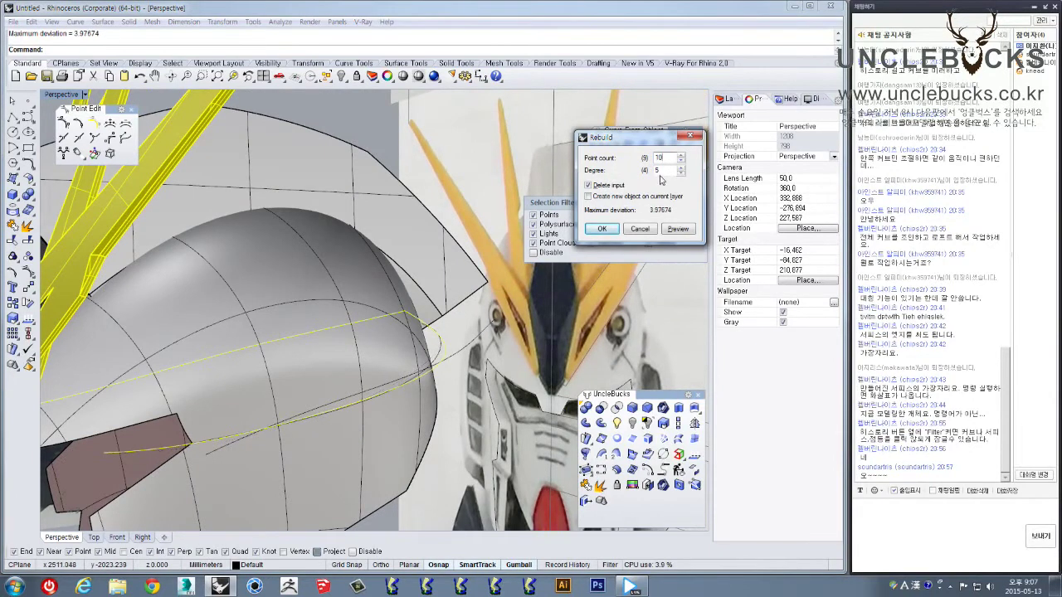
left_click(603, 229)
right_click_drag(611, 233, 476, 246)
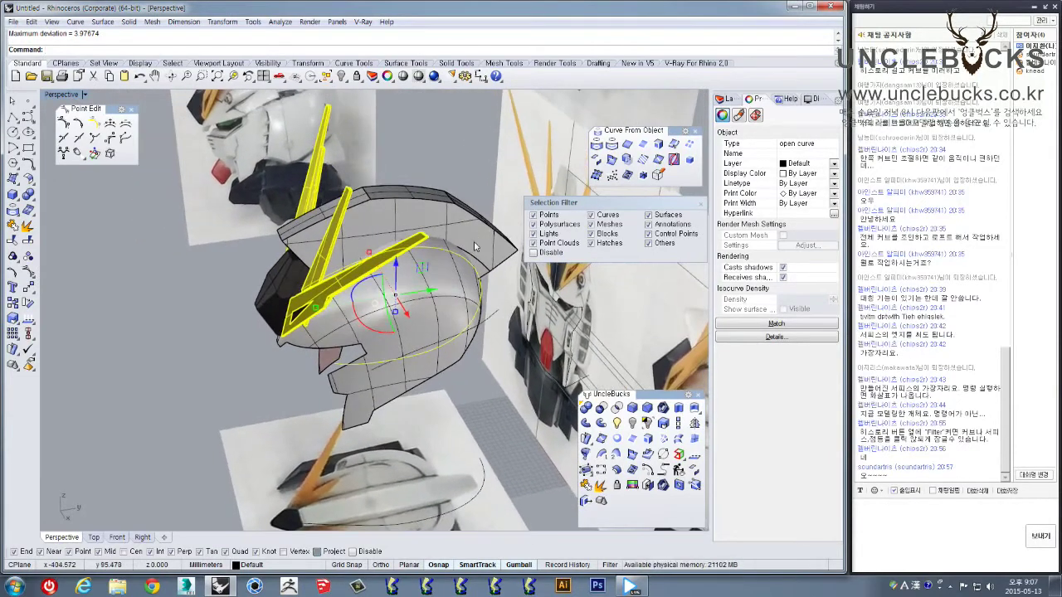
Examine how the rebuilt panel-line curve runs around the helmet in Perspective and against the side reference in the Right view
scroll(480, 311, "up", 3)
key("Escape")
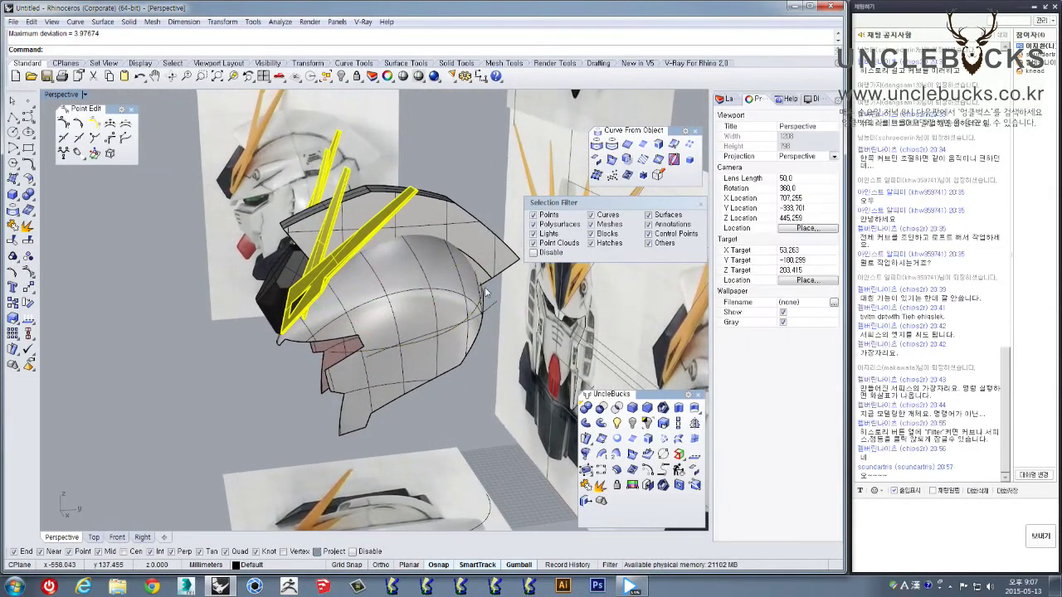
scroll(486, 295, "up", 4)
left_click(467, 329)
right_click_drag(459, 326, 490, 316)
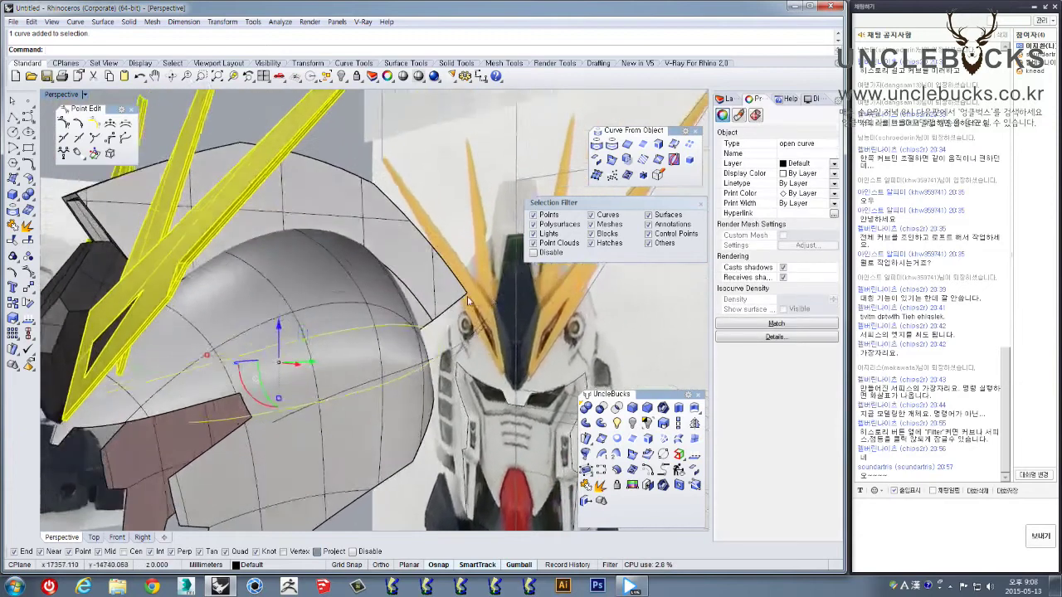
scroll(456, 307, "down", 4)
right_click_drag(423, 297, 338, 218)
scroll(418, 295, "up", 4)
scroll(418, 296, "up", 2)
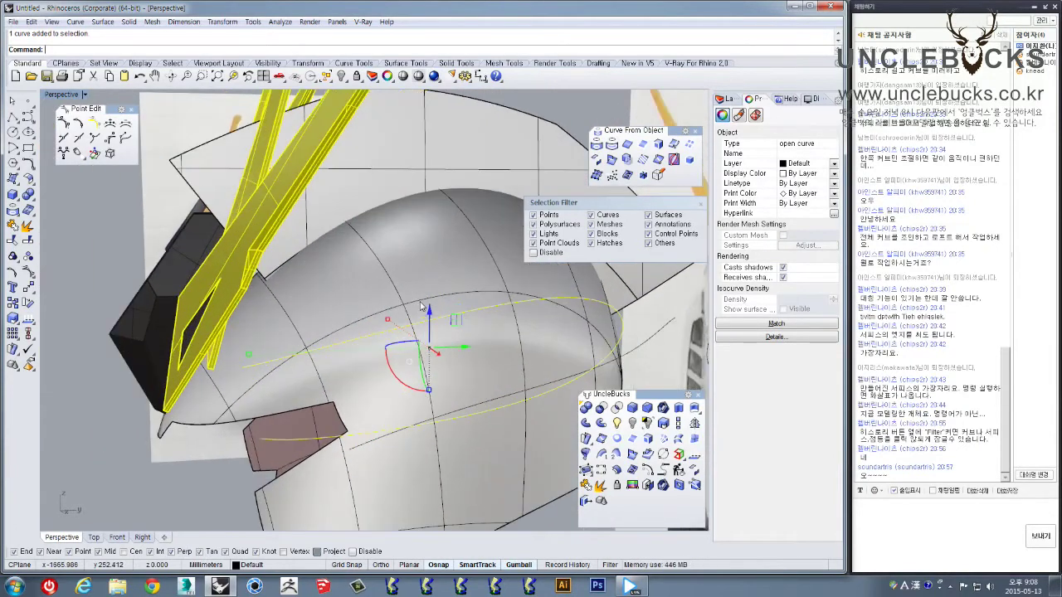
right_click_drag(446, 314, 330, 290)
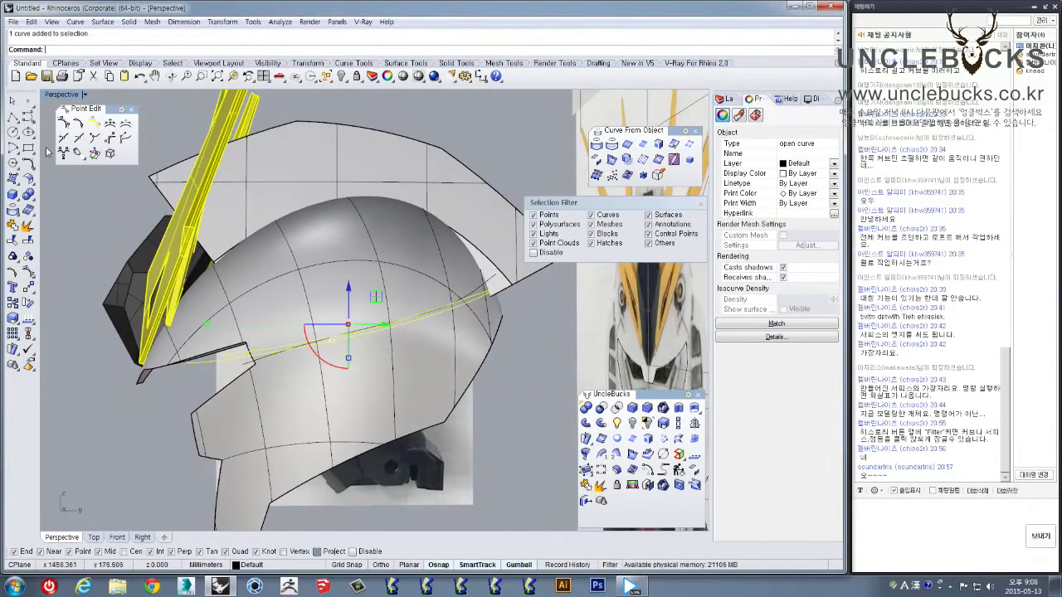
double_click(60, 95)
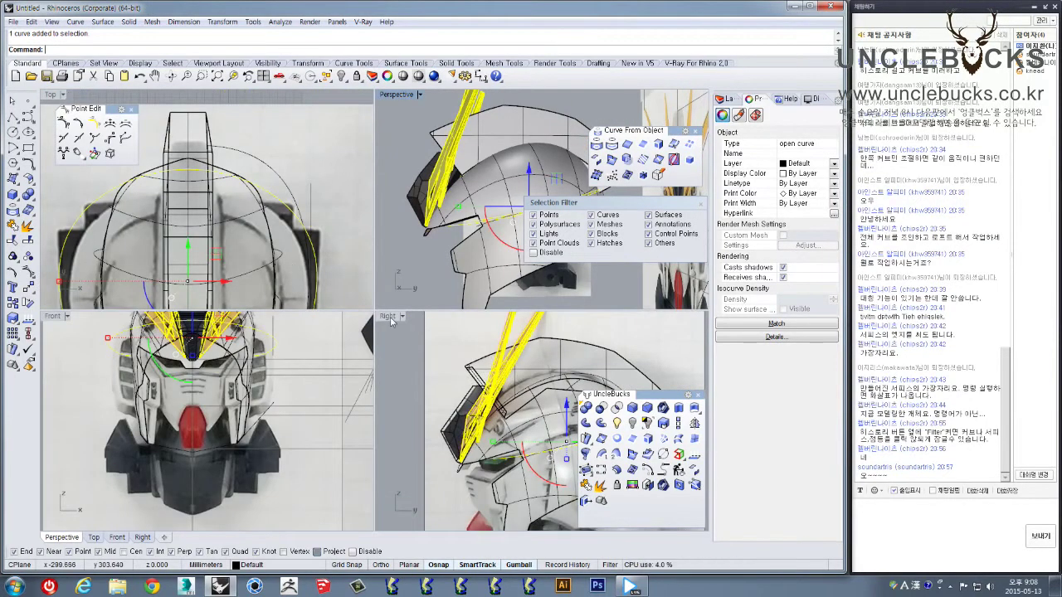
double_click(389, 316)
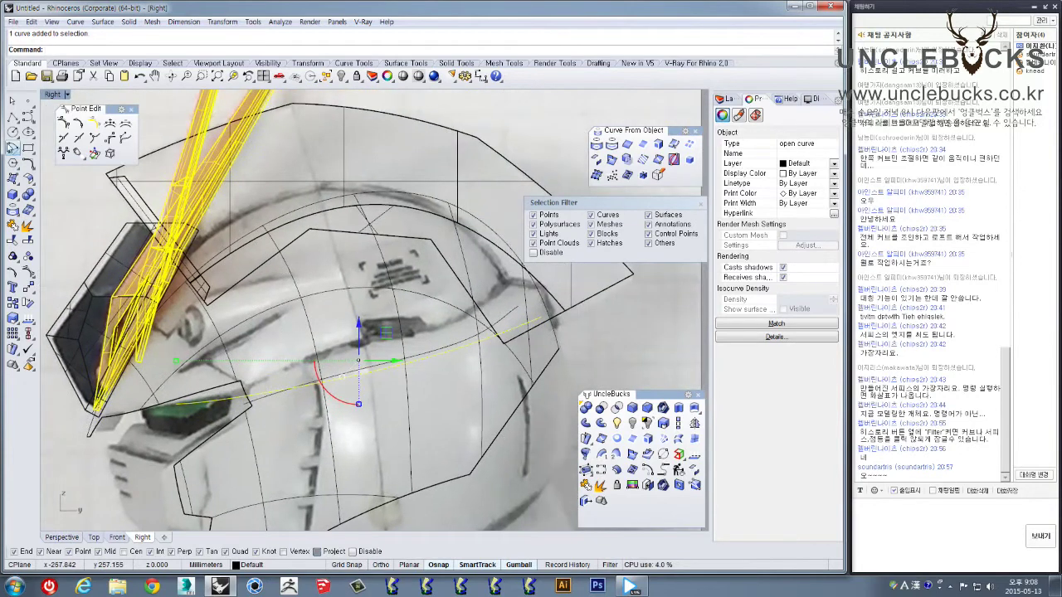
left_click(28, 117)
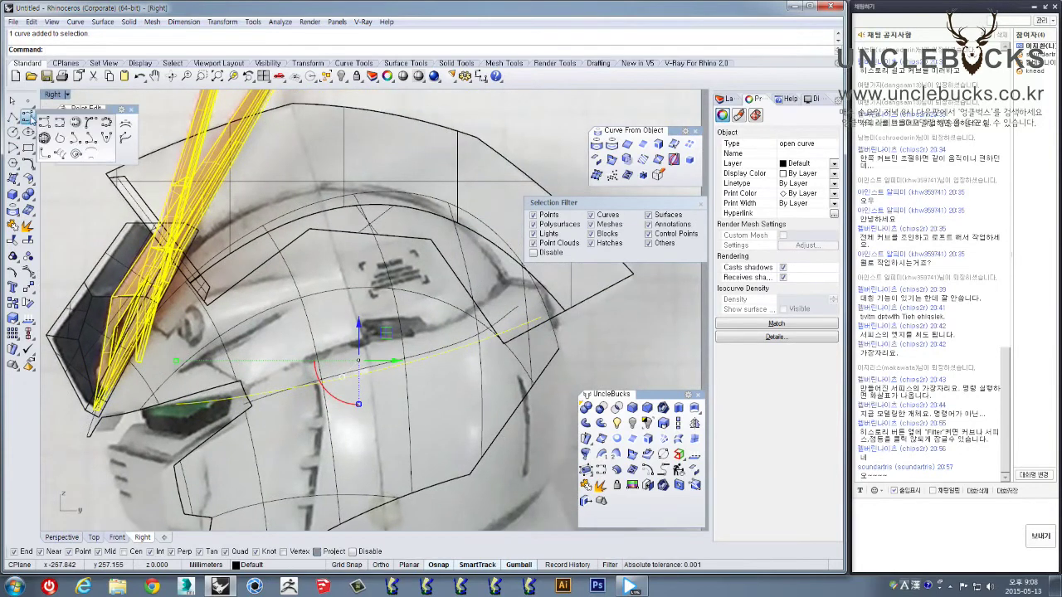
left_click(58, 123)
left_click(240, 378)
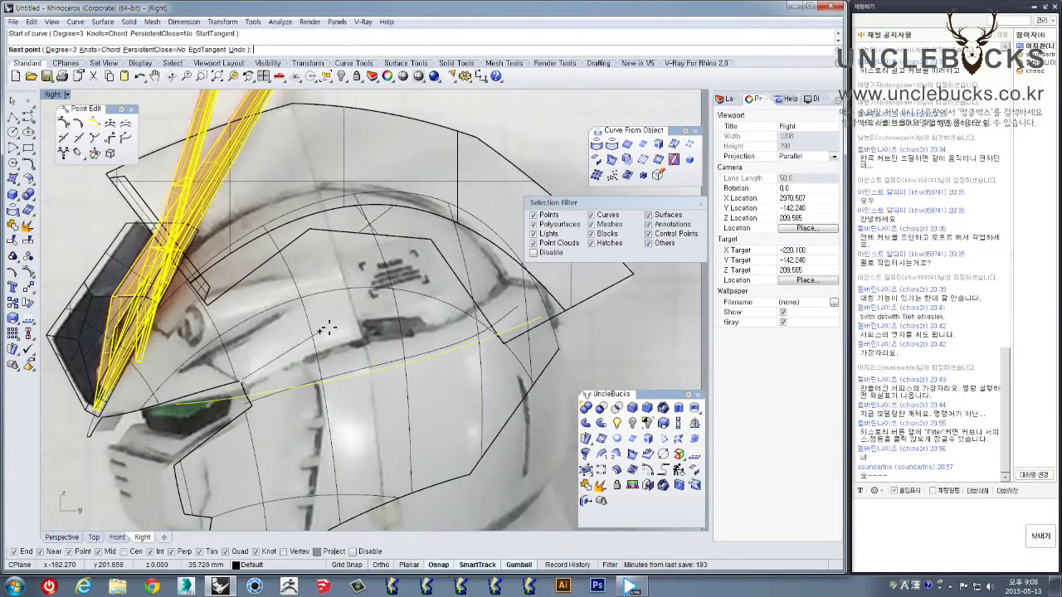
left_click(381, 325)
scroll(432, 324, "up", 2)
key("Escape")
Draw an interpolated curve through four points along the reference's side panel line in the Right view, from the cheek guard to the helmet's rear
right_click_drag(200, 395, 225, 346)
right_click(225, 346)
left_click(204, 369)
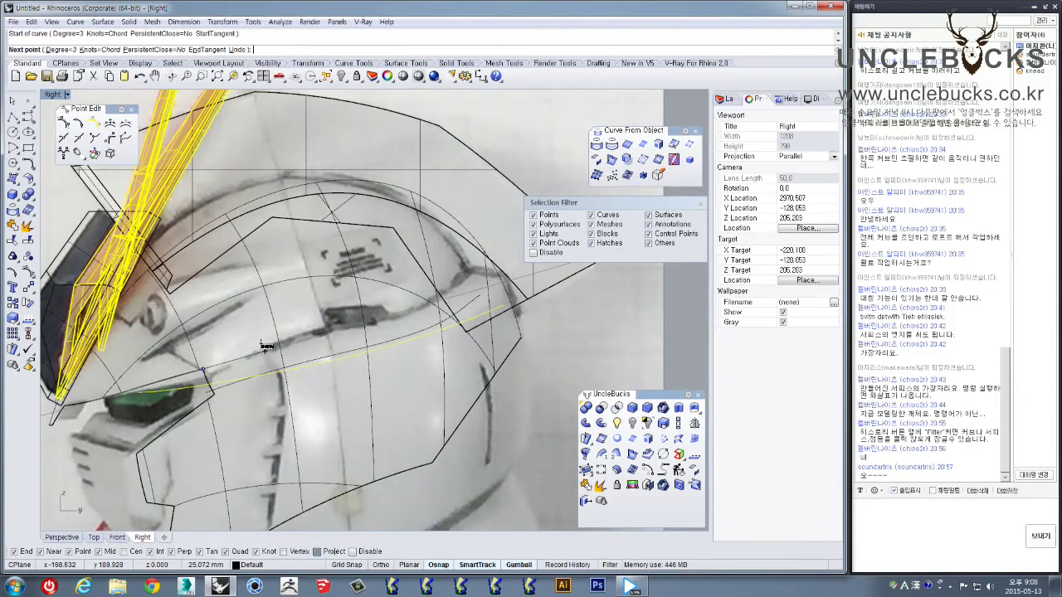
left_click(272, 338)
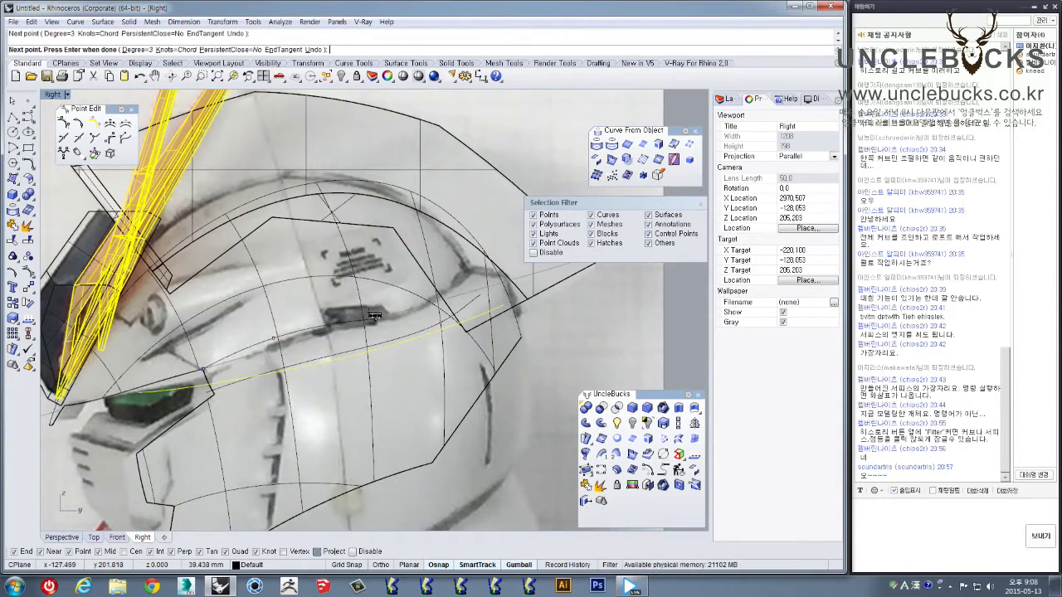
left_click(374, 317)
left_click(463, 270)
key("Return")
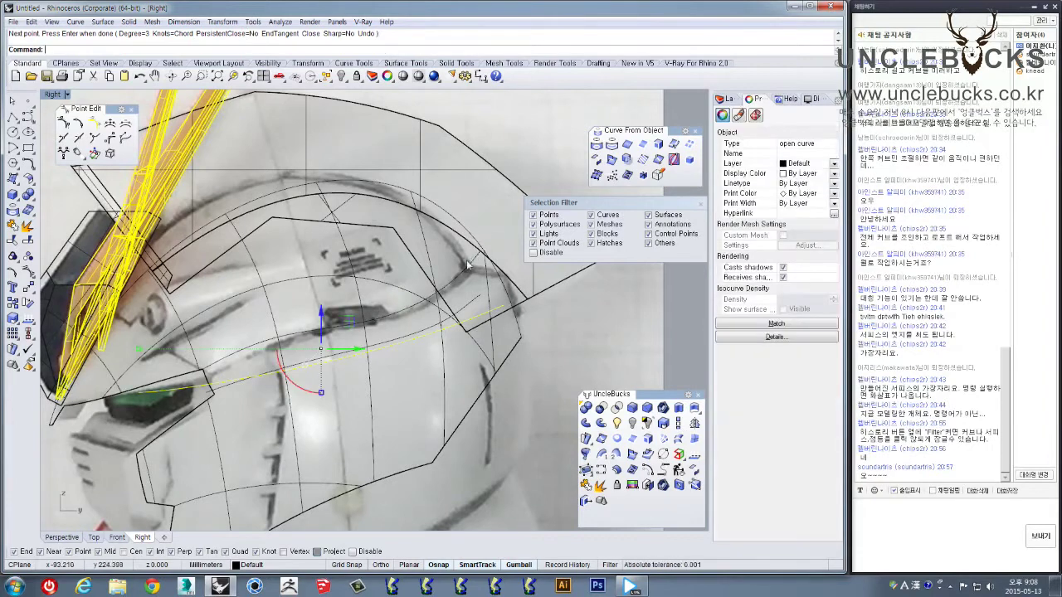
Project the new side curve onto the helmet surface from the Right view and check the projected curves in Perspective
scroll(130, 346, "down", 3)
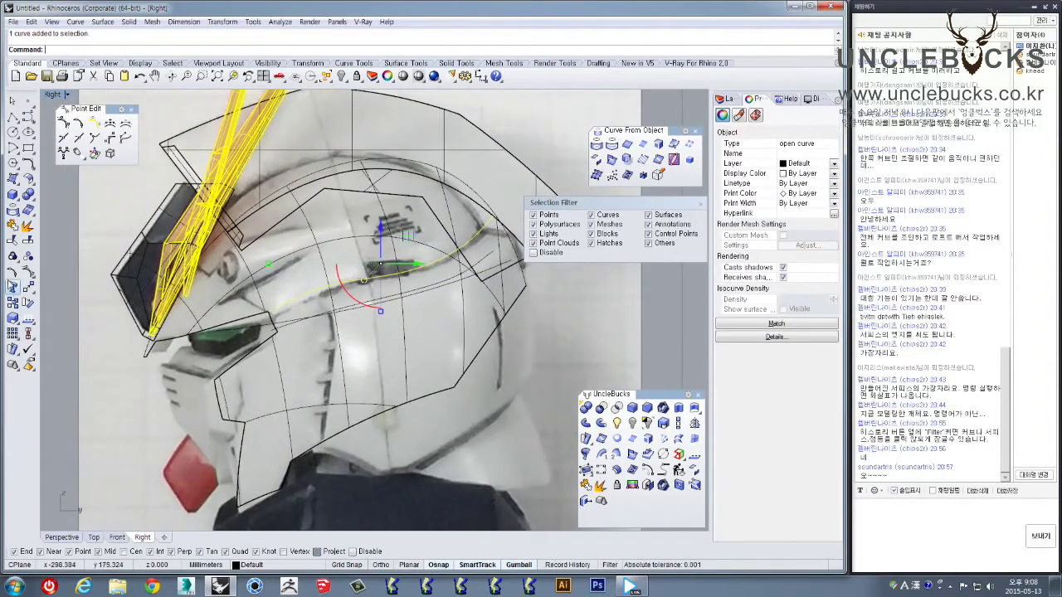
left_click(12, 213)
left_click(222, 300)
key("Return")
right_click_drag(315, 297, 310, 327)
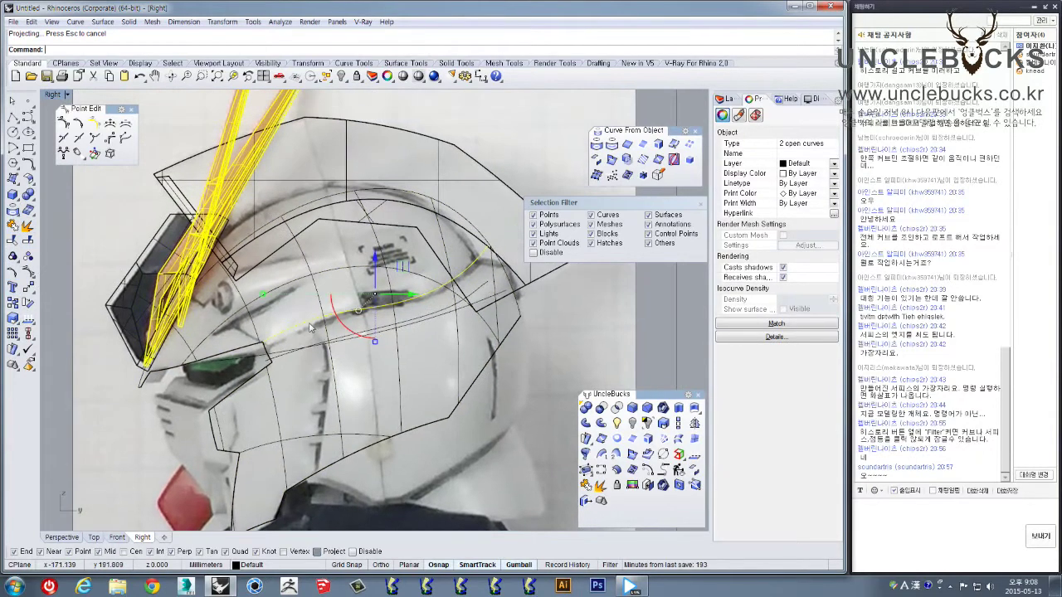
double_click(53, 97)
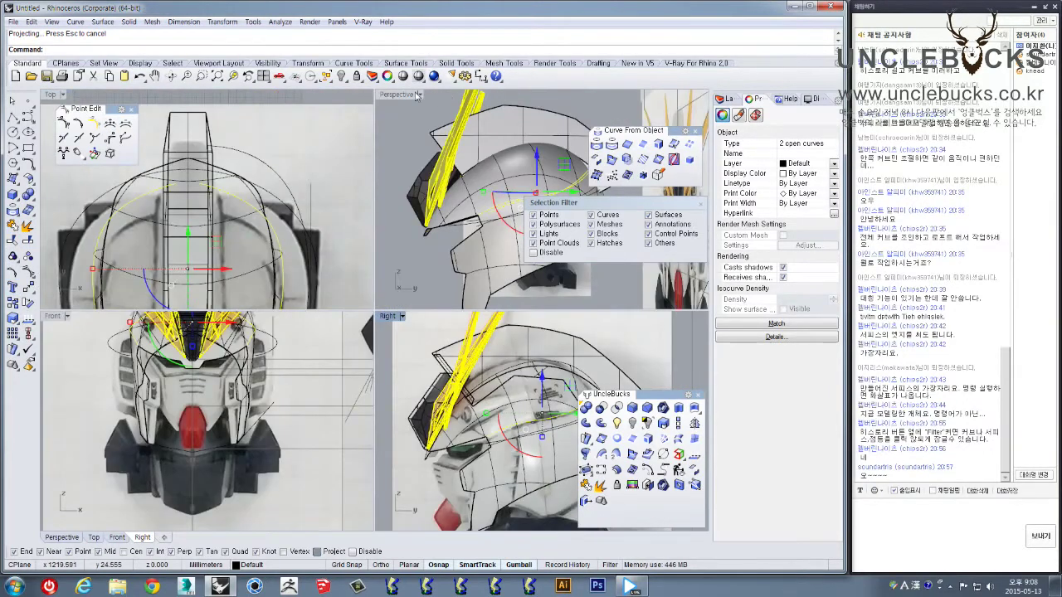
double_click(399, 95)
right_click_drag(397, 183, 230, 147)
scroll(358, 164, "up", 4)
right_click_drag(357, 168, 355, 276)
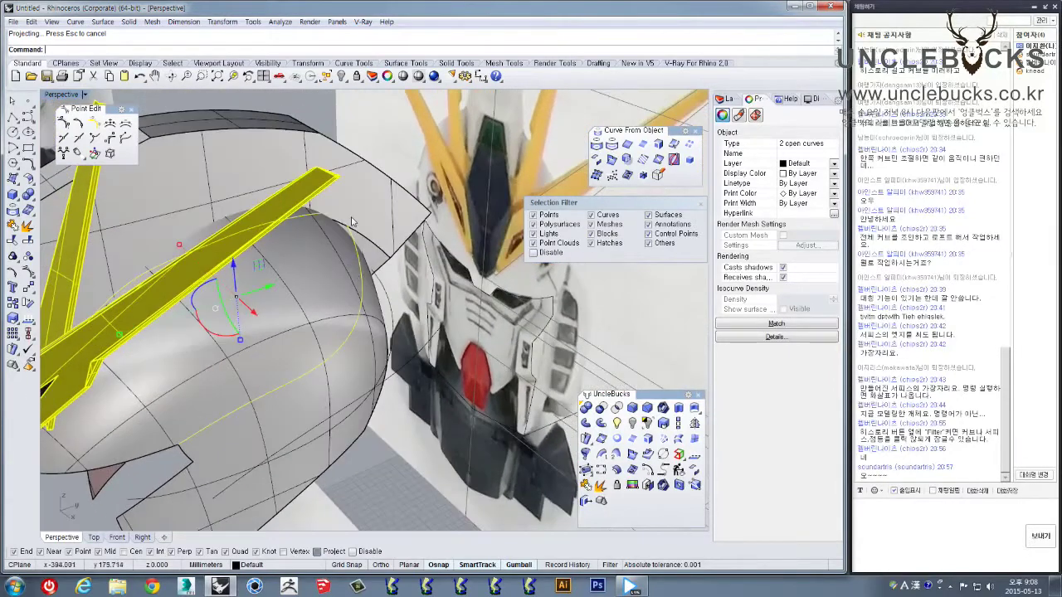
scroll(360, 223, "up", 4)
Bridge the gap between the two projected curves at the helmet's rear with a blend curve in the Top view
double_click(50, 95)
scroll(75, 125, "up", 5)
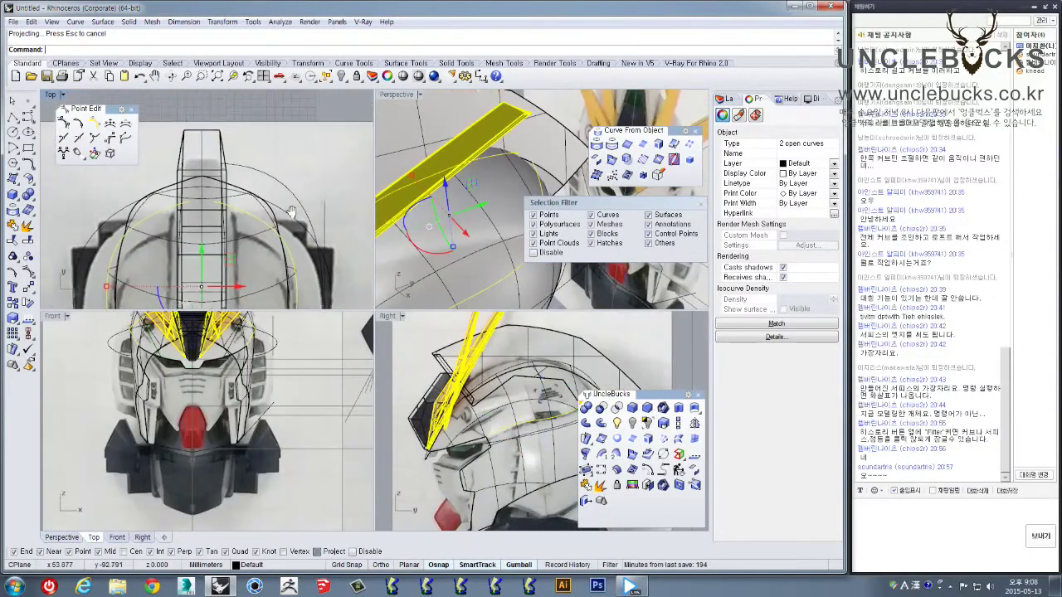
right_click_drag(58, 164, 118, 216)
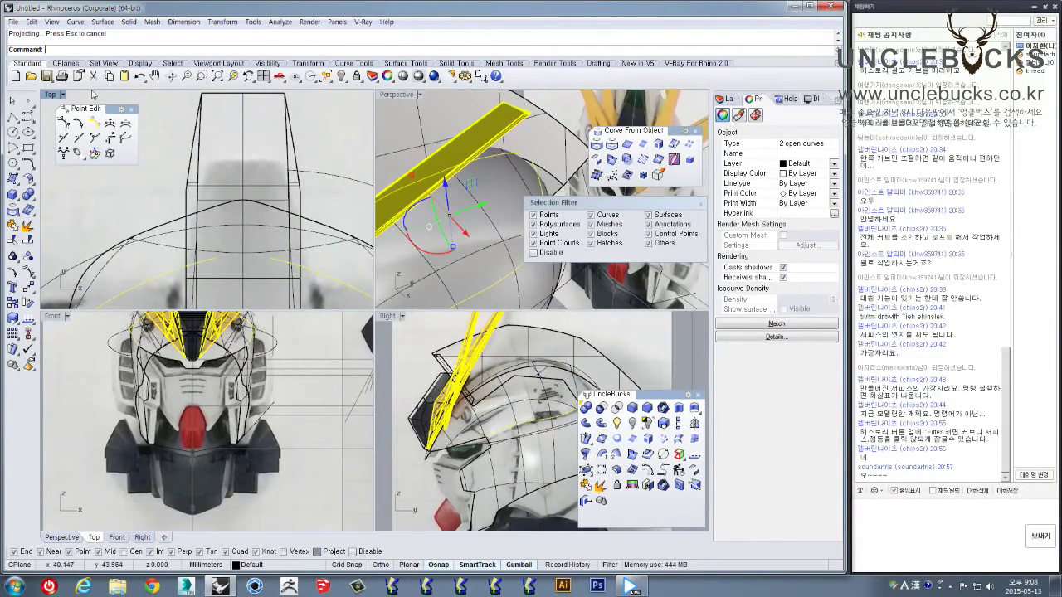
left_click_drag(91, 111, 503, 102)
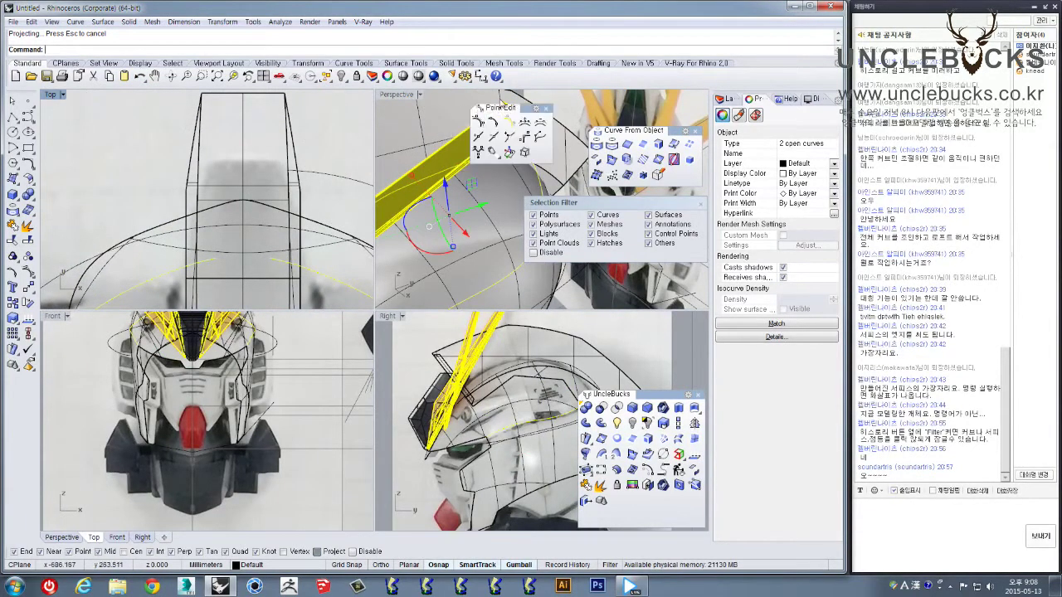
left_click(662, 454)
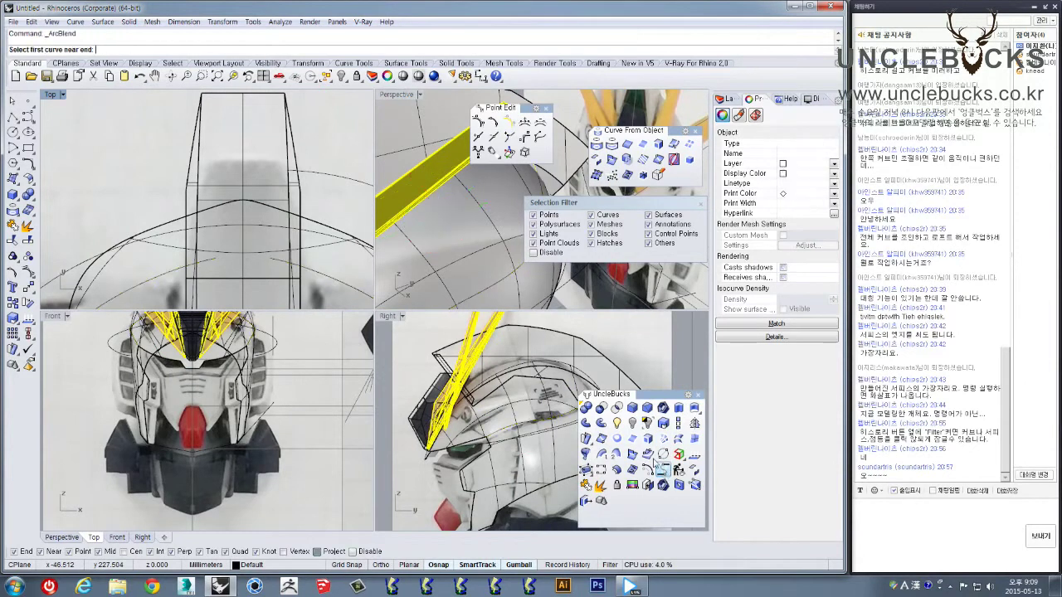
scroll(254, 236, "up", 3)
left_click(157, 278)
key("Escape")
Join the two projected curves and the blend curve into one open curve
left_click(264, 282)
left_click(145, 293, "shift")
left_click(153, 289, "shift")
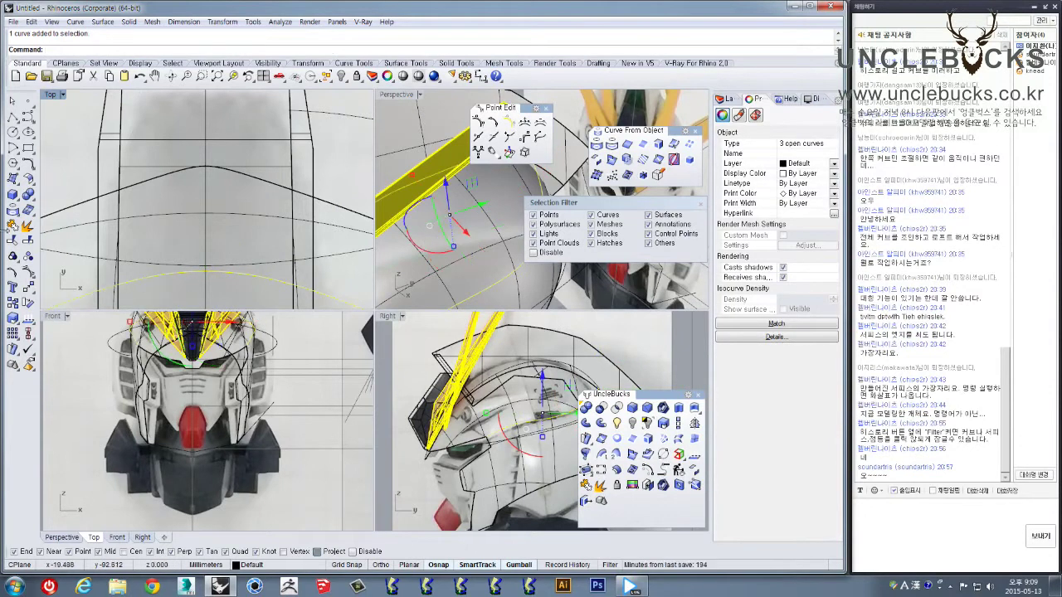
left_click(13, 225)
Rebuild the joined projected curve with a point count of 10 and degree 5 and check its shape in Perspective
double_click(391, 98)
right_click_drag(332, 149, 350, 248)
scroll(273, 198, "down", 5)
scroll(350, 247, "up", 2)
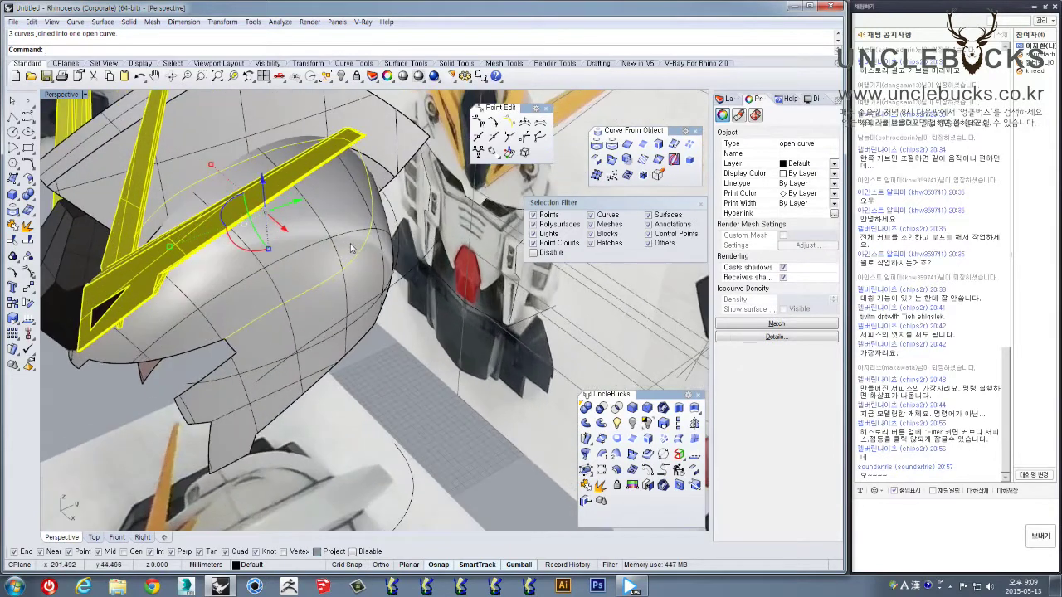
type("Re")
key("Return")
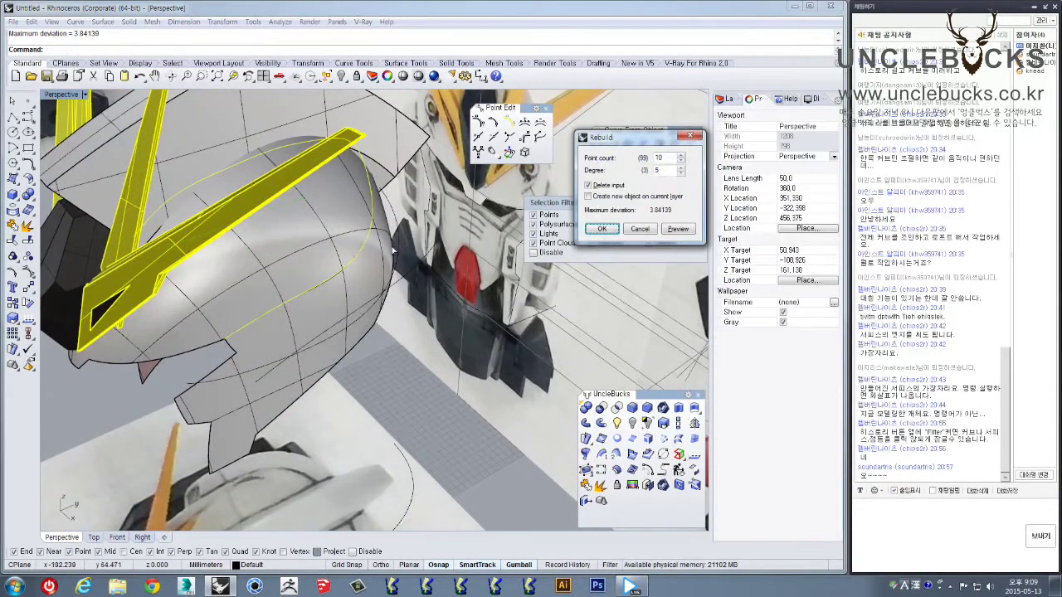
left_click(607, 229)
right_click_drag(286, 278, 255, 285)
right_click_drag(205, 258, 295, 316)
scroll(191, 221, "up", 1)
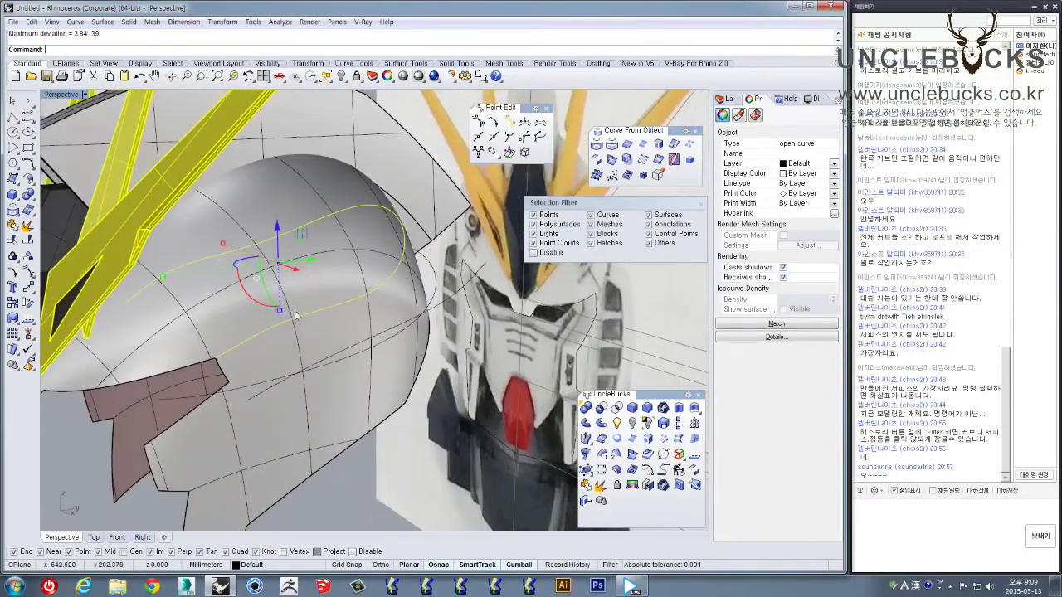
Compare the helmet surface and its panel-line curves with the side reference image in the Right view
left_click(439, 290, "shift")
right_click_drag(439, 290, 382, 220)
left_click(383, 220)
double_click(61, 94)
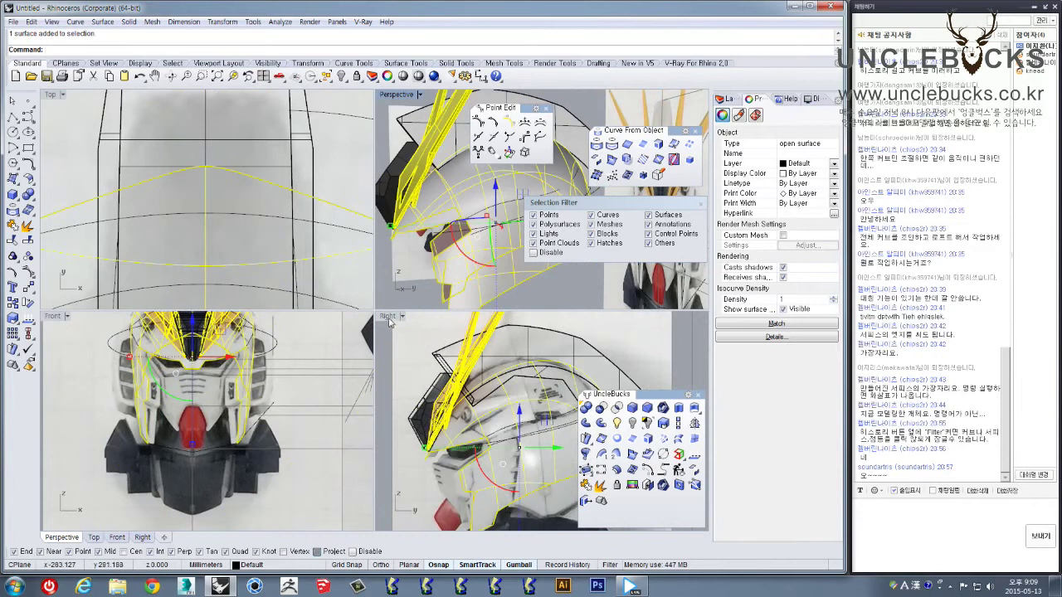
left_click(389, 316)
double_click(391, 320)
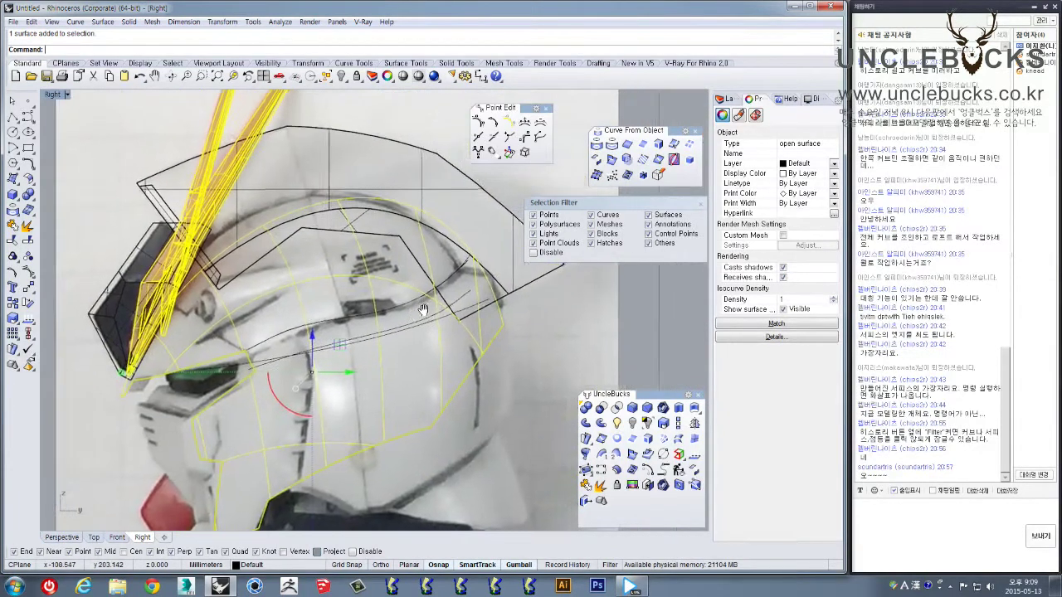
scroll(406, 321, "down", 3)
scroll(407, 322, "up", 2)
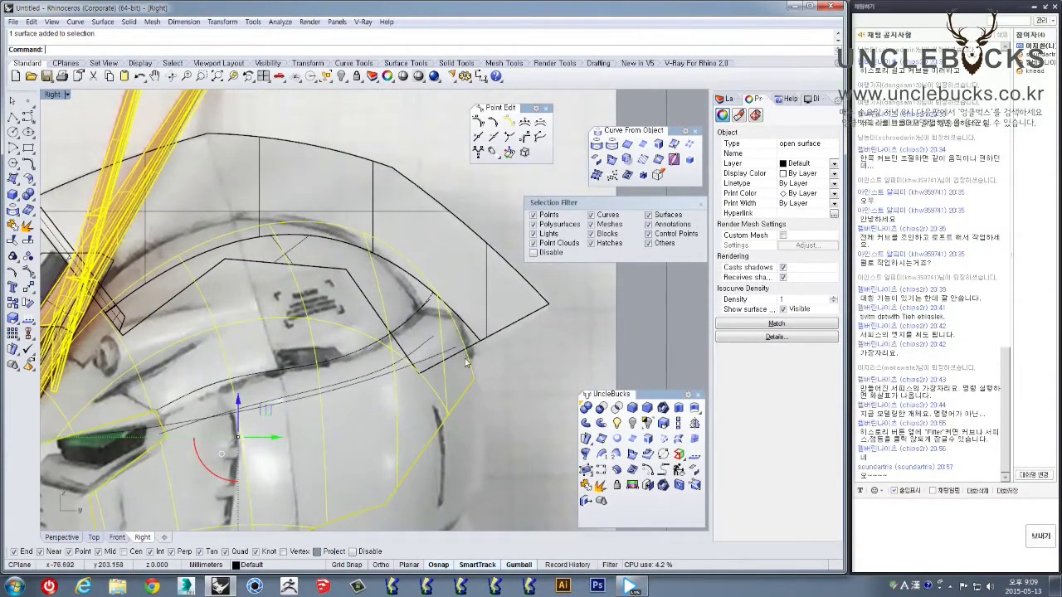
Try moving the upper side curve's rear control points further back in the Top view
double_click(52, 95)
double_click(53, 95)
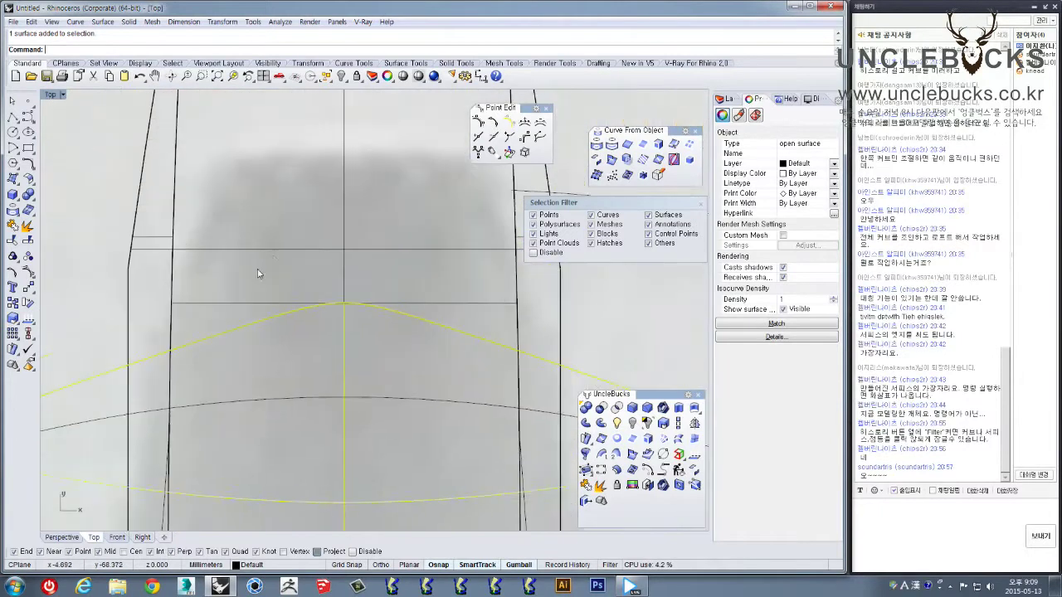
scroll(286, 287, "down", 7)
scroll(286, 292, "down", 2)
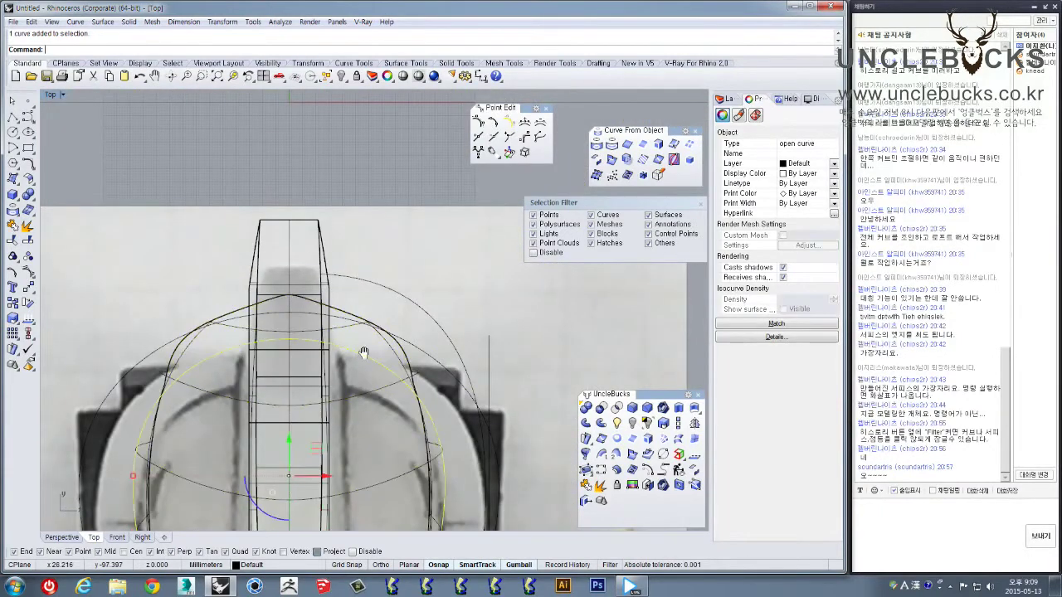
right_click_drag(360, 359, 376, 287)
key("F10")
left_click_drag(224, 223, 424, 265)
left_click_drag(307, 233, 313, 217)
scroll(150, 253, "down", 3)
left_click_drag(115, 227, 398, 292)
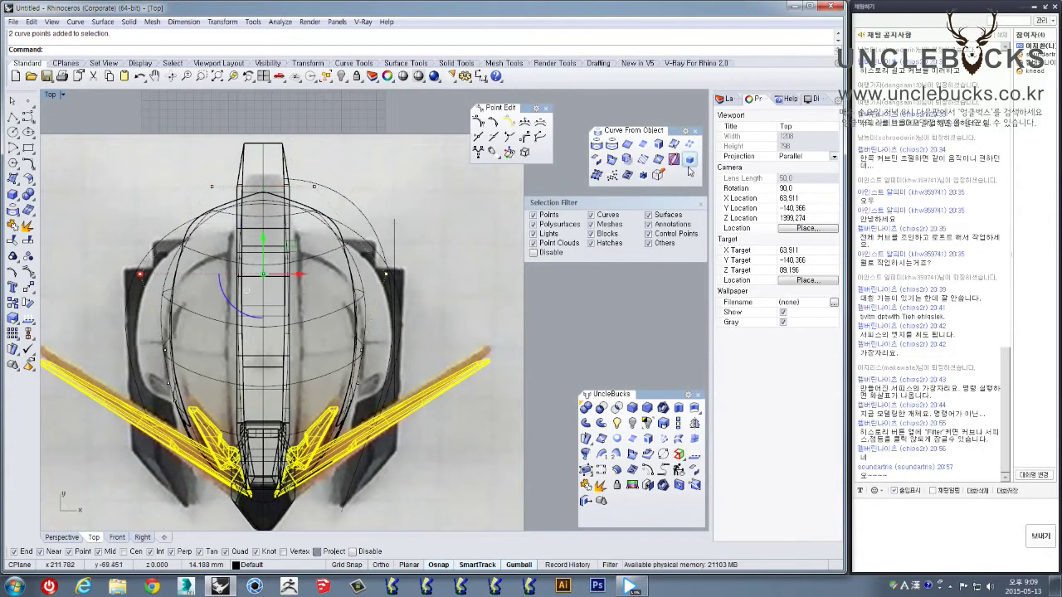
Try widening the upper side curve by scaling its side control points in one direction about the head's centreline
left_click(679, 425)
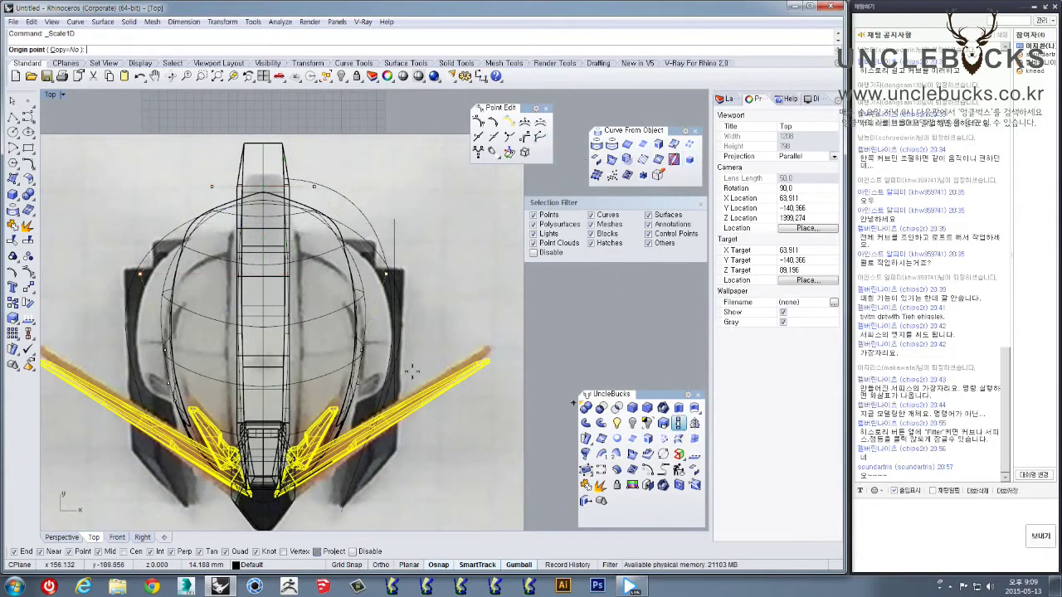
left_click(263, 275)
left_click(476, 275)
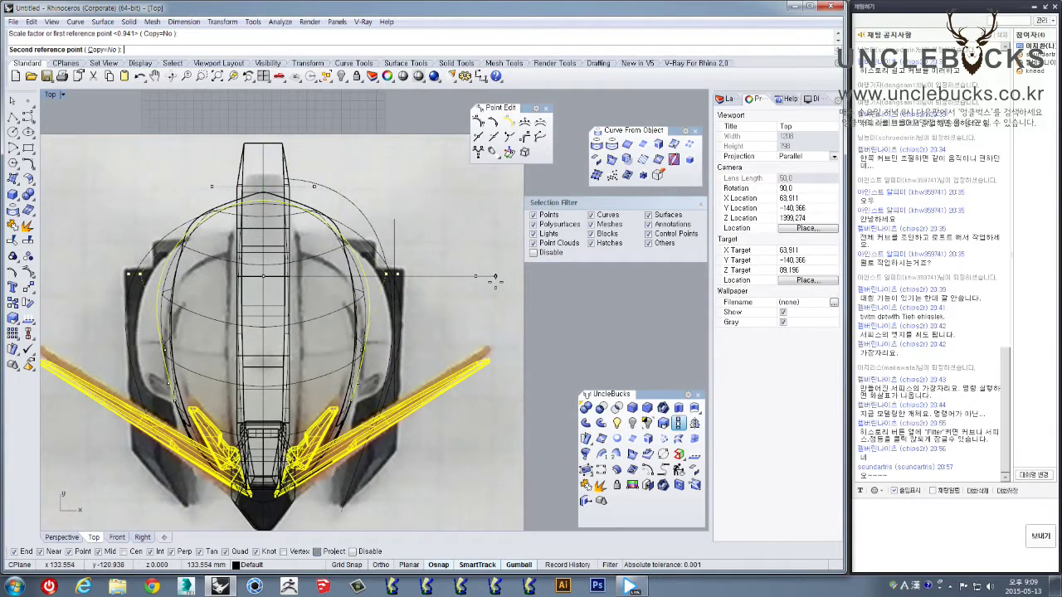
left_click(499, 276)
right_click_drag(333, 217, 328, 255)
key("Escape")
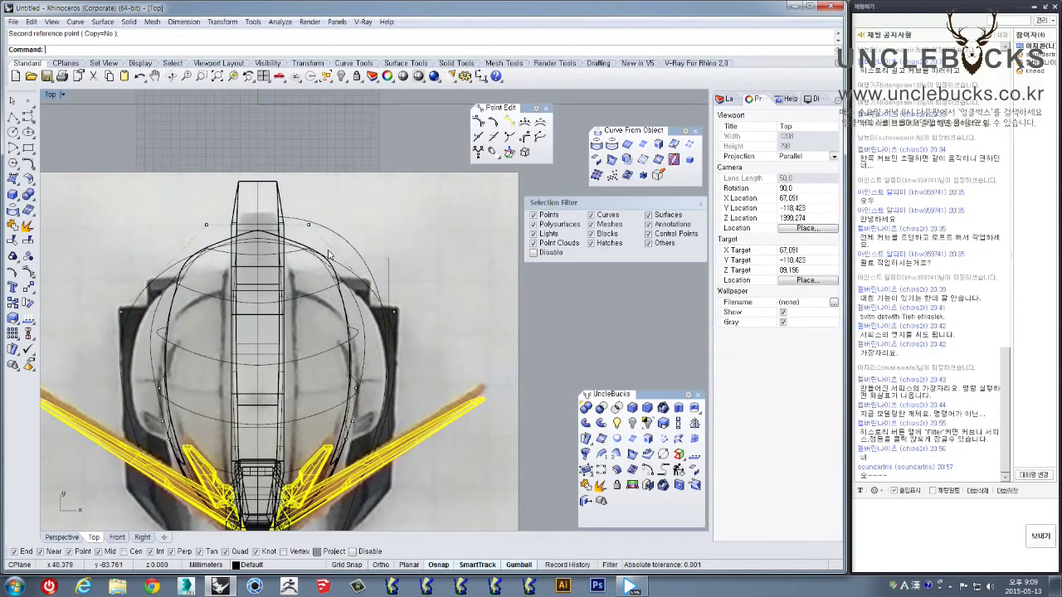
Check the reshaped upper curve in Perspective and undo its control-point edits
double_click(49, 96)
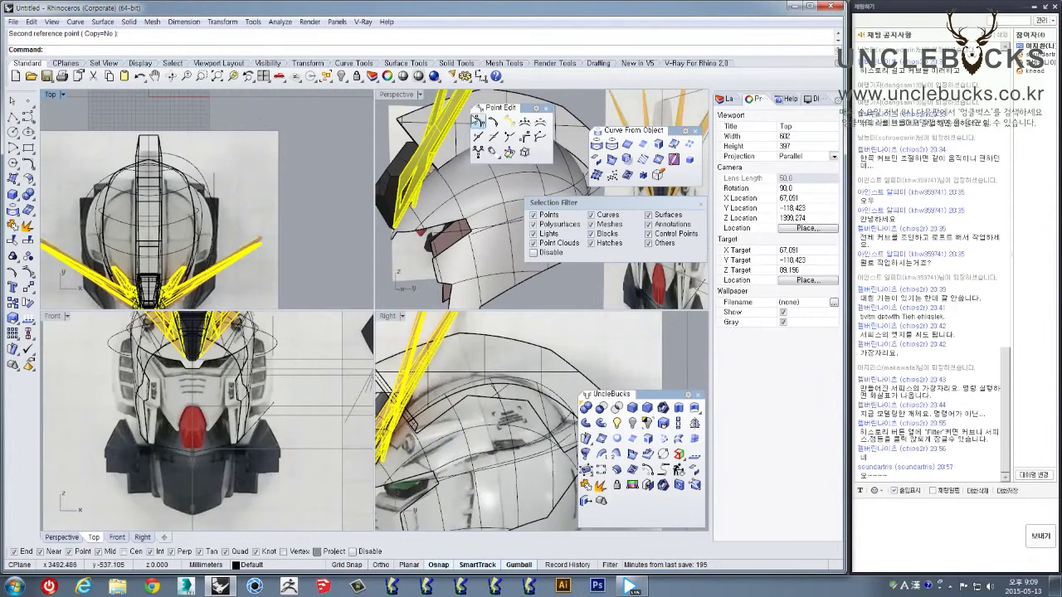
double_click(404, 97)
right_click_drag(431, 315, 405, 318)
left_click(417, 309)
left_click(435, 321)
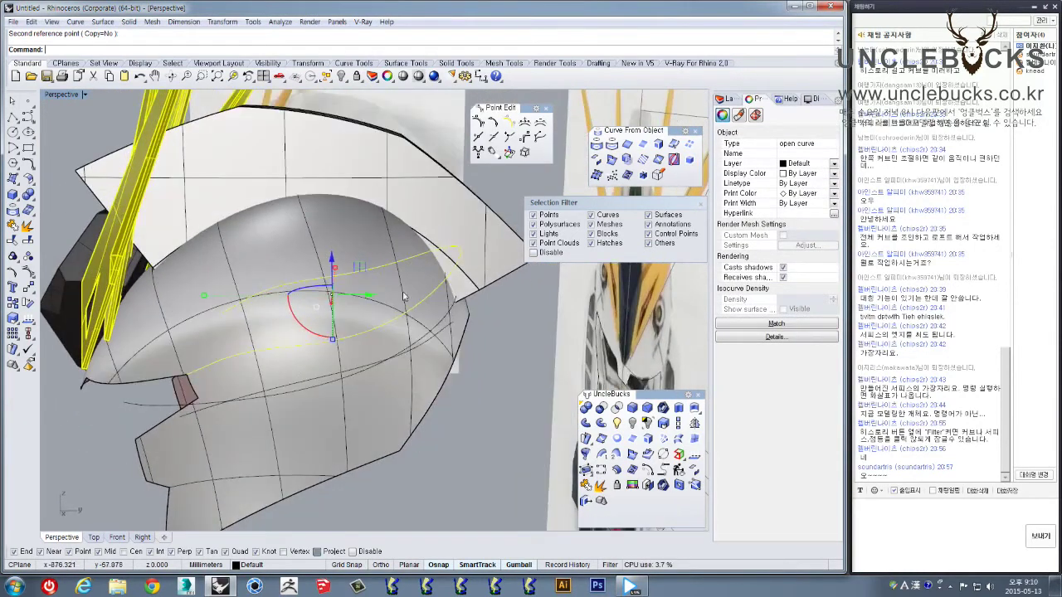
key("ctrl+z")
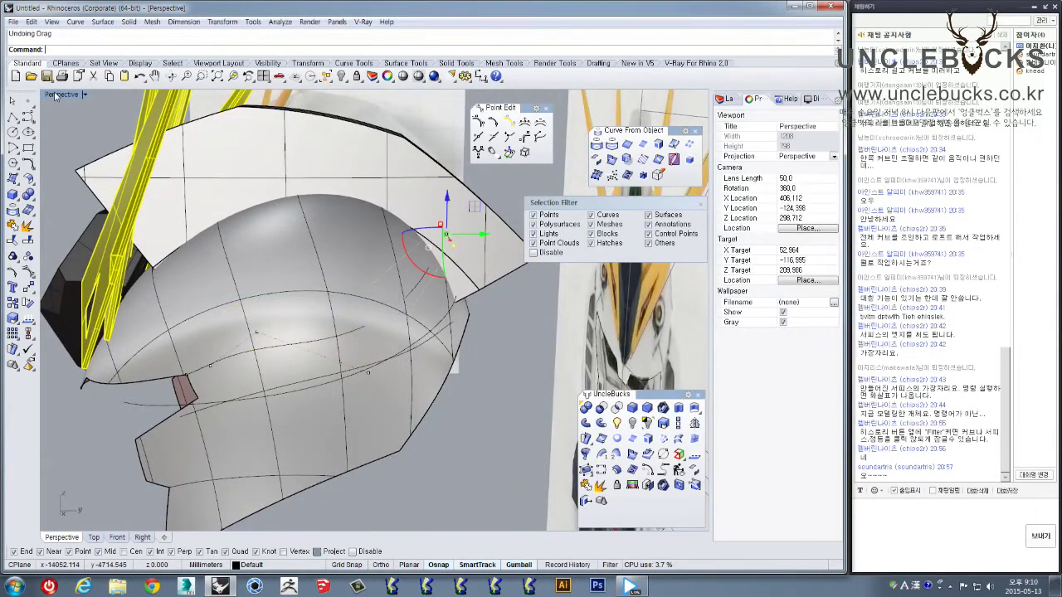
In the Top view, move the lower side curve's rear control points back about 11.4 mm and spread them wider apart
left_click(445, 318)
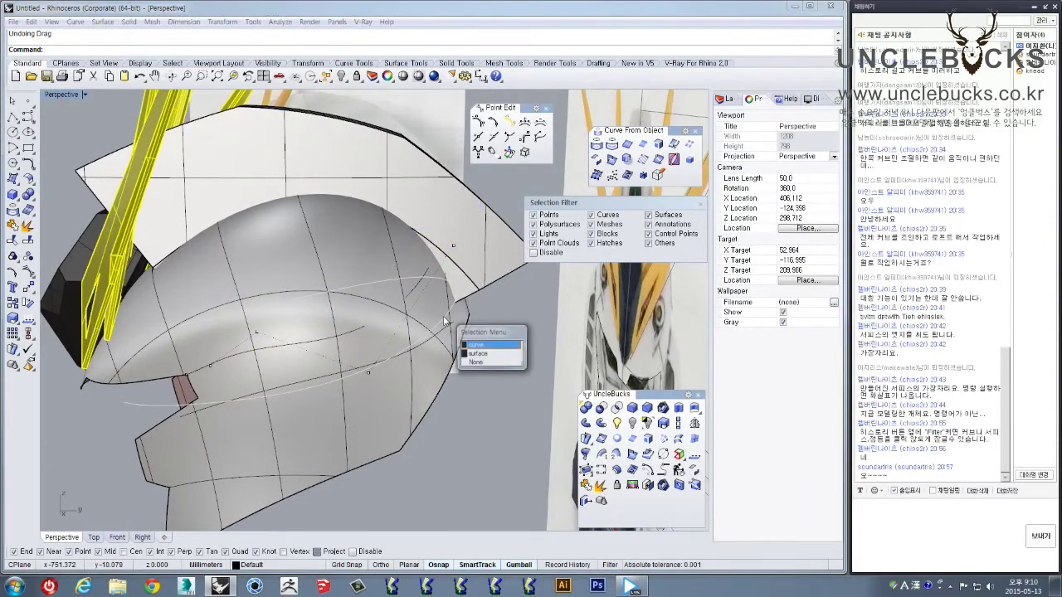
left_click(476, 352)
right_click_drag(475, 353, 445, 302)
double_click(54, 93)
double_click(54, 93)
right_click_drag(134, 139, 141, 164)
right_click_drag(239, 249, 253, 209)
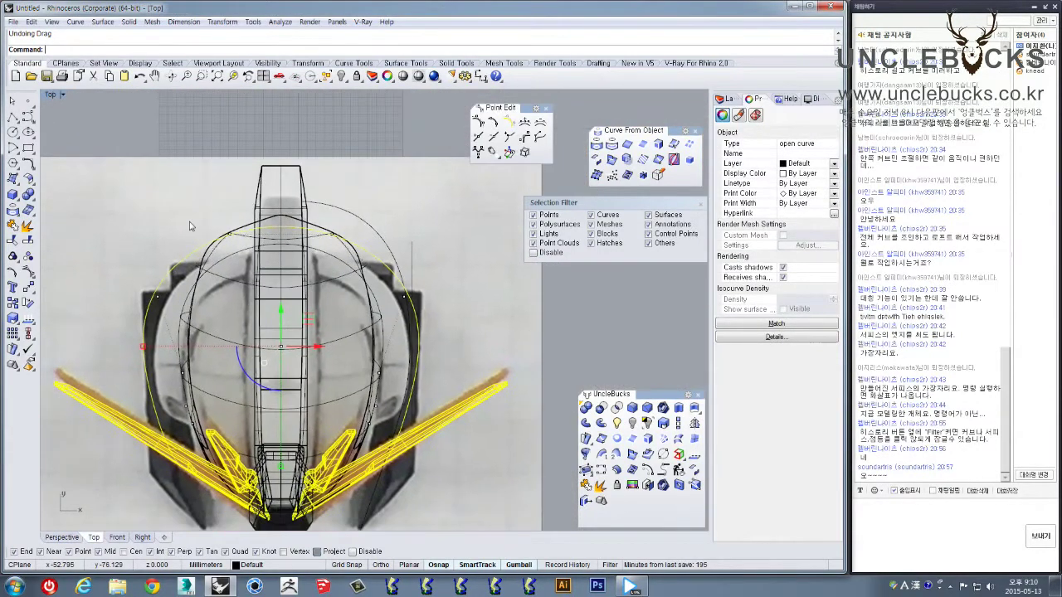
left_click(29, 272)
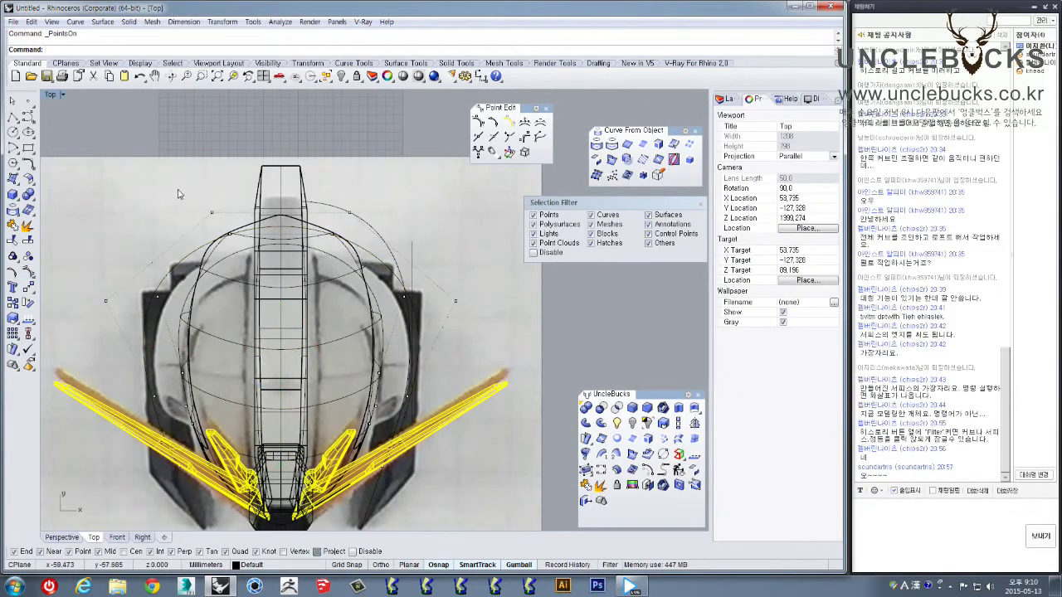
left_click_drag(375, 226, 373, 222)
left_click_drag(281, 195, 295, 172)
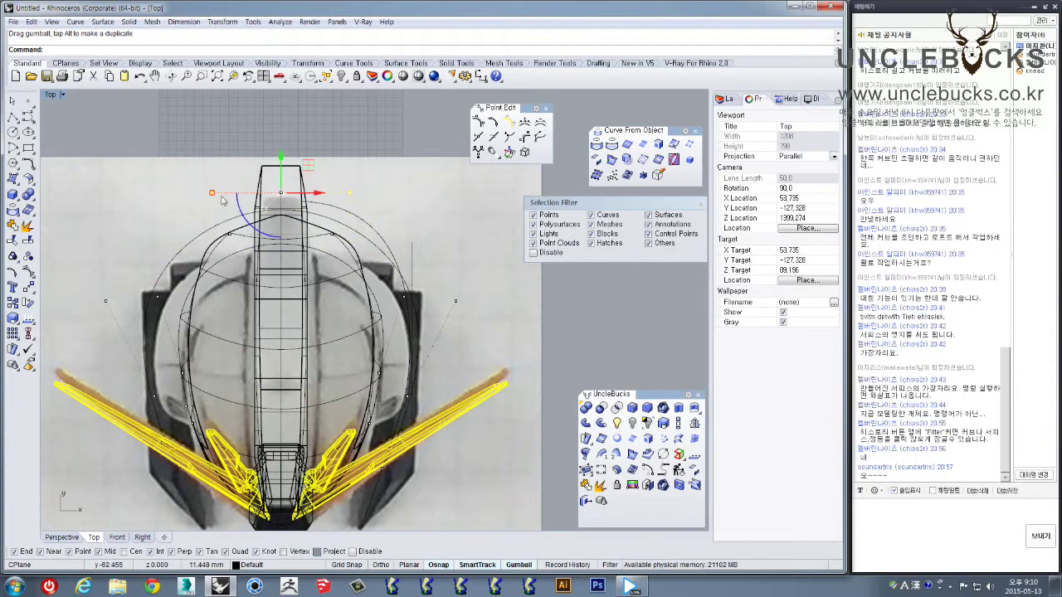
left_click_drag(212, 195, 194, 193)
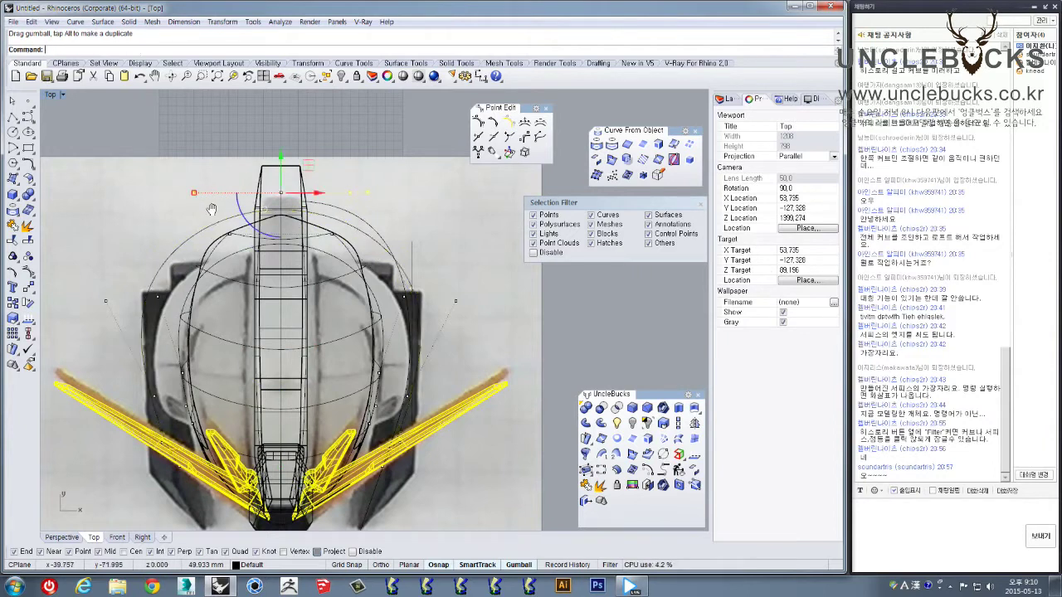
right_click_drag(214, 217, 219, 194)
In Perspective, raise the lower side curve's rear control points about 8.8 mm
double_click(51, 96)
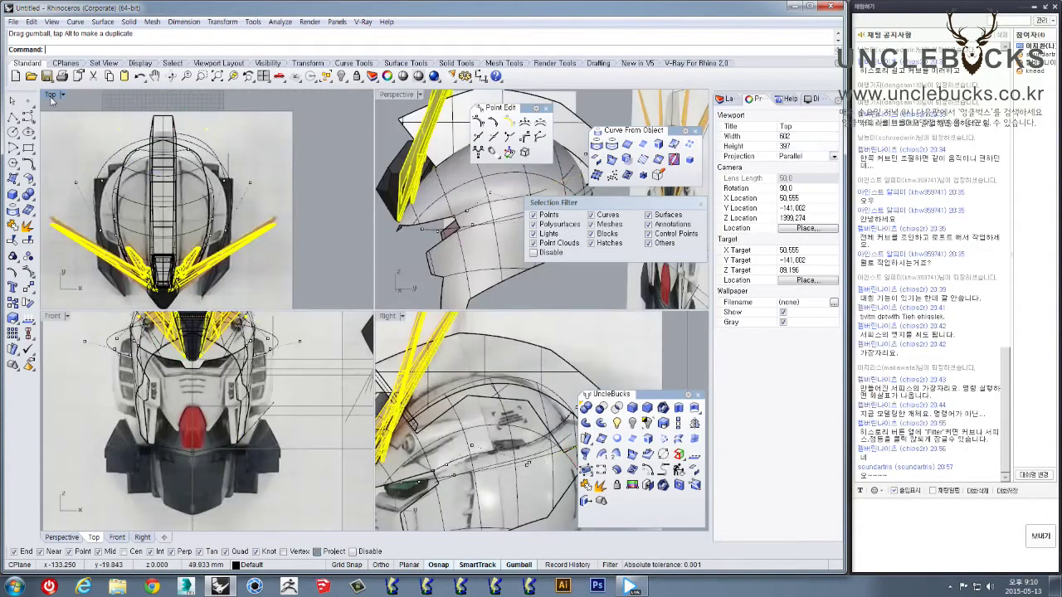
double_click(396, 95)
right_click_drag(403, 145, 406, 175)
key("Escape")
key("Escape")
left_click(494, 265)
right_click_drag(494, 265, 491, 228)
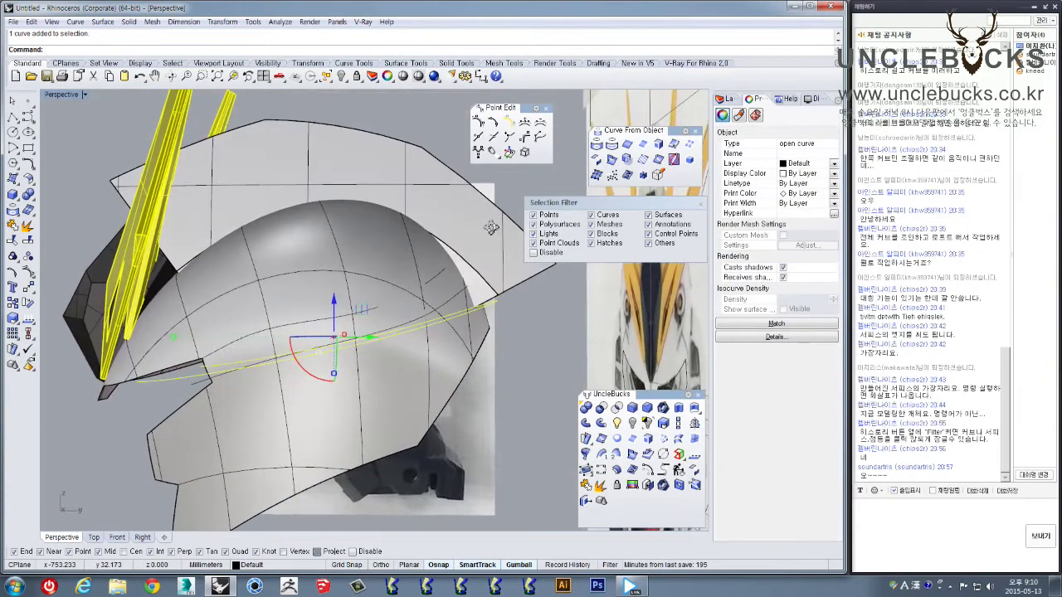
left_click(30, 273)
right_click_drag(425, 270, 365, 286, "shift")
left_click_drag(492, 299, 490, 299)
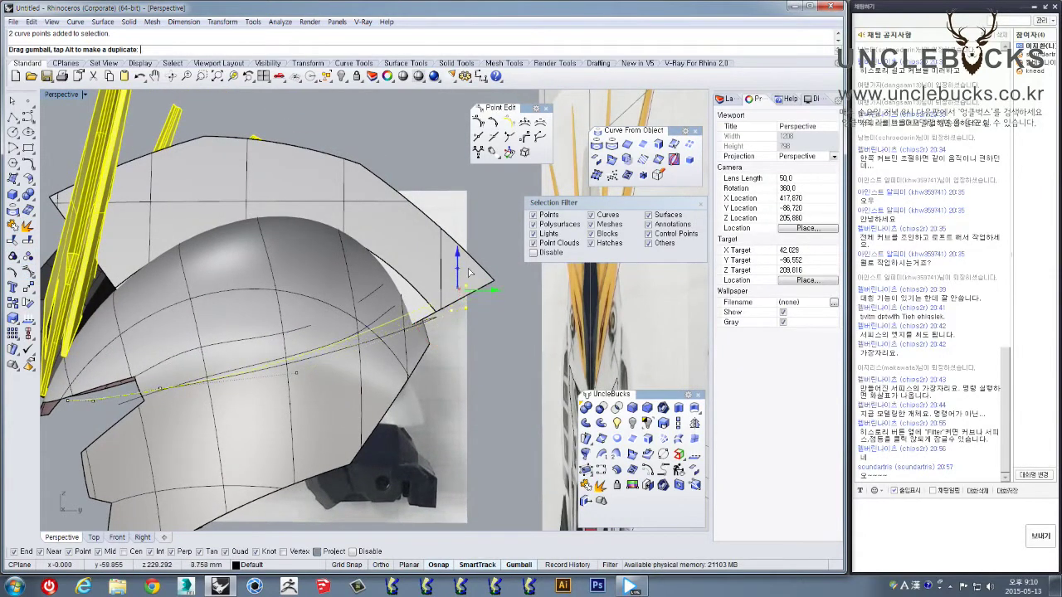
right_click_drag(468, 268, 295, 371)
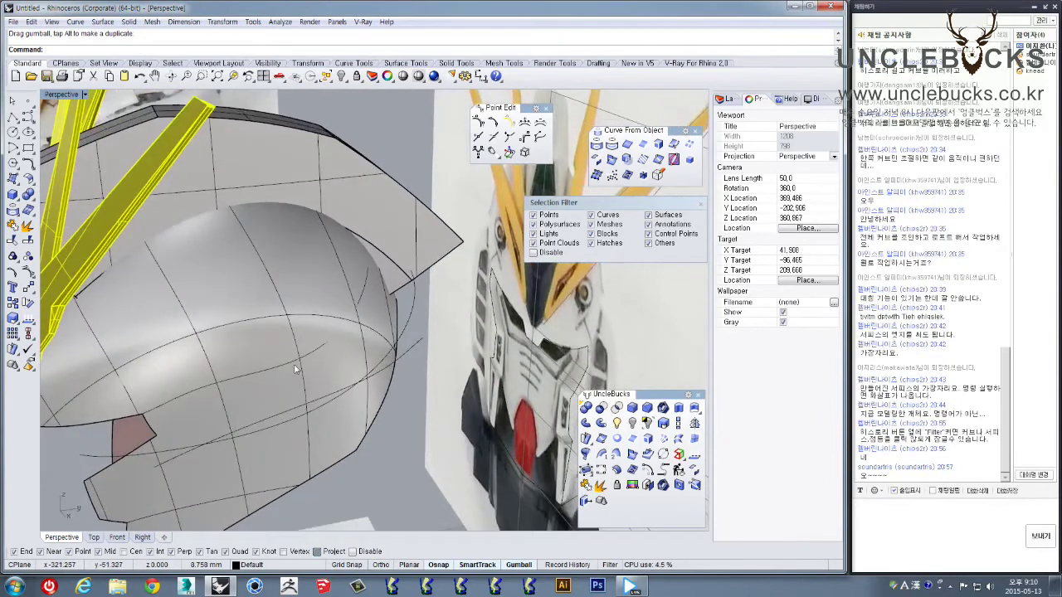
Try lofting a surface between the upper and lower side curves with Record History on
left_click(296, 371)
left_click(353, 397)
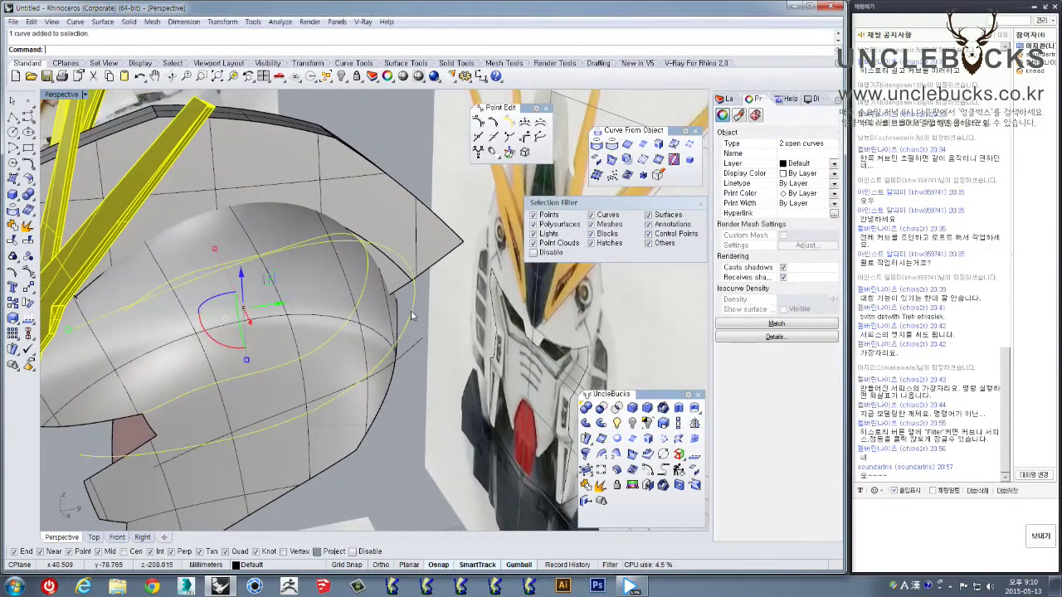
right_click_drag(413, 315, 532, 468)
right_click_drag(444, 427, 494, 380)
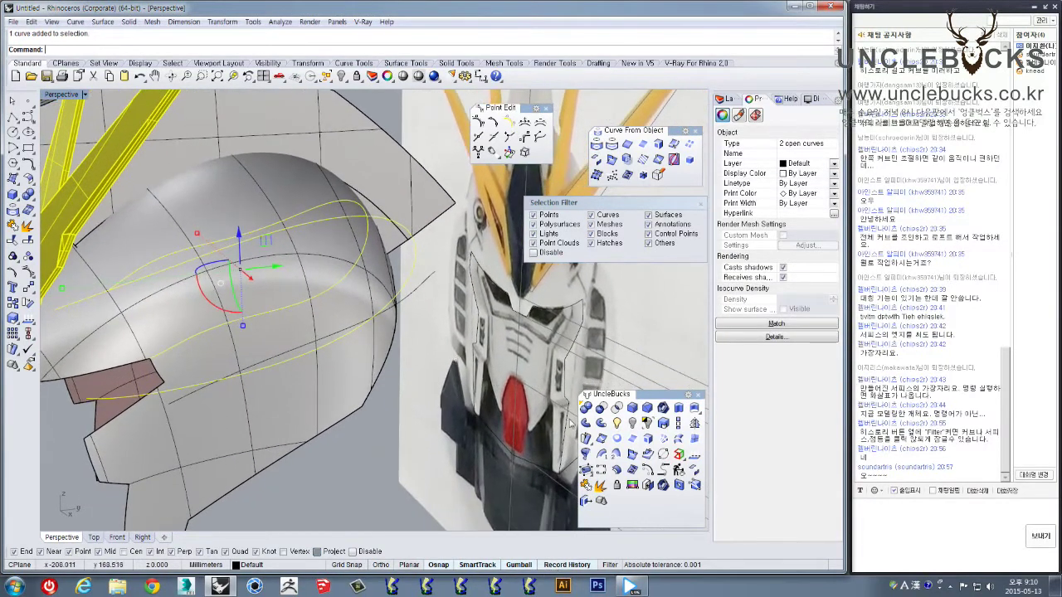
left_click(679, 438)
right_click_drag(464, 349, 307, 257)
key("Escape")
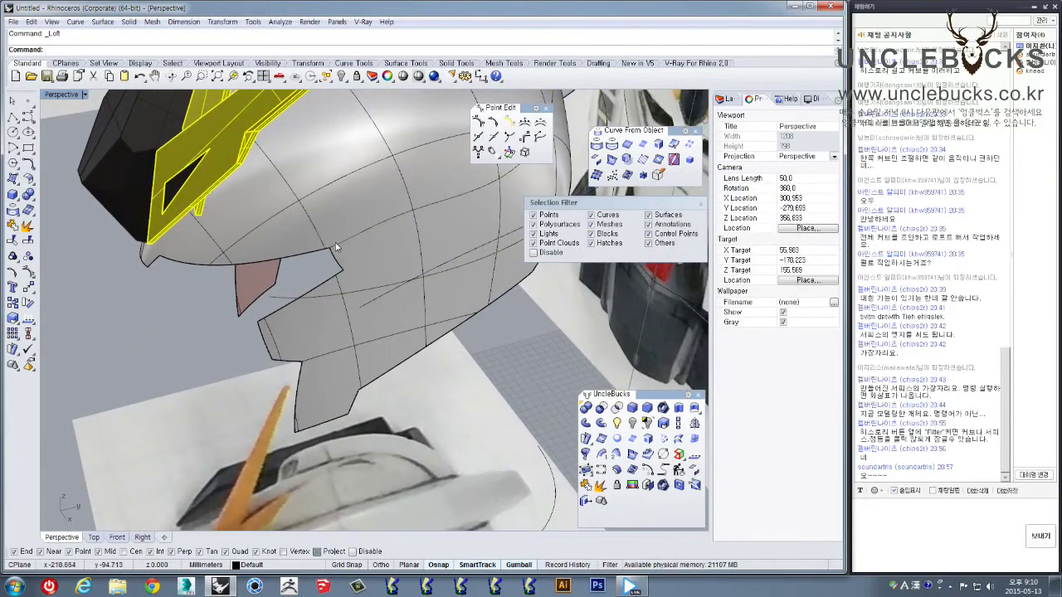
Show the upper side curve's control points and shift its front-end points by about 5.1 mm
left_click(336, 248)
left_click(369, 272)
right_click_drag(369, 272, 336, 259)
left_click(29, 278)
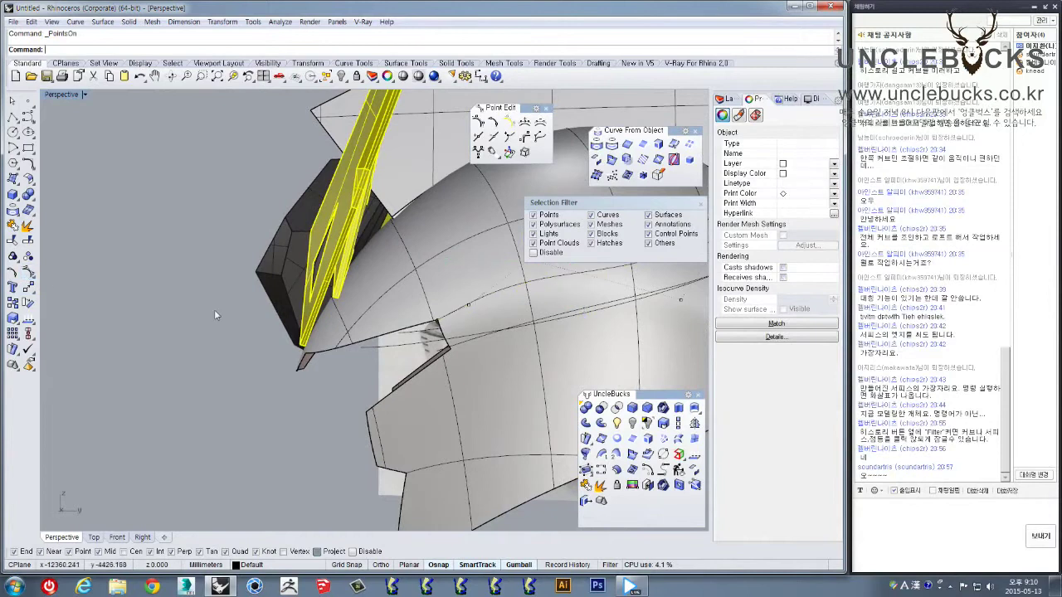
right_click_drag(291, 309, 415, 308)
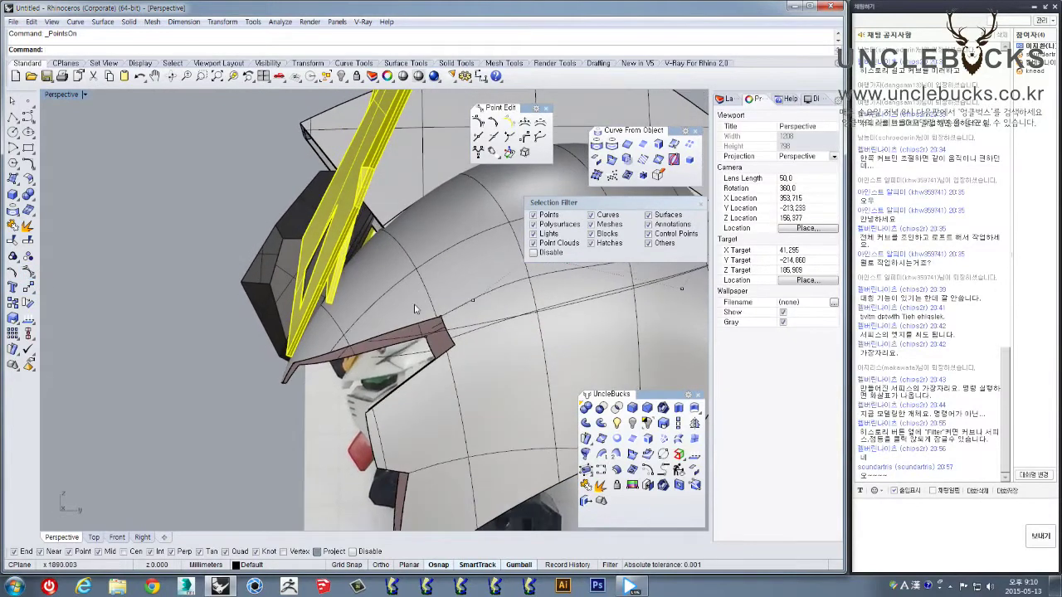
left_click(427, 337)
left_click(458, 365)
left_click(443, 321, "shift")
right_click(475, 351)
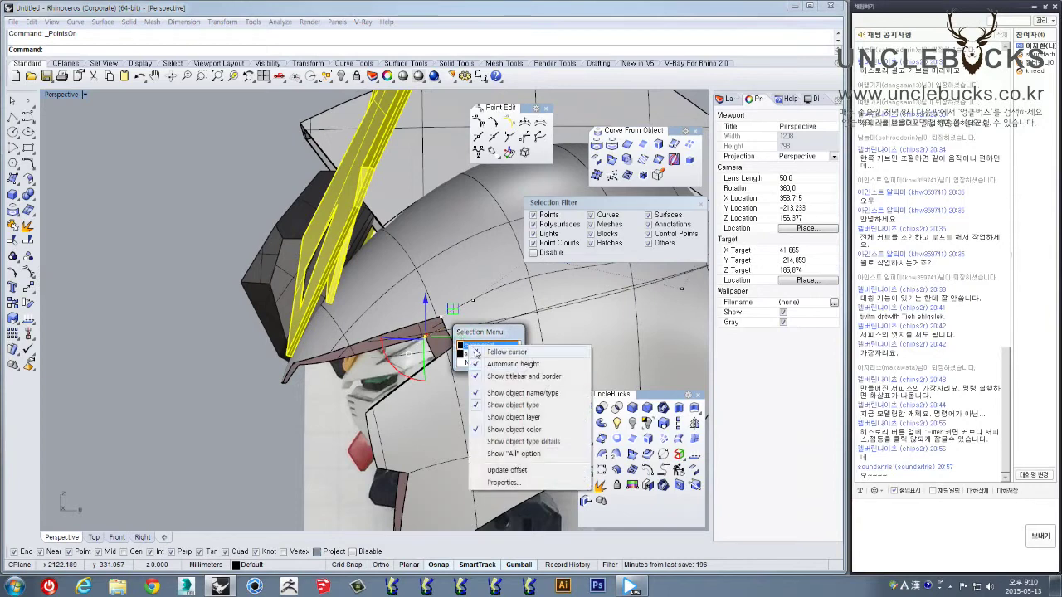
left_click(466, 344)
left_click(467, 345)
right_click_drag(458, 325, 452, 355)
left_click_drag(452, 310, 398, 308)
Try a loft between the upper side curve and the shorter curve below it
right_click_drag(319, 330, 510, 322)
left_click(512, 297)
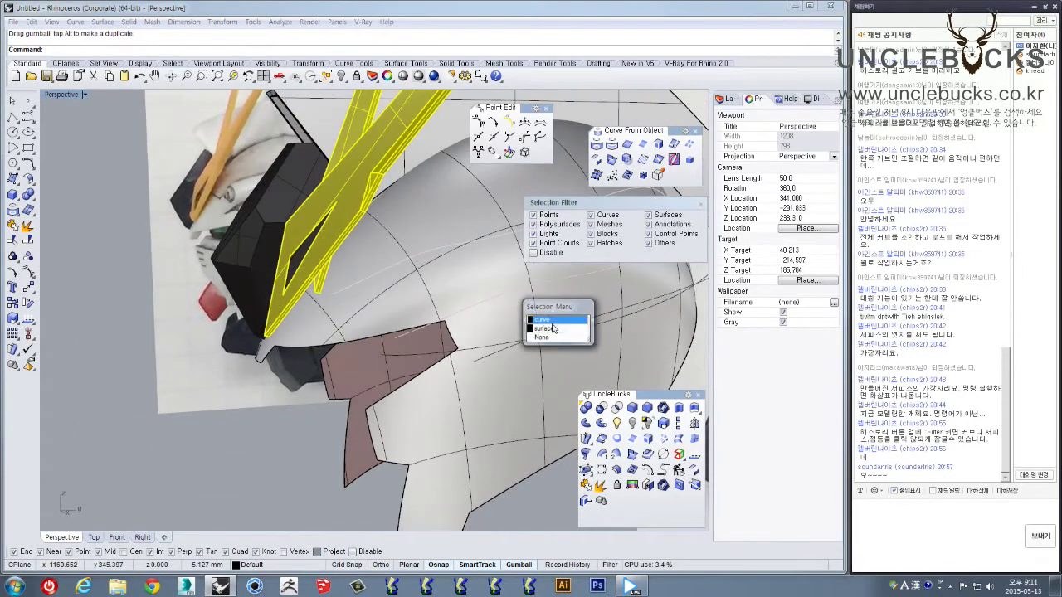
left_click(594, 325)
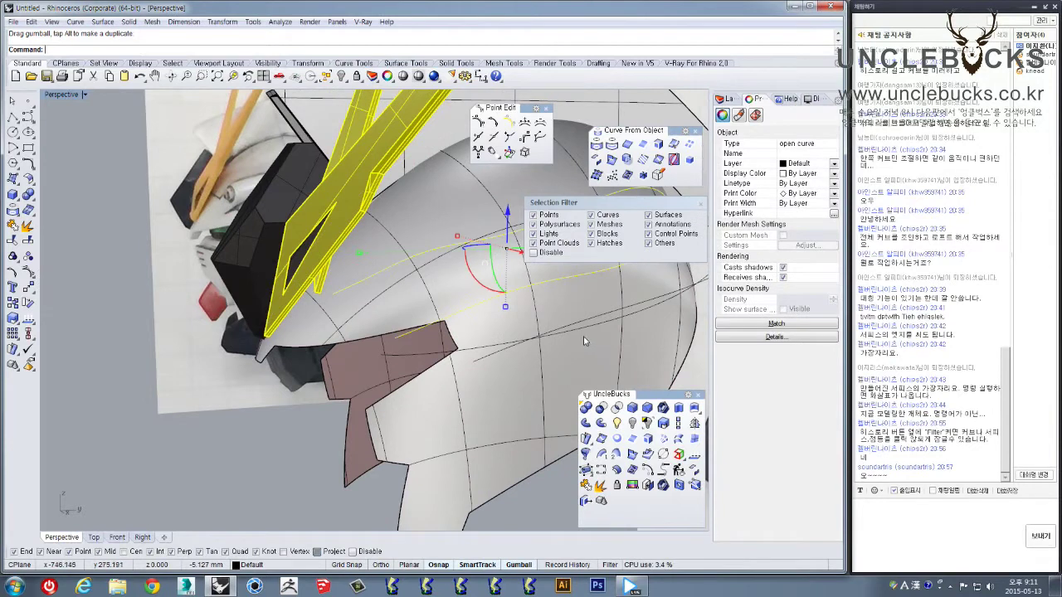
right_click_drag(586, 344, 583, 340)
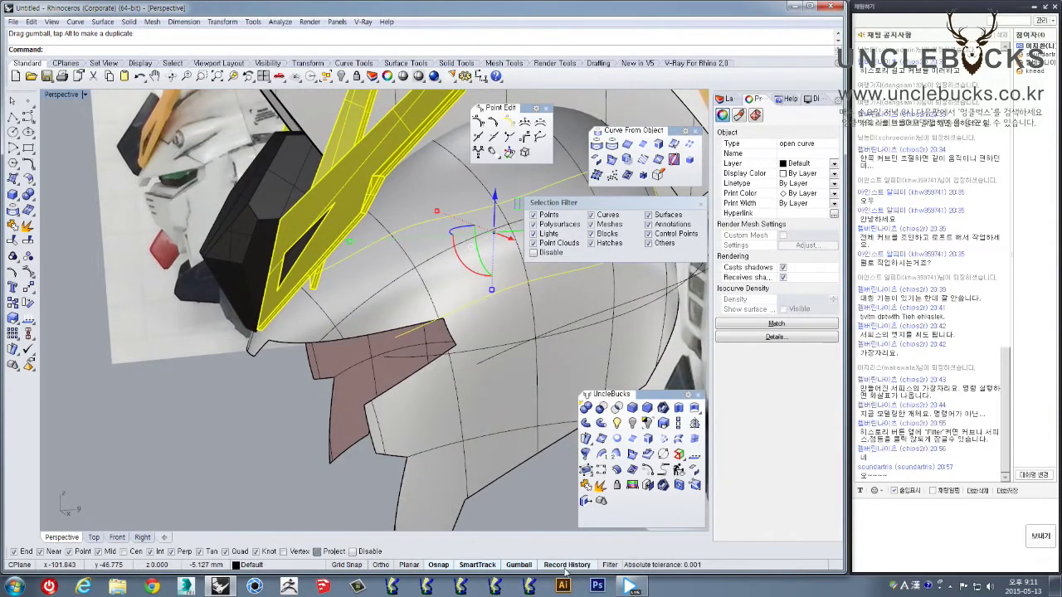
left_click(577, 326, "shift")
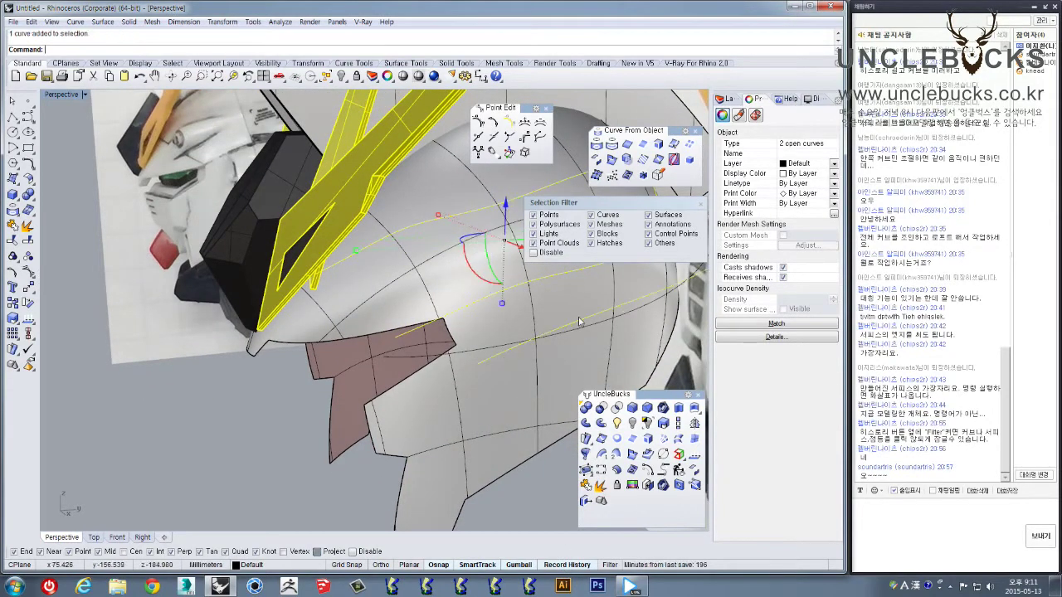
left_click(678, 438)
right_click_drag(547, 395, 445, 348)
key("Return")
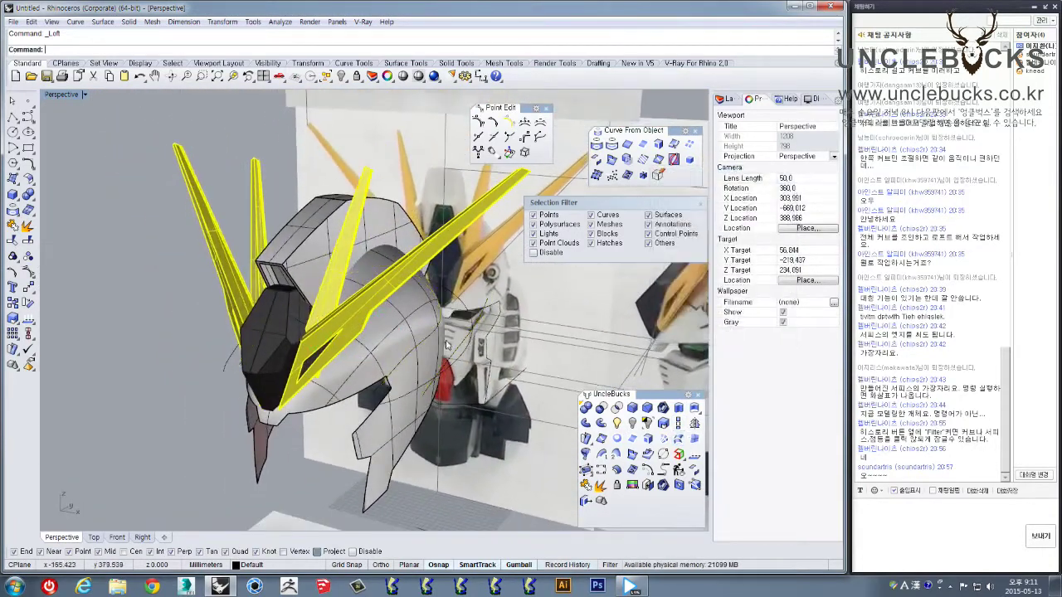
Loft a strip between the two side curves with Record History on and cross-section curves set to Do not simplify
left_click(427, 346)
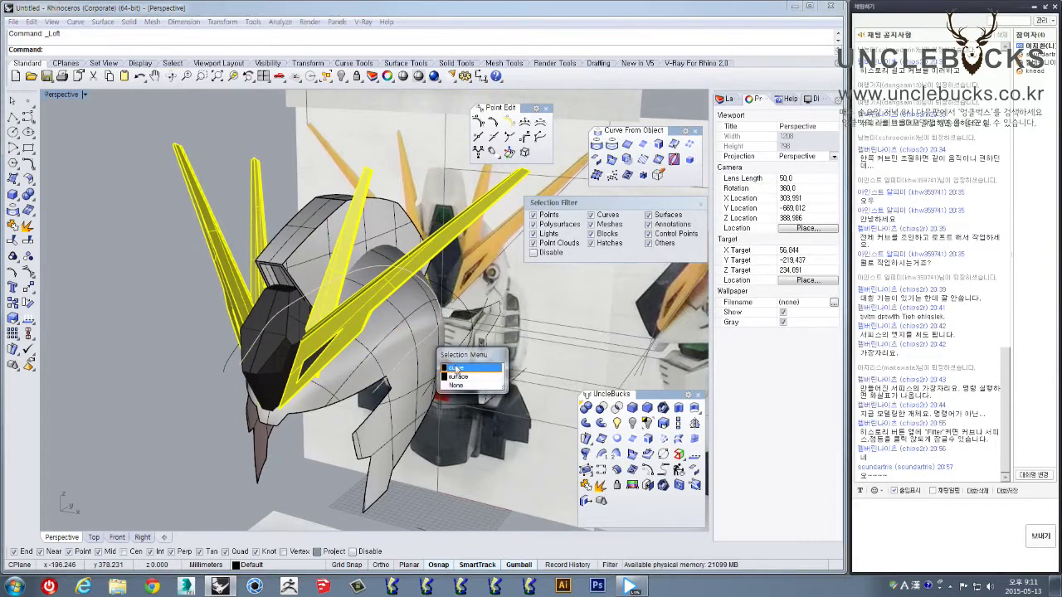
left_click(458, 374)
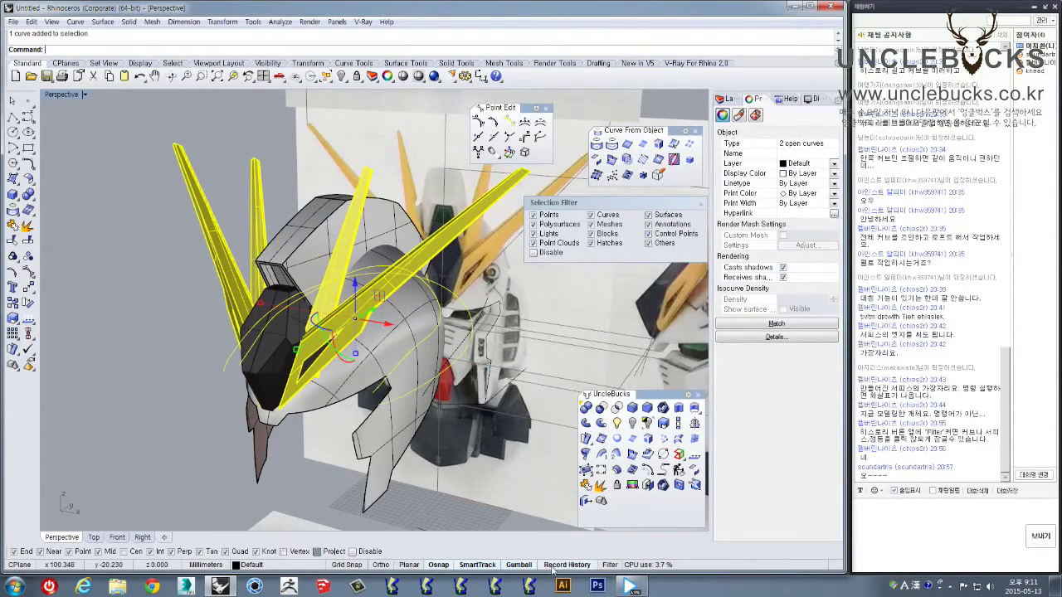
left_click(678, 438)
right_click_drag(531, 348, 444, 345)
scroll(439, 380, "up", 5)
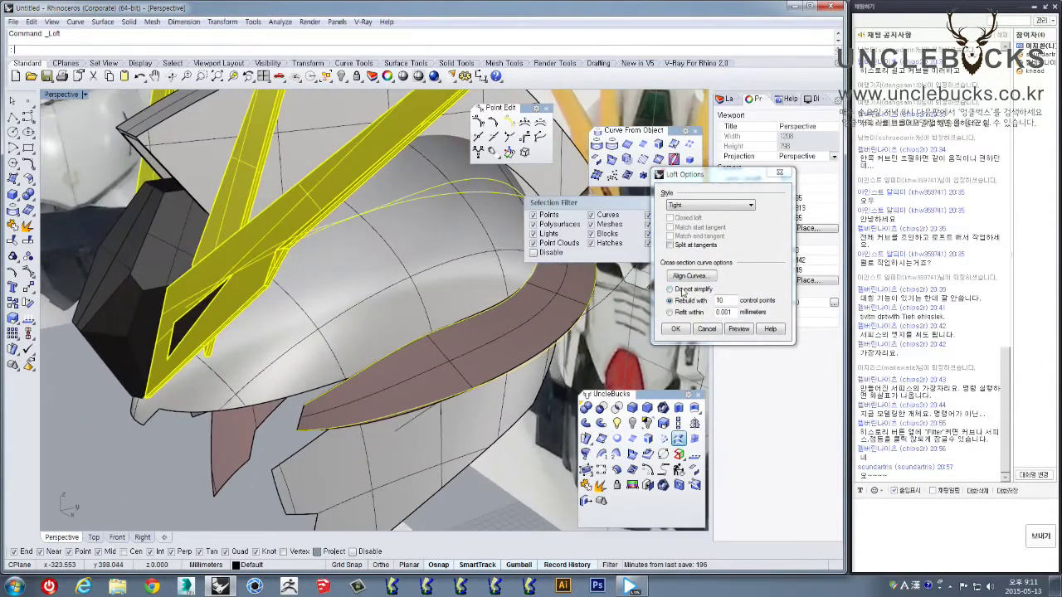
left_click(679, 290)
left_click(731, 330)
left_click(676, 329)
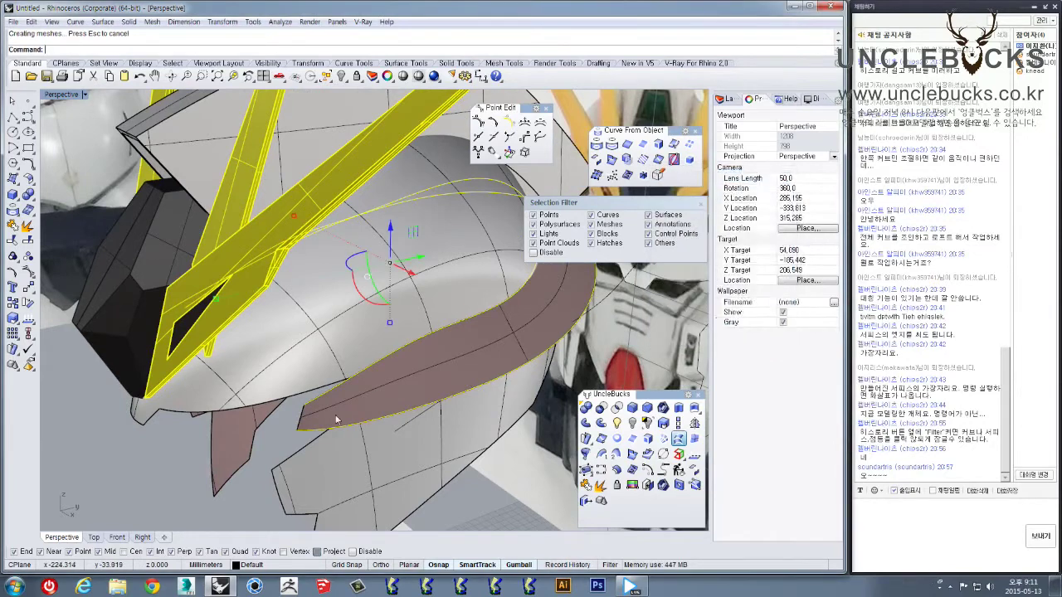
Try placing a side curve about 27 mm lower, and delete it
scroll(469, 299, "down", 5)
right_click_drag(470, 298, 433, 315)
right_click_drag(328, 318, 353, 347)
left_click(299, 430)
right_click_drag(299, 430, 406, 275)
left_click(407, 310)
left_click(322, 291)
left_click_drag(381, 276, 392, 341)
right_click_drag(396, 310, 451, 365)
key("Delete")
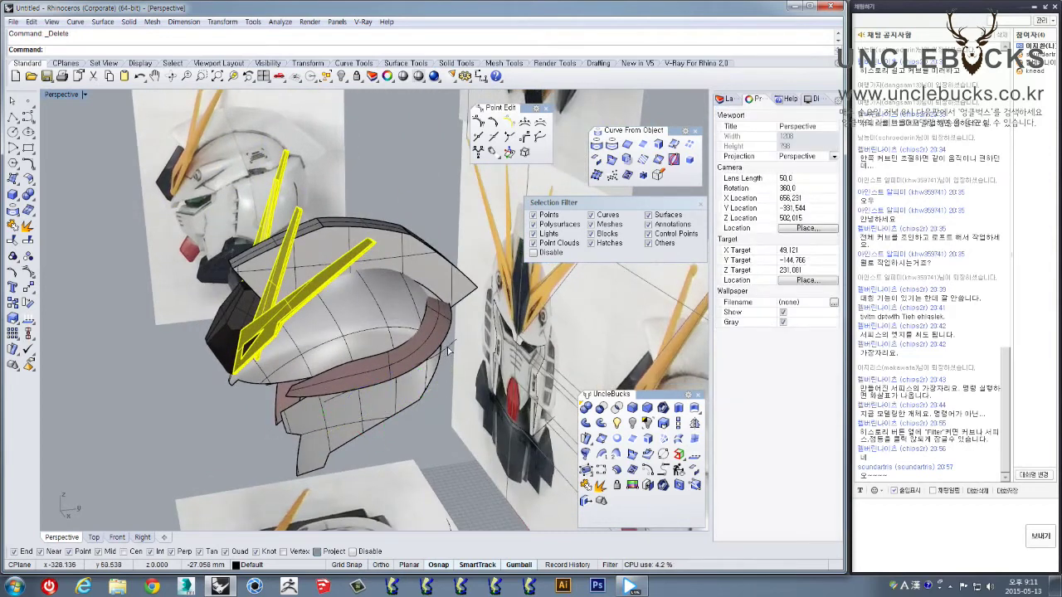
Copy the lofted strip's lower side curve about 54 mm straight down
left_click(462, 351)
left_click(479, 365)
right_click_drag(478, 366, 406, 334)
left_click_drag(369, 338, 379, 399)
right_click_drag(379, 396, 424, 394)
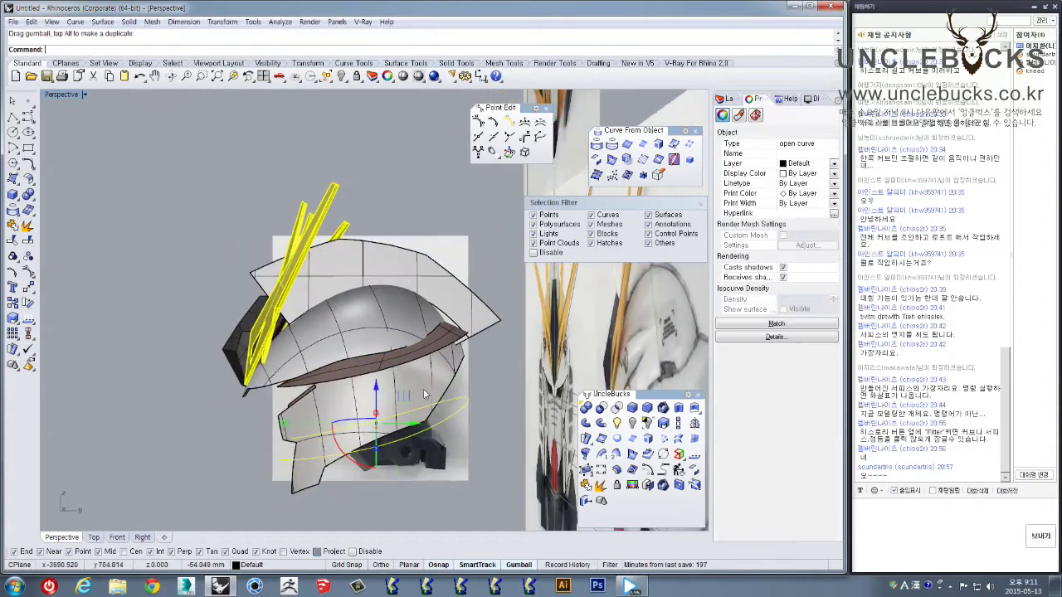
Show the copied side curve's control points and pull its rear-end points forward in the Right view
left_click(27, 275)
left_click_drag(503, 373, 530, 355)
right_click_drag(529, 355, 153, 217)
double_click(55, 97)
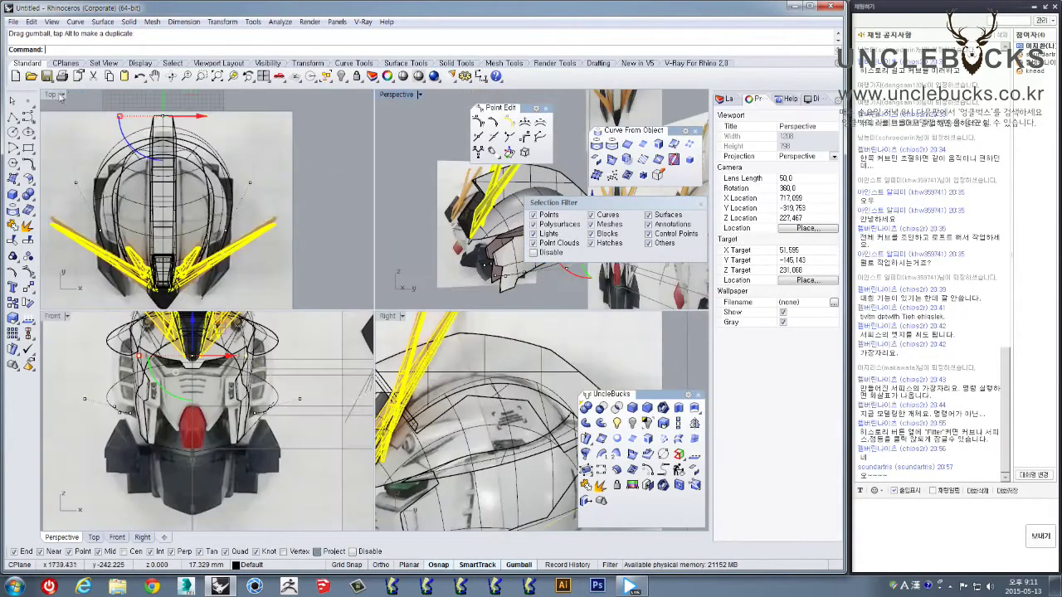
double_click(392, 319)
scroll(487, 309, "down", 5)
left_click_drag(486, 308, 470, 308)
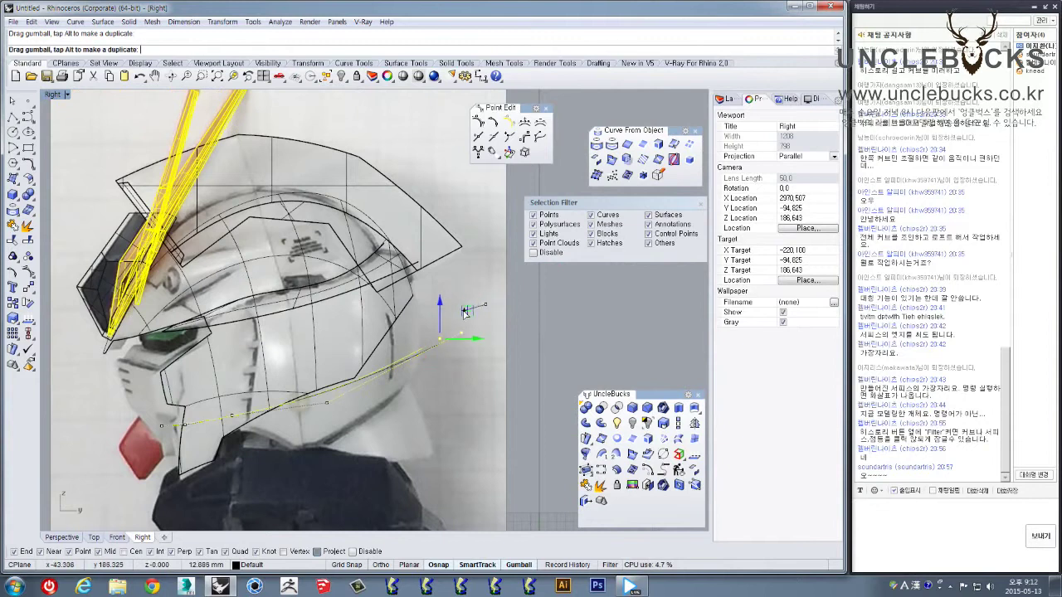
Raise the copied curve's rear control points about 13.7 mm and its front control points about 9.5 mm
right_click_drag(311, 379, 324, 361)
left_click_drag(332, 415, 483, 269)
right_click_drag(284, 405, 345, 355)
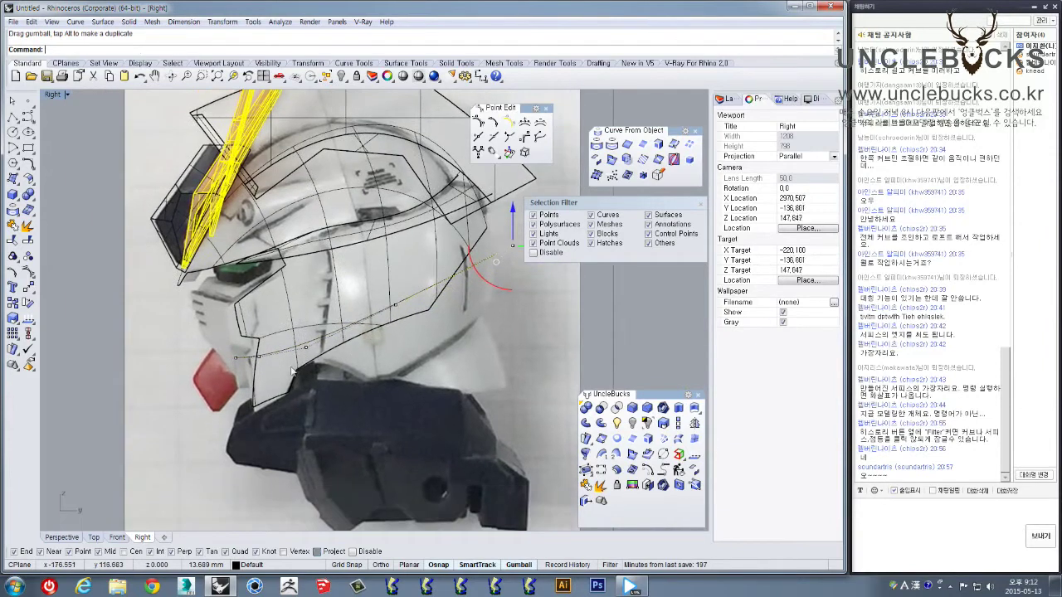
left_click_drag(155, 339, 326, 380)
left_click_drag(301, 332, 295, 317)
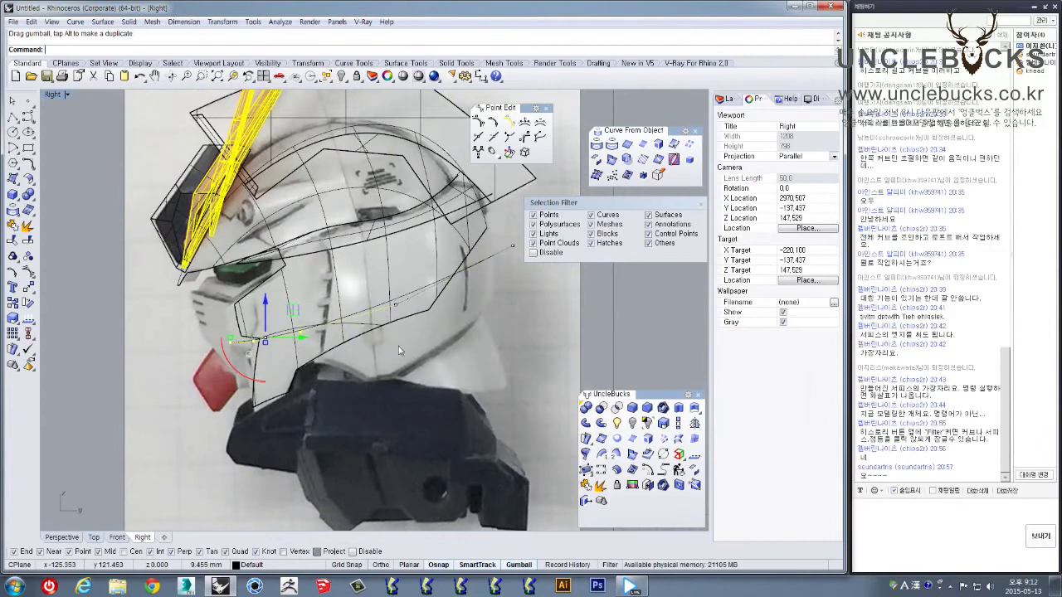
Adjust the copied curve's rear points and duplicate the curve about 46.6 mm lower in the Right view
left_click_drag(414, 271, 429, 284)
right_click_drag(493, 319, 499, 341)
left_click(488, 292)
left_click_drag(395, 297, 388, 377)
right_click_drag(244, 340, 212, 370)
Show the lowest curve's control points, pull its rear points forward, the inner ones about 3.6 mm, and return to the Perspective view
left_click(30, 274)
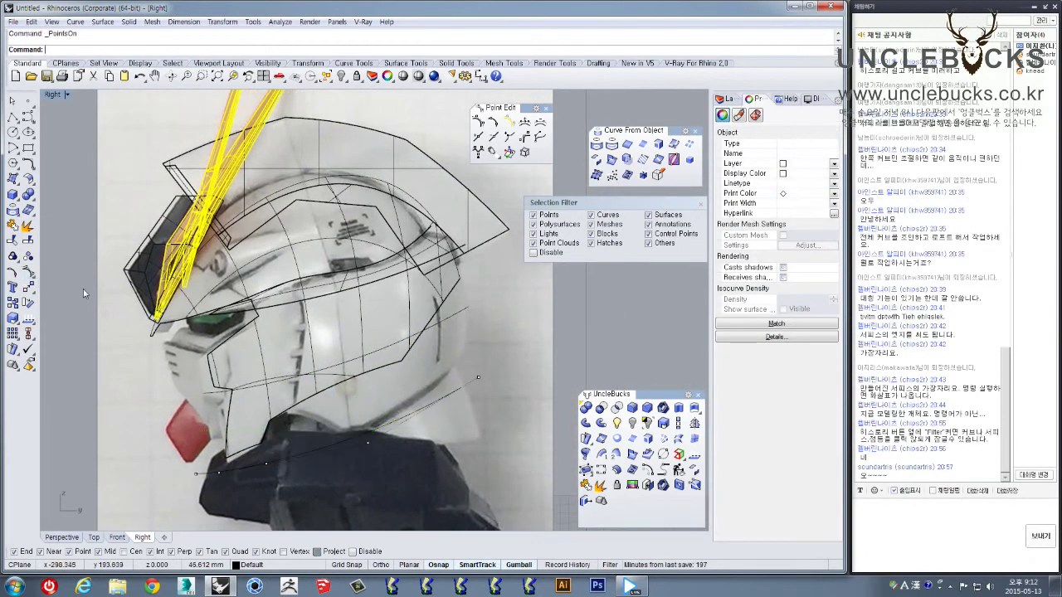
mouse_move(499, 362)
left_mouse_down()
mouse_move(480, 357)
mouse_move(488, 352)
left_mouse_up()
right_click_drag(441, 409, 481, 349)
left_click_drag(391, 402, 433, 357)
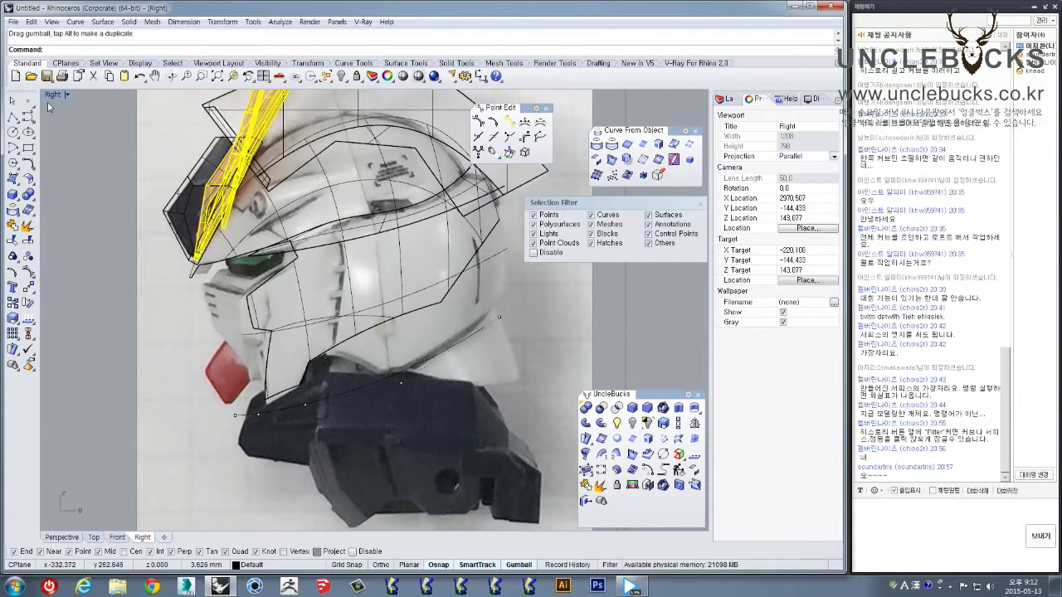
double_click(51, 94)
double_click(392, 97)
right_click_drag(359, 307, 406, 374)
left_click(400, 379)
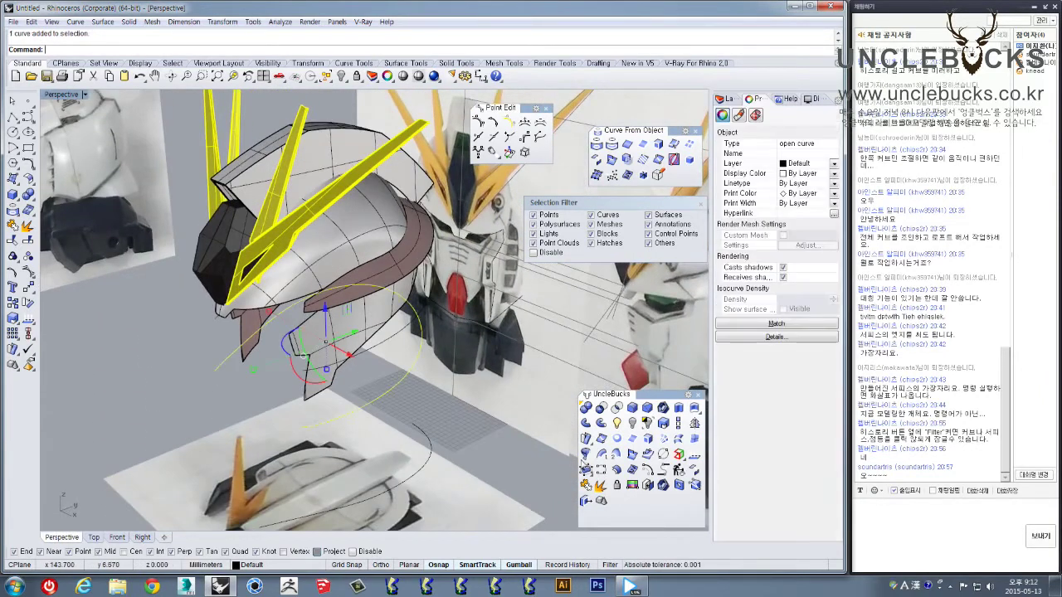
left_click(679, 438)
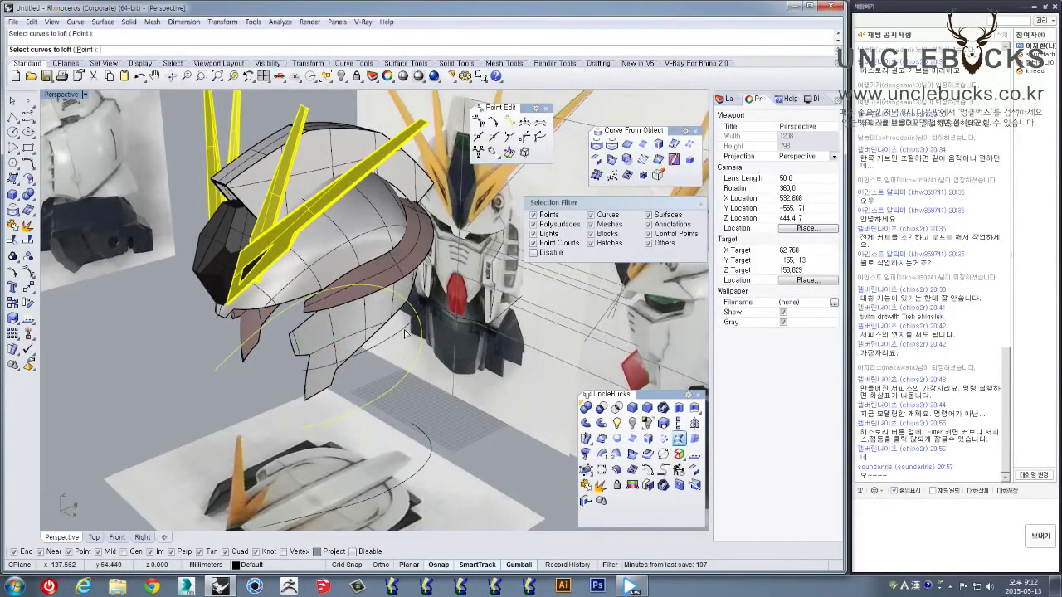
left_click(416, 285)
left_click(452, 315)
key("Escape")
With Record History on, loft a side surface through the strip's lower curve and the two copied curves beneath it
right_click_drag(452, 316, 437, 312)
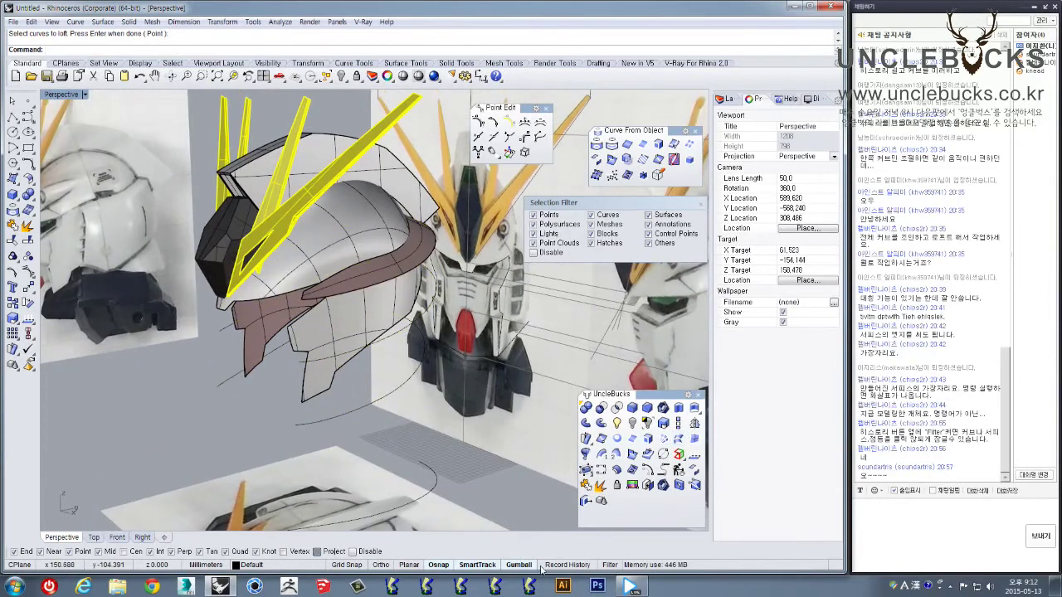
key("Return")
left_click(419, 285)
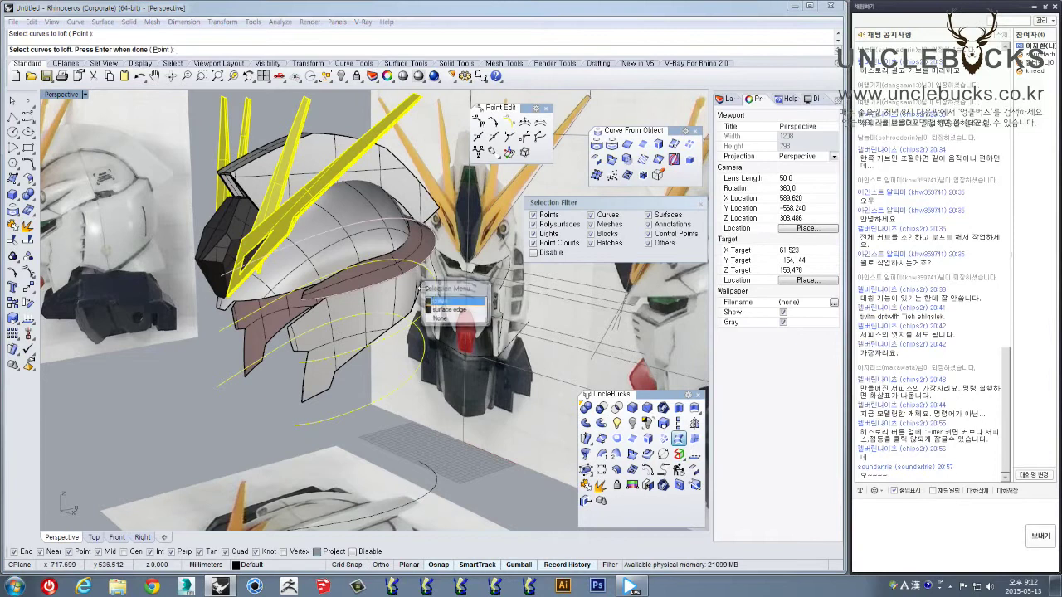
left_click(439, 311)
left_click(420, 281)
left_click(438, 305)
left_click(419, 291)
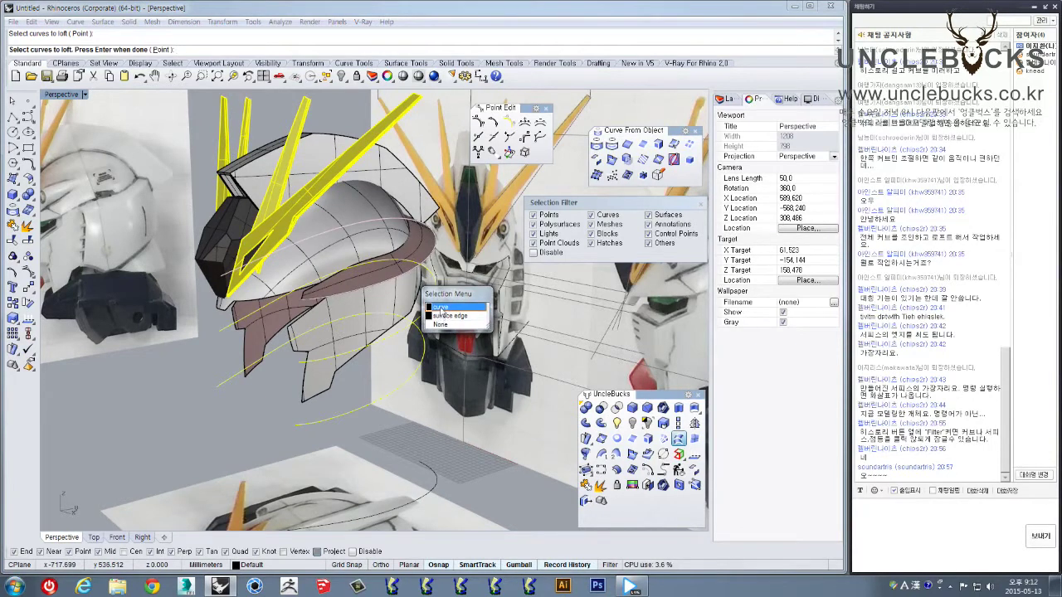
left_click(442, 309)
key("Return")
right_click_drag(440, 310, 326, 311)
right_click_drag(385, 330, 464, 355)
left_click(676, 329)
left_click(399, 357)
left_click(471, 354)
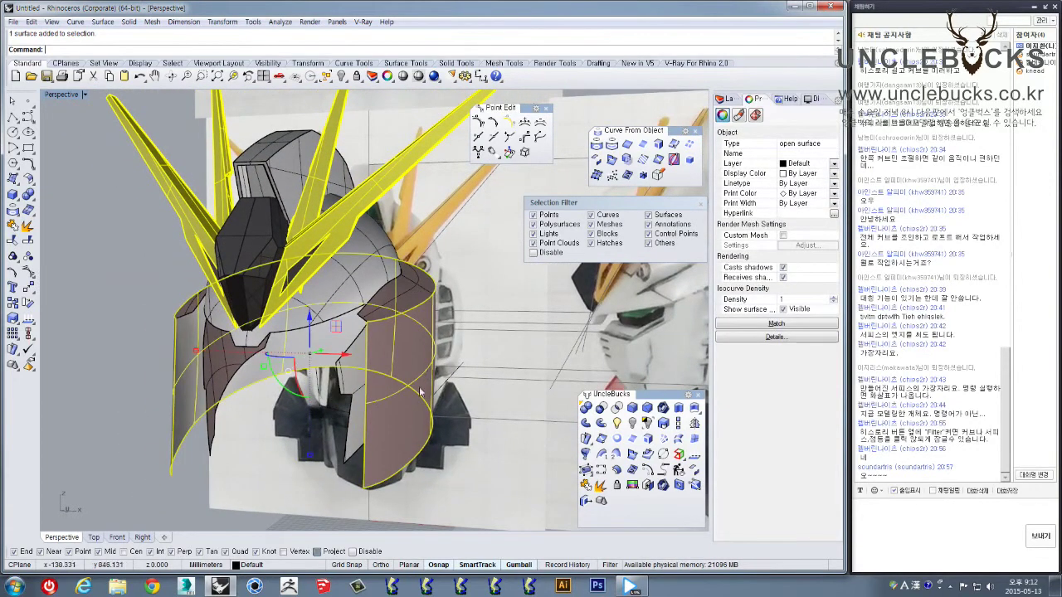
left_click(177, 313)
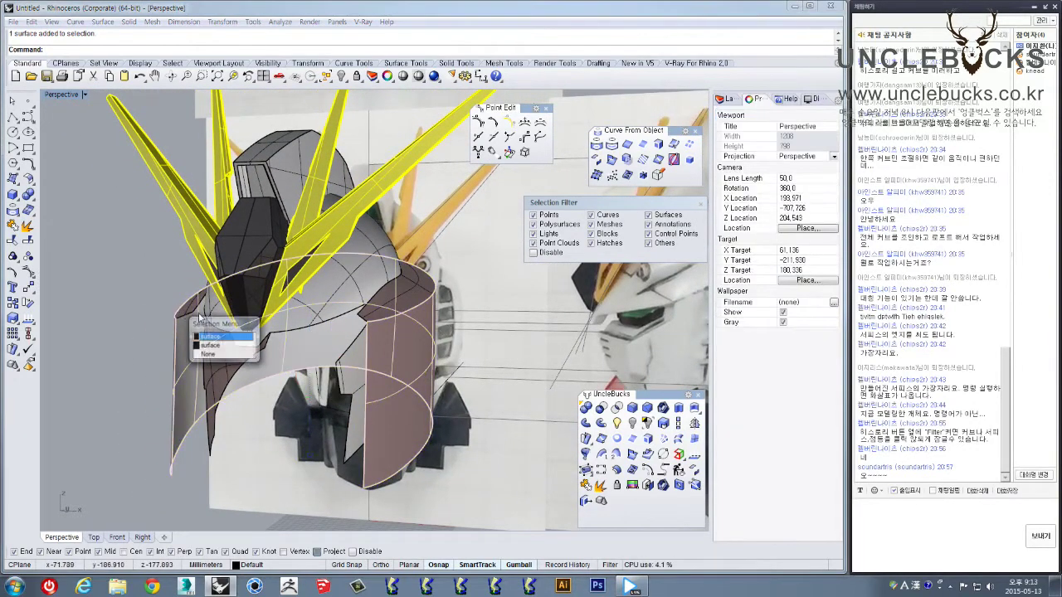
left_click(212, 355)
right_click_drag(217, 355, 409, 333)
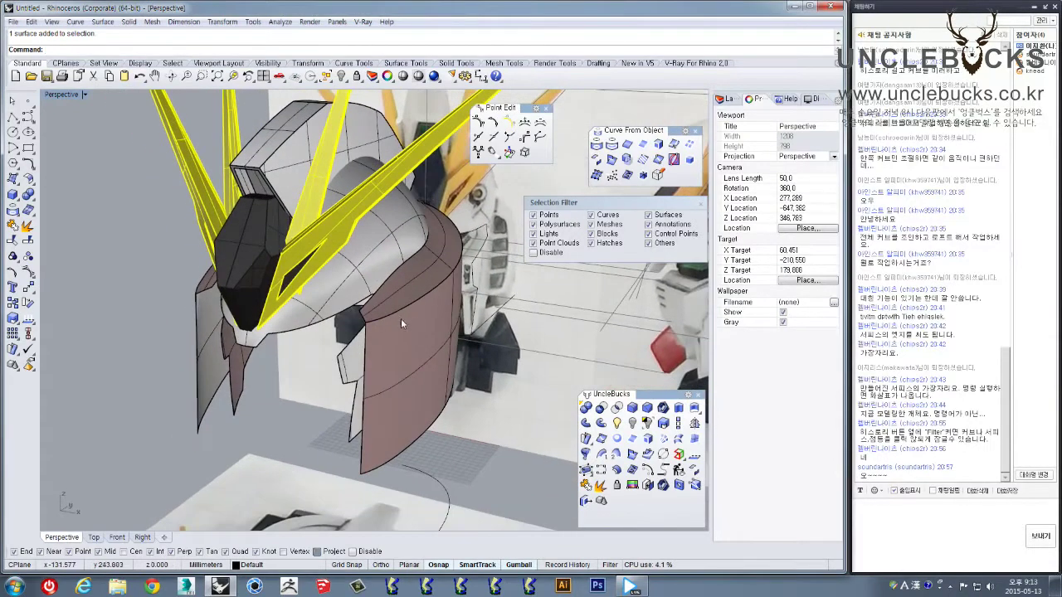
Show the control points of the three side curves that define the lower lofted surface
left_click(415, 339)
left_click(426, 341)
right_click_drag(402, 378, 389, 393)
left_click(389, 393, "shift")
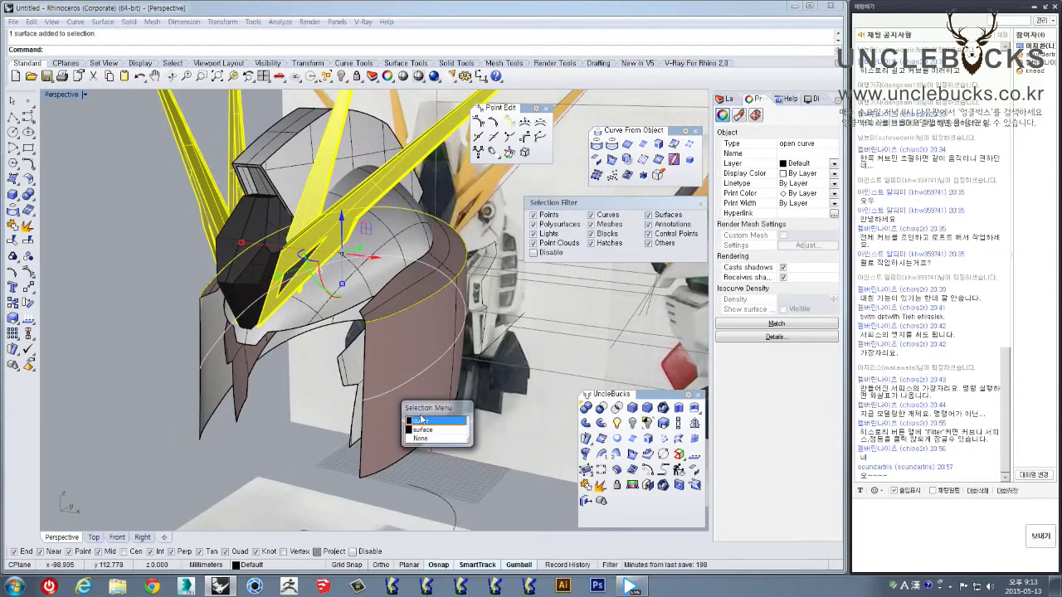
left_click(421, 421)
left_click(395, 466, "shift")
right_click_drag(360, 370, 324, 391)
left_click(28, 274)
Scale the middle curve's side control points outward symmetrically to bulge the lofted side surface
right_click_drag(432, 357, 453, 342)
left_click(471, 353)
mouse_move(253, 359)
right_mouse_down()
mouse_move(270, 339)
mouse_move(265, 347)
right_mouse_up()
left_click(262, 341, "shift")
left_click_drag(262, 346, 241, 340)
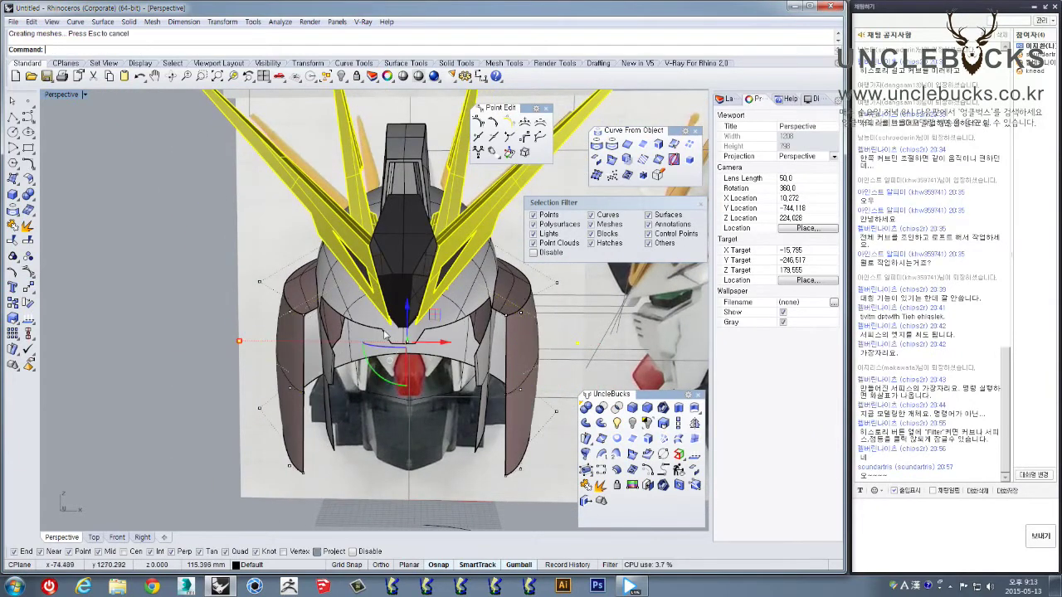
right_click_drag(357, 323, 277, 410)
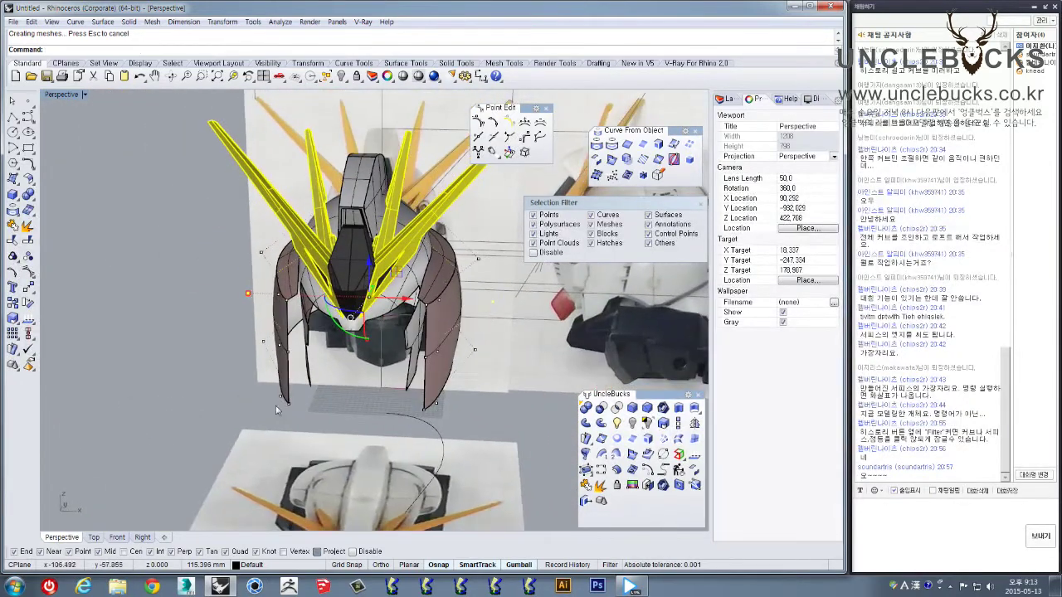
Scale the lowest curve's front-end control points inward on both sides to taper the side armour's lower front
left_click_drag(467, 441, 467, 442)
left_click_drag(279, 403, 304, 409)
right_click_drag(395, 402, 296, 428)
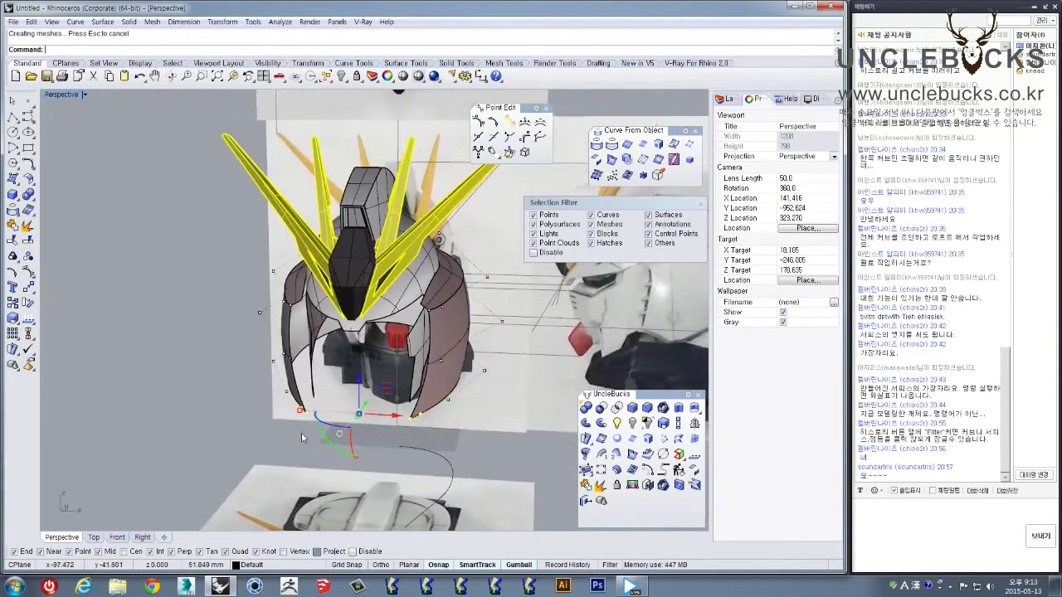
left_click(304, 412)
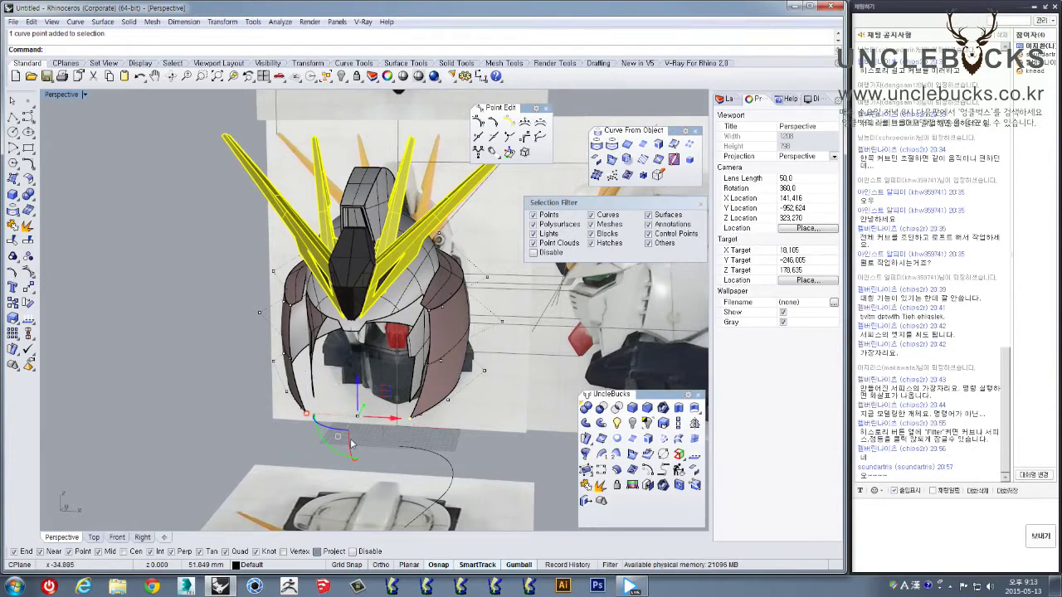
left_click_drag(309, 421, 322, 427)
right_click_drag(322, 427, 301, 386)
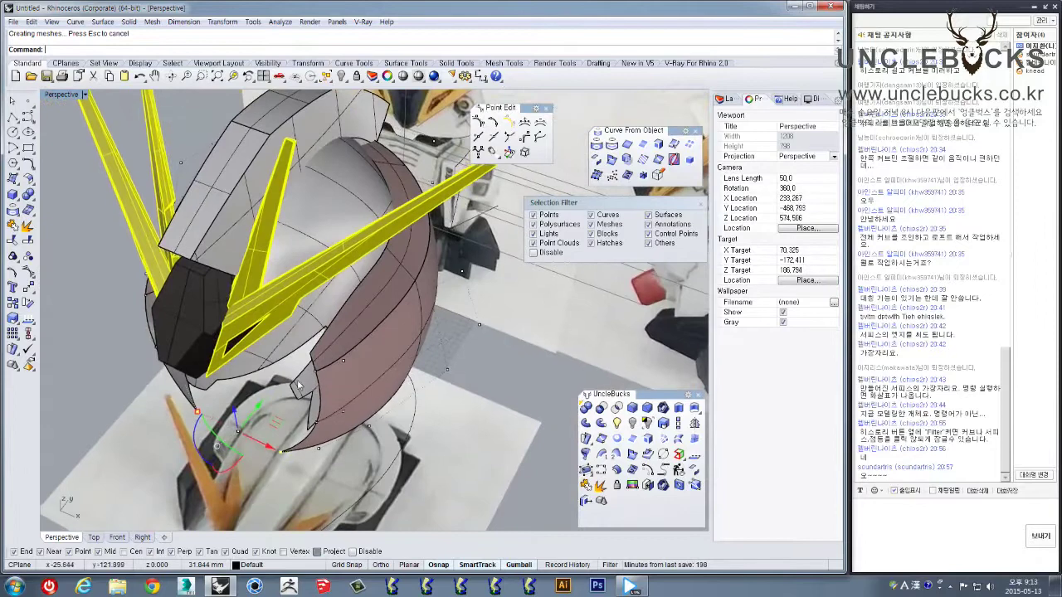
Disable the selection filter and lower the front-end control points of the lofted side surface's top curve about 6.7 mm
left_click_drag(319, 386, 321, 388)
right_click_drag(308, 381, 360, 452)
left_click(352, 465)
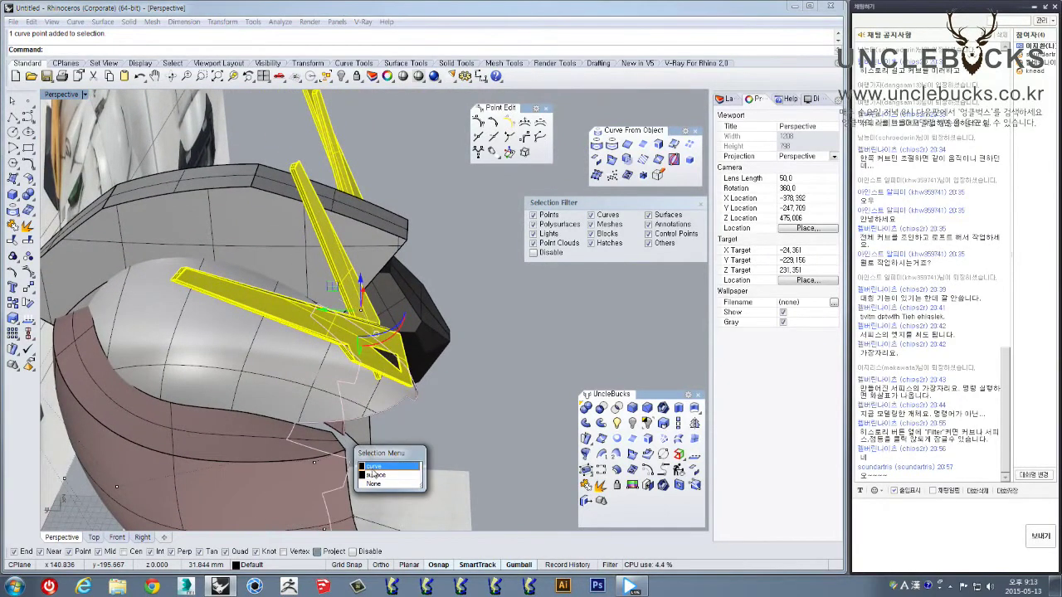
left_click(375, 467)
scroll(343, 448, "up", 5)
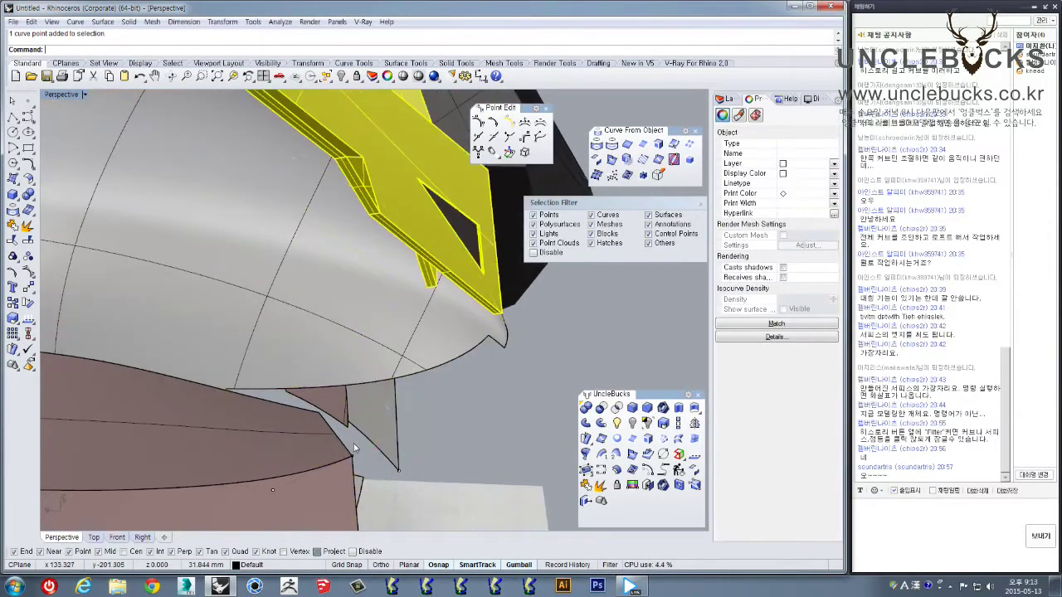
right_click_drag(415, 428, 383, 395)
left_click_drag(401, 392, 447, 413, "shift")
scroll(407, 377, "down", 6)
right_click_drag(401, 370, 314, 349)
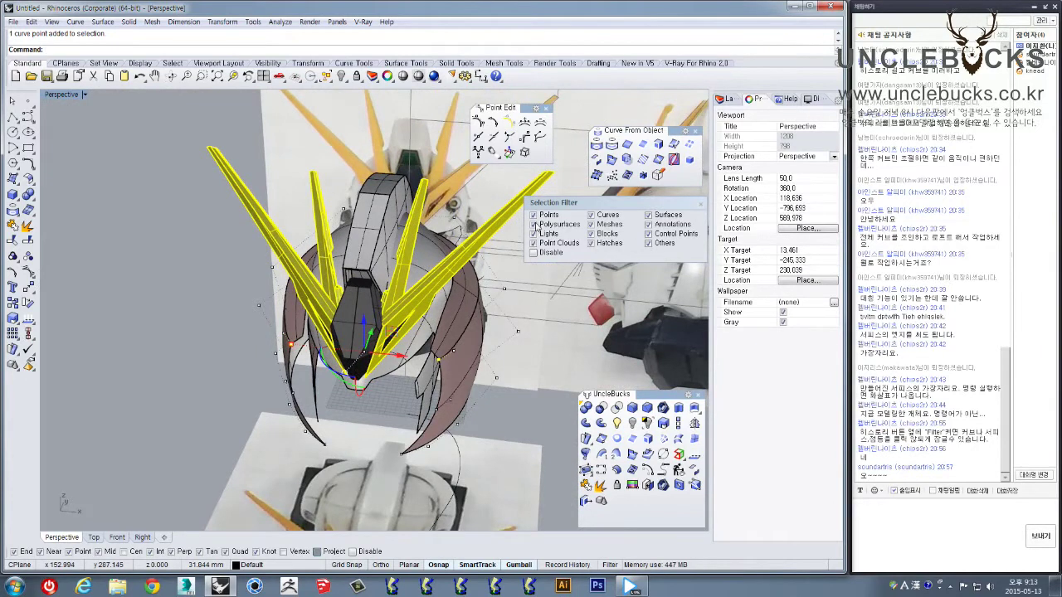
left_click(535, 253)
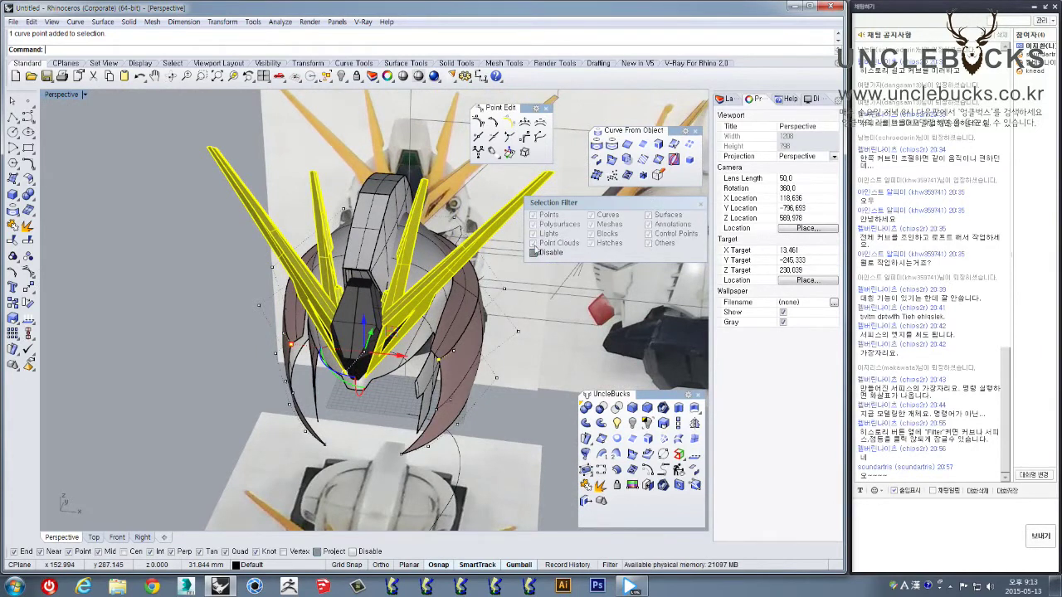
right_click_drag(326, 373, 435, 304)
left_click_drag(400, 329, 402, 336)
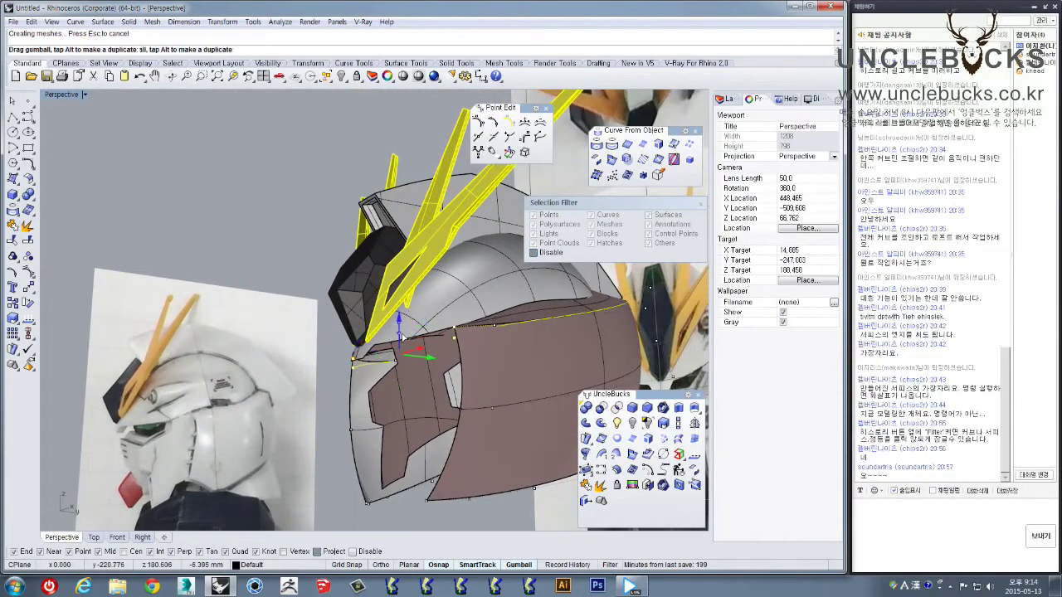
right_click_drag(403, 336, 418, 378)
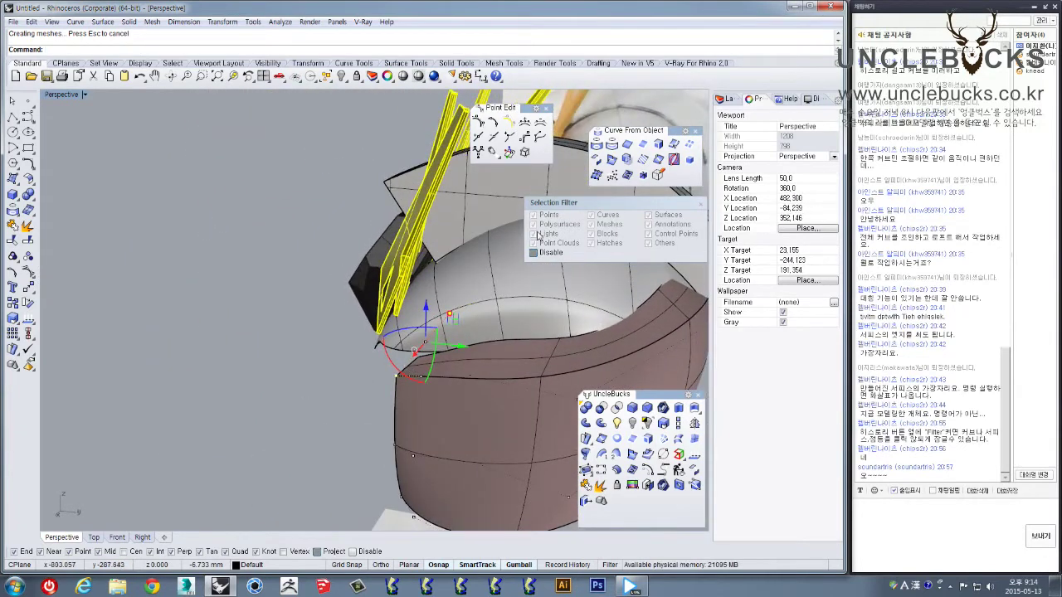
Nudge the top curve's control points next to its front ends by about 2.5 mm
left_click(404, 365)
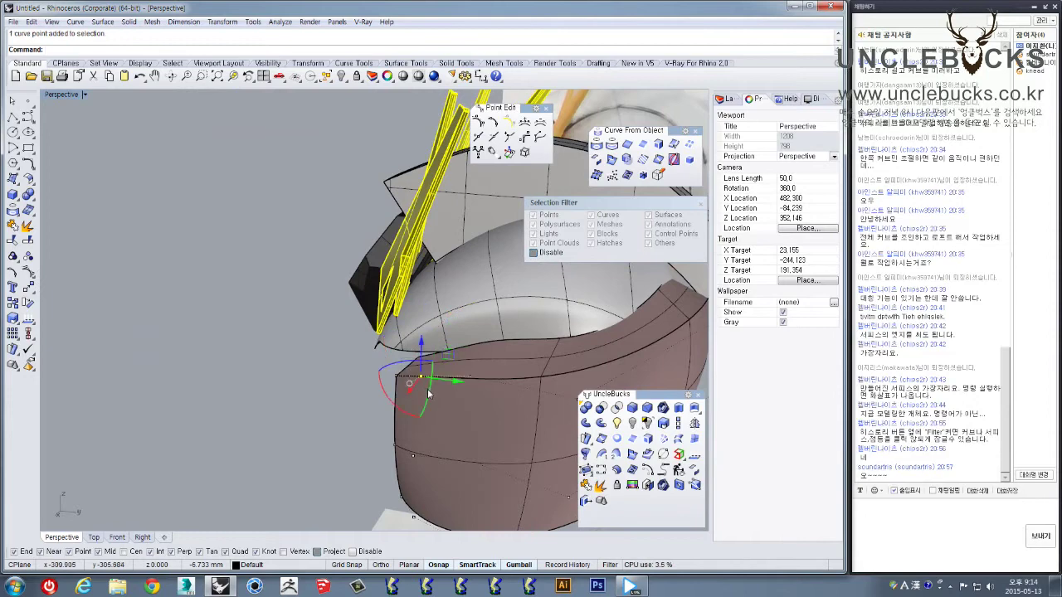
right_click_drag(428, 394, 381, 331)
left_click(377, 335)
left_click(400, 361)
right_click_drag(328, 357, 488, 349)
right_click(189, 345)
Move the middle side curve's rear control points about 6.7 mm backward
scroll(351, 319, "up", 3)
left_click_drag(445, 313, 447, 314)
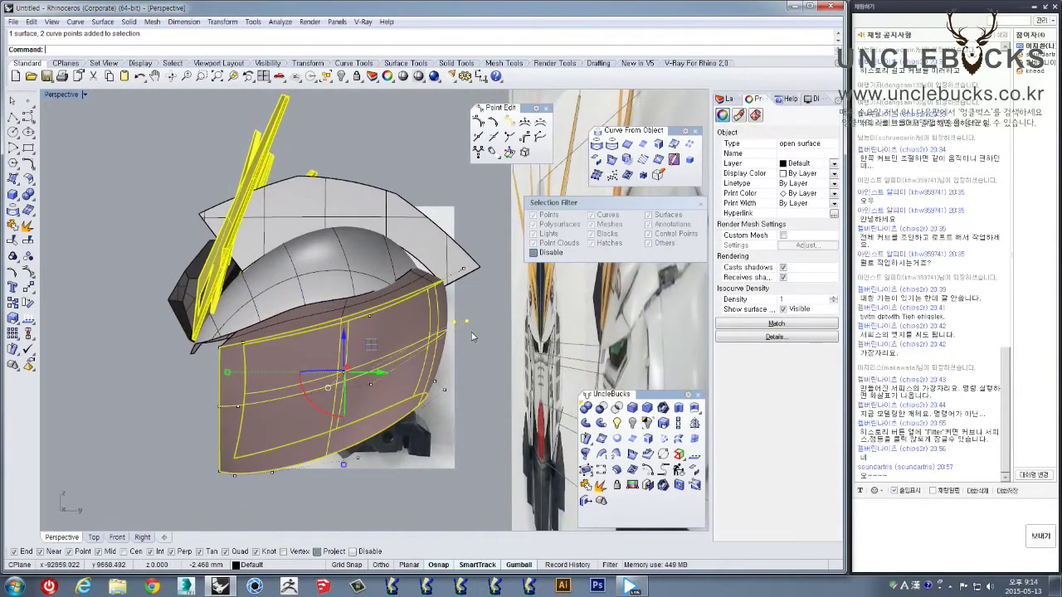
left_click(469, 333)
left_click_drag(487, 322, 498, 324)
right_click_drag(479, 348, 487, 327)
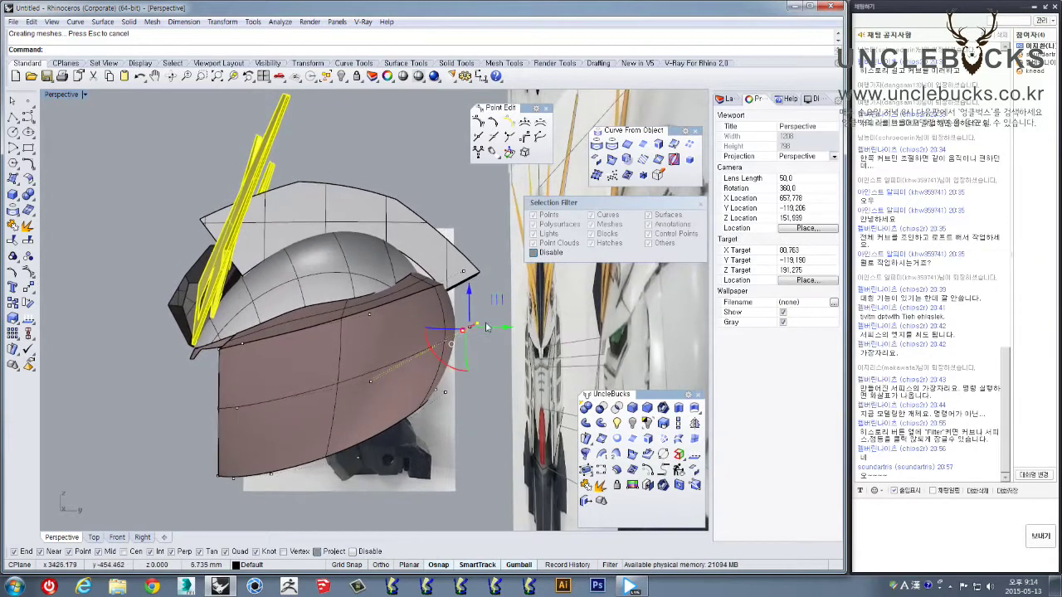
Nudge the middle side curve's rear control points and scale a mirrored pair sideways to refine the side armour's width
left_click_drag(471, 314, 470, 317)
left_click(487, 336)
right_click_drag(488, 340, 437, 307)
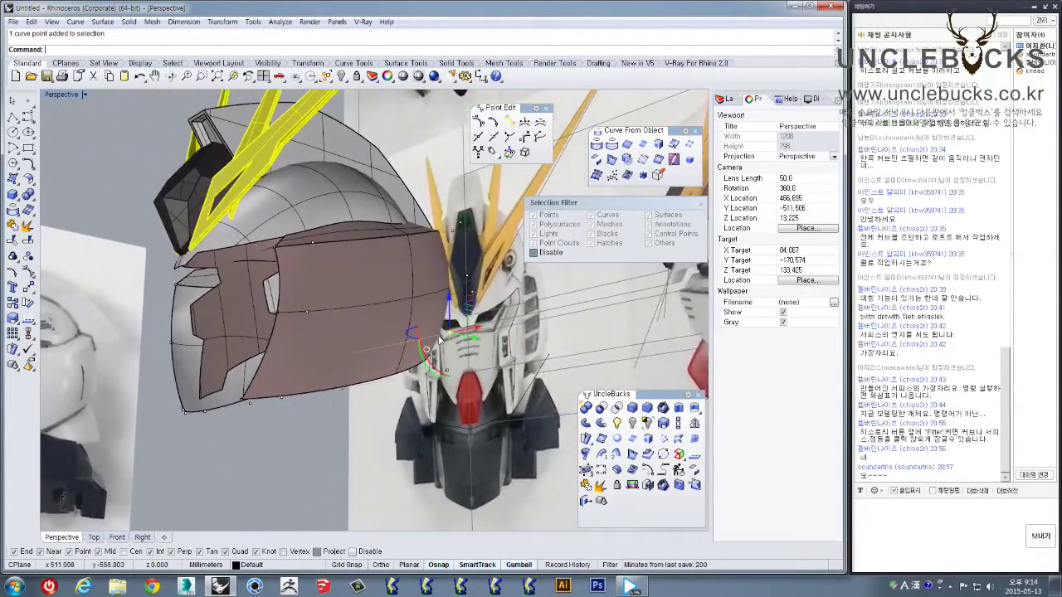
right_click_drag(447, 373, 315, 383)
left_click_drag(259, 348, 320, 368, "shift")
scroll(310, 377, "down", 4)
right_click_drag(305, 287, 292, 340)
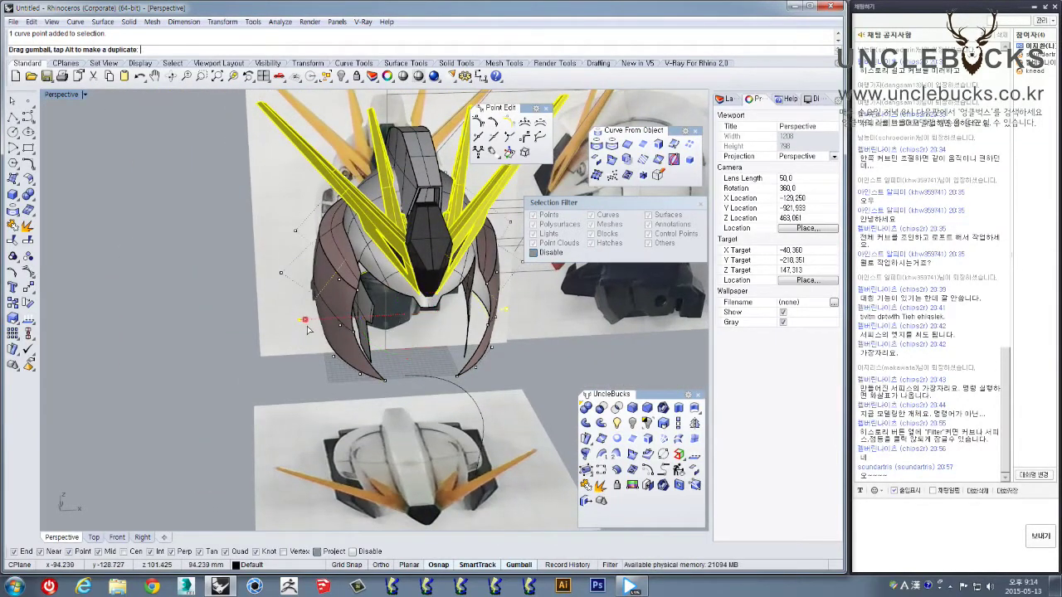
right_click_drag(306, 330, 519, 264)
left_click(502, 332)
right_click_drag(501, 332, 273, 211)
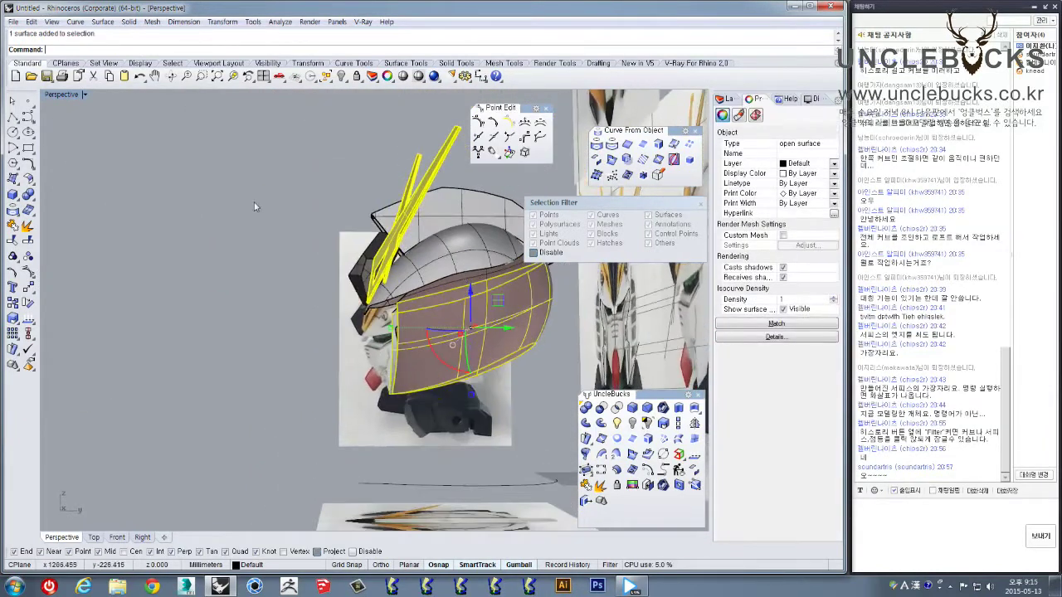
Maximize the Right view to work over the side reference image of the helmet
double_click(63, 96)
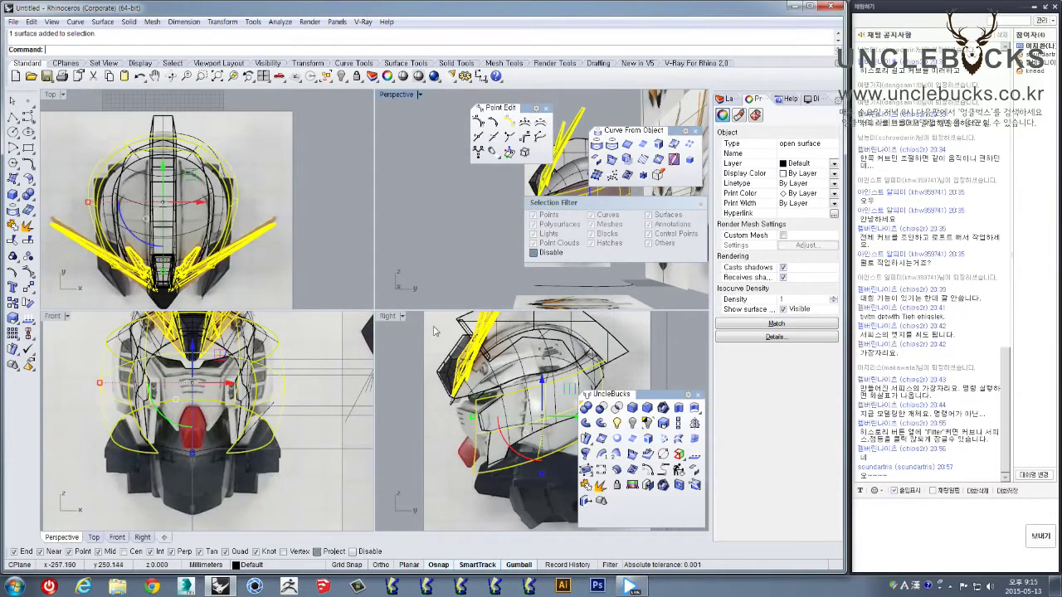
double_click(383, 317)
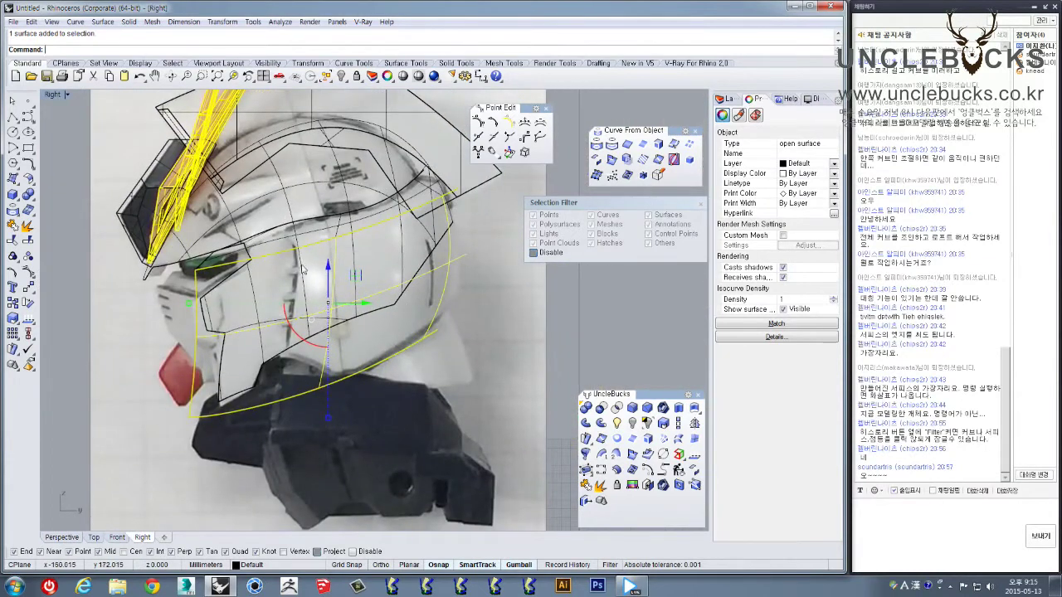
scroll(304, 239, "up", 2)
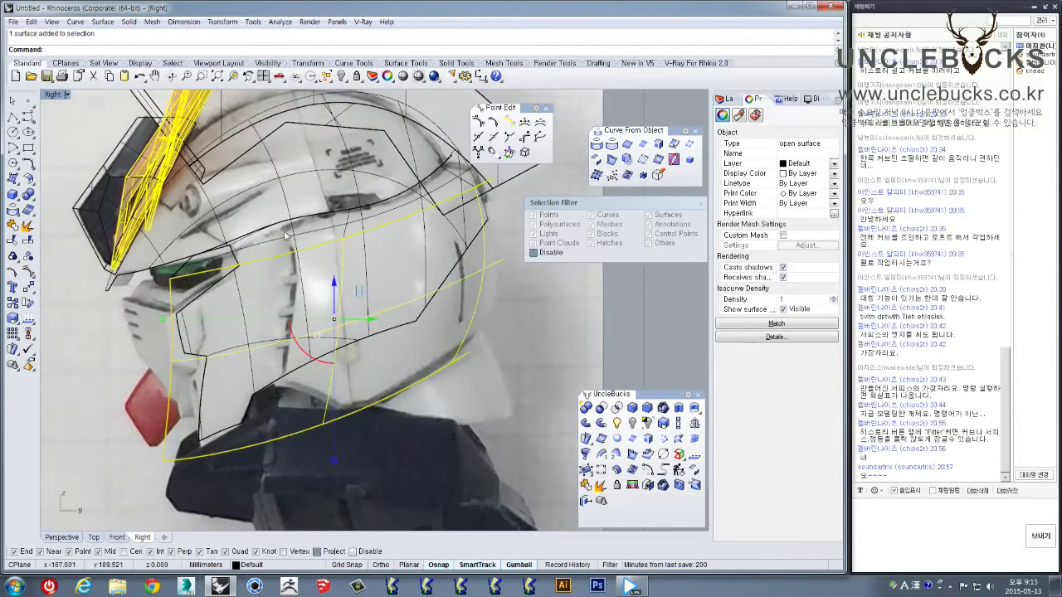
left_click(13, 146)
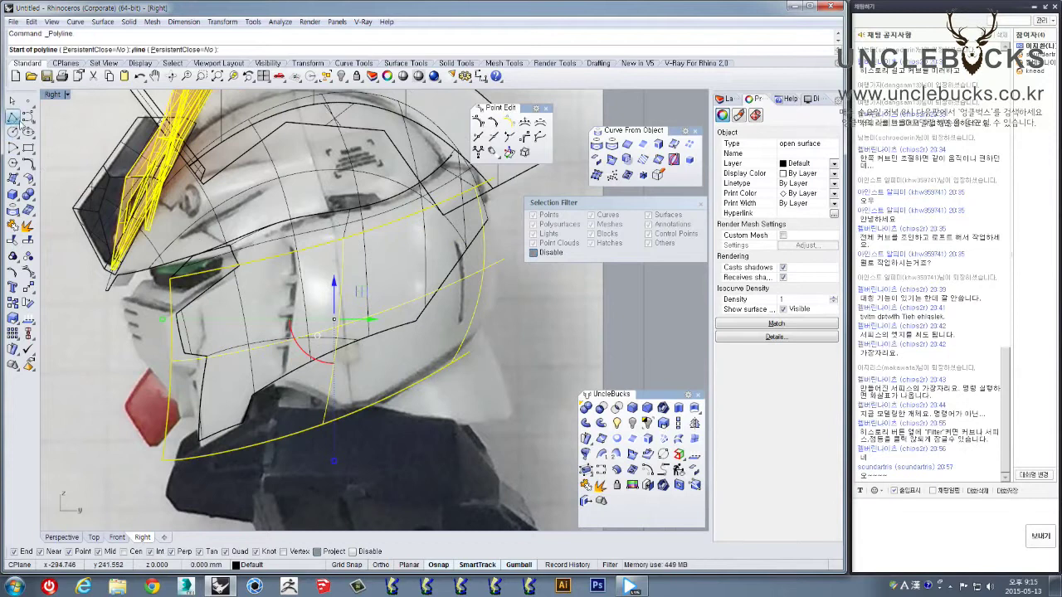
scroll(274, 222, "up", 1)
left_click(252, 207)
left_click(312, 267)
scroll(312, 267, "down", 3)
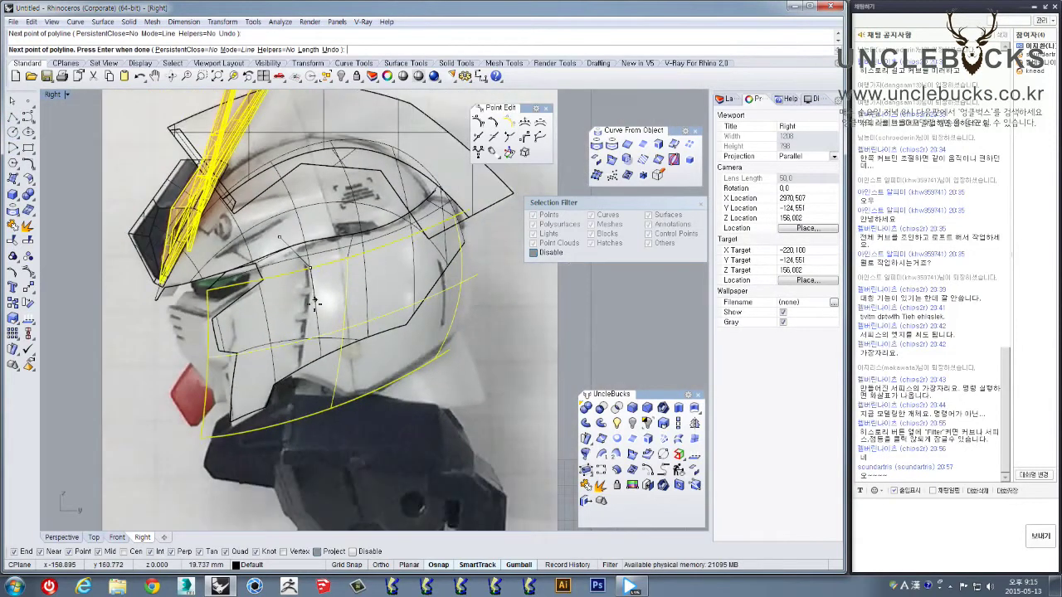
scroll(314, 304, "up", 2)
key("Escape")
Draw a short two-point curve from the helmet crown down to the upper end of the cheek panel line
left_click(292, 184)
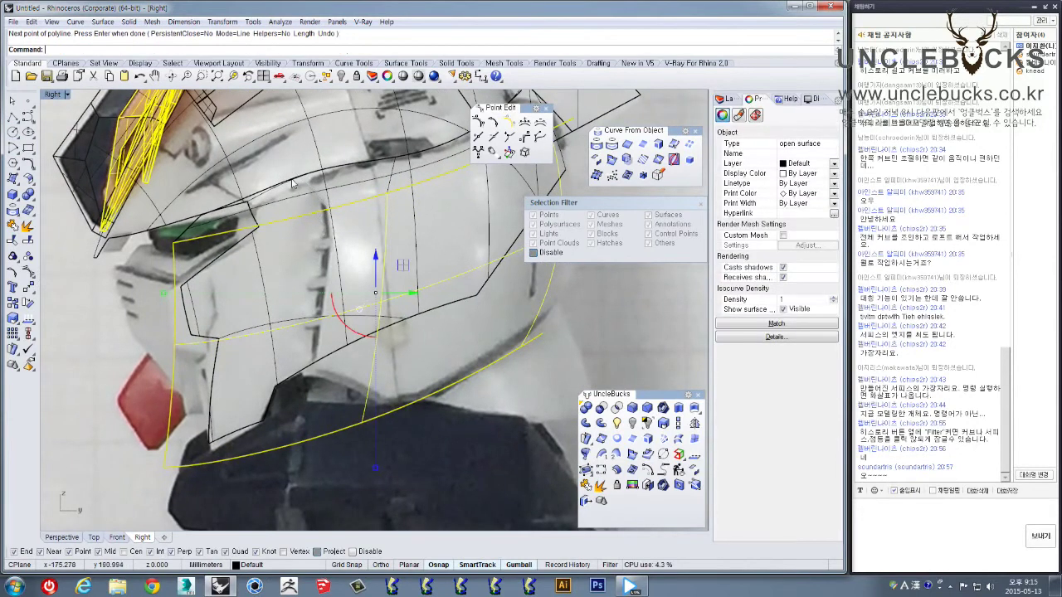
left_click(27, 120)
scroll(354, 143, "up", 4)
left_click(239, 172)
left_click(309, 241)
right_click_drag(335, 241, 336, 243)
right_click(346, 266)
Draw a degree-3 curve from the short curve's lower end down the cheek panel line to below the side armour
right_click(310, 259)
left_click(311, 248)
right_click_drag(316, 347, 374, 280)
left_click(372, 289)
scroll(373, 289, "down", 6)
right_click_drag(337, 463, 377, 335)
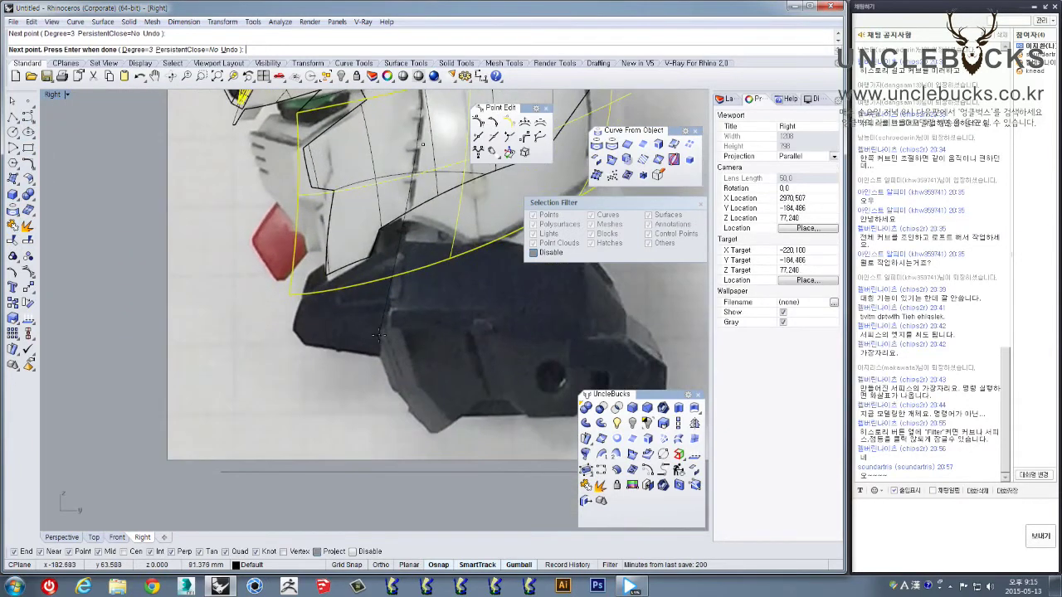
left_click(408, 233)
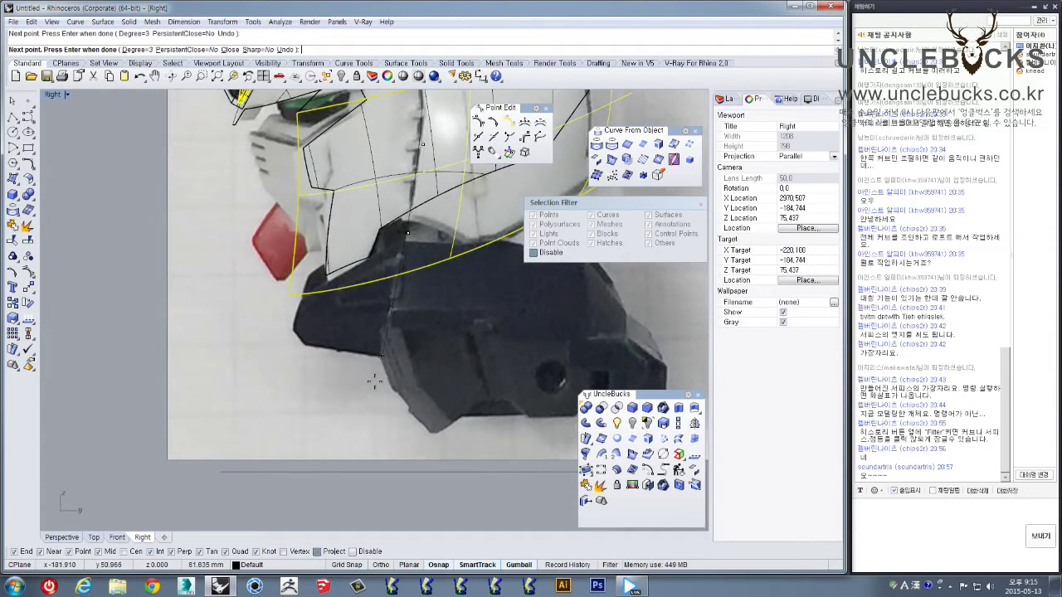
right_click(417, 274)
Show the long panel-line curve's control points and shift an upper one about 3.4 mm to match the reference
left_click(394, 243)
right_click_drag(400, 239, 366, 330)
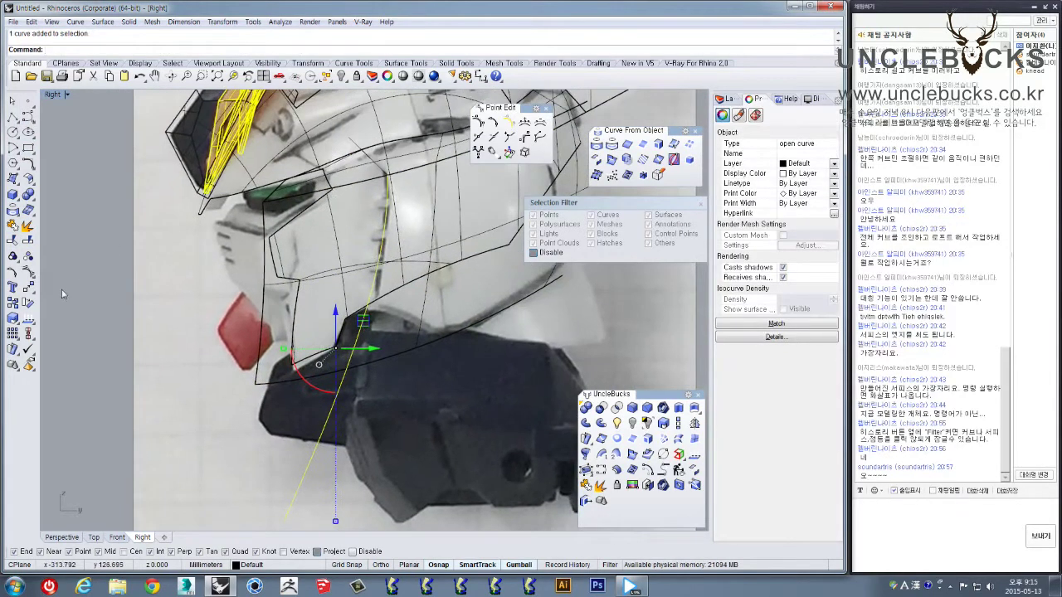
left_click(29, 274)
left_click_drag(375, 322, 391, 238)
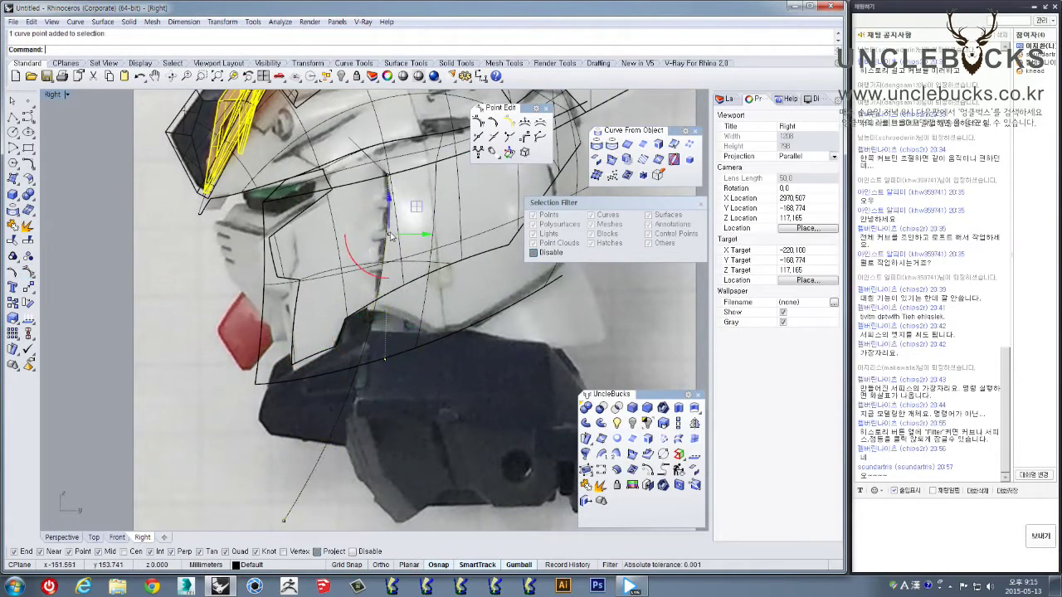
scroll(373, 284, "down", 3)
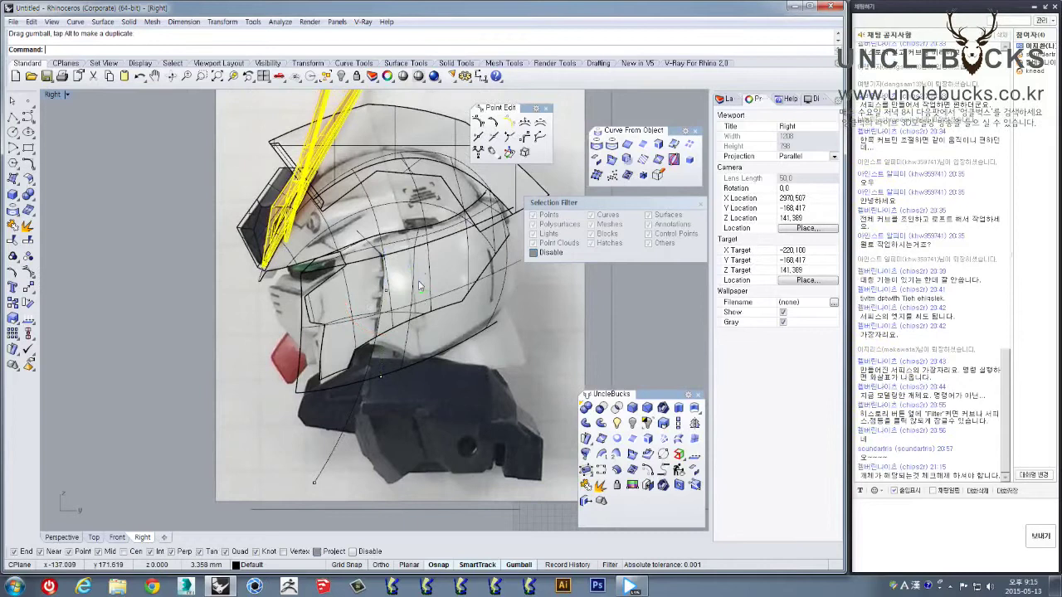
scroll(373, 284, "down", 1)
Draw an arched degree-3 curve across the panel-line curve along the dark neck part's upper edge
left_click(27, 119)
scroll(325, 284, "up", 5)
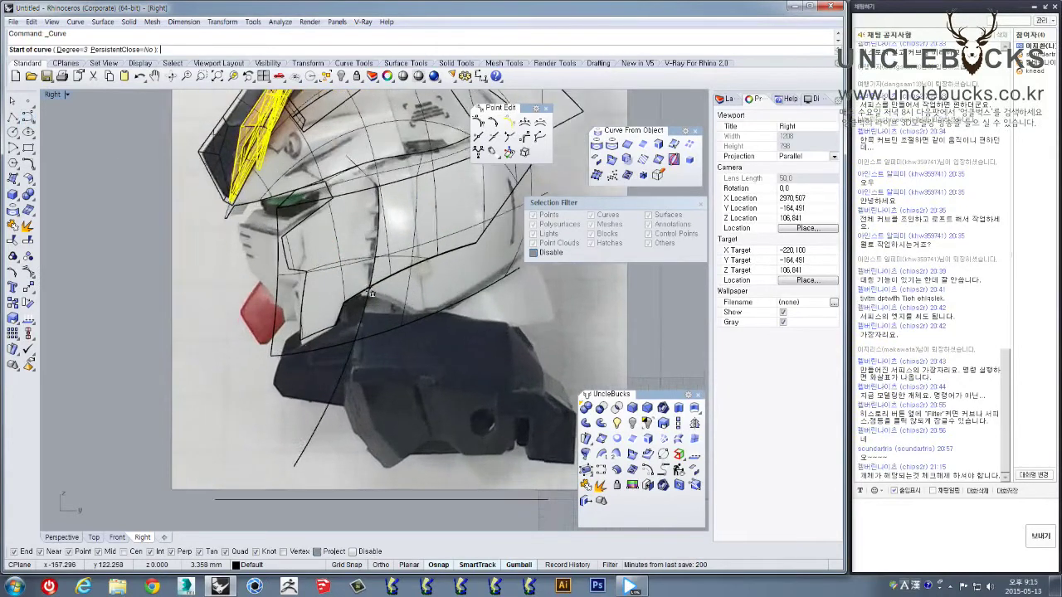
left_click(262, 279)
left_click(389, 275)
key("Return")
scroll(509, 393, "down", 3)
scroll(315, 378, "up", 5)
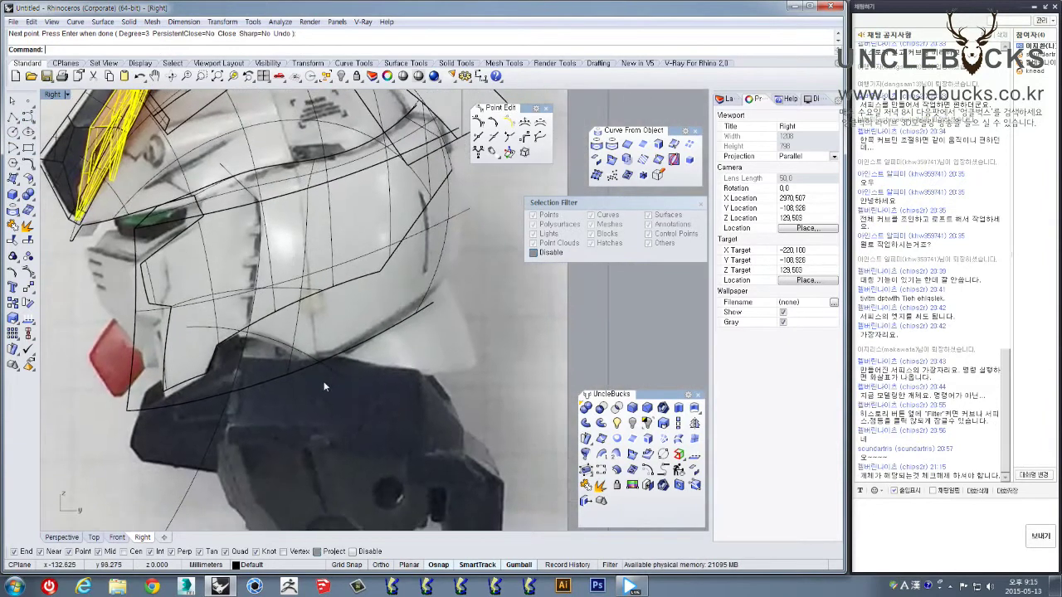
Draw a shallow degree-3 curve crossing the arch's rear end and running backward past the side armour's lower edge
key("Return")
left_click(215, 350)
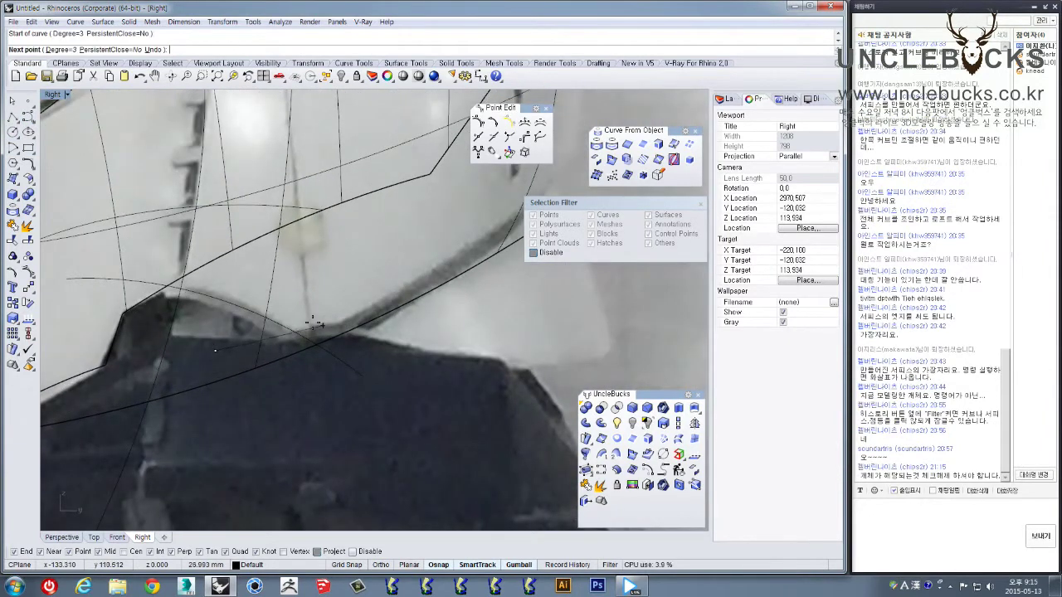
left_click(319, 319)
left_click(418, 325)
key("Return")
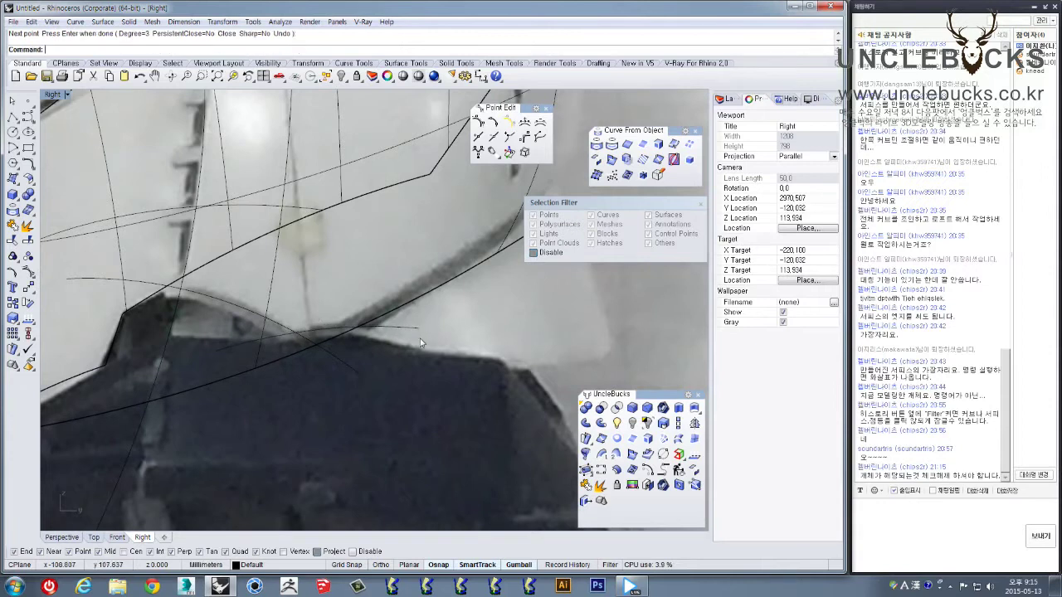
Trim the four traced curves against each other at their crossings and join them into one open curve
scroll(415, 342, "down", 2)
left_click(370, 348)
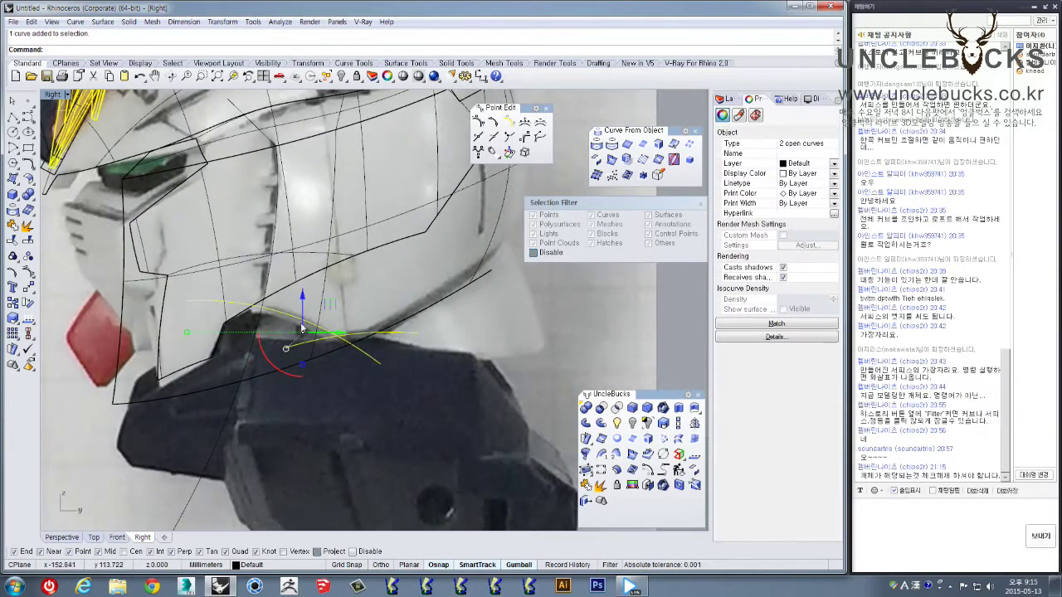
left_click(261, 323, "shift")
scroll(332, 274, "down", 3)
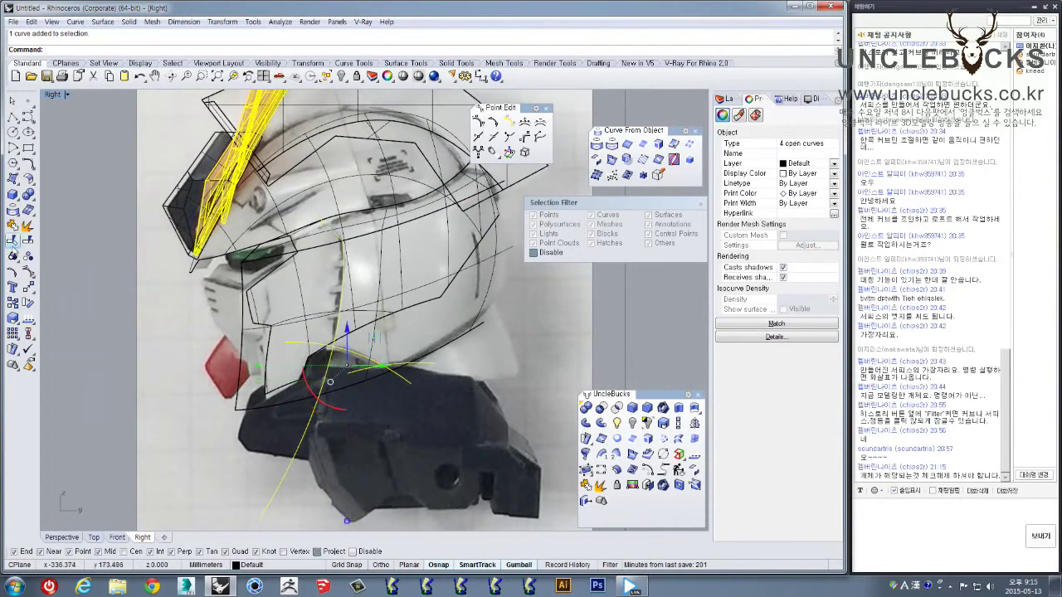
left_click(17, 243)
scroll(432, 386, "up", 2)
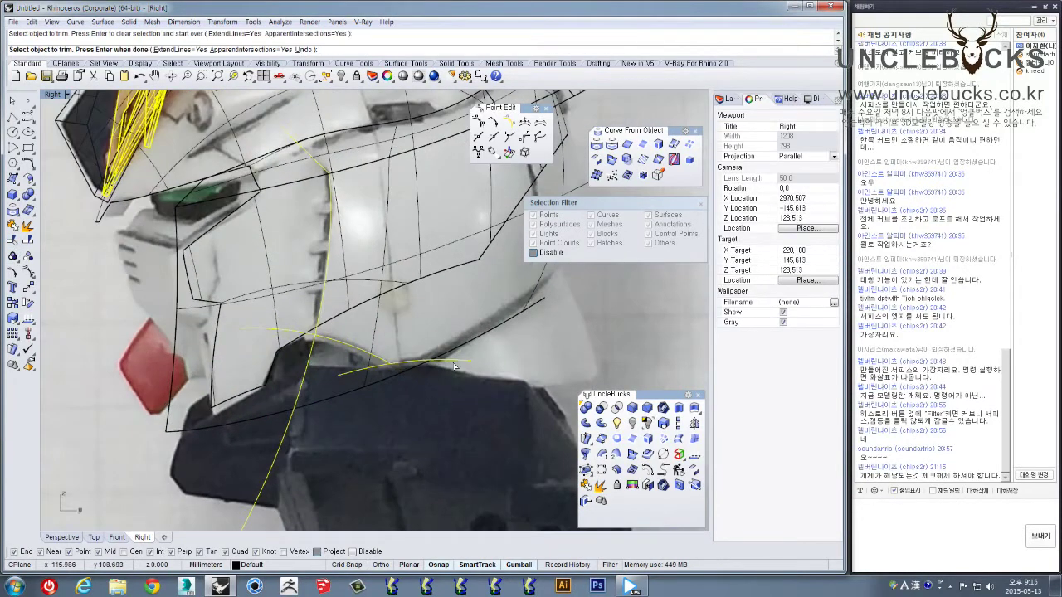
left_click(280, 333)
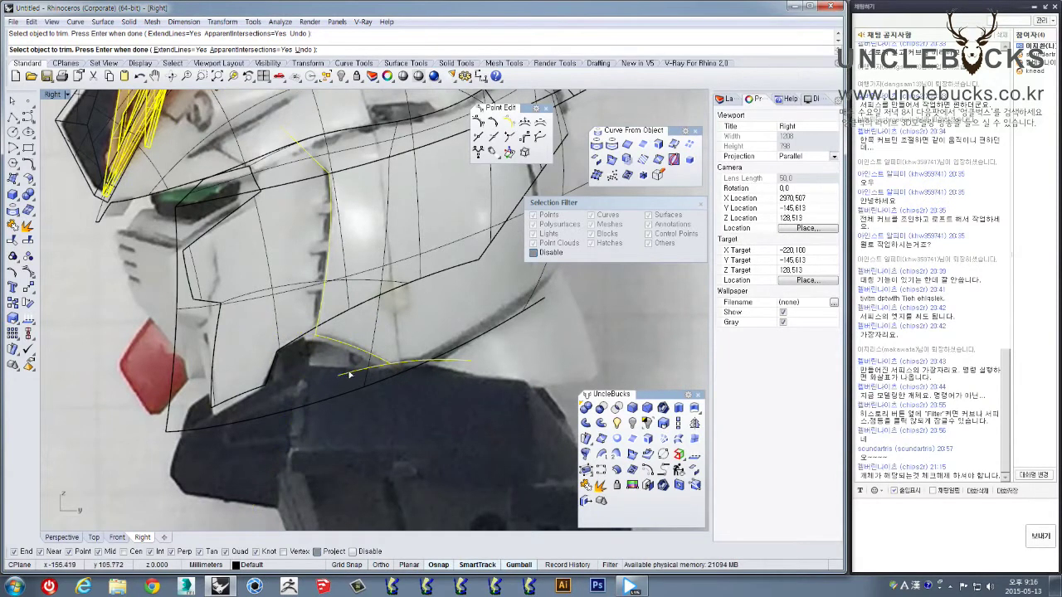
scroll(349, 375, "down", 2)
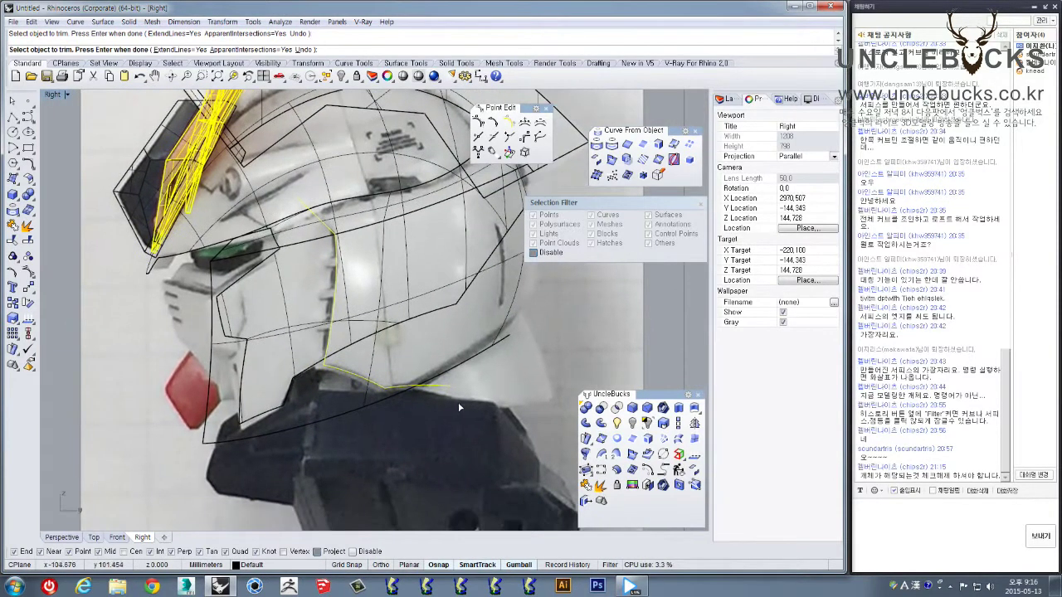
key("Return")
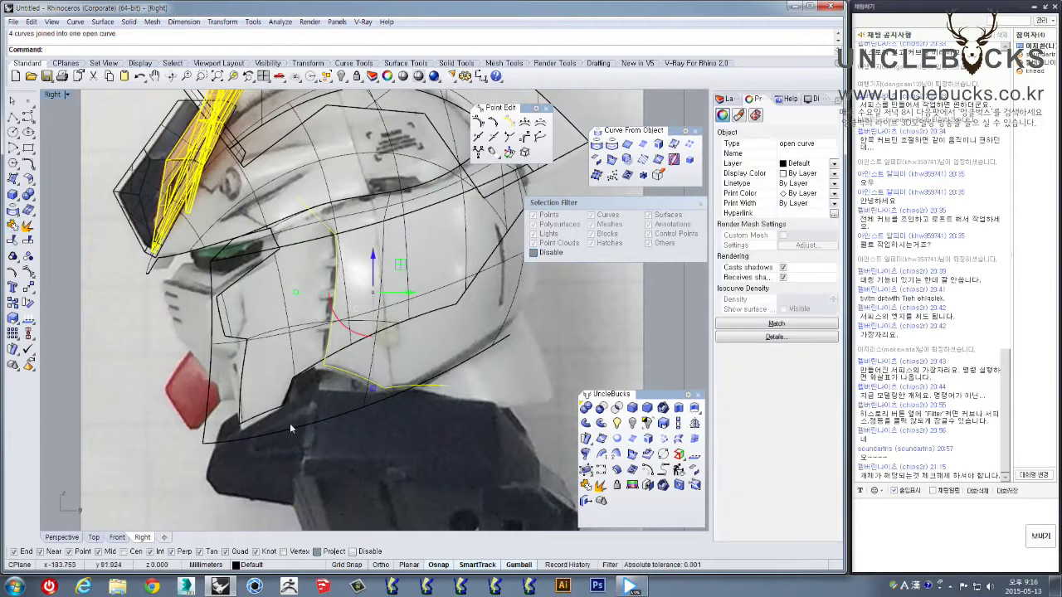
key("ctrl+j")
Trim away the front part of the lofted side armour surface using the joined curve as the cutter
left_click(307, 432)
left_click(321, 458)
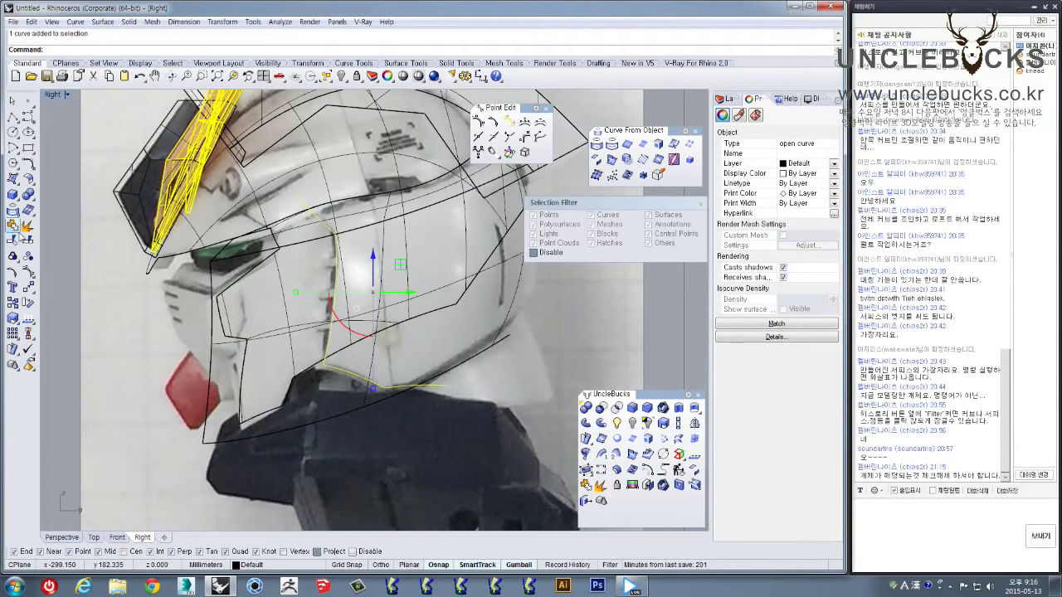
left_click(12, 224)
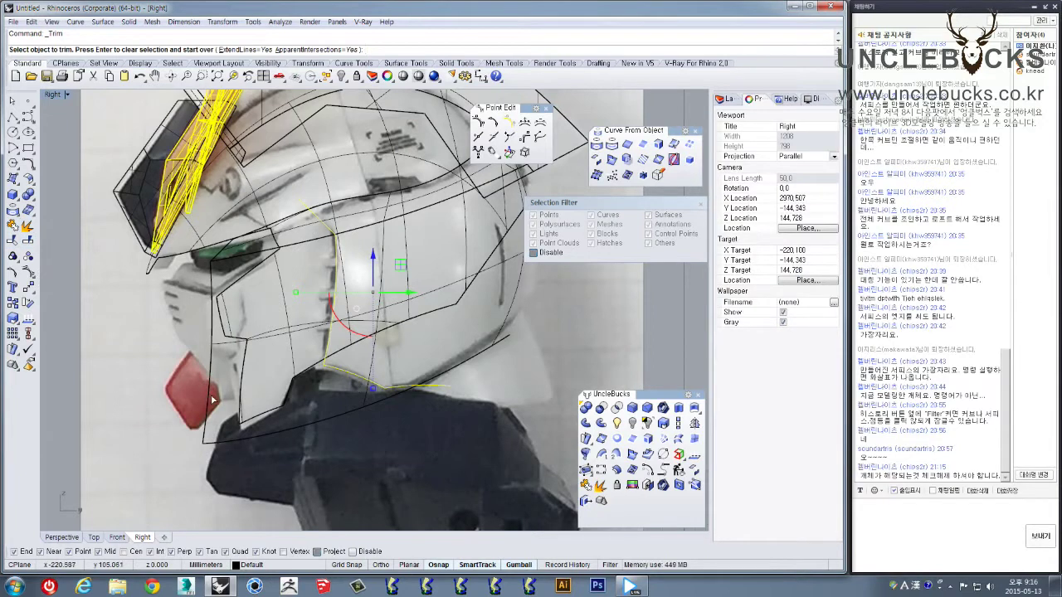
left_click_drag(218, 400, 172, 370)
right_click_drag(378, 301, 375, 358)
scroll(373, 364, "down", 4)
scroll(373, 361, "up", 2)
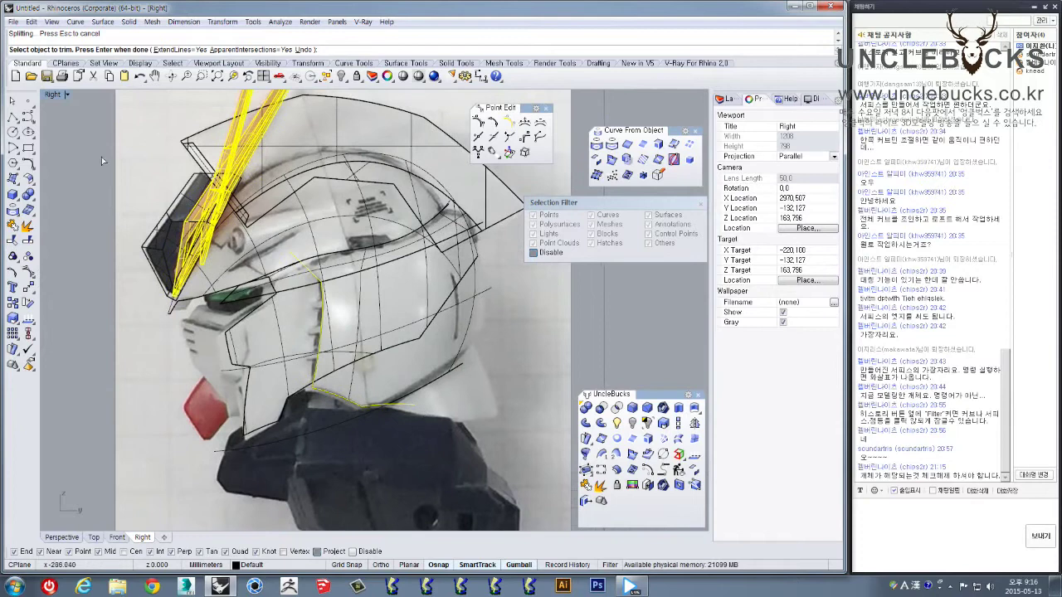
Examine the trimmed side armour in the Perspective view and select the narrow surface strip above it
double_click(58, 96)
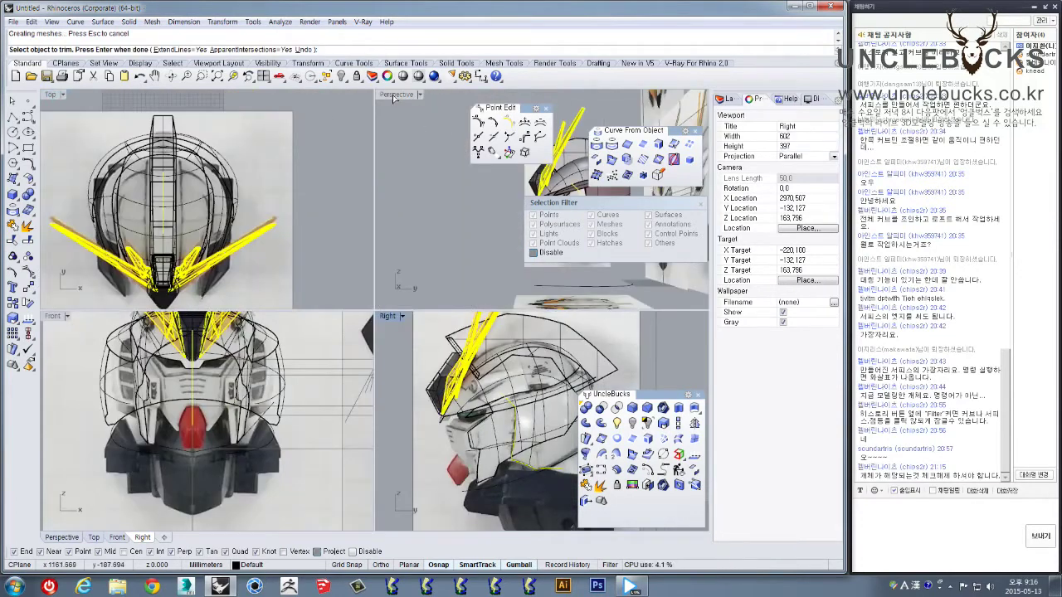
double_click(394, 95)
right_click_drag(337, 196, 387, 313)
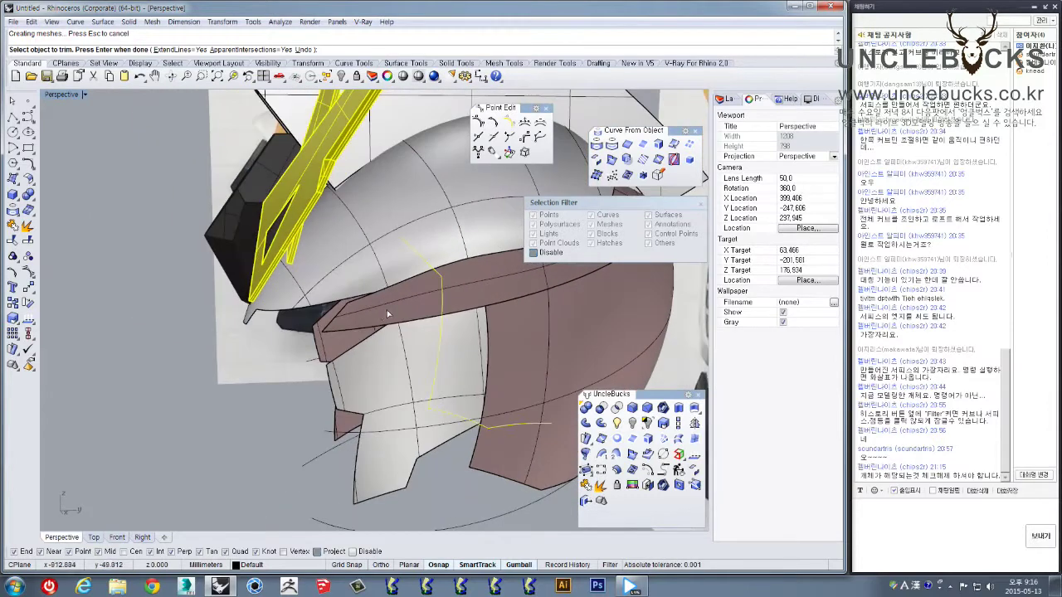
left_click(386, 314)
left_click(417, 322)
left_click(306, 272)
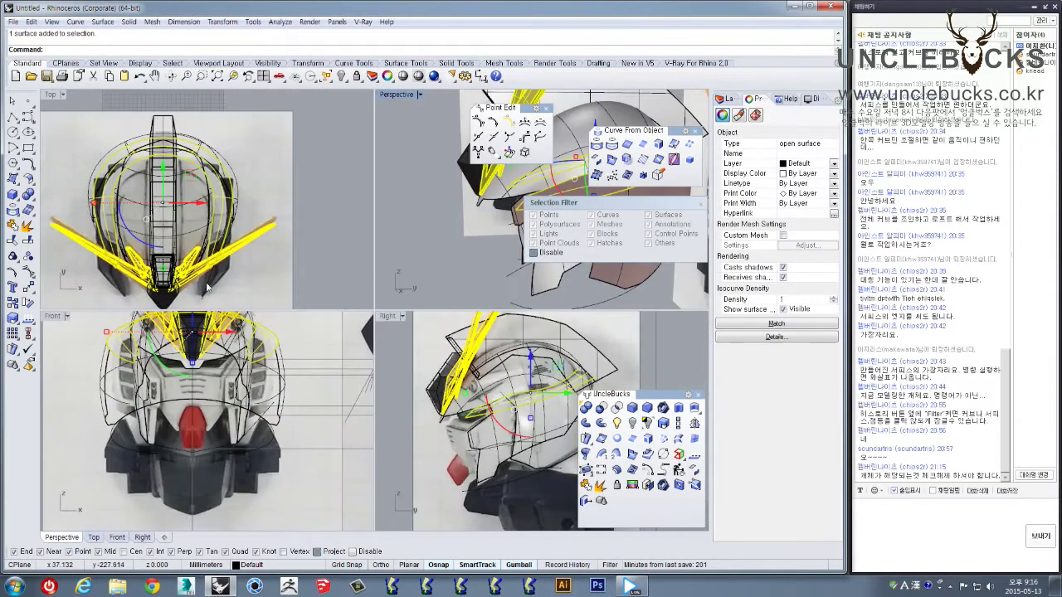
Trim off the front end of the upper side strip in the Right view with the joined curve
double_click(387, 318)
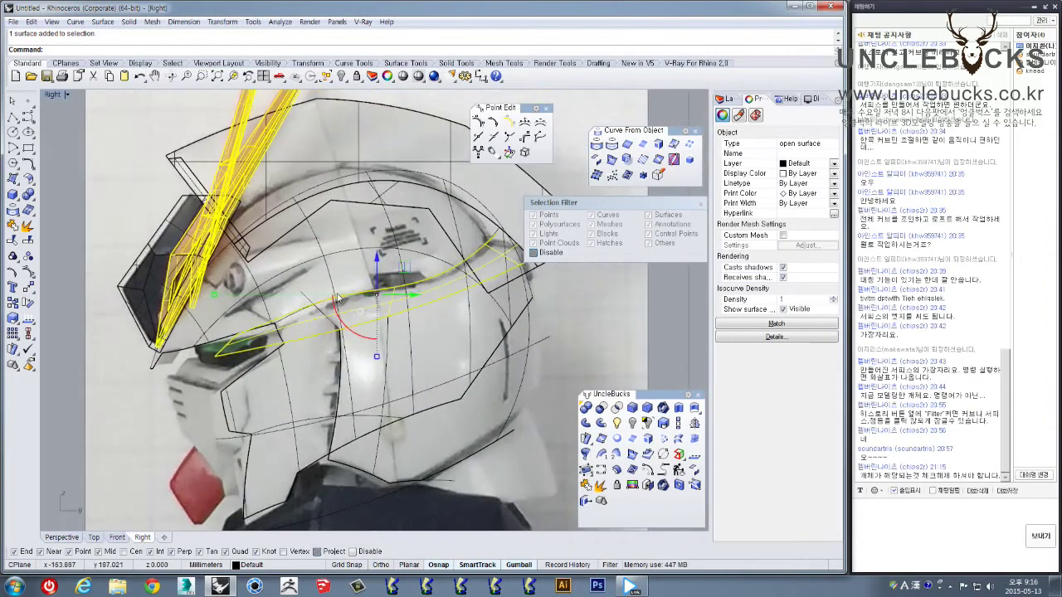
left_click(325, 317)
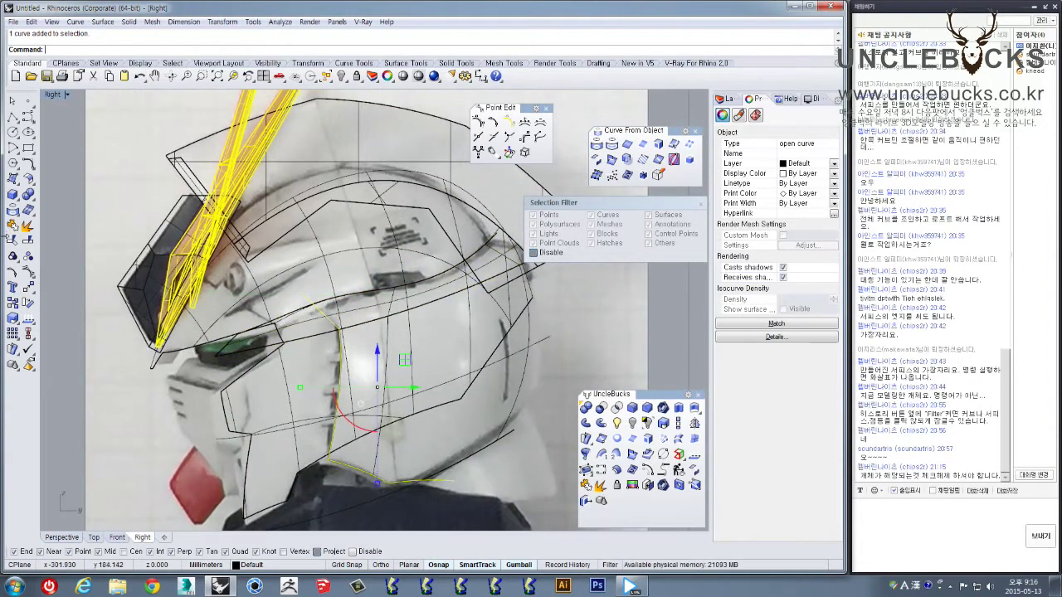
left_click(12, 241)
left_click(263, 343)
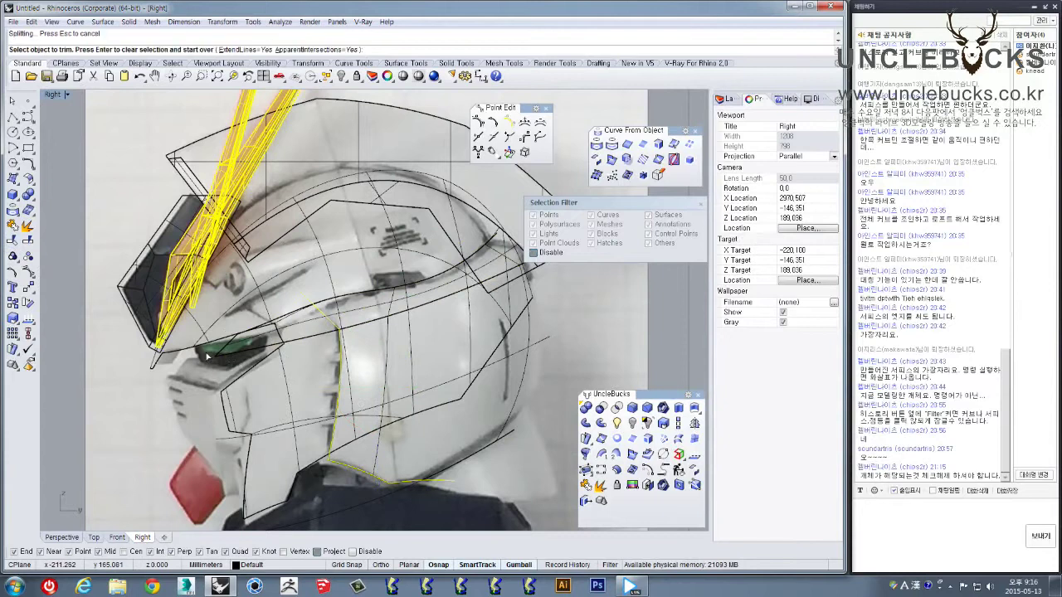
right_click_drag(263, 342, 281, 364)
right_click(76, 150)
key("Return")
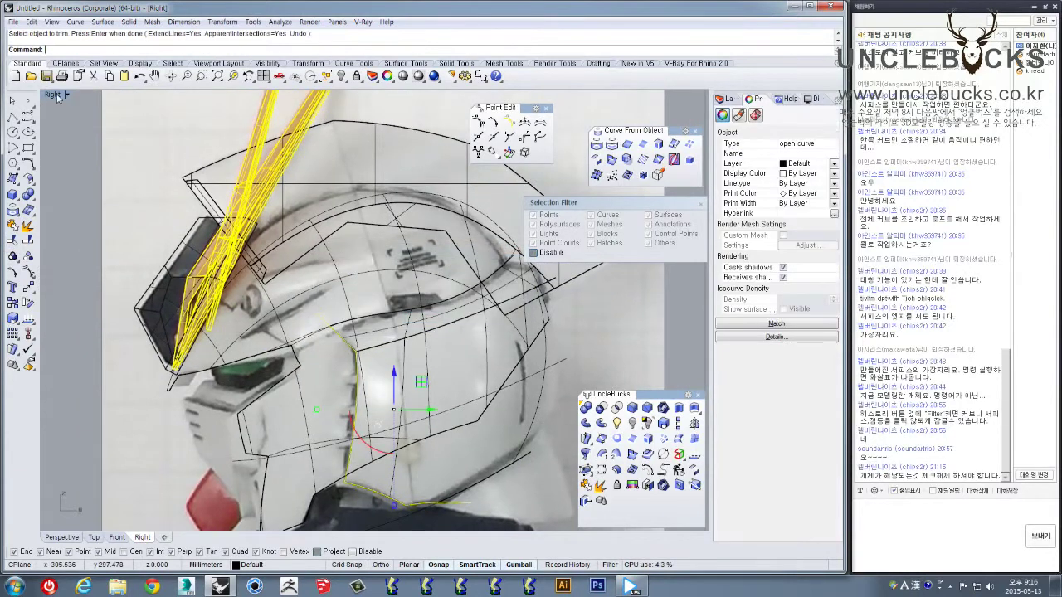
Examine the trimmed side armour and upper strip from several angles in the Perspective view
double_click(52, 93)
double_click(397, 96)
right_click_drag(407, 240, 520, 307)
scroll(512, 360, "down", 4)
right_click_drag(512, 360, 392, 403)
left_click(431, 439)
right_click_drag(431, 438, 439, 377)
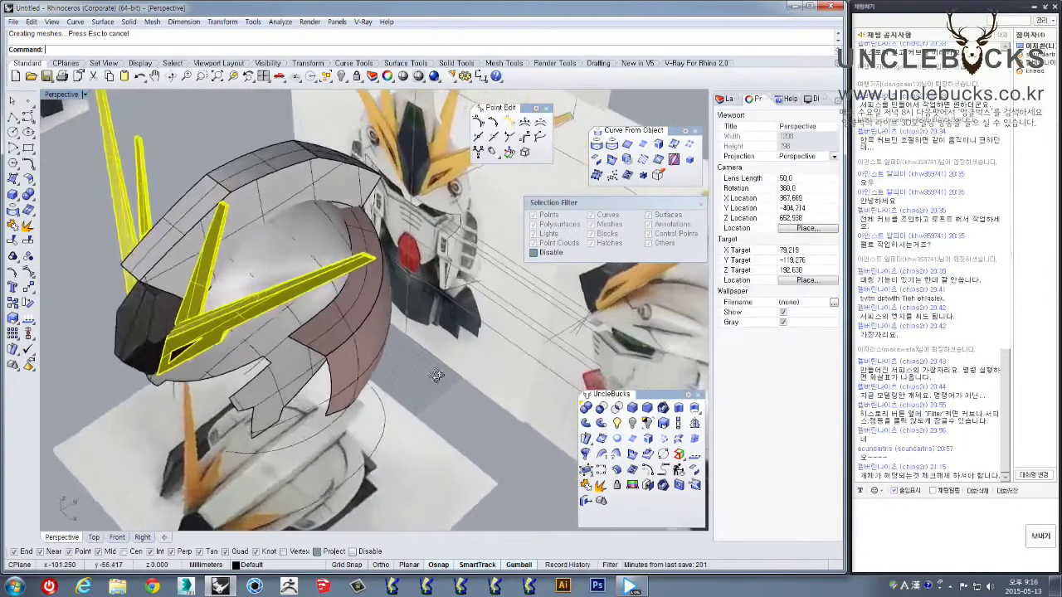
Flip the surface direction of the upper side strip and of the rear side armour surface beneath it
scroll(374, 327, "up", 4)
right_click_drag(374, 327, 446, 343)
left_click(446, 345)
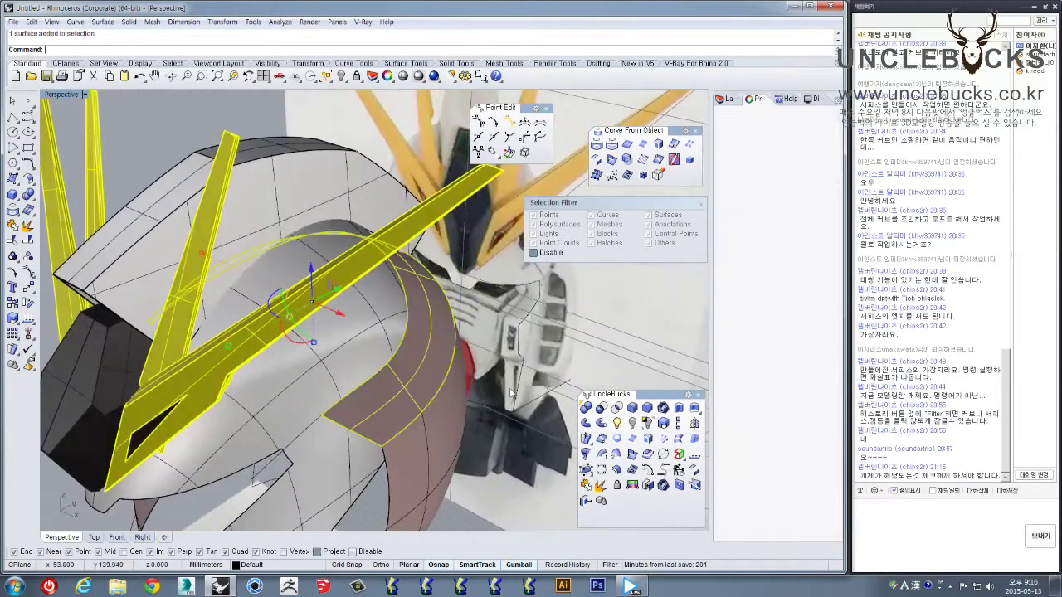
left_click(696, 456)
left_click(421, 417)
right_click(422, 418)
right_click_drag(421, 417, 447, 491)
right_click(444, 458)
right_click(462, 465)
left_click(457, 454)
right_click(457, 454)
left_click(447, 492)
scroll(446, 492, "down", 5)
right_click_drag(428, 456, 441, 370)
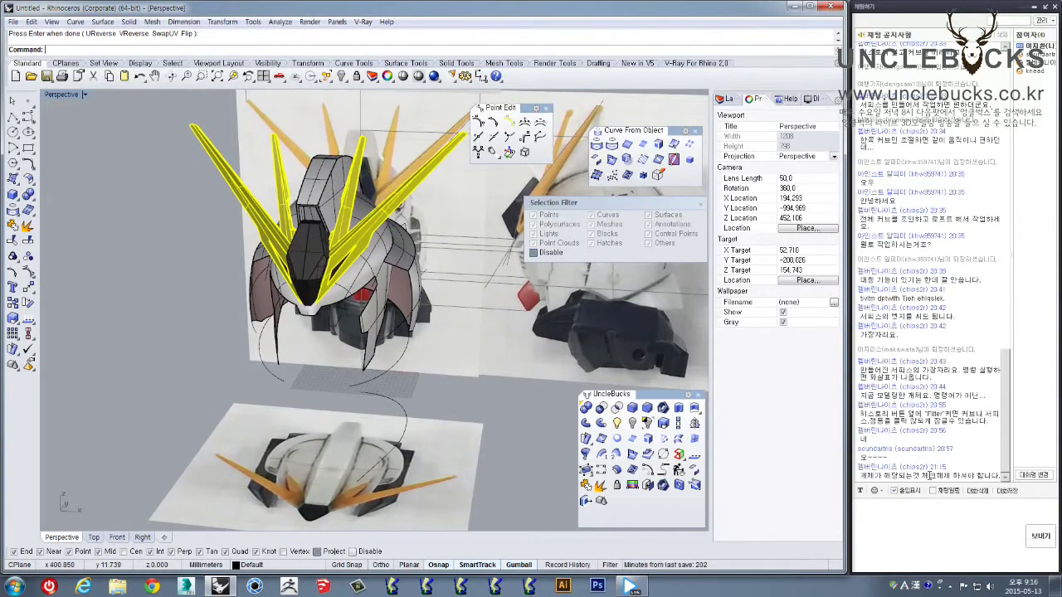
Enable the selection filter and exclude point objects from selection
left_click(546, 253)
left_click(538, 219)
scroll(427, 276, "up", 5)
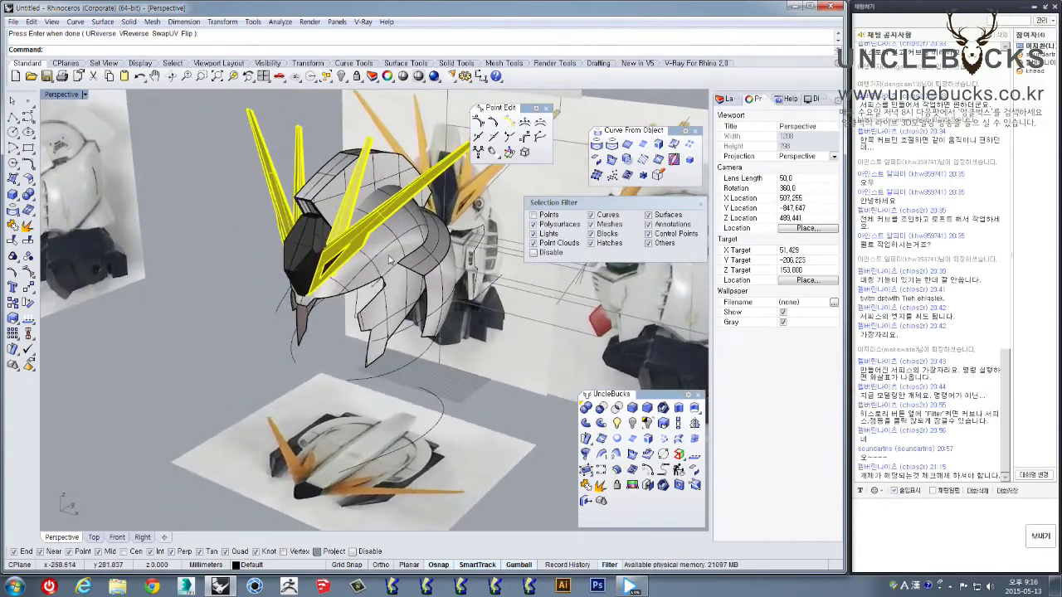
right_click_drag(442, 280, 512, 245)
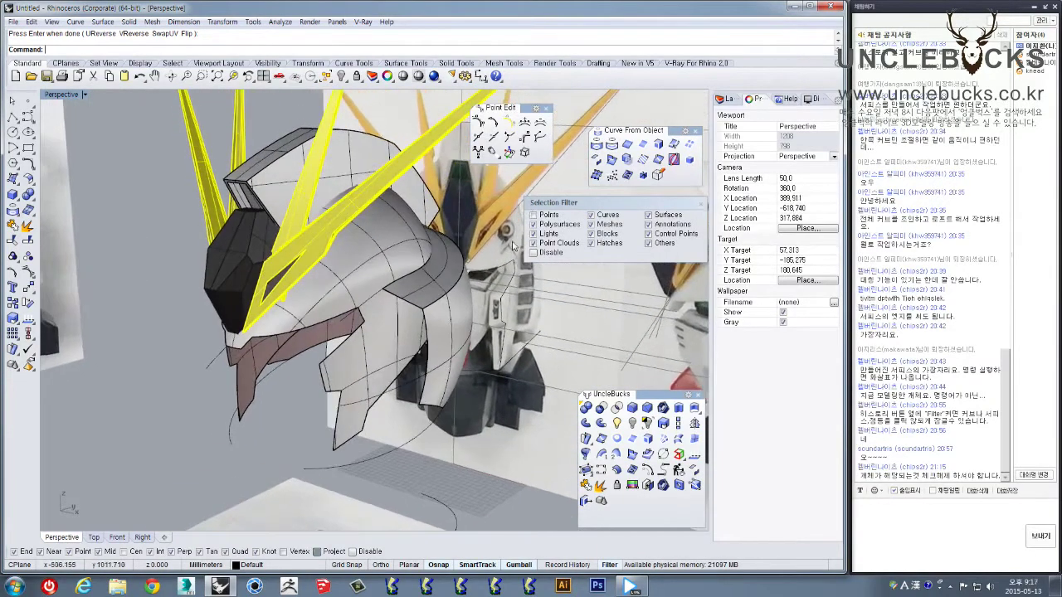
right_click_drag(412, 310, 367, 299)
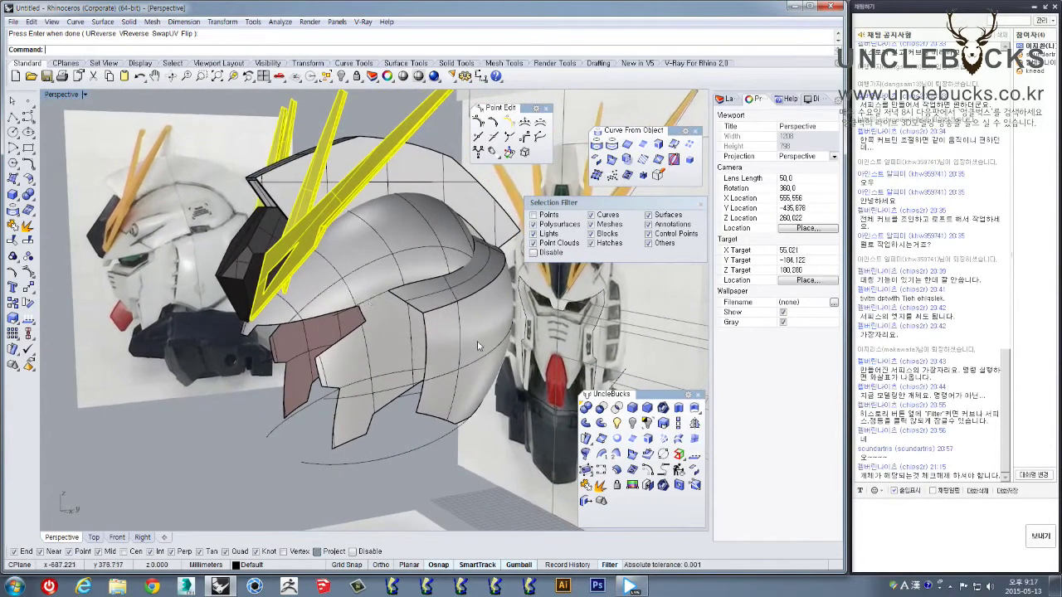
Show the lofted side armour surface's control points and inspect a pair of rear points in the Right view
left_click(473, 350)
right_click_drag(467, 342, 396, 307, "shift")
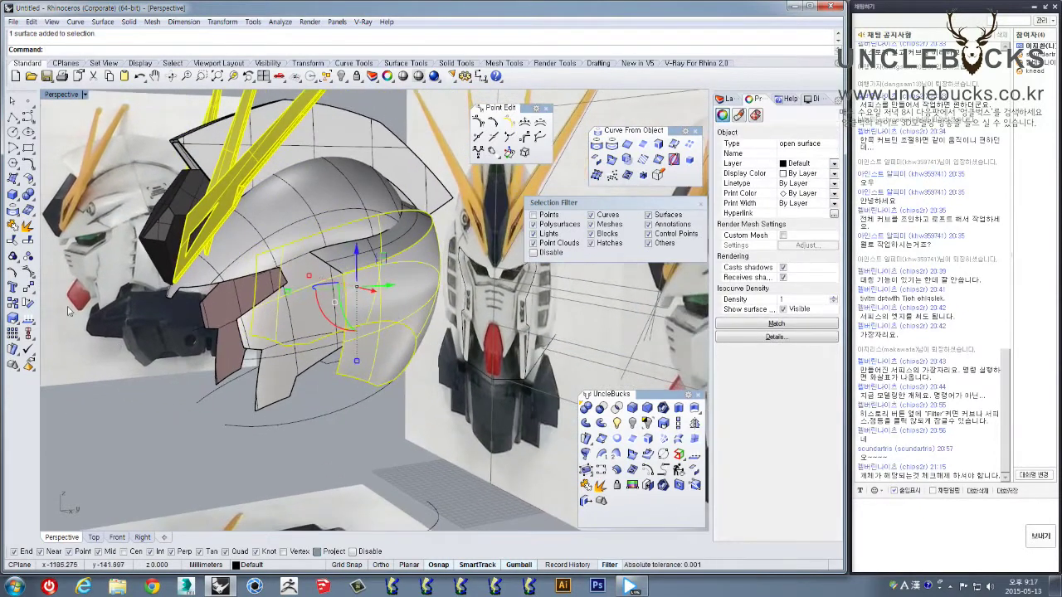
left_click(29, 273)
right_click_drag(273, 287, 434, 323)
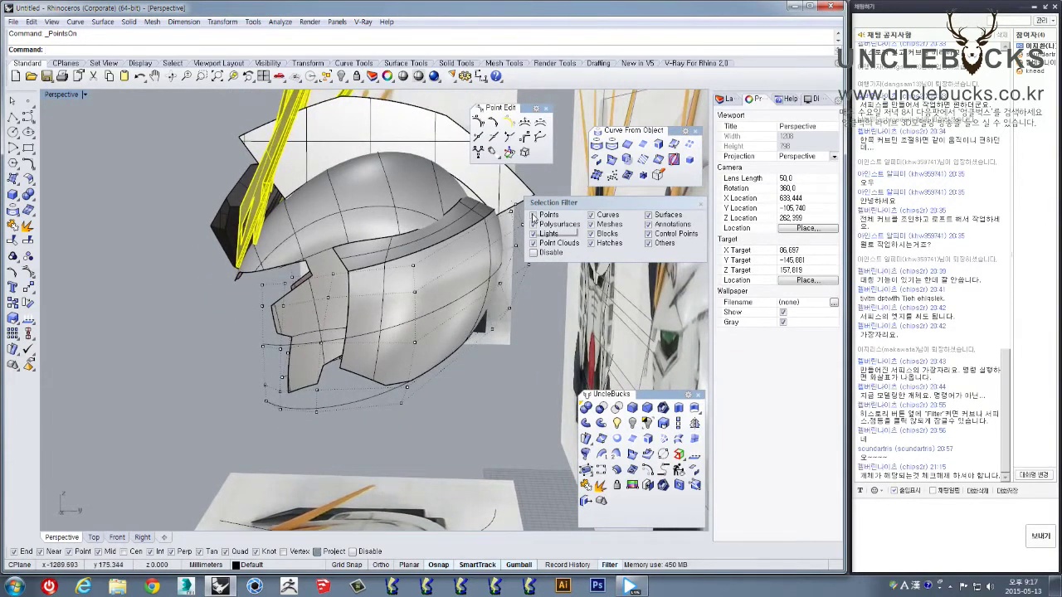
right_click_drag(519, 274, 488, 342)
left_click_drag(471, 314, 495, 323)
left_click(520, 365)
right_click_drag(521, 324, 246, 184)
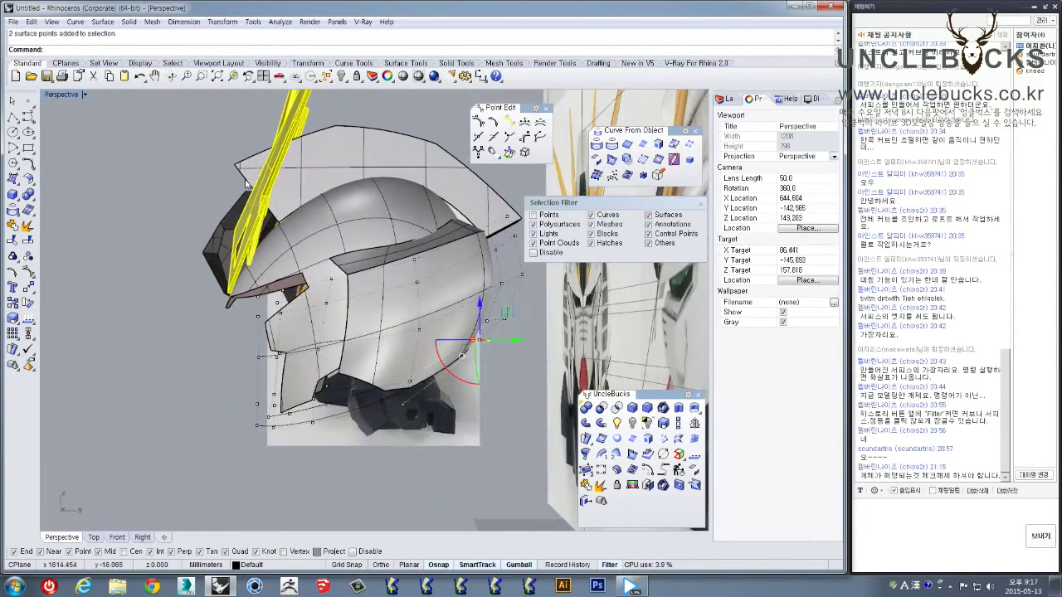
double_click(58, 95)
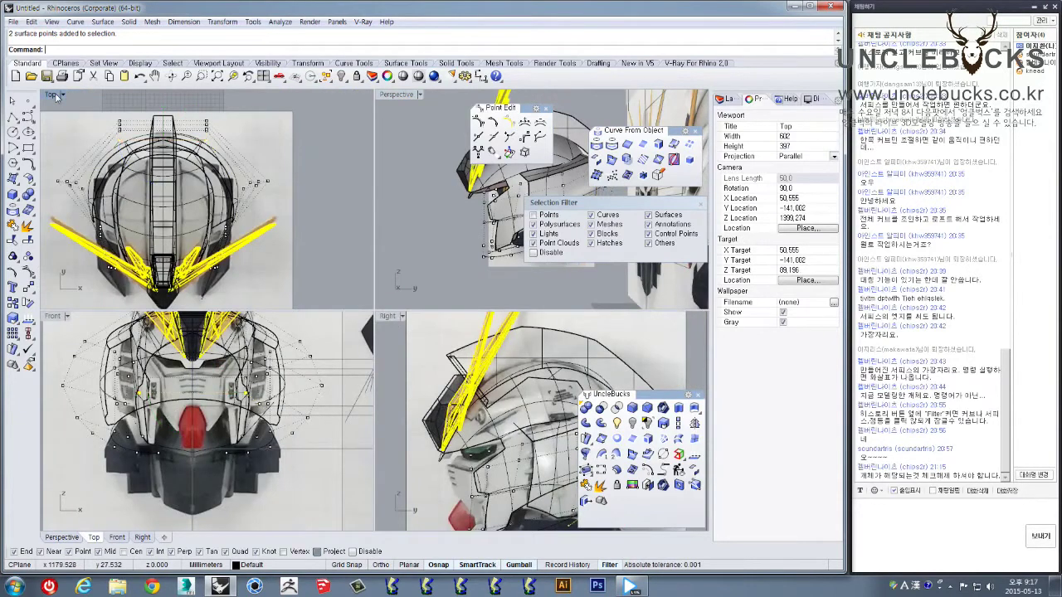
double_click(389, 316)
scroll(461, 424, "down", 3)
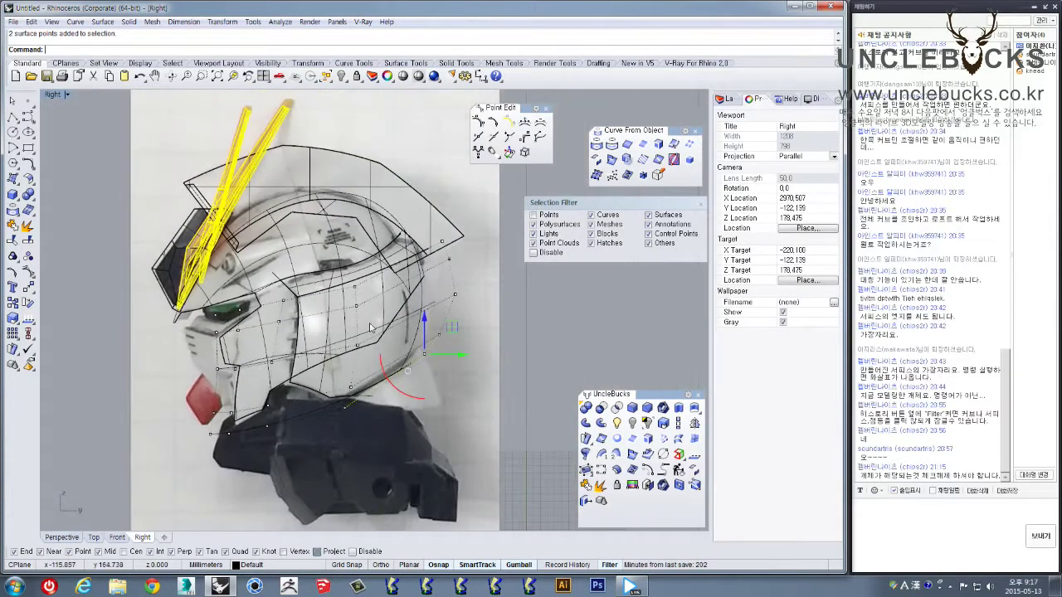
scroll(461, 424, "up", 8)
key("Escape")
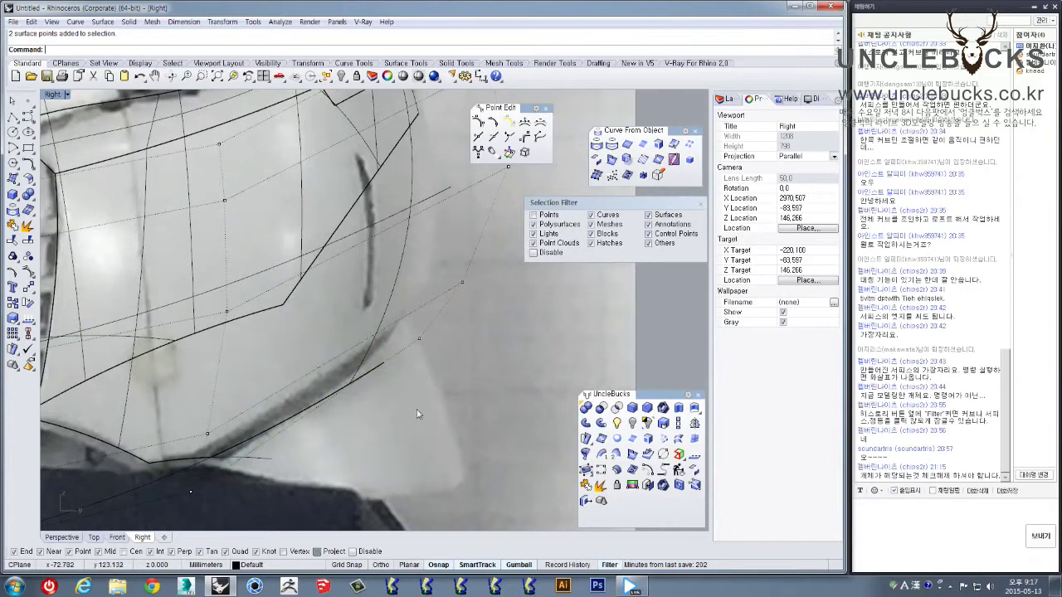
Nudge a pair of the side armour's rear control points slightly inward and down in the Right view and check the shape in Perspective
scroll(452, 319, "down", 3)
mouse_move(452, 317)
left_mouse_down()
mouse_move(462, 332)
mouse_move(453, 311)
left_mouse_up()
right_click_drag(453, 311, 469, 349)
left_click_drag(478, 337, 498, 255)
right_click_drag(499, 255, 483, 290)
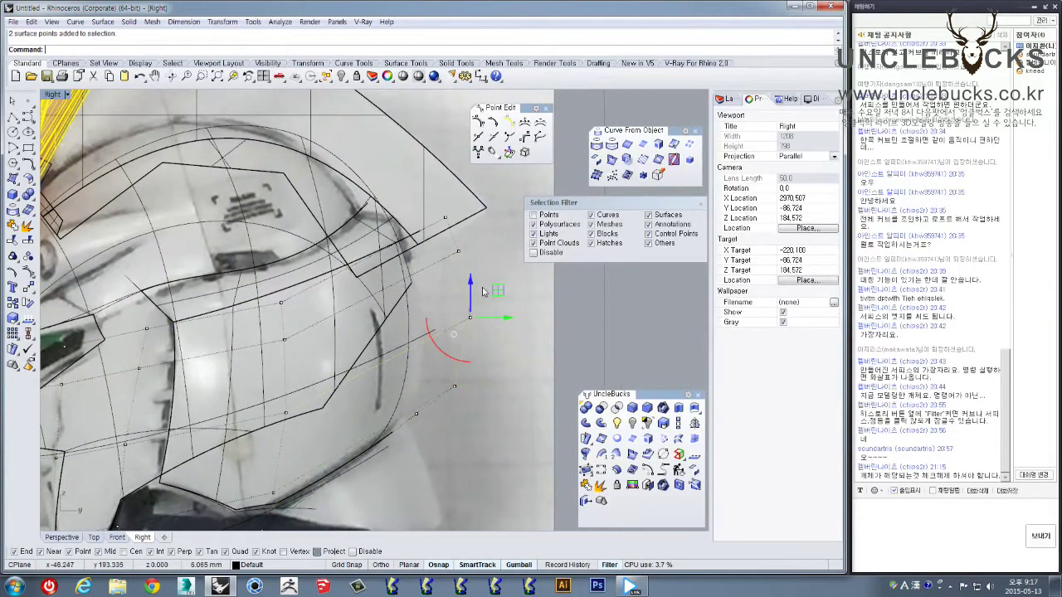
left_click_drag(501, 295, 496, 299)
right_click_drag(496, 300, 508, 261)
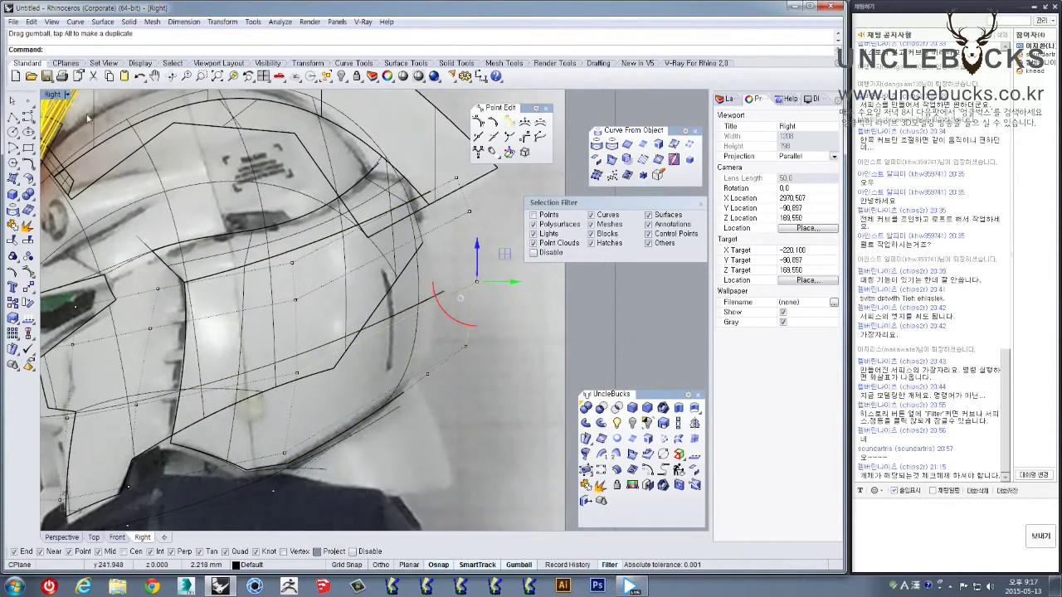
double_click(52, 95)
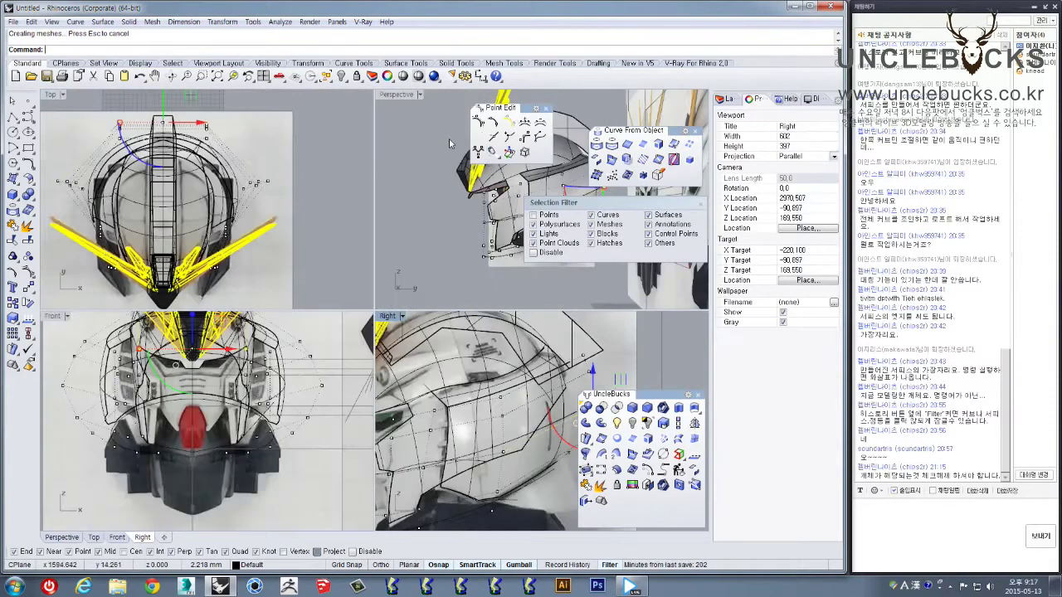
double_click(400, 97)
right_click_drag(291, 158, 411, 282)
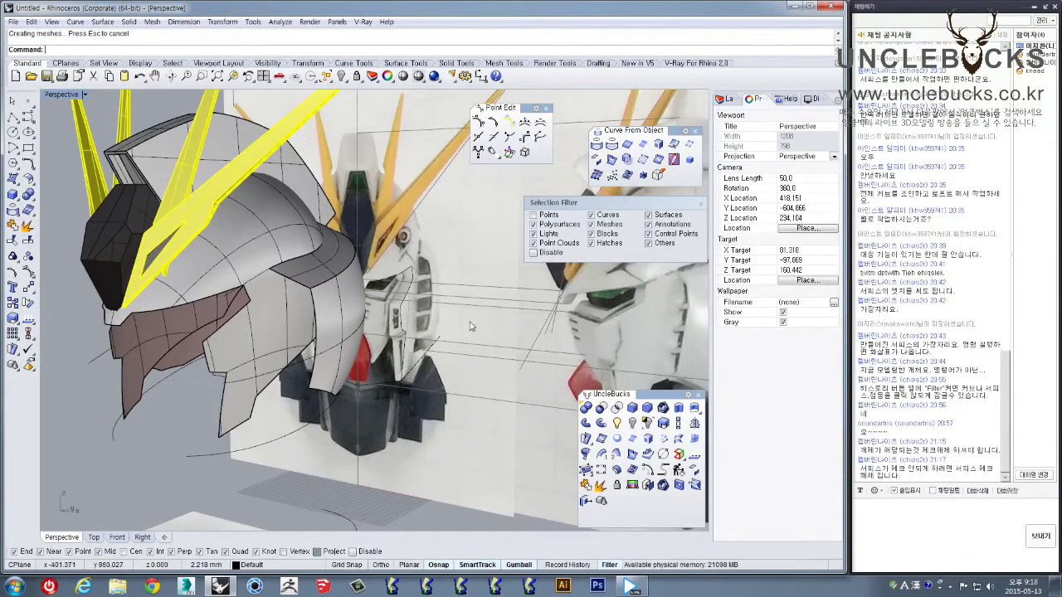
Exclude surfaces from the selection filter, select the four side armour profile curves and show their control points
left_click(648, 215)
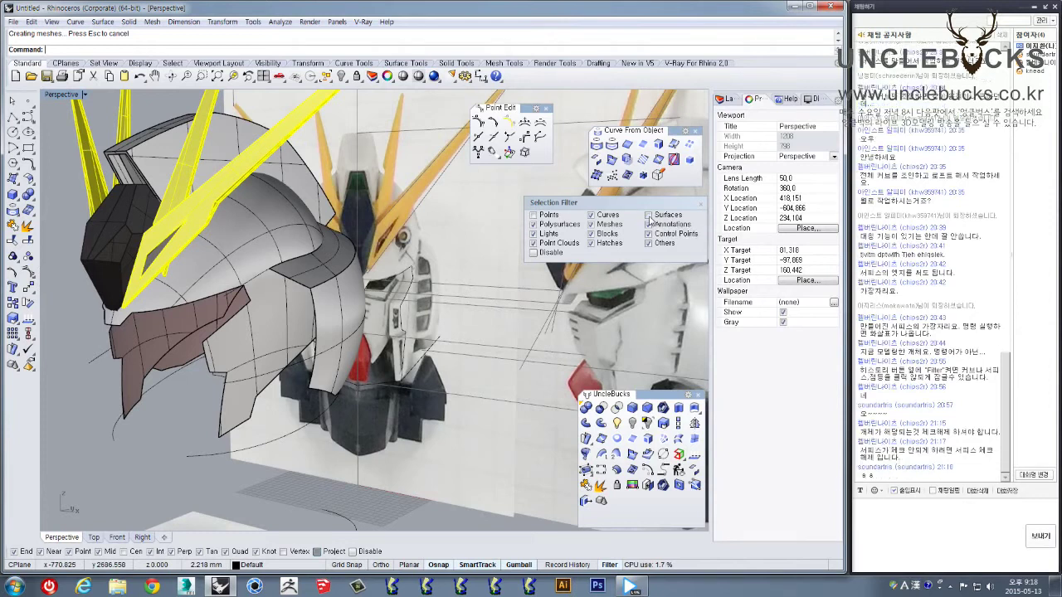
left_click(592, 216)
right_click_drag(401, 330, 340, 323)
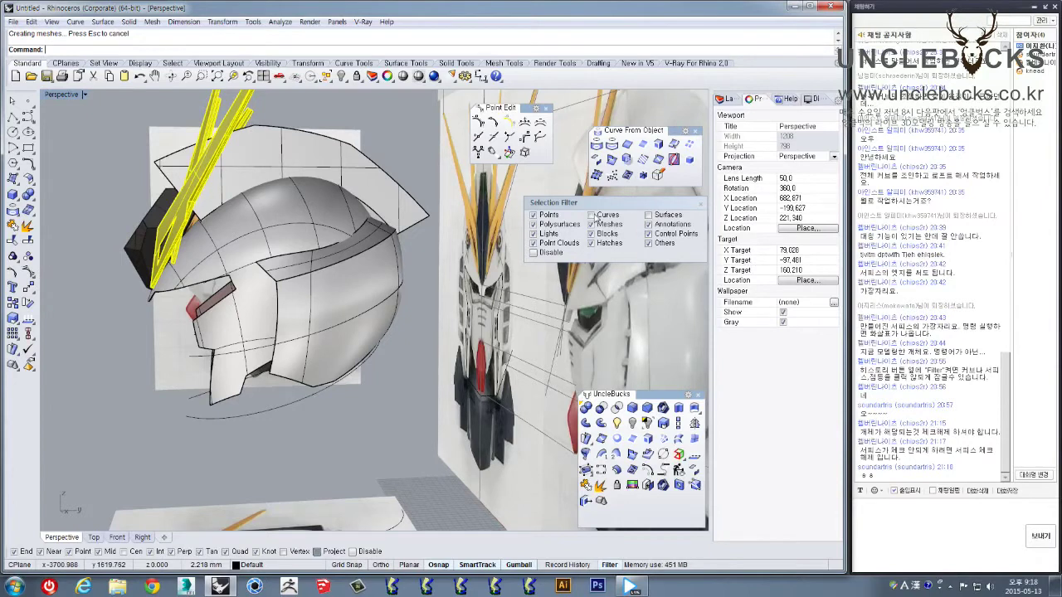
left_click(325, 386)
left_click(198, 357, "shift")
right_click_drag(199, 357, 262, 280)
left_click(208, 284, "shift")
left_click(209, 288, "shift")
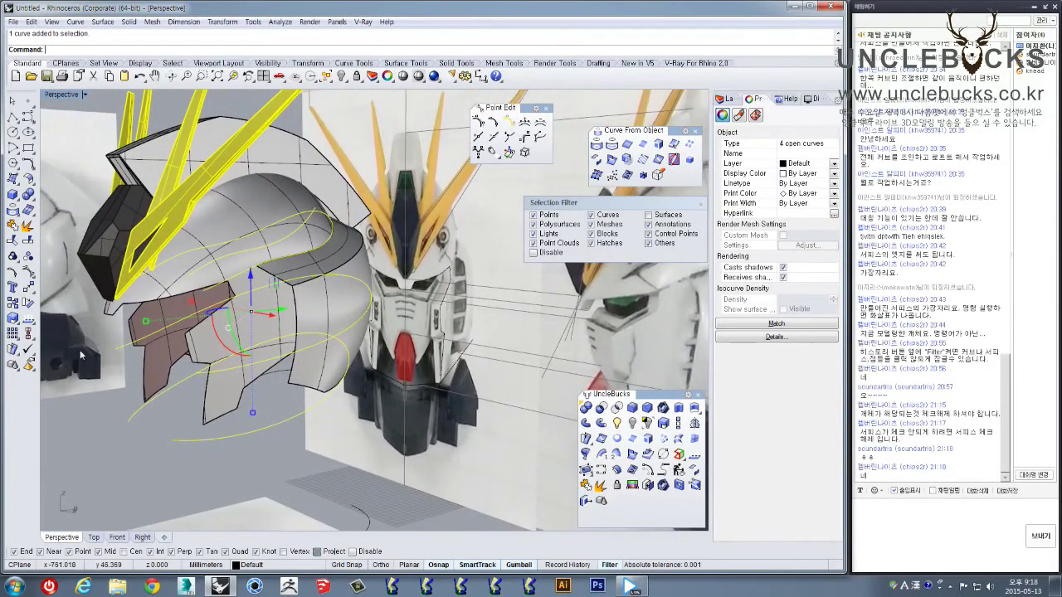
left_click(27, 275)
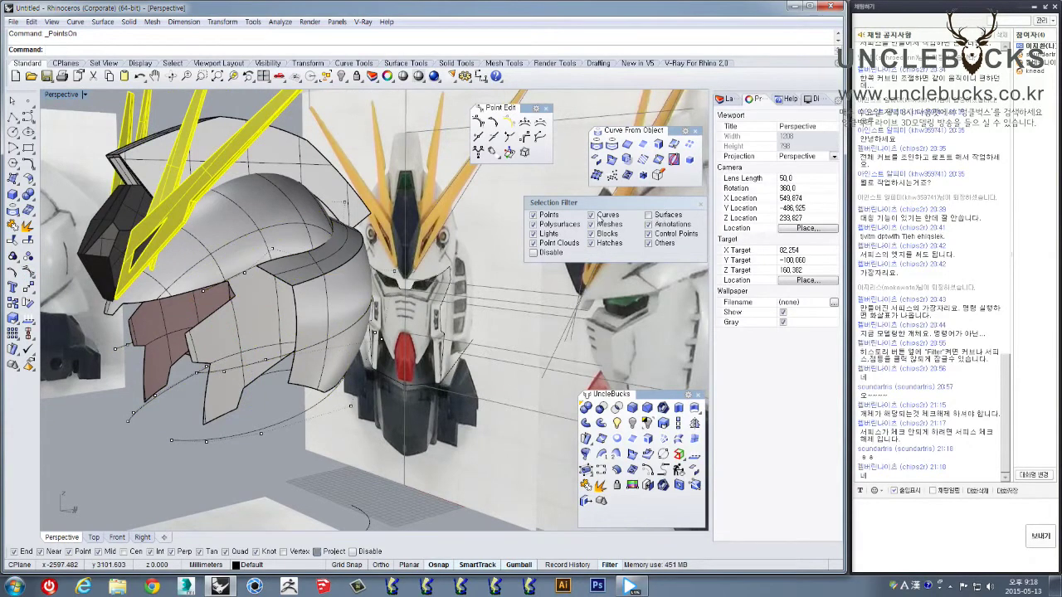
Exclude curves from selection, inspect a rear control point of the profile curves in the Right view, and hide the points
right_click_drag(381, 334, 529, 270)
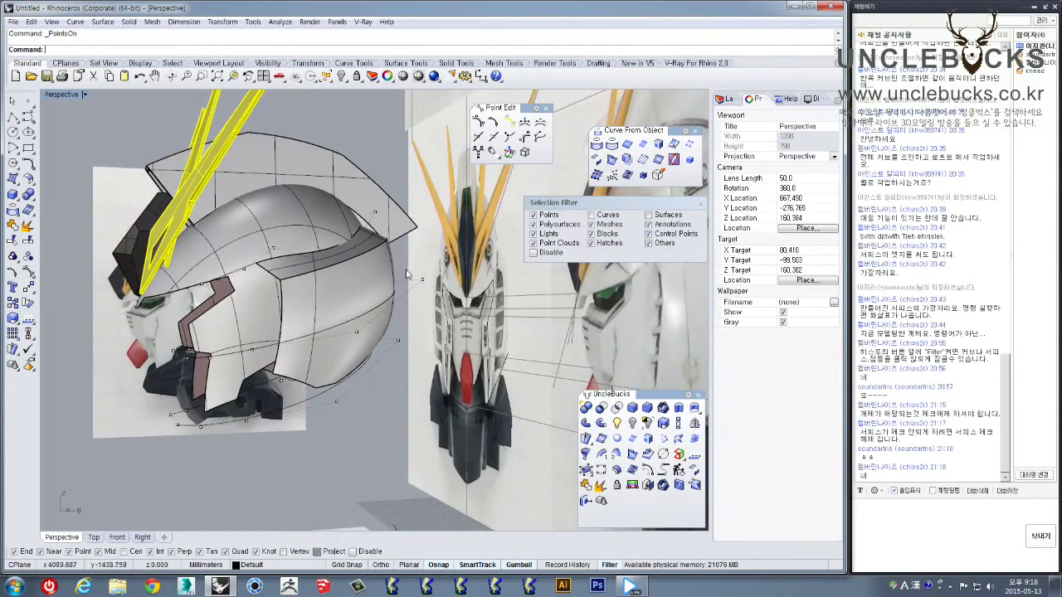
left_click_drag(442, 312, 441, 310)
right_click_drag(442, 310, 315, 249)
double_click(62, 95)
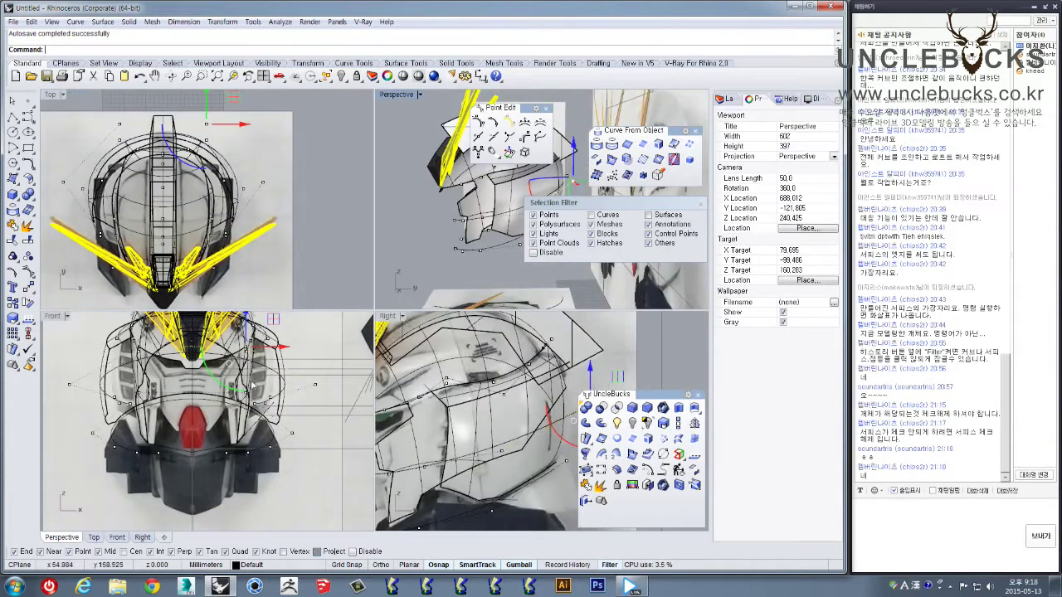
double_click(390, 317)
right_click_drag(455, 302, 428, 379)
scroll(384, 350, "down", 4)
key("Escape")
key("Escape")
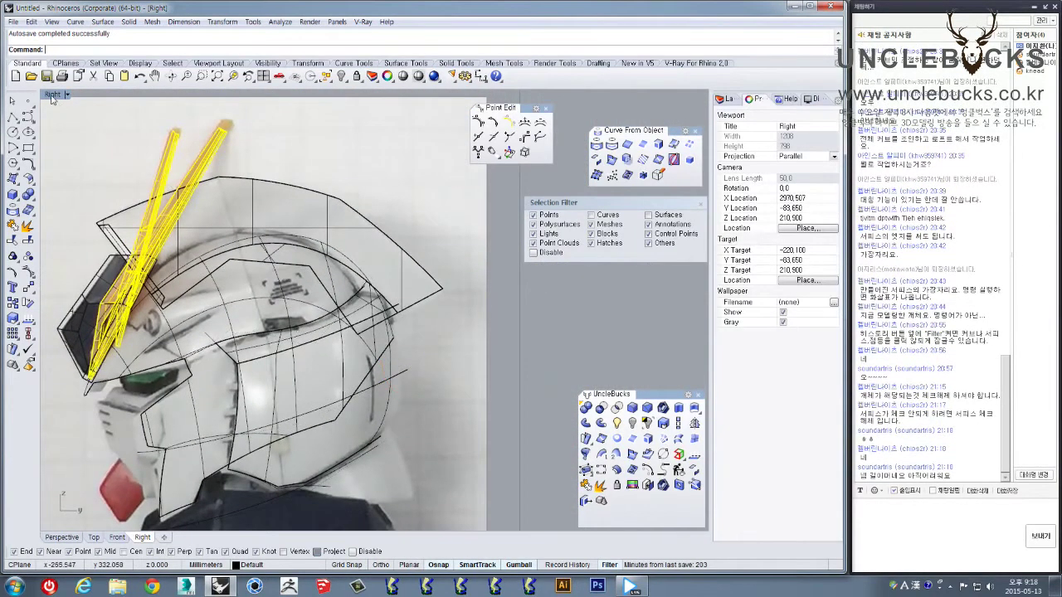
Examine the side armour, crest and antennas of the head from several angles in the Perspective view
double_click(53, 95)
double_click(397, 94)
right_click_drag(390, 249, 459, 248)
scroll(336, 282, "up", 5)
scroll(388, 304, "down", 2)
right_click_drag(387, 303, 318, 311)
right_click_drag(372, 336, 452, 336)
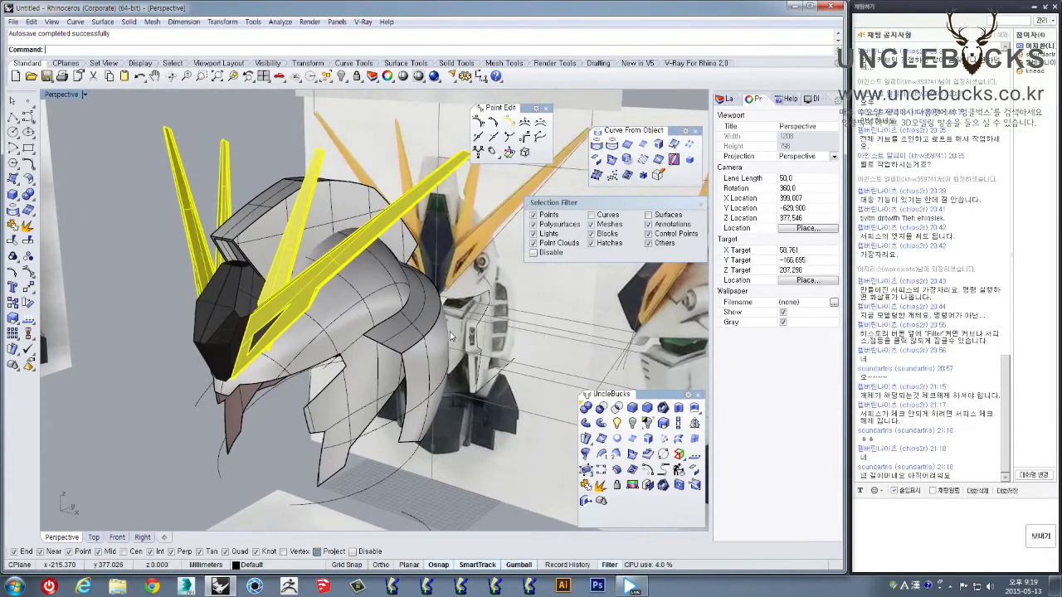
scroll(448, 330, "up", 5)
right_click_drag(448, 330, 591, 259)
scroll(348, 246, "down", 4)
scroll(360, 323, "down", 5)
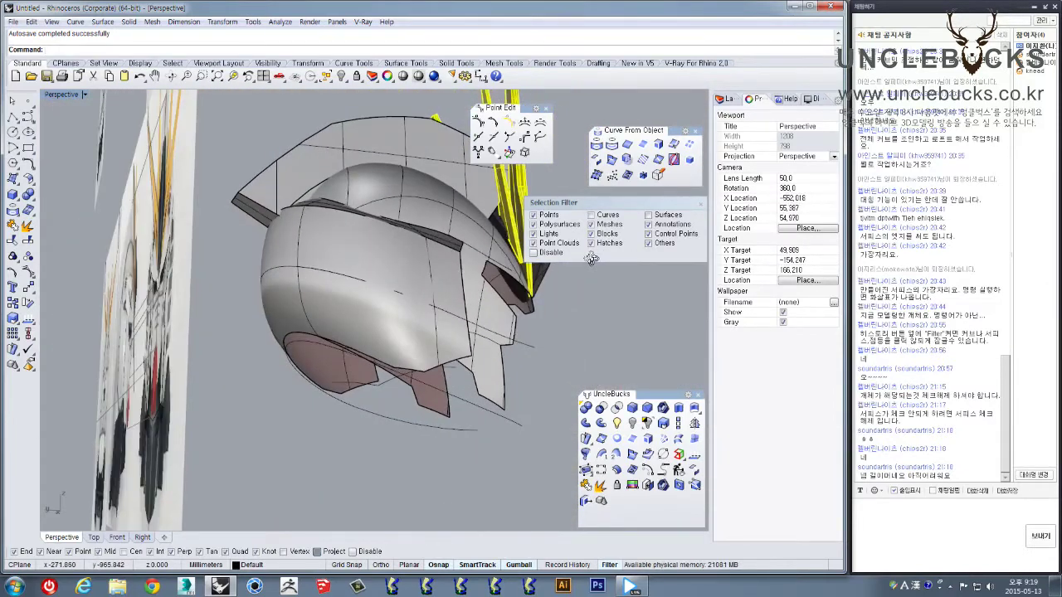
right_click_drag(590, 259, 434, 469)
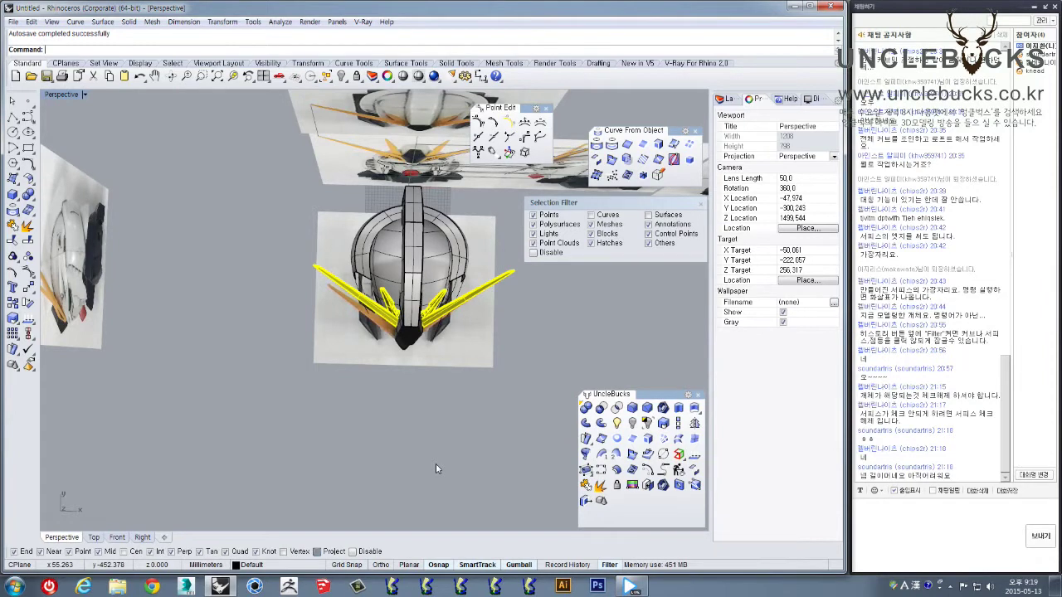
scroll(419, 352, "up", 6)
right_click_drag(412, 355, 452, 292)
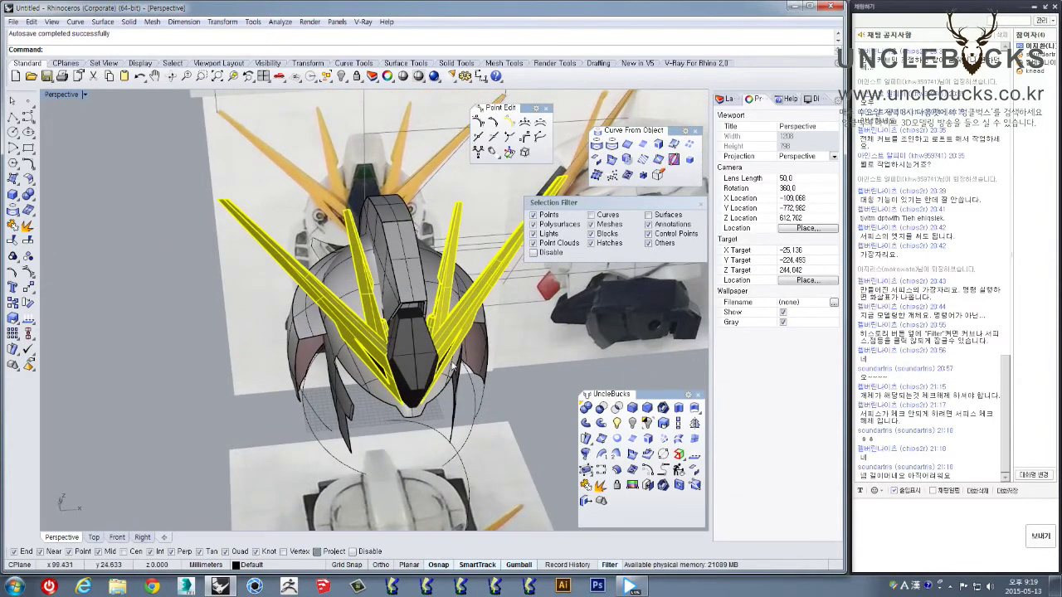
right_click_drag(451, 354, 224, 369, "shift")
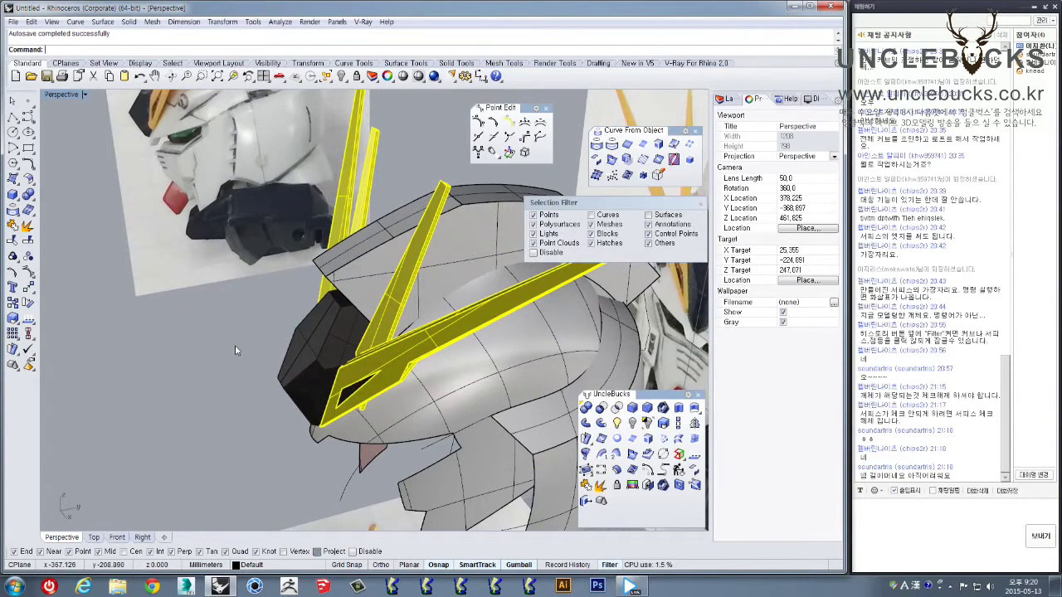
right_click_drag(246, 345, 273, 274)
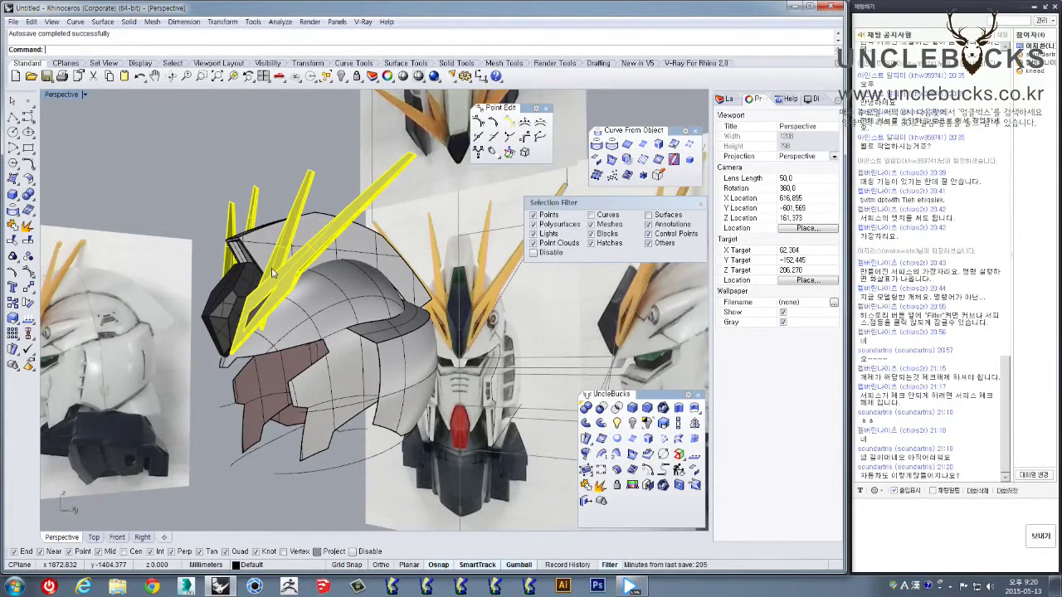
Switch to the Chrome browser, open YouTube and search for "rhino car modeling"
left_click(152, 587)
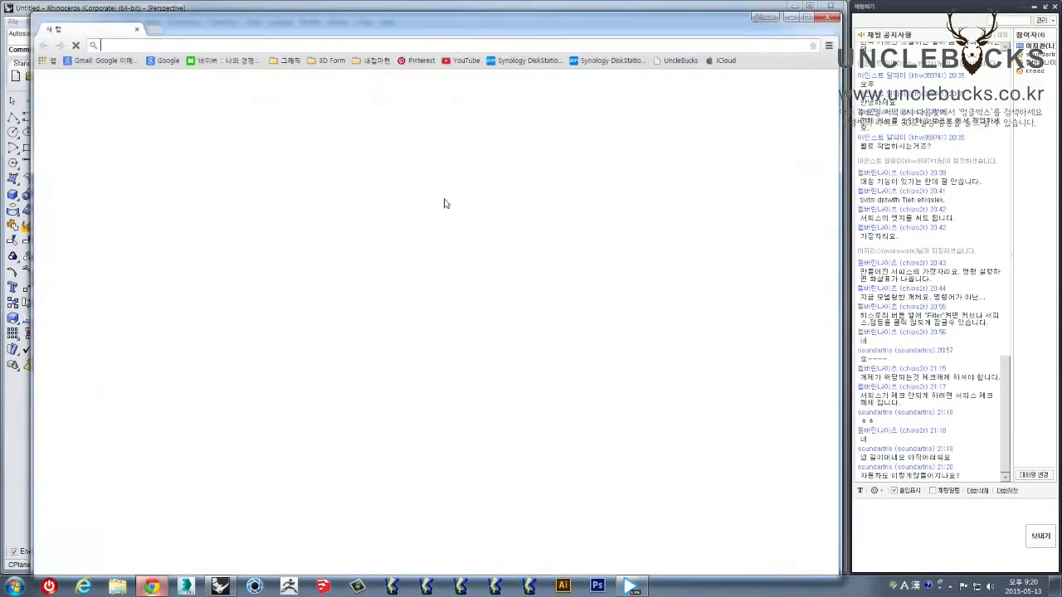
left_click(420, 62)
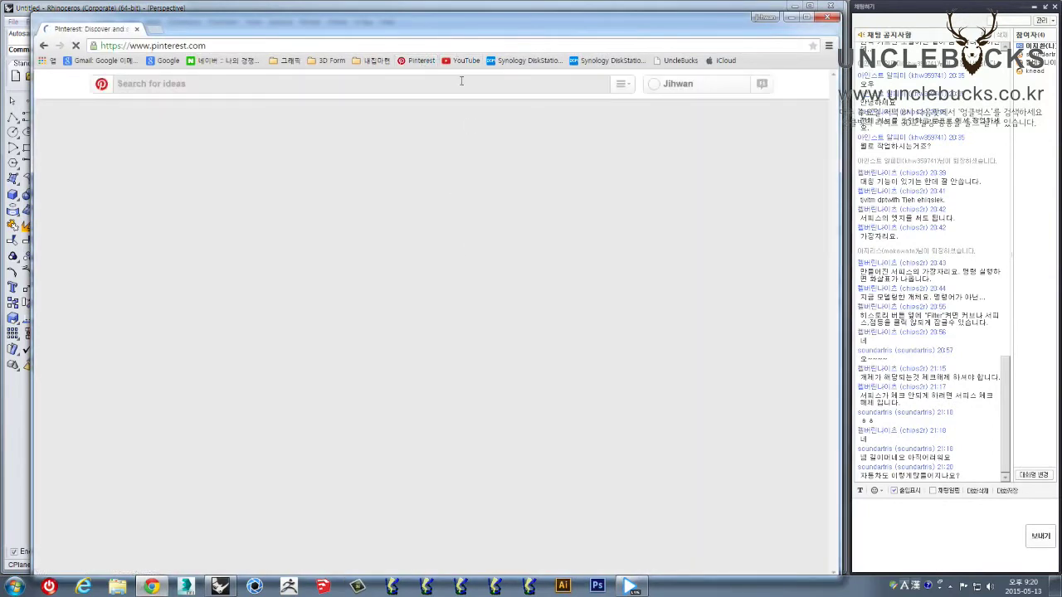
left_click(463, 61)
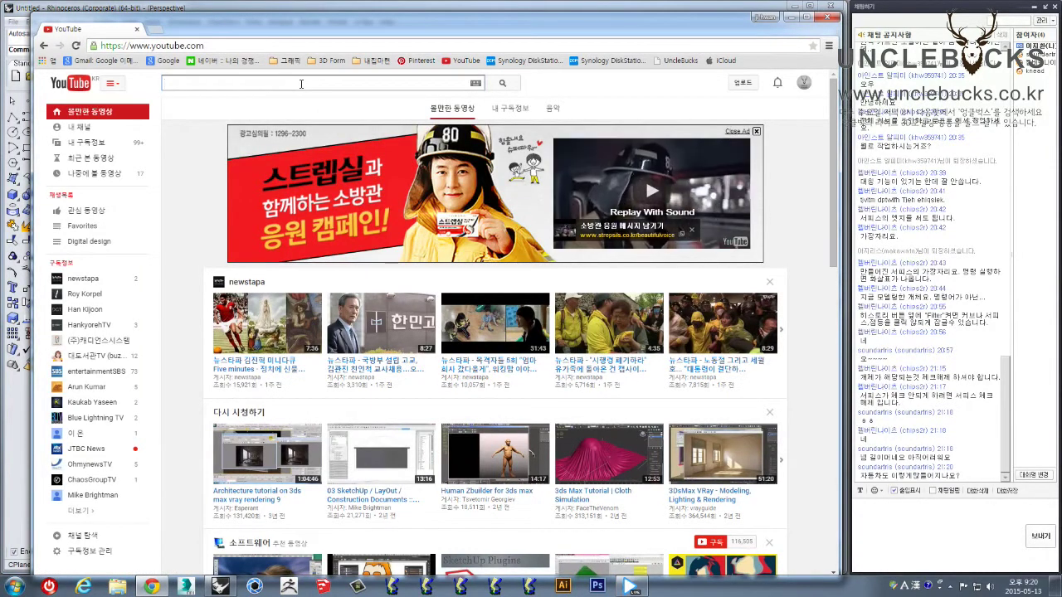
left_click(301, 83)
type("rhino car modeling")
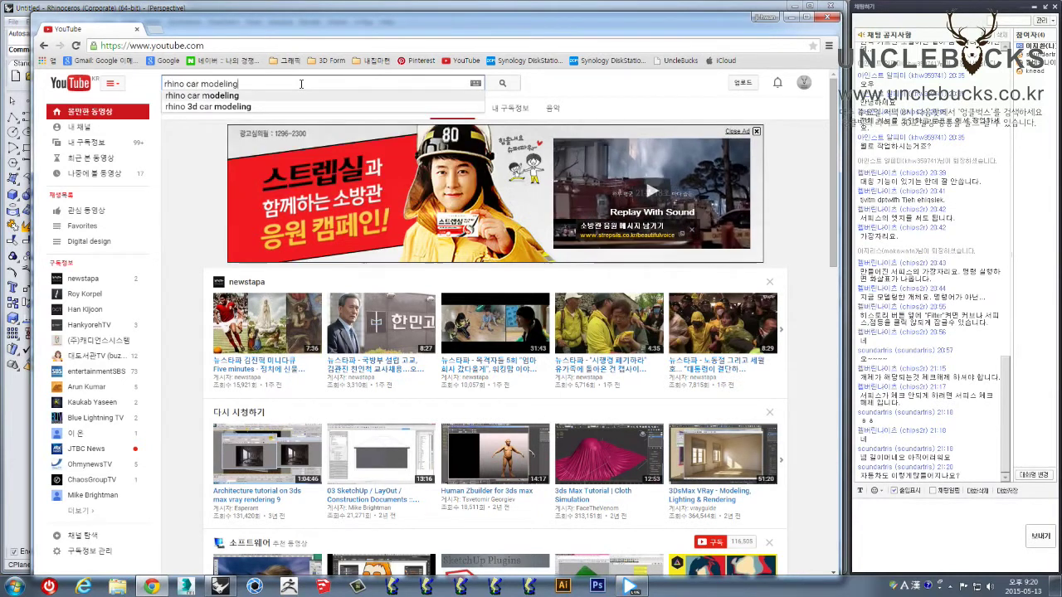
key("Return")
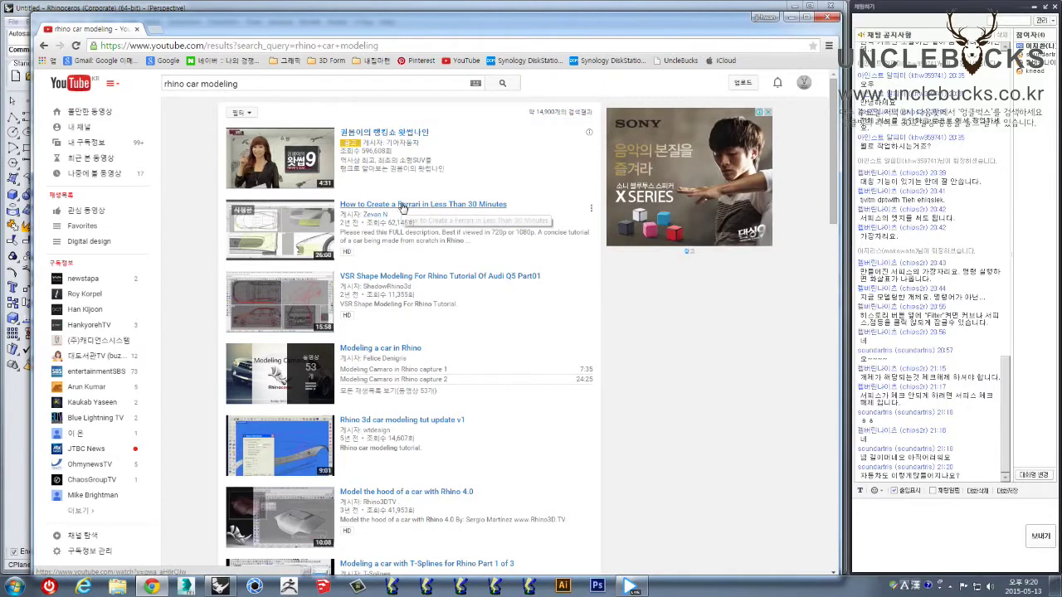
Open the video "Model the hood of a car with Rhino 4.0" from the search results
scroll(396, 214, "down", 1)
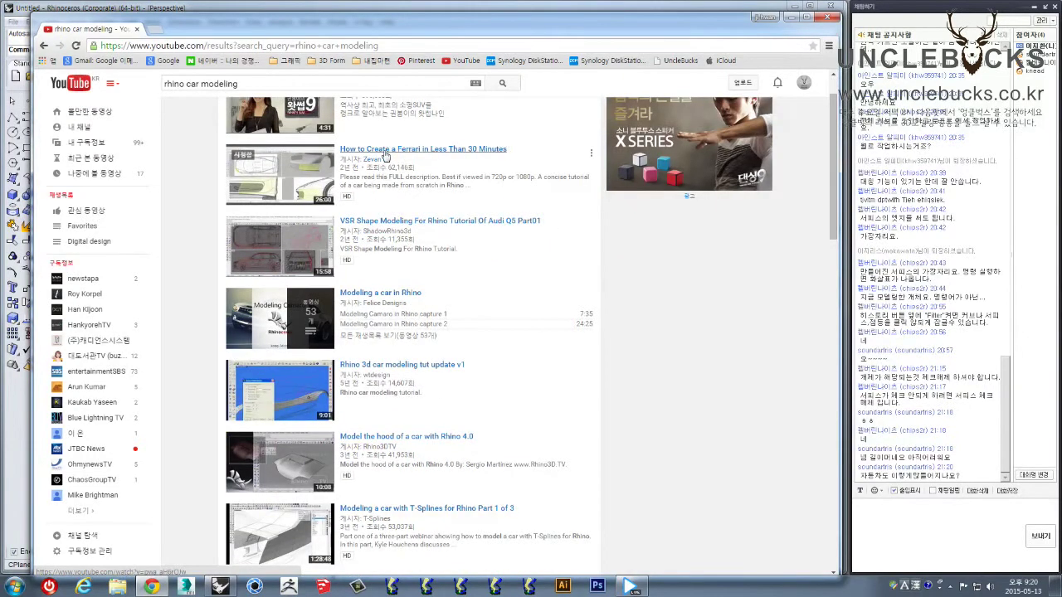
scroll(385, 156, "down", 1)
left_click(363, 383)
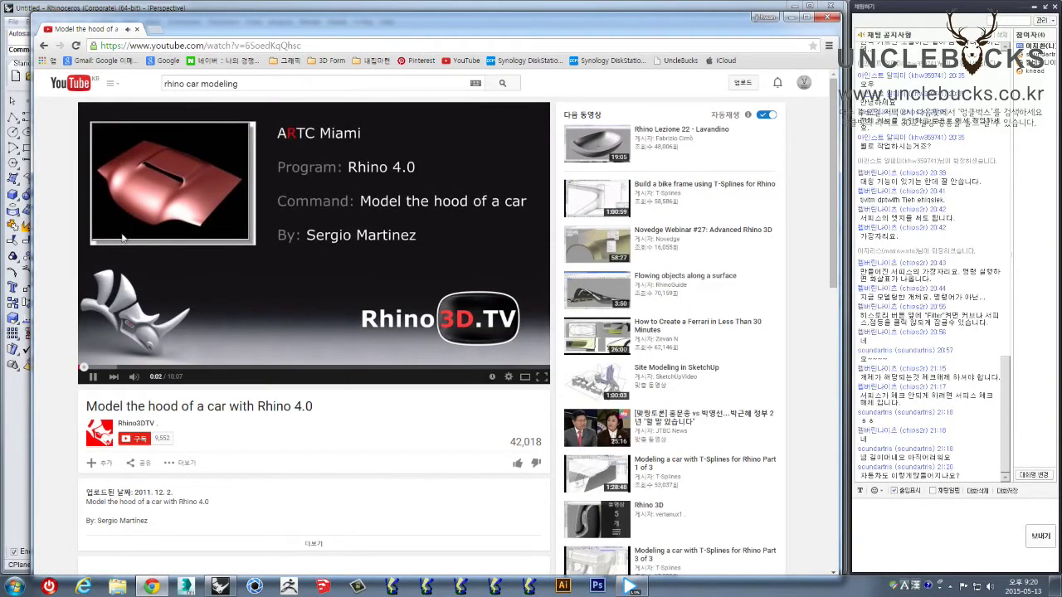
Look through the suggested videos and open "Novedge Webinar #27: Advanced Rhino 3D"
scroll(584, 221, "down", 2)
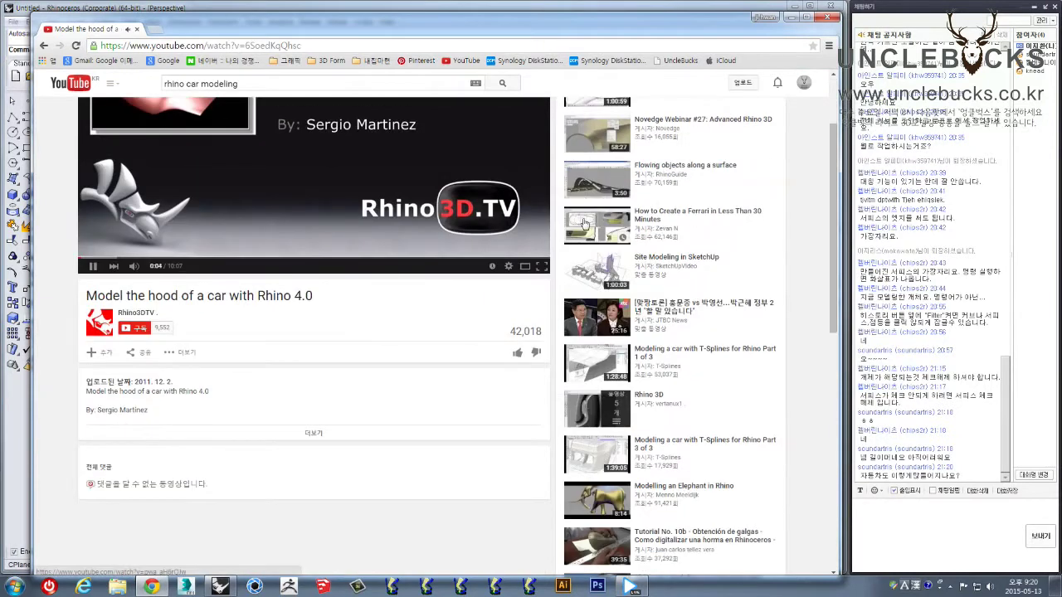
scroll(584, 248, "up", 2)
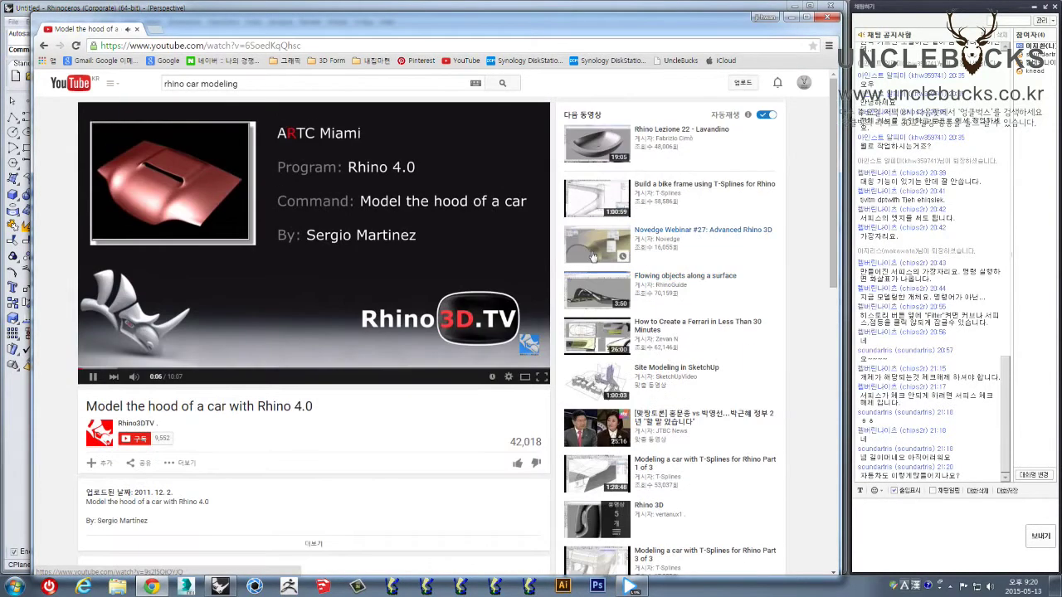
left_click(702, 232)
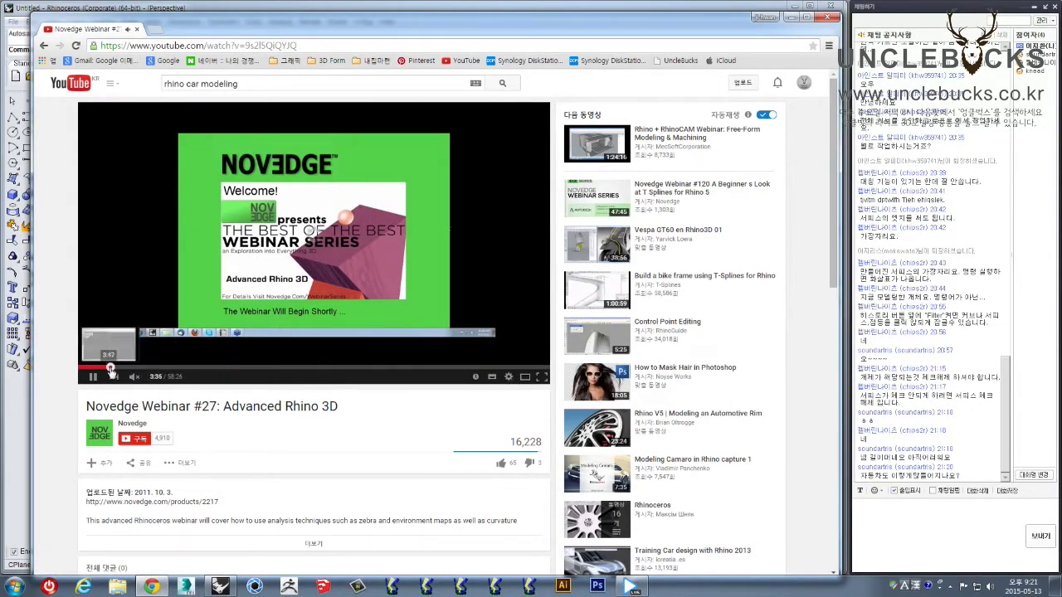
Skip forward in stages through the webinar video to 27:11, viewing the surface modeling demonstration at each stop
left_click(108, 366)
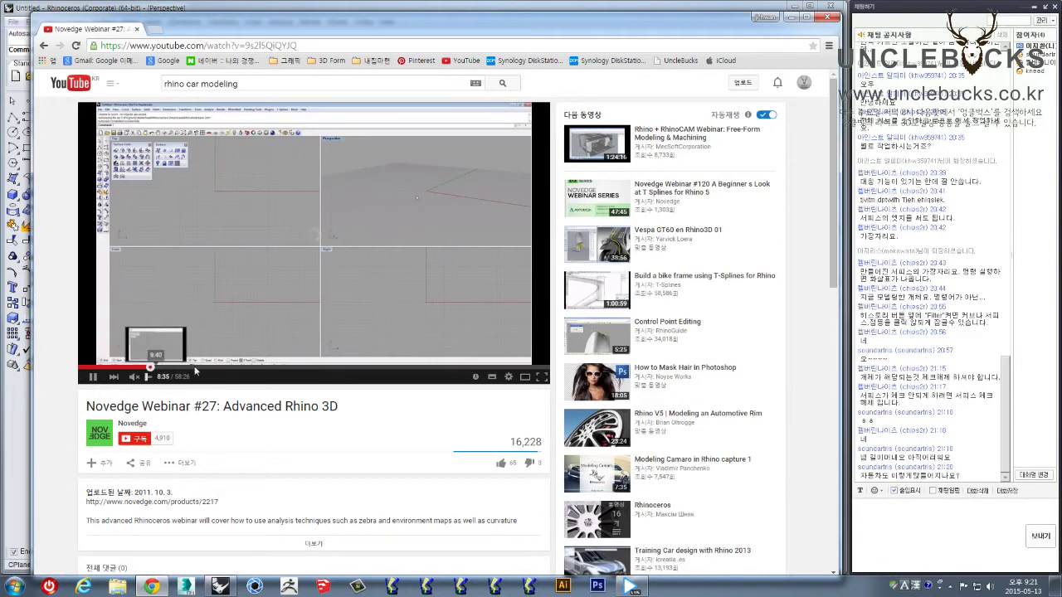
left_click(150, 367)
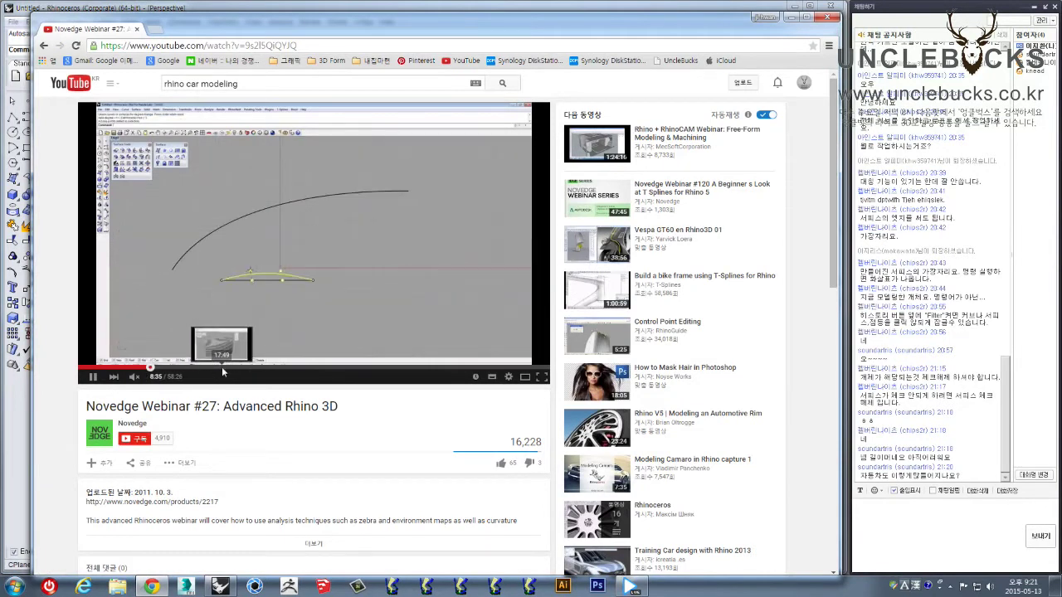
left_click(222, 367)
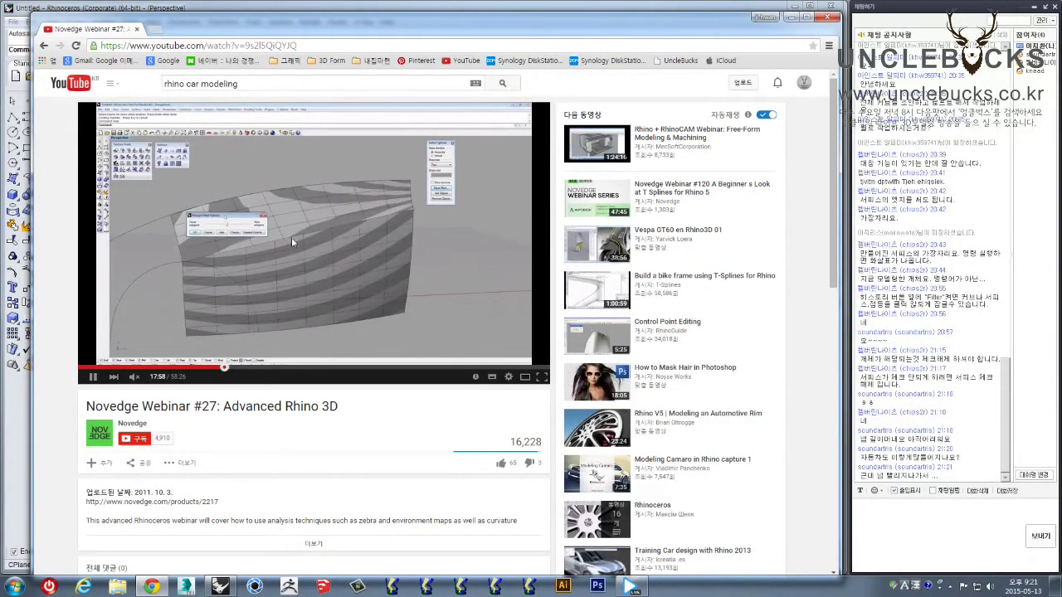
left_click(296, 368)
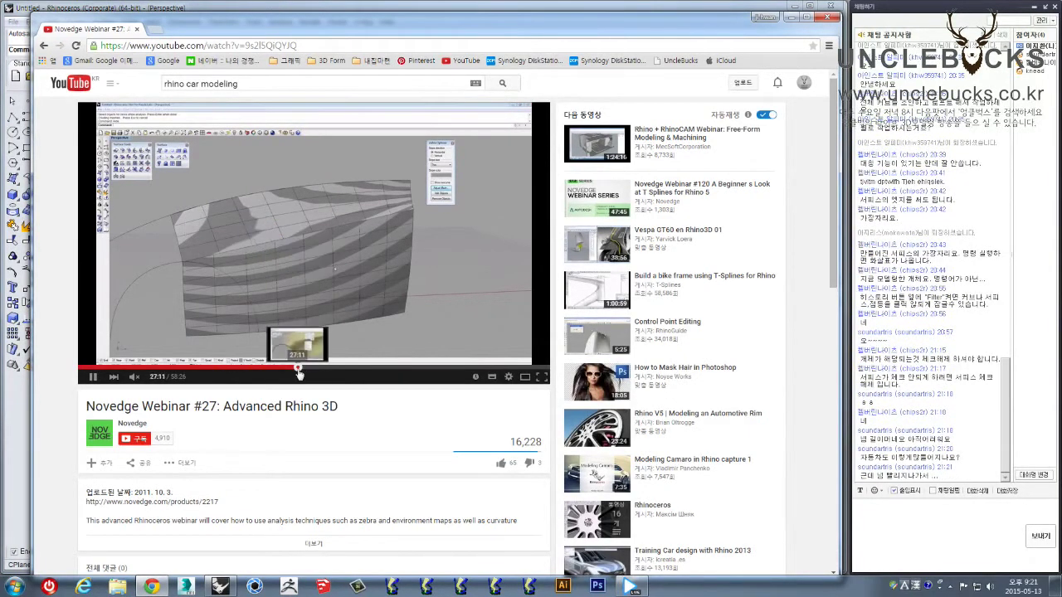